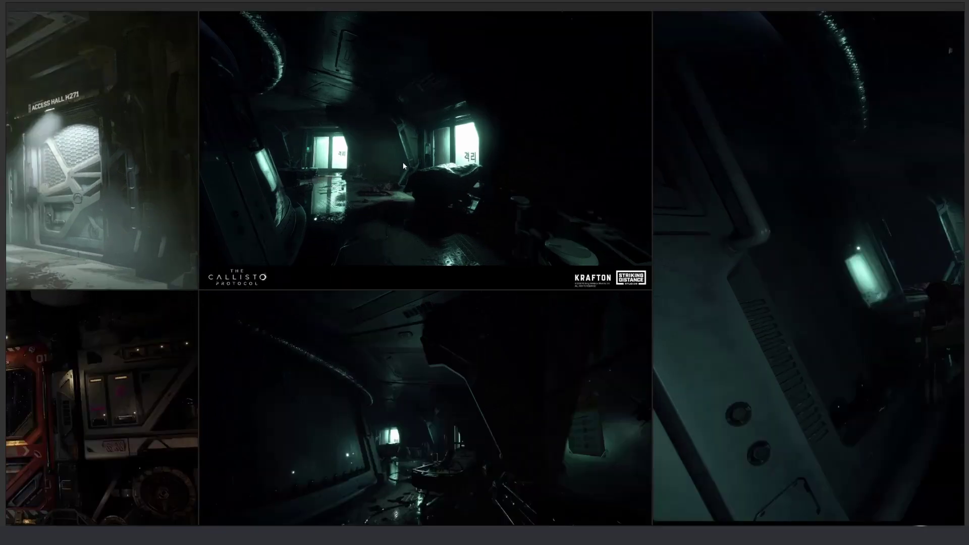
Step: Examine the Overall Mood references, focusing on the lighting and surfaces of the dark Callisto Protocol interiors
middle_click_drag(430, 113, 428, 155)
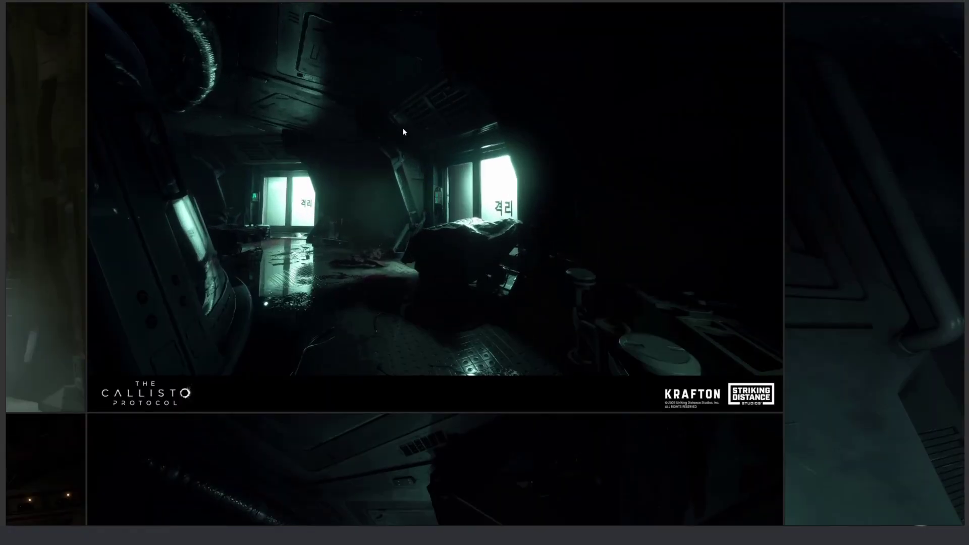
scroll(354, 182, "up", 2)
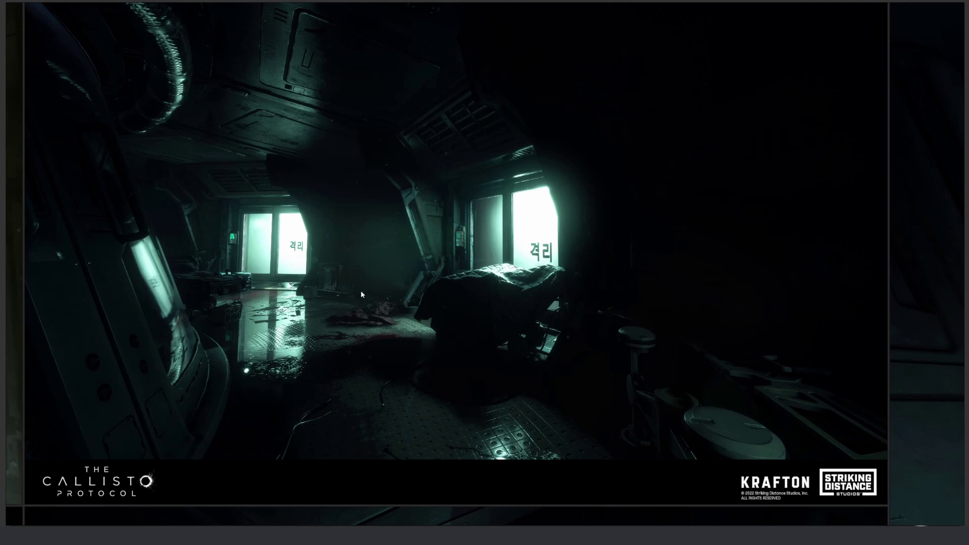
middle_click_drag(367, 266, 398, 278)
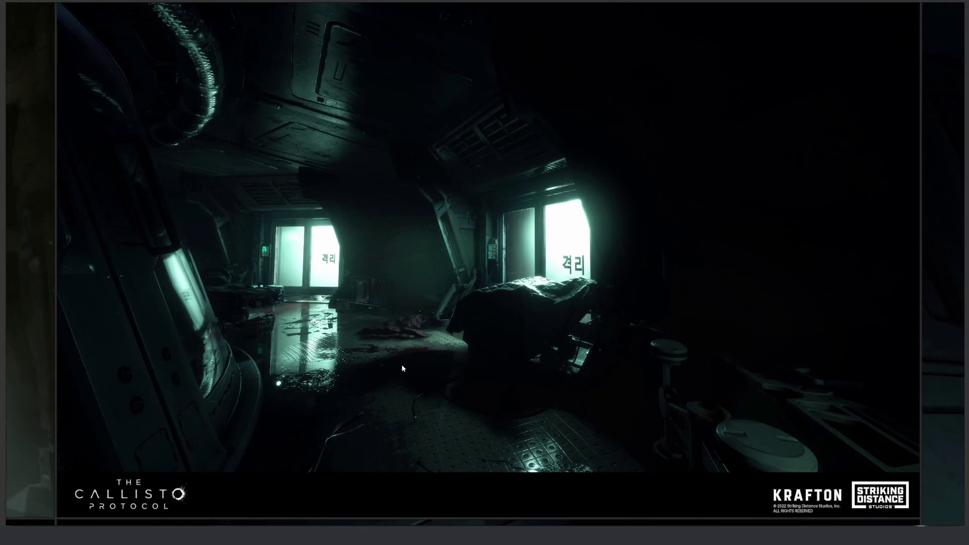
scroll(402, 369, "up", 2)
scroll(379, 312, "down", 8)
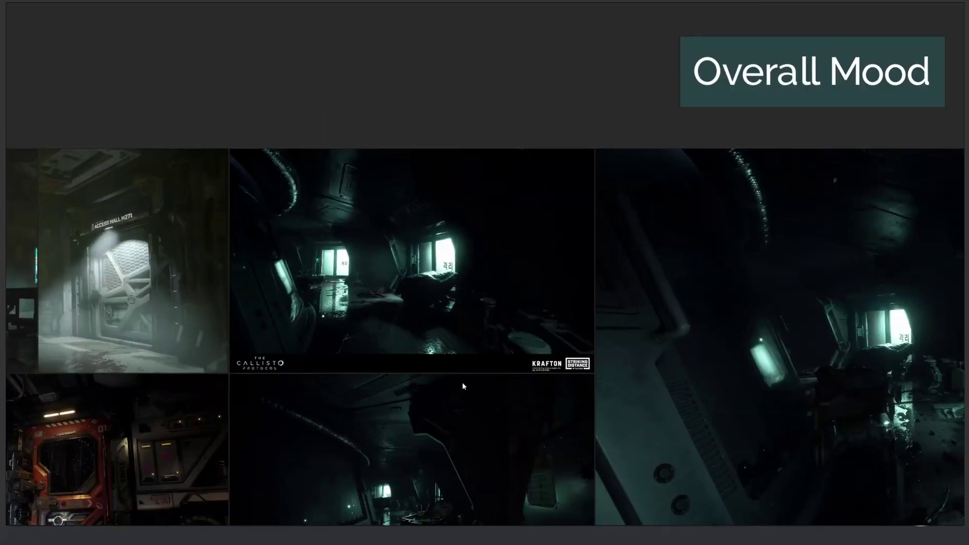
middle_click_drag(463, 385, 468, 237)
scroll(404, 387, "up", 8)
key("Right")
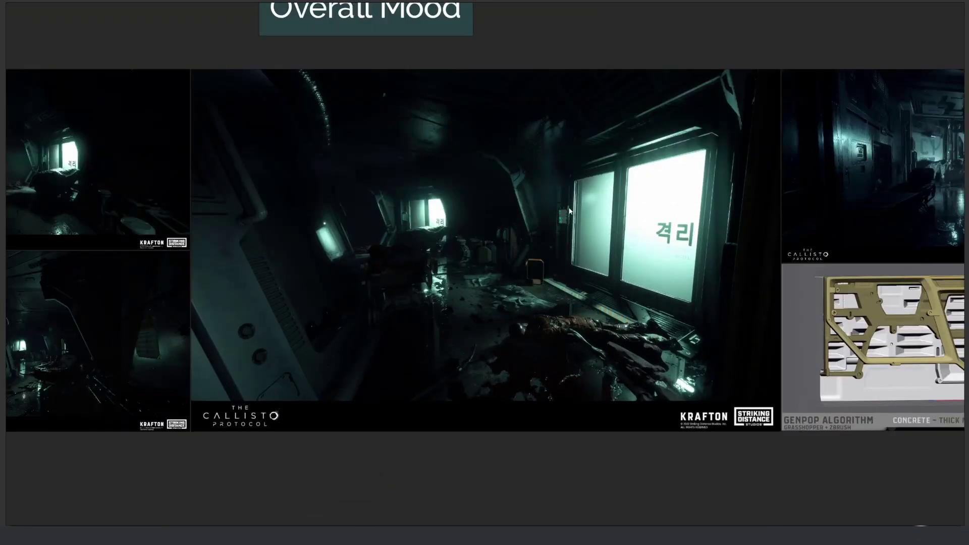
Step: Examine the Props references, including the gas cylinder, the white canister, the orange clothing and the red-lit room
scroll(483, 266, "down", 5)
middle_click_drag(410, 330, 442, 186)
scroll(276, 324, "up", 5)
left_click_drag(451, 293, 393, 263)
scroll(331, 231, "up", 2)
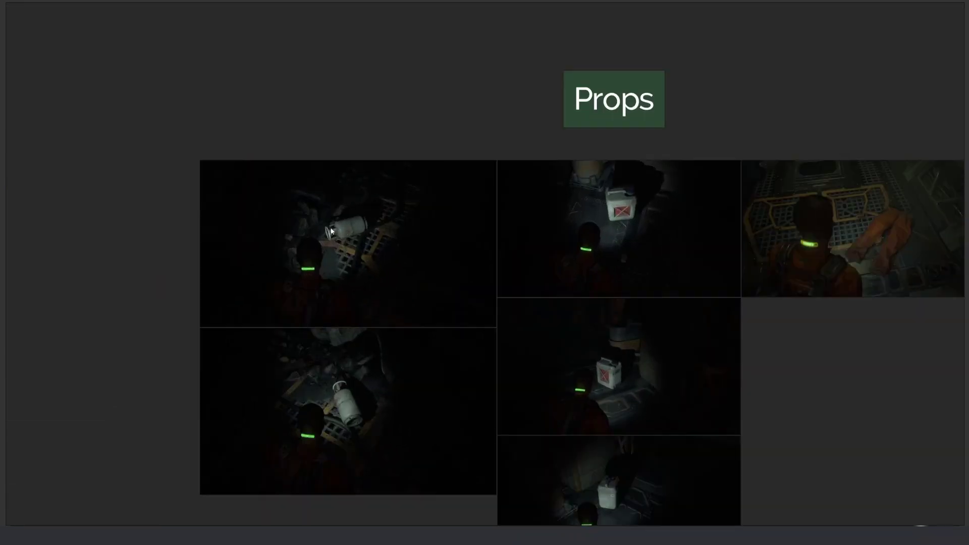
scroll(352, 252, "up", 3)
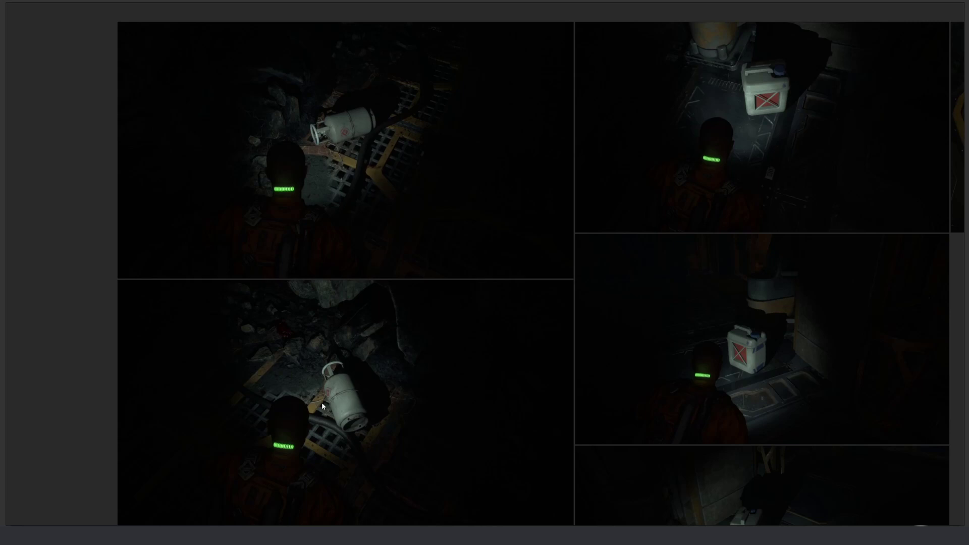
scroll(636, 322, "down", 2)
middle_click_drag(723, 262, 418, 271)
scroll(402, 169, "up", 3)
scroll(433, 194, "down", 2)
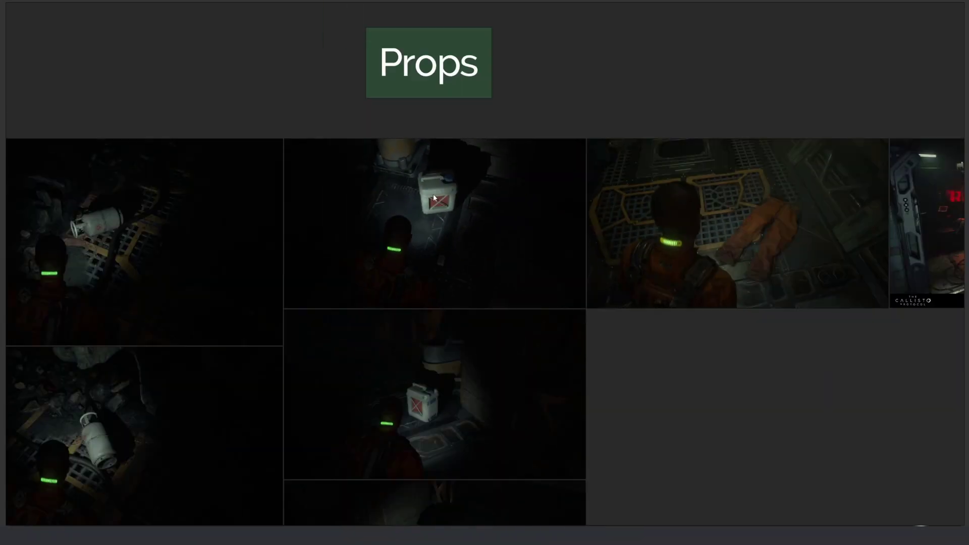
scroll(433, 197, "down", 1)
scroll(455, 222, "right", 2)
scroll(495, 250, "up", 3)
scroll(346, 289, "down", 1)
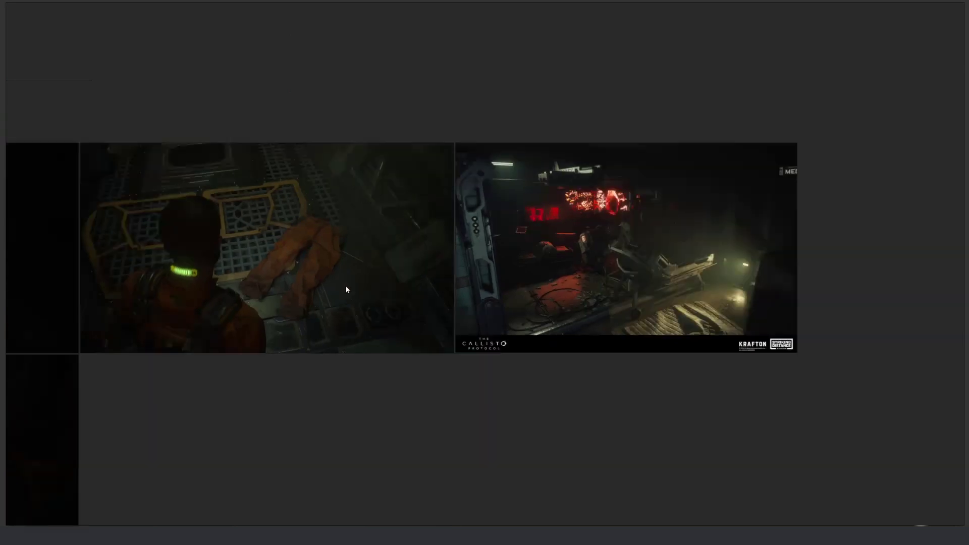
scroll(347, 289, "down", 3)
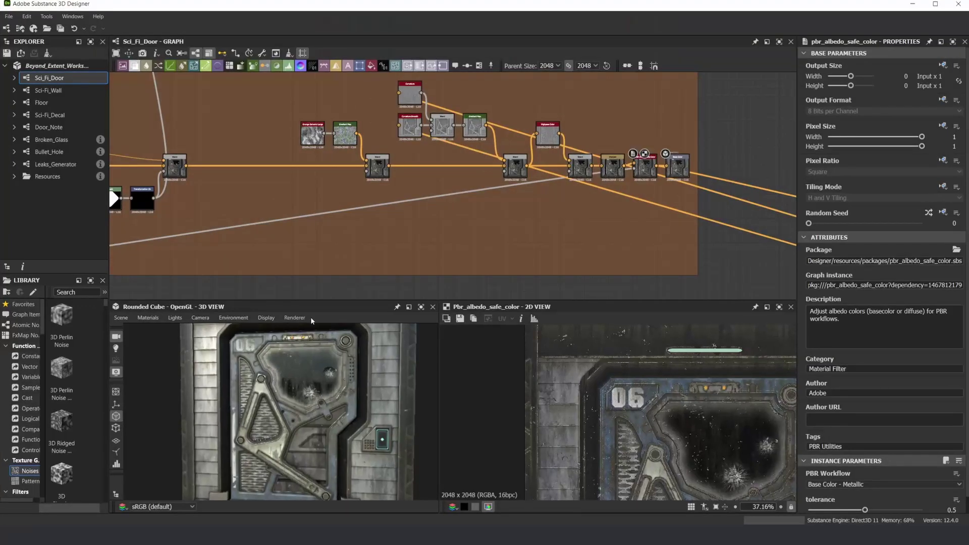
Step: Switch to Substance 3D Designer and examine the overall layout of the Sci_Fi_Door graph back to the start of its blue frame
scroll(302, 411, "down", 4)
mouse_move(295, 411)
left_mouse_down()
mouse_move(319, 413)
mouse_move(298, 406)
left_mouse_up()
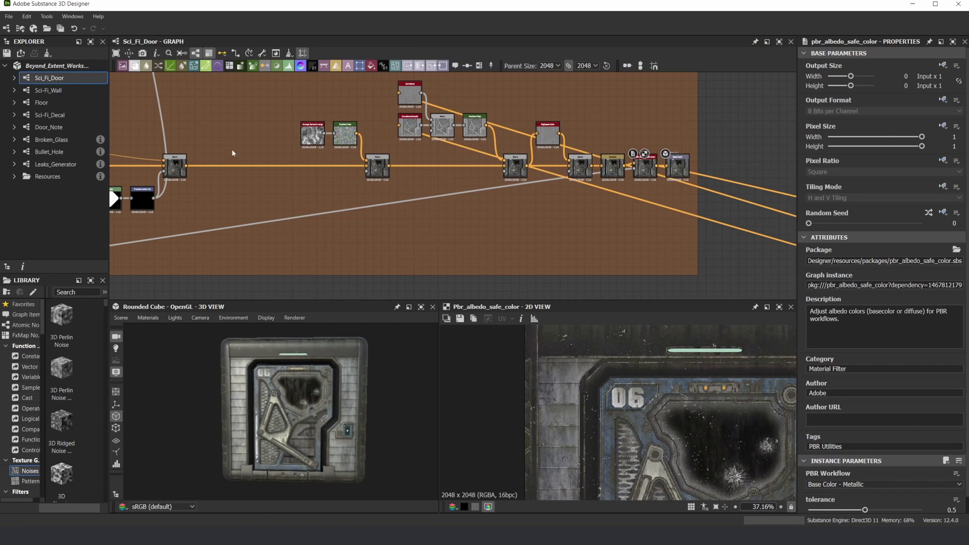
scroll(231, 143, "down", 4)
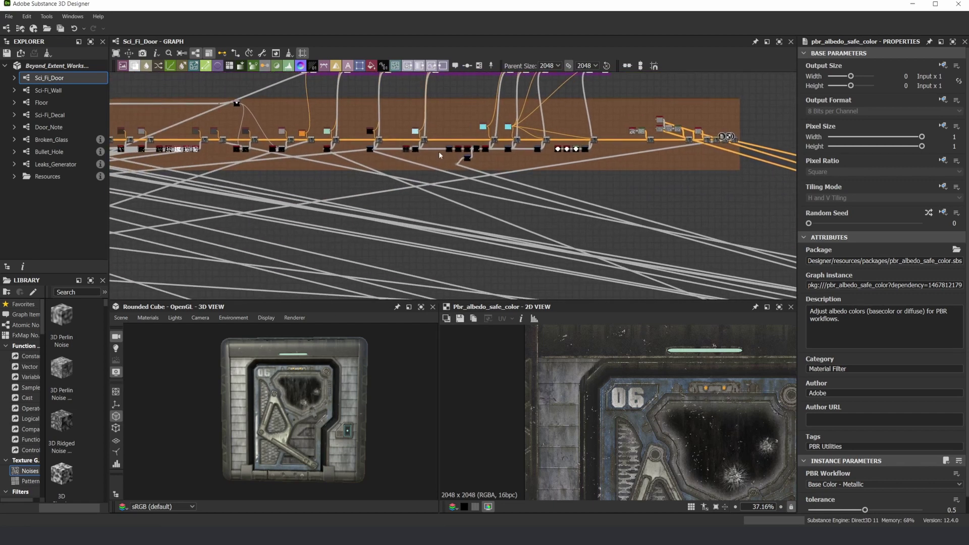
scroll(292, 170, "down", 5)
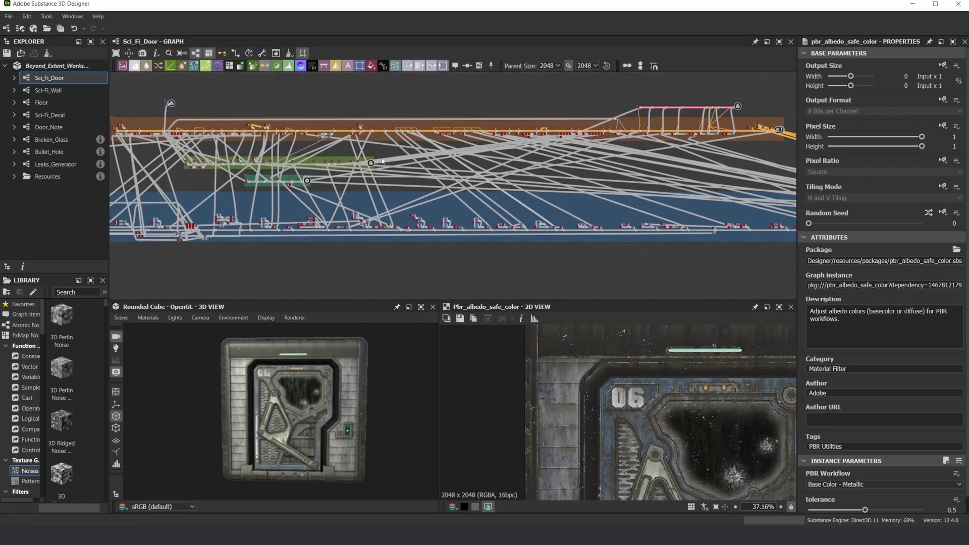
scroll(320, 207, "up", 4)
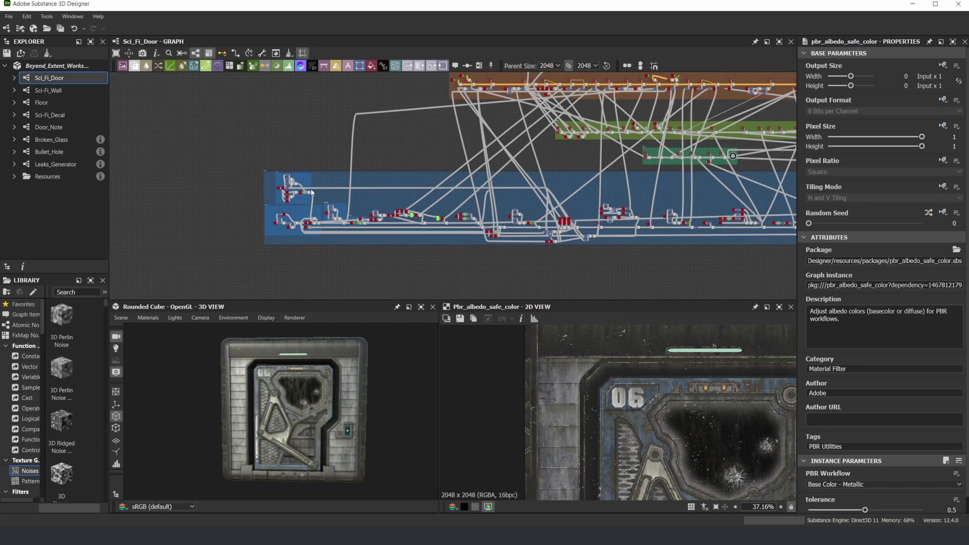
scroll(333, 187, "up", 1)
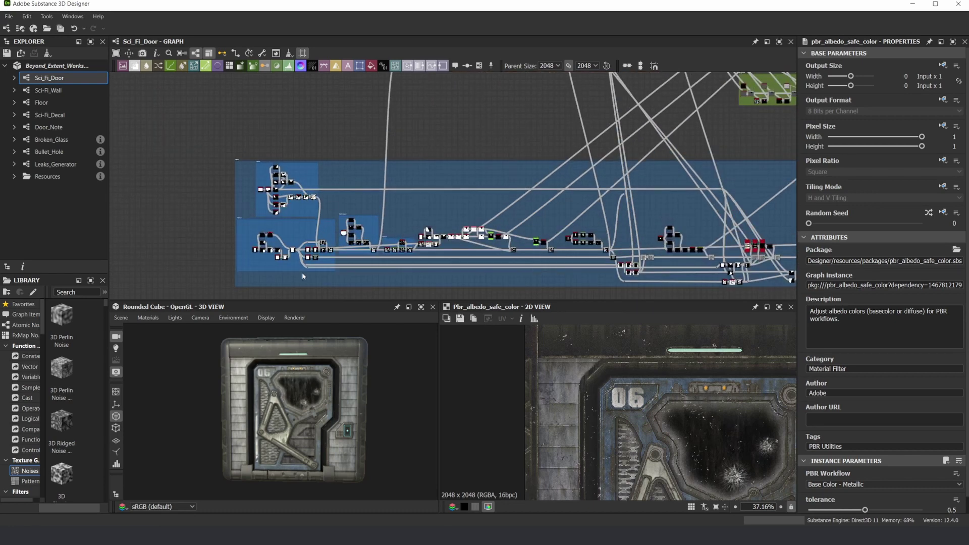
Step: Enlarge the 3D view slightly and inspect the door material on the rounded cube
left_click_drag(336, 300, 336, 282)
scroll(301, 388, "up", 2)
left_click_drag(334, 370, 306, 373)
scroll(387, 175, "down", 2)
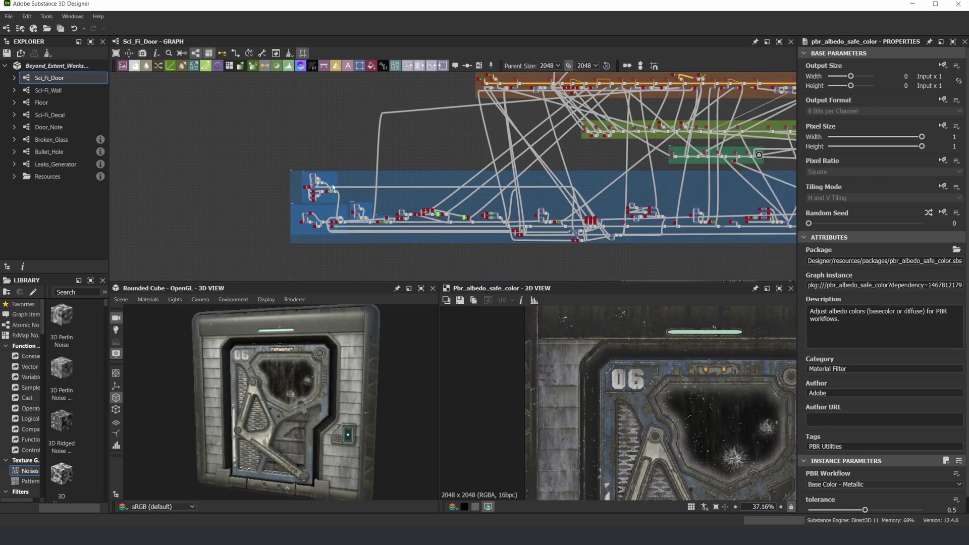
Step: Follow the Sci_Fi_Door graph to its output nodes, examining the heightScale pair and the height displacement on the rounded cube
scroll(347, 186, "up", 2)
scroll(504, 221, "down", 3)
middle_click_drag(777, 179, 359, 207)
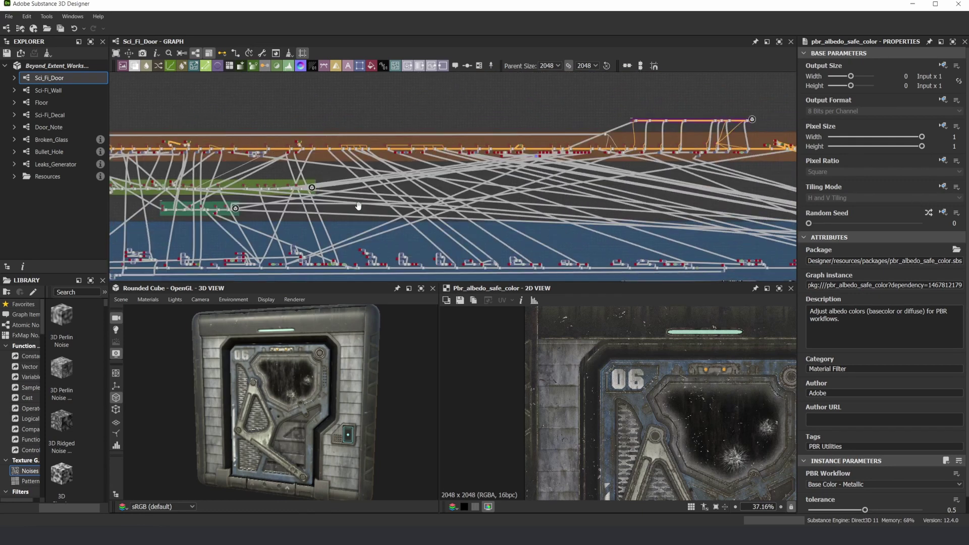
middle_click_drag(730, 220, 245, 197)
middle_click_drag(564, 217, 394, 210)
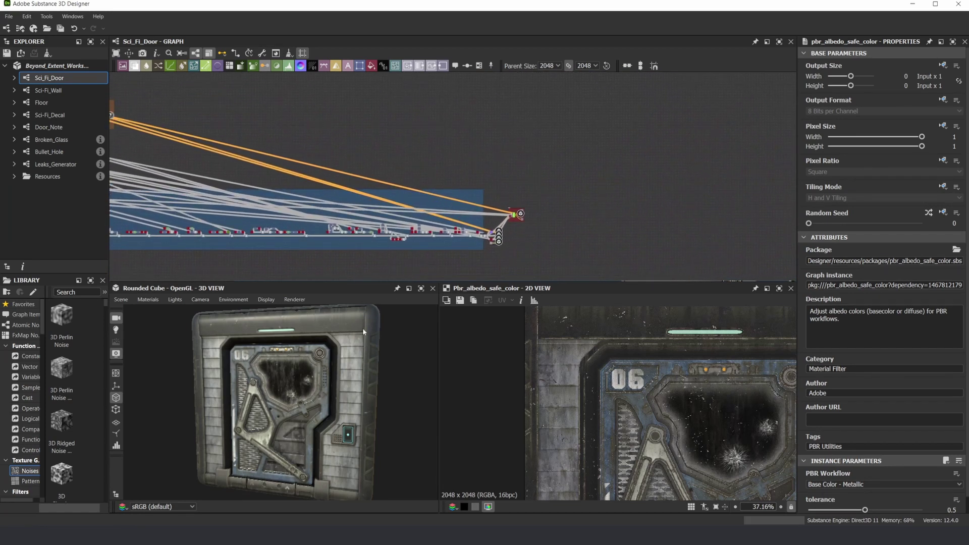
left_click_drag(340, 345, 283, 340)
scroll(539, 210, "up", 8)
scroll(535, 241, "up", 10)
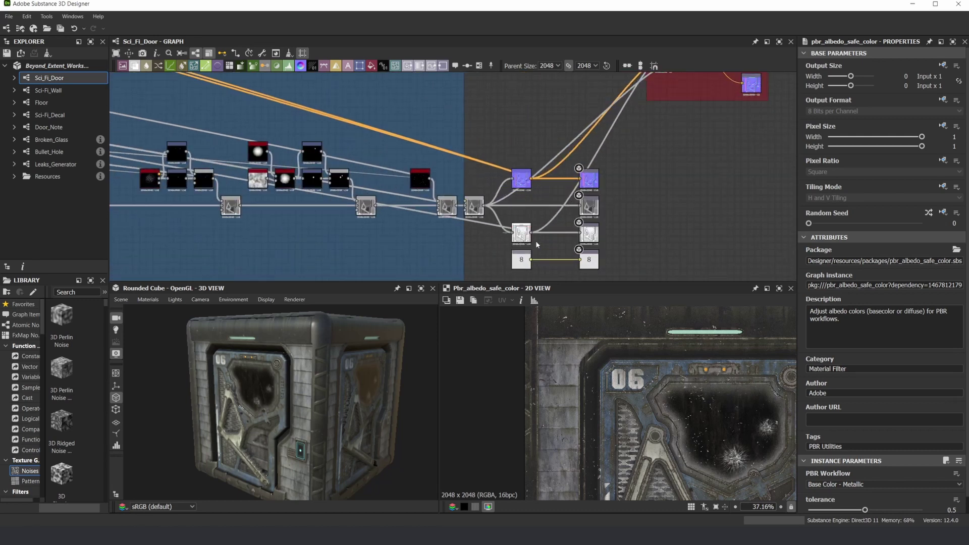
scroll(553, 221, "down", 3)
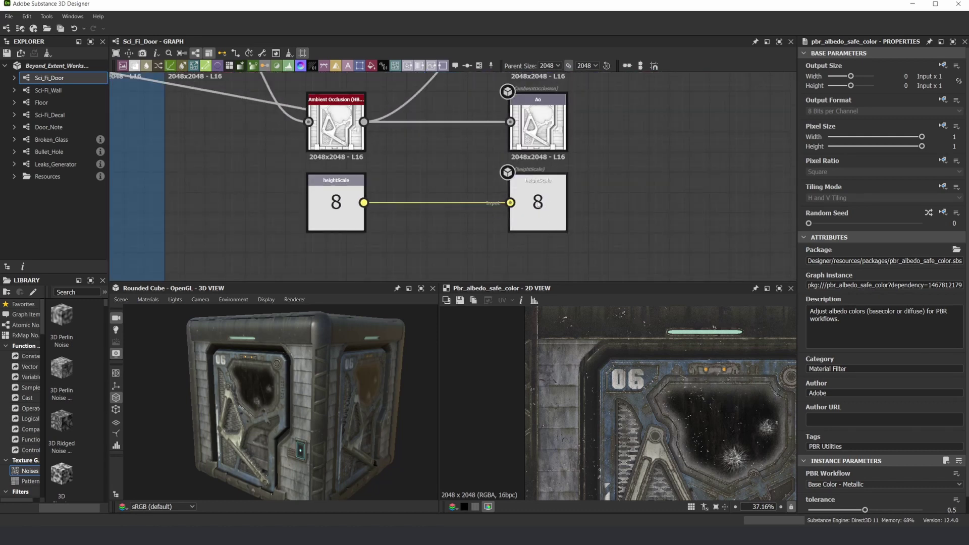
left_click_drag(367, 370, 383, 343)
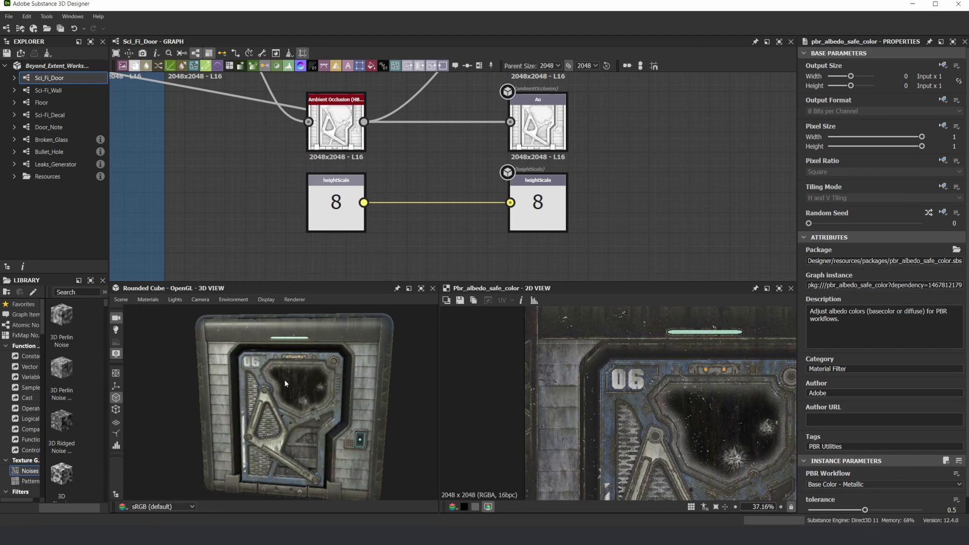
Step: Add an Output node in the empty area below the heightScale output node
scroll(558, 183, "down", 2)
middle_click_drag(598, 217, 519, 178)
scroll(436, 180, "up", 2)
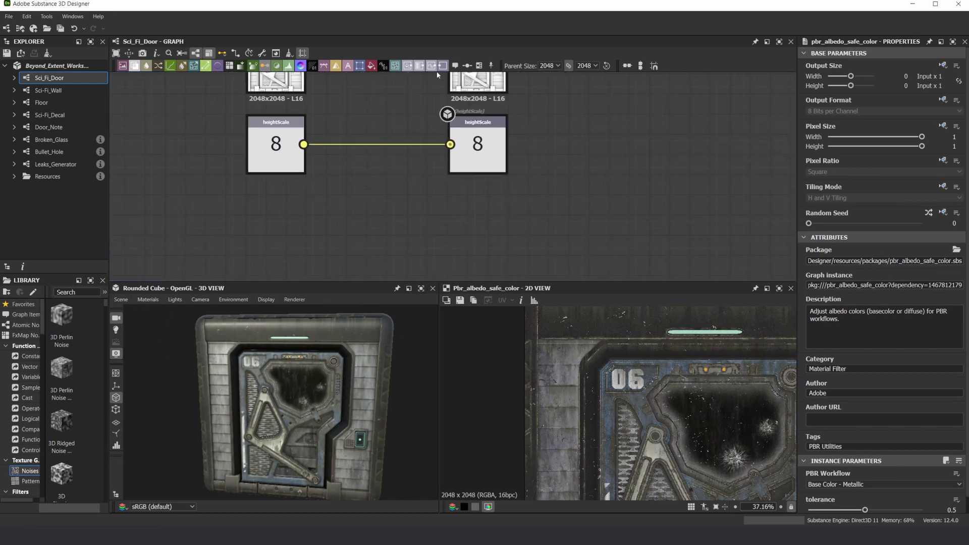
left_click_drag(444, 68, 475, 235)
middle_click_drag(545, 227, 548, 189)
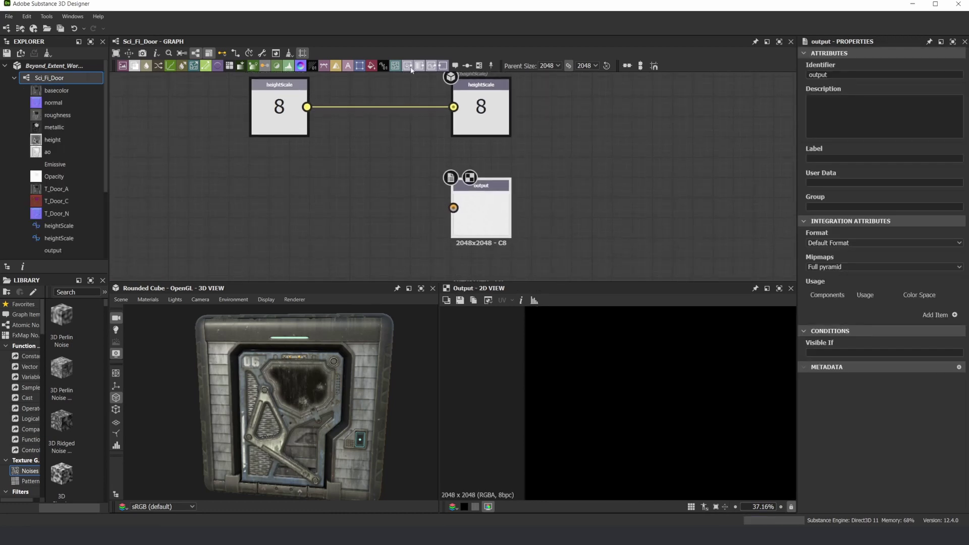
Step: Add an input value node beside the new output node and set its type to Integer
left_click_drag(431, 67, 369, 203)
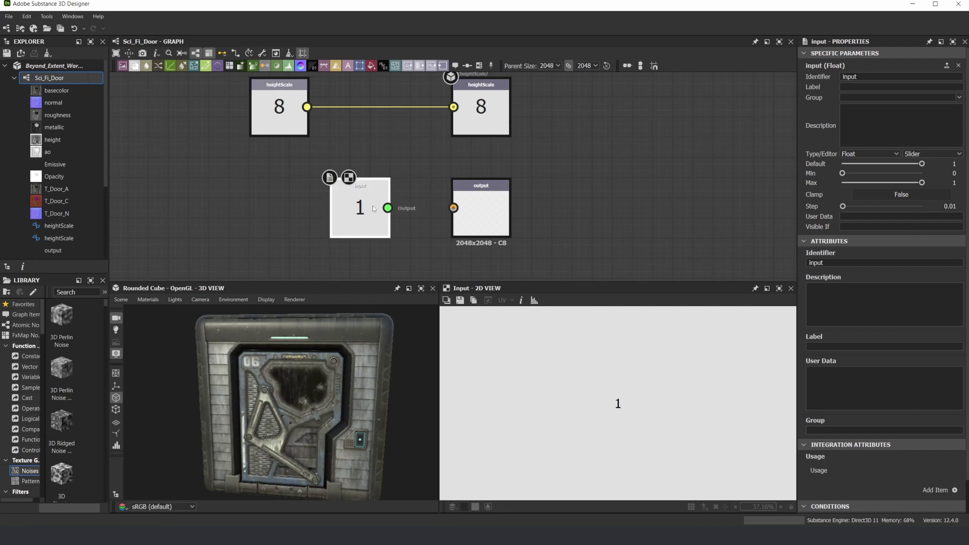
left_click(860, 154)
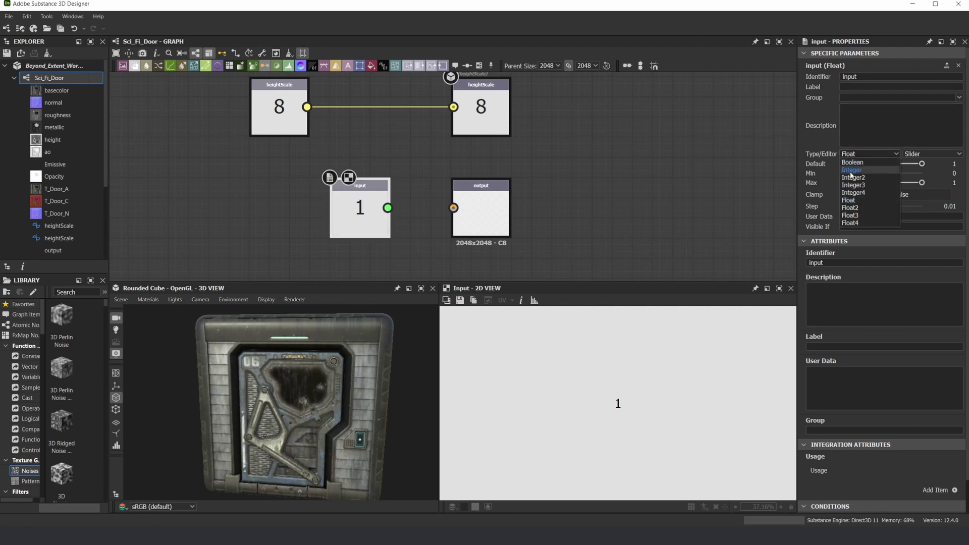
left_click(851, 172)
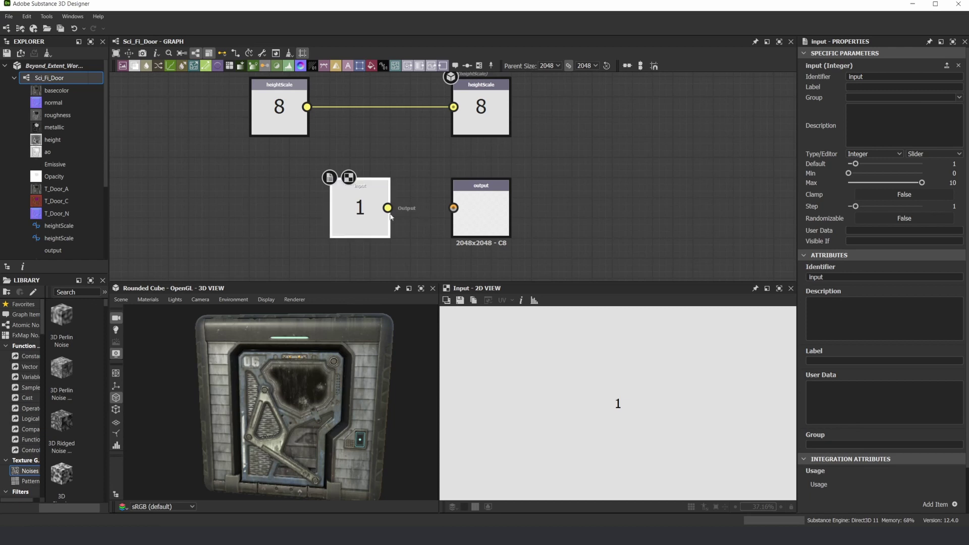
Step: Connect the integer input node to the new output node and assign that output the heightScale usage
left_click_drag(387, 208, 454, 207)
left_click(481, 215)
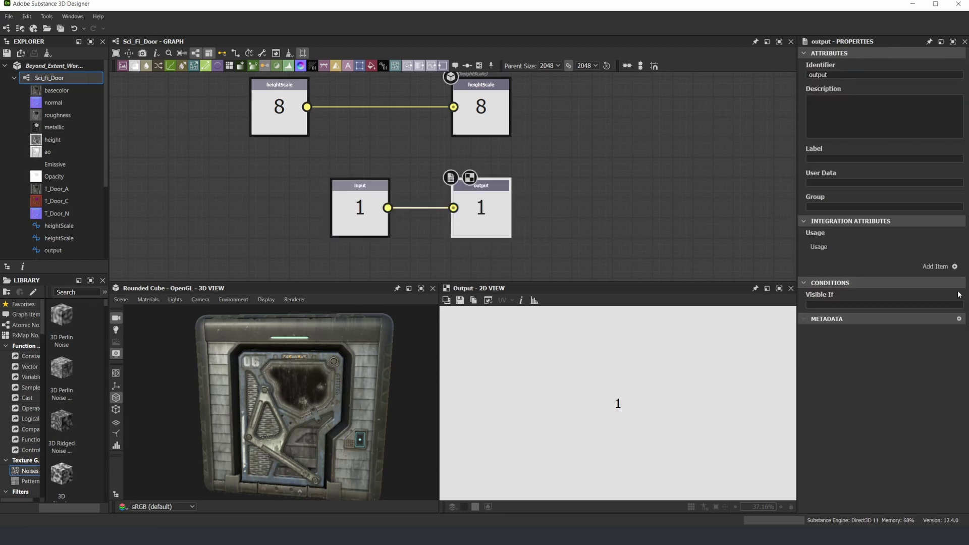
left_click(955, 267)
left_click(944, 258)
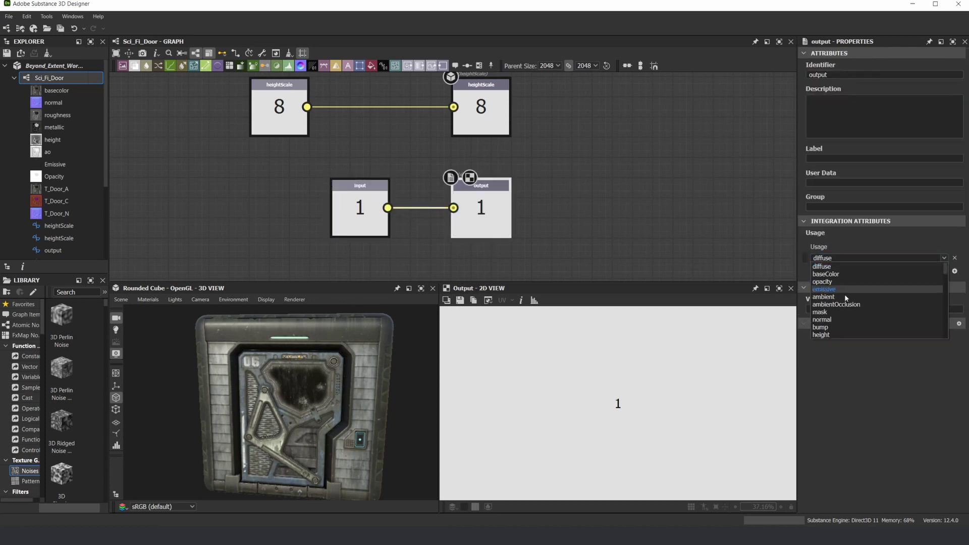
scroll(858, 303, "down", 3)
scroll(849, 304, "down", 3)
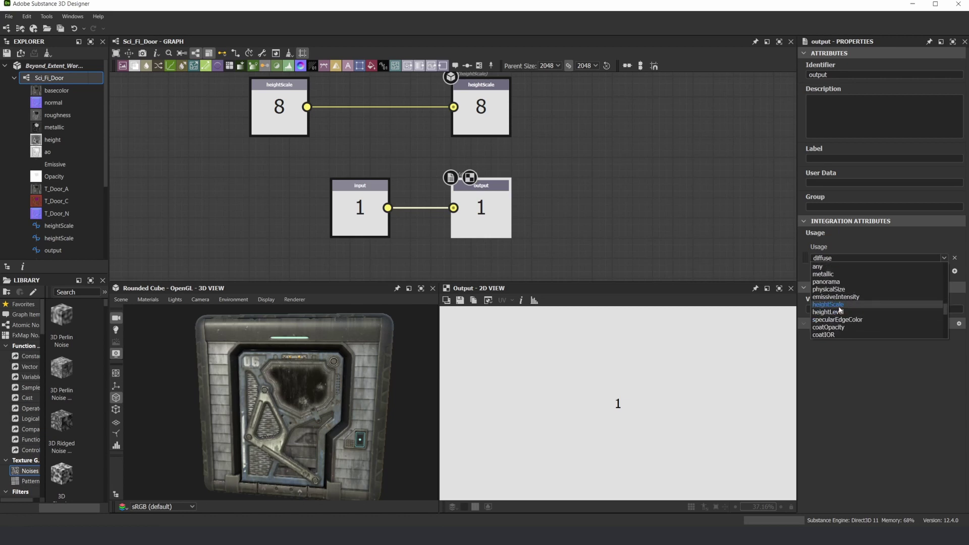
left_click(835, 304)
right_click(585, 173)
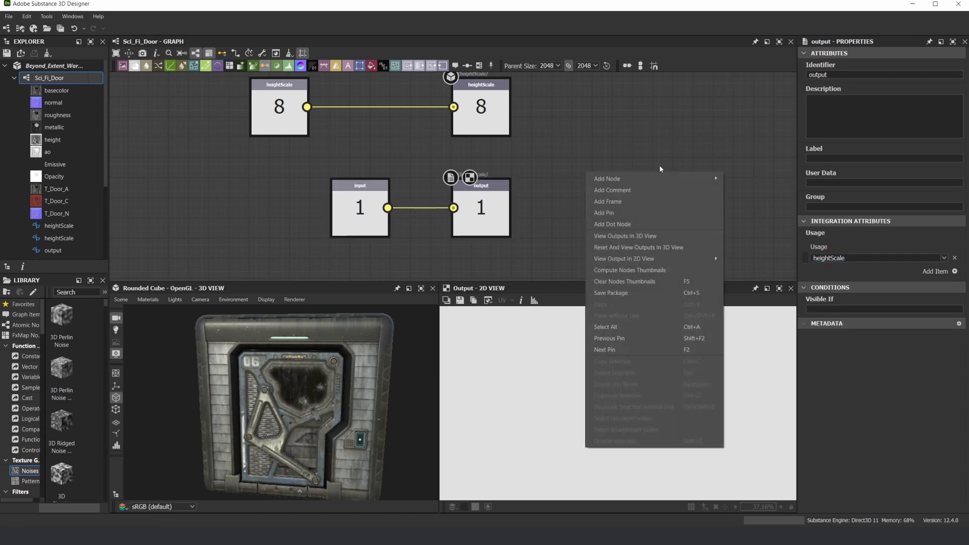
left_click(553, 168)
right_click(553, 171)
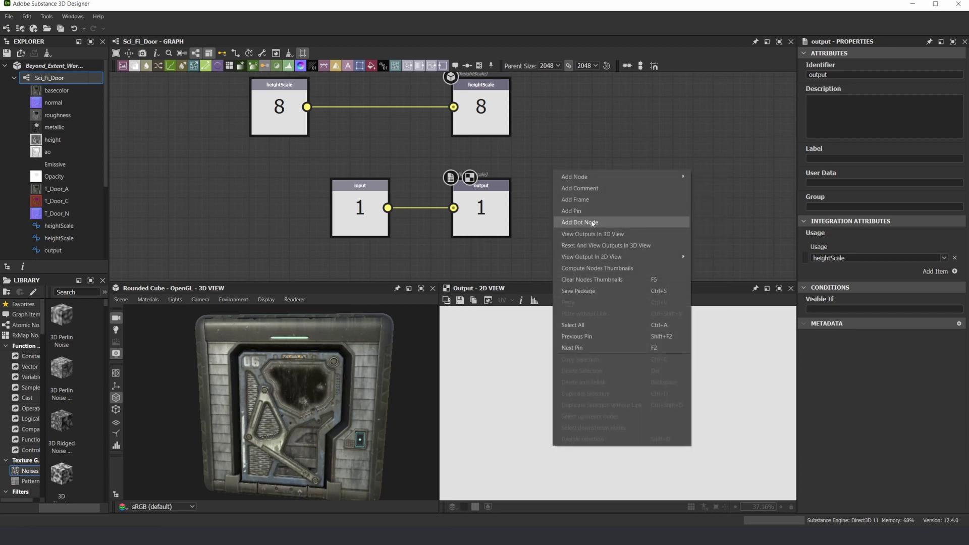
left_click(543, 243)
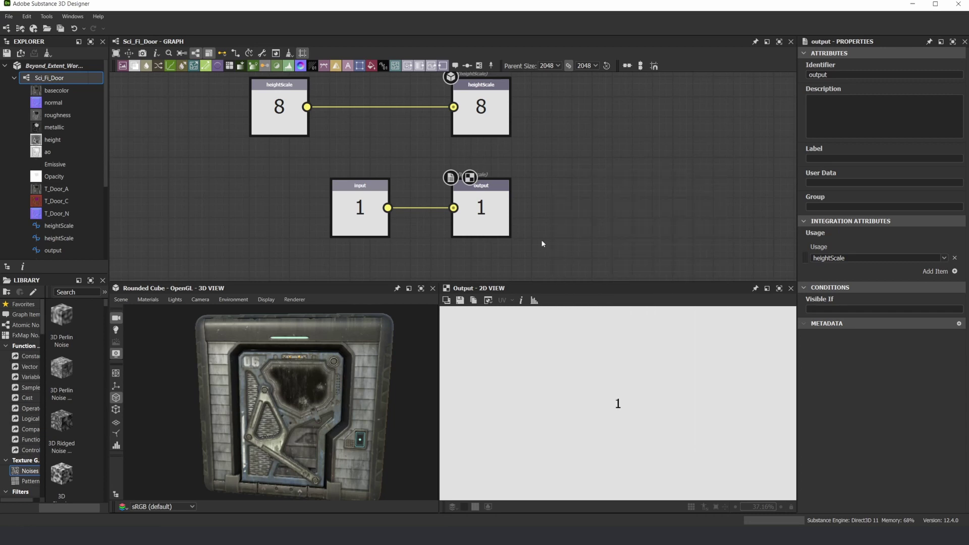
Step: Inspect the cube's corner in the 3D view and delete the newly added input and output nodes
left_click_drag(353, 388, 287, 386)
scroll(231, 339, "up", 3)
scroll(231, 339, "down", 3)
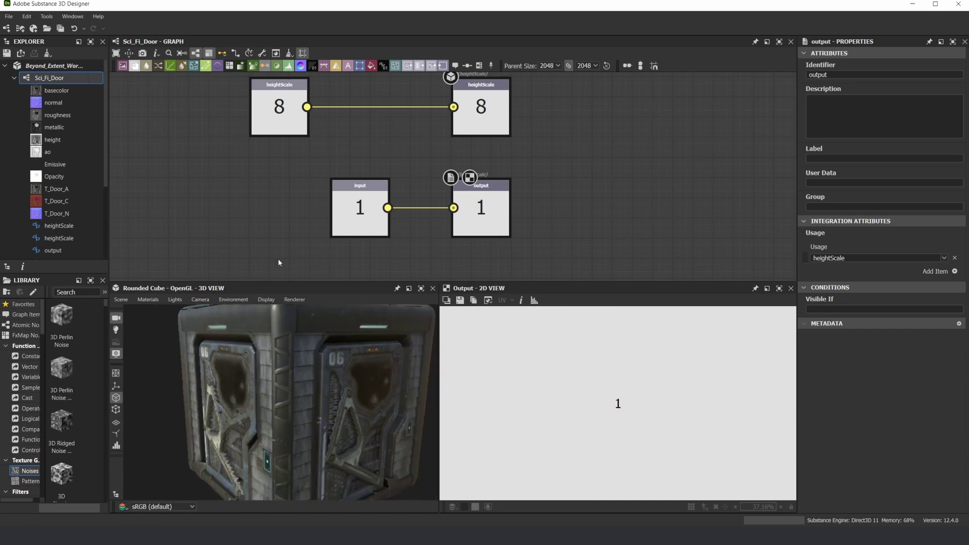
key("Delete")
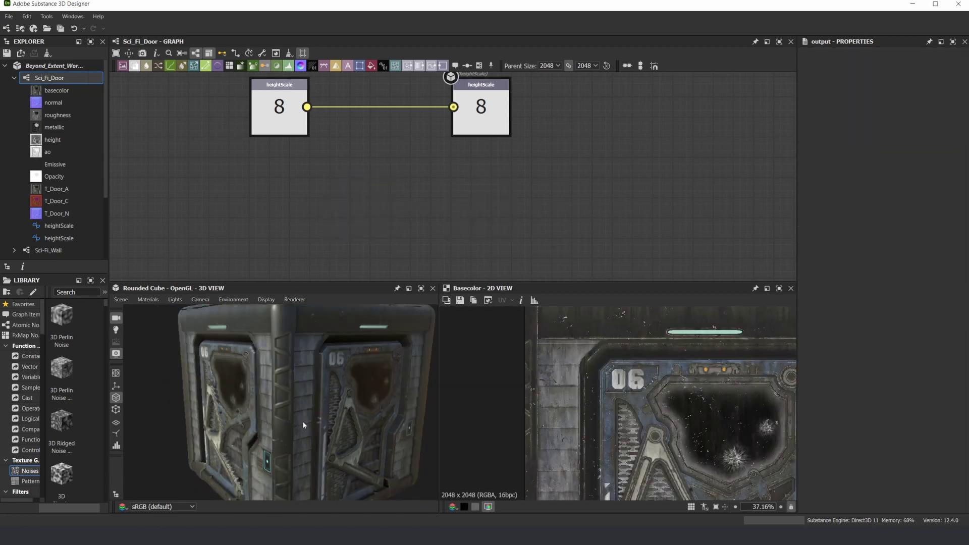
Step: Set the default value of the heightScale integer input node to 2
double_click(290, 117)
middle_click_drag(381, 99, 386, 151)
double_click(954, 164)
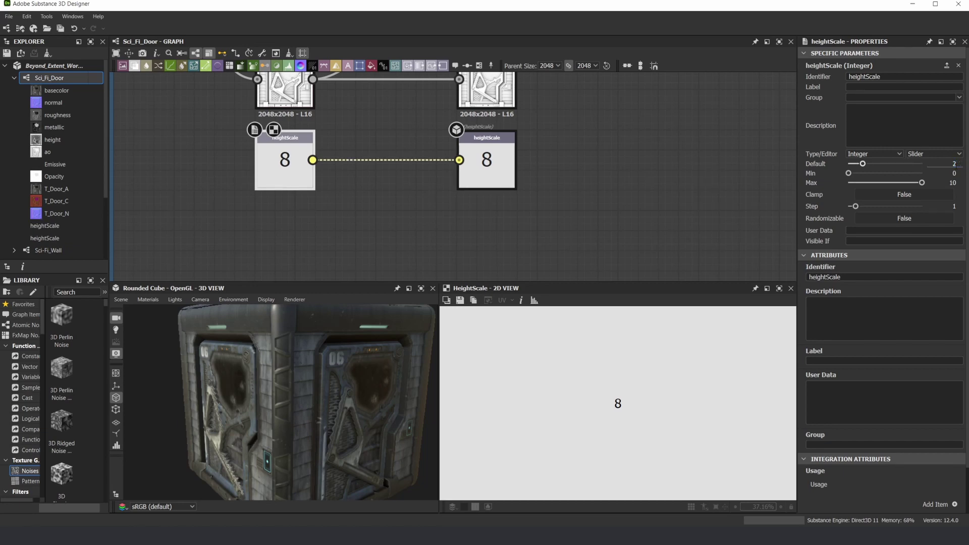
Step: Apply 2 as the heightScale input's default value and inspect the door's displacement from the other side of the cube
type("2")
key("Return")
left_click_drag(283, 373, 262, 353)
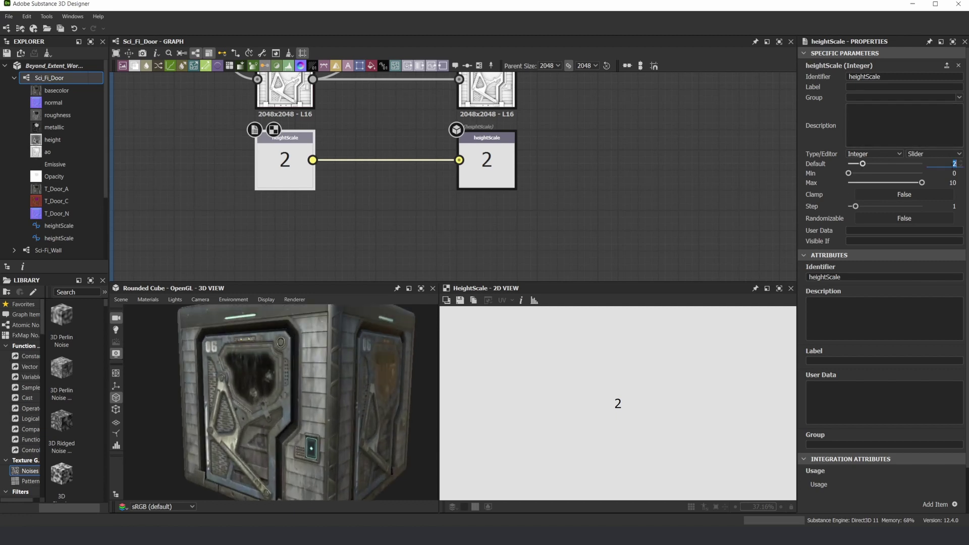
Step: Set the heightScale input's default value to 8 and inspect the cube from the front and the graph's output nodes
type("8")
key("Return")
left_click(623, 195)
scroll(273, 407, "down", 3)
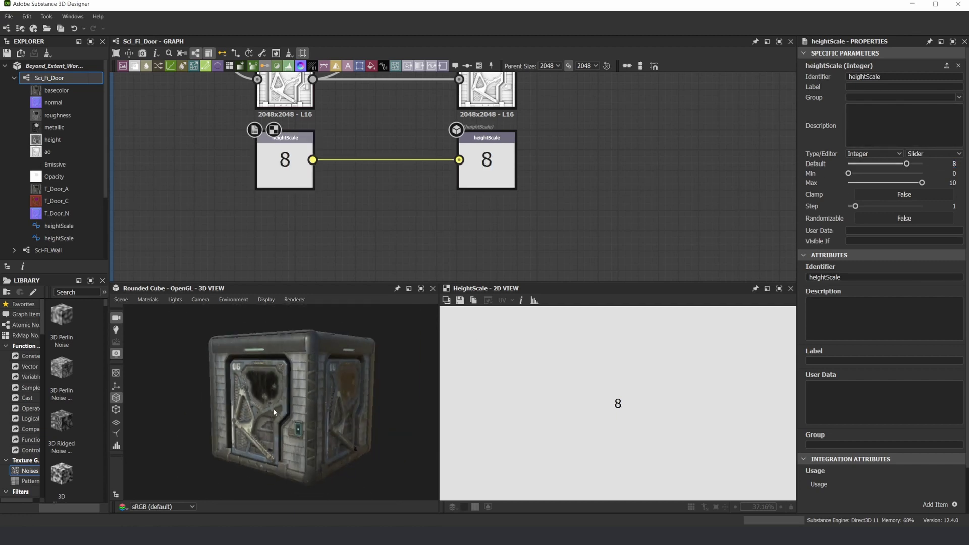
left_click_drag(274, 408, 323, 406)
scroll(374, 208, "down", 2)
scroll(374, 209, "down", 6)
middle_click_drag(250, 178, 497, 177)
scroll(433, 171, "down", 3)
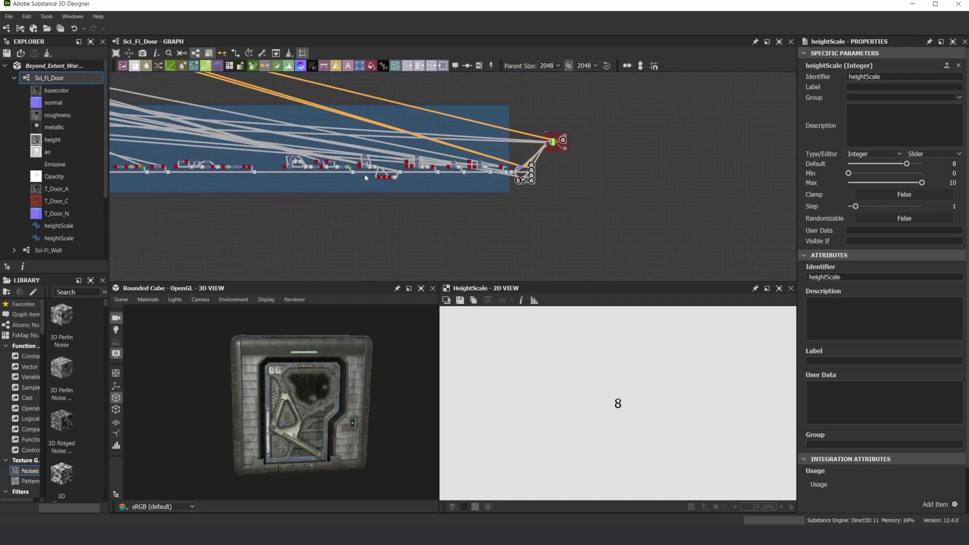
scroll(542, 169, "up", 5)
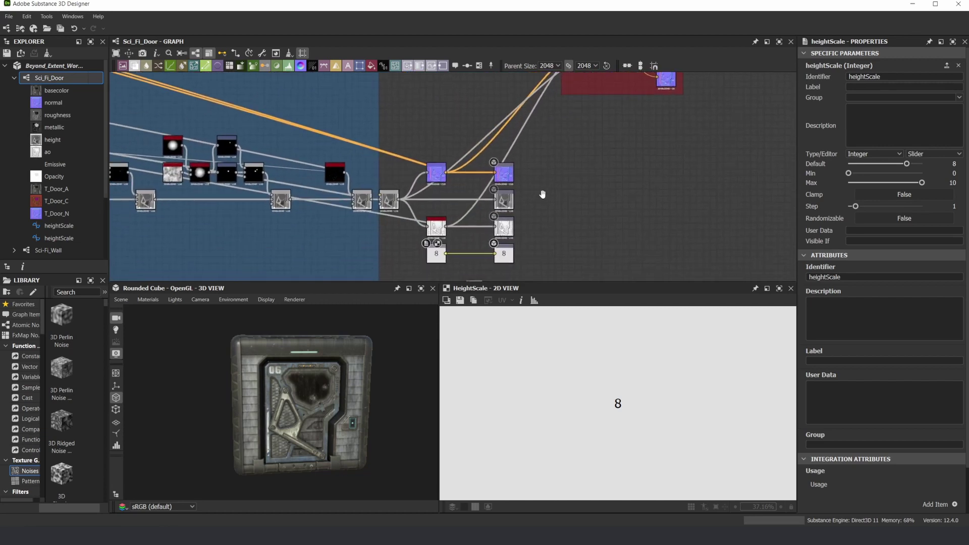
Step: Create a new Substance graph from the DeteBaseSetup template at 2048 px in a new package
left_click(8, 16)
left_click(8, 16)
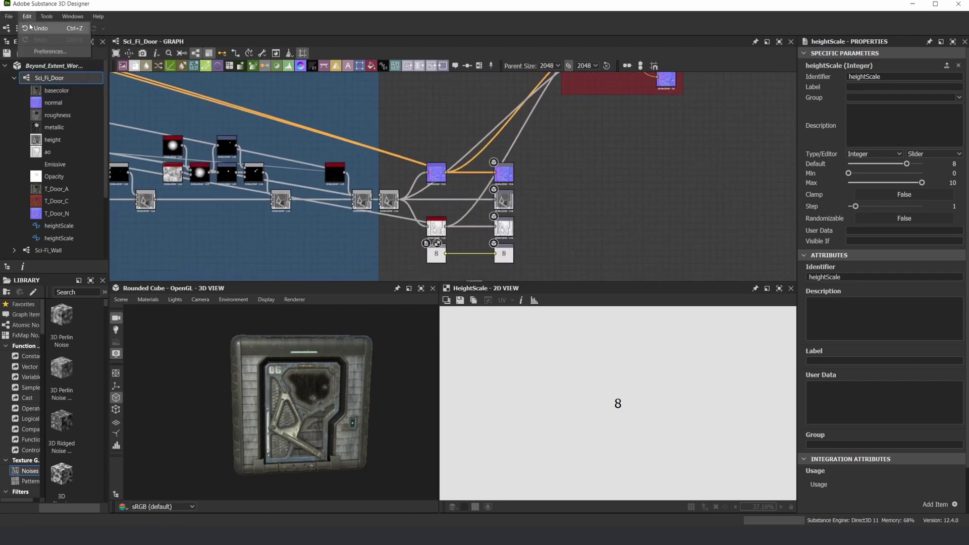
left_click(6, 14)
mouse_move(30, 28)
left_click(161, 29)
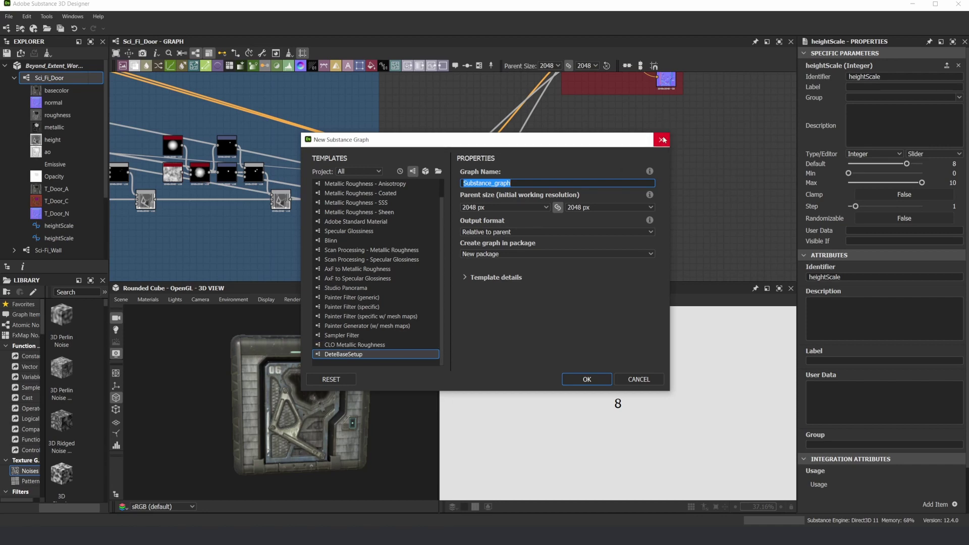
left_click(598, 383)
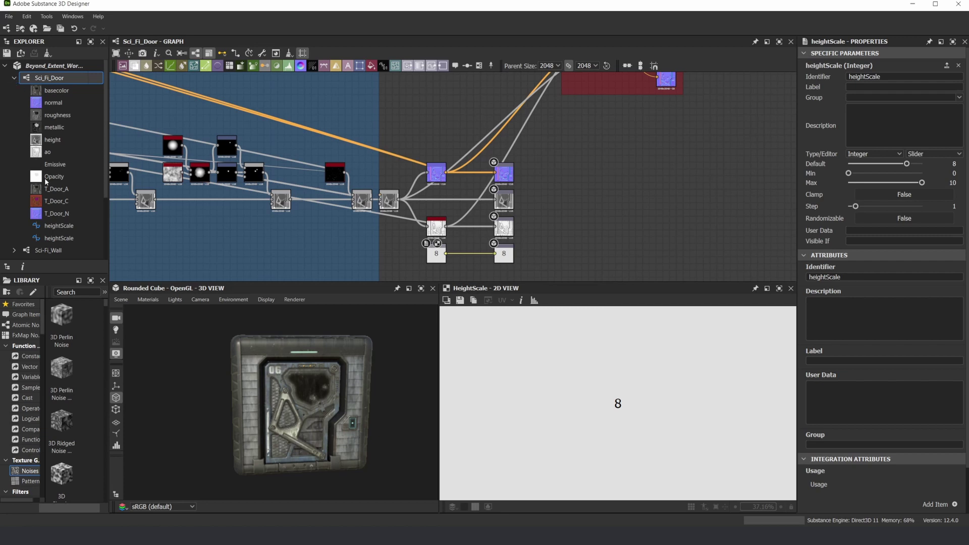
Step: Examine how the template's Blend node feeds the Normal, Height and Ambient Occlusion outputs
scroll(392, 220, "down", 4)
scroll(429, 149, "up", 4)
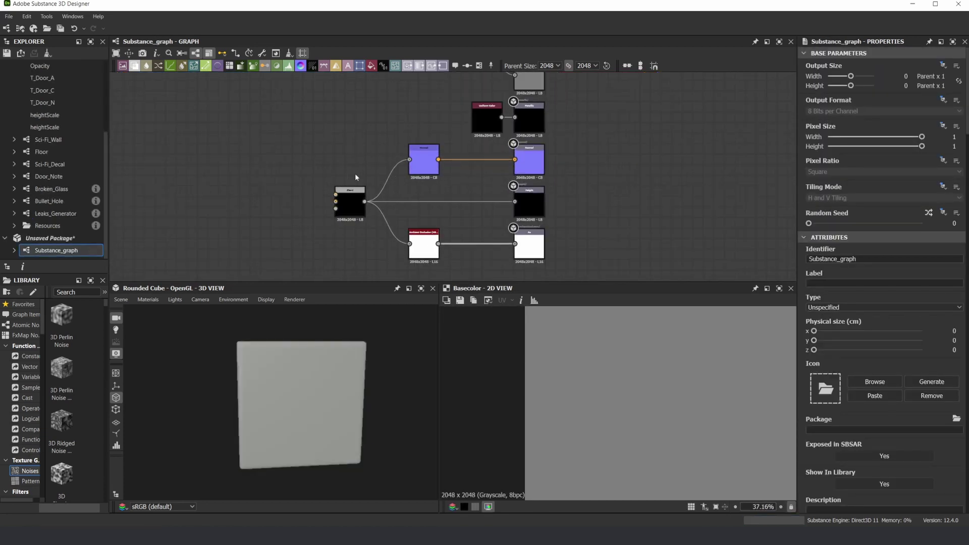
scroll(392, 219, "up", 2)
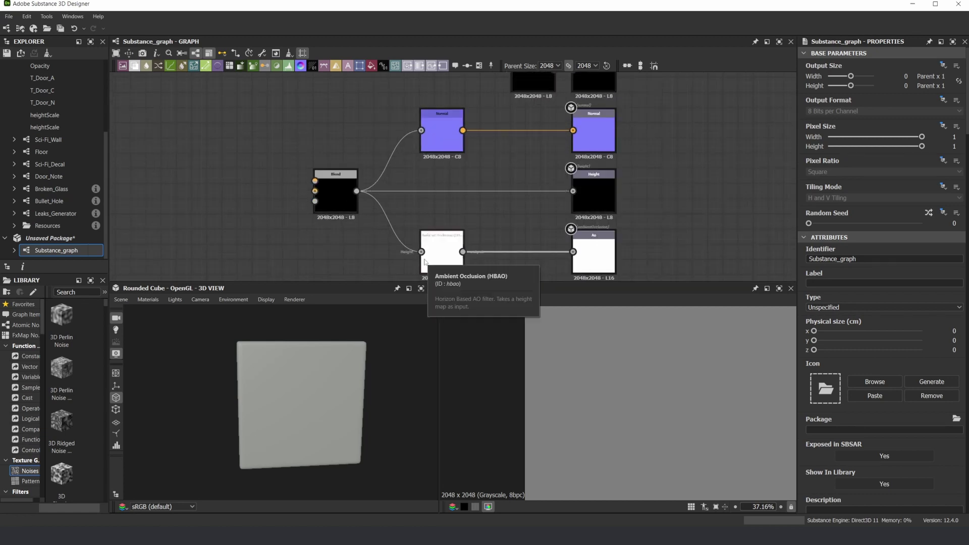
scroll(352, 185, "down", 2)
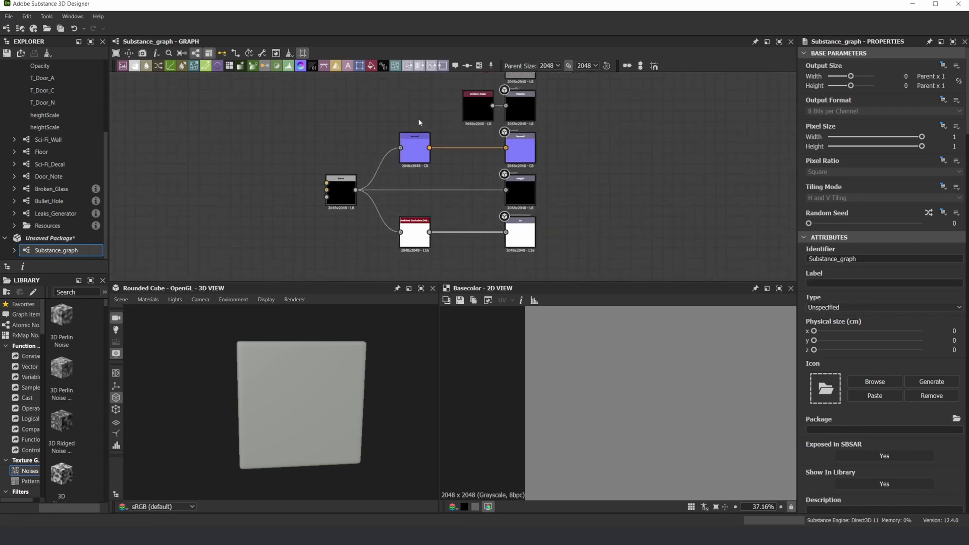
middle_click_drag(419, 121, 393, 146)
scroll(420, 177, "up", 2)
scroll(381, 192, "down", 2)
scroll(322, 214, "up", 2)
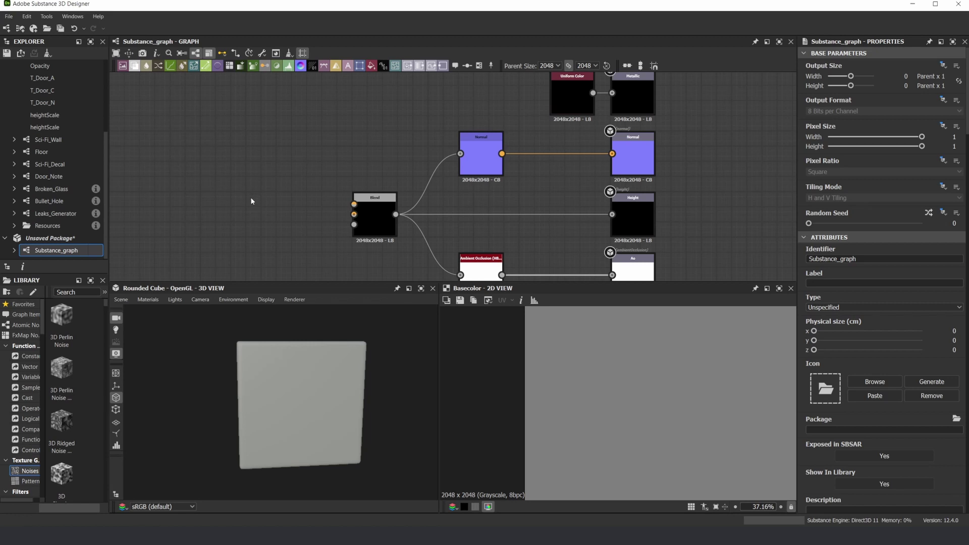
Step: Add a Shape node beside the Blend node and set the square's scale to 0.38
key("space")
type("shaoe")
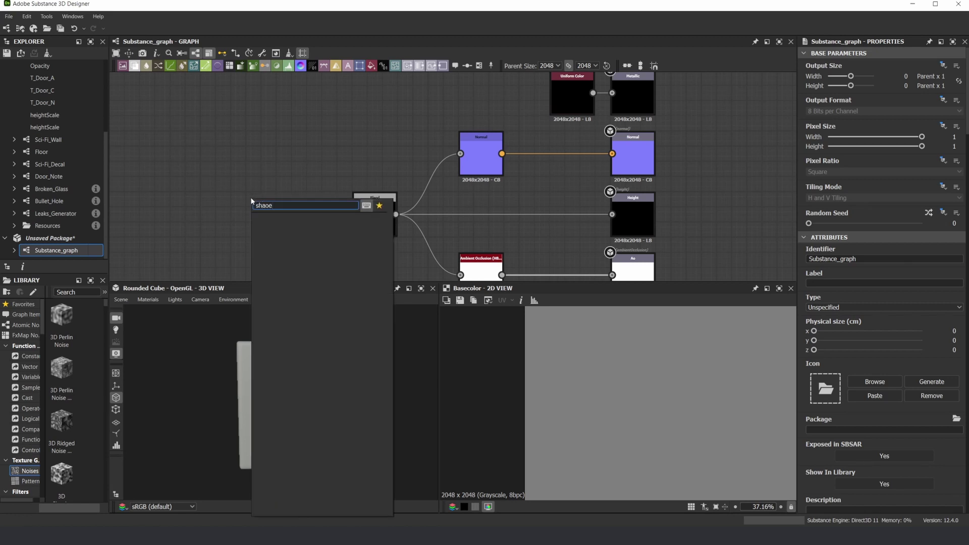
key("BackSpace")
key("BackSpace")
type("pe")
key("Return")
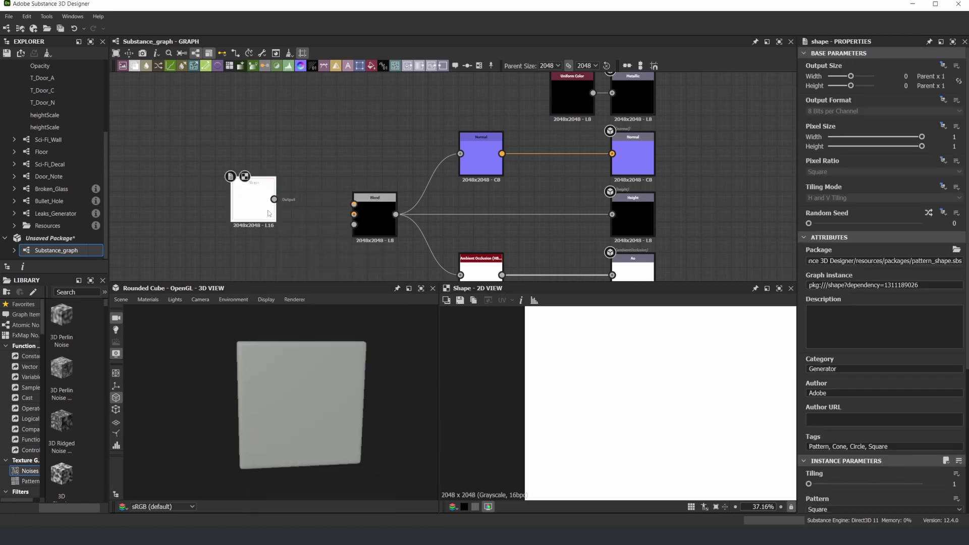
scroll(267, 210, "up", 1)
scroll(873, 417, "down", 3)
left_click(851, 392)
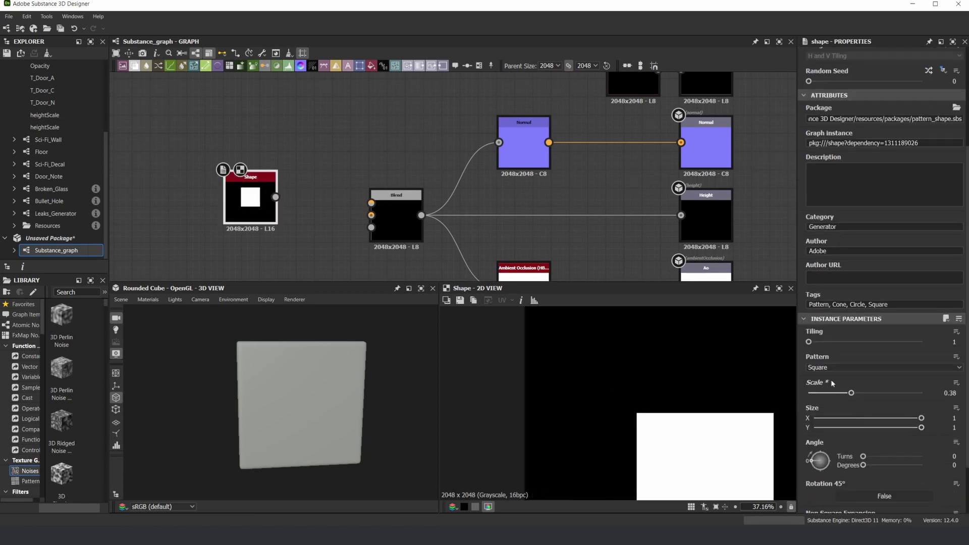
Step: Connect the Shape node to the Blend node's background input and inspect the raised square on the cube
left_click_drag(275, 197, 371, 215)
left_click_drag(309, 353, 303, 375)
scroll(278, 395, "up", 3)
scroll(562, 165, "down", 2)
middle_click_drag(560, 164, 492, 208)
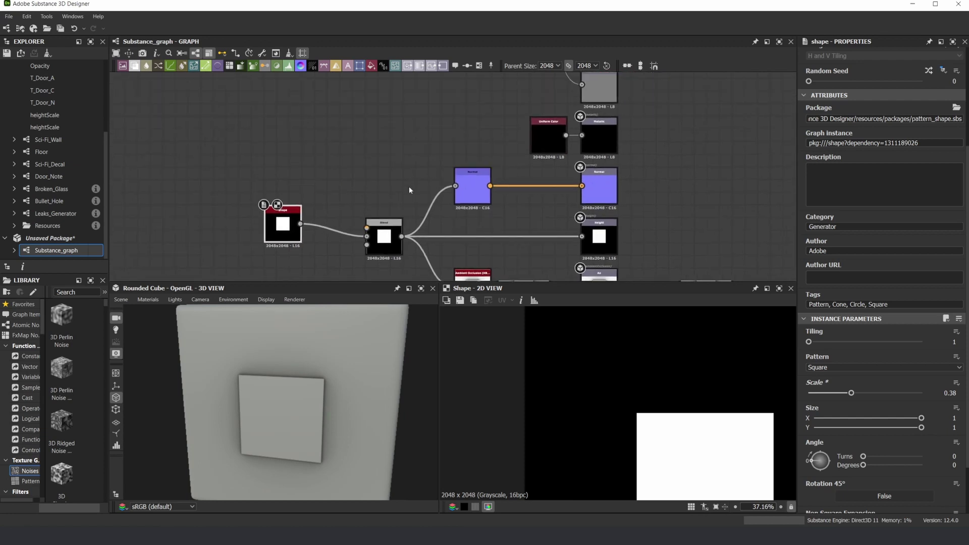
Step: Delete the Shape node and review the template's base color, roughness and metallic outputs
scroll(445, 184, "down", 2)
scroll(450, 216, "up", 2)
left_click_drag(259, 163, 268, 228)
key("Delete")
scroll(385, 164, "down", 3)
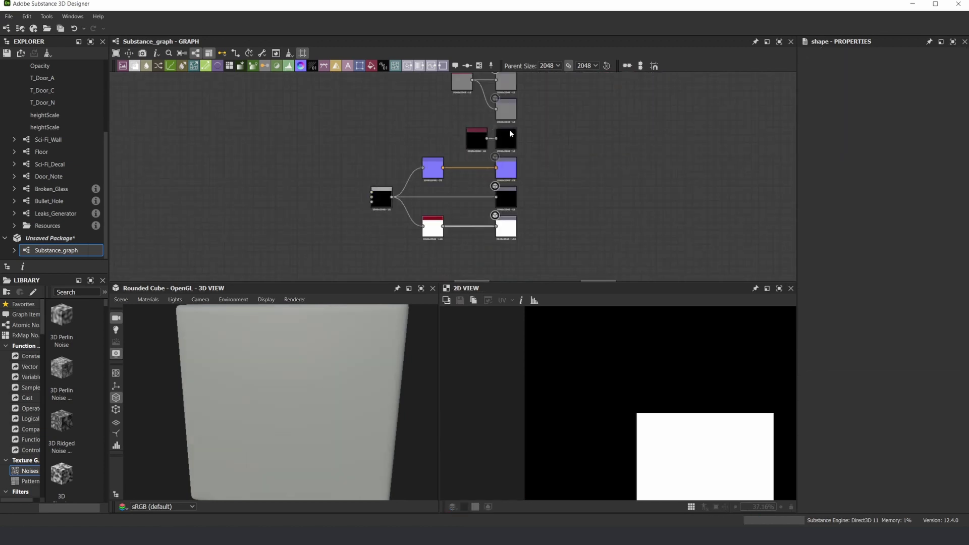
scroll(398, 103, "up", 4)
middle_click_drag(510, 133, 419, 148)
scroll(406, 185, "down", 2)
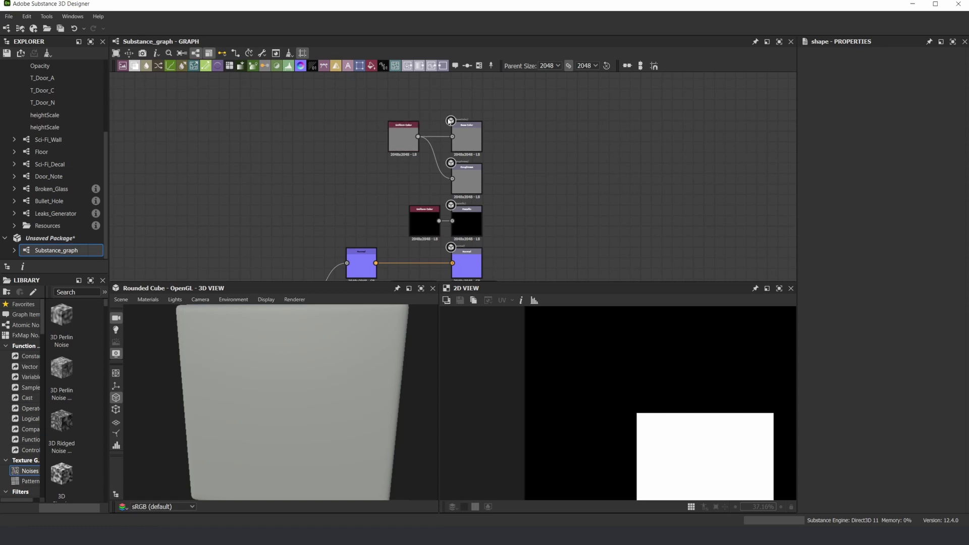
scroll(360, 154, "down", 2)
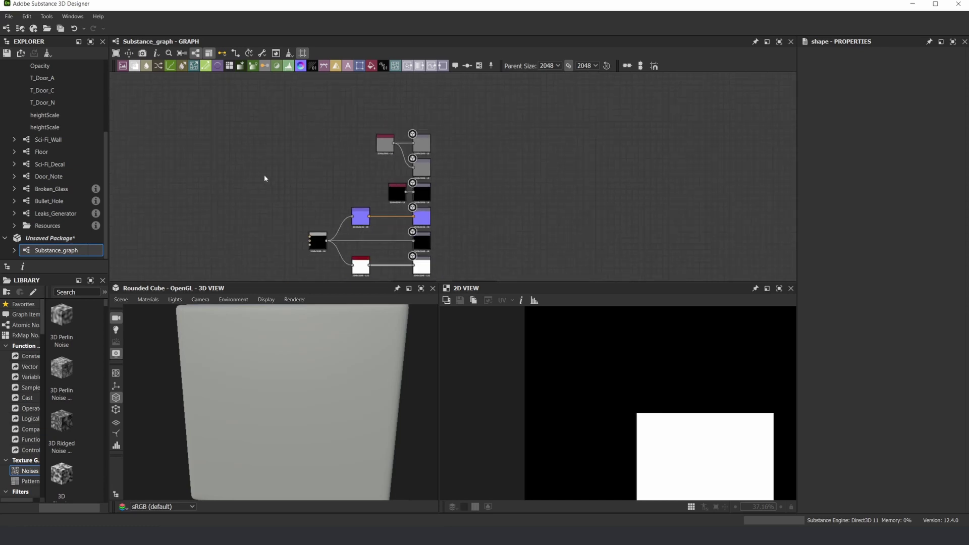
Step: Close the unsaved package and reopen the Sci_Fi_Door graph
right_click(63, 241)
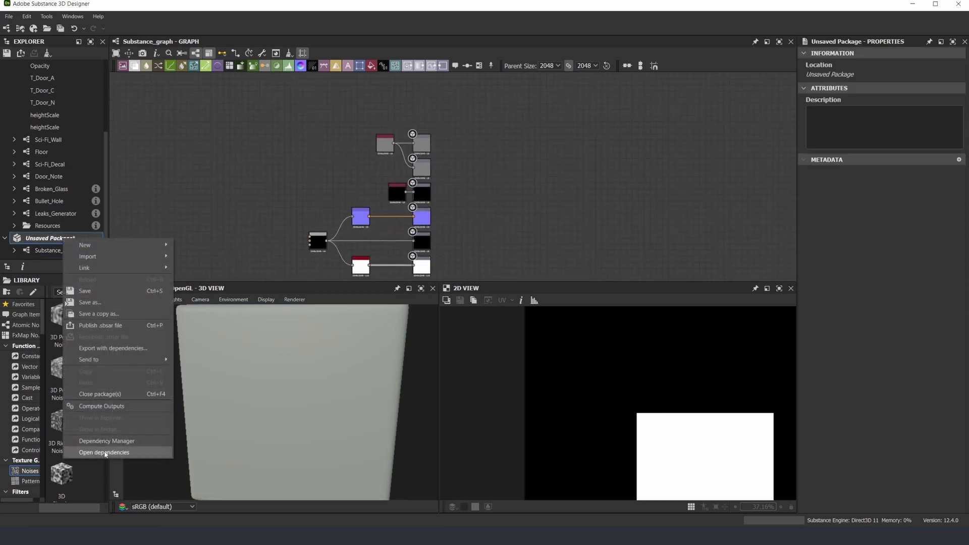
left_click(114, 395)
left_click(473, 280)
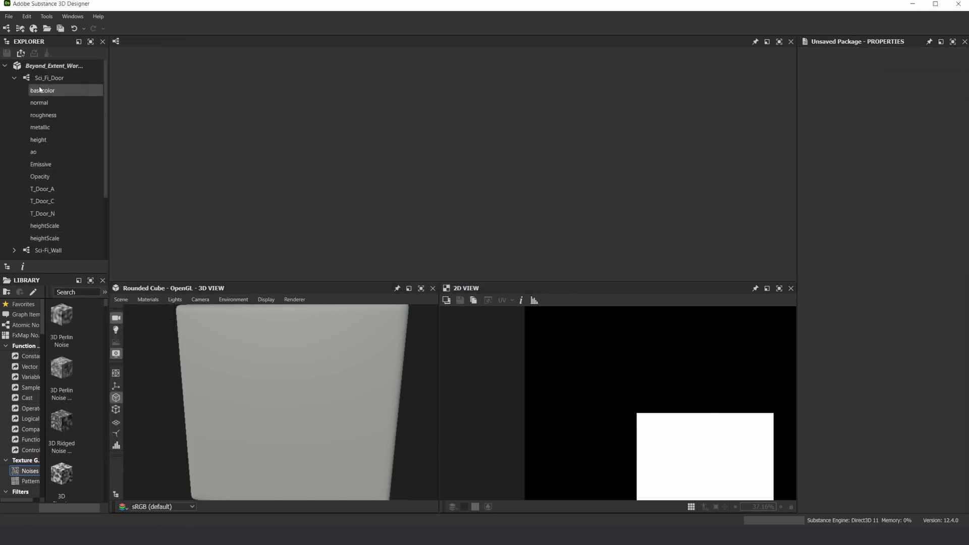
left_click(49, 78)
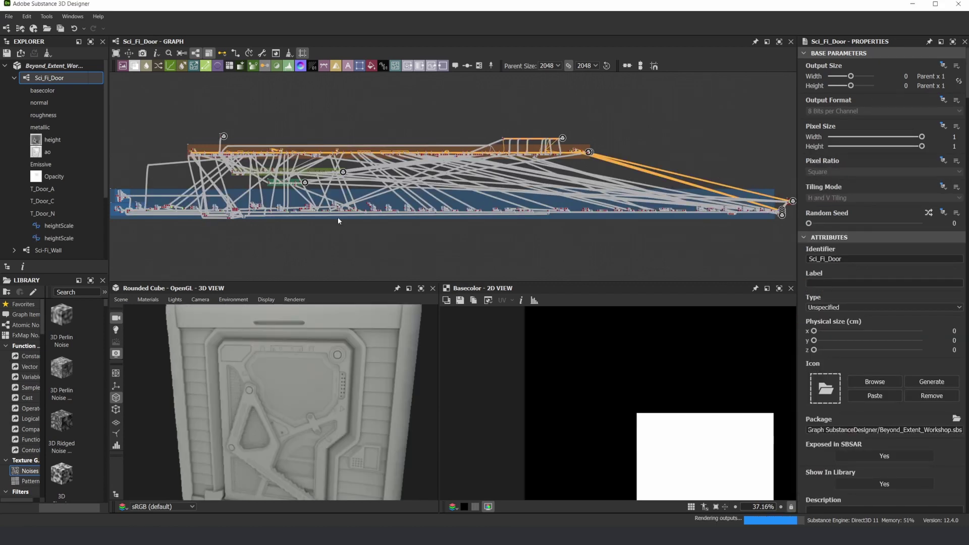
Step: Examine the textured door and the first node groups in the blue frame, and collapse Sci_Fi_Door in the package tree
middle_click_drag(270, 195, 433, 188)
scroll(264, 197, "up", 3)
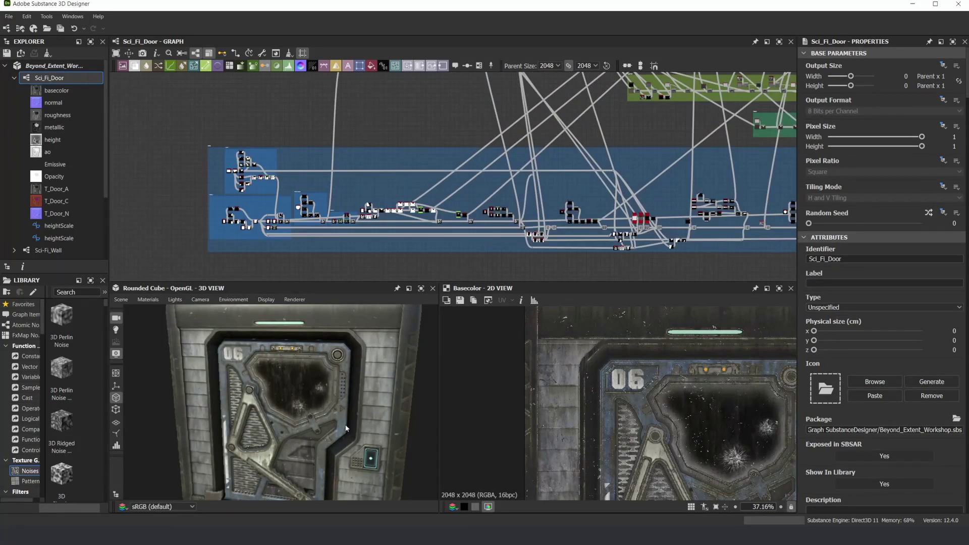
scroll(355, 380, "down", 5)
mouse_move(355, 380)
left_mouse_down()
mouse_move(320, 385)
mouse_move(316, 398)
mouse_move(323, 406)
mouse_move(365, 361)
mouse_move(350, 384)
mouse_move(363, 374)
left_mouse_up()
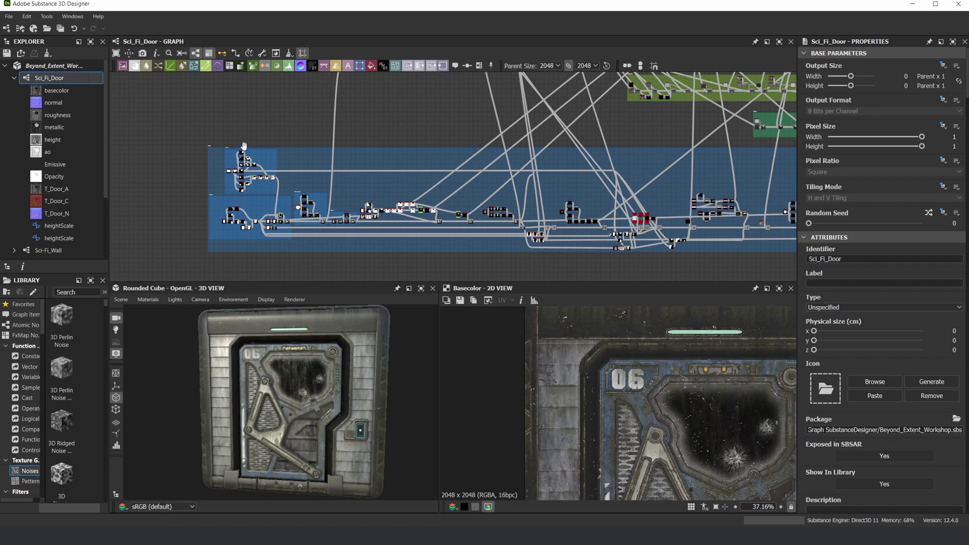
scroll(244, 145, "up", 6)
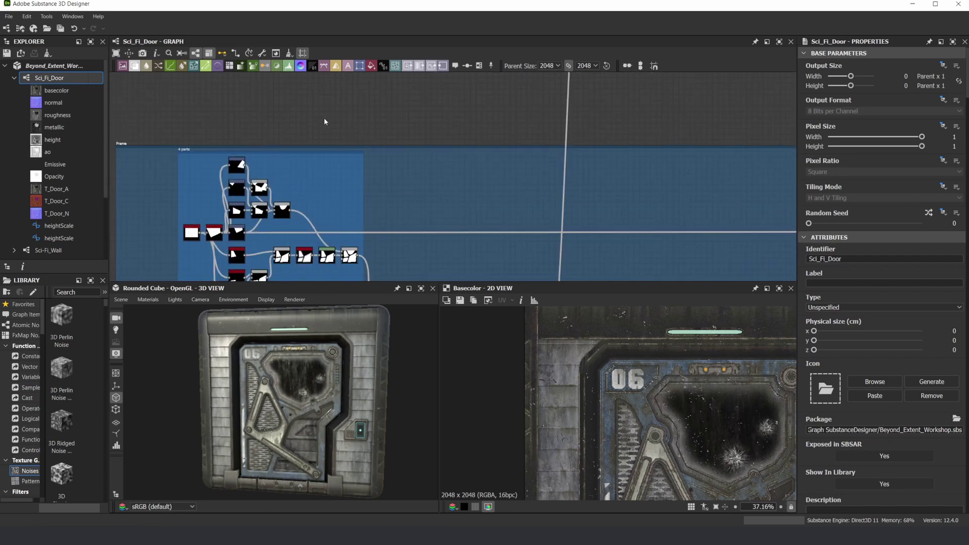
scroll(325, 122, "down", 6)
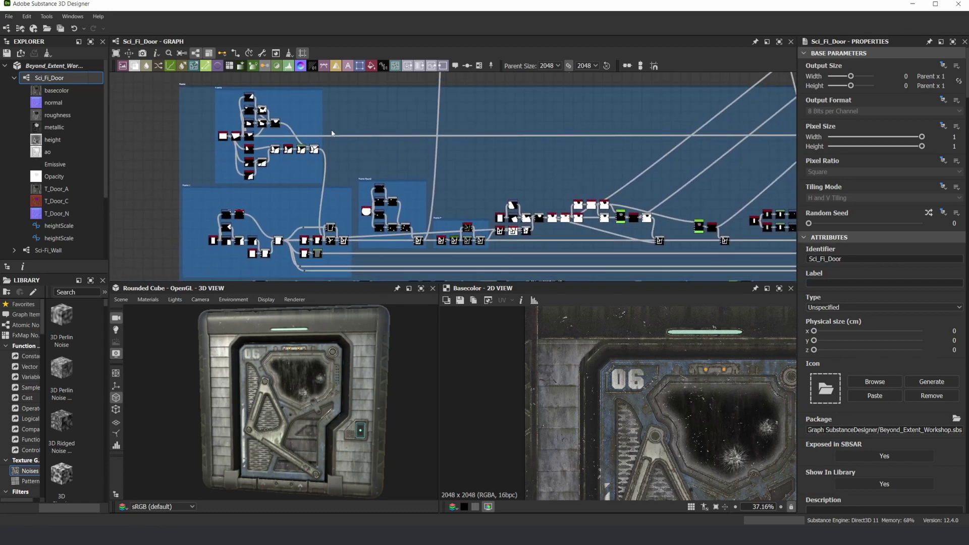
left_click(14, 78)
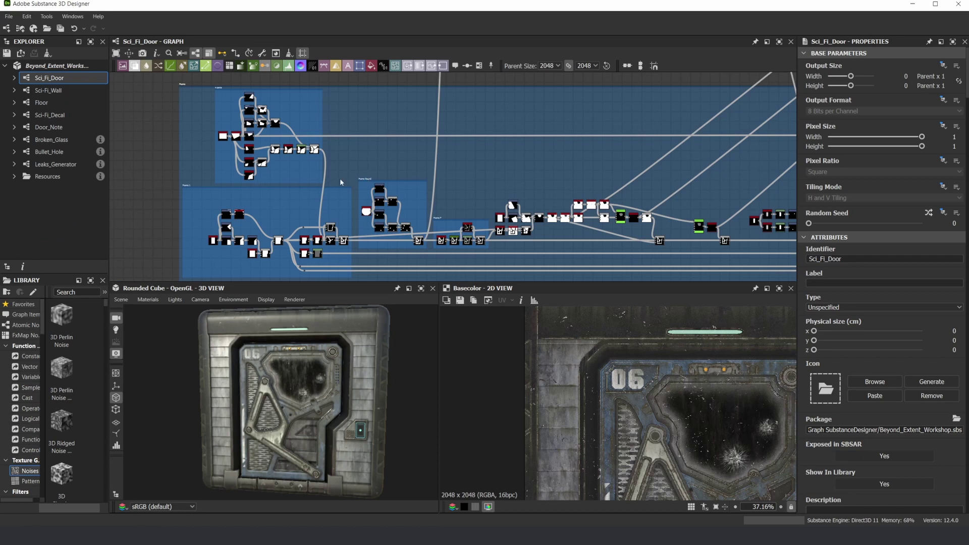
Step: Survey the blue, green and orange frames across the Sci_Fi_Door graph
scroll(432, 163, "down", 5)
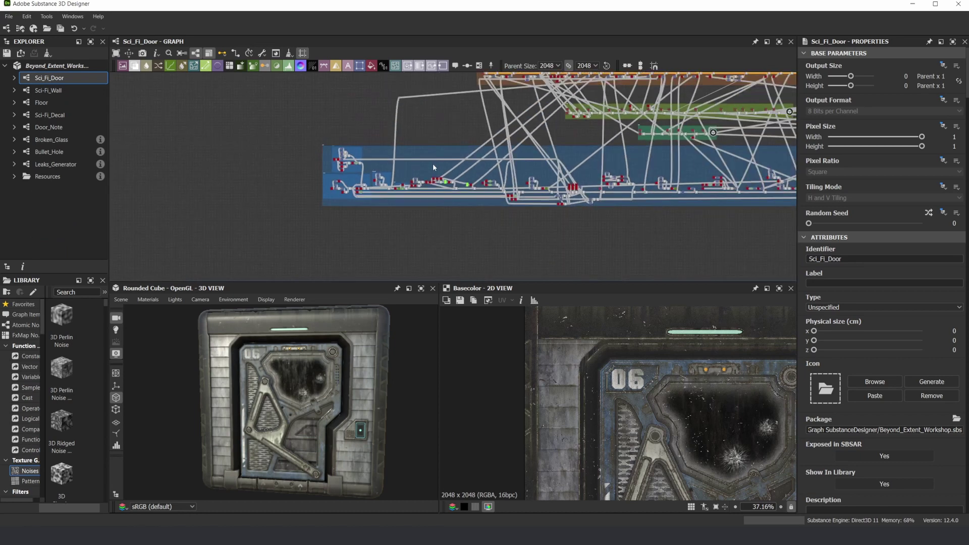
scroll(502, 165, "up", 3)
scroll(485, 159, "up", 2)
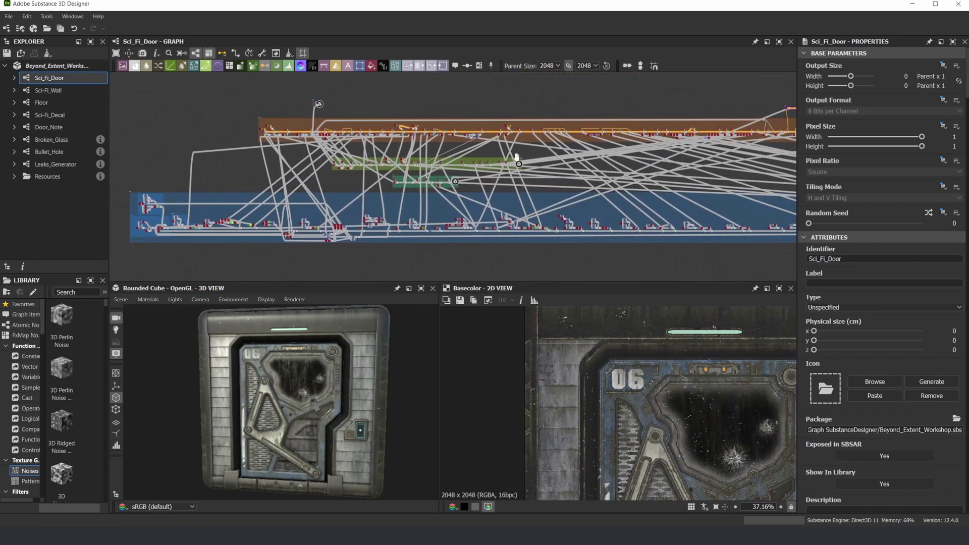
middle_click_drag(494, 160, 482, 160)
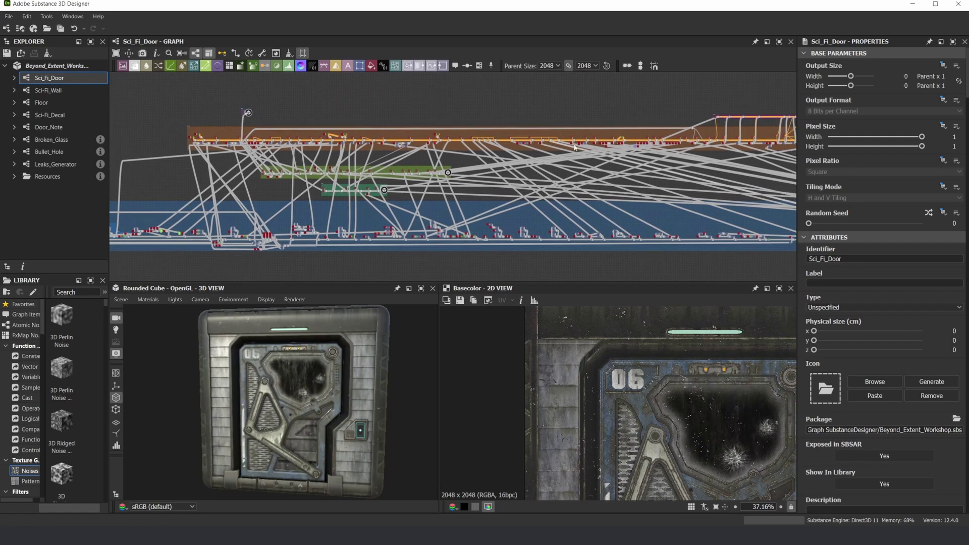
middle_click_drag(599, 149, 458, 155)
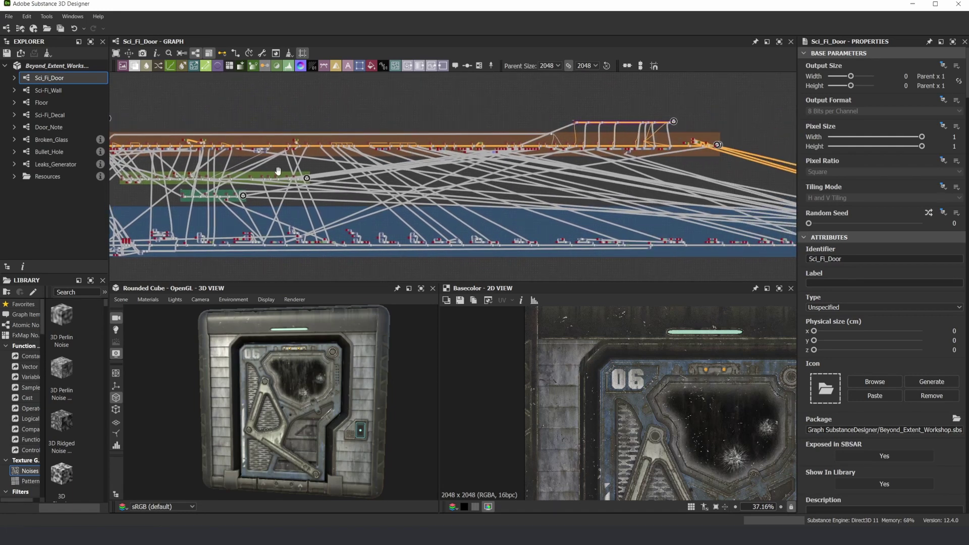
middle_click_drag(277, 172, 387, 165)
scroll(184, 172, "up", 5)
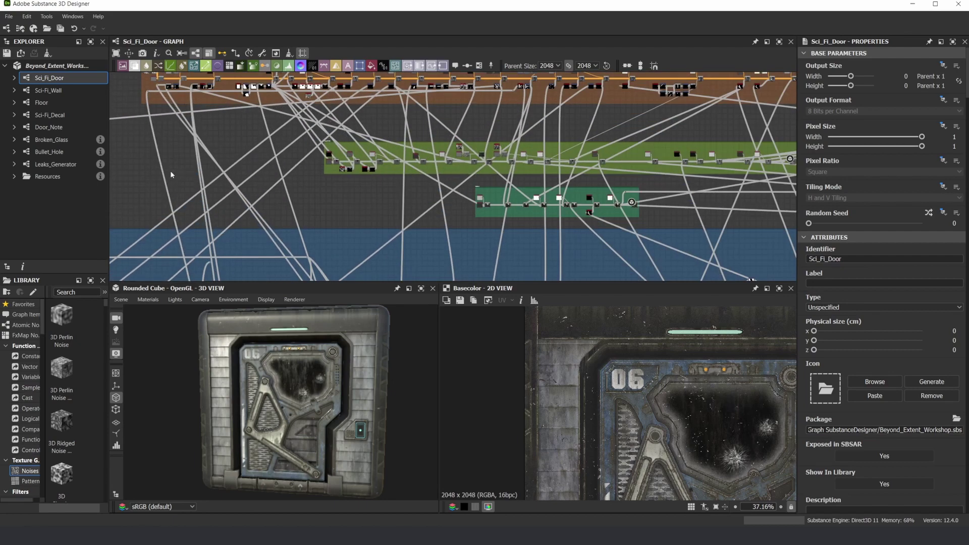
scroll(373, 180, "down", 5)
middle_click_drag(452, 169, 315, 166)
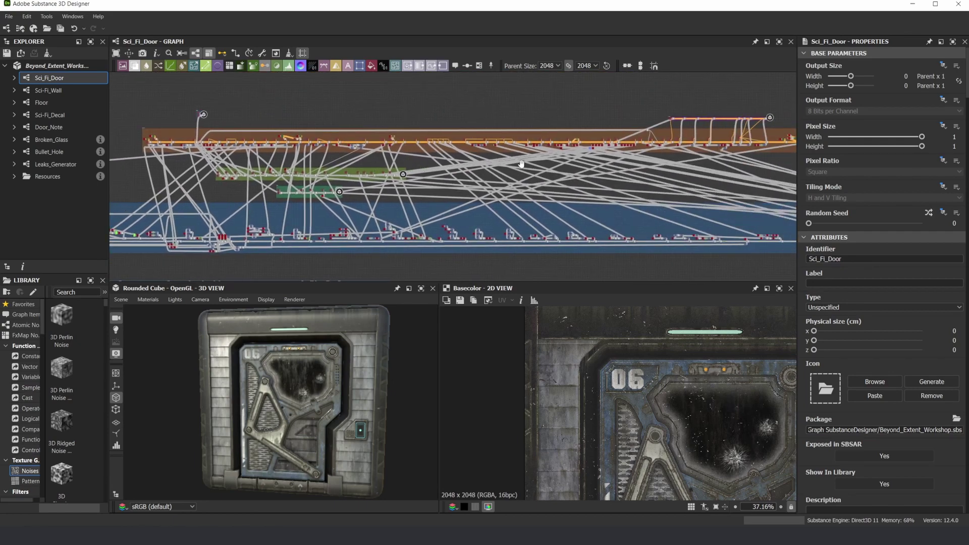
Step: Examine the start of the orange frame's node chain and the first node groups in the blue frame
middle_click_drag(420, 163, 628, 160)
scroll(374, 136, "up", 7)
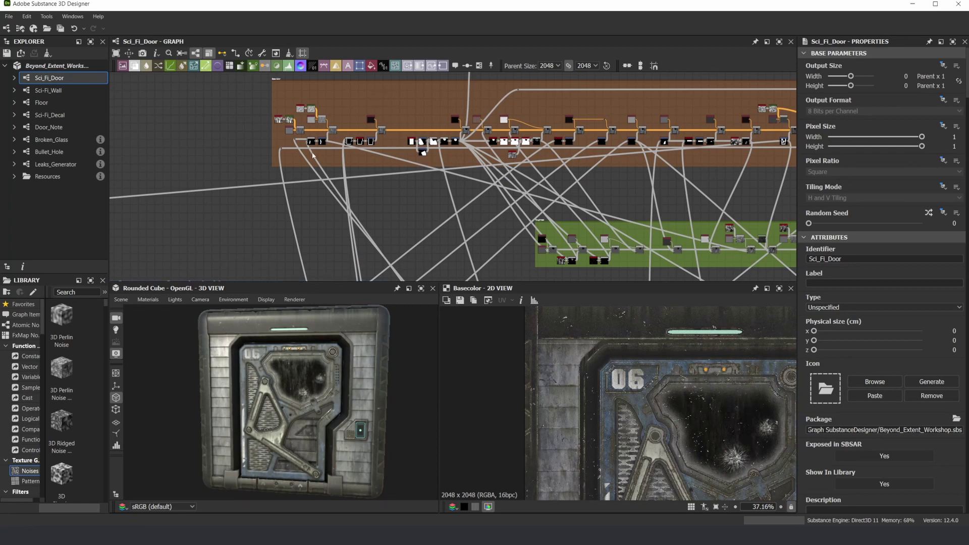
scroll(312, 156, "down", 4)
scroll(277, 198, "up", 7)
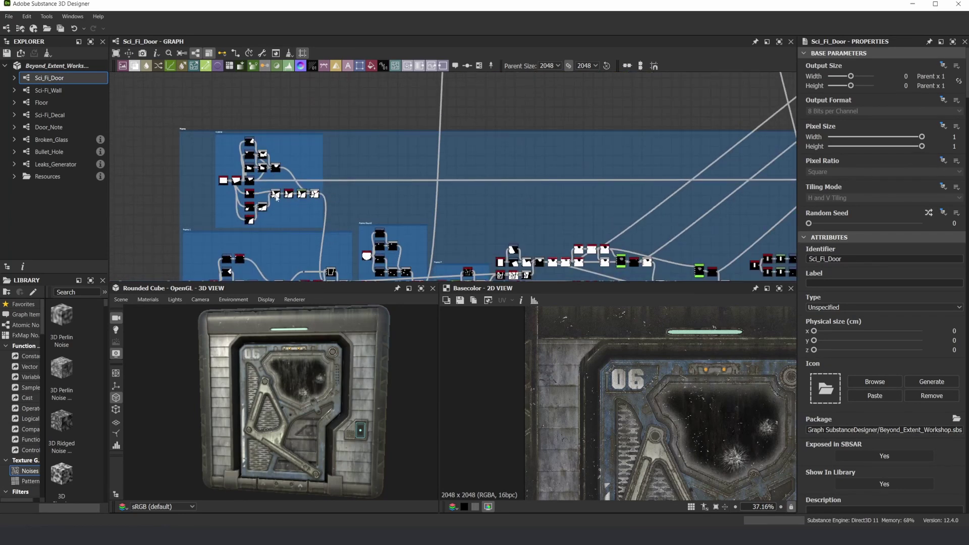
middle_click_drag(306, 213, 323, 134)
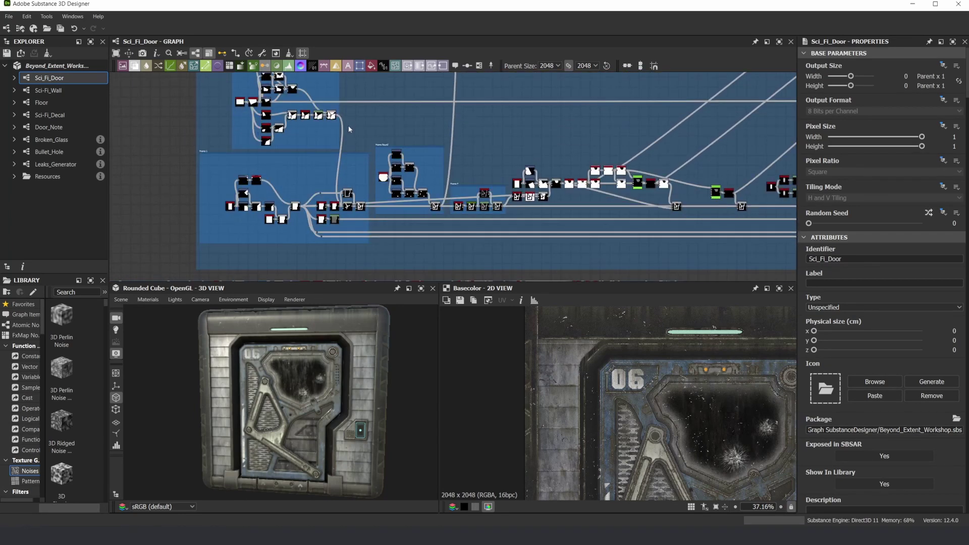
Step: Survey the first node groups of the blue frame and how they connect to the orange and green frames
scroll(282, 207, "down", 1)
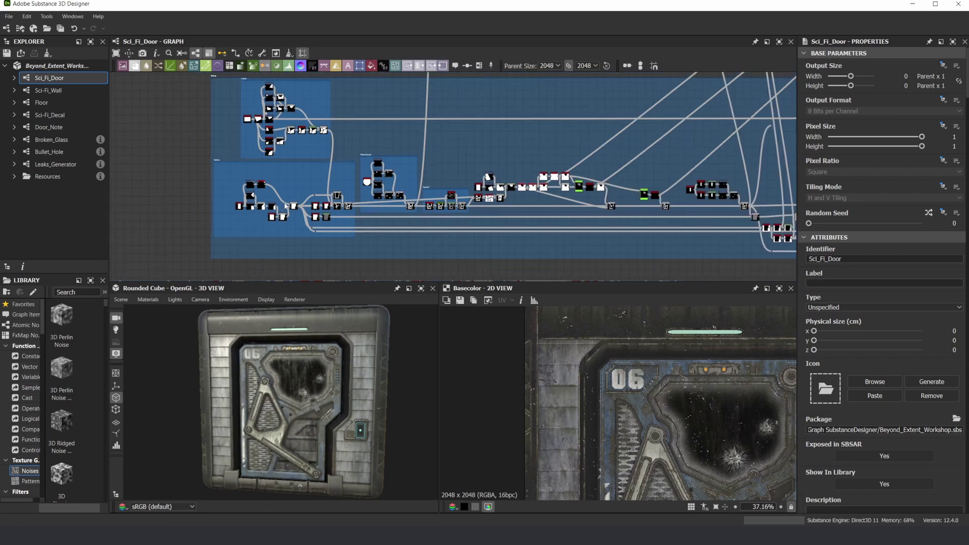
scroll(270, 206, "up", 3)
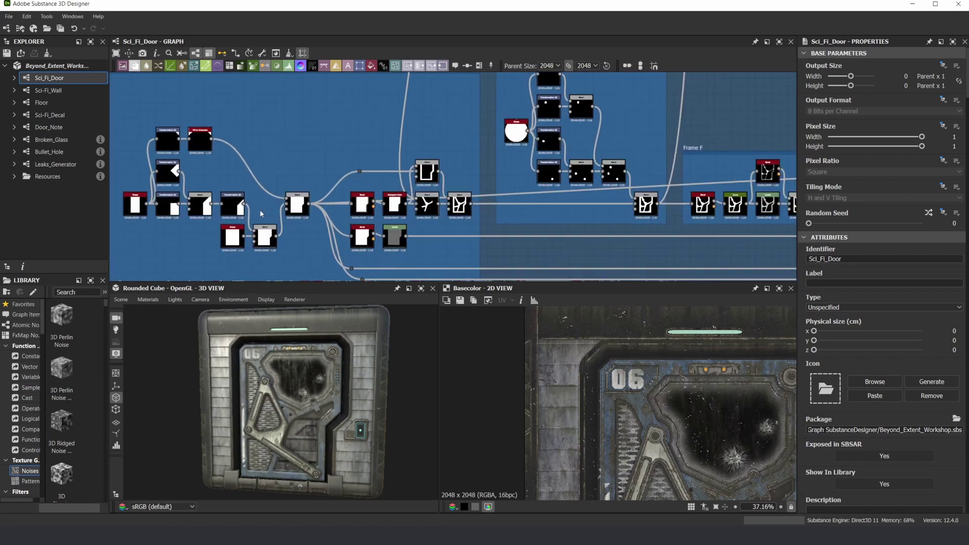
scroll(306, 196, "down", 4)
scroll(588, 146, "down", 2)
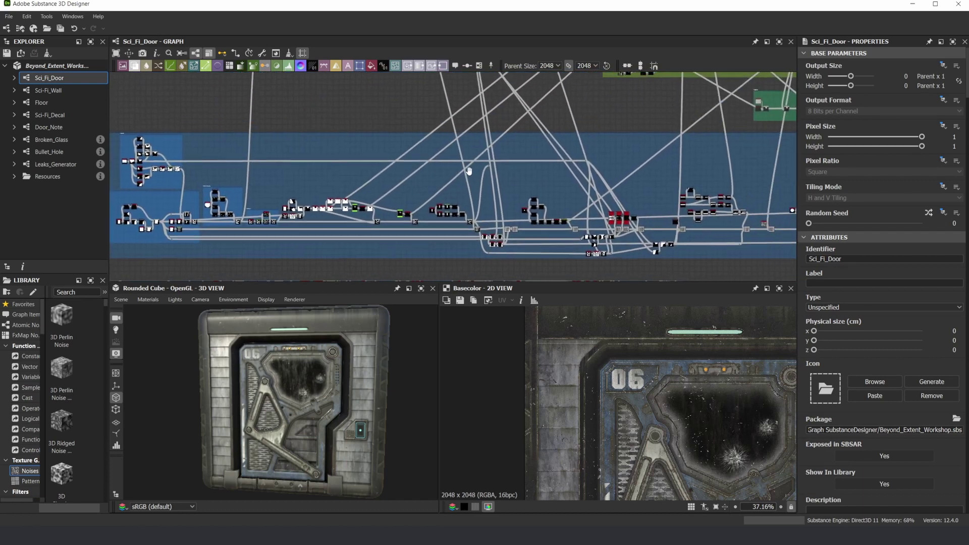
scroll(410, 174, "down", 2)
scroll(464, 198, "down", 2)
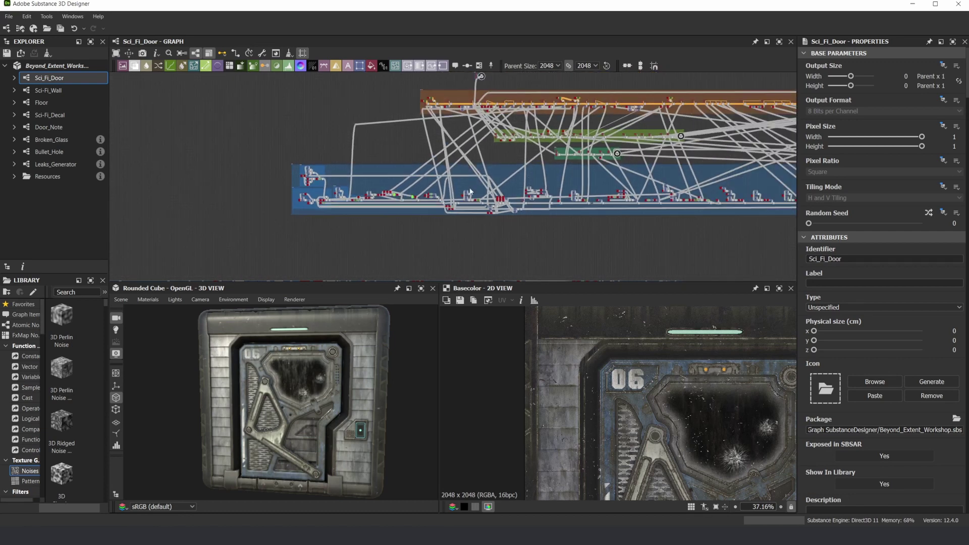
scroll(464, 157, "up", 4)
middle_click_drag(384, 129, 382, 151)
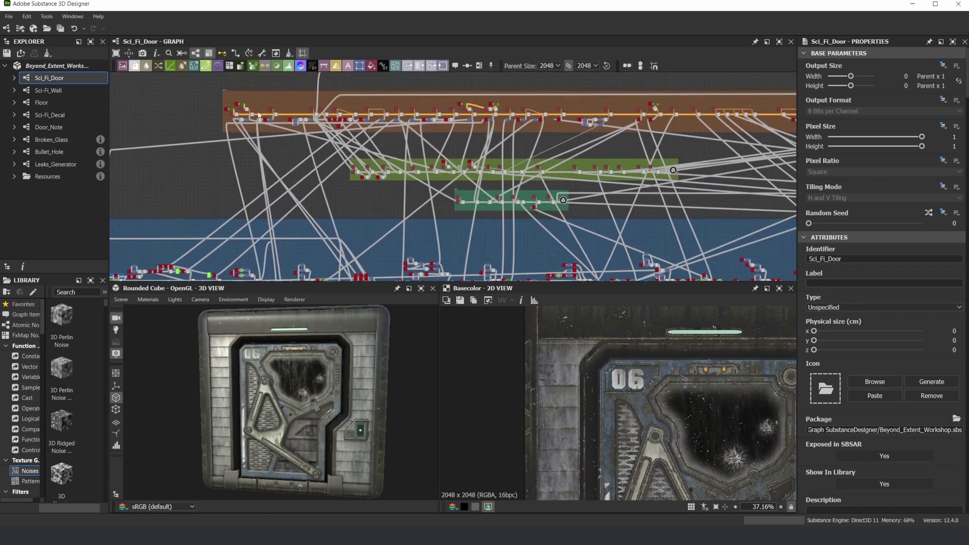
scroll(246, 198, "up", 6)
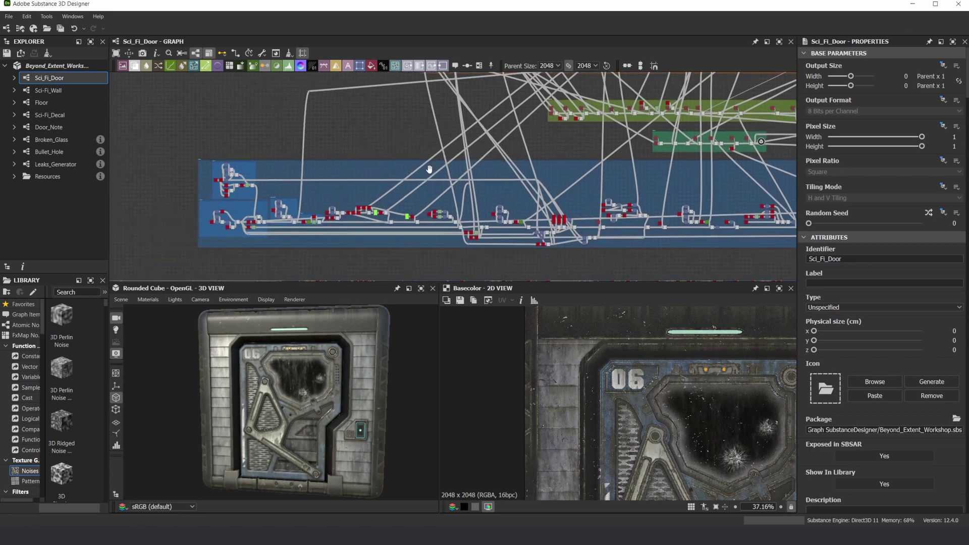
scroll(281, 219, "down", 4)
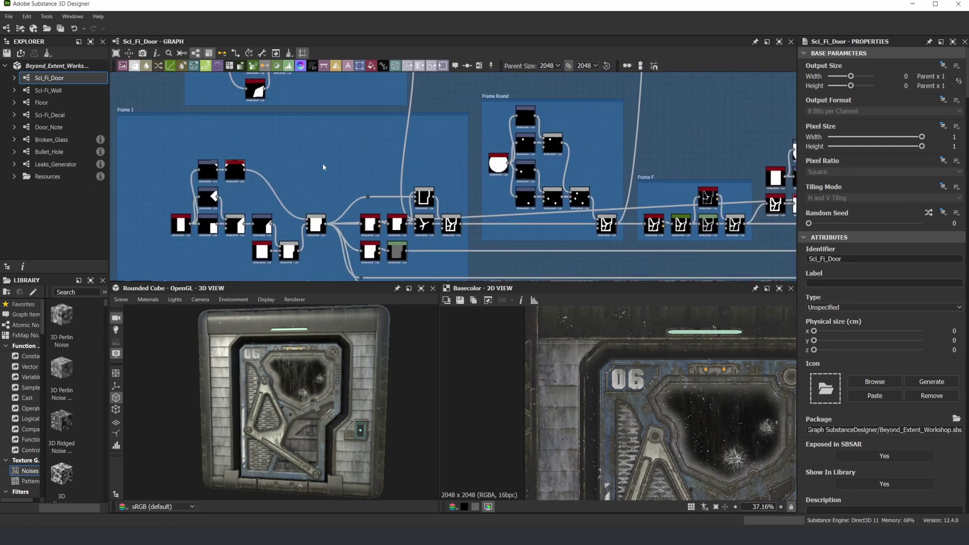
Step: Preview the rectangular Shape node that starts the Frame 1 node chain
scroll(152, 221, "up", 5)
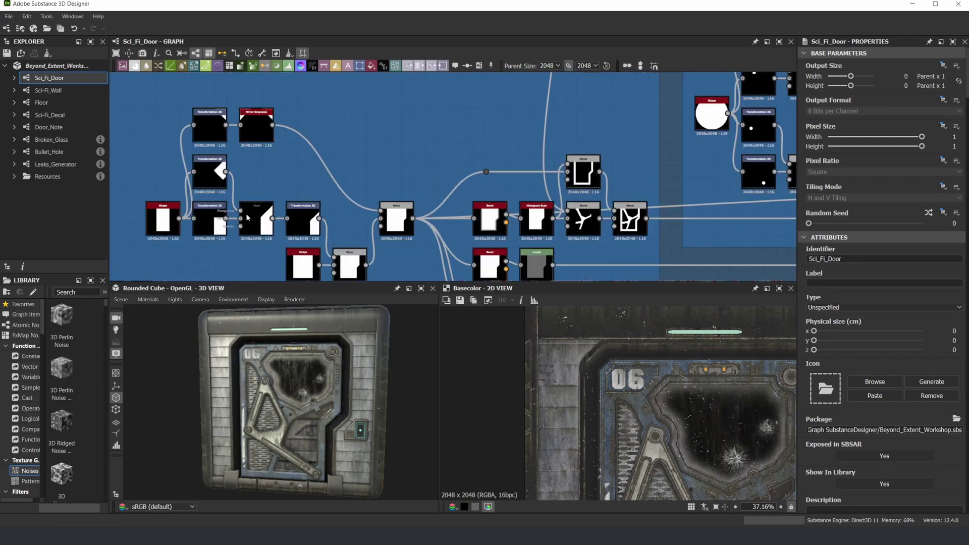
double_click(152, 221)
scroll(677, 378, "down", 3)
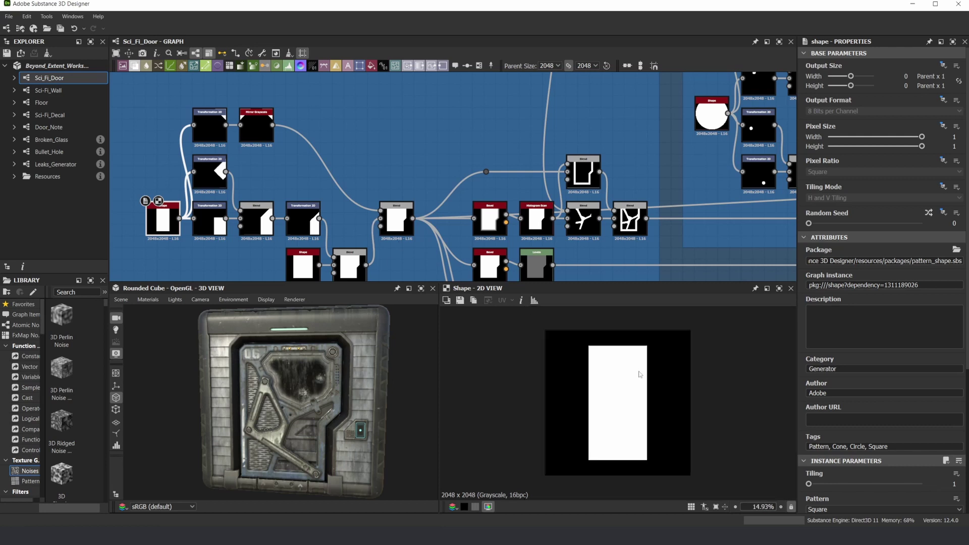
Step: Switch to the reference image board, examine the red 01 door beside The Callisto Protocol logo, and return to the graph
key("alt+Tab")
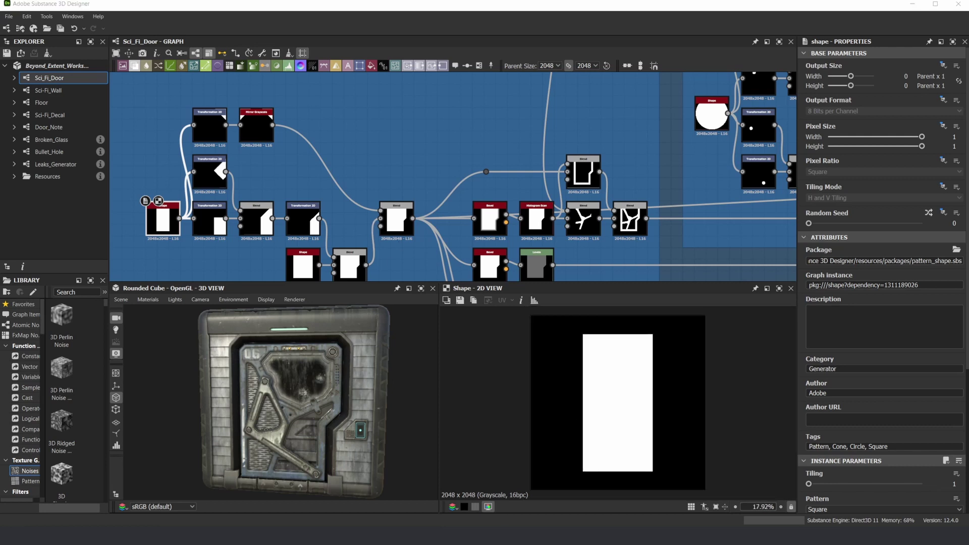
scroll(291, 172, "down", 4)
scroll(295, 234, "up", 7)
scroll(273, 237, "up", 4)
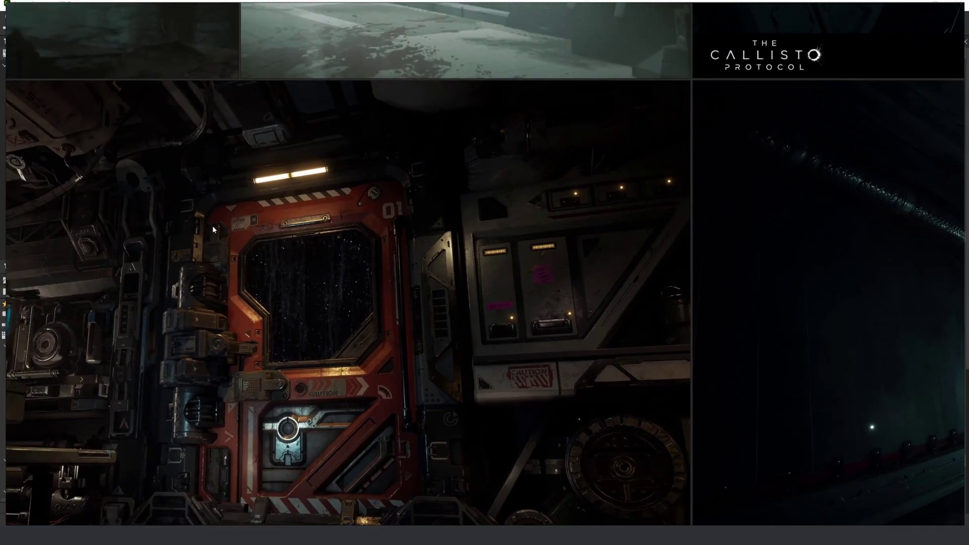
key("alt+Tab")
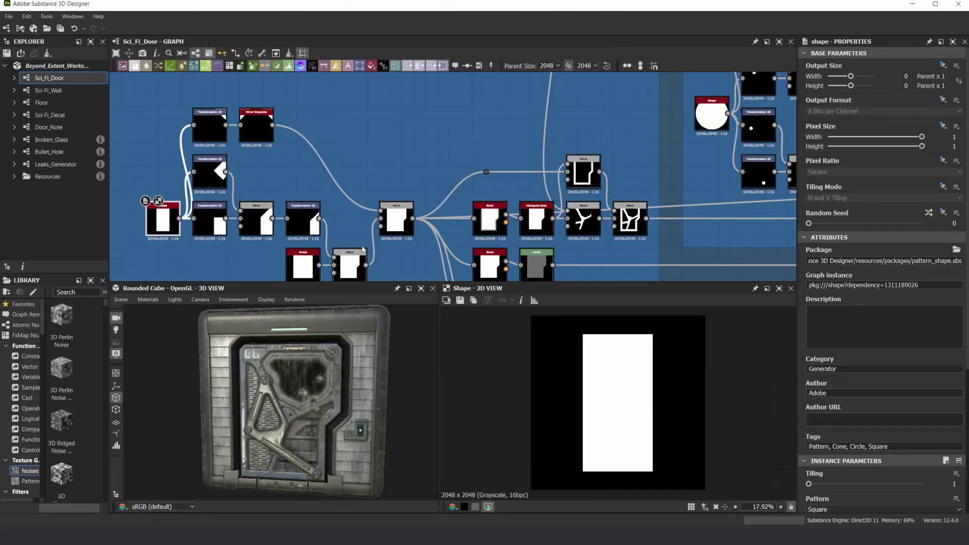
Step: Preview the Subtract Blend that completes the door silhouette in Frame 1 and compare it with the textured door in 3D
scroll(355, 163, "down", 3)
scroll(267, 184, "up", 5)
middle_click_drag(457, 179, 393, 172)
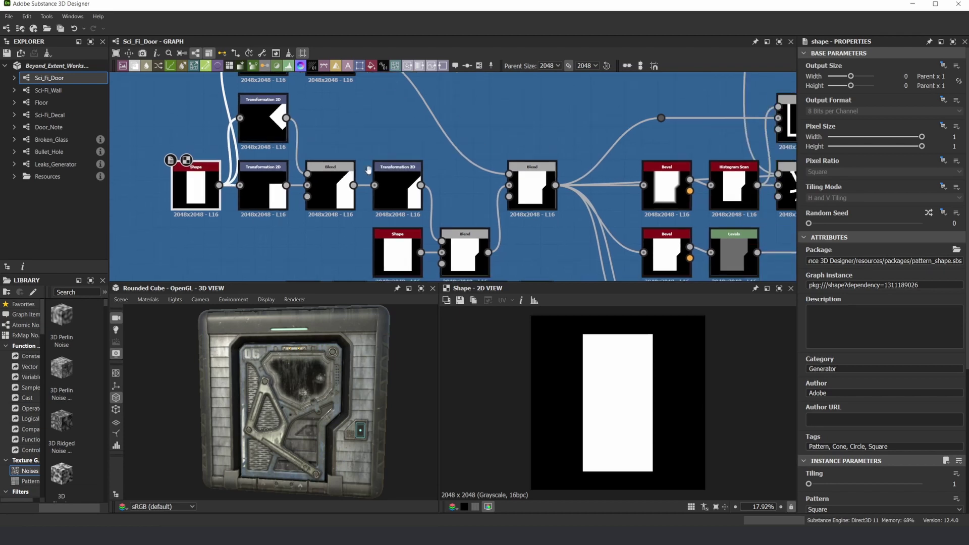
scroll(330, 171, "down", 1)
middle_click_drag(371, 130, 317, 141)
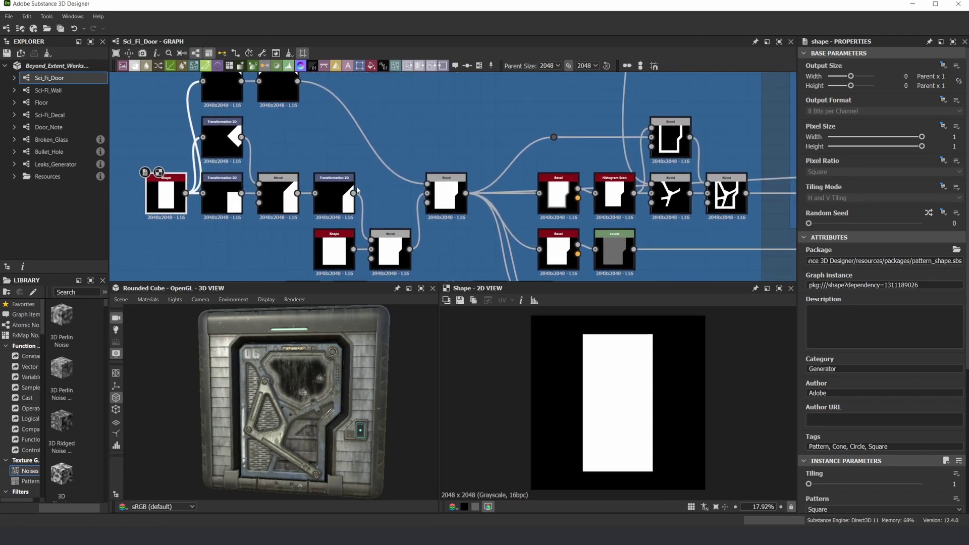
double_click(446, 192)
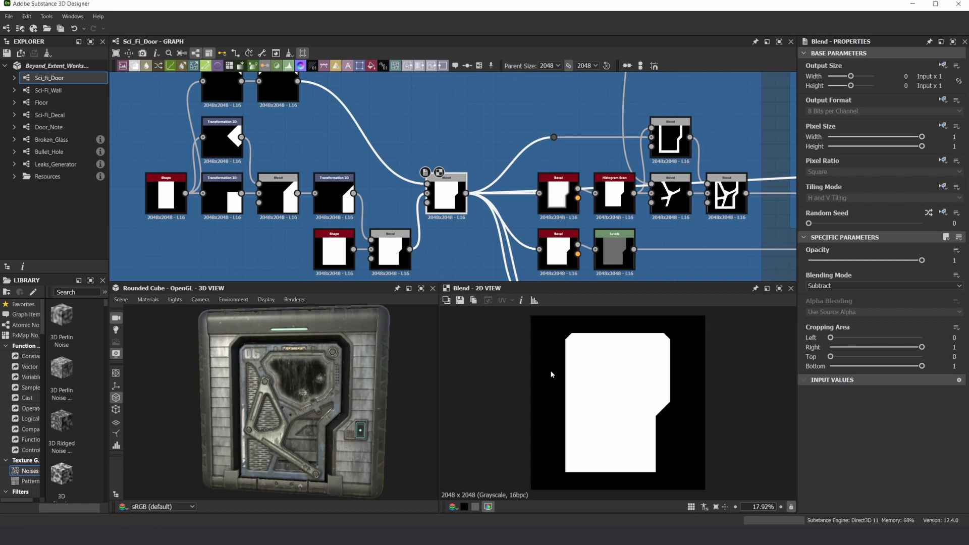
left_click_drag(354, 357, 280, 352)
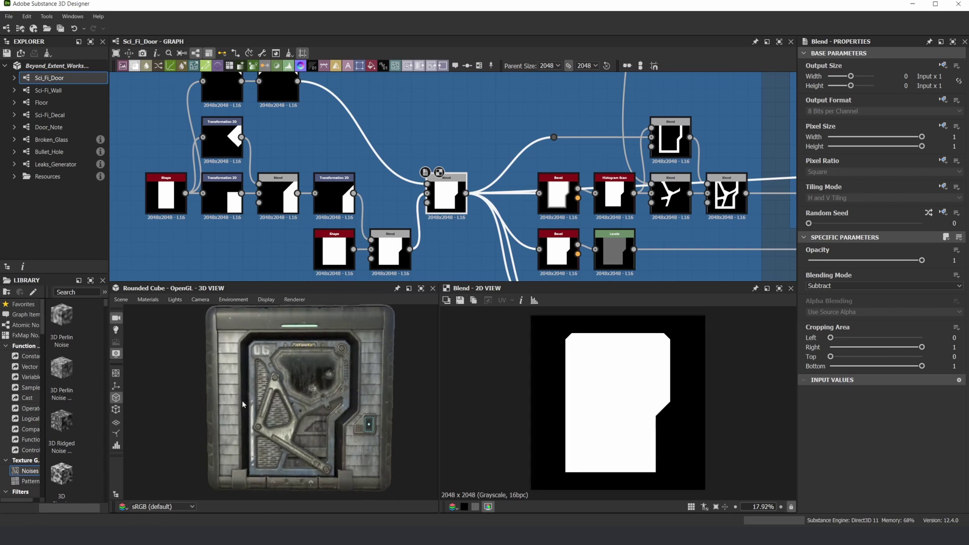
scroll(478, 195, "down", 3)
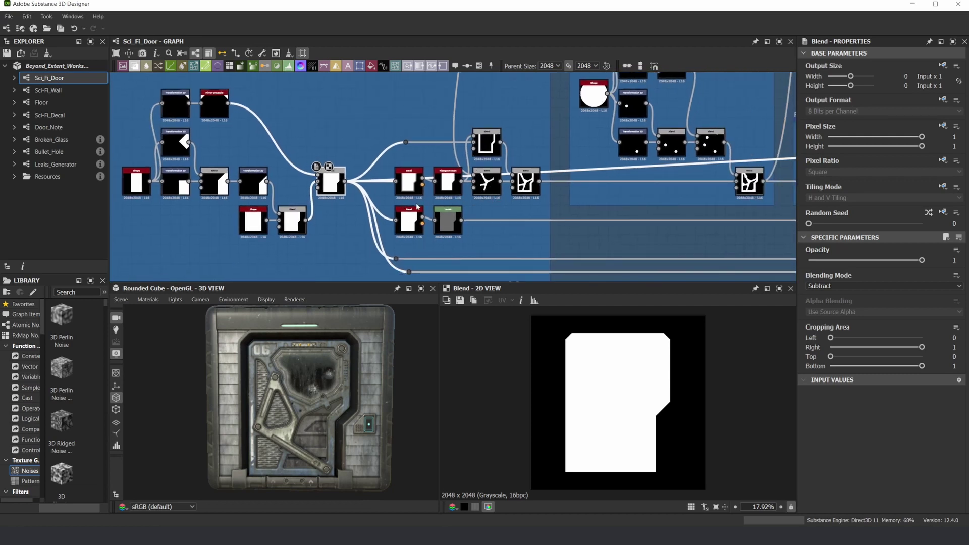
scroll(281, 365, "up", 2)
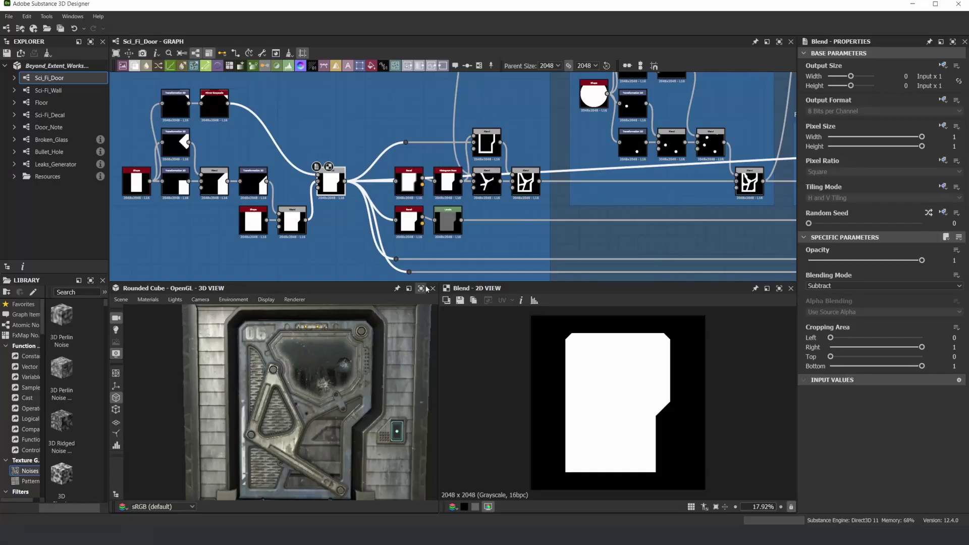
Step: Preview the Blend node in the 4 parts frame that combines the quad-transformed panel shapes before the blur
scroll(475, 161, "up", 3)
middle_click_drag(417, 179, 407, 153)
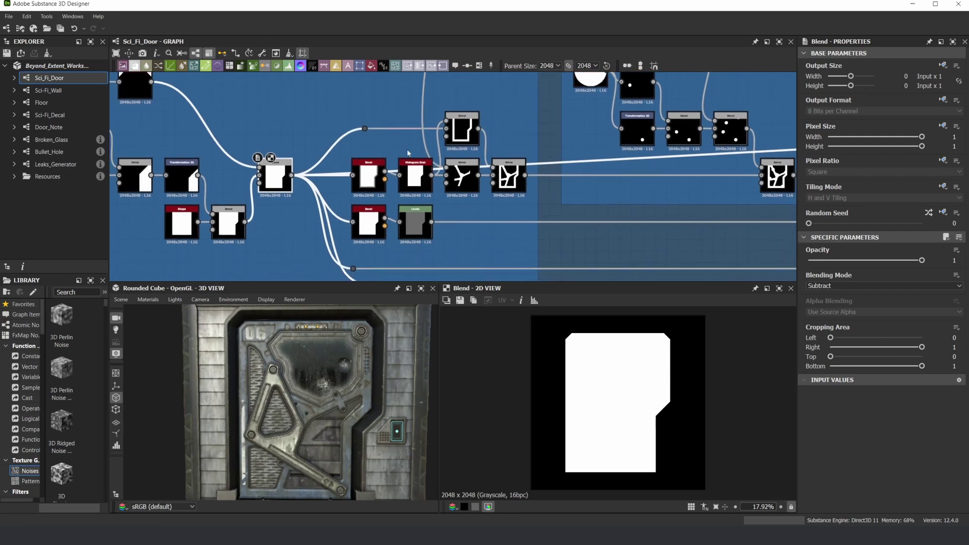
scroll(446, 127, "down", 2)
middle_click_drag(423, 95, 426, 222)
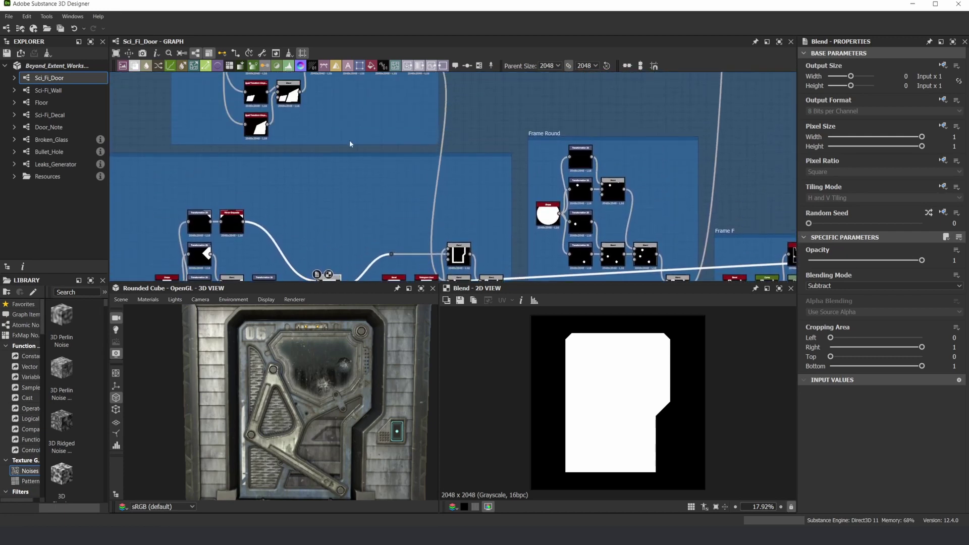
middle_click_drag(284, 101, 343, 197)
mouse_move(348, 128)
middle_mouse_down()
mouse_move(365, 123)
mouse_move(346, 145)
middle_mouse_up()
scroll(340, 103, "up", 2)
mouse_move(358, 191)
middle_mouse_down()
mouse_move(367, 157)
mouse_move(406, 176)
middle_mouse_up()
double_click(404, 178)
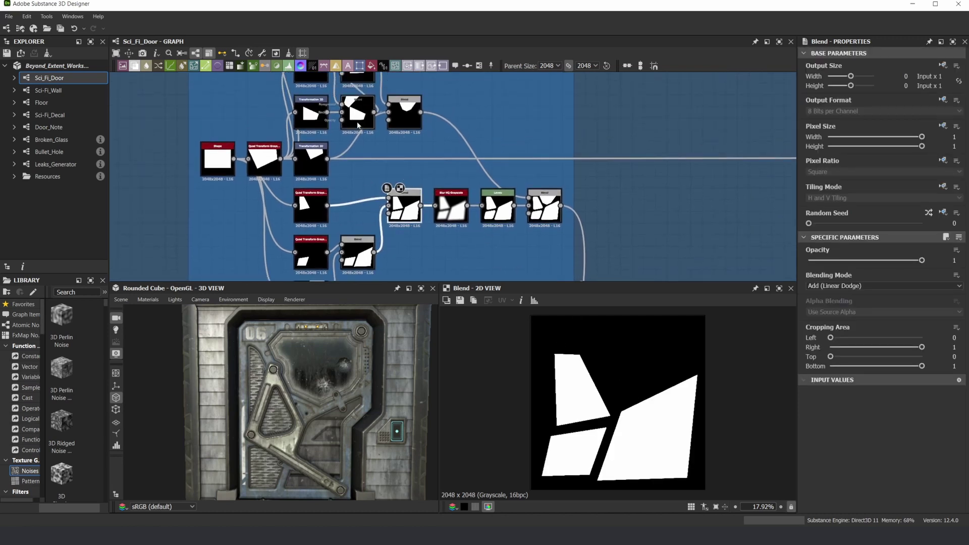
Step: Preview the chain of Blend nodes in the 4 parts frame that cuts out the door's upper window shape
middle_click_drag(344, 74, 383, 157)
double_click(384, 155)
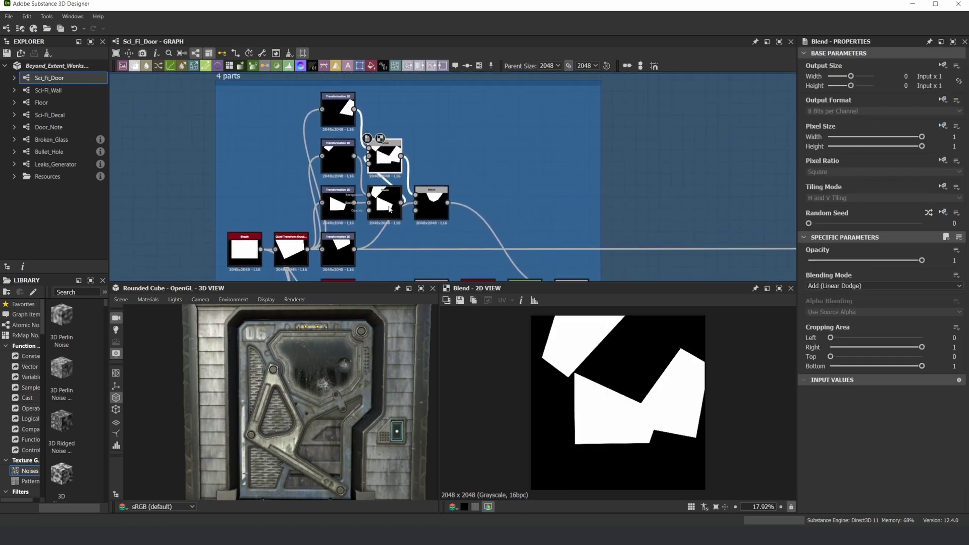
double_click(385, 202)
double_click(439, 206)
middle_click_drag(439, 206, 402, 126)
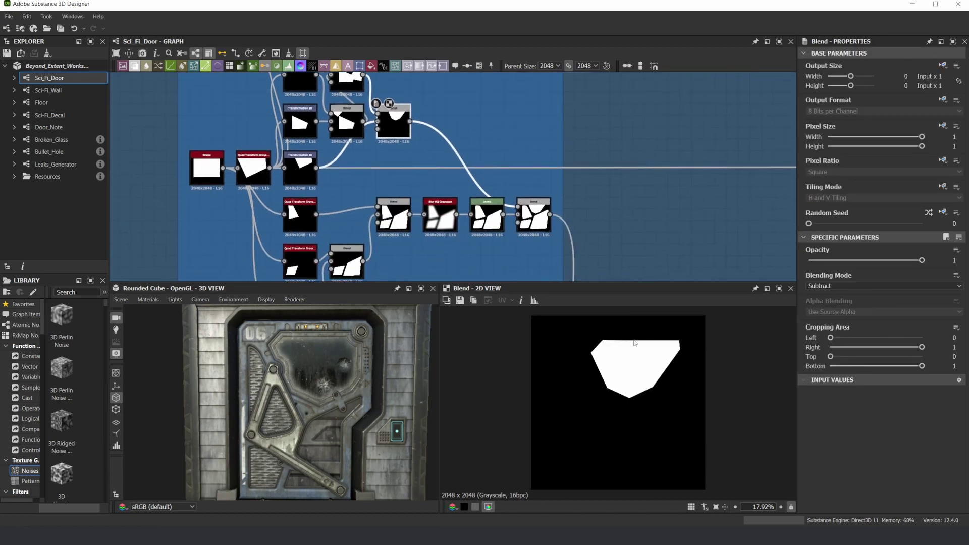
Step: Preview the Blend of the two lower panel shapes and compare it with the lower half of the 3D door
middle_click_drag(371, 227, 376, 207)
scroll(374, 207, "up", 1)
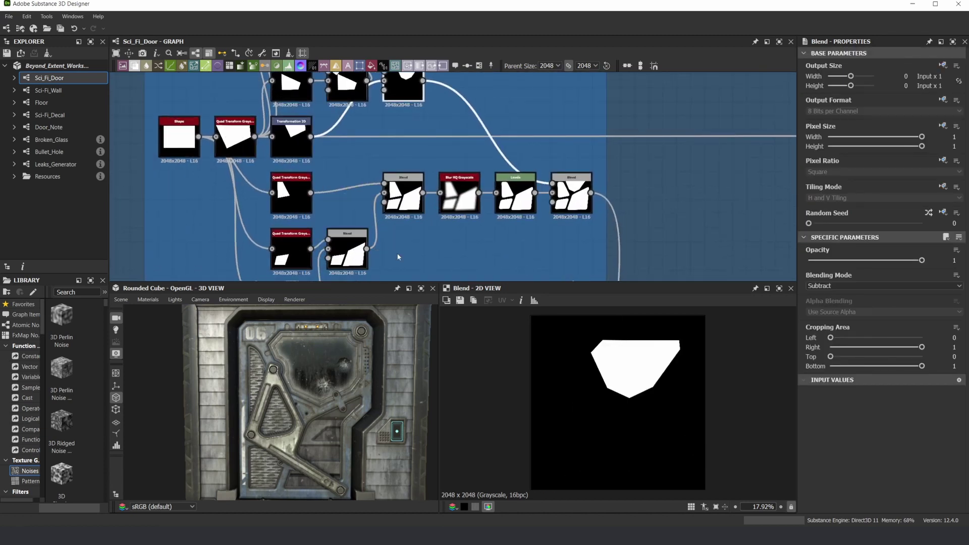
double_click(353, 251)
middle_click_drag(311, 451, 314, 424)
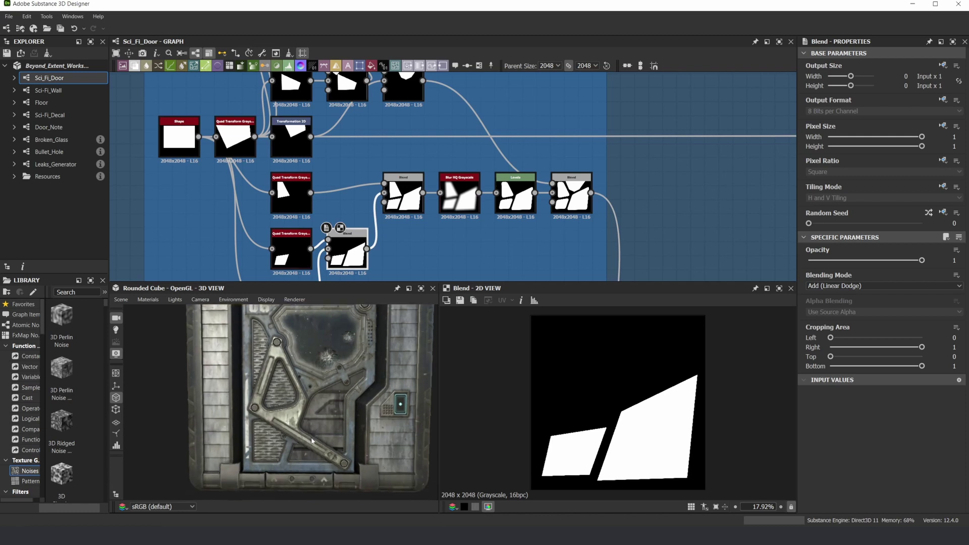
scroll(314, 424, "up", 2)
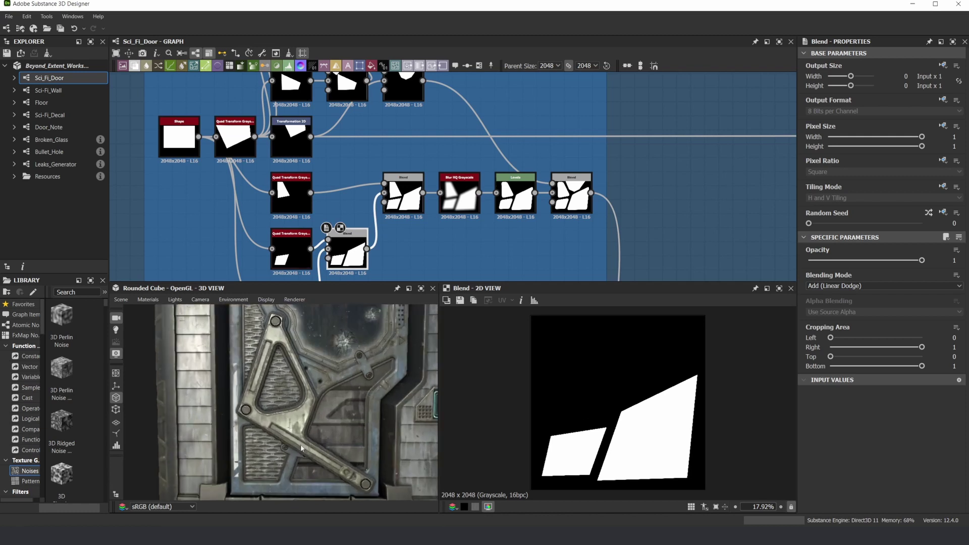
Step: Compare the sharp three-panel Blend output with the Blur HQ Grayscale node that follows it
double_click(459, 198)
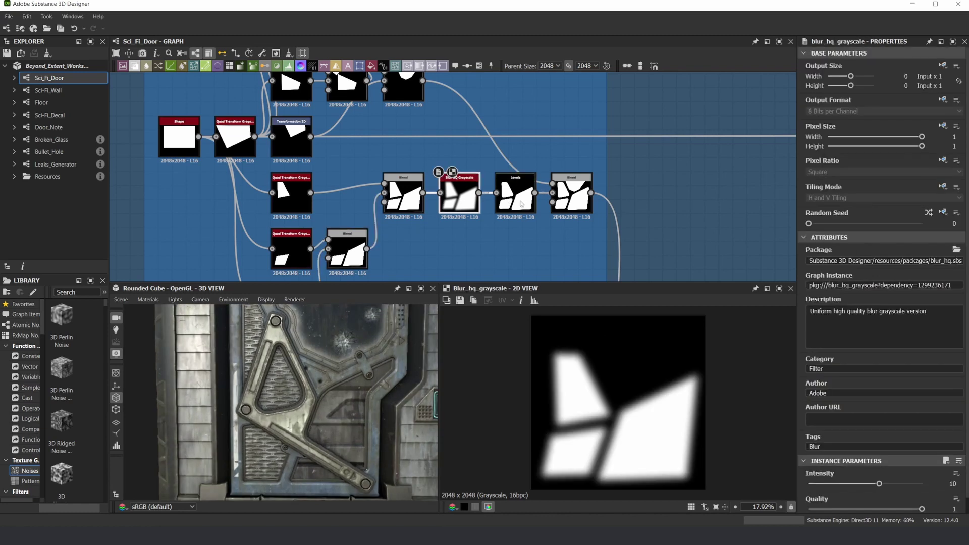
double_click(412, 208)
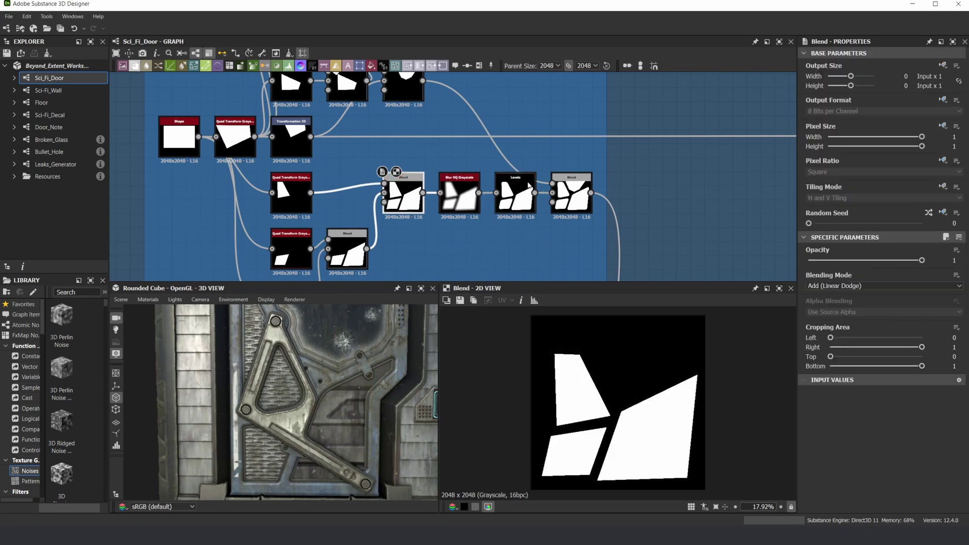
scroll(516, 191, "up", 2)
scroll(516, 191, "up", 2)
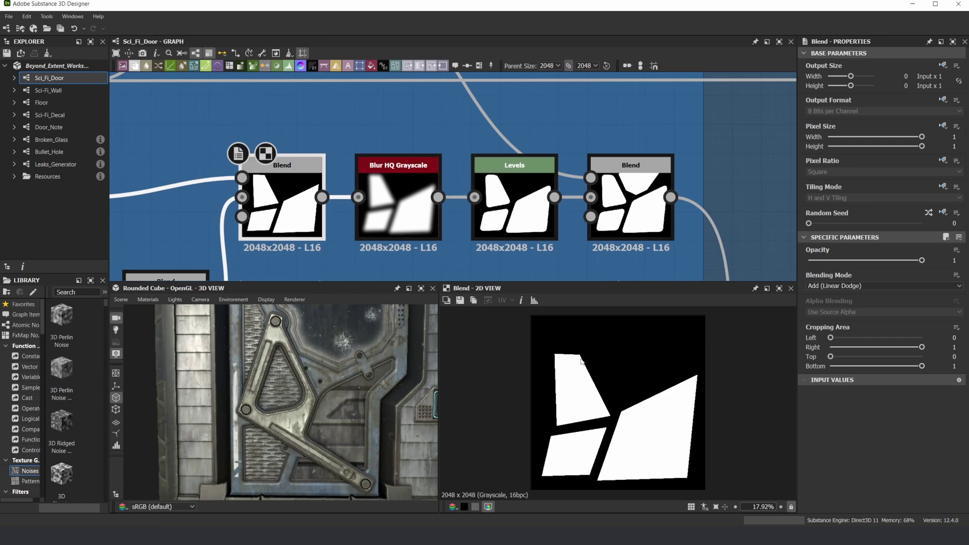
middle_click_drag(397, 205, 407, 200)
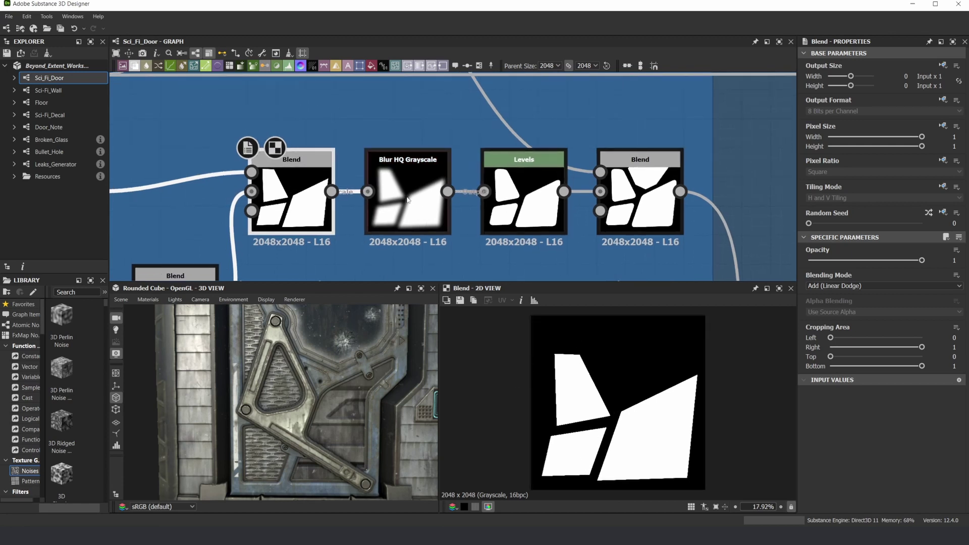
double_click(407, 200)
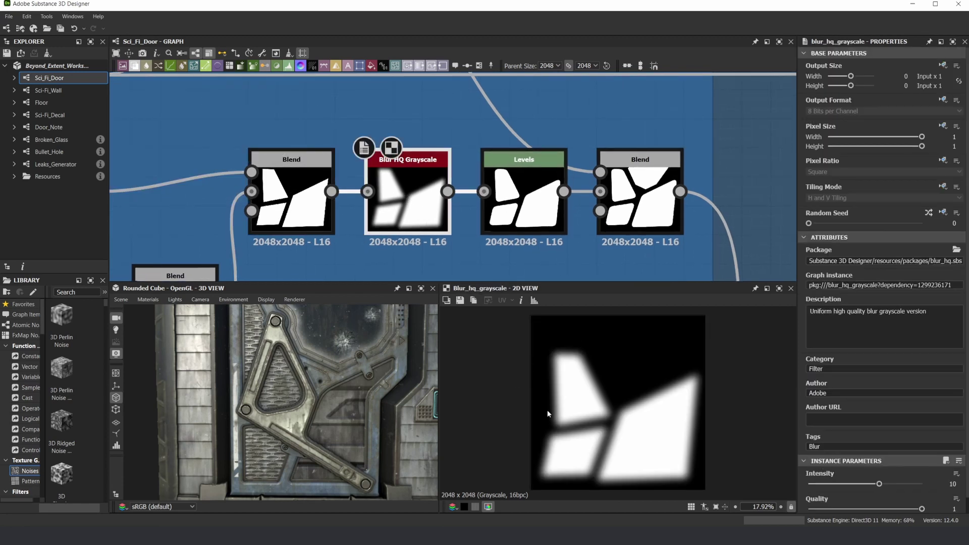
Step: Reset the Levels node after the blur to an input low of 0 and high of 1, and return to its histogram
double_click(517, 194)
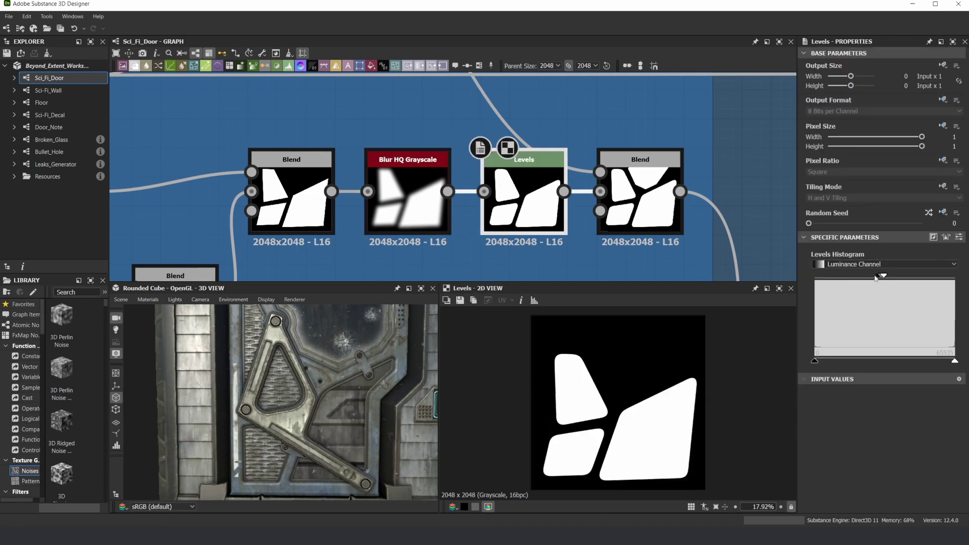
left_click(958, 236)
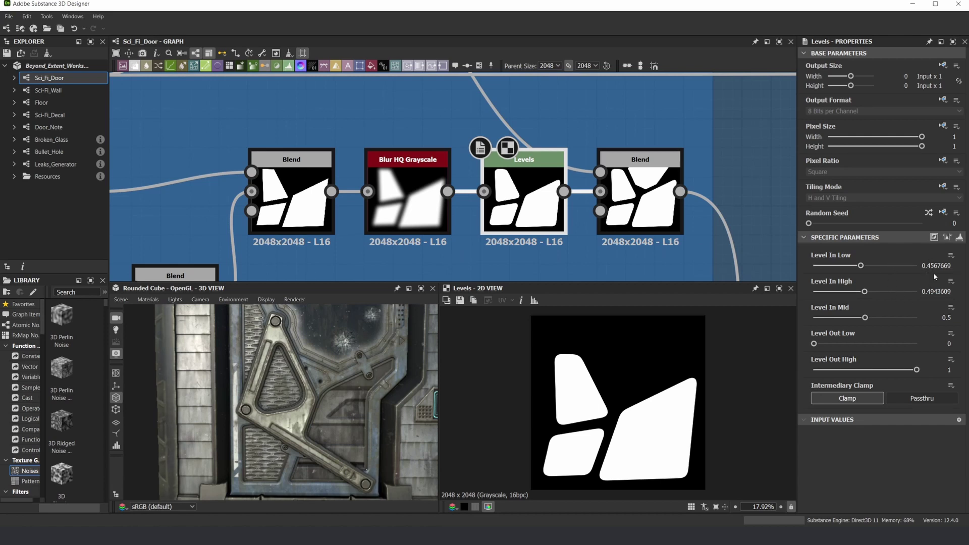
left_click(947, 237)
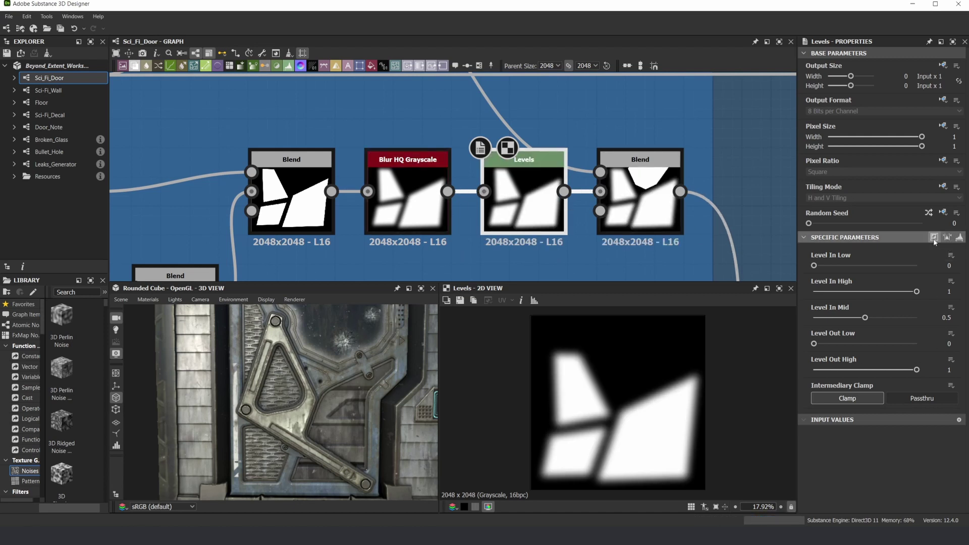
left_click(960, 237)
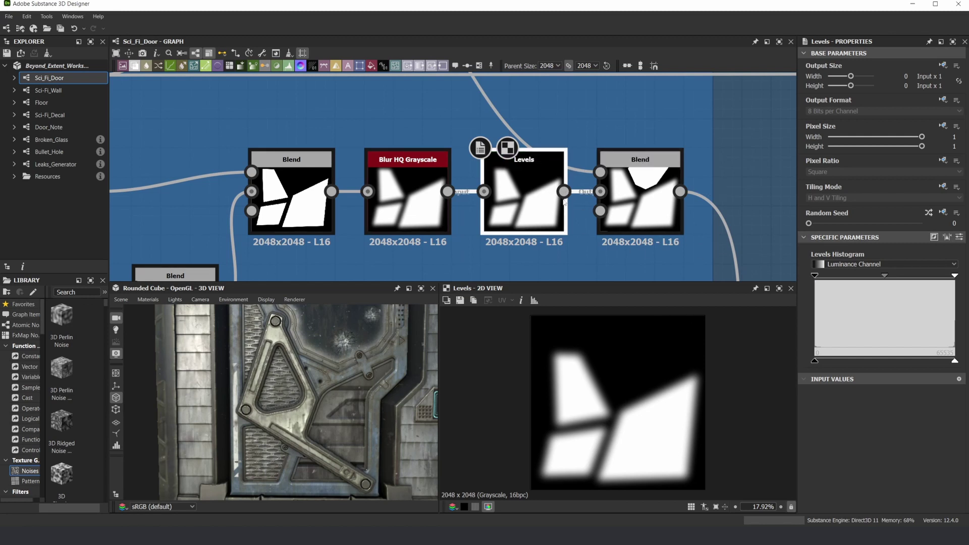
Step: Undo the Levels reset to restore the tightened input range that sharpens the blurred panels into rounded shapes
key("ctrl+z")
key("ctrl+y")
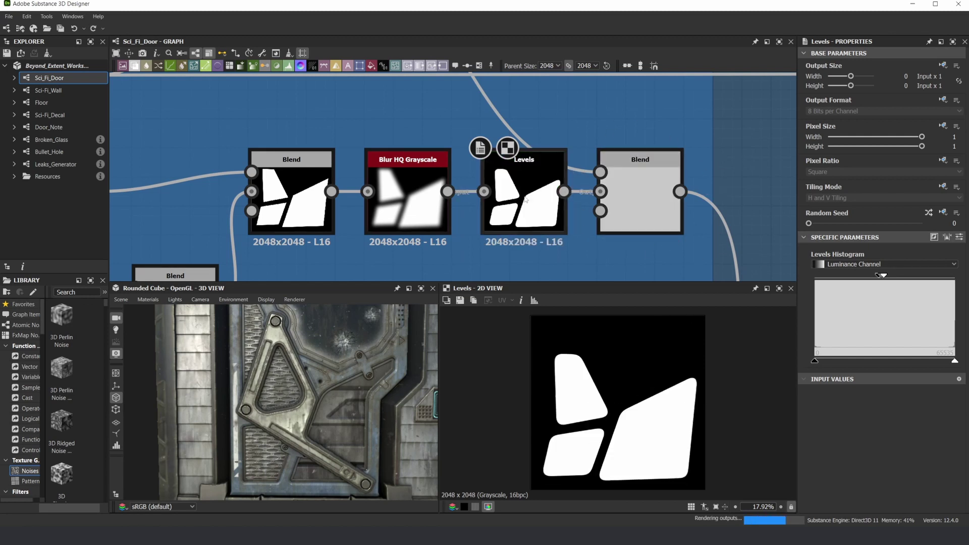
scroll(473, 188, "up", 2)
scroll(562, 358, "up", 5)
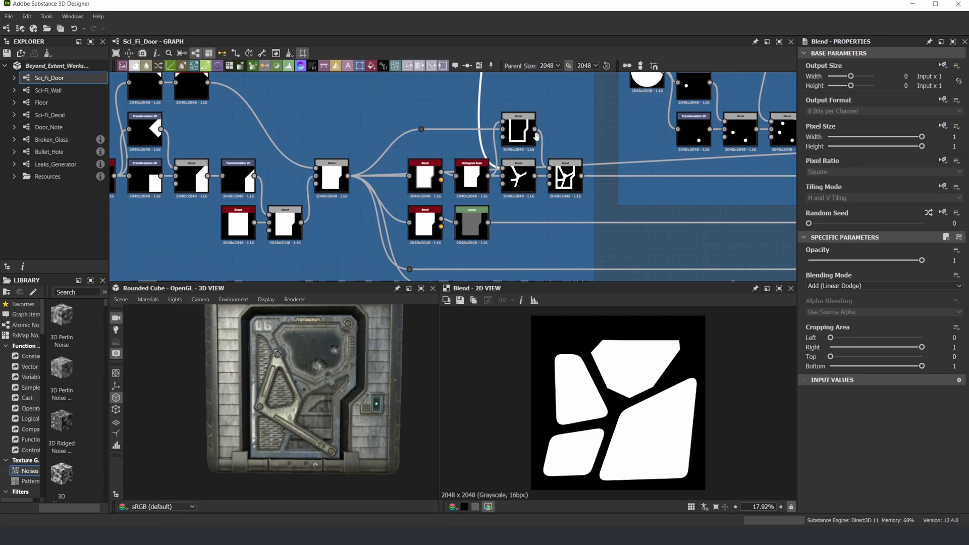
Step: Examine the Blend nodes that combine the rounded panel shapes with the door outline, and trace their connections
scroll(526, 182, "up", 3)
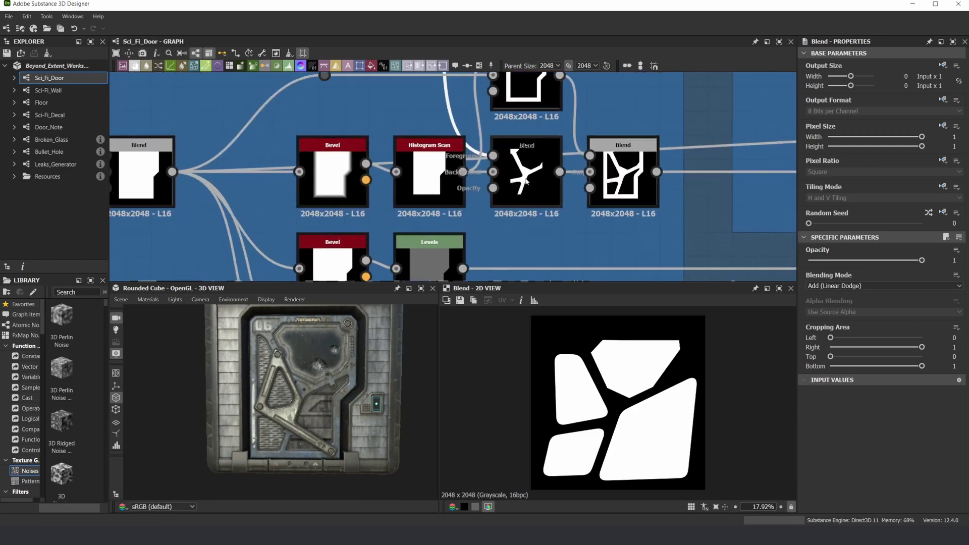
scroll(517, 155, "down", 1)
middle_click_drag(528, 121, 529, 173)
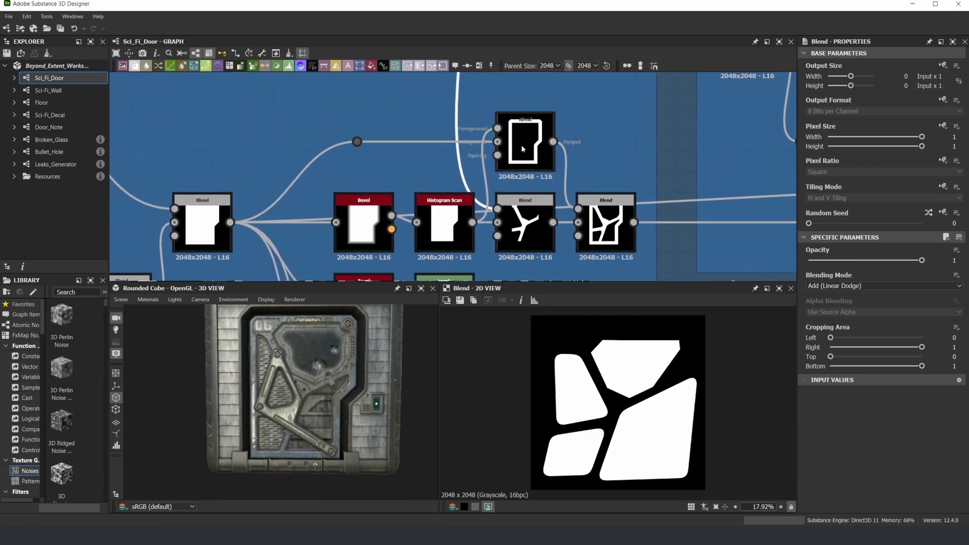
scroll(586, 347, "up", 1)
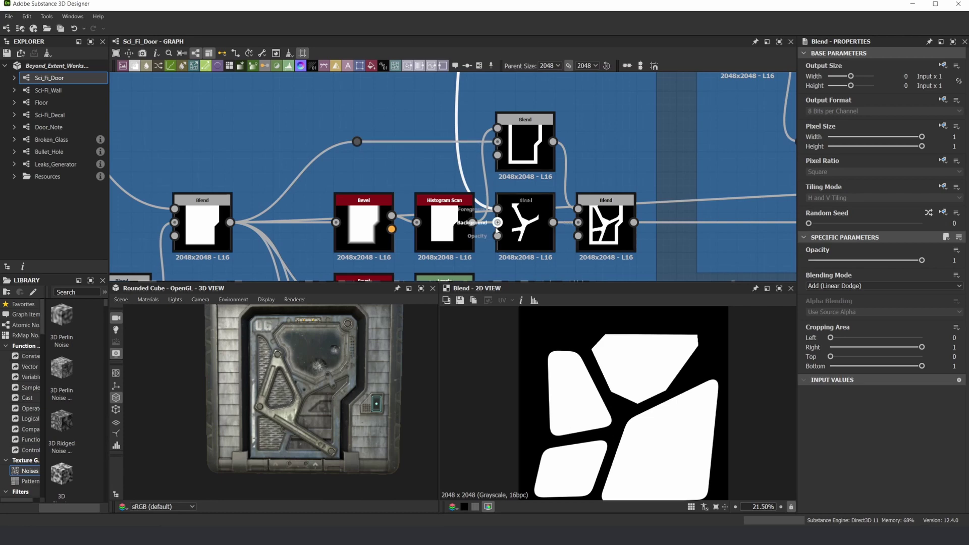
scroll(517, 212, "down", 3)
middle_click_drag(517, 211, 487, 194)
scroll(480, 259, "down", 3)
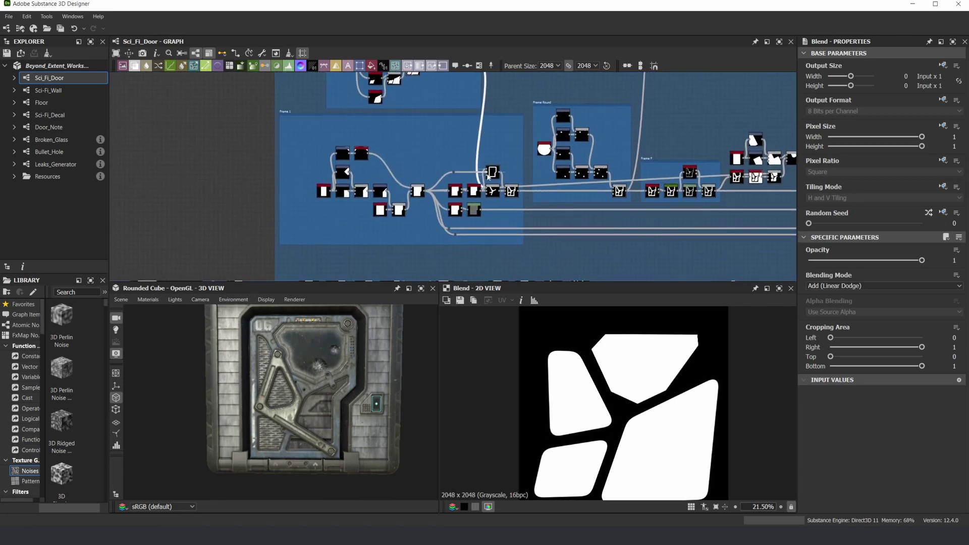
scroll(486, 193, "up", 6)
scroll(511, 193, "up", 1)
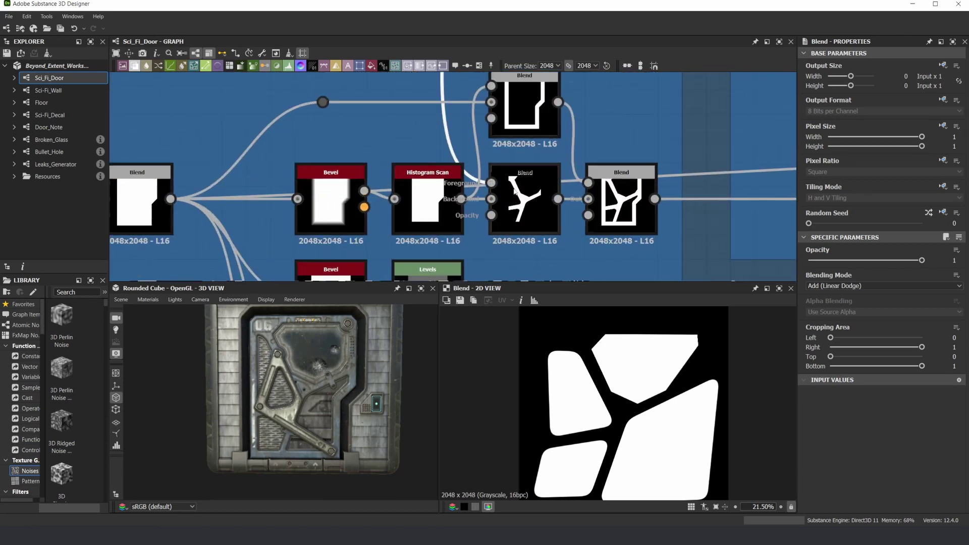
Step: Preview the Subtract Blend that cuts the panels from the door shape, and compare it with its Histogram Scan input
left_click(492, 172)
scroll(484, 166, "down", 3)
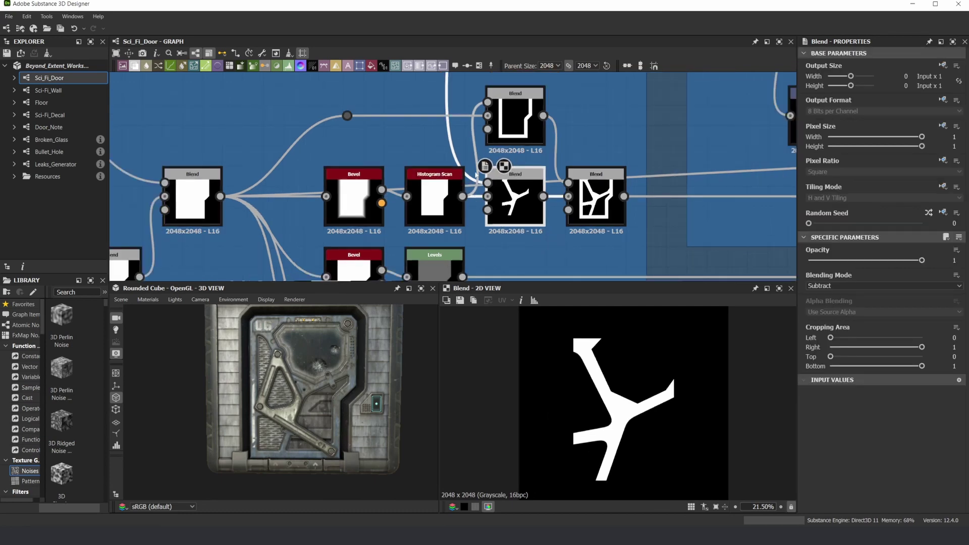
scroll(468, 137, "up", 5)
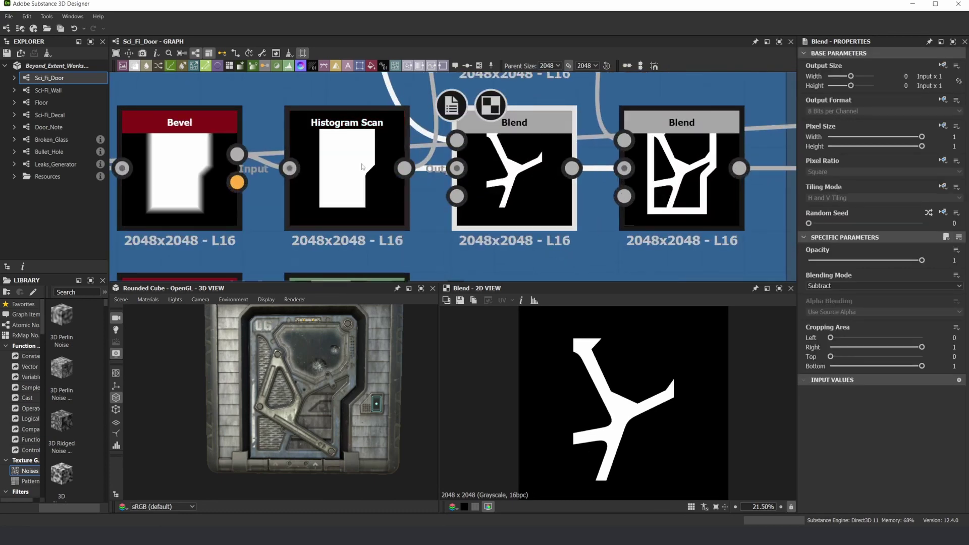
scroll(362, 167, "down", 1)
scroll(358, 150, "up", 1)
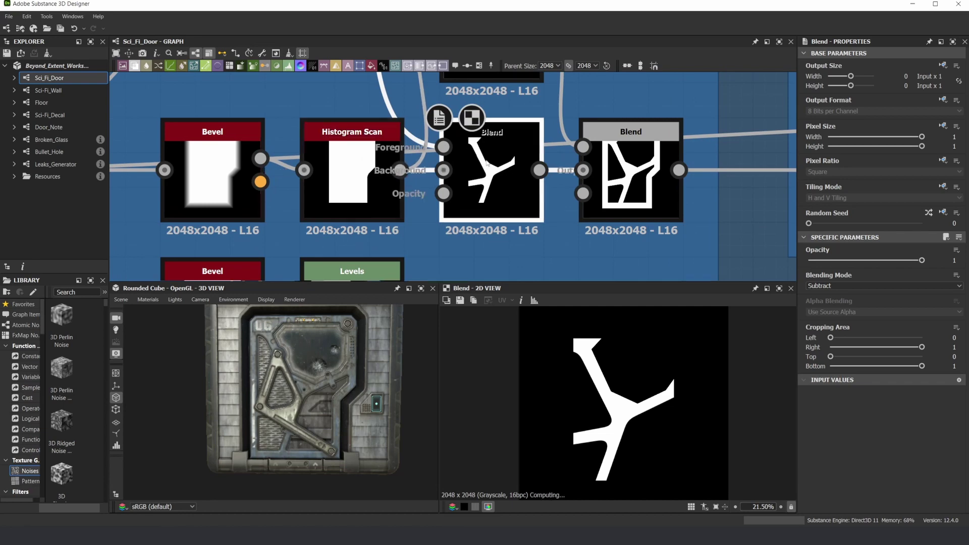
scroll(507, 172, "down", 6)
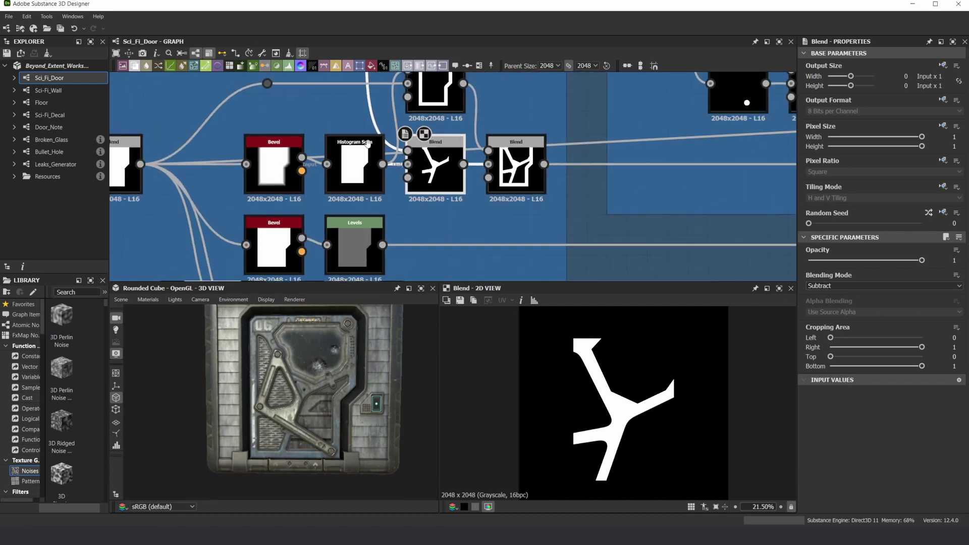
scroll(382, 147, "up", 6)
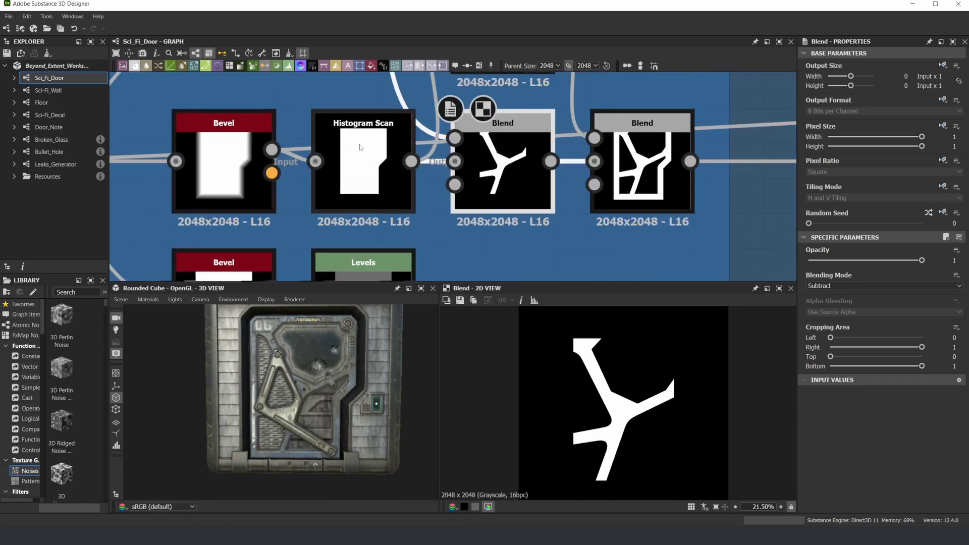
scroll(588, 344, "up", 1)
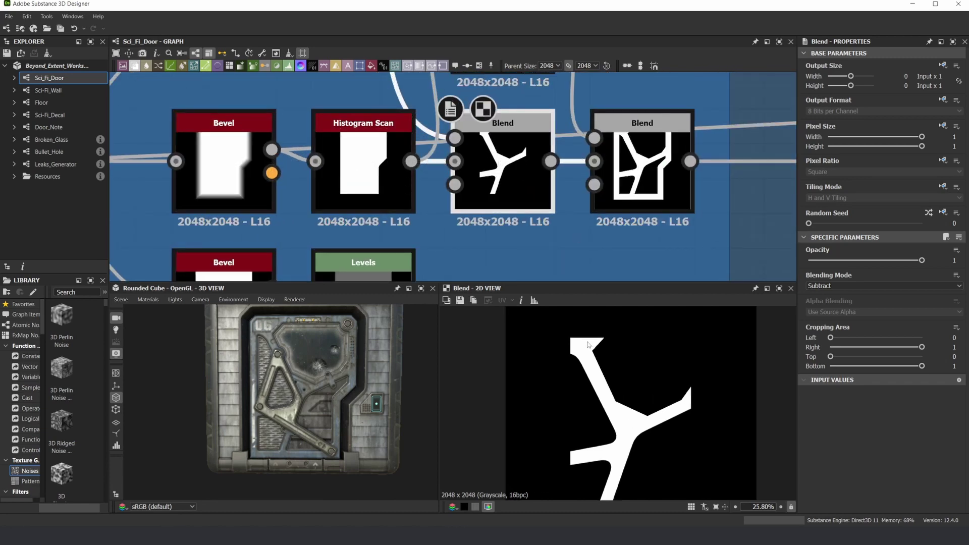
scroll(583, 339, "down", 1)
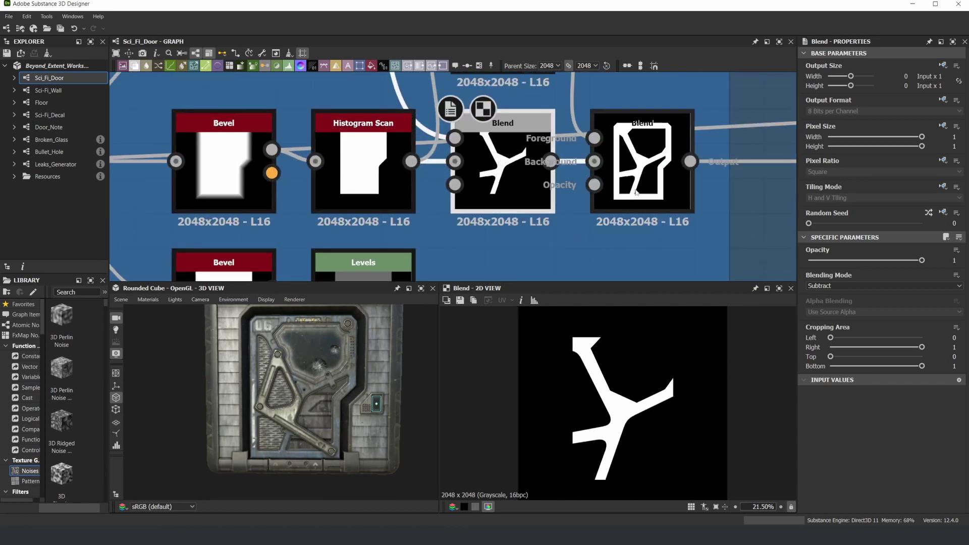
Step: Preview the Add (Linear Dodge) Blend that joins the branching struts with the outer door frame
double_click(641, 166)
scroll(617, 383, "down", 3)
scroll(616, 383, "up", 2)
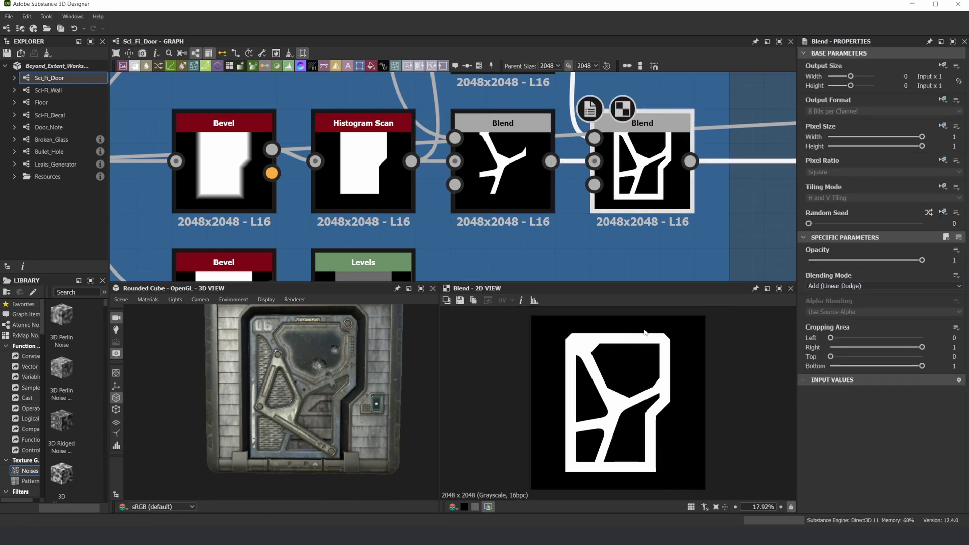
scroll(605, 166, "down", 8)
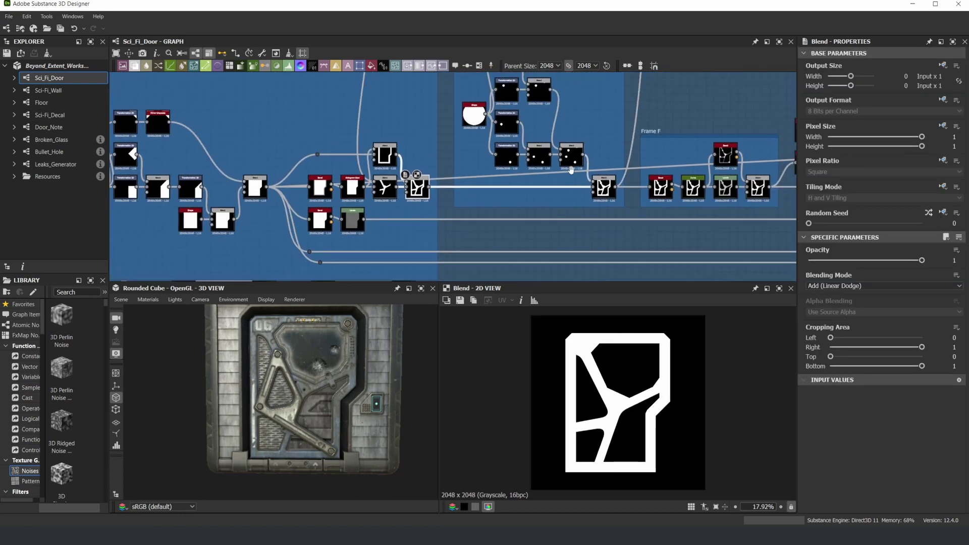
middle_click_drag(571, 169, 487, 203)
scroll(339, 229, "up", 3)
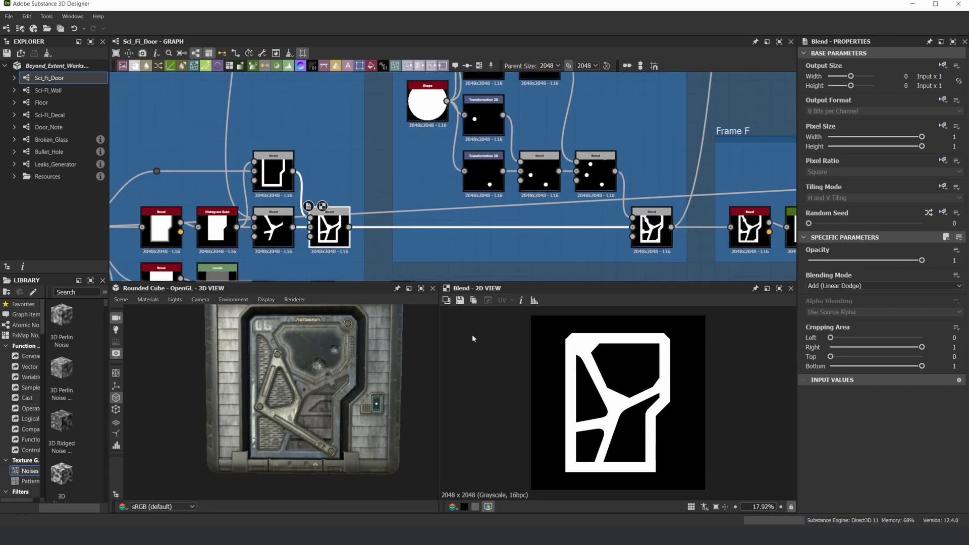
Step: Trace the combined frame output through the graph to the circle group and Frame F
scroll(557, 201, "down", 3)
middle_click_drag(533, 222, 490, 183)
scroll(613, 186, "down", 5)
middle_click_drag(613, 186, 486, 202)
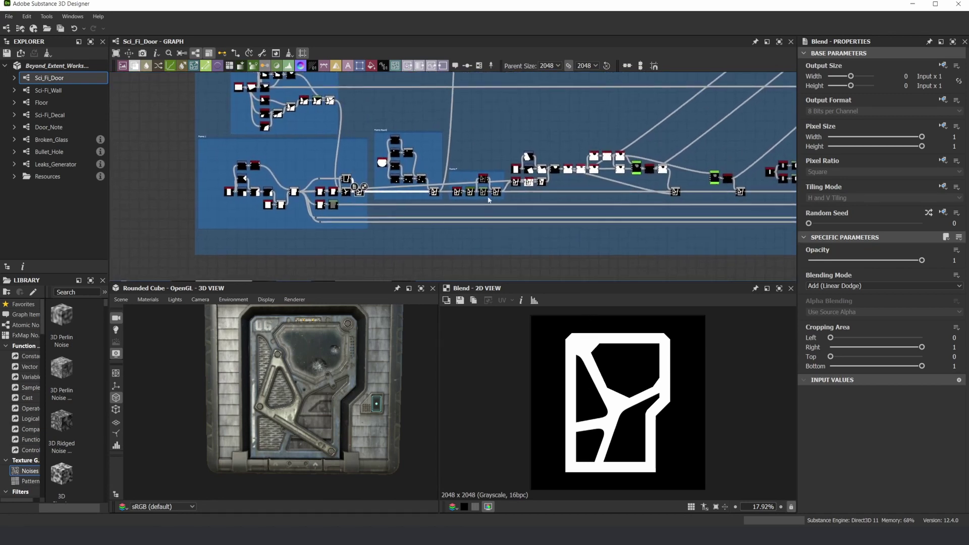
scroll(452, 201, "up", 8)
middle_click_drag(527, 176, 481, 195)
scroll(462, 149, "down", 2)
middle_click_drag(462, 148, 463, 162)
Step: Examine the round fitting at the upper corner of the 3D door up close
middle_click_drag(319, 336, 305, 378)
scroll(306, 378, "up", 5)
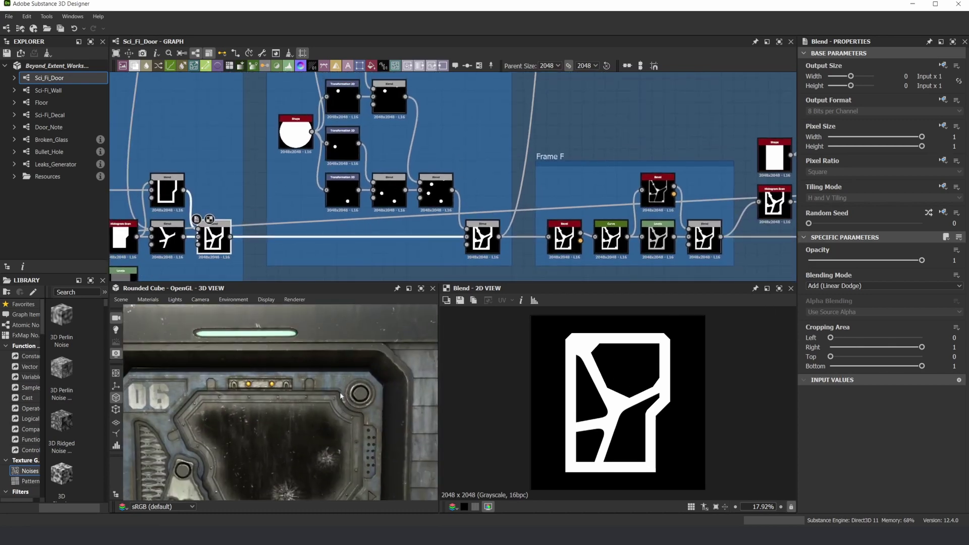
middle_click_drag(354, 401, 250, 441)
scroll(363, 355, "up", 2)
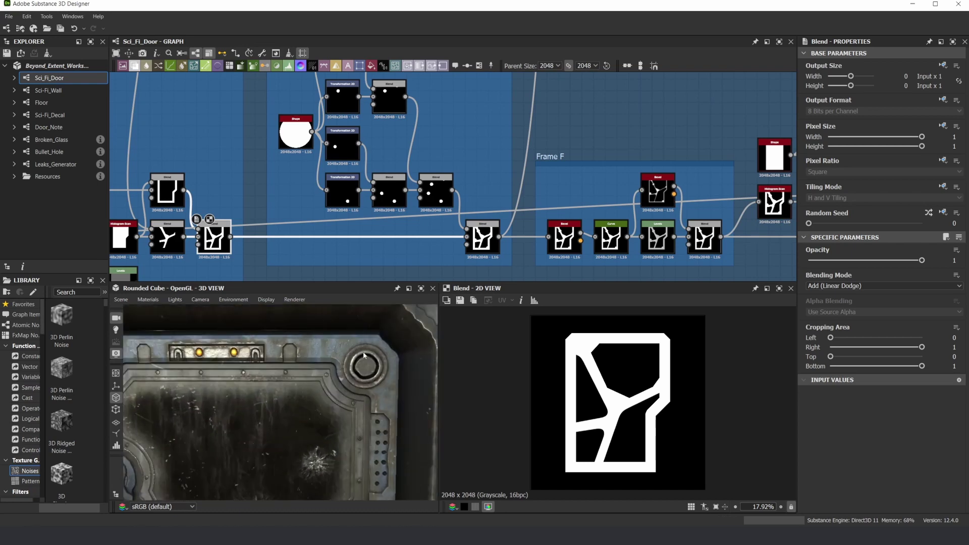
scroll(430, 159, "down", 3)
scroll(430, 164, "up", 3)
Step: Preview the disc Shape node and the Blend nodes that combine its transformed copies into a set of circles
middle_click_drag(430, 164, 442, 202)
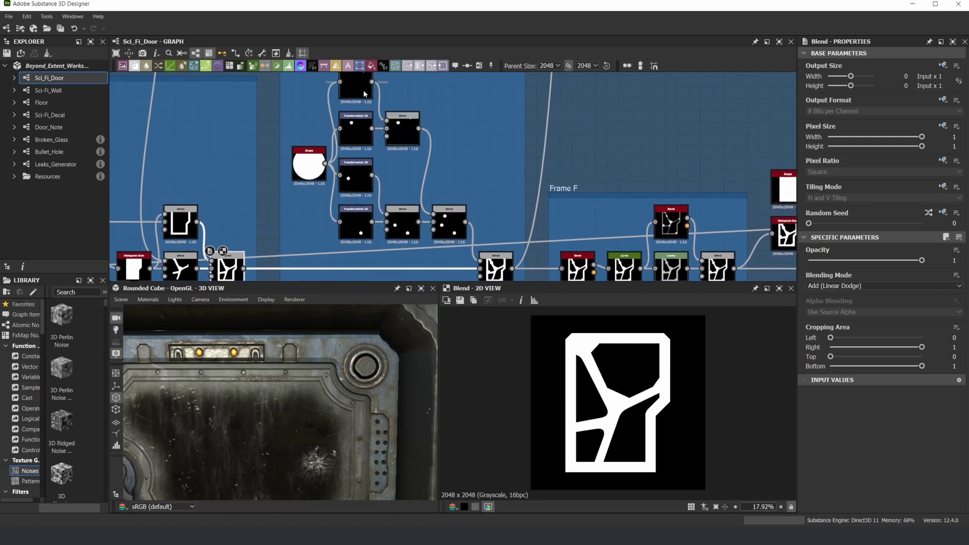
left_click(362, 88)
double_click(363, 136)
double_click(309, 164)
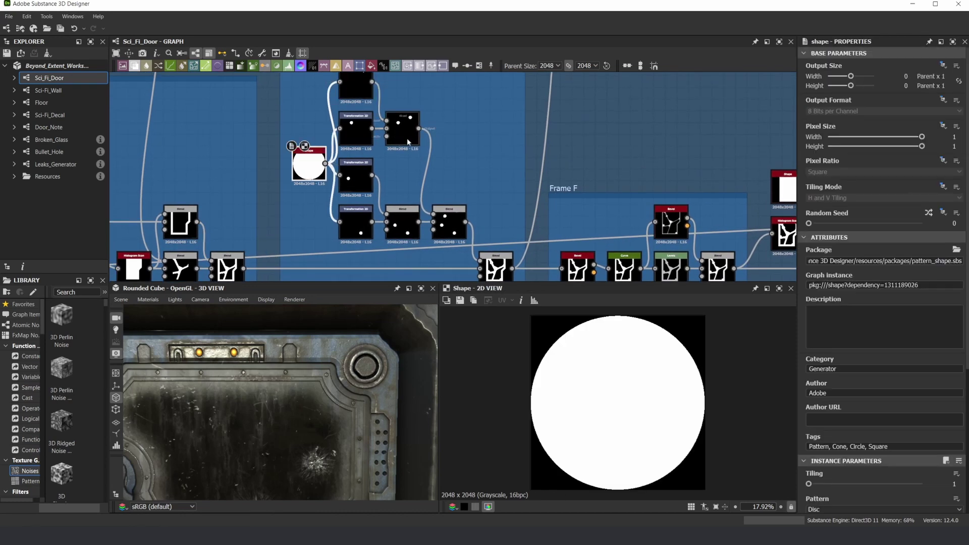
double_click(409, 232)
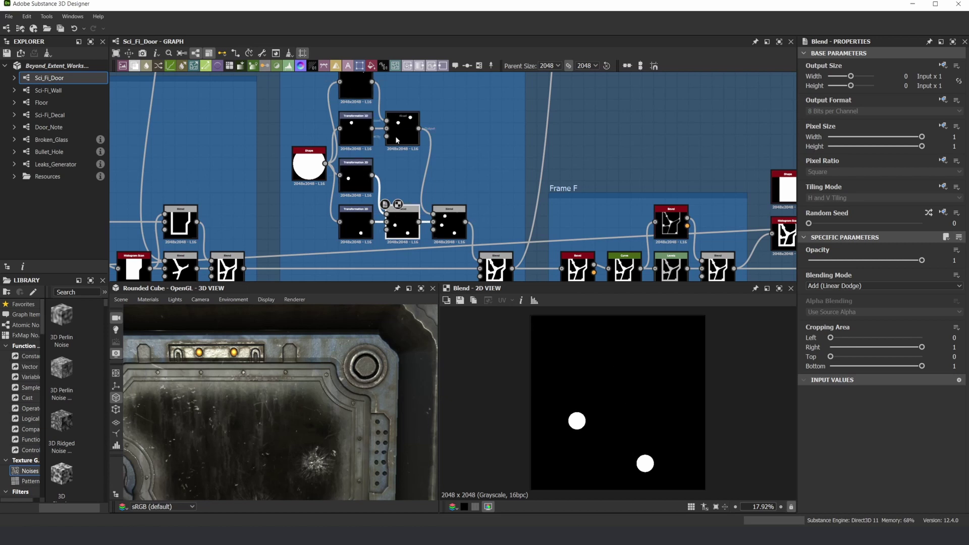
left_click(455, 224)
double_click(456, 231)
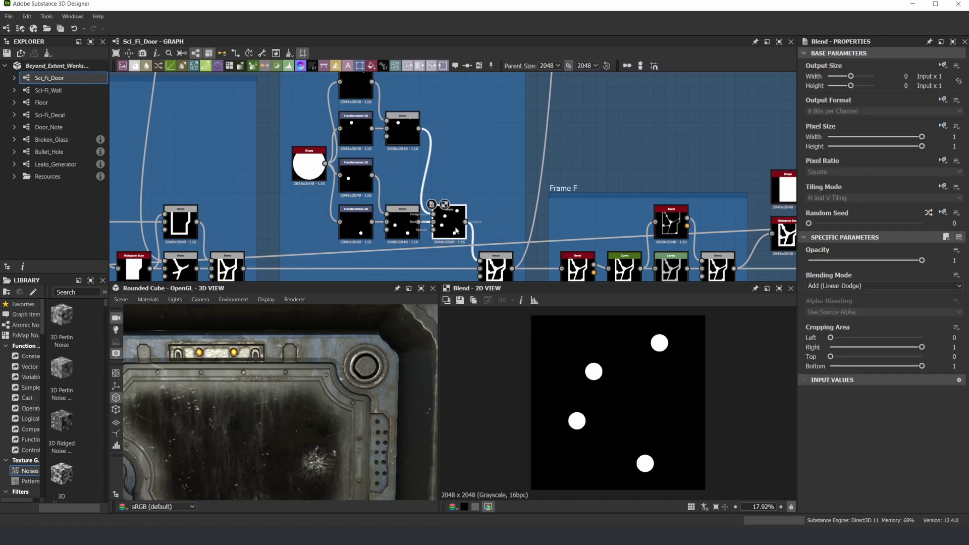
Step: Compare the plain door frame Blend with the Blend that adds the circles to it
middle_click_drag(502, 224, 505, 166)
double_click(238, 214)
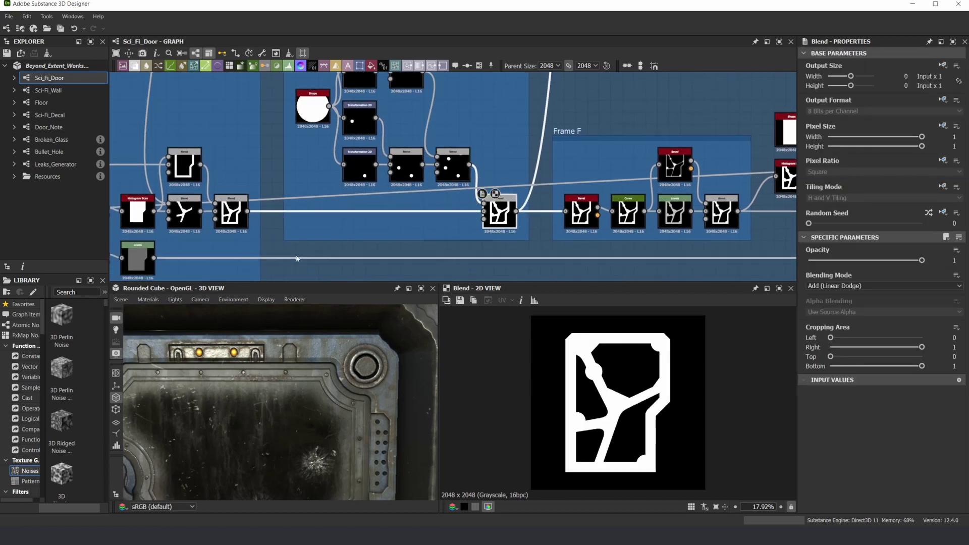
left_click(498, 214)
scroll(476, 201, "down", 3)
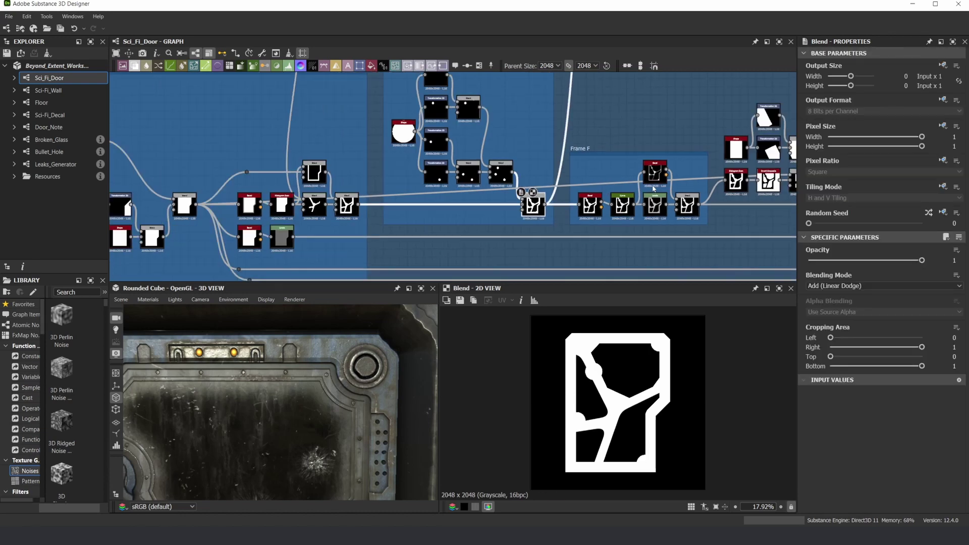
Step: Examine the profiled frame edges around the window and the grille opening on the 3D door
scroll(520, 189, "up", 3)
scroll(292, 375, "down", 3)
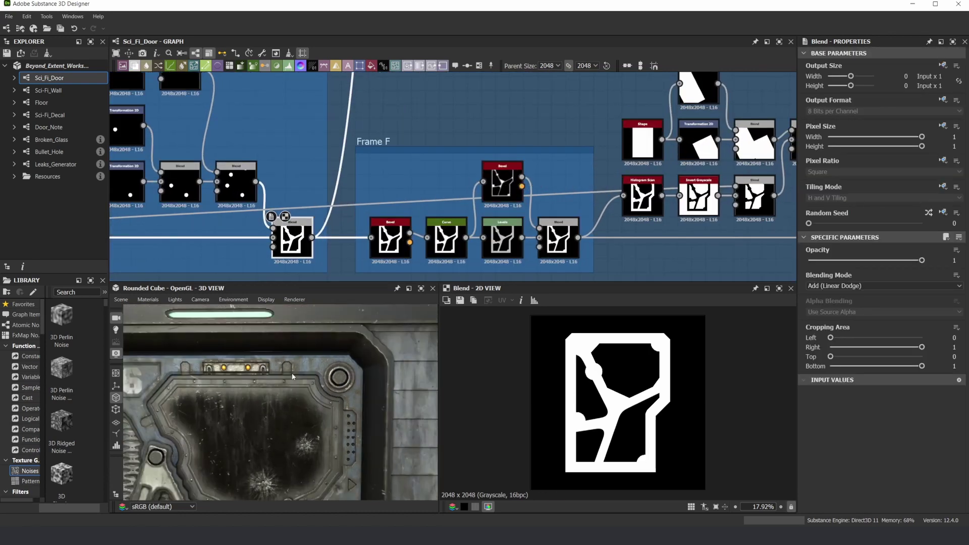
mouse_move(286, 376)
middle_mouse_down()
mouse_move(300, 364)
mouse_move(279, 369)
middle_mouse_up()
scroll(279, 372, "up", 2)
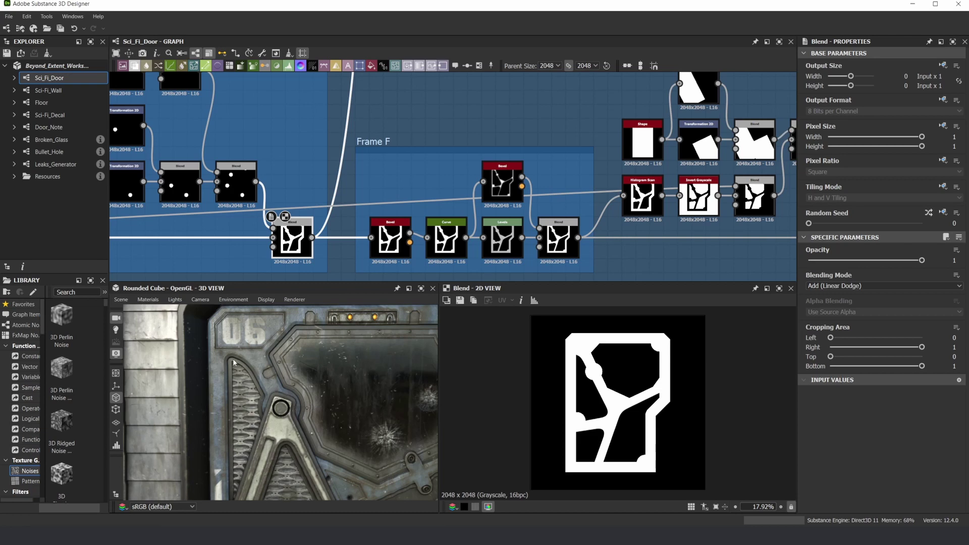
middle_click_drag(233, 363, 260, 383)
scroll(260, 381, "up", 6)
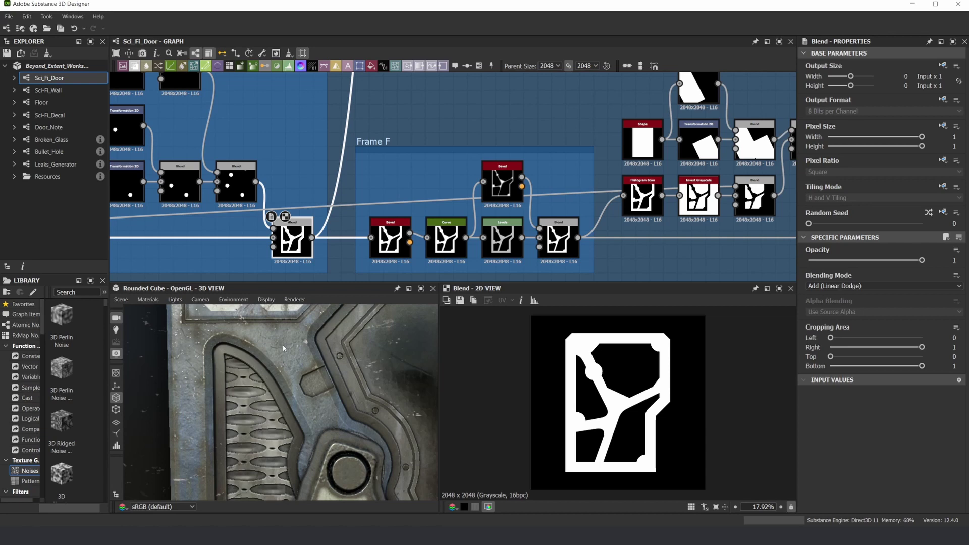
Step: Preview the first Bevel node in Frame F and examine its soft frame edges
scroll(398, 243, "up", 2)
double_click(371, 233)
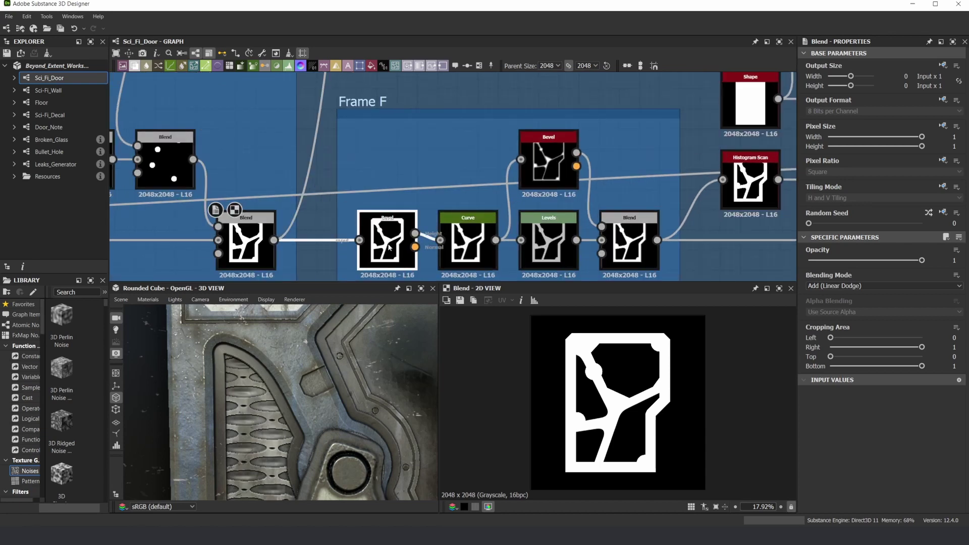
scroll(560, 340, "up", 3)
scroll(560, 341, "up", 1)
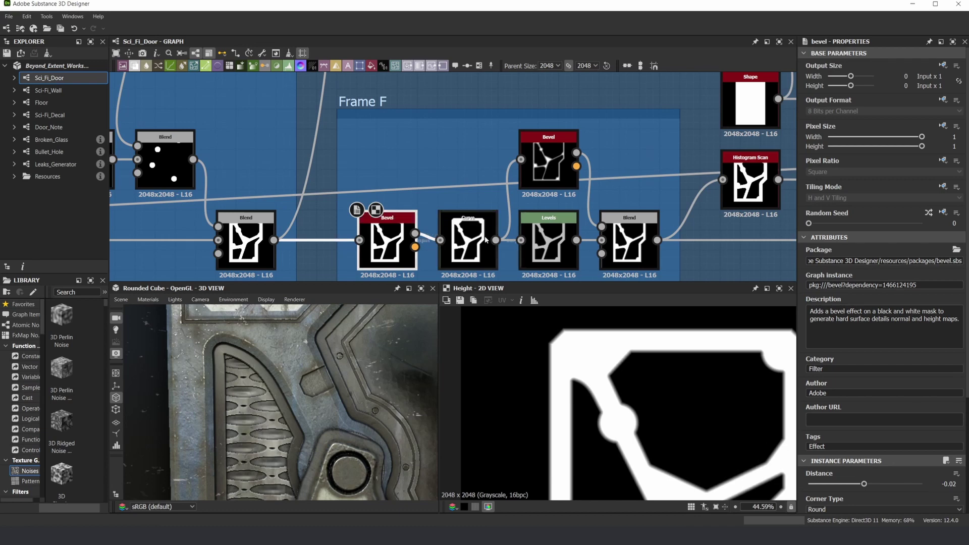
Step: Preview the Curve node after the Bevel and examine the stepped border it gives the frame edges
double_click(472, 247)
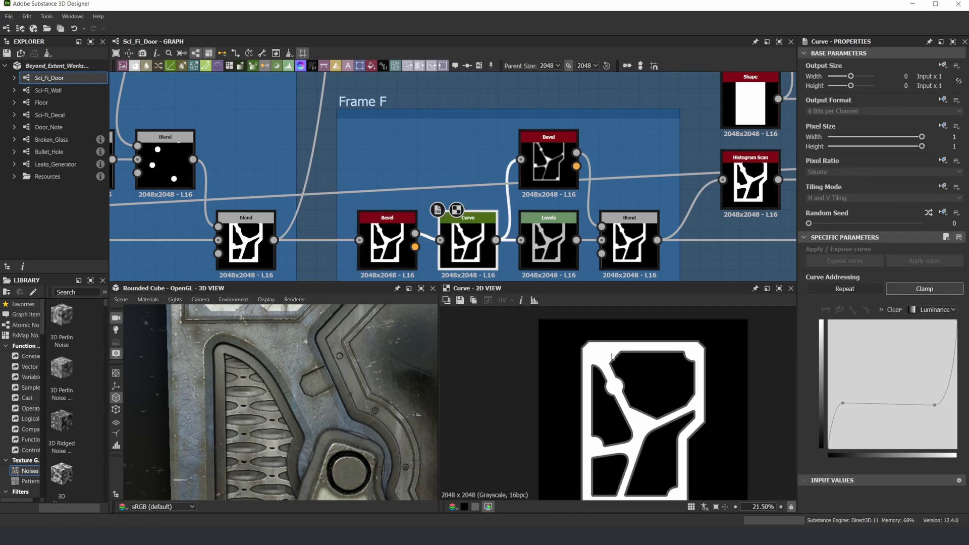
scroll(614, 359, "up", 3)
scroll(613, 358, "up", 2)
middle_click_drag(664, 362, 600, 352)
scroll(585, 360, "down", 3)
scroll(499, 206, "down", 4)
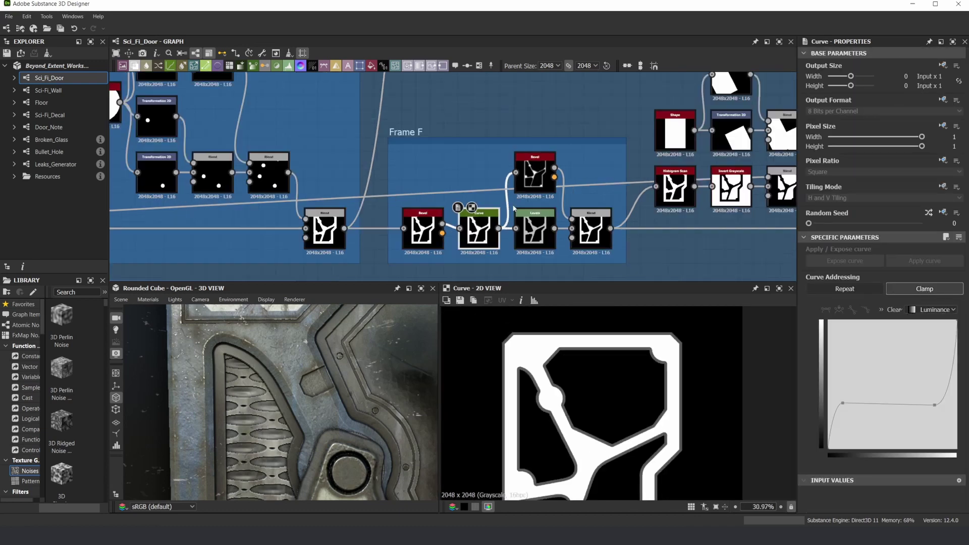
middle_click_drag(482, 230, 493, 198)
scroll(493, 197, "up", 3)
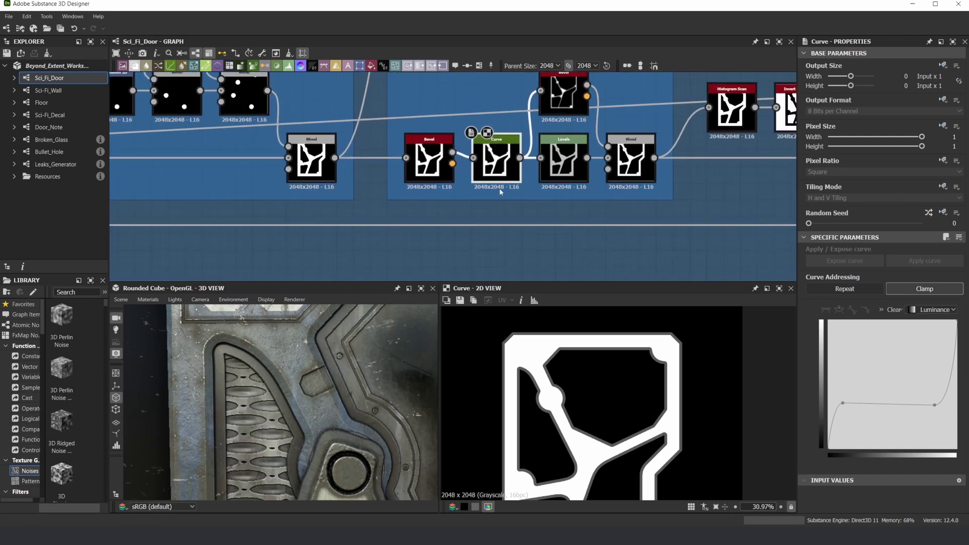
scroll(534, 321, "up", 4)
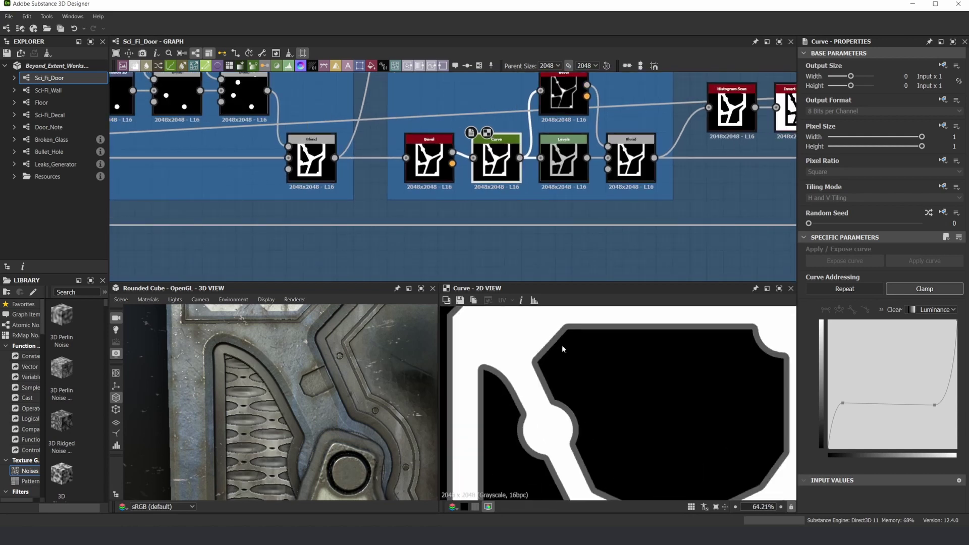
Step: Add a second Curve node below the existing one, fed by the first Bevel in Frame F
scroll(576, 323, "up", 3)
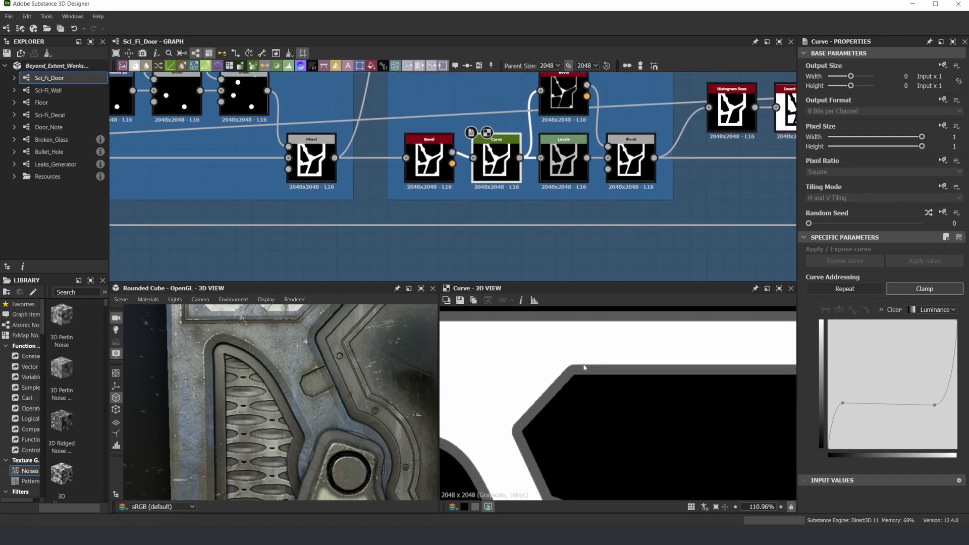
key("space")
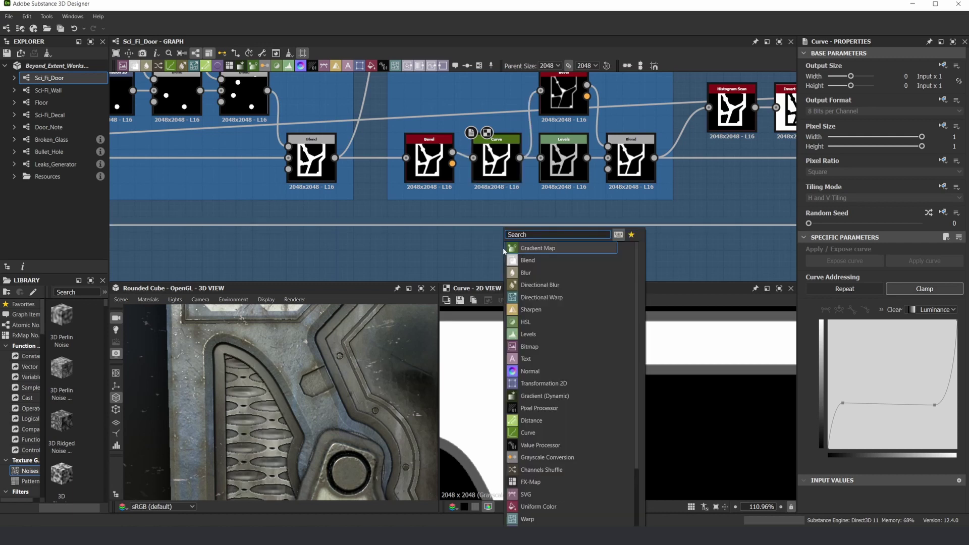
type("curve")
key("Return")
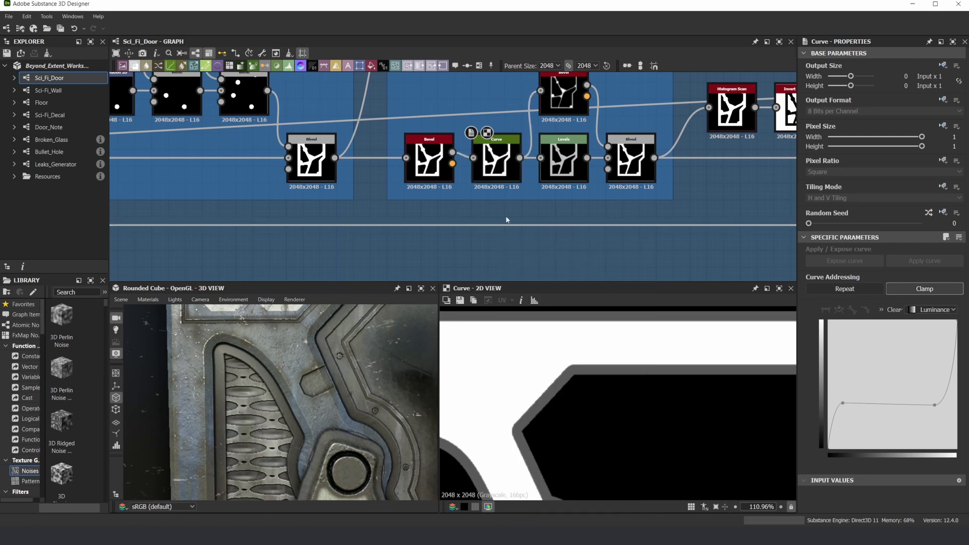
left_click_drag(477, 240, 473, 242)
scroll(597, 424, "down", 3)
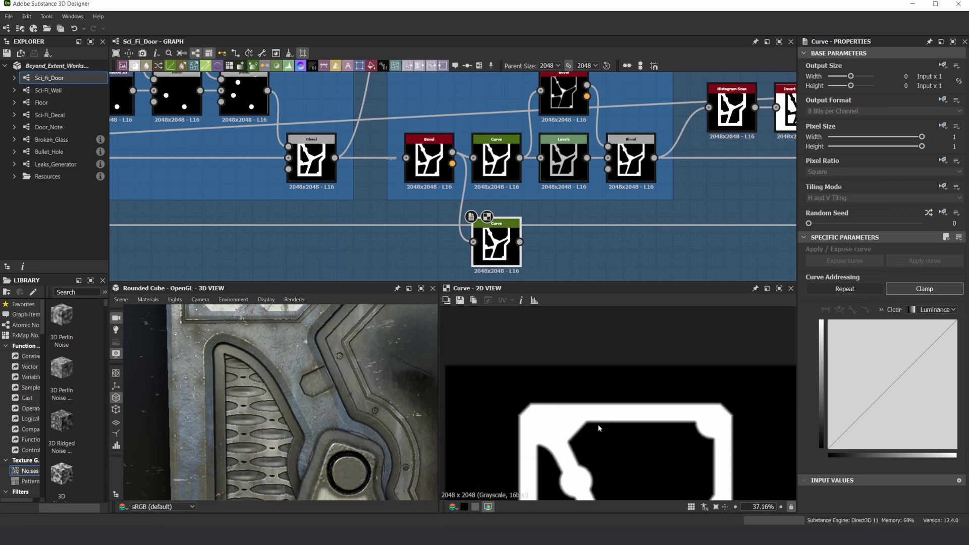
Step: Shape the new Curve node's profile into alternating peaks and dips, with dip points at about 0.24, 0.24 and 0.92, 0.20
left_click(852, 426)
mouse_move(852, 425)
left_mouse_down()
mouse_move(839, 372)
mouse_move(861, 400)
mouse_move(858, 418)
left_mouse_up()
scroll(624, 411, "up", 4)
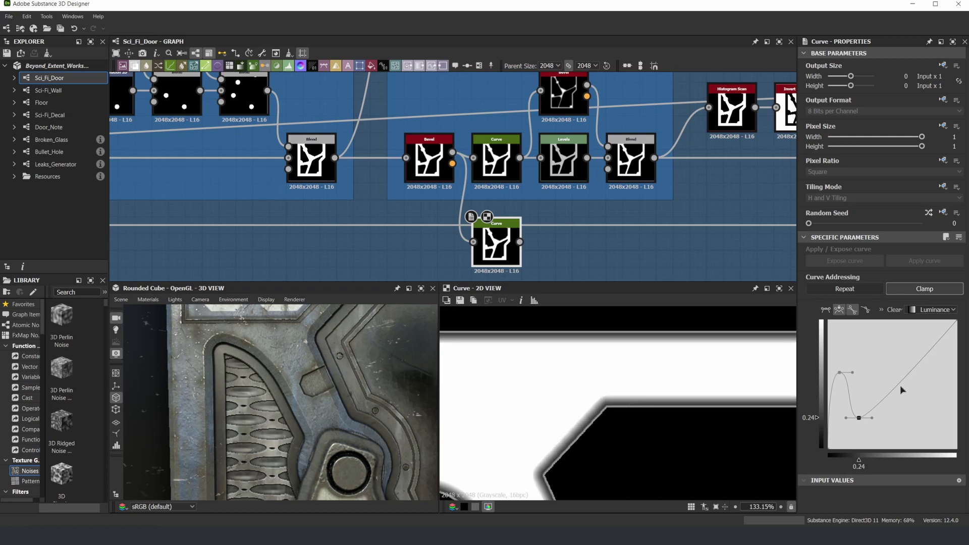
left_click_drag(897, 388, 927, 404)
left_click(917, 339)
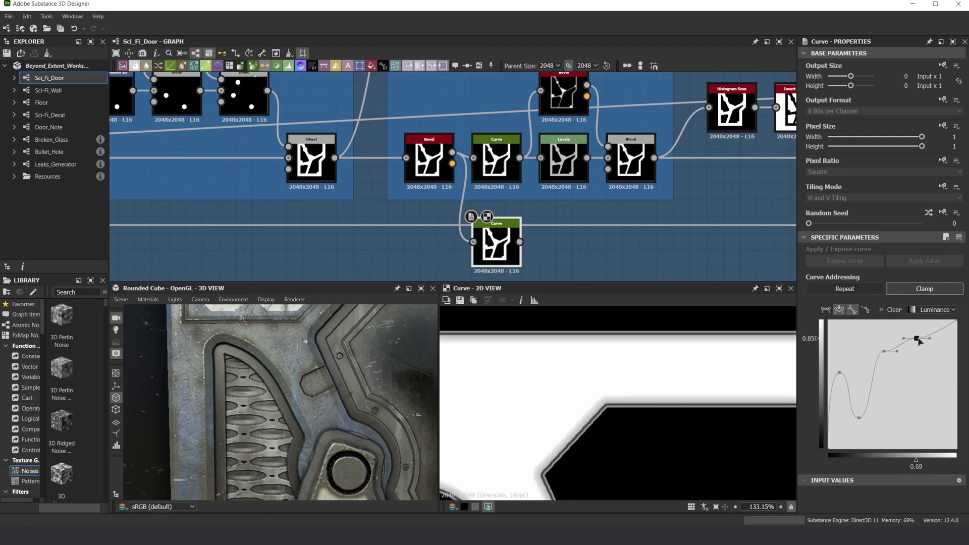
left_click_drag(918, 341, 946, 423)
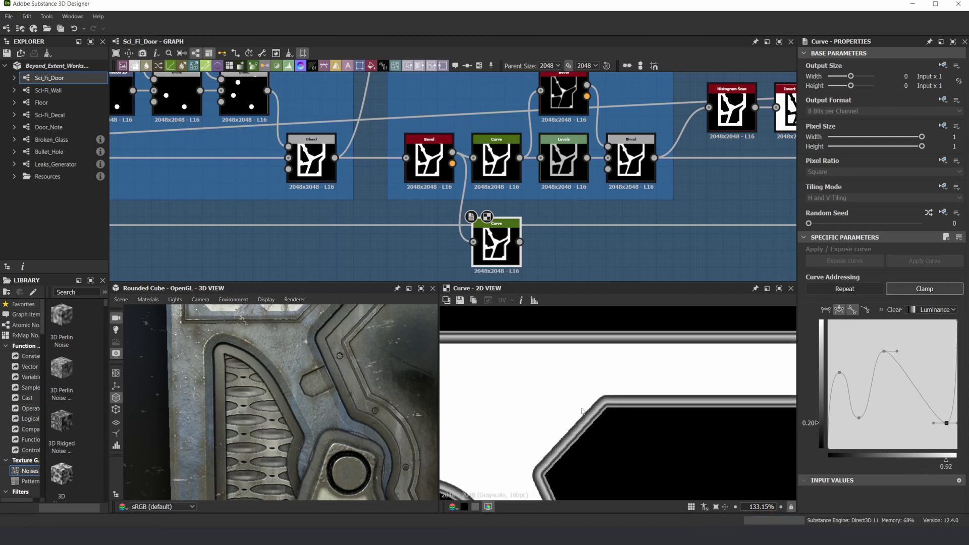
Step: Inspect the frame edges produced by the test Curve node and delete that node
scroll(582, 411, "down", 4)
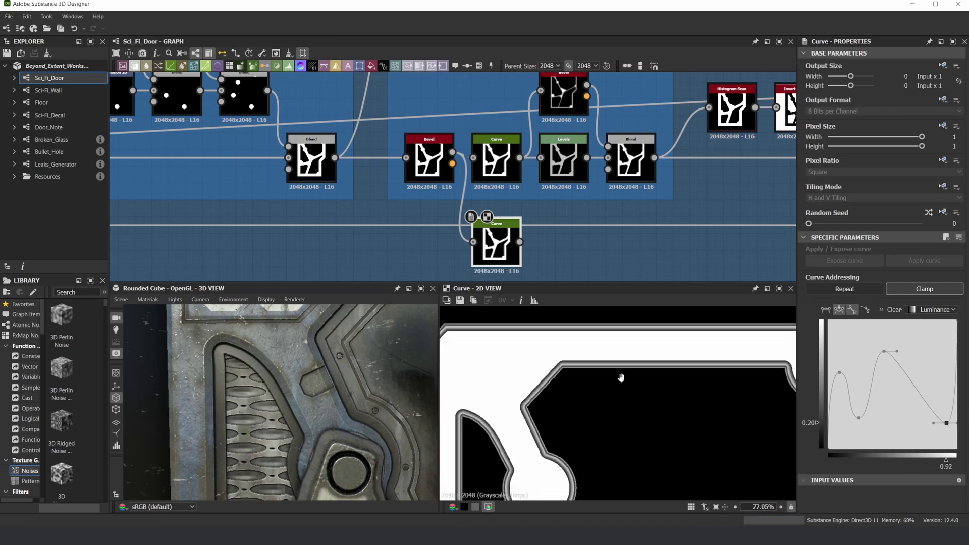
scroll(566, 372, "up", 6)
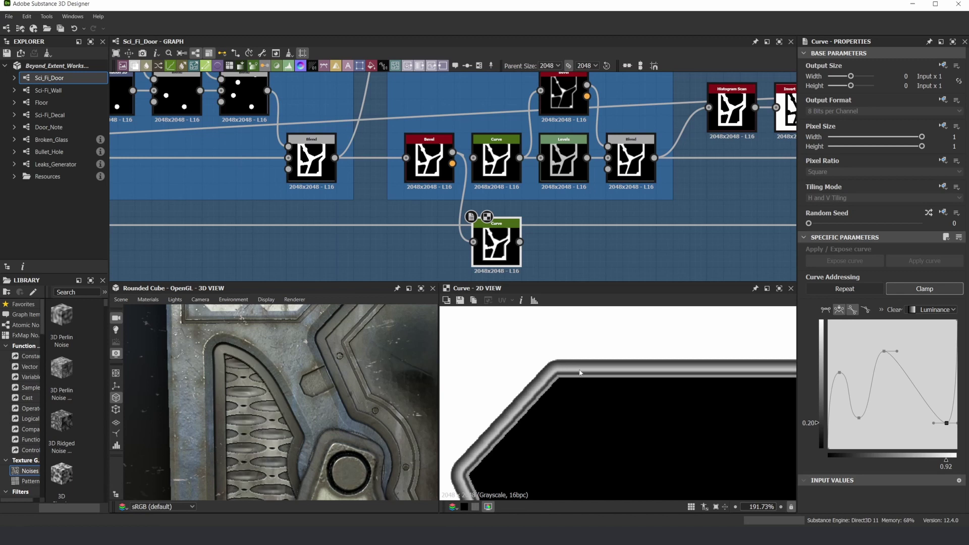
scroll(580, 372, "down", 4)
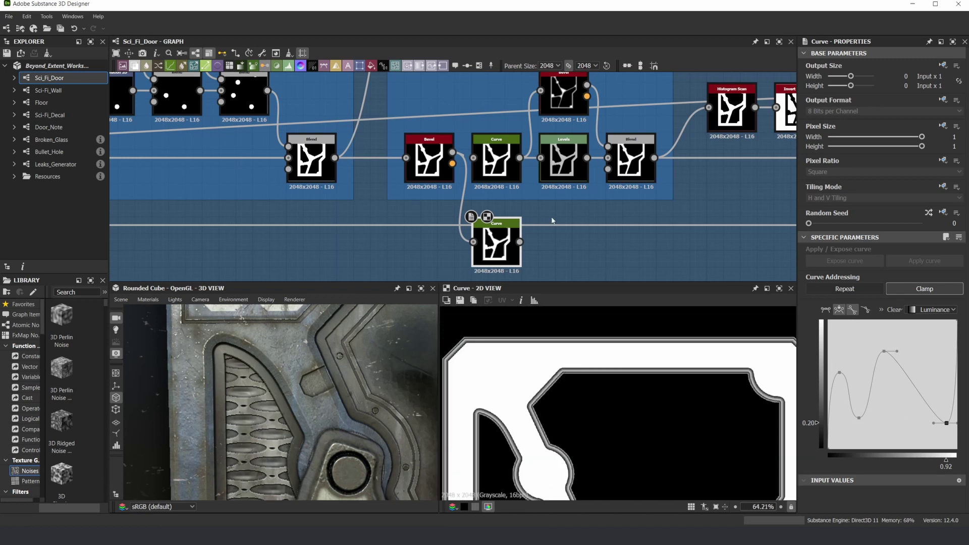
left_click_drag(498, 245, 566, 269)
key("Delete")
Step: Compare the Levels node in Frame F with the Curve node that feeds it
middle_click_drag(556, 423, 556, 308)
double_click(563, 157)
middle_click_drag(609, 166, 543, 257)
scroll(542, 257, "up", 2)
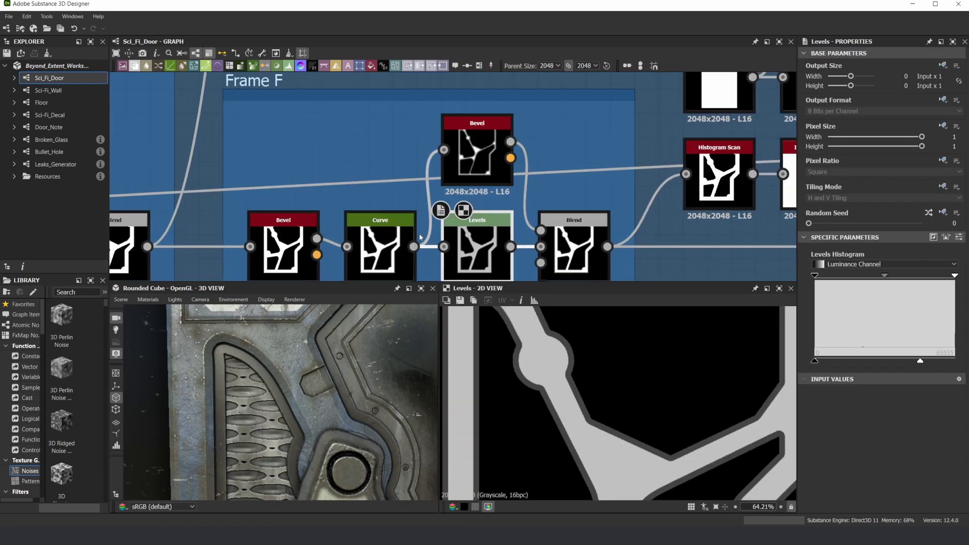
double_click(381, 248)
double_click(477, 248)
scroll(621, 361, "down", 2)
Step: Preview the Frame F Blend that adds the second Bevel to the Levels output and compare it with the Curve
left_click(573, 245)
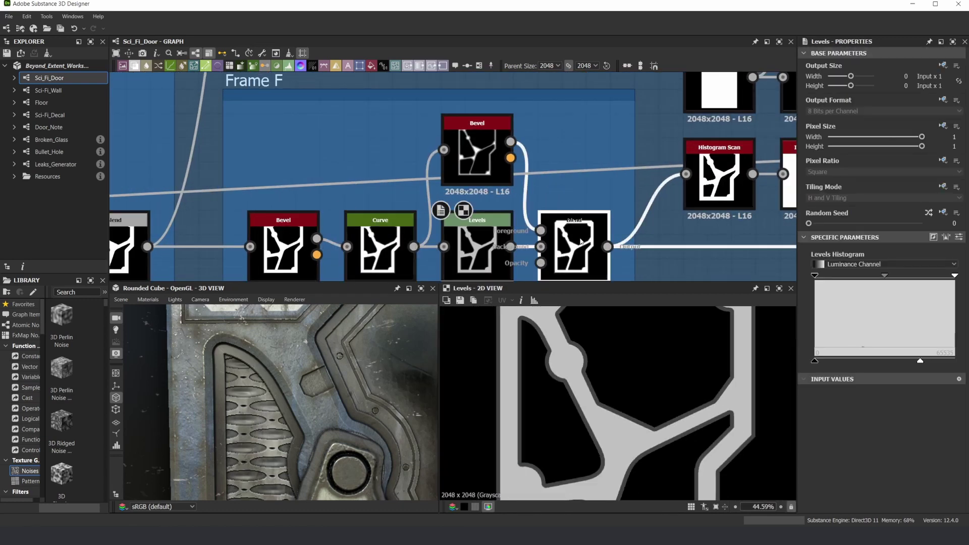
scroll(394, 235, "up", 2)
scroll(395, 215, "down", 2)
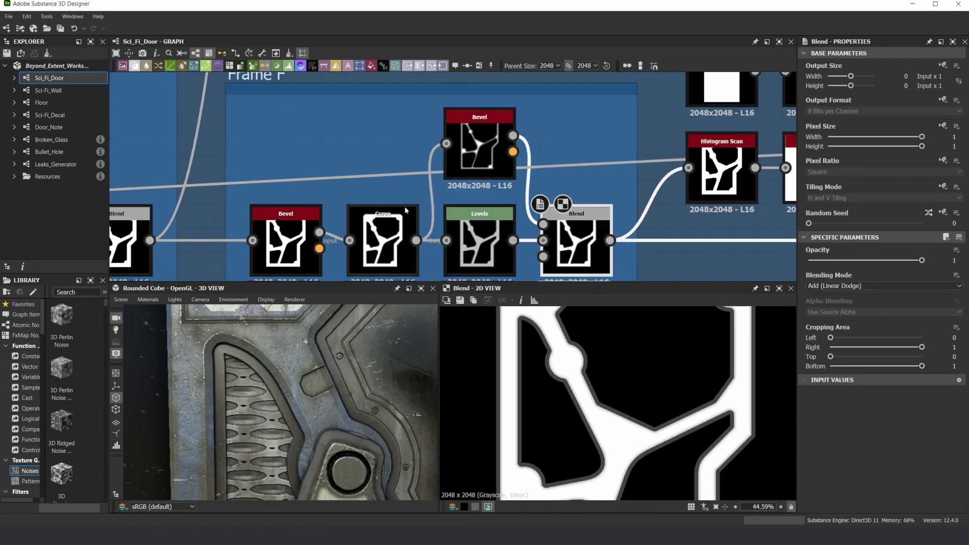
double_click(479, 133)
double_click(395, 218)
Step: Preview the second Bevel node branching from the Curve and examine its soft height gradient
left_click(480, 132)
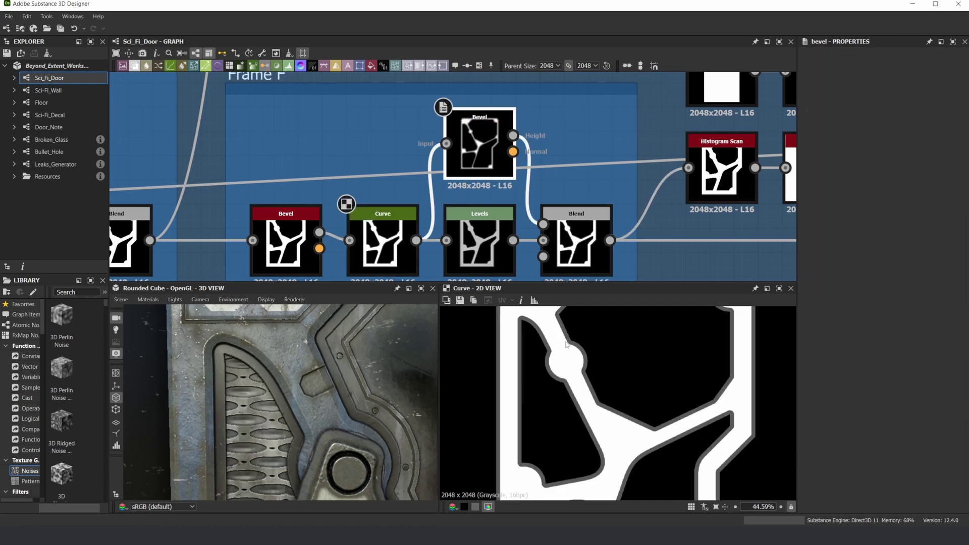
scroll(498, 338, "up", 3)
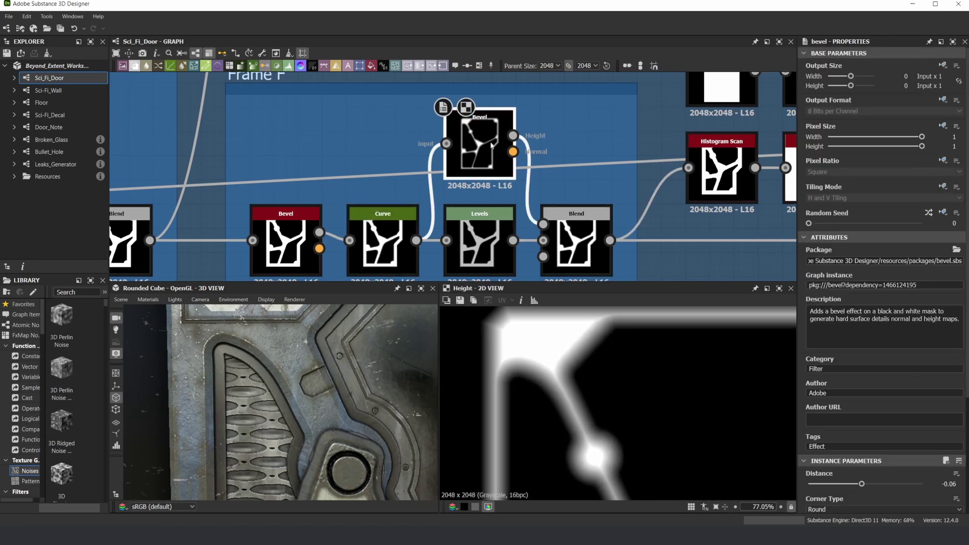
scroll(347, 386, "down", 3)
Step: Examine the raised frame surface around the grille and window on the 3D door
scroll(283, 359, "up", 4)
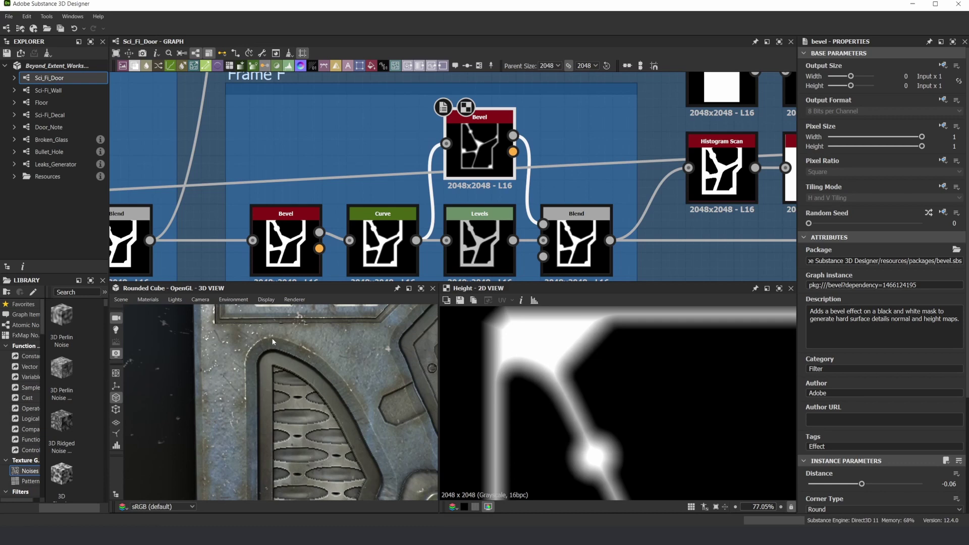
middle_click_drag(246, 366, 204, 328)
left_click_drag(206, 356, 293, 385)
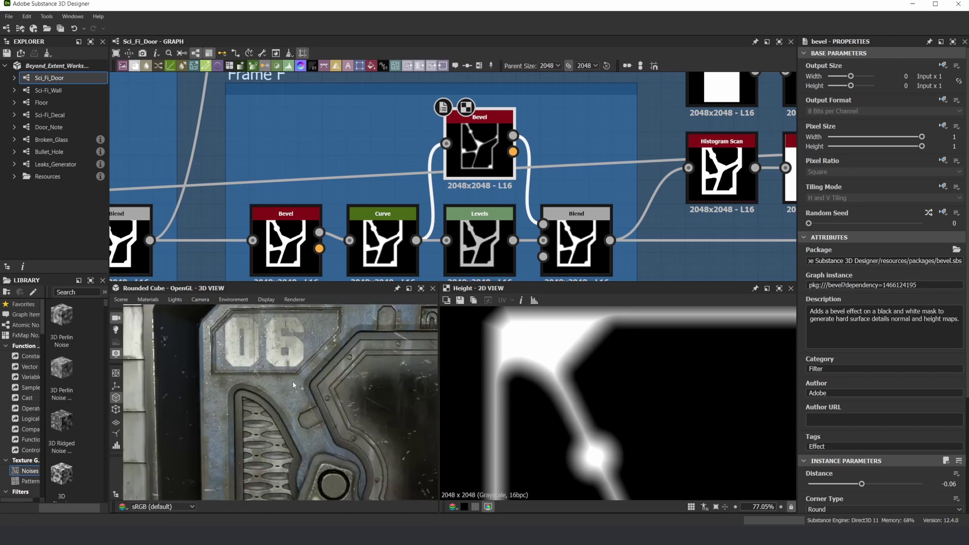
middle_click_drag(398, 332, 274, 343)
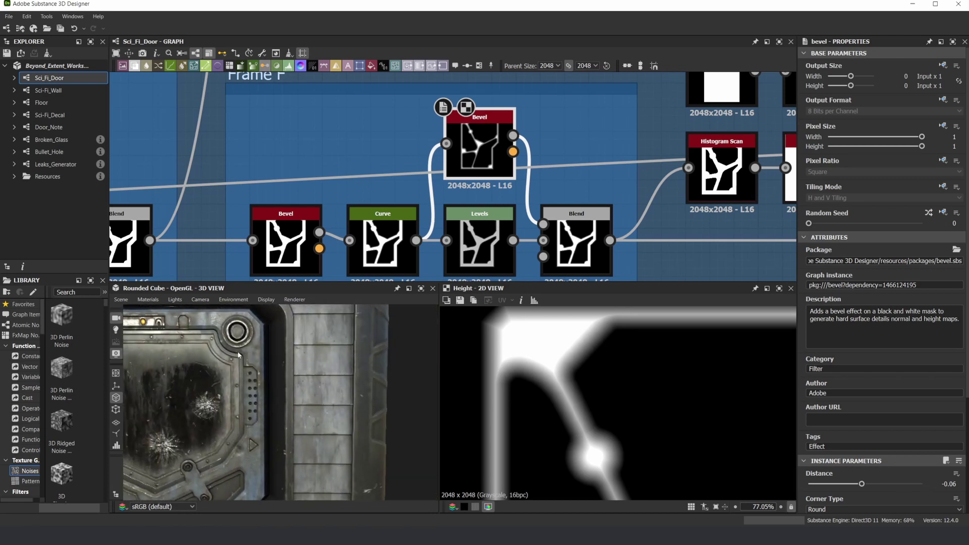
scroll(560, 209, "down", 1)
Step: Preview the final Blend of Frame F, check its blending mode and locate the node chain that follows it
left_click(574, 238)
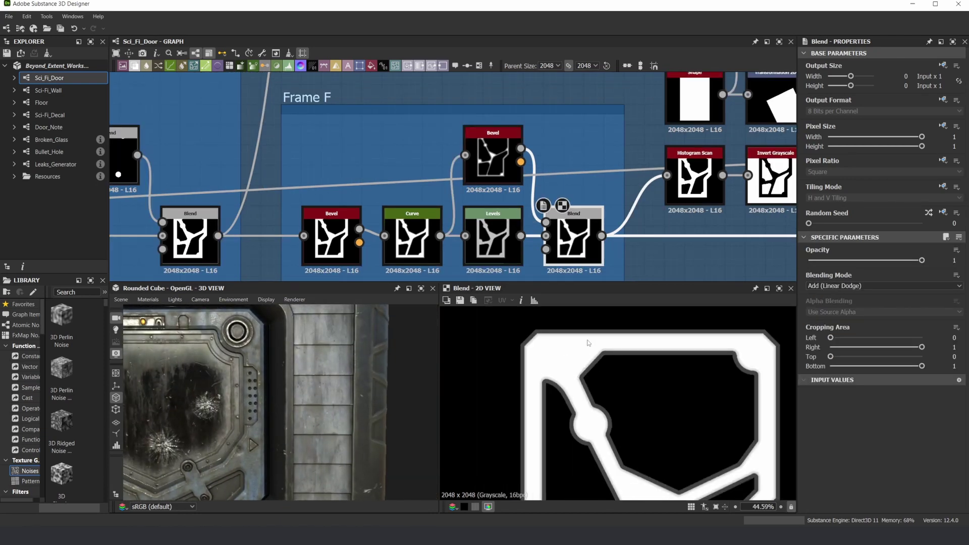
scroll(644, 208, "down", 2)
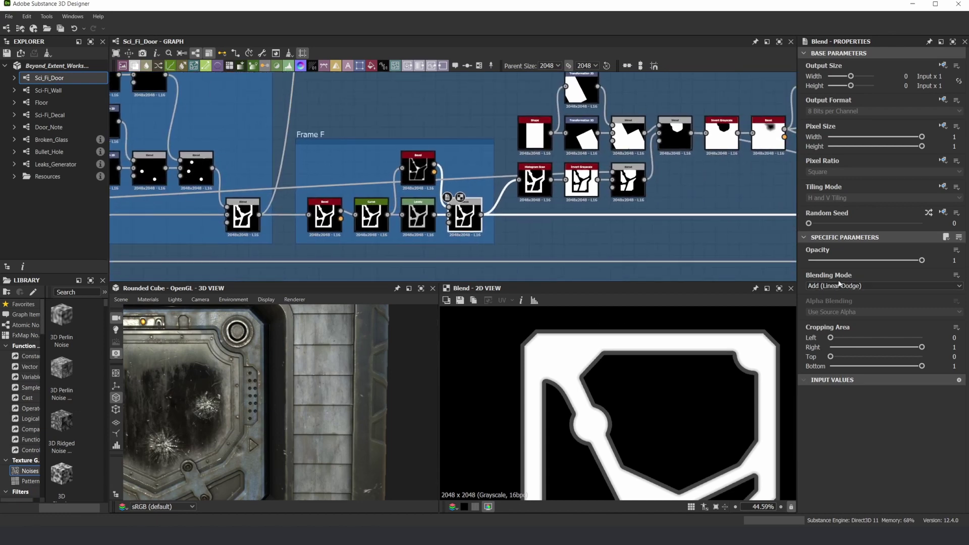
scroll(568, 191, "down", 2)
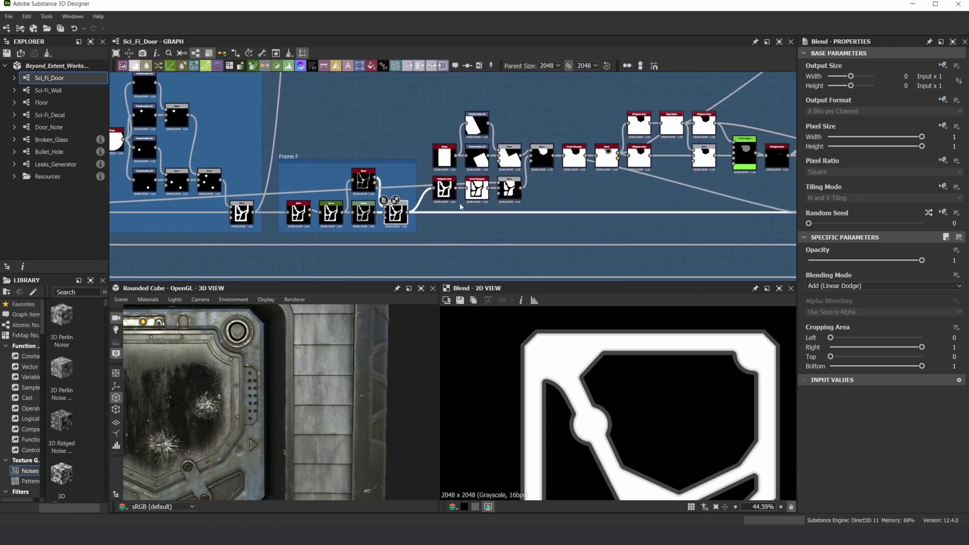
scroll(563, 188, "up", 2)
middle_click_drag(698, 154, 632, 171)
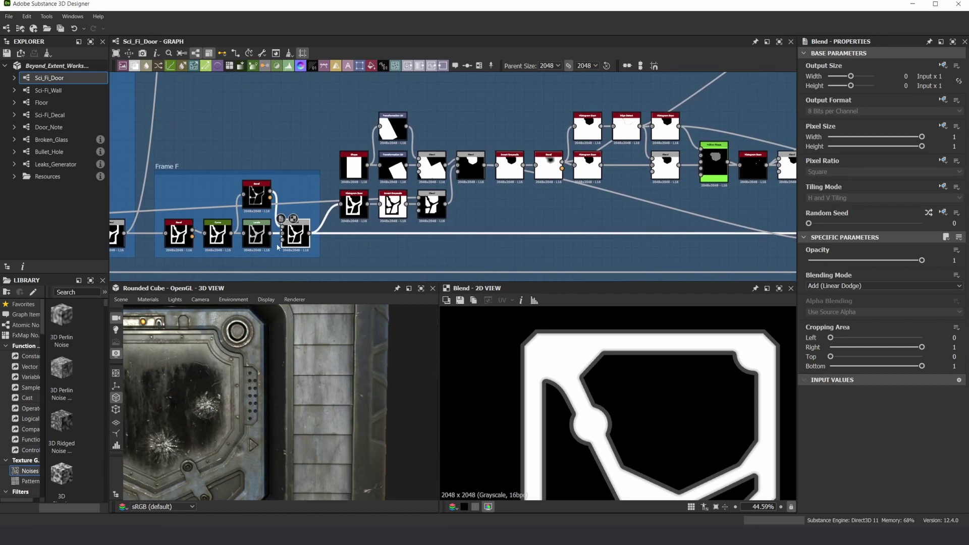
Step: Examine the window area on the 3D door and survey the nodes after Frame F
scroll(187, 361, "down", 3)
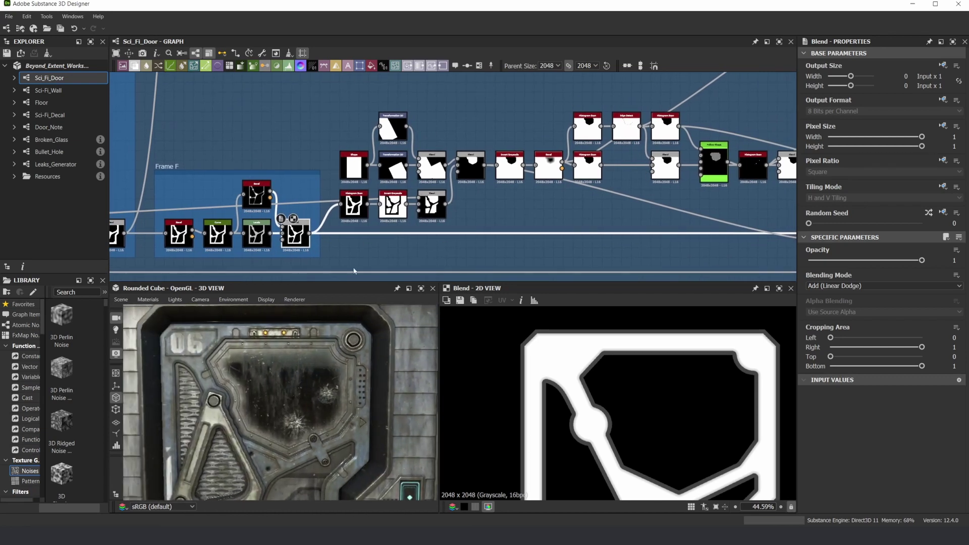
scroll(288, 335, "up", 1)
middle_click_drag(703, 160, 496, 173)
scroll(225, 330, "up", 1)
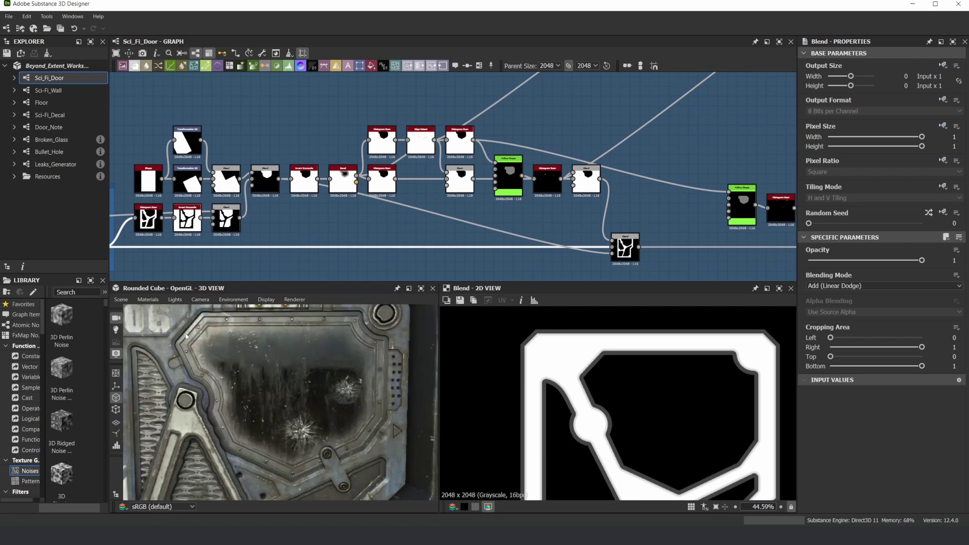
Step: Preview the Subtract Blend after Frame F and examine the isolated window shape
middle_click_drag(282, 163, 401, 150)
scroll(255, 197, "up", 2)
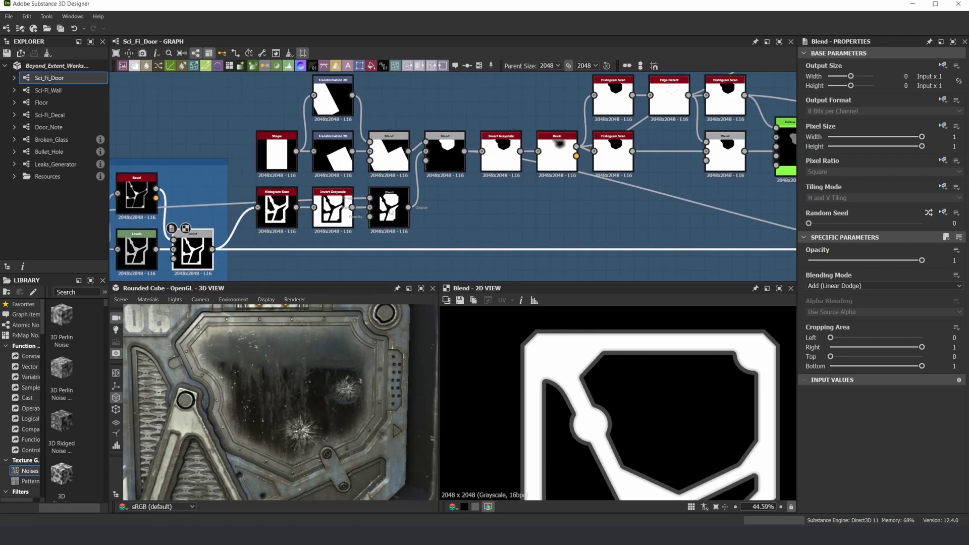
middle_click_drag(390, 212, 321, 232)
double_click(376, 172)
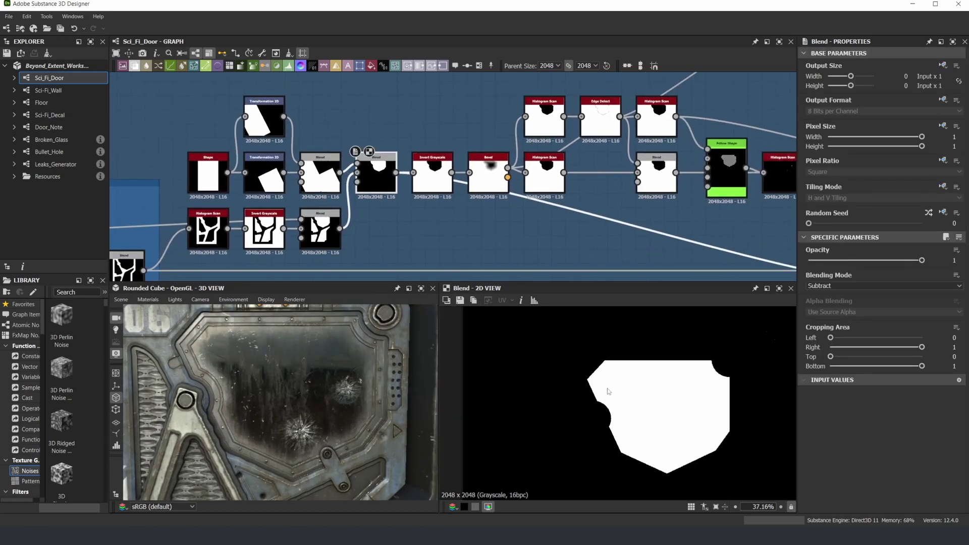
scroll(710, 357, "down", 1)
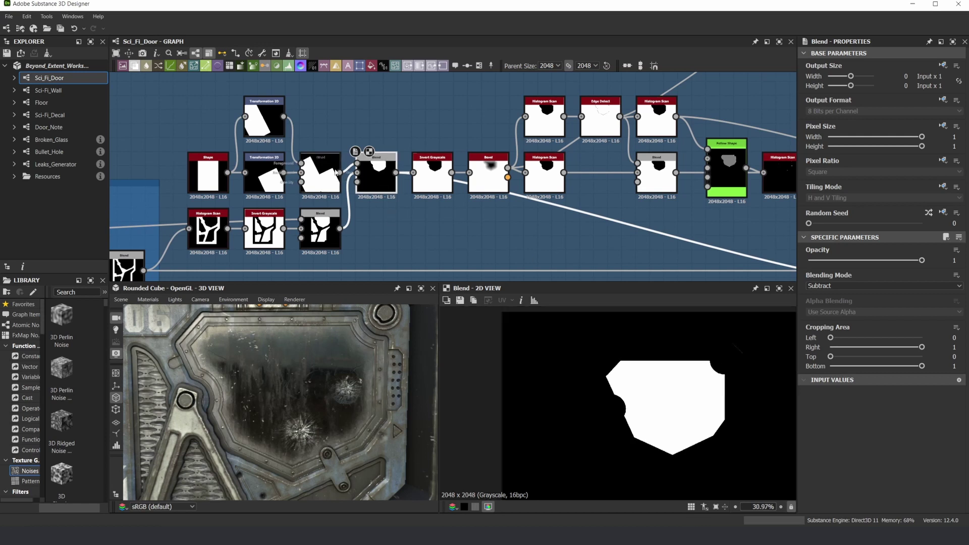
Step: Preview the Multiply Blend of the frame openings and the Histogram Scan at the start of its chain
middle_click_drag(293, 201, 332, 190)
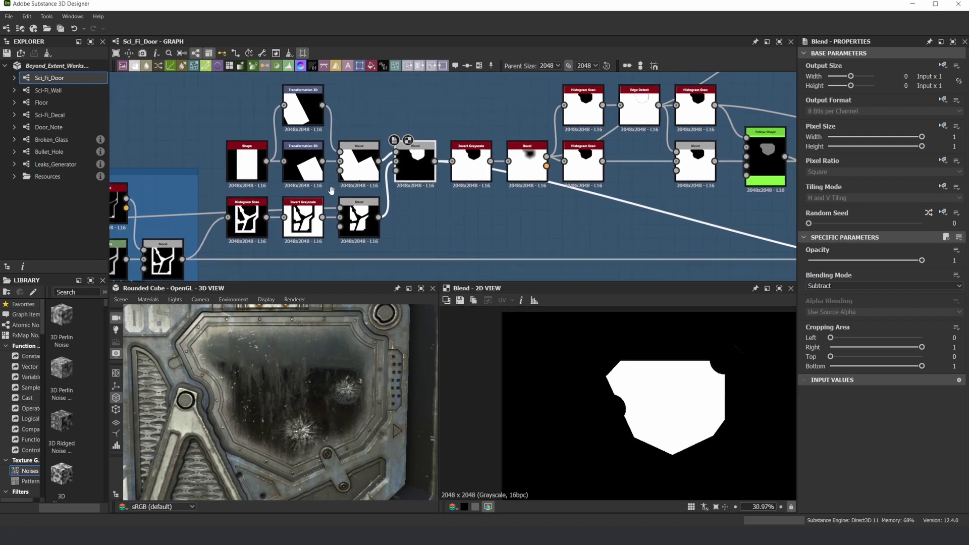
left_click(362, 156)
left_click(355, 219)
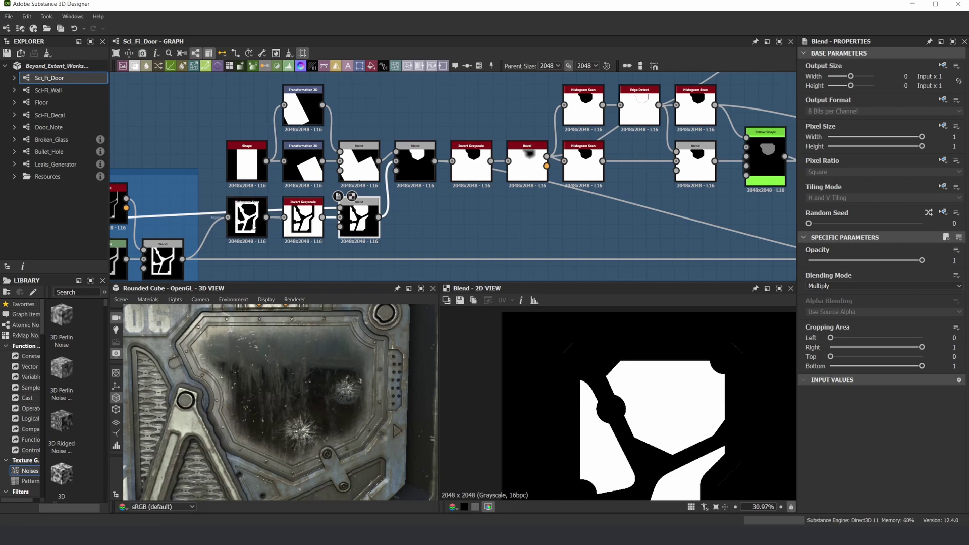
left_click(248, 224)
scroll(608, 341, "down", 2)
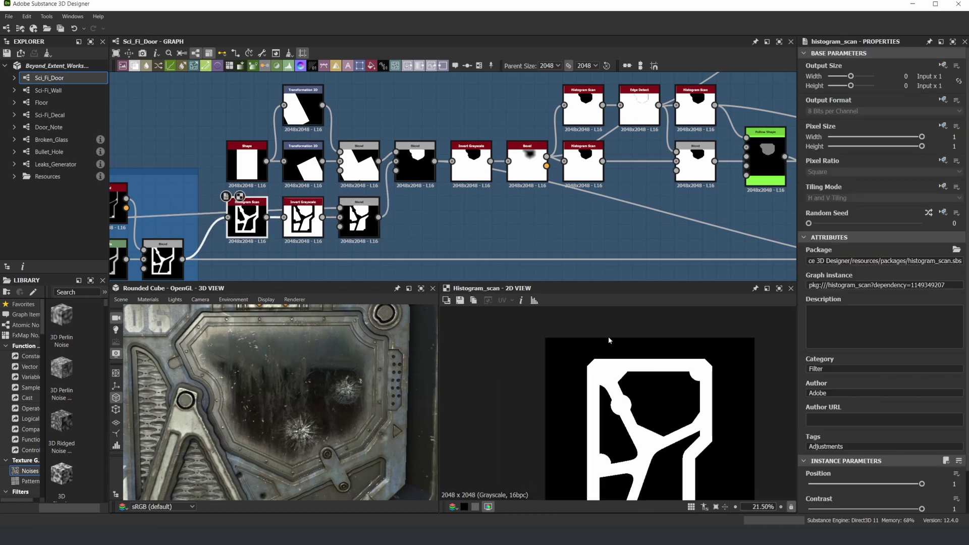
Step: Trace the frame mask from Histogram Scan through Invert Grayscale to the Multiply Blend that keeps only the openings
left_click(298, 220)
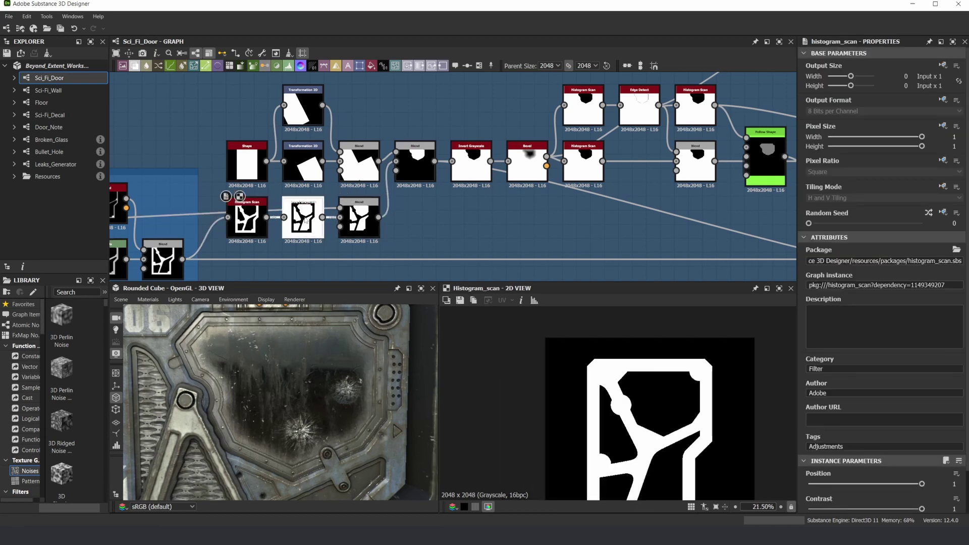
left_click(367, 221)
scroll(265, 212, "up", 2)
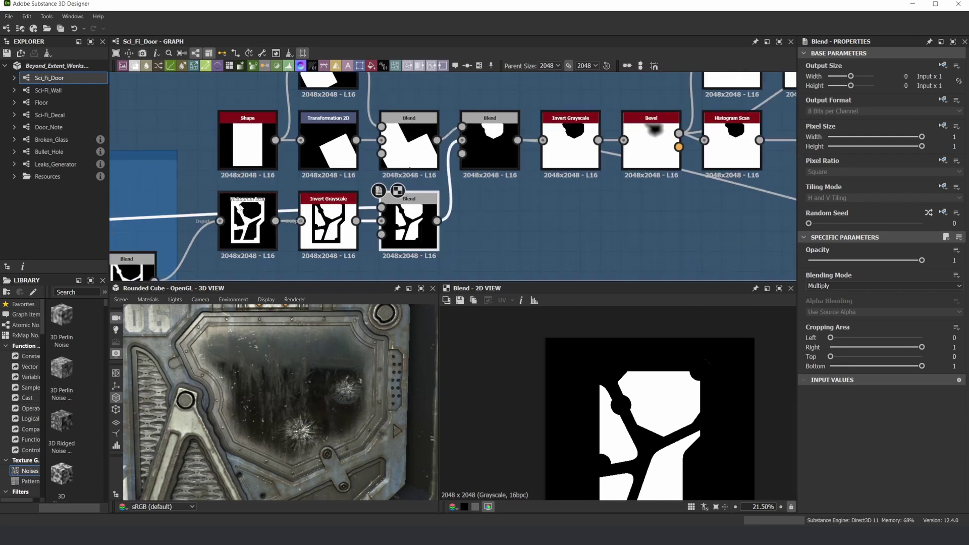
left_click(328, 222)
left_click(409, 227)
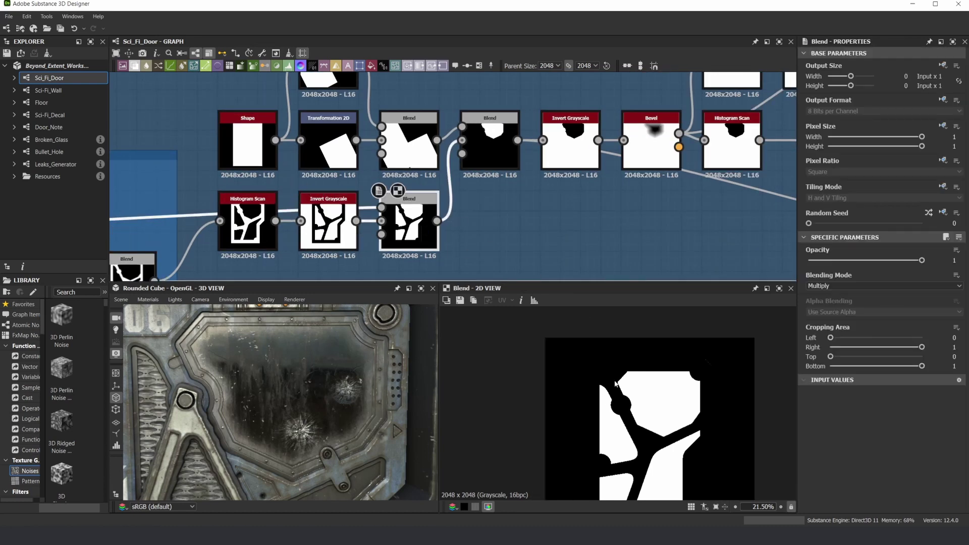
Step: Compare the Blend of the two transformed shapes with the Subtract Blend that uses it to isolate the window opening
scroll(407, 207, "down", 1)
middle_click_drag(417, 176, 404, 161)
scroll(403, 156, "up", 1)
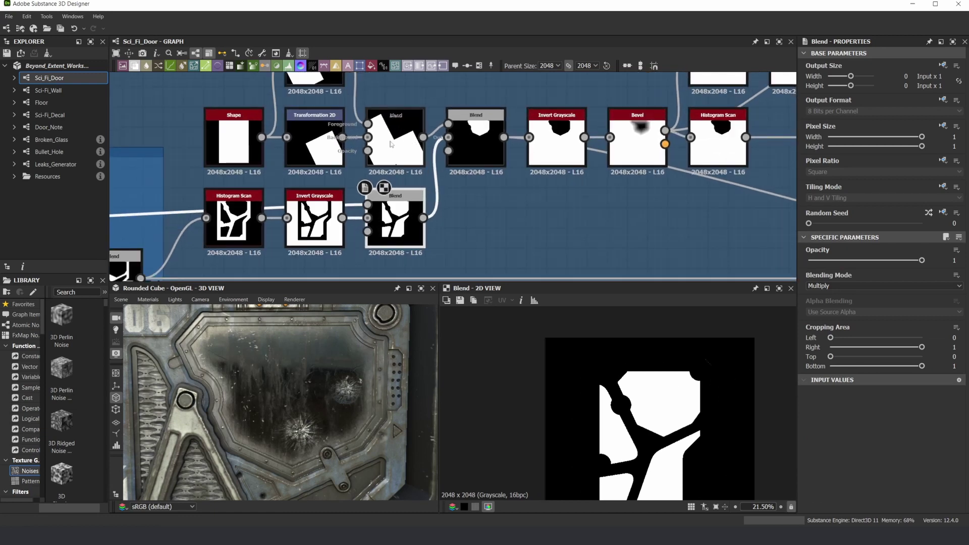
left_click(399, 142)
left_click(476, 143)
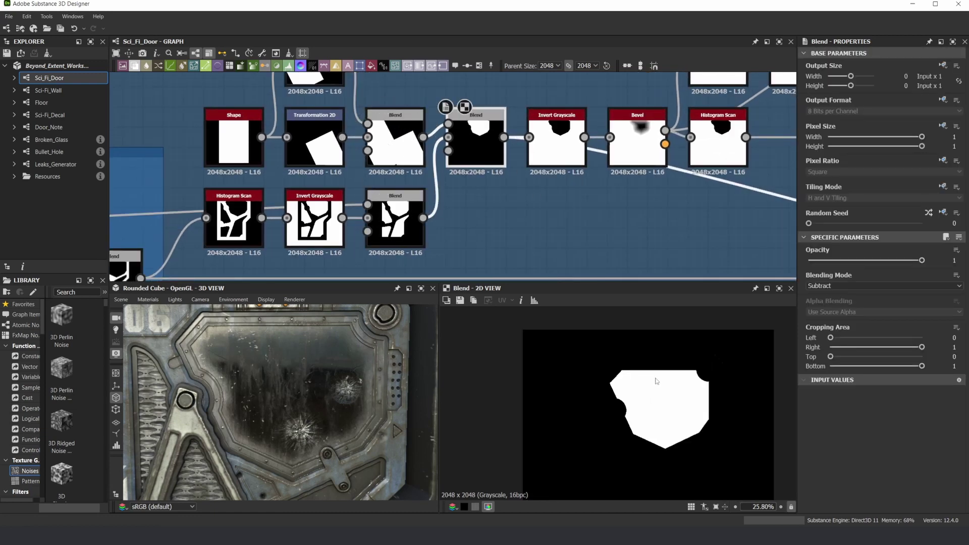
Step: Trace the window shape from the Subtract Blend through Invert Grayscale, Bevel, Edge Detect and the Histogram Scans to Follow Shape
scroll(543, 161, "down", 2)
middle_click_drag(565, 167, 424, 225)
scroll(424, 225, "up", 1)
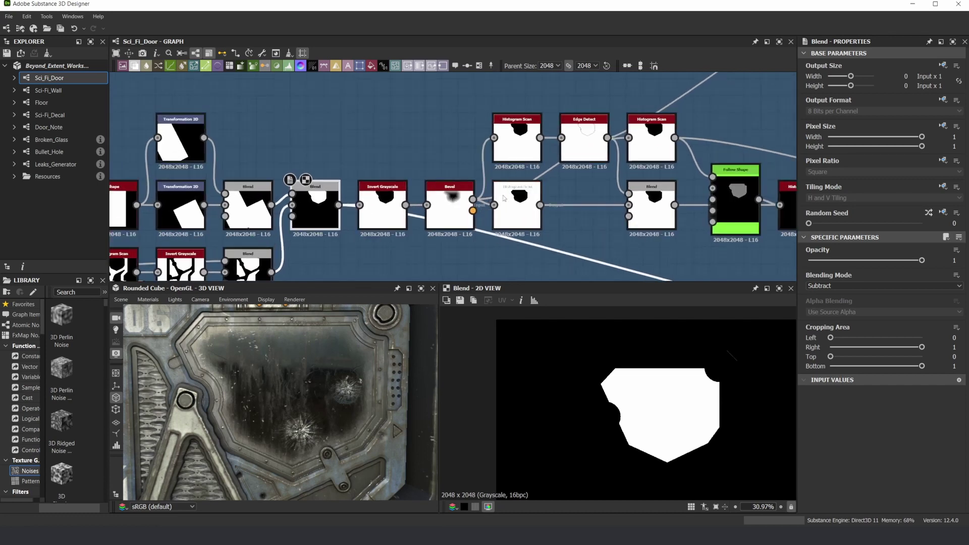
scroll(588, 137, "up", 2)
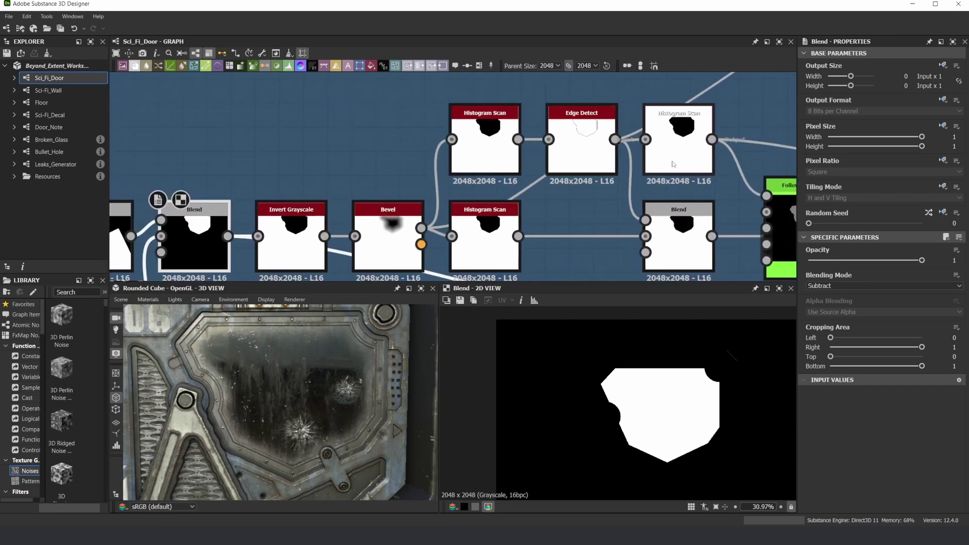
scroll(660, 174, "down", 2)
middle_click_drag(659, 174, 548, 172)
scroll(622, 204, "up", 3)
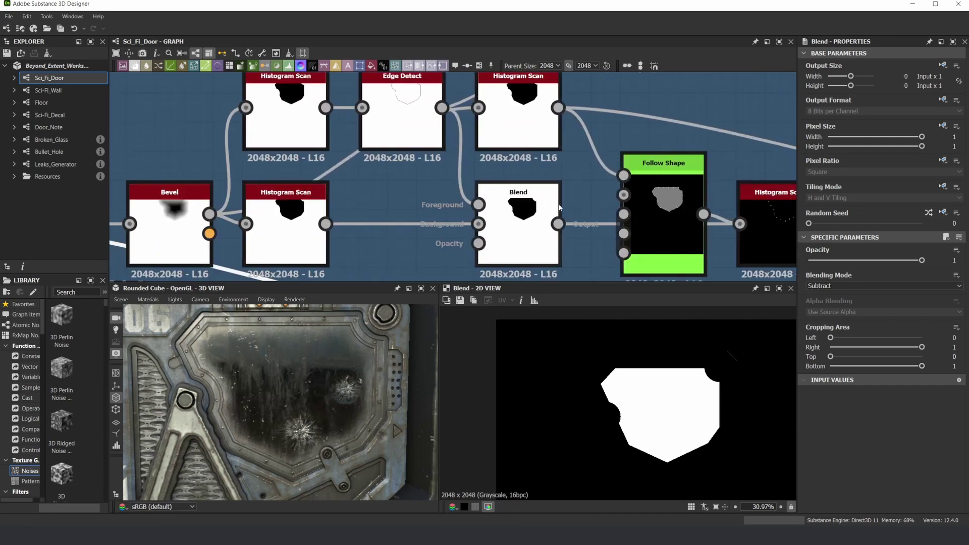
Step: Preview the Invert Grayscale after the Subtract Blend and examine the corners of the inverted window shape up close
scroll(565, 210, "down", 3)
scroll(397, 211, "up", 1)
left_click(259, 204)
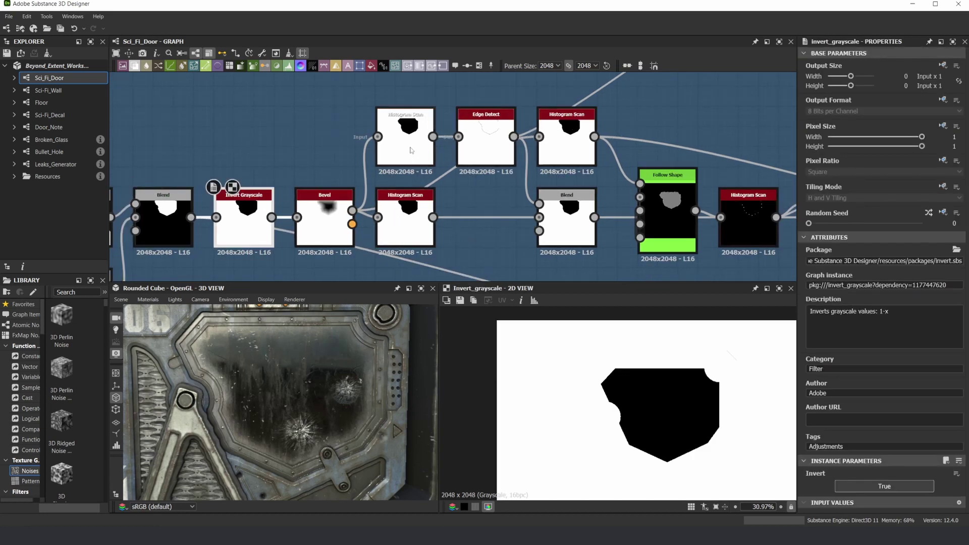
scroll(608, 376, "up", 3)
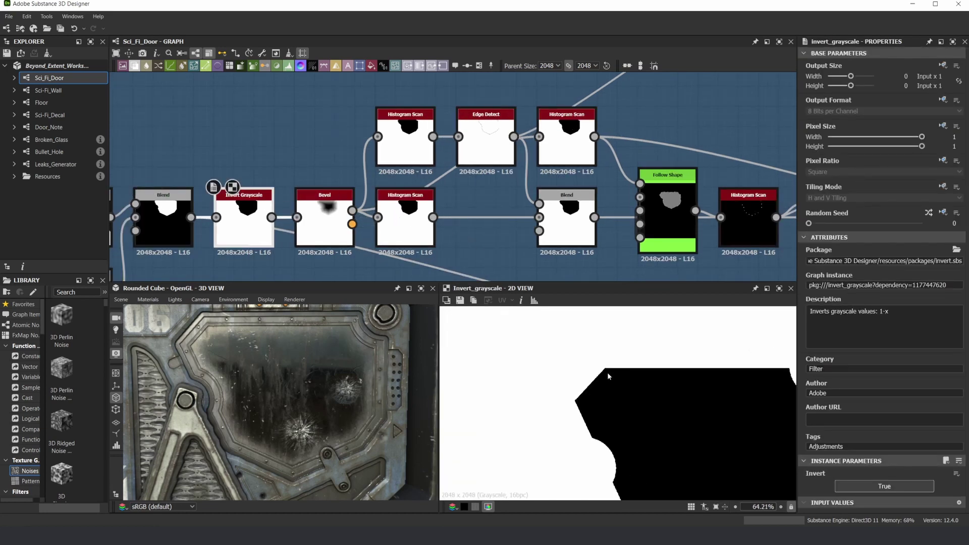
scroll(595, 357, "up", 1)
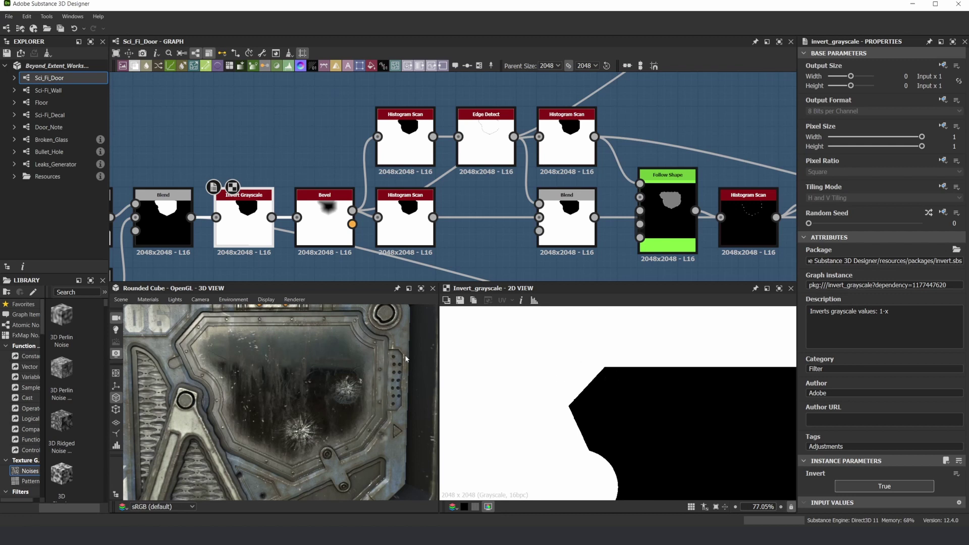
scroll(603, 388, "up", 1)
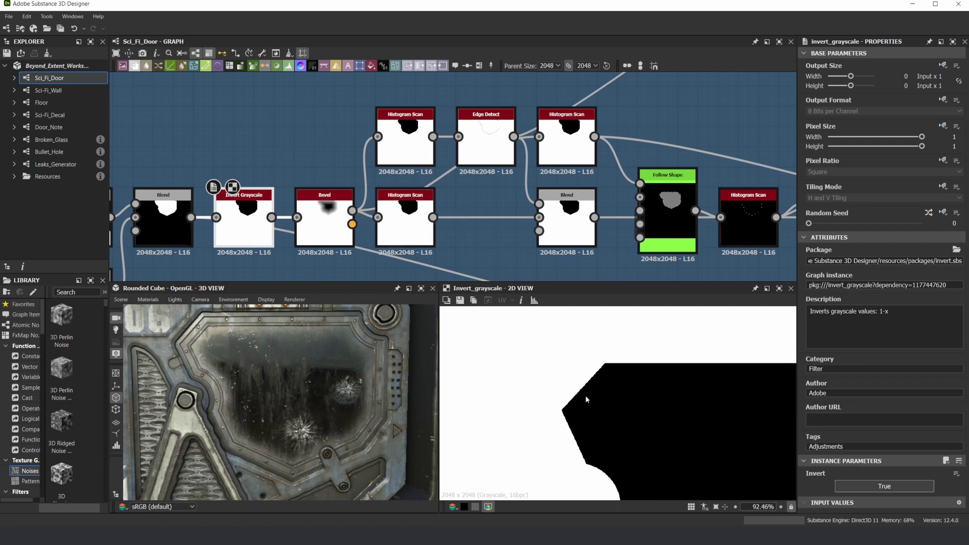
Step: Preview the Histogram Scan directly after the Bevel and examine the window shape's outline alongside its parameters
double_click(404, 212)
double_click(325, 214)
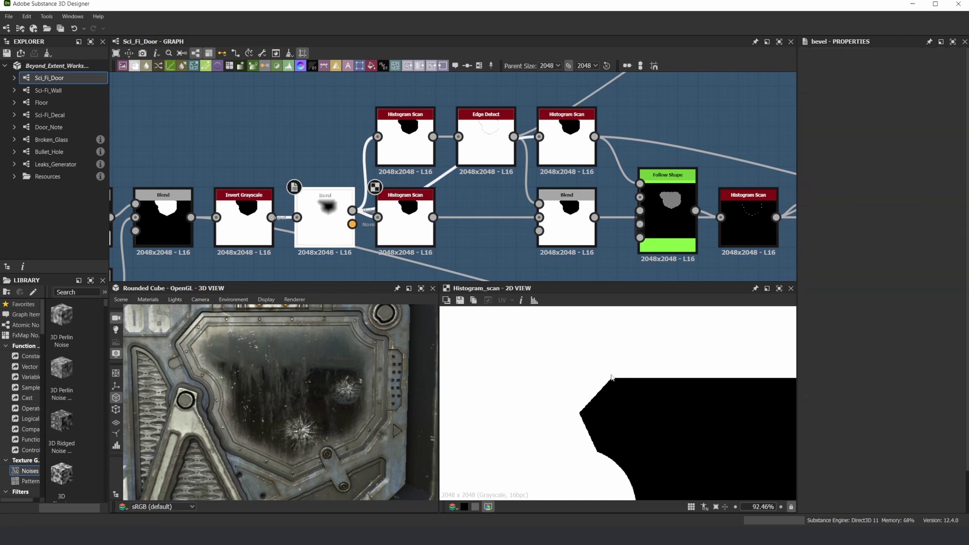
scroll(611, 378, "down", 4)
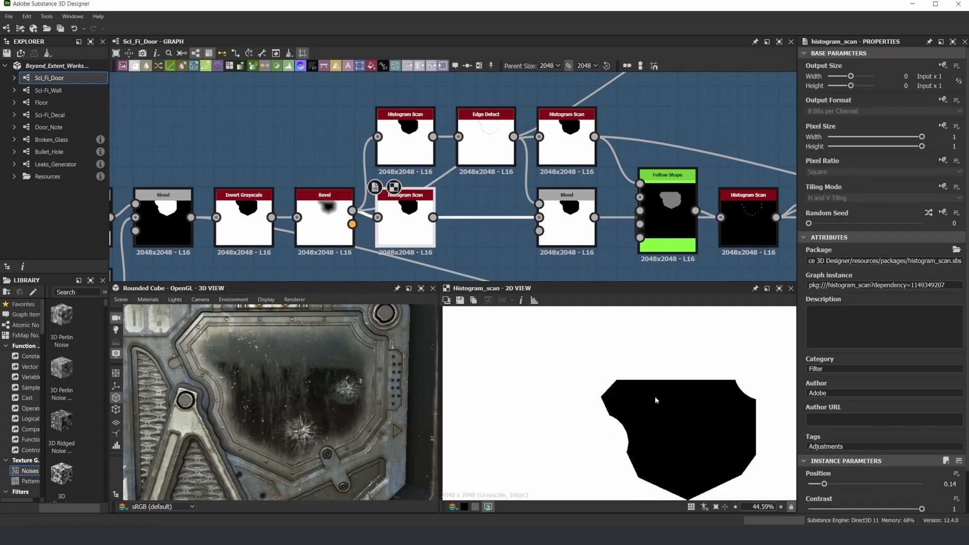
scroll(910, 382, "down", 1)
scroll(622, 389, "down", 1)
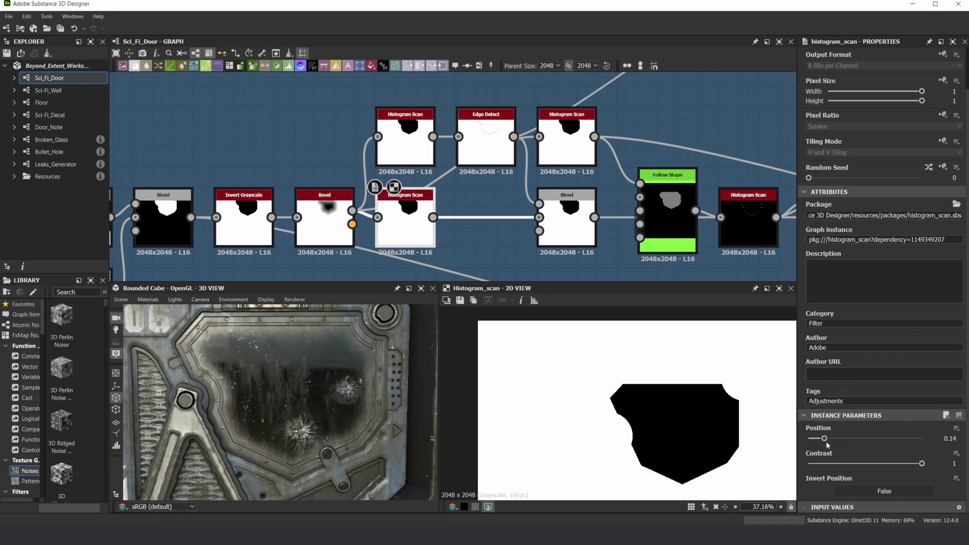
Step: Test the Histogram Scan's Position at 0.6, set it to 0.19, and inspect the window frame on the 3D door
left_click_drag(844, 439, 876, 438)
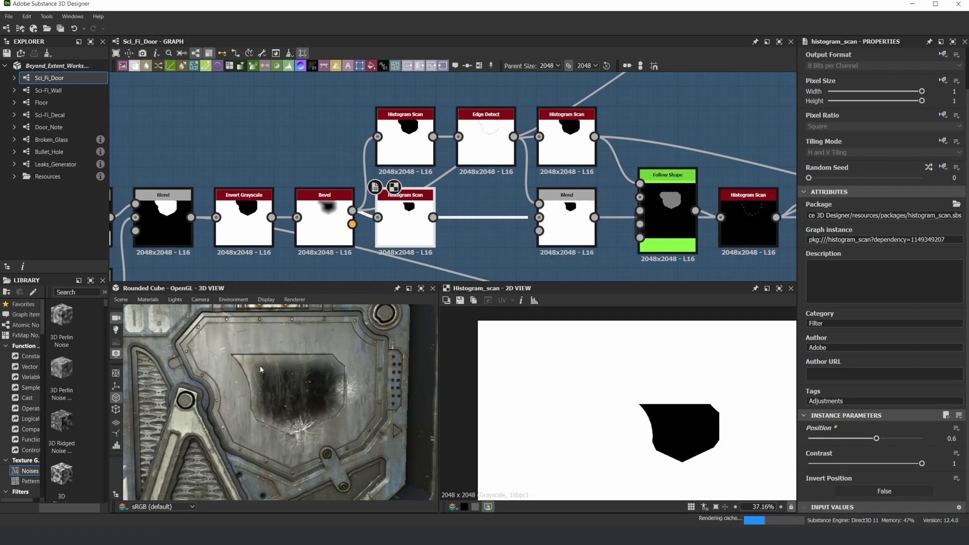
left_click_drag(876, 438, 830, 440)
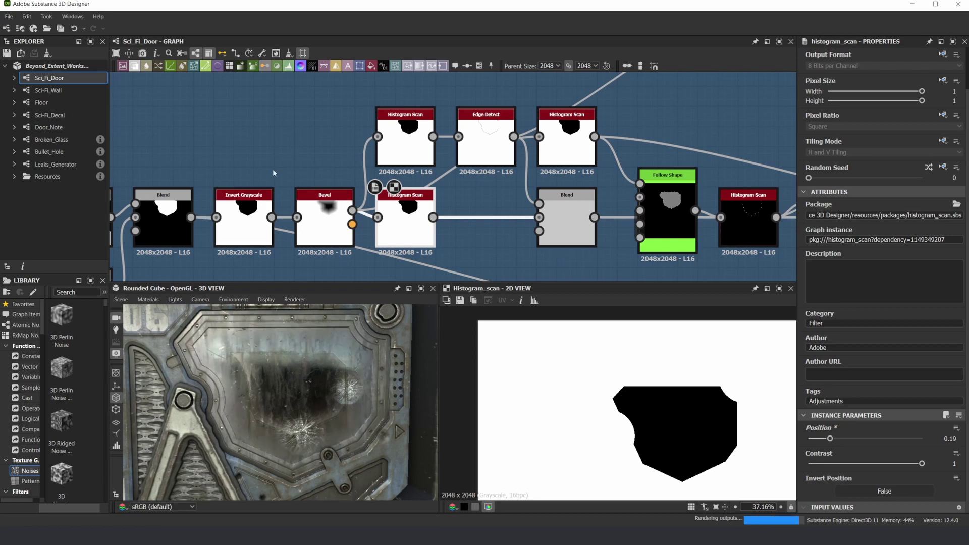
scroll(214, 329, "up", 2)
scroll(214, 329, "up", 3)
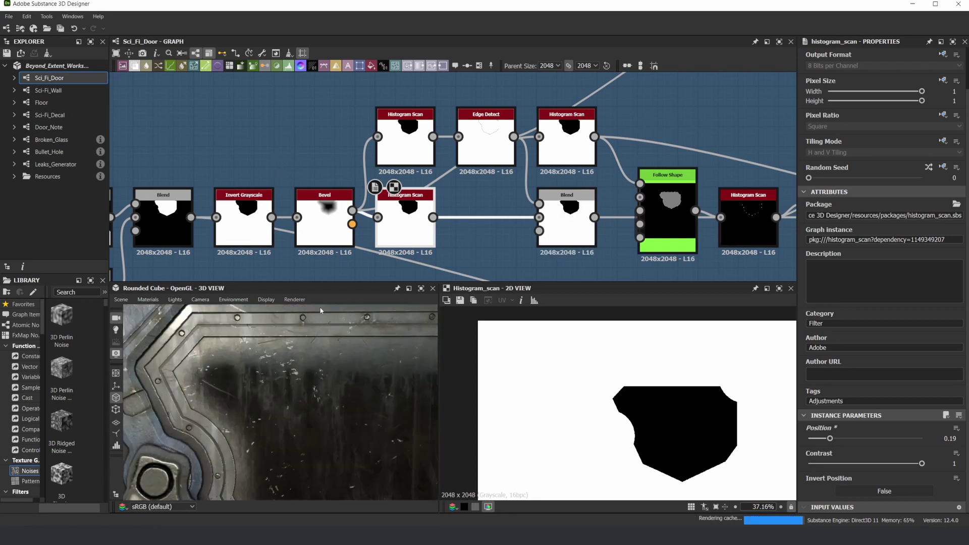
Step: Inspect the rivets around the window frame in 3D and preview the Follow Shape node that places them
scroll(691, 177, "down", 3)
middle_click_drag(691, 177, 569, 170)
scroll(554, 187, "up", 3)
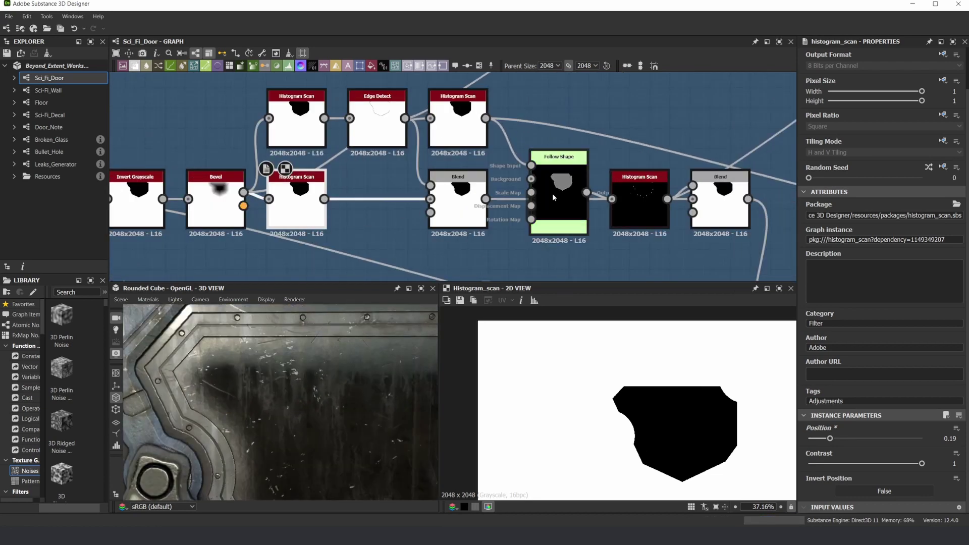
middle_click_drag(165, 321, 235, 348)
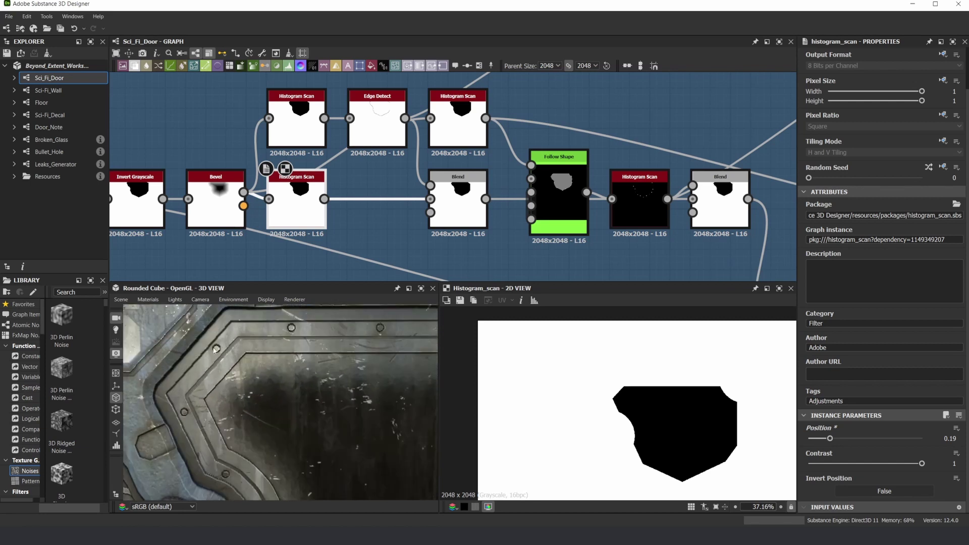
left_click(565, 190)
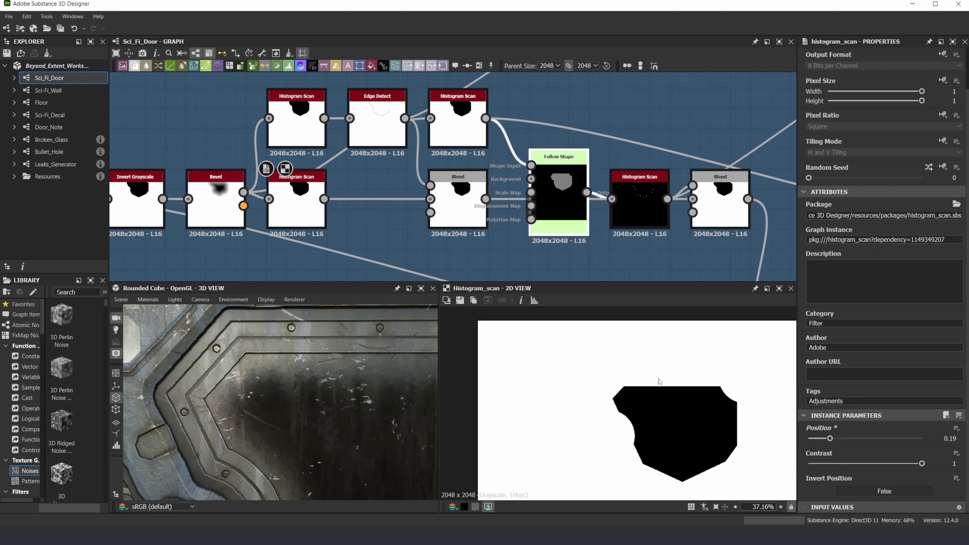
left_click(580, 168)
double_click(567, 173)
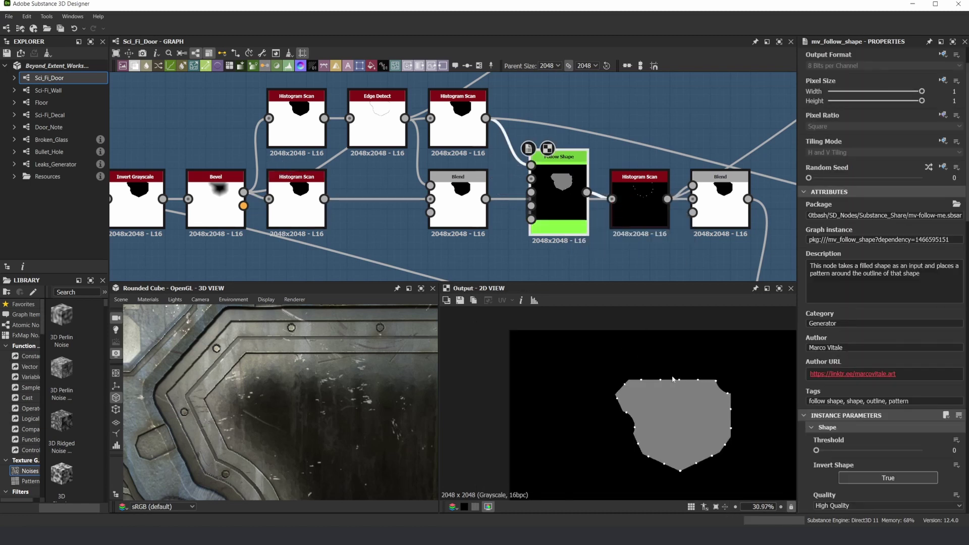
Step: Examine the discs that Follow Shape distributes along the window outline, both up close and as a whole
scroll(672, 380, "down", 3)
scroll(645, 348, "up", 4)
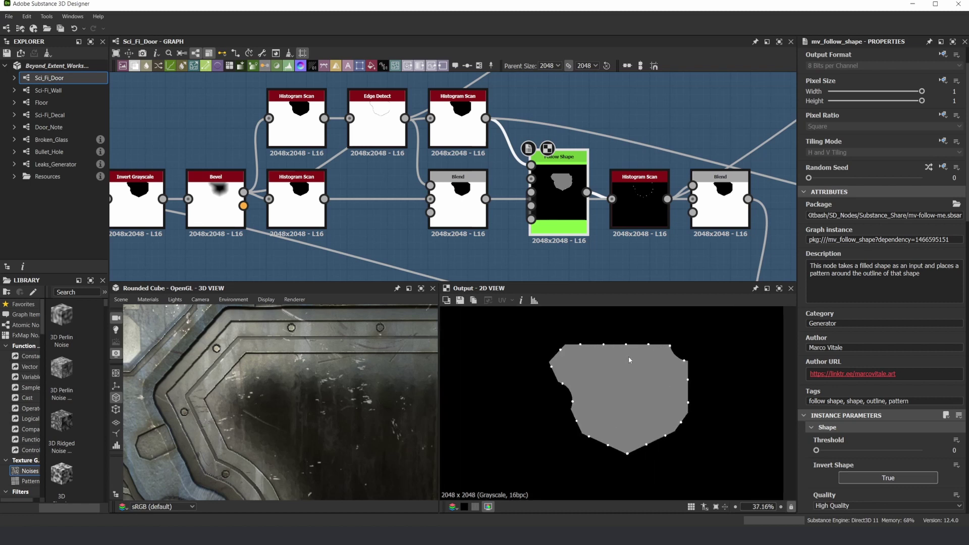
scroll(599, 342, "up", 10)
scroll(633, 366, "down", 10)
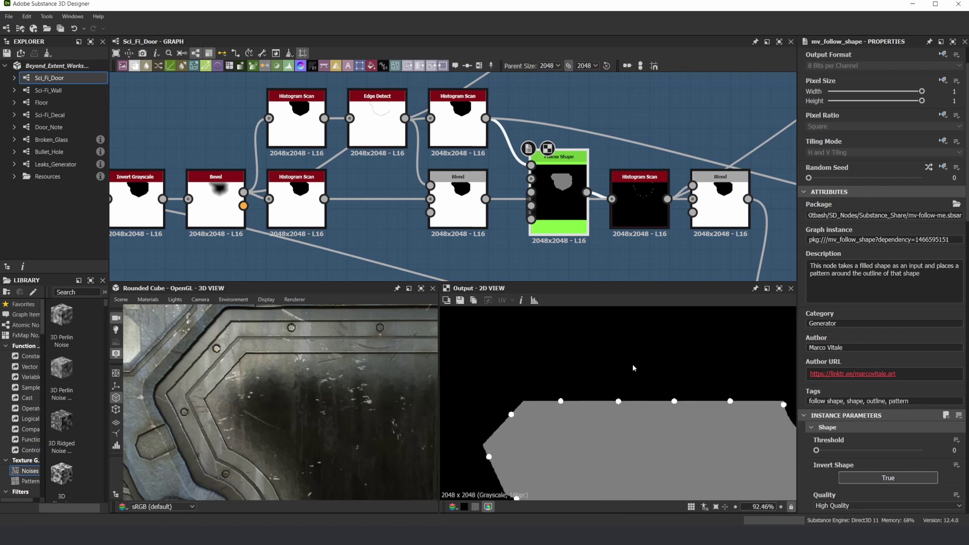
scroll(637, 369, "up", 2)
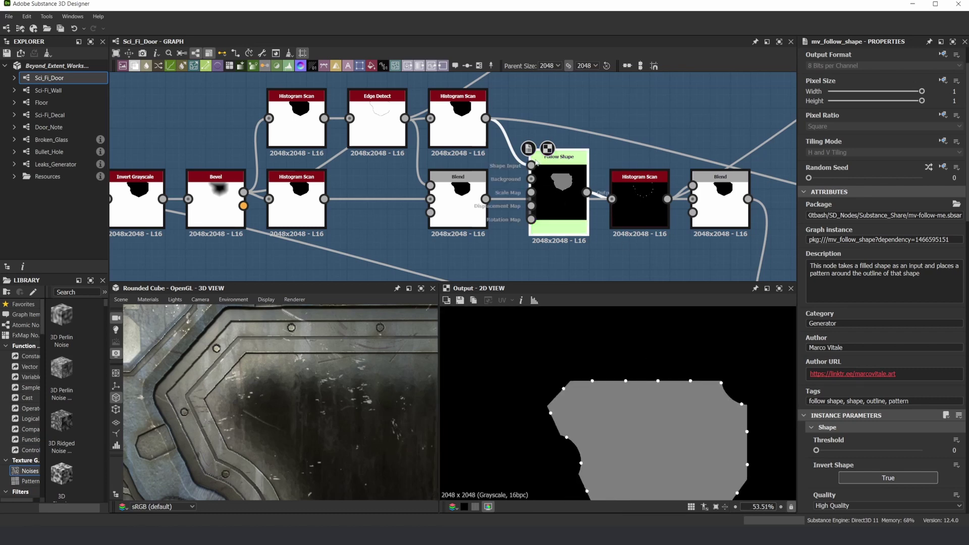
Step: Relate Follow Shape's inputs and its ring of discs to the Histogram Scan, Edge Detect and Blend nodes feeding it
scroll(529, 174, "up", 3)
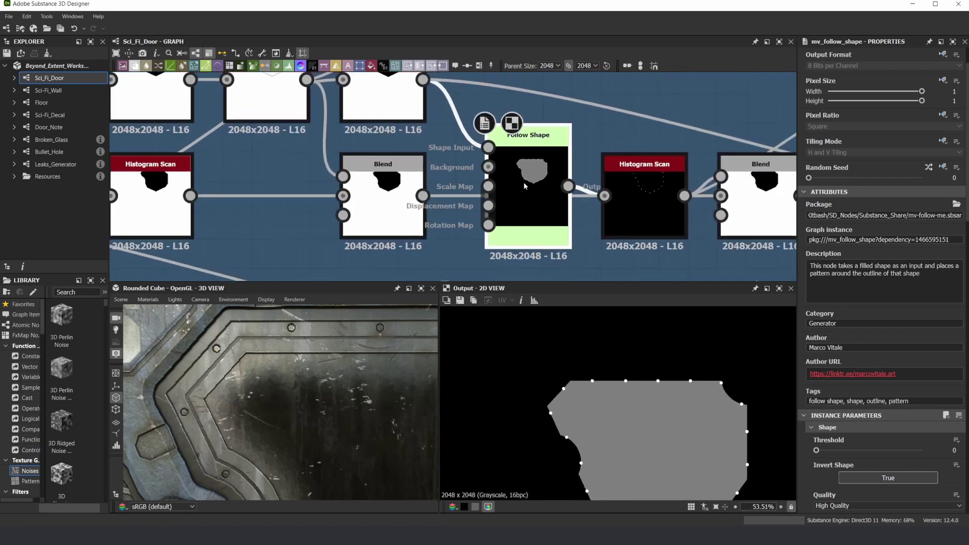
scroll(524, 183, "up", 1)
scroll(597, 382, "down", 2)
middle_click_drag(597, 381, 588, 344)
scroll(595, 364, "up", 2)
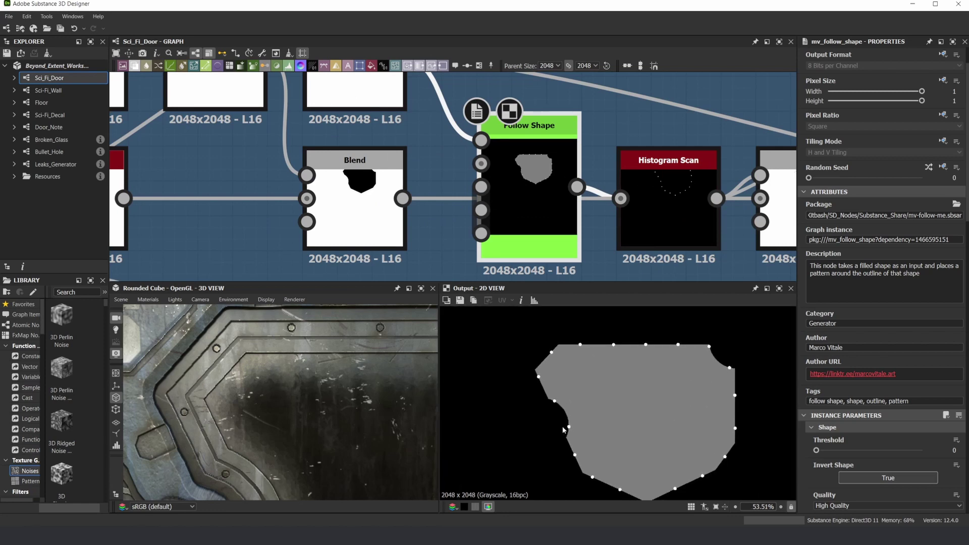
scroll(495, 202, "down", 3)
scroll(400, 111, "up", 2)
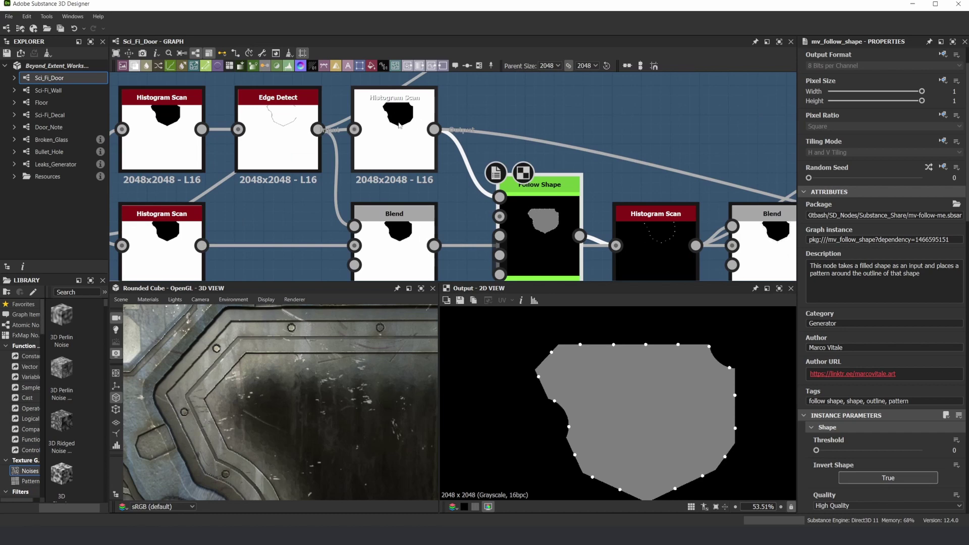
scroll(599, 350, "down", 2)
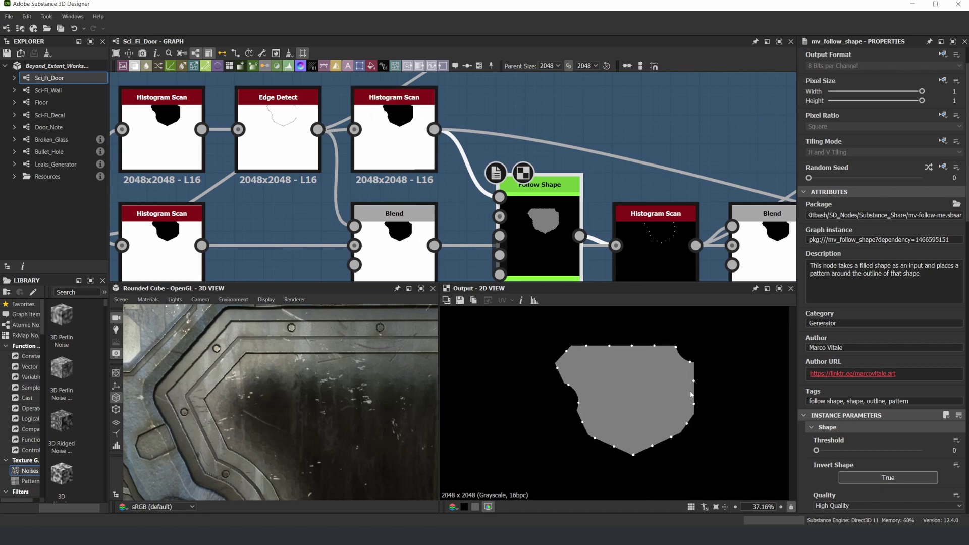
scroll(553, 210, "down", 2)
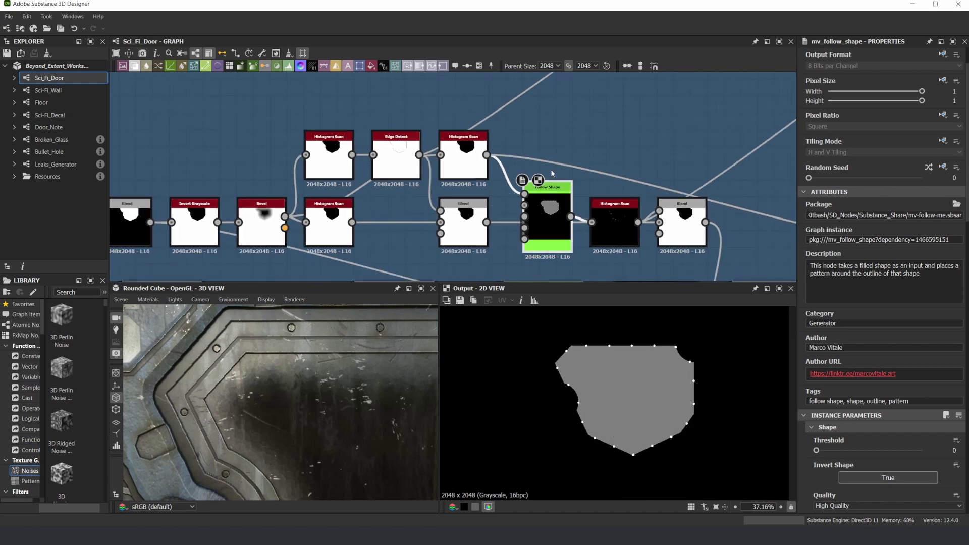
scroll(552, 215, "up", 1)
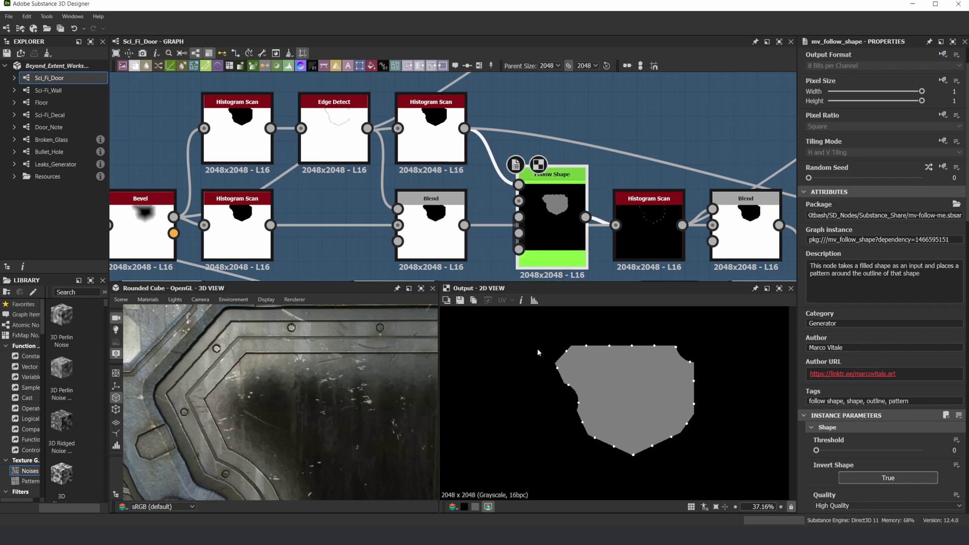
Step: Try the Square pattern in Follow Shape and inspect the rivets on the 3D door frame
scroll(911, 353, "down", 5)
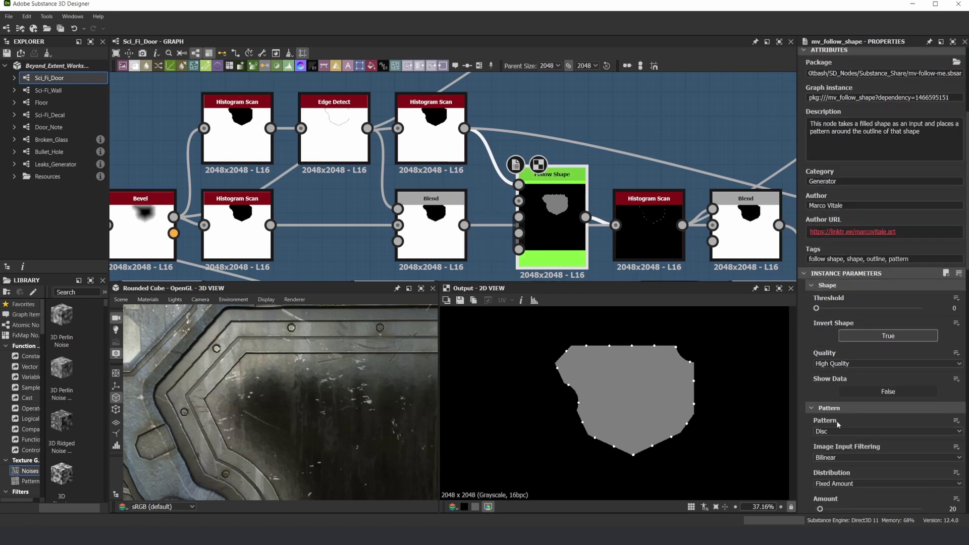
scroll(858, 457, "down", 2)
scroll(577, 323, "up", 5)
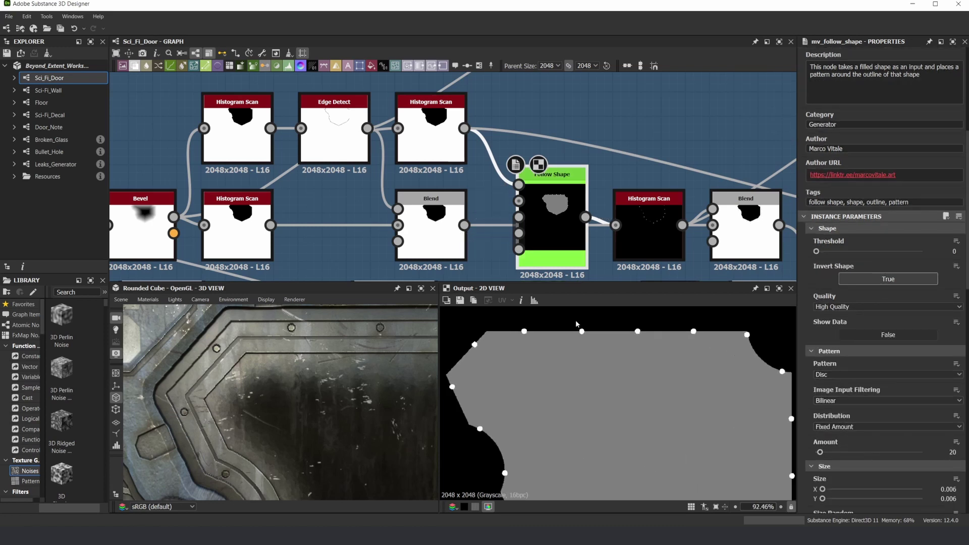
left_click(875, 376)
left_click(844, 392)
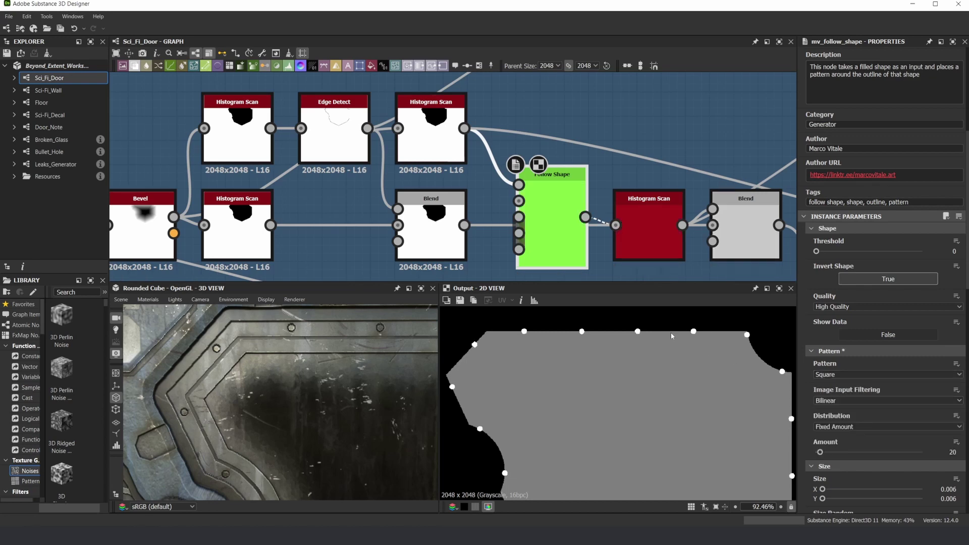
scroll(296, 321, "up", 3)
middle_click_drag(191, 326, 282, 384)
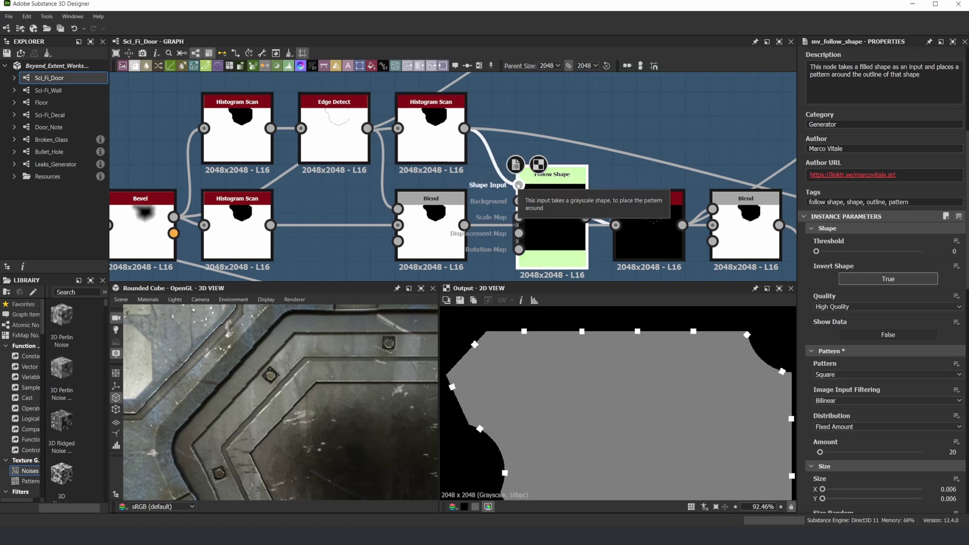
Step: Check Follow Shape's Shape Input and restore its Pattern to Disc
left_click_drag(495, 174, 518, 185)
left_click(846, 374)
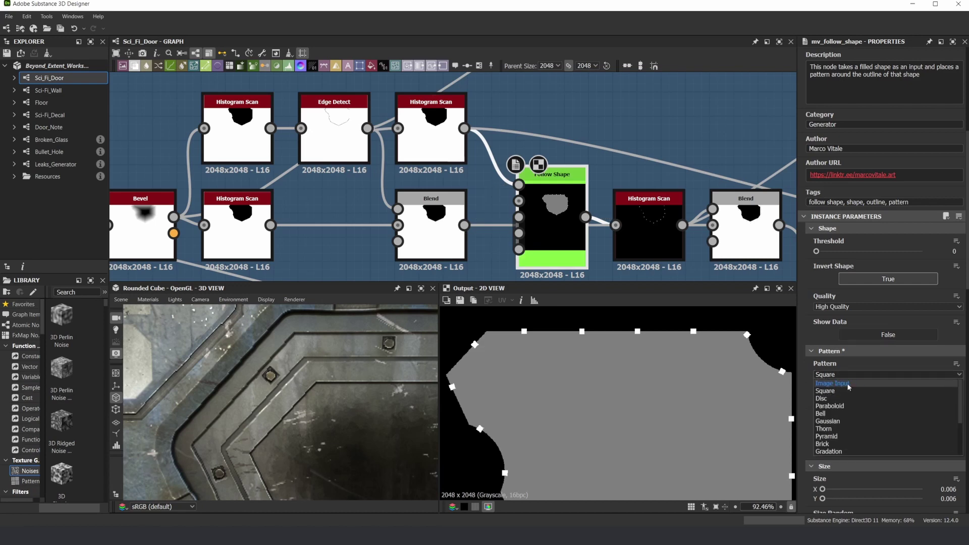
left_click(830, 399)
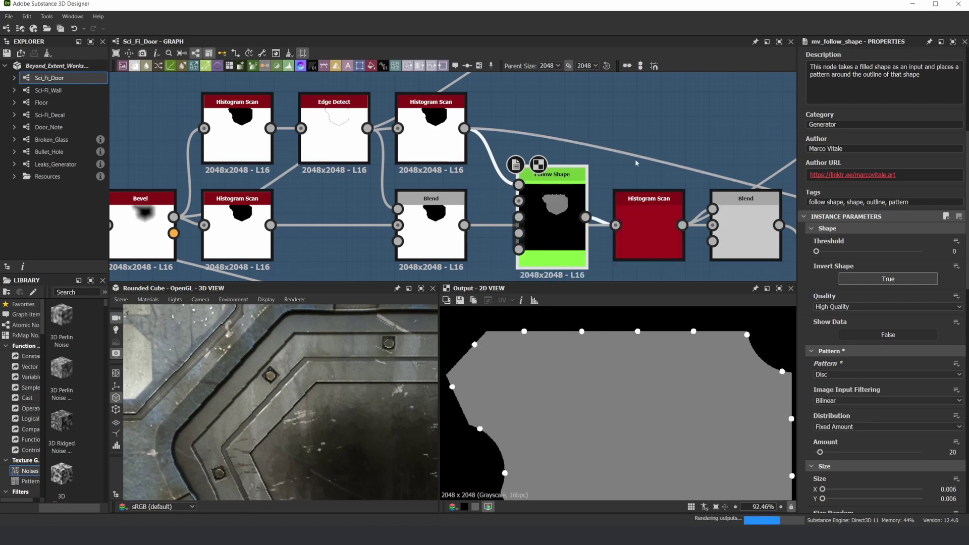
Step: Preview the Add (Linear Dodge) Blend that merges the stepped window edge and rivets into the frame, and examine its detail
scroll(642, 177, "down", 3)
middle_click_drag(625, 195, 558, 188)
scroll(530, 207, "up", 2)
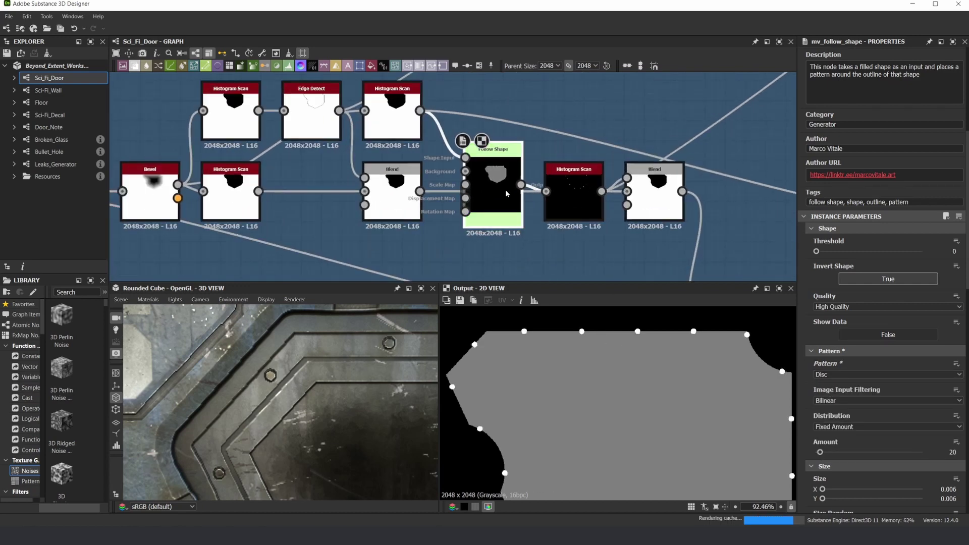
scroll(530, 185, "down", 3)
middle_click_drag(667, 271, 565, 230)
scroll(565, 231, "up", 3)
double_click(565, 234)
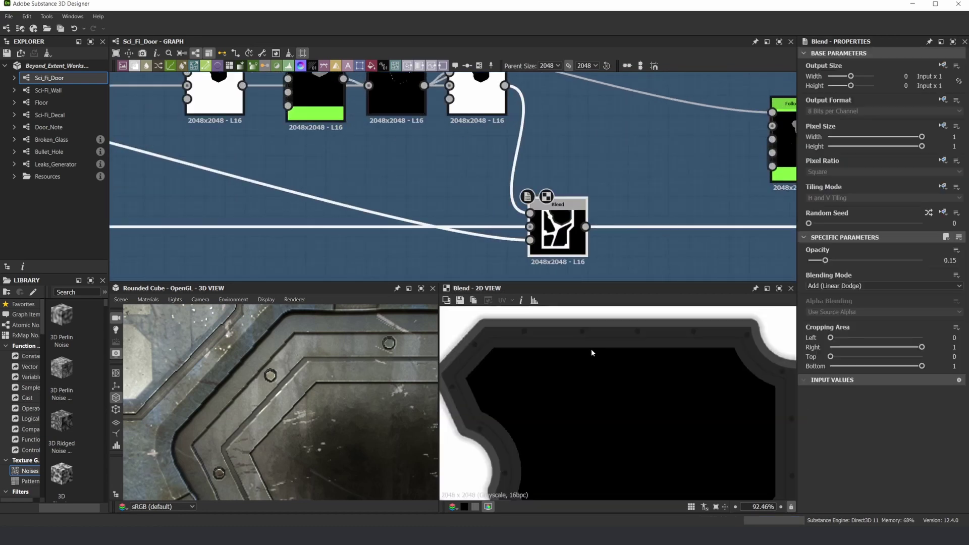
scroll(513, 339, "up", 2)
scroll(576, 190, "down", 3)
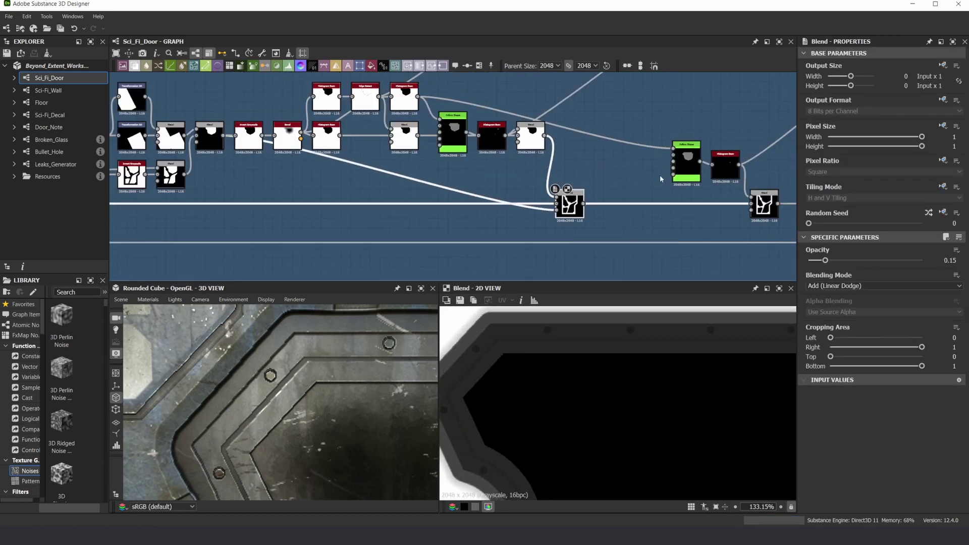
Step: Preview the Blend that adds the second Follow Shape's rivets to the frame, and compare them with the rivets on the 3D door
middle_click_drag(659, 175, 512, 179)
scroll(566, 147, "up", 2)
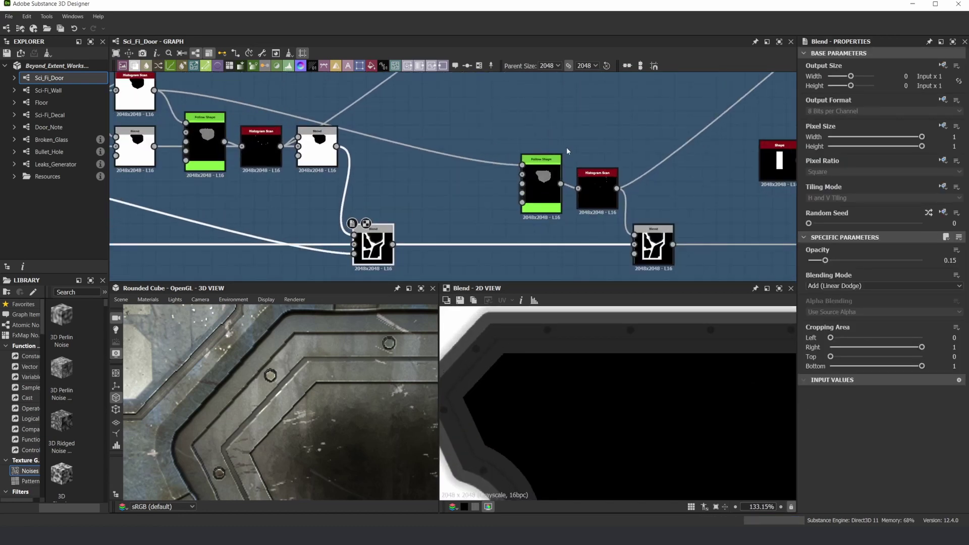
left_click(503, 122)
left_click(653, 244)
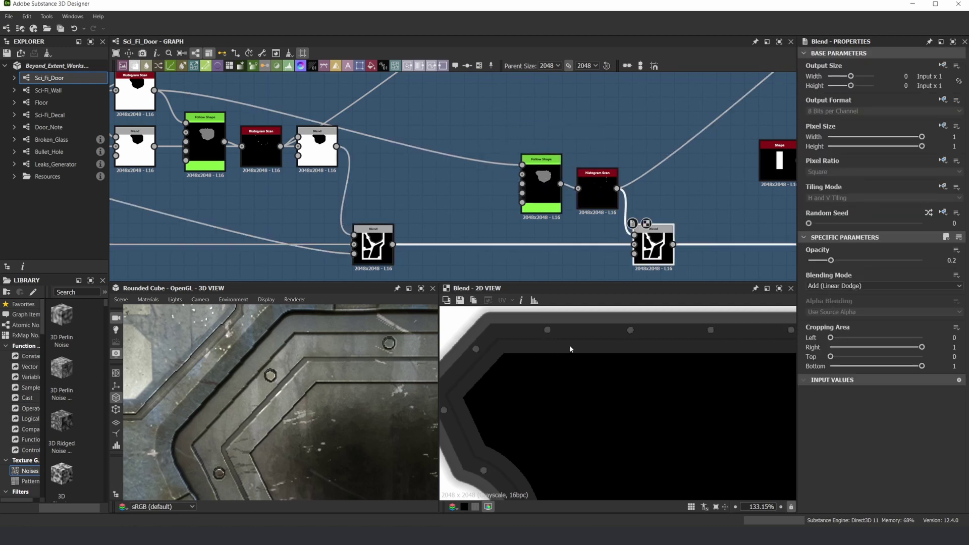
scroll(549, 319, "up", 3)
scroll(323, 371, "up", 2)
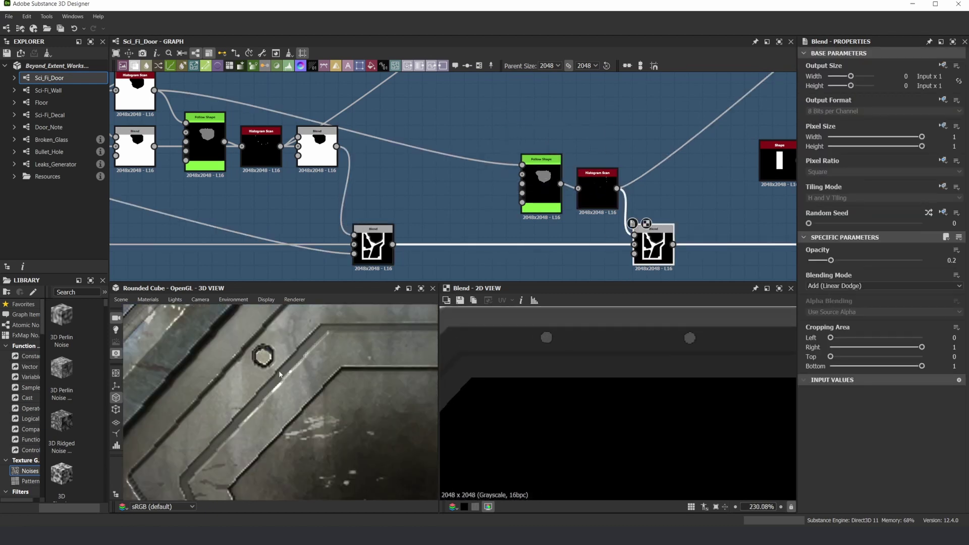
left_click_drag(256, 355, 240, 386)
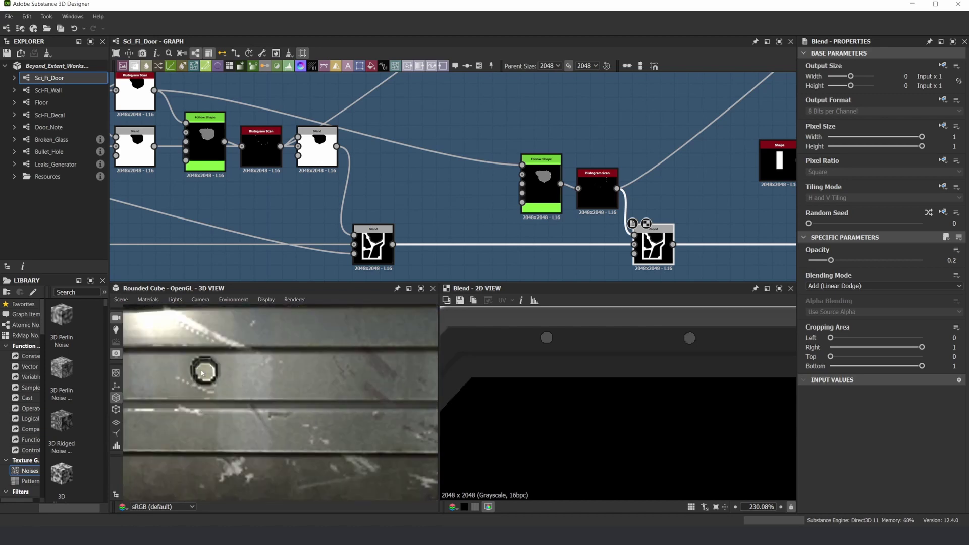
scroll(265, 380, "down", 5)
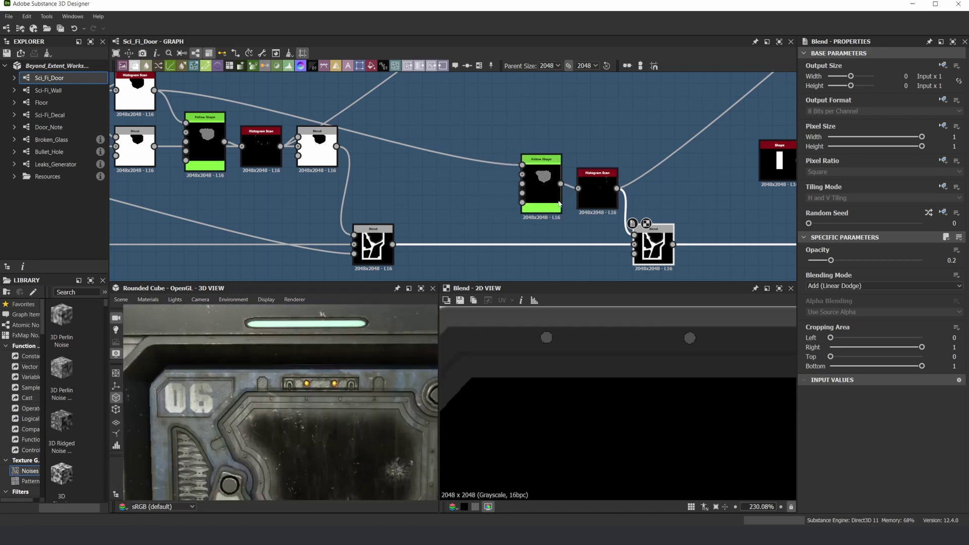
scroll(595, 347, "down", 5)
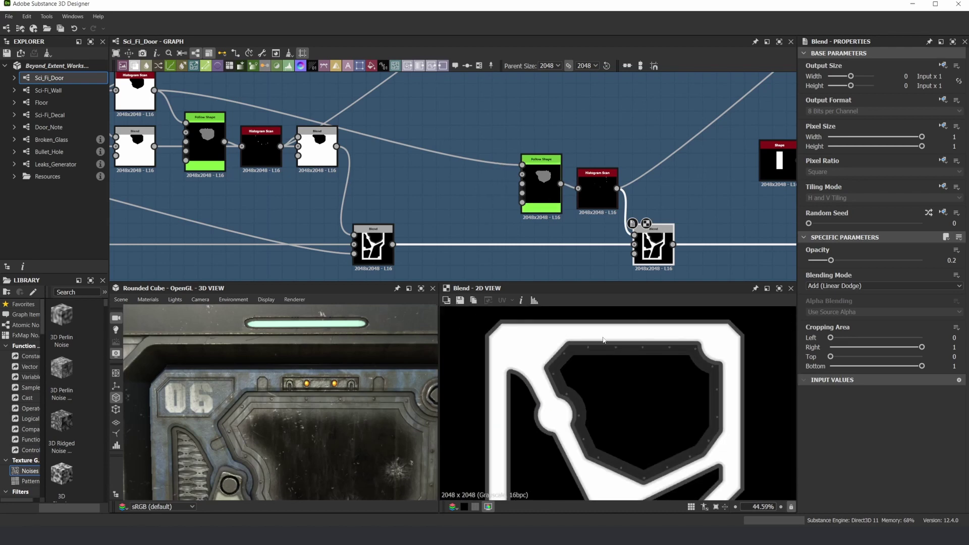
scroll(603, 193, "down", 4)
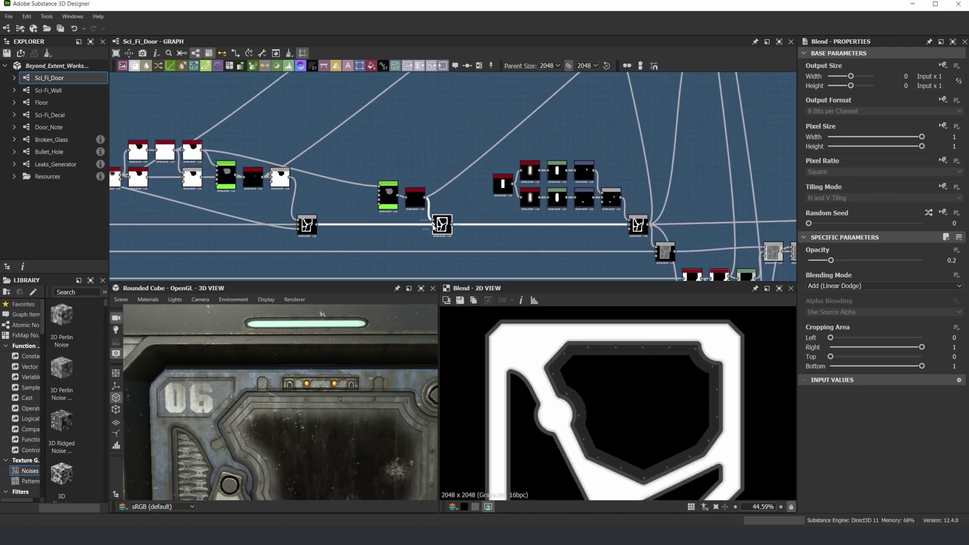
scroll(440, 222, "up", 3)
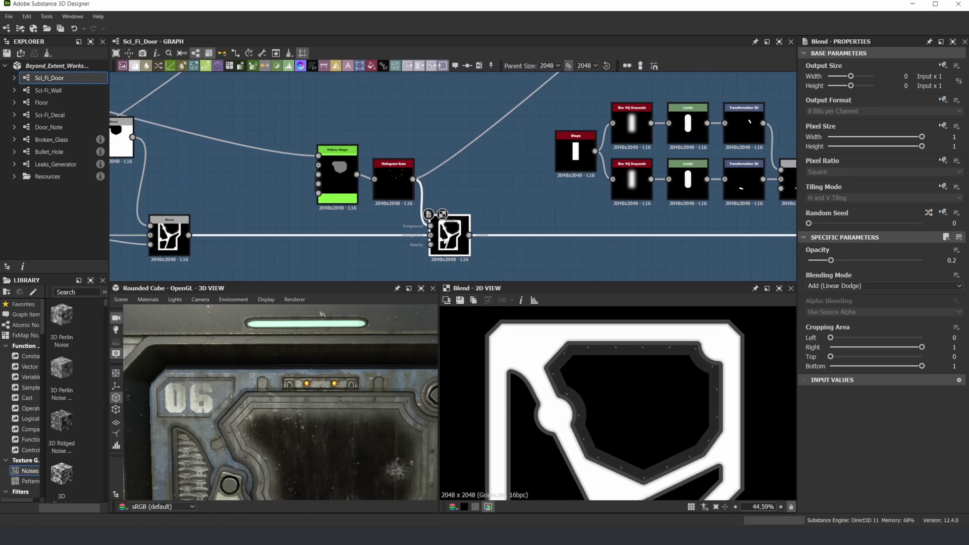
double_click(441, 222)
Step: Preview the Blend that adds the two rounded bars to the frame, and inspect the matching bracket on the 3D door
scroll(624, 195, "down", 3)
middle_click_drag(744, 205, 558, 199)
scroll(559, 199, "up", 3)
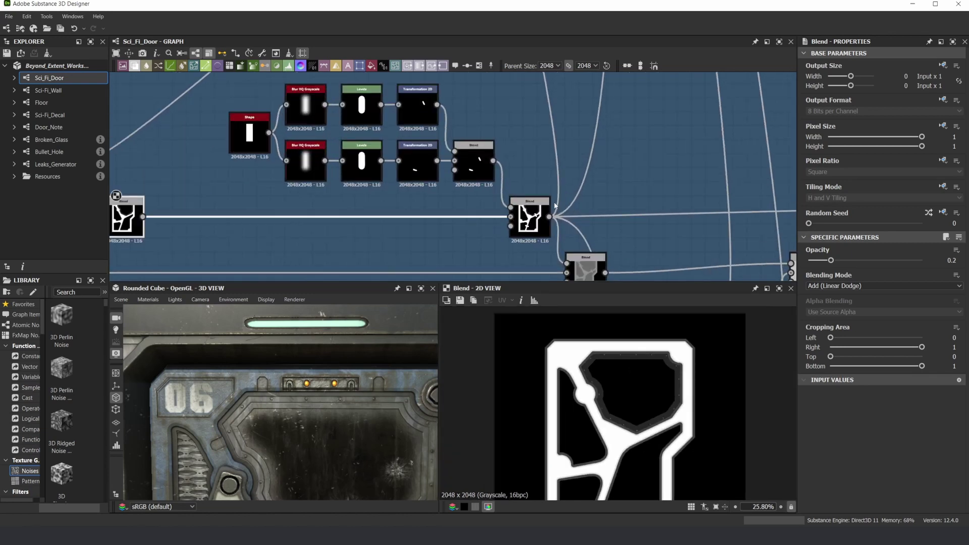
left_click(530, 216)
scroll(613, 323, "down", 2)
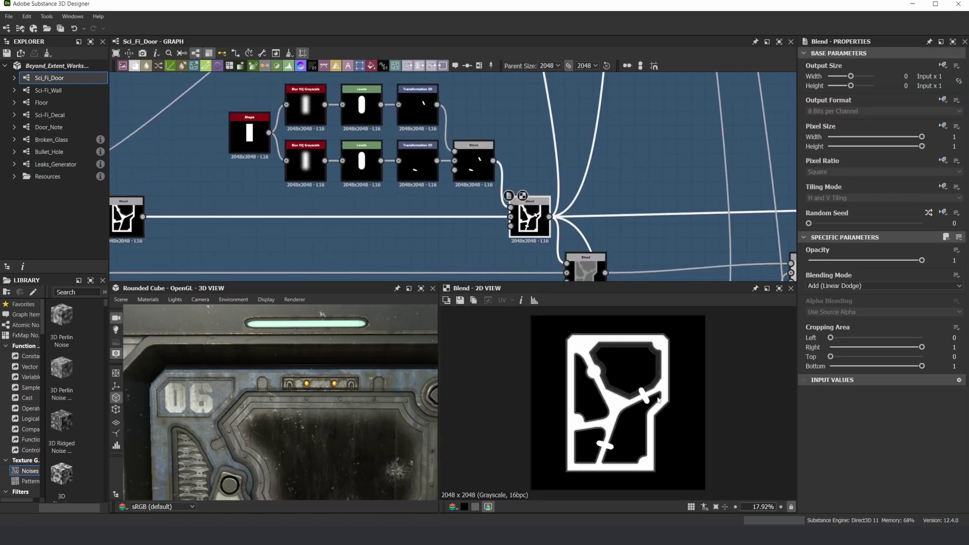
scroll(614, 411, "up", 1)
middle_click_drag(350, 468, 275, 397)
scroll(276, 398, "up", 2)
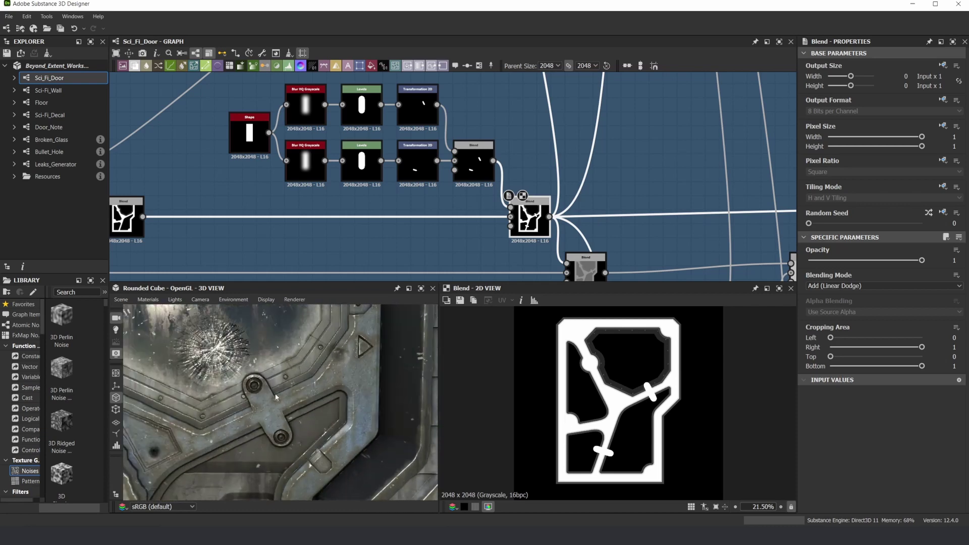
scroll(258, 387, "up", 2)
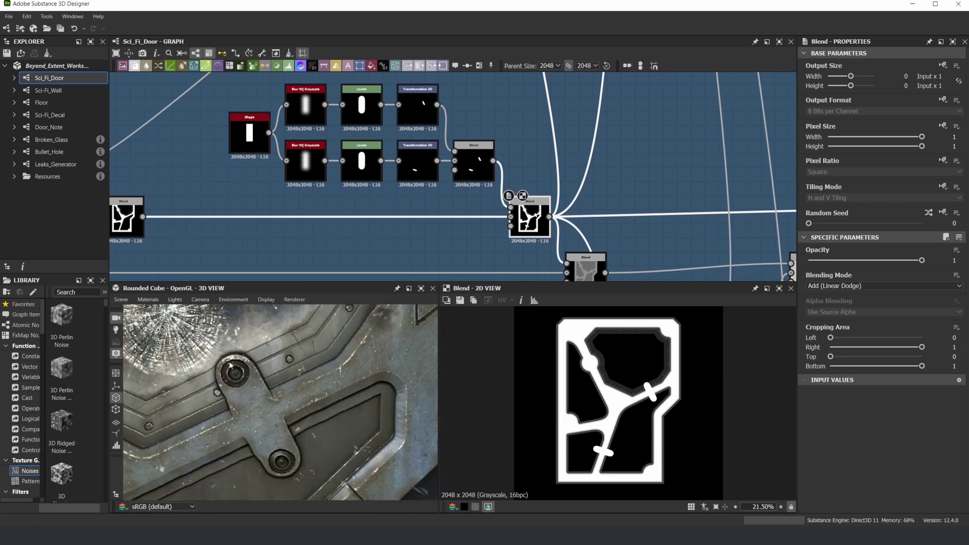
scroll(289, 426, "down", 2)
middle_click_drag(255, 429, 265, 402)
Step: Trace the rounded bars back through the Shape and Blur HQ Grayscale nodes, and preview the upper Levels output
scroll(597, 222, "down", 3)
middle_click_drag(615, 230, 407, 179)
scroll(479, 204, "up", 1)
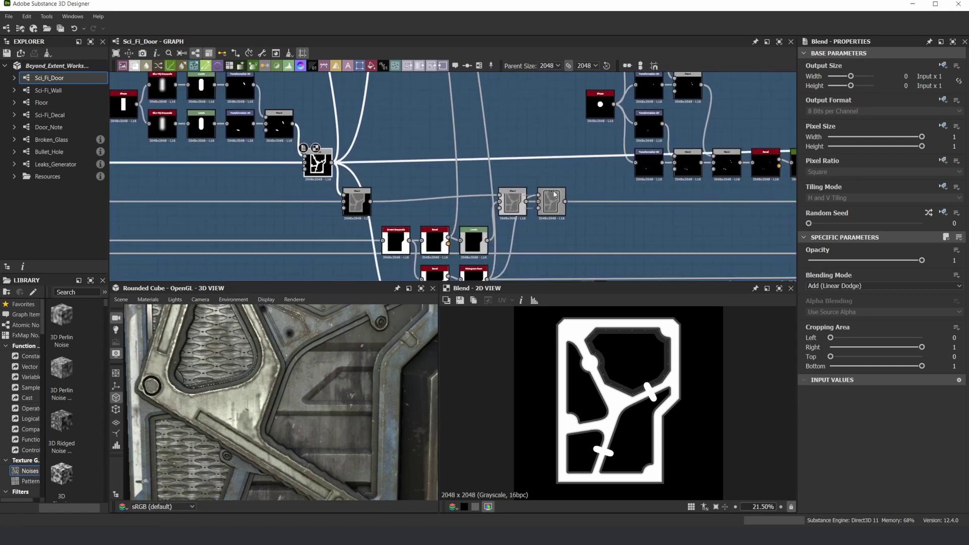
scroll(417, 207, "up", 4)
scroll(324, 164, "down", 2)
middle_click_drag(324, 164, 454, 171)
scroll(437, 184, "up", 2)
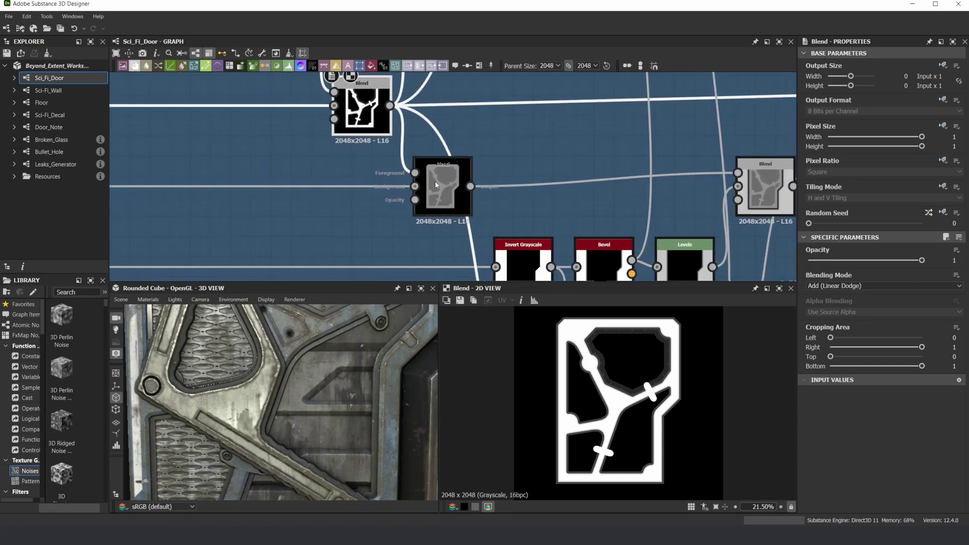
scroll(432, 215, "down", 4)
scroll(227, 81, "up", 3)
middle_click_drag(214, 78, 244, 113)
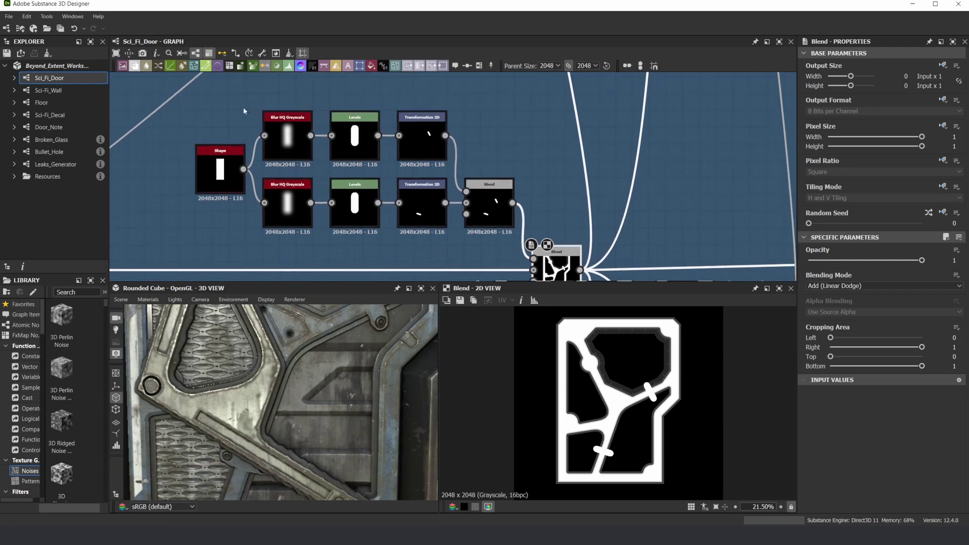
scroll(244, 114, "up", 1)
scroll(215, 174, "up", 1)
double_click(289, 122)
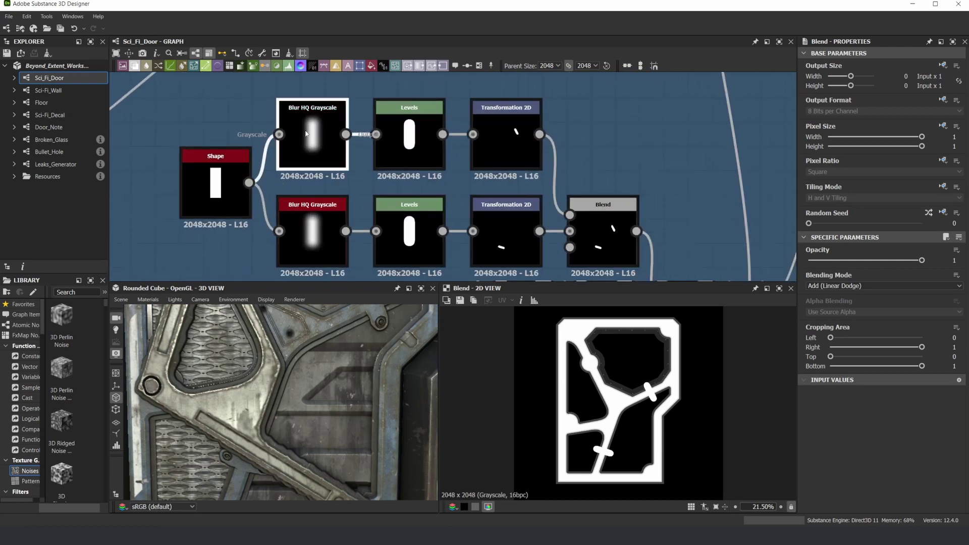
left_click(399, 107)
double_click(400, 108)
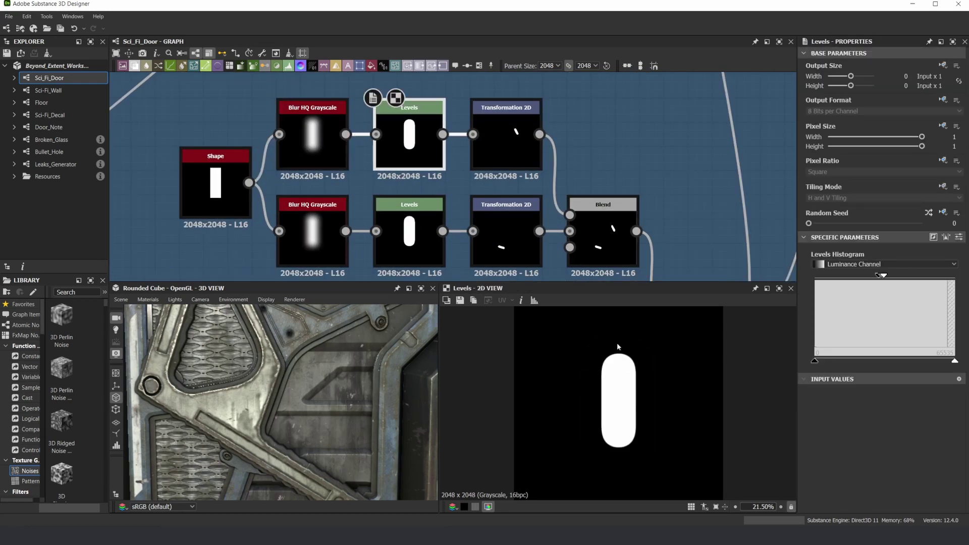
Step: Preview the Add (Linear Dodge) Blend that lays the finished frame over the door's base height
scroll(506, 185, "down", 3)
scroll(609, 214, "down", 3)
scroll(646, 229, "up", 3)
middle_click_drag(646, 229, 579, 156)
left_click(570, 233)
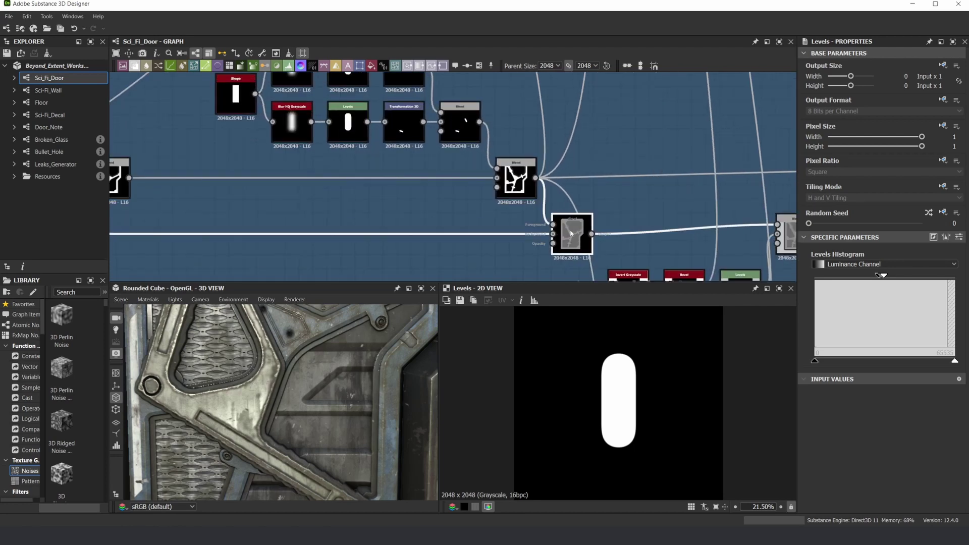
double_click(572, 233)
scroll(568, 230, "down", 2)
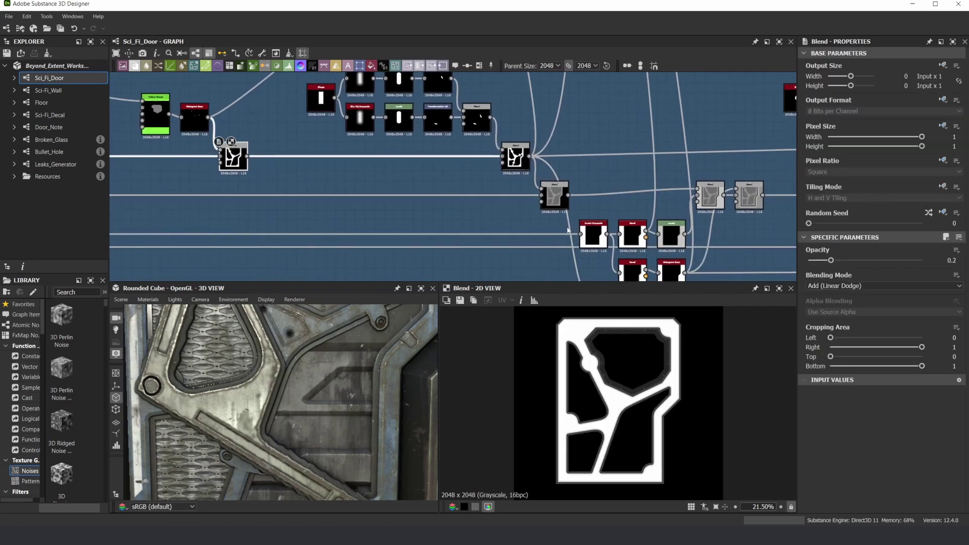
double_click(554, 197)
scroll(604, 354, "up", 3)
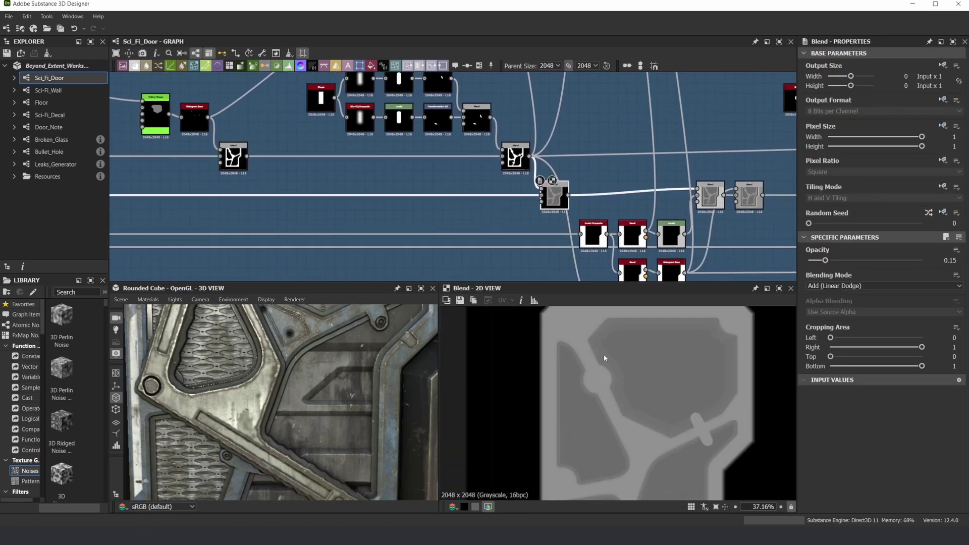
scroll(604, 354, "down", 1)
scroll(550, 206, "down", 2)
Step: Preview the Blend that sets the door into its bevelled surround, and compare it with the recess around the 3D door
scroll(544, 210, "up", 4)
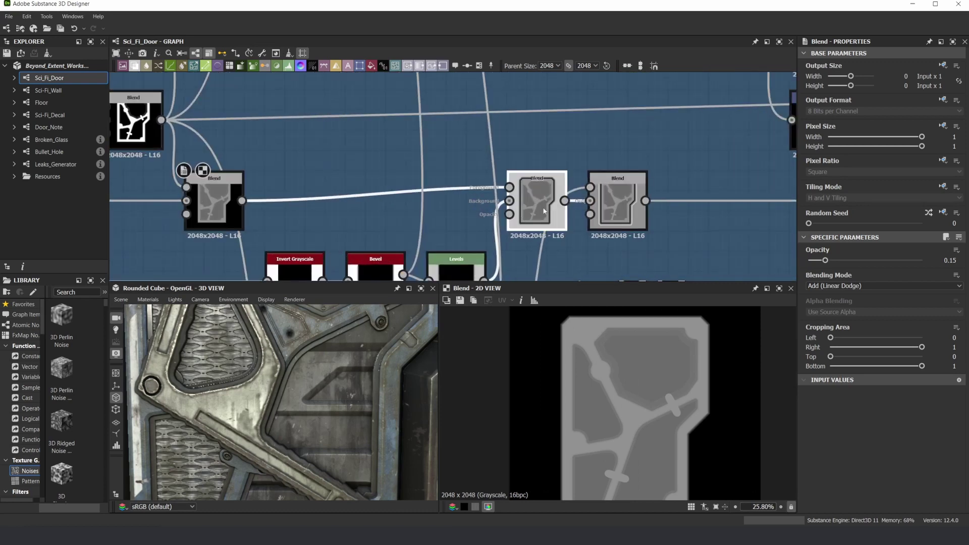
double_click(543, 211)
scroll(617, 377, "down", 2)
scroll(370, 200, "down", 3)
middle_click_drag(381, 231, 418, 173)
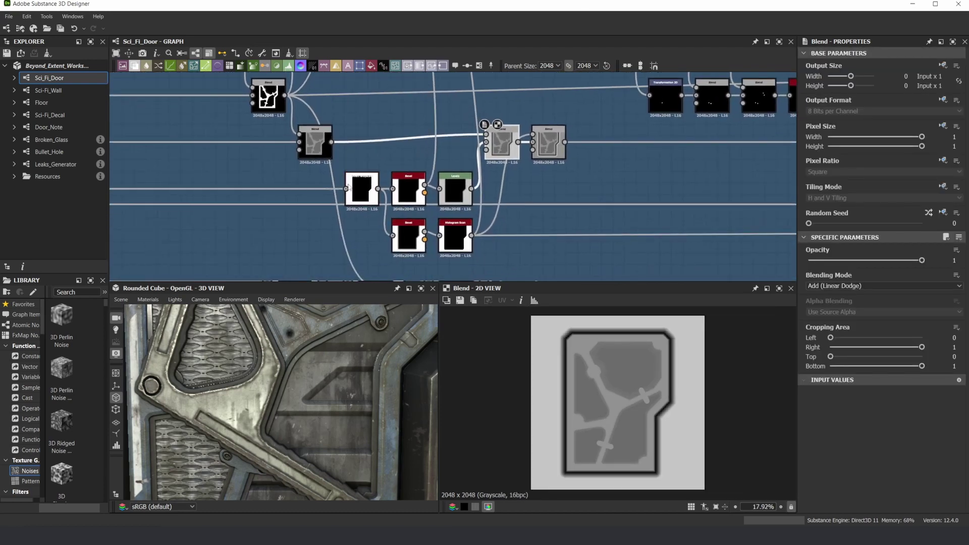
scroll(302, 384, "down", 3)
middle_click_drag(273, 368, 318, 423)
middle_click_drag(198, 327, 232, 348)
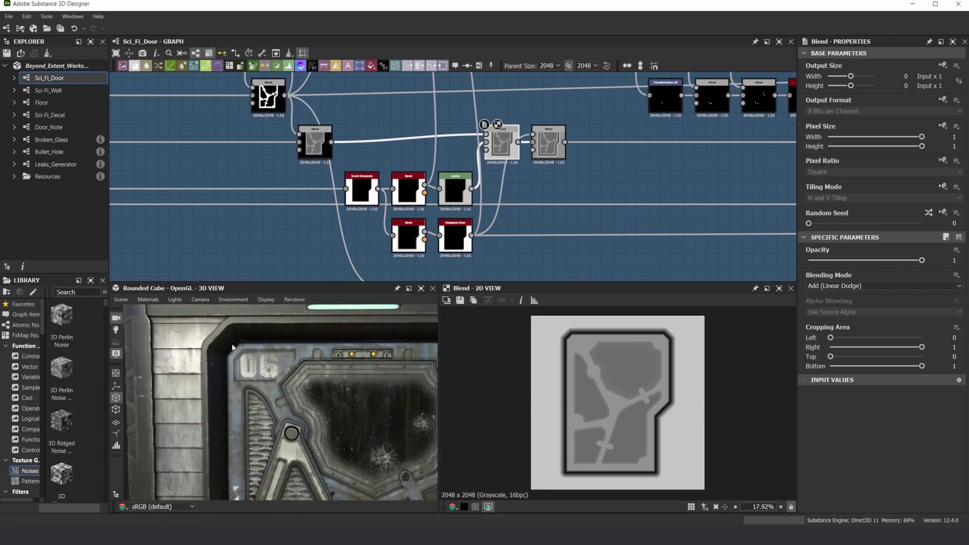
scroll(358, 191, "up", 2)
Step: Preview the Invert Grayscale, upper Bevel and Levels nodes in turn to examine how the door's surround is shaped
double_click(356, 192)
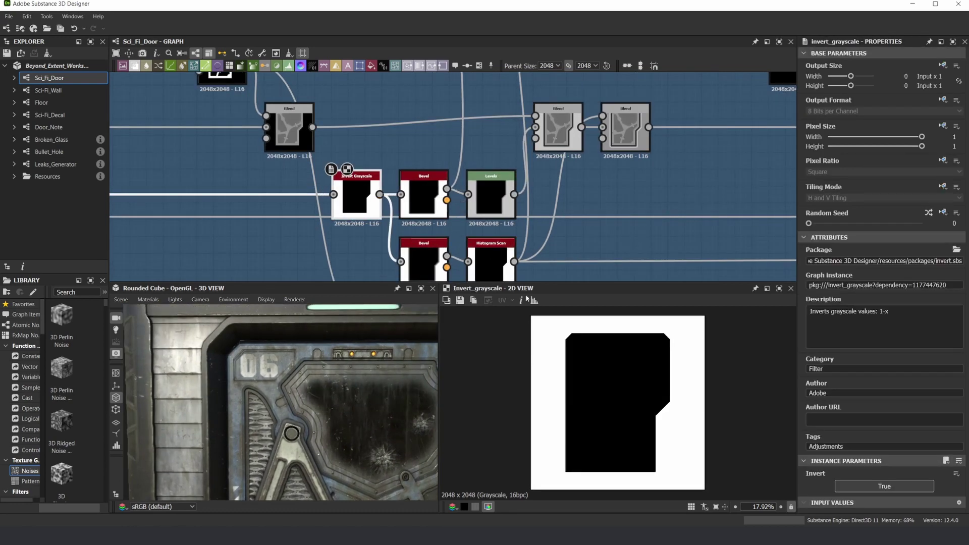
scroll(564, 367, "down", 1)
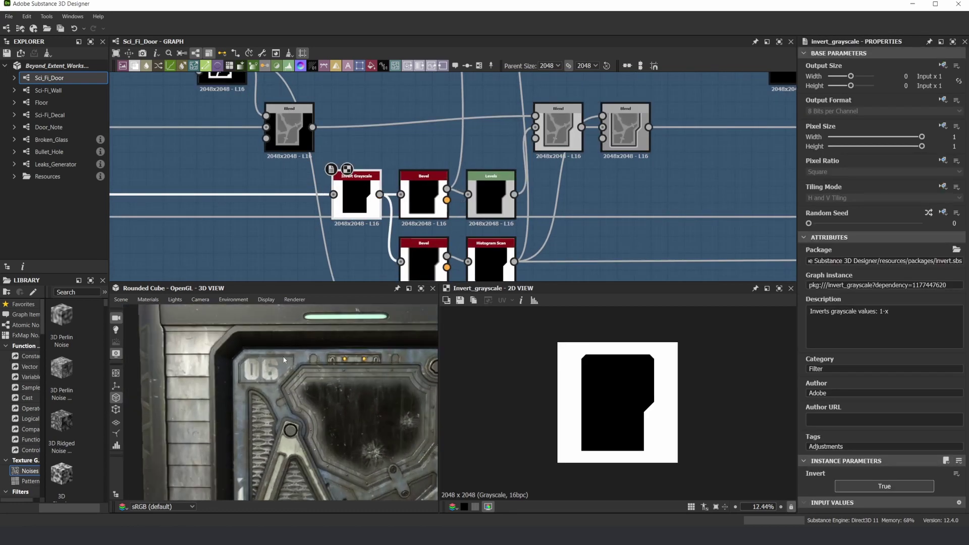
double_click(427, 191)
scroll(423, 191, "up", 2)
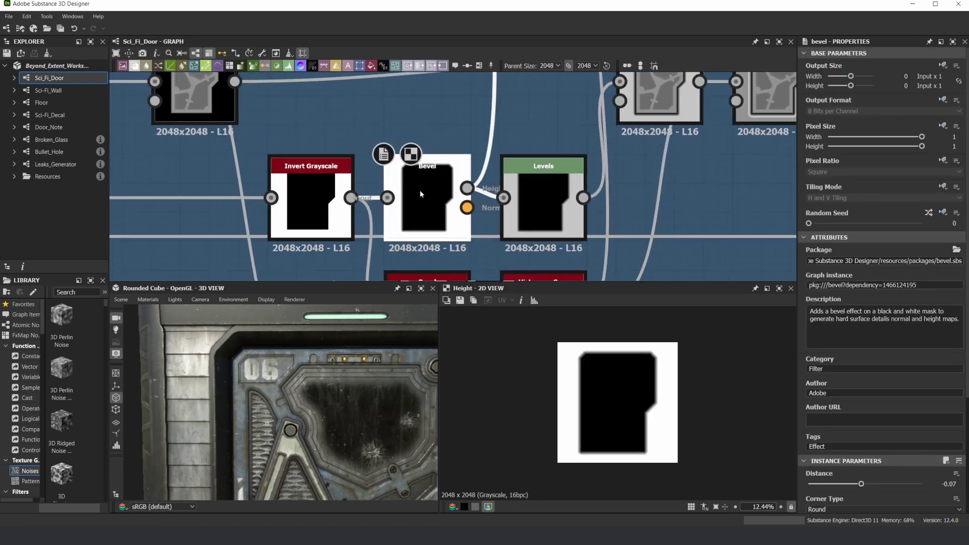
scroll(621, 374, "up", 1)
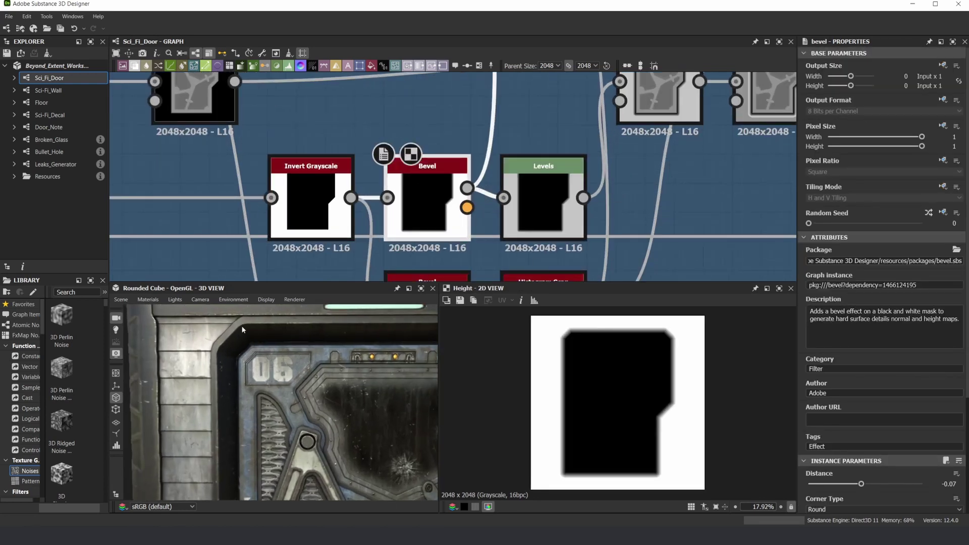
double_click(543, 186)
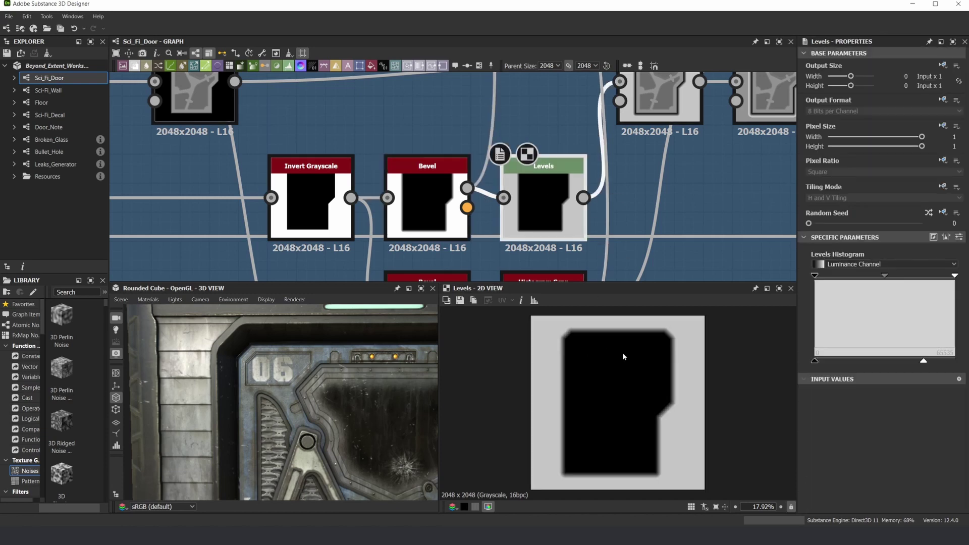
Step: Preview the Blend fed by the surround's Levels node, and check the Subtract Blend that follows it
scroll(571, 160, "down", 2)
middle_click_drag(605, 147, 567, 162)
scroll(567, 162, "up", 2)
scroll(528, 192, "down", 2)
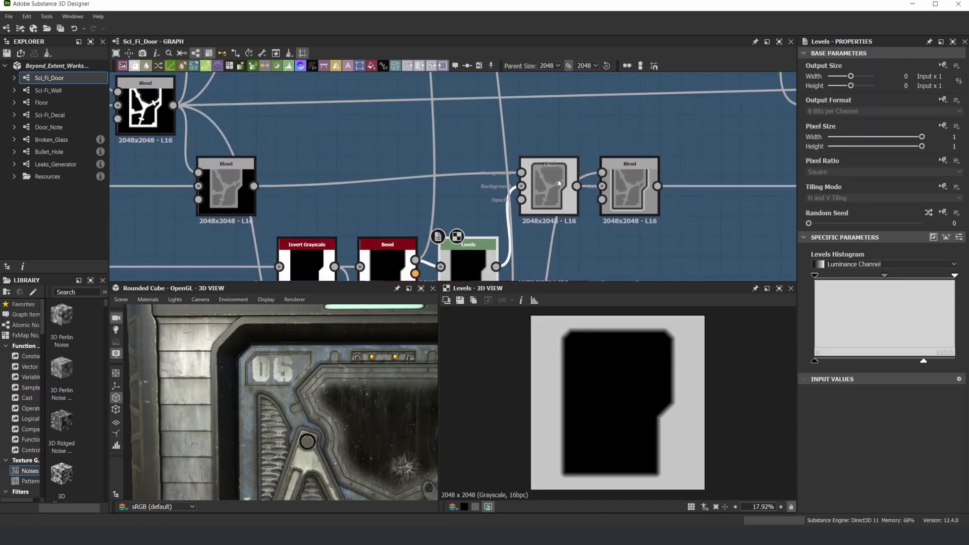
double_click(536, 190)
left_click(630, 187)
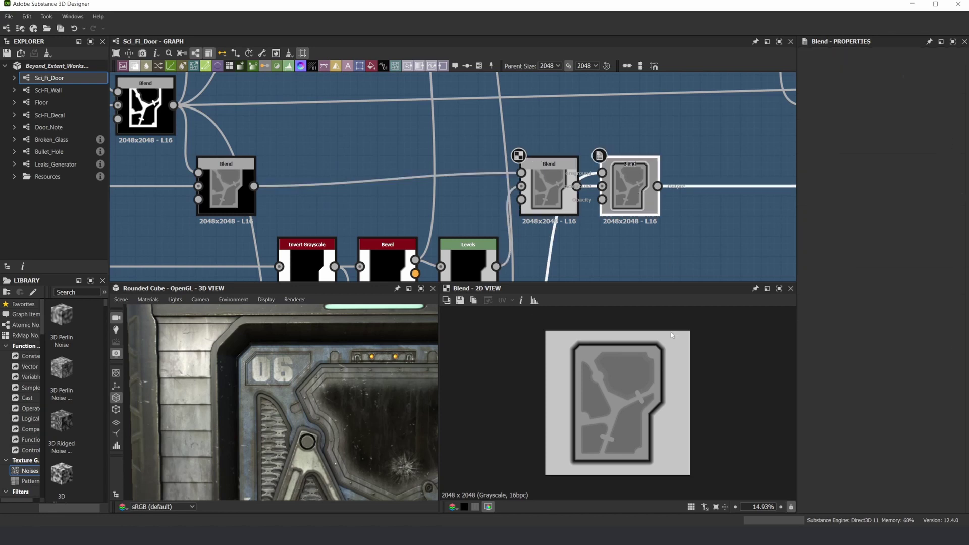
scroll(643, 222, "down", 2)
scroll(573, 221, "up", 3)
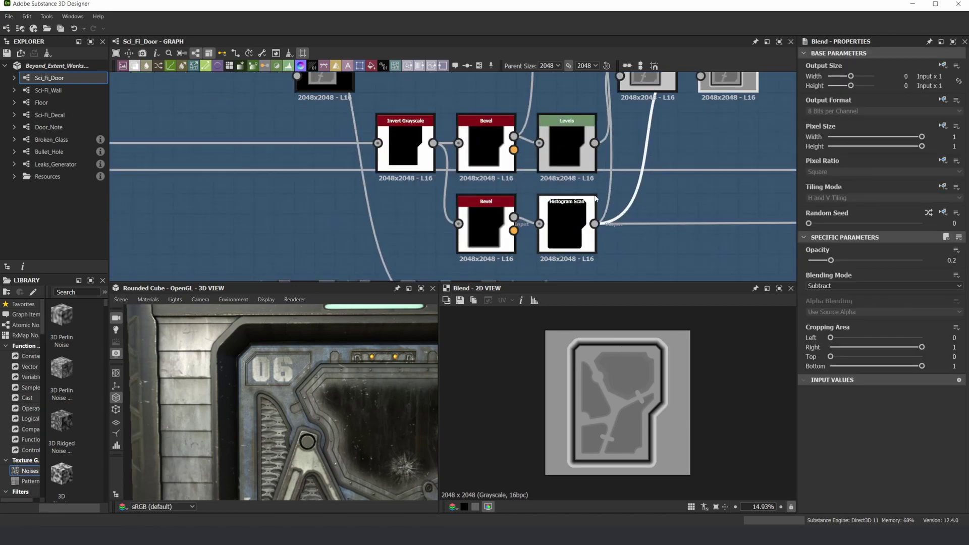
Step: Preview the Histogram Scan behind the lower Bevel to examine the enlarged door mask it supplies to the Subtract Blend
scroll(595, 199, "down", 2)
scroll(538, 228, "down", 1)
scroll(534, 241, "up", 3)
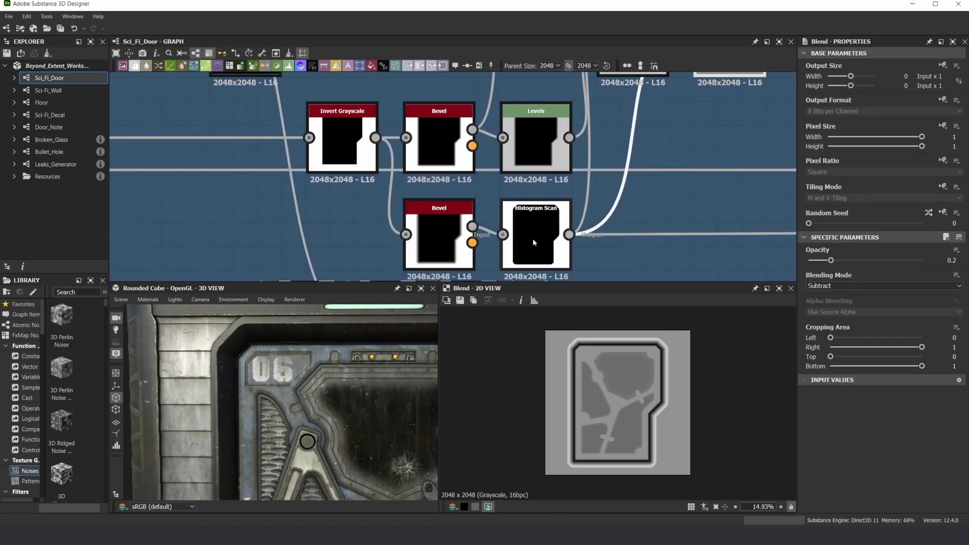
double_click(532, 238)
scroll(578, 344, "up", 2)
scroll(569, 323, "down", 1)
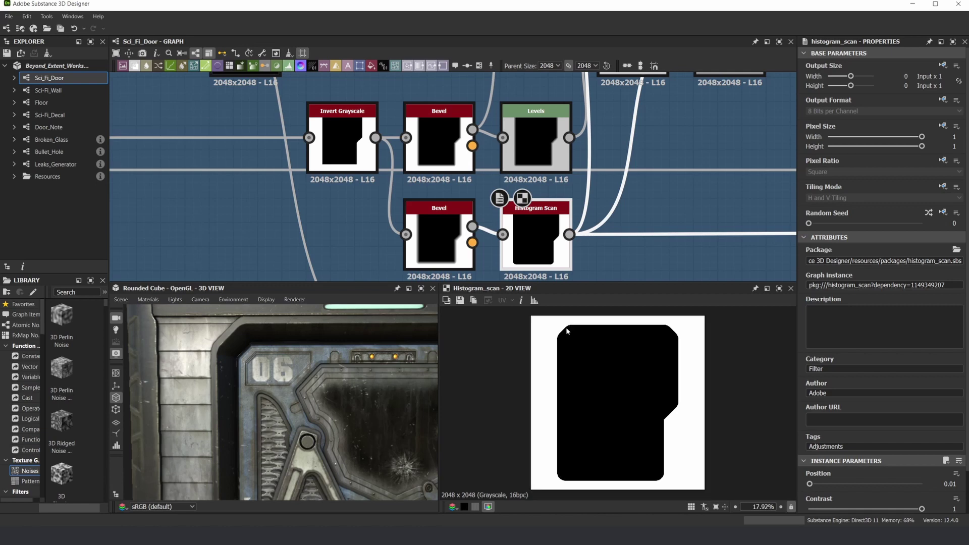
Step: Preview the Subtract Blend and examine the bevelled rim at the door's upper corner up close
scroll(593, 173, "down", 2)
middle_click_drag(593, 174, 579, 195)
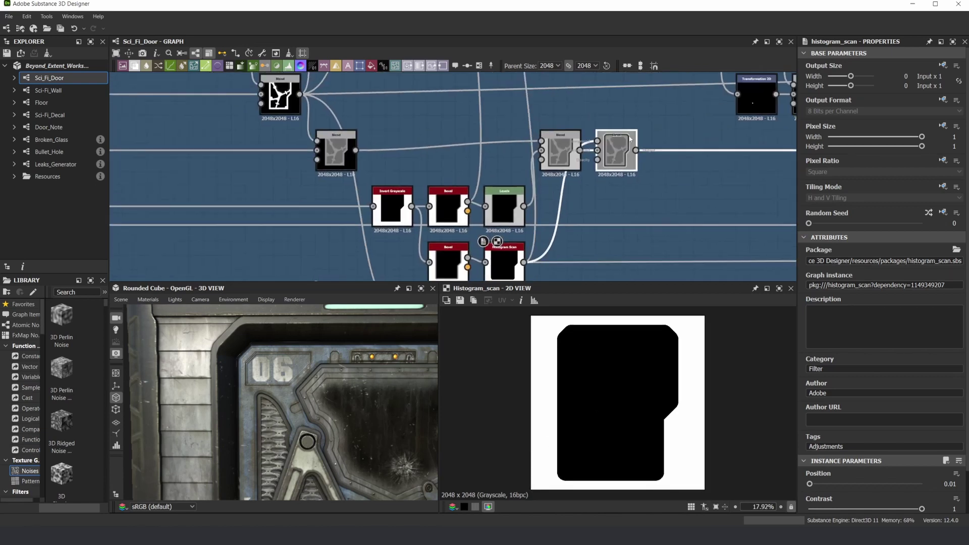
double_click(616, 150)
scroll(570, 331, "up", 3)
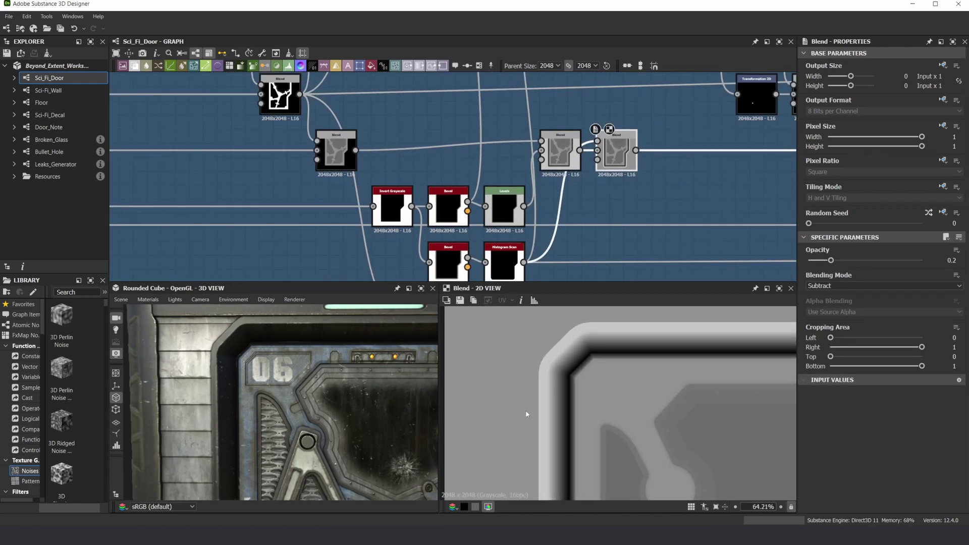
Step: Examine the recessed rim at the door's upper corner on the 3D model, and check the door as a whole
scroll(365, 392, "up", 2)
middle_click_drag(230, 323, 263, 365)
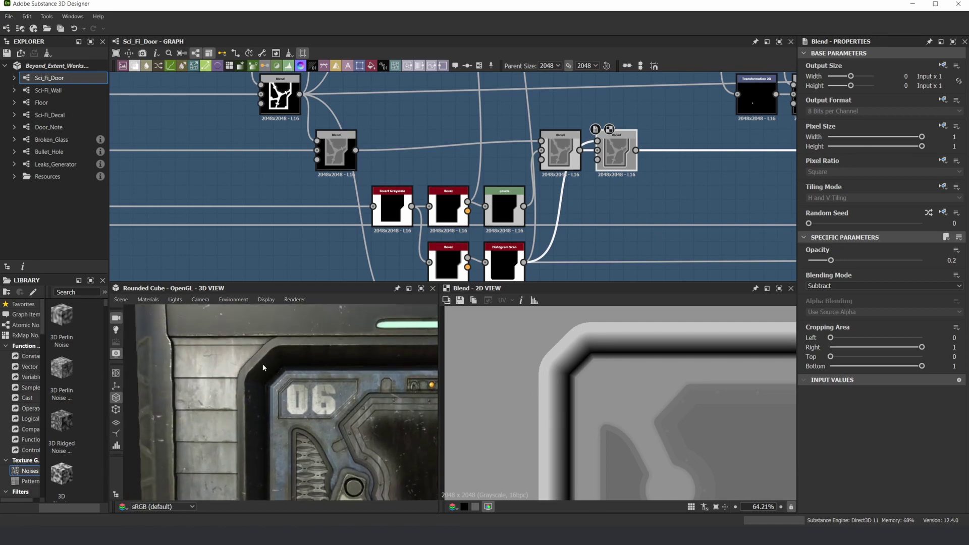
scroll(262, 361, "up", 2)
left_click_drag(221, 435, 323, 405)
scroll(533, 160, "down", 4)
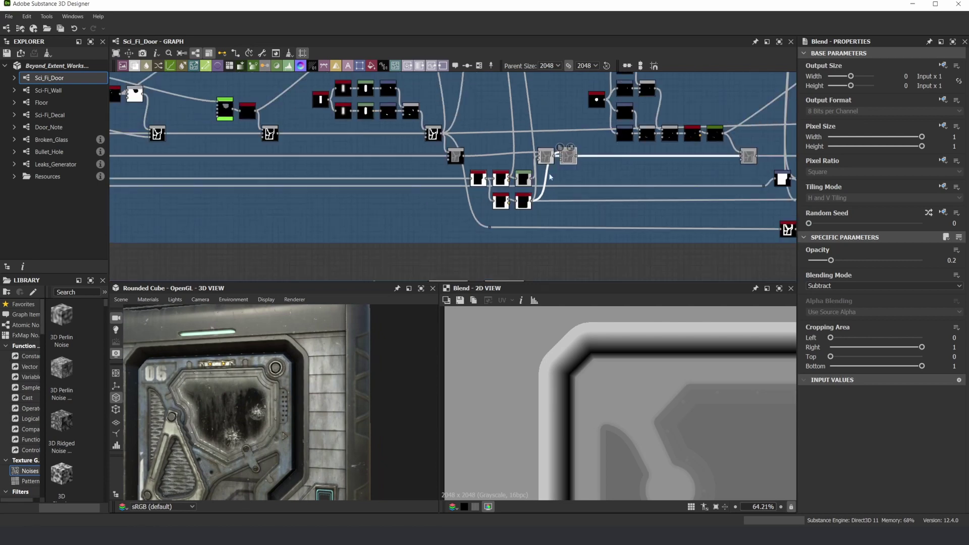
Step: Preview the Subtract Blend fed by the Curve node, compare it with the preceding Blend, and inspect the bracket's round bolts
middle_click_drag(643, 173, 456, 216)
scroll(394, 141, "up", 3)
double_click(680, 240)
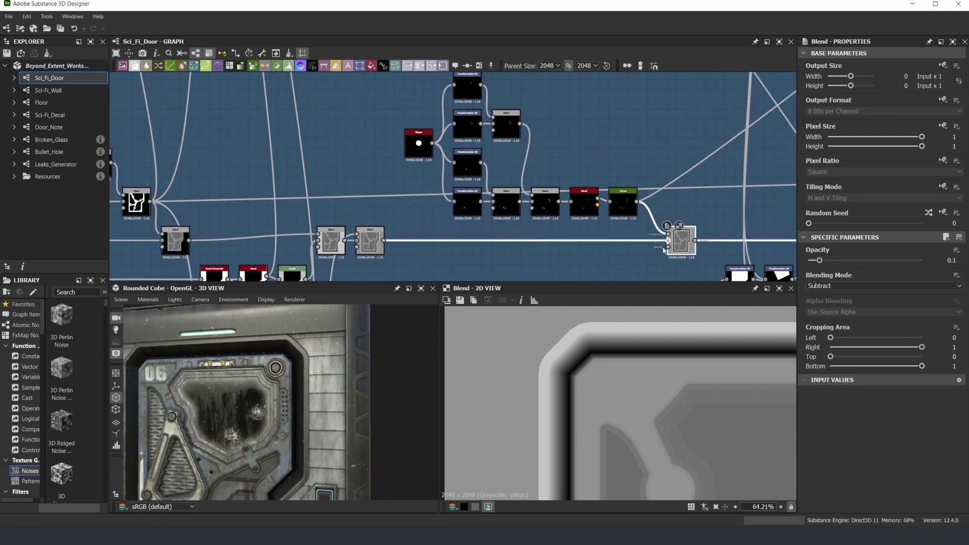
scroll(651, 391, "down", 9)
scroll(639, 374, "up", 7)
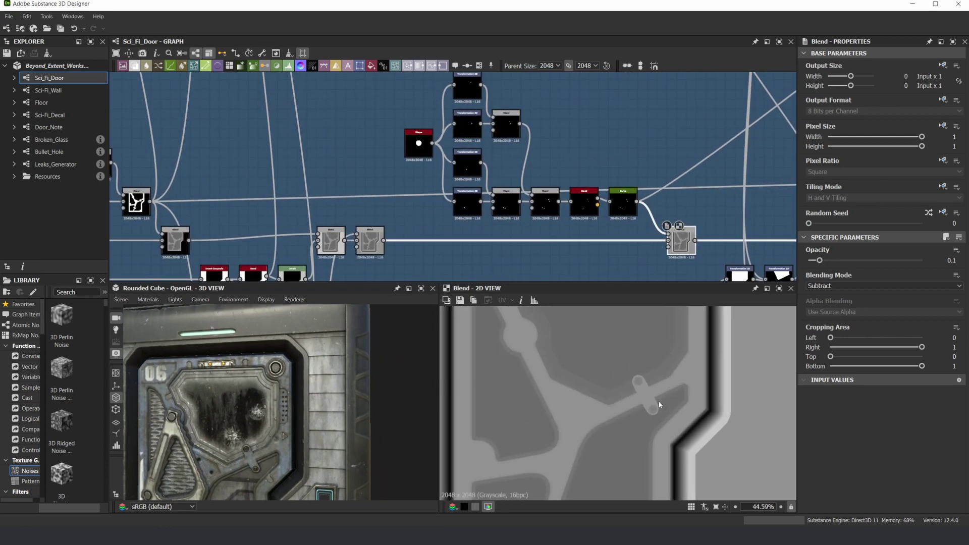
left_click(363, 243)
left_click(677, 245)
scroll(651, 374, "up", 5)
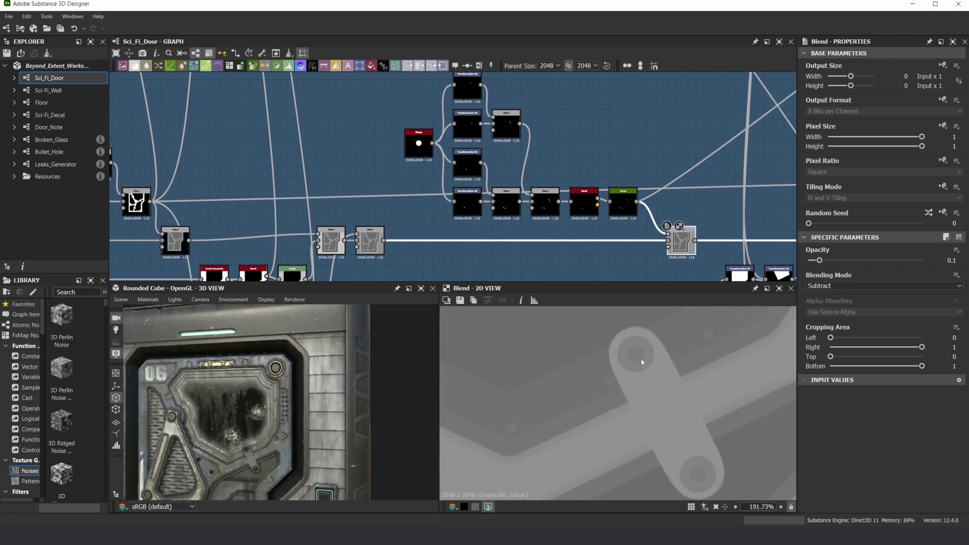
scroll(304, 405, "up", 10)
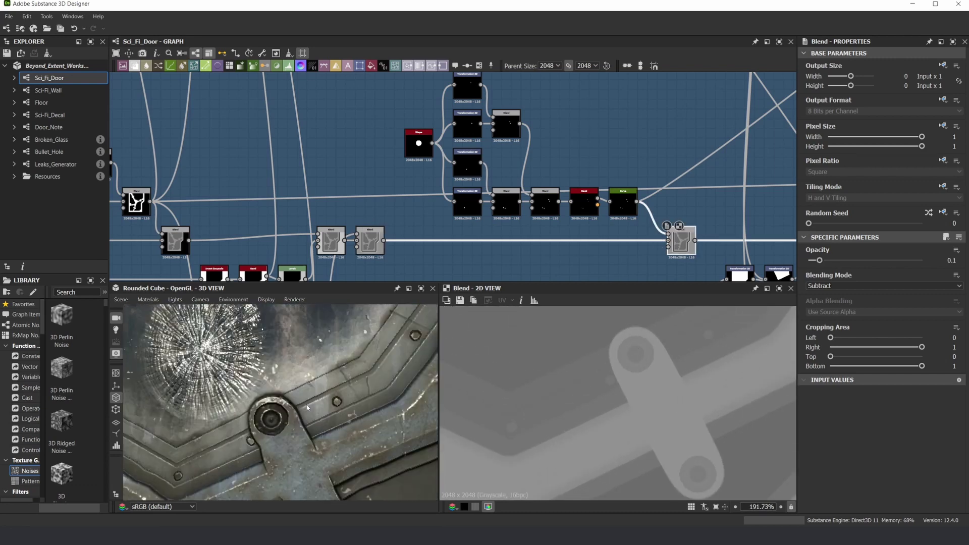
Step: Preview the Shape disc, its lowest Transformation 2D, the two Blends and the Bevel in turn to examine how the bolts are placed
scroll(429, 151, "down", 3)
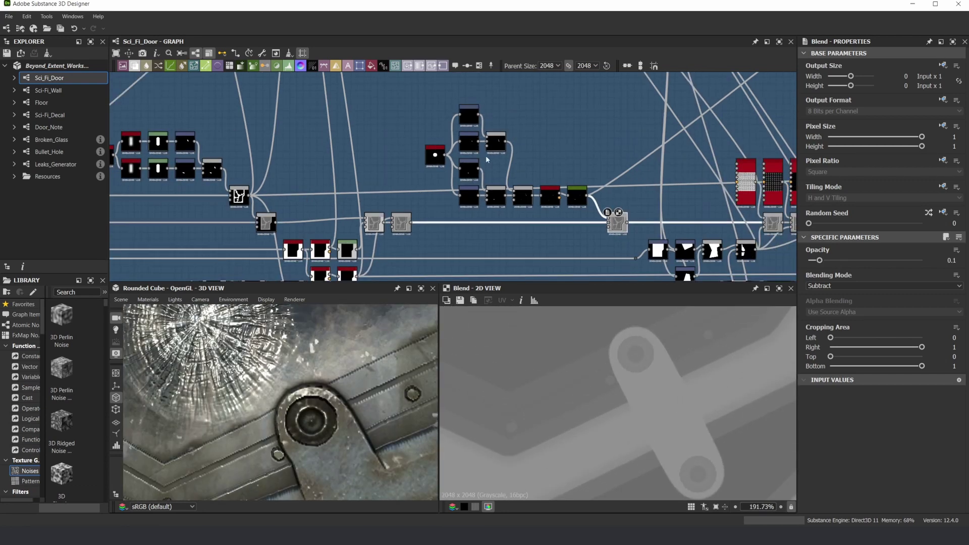
scroll(444, 151, "up", 6)
double_click(385, 167)
middle_click_drag(462, 251, 362, 212)
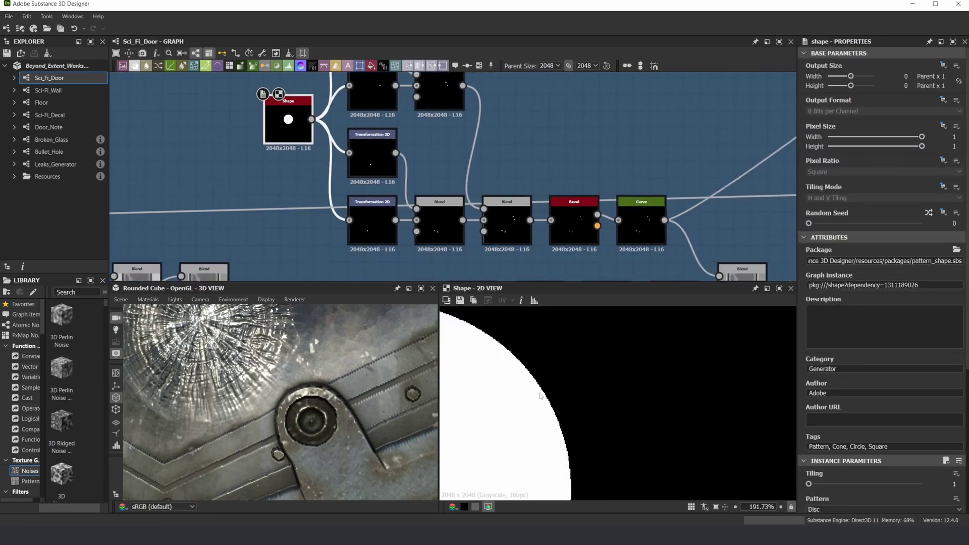
double_click(361, 214)
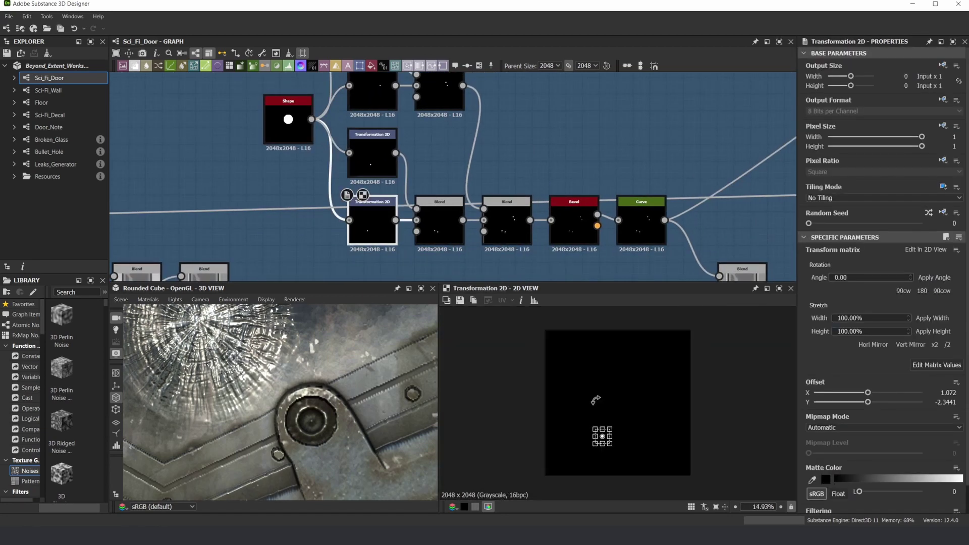
double_click(440, 210)
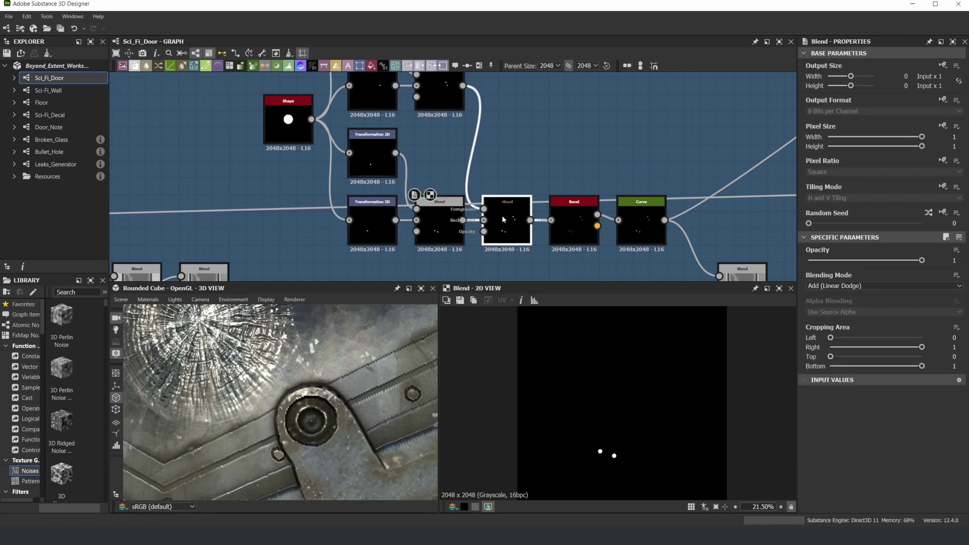
double_click(502, 215)
double_click(577, 227)
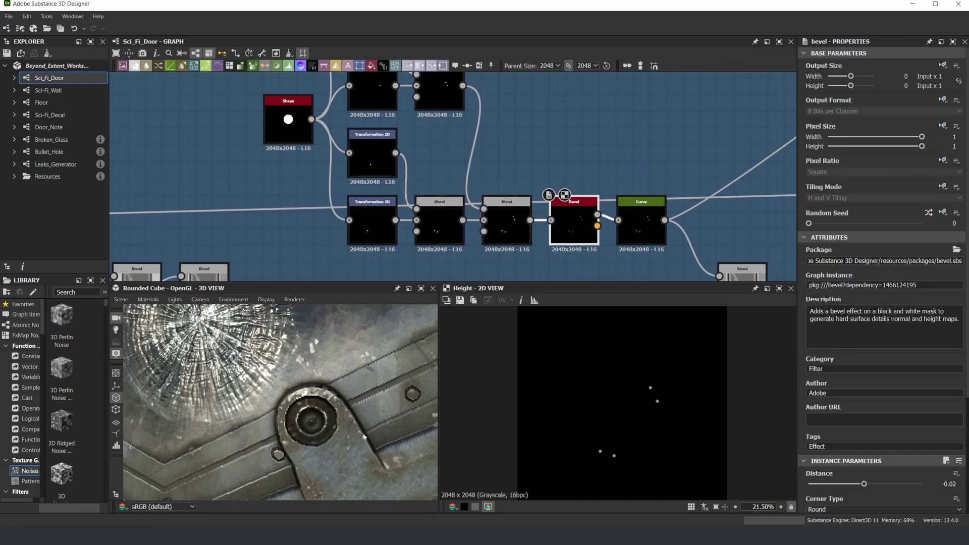
Step: Examine one bevelled disc up close, preview the Curve node's ringed profile, and compare it with the bracket bolt on the 3D model
scroll(643, 415, "up", 10)
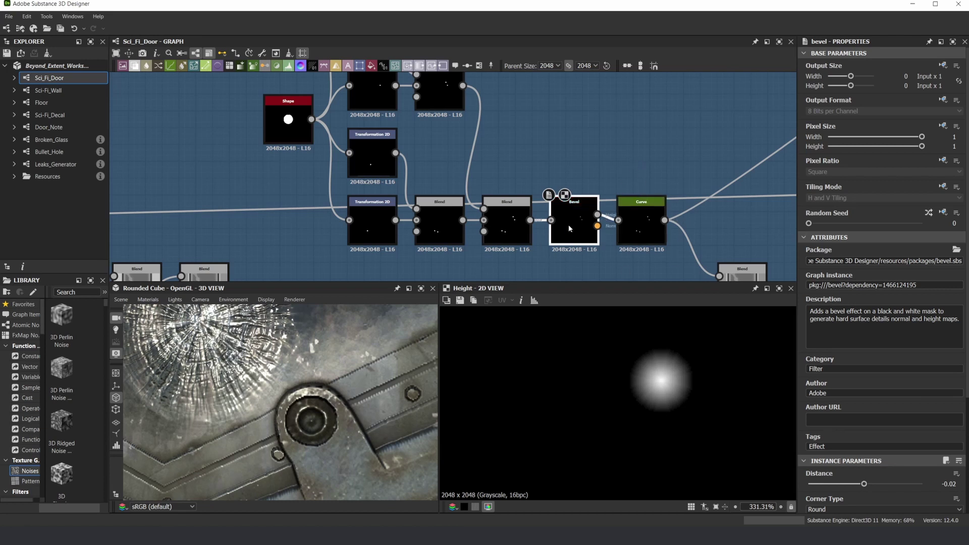
double_click(659, 221)
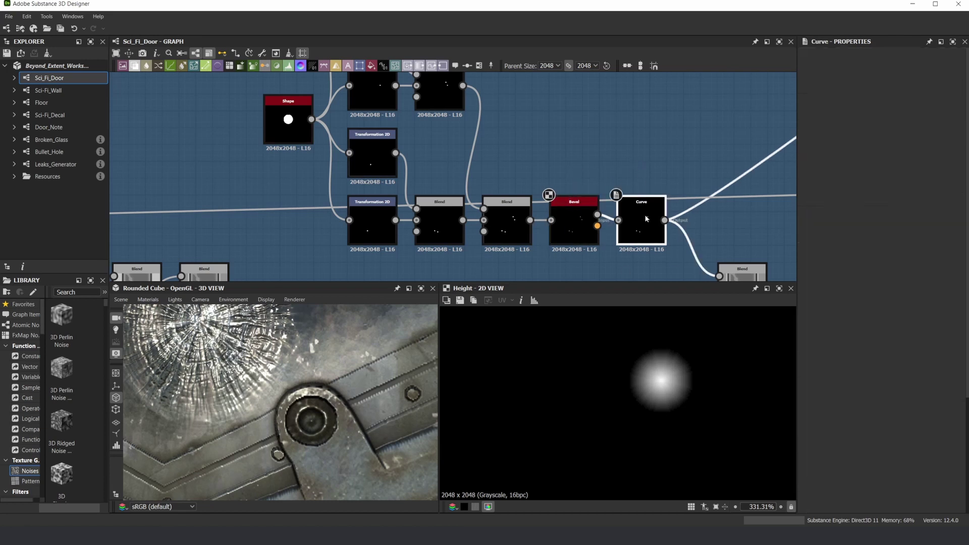
scroll(674, 379, "down", 1)
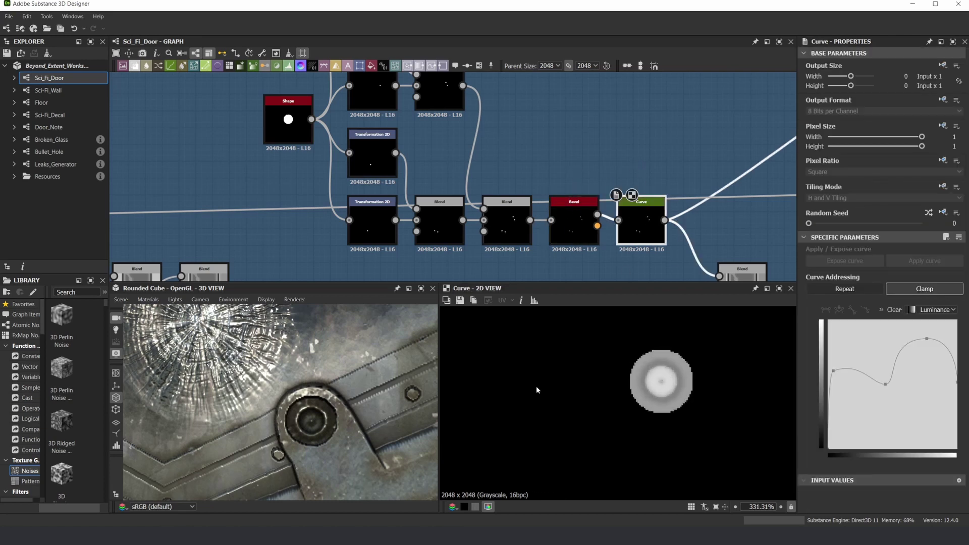
scroll(337, 410, "down", 3)
left_click_drag(337, 409, 306, 397)
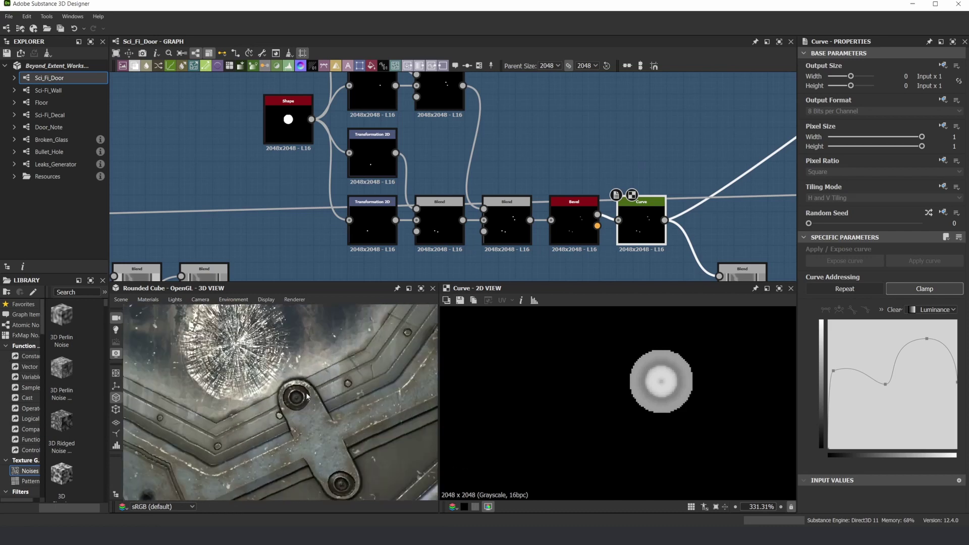
scroll(323, 386, "up", 5)
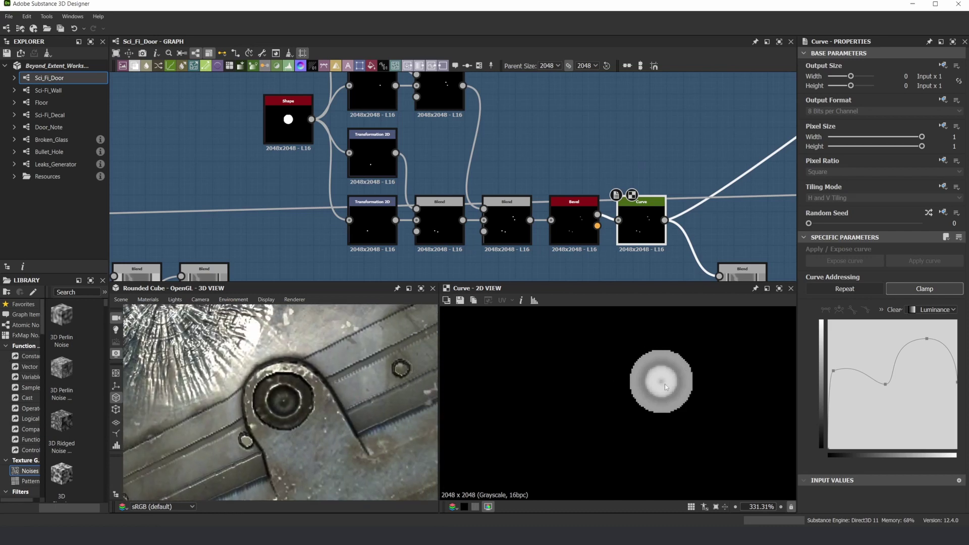
scroll(664, 386, "up", 2)
Step: Preview the Subtract Blend after the Curve node again and check the bolted brackets on the 3D door
scroll(561, 175, "down", 5)
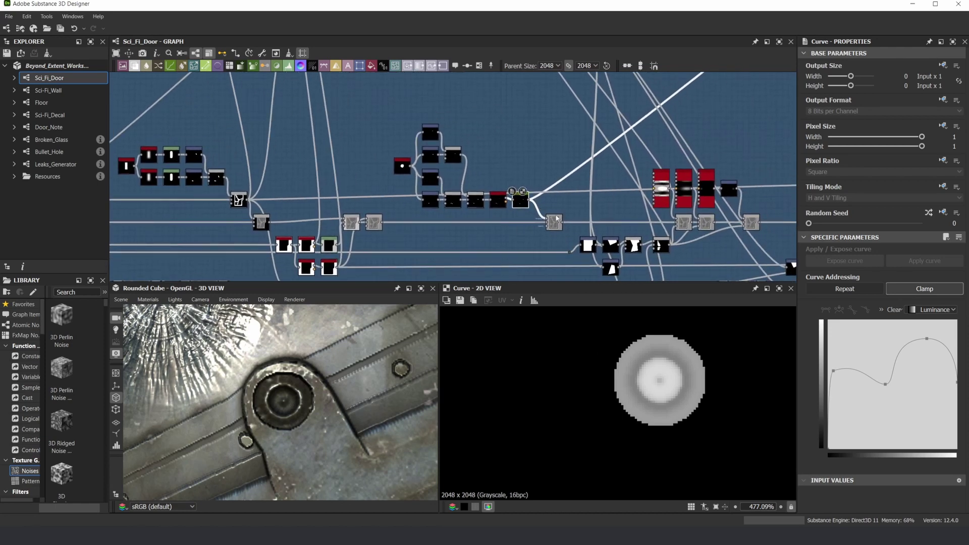
scroll(555, 220, "up", 4)
scroll(320, 408, "down", 5)
middle_click_drag(282, 404, 342, 411)
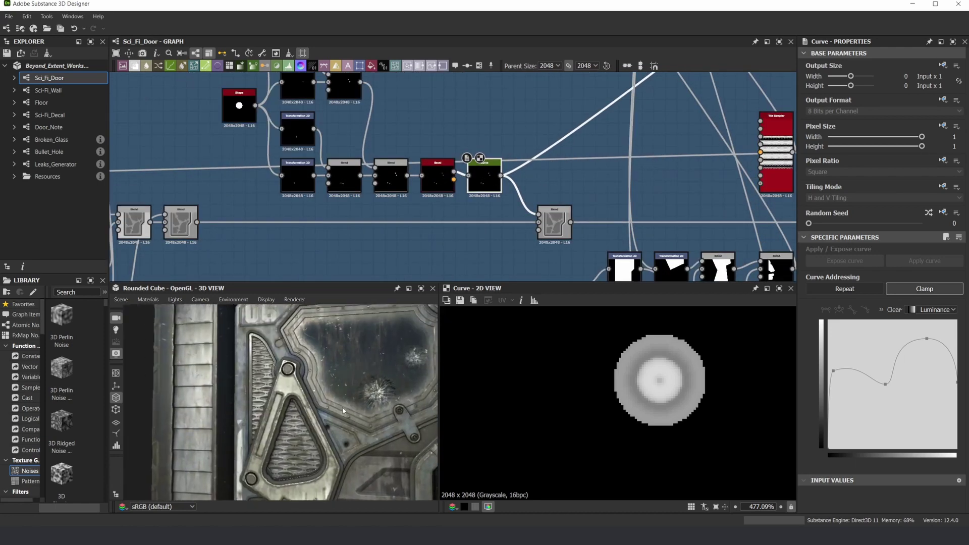
left_click(554, 222)
scroll(606, 187, "down", 4)
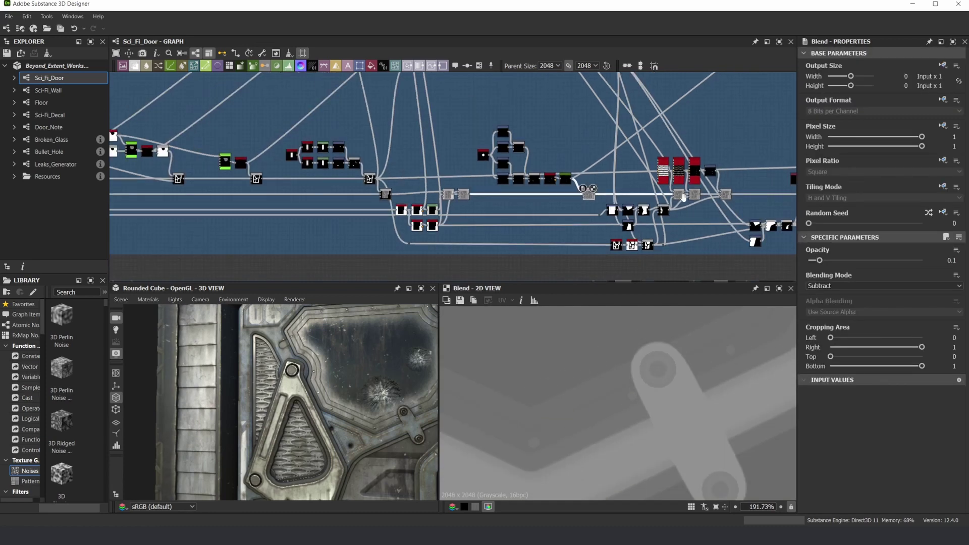
Step: Compare the Blend that adds the perforated grille with the bolt Blend before it, and inspect the grille on the 3D door
scroll(676, 199, "up", 4)
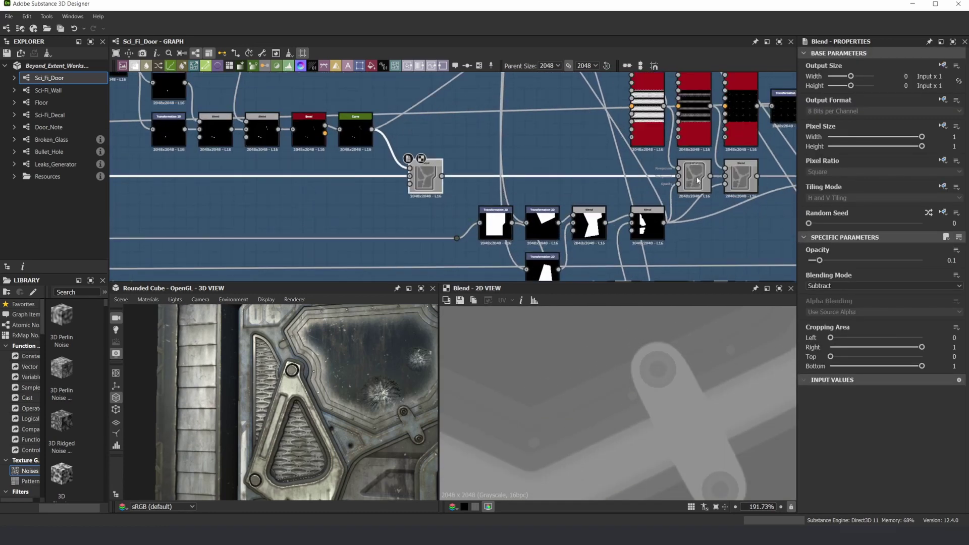
left_click(698, 180)
scroll(605, 405, "down", 5)
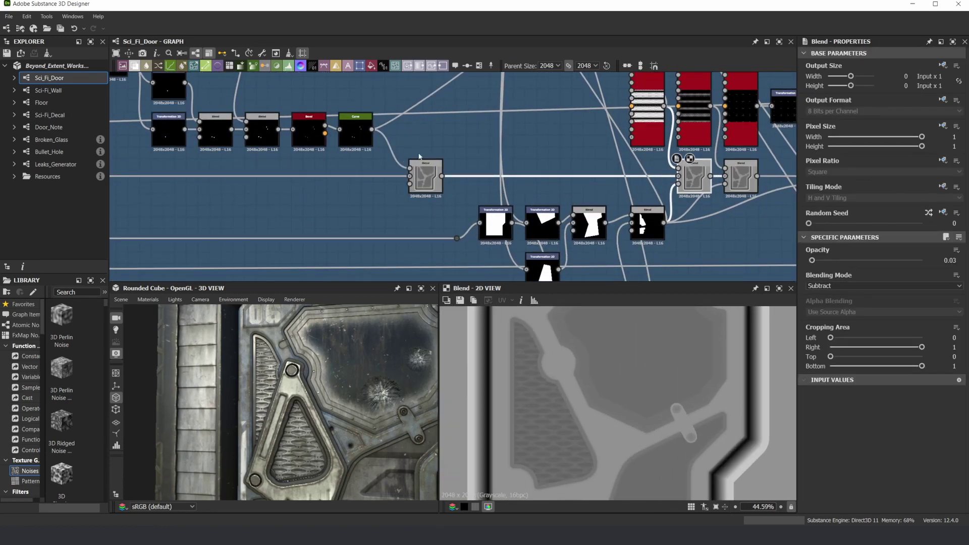
left_click(420, 164)
scroll(599, 335, "down", 1)
scroll(354, 412, "down", 3)
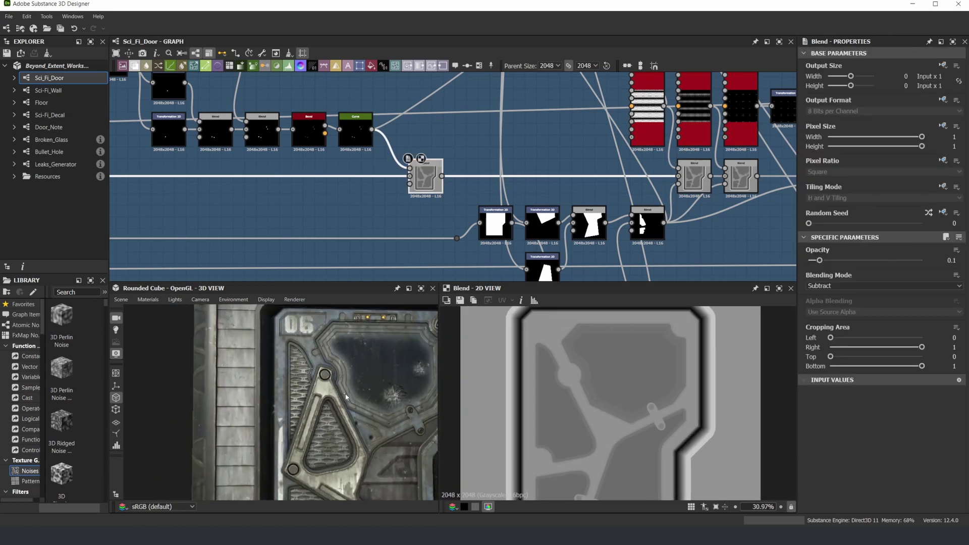
scroll(302, 387, "up", 6)
left_click_drag(312, 376, 297, 345)
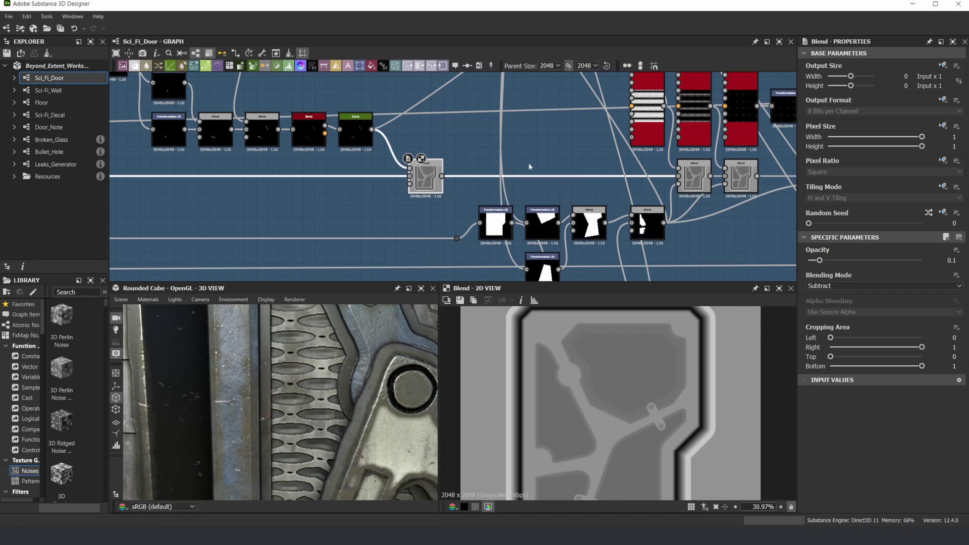
Step: Preview the grille's Subtract Blend and the first Tile Sampler feeding it to examine the ellipse pattern
scroll(529, 166, "up", 3)
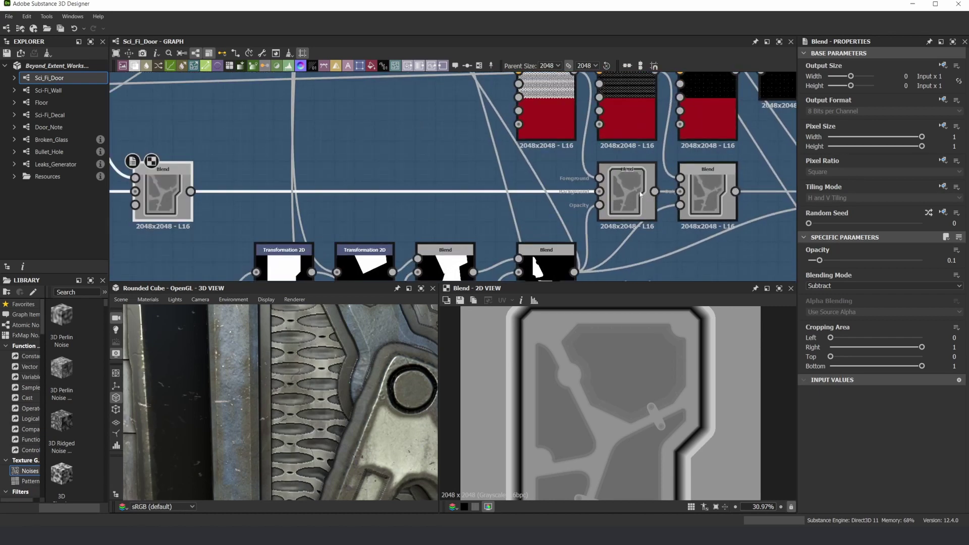
double_click(639, 194)
scroll(640, 385, "down", 1)
middle_click_drag(544, 105, 545, 189)
scroll(546, 139, "up", 2)
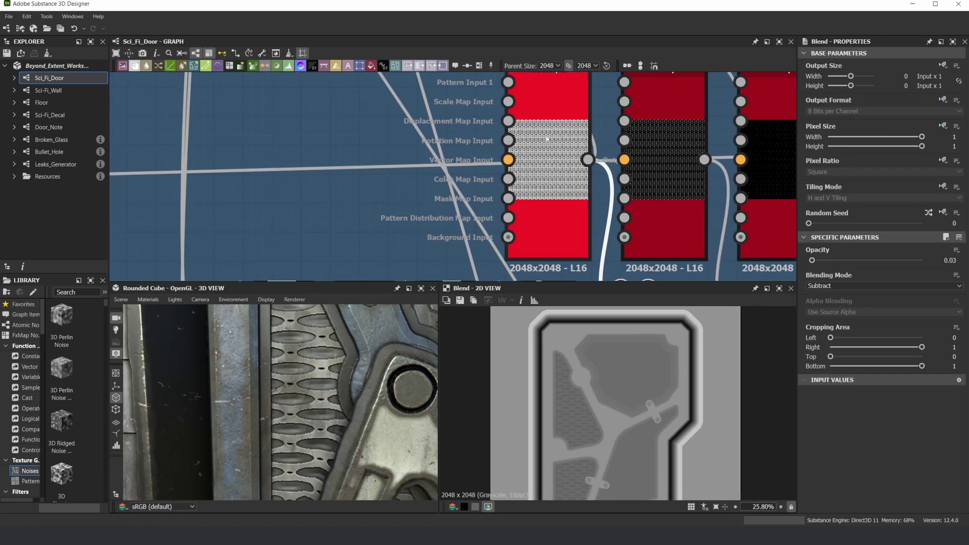
scroll(546, 138, "down", 2)
double_click(545, 172)
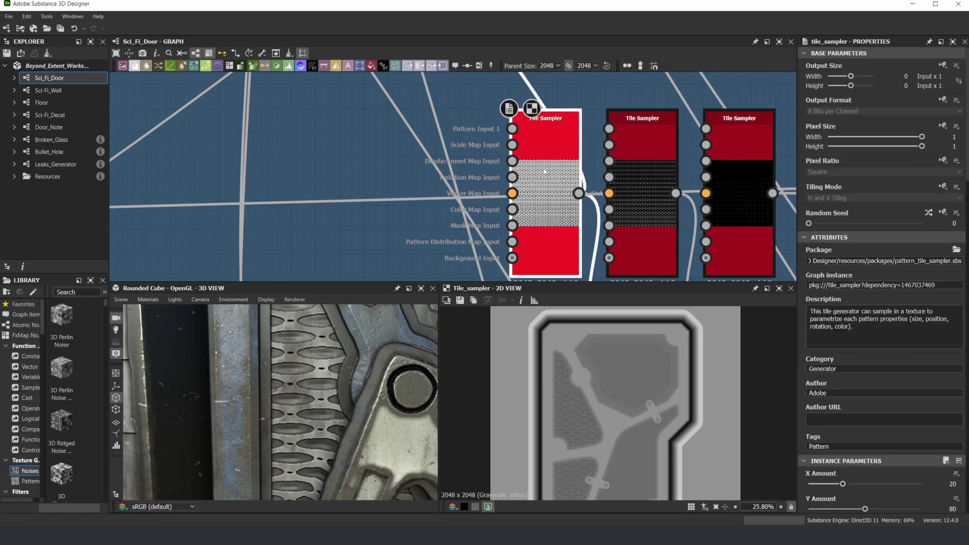
scroll(576, 353, "up", 3)
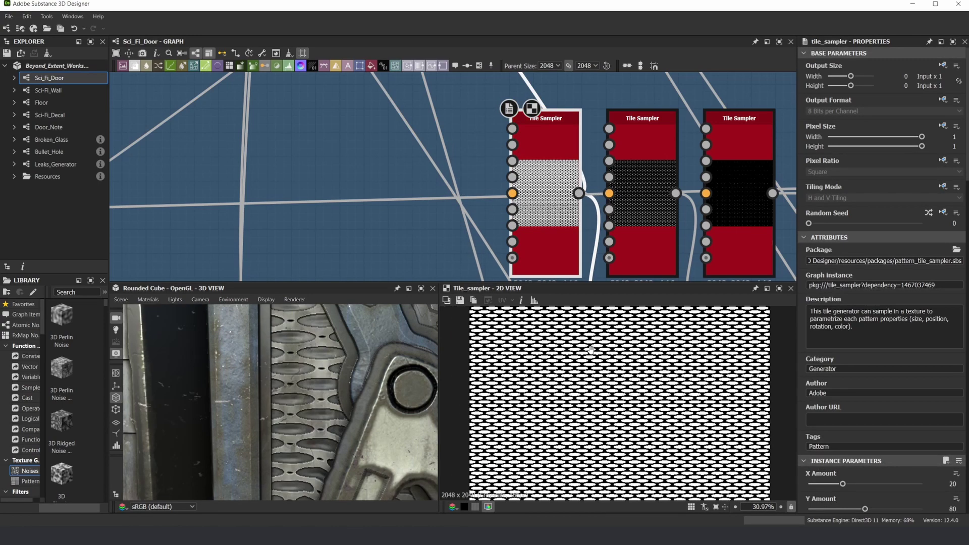
Step: Review the first Tile Sampler's amount, pattern, size, scale and offset parameters against its tiled ellipse output
scroll(555, 208, "down", 2)
middle_click_drag(556, 208, 532, 135)
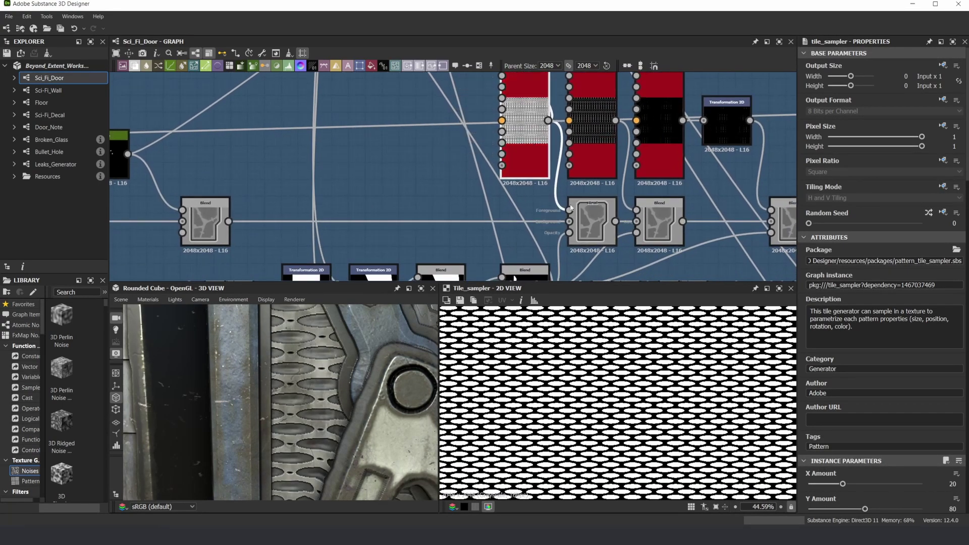
scroll(584, 222, "up", 3)
scroll(576, 357, "up", 3)
scroll(843, 320, "down", 9)
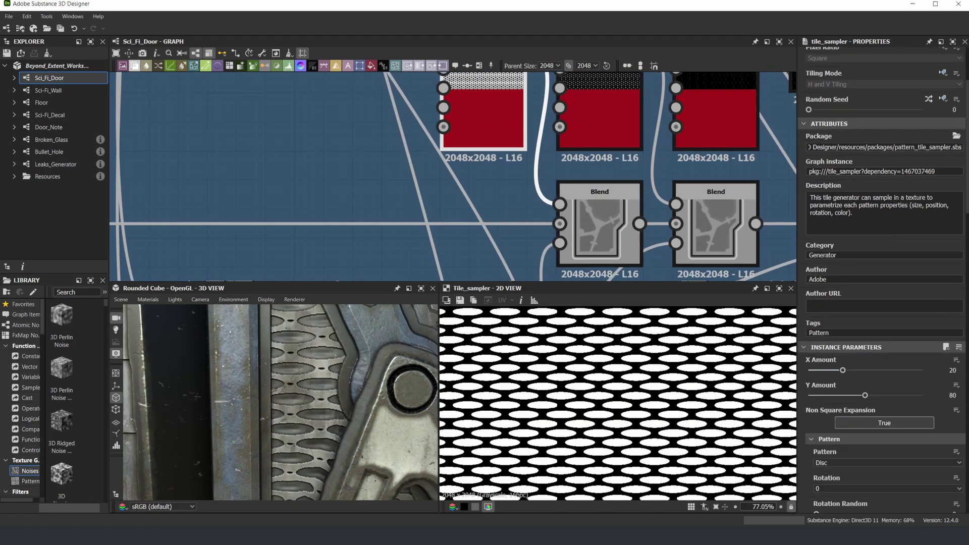
scroll(843, 320, "down", 3)
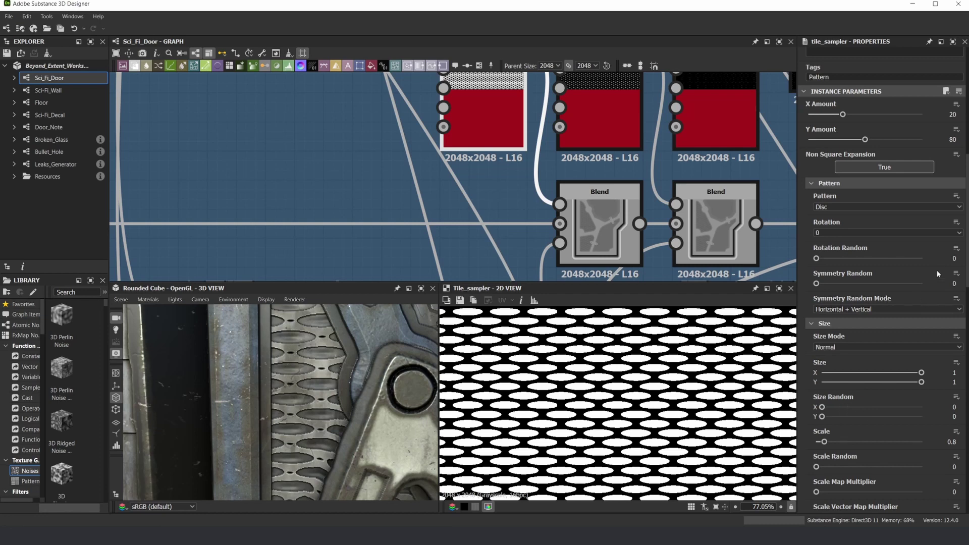
scroll(886, 280, "down", 10)
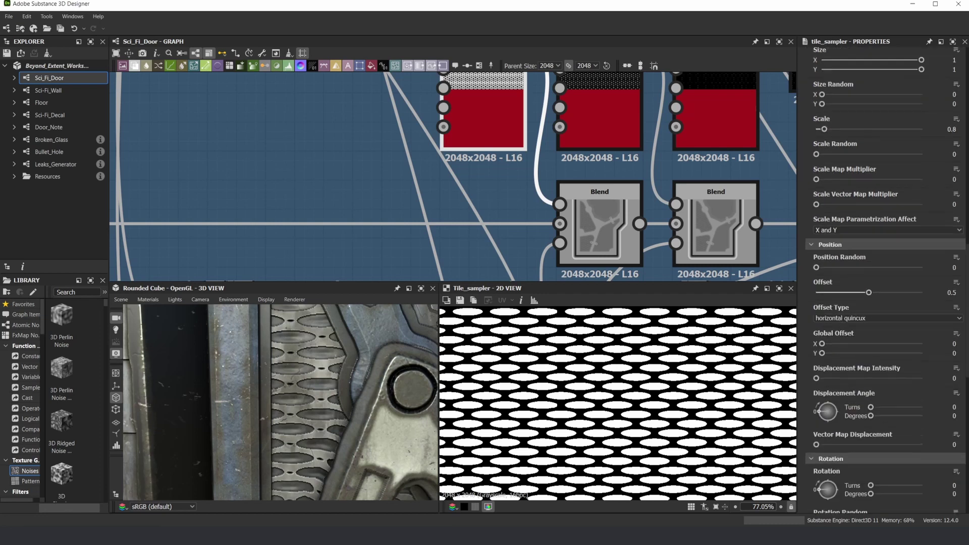
scroll(885, 280, "down", 4)
scroll(885, 280, "up", 9)
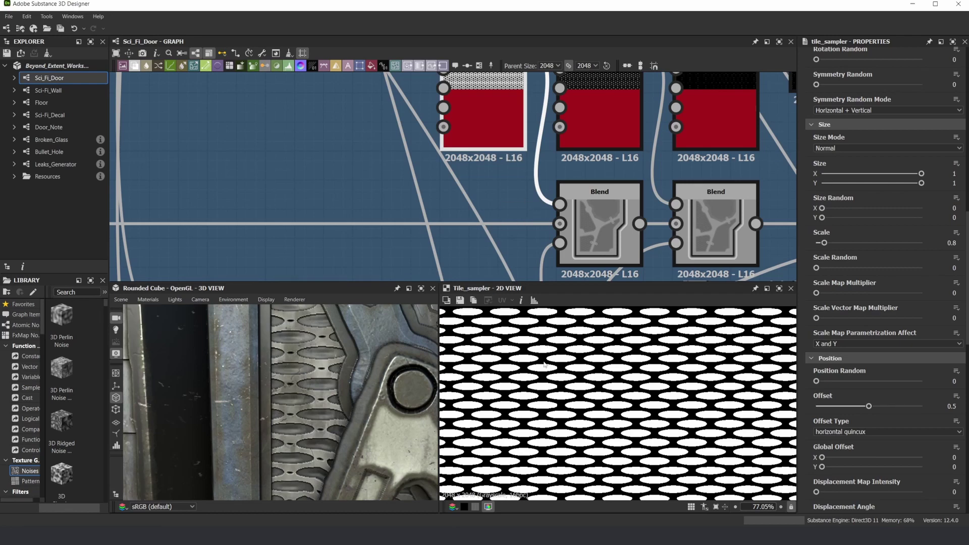
scroll(549, 362, "down", 3)
scroll(550, 363, "up", 3)
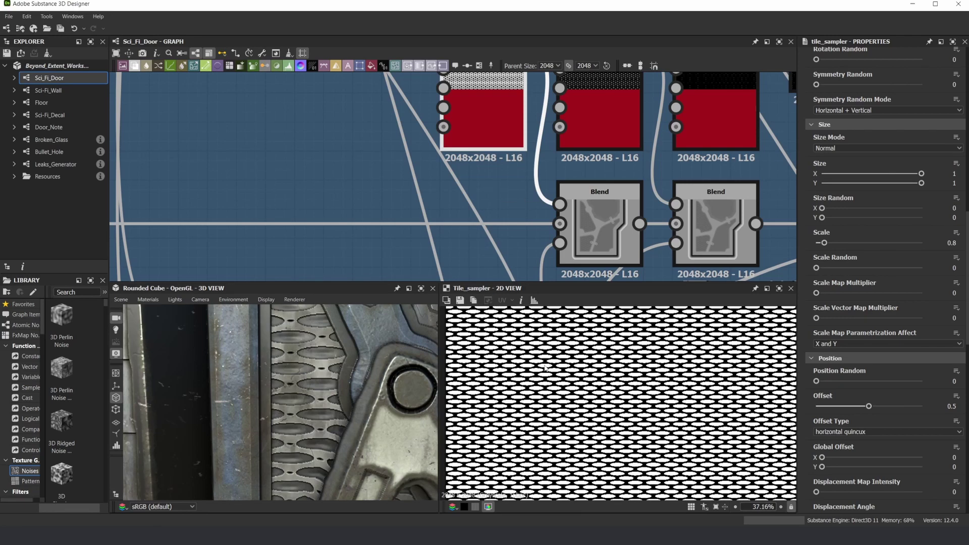
Step: Preview the Subtract Blend fed by the first Tile Sampler and examine the grille holes beside the frame up close
scroll(540, 197, "down", 2)
double_click(596, 222)
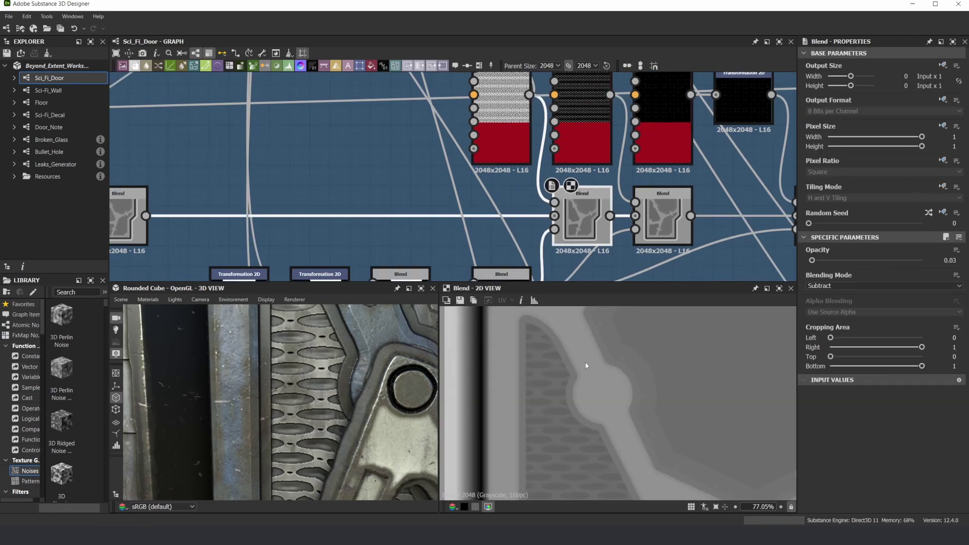
middle_click_drag(541, 407, 548, 377)
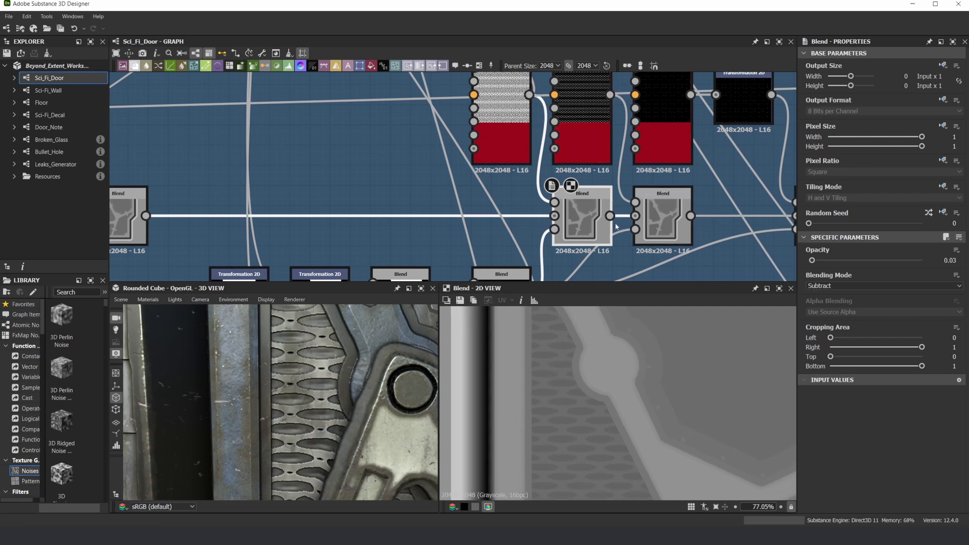
Step: Compare the two successive grille Subtract Blends and examine the ellipse indentations up close in 2D and on the 3D door
middle_click_drag(615, 224, 603, 183)
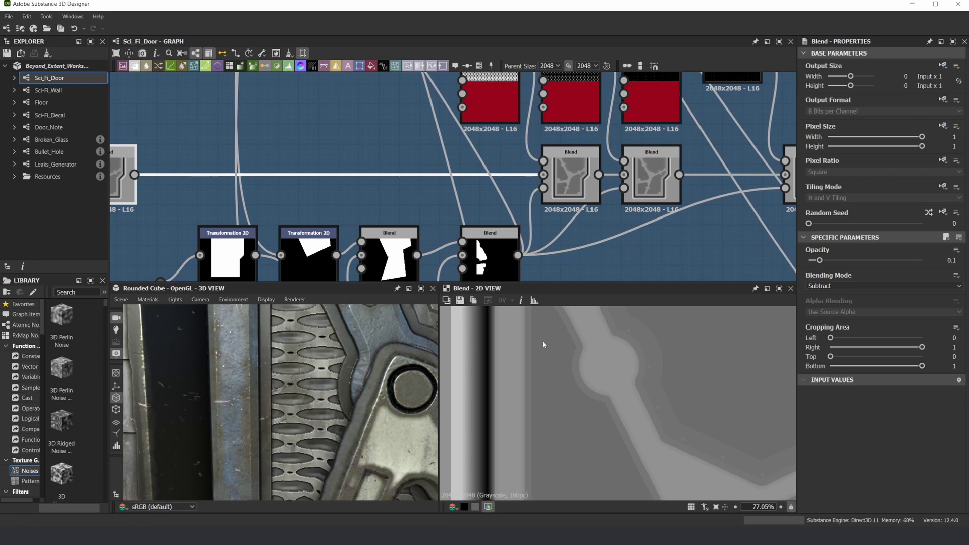
left_click(568, 167)
middle_click_drag(650, 165, 594, 214)
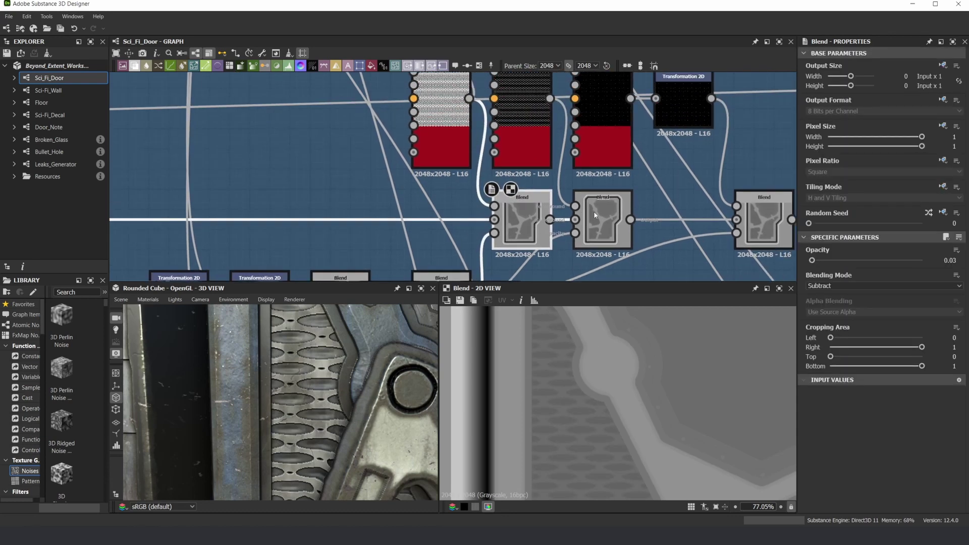
left_click(589, 217)
scroll(560, 362, "up", 5)
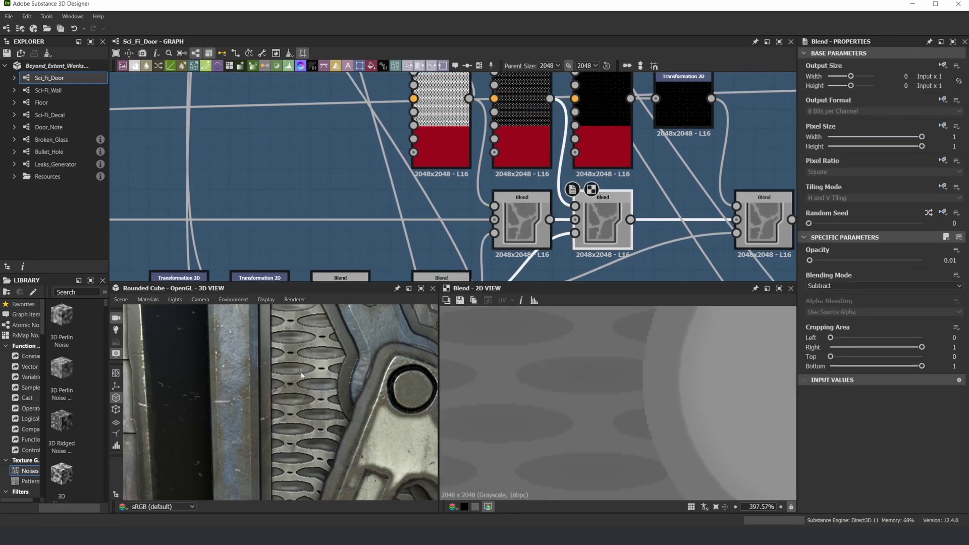
scroll(301, 375, "up", 3)
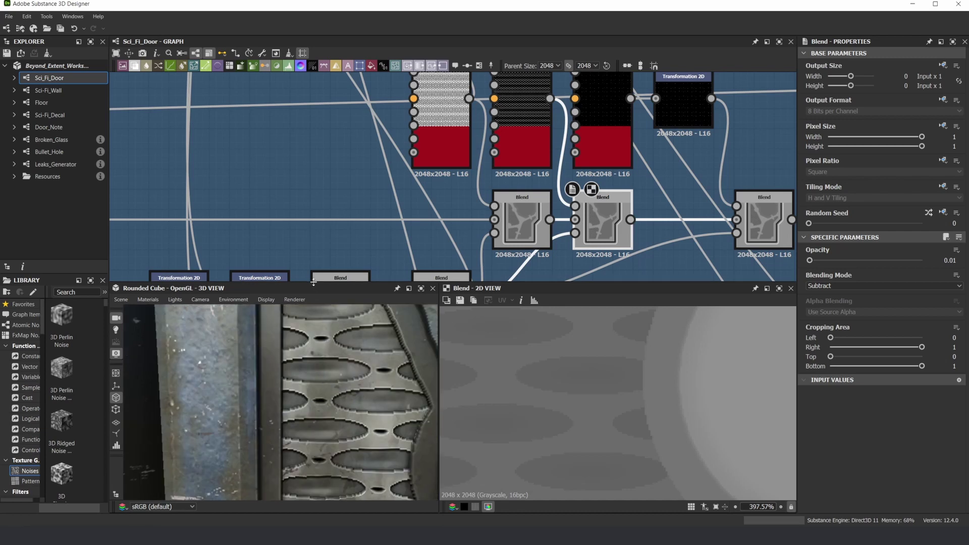
left_click_drag(313, 282, 313, 180)
left_click_drag(353, 242, 272, 328)
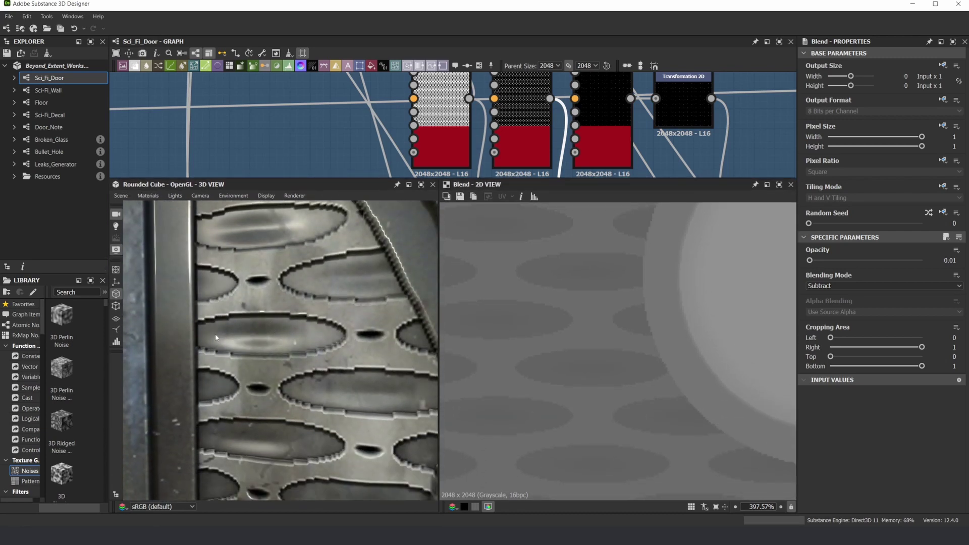
scroll(529, 93, "down", 2)
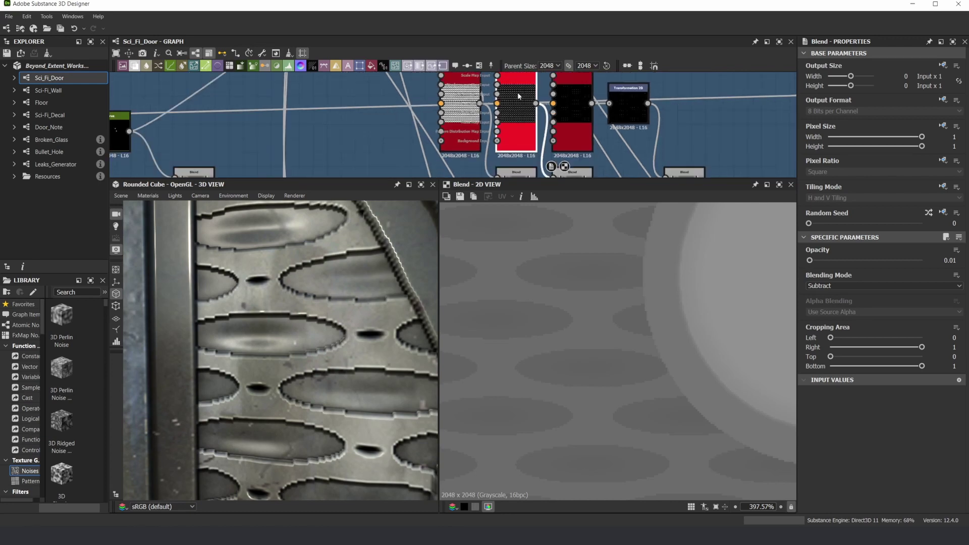
Step: Preview the second Tile Sampler and compare its pattern and amount parameters with those of the first Tile Sampler
double_click(510, 103)
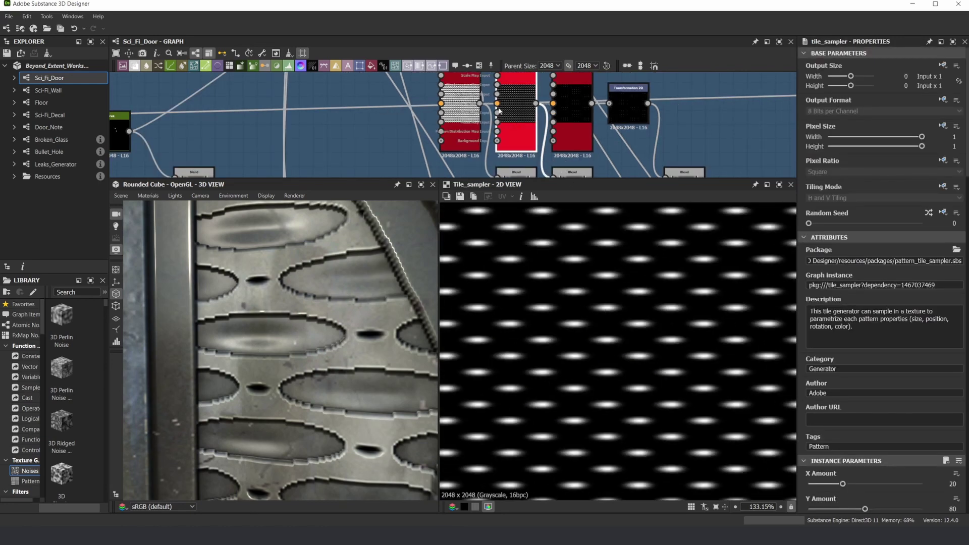
scroll(520, 97, "up", 2)
scroll(523, 93, "down", 3)
scroll(449, 121, "up", 2)
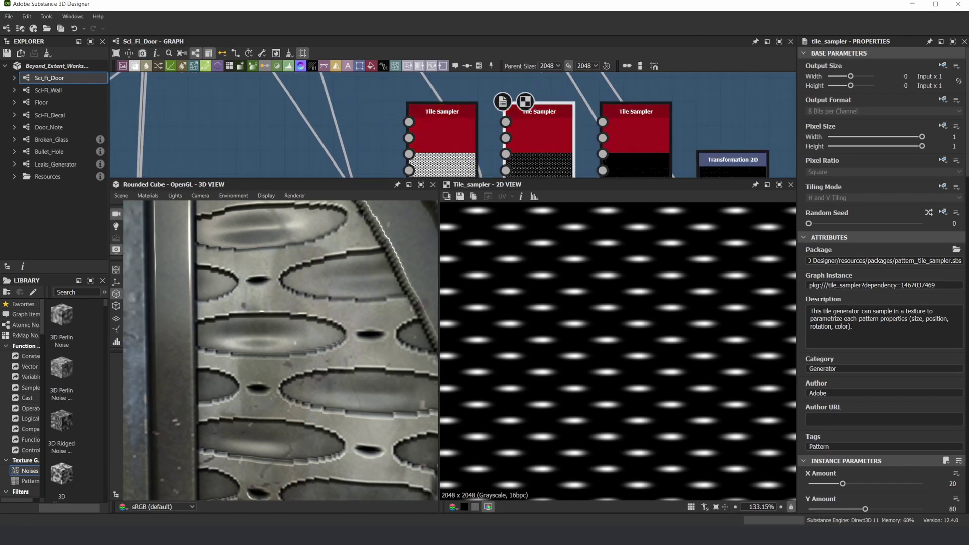
scroll(845, 321, "down", 5)
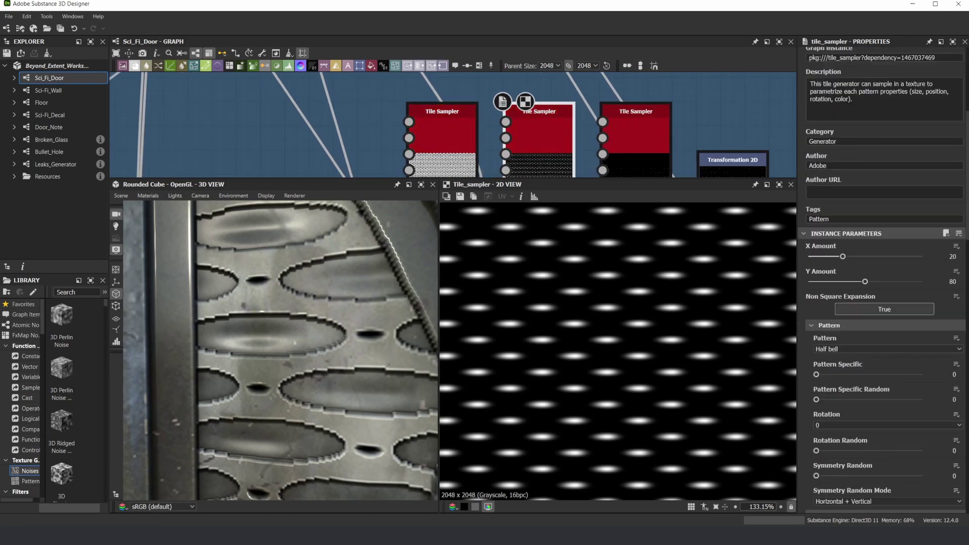
left_click(447, 149)
left_click(511, 145)
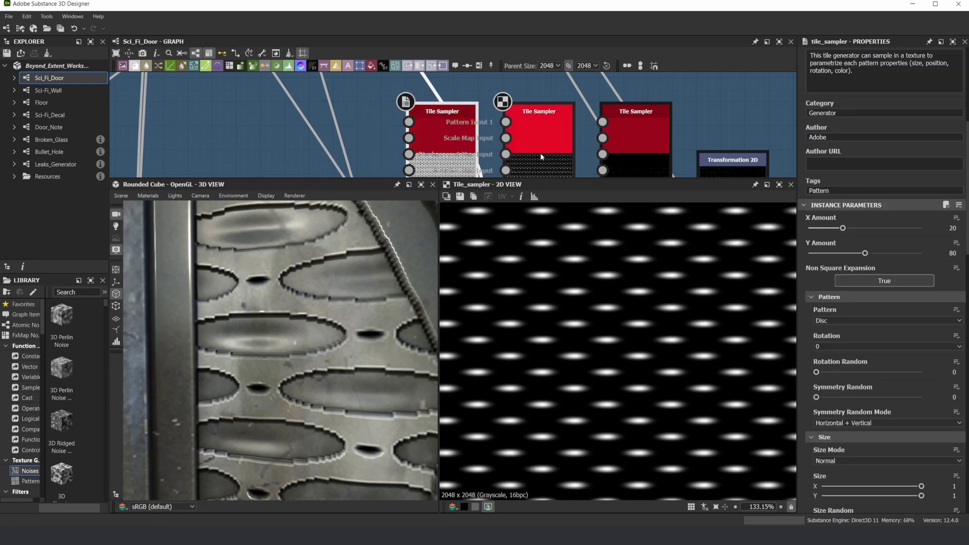
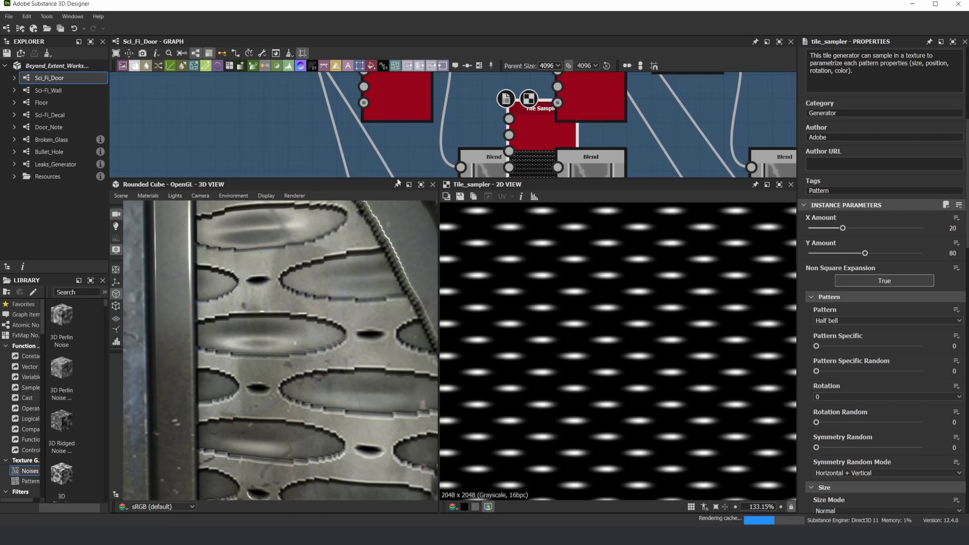
Step: Enlarge the graph area and undo the parent size change and the second Tile Sampler's displacement
left_click_drag(369, 178, 371, 296)
key("ctrl+z")
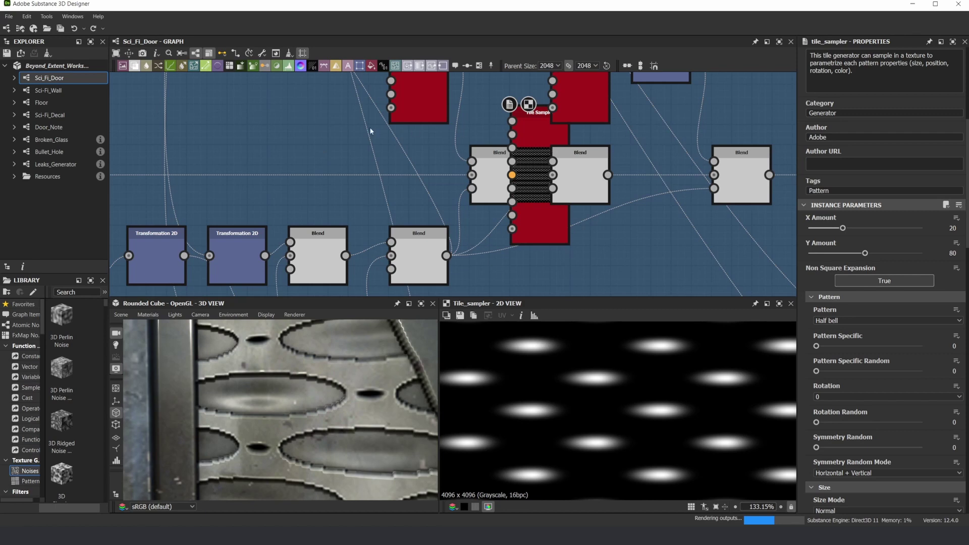
middle_click_drag(604, 83, 588, 129)
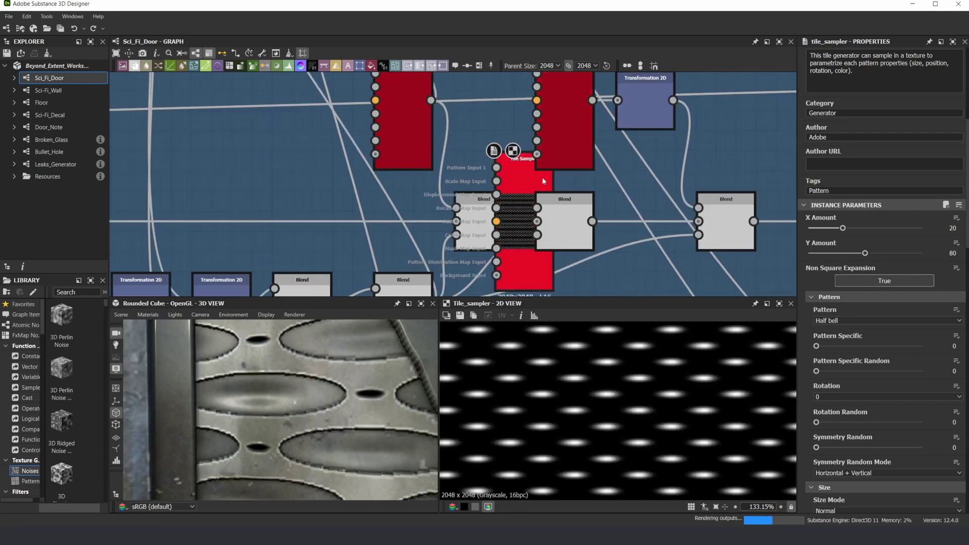
key("ctrl+z")
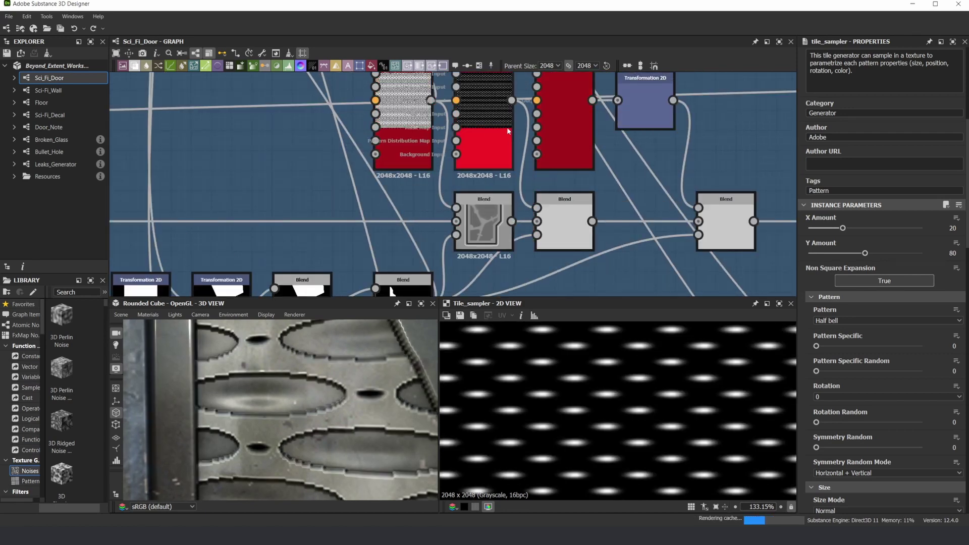
Step: Preview the Subtract Blend fed by the second Tile Sampler and inspect the resulting grille on the 3D door
left_click(563, 222)
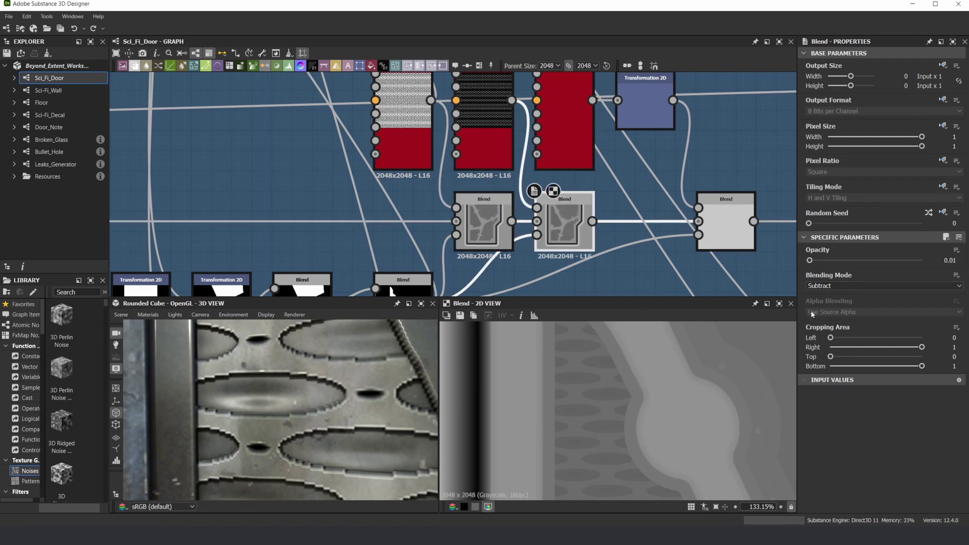
mouse_move(301, 395)
left_mouse_down()
mouse_move(221, 394)
mouse_move(310, 401)
left_mouse_up()
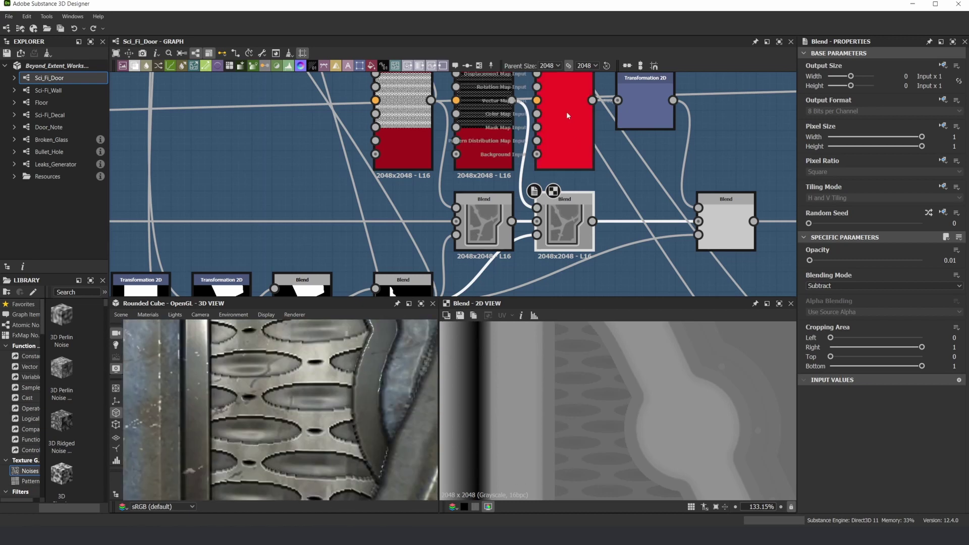
middle_click_drag(566, 111, 501, 159)
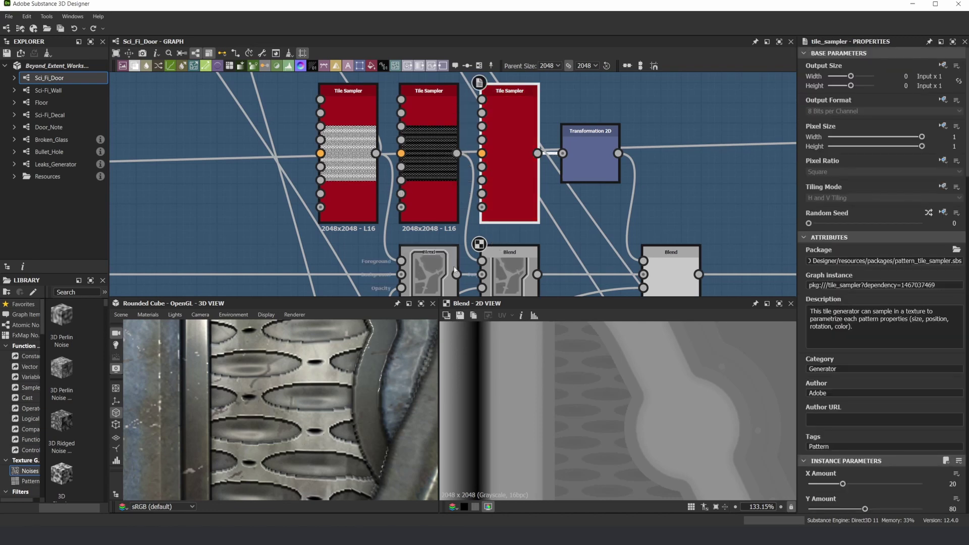
Step: Review the first two grille Subtract Blends and preview the third, which takes the transformed third Tile Sampler
scroll(585, 186, "down", 3)
middle_click_drag(517, 242, 425, 225)
scroll(426, 224, "up", 1)
scroll(426, 223, "up", 1)
left_click(449, 224)
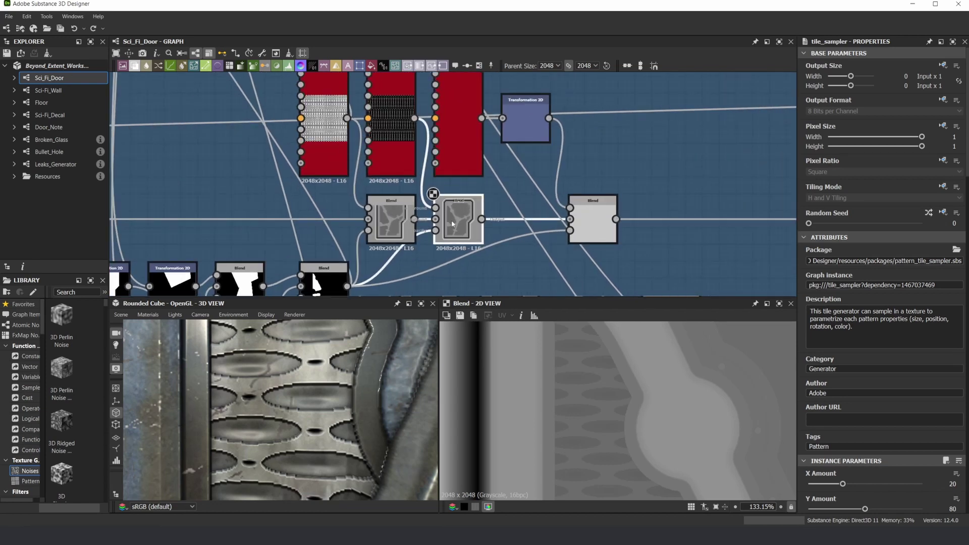
left_click(394, 222)
left_click(447, 231)
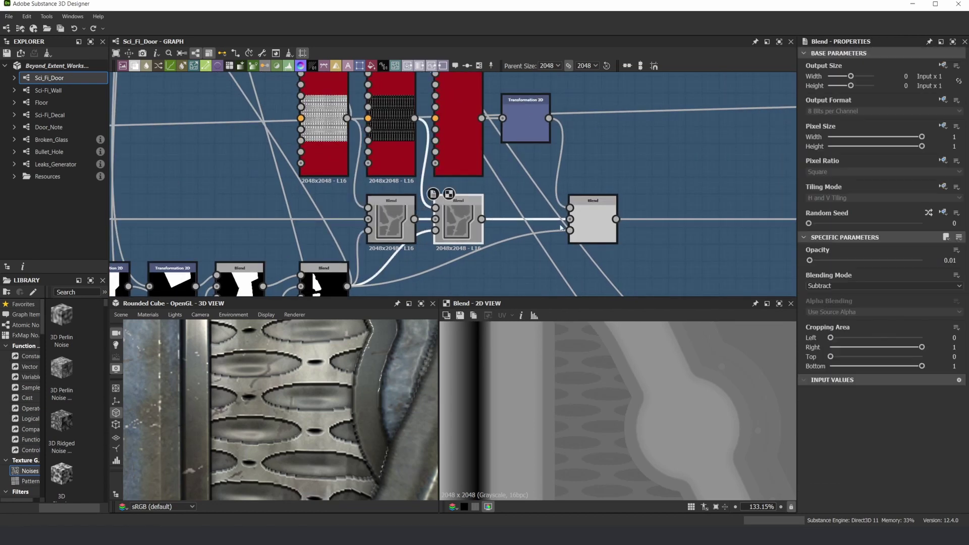
left_click(598, 217)
scroll(577, 133, "down", 3)
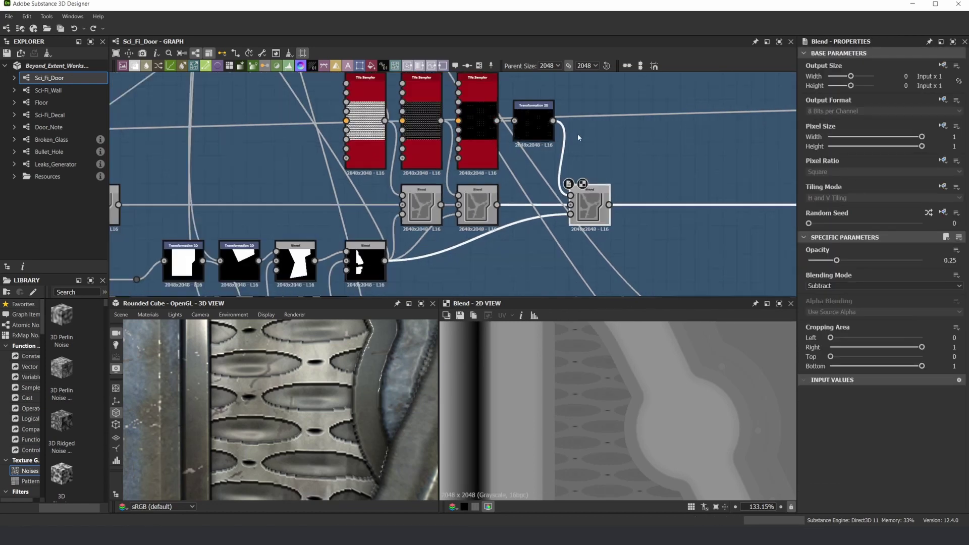
Step: Preview the Add Sub Blend fed by the Uniform Color and examine the recessed door panel in the height output
middle_click_drag(670, 145, 522, 157)
left_click(658, 201)
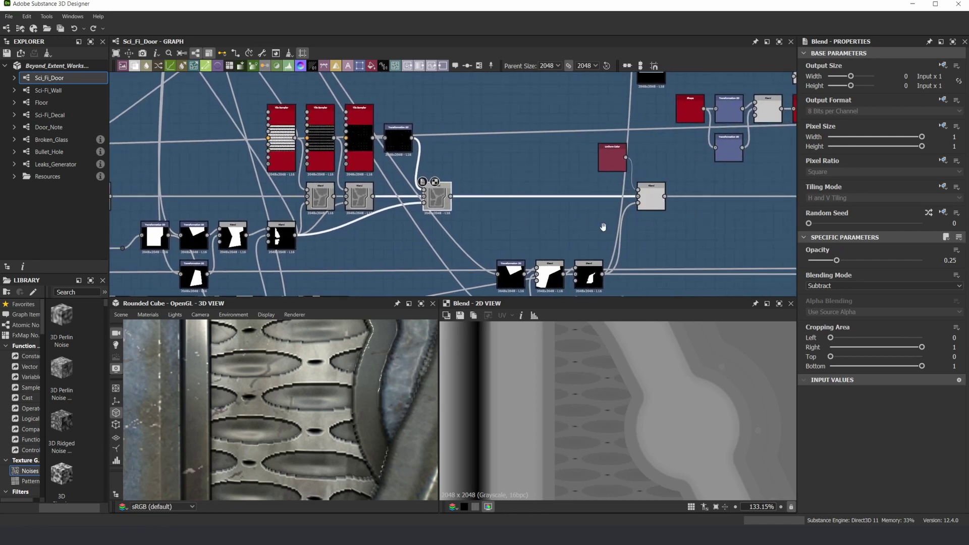
middle_click_drag(633, 205, 568, 205)
middle_click_drag(648, 180, 604, 199)
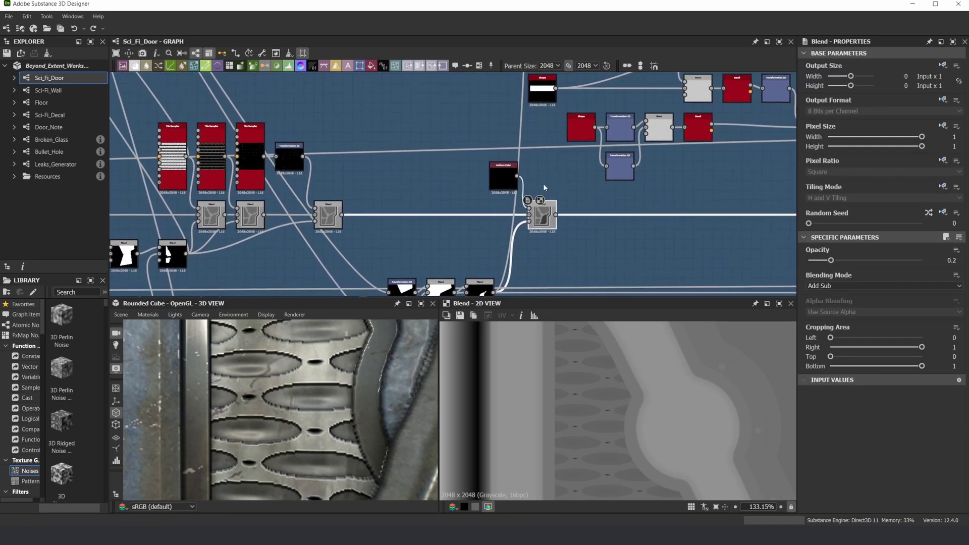
scroll(509, 179, "up", 5)
scroll(555, 211, "down", 5)
scroll(636, 405, "down", 11)
scroll(625, 429, "up", 2)
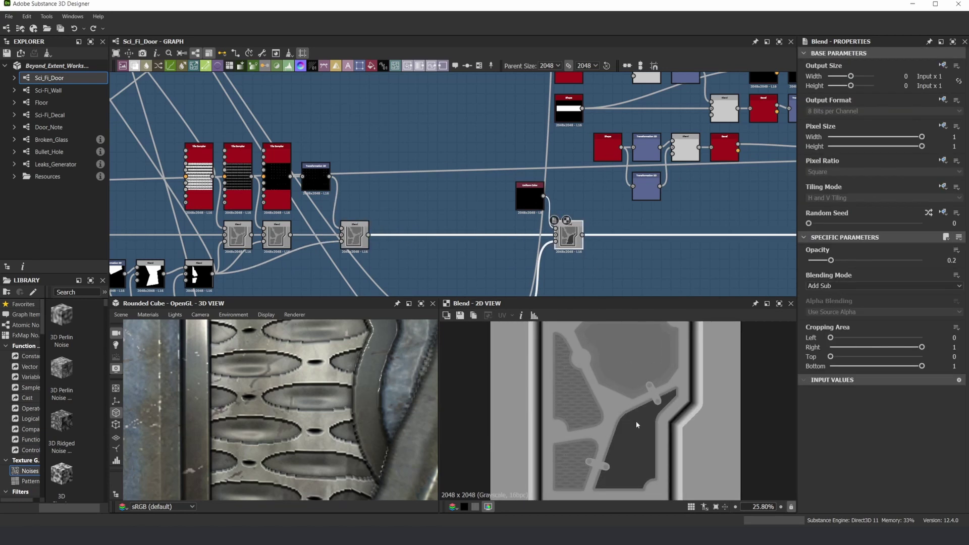
Step: Inspect the recessed panel, bracket and grille areas on the 3D door from several distances
scroll(376, 414, "down", 6)
middle_click_drag(365, 431, 325, 404)
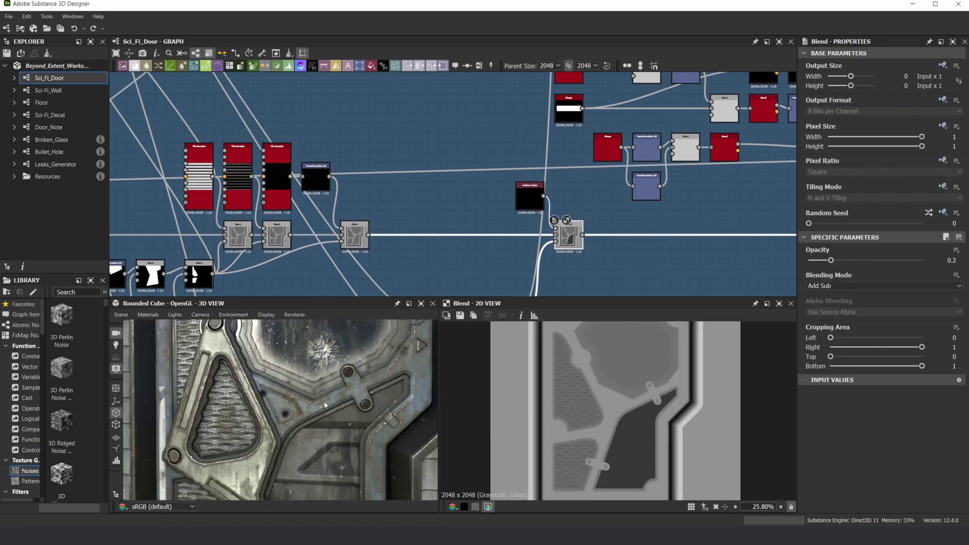
scroll(340, 429, "down", 2)
scroll(326, 435, "down", 5)
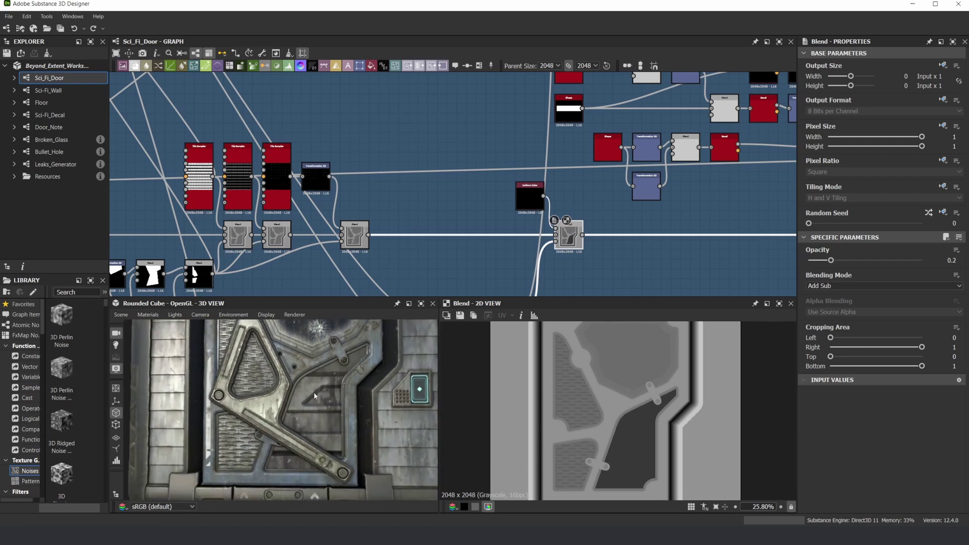
scroll(287, 385, "up", 5)
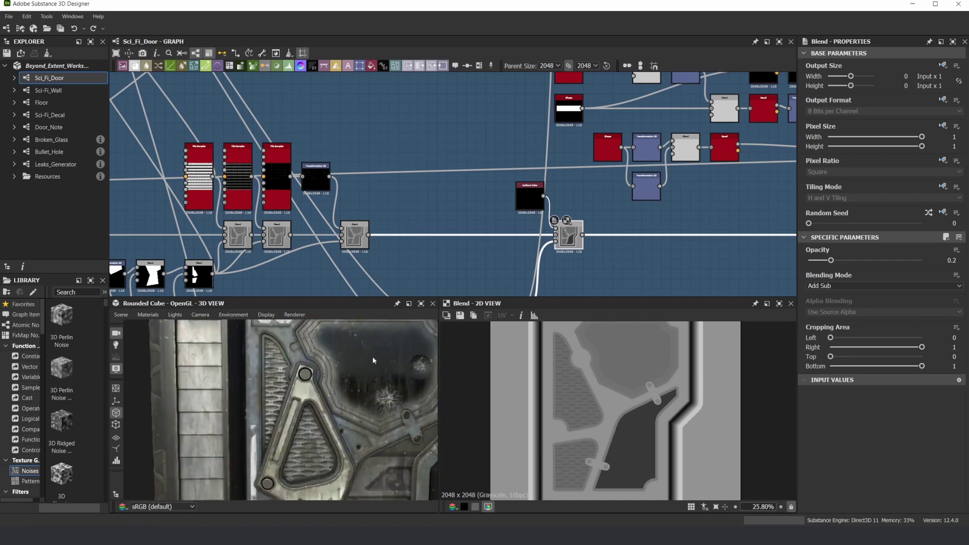
scroll(373, 361, "up", 4)
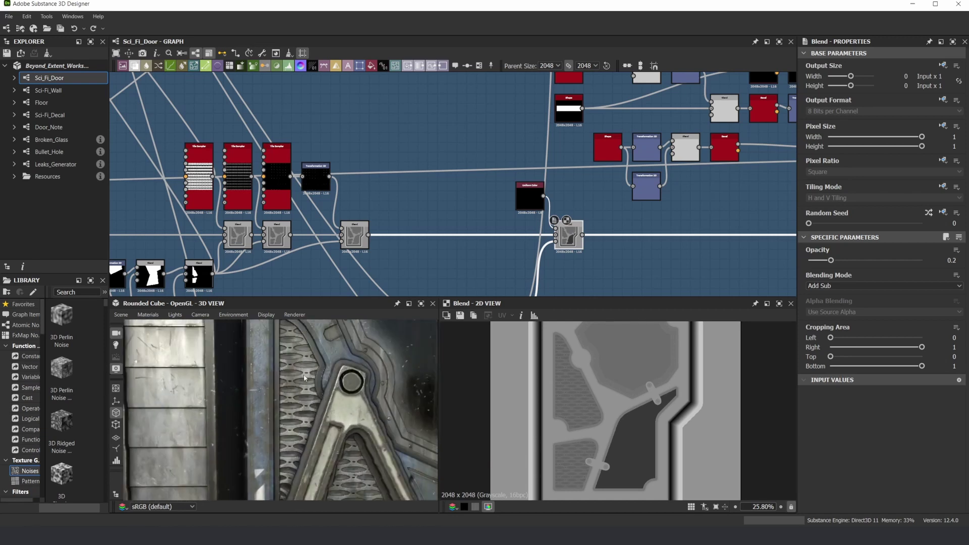
scroll(301, 382, "down", 5)
middle_click_drag(319, 439, 296, 392)
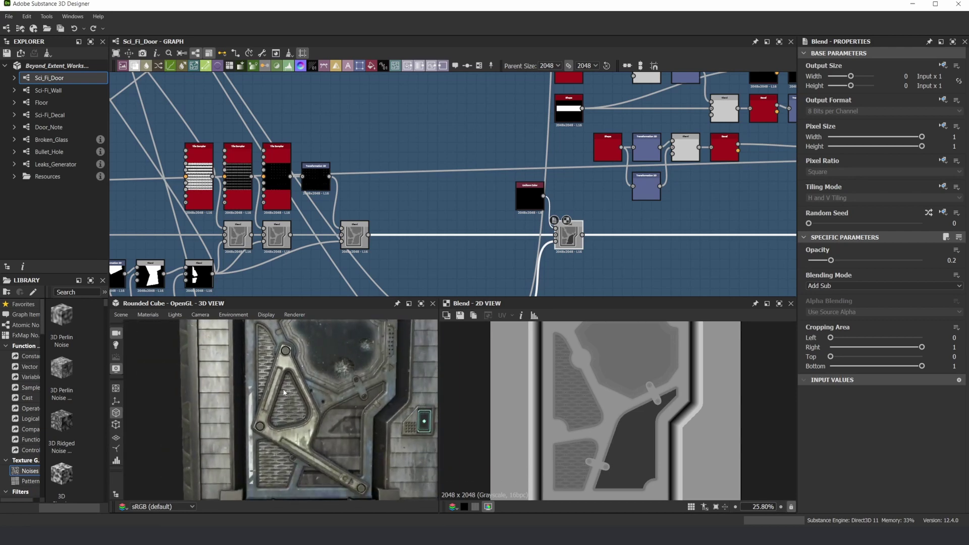
mouse_move(341, 424)
left_mouse_down()
mouse_move(319, 406)
mouse_move(340, 410)
left_mouse_up()
scroll(336, 407, "up", 2)
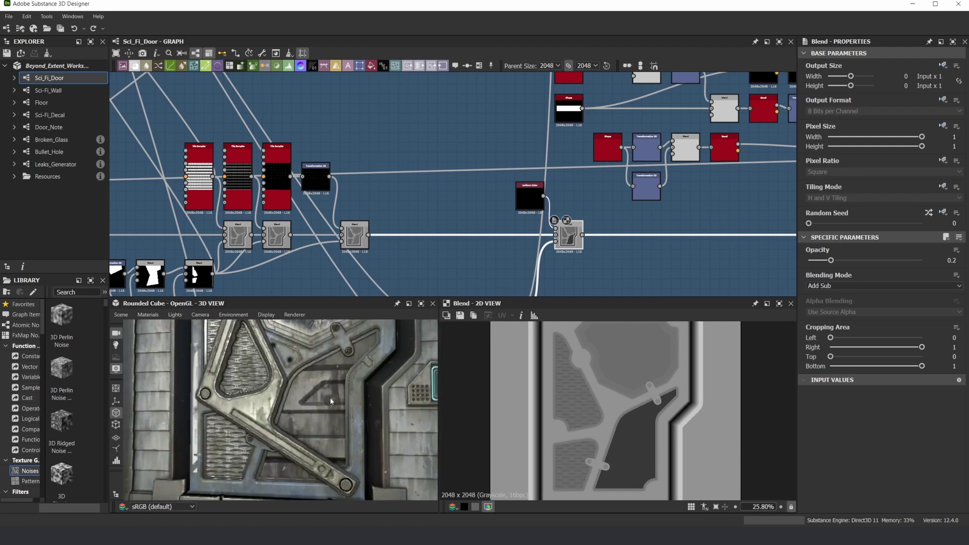
scroll(324, 383, "down", 2)
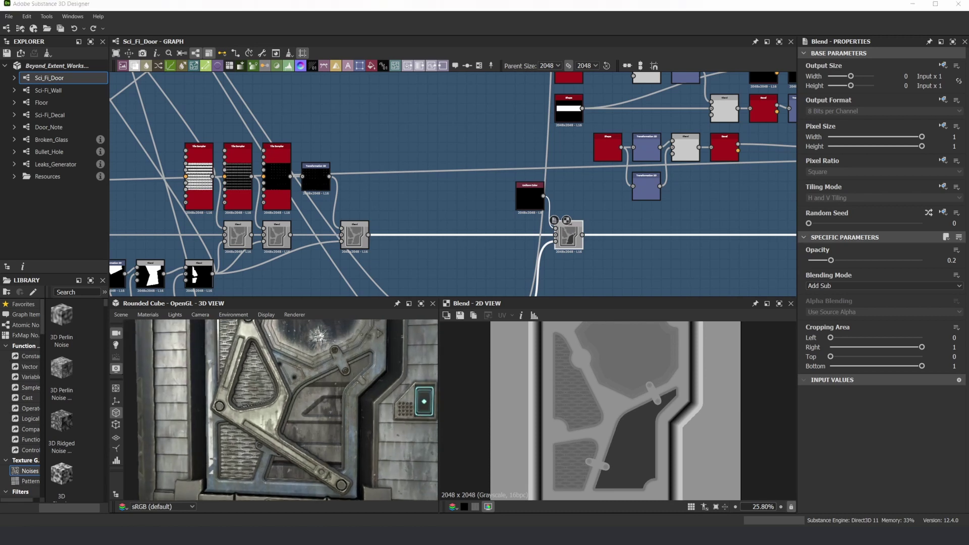
Step: Switch to the reference image of the red sci-fi door, examine its inset panels, and return to Substance 3D Designer
key("alt+Tab")
scroll(479, 294, "down", 6)
scroll(520, 344, "up", 8)
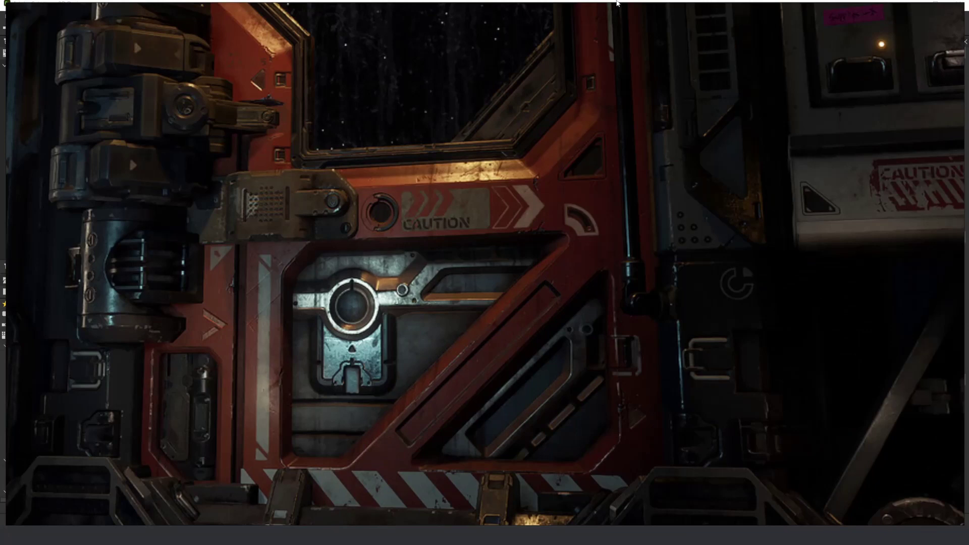
key("alt+Tab")
Step: Preview the Add (Linear Dodge) Blend that layers the bevelled shapes into the recessed door panel
left_click_drag(340, 409, 384, 367)
scroll(545, 202, "down", 5)
scroll(504, 202, "up", 4)
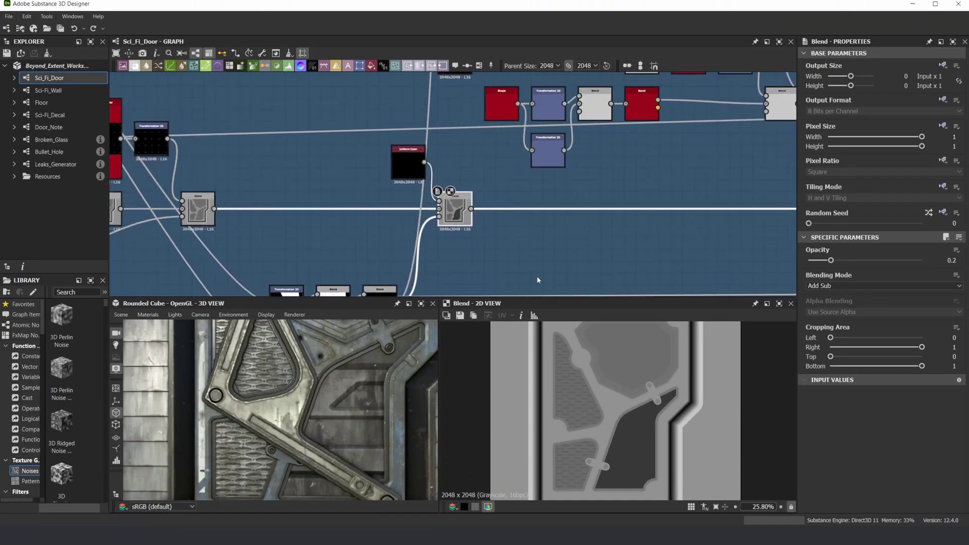
scroll(553, 167, "down", 1)
middle_click_drag(658, 168, 559, 206)
scroll(558, 207, "up", 3)
double_click(610, 238)
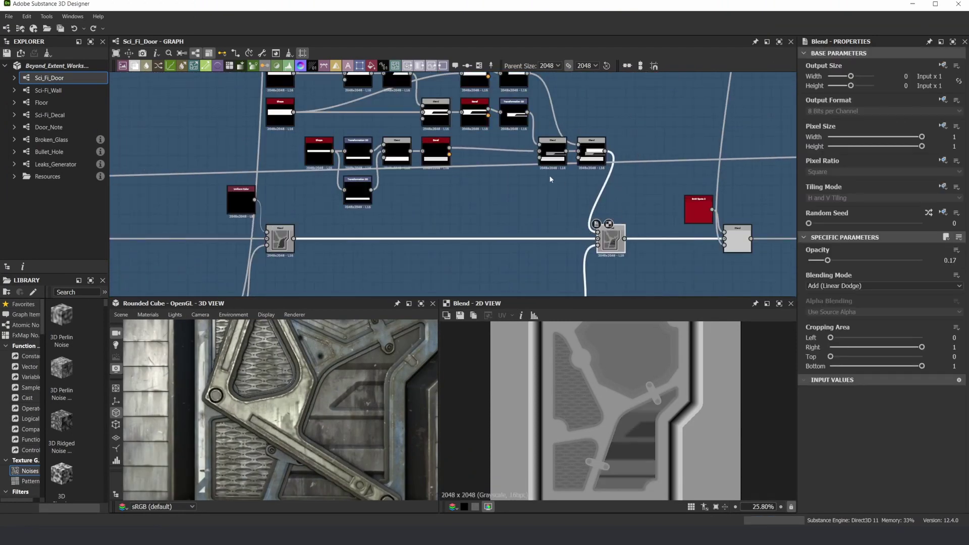
Step: Preview the uppermost Shape node and the Subtract Blend that cuts a slanted end into its bar
middle_click_drag(387, 118, 408, 162)
scroll(329, 105, "up", 2)
middle_click_drag(329, 105, 316, 141)
double_click(271, 159)
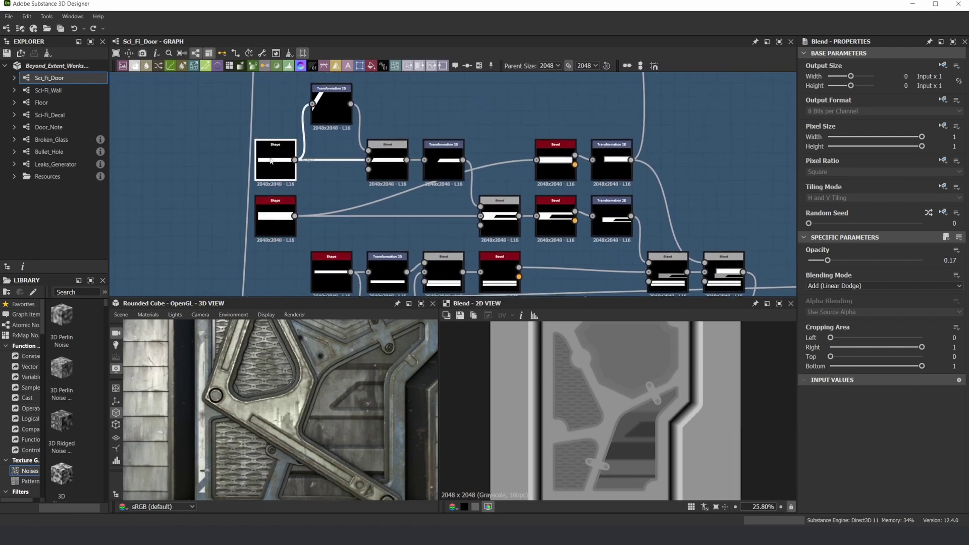
left_click(403, 164)
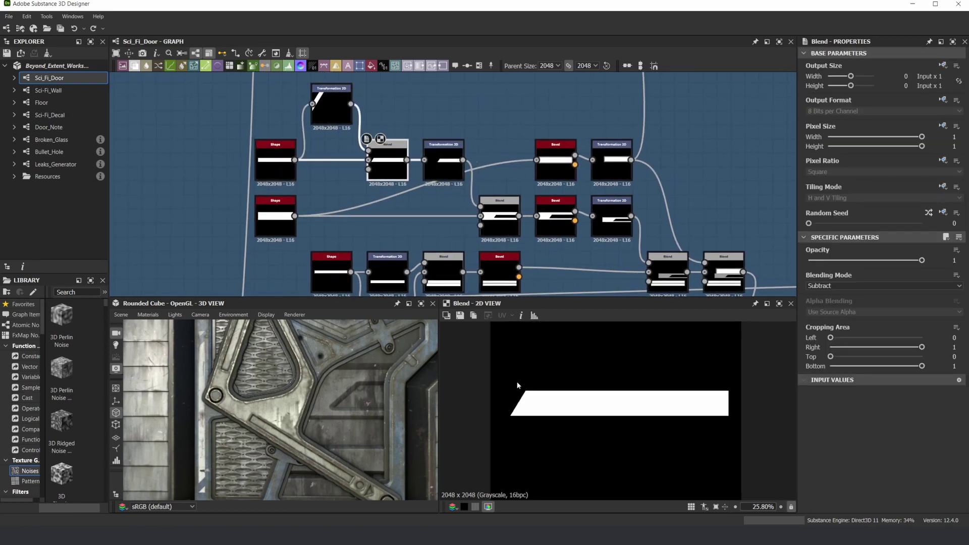
Step: Preview the whole output of the Subtract Blend that cuts the slanted bar out of the second Shape
scroll(394, 172, "down", 2)
middle_click_drag(430, 172, 426, 156)
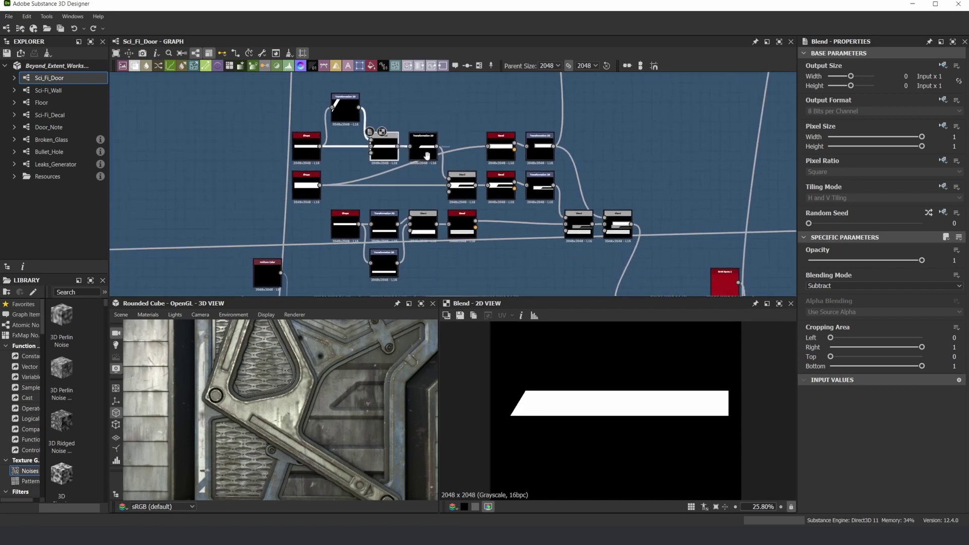
scroll(437, 168, "up", 1)
left_click(467, 189)
key("f")
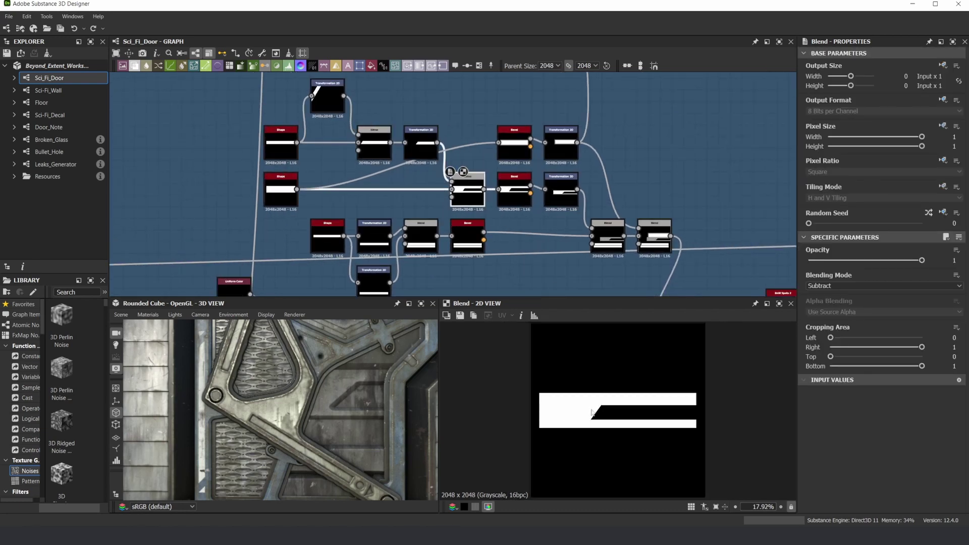
Step: Preview the Bevel that softens the notched shape's edges and the Transformation 2D that repositions it
scroll(446, 234, "up", 4)
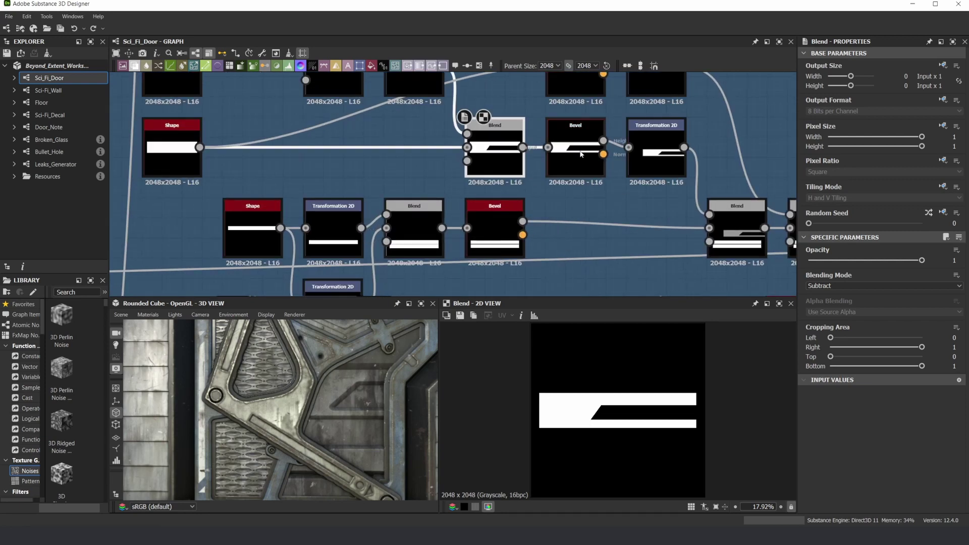
middle_click_drag(594, 157, 485, 202)
left_click(462, 200)
scroll(559, 399, "up", 3)
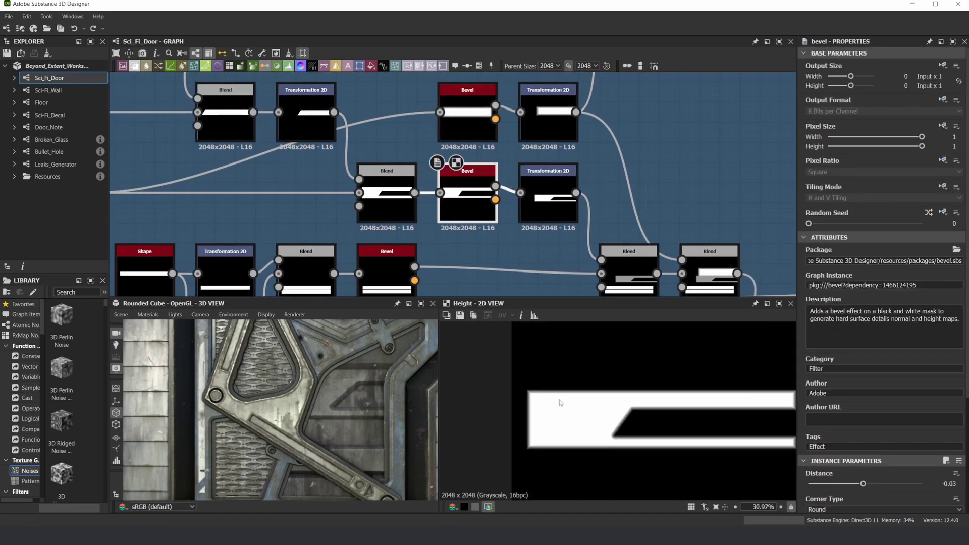
double_click(543, 184)
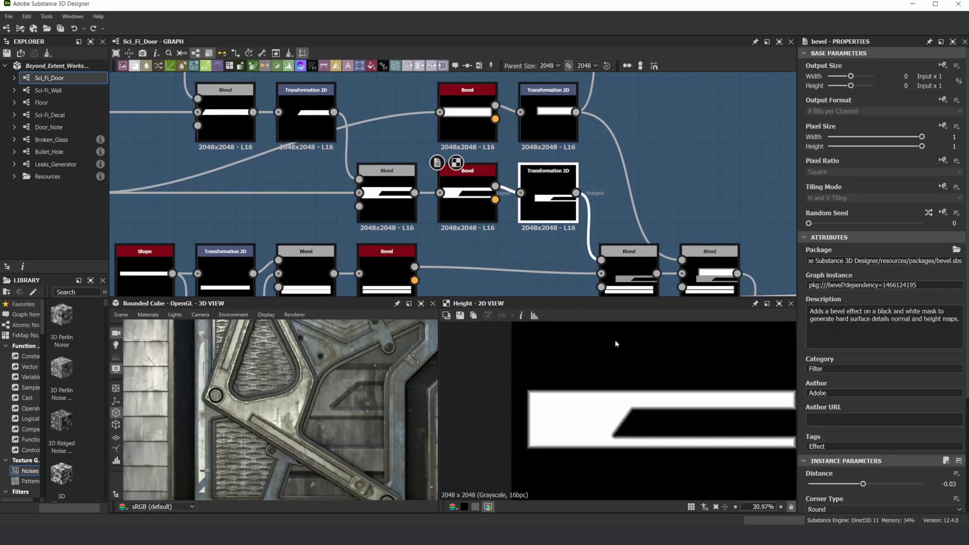
Step: Preview the two Blends that combine the bevelled panel shapes, and compare them with the recessed panel on the 3D door
scroll(623, 273, "down", 3)
middle_click_drag(623, 273, 494, 194)
scroll(494, 193, "up", 4)
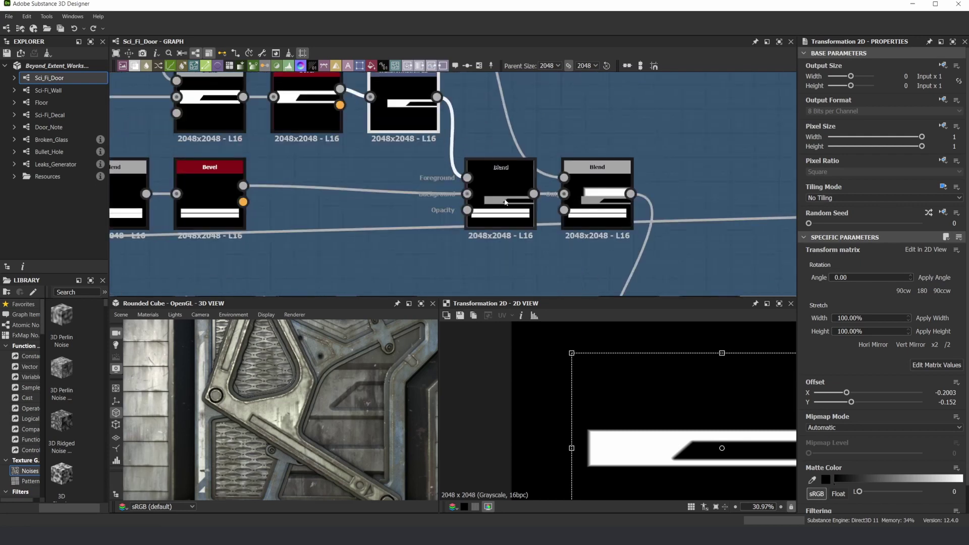
left_click(505, 202)
left_click(597, 202)
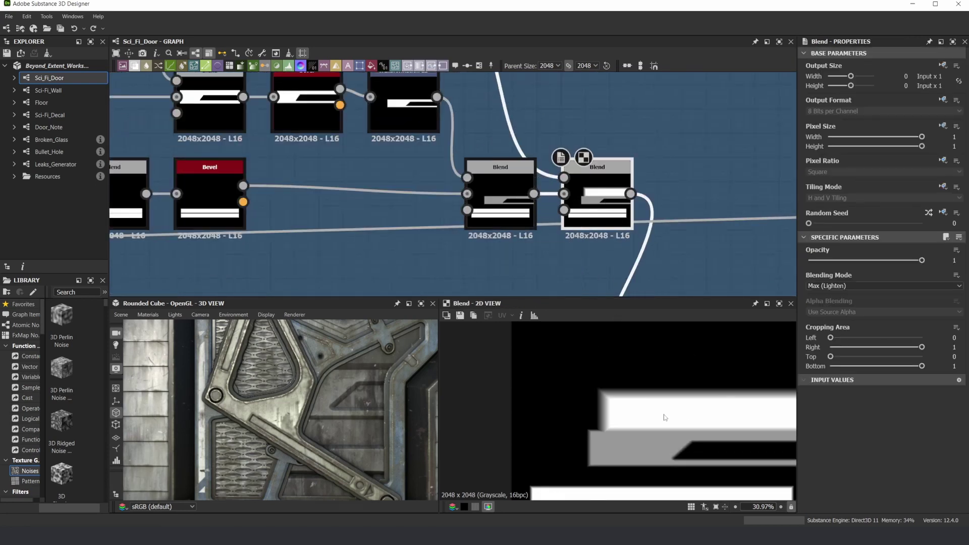
scroll(664, 418, "down", 2)
scroll(429, 419, "down", 2)
middle_click_drag(429, 419, 327, 378)
scroll(325, 362, "up", 3)
scroll(652, 264, "down", 3)
Step: Compare the main-chain Blends before and after the recessed panel shapes are added to the door height
scroll(651, 277, "up", 5)
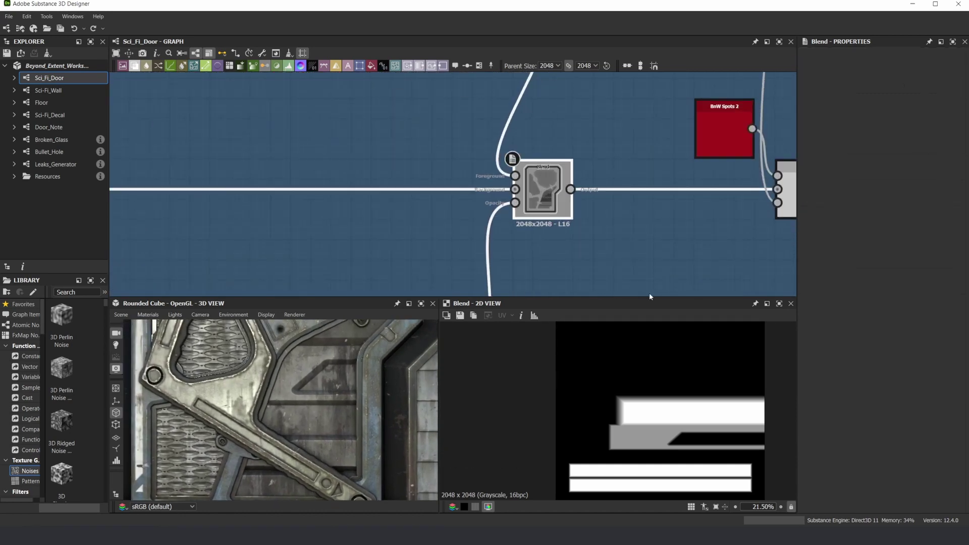
key("f")
scroll(437, 205, "down", 2)
middle_click_drag(329, 190, 551, 195)
double_click(260, 199)
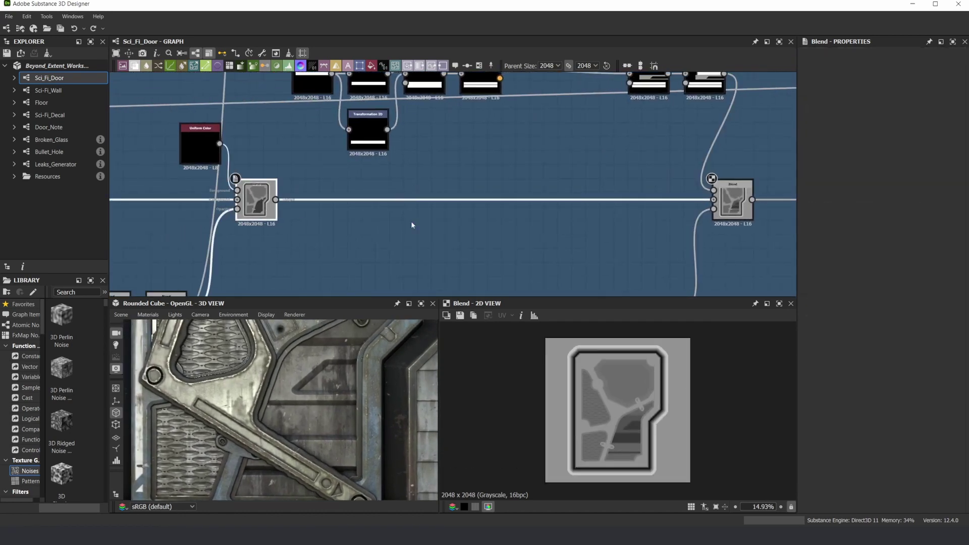
middle_click_drag(411, 225, 263, 251)
scroll(638, 422, "up", 3)
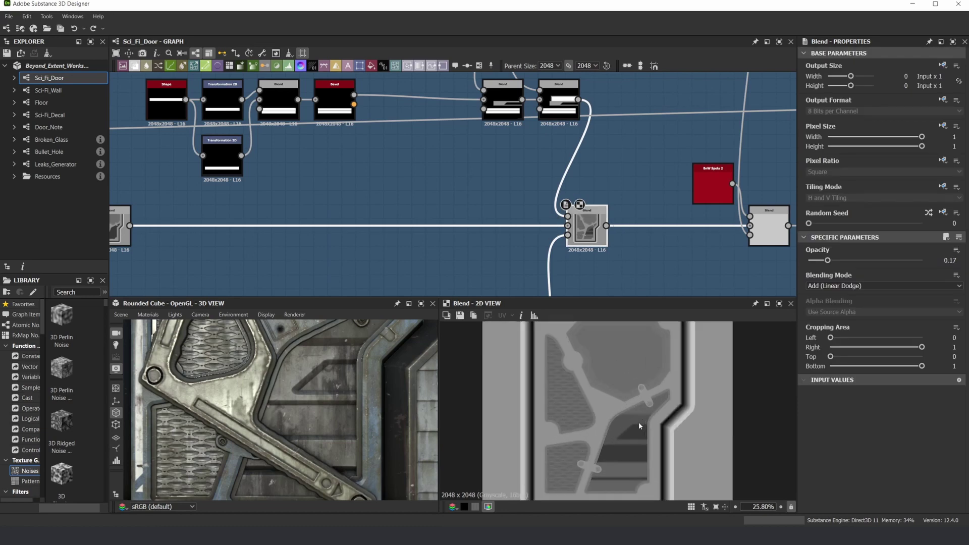
Step: Preview the Copy Blend that mixes the BnW Spots 2 noise into the door height
scroll(668, 181, "down", 3)
middle_click_drag(668, 181, 511, 186)
scroll(552, 209, "up", 3)
double_click(583, 209)
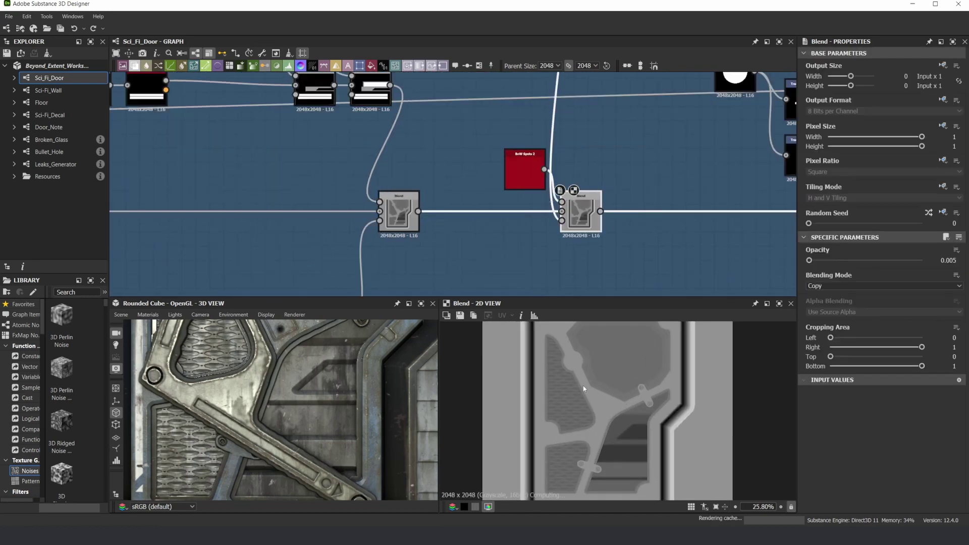
middle_click_drag(556, 125, 554, 151)
Step: Inspect the 06 plate on the 3D door and the BnW Spots 2 noise node up close
middle_click_drag(237, 335, 268, 378)
scroll(268, 378, "up", 2)
scroll(270, 378, "up", 2)
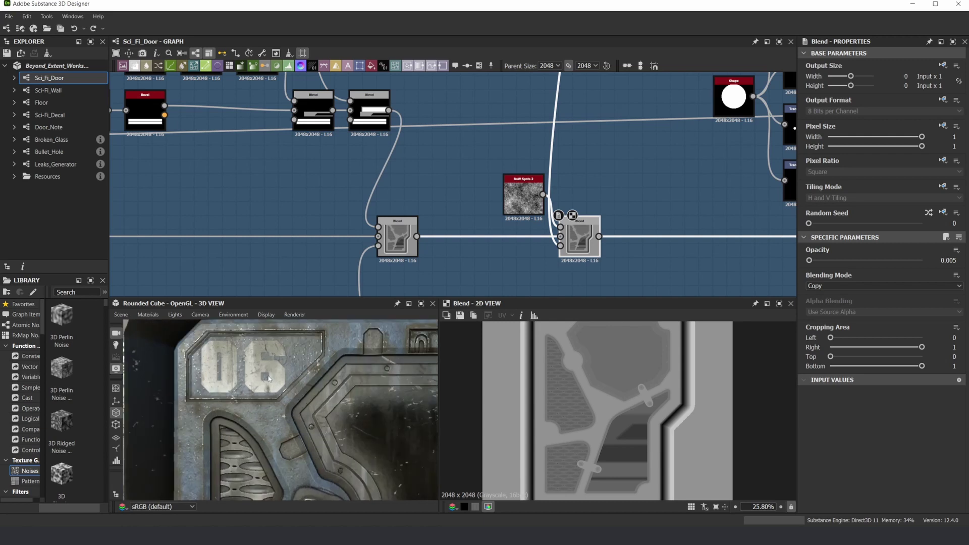
scroll(528, 190, "up", 4)
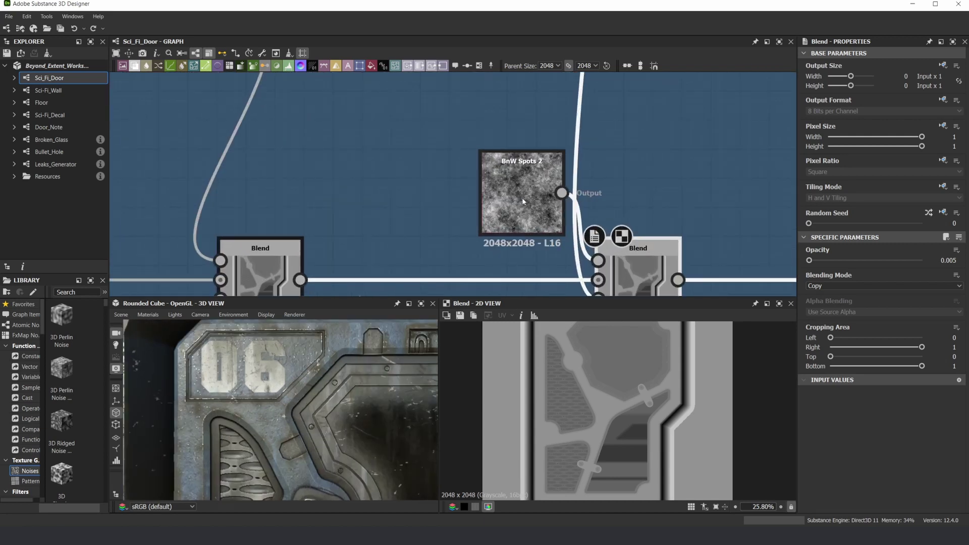
left_click(524, 170)
Step: Examine the fine surface unevenness on the 06 plate, painted frame and perforated grille of the 3D door
scroll(278, 395, "up", 5)
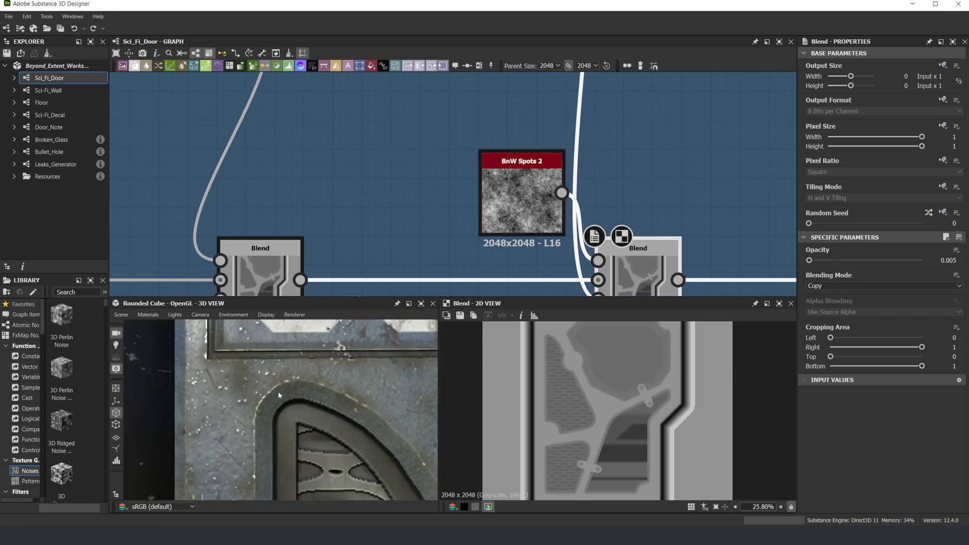
mouse_move(278, 395)
middle_mouse_down()
mouse_move(257, 383)
mouse_move(273, 402)
mouse_move(256, 371)
mouse_move(280, 371)
mouse_move(290, 396)
middle_mouse_up()
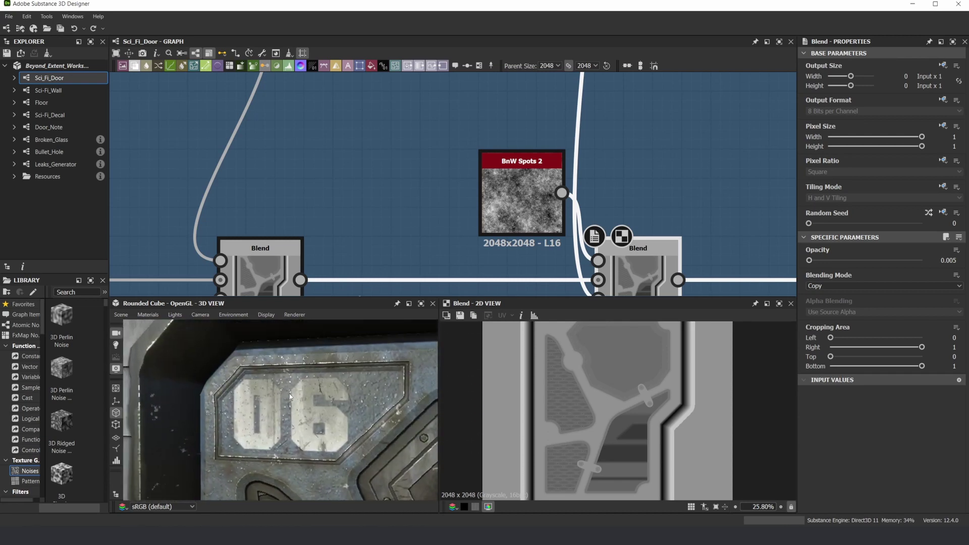
scroll(290, 397, "up", 2)
scroll(290, 396, "up", 2)
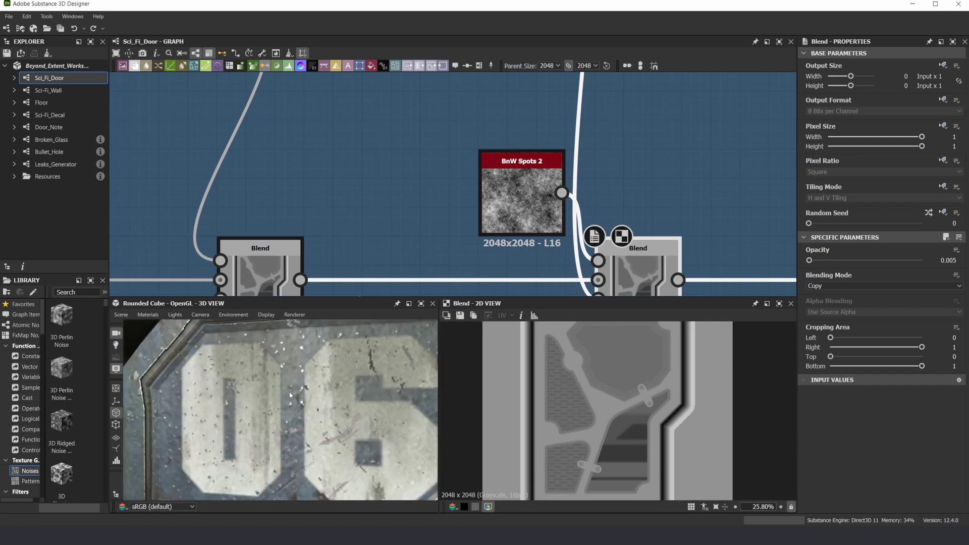
scroll(290, 393, "down", 2)
middle_click_drag(290, 393, 339, 348)
scroll(338, 348, "up", 4)
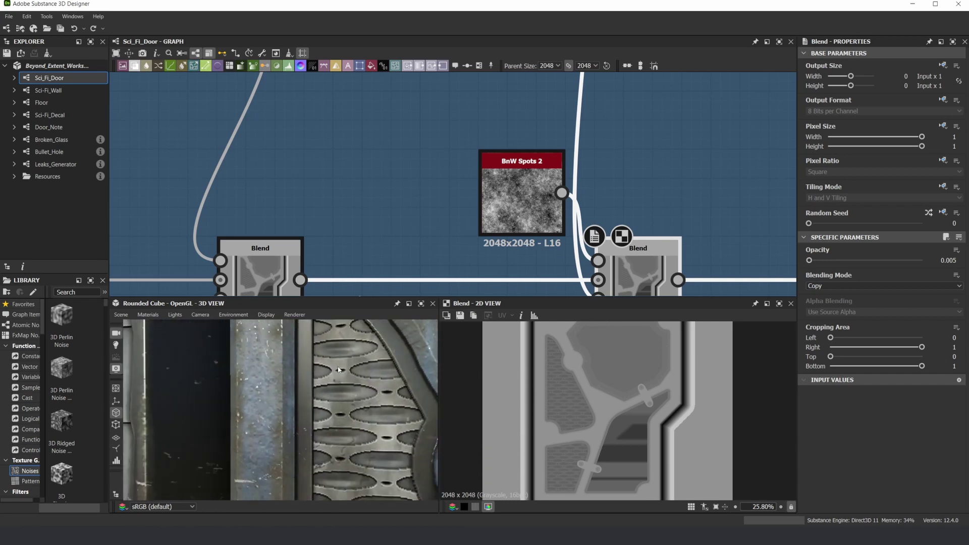
scroll(574, 164, "down", 3)
scroll(620, 188, "up", 4)
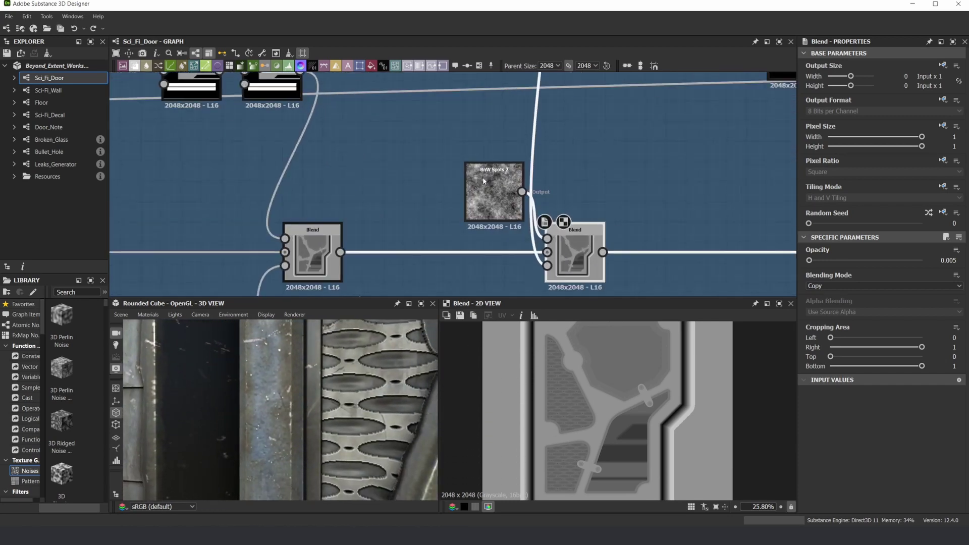
Step: Examine how the BnW Spots 2 node connects to the Copy Blend in the main height chain
scroll(634, 214, "down", 3)
middle_click_drag(634, 214, 558, 197)
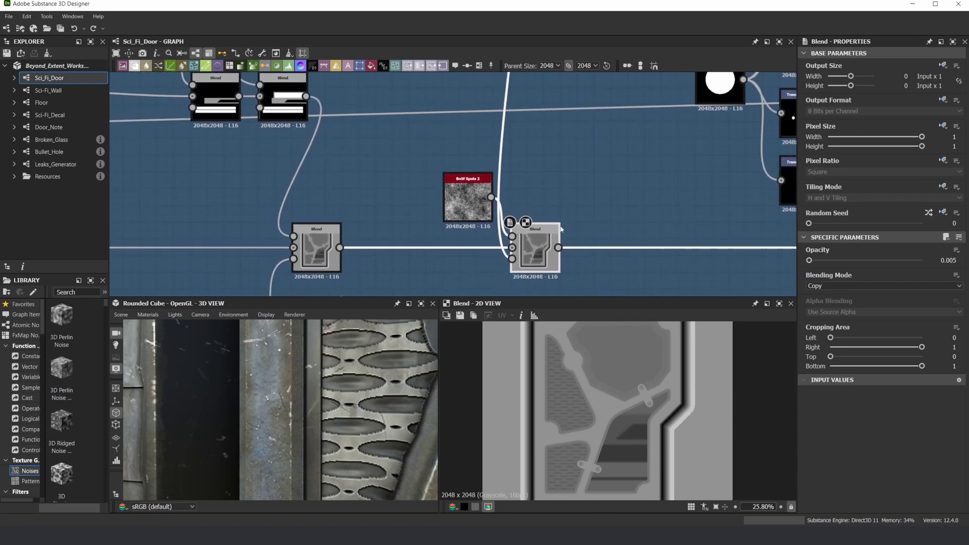
scroll(558, 197, "up", 2)
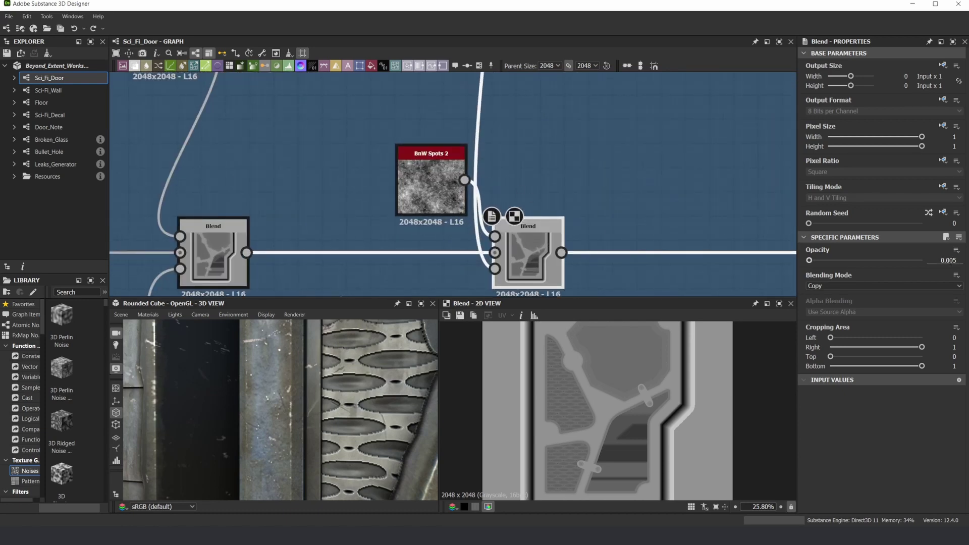
Step: Examine the door's upper area in the 3D view, from the 06 marking across the top trim to the round corner bolt
scroll(290, 388, "down", 3)
middle_click_drag(289, 388, 302, 469)
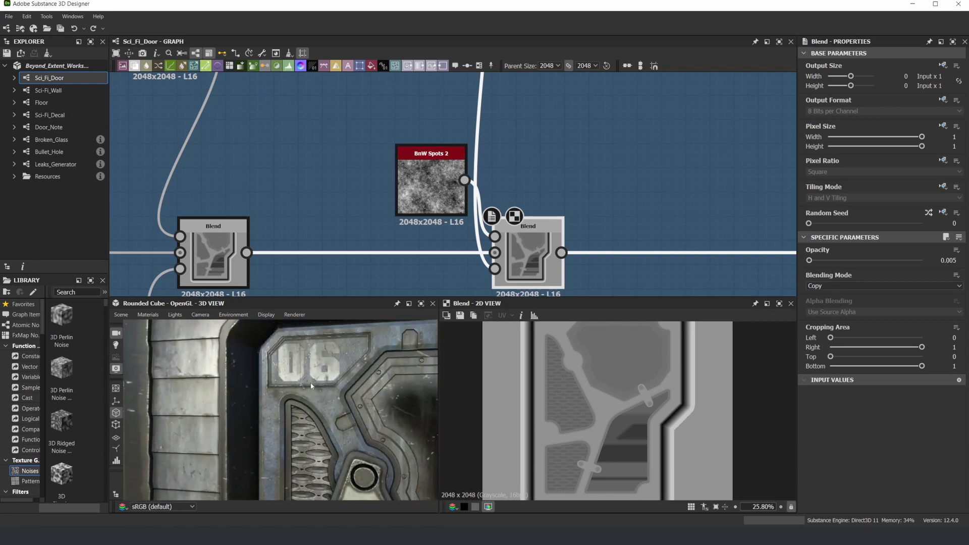
middle_click_drag(360, 338, 285, 403)
scroll(336, 400, "up", 2)
scroll(336, 397, "down", 3)
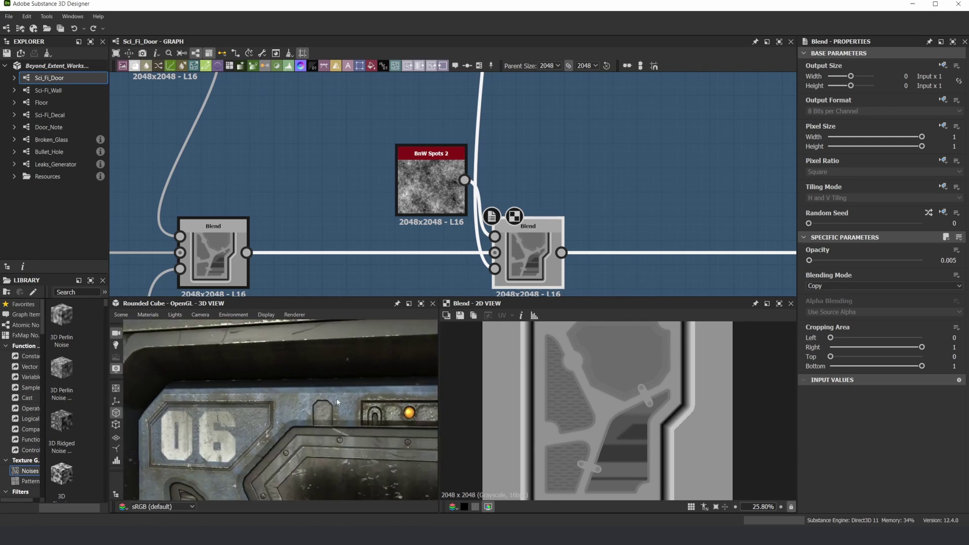
scroll(302, 398, "up", 4)
scroll(325, 395, "down", 4)
middle_click_drag(404, 399, 227, 403)
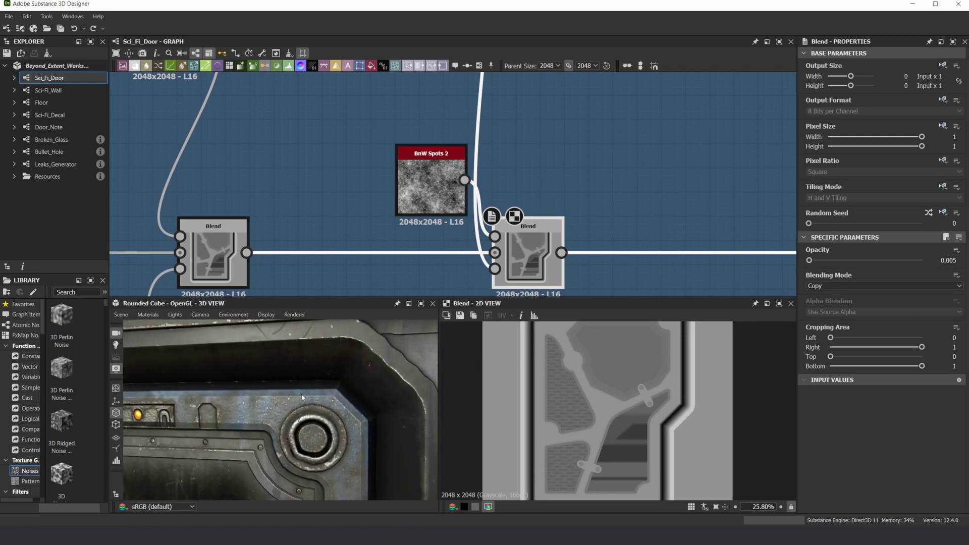
middle_click_drag(379, 414, 360, 346)
scroll(607, 133, "down", 5)
scroll(591, 195, "up", 5)
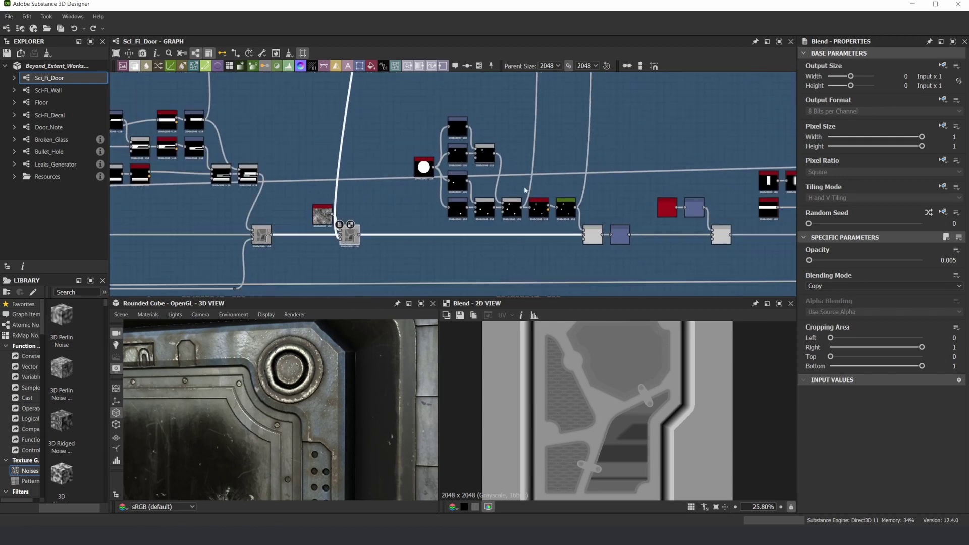
Step: Preview the combined-dots Blend, its Bevel, and the Blend that adds the curved dots to the door height map
scroll(424, 167, "down", 1)
middle_click_drag(406, 149, 459, 167)
scroll(470, 218, "up", 4)
double_click(467, 216)
scroll(297, 404, "down", 4)
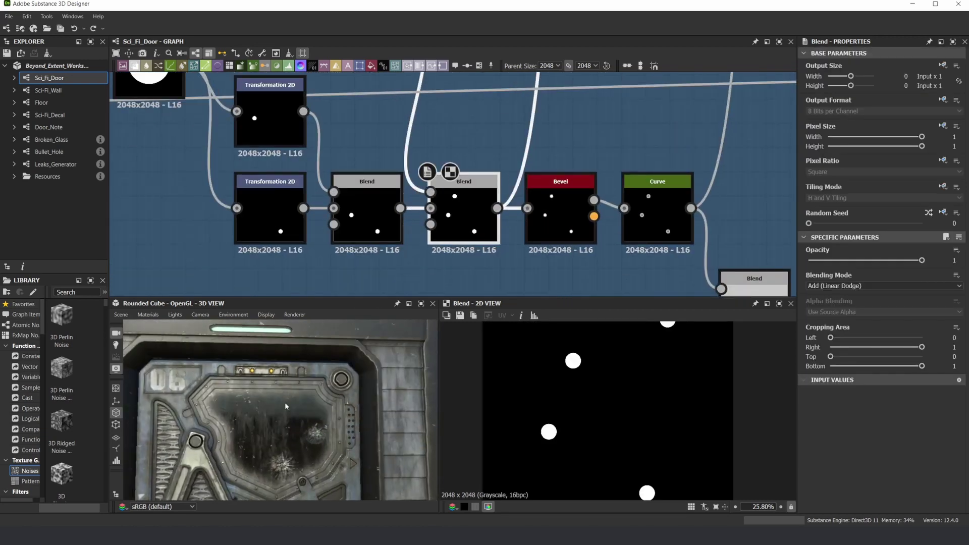
scroll(278, 405, "down", 1)
left_click(579, 211)
left_click(657, 212)
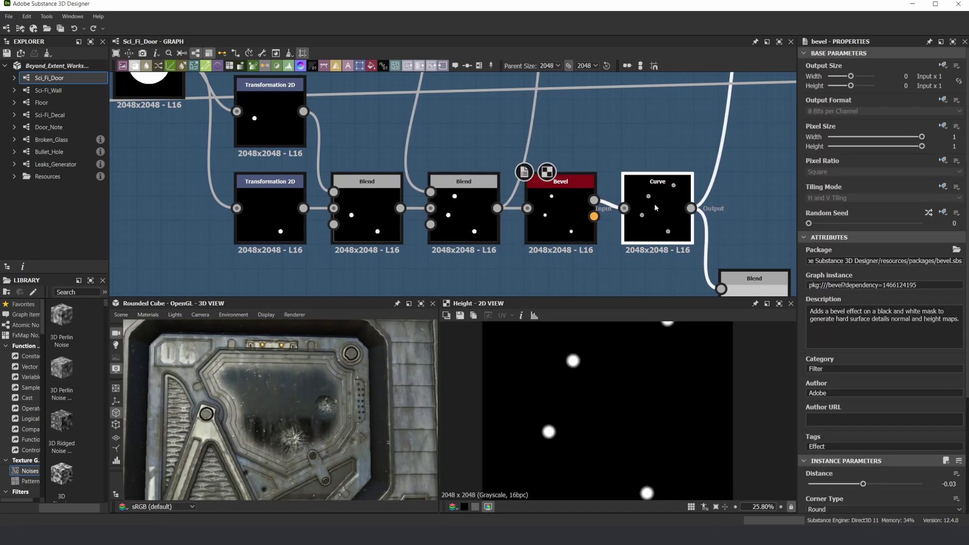
middle_click_drag(657, 212, 610, 168)
left_click(707, 263)
scroll(571, 387, "up", 5)
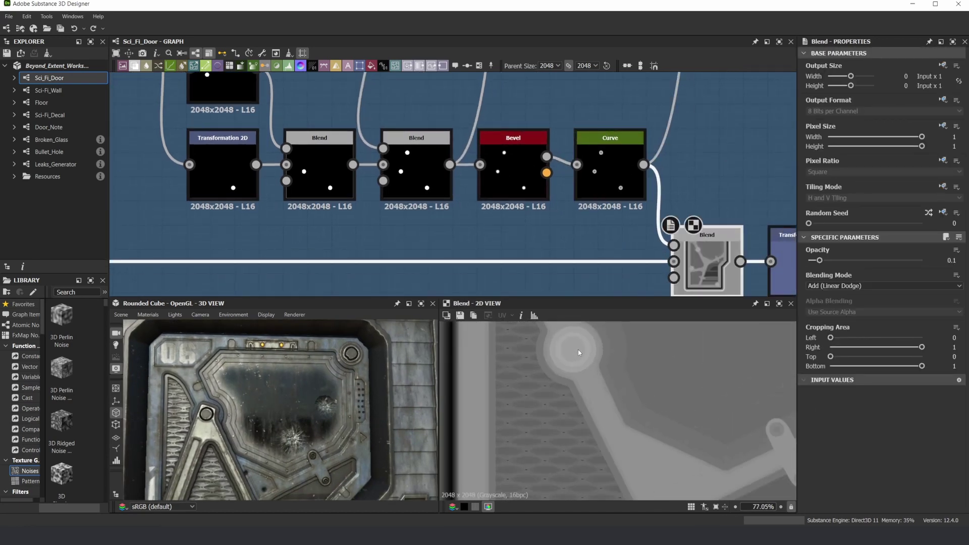
Step: Compare the door height map at the earlier 0.17-opacity Blend with the Blend that adds the round bolts
scroll(389, 192, "down", 6)
middle_click_drag(264, 189, 400, 186)
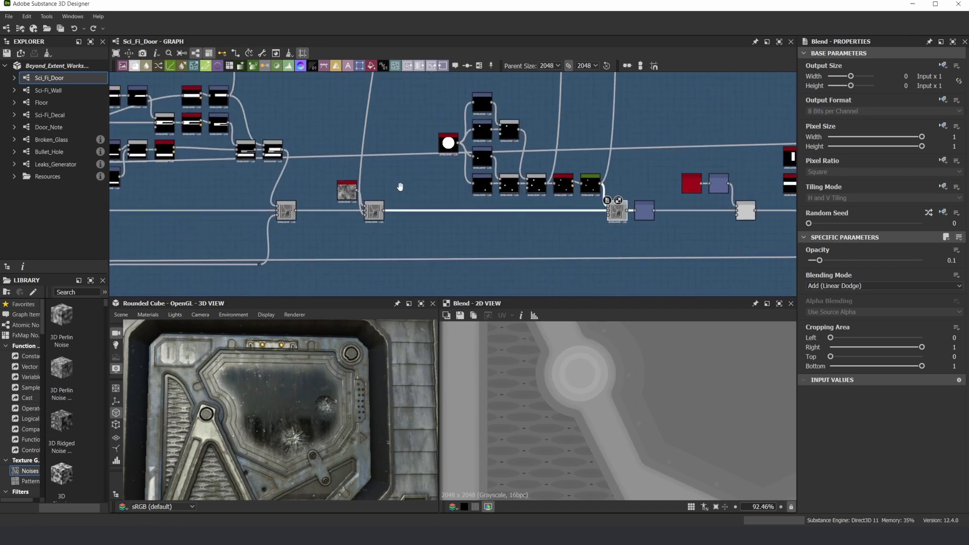
scroll(259, 215, "up", 3)
double_click(306, 203)
scroll(594, 376, "down", 2)
scroll(635, 211, "down", 5)
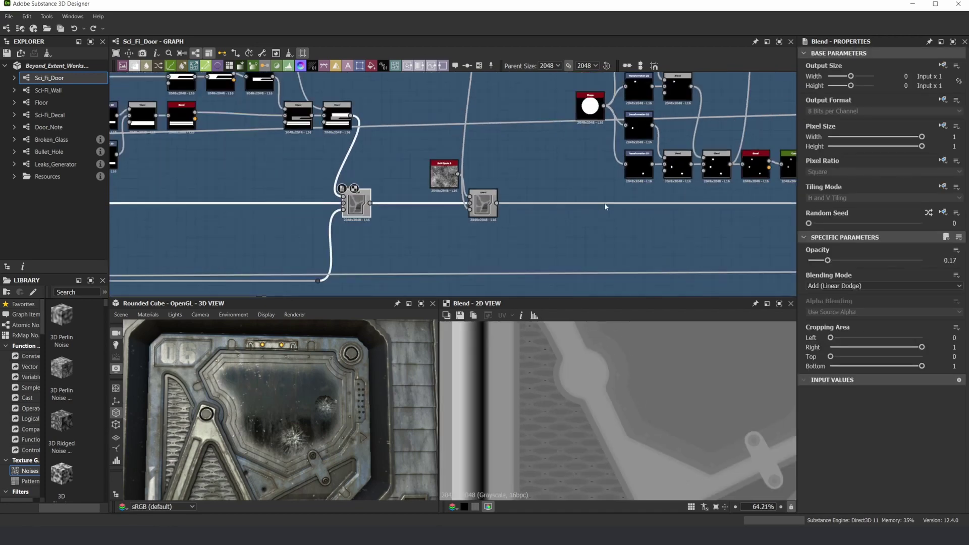
scroll(489, 225, "up", 5)
double_click(517, 243)
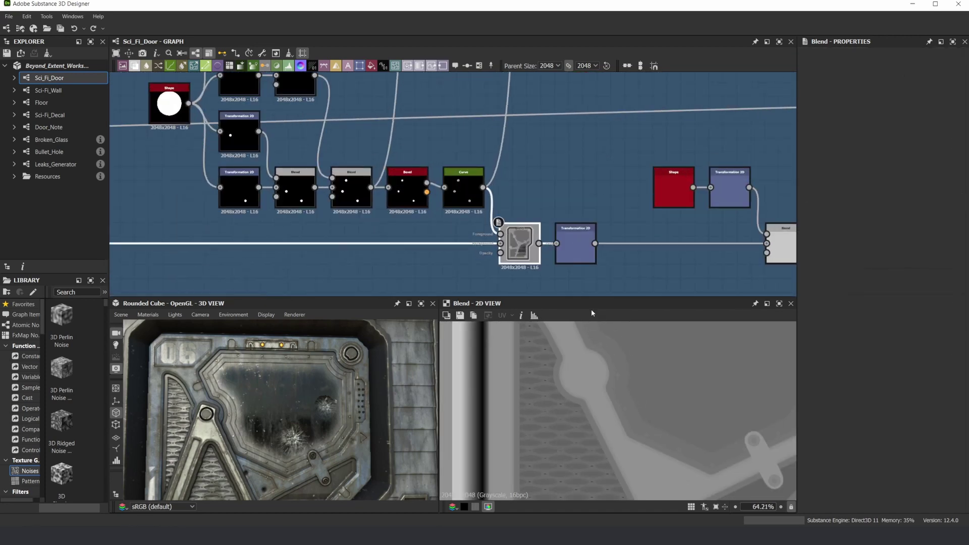
Step: Inspect the round corner bolt on the door up close in the 3D view
scroll(368, 366, "up", 5)
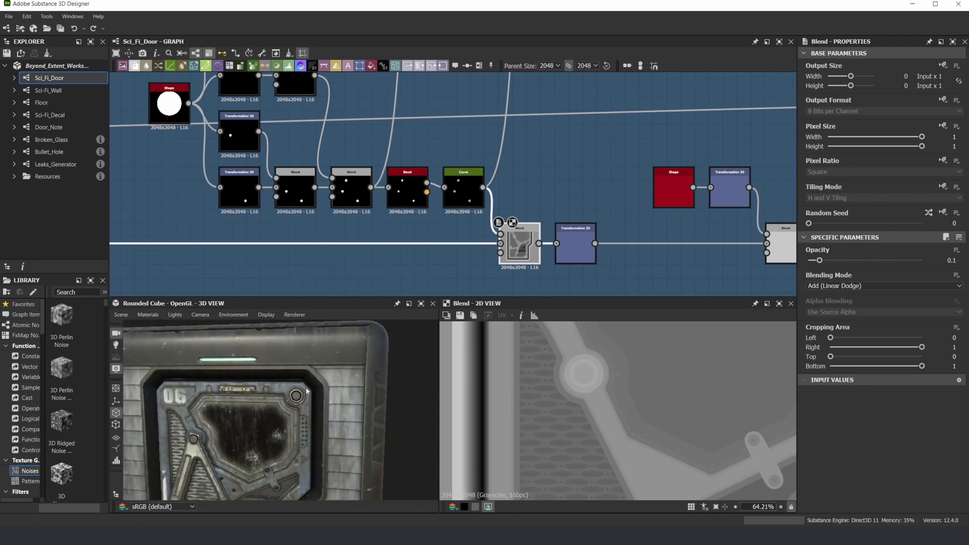
scroll(305, 395, "up", 2)
scroll(306, 395, "down", 3)
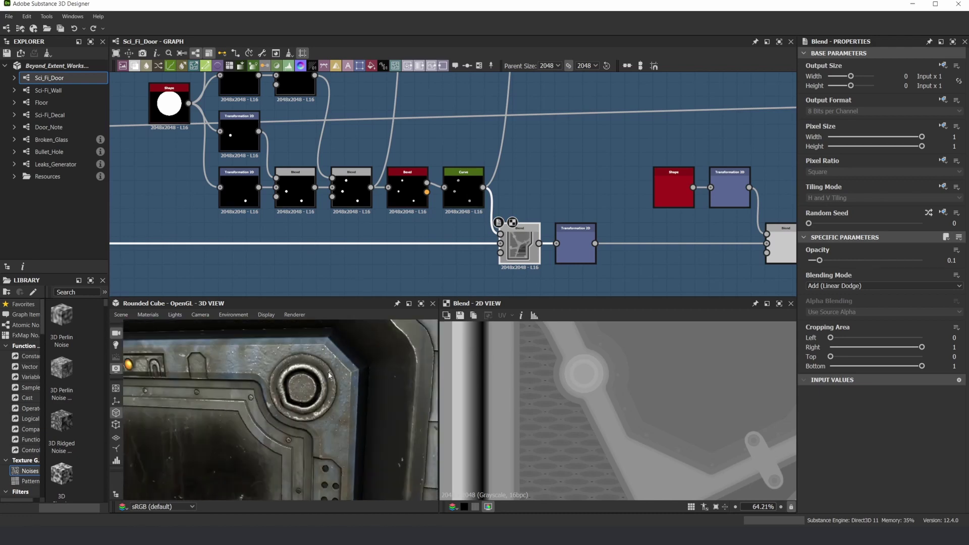
left_click_drag(305, 394, 360, 371)
Step: Display the disc Shape node that feeds the bolt Transformation 2D nodes and view its full output
middle_click_drag(328, 167, 358, 185)
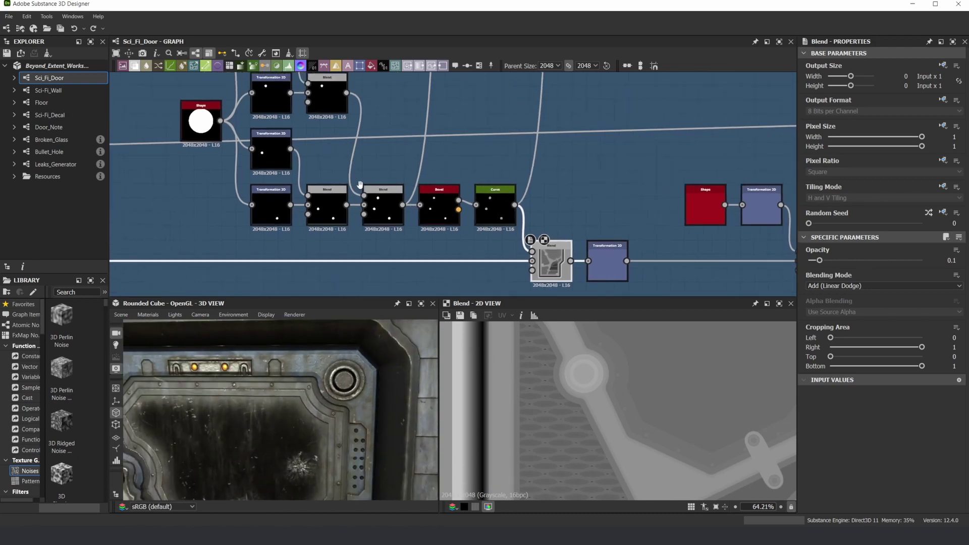
scroll(313, 161, "up", 2)
scroll(276, 121, "down", 2)
middle_click_drag(203, 125, 222, 148)
left_click(209, 138)
double_click(210, 136)
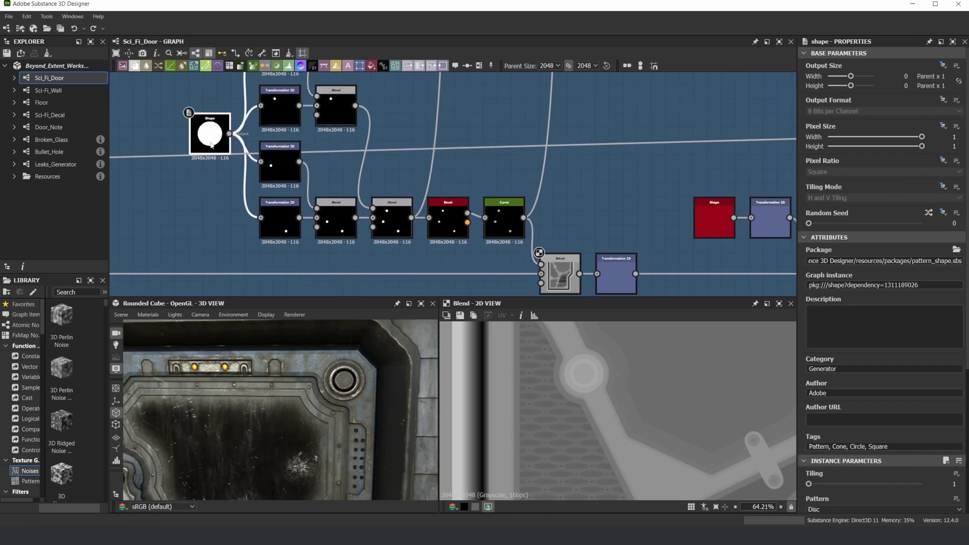
scroll(618, 427, "down", 4)
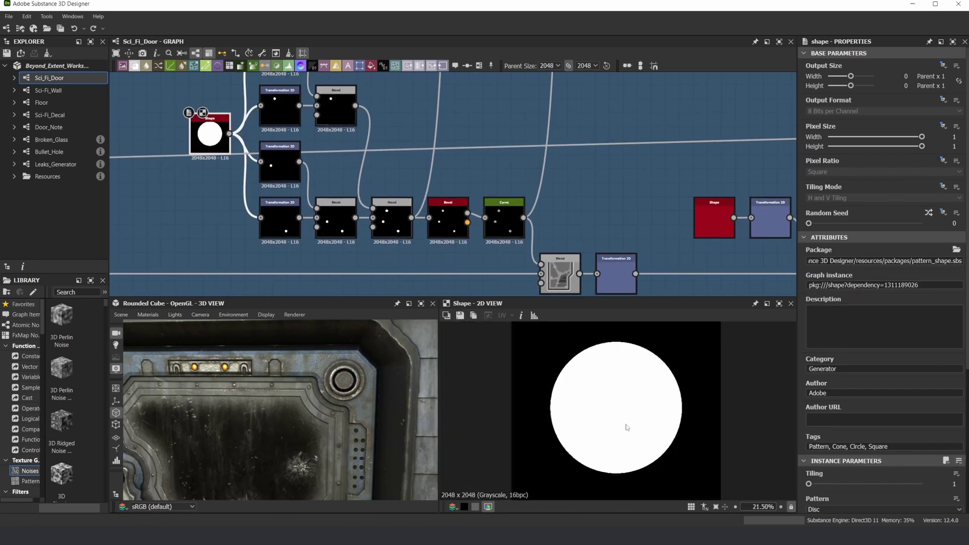
scroll(350, 201, "up", 2)
Step: Step through the outputs of the final dots Blend, the Bevel and the Curve node, checking one bolt's profile up close
double_click(425, 241)
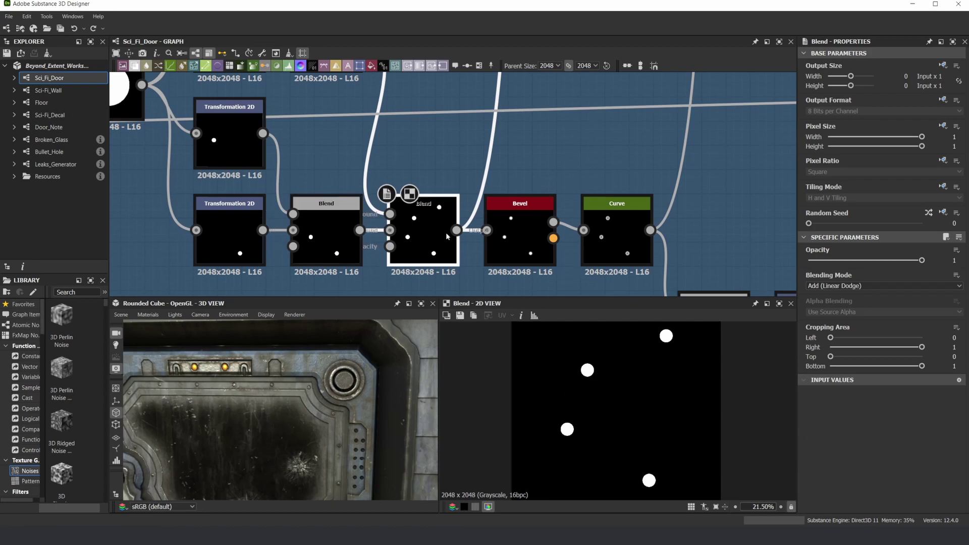
double_click(514, 226)
scroll(597, 380, "up", 5)
double_click(604, 238)
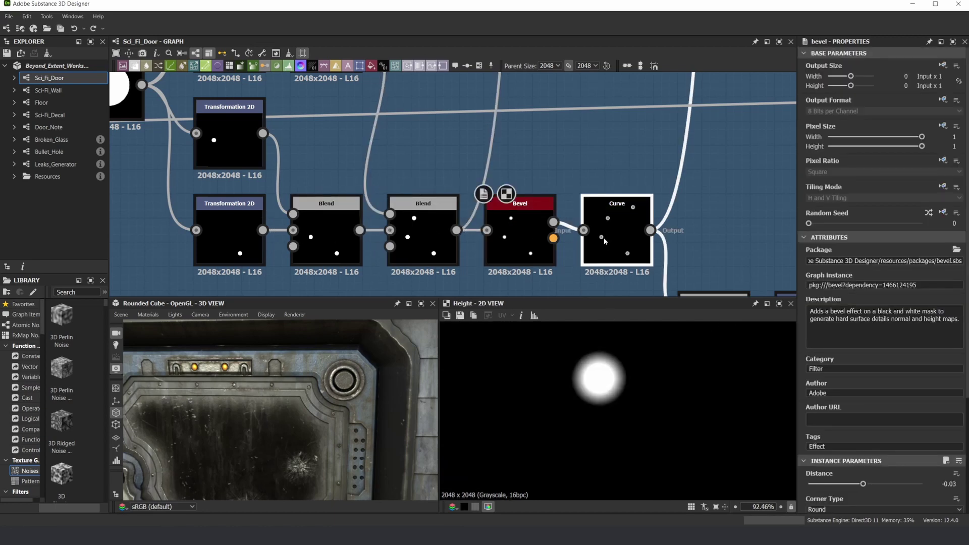
scroll(684, 167, "down", 5)
middle_click_drag(706, 206, 613, 209)
scroll(613, 209, "up", 3)
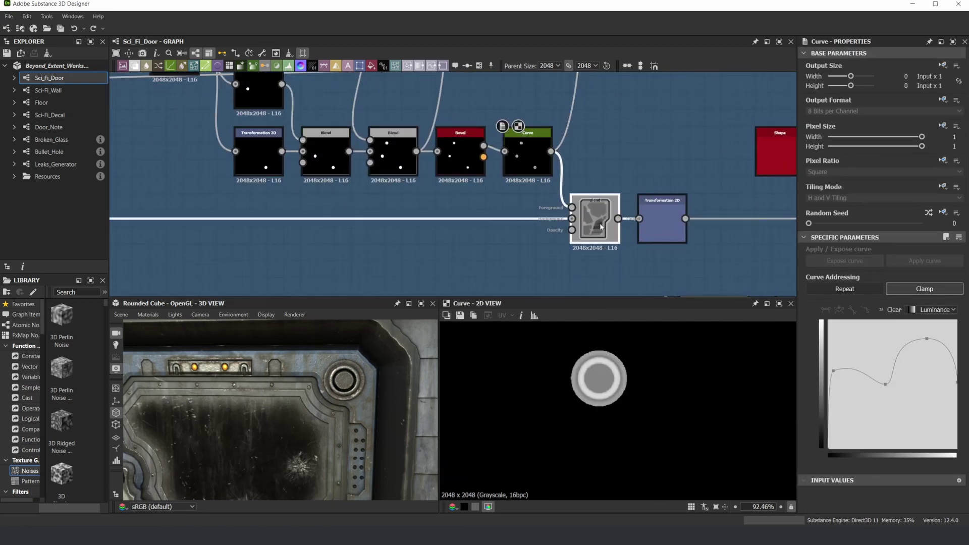
Step: View the output of the bolt-adding Blend and of the Transformation 2D node that follows it
double_click(600, 225)
double_click(671, 207)
middle_click_drag(714, 167, 529, 196)
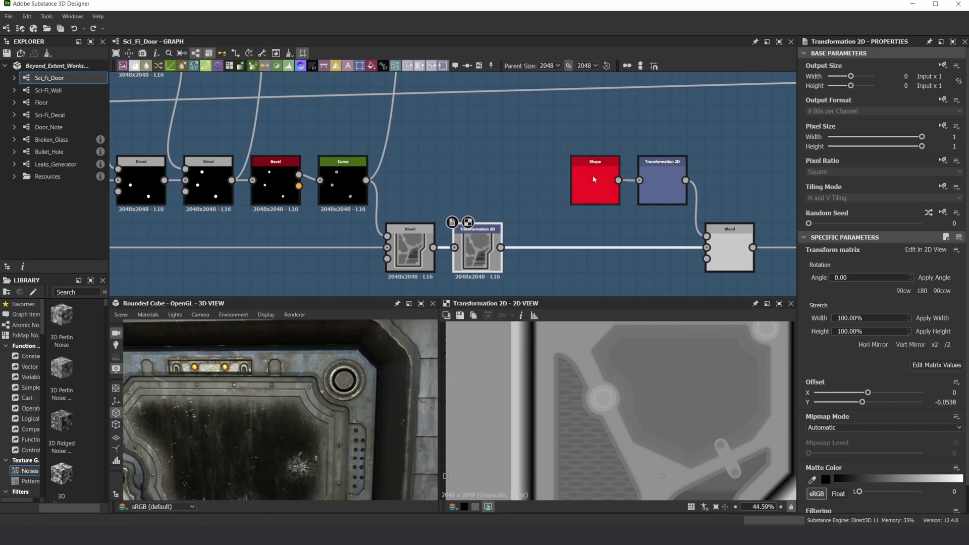
Step: Preview the Subtract Blend that cuts the rectangular bar shape into the door height map
scroll(627, 140, "down", 3)
middle_click_drag(675, 169, 534, 180)
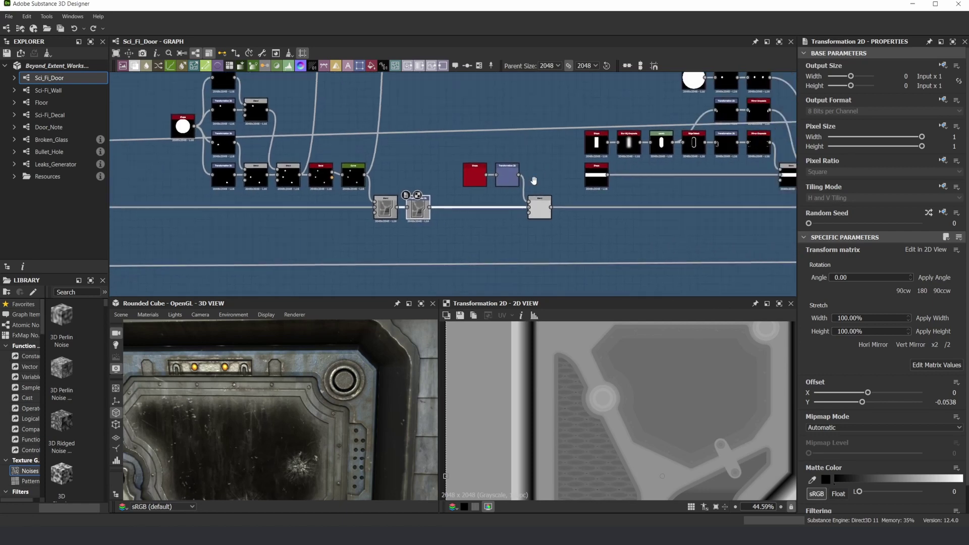
scroll(533, 202, "up", 4)
double_click(550, 214)
scroll(633, 365, "down", 3)
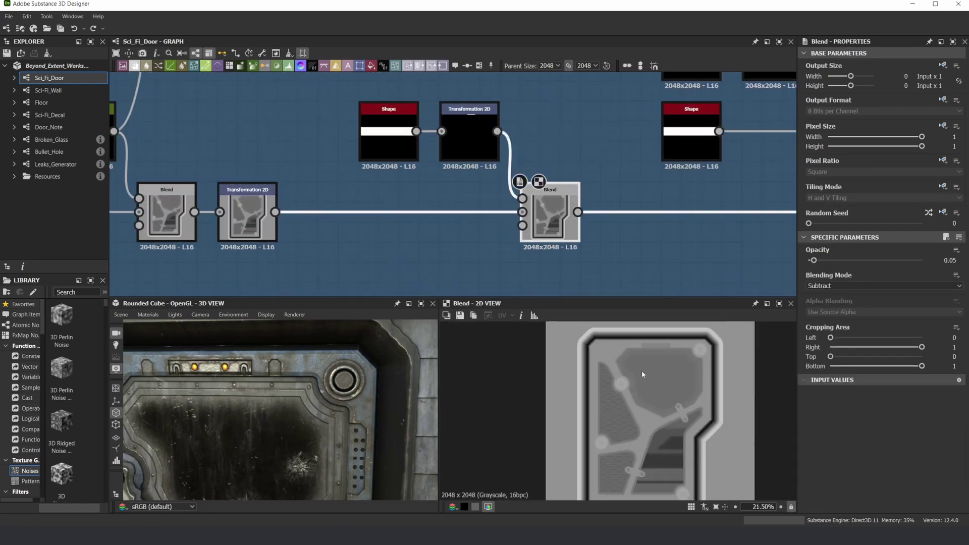
scroll(642, 374, "down", 3)
scroll(264, 199, "up", 2)
Step: Compare the whole door height map before and after the Transformation 2D node that shifts it vertically
middle_click_drag(263, 199, 422, 197)
double_click(285, 209)
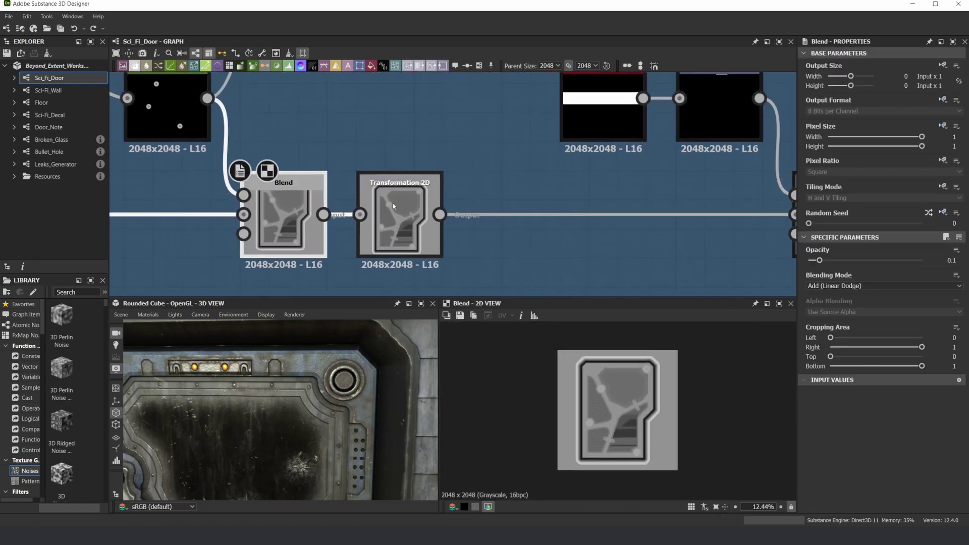
double_click(392, 202)
left_click(569, 178)
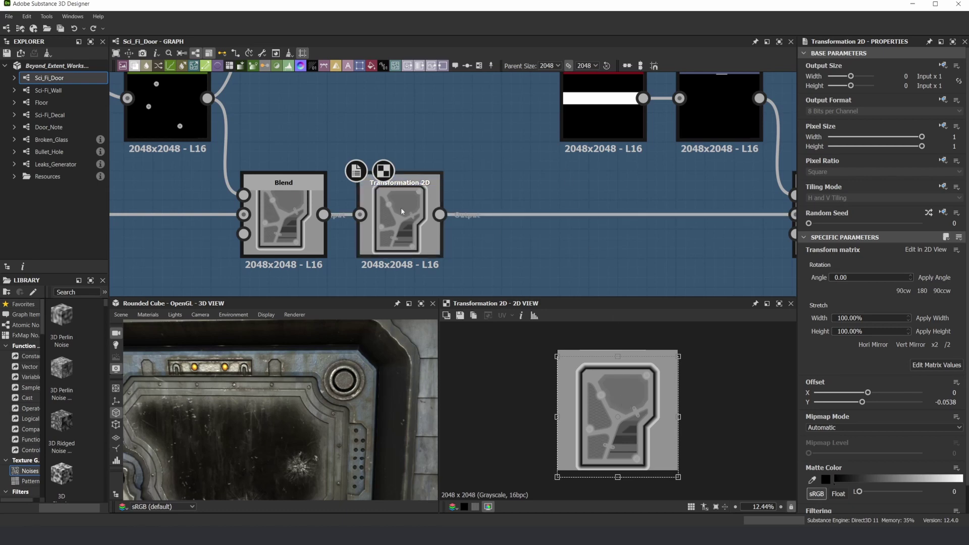
Step: View the complete door on the rounded cube in the 3D view
scroll(318, 424, "down", 5)
scroll(318, 424, "down", 5)
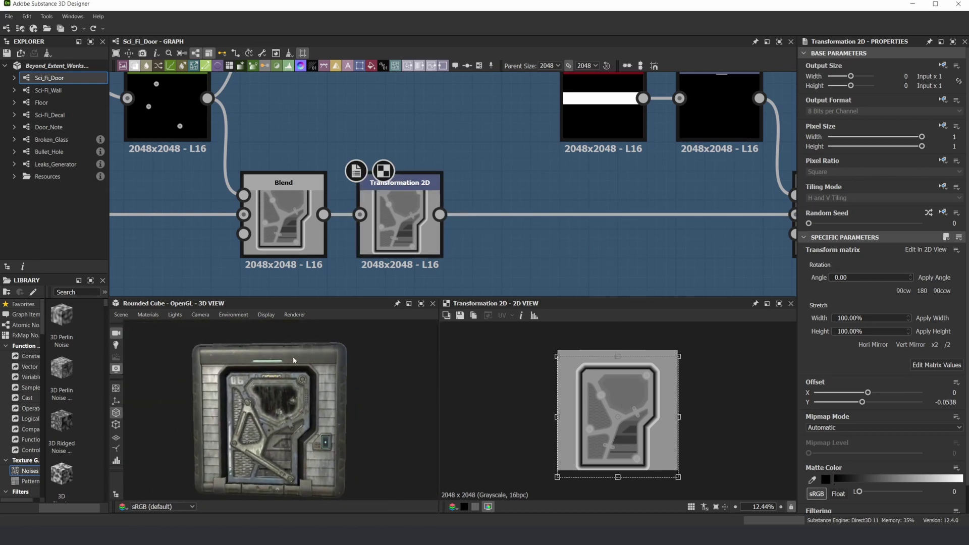
scroll(539, 182, "down", 3)
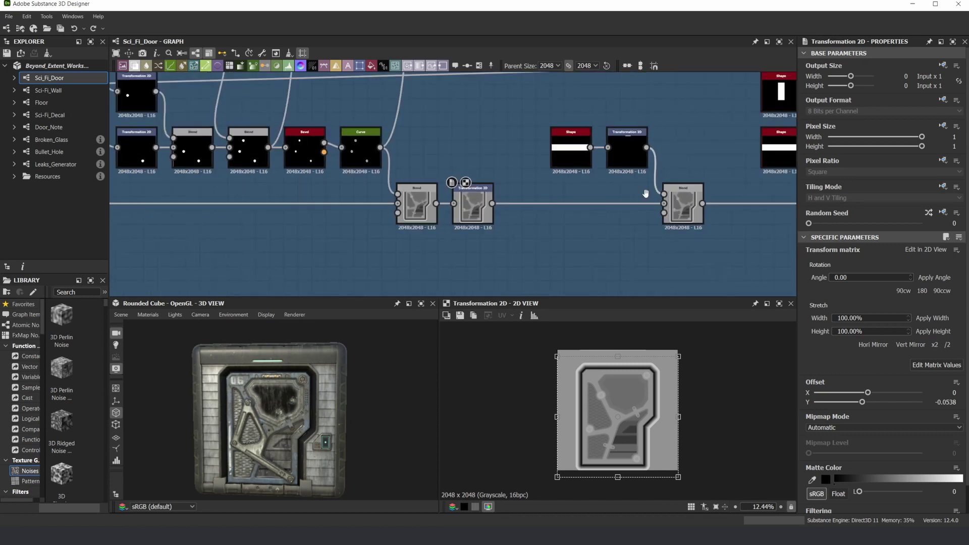
Step: Examine the rectangular recess cut by the Subtract Blend near the door's top edge in the height map and 3D view
middle_click_drag(643, 192, 461, 219)
double_click(492, 252)
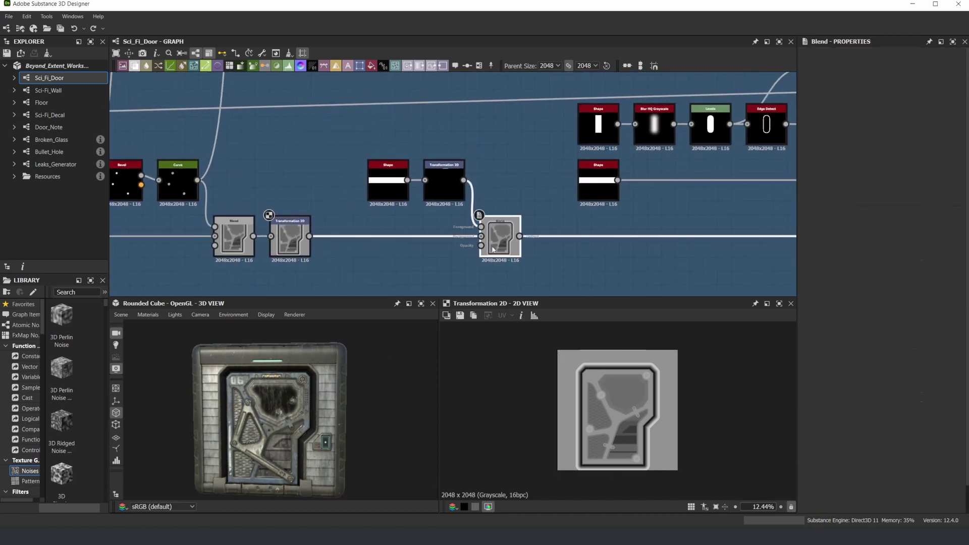
scroll(650, 362, "up", 6)
scroll(650, 363, "down", 2)
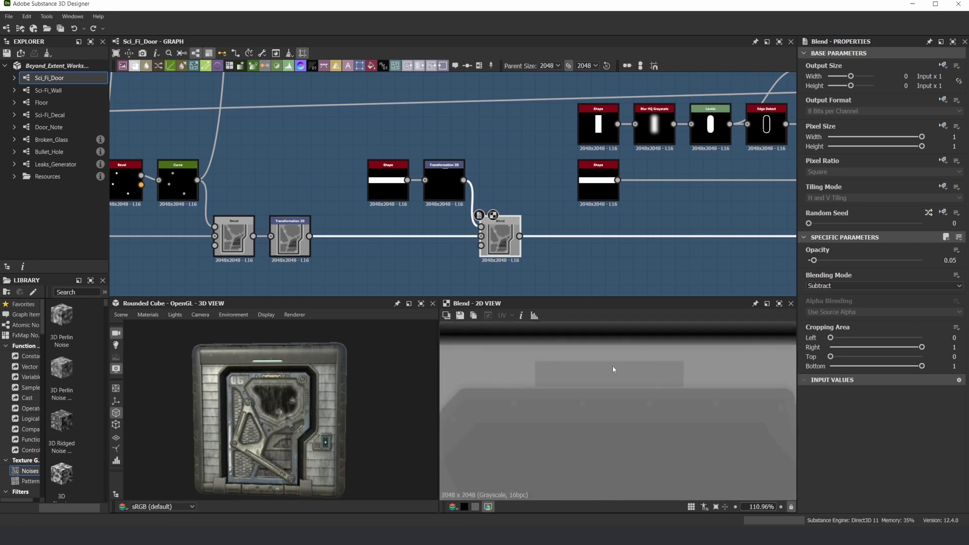
scroll(289, 365, "up", 3)
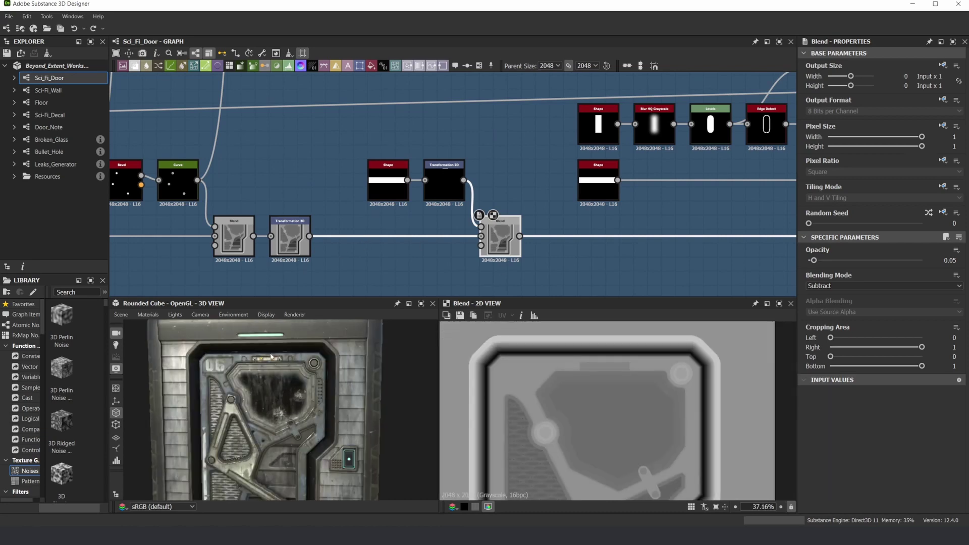
scroll(276, 357, "up", 3)
scroll(578, 217, "down", 3)
Step: Preview the Blend that adds the lamp panel details to the recess and compare it with the panel in the 3D view
middle_click_drag(578, 217, 303, 215)
double_click(639, 232)
scroll(610, 357, "up", 5)
scroll(610, 358, "up", 1)
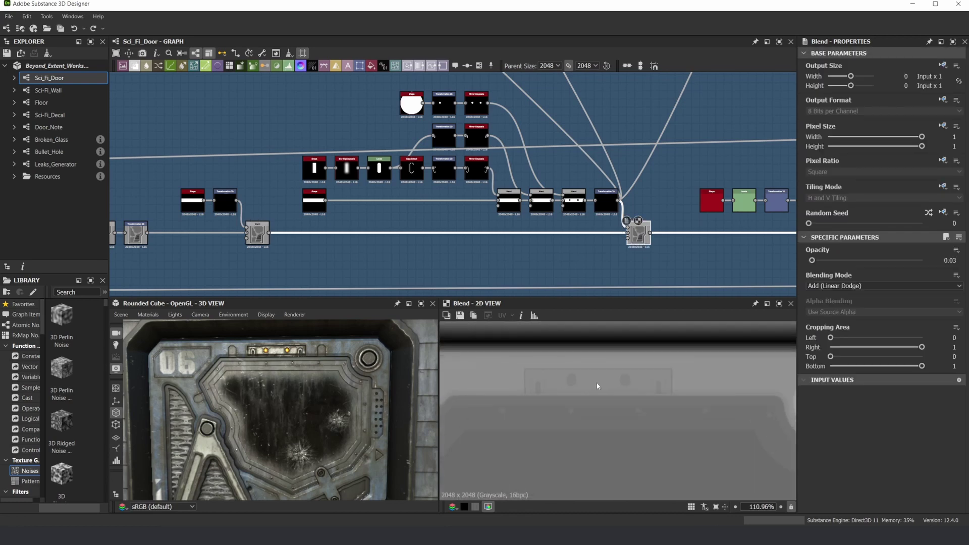
scroll(284, 367, "up", 4)
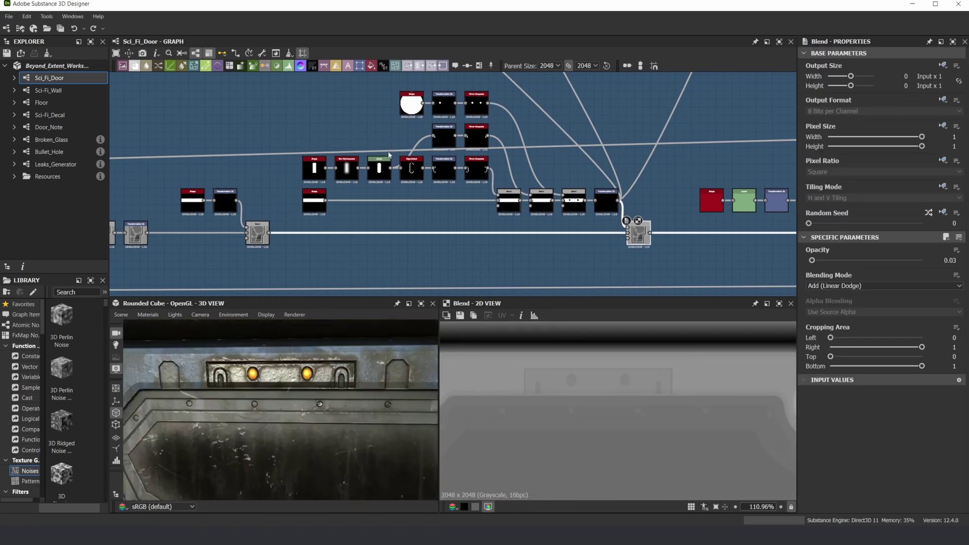
Step: Trace the lamp panel's rounded outline through its first Blend, Transformation 2D, Mirror Grayscale and Levels nodes back to its source Shape
scroll(389, 160, "up", 2)
middle_click_drag(480, 145, 437, 186)
double_click(518, 256)
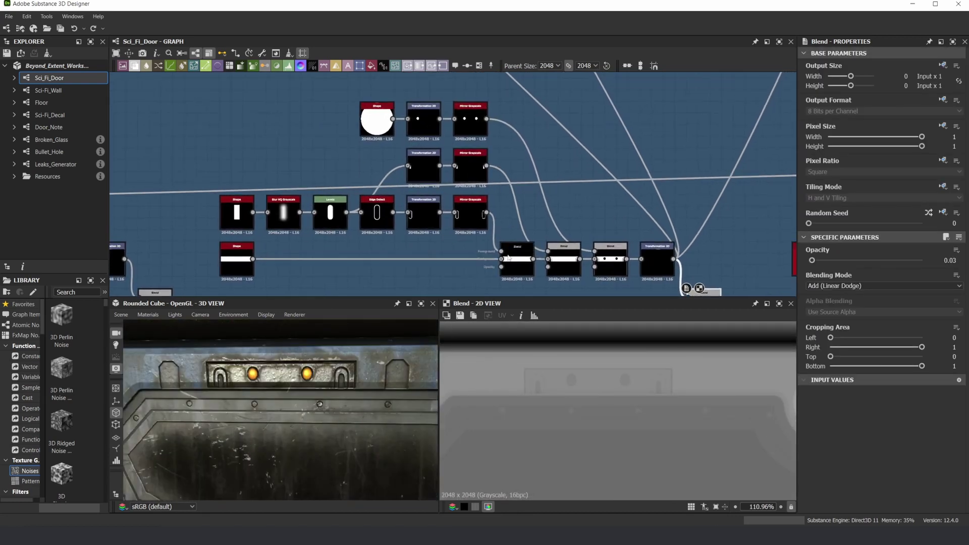
double_click(418, 218)
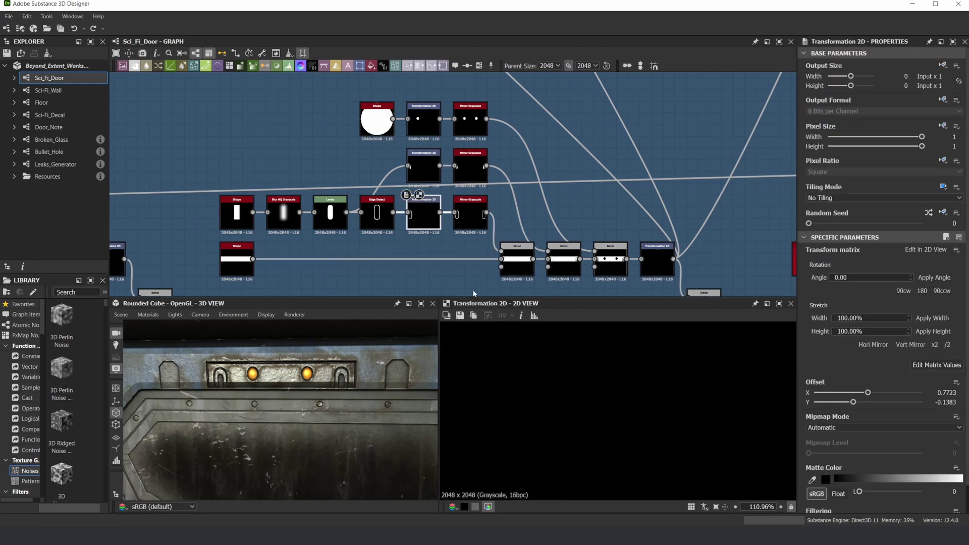
key("f")
double_click(470, 214)
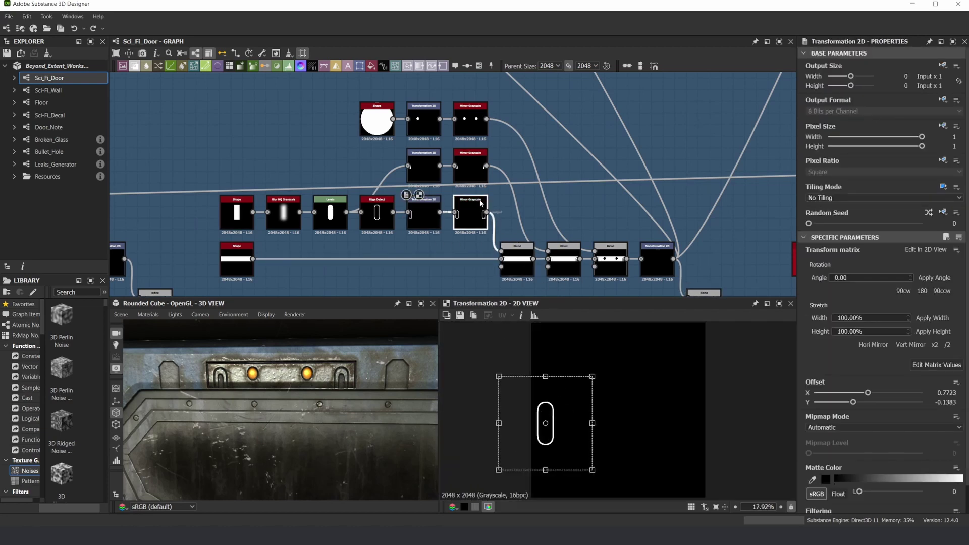
double_click(339, 227)
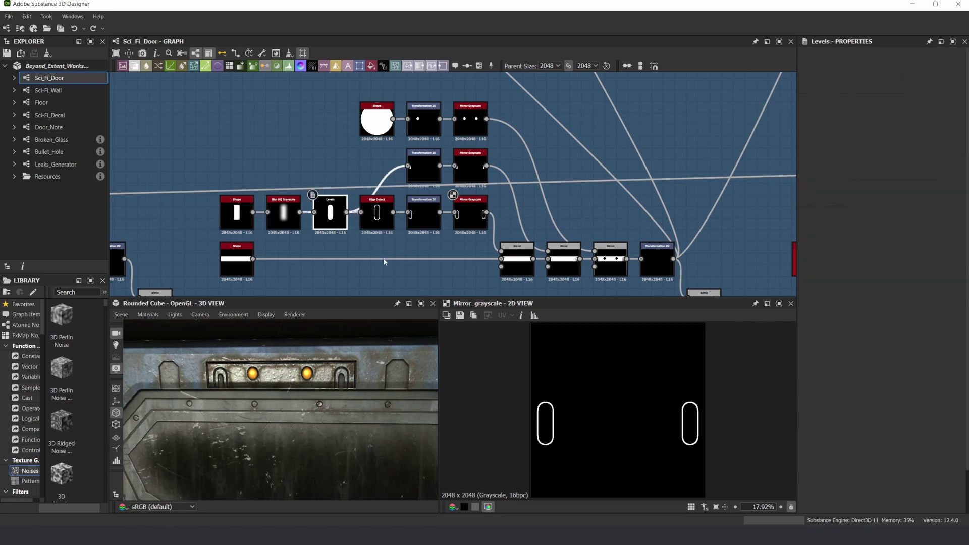
scroll(309, 204, "up", 2)
left_click(224, 217)
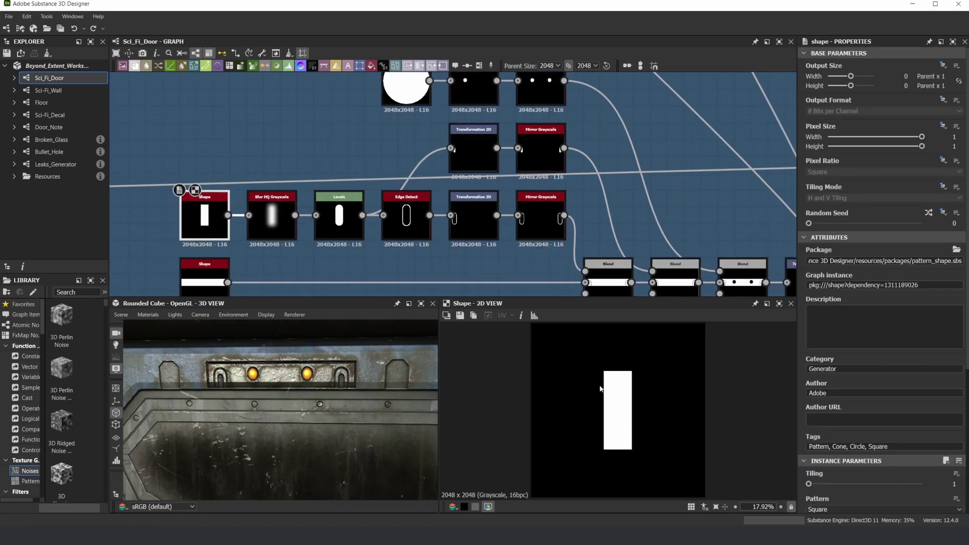
Step: Preview the Blur HQ Grayscale, Levels, Edge Detect, Transformation 2D and Mirror Grayscale nodes that turn the Shape into mirrored rounded outlines
double_click(257, 199)
left_click(337, 202)
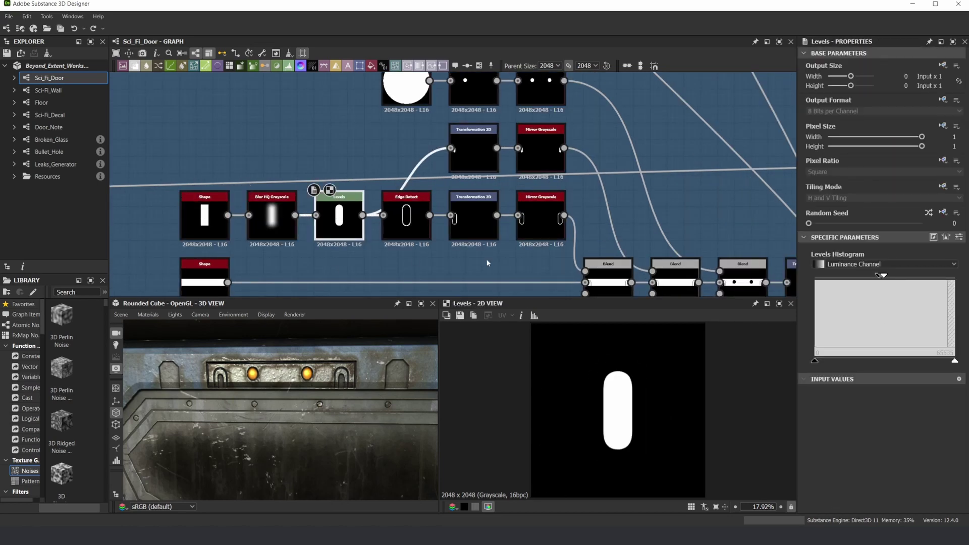
double_click(406, 207)
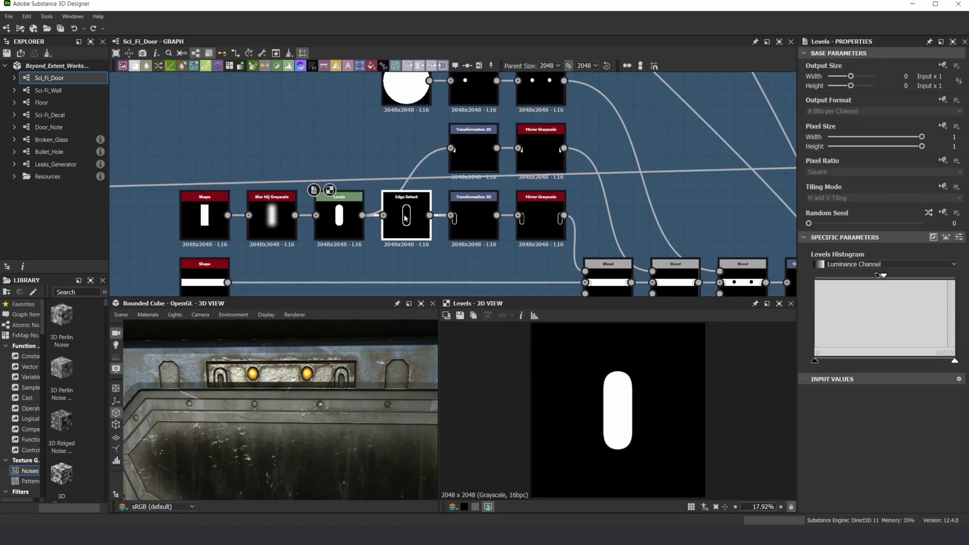
double_click(461, 201)
double_click(527, 224)
scroll(491, 227, "up", 2)
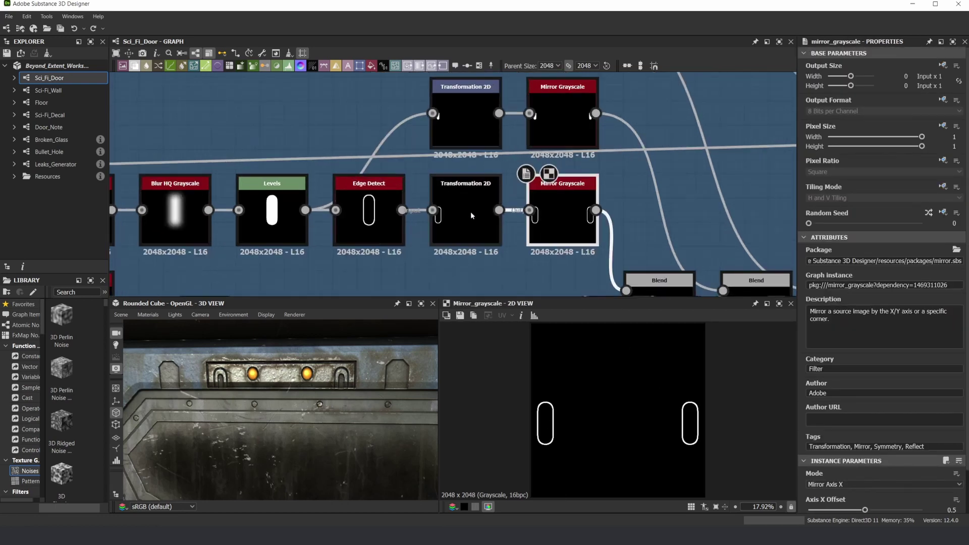
Step: Preview the three chained Blend nodes that cut the outlines, slots and round holes into the lamp panel strip
scroll(638, 350, "down", 2)
scroll(656, 200, "down", 4)
middle_click_drag(621, 218, 453, 189)
scroll(499, 222, "up", 3)
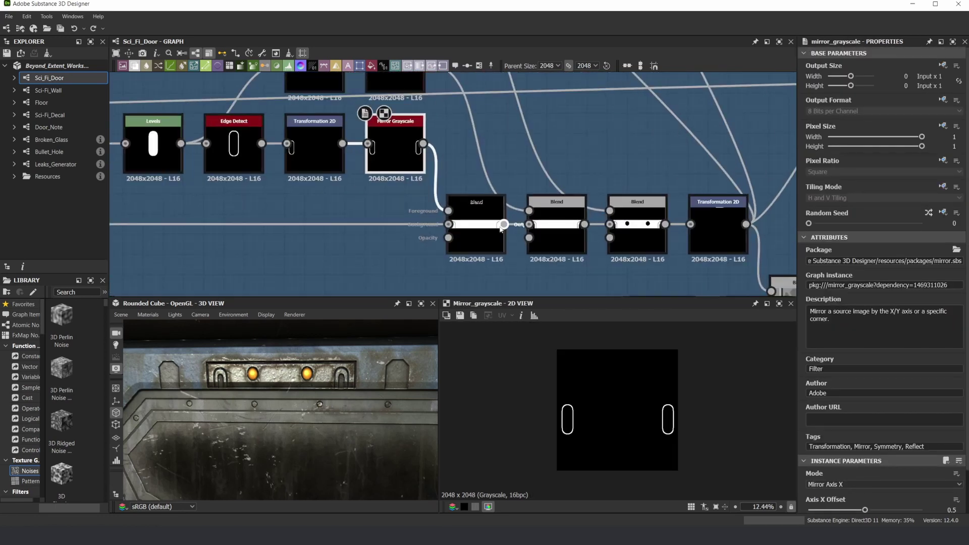
double_click(479, 227)
double_click(562, 230)
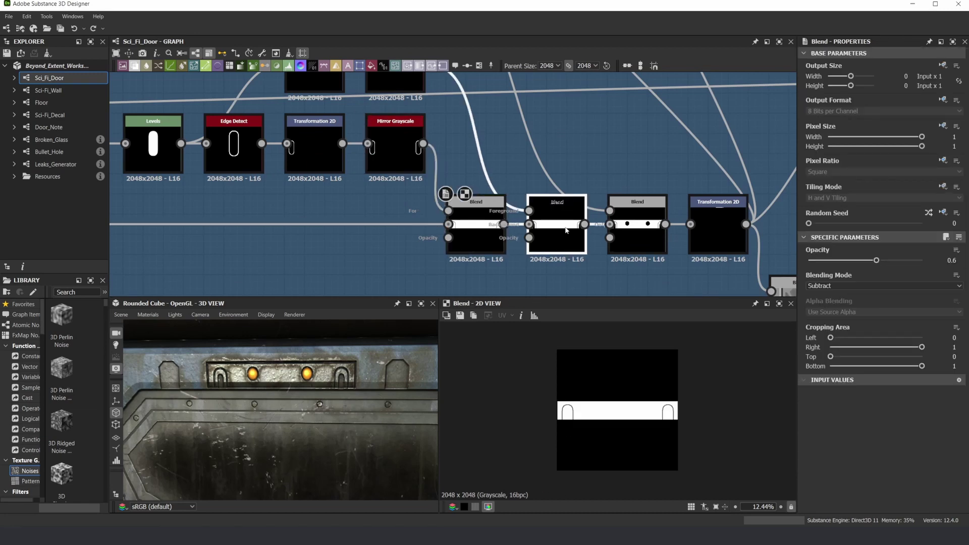
double_click(629, 229)
scroll(630, 401, "up", 2)
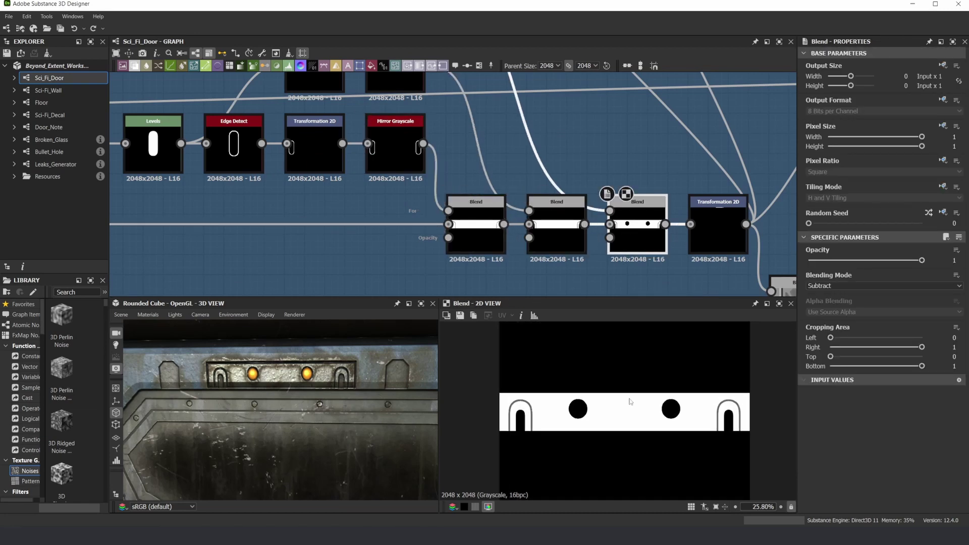
scroll(620, 210, "down", 4)
scroll(595, 202, "up", 2)
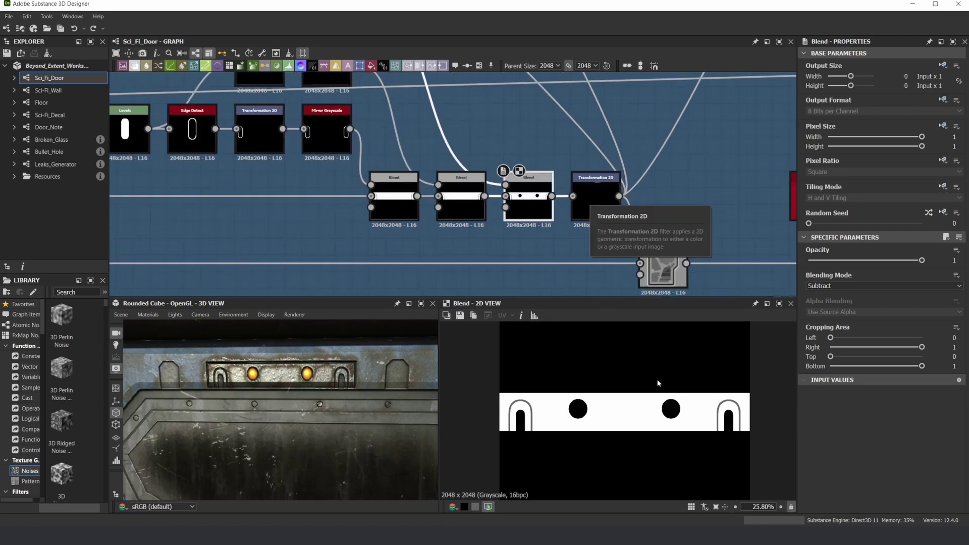
Step: Preview the panel's Transformation 2D and the Blend adding it to the height map, and compare it with the door in the 3D view
double_click(594, 201)
left_click(674, 267)
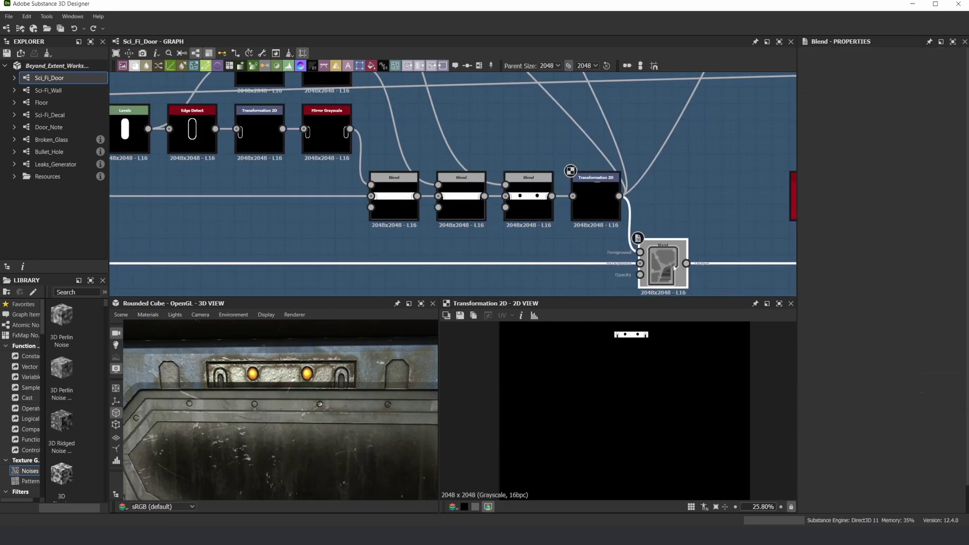
double_click(673, 268)
scroll(645, 373, "down", 2)
scroll(628, 338, "up", 5)
middle_click_drag(621, 350, 589, 376)
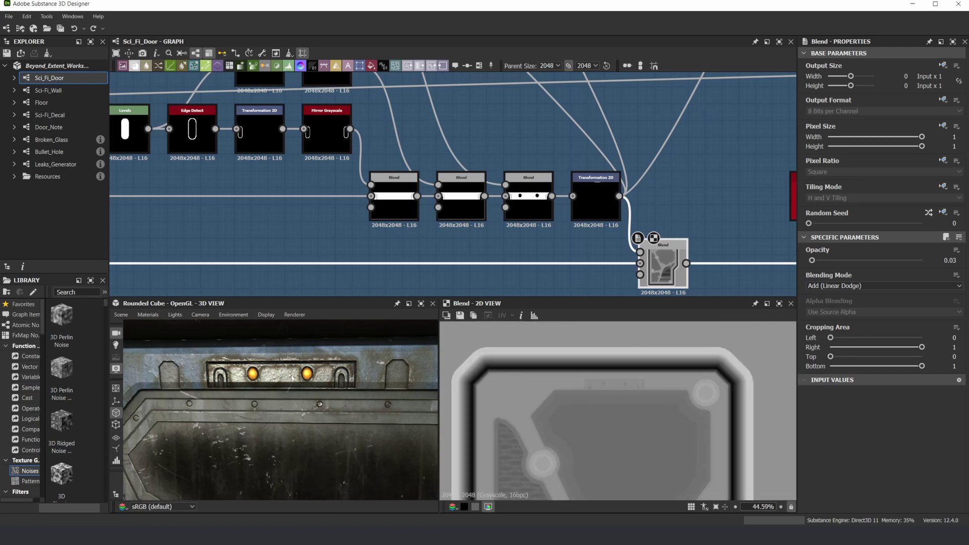
scroll(294, 376, "down", 4)
middle_click_drag(296, 377, 311, 362)
Step: Preview the next Blend along the height chain, fed by the spherical Shape branch
scroll(585, 189, "down", 5)
middle_click_drag(587, 191, 260, 195)
scroll(260, 194, "up", 3)
double_click(641, 247)
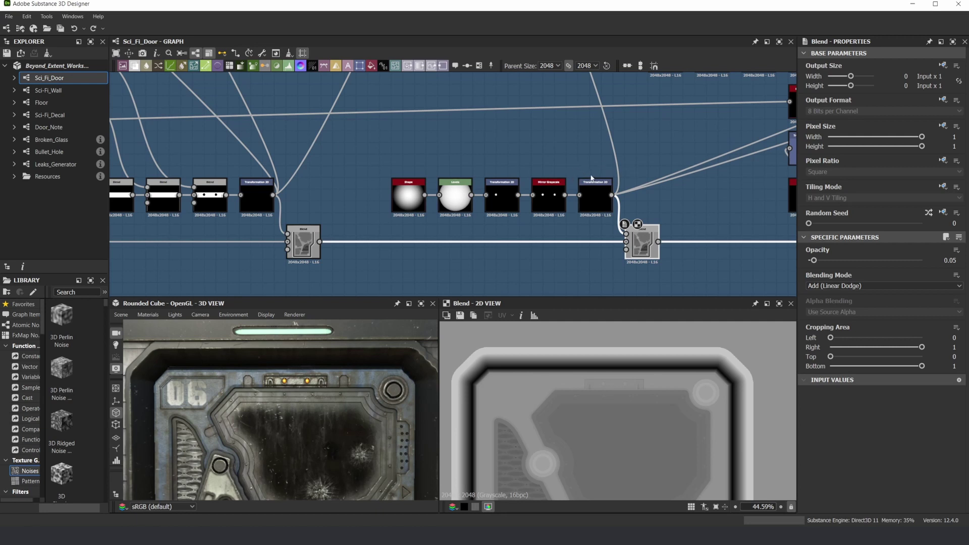
scroll(699, 212, "down", 1)
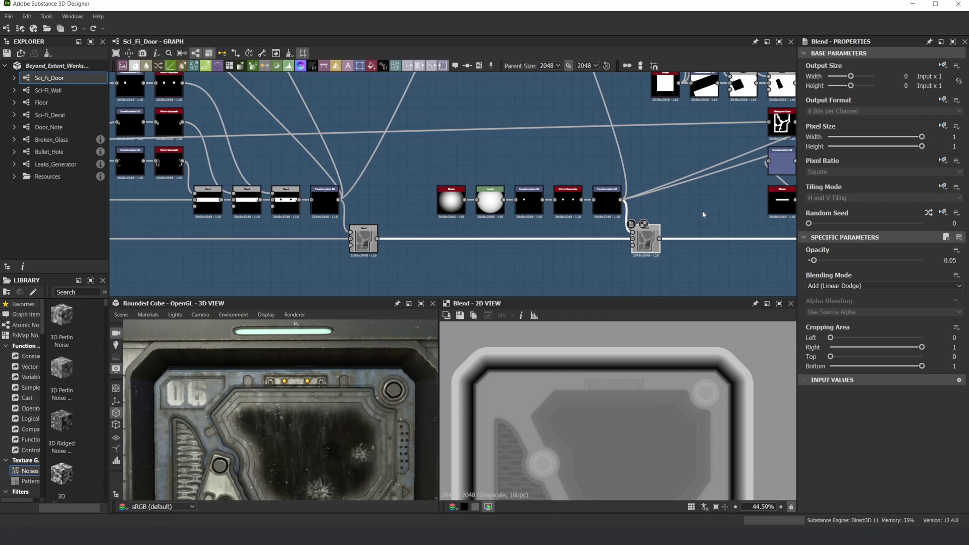
middle_click_drag(701, 211, 682, 211)
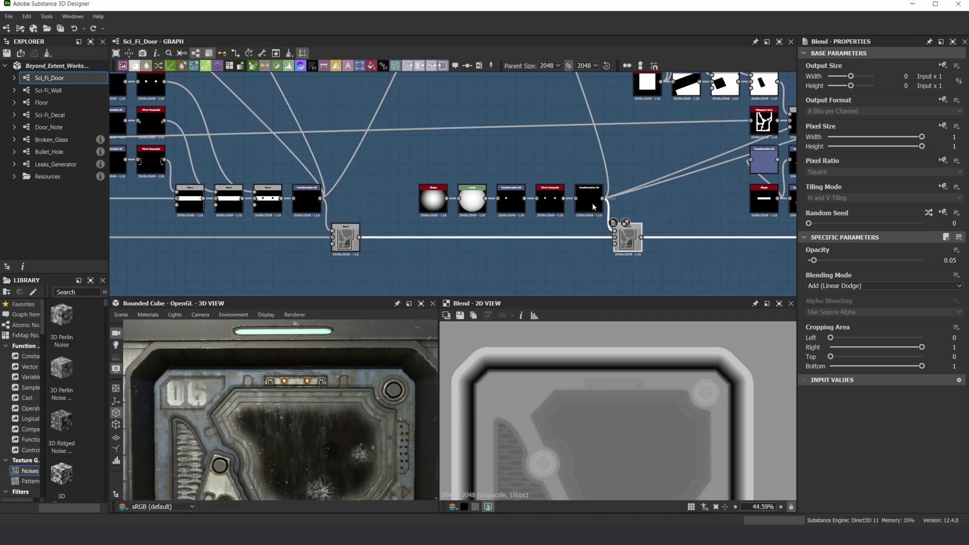
left_click(648, 156)
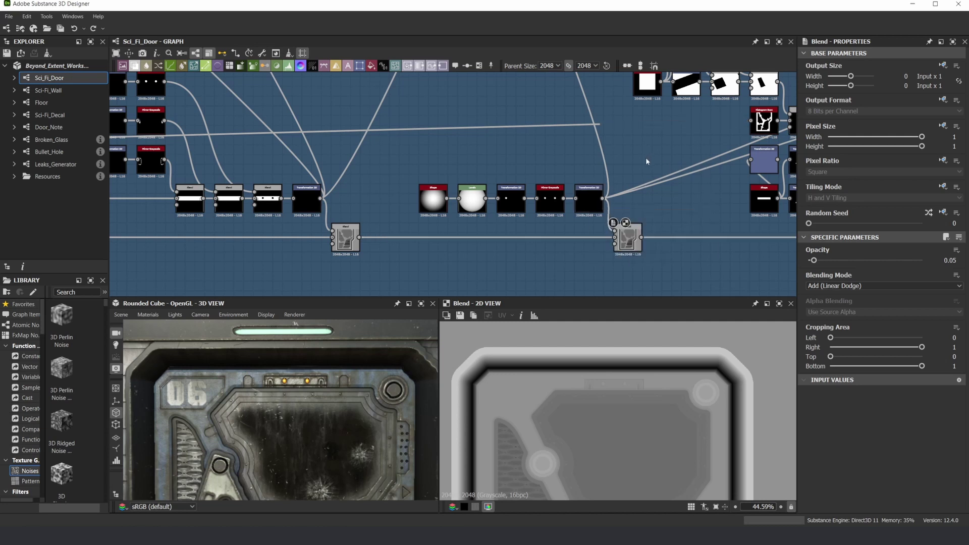
scroll(617, 177, "up", 3)
scroll(608, 178, "down", 2)
middle_click_drag(649, 160, 613, 164)
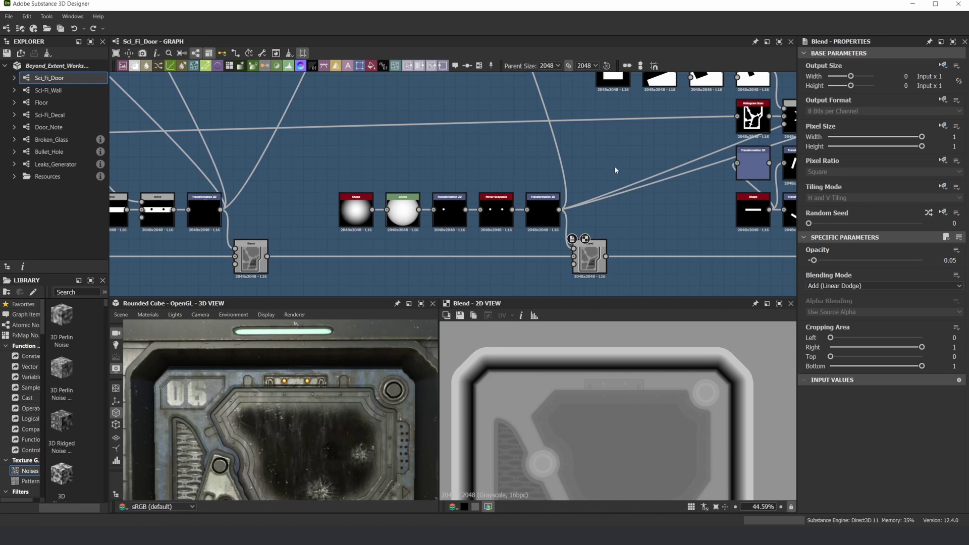
middle_click_drag(642, 242, 487, 224)
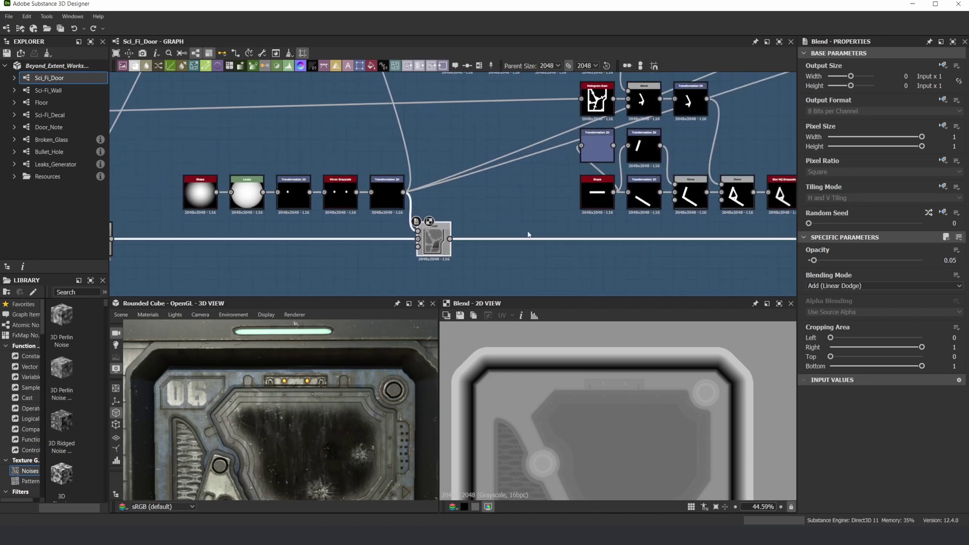
Step: Preview the lamp panel Blend again and examine the panel near the door's top edge before the spherical details are added
scroll(653, 345, "down", 3)
scroll(564, 229, "down", 3)
scroll(223, 218, "up", 5)
double_click(392, 257)
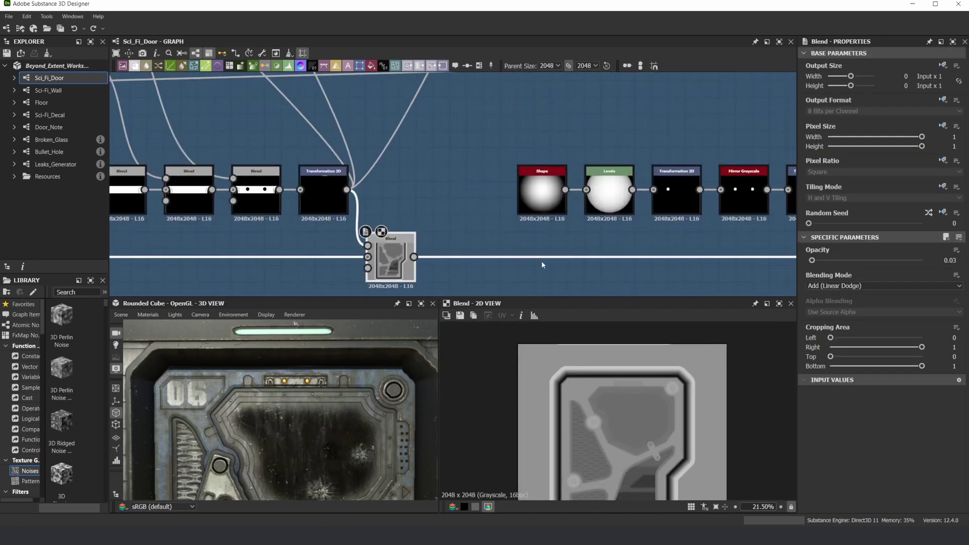
scroll(640, 376, "up", 5)
middle_click_drag(677, 183, 396, 156)
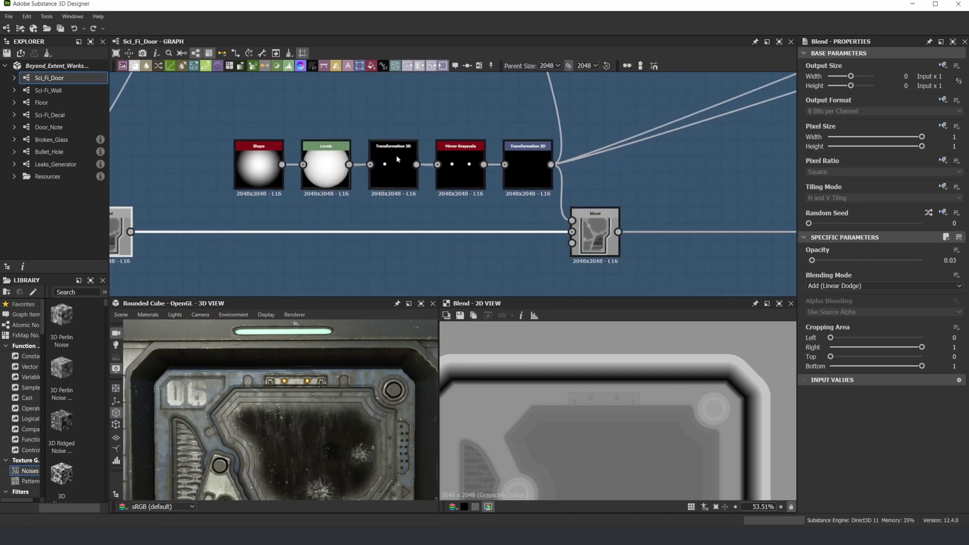
Step: Preview the spherical Shape and its final Transformation 2D, and compare the two dots with the lamps in the 3D view
scroll(257, 163, "up", 1)
double_click(257, 163)
double_click(586, 167)
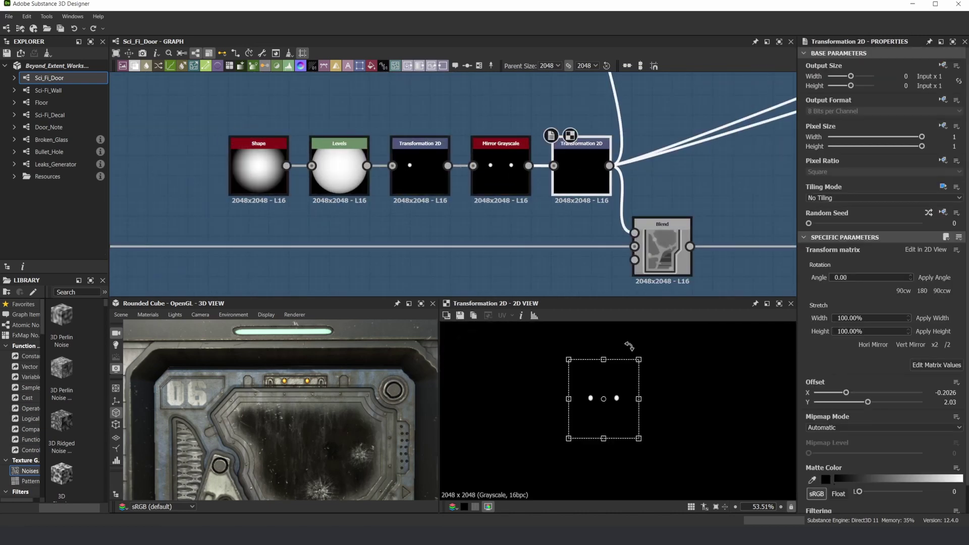
scroll(608, 404, "up", 2)
scroll(290, 385, "up", 5)
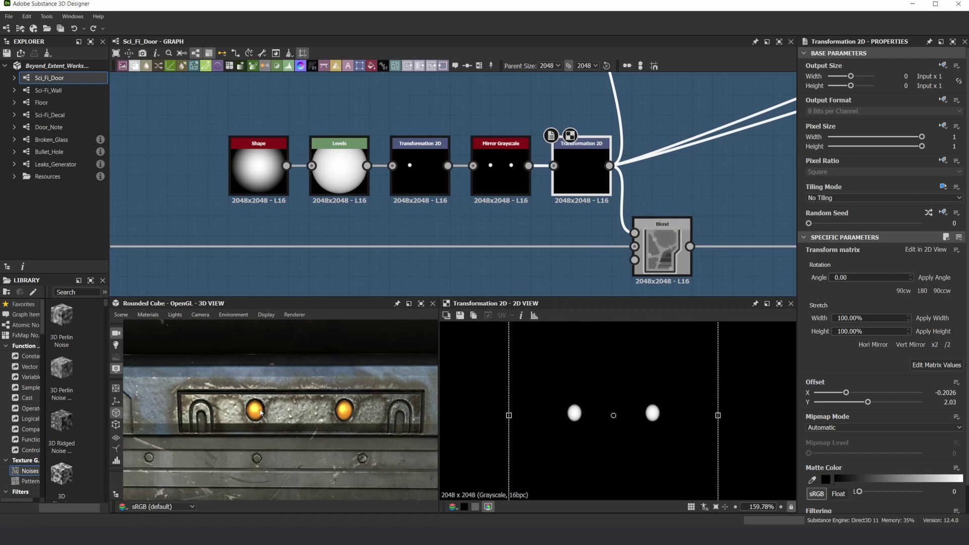
Step: Preview the Blend that adds the lamps and view the whole door height map
left_click(661, 243)
scroll(692, 191, "down", 5)
middle_click_drag(692, 193, 357, 185)
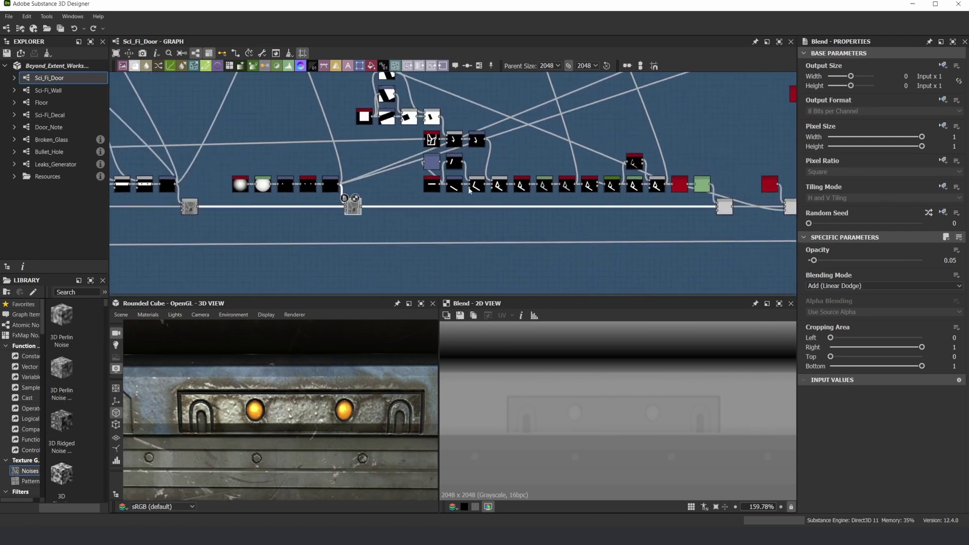
scroll(607, 404, "down", 6)
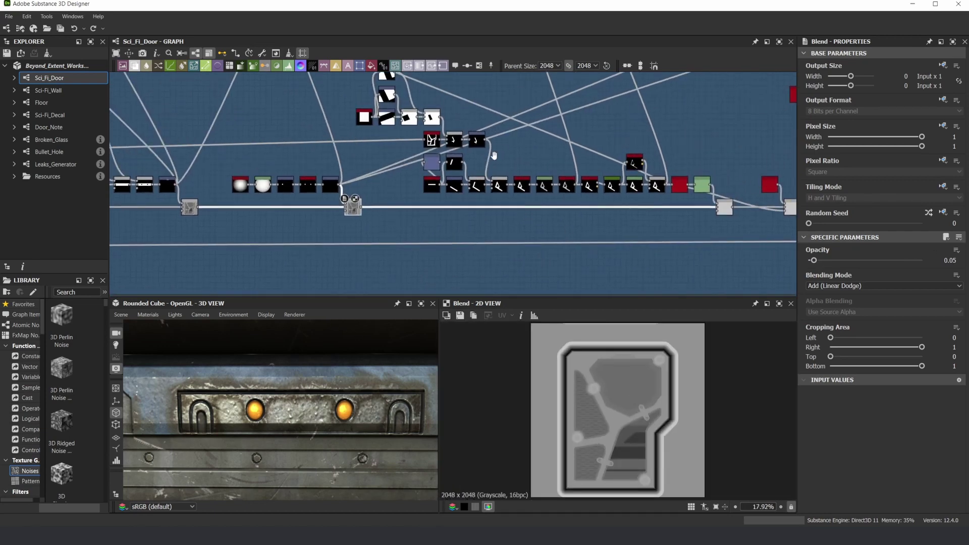
Step: Examine the triangular brace on the door in the 3D view and locate its node group in the graph
middle_click_drag(493, 152, 425, 181)
scroll(306, 430, "down", 5)
middle_click_drag(268, 470, 303, 413)
scroll(290, 405, "down", 2)
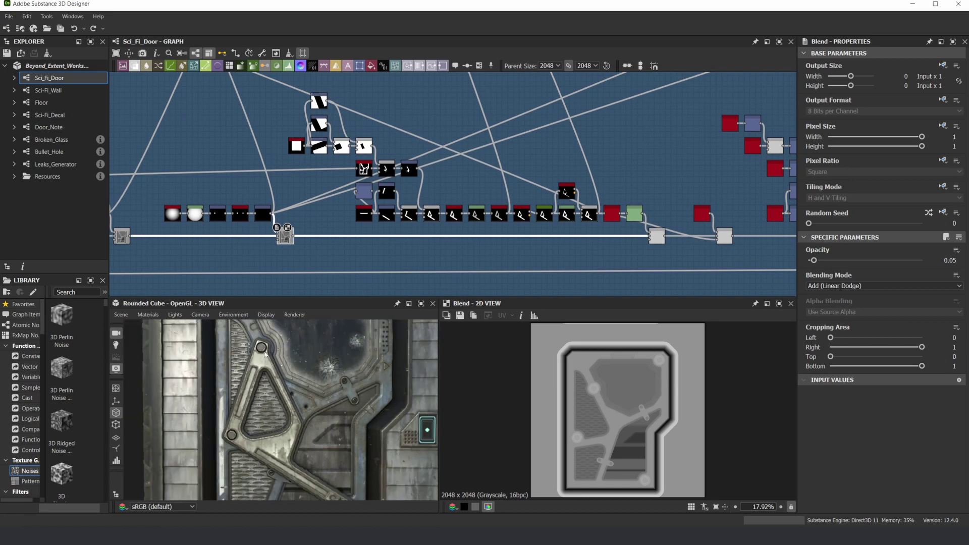
scroll(265, 354, "down", 2)
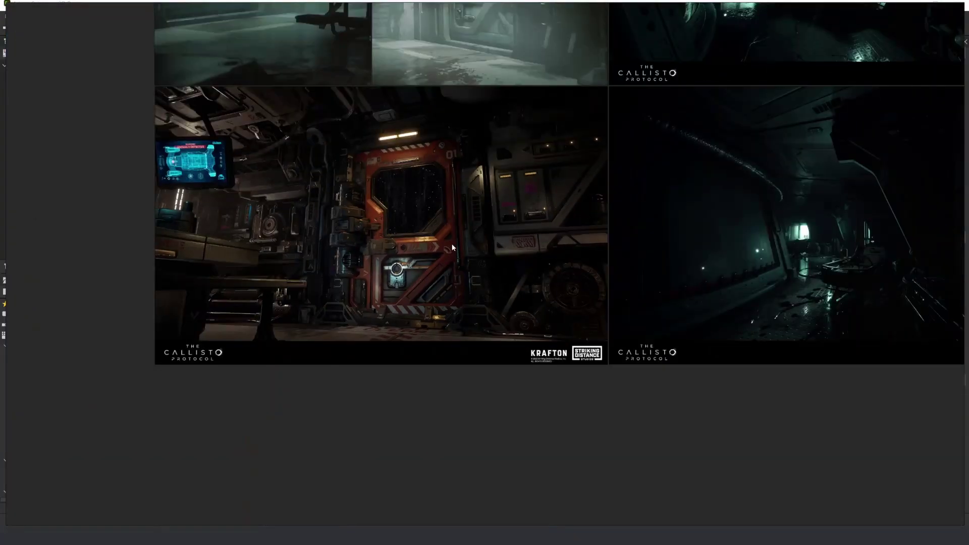
Step: Switch to the reference board and examine the Access Hall H271 door and the other Overall Mood images
scroll(336, 234, "up", 5)
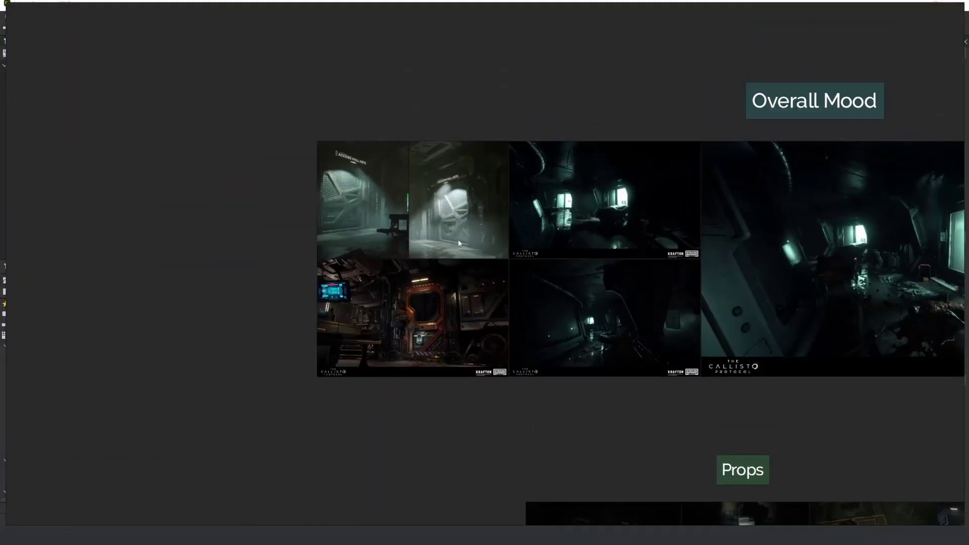
scroll(337, 235, "up", 3)
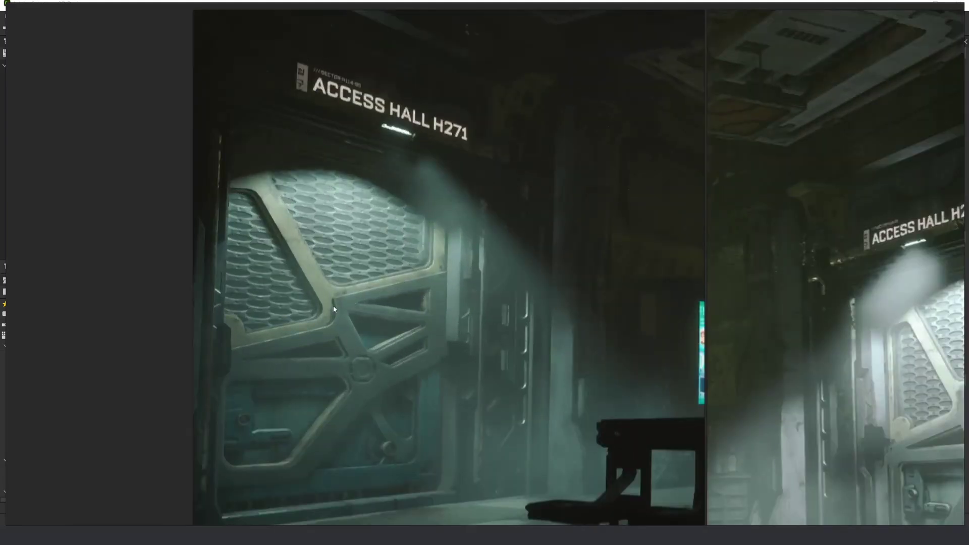
scroll(588, 352, "down", 7)
middle_click_drag(588, 352, 105, 220)
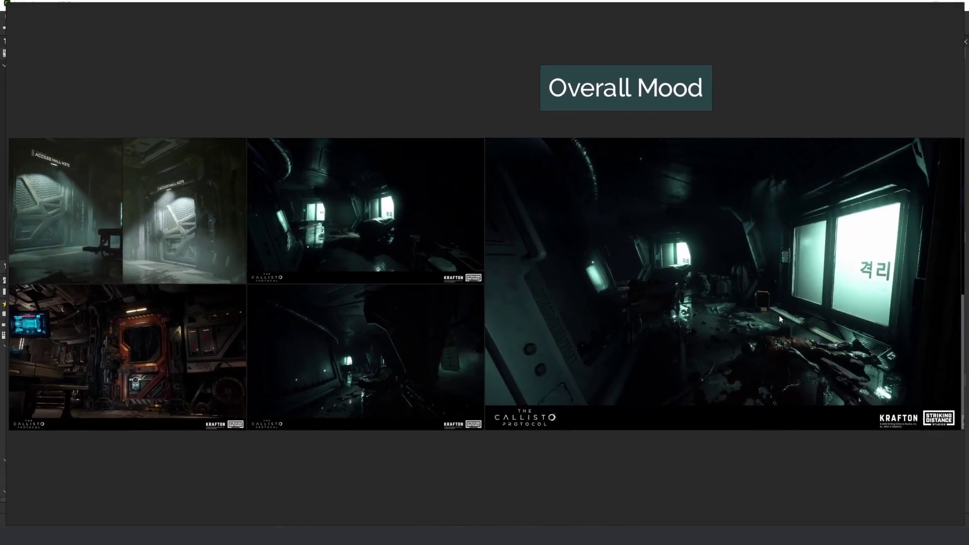
middle_click_drag(798, 313, 290, 283)
scroll(660, 356, "up", 3)
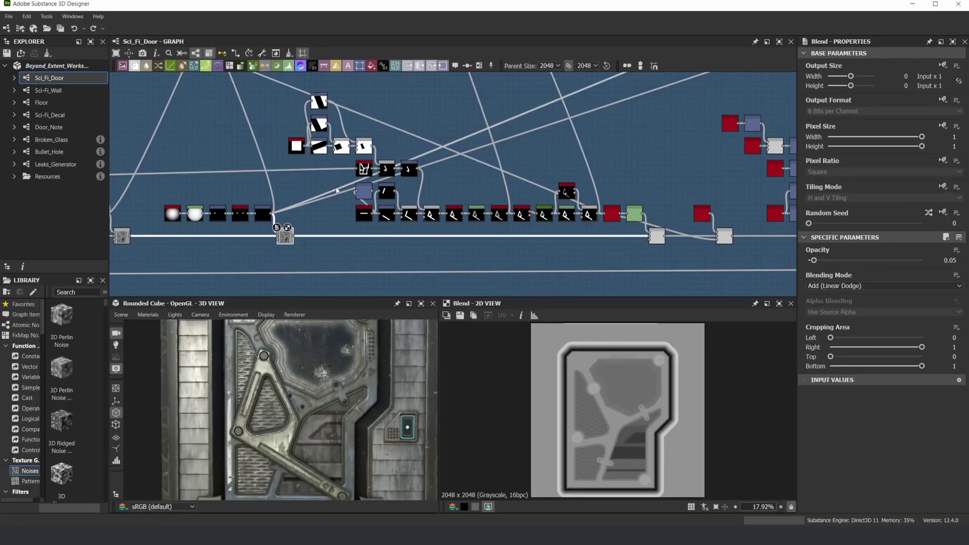
Step: Return to the Sci_Fi_Door graph and preview the brace's bar Shape, its two Transformation 2D copies and the Blend joining them
scroll(355, 161, "up", 3)
scroll(374, 123, "up", 3)
scroll(461, 184, "down", 3)
middle_click_drag(461, 184, 450, 132)
scroll(464, 214, "up", 2)
scroll(464, 216, "up", 1)
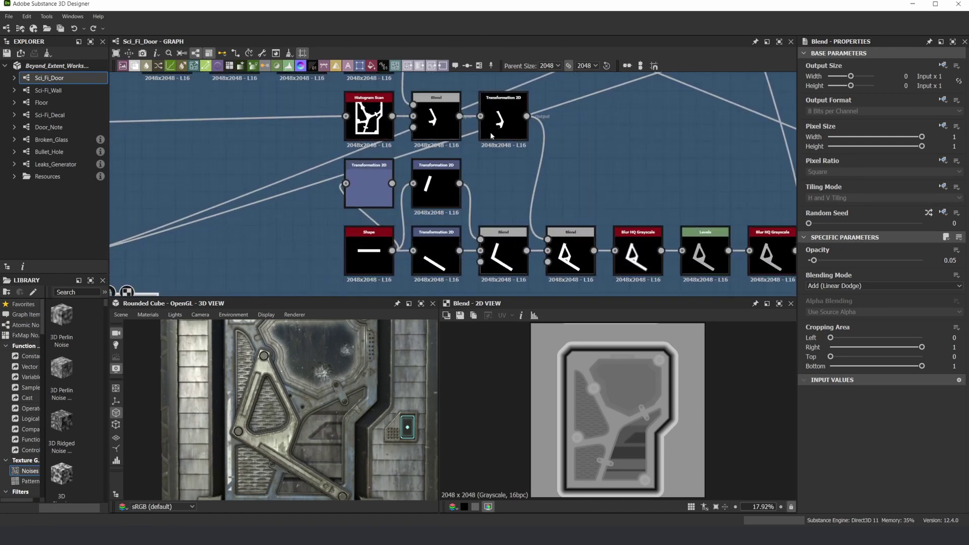
double_click(362, 253)
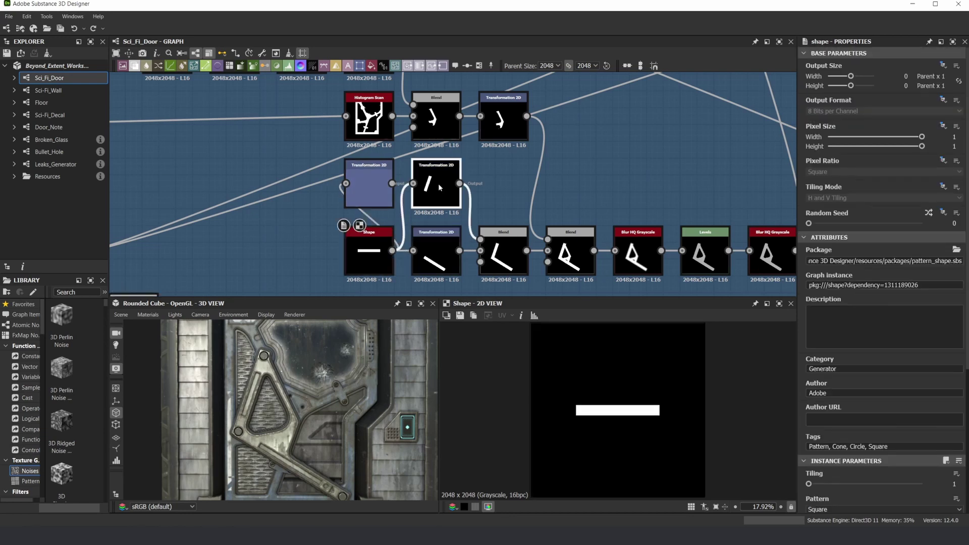
double_click(438, 183)
double_click(436, 252)
double_click(503, 252)
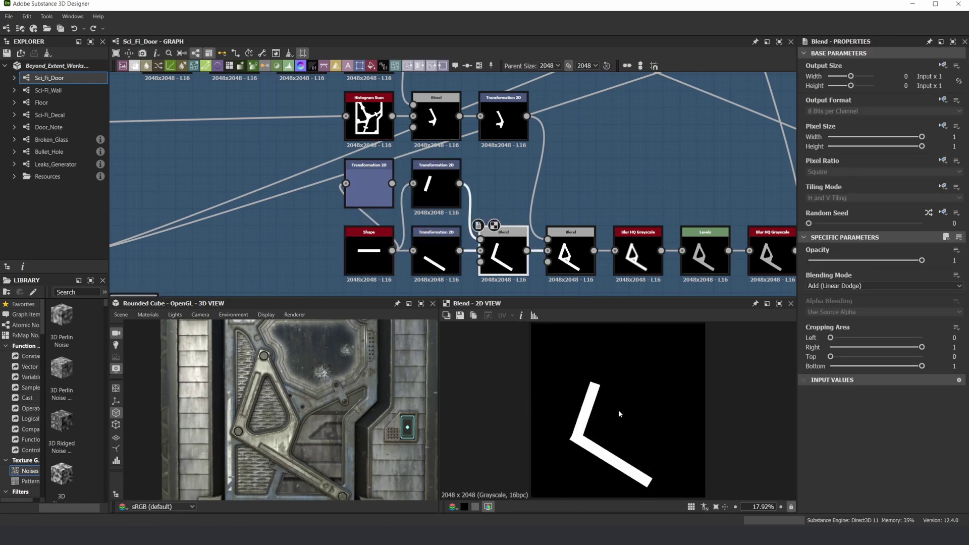
Step: Examine the corner where the two bars meet in the joined Blend's 2D preview
scroll(582, 431, "up", 4)
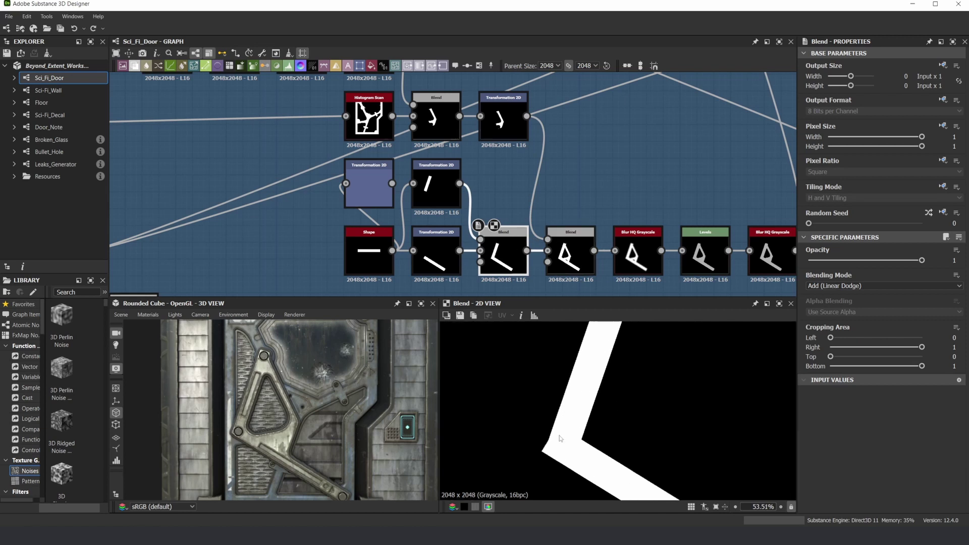
middle_click_drag(560, 444, 551, 417)
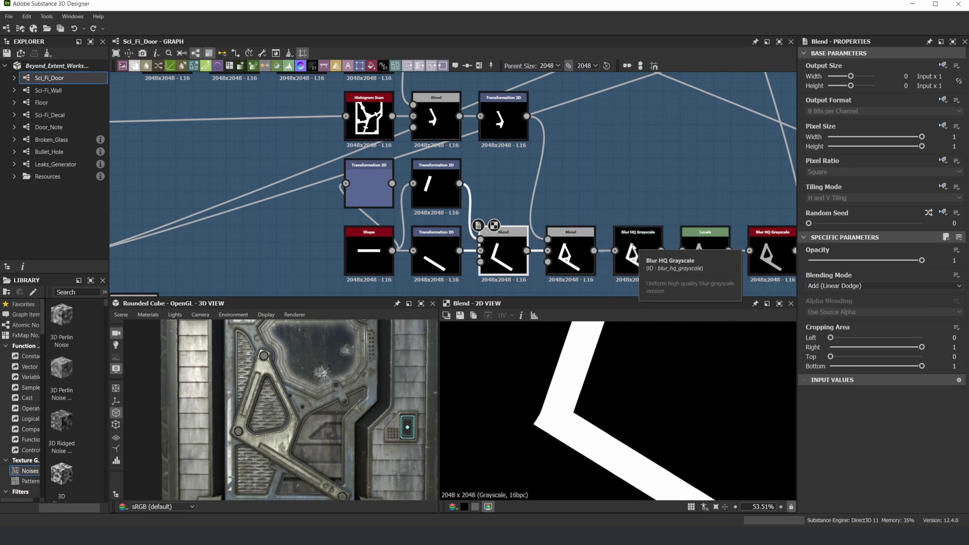
scroll(537, 421, "up", 5)
scroll(538, 422, "down", 7)
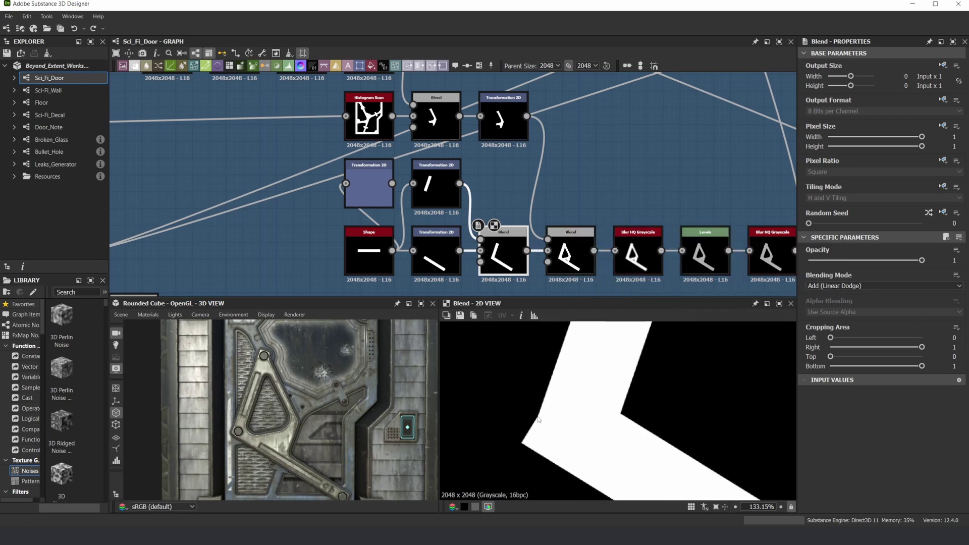
scroll(565, 387, "up", 1)
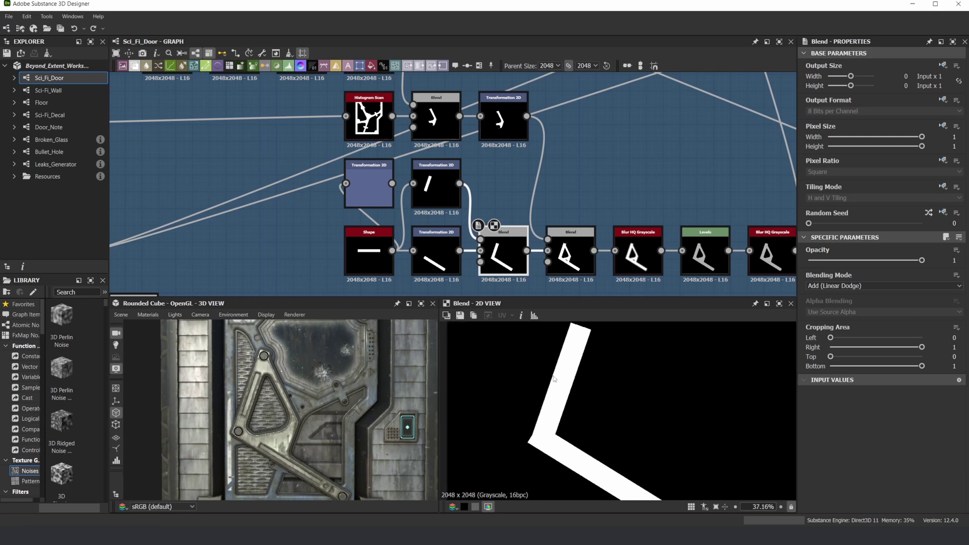
scroll(560, 413, "up", 4)
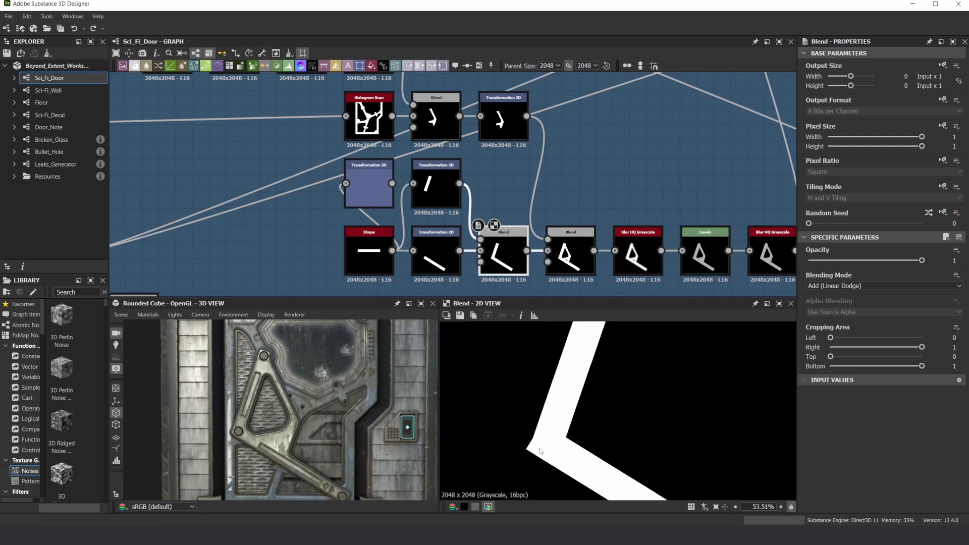
Step: Preview the Blend that adds the remaining brace piece to the two bars and the Blur HQ Grayscale following it
scroll(538, 434, "up", 2)
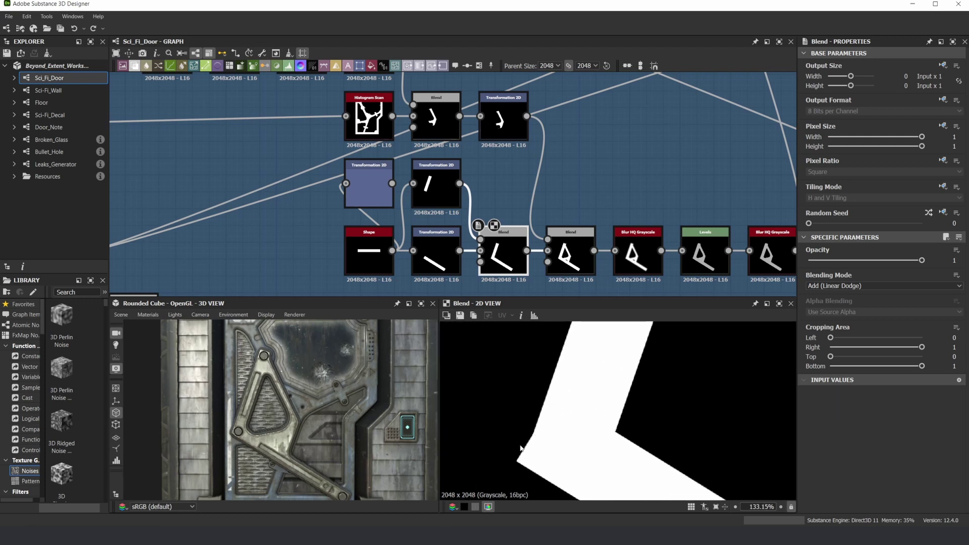
scroll(583, 237, "down", 4)
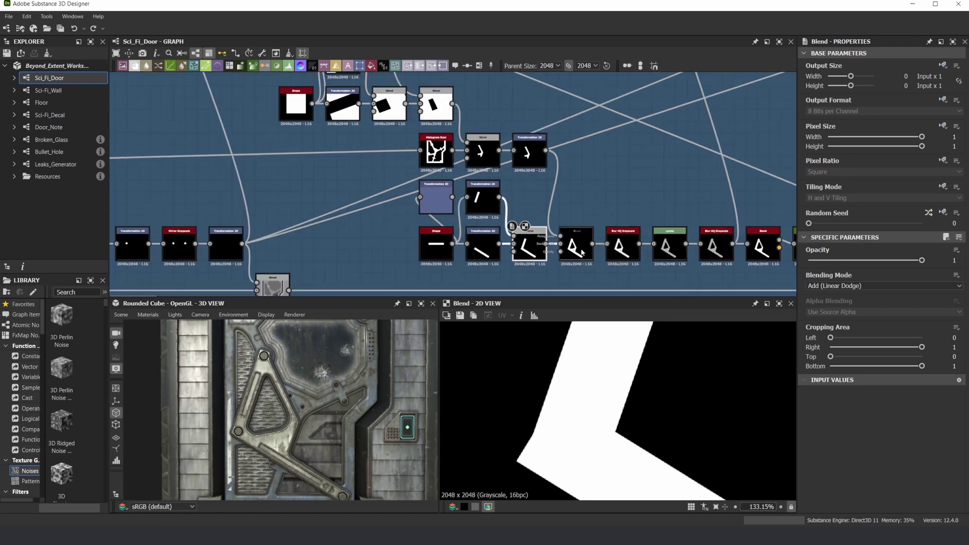
scroll(575, 420, "down", 11)
scroll(579, 238, "up", 5)
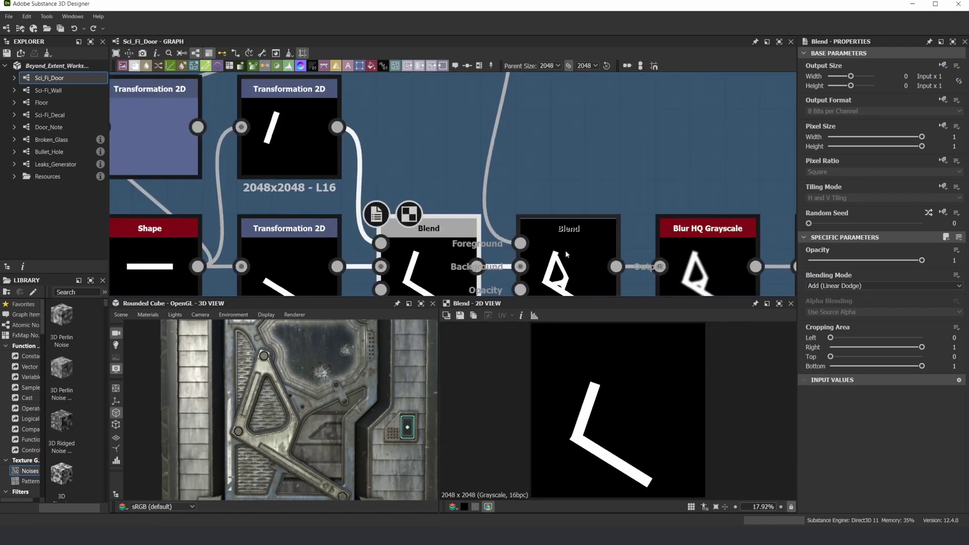
middle_click_drag(664, 250, 510, 194)
double_click(432, 218)
left_click(537, 219)
double_click(537, 218)
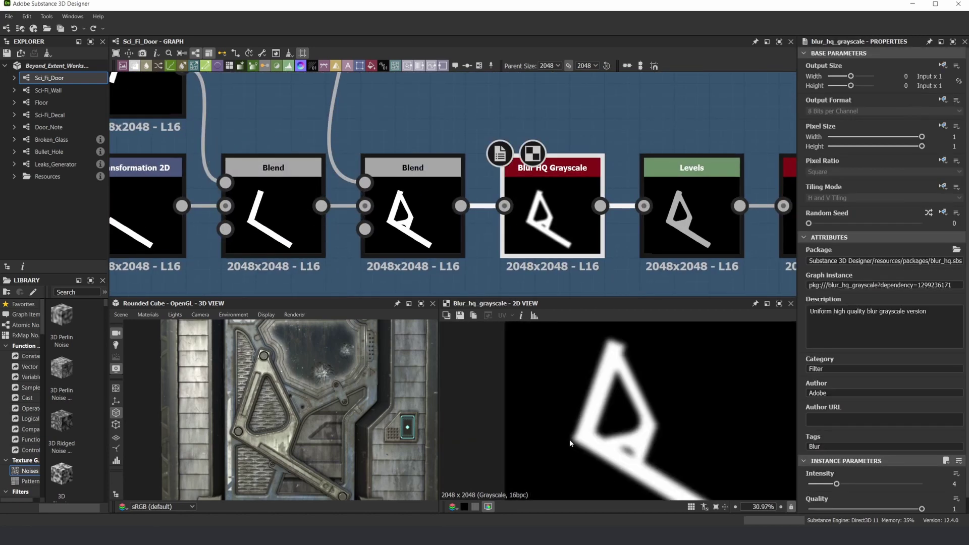
Step: Preview the Levels node after the blur and examine the brace's corners and tip in the 2D view
scroll(582, 432, "up", 6)
scroll(595, 431, "up", 3)
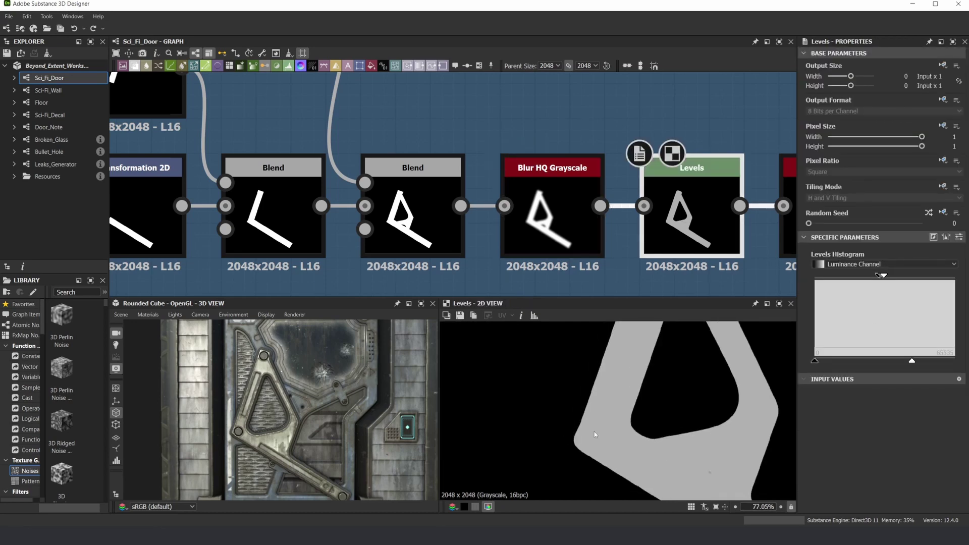
scroll(588, 433, "down", 6)
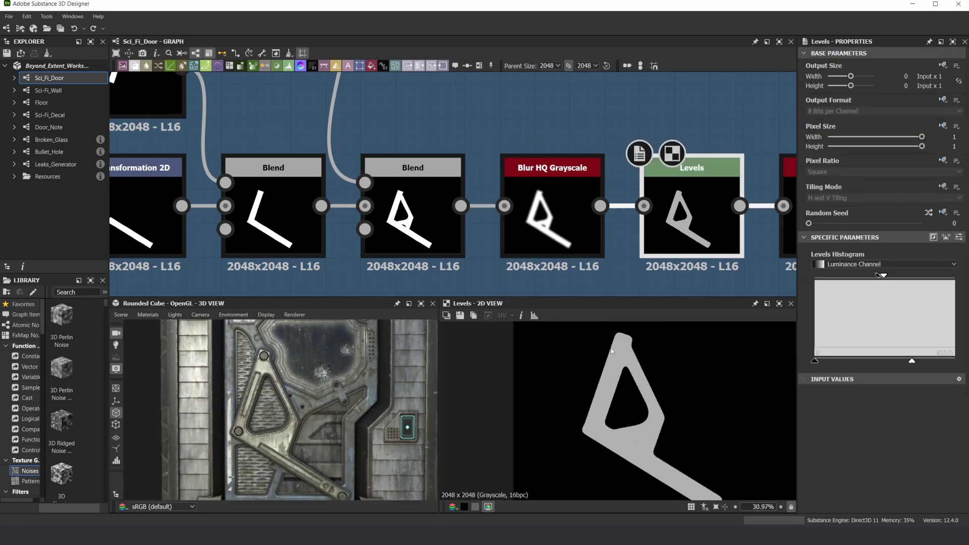
scroll(623, 272, "down", 3)
middle_click_drag(624, 272, 497, 266)
scroll(625, 227, "up", 4)
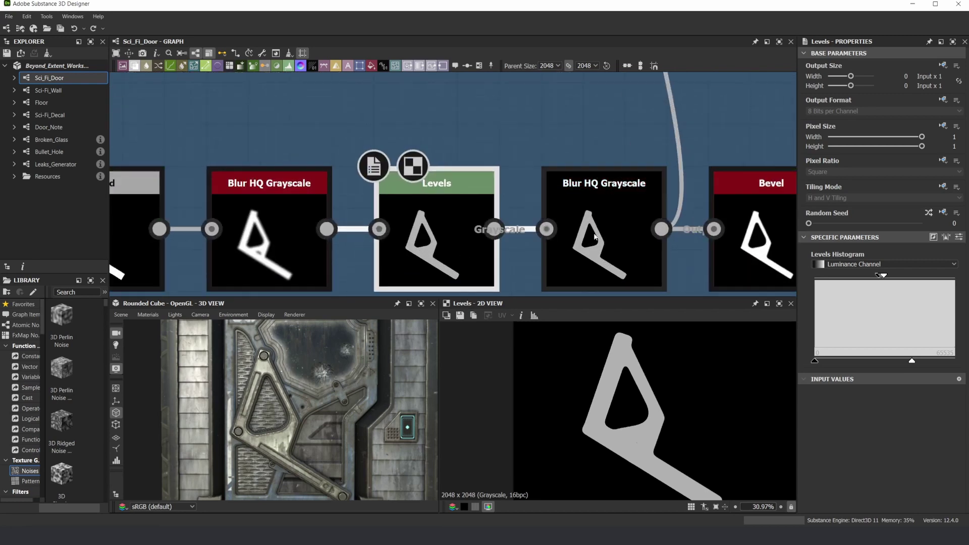
Step: Preview the second Blur HQ Grayscale after the Levels node and inspect the brace's edges
double_click(619, 230)
scroll(597, 423, "up", 3)
scroll(620, 365, "down", 4)
scroll(669, 193, "down", 2)
middle_click_drag(731, 212, 480, 235)
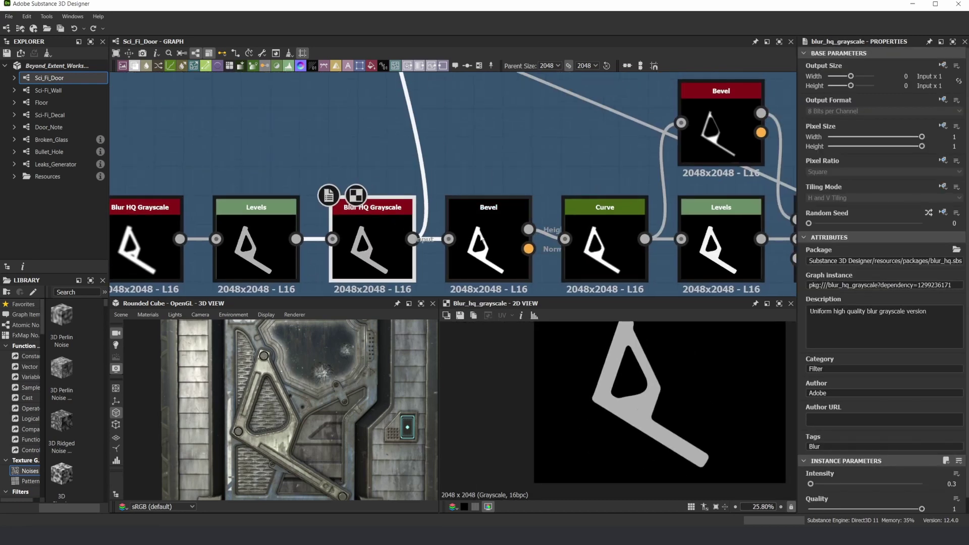
Step: Trace the brace's connecting piece back to its source and preview the Histogram Scan of the door frame
scroll(342, 192, "down", 5)
middle_click_drag(187, 146, 524, 222)
scroll(445, 188, "up", 3)
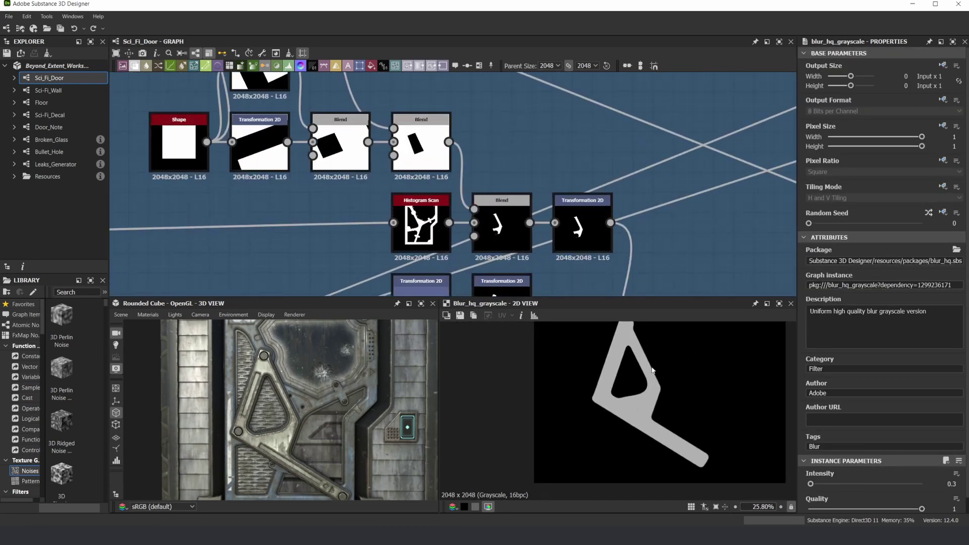
middle_click_drag(652, 370, 586, 390)
left_click(399, 199)
scroll(398, 197, "down", 2)
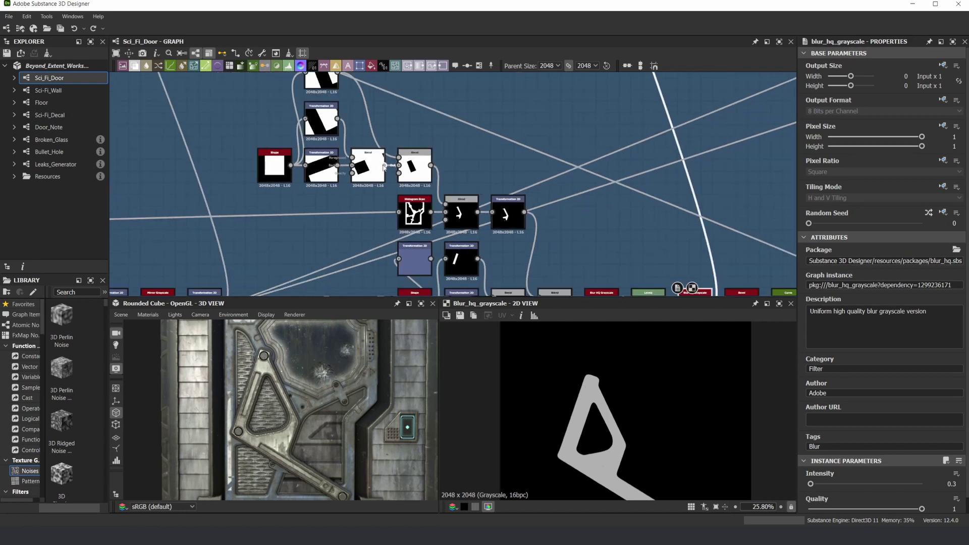
scroll(396, 199, "up", 3)
double_click(404, 207)
scroll(648, 403, "down", 2)
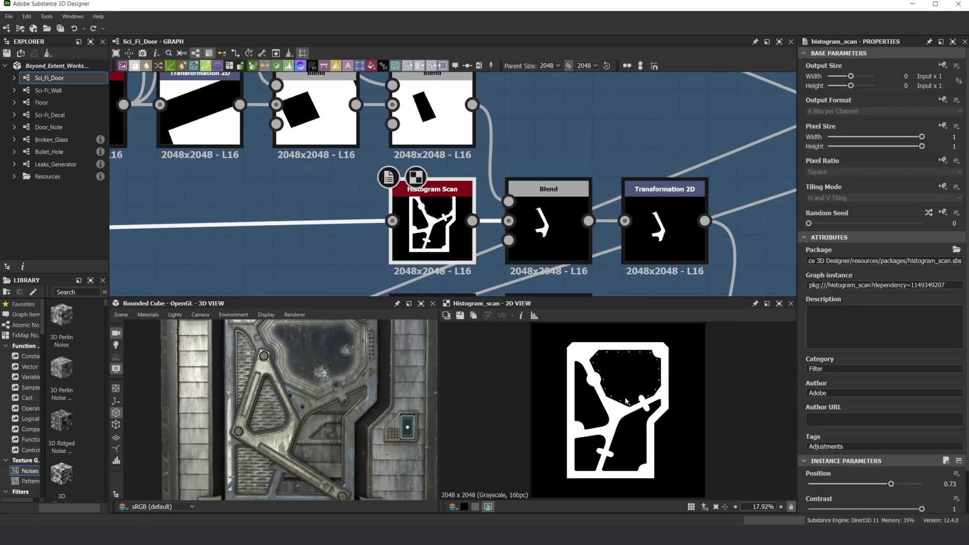
Step: Preview the Subtract Blend that isolates the connecting piece from the frame mask, and check its Transformation 2D
left_click(542, 239)
scroll(540, 234, "down", 2)
scroll(504, 218, "up", 1)
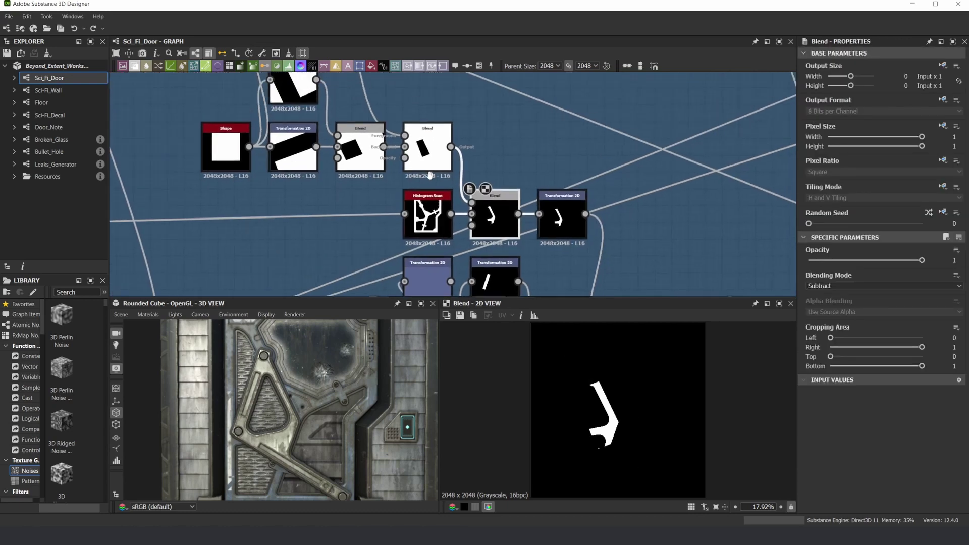
scroll(502, 213, "up", 3)
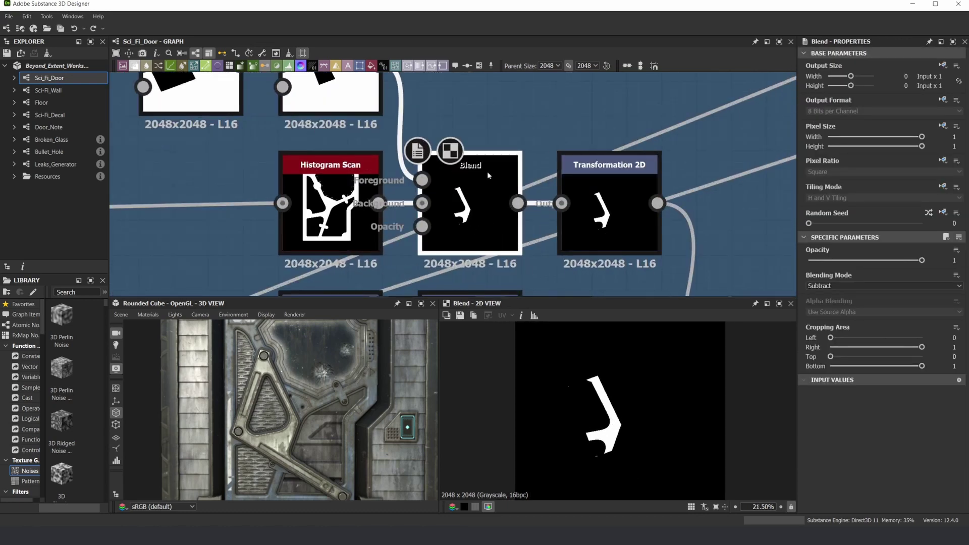
left_click(628, 218)
scroll(601, 207, "down", 1)
left_click(512, 212)
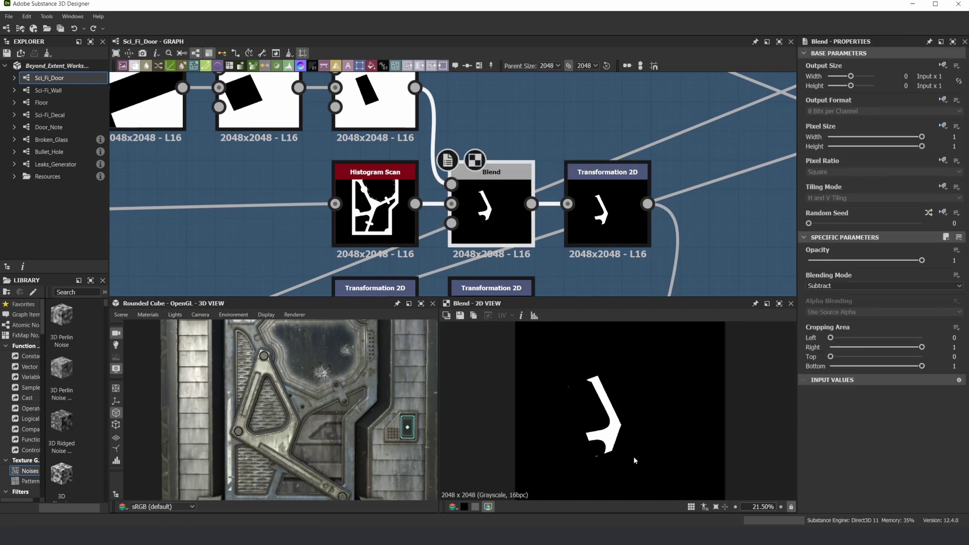
Step: Examine the stray fragment below the connecting piece in the Subtract Blend's 2D preview
scroll(601, 461, "up", 3)
scroll(601, 462, "up", 2)
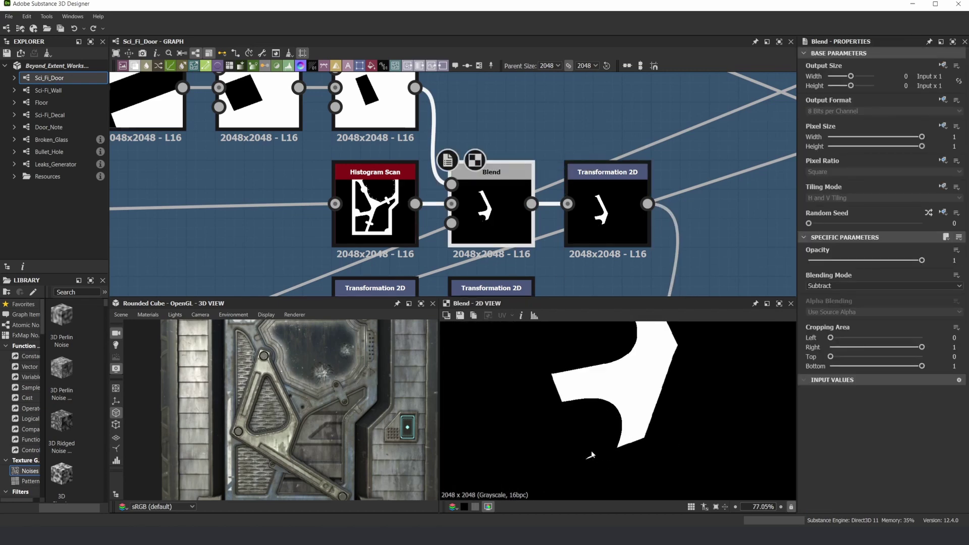
scroll(591, 428, "down", 1)
scroll(567, 174, "down", 2)
scroll(579, 453, "up", 3)
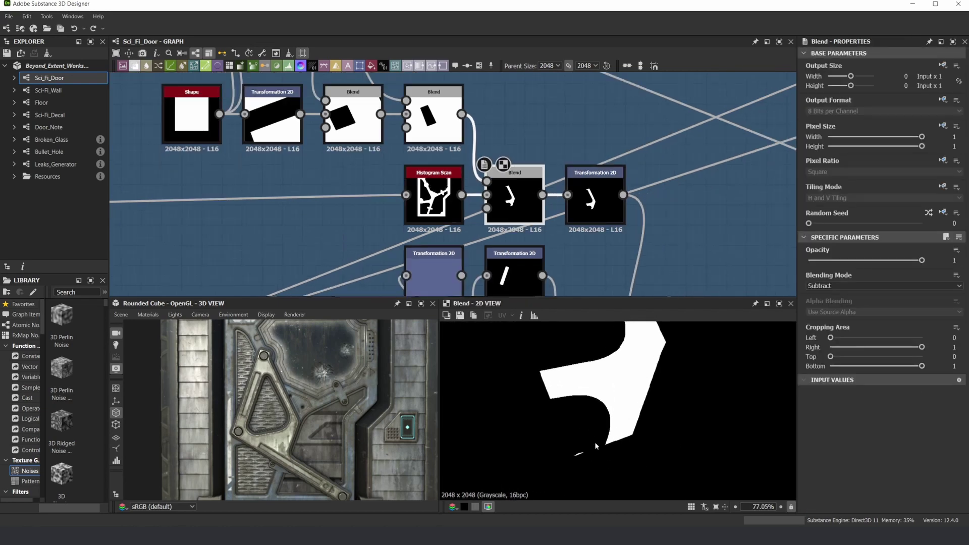
scroll(580, 182, "down", 4)
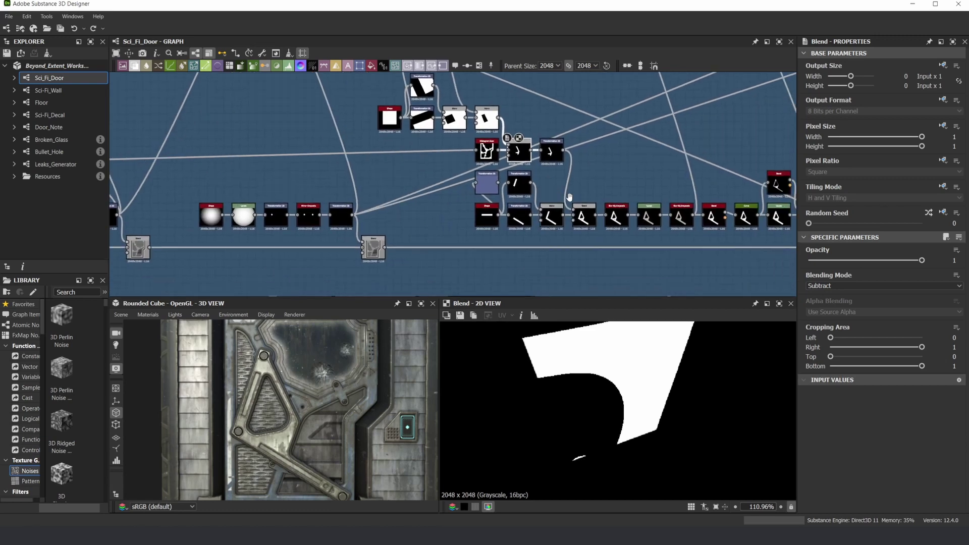
Step: Compare the brace's joined area through the first blur, the Levels node and the second blur
scroll(597, 228, "up", 4)
double_click(577, 210)
left_click(630, 211)
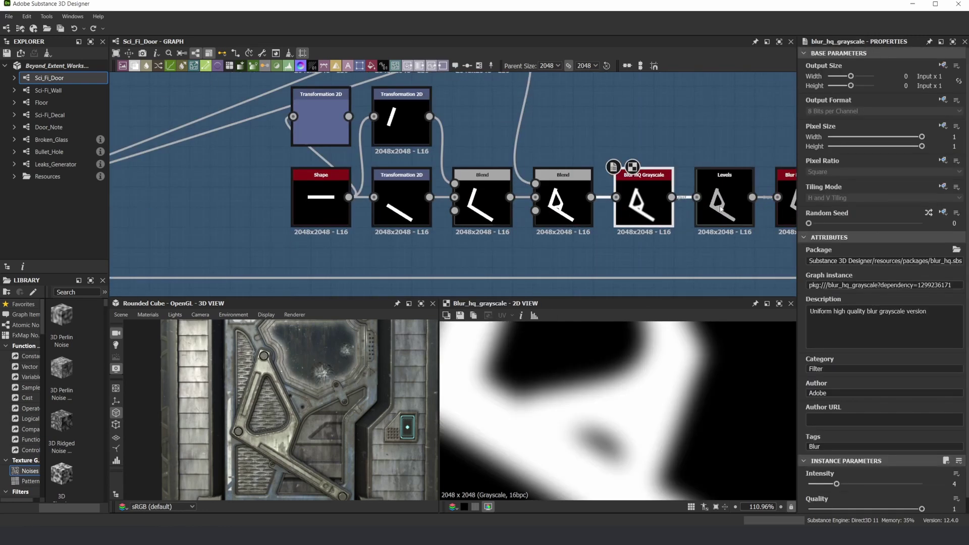
left_click(710, 204)
middle_click_drag(710, 204, 639, 228)
left_click(735, 225)
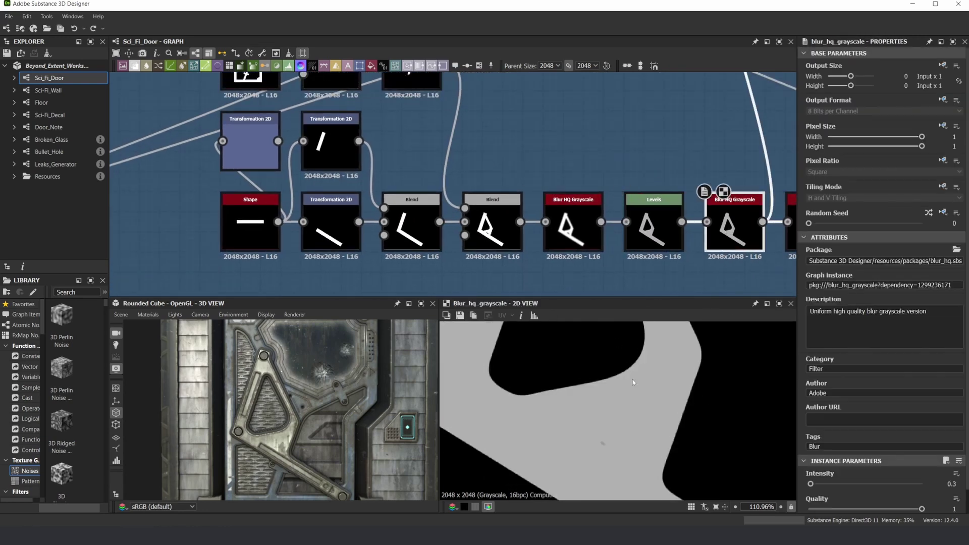
scroll(613, 398, "down", 8)
Step: Compare the inner corner of the brace at close range between the combined Blend and the Levels output
left_click(492, 227)
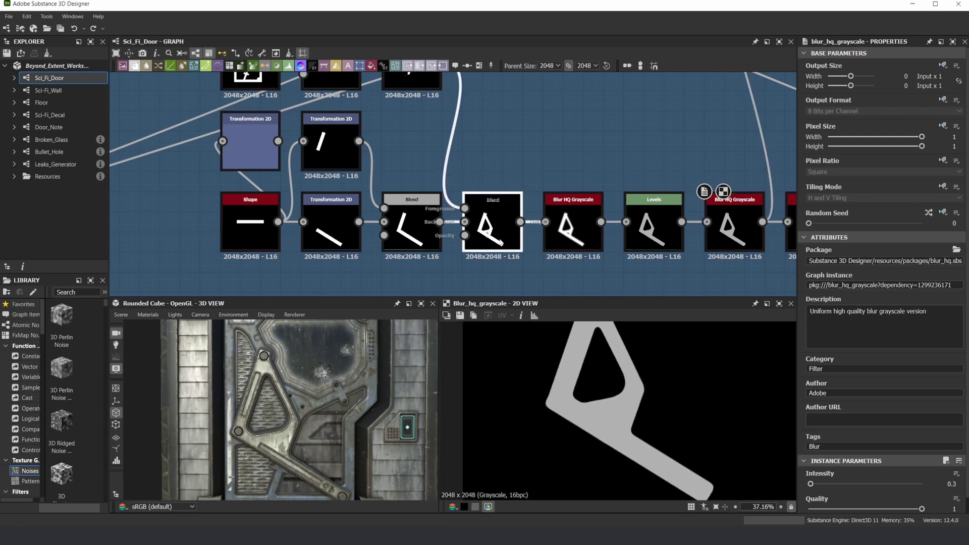
scroll(586, 412, "up", 8)
scroll(585, 412, "up", 1)
double_click(654, 222)
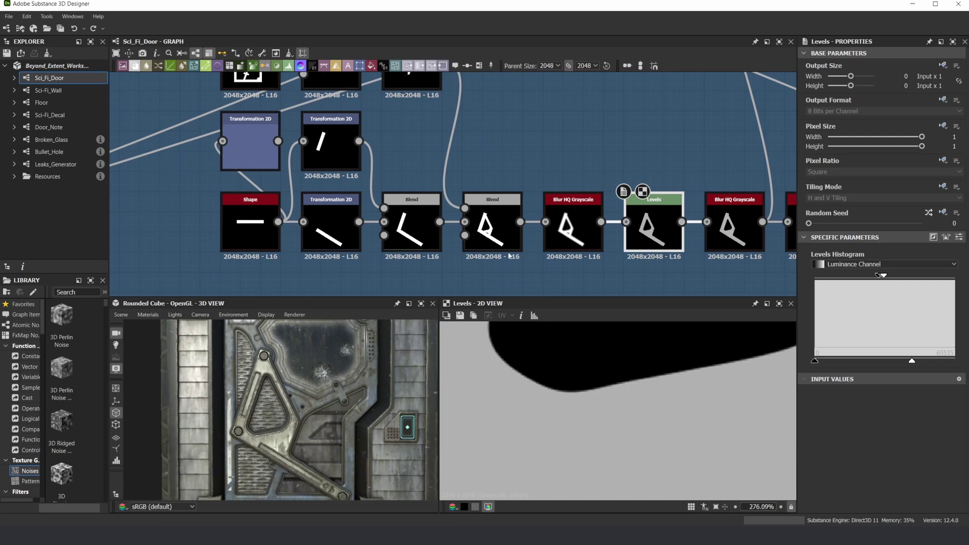
left_click(509, 248)
left_click(655, 218)
double_click(492, 227)
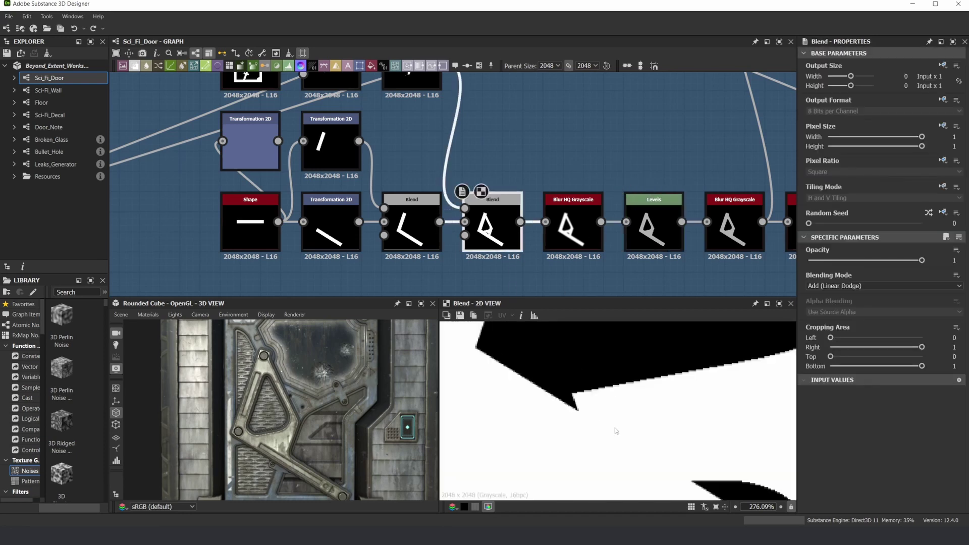
left_click(664, 241)
Step: Follow the brace's node chain past the second blur and preview the first Bevel node
scroll(534, 233, "down", 5)
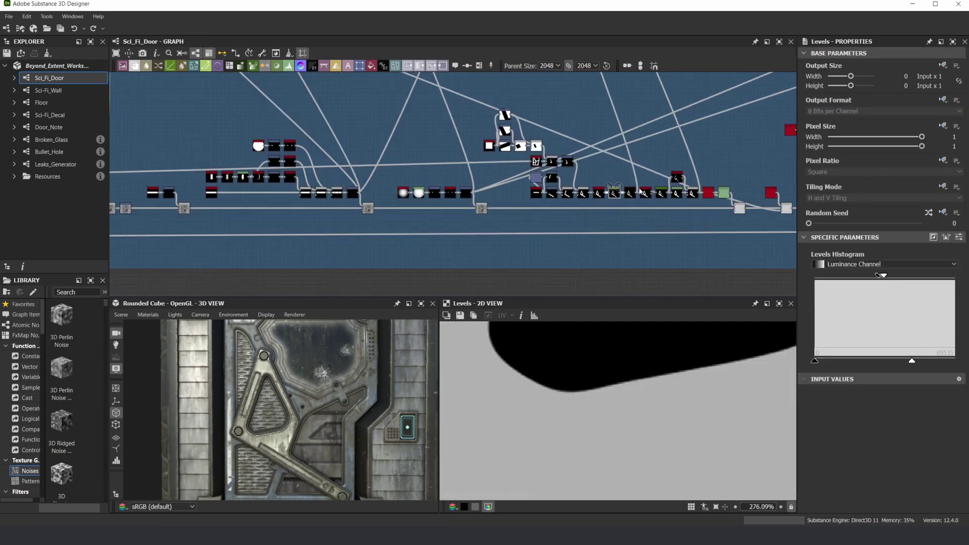
scroll(529, 234, "up", 4)
scroll(603, 345, "down", 15)
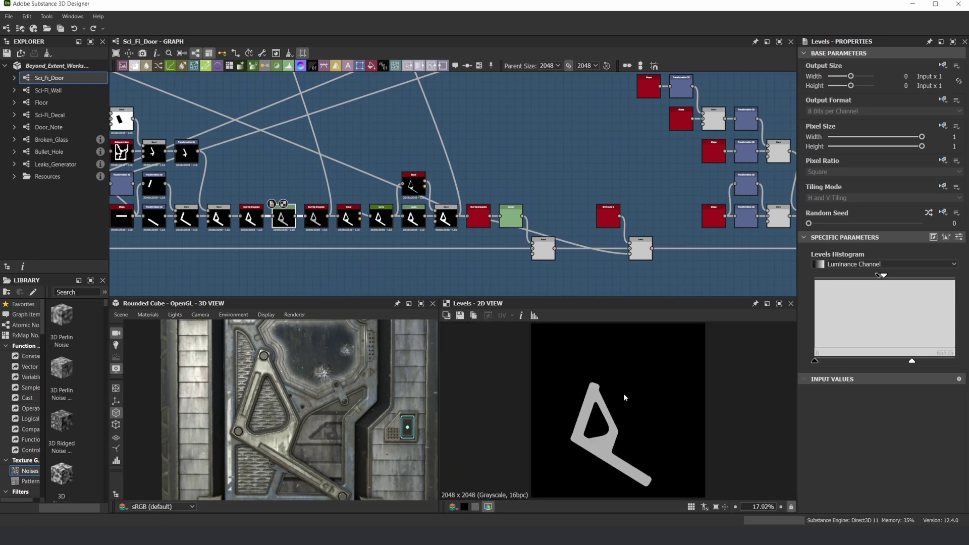
scroll(625, 398, "up", 1)
scroll(375, 212, "up", 3)
scroll(369, 216, "up", 2)
left_click(314, 227)
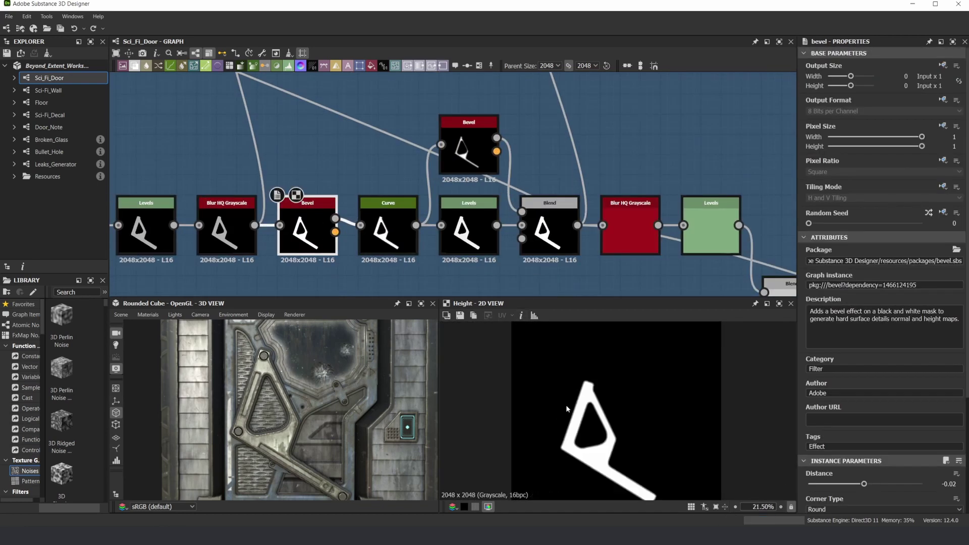
Step: Compare the brace's upper end in the 3D view with the first Bevel's height preview
scroll(298, 374, "up", 5)
scroll(245, 326, "up", 3)
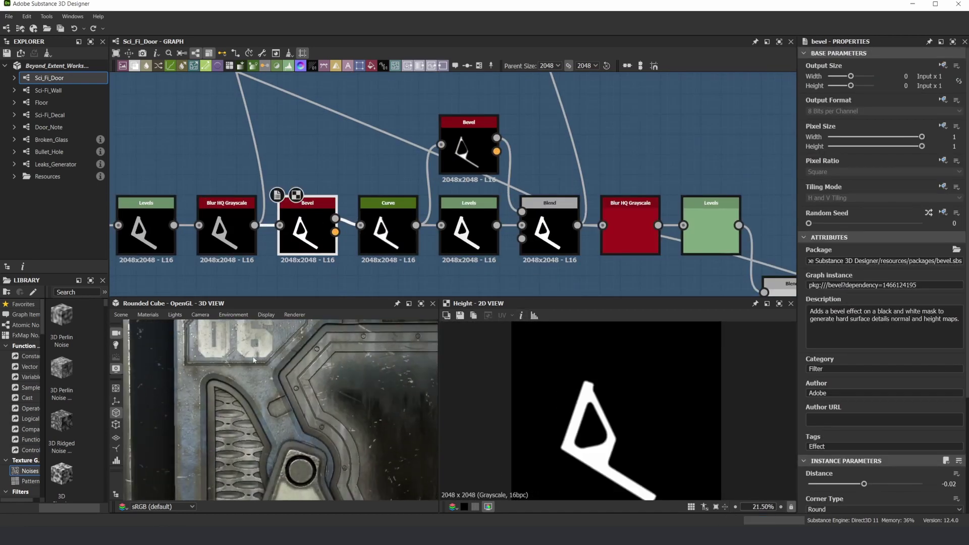
scroll(555, 391, "up", 8)
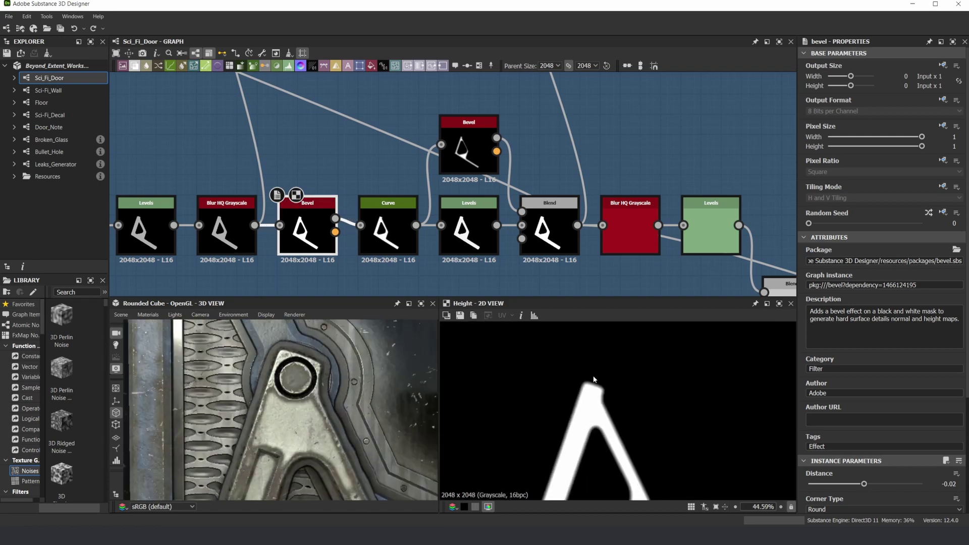
Step: Preview the brace's Curve, Levels and second Bevel nodes, and the Add (Linear Dodge) Blend combining them
left_click(373, 232)
scroll(607, 388, "up", 1)
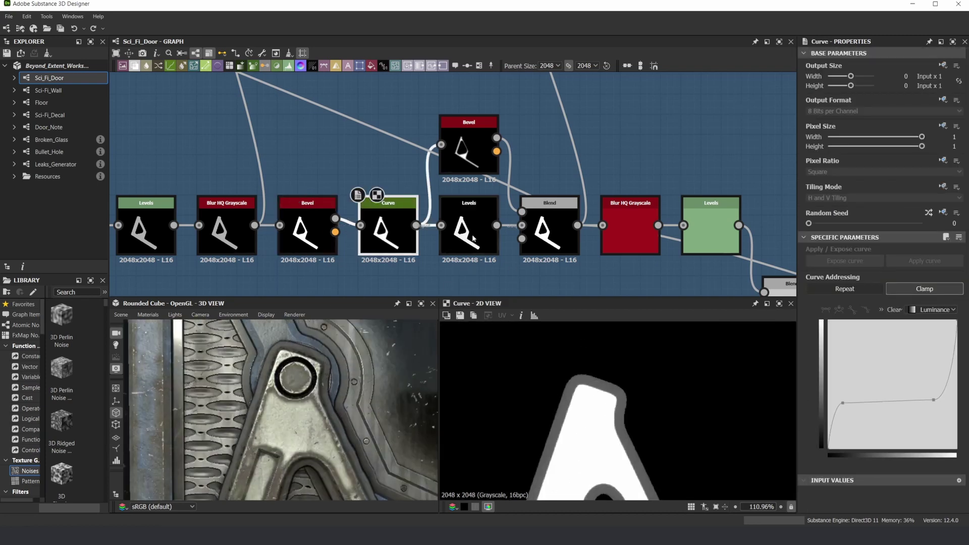
left_click(496, 249)
left_click(477, 165)
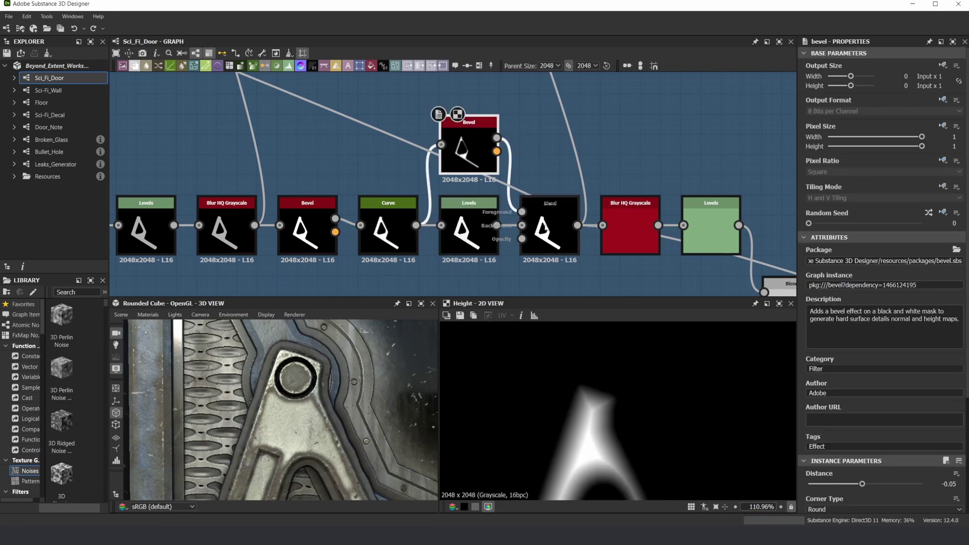
left_click(549, 229)
Step: Check the brace's final Blur HQ Grayscale and Levels, and preview the Max (Lighten) Blend merging it into the door height
double_click(630, 228)
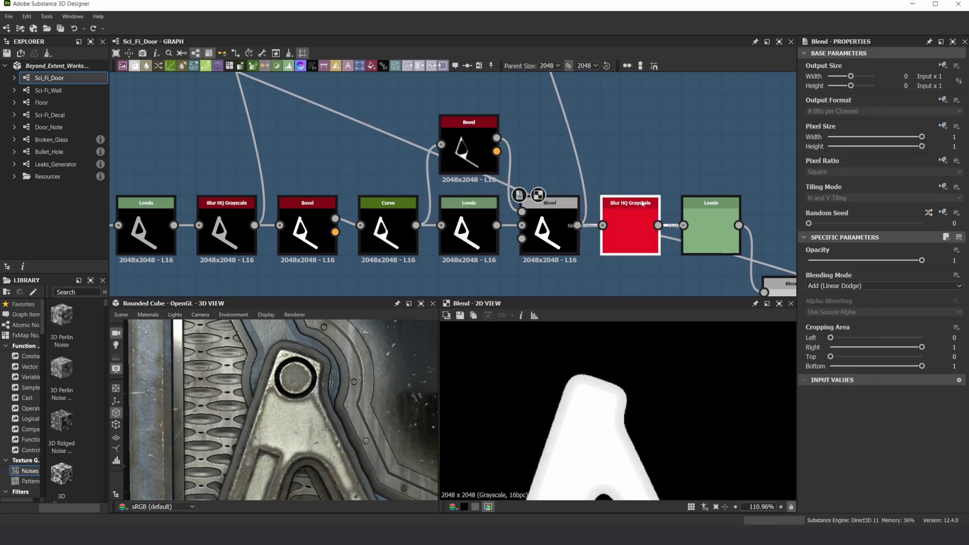
double_click(709, 226)
scroll(691, 175, "down", 3)
middle_click_drag(760, 273, 562, 241)
scroll(561, 245, "up", 4)
left_click(561, 241)
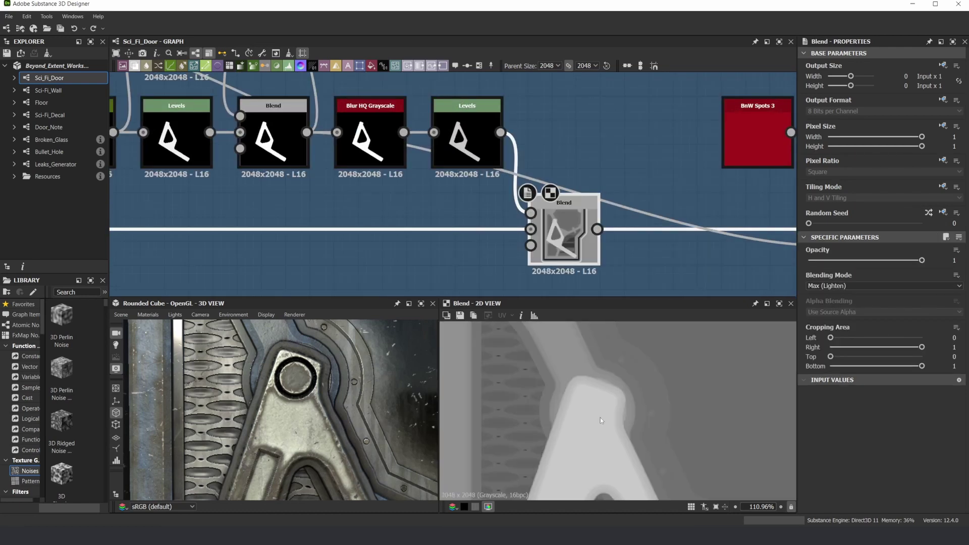
scroll(600, 417, "down", 5)
scroll(411, 160, "down", 5)
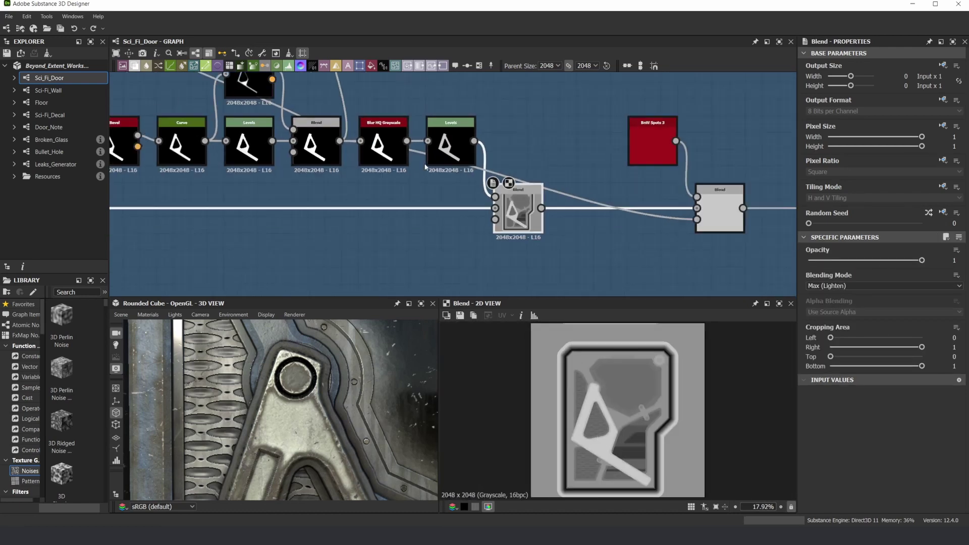
Step: Preview the Blend that overlays BnW Spots 3 on the brace and examine the brace's surface in the 3D view
scroll(659, 179, "up", 4)
double_click(522, 212)
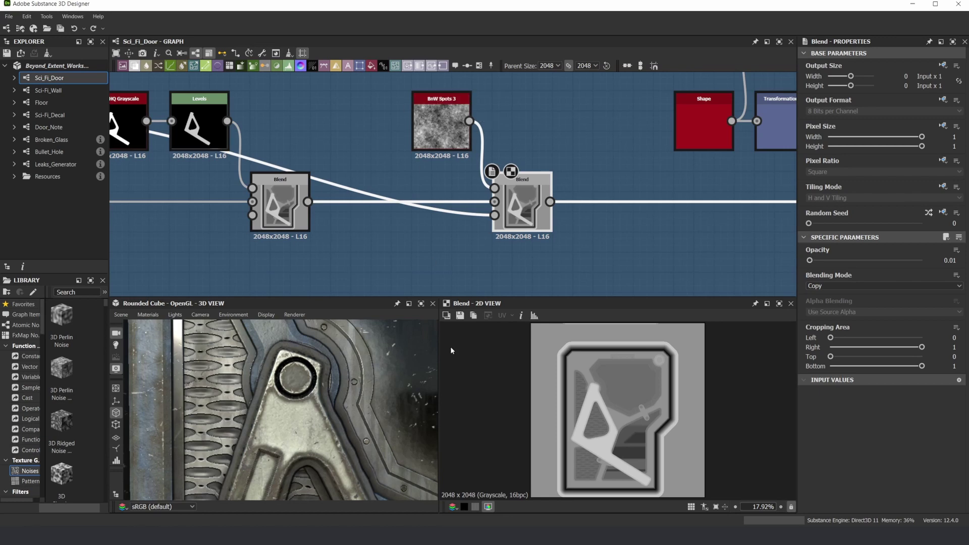
scroll(331, 372, "down", 3)
scroll(334, 368, "up", 2)
middle_click_drag(331, 372, 326, 420)
scroll(317, 394, "up", 3)
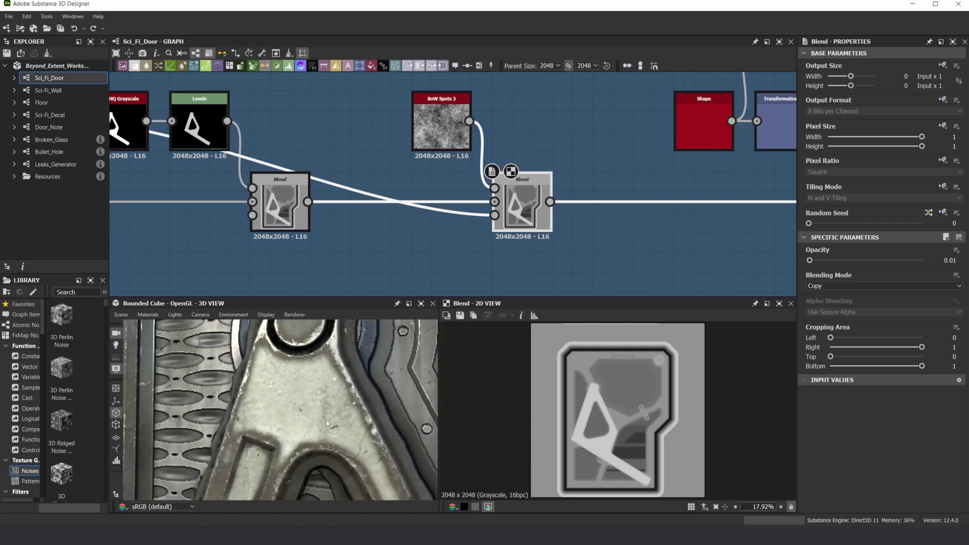
scroll(508, 135, "down", 5)
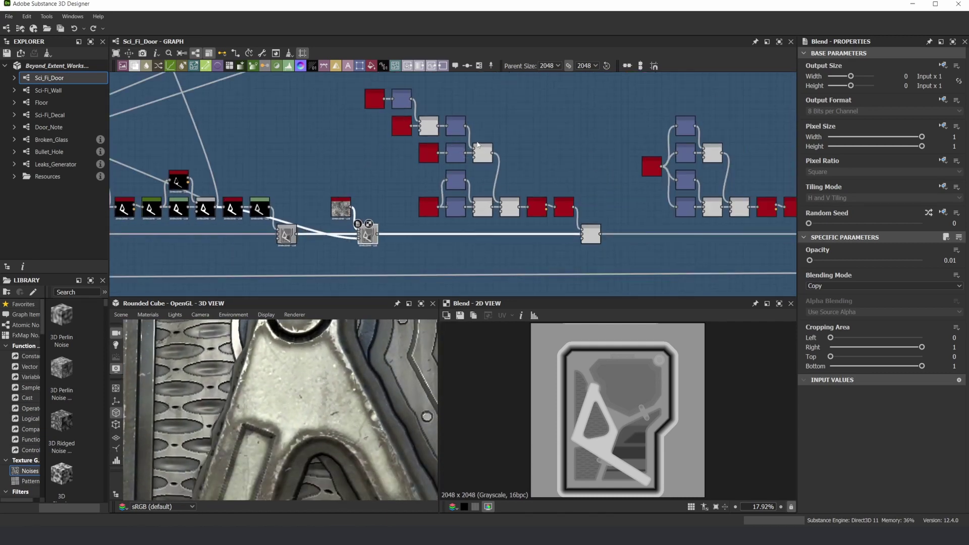
Step: Preview the Subtract Blend that cuts the brace's grooves and compare the grooves with the brace's surface in the 3D view
scroll(478, 144, "up", 2)
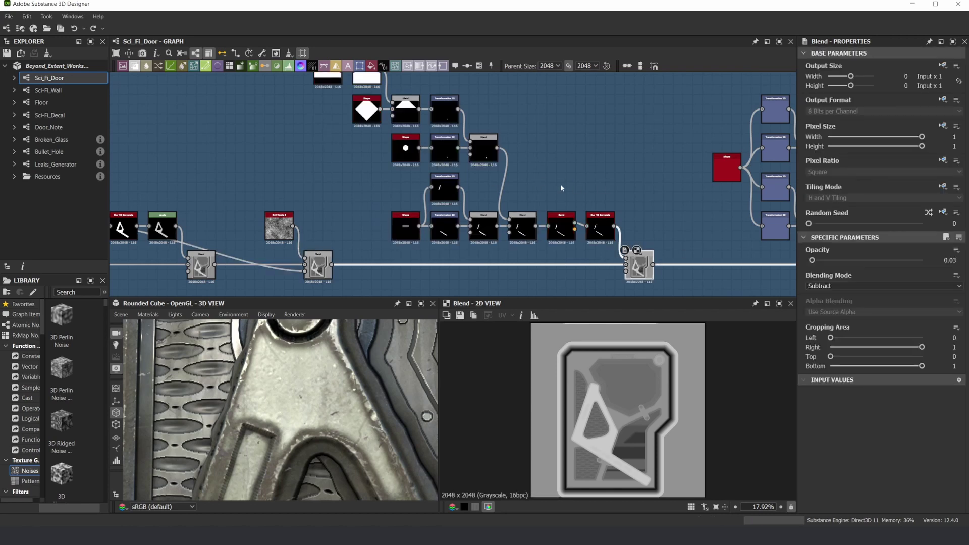
scroll(483, 189, "down", 2)
scroll(620, 429, "up", 4)
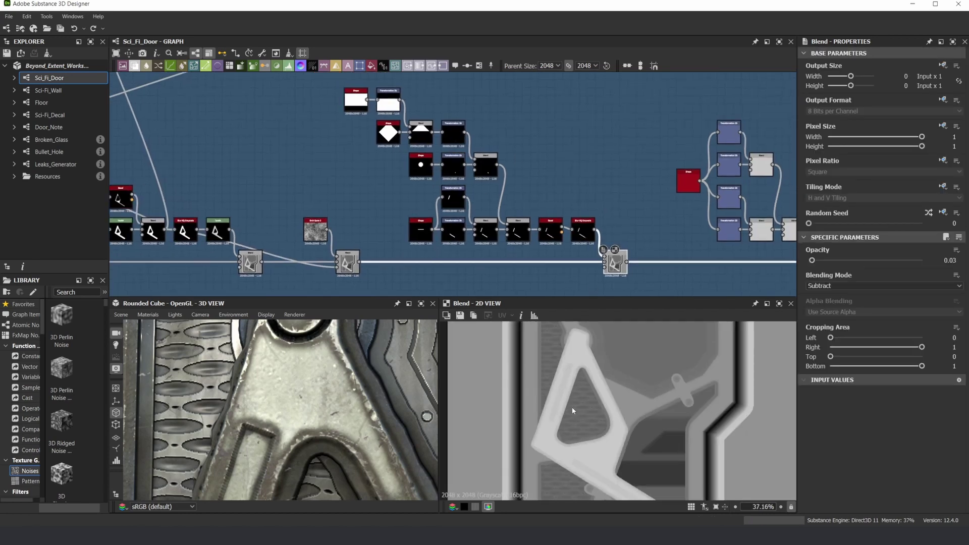
scroll(333, 404, "down", 4)
middle_click_drag(318, 422, 265, 342)
scroll(303, 374, "down", 2)
scroll(281, 404, "up", 2)
mouse_move(291, 424)
middle_mouse_down()
mouse_move(242, 378)
mouse_move(281, 410)
middle_mouse_up()
scroll(280, 413, "up", 2)
middle_click_drag(315, 457, 340, 469)
scroll(614, 222, "down", 3)
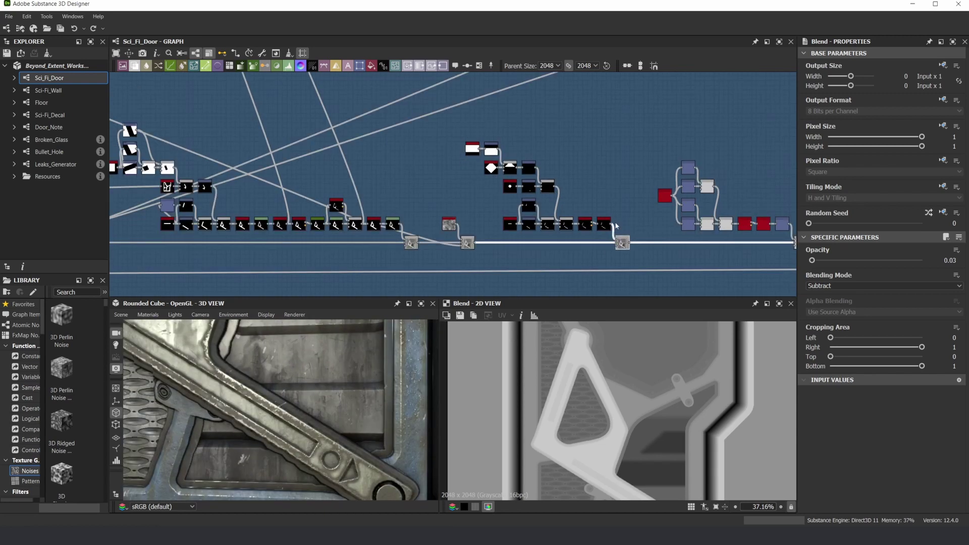
Step: Preview the Blur HQ Grayscale node that outputs the mask of the brace's groove shapes
scroll(615, 222, "up", 4)
left_click(628, 215)
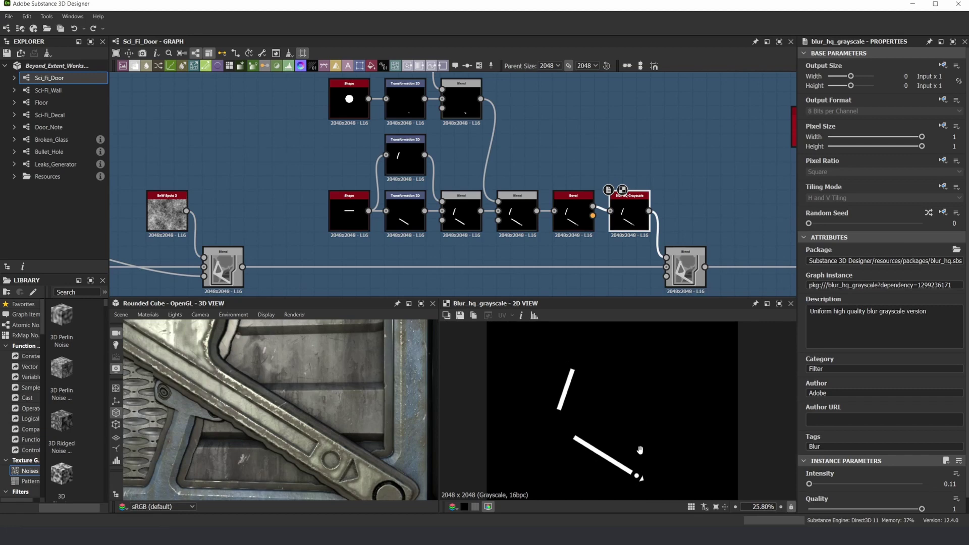
scroll(643, 457, "up", 1)
scroll(663, 204, "down", 3)
Step: Preview the Subtract Blend that sinks round holes into the brace's corners and compare it with the preceding groove Blend
middle_click_drag(722, 197, 479, 240)
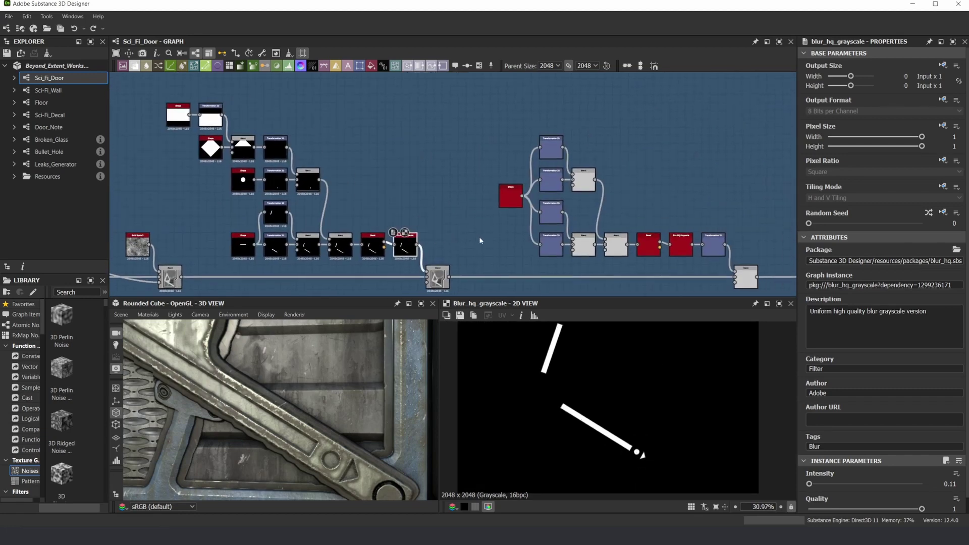
left_click(746, 278)
scroll(625, 383, "down", 3)
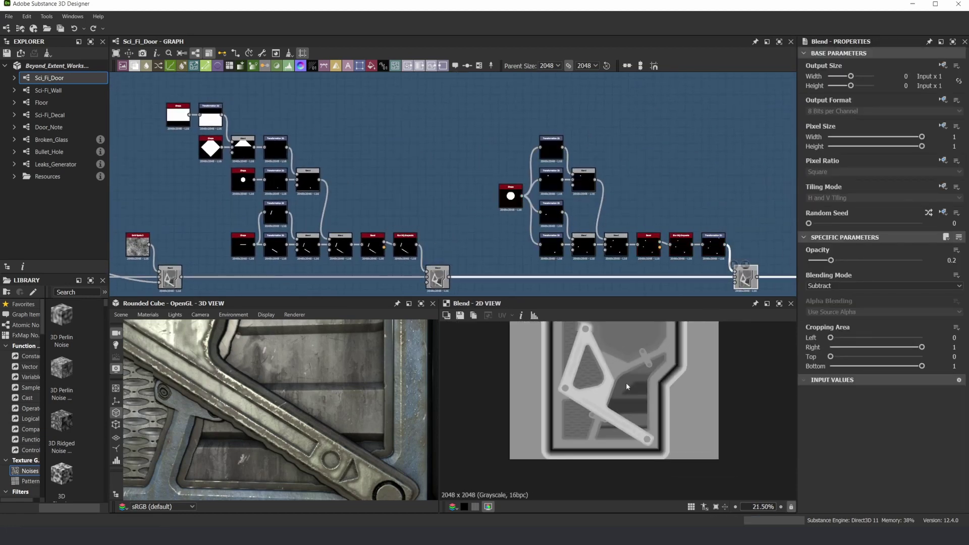
scroll(440, 282, "up", 1)
double_click(440, 281)
middle_click_drag(757, 267, 576, 259)
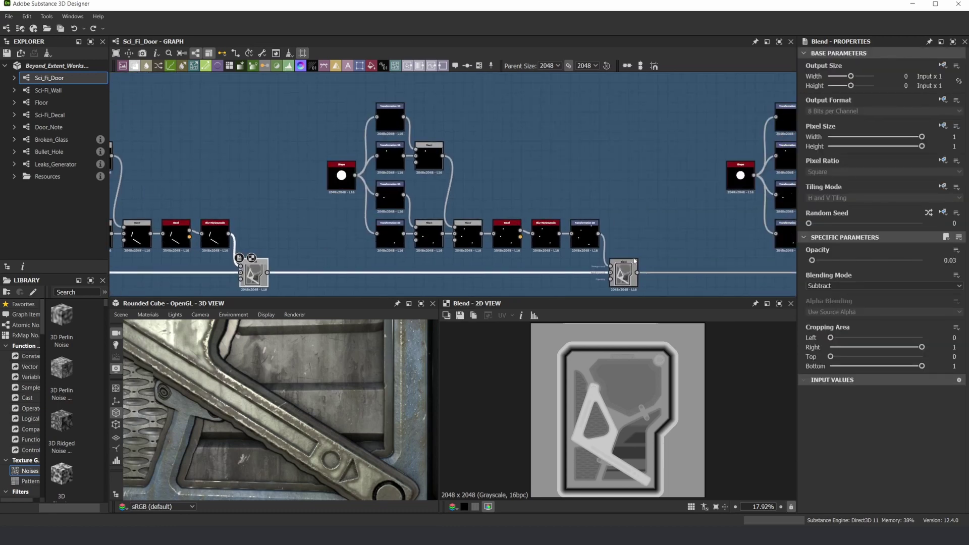
scroll(597, 386, "up", 6)
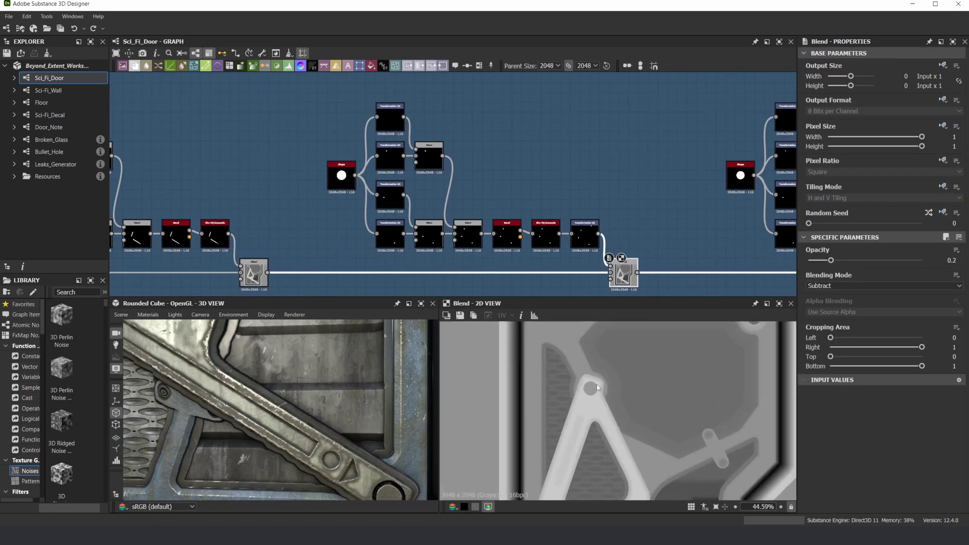
Step: Examine the brace's corner bolts in the 3D view and preview the Add (Linear Dodge) Blend that raises them
scroll(596, 384, "down", 2)
scroll(334, 369, "down", 3)
middle_click_drag(334, 369, 359, 407)
scroll(559, 236, "down", 3)
middle_click_drag(646, 227, 516, 226)
scroll(665, 263, "up", 3)
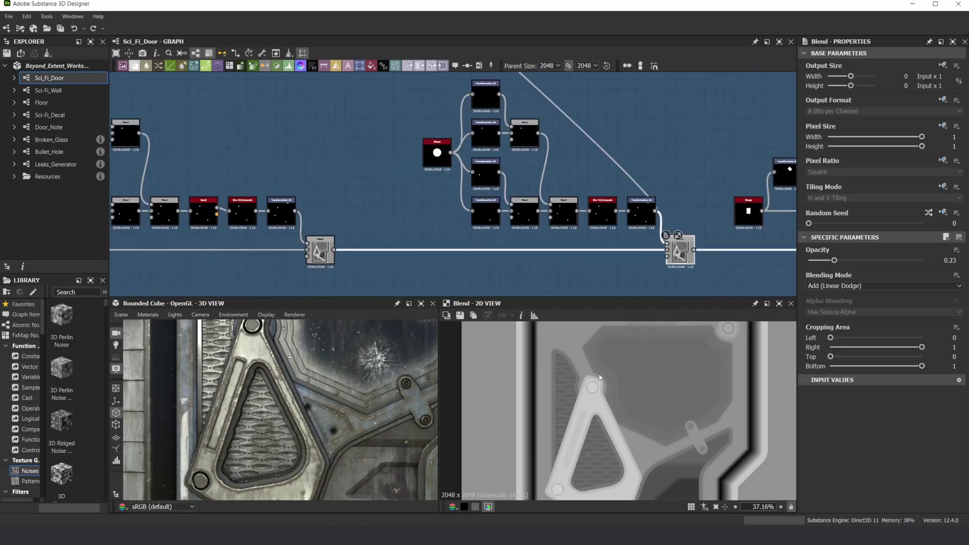
scroll(592, 388, "up", 6)
scroll(633, 369, "down", 8)
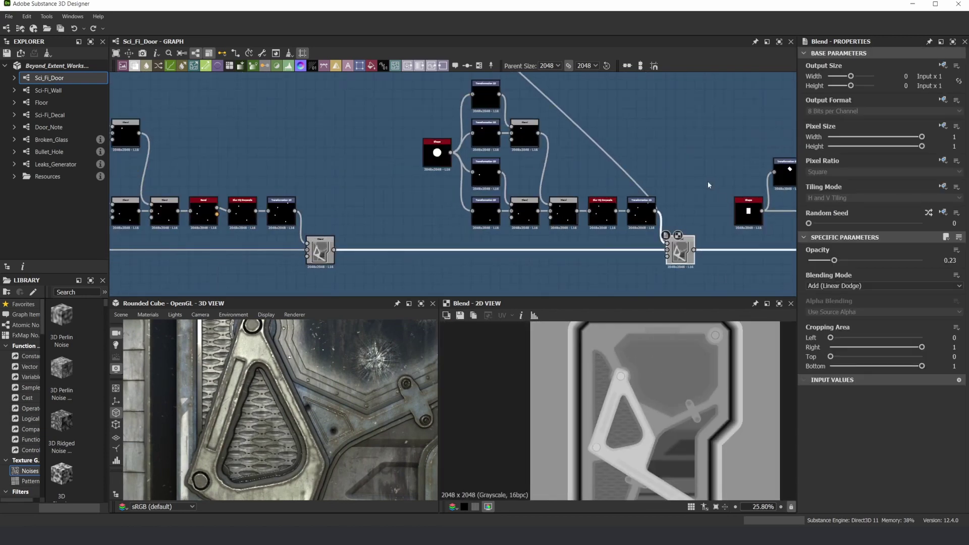
Step: Preview the Subtract Blend fed by Mirror Grayscale and locate its small notches along the door's upper edge in 3D
scroll(489, 205, "down", 4)
scroll(650, 237, "up", 4)
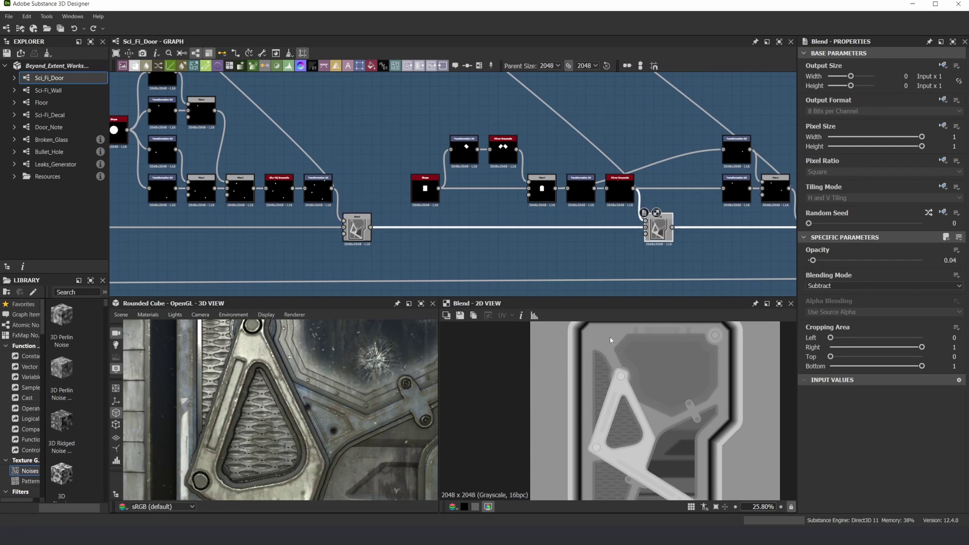
middle_click_drag(615, 335, 612, 349)
middle_click_drag(353, 333, 316, 380)
scroll(267, 379, "up", 3)
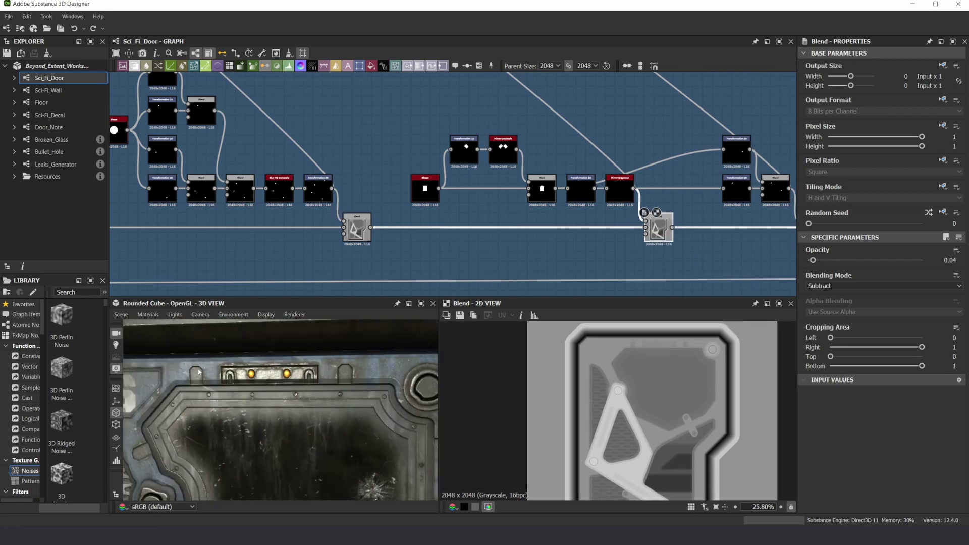
scroll(466, 160, "up", 2)
Step: Preview the notch's square Shape, corner-cutting Blend, Transformation 2D and Mirror Grayscale nodes, and the Blend applying them to the door height
double_click(407, 202)
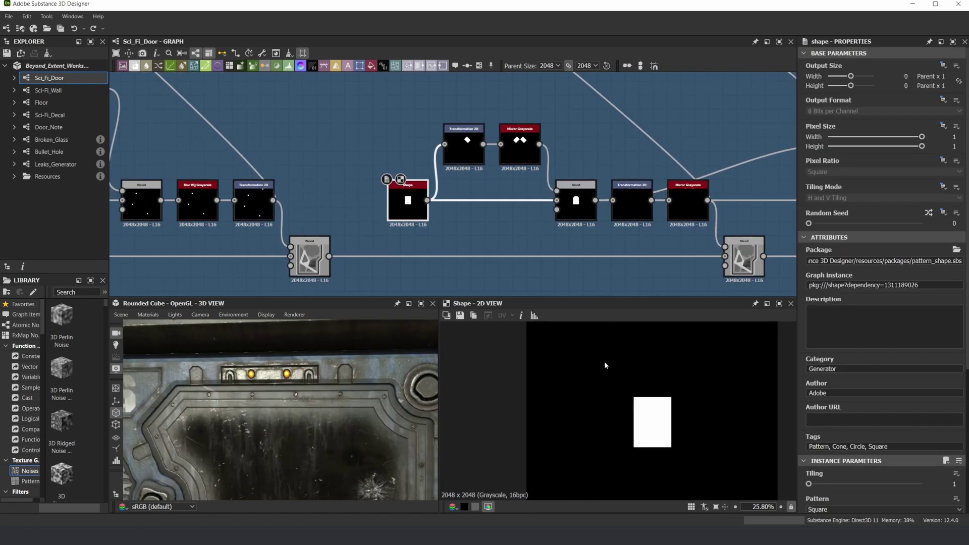
double_click(577, 186)
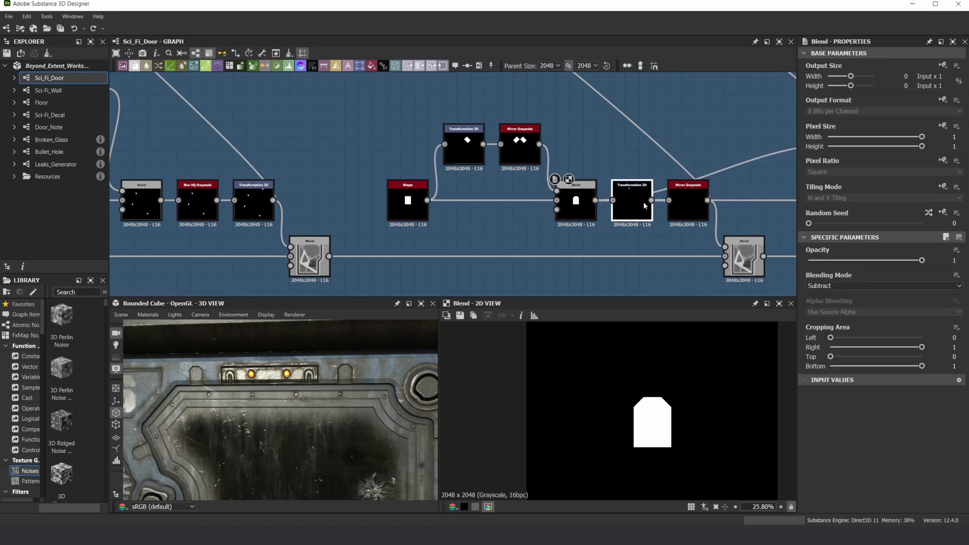
double_click(644, 206)
double_click(691, 196)
double_click(737, 246)
Step: Preview the next Subtract Blend, which cuts repositioned copies of the mirrored notches into the door height
scroll(730, 217, "down", 3)
middle_click_drag(715, 213, 443, 203)
scroll(593, 226, "up", 2)
double_click(607, 238)
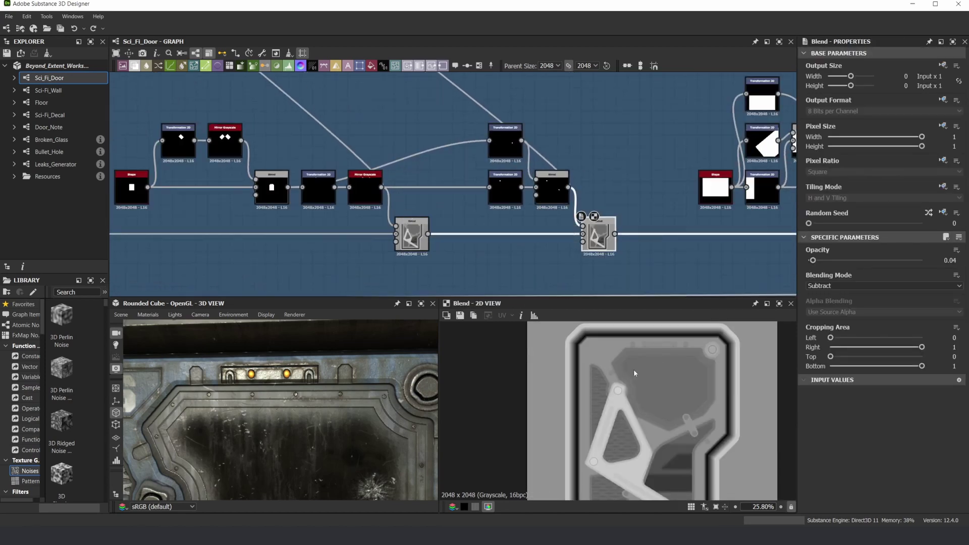
Step: Preview the Subtract Blend that engraves the panel outline beside the brace and compare that panel in the 3D view
scroll(631, 203, "down", 3)
middle_click_drag(643, 205, 402, 216)
scroll(620, 213, "up", 3)
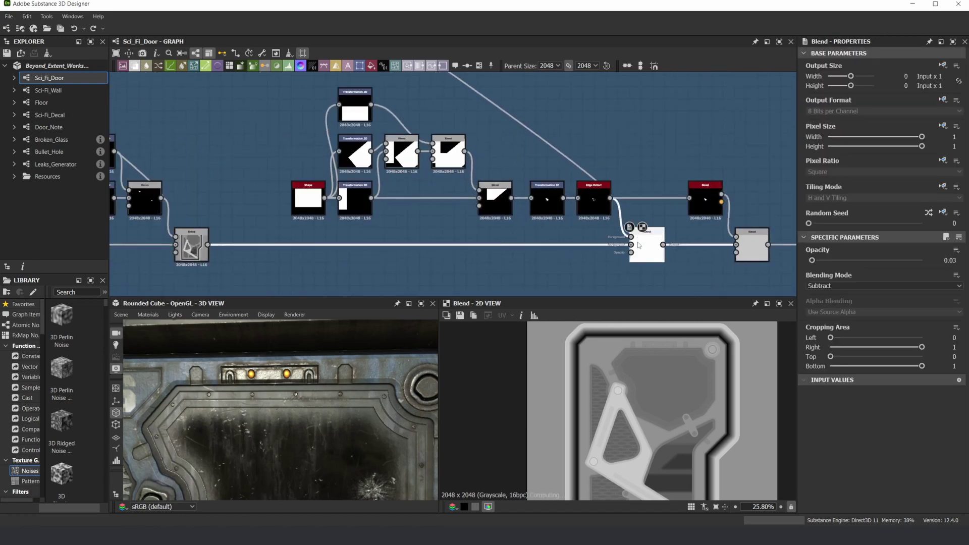
scroll(638, 374, "up", 4)
scroll(658, 437, "up", 2)
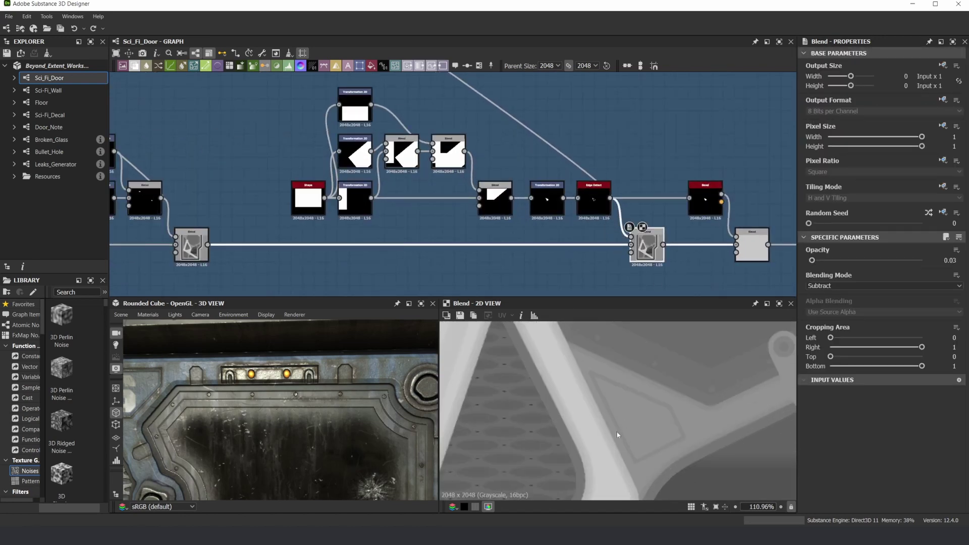
scroll(320, 434, "down", 3)
scroll(320, 434, "up", 5)
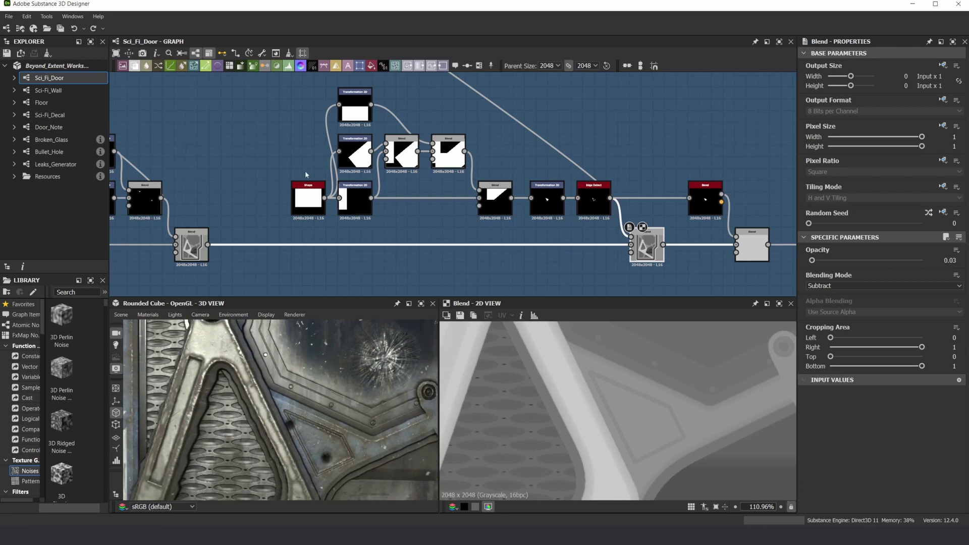
Step: Preview the side panel's shape Blend, Transformation 2D and Edge Detect nodes, and the Subtract Blend that engraves the outline
left_click(503, 201)
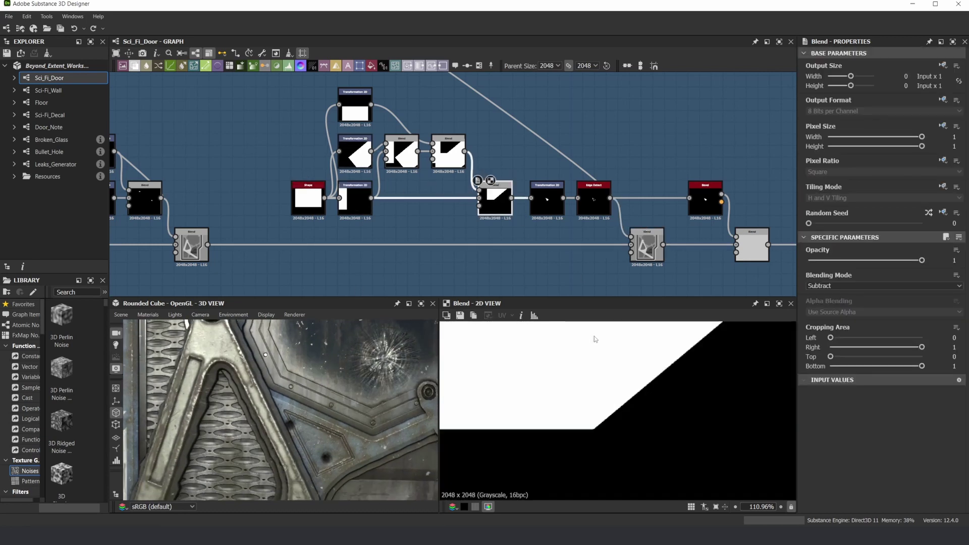
scroll(597, 340, "down", 6)
left_click(553, 202)
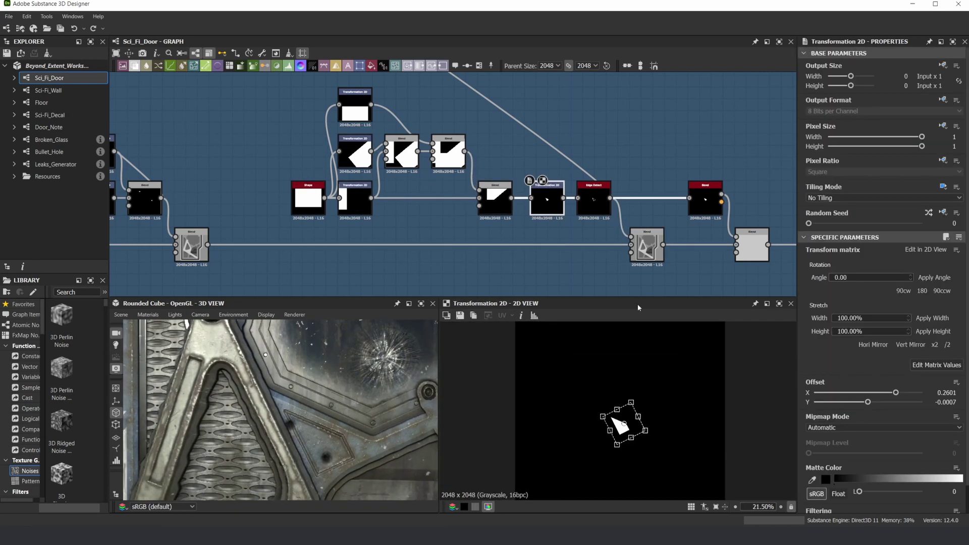
left_click(597, 199)
scroll(617, 429, "up", 3)
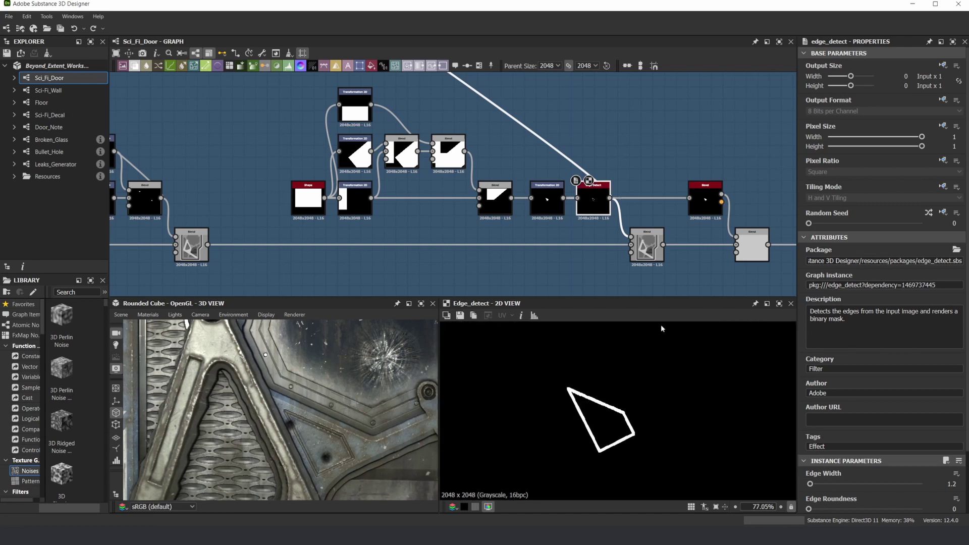
left_click(651, 250)
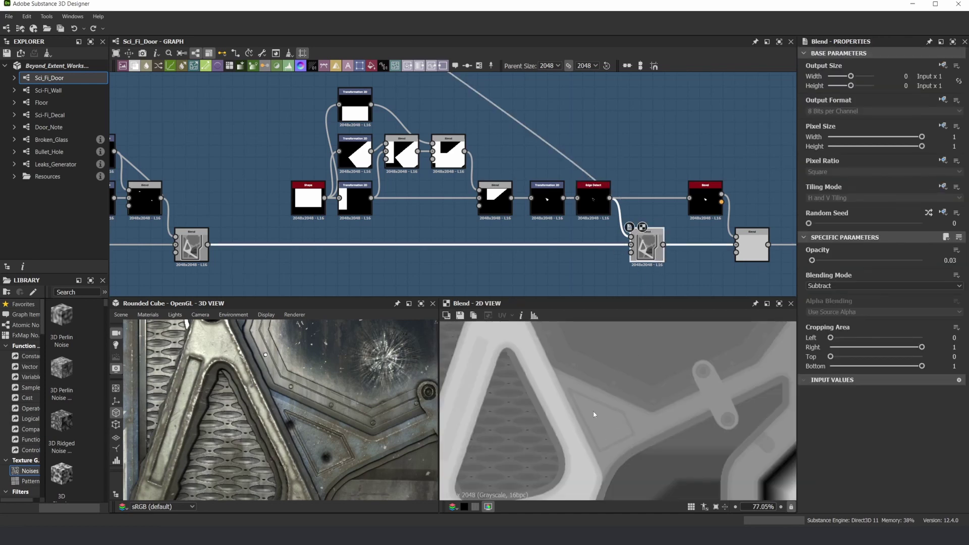
Step: Preview the Blend that subtracts the side panel's Bevel from the door height and inspect the recessed area
middle_click_drag(660, 254, 558, 254)
scroll(561, 253, "down", 2)
scroll(641, 240, "up", 4)
double_click(610, 257)
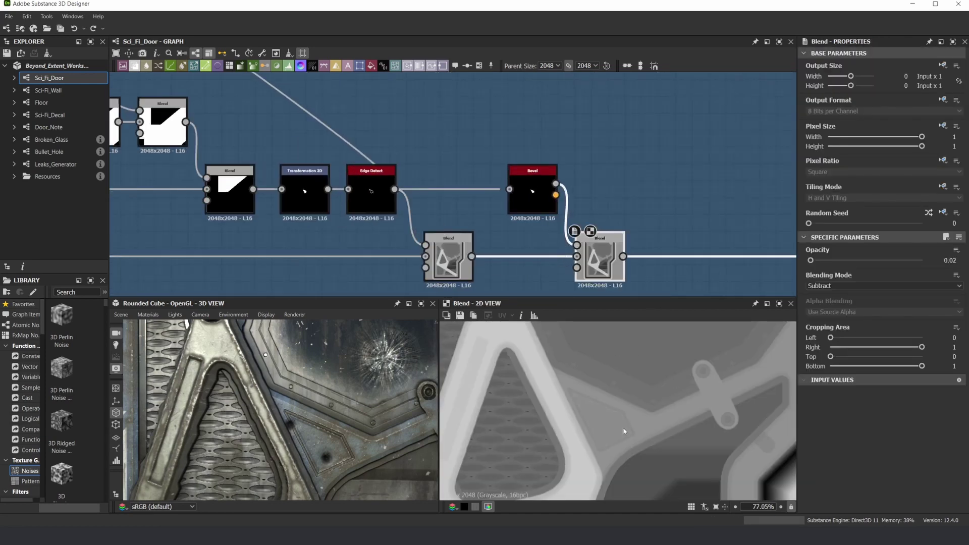
scroll(624, 428, "down", 4)
middle_click_drag(604, 391, 597, 393)
scroll(615, 434, "up", 1)
scroll(641, 232, "down", 2)
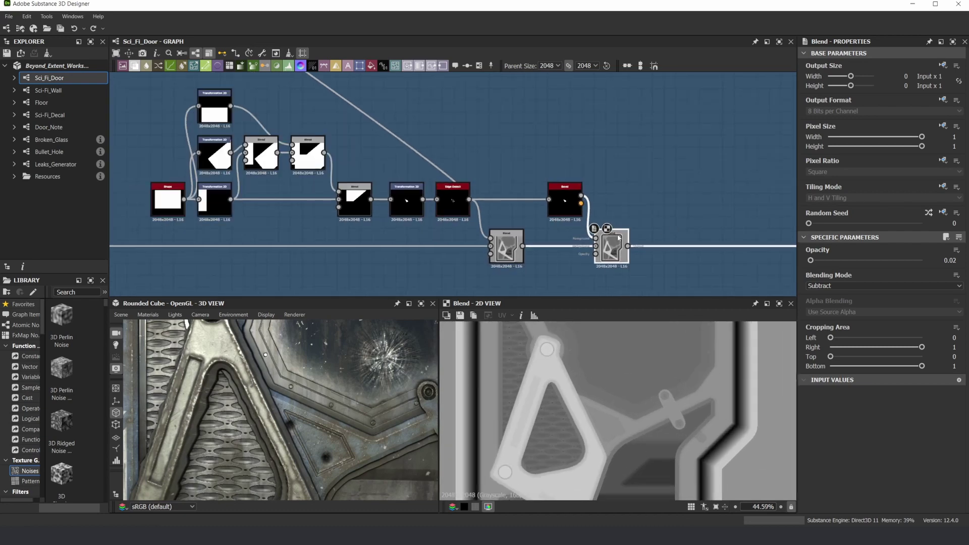
Step: Preview the two Subtract Blends that engrave the upper corner panel's outline and recess its beveled shape
middle_click_drag(641, 233, 332, 225)
middle_click_drag(654, 217, 388, 241)
left_click(526, 260)
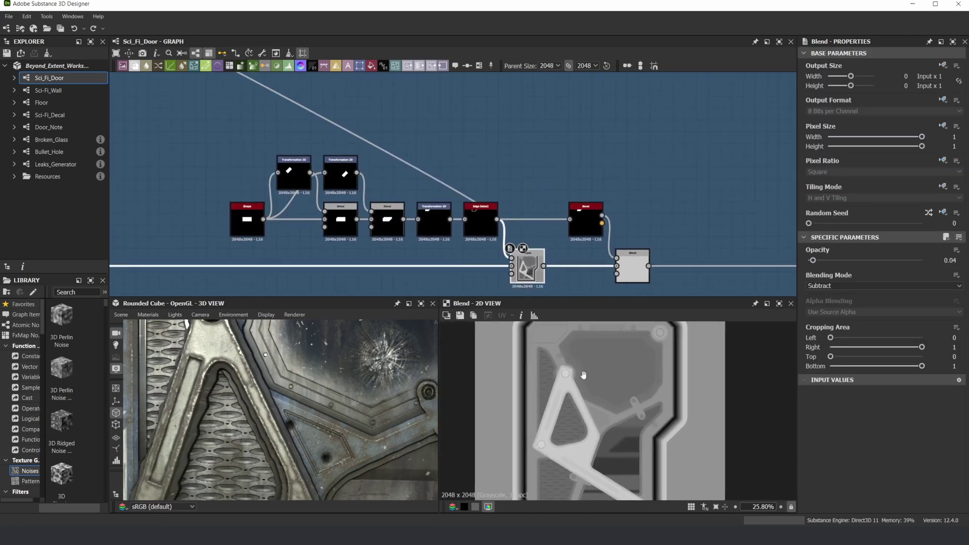
scroll(569, 374, "up", 1)
scroll(569, 373, "up", 2)
double_click(626, 265)
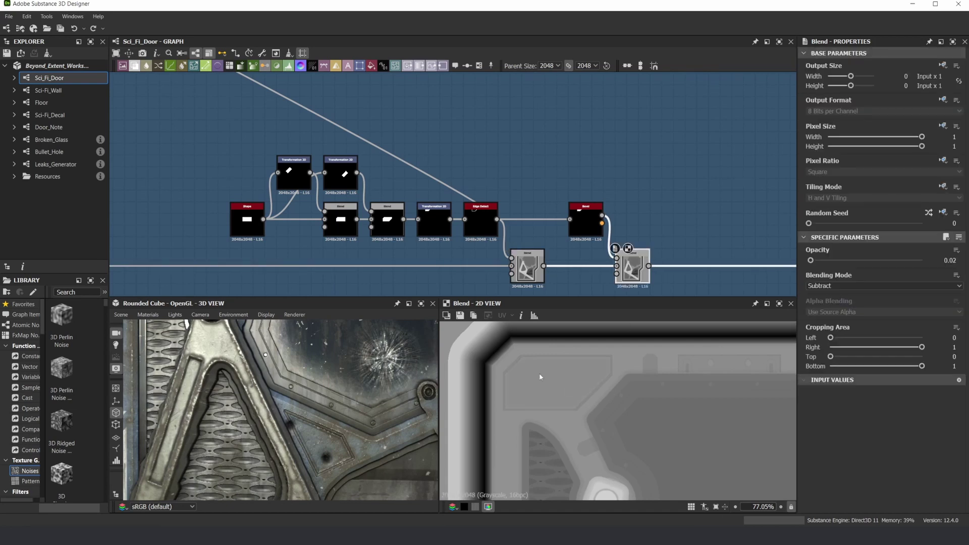
Step: Examine the corner panel marked 06 and its surroundings in the 3D view
scroll(326, 361, "down", 4)
middle_click_drag(326, 361, 362, 425)
scroll(348, 404, "up", 3)
middle_click_drag(345, 381, 310, 396)
scroll(308, 389, "down", 3)
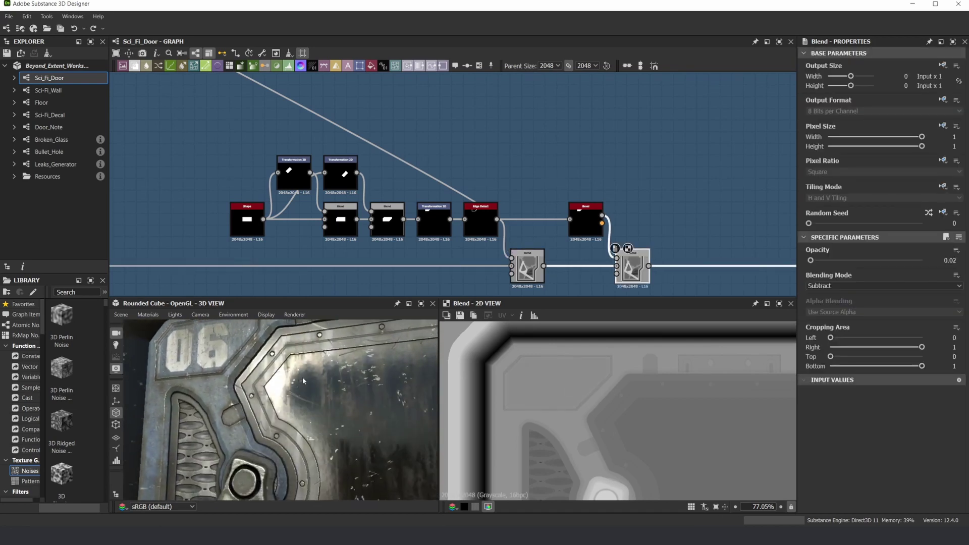
Step: Preview the Subtract Blend that recesses the narrow vertical shape with chamfered corners into the door height
scroll(663, 215, "down", 2)
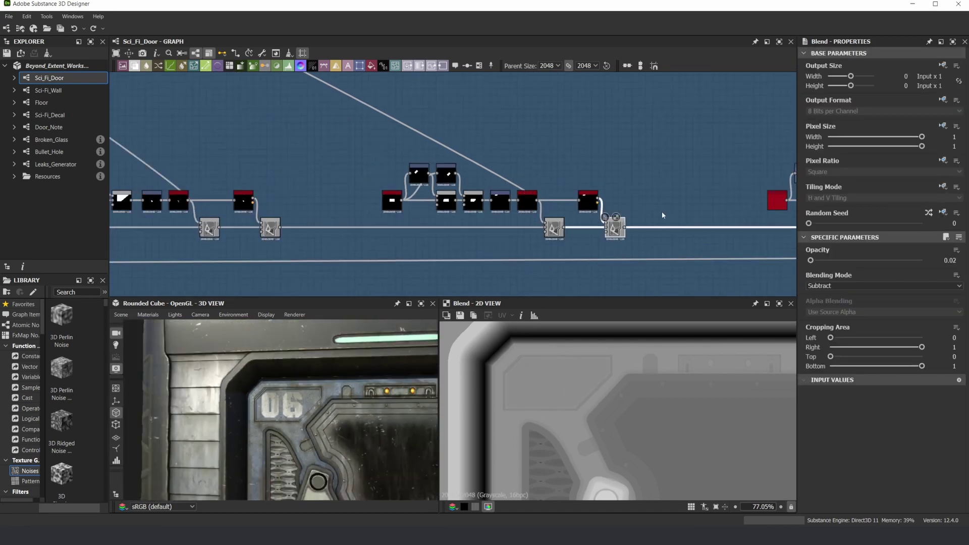
scroll(662, 215, "down", 2)
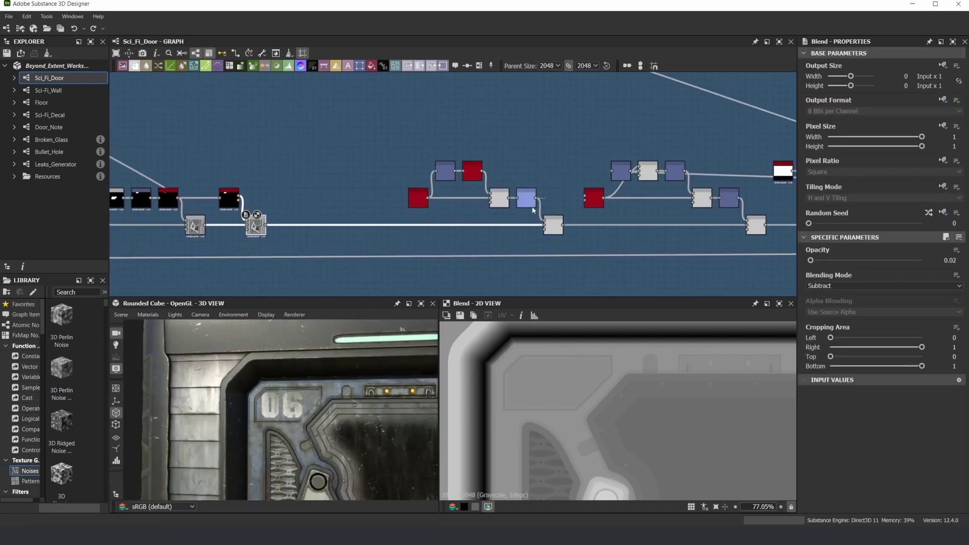
double_click(556, 229)
scroll(656, 209, "down", 2)
middle_click_drag(656, 209, 533, 203)
scroll(630, 392, "down", 6)
scroll(435, 181, "up", 9)
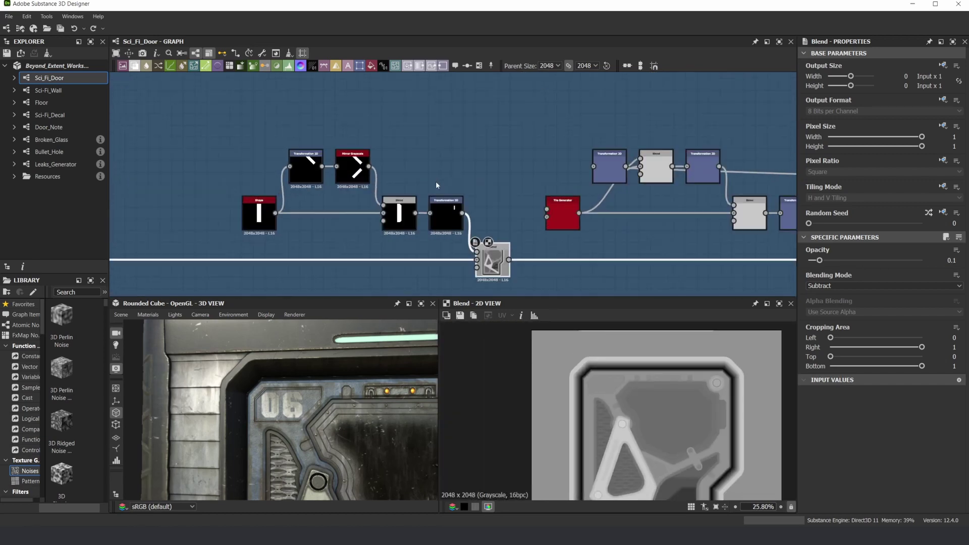
Step: Preview the narrow slot's Transformation 2D and its Subtract Blend, and find the slot beside the window in 3D
scroll(440, 206, "down", 3)
left_click(440, 206)
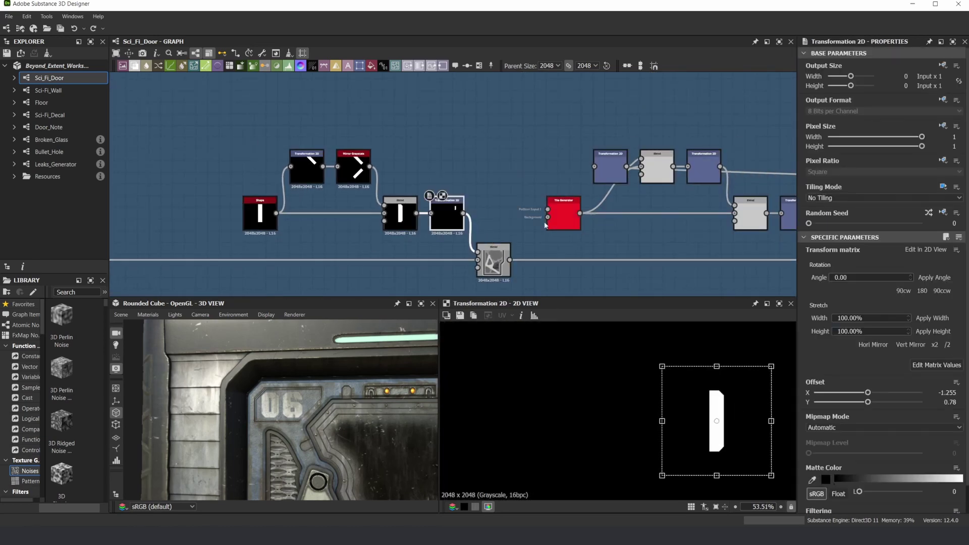
double_click(501, 265)
mouse_move(409, 397)
middle_mouse_down()
mouse_move(350, 397)
mouse_move(385, 411)
mouse_move(411, 392)
middle_mouse_up()
Step: Preview the Subtract Blend that punches the Tile Generator's rows of small holes into the vertical slot
scroll(555, 280, "down", 2)
middle_click_drag(538, 238, 349, 226)
scroll(543, 241, "up", 2)
double_click(574, 261)
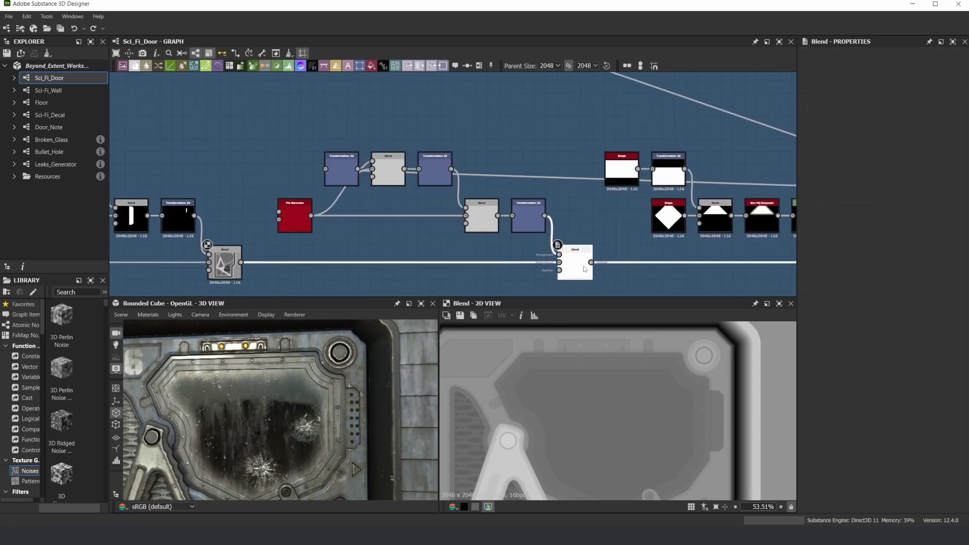
Step: Preview the Subtract Blend that cuts the small beveled triangle below the perforated slot and check it in the 3D view
scroll(683, 267, "down", 2)
middle_click_drag(684, 266, 439, 240)
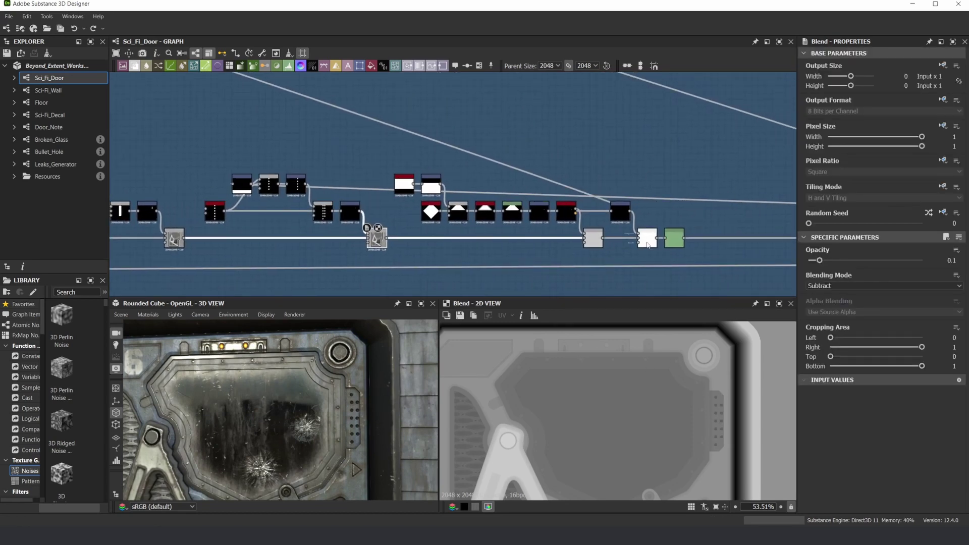
scroll(603, 241, "up", 2)
scroll(671, 415, "down", 2)
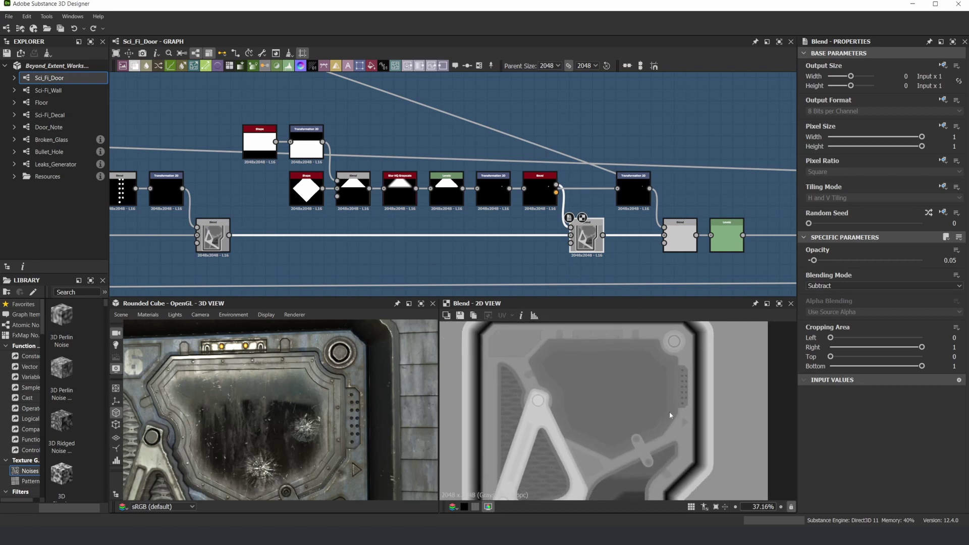
scroll(339, 413, "down", 2)
middle_click_drag(339, 414, 333, 400)
scroll(338, 422, "up", 2)
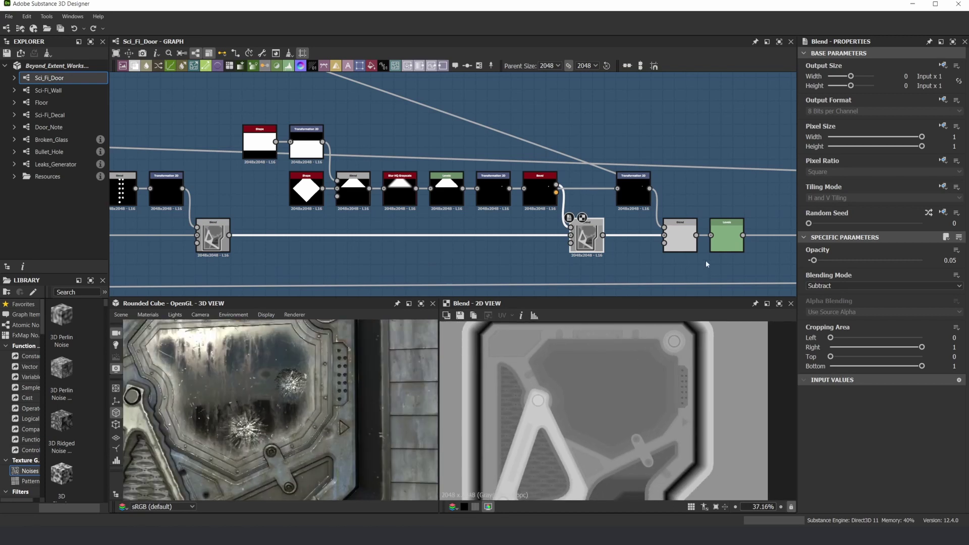
Step: Preview the Max (Lighten) Blend after the triangle cut and the Levels node that follows it
double_click(727, 235)
double_click(678, 247)
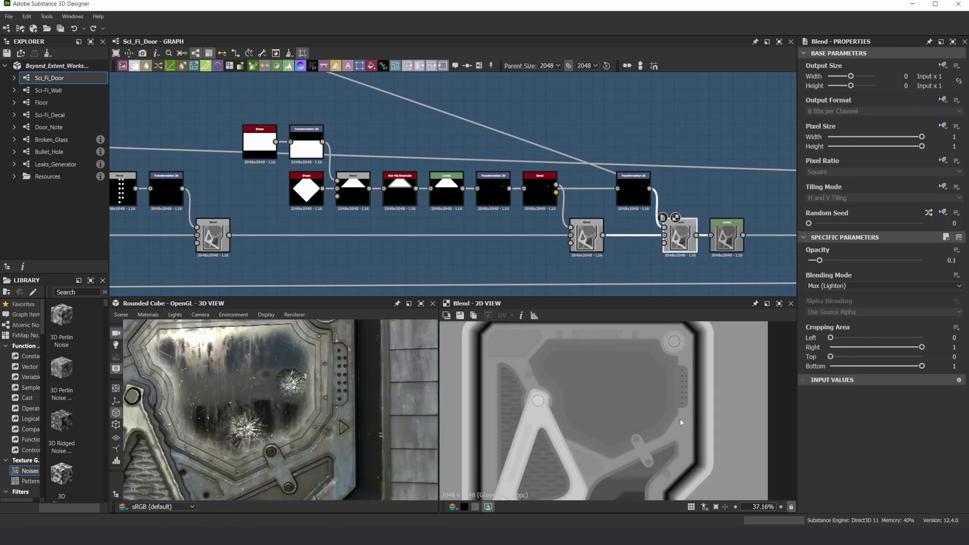
double_click(733, 244)
scroll(671, 194, "up", 1)
scroll(664, 199, "down", 4)
middle_click_drag(664, 199, 401, 190)
scroll(645, 377, "down", 4)
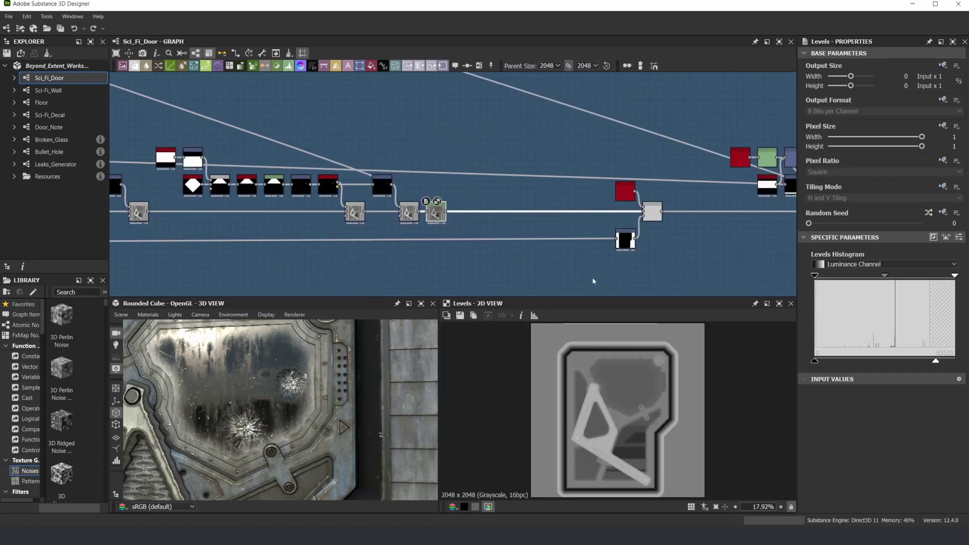
Step: Preview the Add (Linear Dodge) Blend that adds the striped gradient around the door, and view the wall in 3D
scroll(634, 211, "down", 2)
middle_click_drag(634, 211, 594, 218)
scroll(594, 218, "up", 3)
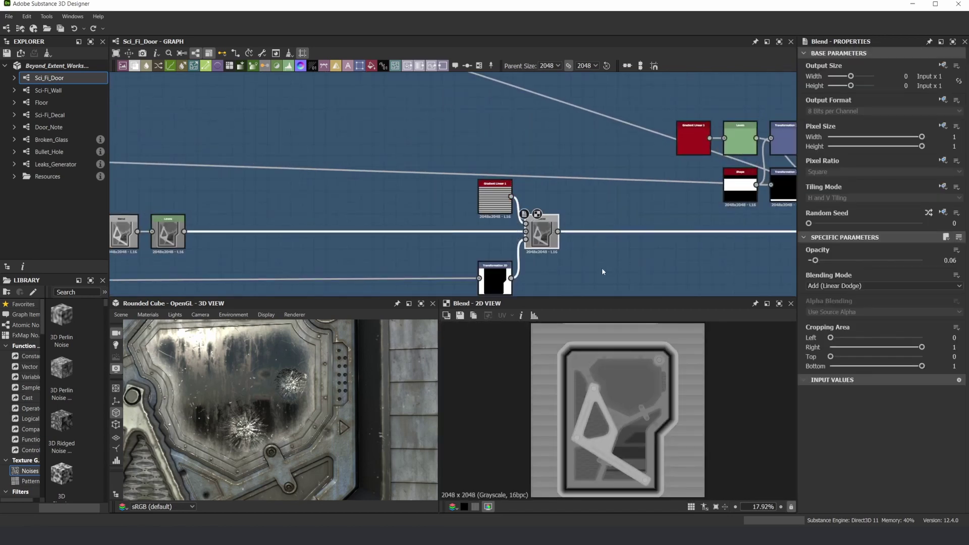
scroll(319, 398, "down", 3)
left_click_drag(269, 379, 297, 387)
middle_click_drag(298, 387, 303, 391)
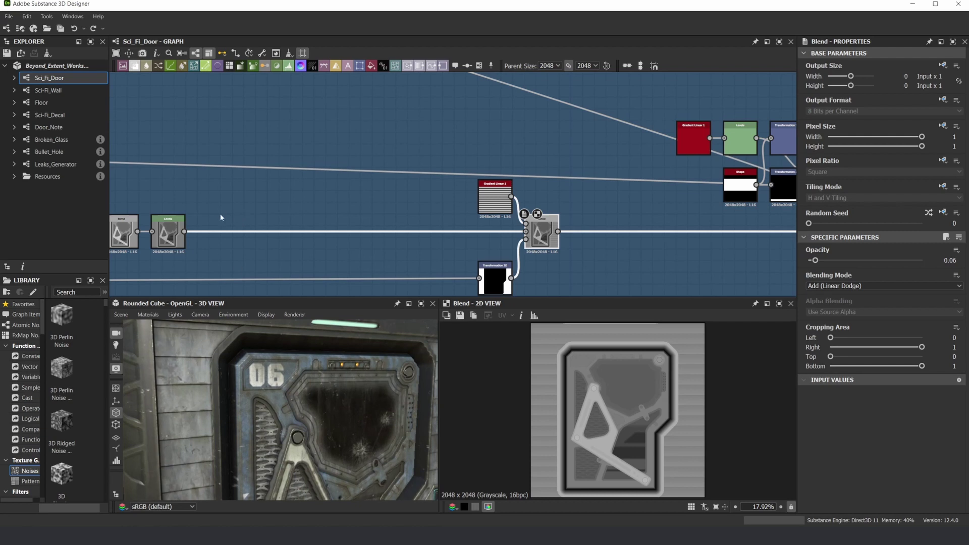
Step: Preview the Gradient Linear 1 node feeding the wall stripes and examine its Tiling and Rotation parameters
middle_click_drag(220, 213, 255, 208)
scroll(570, 193, "up", 3)
double_click(500, 197)
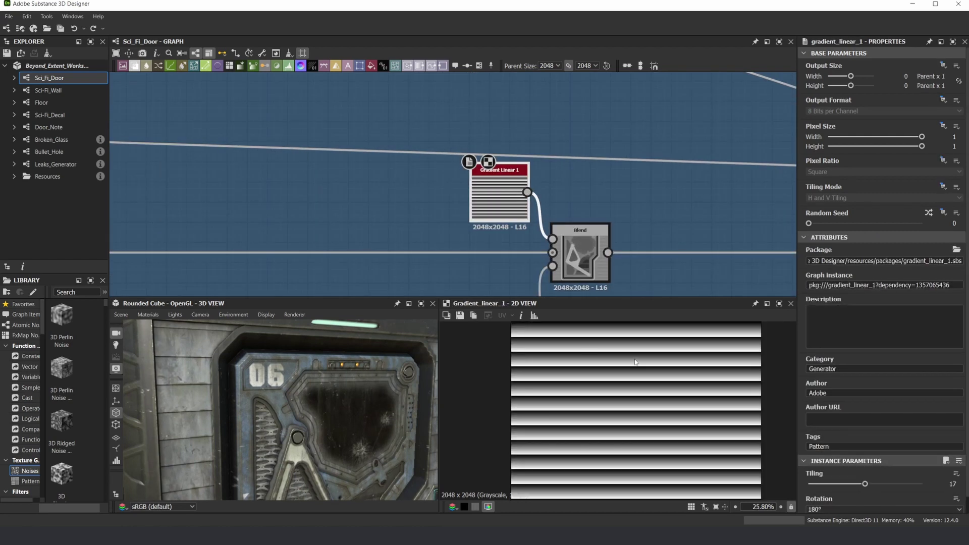
scroll(948, 392, "down", 1)
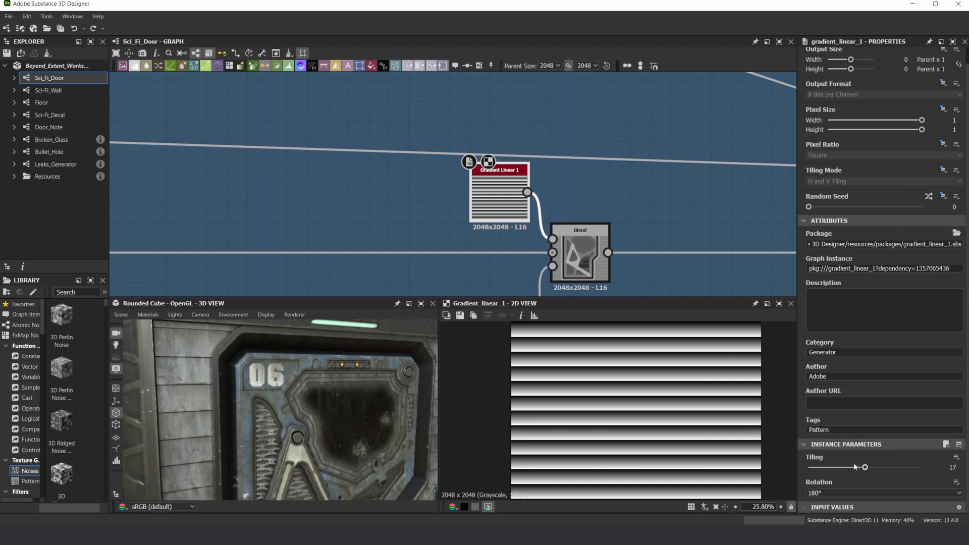
Step: Preview the Add (Linear Dodge) Blend again and compare its wall stripes with the stepped wall panels in 3D
double_click(580, 255)
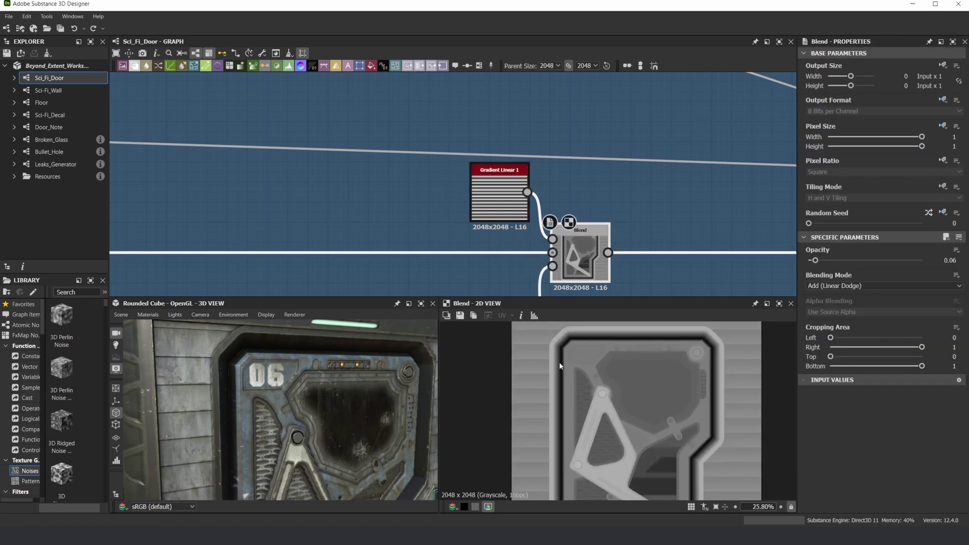
scroll(560, 366, "up", 4)
left_click_drag(229, 365, 253, 371)
scroll(282, 376, "down", 3)
middle_click_drag(354, 376, 247, 385)
scroll(303, 379, "up", 1)
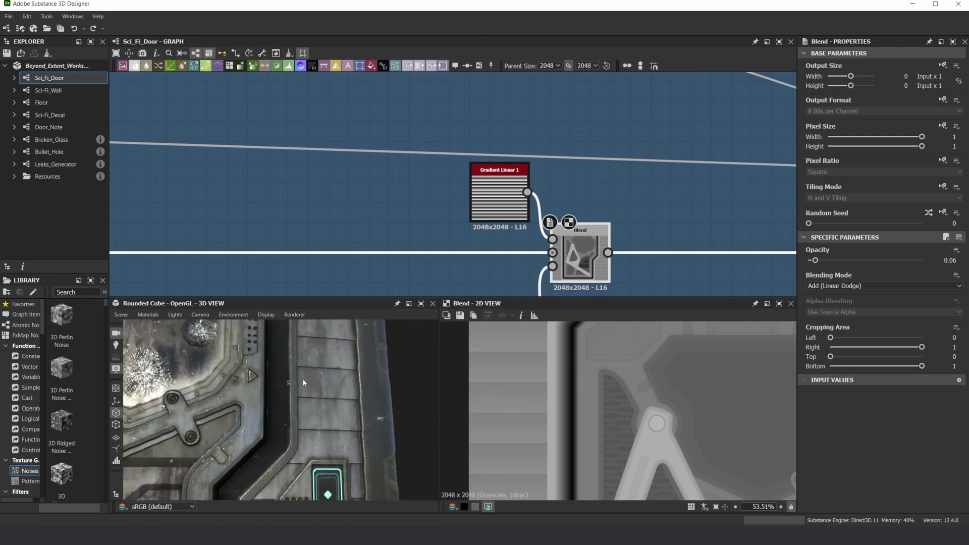
left_click_drag(303, 379, 291, 369)
scroll(289, 367, "down", 6)
scroll(641, 185, "down", 3)
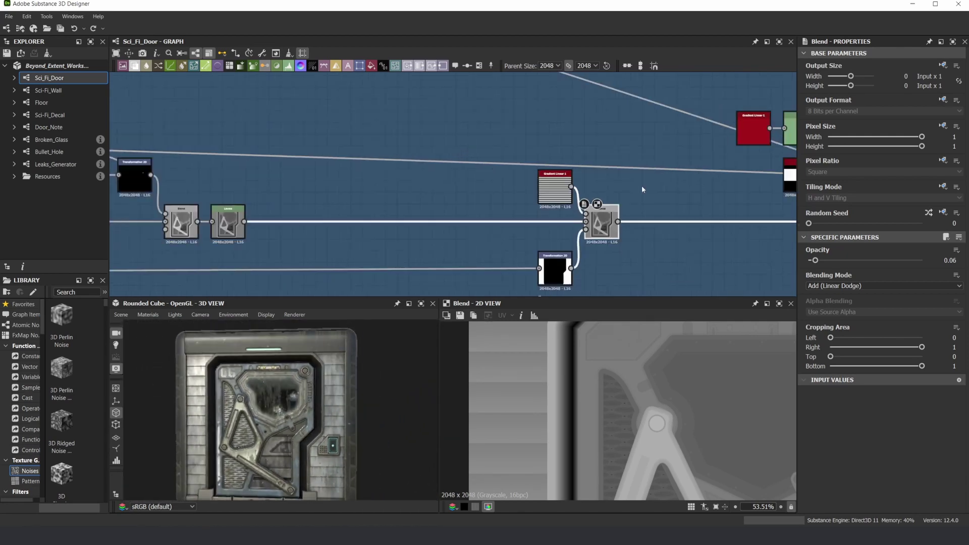
Step: Preview the Max (Lighten) Blend that adds the segmented bar below the door and compare it with the preceding Blend
middle_click_drag(706, 197, 410, 176)
scroll(627, 202, "down", 3)
scroll(686, 181, "up", 3)
middle_click_drag(706, 187, 507, 190)
double_click(561, 227)
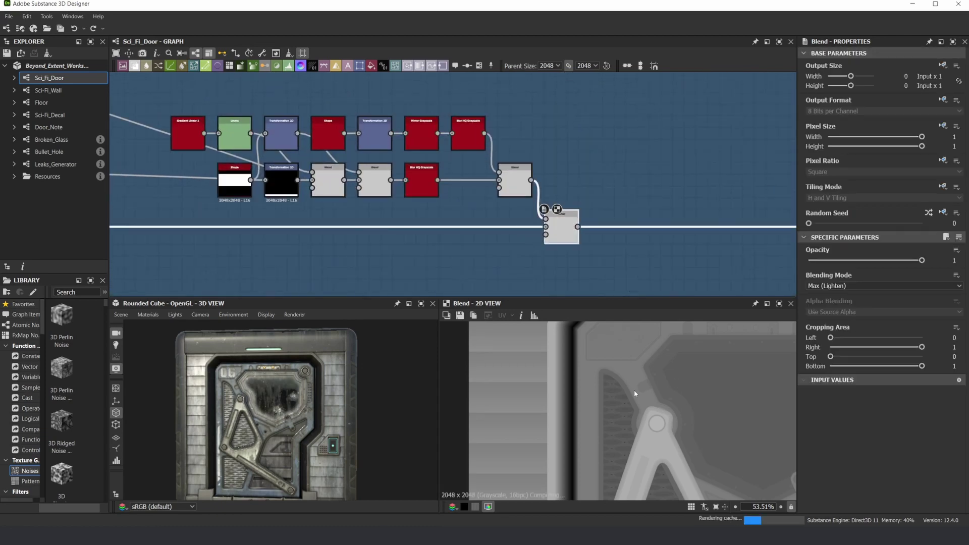
scroll(634, 389, "down", 4)
scroll(611, 209, "down", 4)
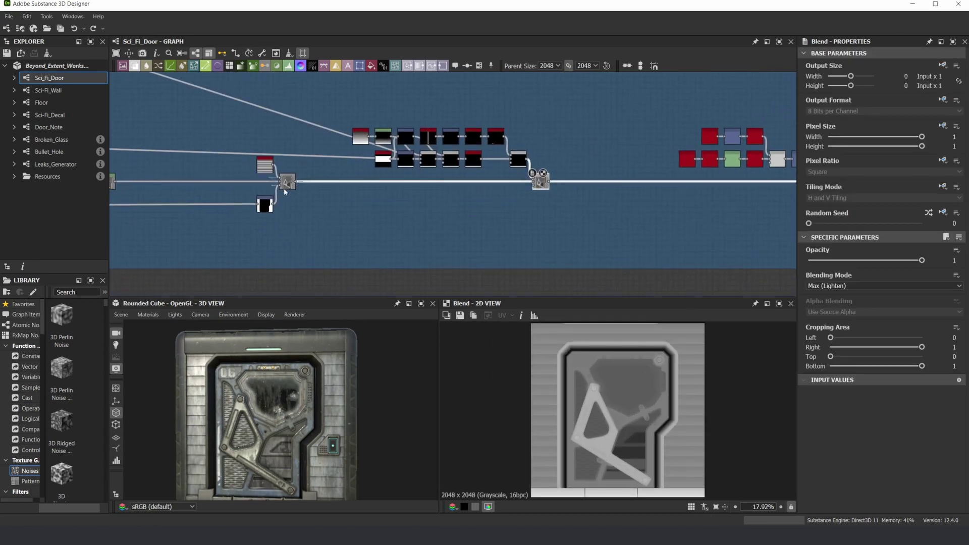
double_click(286, 183)
double_click(539, 184)
scroll(288, 451, "up", 5)
left_click_drag(287, 451, 301, 436)
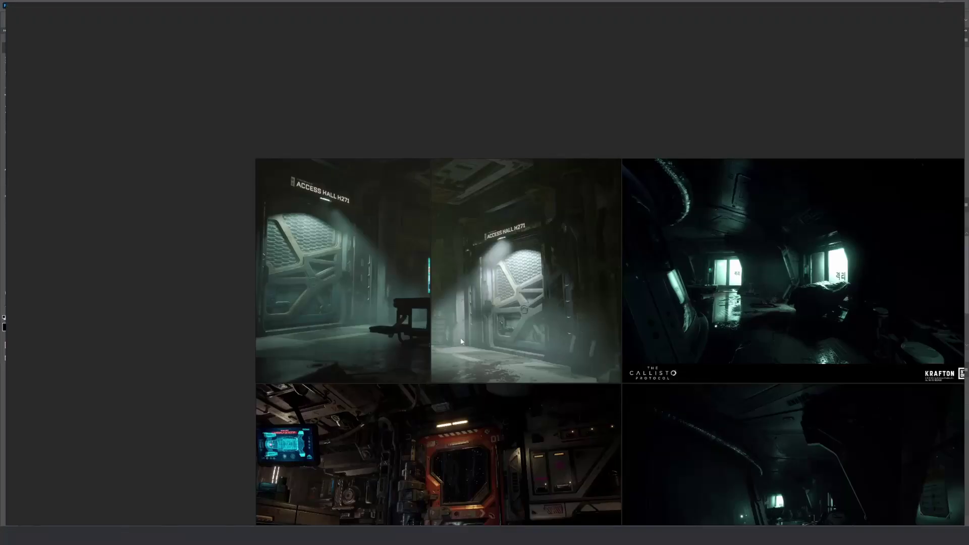
Step: Switch to the reference board and examine the base of the red door in The Callisto Protocol image
scroll(351, 412, "down", 2)
scroll(352, 412, "up", 6)
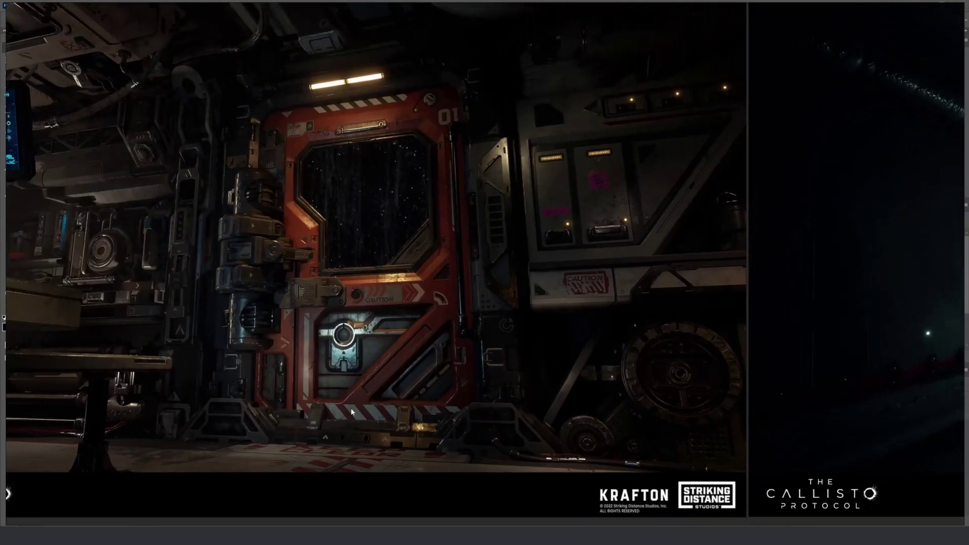
scroll(351, 413, "up", 3)
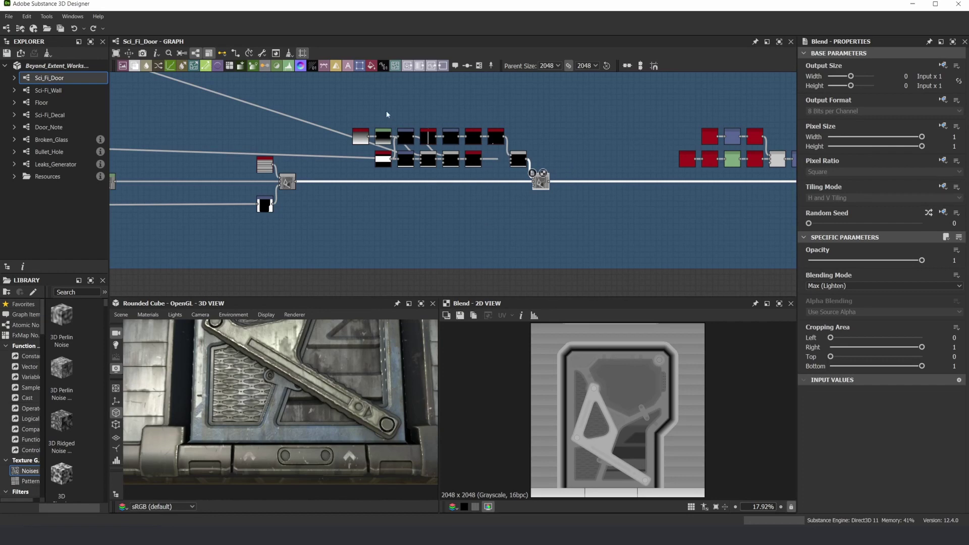
Step: Preview the bottom bar's source nodes: the Shape, its Transformation 2D, the first Blend and the Blur HQ Grayscale
scroll(387, 114, "up", 5)
double_click(272, 205)
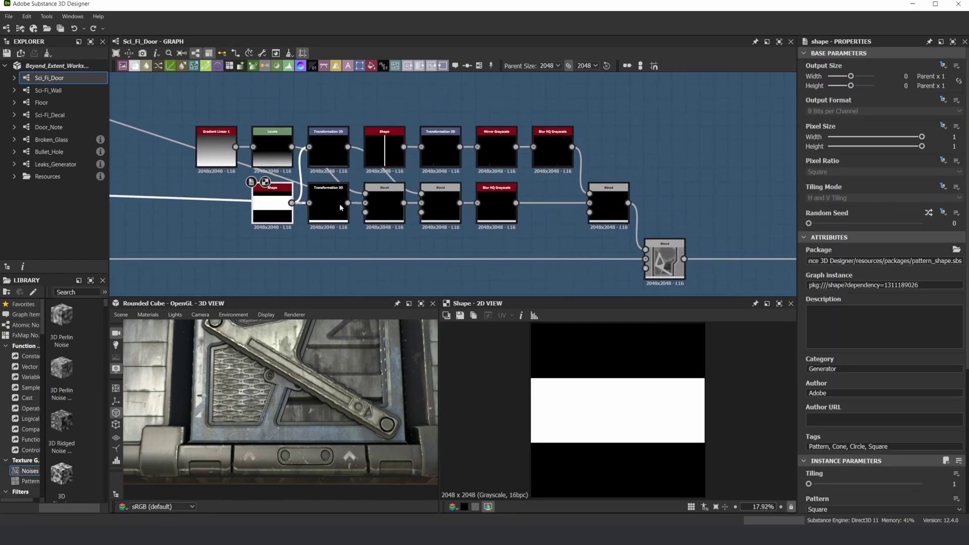
double_click(341, 207)
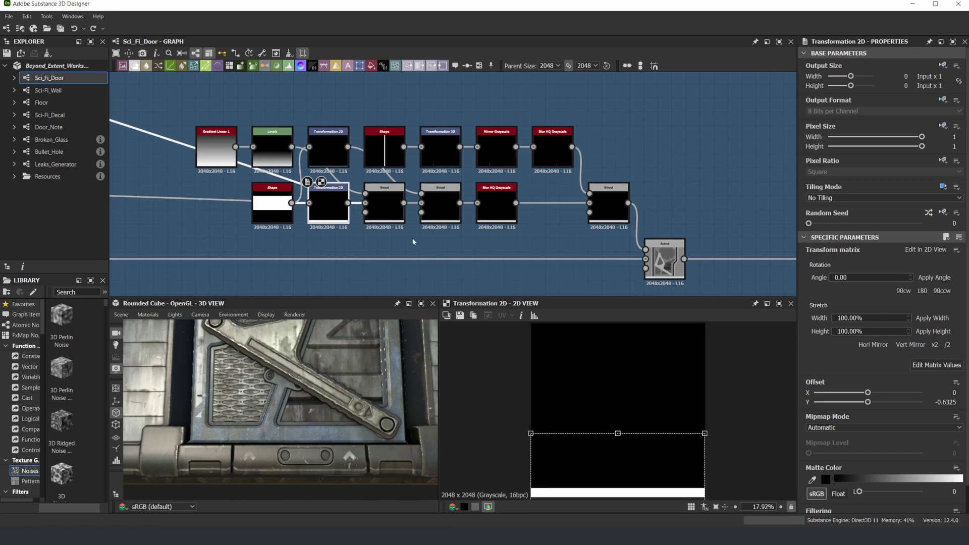
double_click(385, 199)
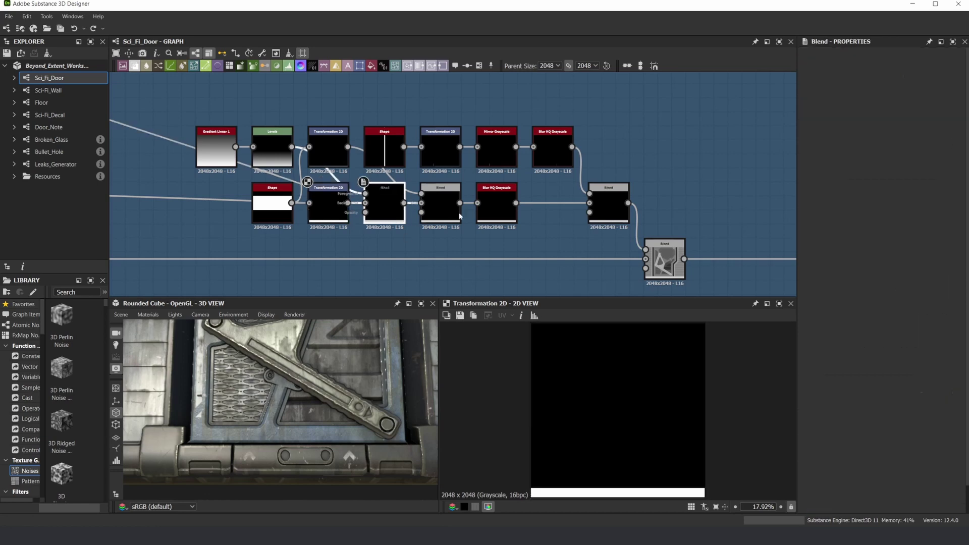
double_click(501, 194)
Step: Preview the Subtract Blend that cuts vertical seams into the bottom bar and inspect the seams up close
double_click(609, 203)
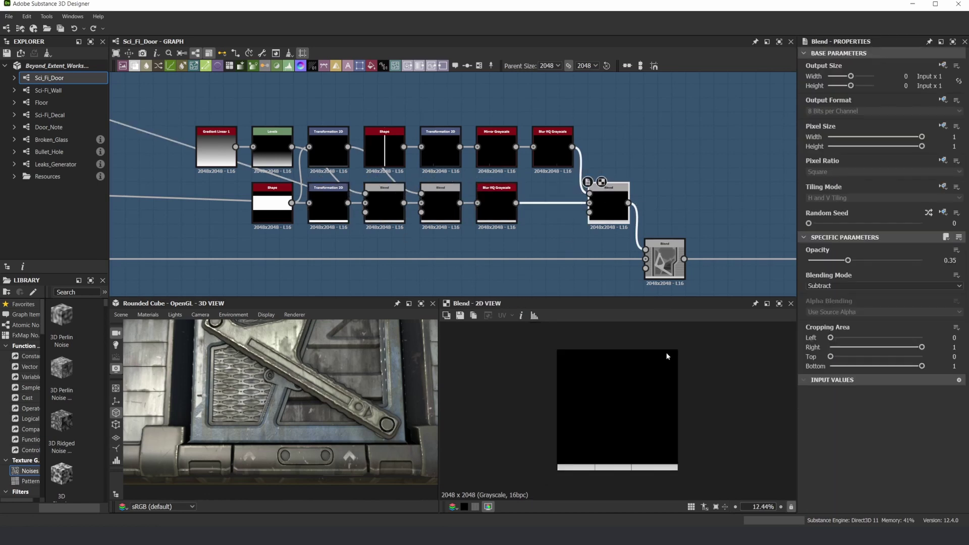
scroll(594, 469, "up", 5)
scroll(576, 455, "up", 1)
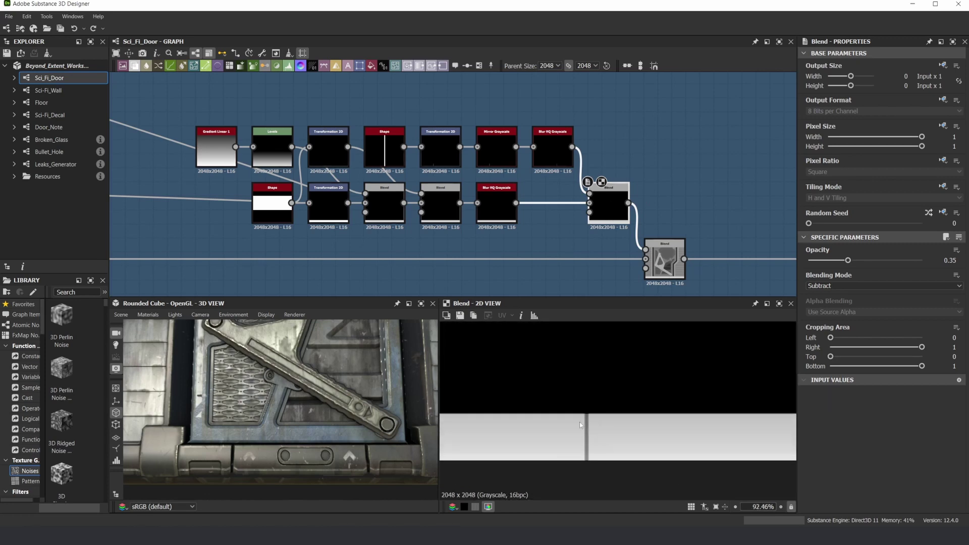
scroll(310, 448, "up", 2)
left_click_drag(337, 417, 322, 400)
scroll(642, 230, "down", 6)
Step: Preview the Subtract Blend that cuts the rounded outline and two round holes into the bottom bar, and find them in 3D
middle_click_drag(641, 231, 326, 239)
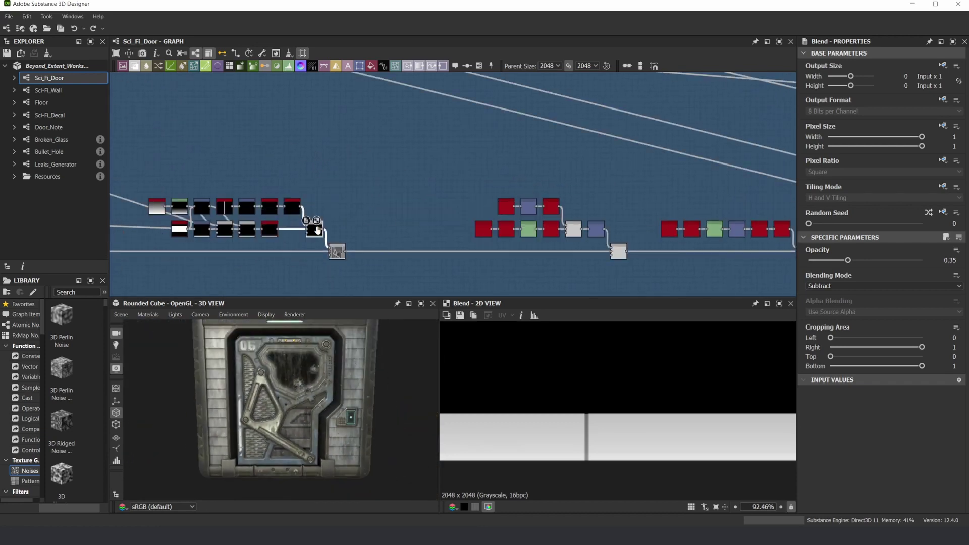
scroll(591, 249, "up", 5)
double_click(517, 260)
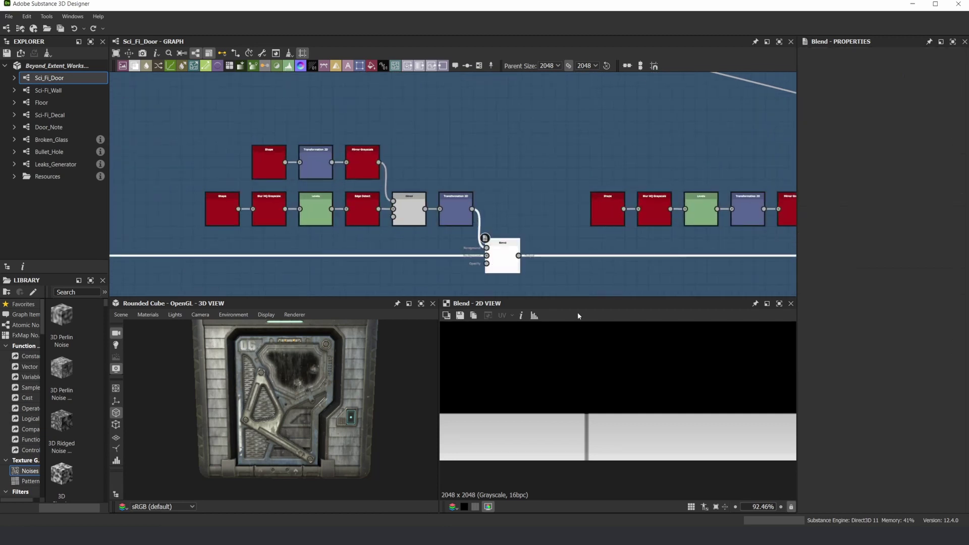
scroll(424, 203, "down", 3)
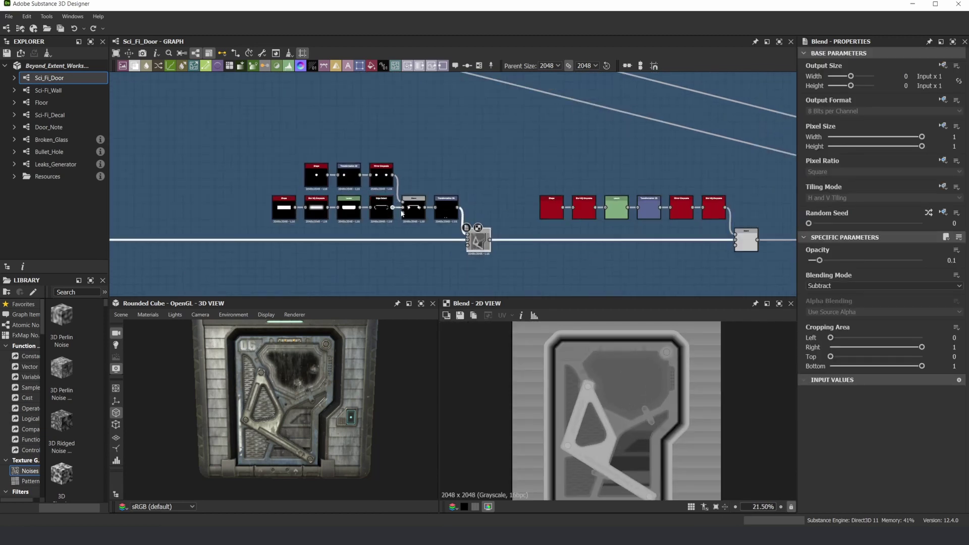
scroll(598, 479, "up", 4)
middle_click_drag(598, 480, 598, 339)
scroll(589, 424, "up", 4)
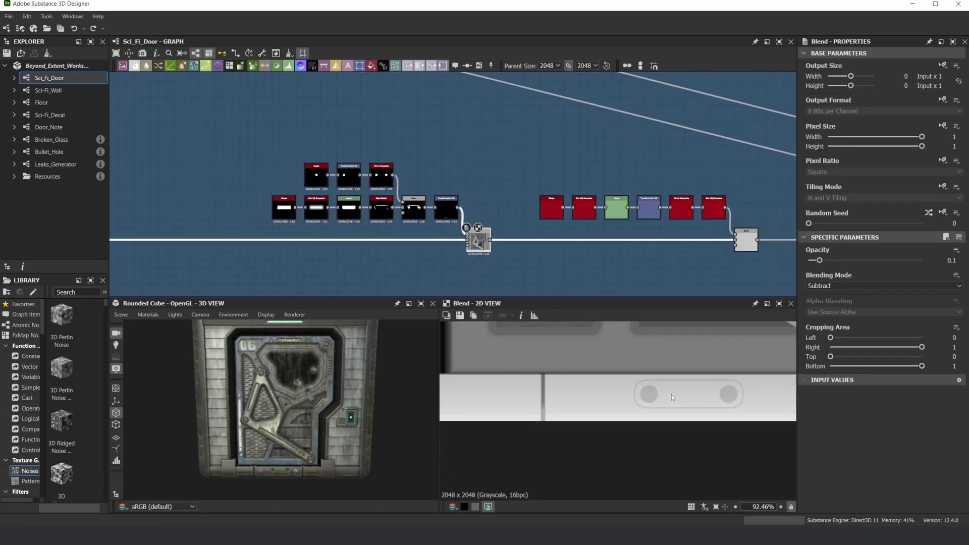
scroll(316, 423, "up", 5)
middle_click_drag(316, 423, 318, 341)
Step: Preview the Subtract Blend that recesses small rectangles at the bottom bar's lower edge and find them in 3D
scroll(533, 245, "down", 3)
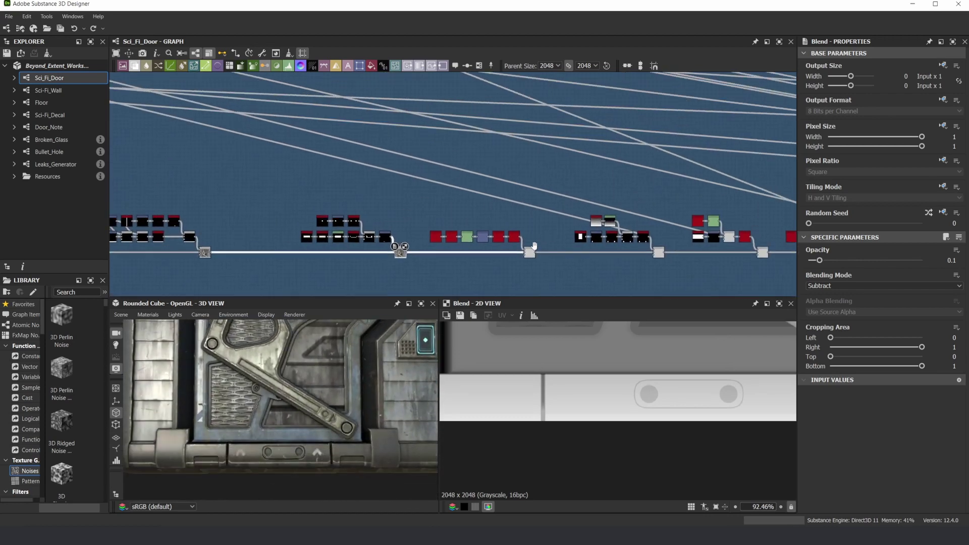
scroll(534, 246, "up", 3)
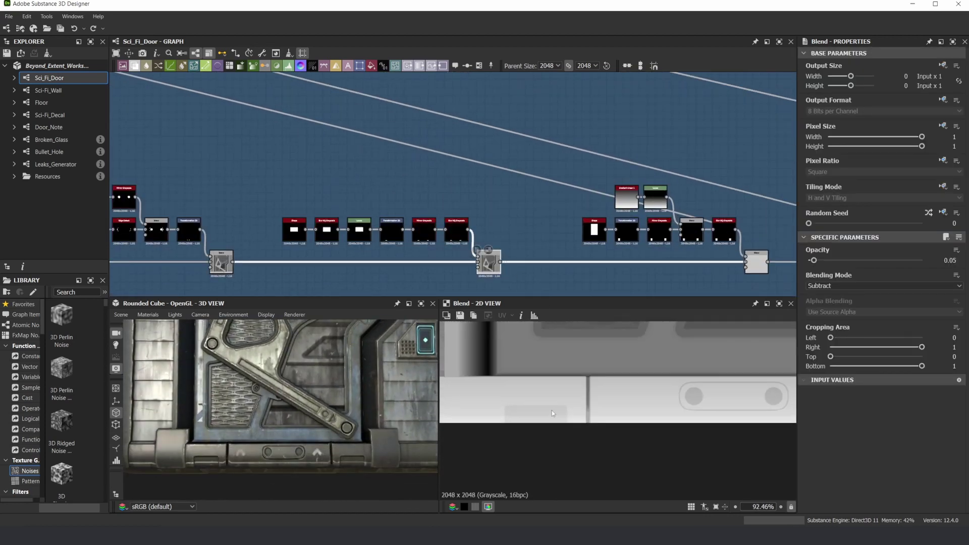
scroll(193, 452, "up", 4)
Step: Preview the Max (Lighten) Blend that adds the raised blocks at both ends of the bottom bar and inspect them in 3D
scroll(575, 244, "down", 3)
middle_click_drag(688, 254, 569, 268)
scroll(568, 268, "up", 4)
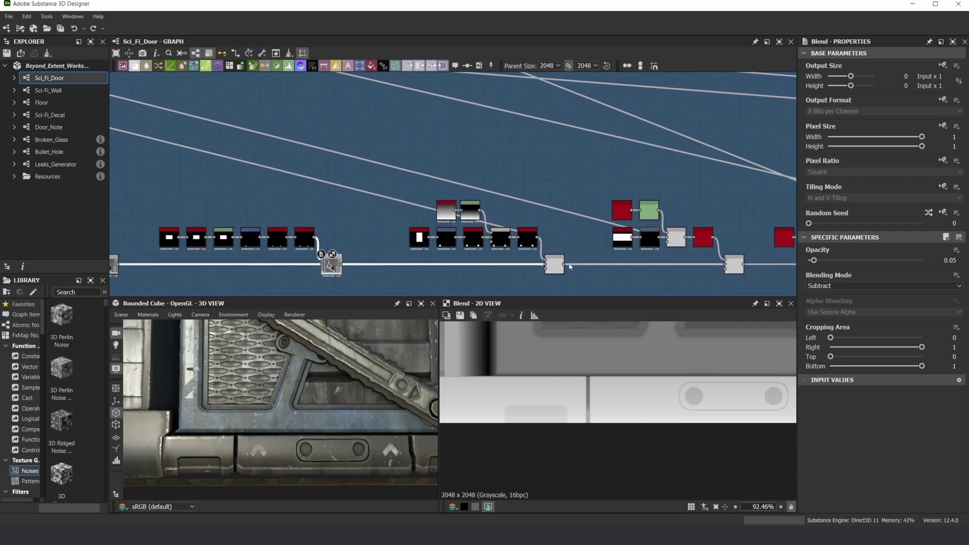
double_click(551, 265)
scroll(553, 356, "down", 6)
scroll(553, 355, "up", 2)
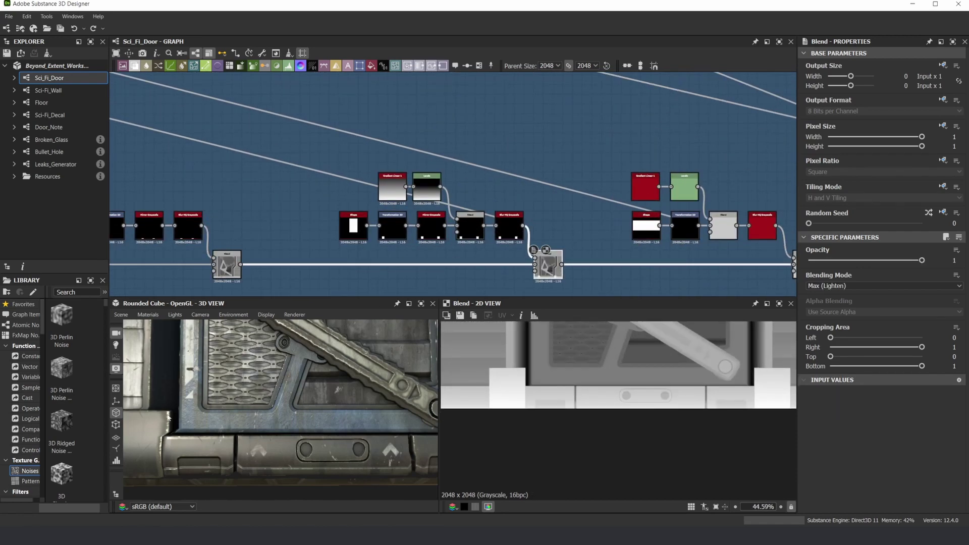
scroll(327, 400, "down", 3)
left_click_drag(327, 400, 230, 437)
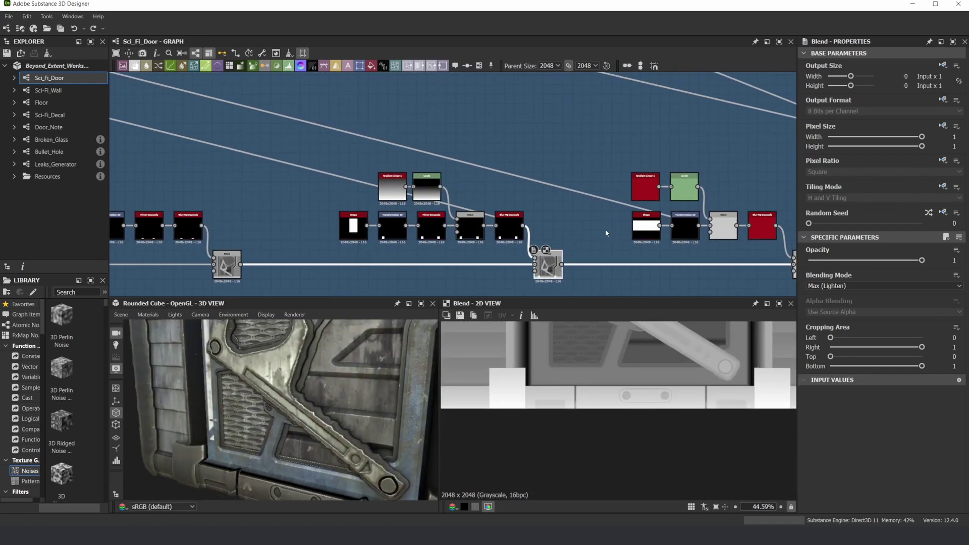
Step: Preview the next Max (Lighten) Blend, fed by a transformed shape and gradient, and compare it with the end-block Blend
middle_click_drag(738, 268, 527, 245)
double_click(593, 243)
scroll(620, 365, "down", 4)
middle_click_drag(640, 362, 582, 446)
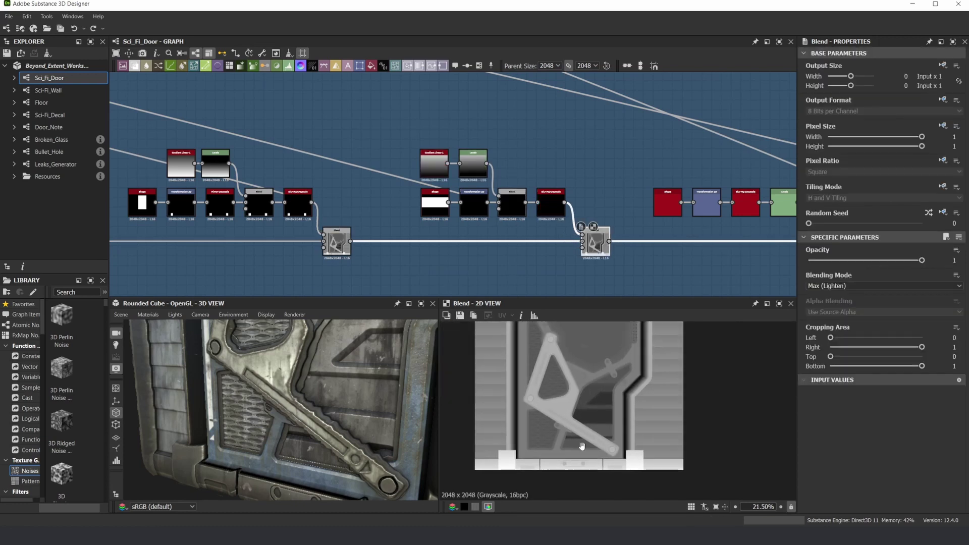
scroll(581, 446, "down", 3)
left_click(337, 243)
left_click(587, 252)
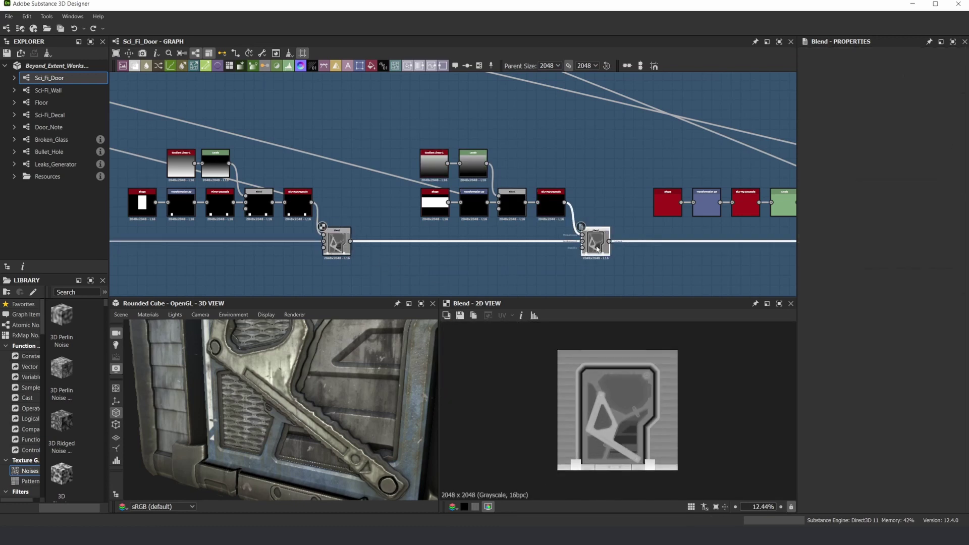
Step: Examine the frame above the door in 3D and inspect the same area in the end-block Blend's preview
left_click_drag(328, 383, 309, 407)
scroll(302, 424, "down", 3)
double_click(339, 240)
scroll(632, 351, "up", 2)
scroll(632, 352, "up", 6)
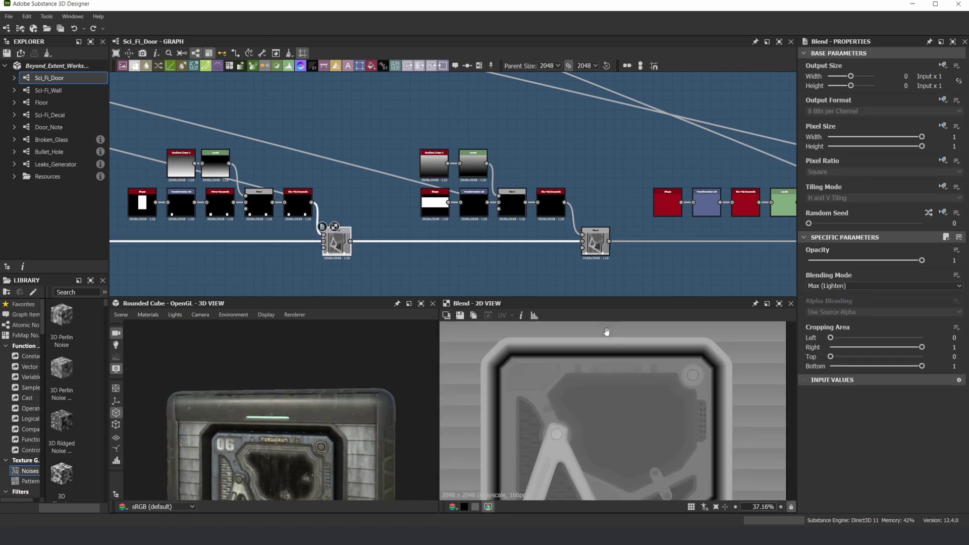
middle_click_drag(499, 361, 550, 367)
scroll(587, 384, "down", 7)
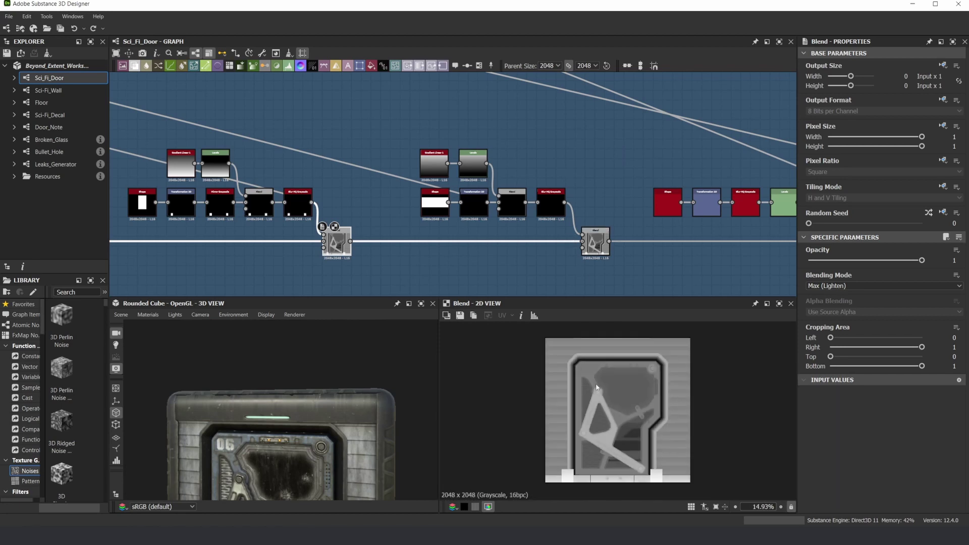
Step: Preview the Transformation 2D that shifts the whole door vertically and inspect the map's lower and upper edges
scroll(395, 222, "down", 10)
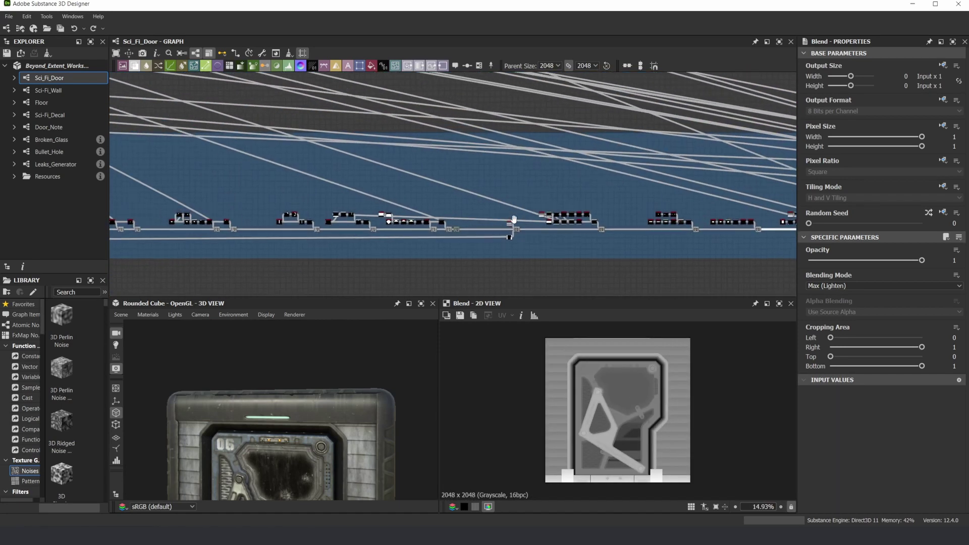
middle_click_drag(332, 218, 405, 225)
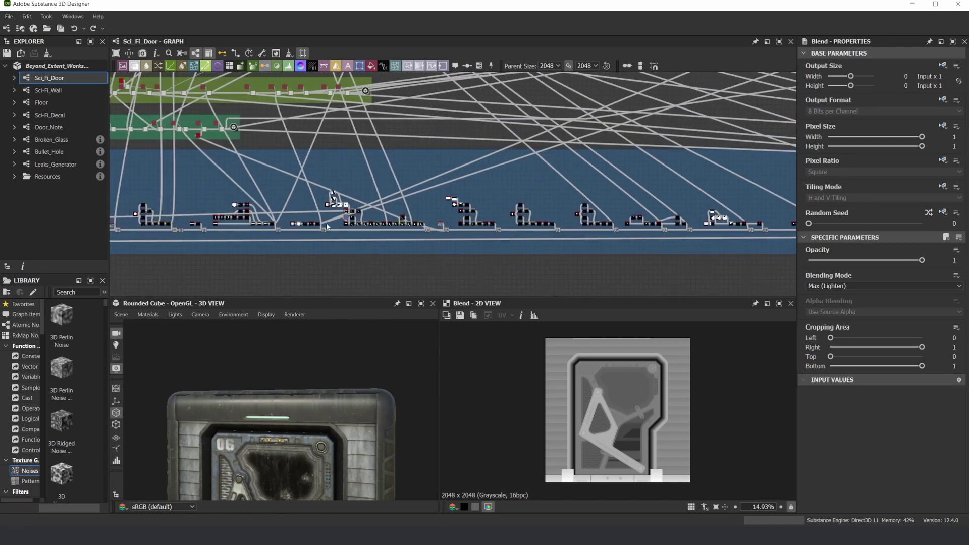
scroll(327, 227, "up", 10)
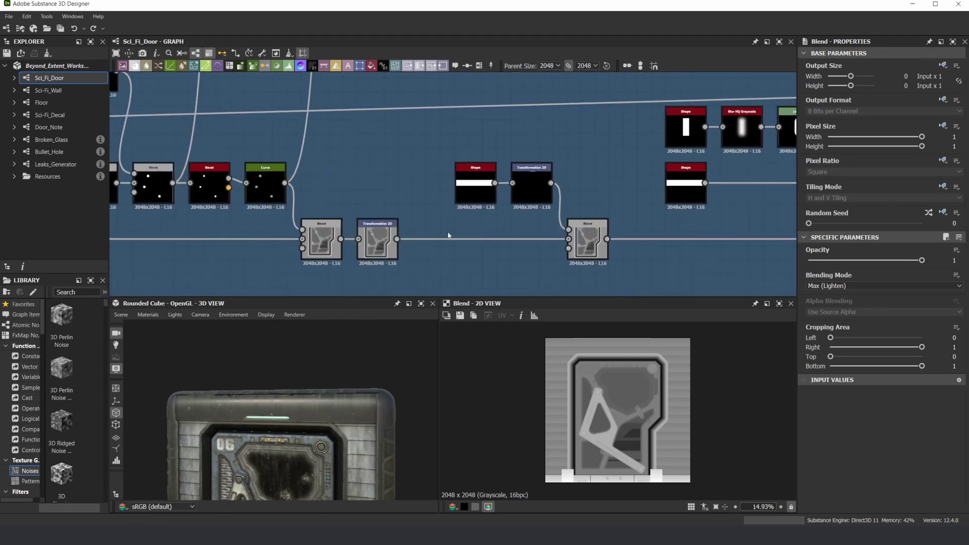
double_click(368, 244)
scroll(634, 373, "up", 4)
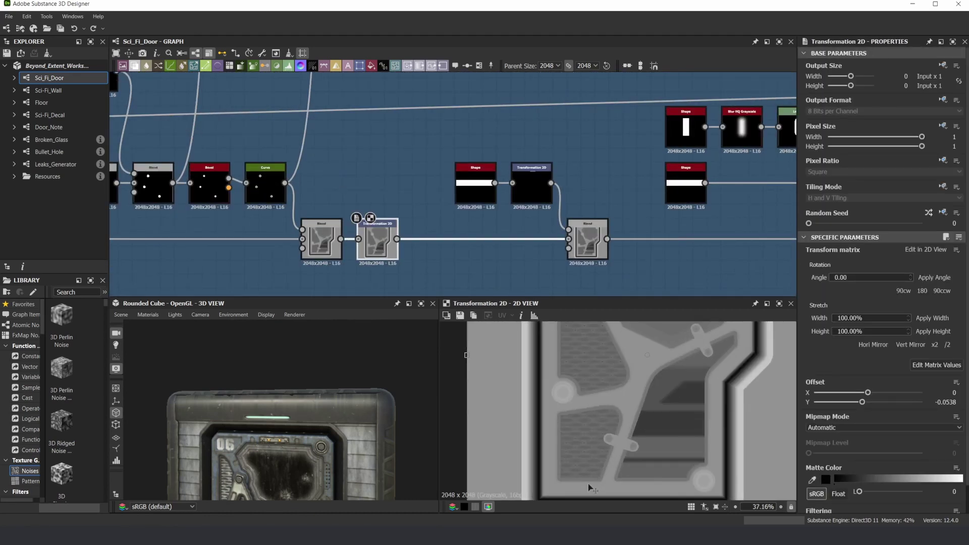
scroll(581, 429, "up", 5)
scroll(580, 439, "down", 7)
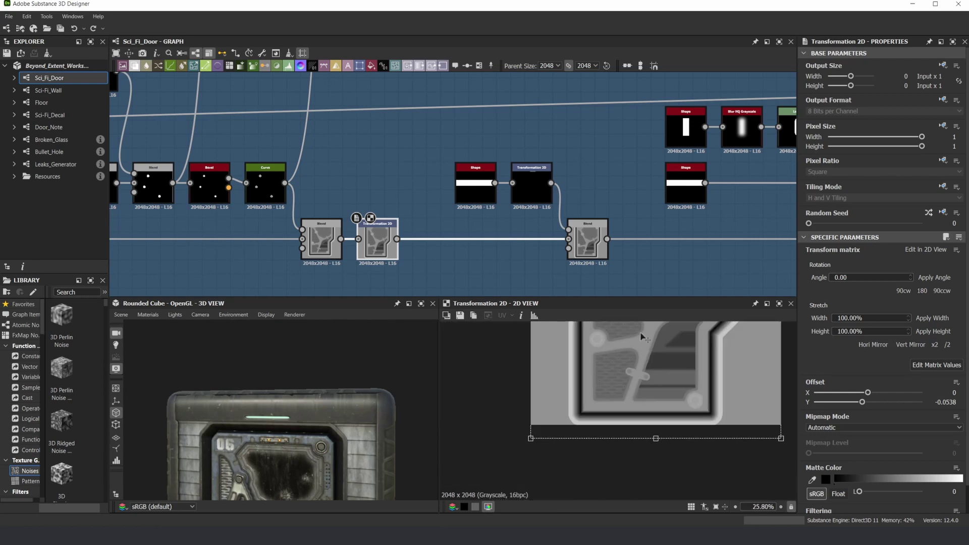
middle_click_drag(640, 337, 626, 413)
scroll(626, 414, "up", 5)
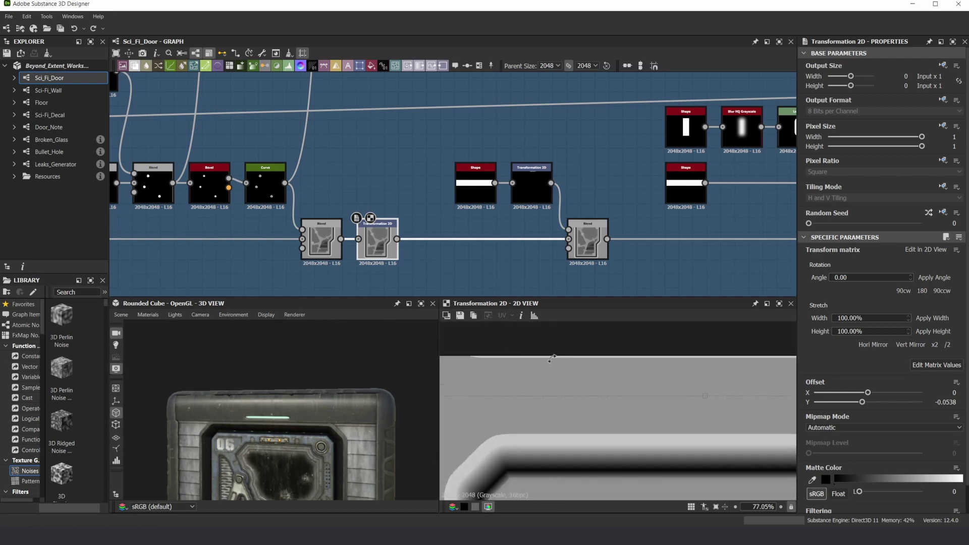
Step: Preview a Blend further along the main chain and the Add (Linear Dodge) Blend that follows the wall details, checking the area above the door
scroll(502, 224, "down", 10)
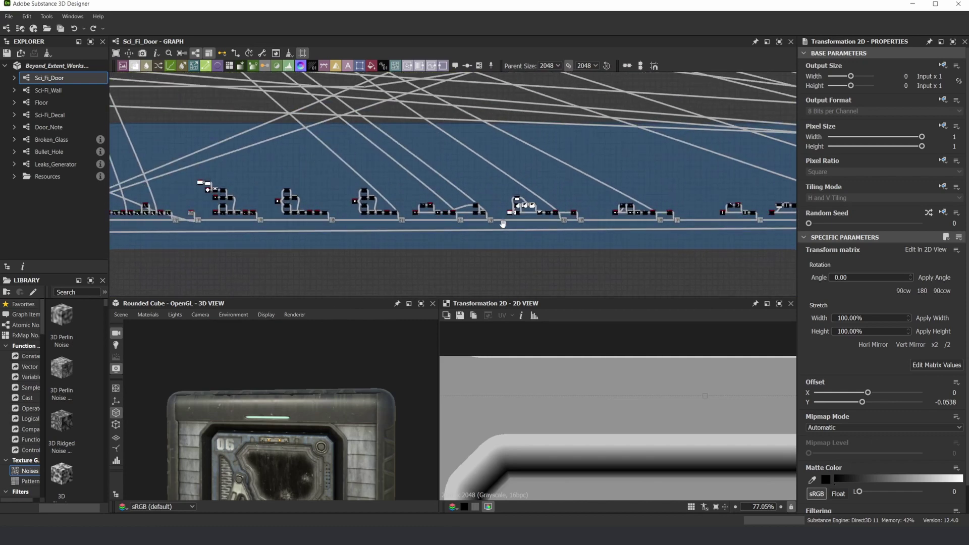
middle_click_drag(503, 224, 480, 224)
scroll(671, 225, "up", 7)
double_click(637, 218)
scroll(683, 207, "down", 5)
middle_click_drag(551, 224, 132, 244)
scroll(661, 245, "up", 5)
double_click(660, 219)
Step: Preview the next Subtract Blend and the Max (Lighten) Blend that adds the bar above the door
scroll(687, 230, "down", 3)
middle_click_drag(683, 231, 307, 266)
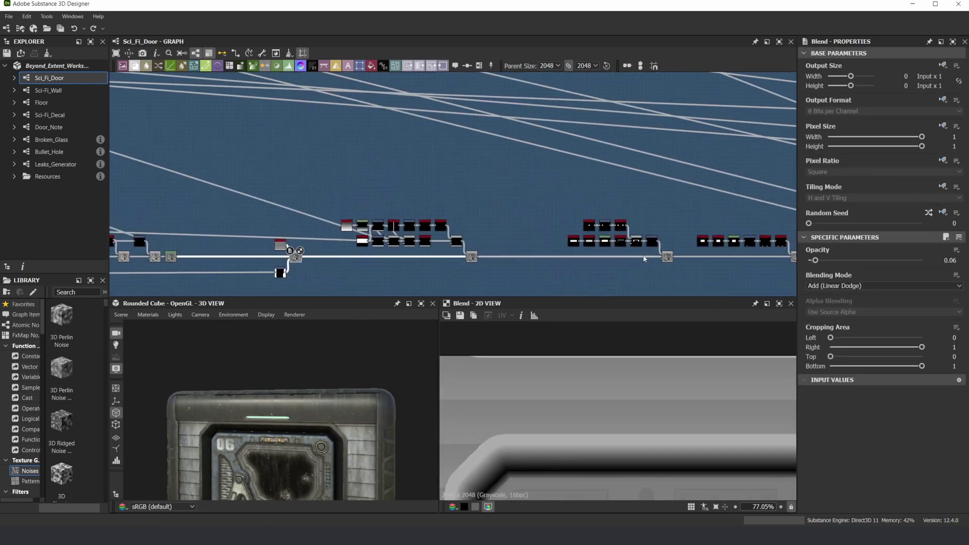
scroll(692, 256, "up", 5)
double_click(617, 257)
scroll(666, 243, "down", 3)
middle_click_drag(676, 243, 339, 226)
middle_click_drag(769, 229, 640, 237)
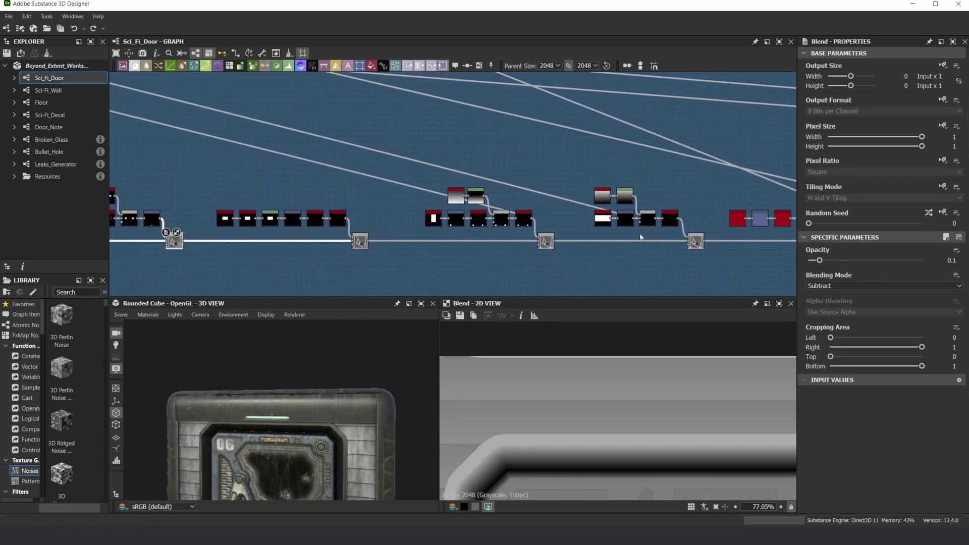
scroll(511, 230, "up", 3)
middle_click_drag(757, 253, 405, 257)
scroll(444, 259, "up", 1)
double_click(490, 261)
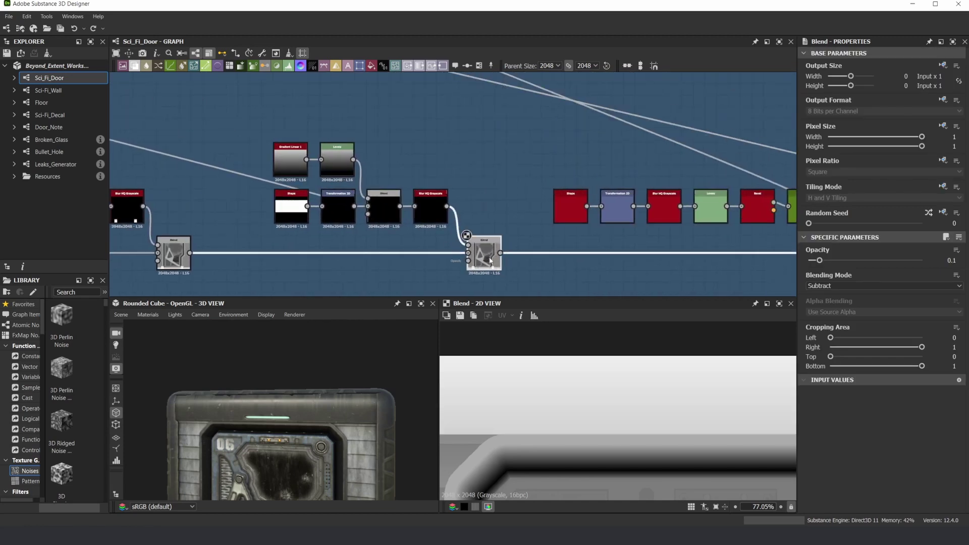
Step: Preview the Subtract Blend that cuts the slot into the top bar and the Add (Linear Dodge) Blend that adds the side strips
scroll(619, 372, "down", 5)
scroll(639, 211, "down", 4)
middle_click_drag(757, 234, 521, 238)
scroll(517, 234, "up", 4)
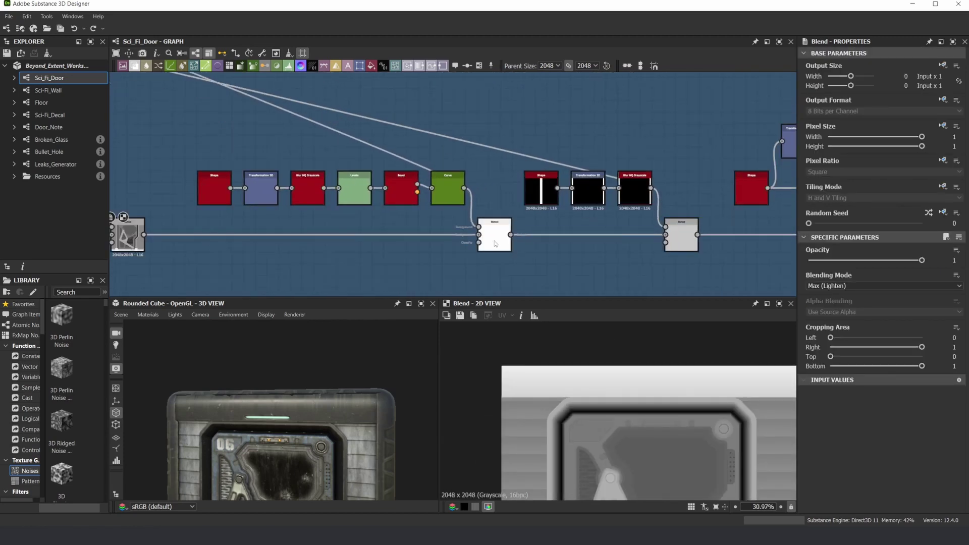
double_click(496, 236)
scroll(618, 414, "down", 3)
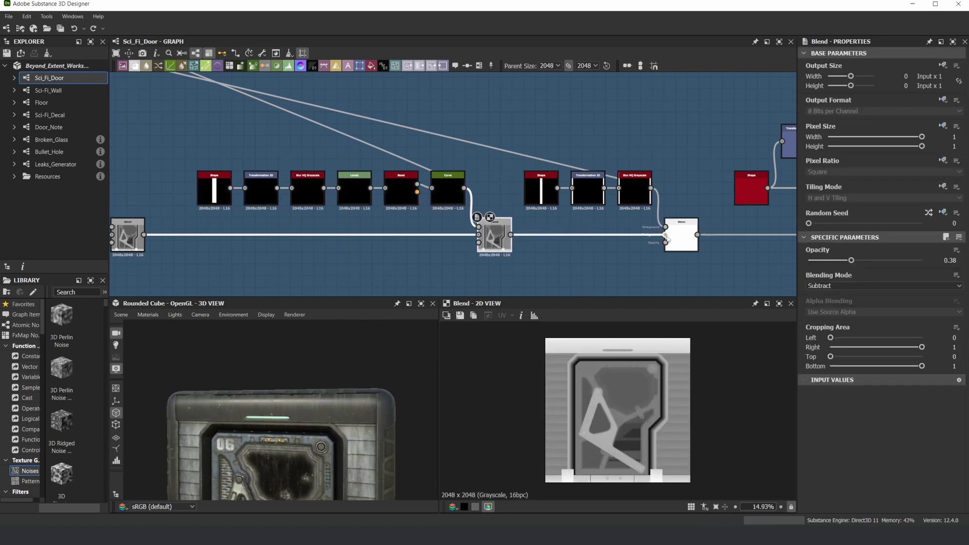
double_click(681, 233)
Step: Preview the Bevel with the segmented side cutouts and the Subtract Blend that carves them into the side strips
scroll(523, 206, "down", 2)
middle_click_drag(523, 206, 207, 211)
scroll(207, 210, "up", 2)
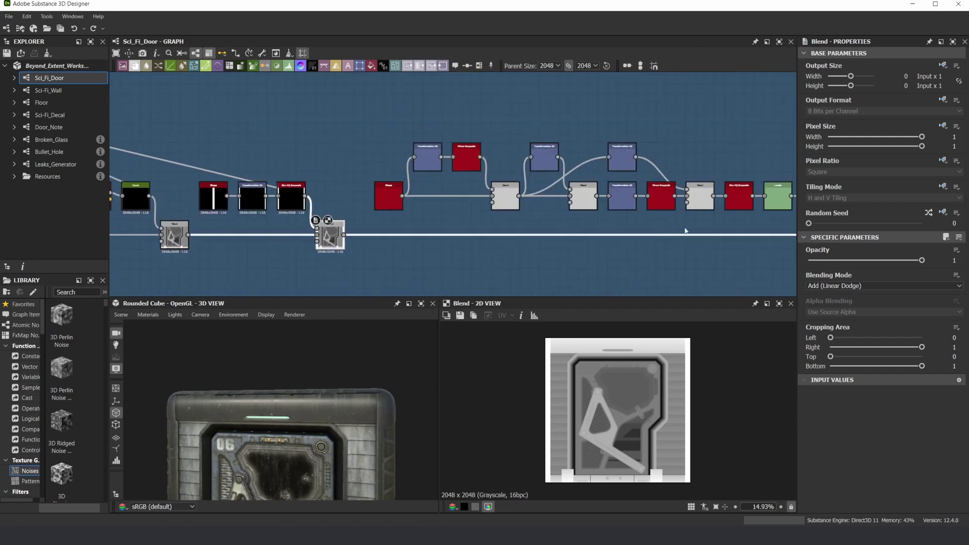
middle_click_drag(684, 229, 325, 245)
left_click(613, 253)
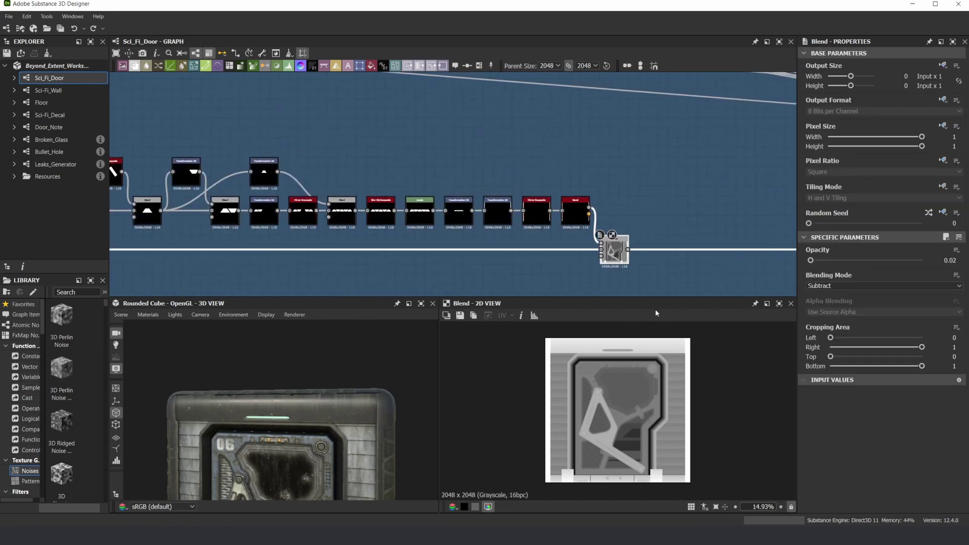
double_click(572, 214)
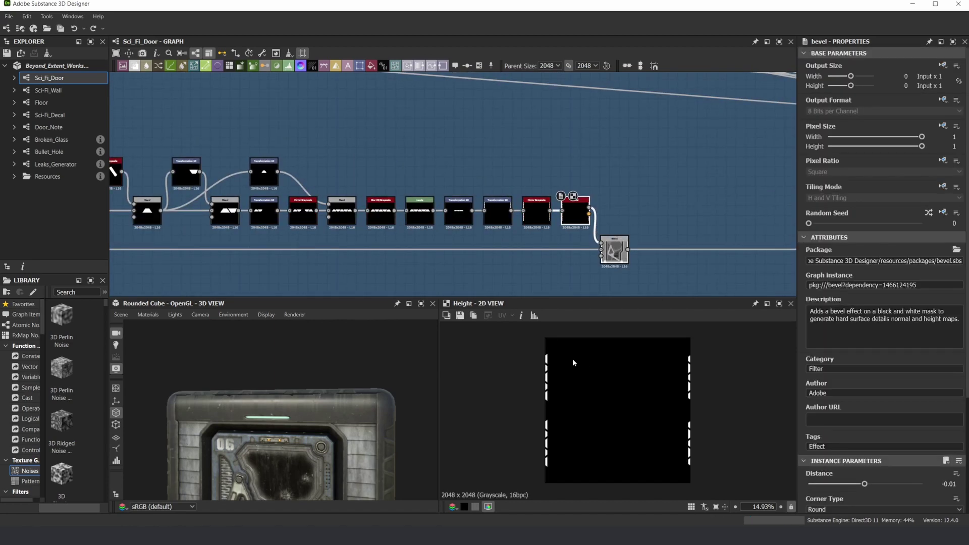
scroll(572, 358, "up", 2)
double_click(611, 255)
scroll(520, 351, "up", 2)
scroll(376, 167, "down", 3)
Step: Preview the Subtract Blend that forms the single trapezoid and find the matching cutouts on the side frame in 3D
middle_click_drag(294, 177, 458, 193)
scroll(357, 200, "up", 4)
double_click(466, 232)
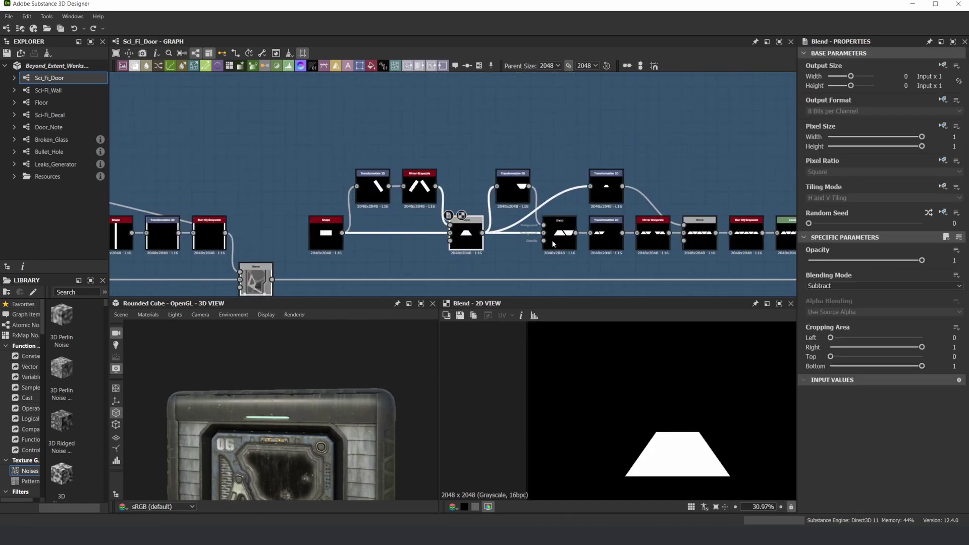
scroll(227, 482, "down", 2)
middle_click_drag(227, 484, 282, 415)
left_click_drag(282, 416, 304, 370)
scroll(374, 369, "up", 3)
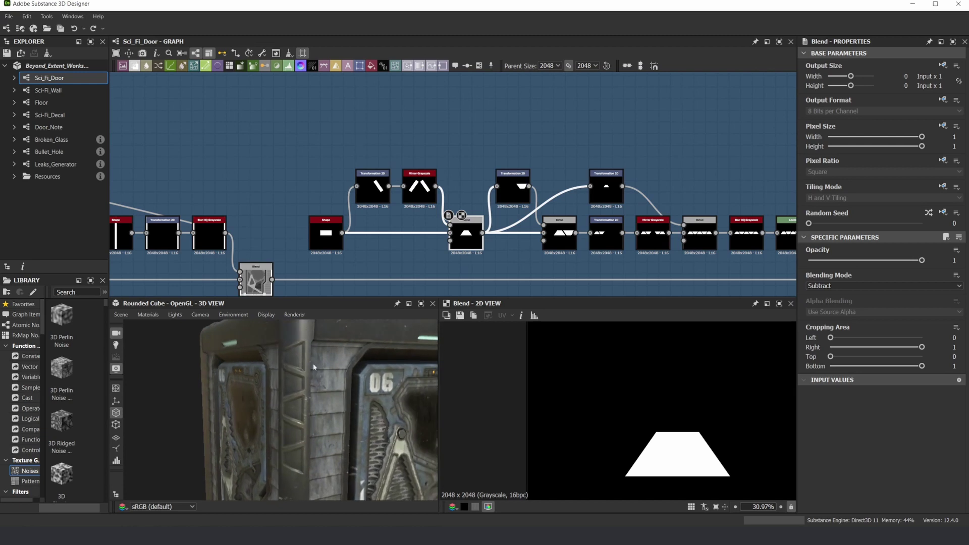
scroll(418, 206, "up", 2)
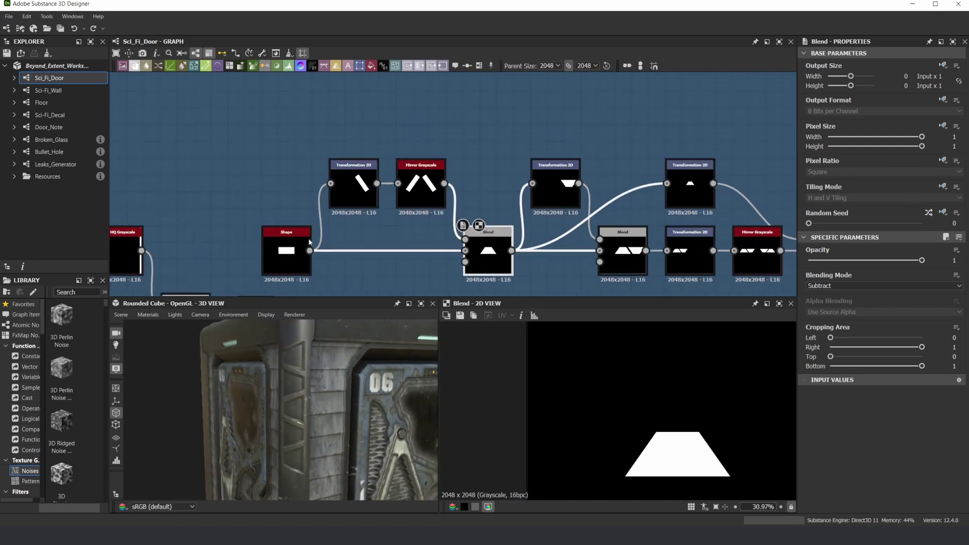
Step: Compare the rectangle Shape, its rotated Transformation 2D, the Mirror Grayscale and the Subtract Blend that trims it into a trapezoid
double_click(305, 265)
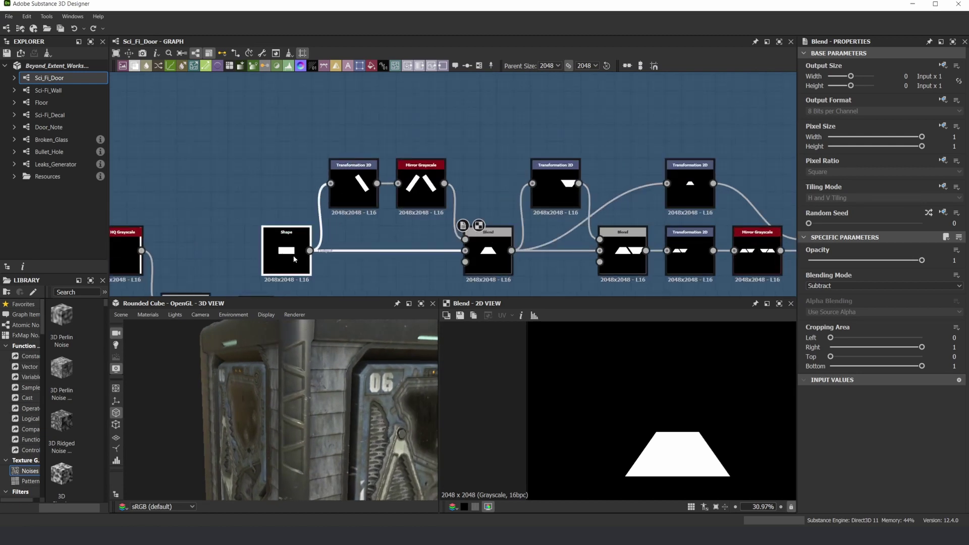
double_click(509, 259)
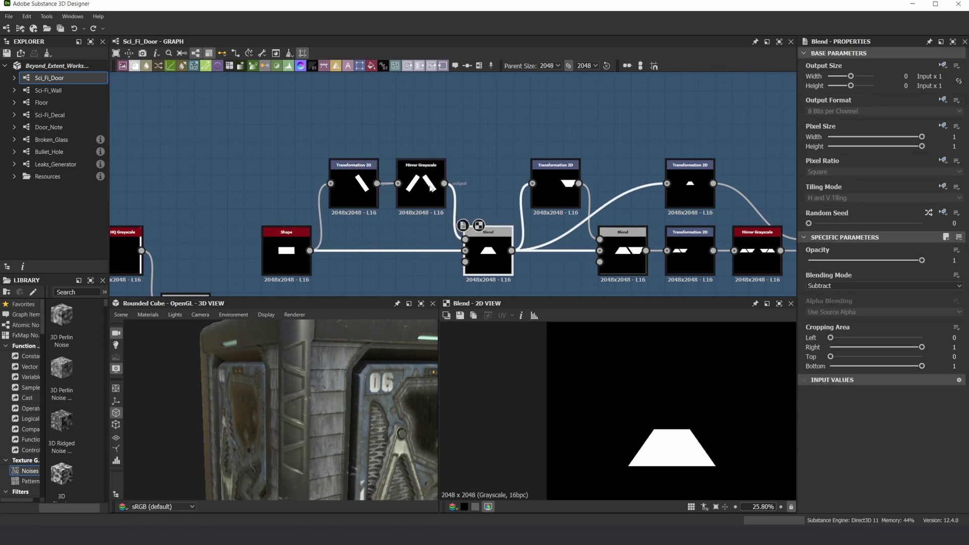
double_click(353, 190)
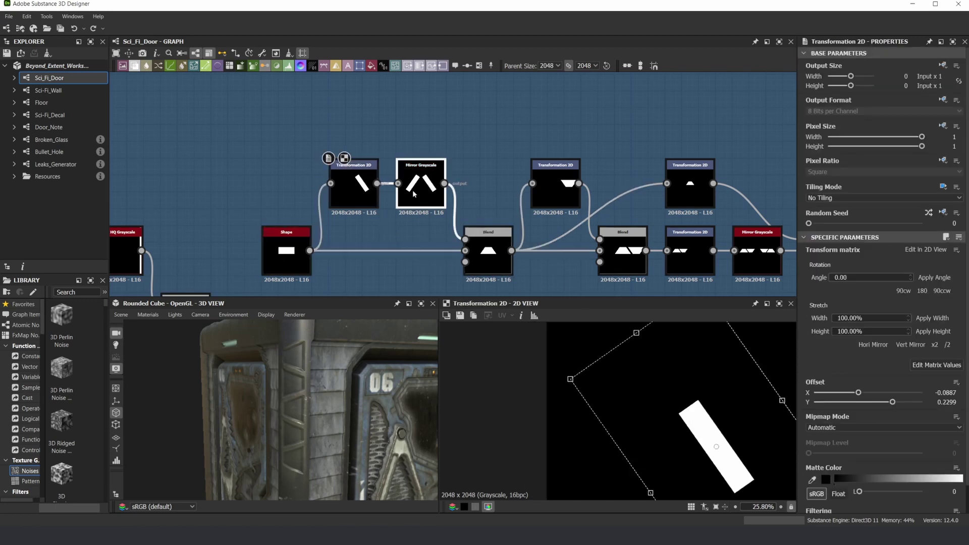
double_click(414, 193)
double_click(480, 240)
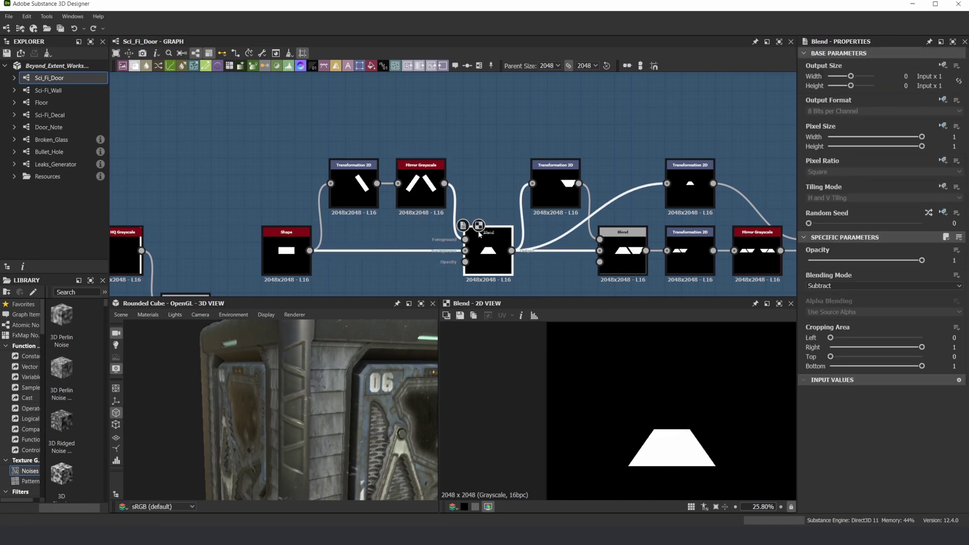
Step: Preview the Transformation 2D, Mirror Grayscale and Add (Linear Dodge) Blend nodes that repeat the trapezoid into a row of alternating shapes
scroll(471, 231, "up", 3)
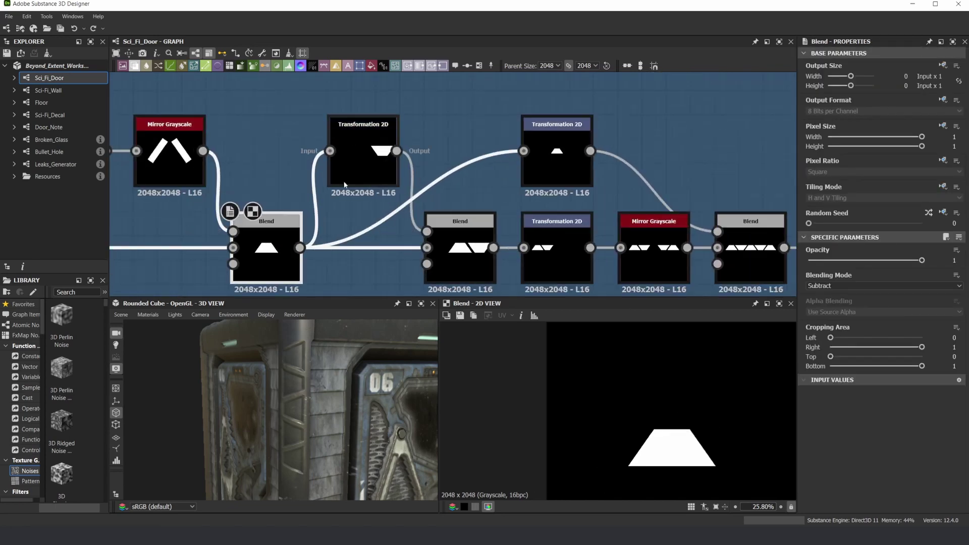
double_click(361, 166)
double_click(481, 259)
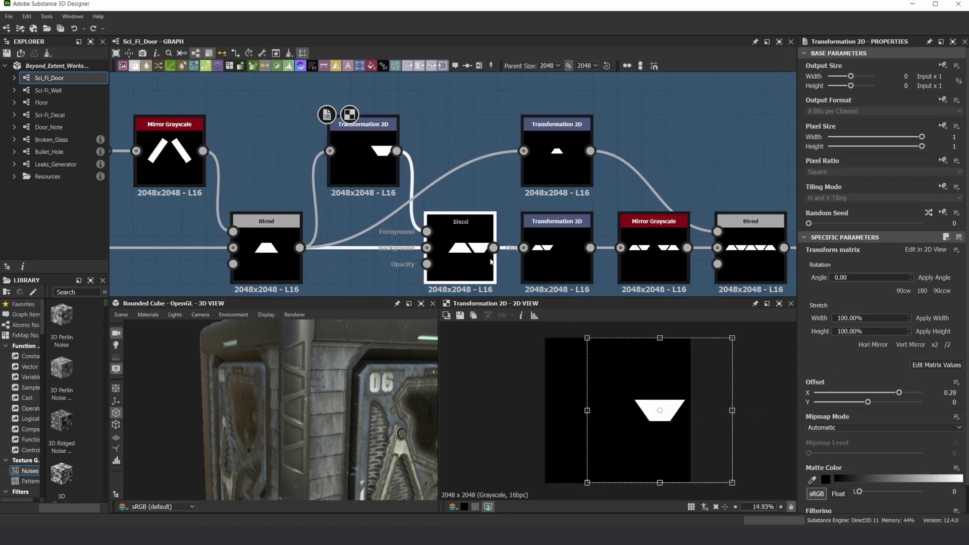
double_click(555, 235)
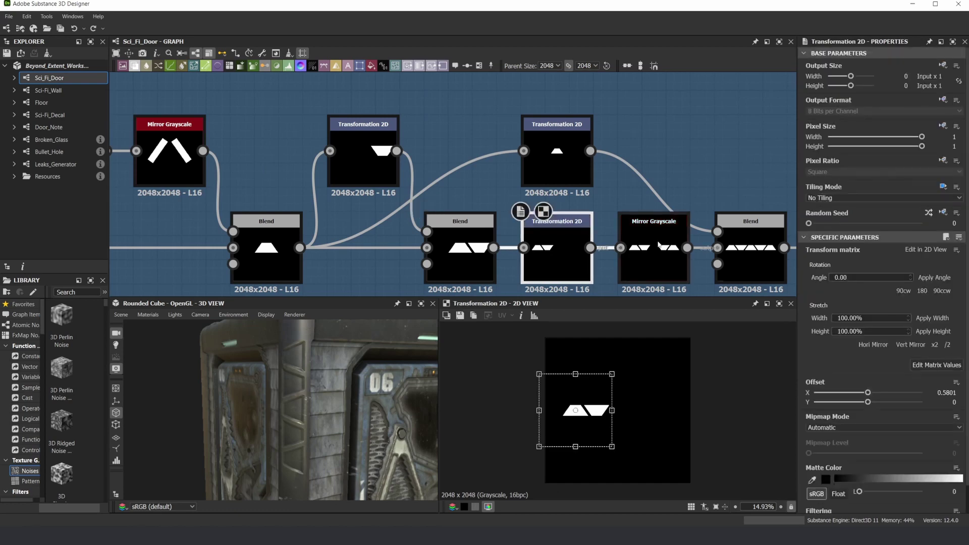
double_click(659, 246)
middle_click_drag(658, 247, 527, 245)
double_click(609, 249)
scroll(619, 407, "up", 3)
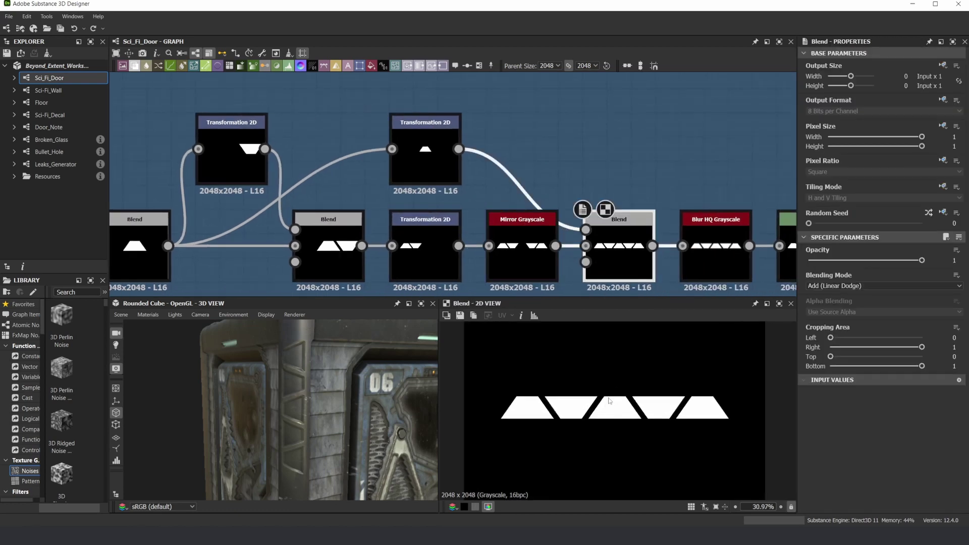
Step: Preview the trapezoid row's Blur HQ Grayscale, scaling and edge-placement Transformation 2D nodes, Mirror Grayscale and Bevel
scroll(564, 207, "down", 3)
middle_click_drag(639, 219, 487, 220)
scroll(520, 230, "up", 3)
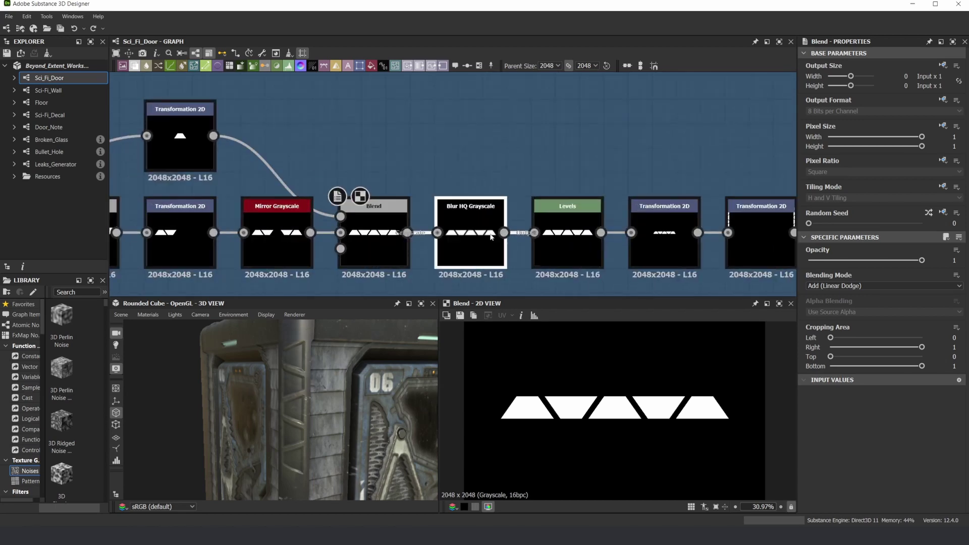
double_click(492, 238)
double_click(660, 237)
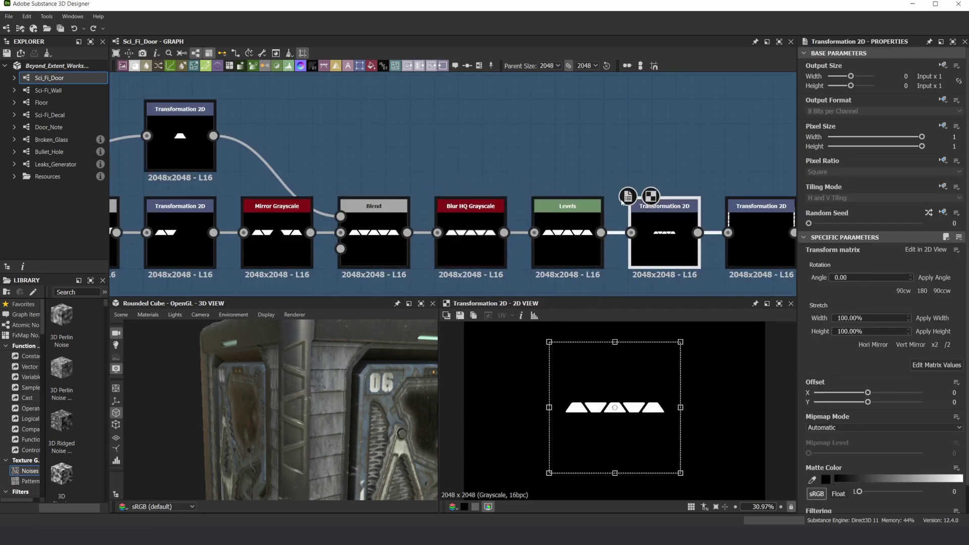
middle_click_drag(765, 224, 486, 223)
double_click(486, 222)
double_click(583, 226)
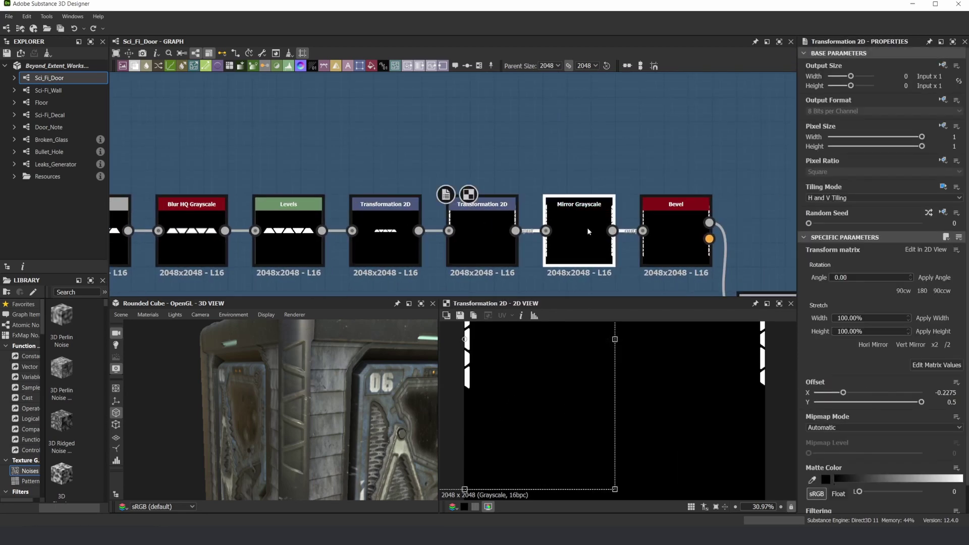
double_click(671, 235)
Step: Preview the Max (Lighten) Blend that adds the keypad panel beside the door and find the panel in 3D
scroll(629, 181, "down", 5)
middle_click_drag(757, 202, 466, 196)
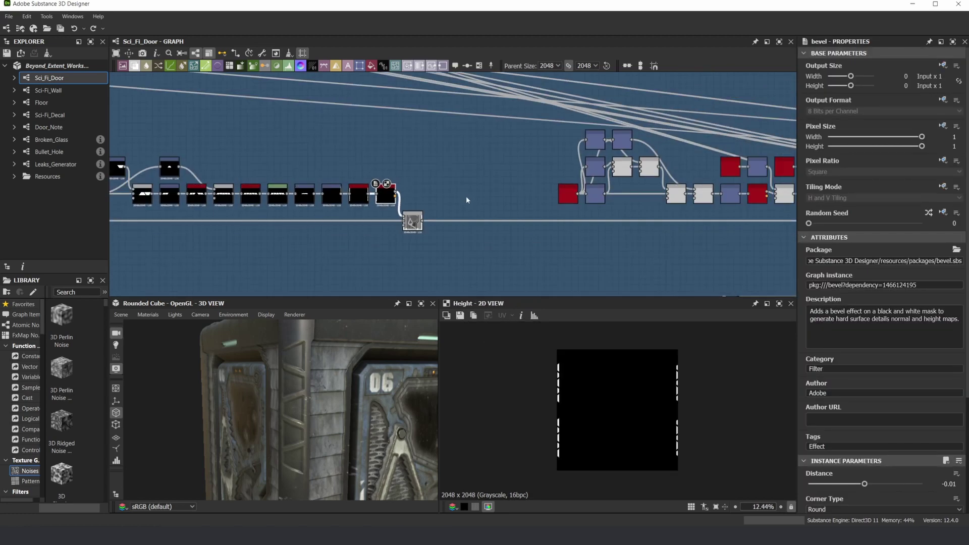
scroll(466, 195, "down", 1)
middle_click_drag(600, 186, 400, 212)
double_click(643, 245)
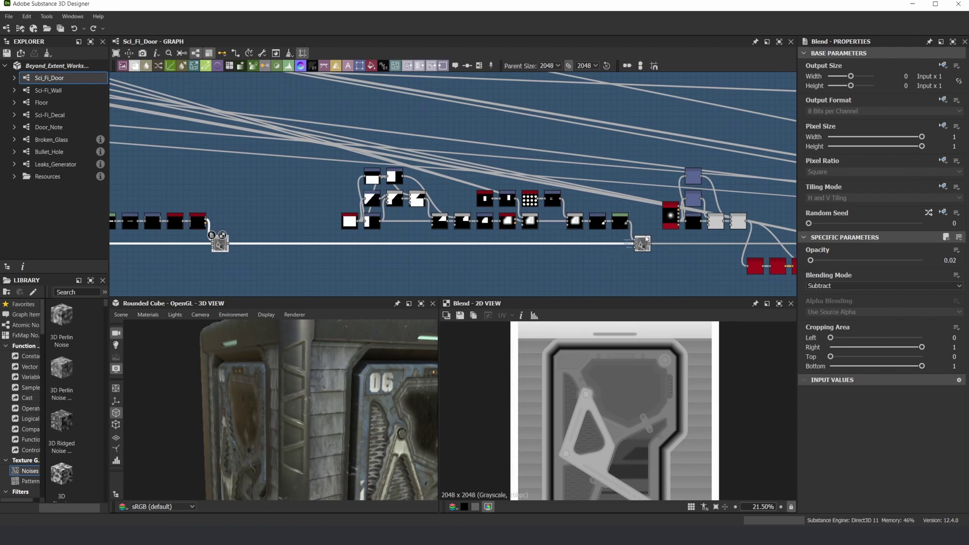
scroll(696, 471, "up", 5)
middle_click_drag(710, 416, 681, 413)
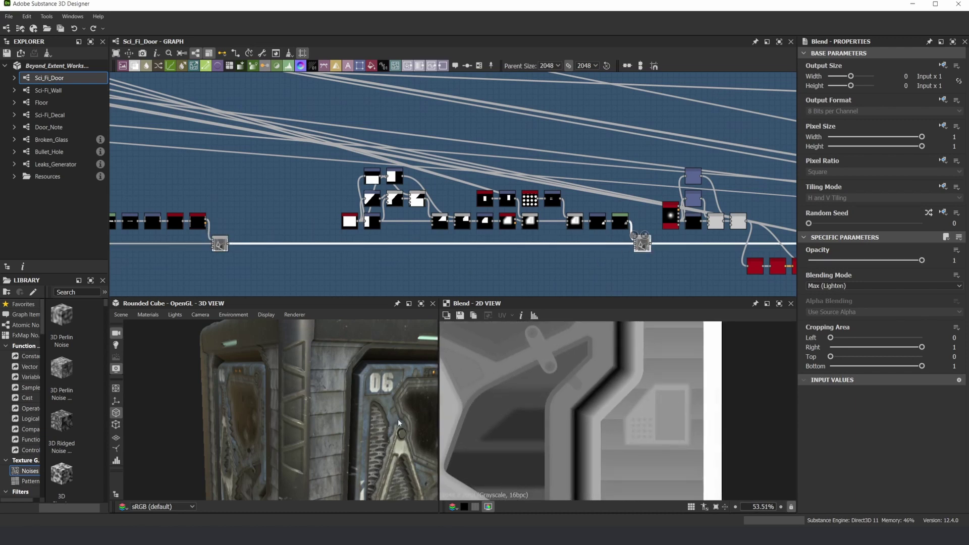
left_click_drag(398, 419, 320, 409)
middle_click_drag(413, 420, 355, 420)
scroll(354, 419, "up", 5)
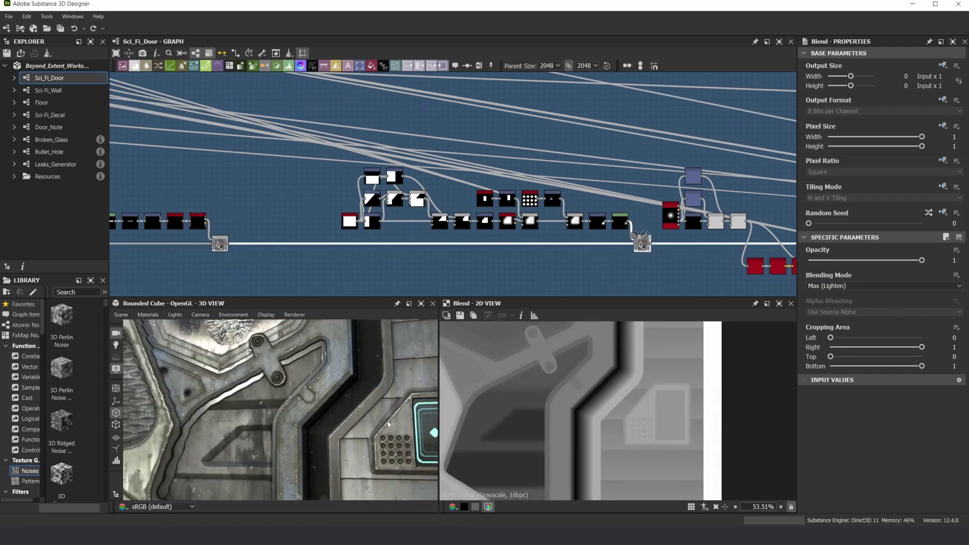
Step: Preview the keypad panel's Transformation 2D nodes, Subtract Blend, Levels and the Max (Lighten) Blend that adds it to the door
scroll(447, 201, "up", 5)
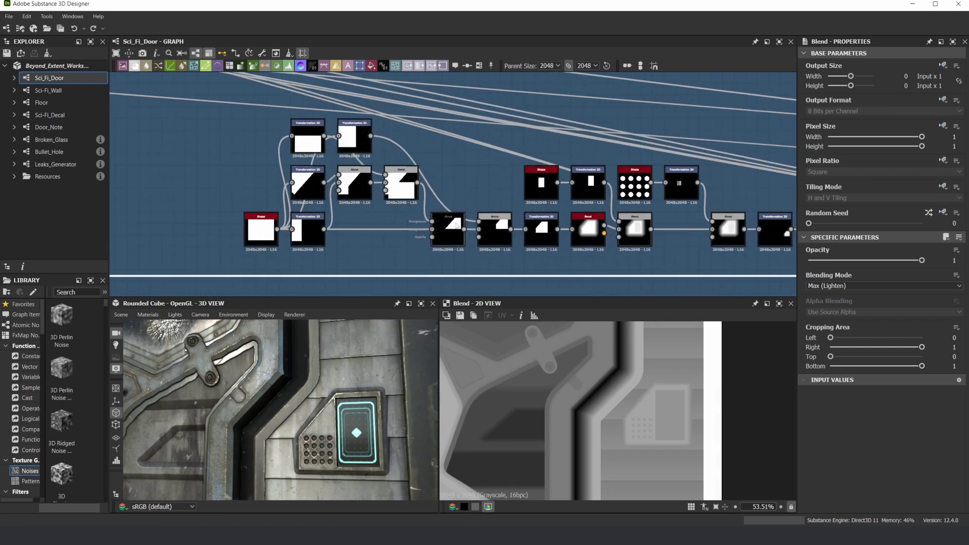
left_click(379, 226)
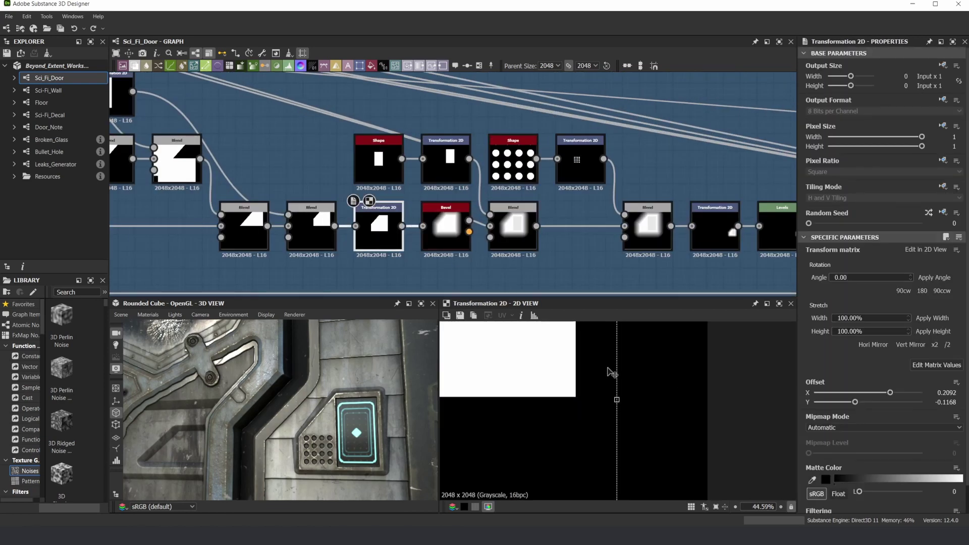
scroll(511, 359, "down", 4)
left_click(515, 224)
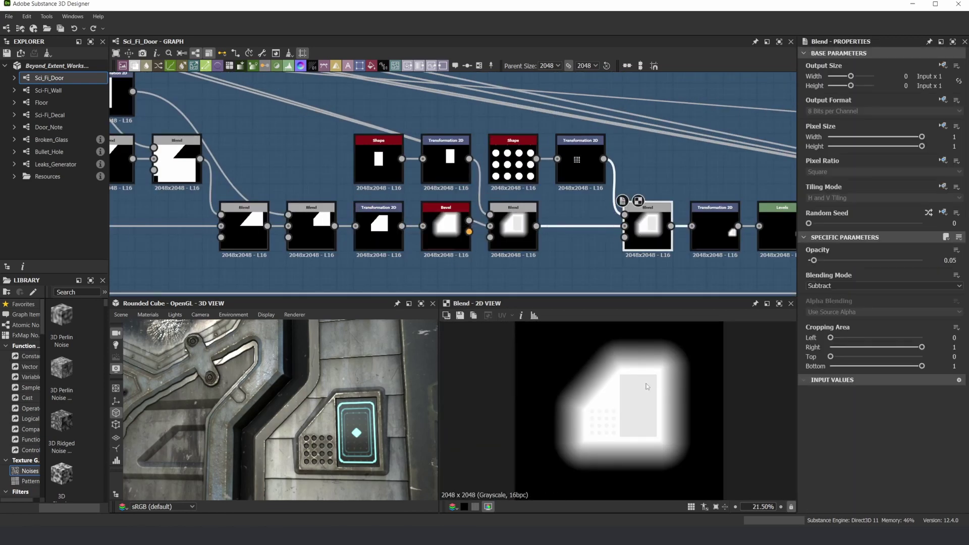
left_click(712, 213)
middle_click_drag(712, 214, 598, 245)
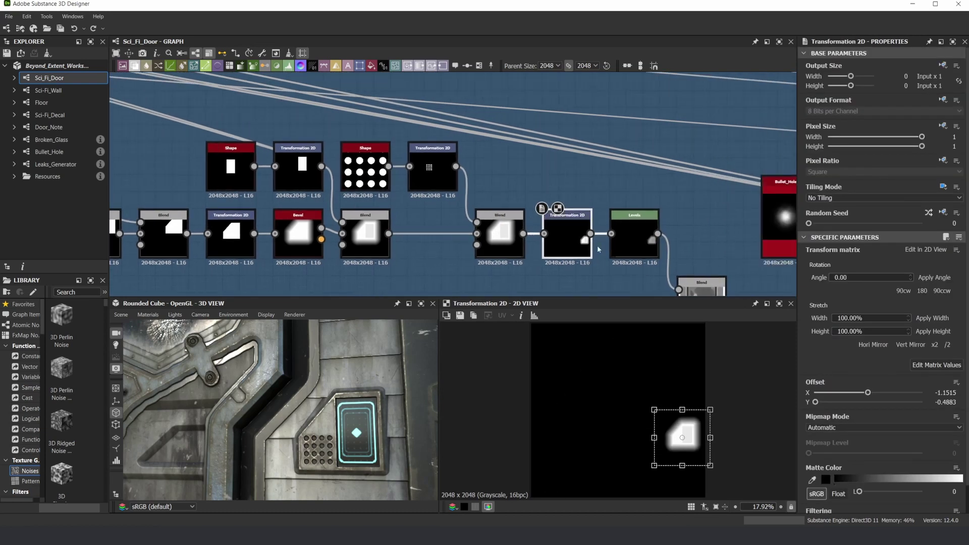
left_click(642, 240)
scroll(638, 237, "down", 3)
left_click(628, 260)
Step: Preview the Subtract Blend that cuts the bullet holes at 0.2 opacity and examine the Bullet_Hole node with its Transformation 2D and Blend nodes
middle_click_drag(689, 236, 446, 229)
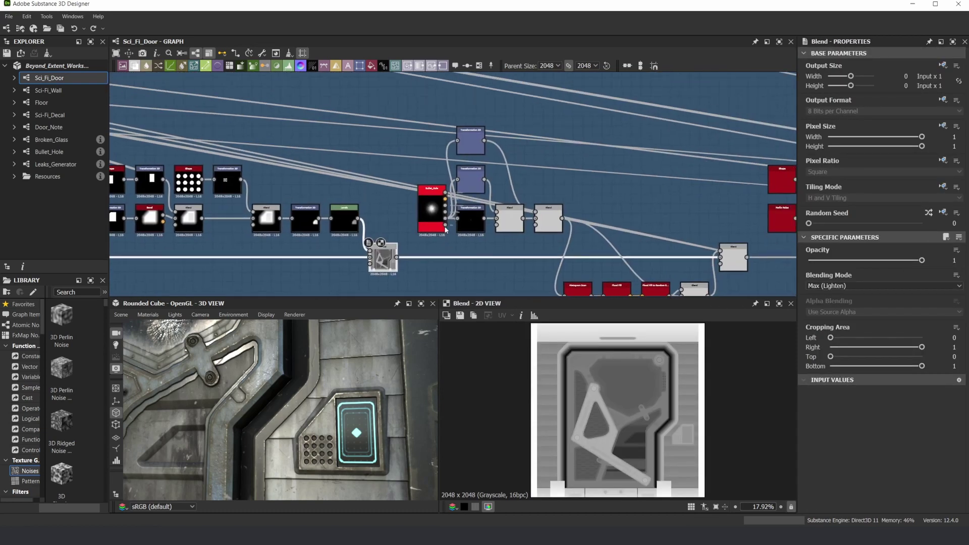
scroll(517, 215, "up", 1)
scroll(515, 204, "down", 2)
middle_click_drag(630, 273, 601, 229)
scroll(601, 230, "up", 3)
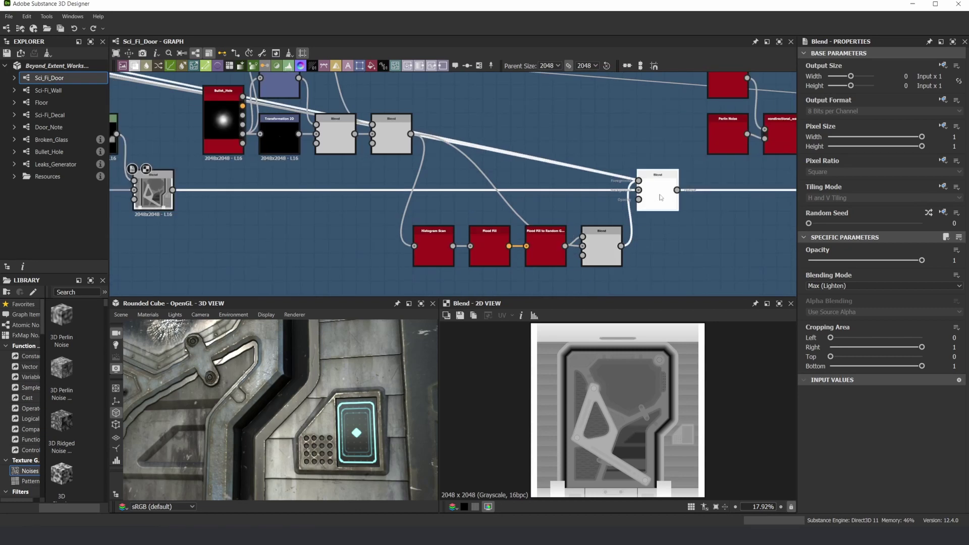
scroll(621, 419, "up", 6)
scroll(353, 154, "down", 3)
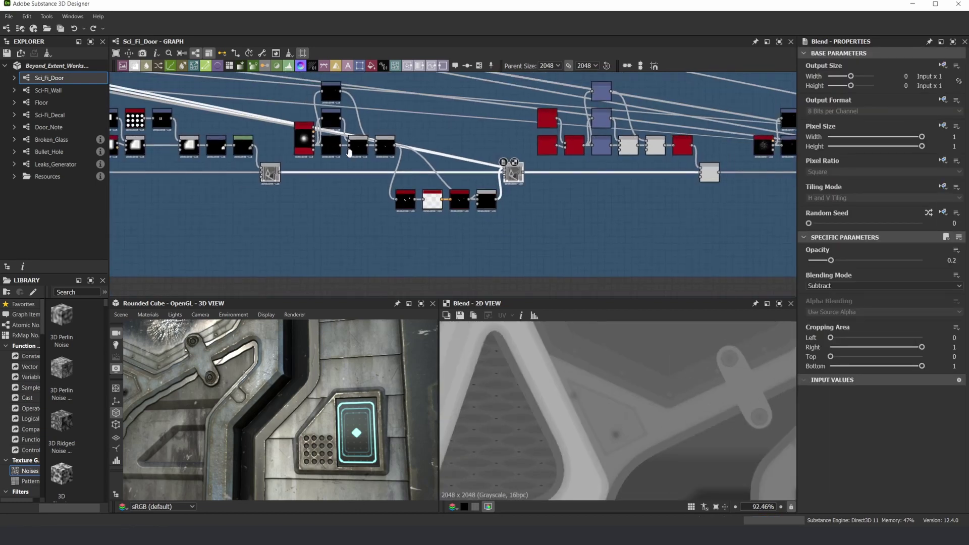
scroll(350, 152, "up", 5)
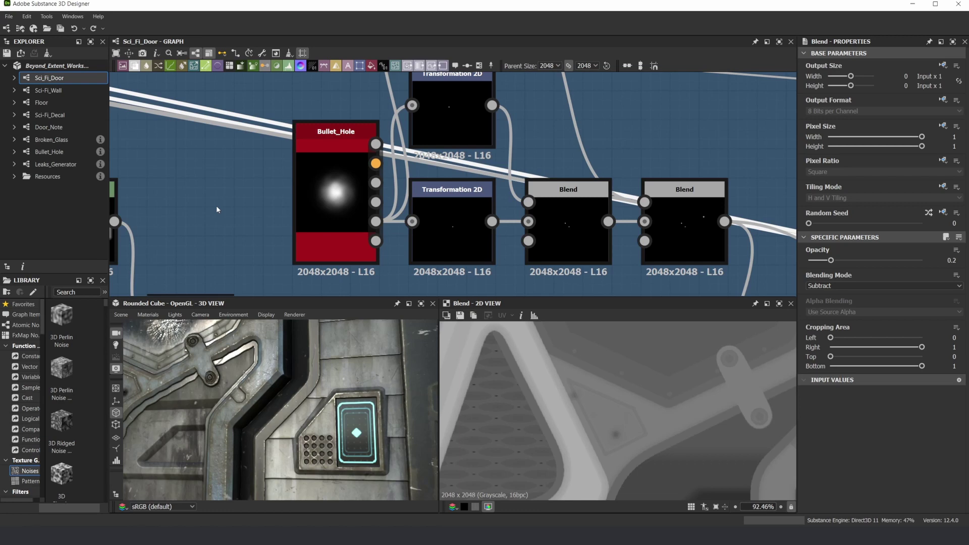
Step: Examine the door in 3D from several angles, including the top light bar, the indicator lights and the window
scroll(238, 372, "down", 5)
left_click_drag(252, 381, 254, 385)
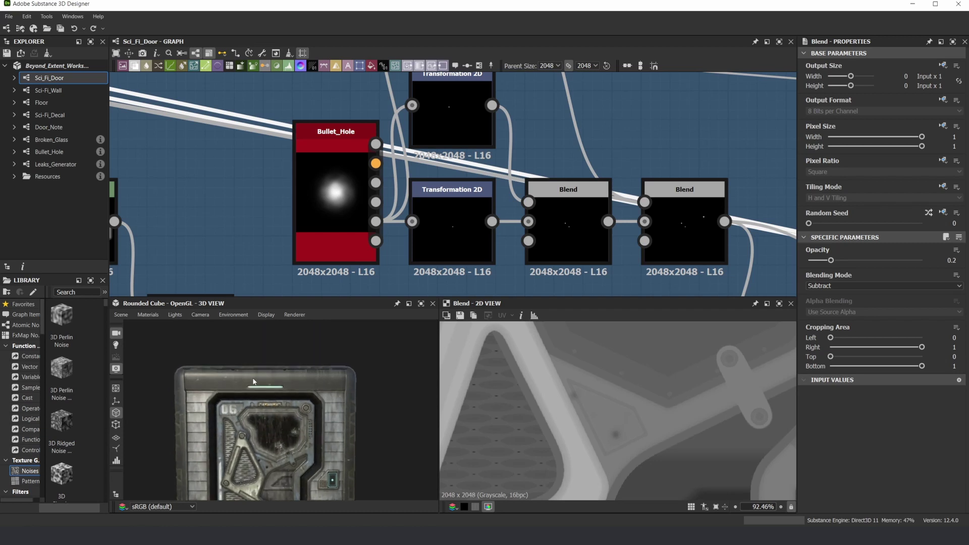
scroll(243, 390, "up", 3)
scroll(262, 397, "up", 2)
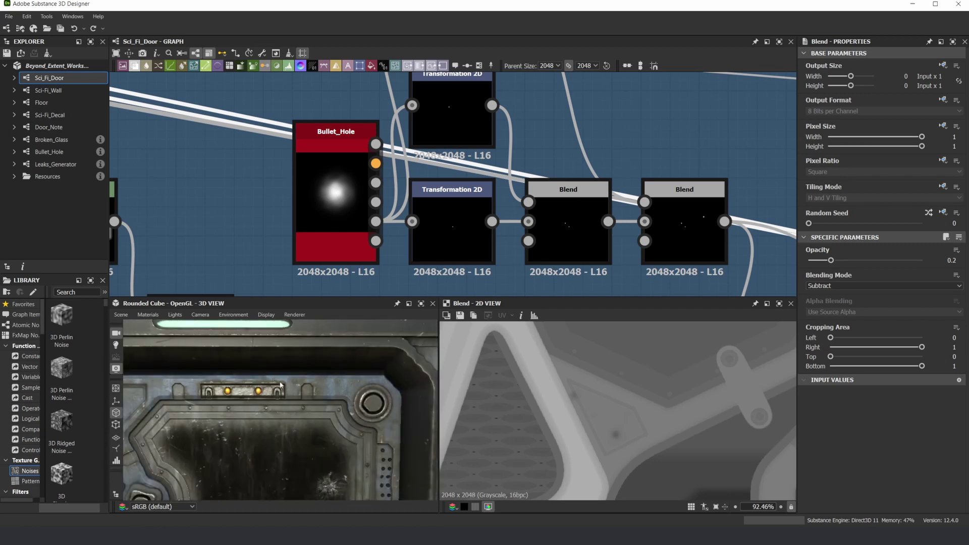
scroll(297, 386, "down", 3)
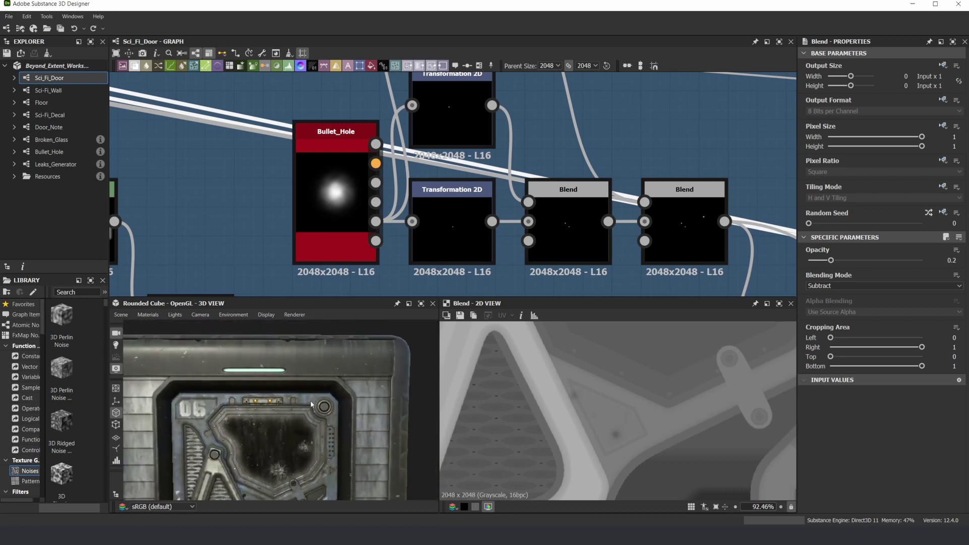
middle_click_drag(280, 426, 294, 405)
scroll(293, 406, "down", 2)
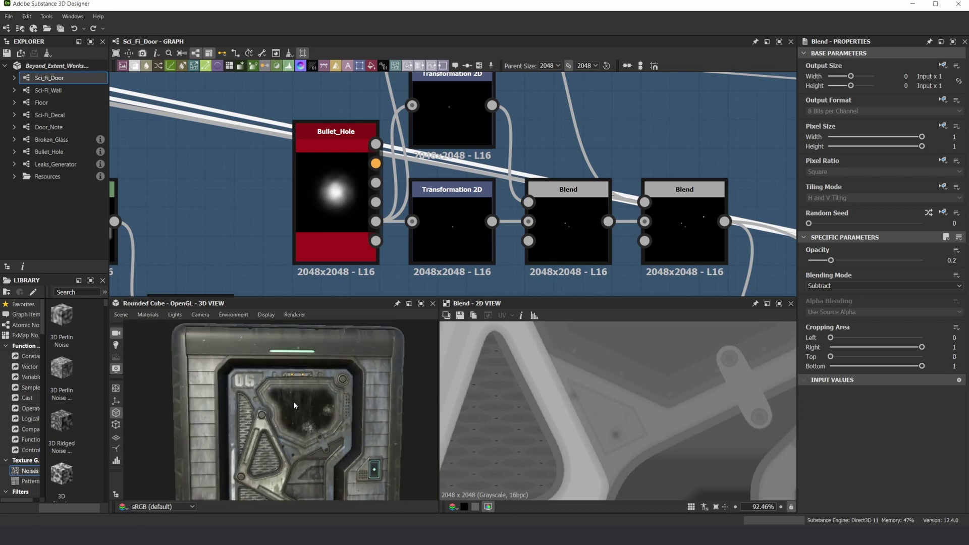
scroll(284, 379, "up", 3)
scroll(284, 374, "down", 3)
middle_click_drag(350, 412, 317, 404)
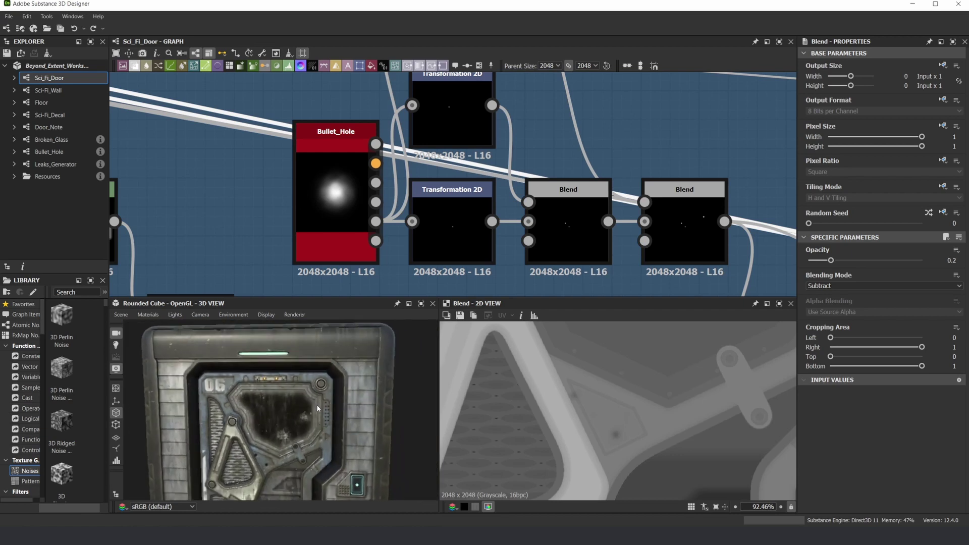
left_click_drag(316, 404, 306, 416)
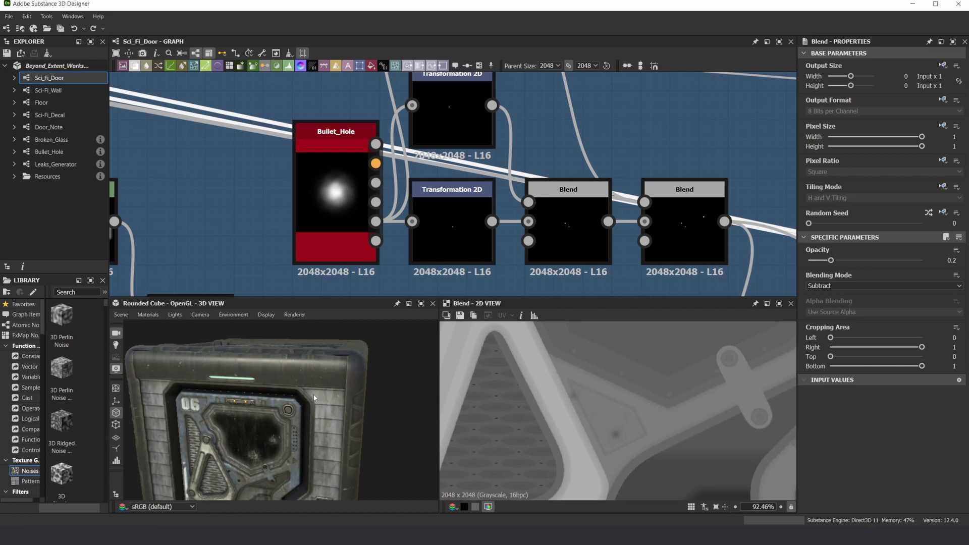
scroll(293, 377, "down", 3)
left_click_drag(265, 412, 279, 383)
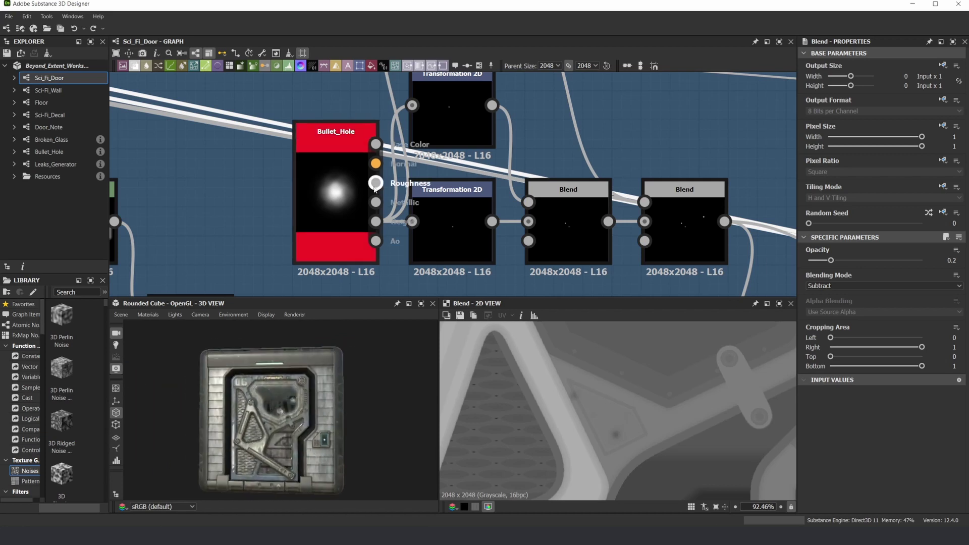
Step: Inspect the bolts, small cutouts and indicator-light strip around the door's window frame up close in 3D
scroll(462, 189, "down", 2)
scroll(461, 189, "down", 4)
middle_click_drag(388, 251, 417, 225)
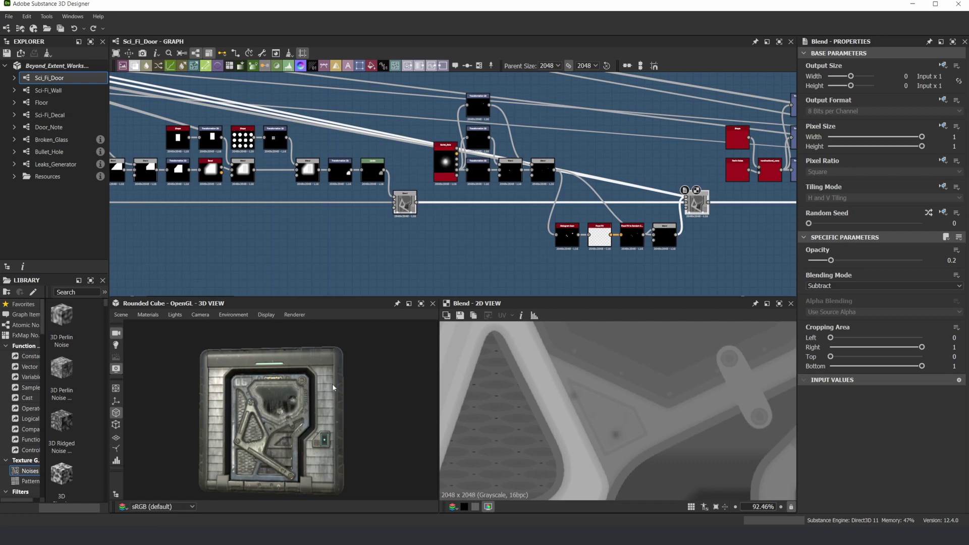
scroll(332, 384, "up", 8)
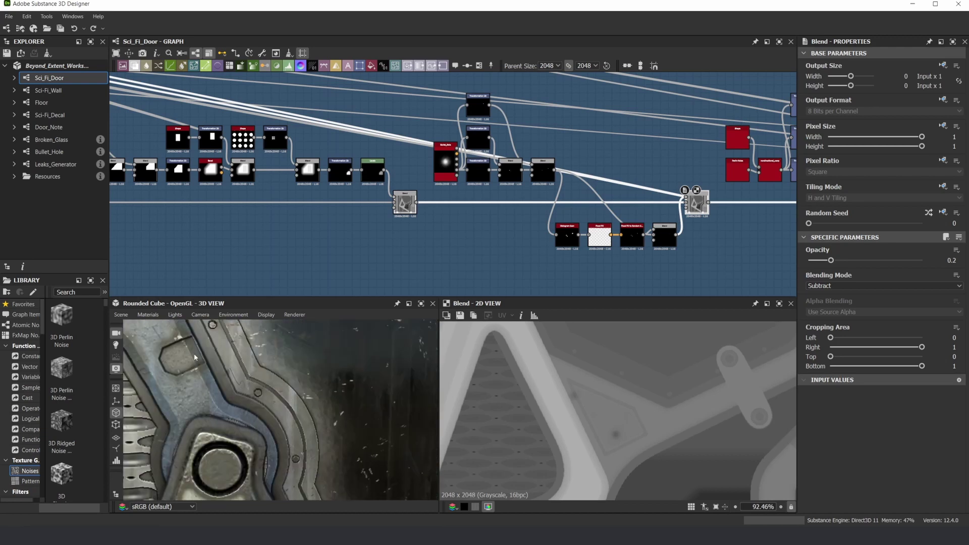
scroll(192, 351, "down", 3)
scroll(272, 384, "up", 3)
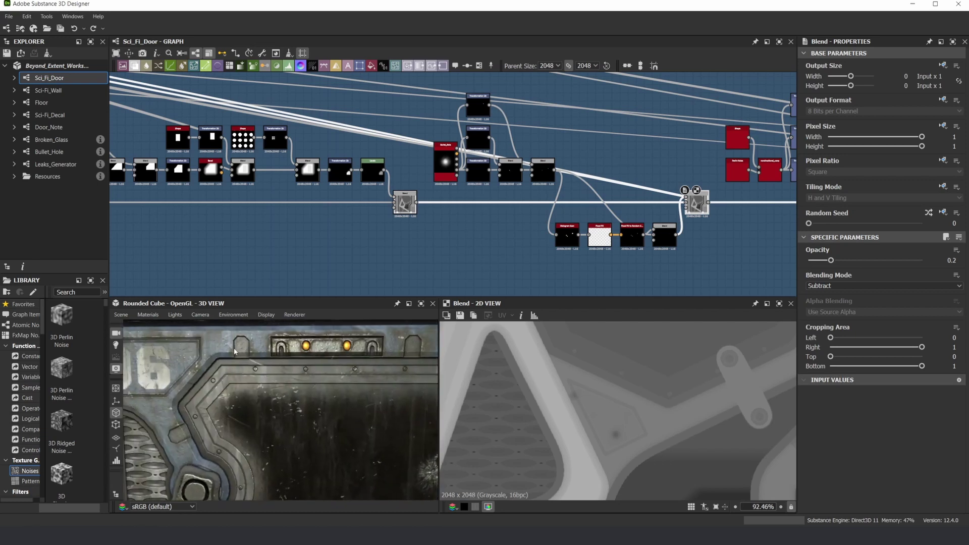
scroll(299, 387, "down", 4)
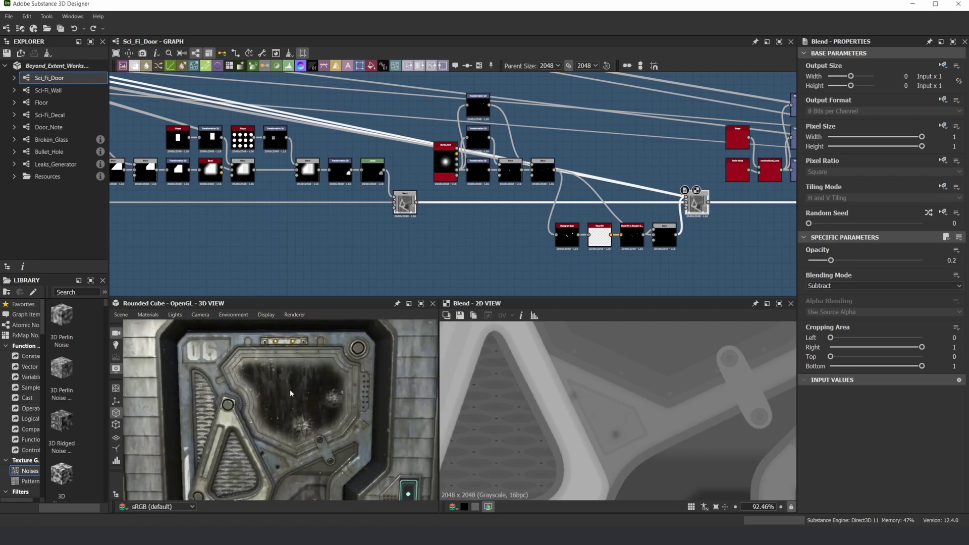
mouse_move(291, 394)
left_mouse_down()
mouse_move(274, 386)
mouse_move(302, 376)
left_mouse_up()
scroll(287, 374, "up", 2)
scroll(287, 375, "down", 3)
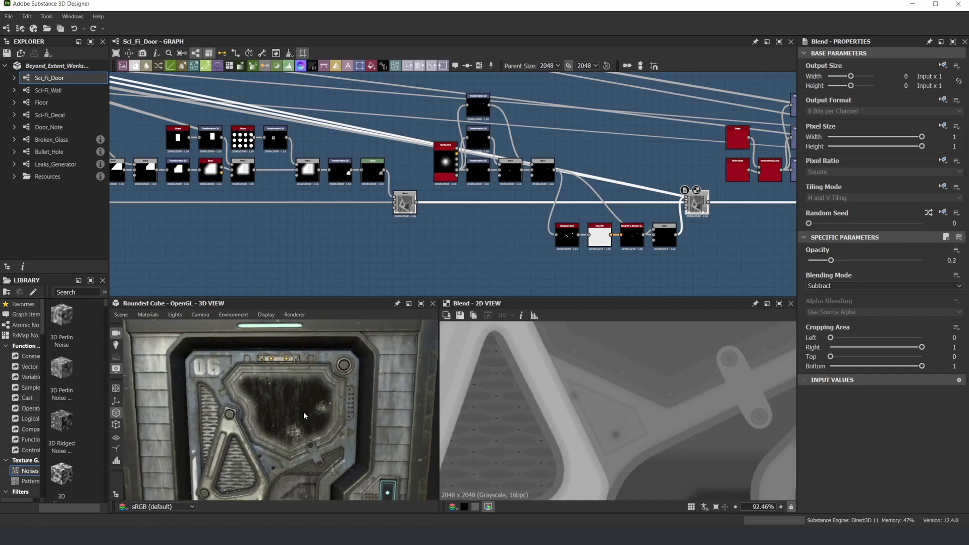
Step: Compare the hexagonal cutout and 06 marking beside the window with the full door in 3D
scroll(270, 395, "up", 5)
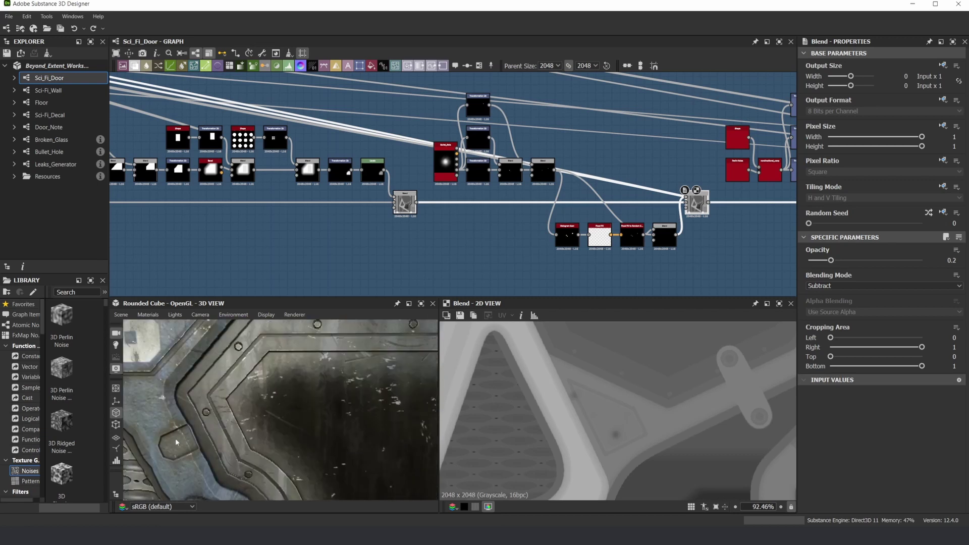
scroll(176, 442, "down", 3)
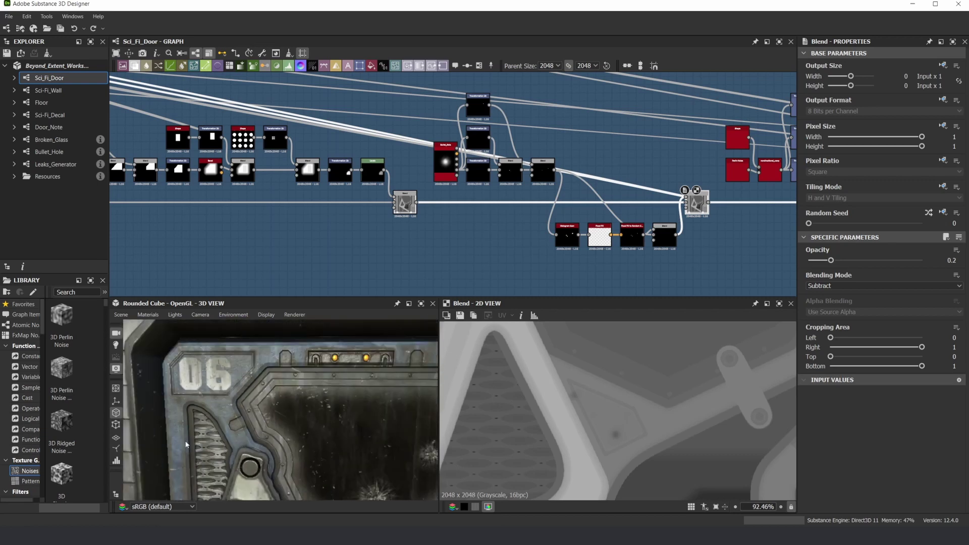
scroll(292, 372, "up", 1)
scroll(334, 448, "down", 3)
middle_click_drag(334, 448, 316, 391)
scroll(307, 410, "down", 2)
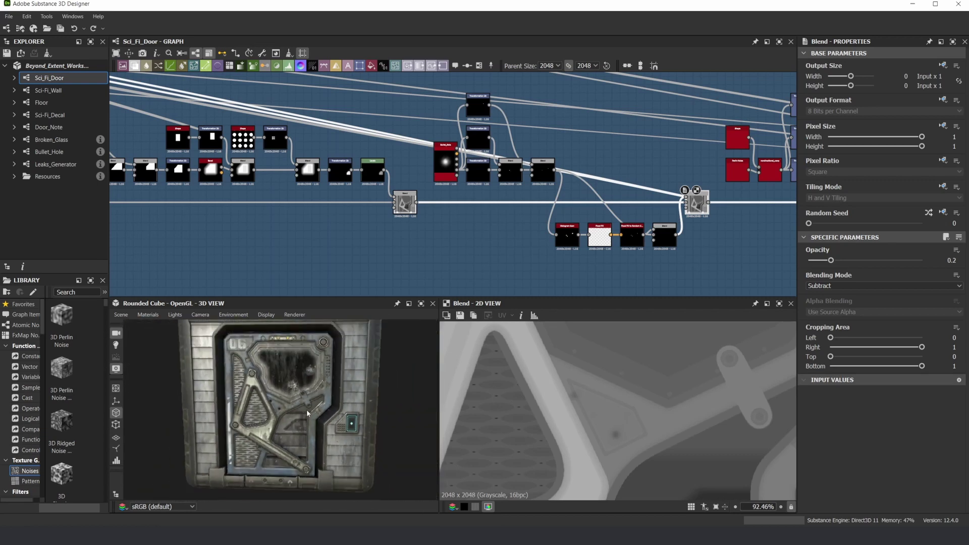
mouse_move(307, 410)
left_mouse_down()
mouse_move(289, 391)
mouse_move(300, 400)
left_mouse_up()
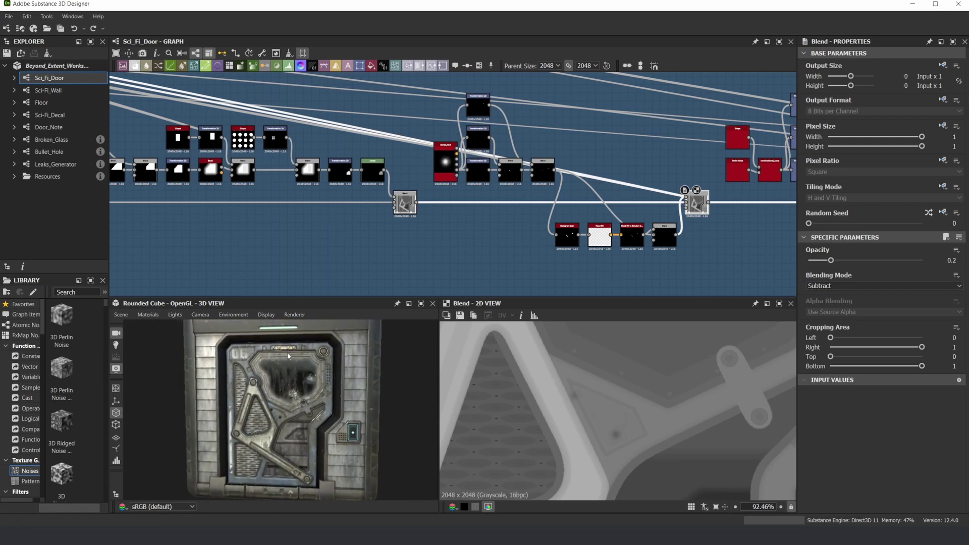
scroll(288, 374, "down", 2)
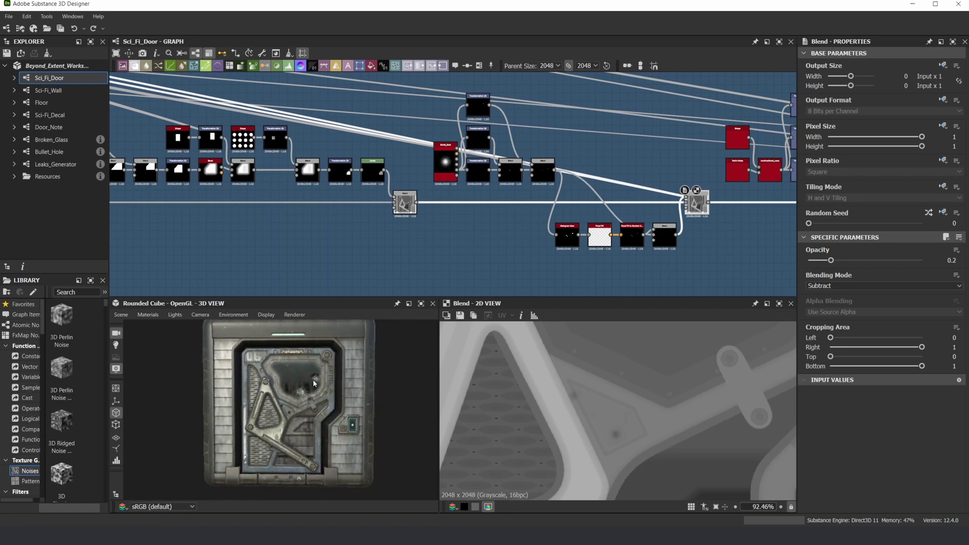
scroll(317, 381, "up", 3)
middle_click_drag(317, 381, 289, 408)
scroll(276, 415, "down", 2)
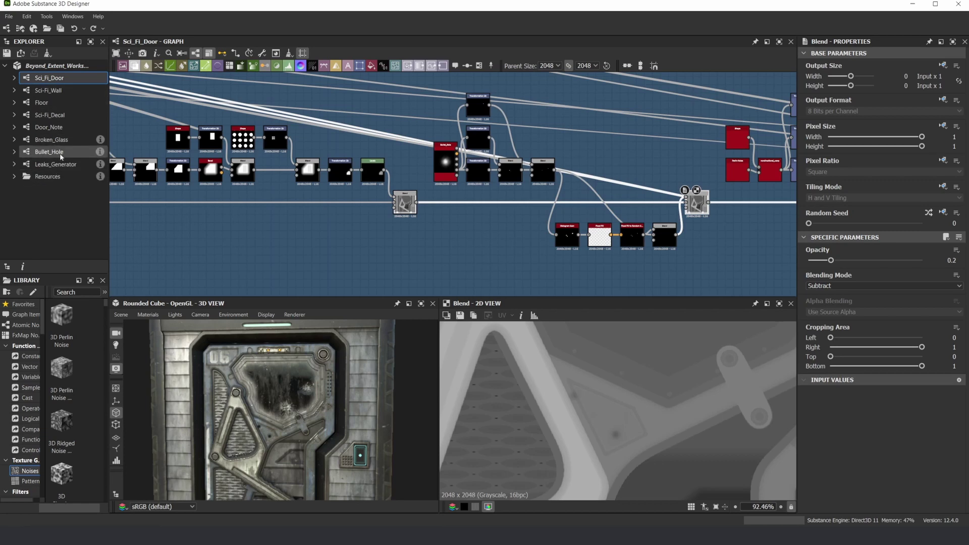
Step: Preview the Max (Lighten) Blend that precedes the bullet holes and find the Bullet_Hole node that follows it
scroll(379, 256, "up", 4)
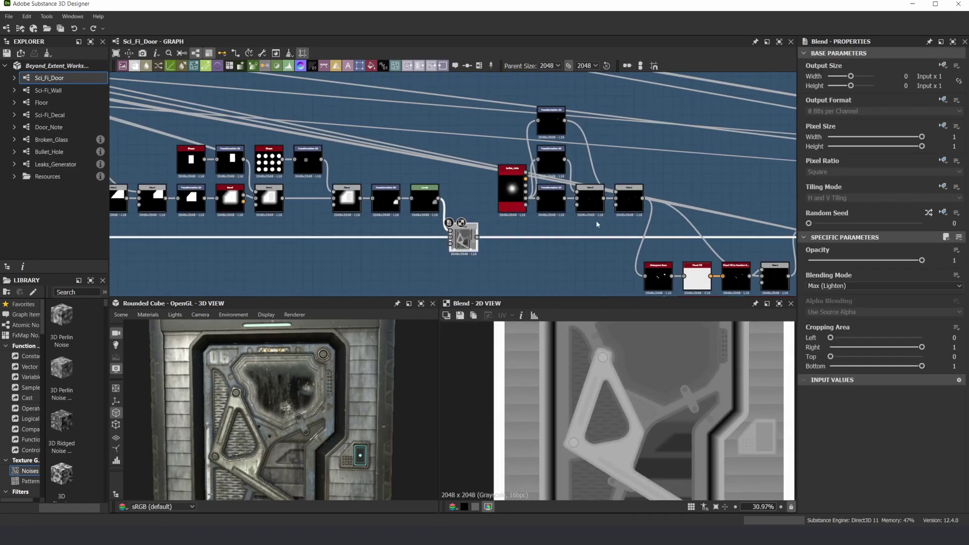
scroll(596, 220, "down", 3)
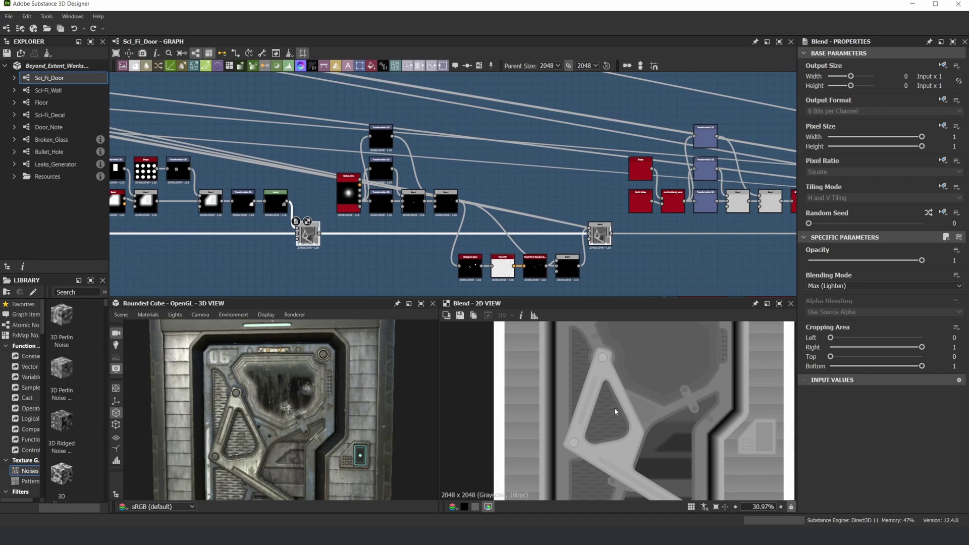
scroll(614, 407, "down", 2)
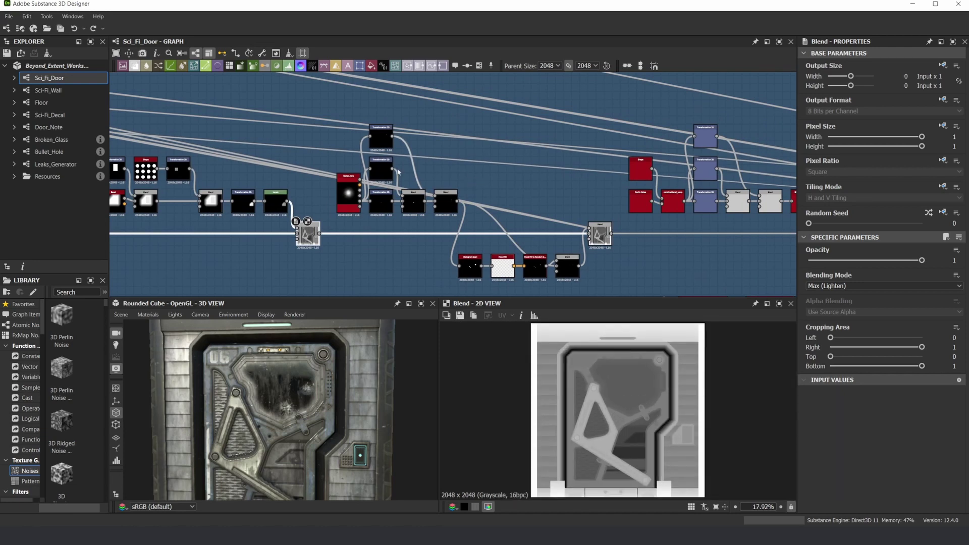
scroll(335, 206, "up", 3)
scroll(357, 167, "up", 3)
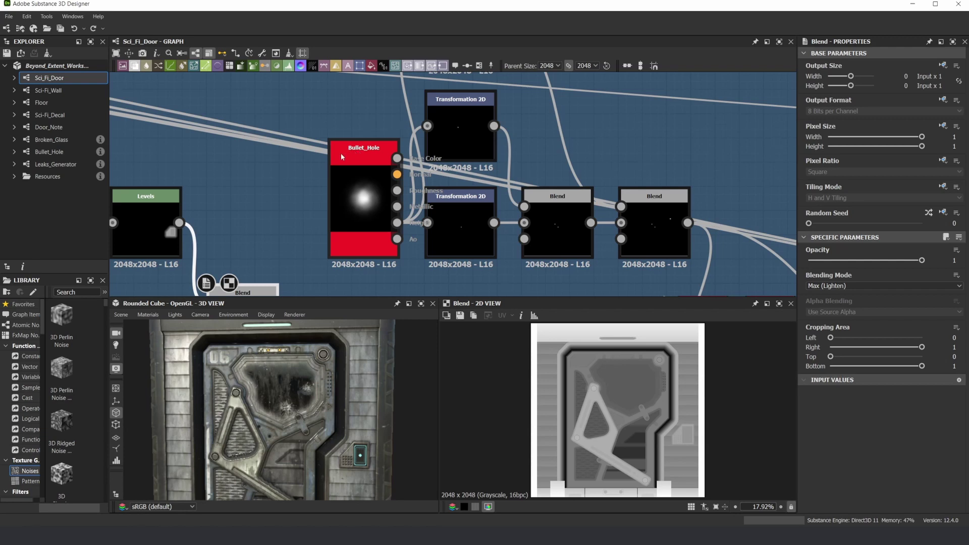
Step: Inspect the bullet holes in the metal plate and the shattered impacts on the window glass in 3D
scroll(250, 435, "up", 5)
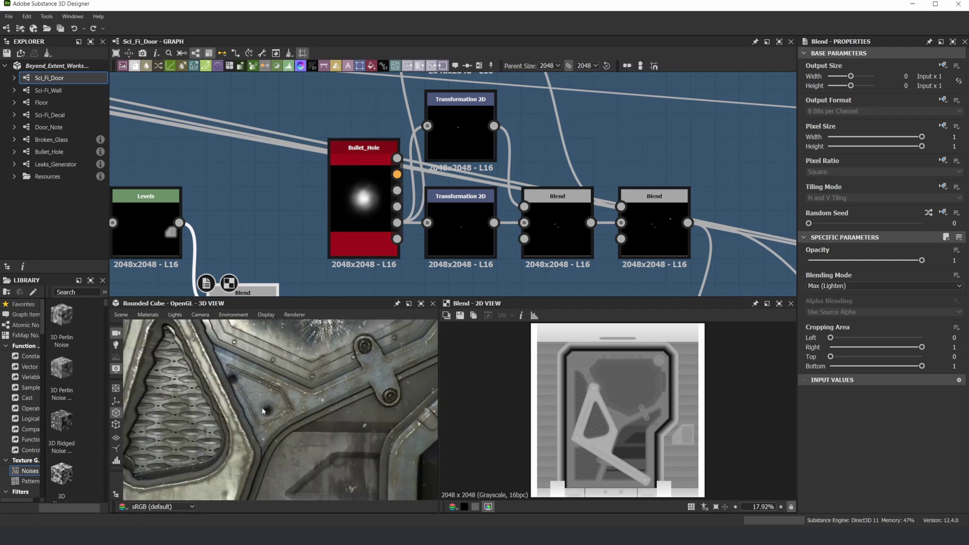
scroll(263, 411, "up", 3)
scroll(203, 360, "down", 3)
middle_click_drag(238, 357, 318, 371)
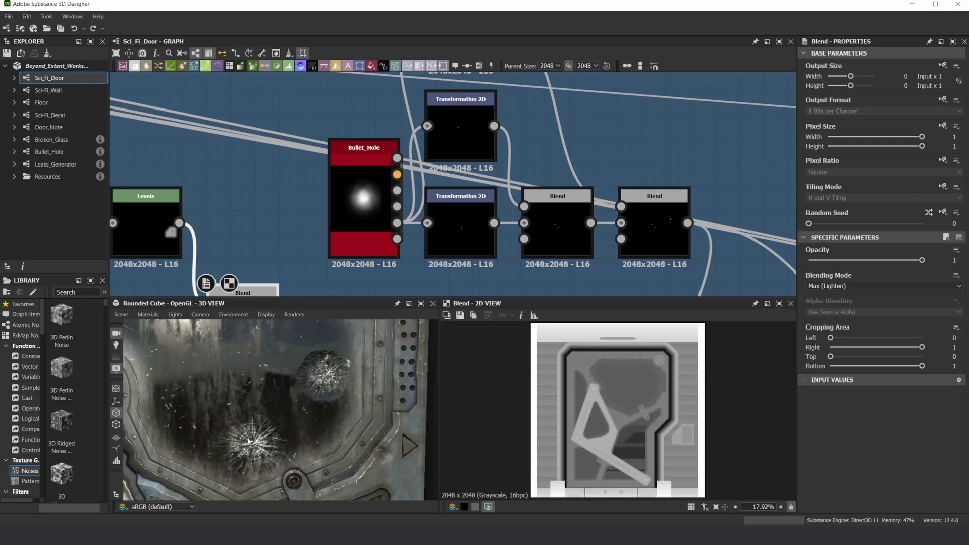
scroll(289, 417, "down", 8)
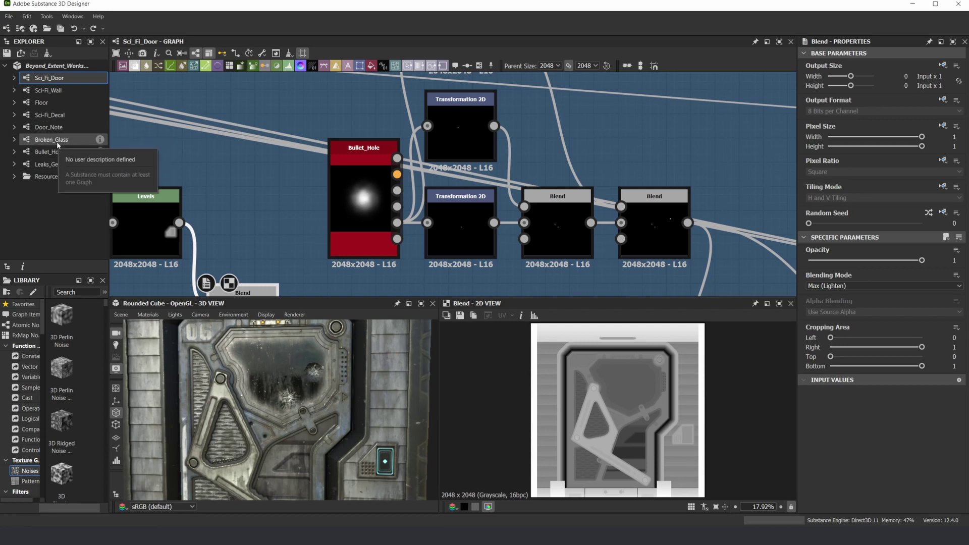
Step: Find the Bullet_Hole node in the door's node chain and open the Bullet_Hole graph
scroll(311, 180, "down", 12)
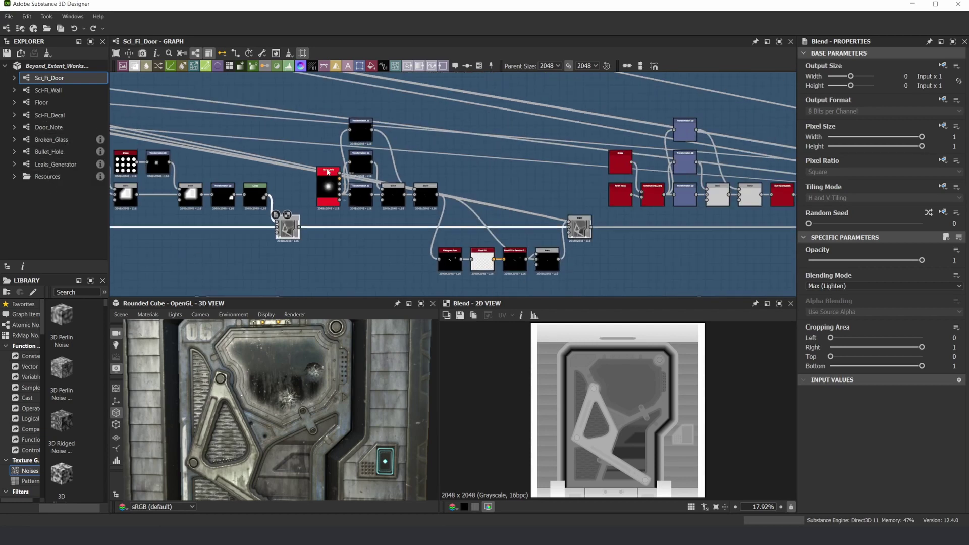
middle_click_drag(313, 186, 568, 234)
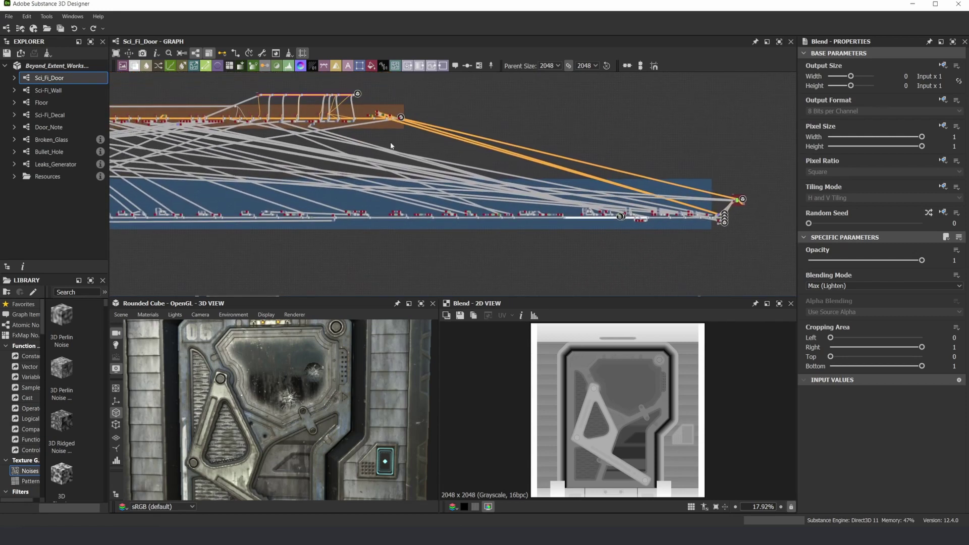
scroll(474, 218, "up", 8)
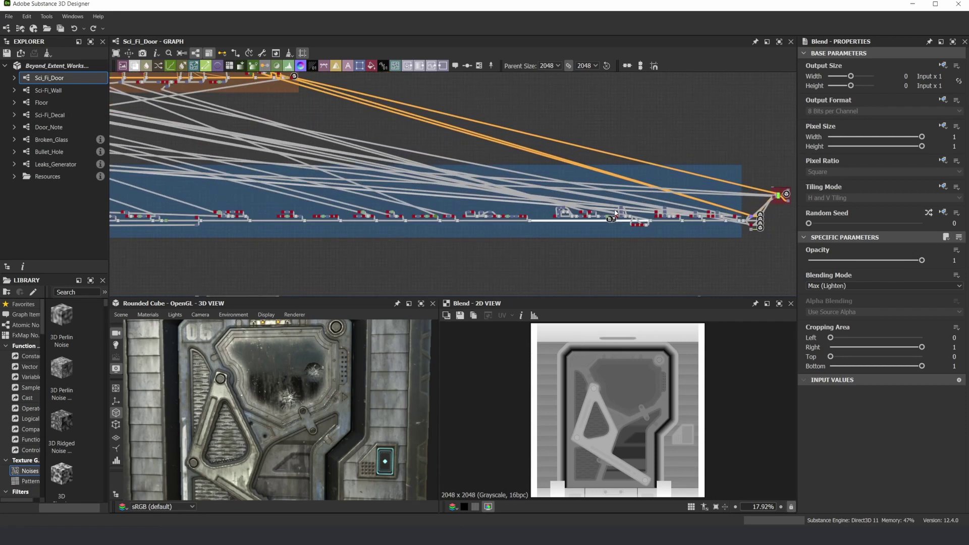
scroll(474, 218, "up", 3)
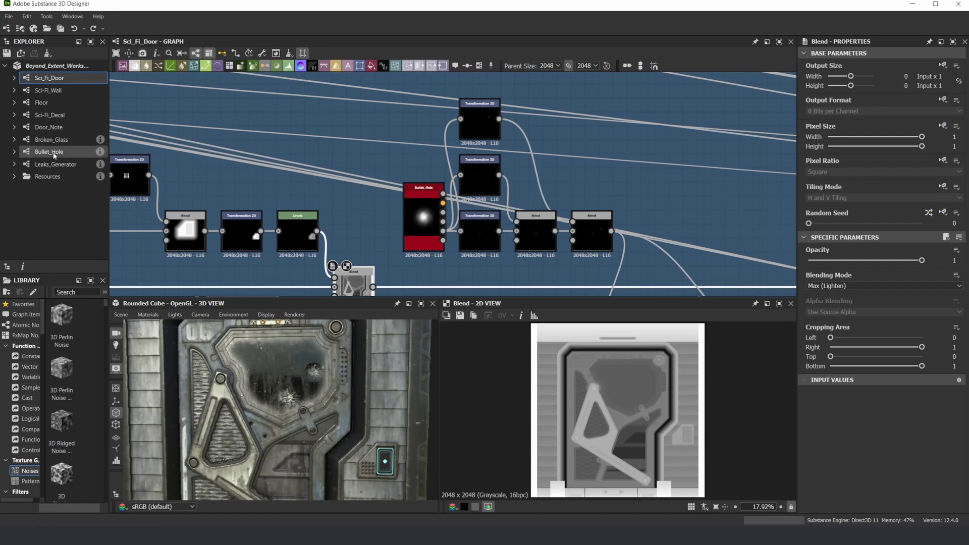
scroll(419, 209, "up", 2)
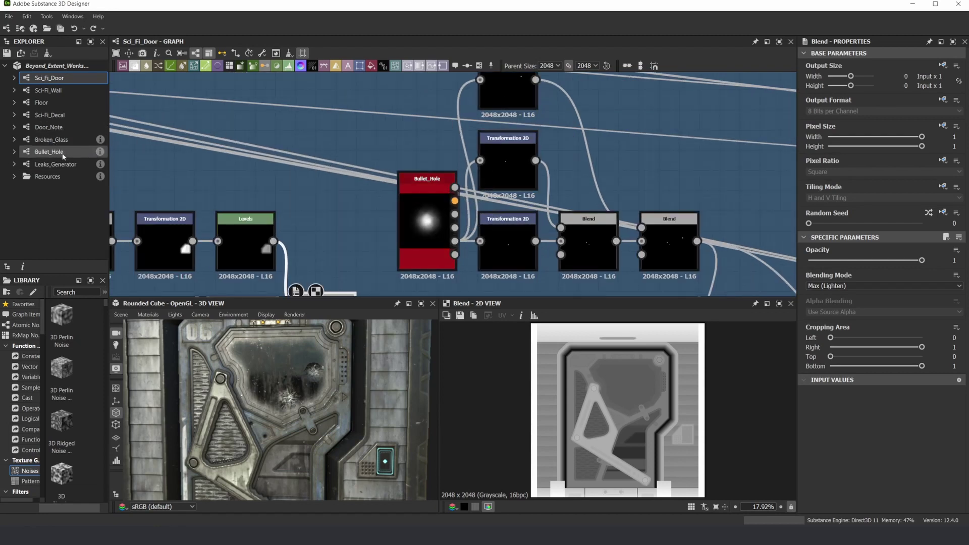
left_click(65, 154)
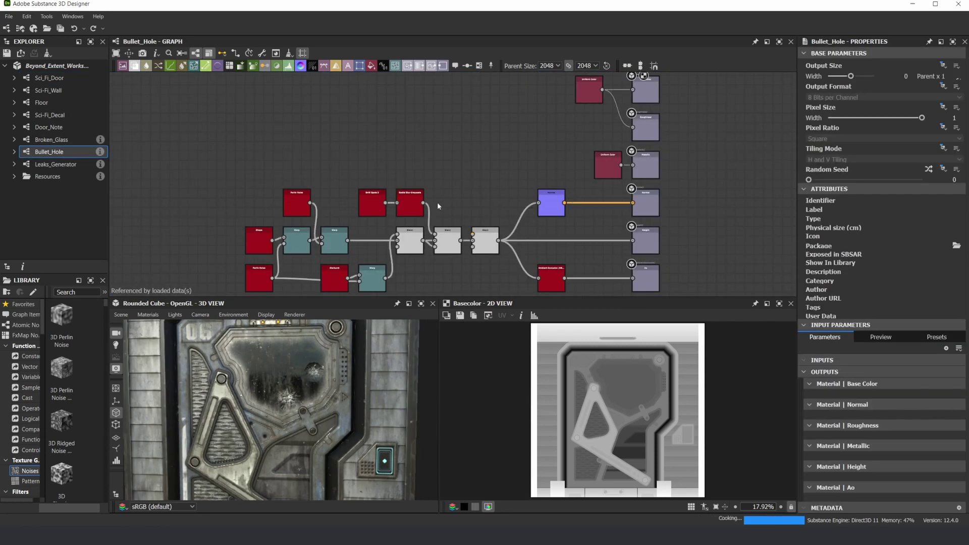
Step: Survey the Bullet_Hole graph and preview the first Warp node fed by the Shape and Perlin Noise
scroll(437, 201, "down", 1)
middle_click_drag(439, 198, 462, 167)
scroll(364, 209, "up", 1)
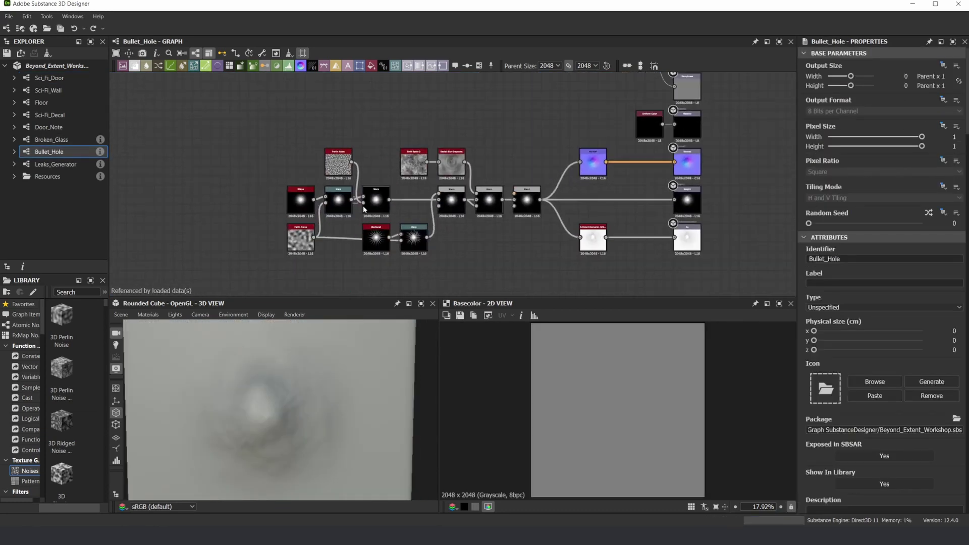
scroll(363, 209, "up", 2)
scroll(372, 172, "down", 2)
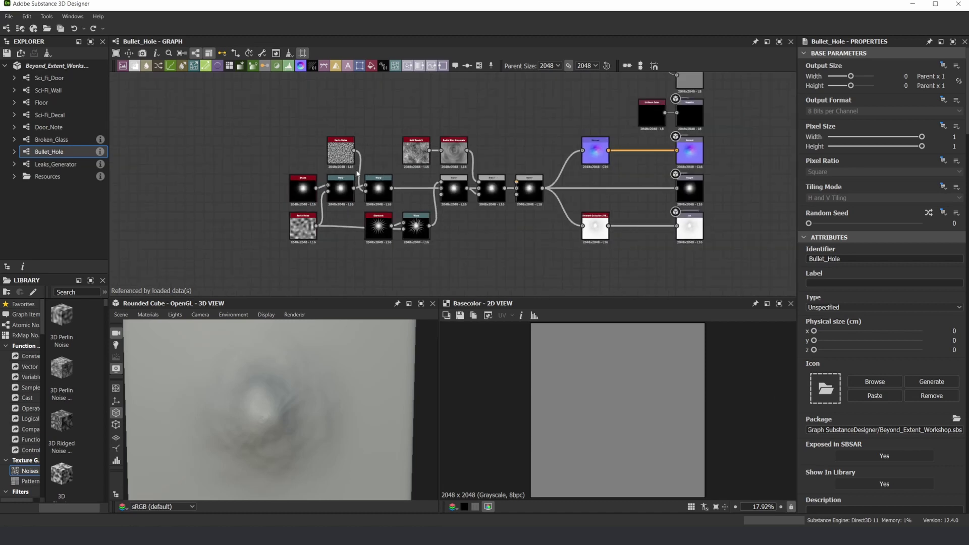
scroll(372, 184, "up", 3)
double_click(329, 192)
scroll(606, 369, "down", 2)
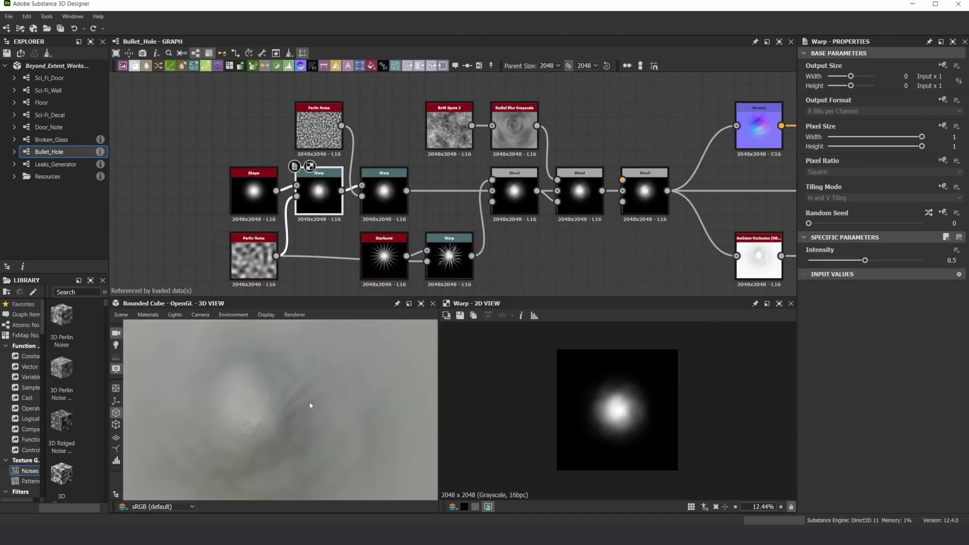
scroll(265, 180, "up", 2)
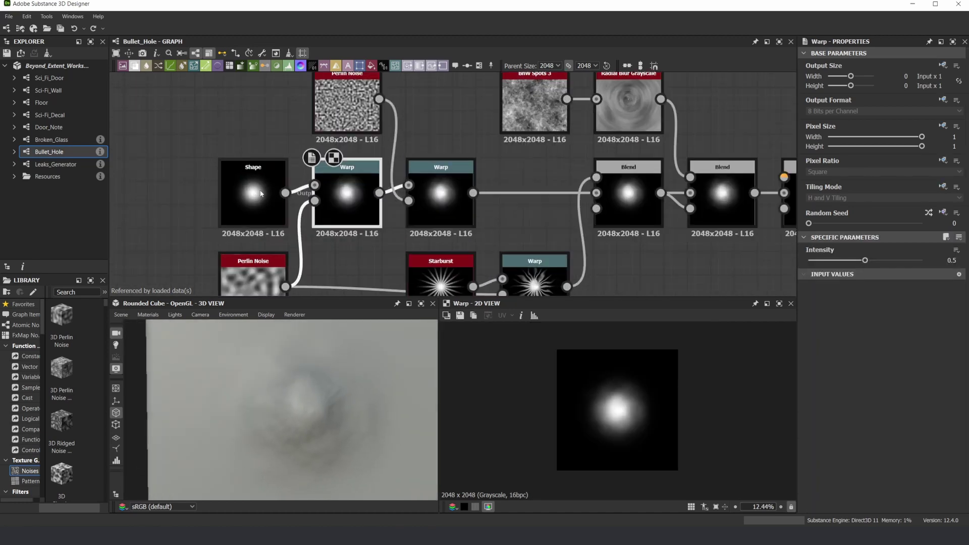
Step: Preview the Gaussian Shape node that starts the bullet hole and view its parameters
double_click(263, 206)
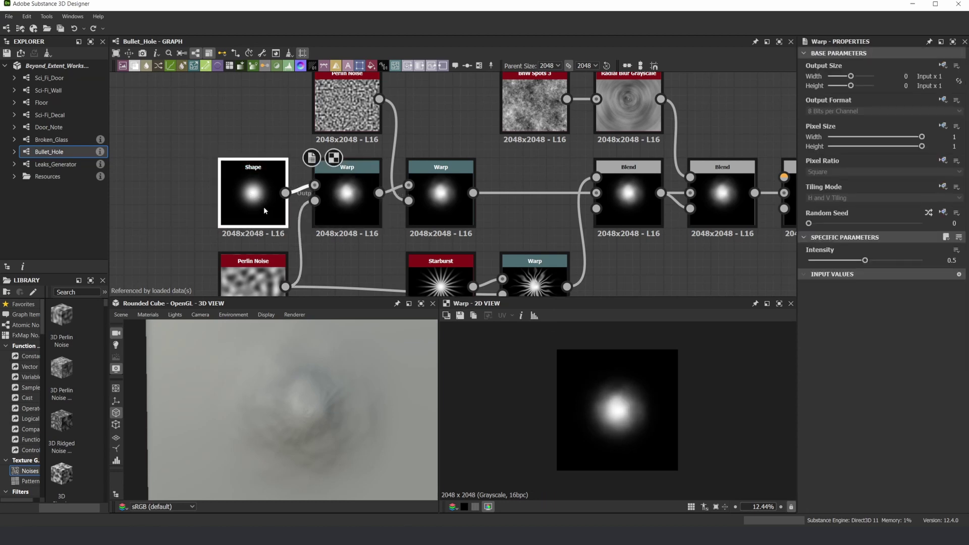
middle_click_drag(253, 205, 253, 188)
left_click(242, 142)
left_click(267, 176)
scroll(617, 449, "up", 1)
scroll(820, 426, "down", 2)
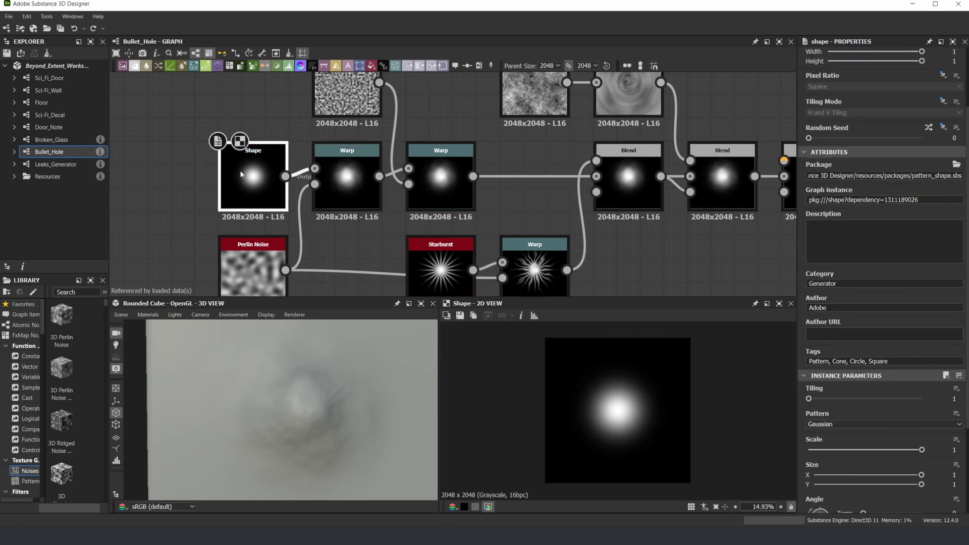
Step: Compare the first Warp's output with the coarse Perlin Noise that distorts it
left_click(351, 171)
scroll(590, 382, "up", 4)
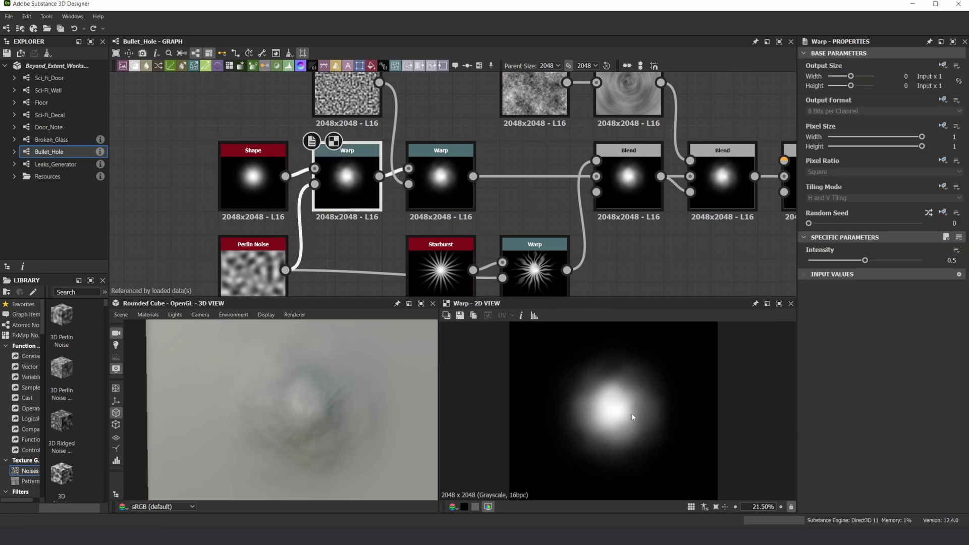
scroll(606, 401, "down", 2)
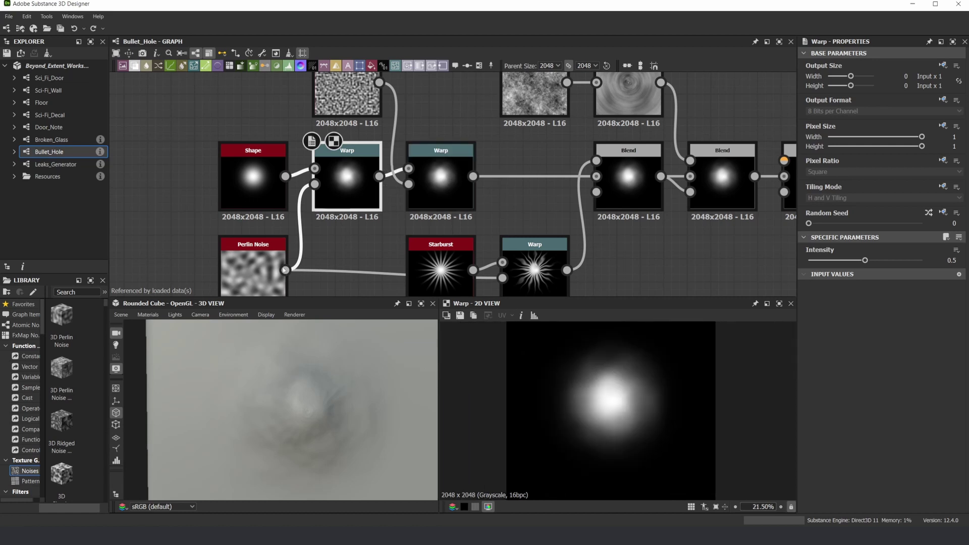
left_click(252, 267)
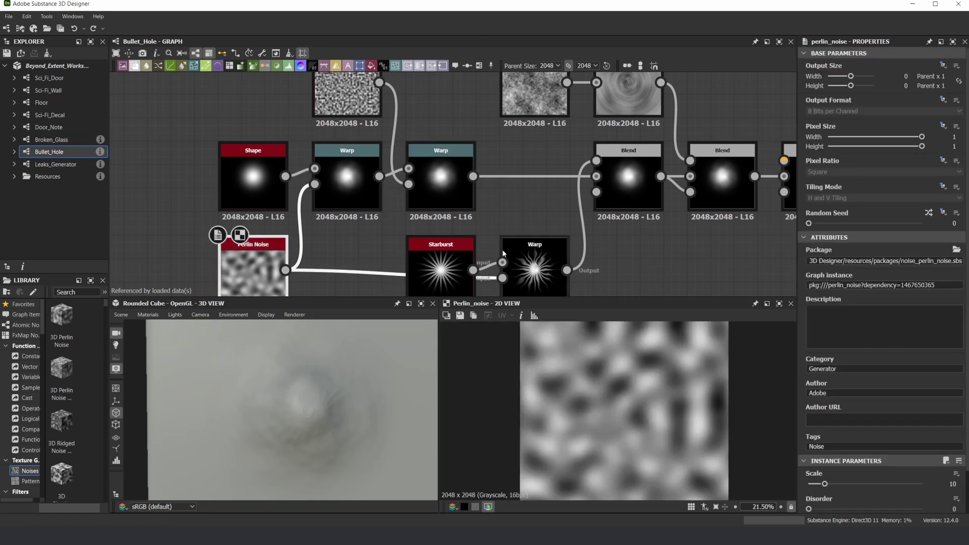
Step: Preview the second Warp and trace its fine Perlin Noise input and the Starburst branch below
left_click(441, 182)
scroll(635, 377, "up", 1)
middle_click_drag(363, 103, 359, 145)
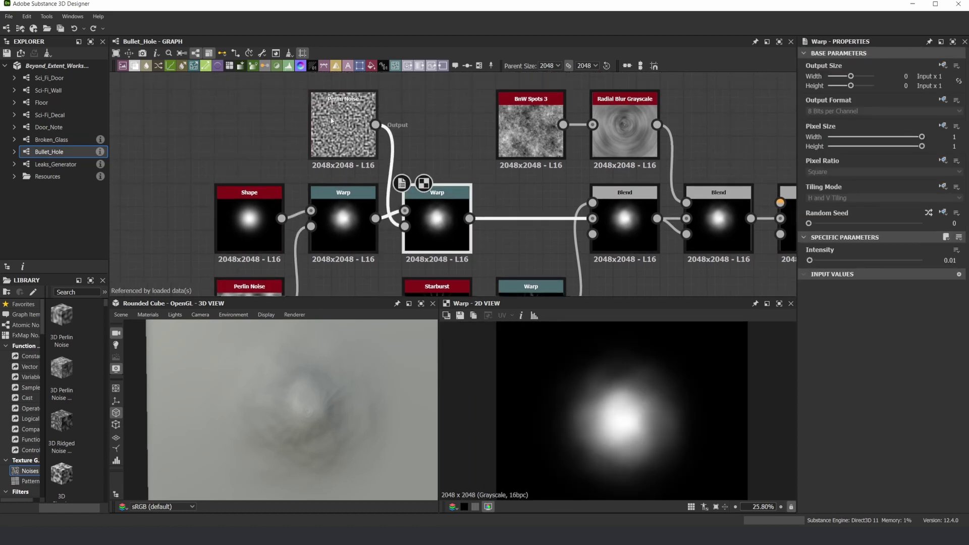
scroll(436, 160, "down", 3)
middle_click_drag(458, 193, 436, 177)
scroll(440, 200, "up", 3)
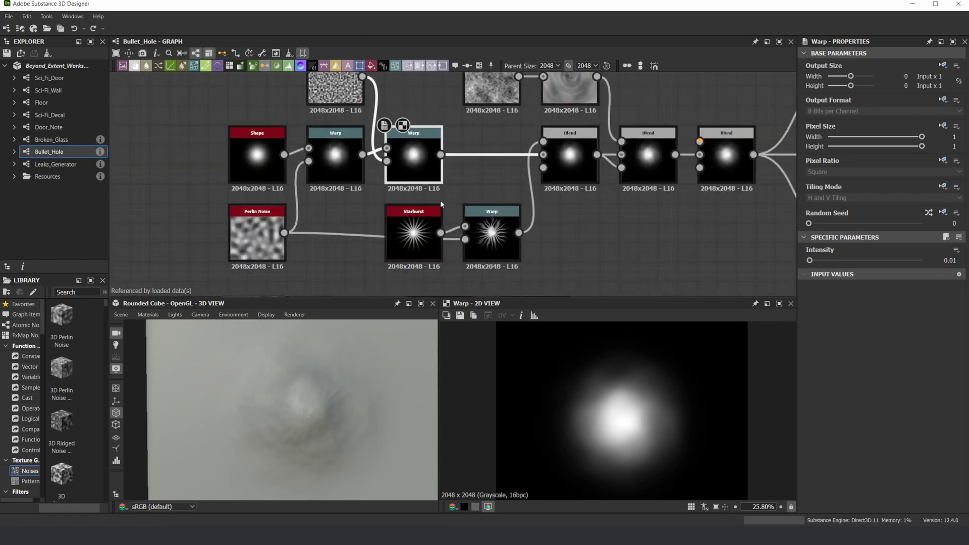
Step: Preview the Multiply Blend that adds the warped Starburst and inspect the radial creases in 3D
left_click(570, 161)
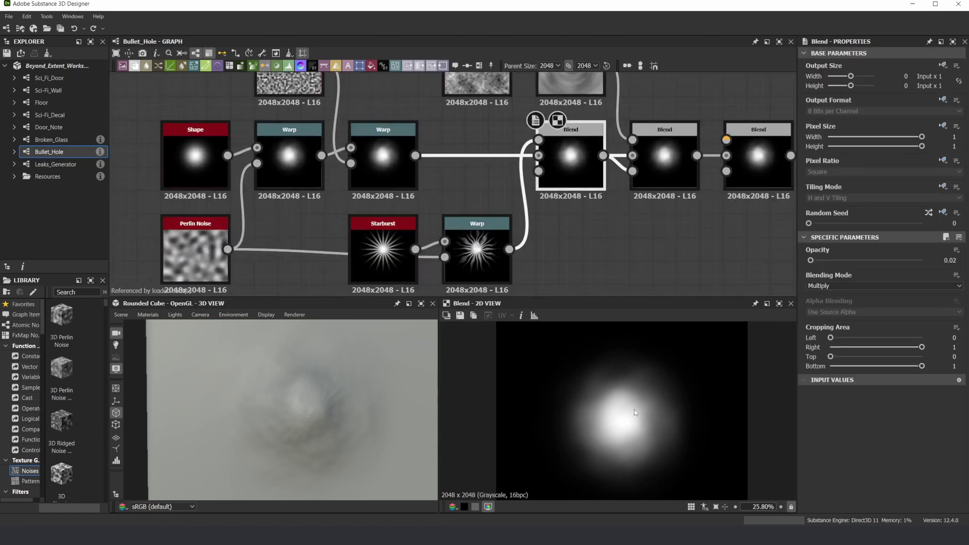
scroll(620, 325, "down", 1)
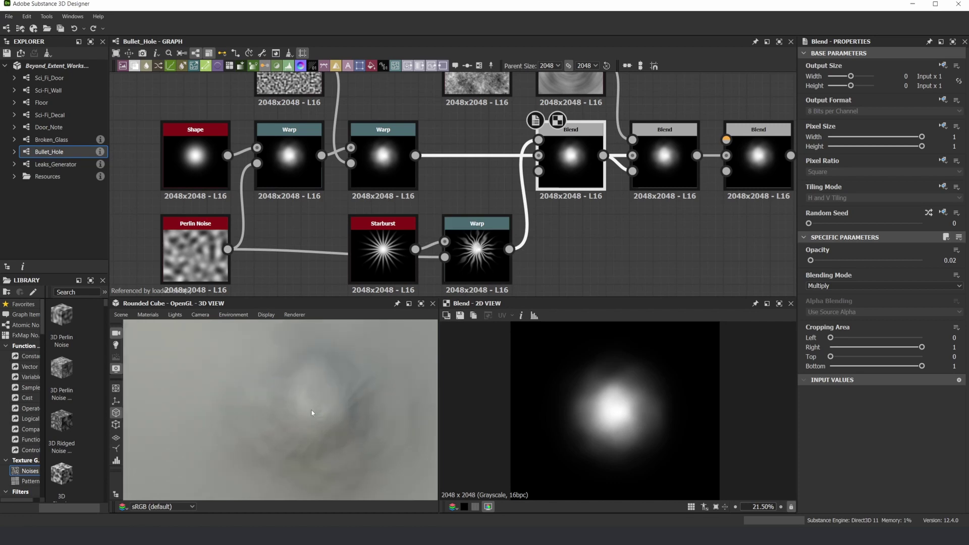
left_click_drag(311, 409, 364, 390)
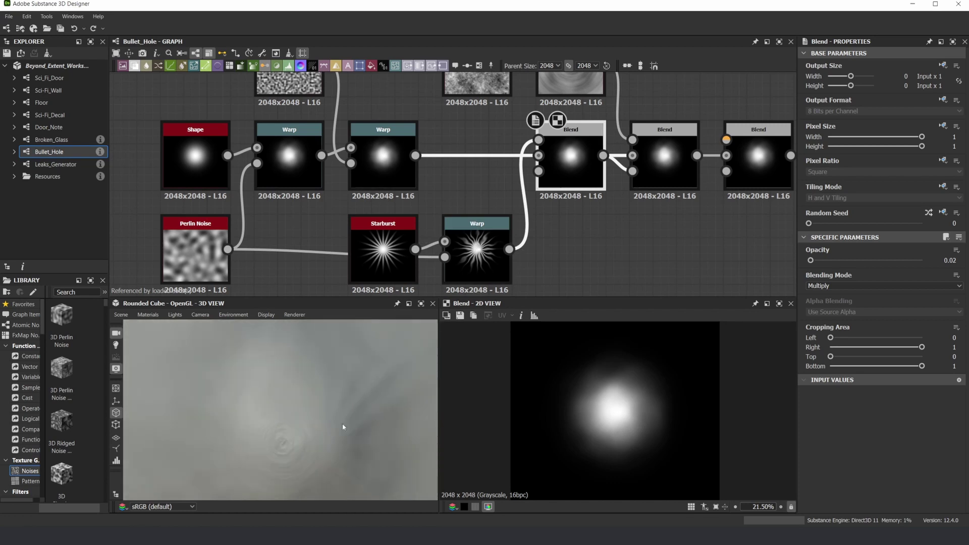
left_click_drag(296, 444, 314, 414)
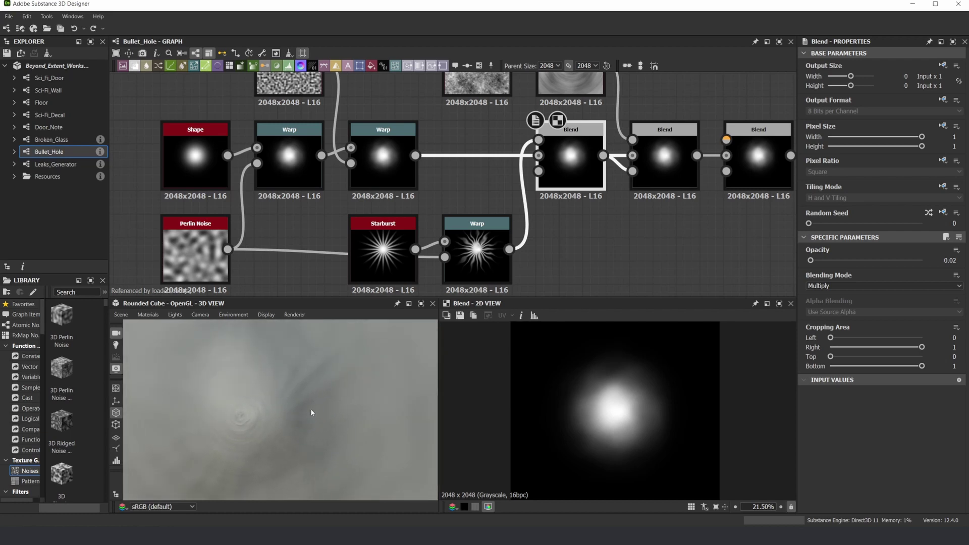
scroll(637, 136, "down", 1)
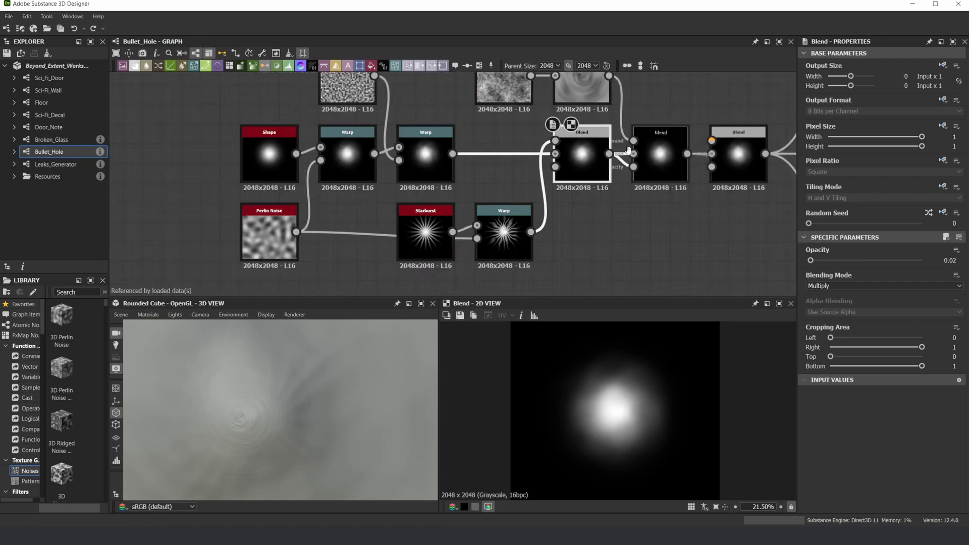
Step: Preview the Subtract Blend that applies the radially blurred BnW Spots 3 to the bullet hole
middle_click_drag(638, 136, 545, 169)
left_click(565, 185)
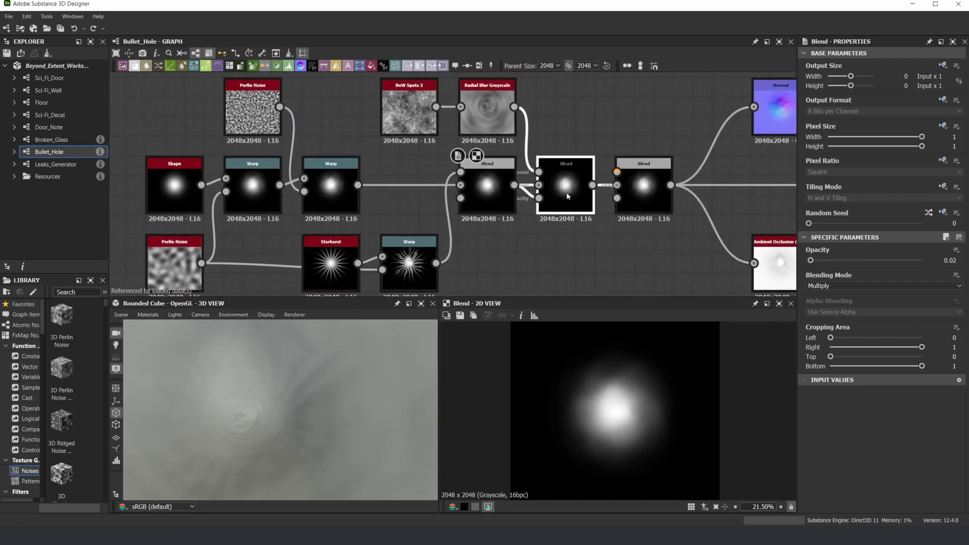
scroll(486, 96, "up", 3)
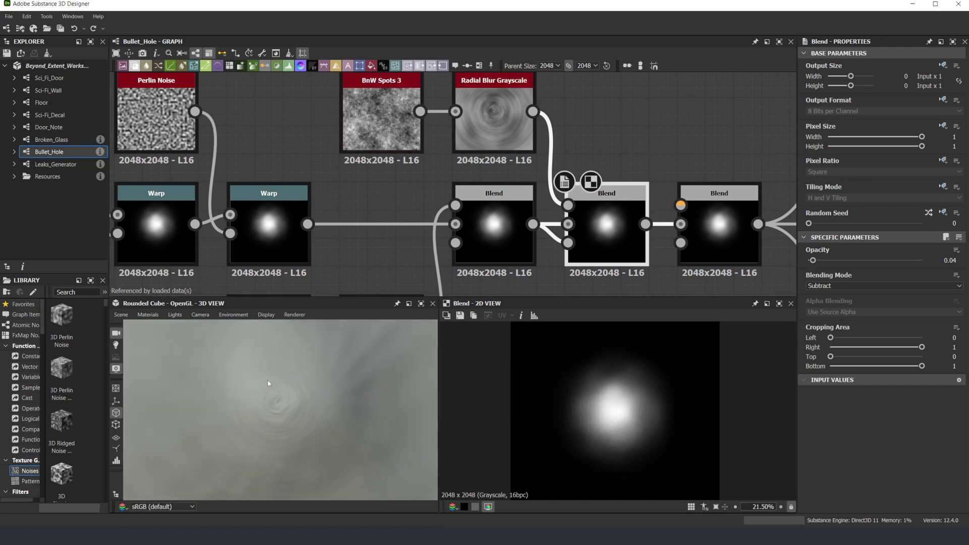
Step: Preview the final Copy Blend and survey the Bullet_Hole graph's output nodes
left_click(719, 212)
key("f")
scroll(643, 200, "down", 1)
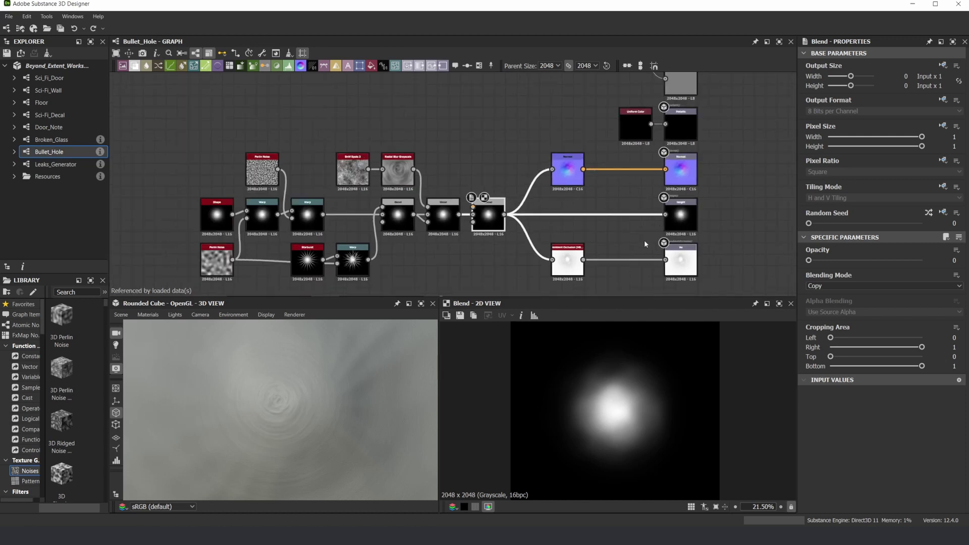
scroll(643, 237, "down", 1)
middle_click_drag(673, 150, 646, 197)
left_click_drag(544, 92, 542, 91)
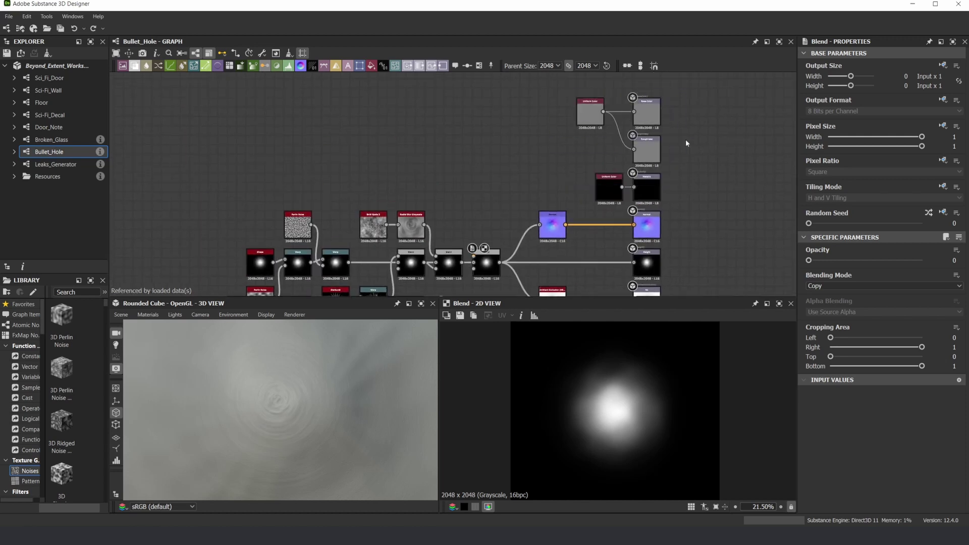
Step: Return to the Sci_Fi_Door graph and preview the Bullet_Hole node's height
left_click(50, 78)
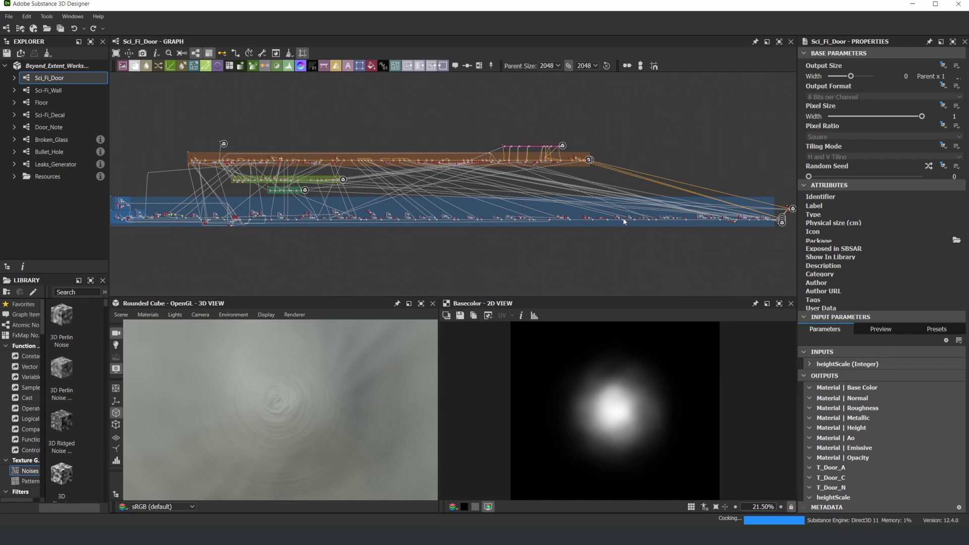
scroll(623, 218, "up", 6)
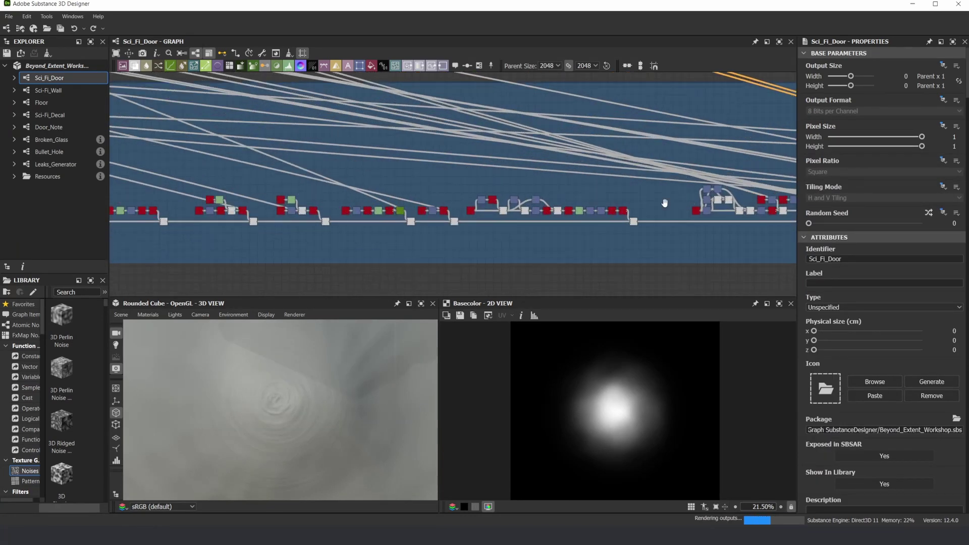
scroll(664, 203, "up", 5)
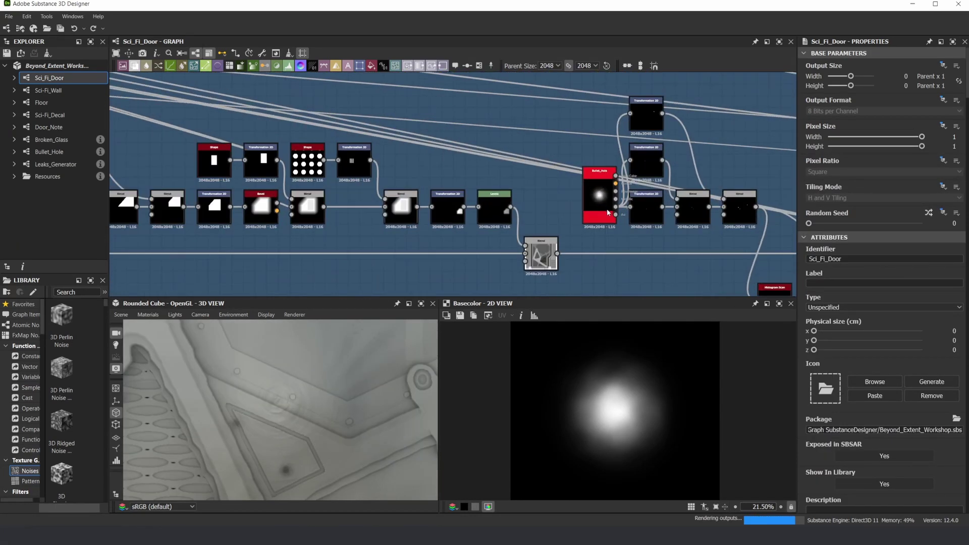
double_click(608, 213)
scroll(610, 209, "up", 2)
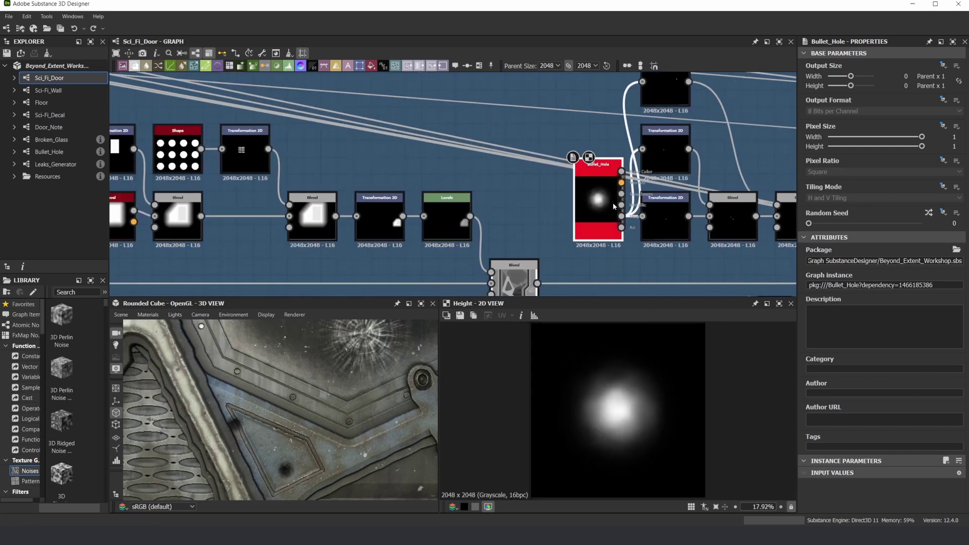
Step: Preview the Add (Linear Dodge) Blend that combines the scattered bullet holes and follow its output connections
scroll(612, 202, "down", 3)
scroll(537, 196, "up", 3)
left_click(537, 196)
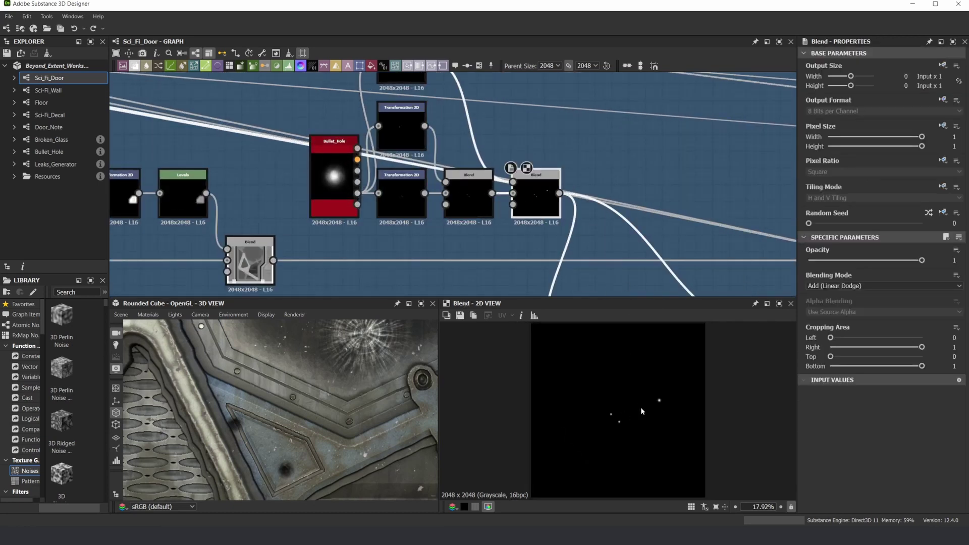
scroll(649, 405, "up", 1)
scroll(637, 213, "down", 3)
scroll(604, 200, "up", 3)
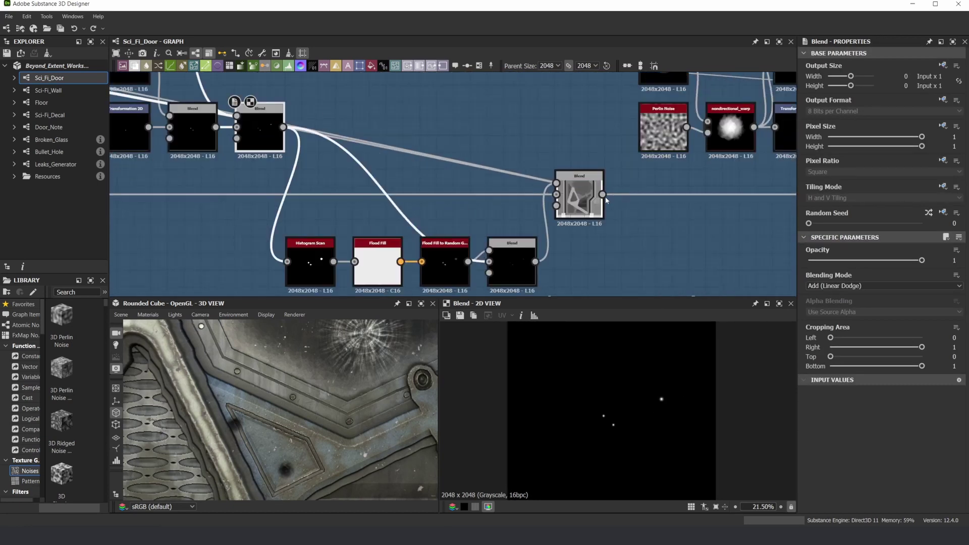
Step: Preview the Subtract Blend that cuts the bullet holes into the door and compare it with the 3D door
left_click(604, 197)
scroll(555, 426, "up", 8)
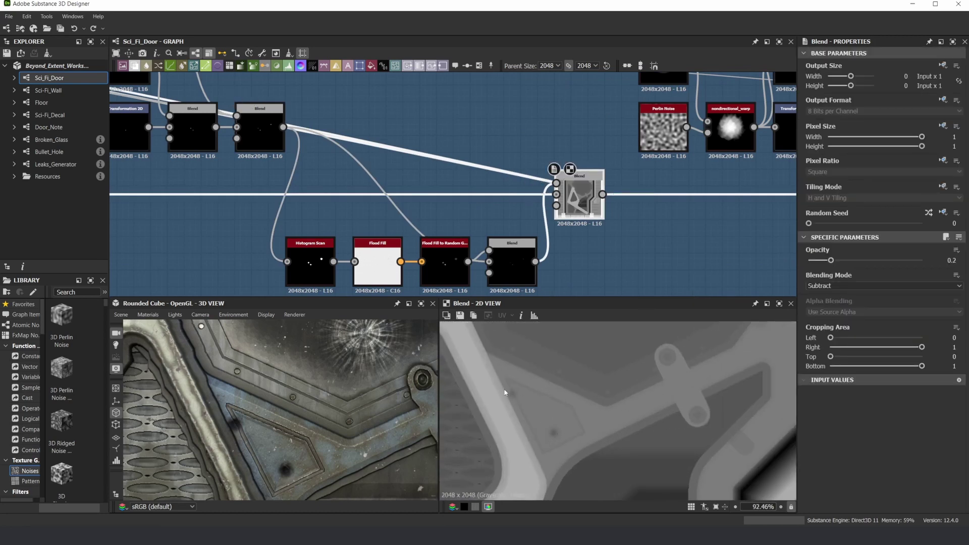
left_click_drag(349, 417, 296, 443)
Step: Follow the main height chain past the bullet-hole Blend and preview the next Subtract Blend
scroll(612, 234, "down", 5)
middle_click_drag(612, 235, 380, 263)
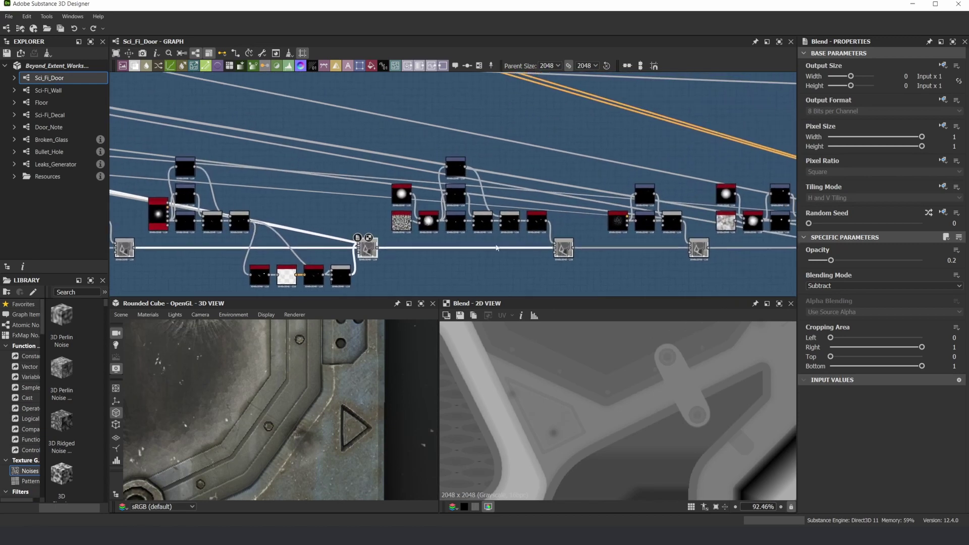
scroll(404, 194, "up", 5)
scroll(496, 247, "down", 1)
scroll(496, 247, "down", 3)
middle_click_drag(496, 247, 469, 210)
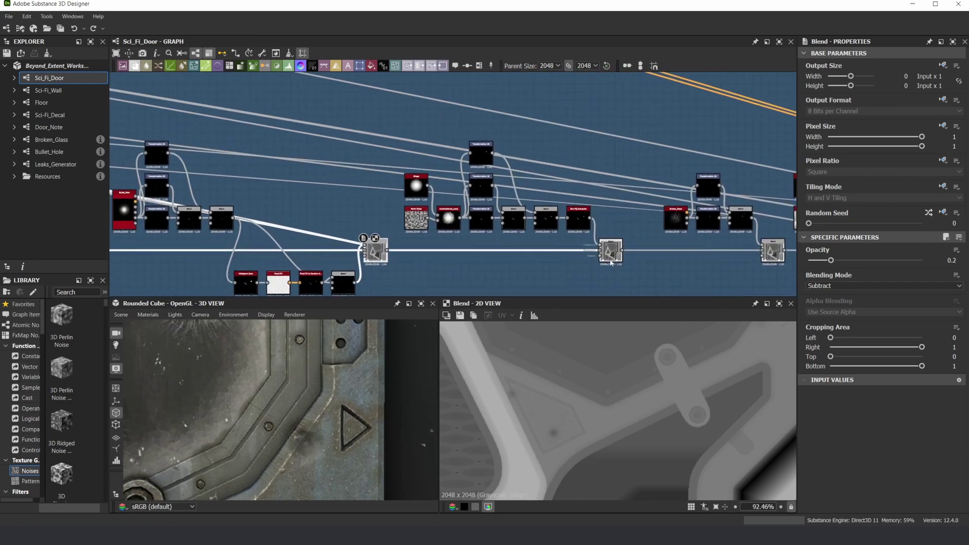
double_click(610, 251)
Step: Compare the Blur HQ Grayscale mask with the Add (Linear Dodge) bullet-hole Blend, and inspect the Subtract Blend fed by the blur
left_click(579, 221)
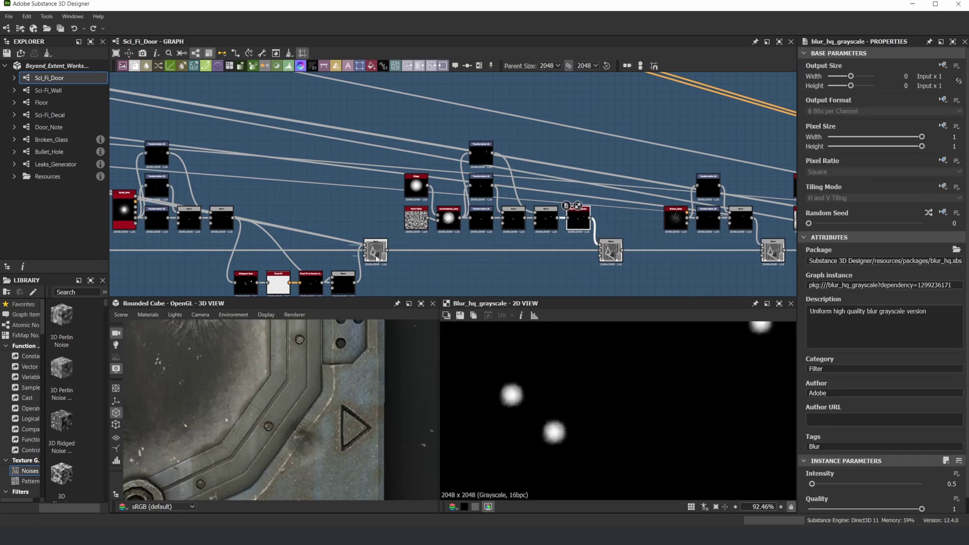
left_click(231, 224)
double_click(610, 250)
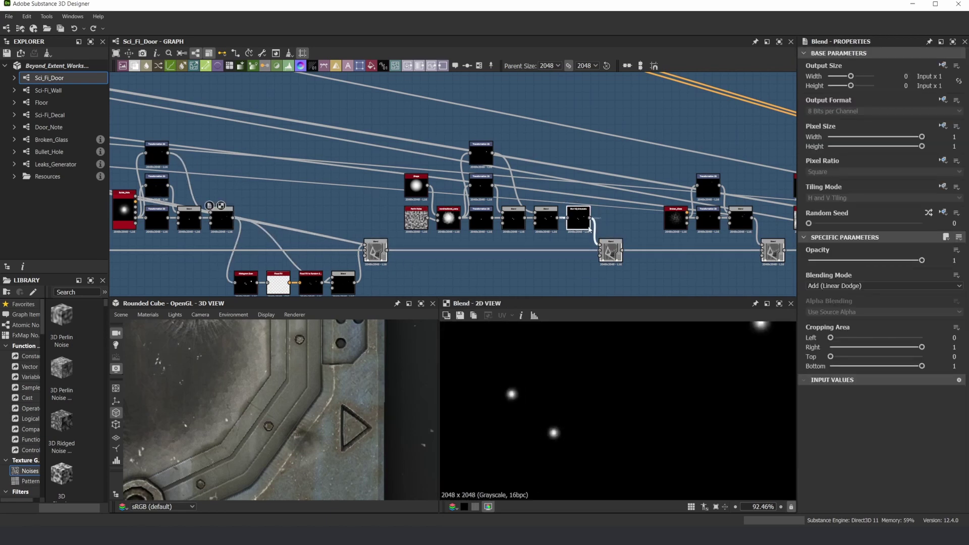
scroll(554, 444, "up", 1)
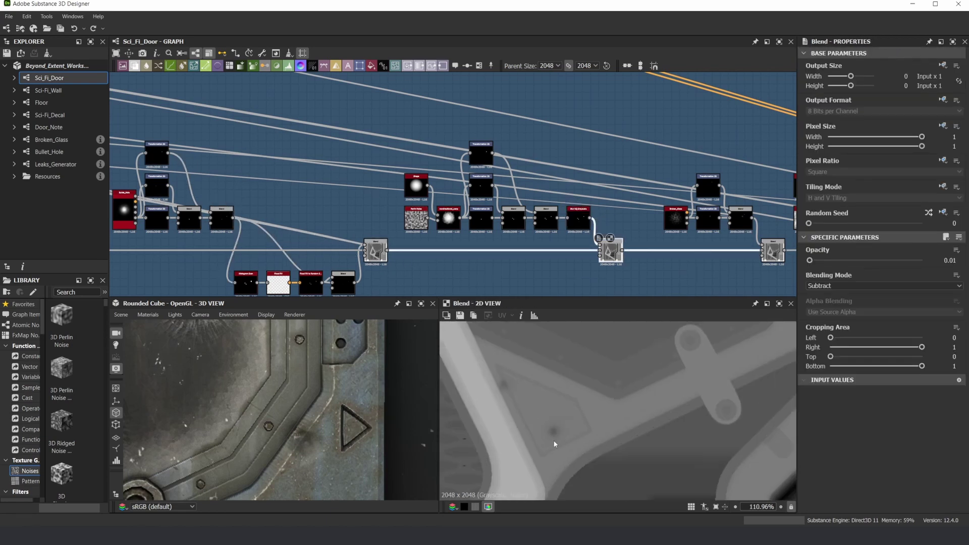
middle_click_drag(341, 441, 332, 433)
scroll(598, 246, "down", 1)
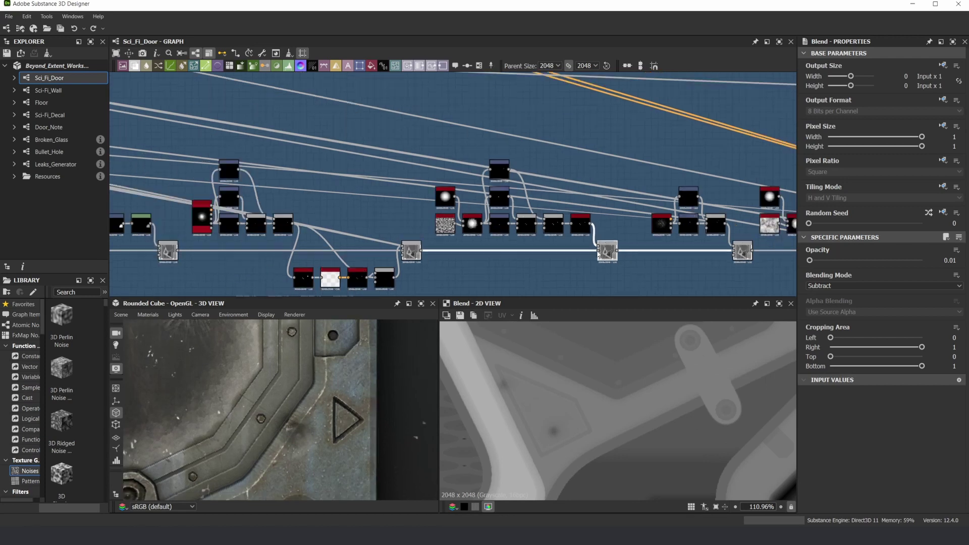
Step: Preview the Subtract Blend that applies the broken glass to the door and the Broken_Glass node's height
middle_click_drag(631, 233, 391, 230)
scroll(419, 222, "up", 4)
double_click(432, 214)
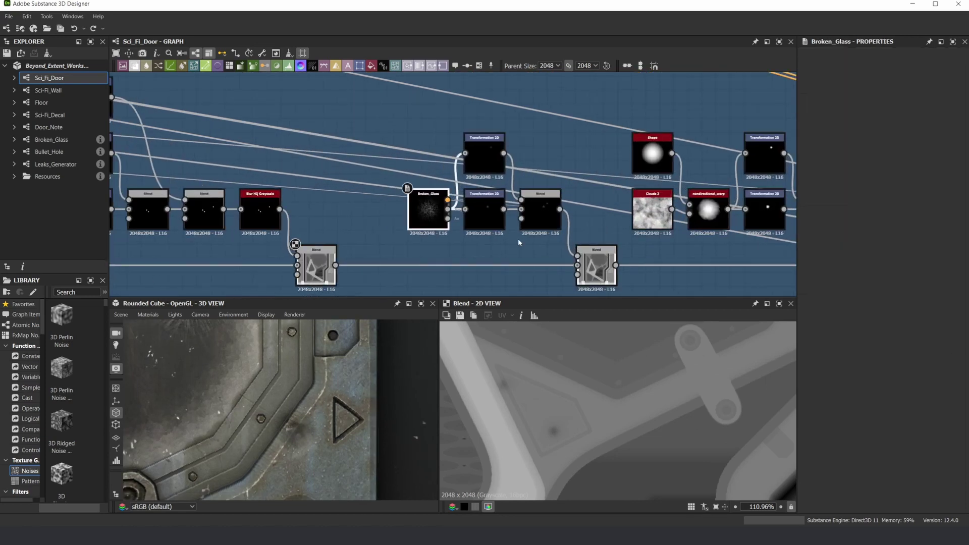
double_click(596, 262)
scroll(597, 407, "up", 4)
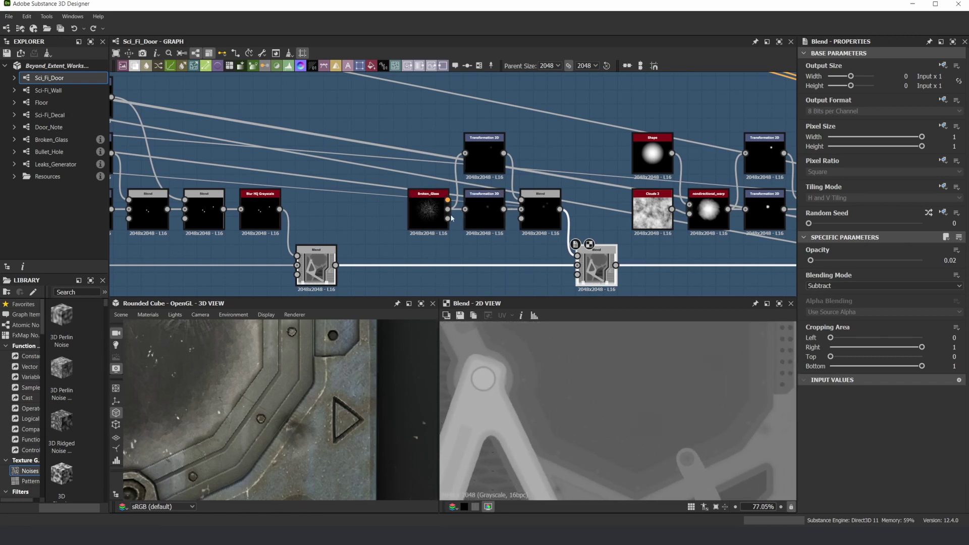
double_click(433, 222)
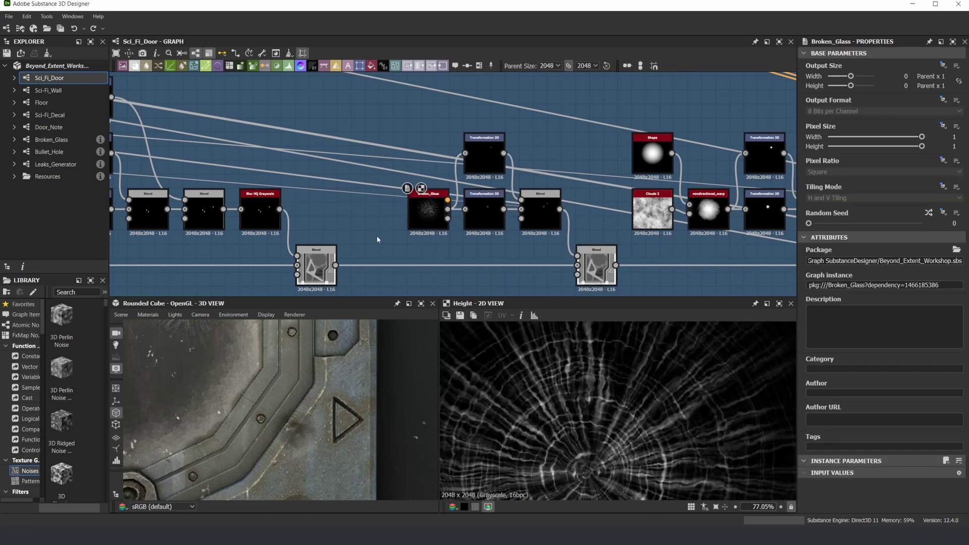
Step: Open the Broken_Glass graph and survey its node network
left_click(64, 141)
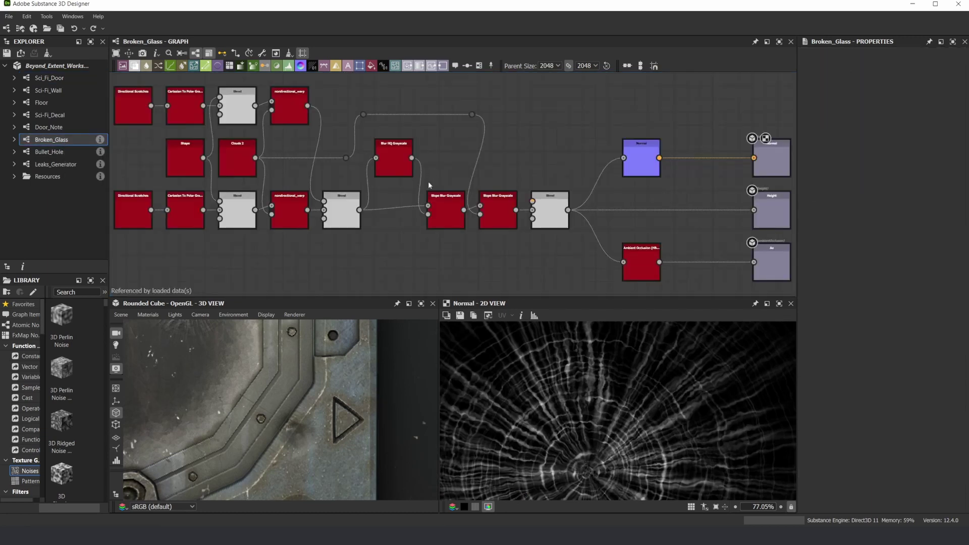
middle_click_drag(340, 112, 437, 122)
scroll(287, 429, "down", 3)
scroll(287, 427, "down", 3)
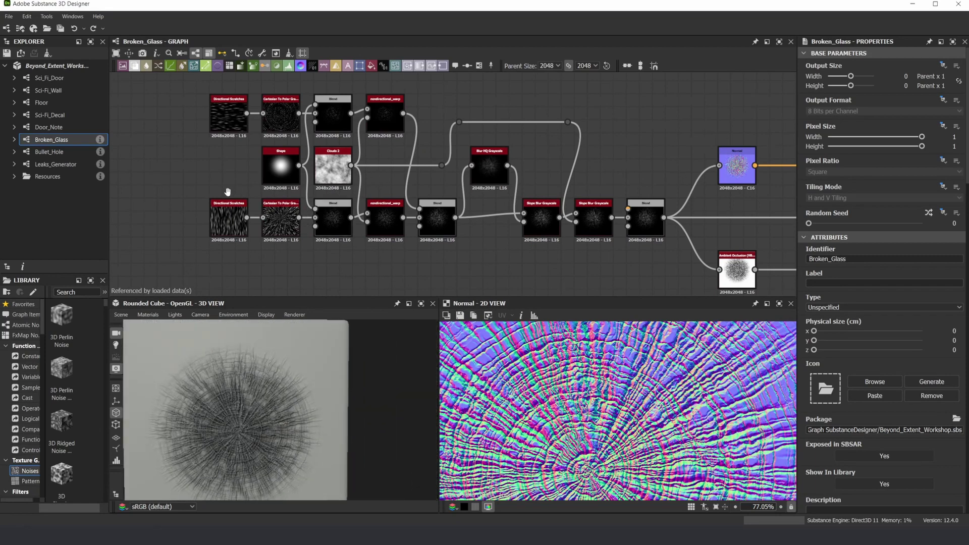
middle_click_drag(227, 192, 250, 194)
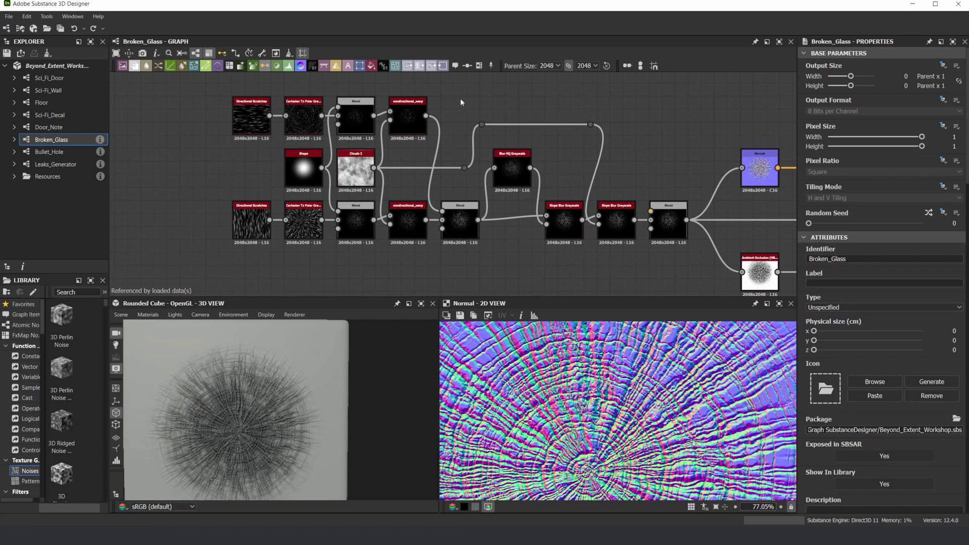
Step: Preview the horizontal Directional Scratches node in the upper row of the Broken_Glass graph
scroll(246, 113, "up", 6)
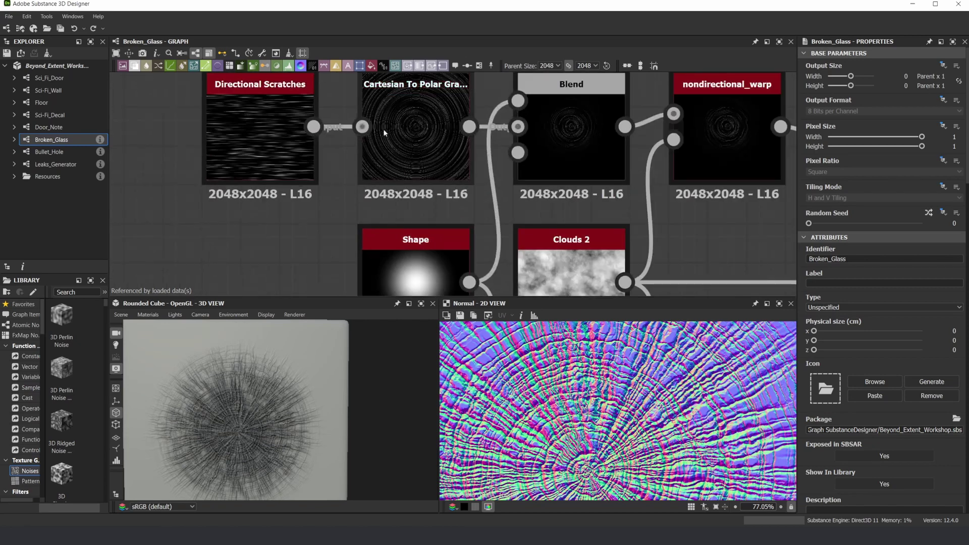
scroll(383, 129, "down", 3)
left_click(320, 125)
double_click(321, 128)
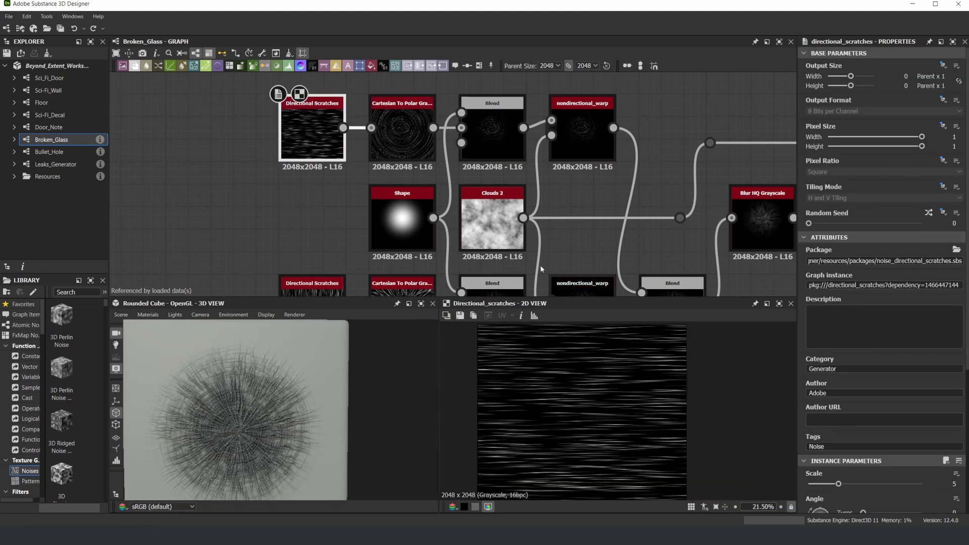
scroll(306, 128, "up", 1)
scroll(306, 128, "up", 1)
scroll(555, 396, "down", 1)
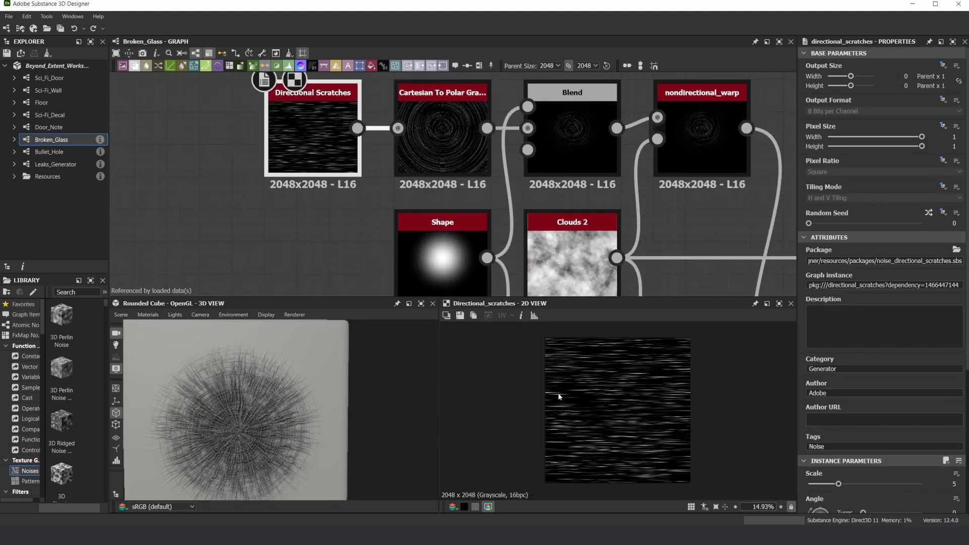
scroll(439, 106, "up", 1)
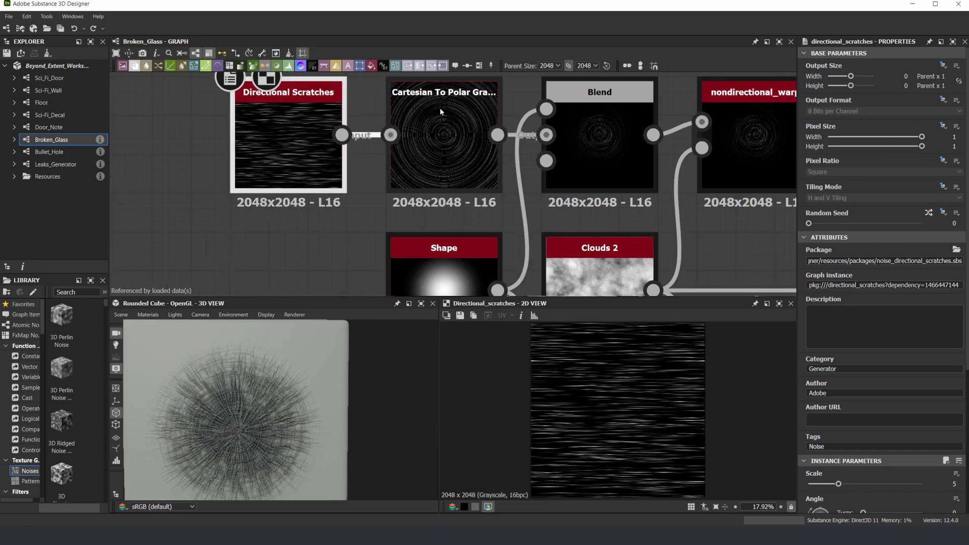
Step: Preview the upper Cartesian To Polar Grayscale rings and the Multiply Blend that masks them with the Shape
double_click(440, 108)
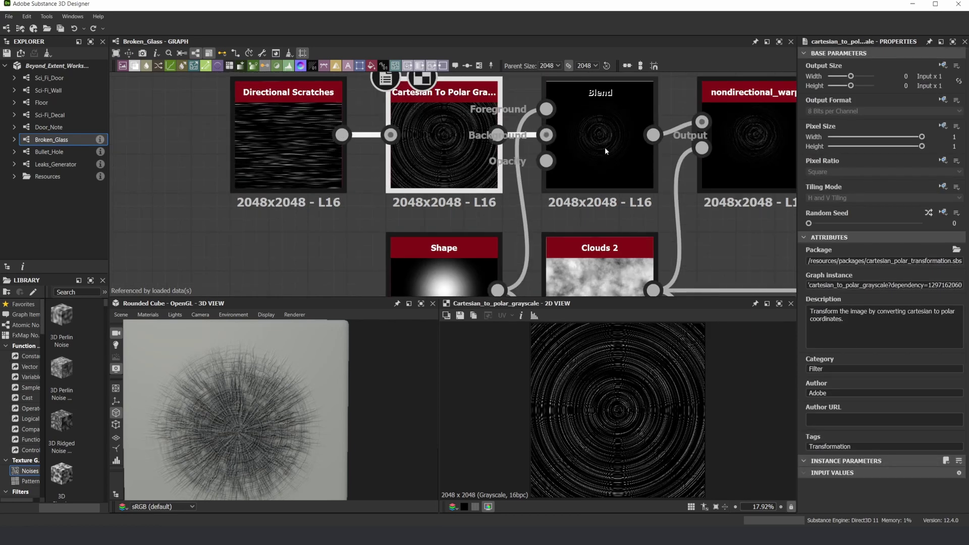
scroll(596, 150, "down", 3)
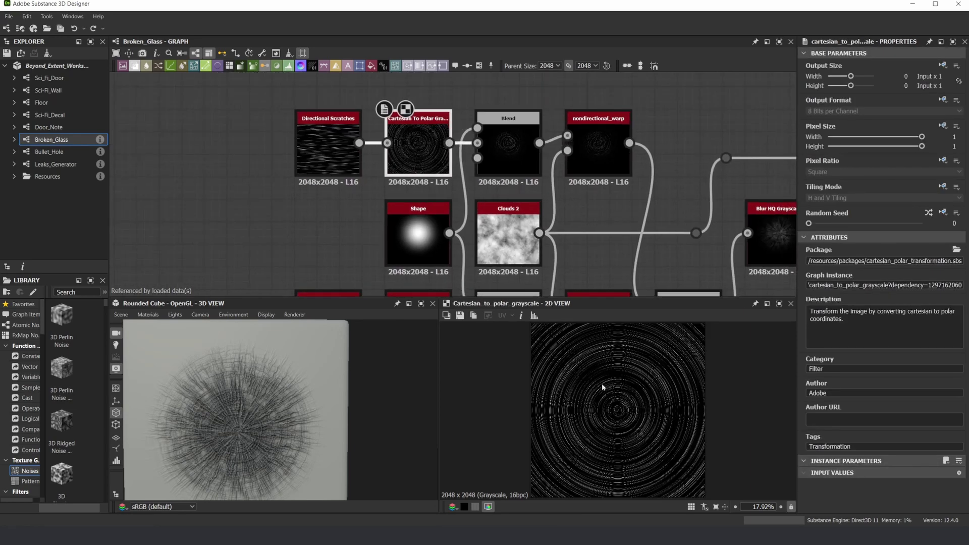
scroll(611, 384, "down", 1)
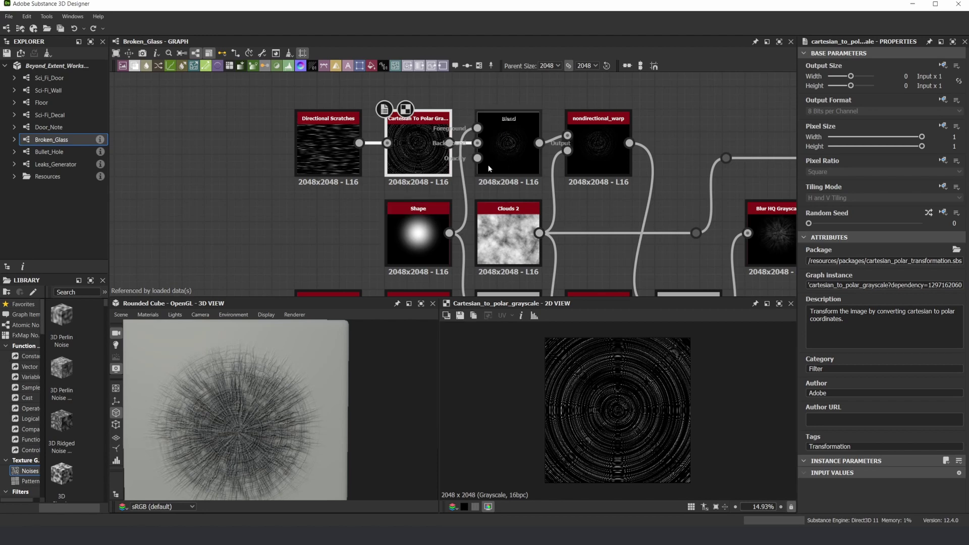
double_click(419, 233)
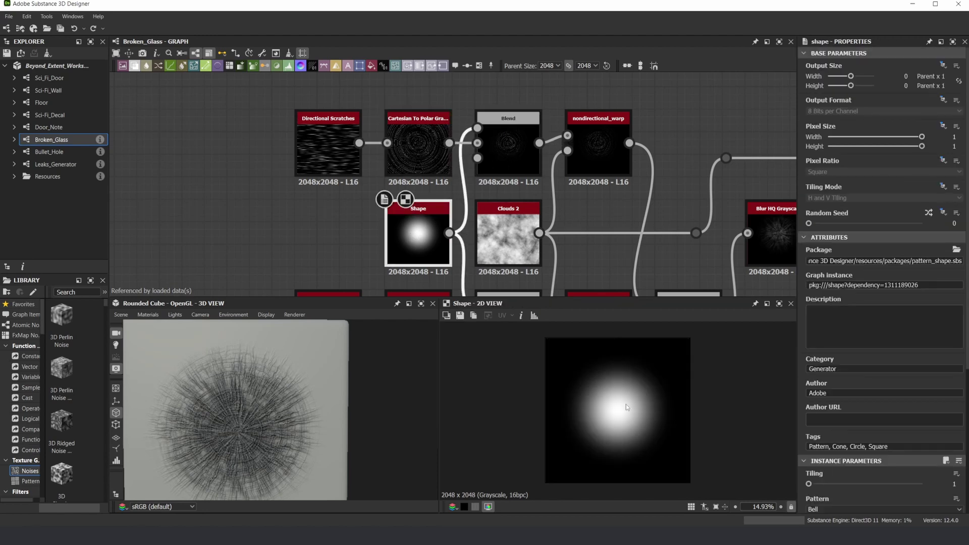
double_click(495, 153)
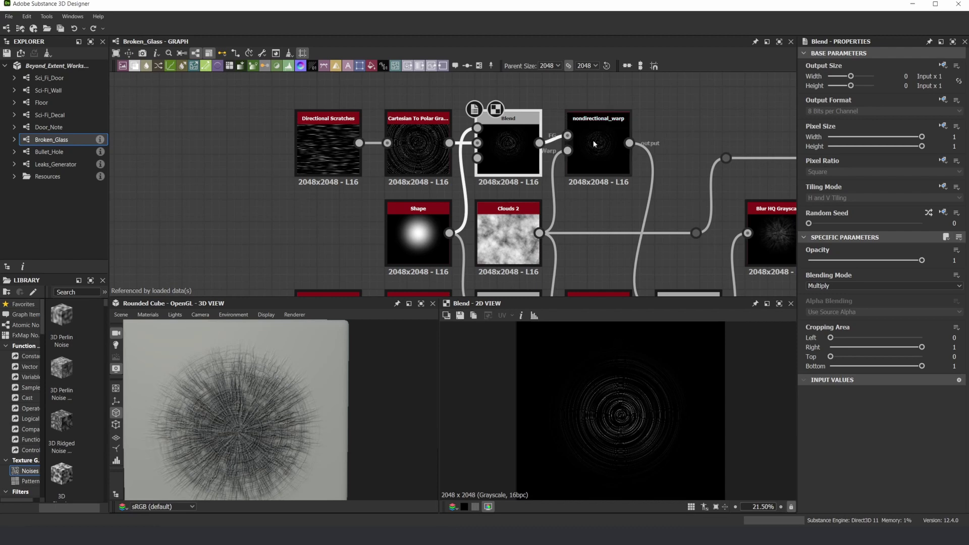
Step: Compare the upper nondirectional_warp result with the unwarped Multiply Blend at close range
double_click(602, 157)
scroll(614, 404, "up", 5)
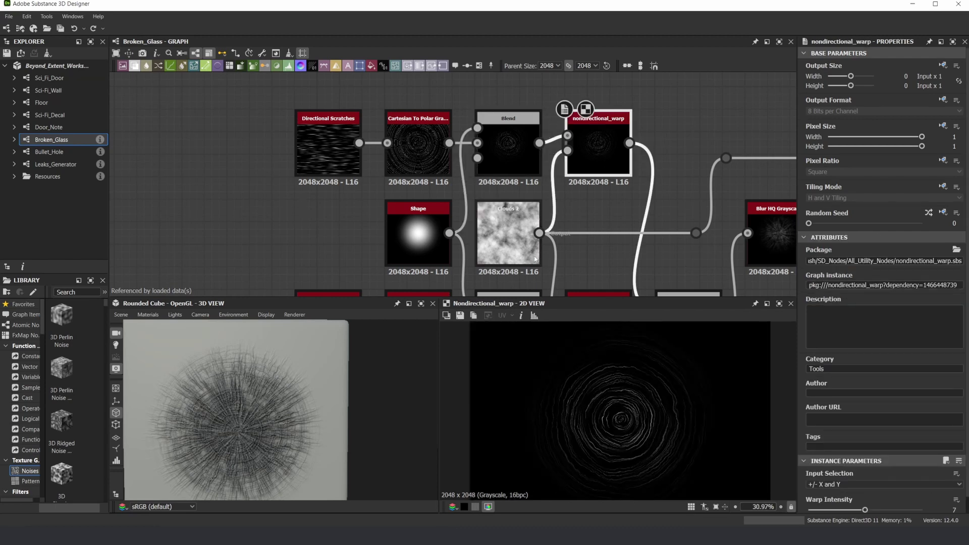
scroll(596, 391, "up", 5)
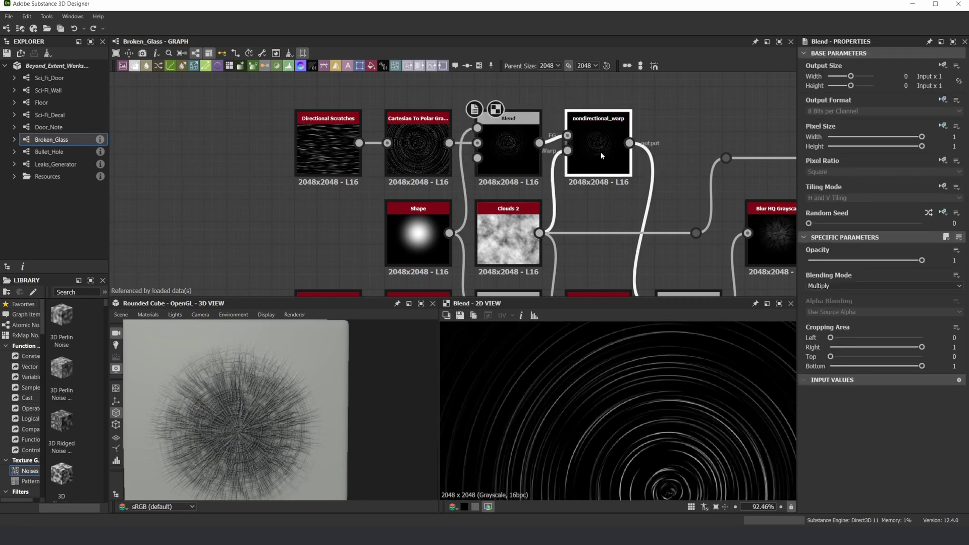
scroll(586, 454, "up", 2)
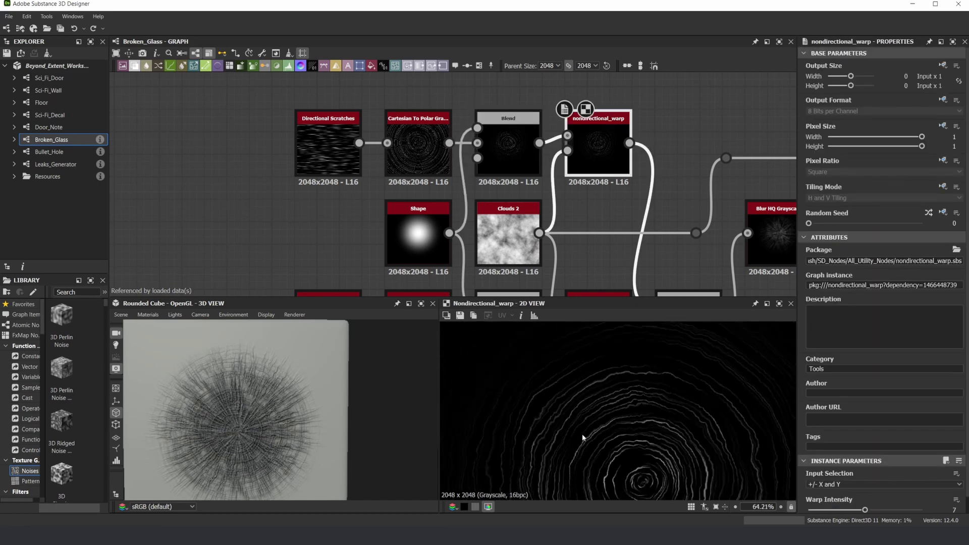
scroll(556, 190, "down", 3)
double_click(522, 146)
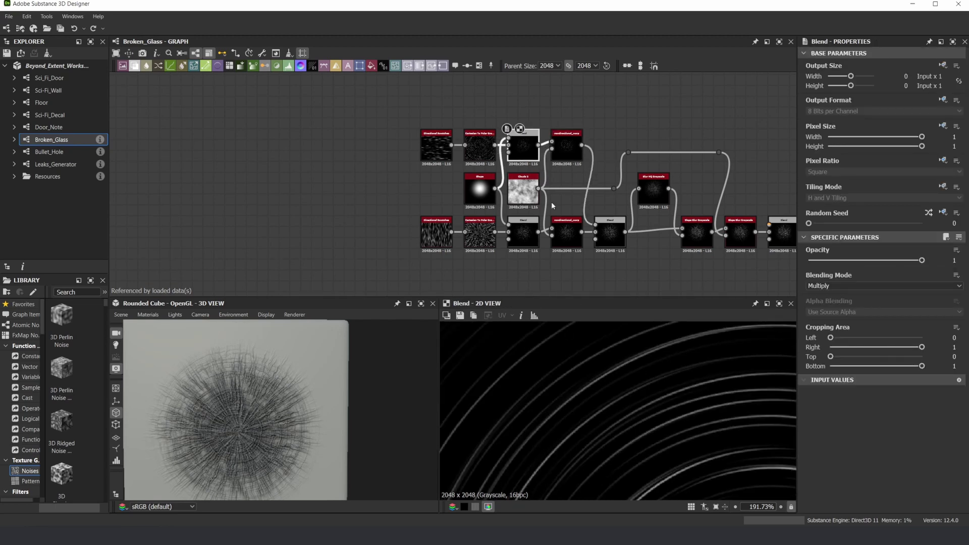
double_click(567, 150)
scroll(548, 164, "down", 2)
scroll(533, 192, "up", 4)
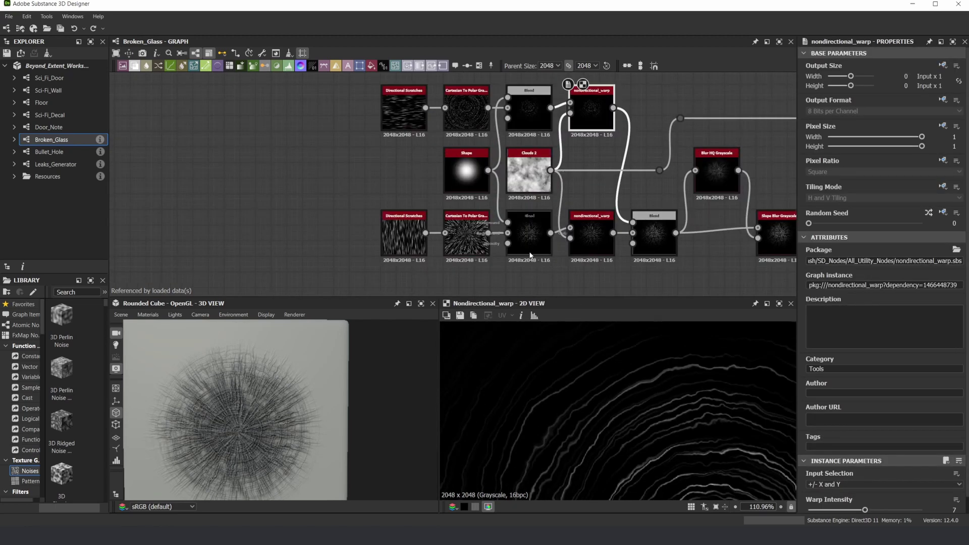
Step: Inspect the cracks on the 3D model and preview the vertical Directional Scratches in the lower row
scroll(434, 238, "up", 2)
scroll(247, 399, "up", 2)
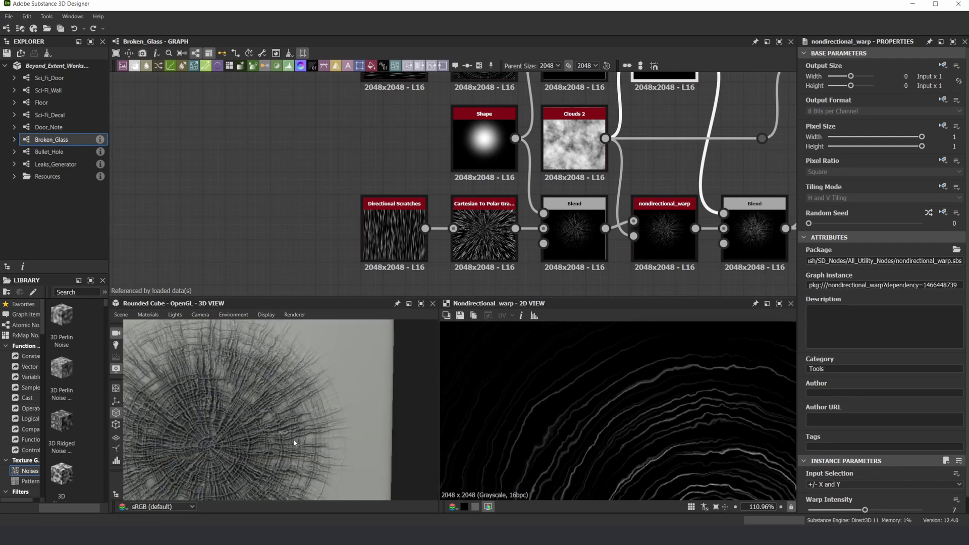
scroll(394, 209, "down", 1)
double_click(399, 230)
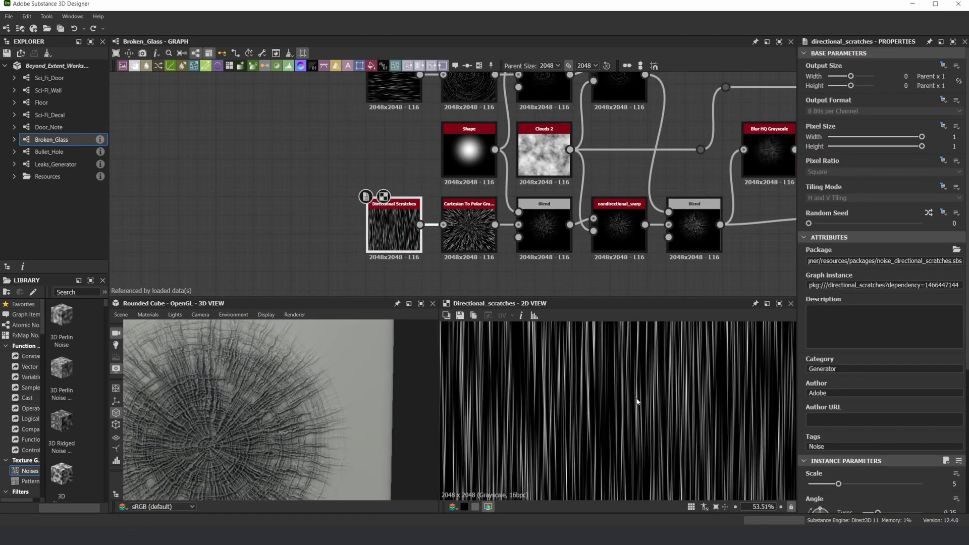
scroll(630, 371, "down", 5)
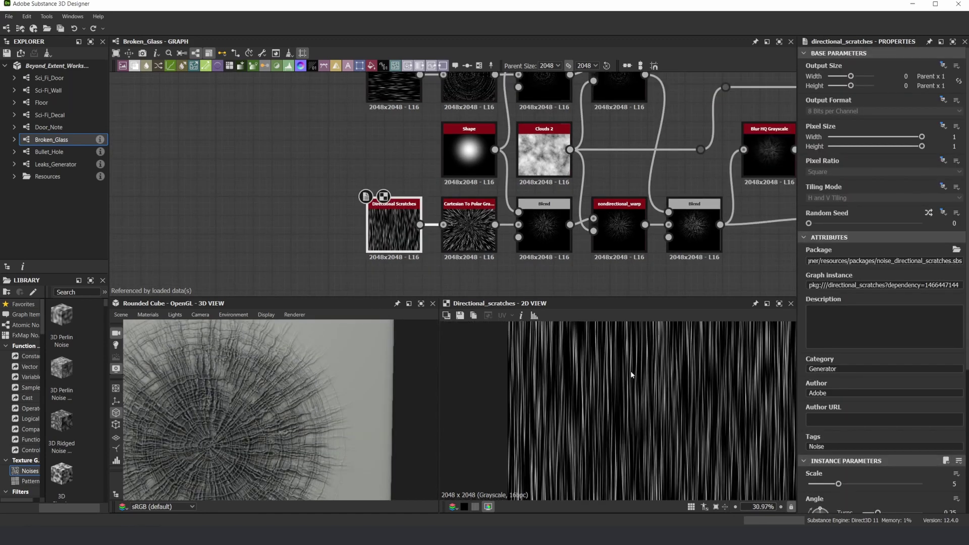
Step: Preview the lower Cartesian To Polar Grayscale node and examine its radial streaks up close
double_click(474, 223)
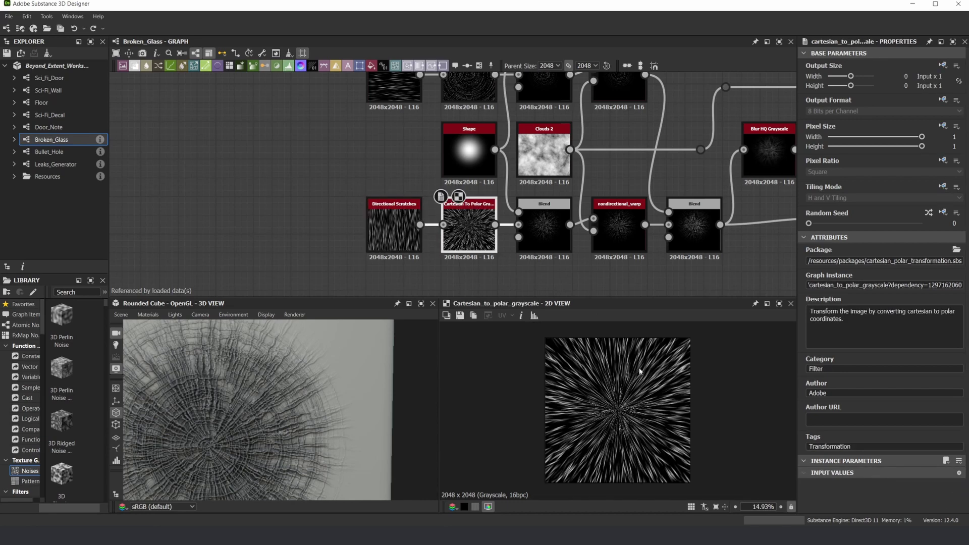
scroll(464, 223, "up", 3)
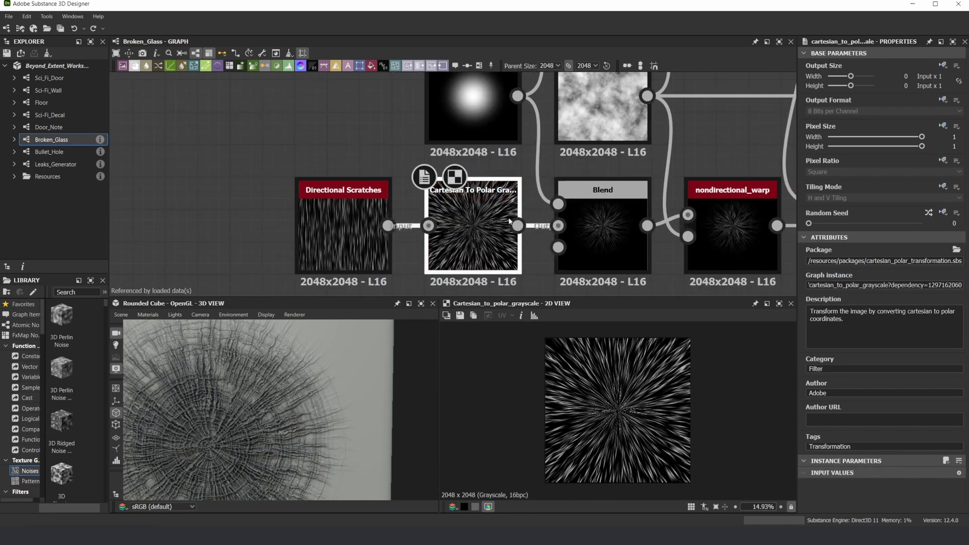
scroll(628, 410, "up", 5)
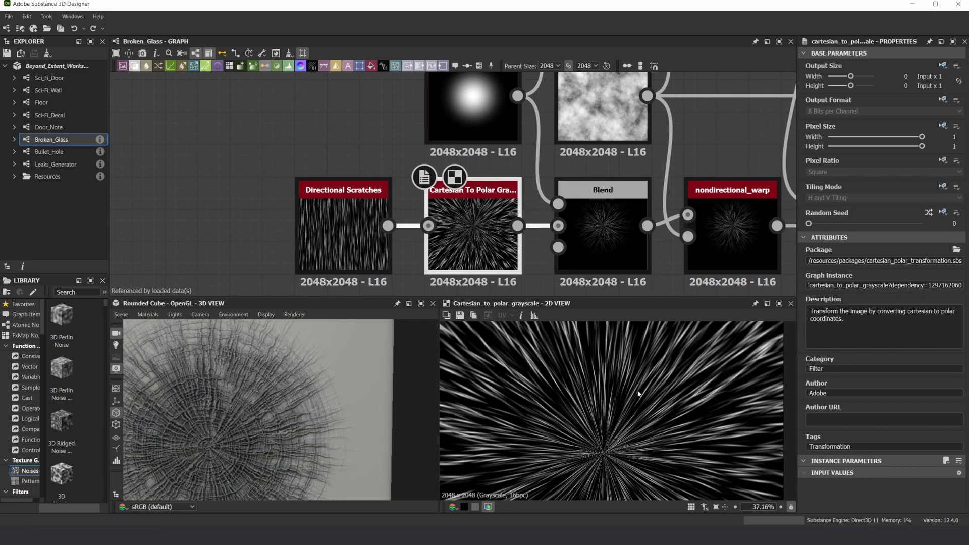
scroll(613, 431, "down", 3)
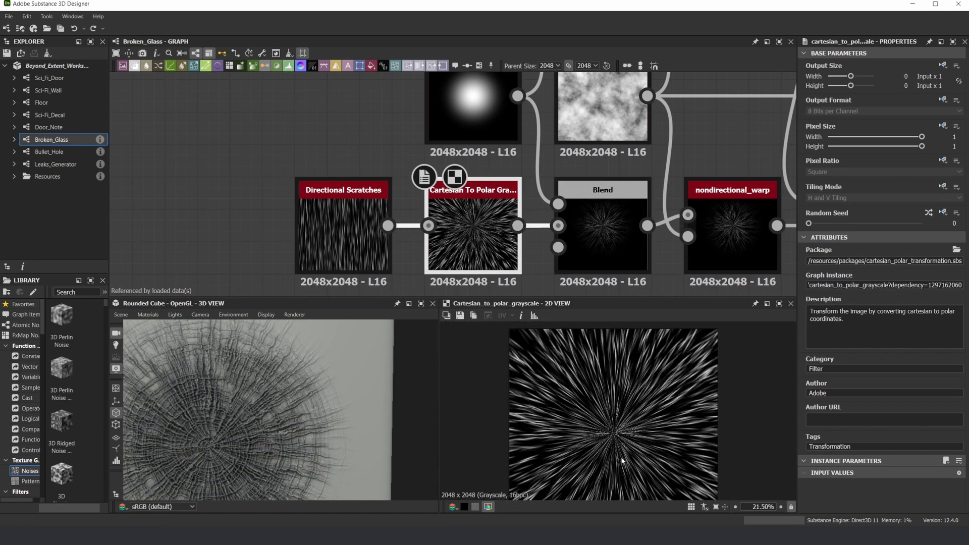
scroll(612, 429, "up", 3)
scroll(635, 427, "down", 3)
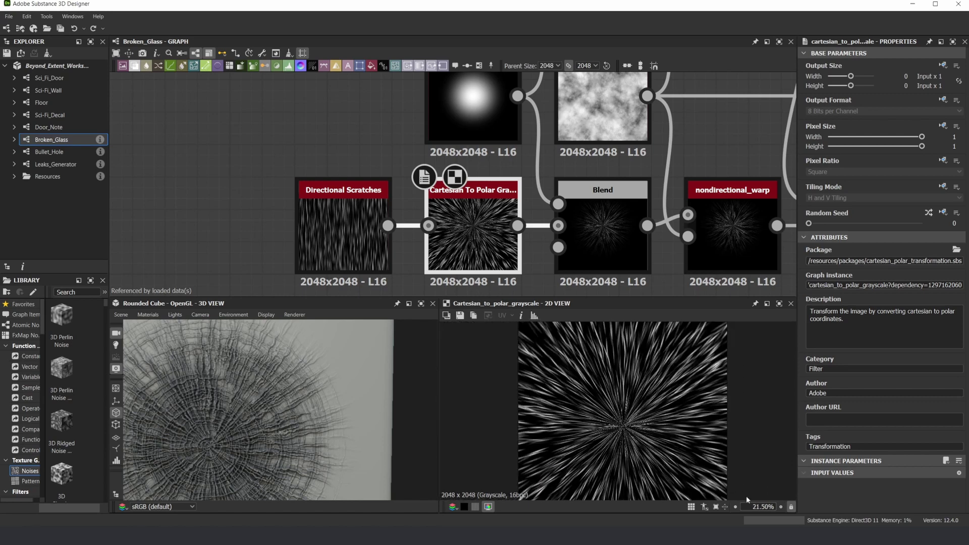
Step: Preview the lower Multiply Blend that masks the radial streaks and bring the following warp nodes into view
double_click(619, 229)
scroll(608, 209, "down", 2)
middle_click_drag(607, 208, 434, 186)
scroll(434, 187, "up", 2)
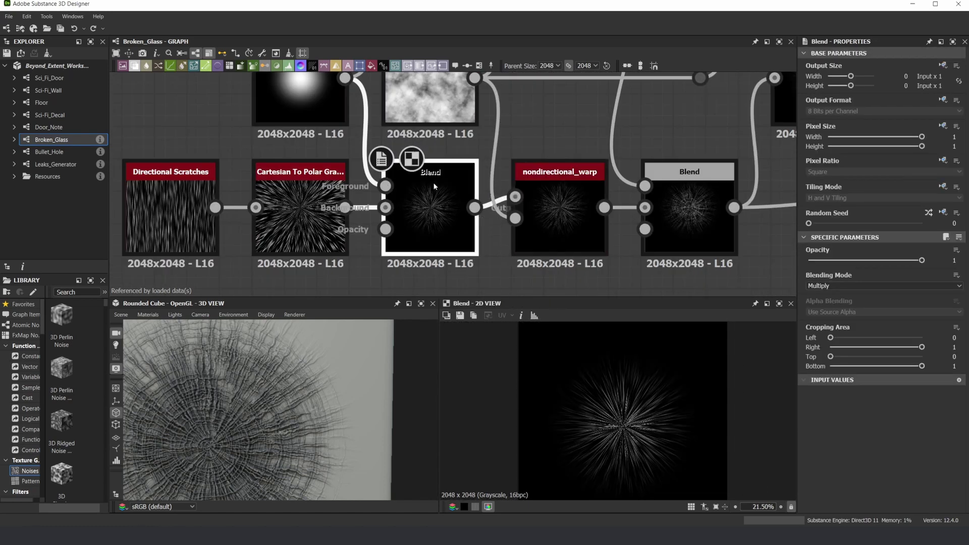
Step: Preview the lower nondirectional_warp node that distorts the masked radial streaks
scroll(419, 179, "down", 3)
scroll(398, 179, "up", 2)
scroll(379, 158, "down", 3)
middle_click_drag(353, 121, 369, 162)
scroll(369, 161, "up", 1)
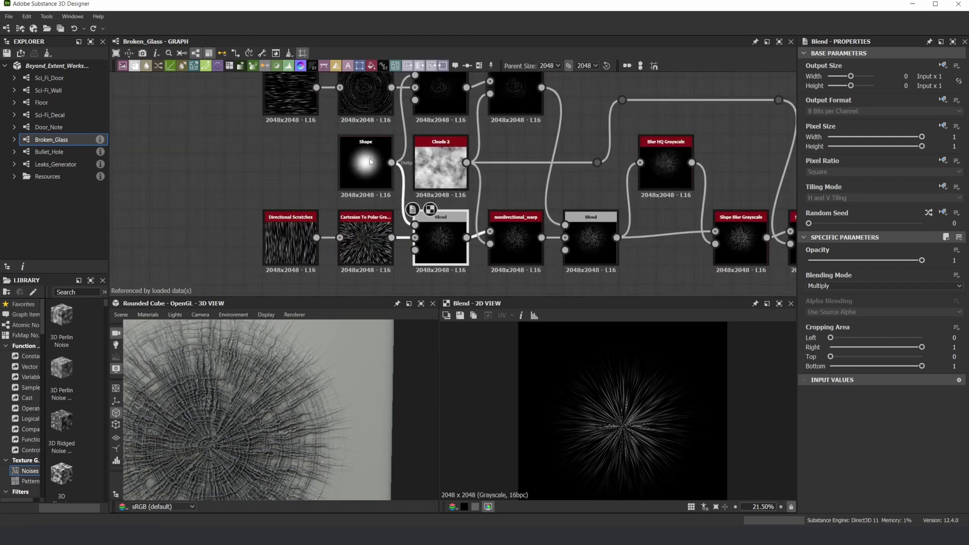
double_click(505, 243)
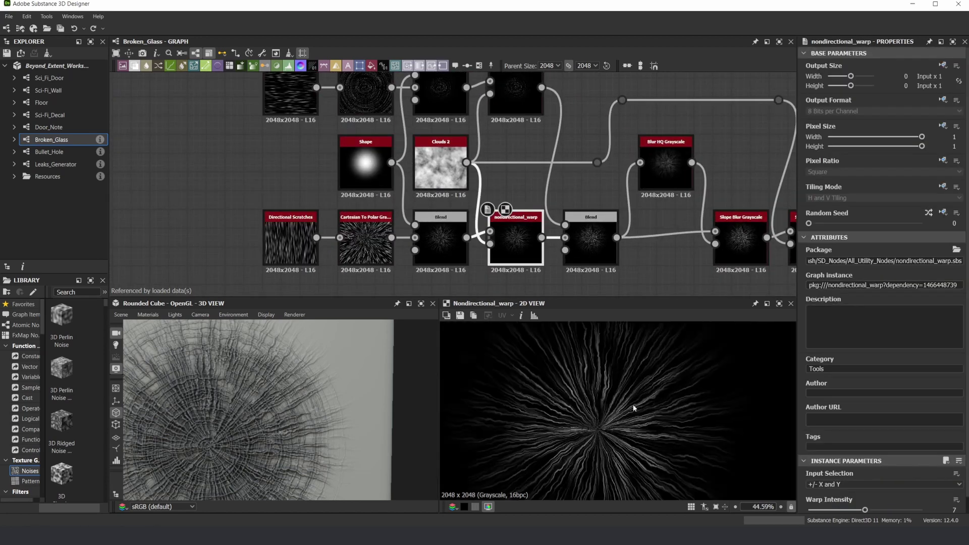
Step: Examine the Add (Linear Dodge) Blend of both warp results up close and preview the Blur HQ Grayscale node it feeds
double_click(590, 239)
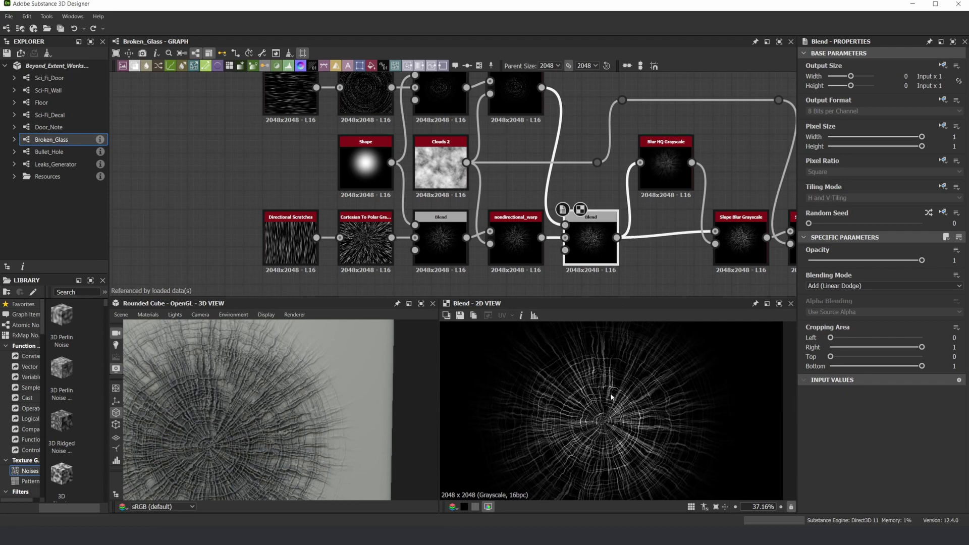
scroll(596, 347, "up", 5)
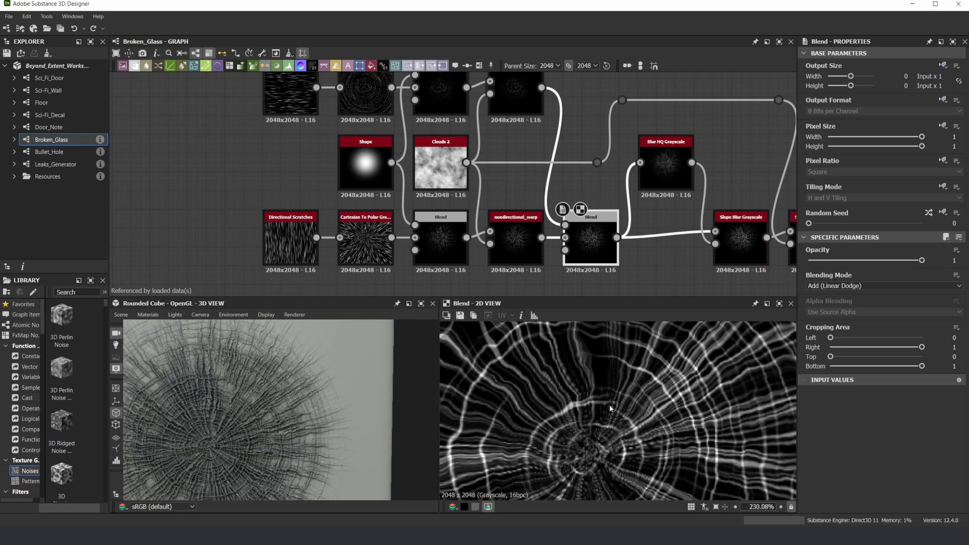
double_click(659, 169)
Step: Compare the first Slope Blur Grayscale result with the Add (Linear Dodge) Blend feeding it
middle_click_drag(743, 246, 643, 247)
double_click(643, 249)
scroll(570, 401, "up", 4)
double_click(507, 227)
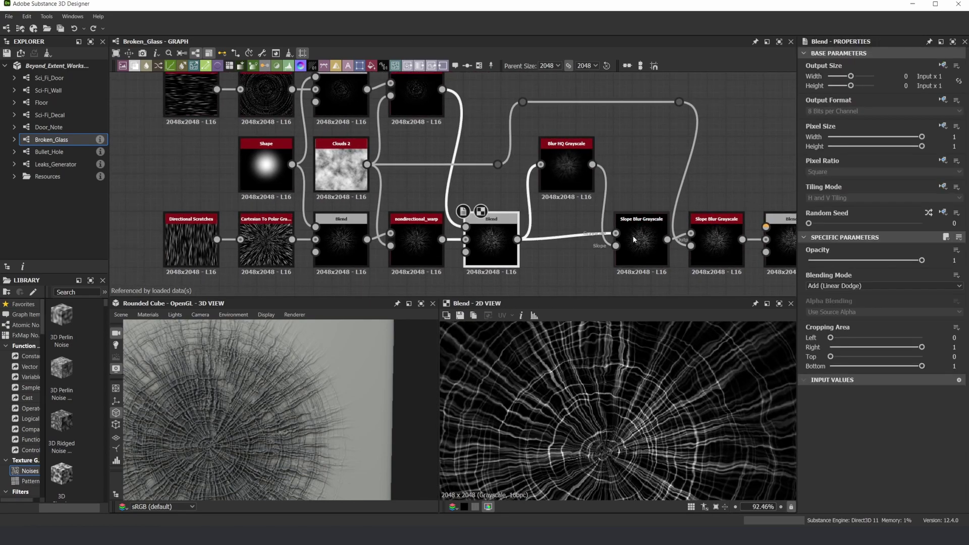
double_click(635, 237)
scroll(576, 372, "up", 4)
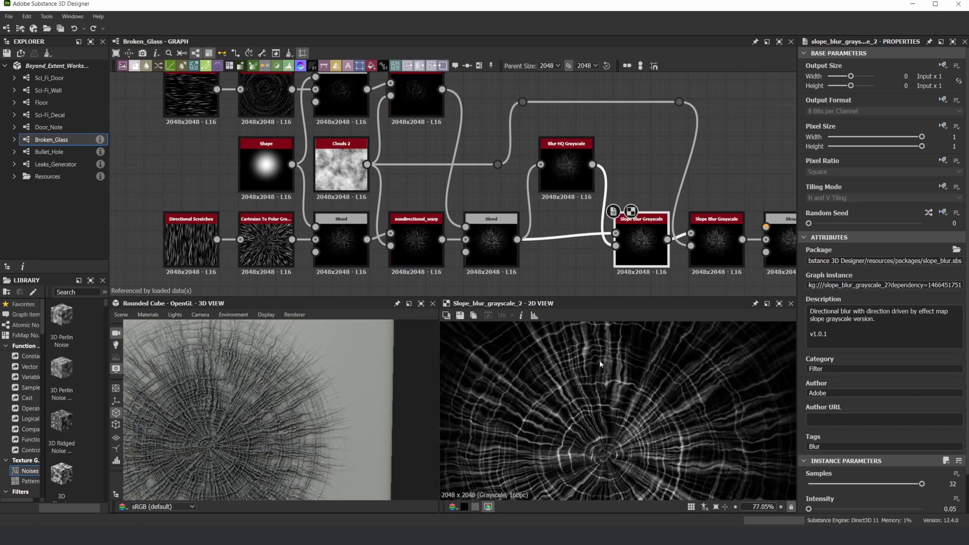
scroll(586, 349, "down", 7)
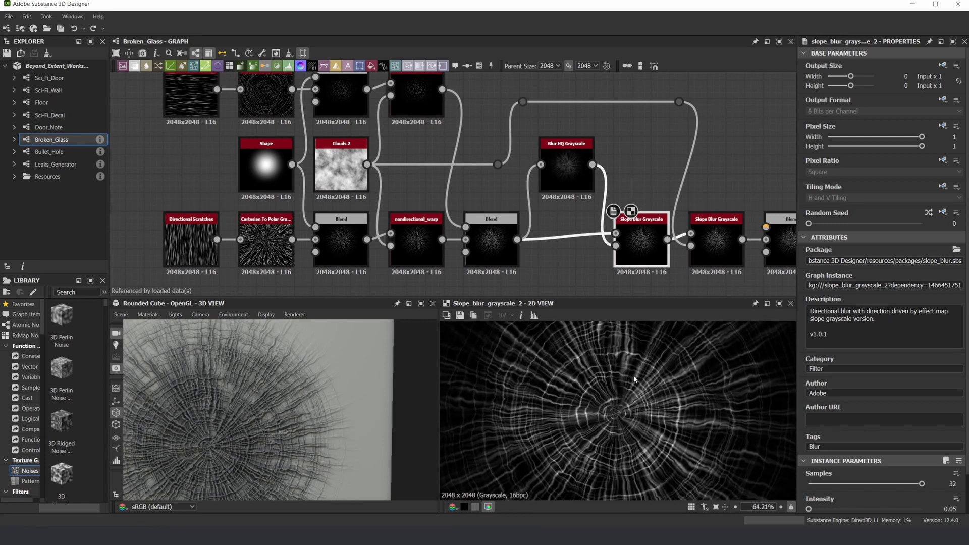
Step: Preview the second Slope Blur Grayscale node and examine its softened crack lines up close
left_click(714, 247)
double_click(714, 247)
scroll(527, 384, "up", 4)
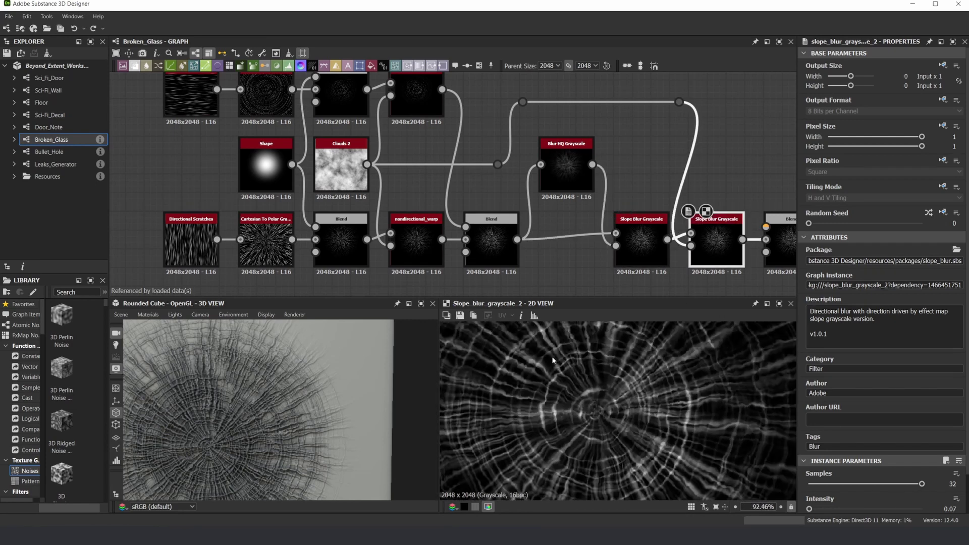
scroll(587, 348, "up", 6)
scroll(734, 200, "down", 2)
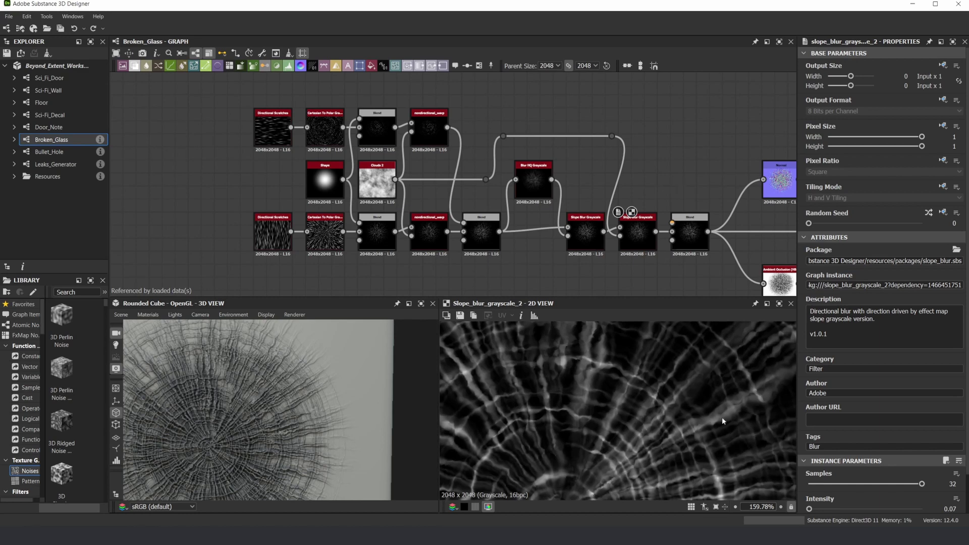
Step: Inspect the cracks on the 3D model and preview the Broken_Glass graph's Height output
scroll(278, 401, "down", 5)
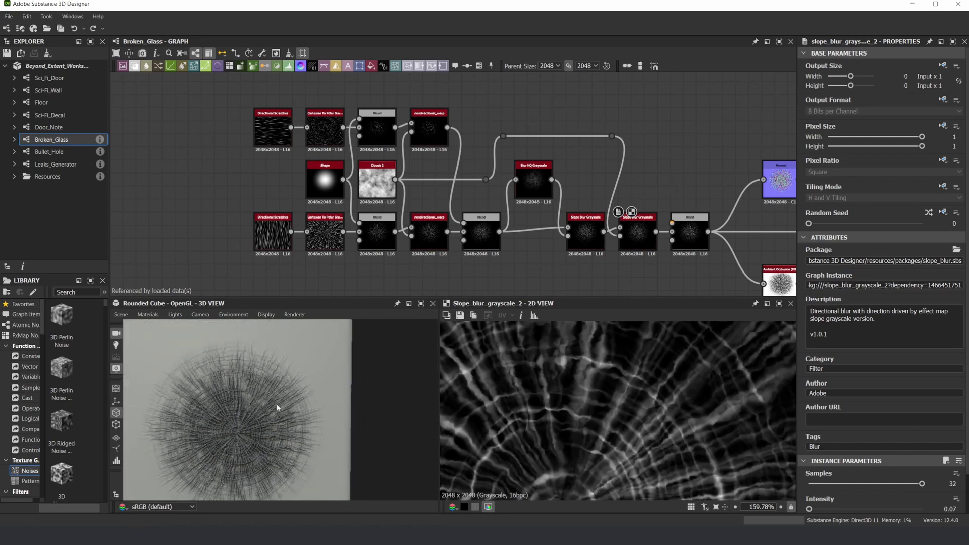
scroll(262, 406, "up", 5)
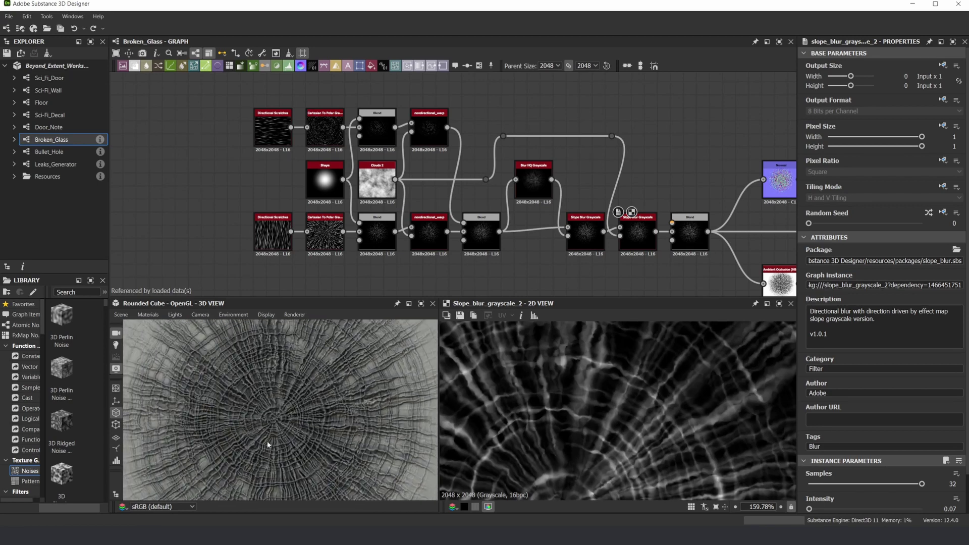
scroll(694, 230, "up", 4)
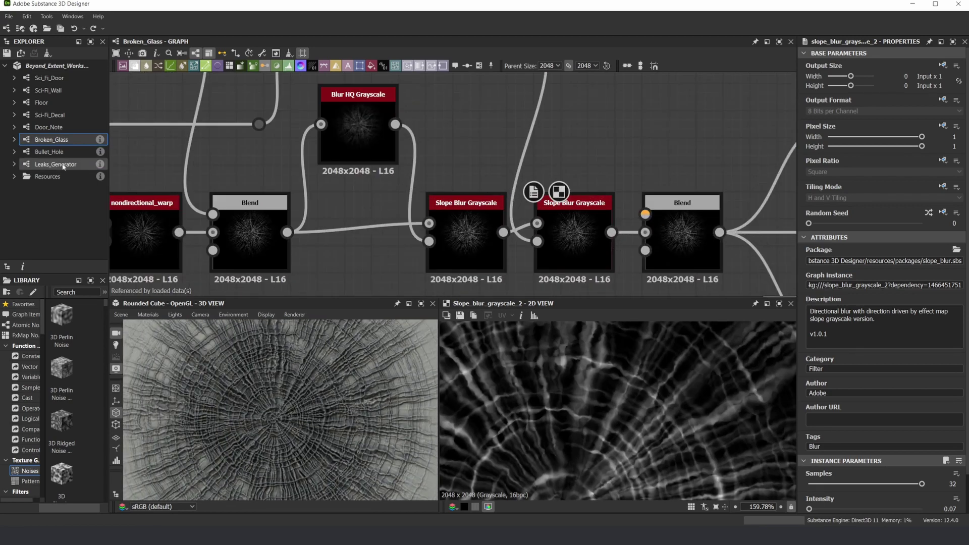
scroll(229, 220, "down", 4)
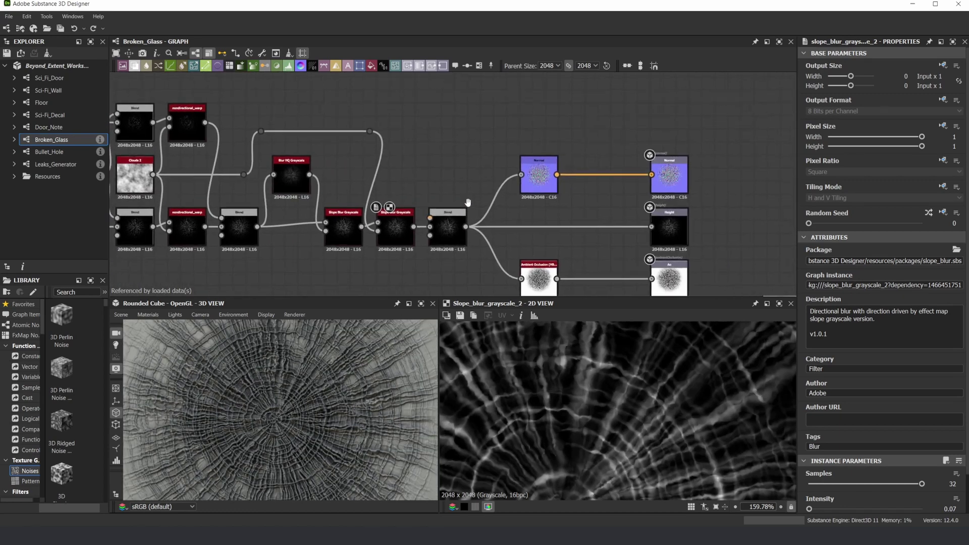
scroll(670, 244, "up", 4)
double_click(682, 226)
scroll(615, 390, "down", 6)
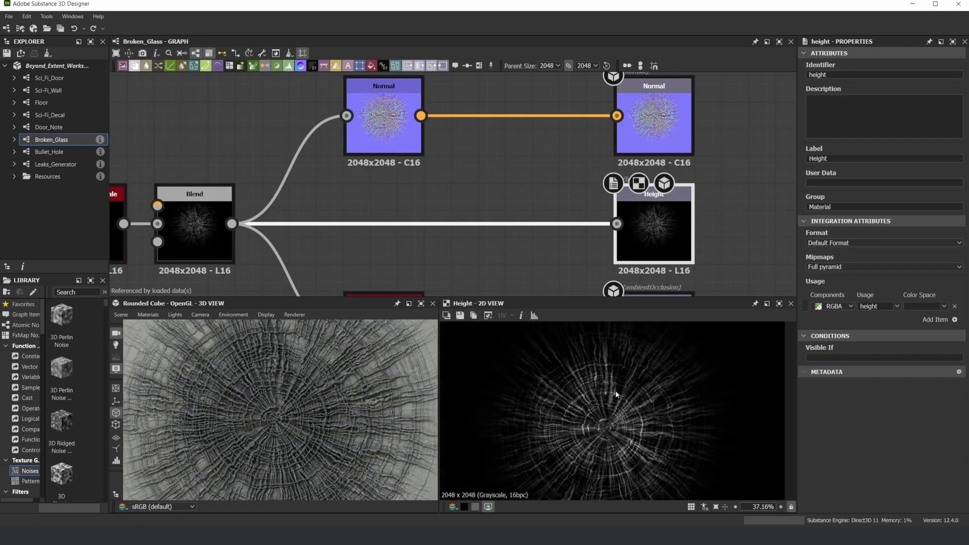
Step: Open the Sci_Fi_Door graph and survey the node chain in the blue frame back towards its beginning
left_click(83, 79)
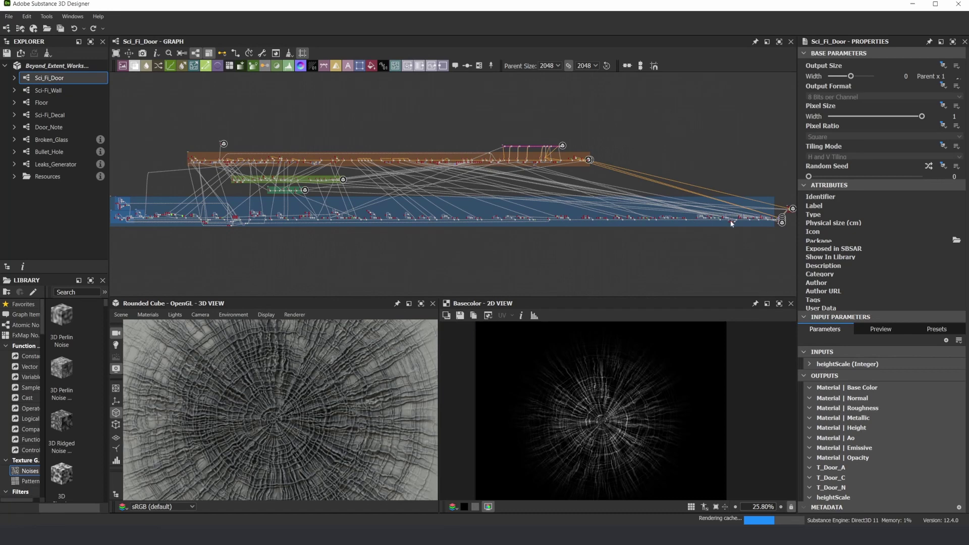
scroll(731, 224, "up", 2)
scroll(734, 219, "up", 3)
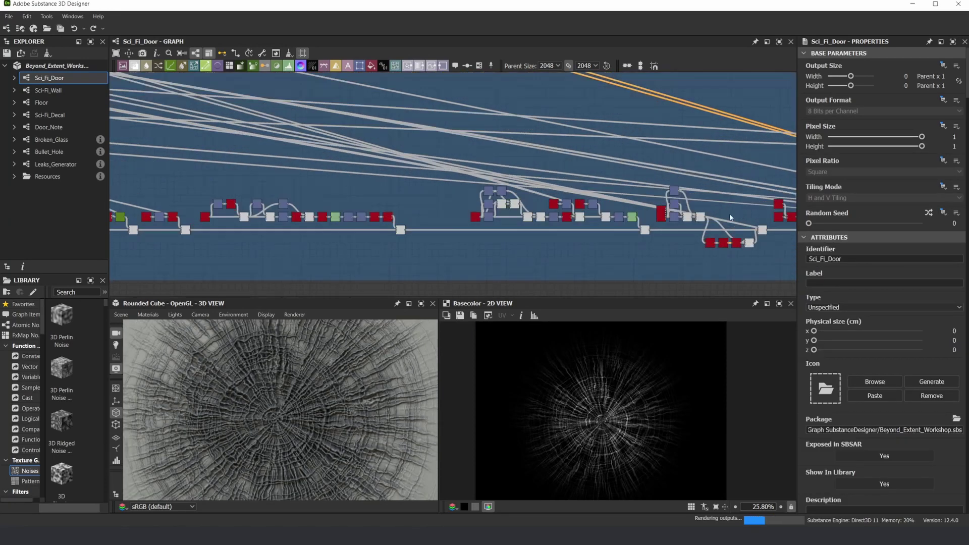
middle_click_drag(482, 204, 329, 212)
middle_click_drag(538, 227, 659, 226)
middle_click_drag(166, 221, 415, 216)
middle_click_drag(198, 217, 512, 227)
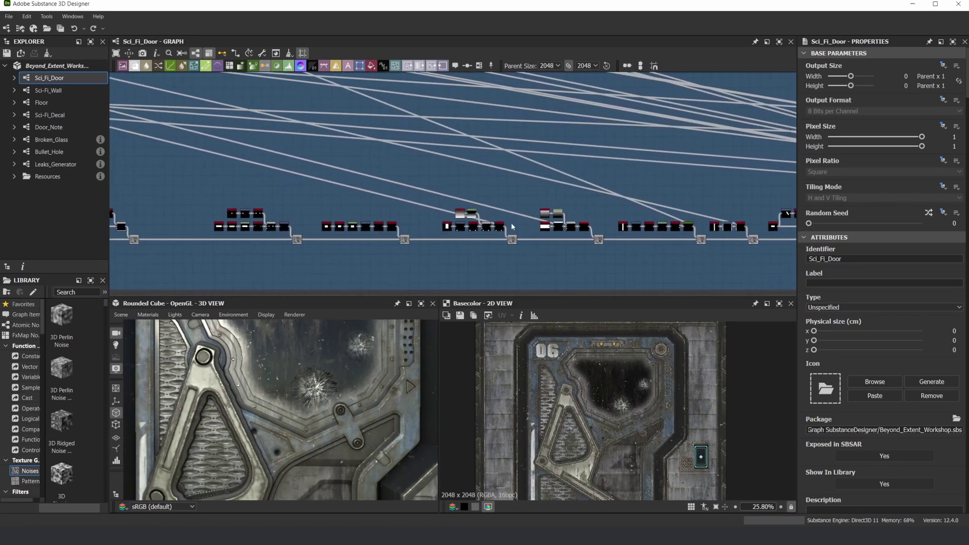
middle_click_drag(259, 225, 455, 221)
middle_click_drag(592, 219, 757, 214)
middle_click_drag(248, 201, 777, 200)
scroll(362, 204, "down", 4)
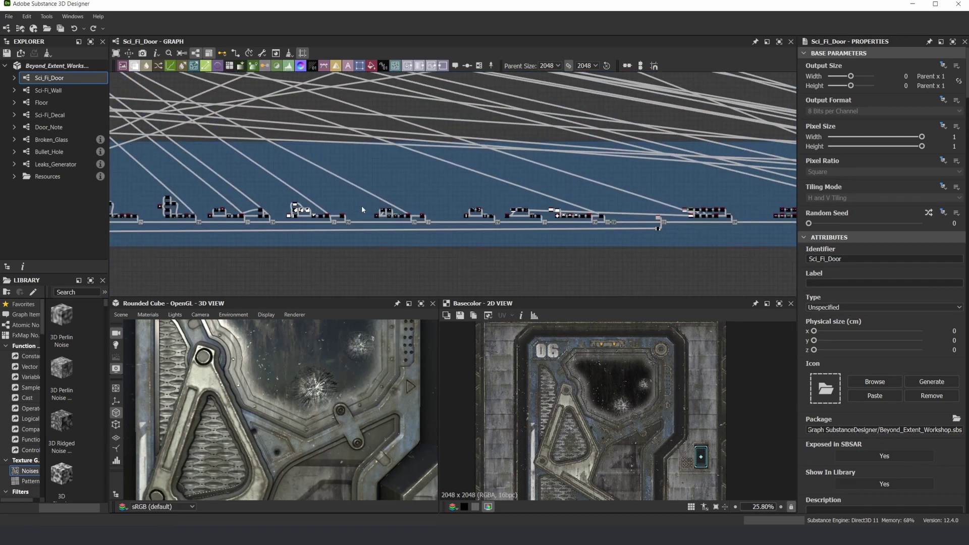
middle_click_drag(169, 210, 302, 215)
scroll(313, 234, "down", 3)
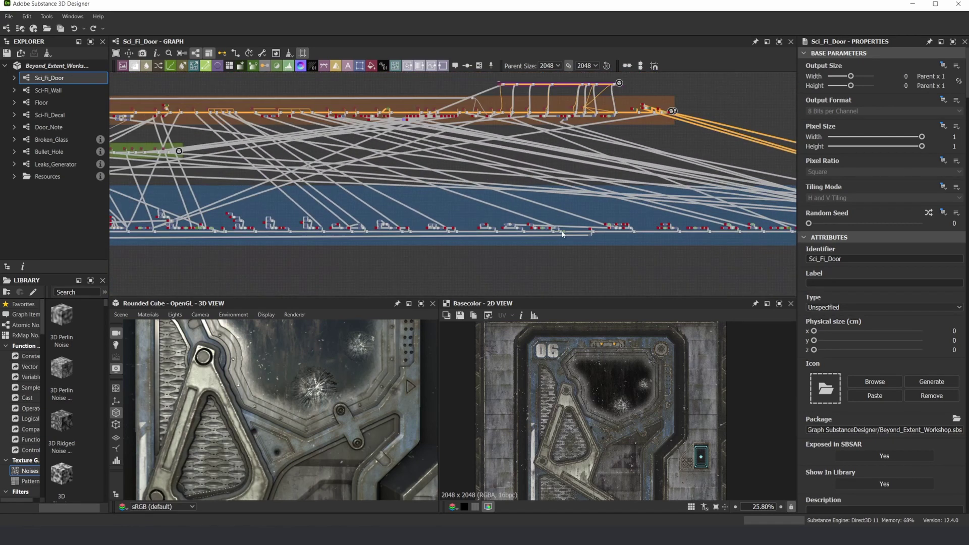
Step: Follow the chain in the blue frame forward through the door details to the damage nodes near the outputs
middle_click_drag(611, 222, 391, 223)
middle_click_drag(652, 237, 560, 233)
scroll(560, 233, "up", 7)
scroll(585, 209, "up", 3)
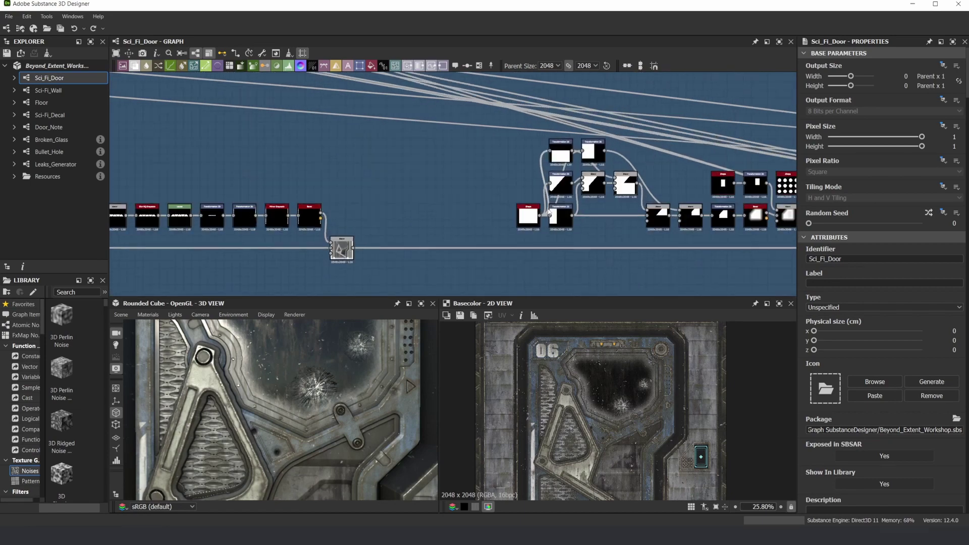
scroll(583, 206, "down", 4)
middle_click_drag(392, 193, 445, 190)
scroll(350, 207, "up", 6)
middle_click_drag(369, 233, 404, 232)
scroll(481, 228, "down", 2)
middle_click_drag(574, 227, 326, 214)
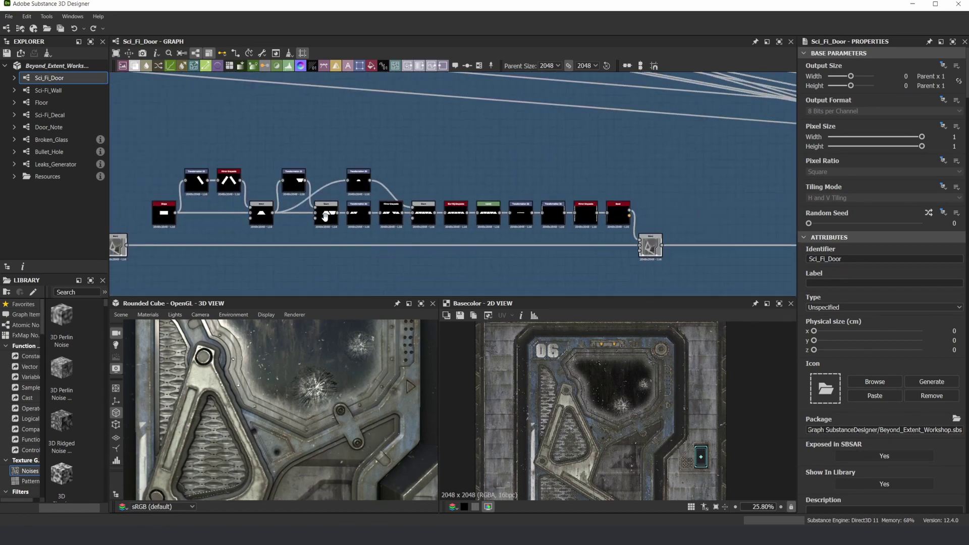
middle_click_drag(704, 212, 327, 222)
middle_click_drag(741, 225, 333, 220)
middle_click_drag(744, 222, 335, 217)
scroll(573, 218, "down", 3)
middle_click_drag(599, 218, 421, 218)
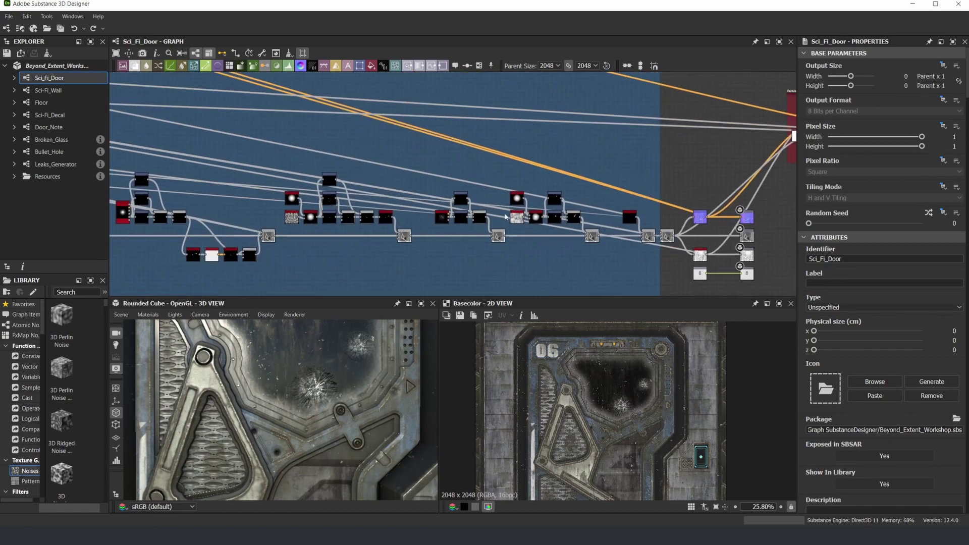
Step: Preview the Broken_Glass node and the Add (Linear Dodge) Blend of its two transformed copies, checking them against the door window in 3D
scroll(460, 214, "up", 8)
double_click(346, 218)
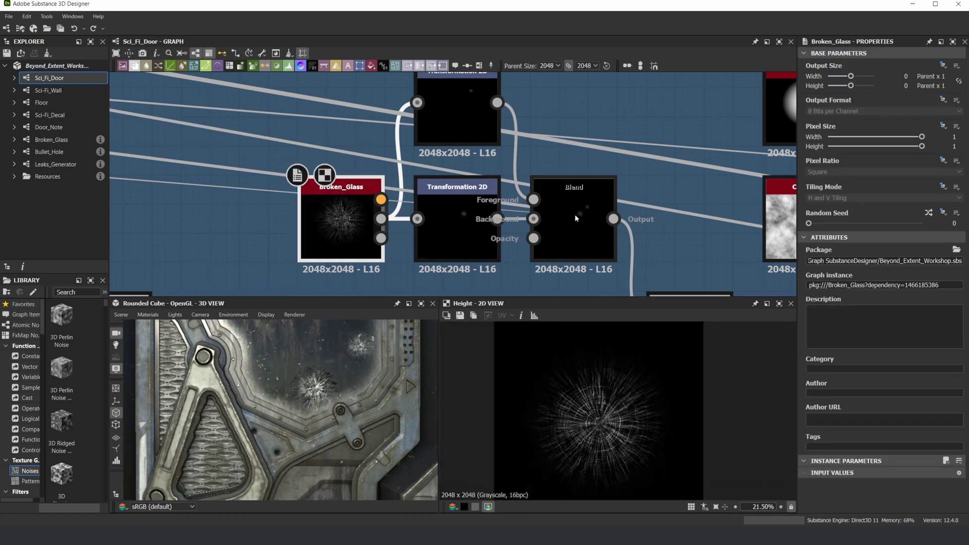
double_click(573, 227)
scroll(662, 374, "up", 4)
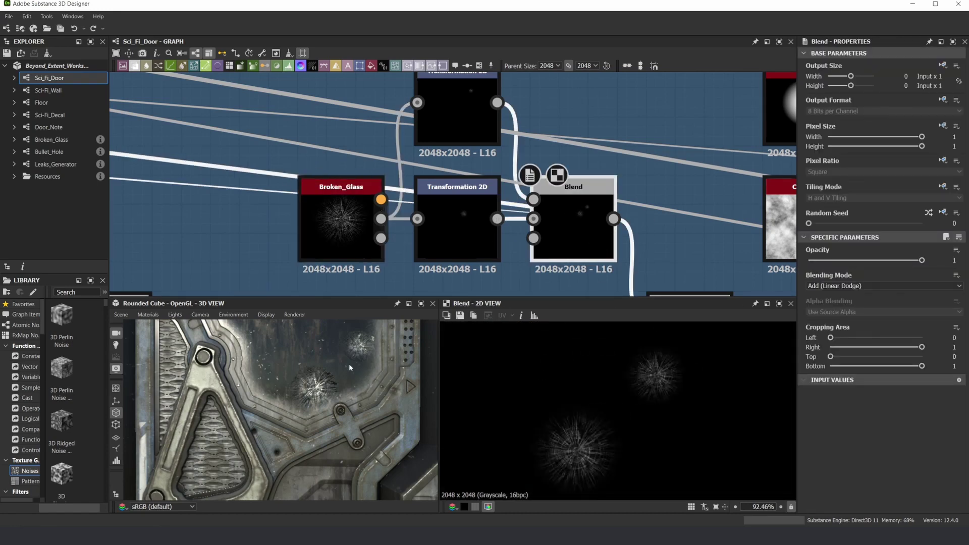
left_click_drag(349, 365, 342, 374)
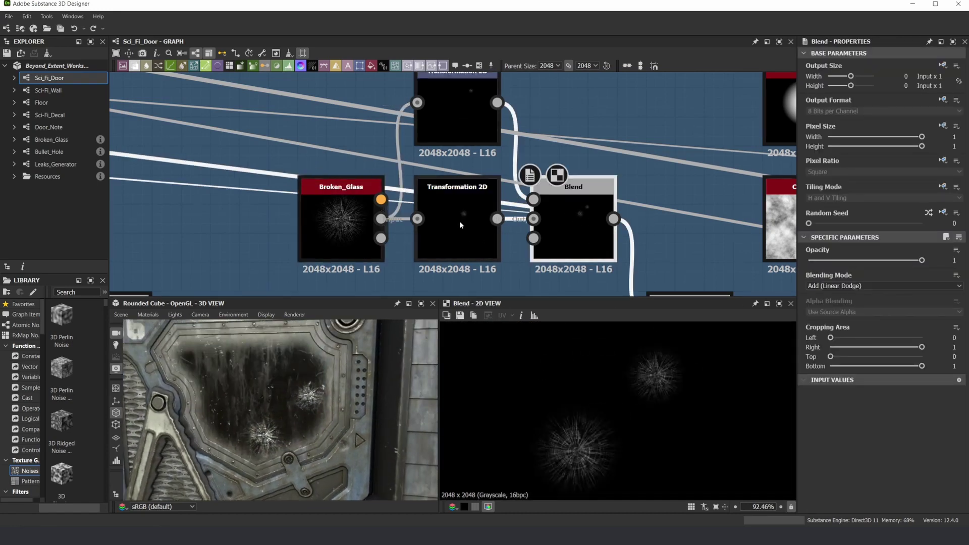
Step: Preview the Subtract Blend on the main height chain that applies the glass cracks to the door
scroll(459, 220, "down", 5)
scroll(650, 225, "up", 6)
double_click(529, 191)
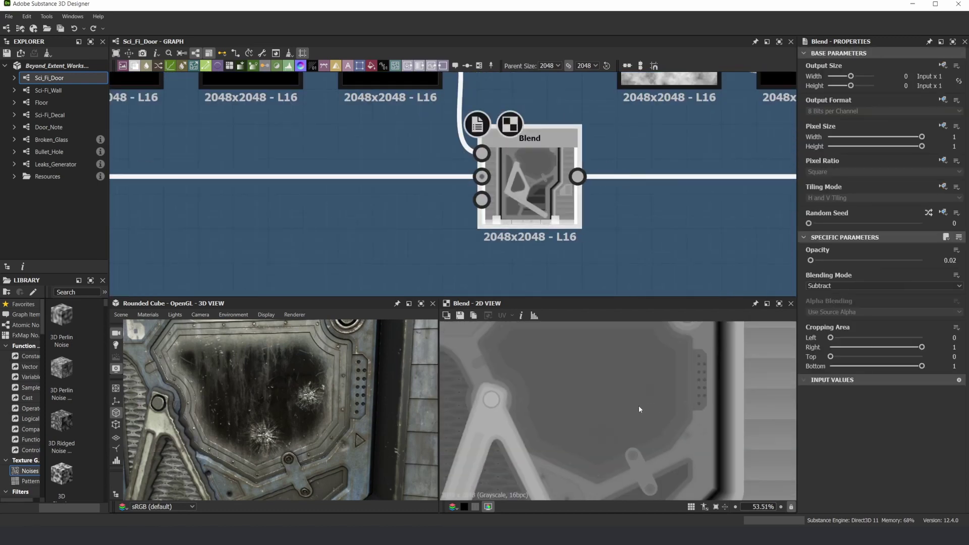
scroll(608, 410, "up", 1)
Step: Inspect the two glass impacts on the 3D door window and the matching area of the height map up close
left_click_drag(401, 382, 290, 415)
middle_click_drag(290, 415, 303, 403)
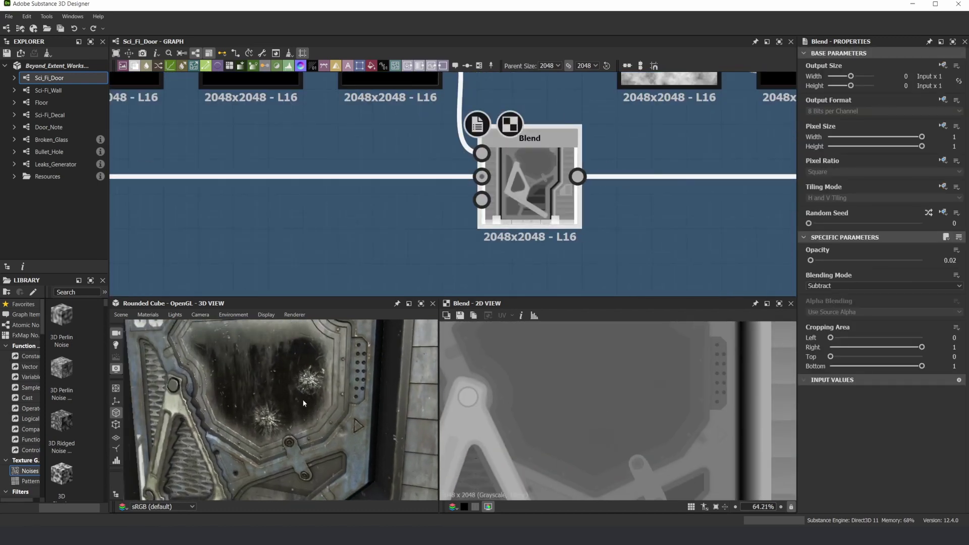
scroll(309, 422, "up", 3)
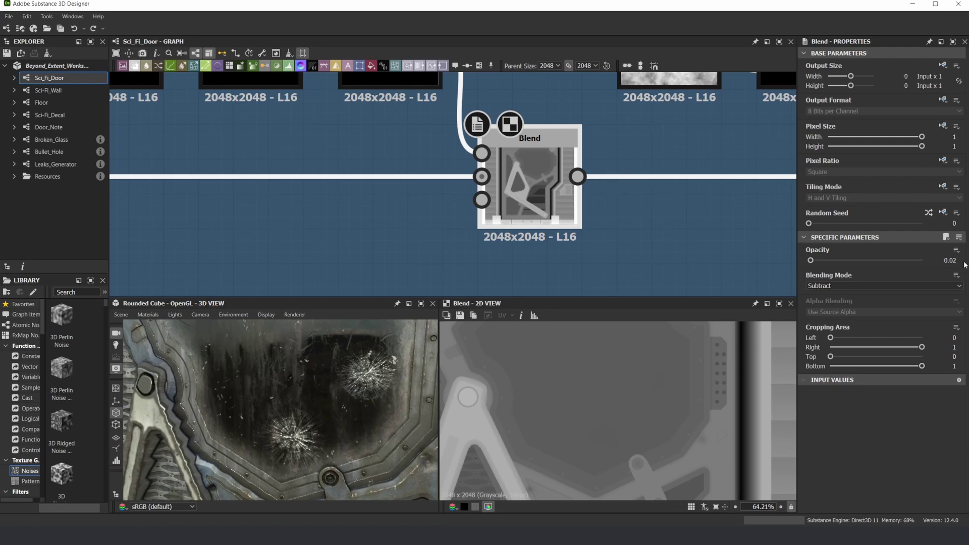
scroll(586, 426, "up", 1)
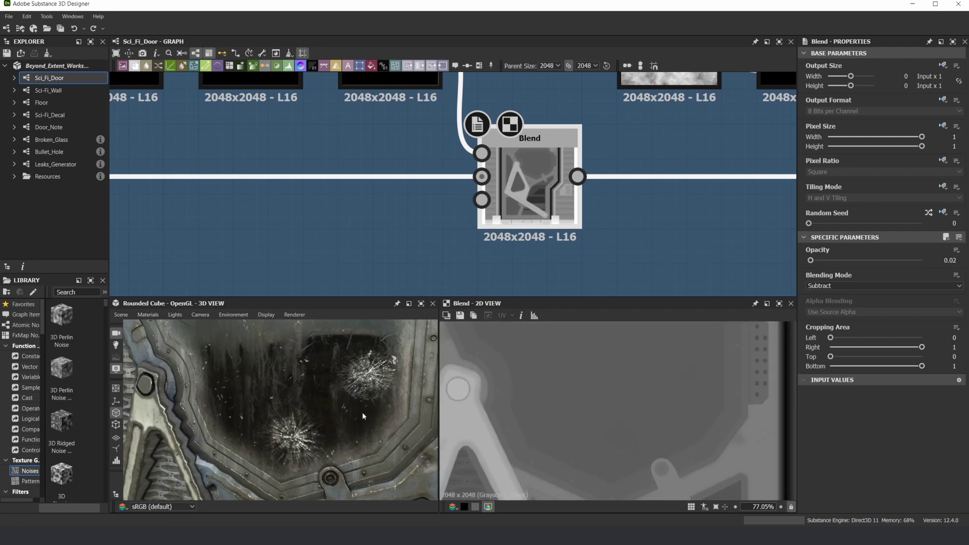
Step: Examine the two shattered-glass impacts on the door window up close in the 3D view
left_click_drag(362, 412, 308, 380)
middle_click_drag(308, 380, 292, 410)
scroll(293, 410, "up", 8)
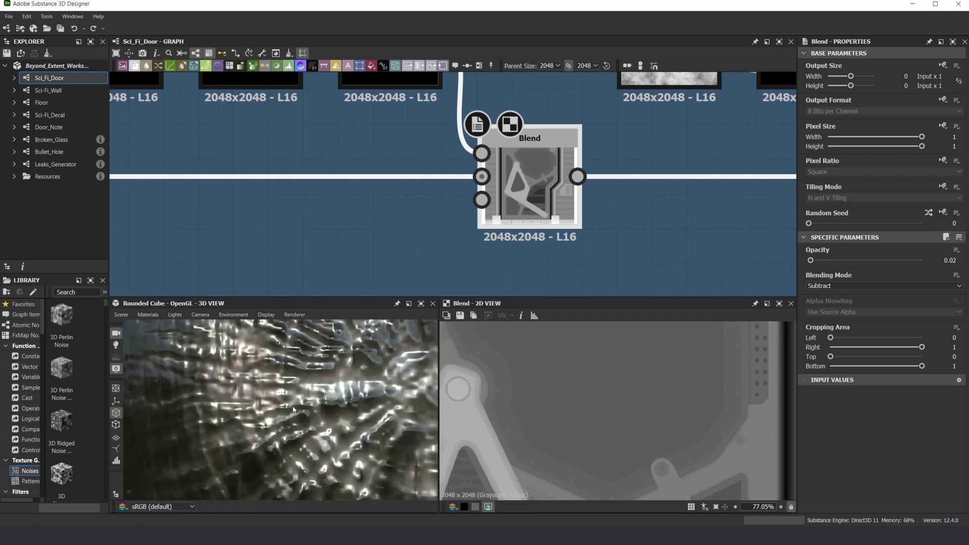
scroll(293, 410, "down", 8)
left_click_drag(292, 410, 312, 419)
scroll(312, 419, "up", 2)
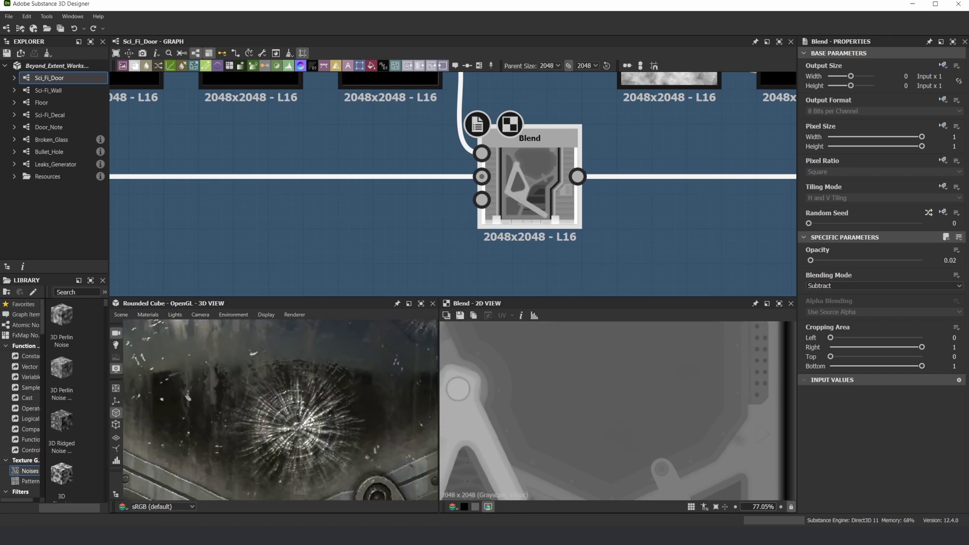
scroll(308, 415, "down", 6)
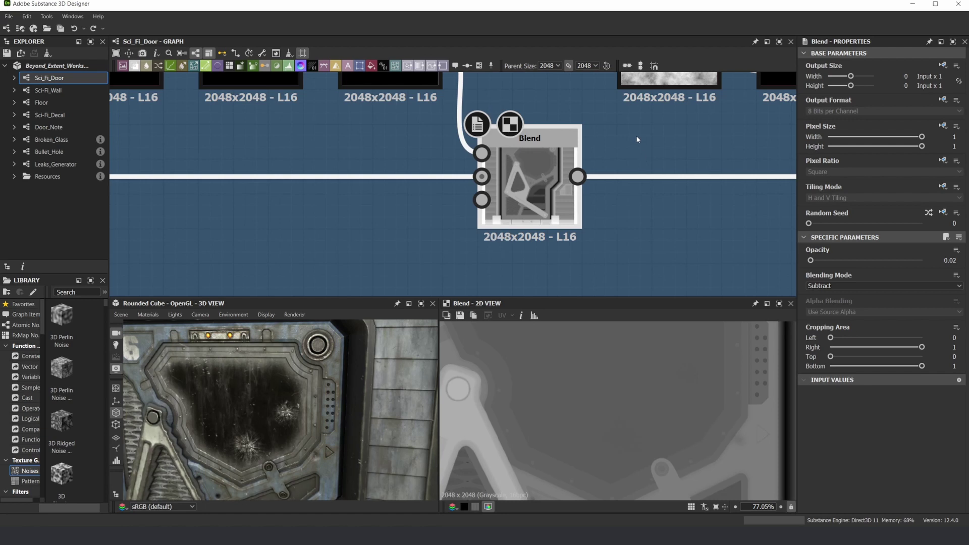
Step: Preview the next Subtract Blend along the height chain in the 2D view and inspect the window area
scroll(634, 151, "down", 8)
middle_click_drag(691, 154, 514, 185)
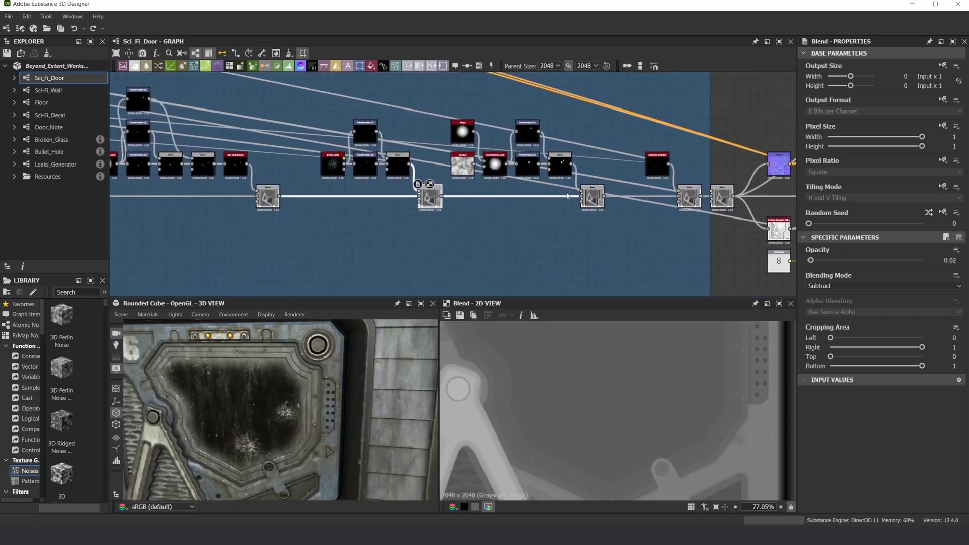
scroll(581, 197, "up", 4)
double_click(595, 202)
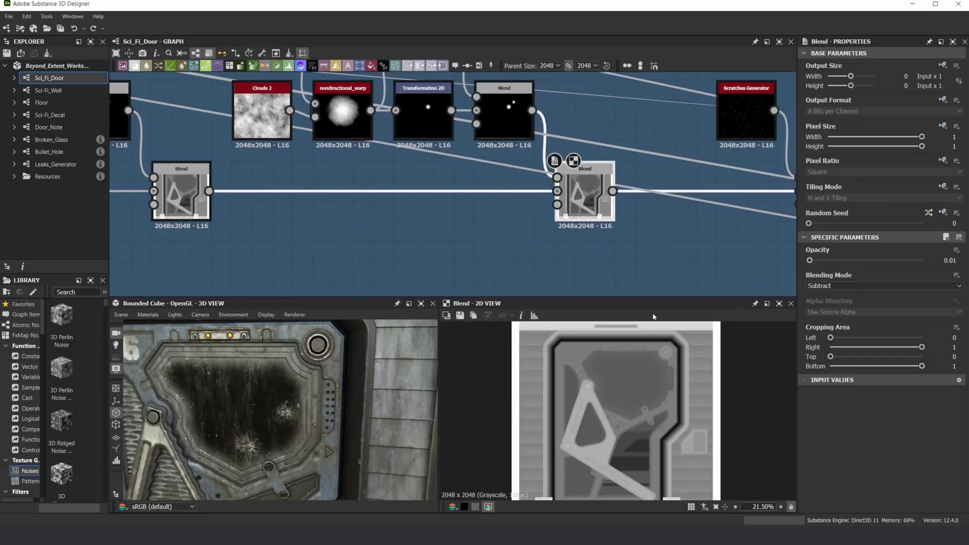
scroll(631, 371, "up", 4)
scroll(402, 122, "down", 3)
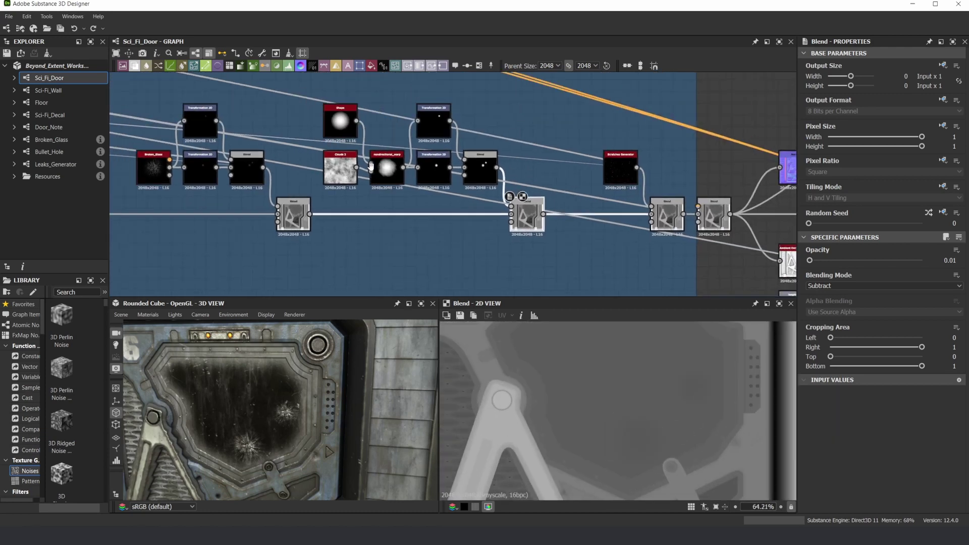
Step: Preview the Add (Linear Dodge) Blend that combines the two soft warped-shape spots
scroll(371, 167, "up", 2)
double_click(531, 179)
scroll(624, 442, "up", 1)
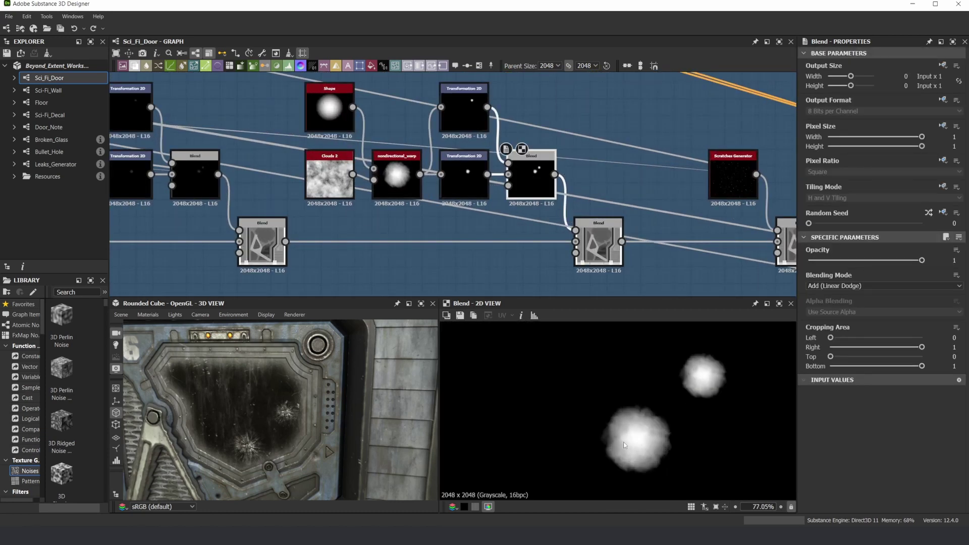
Step: Preview the Subtract Blend fed by the soft spots and examine the dented glass around both impacts in 3D
double_click(599, 243)
left_click_drag(297, 393, 252, 376)
scroll(251, 376, "up", 5)
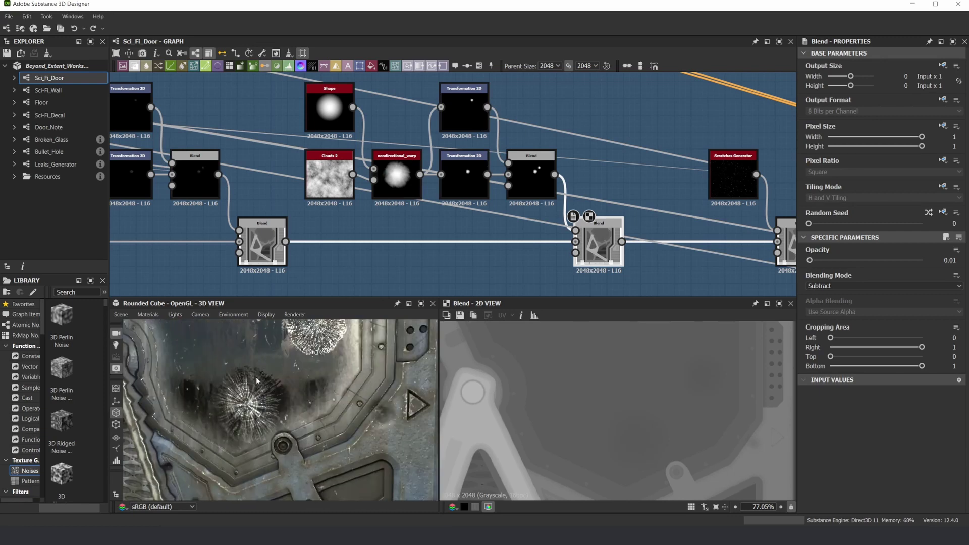
left_click_drag(297, 369, 285, 333)
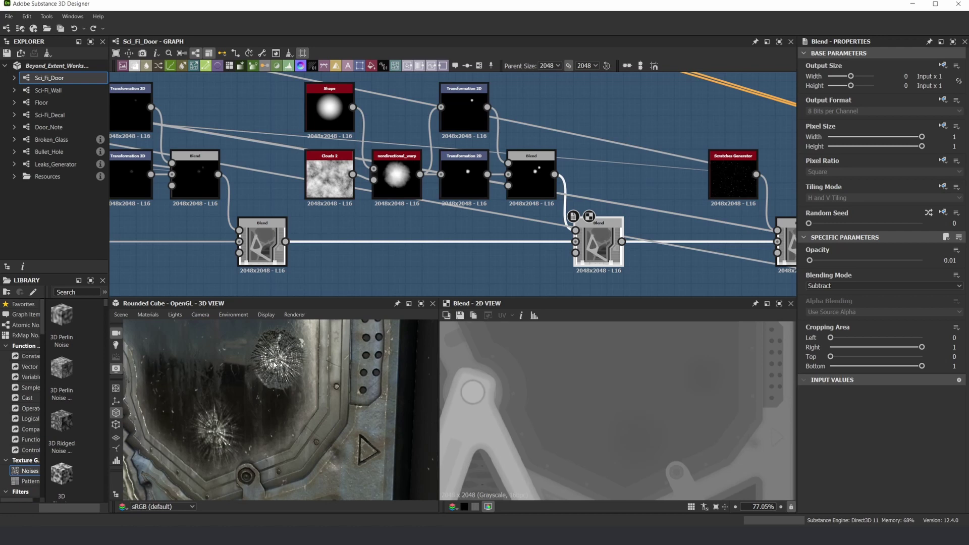
left_click_drag(229, 413, 260, 376)
scroll(446, 188, "down", 3)
scroll(656, 211, "up", 5)
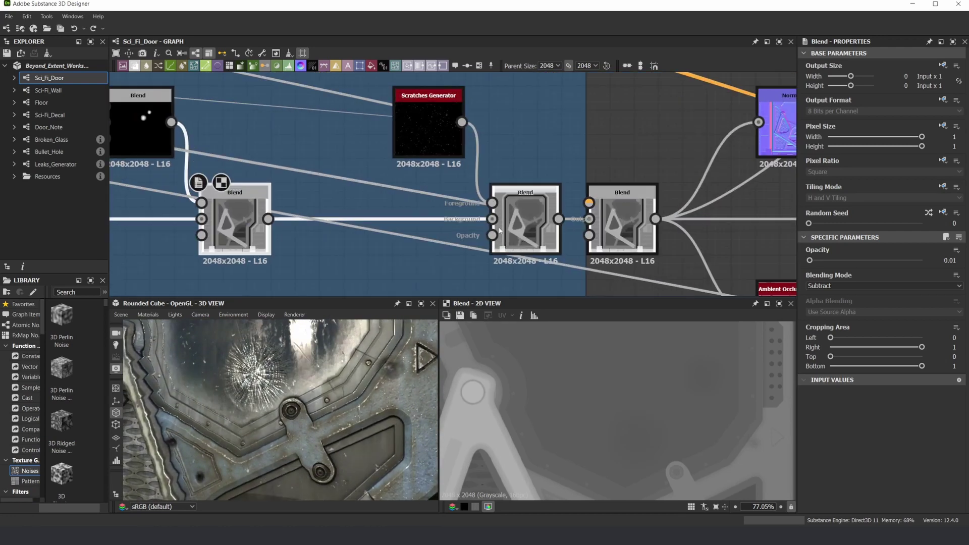
Step: Preview the whole height map from the Blend fed by the Scratches Generator
left_click(526, 219)
scroll(568, 331, "down", 4)
middle_click_drag(568, 331, 610, 385)
key("f")
left_click(421, 112)
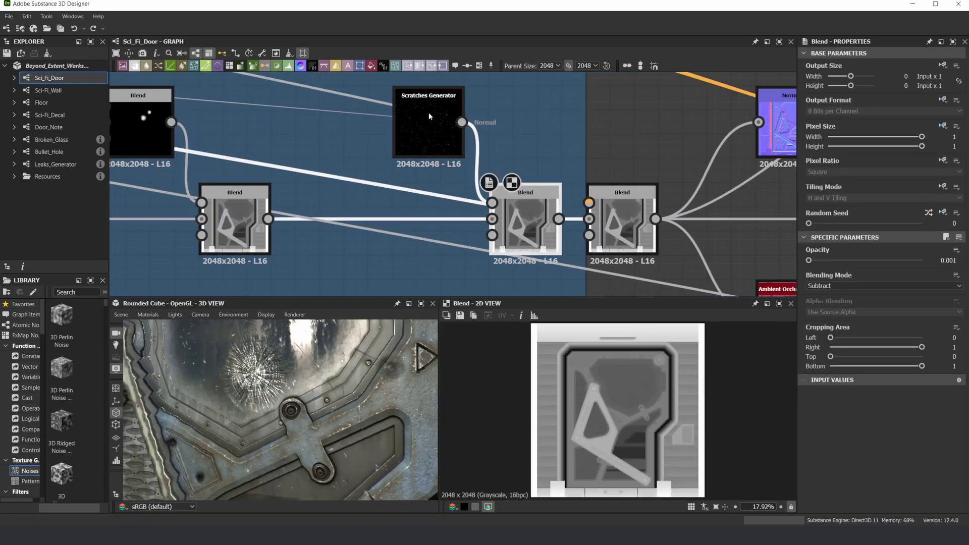
Step: Examine the end of the height chain in the graph and the full door in the 3D view
scroll(596, 230, "down", 5)
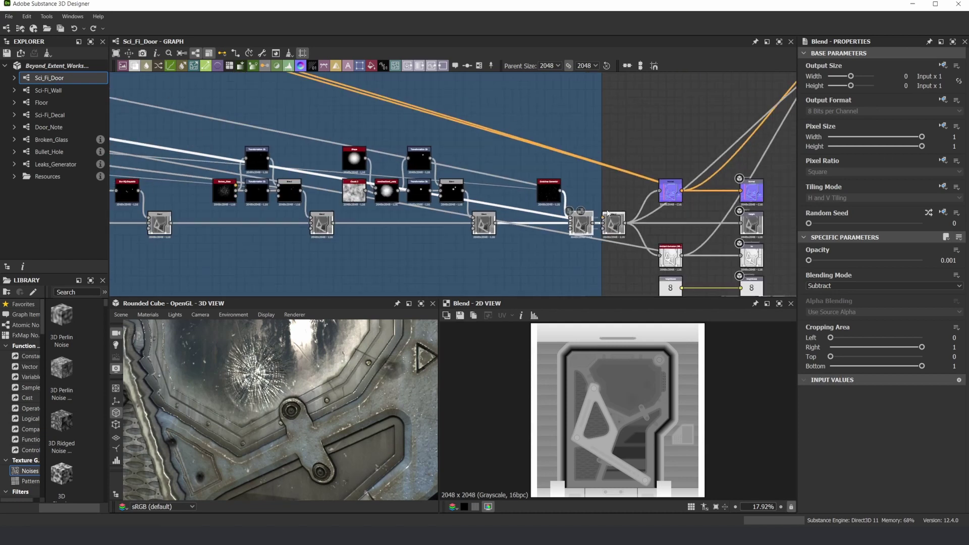
middle_click_drag(699, 263, 635, 250)
scroll(328, 398, "down", 5)
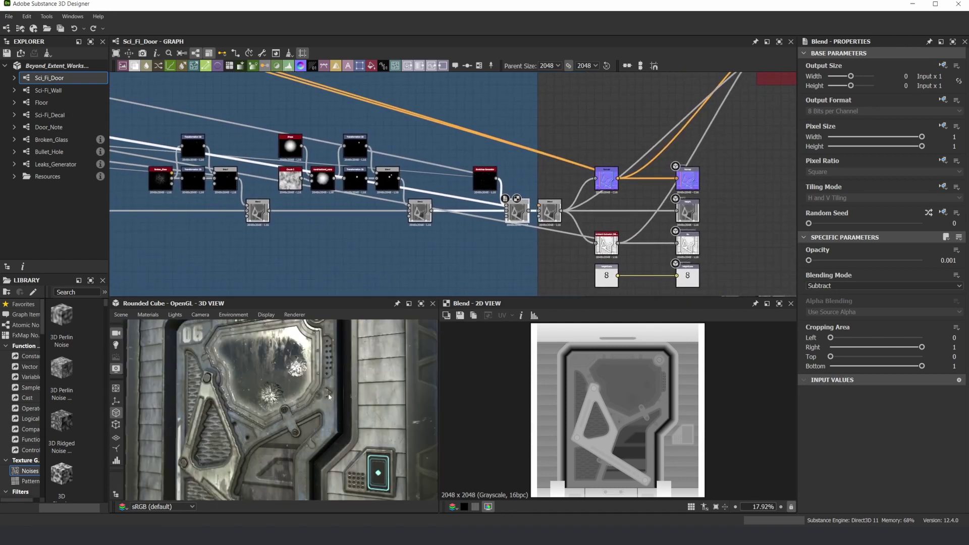
scroll(334, 389, "up", 2)
scroll(298, 379, "down", 3)
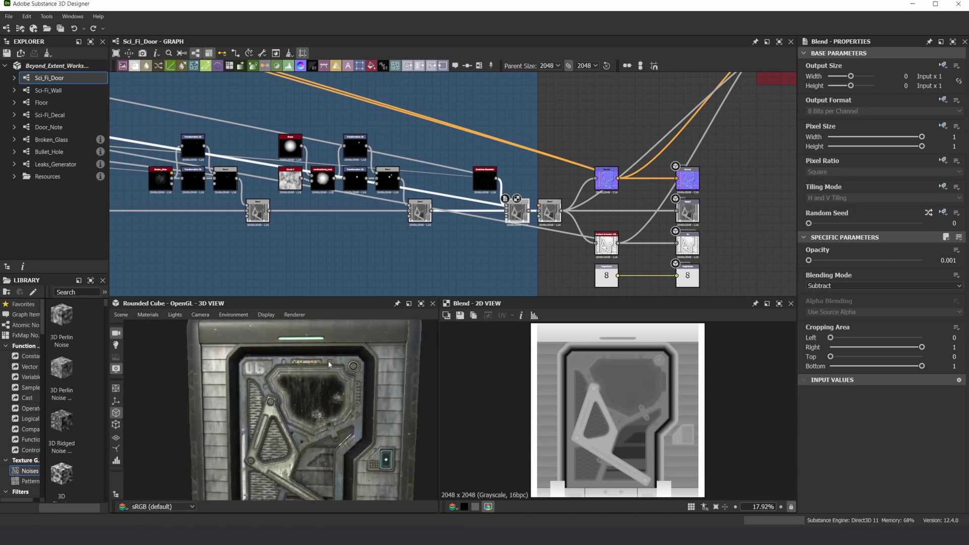
scroll(598, 174, "up", 5)
Step: Preview the Normal node and inspect the door's normal map details in the 2D view
double_click(626, 192)
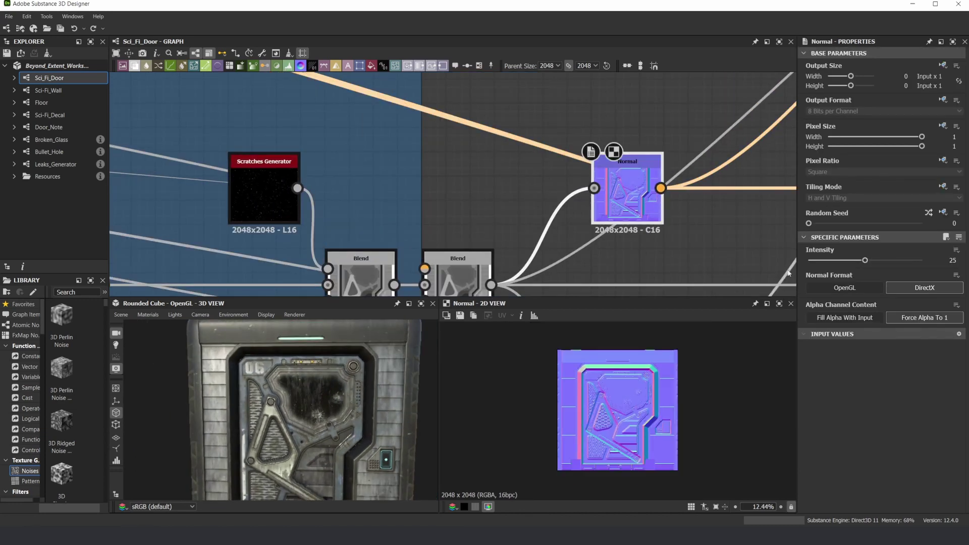
scroll(629, 375, "up", 4)
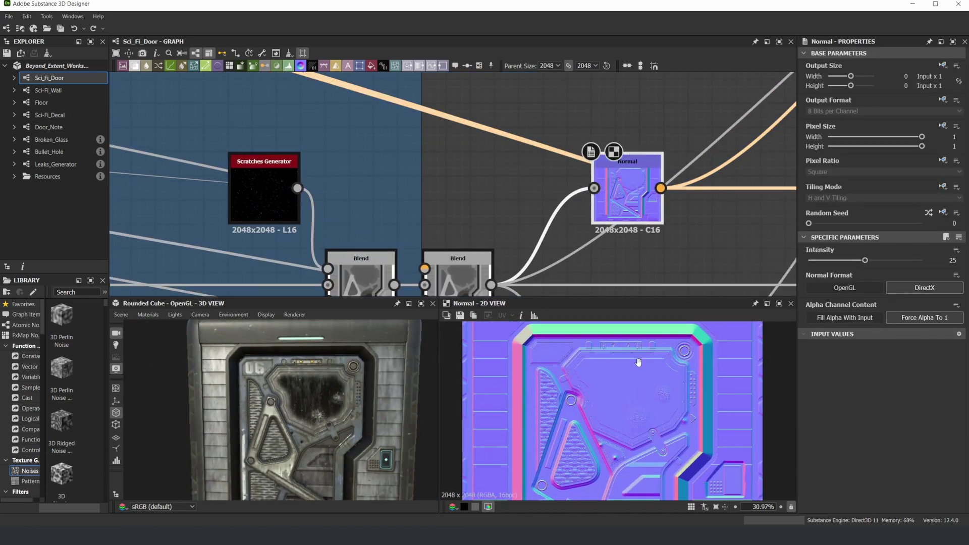
scroll(634, 384, "down", 2)
scroll(626, 400, "up", 2)
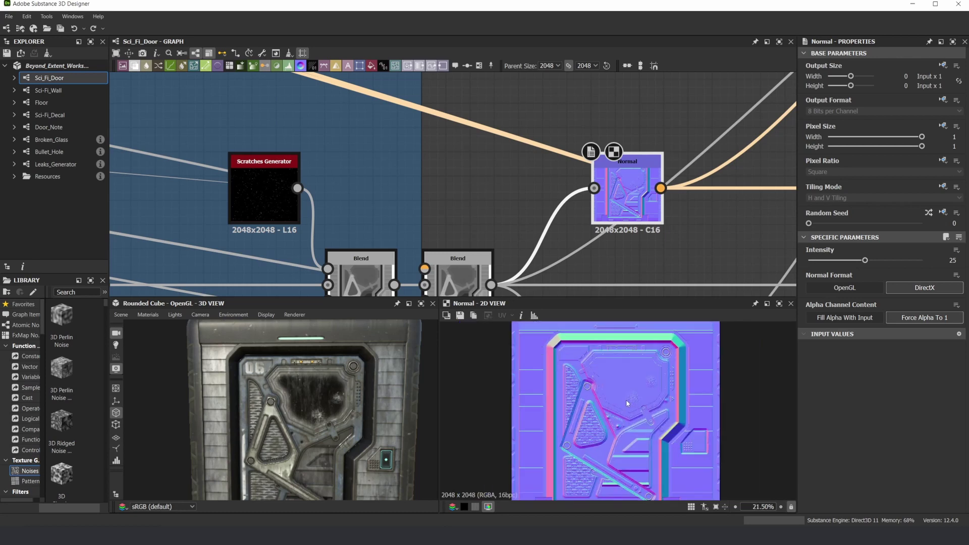
scroll(615, 406, "up", 2)
scroll(609, 411, "up", 3)
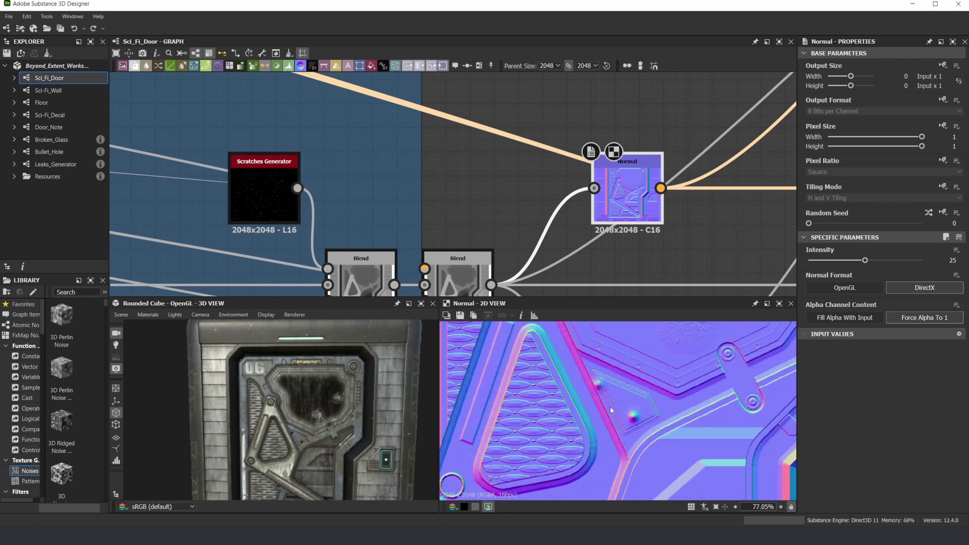
scroll(588, 138, "down", 4)
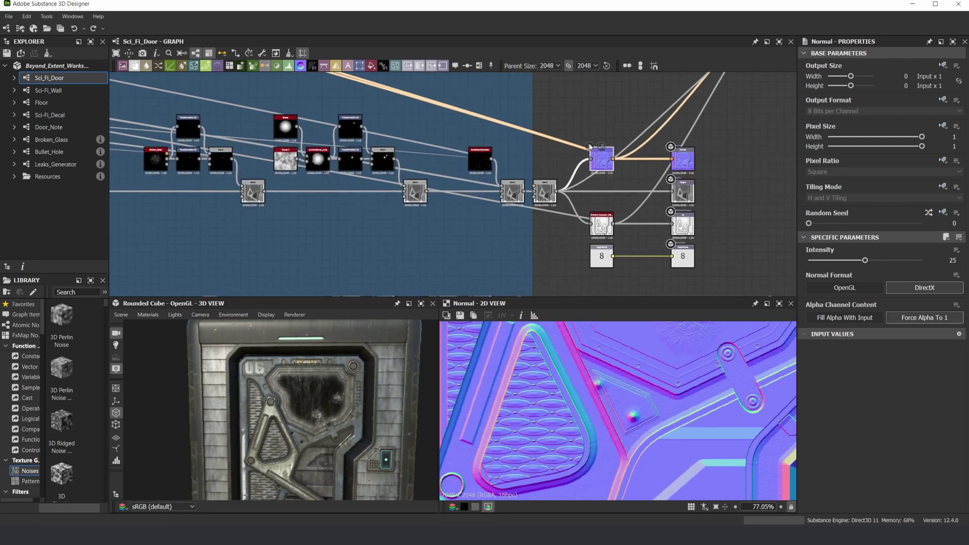
Step: Preview the Ambient Occlusion (HBAO) node and examine its instance parameters
scroll(595, 146, "up", 4)
scroll(524, 144, "down", 2)
scroll(557, 168, "up", 1)
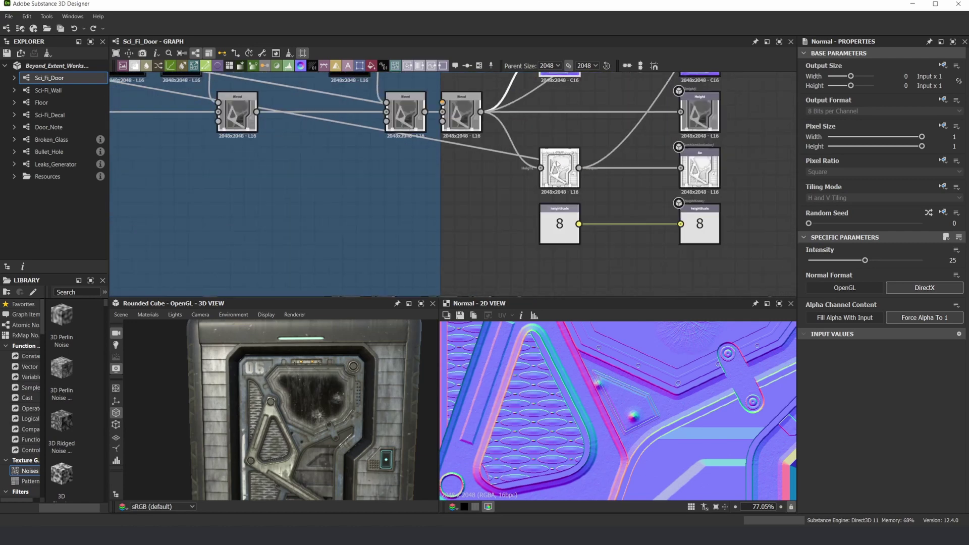
double_click(559, 169)
scroll(613, 393, "down", 8)
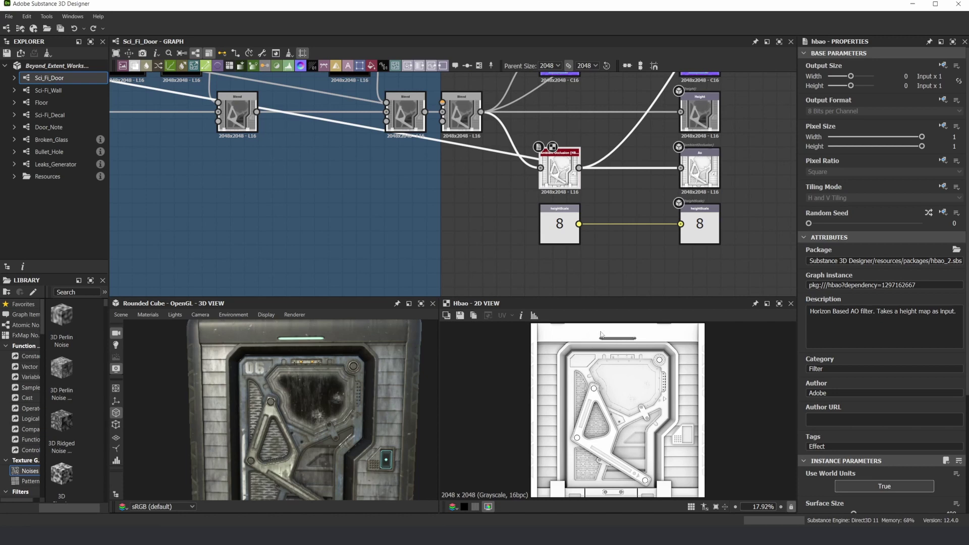
scroll(550, 156, "up", 5)
scroll(898, 334, "down", 5)
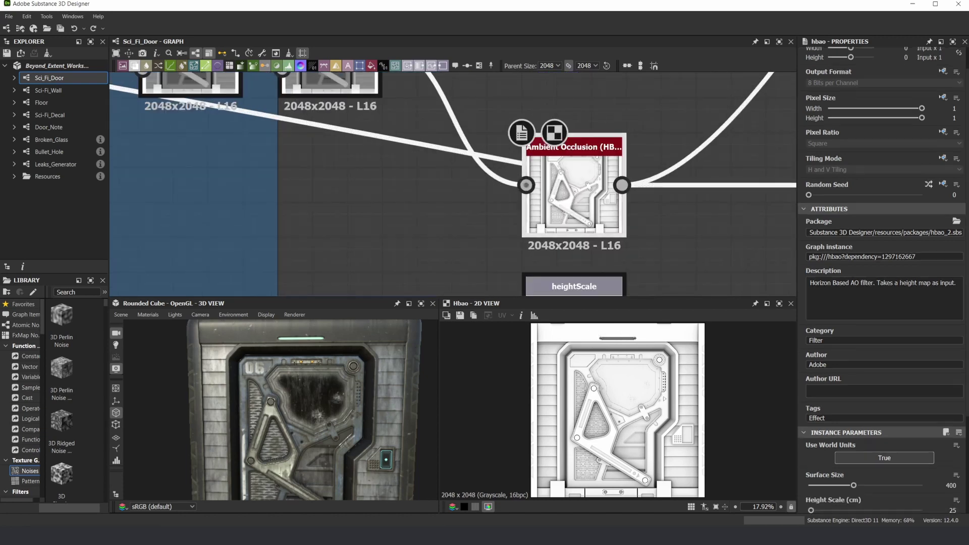
scroll(564, 161, "down", 3)
Step: Add a second Ambient Occlusion (HBAO) node below the final height Blend and feed it from that Blend's output
left_click(635, 214)
key("space")
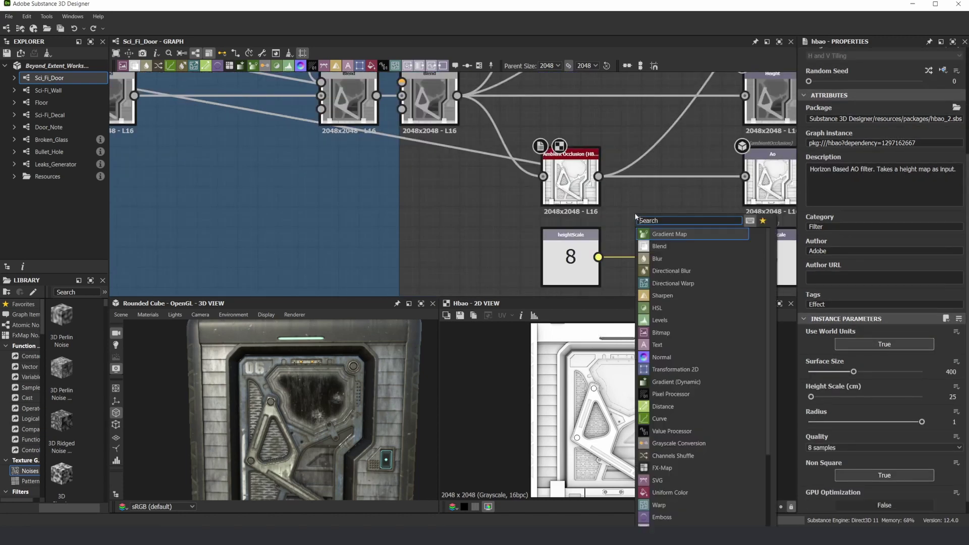
type("ambien")
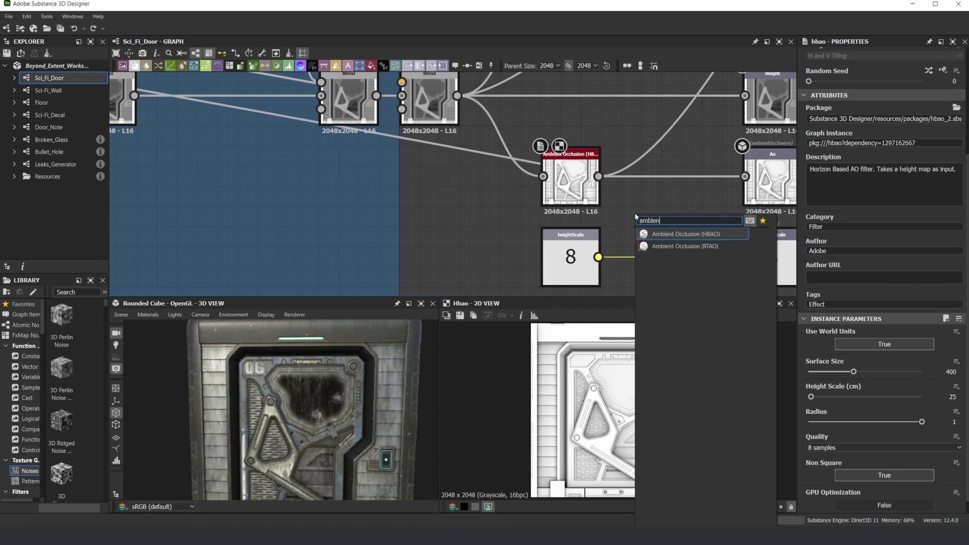
key("Return")
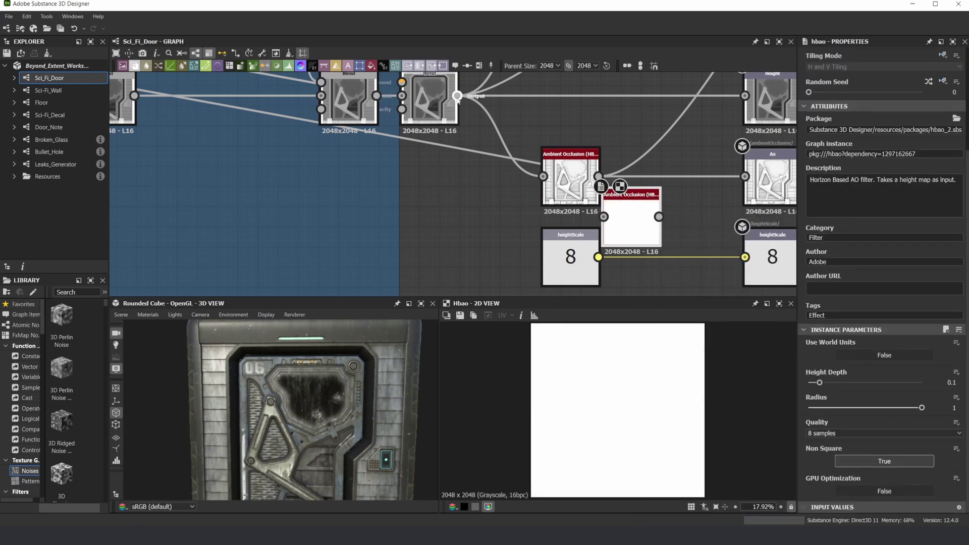
left_click_drag(645, 197, 484, 217)
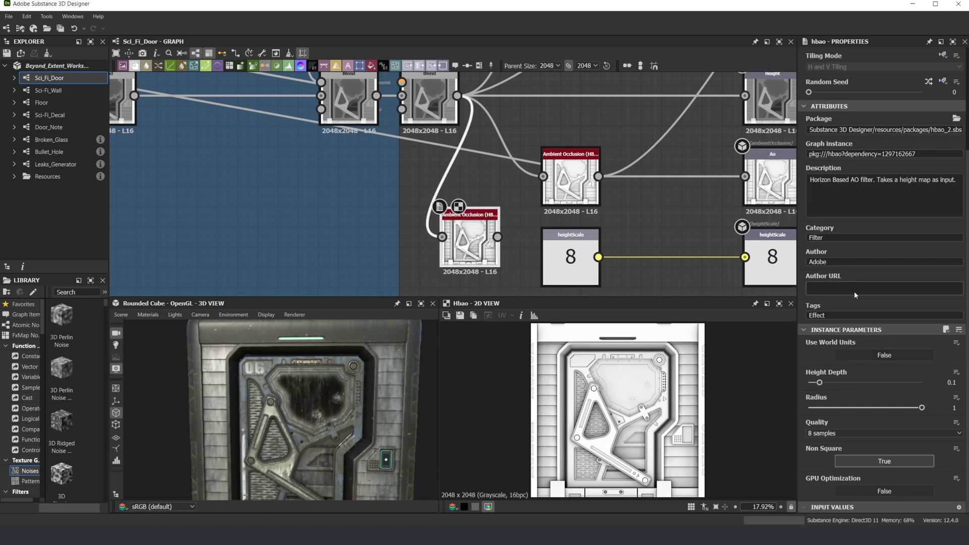
Step: Enable Use World Units on the second Ambient Occlusion node and set its Height Scale to 20 cm
left_click(880, 356)
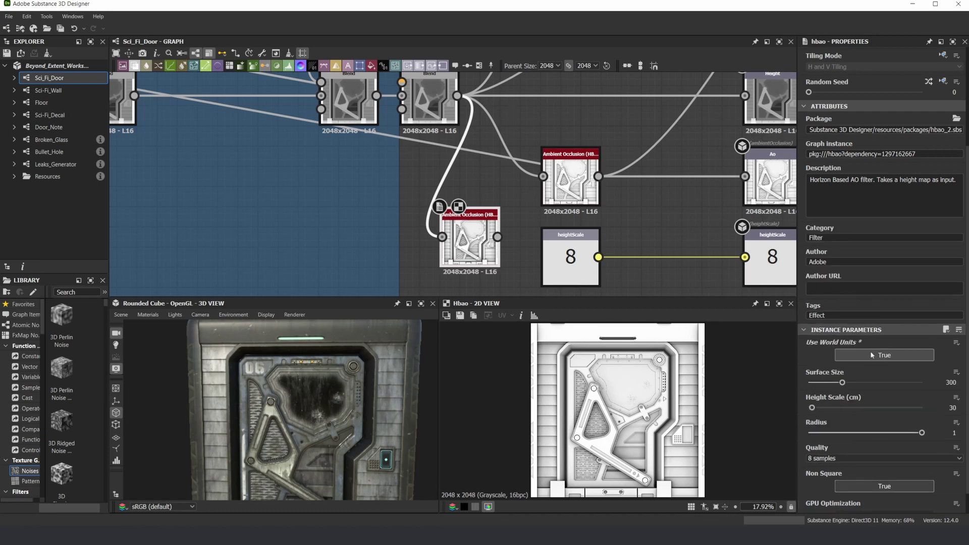
scroll(616, 373, "up", 5)
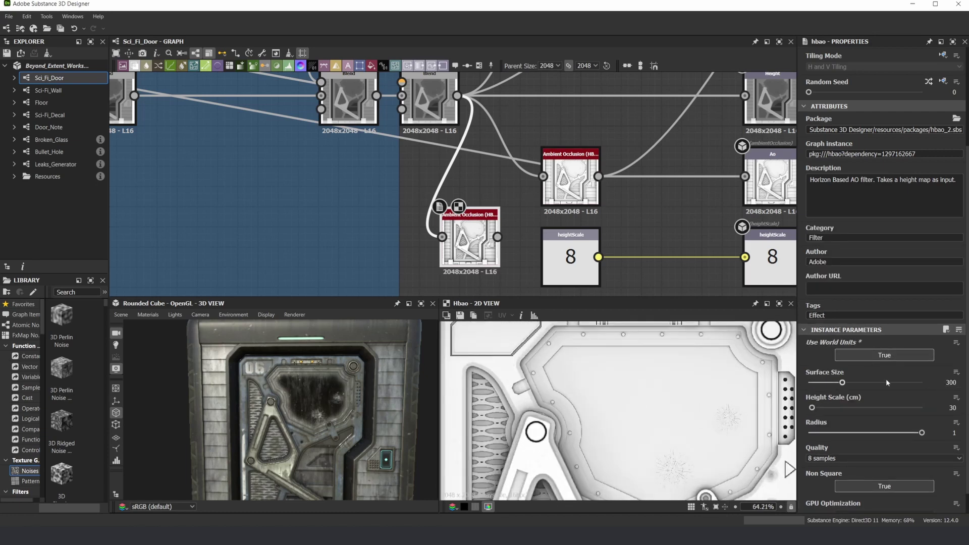
scroll(643, 380, "down", 4)
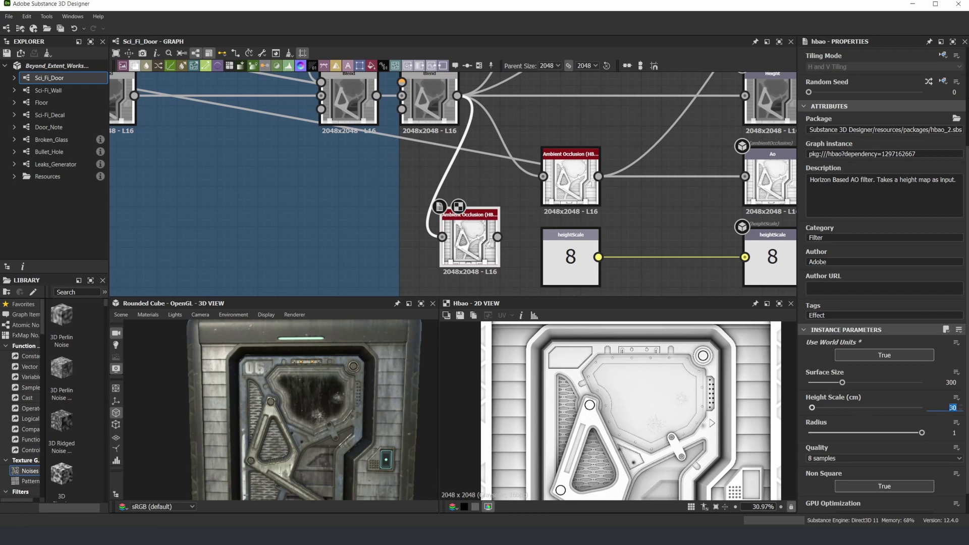
type("2")
key("Return")
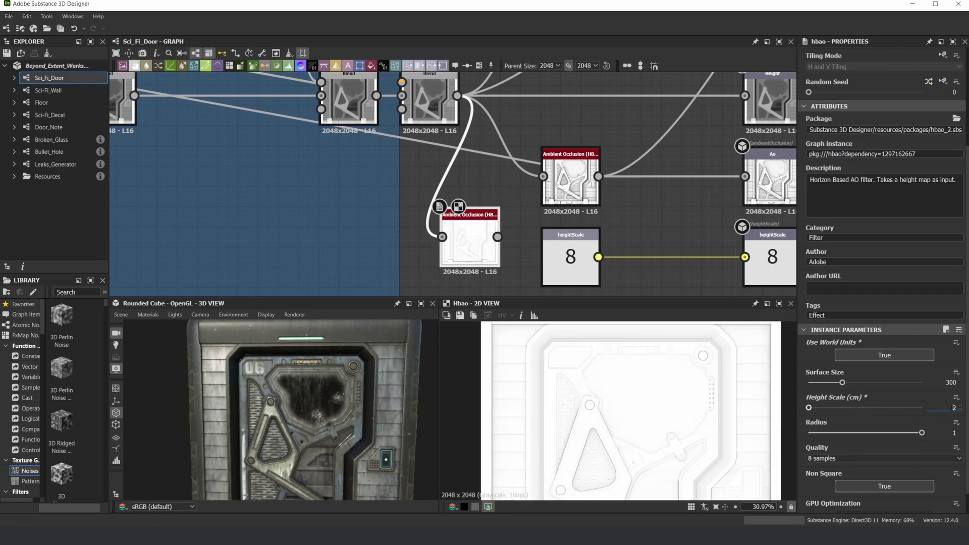
type("0")
key("Return")
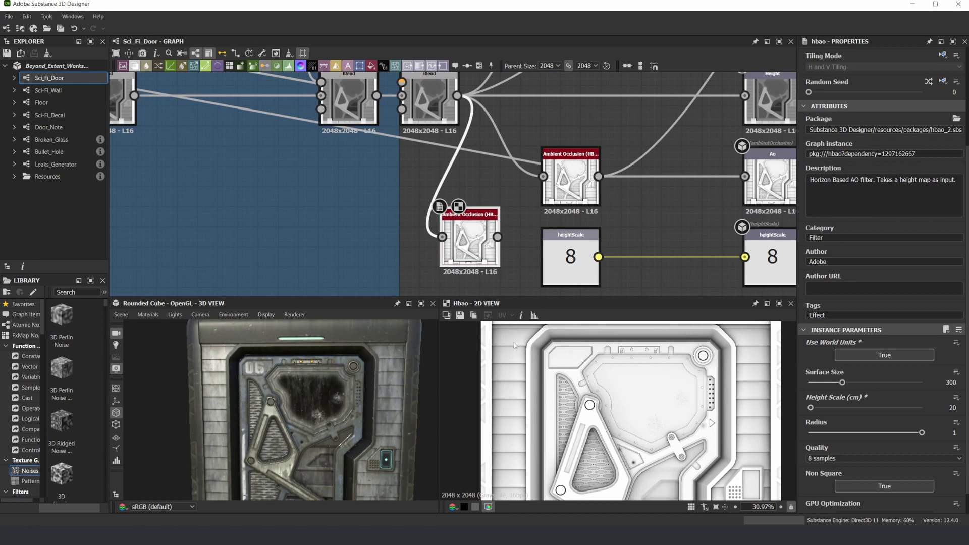
scroll(587, 342, "down", 2)
scroll(557, 334, "up", 7)
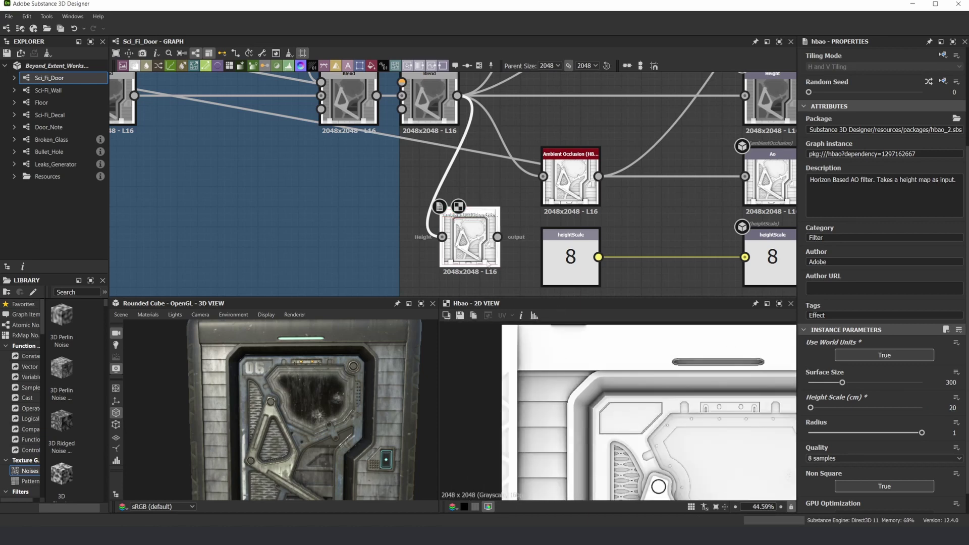
Step: Delete the second Ambient Occlusion node and preview the original one in the 2D view
key("Delete")
left_click(570, 176)
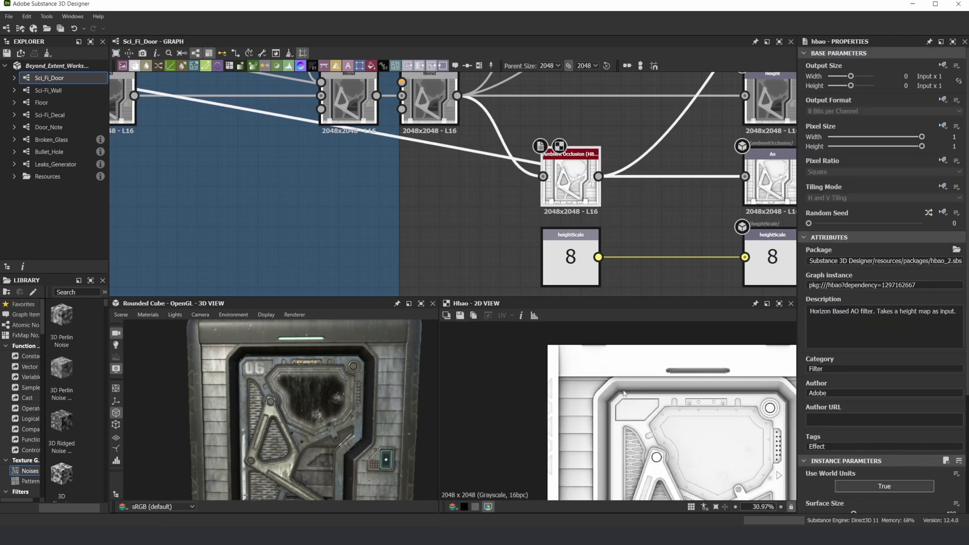
scroll(621, 398, "up", 2)
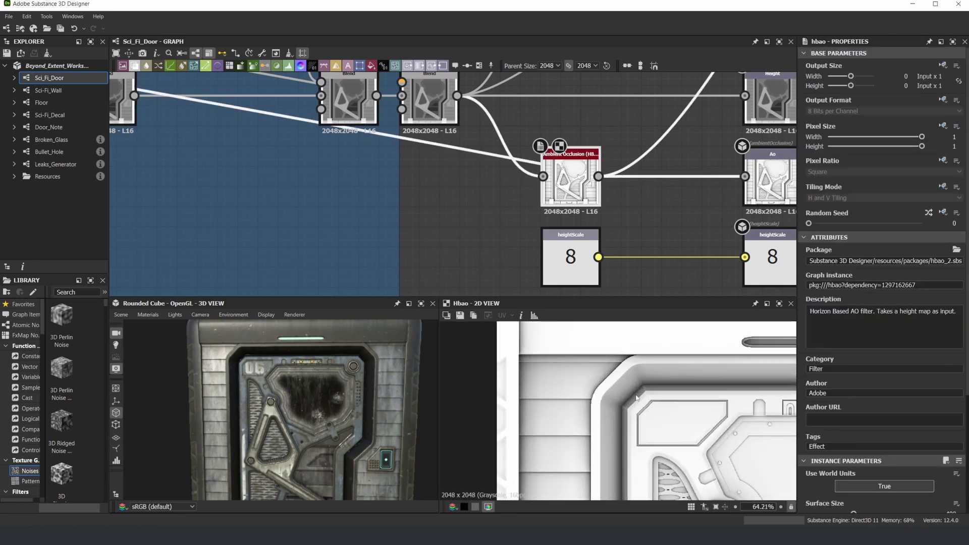
scroll(670, 400, "down", 2)
scroll(648, 181, "down", 3)
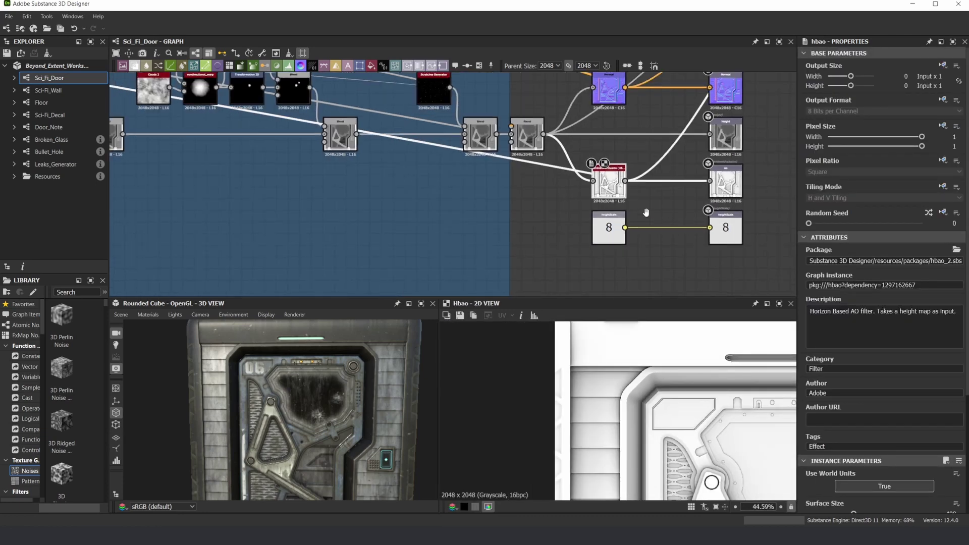
Step: Examine the ambient occlusion map close up around the door frame's beveled corner and inset panel
middle_click_drag(646, 213, 577, 174)
scroll(646, 380, "up", 5)
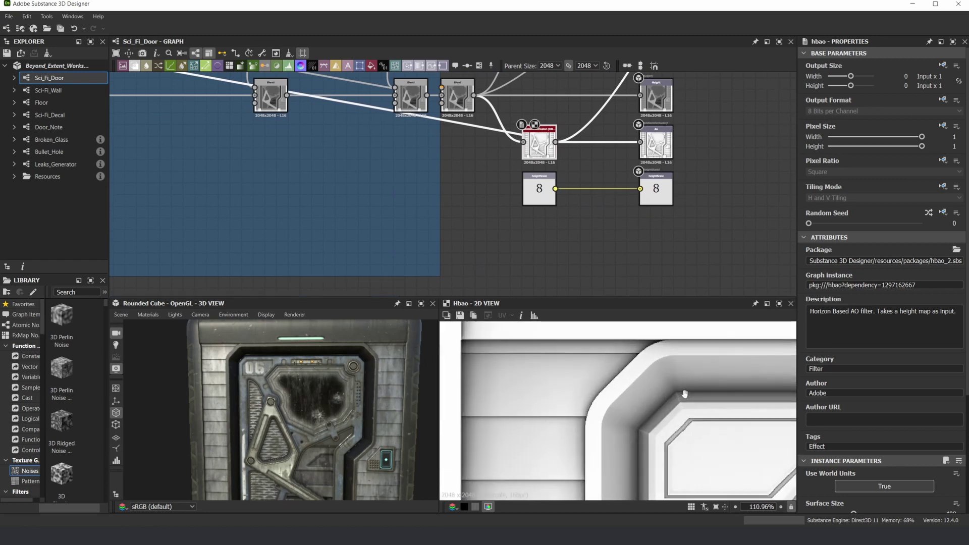
middle_click_drag(685, 393, 627, 353)
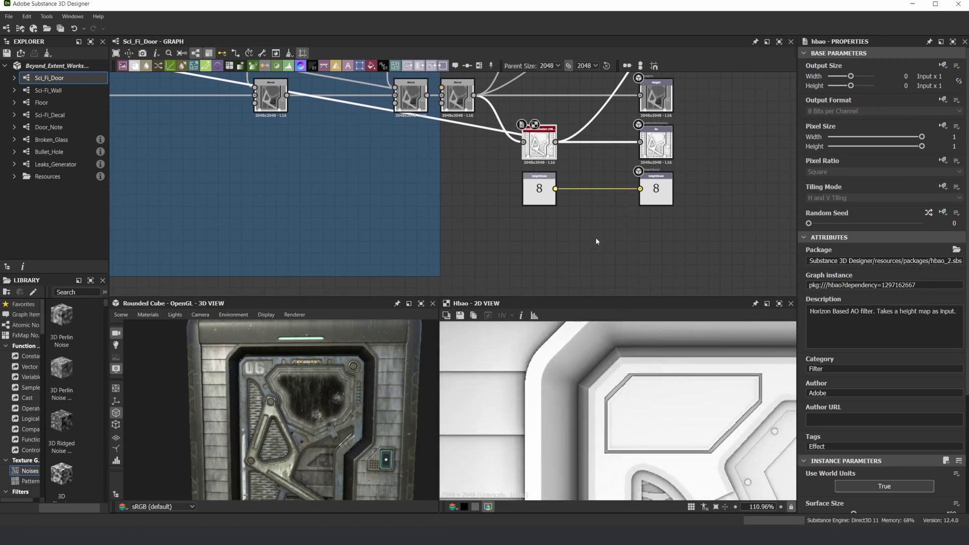
Step: Try a Height Scale of 2 cm on the Ambient Occlusion (HBAO) node, inspect the map, and undo the change
scroll(567, 175, "down", 1)
scroll(653, 412, "down", 6)
scroll(882, 282, "down", 3)
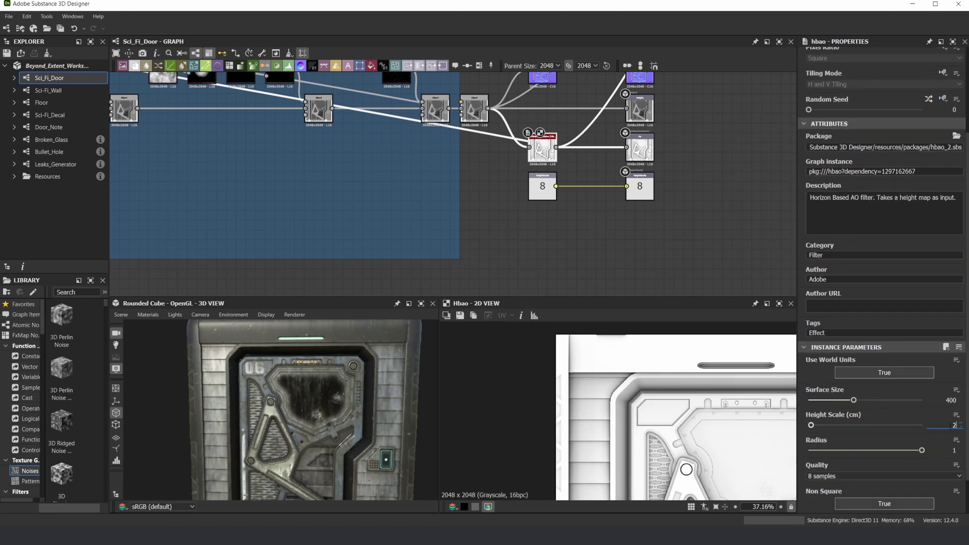
key("Return")
scroll(592, 376, "up", 3)
scroll(617, 391, "down", 2)
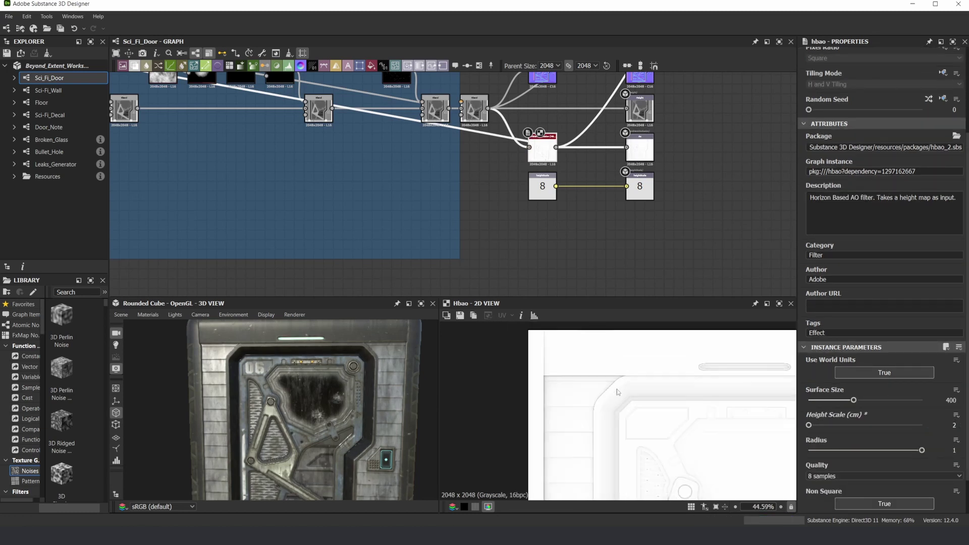
scroll(653, 396, "up", 2)
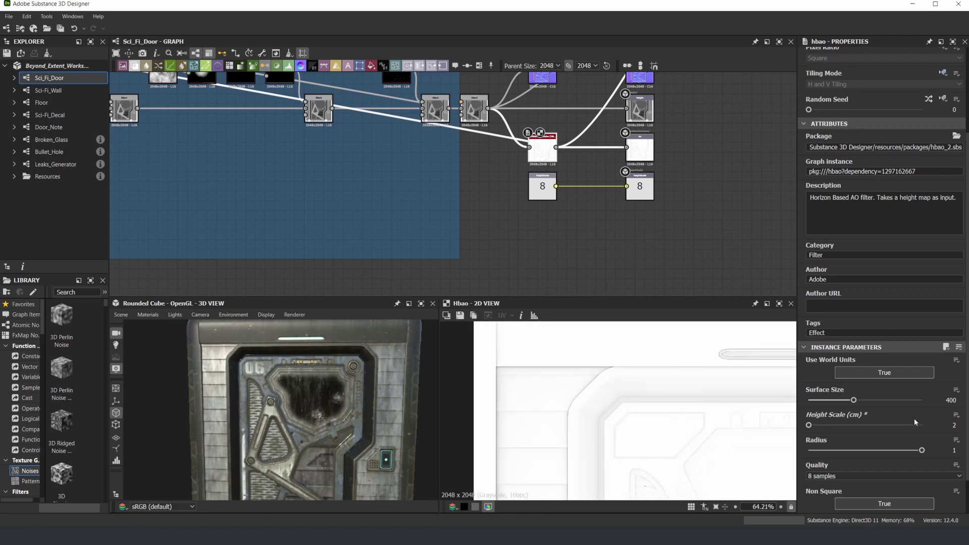
key("ctrl+z")
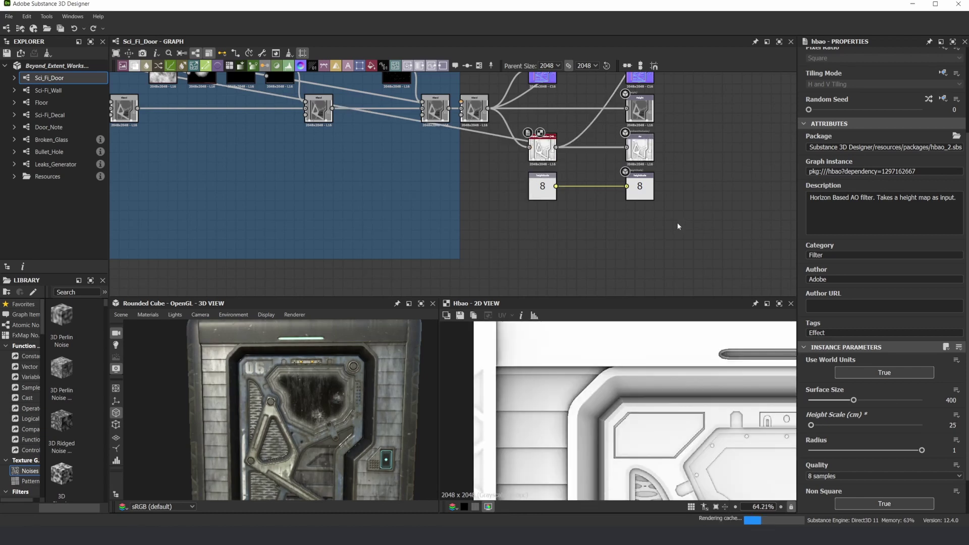
Step: Preview the Normal node feeding the Normal output and inspect the whole map in the 2D view
scroll(293, 182, "down", 5)
scroll(276, 196, "up", 4)
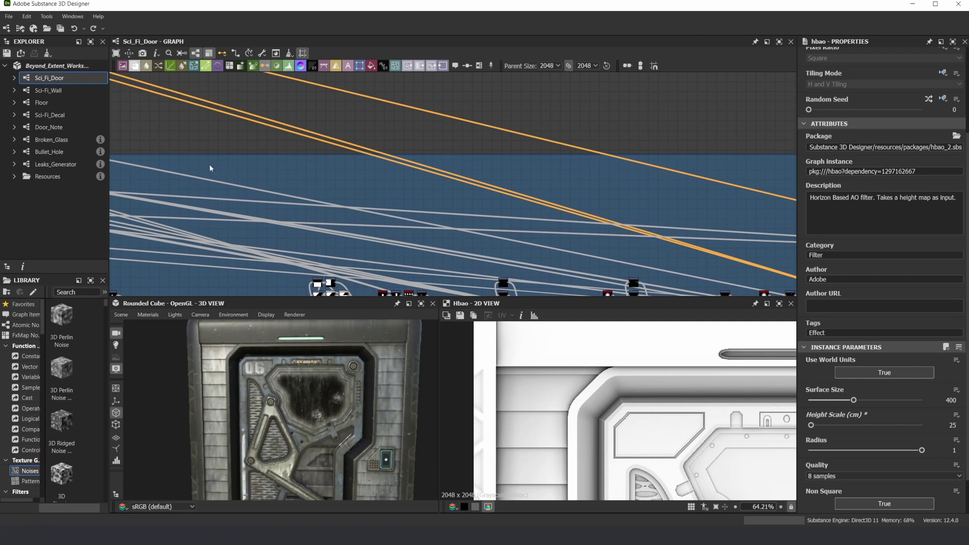
scroll(211, 167, "down", 4)
scroll(565, 222, "up", 8)
middle_click_drag(598, 258, 562, 171)
scroll(565, 233, "up", 5)
double_click(550, 280)
scroll(634, 409, "down", 6)
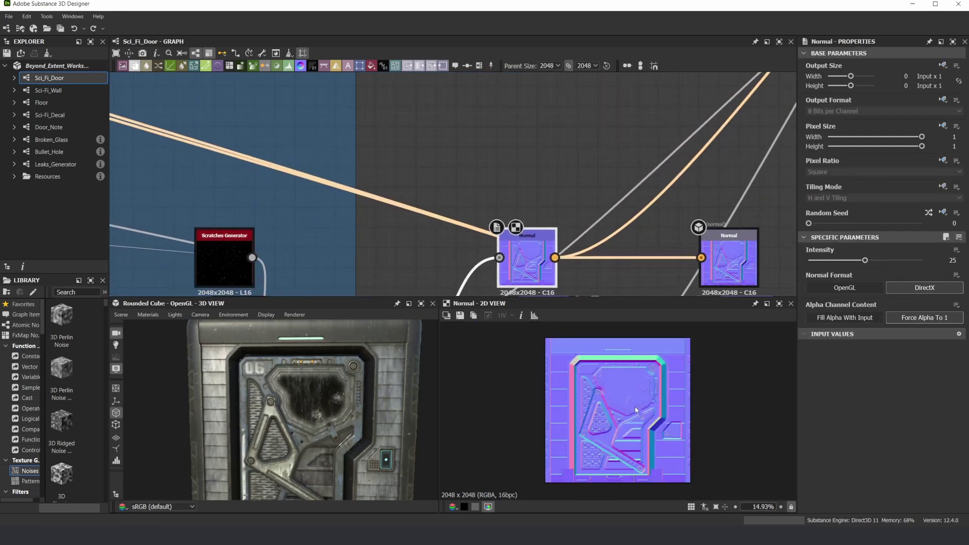
scroll(636, 410, "up", 1)
scroll(564, 173, "down", 2)
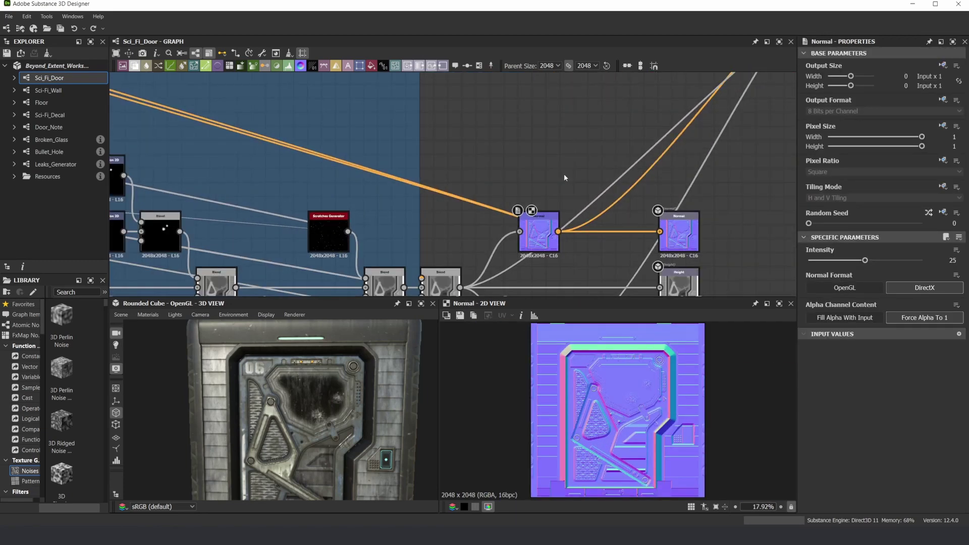
Step: Preview the Ambient Occlusion (HBAO) node that feeds the Ao output
scroll(313, 151, "down", 5)
middle_click_drag(304, 143, 489, 166)
scroll(522, 254, "up", 5)
double_click(488, 201)
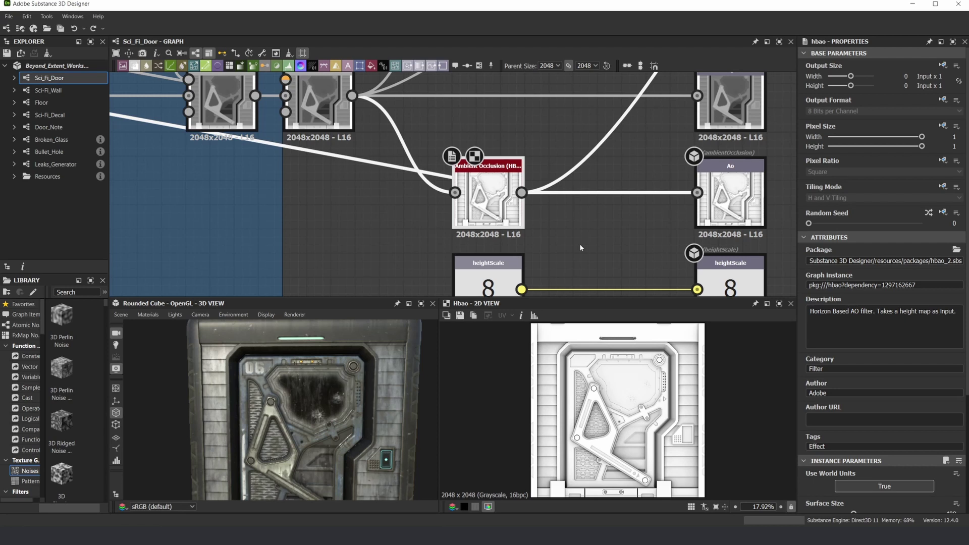
Step: Go to the start of the Base Color frame and preview the Blend that masks the mesh grille over the grunge base
scroll(324, 176, "down", 6)
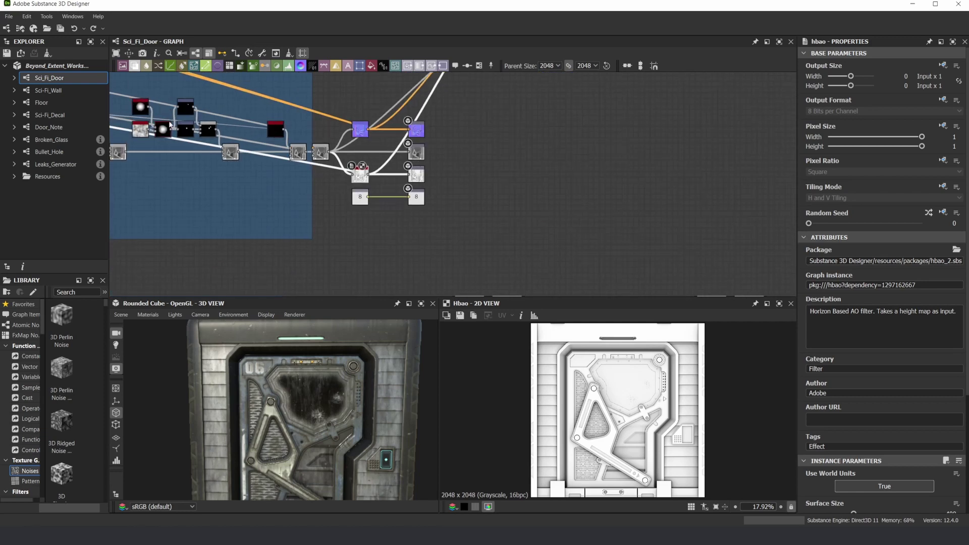
middle_click_drag(324, 177, 760, 282)
scroll(502, 211, "down", 10)
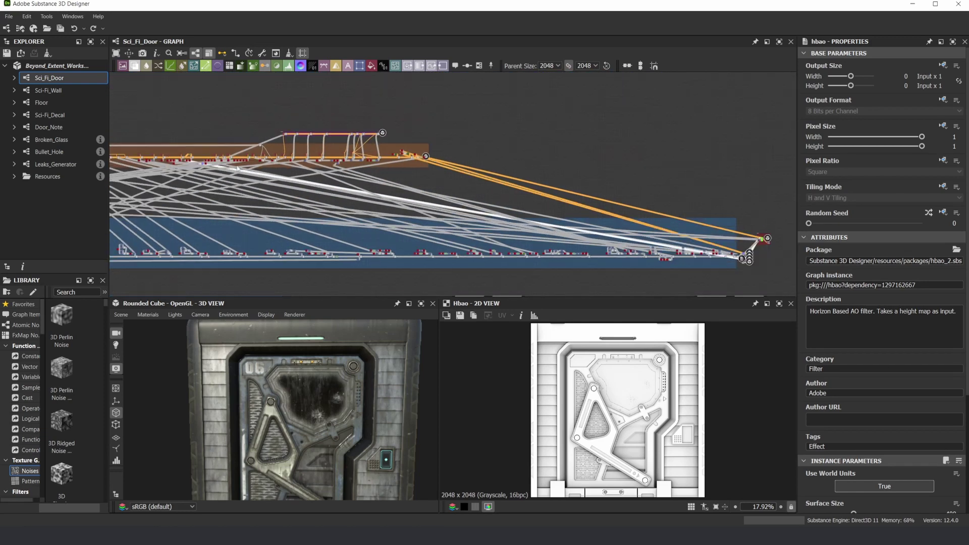
scroll(242, 179, "up", 10)
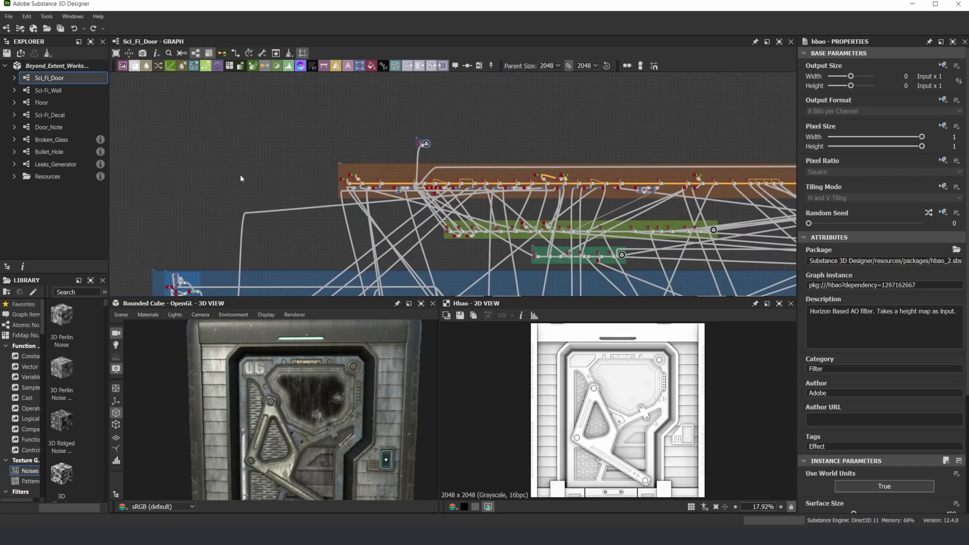
scroll(424, 190, "up", 3)
scroll(533, 155, "down", 2)
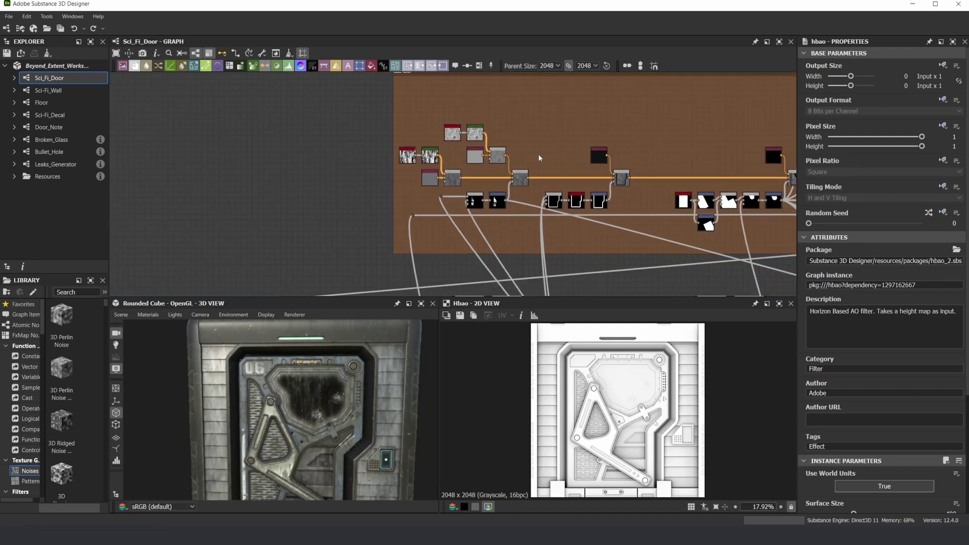
scroll(519, 177, "up", 3)
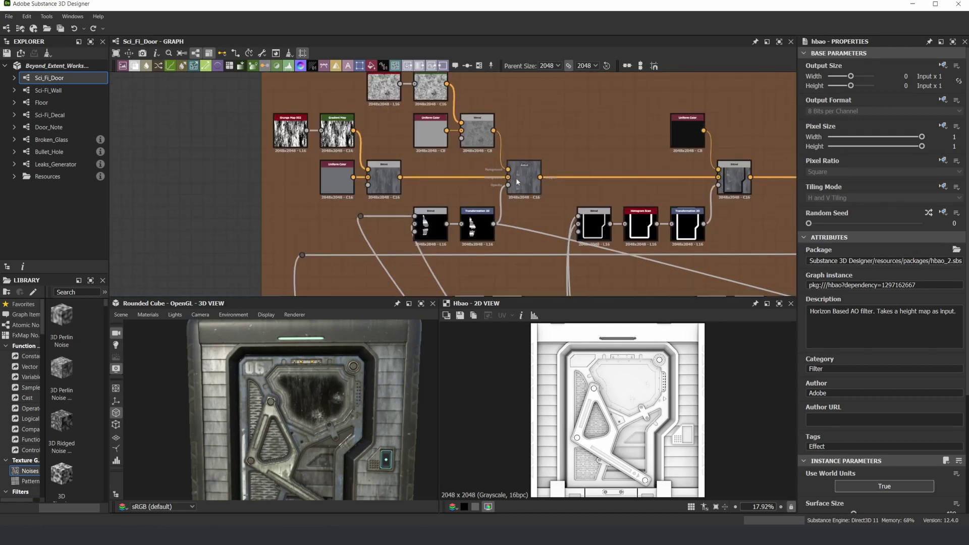
middle_click_drag(564, 158, 463, 159)
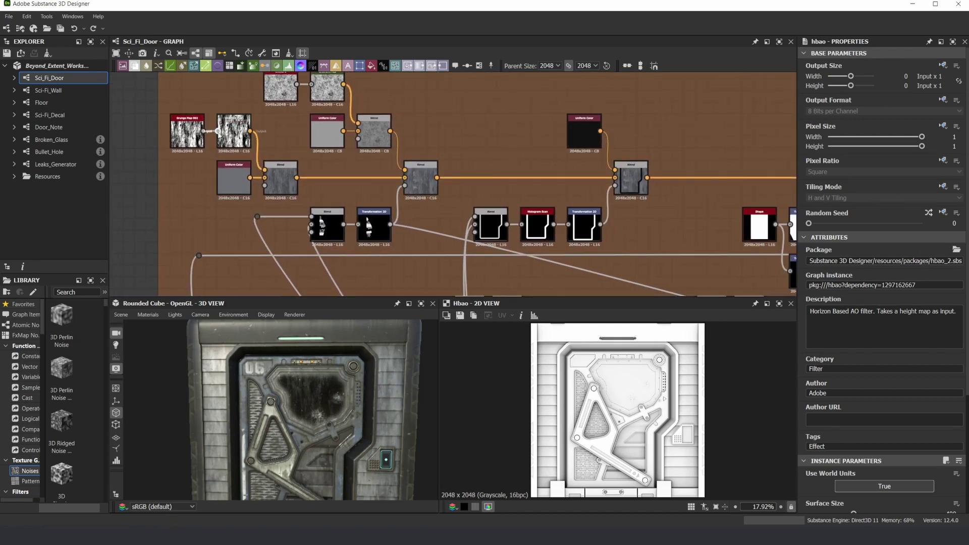
left_click(273, 176)
left_click(415, 181)
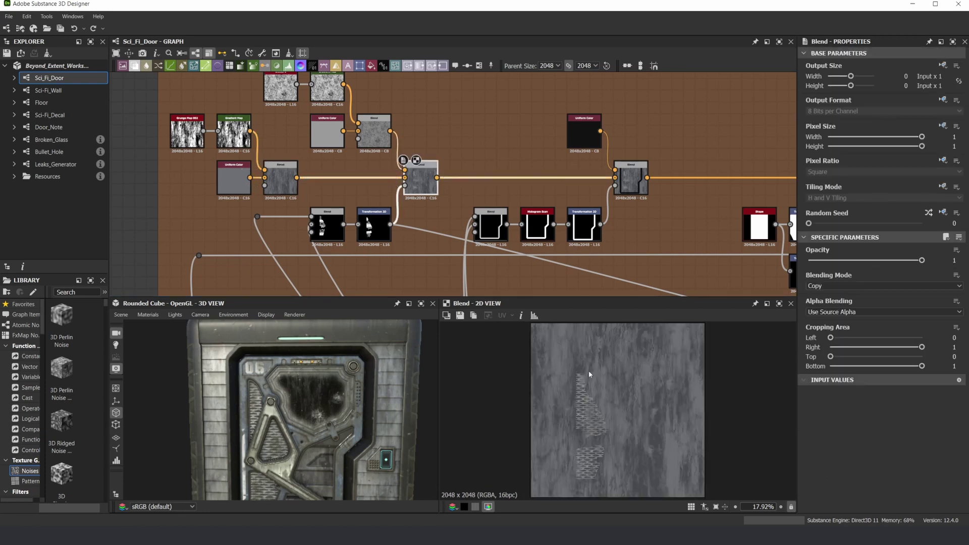
Step: Preview the next base color Blend, which adds the dark door frame outline
scroll(485, 143, "down", 2)
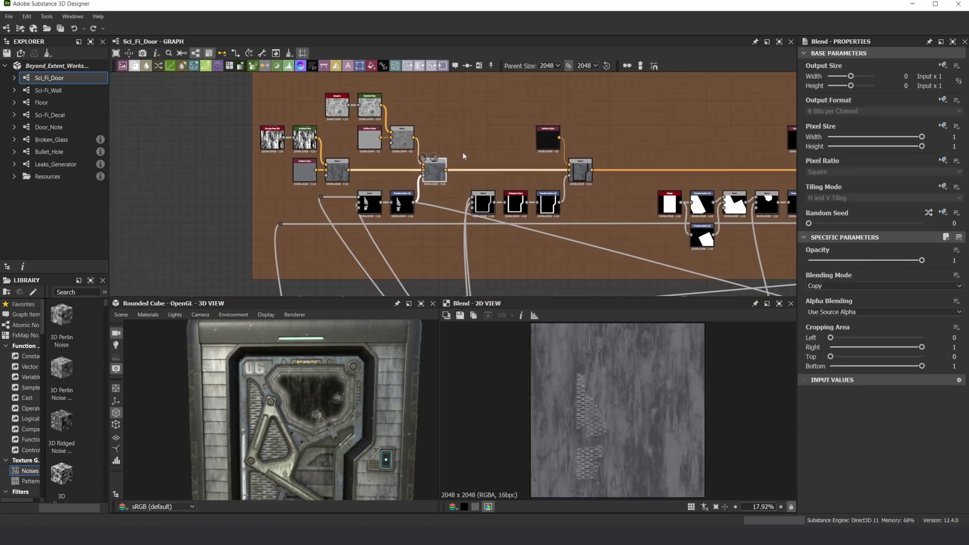
middle_click_drag(620, 130, 411, 147)
scroll(411, 149, "down", 2)
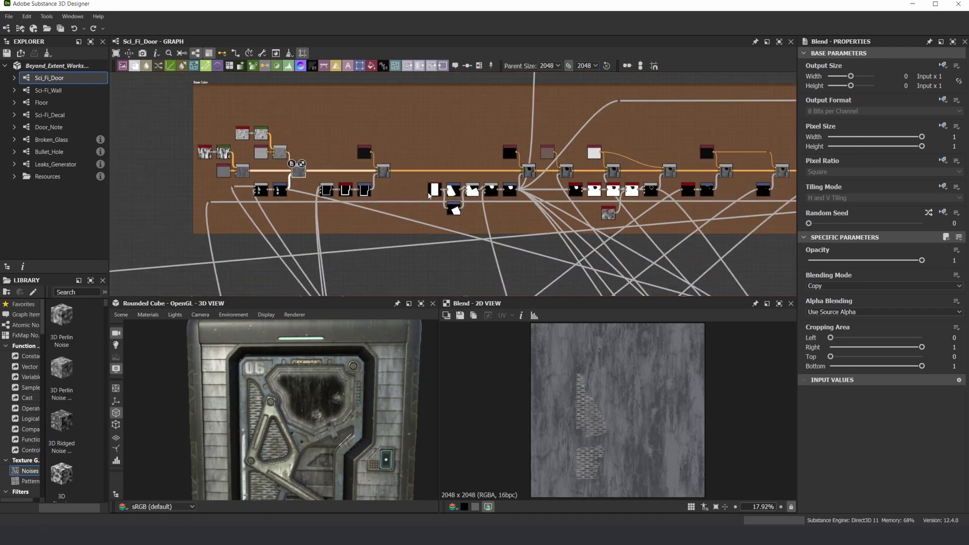
left_click_drag(350, 381, 287, 406)
scroll(385, 167, "up", 5)
double_click(383, 182)
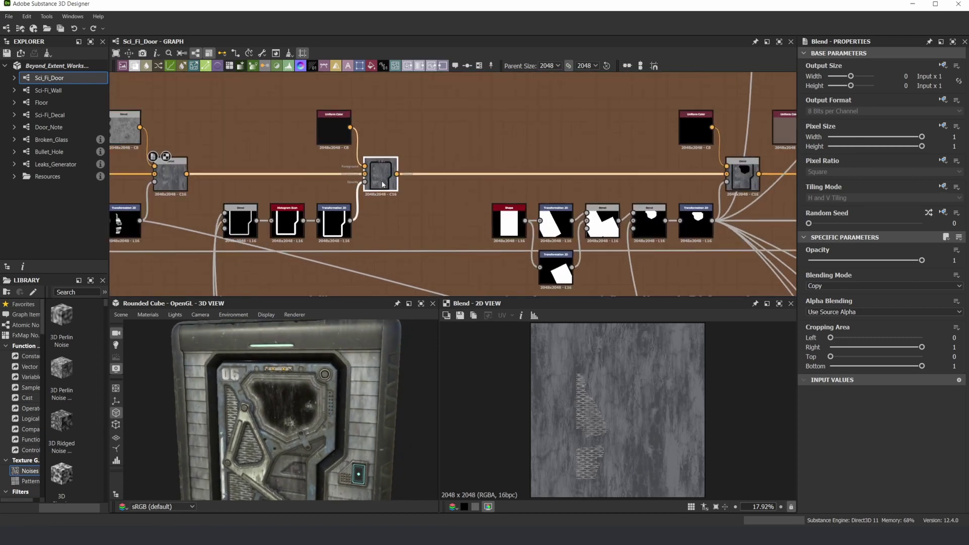
Step: Preview the base color Blend that fills the irregular window shape with black
scroll(542, 149, "down", 1)
scroll(549, 157, "down", 1)
middle_click_drag(581, 153, 393, 164)
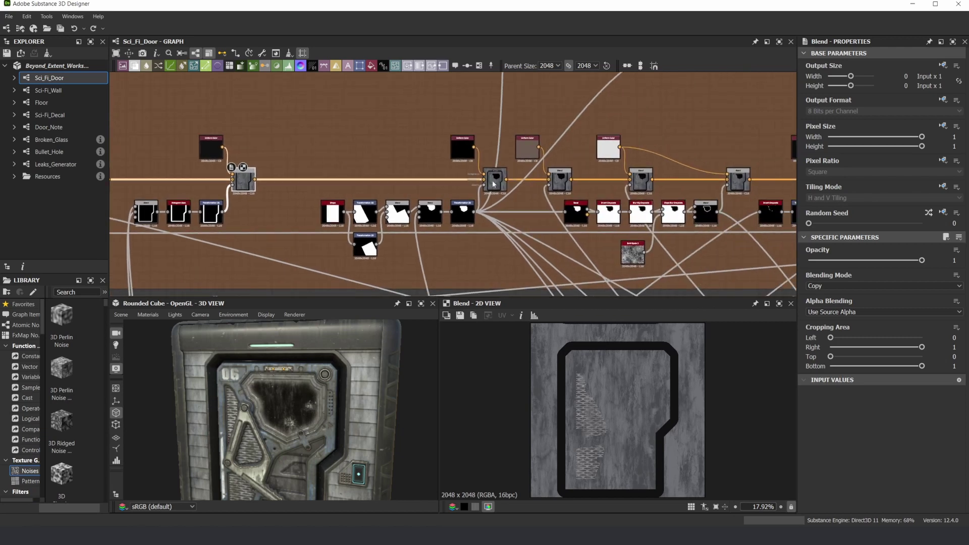
double_click(497, 183)
Step: Compare the first grunge Blend of the base color chain with the Blend holding the black window shape
scroll(625, 185, "down", 2)
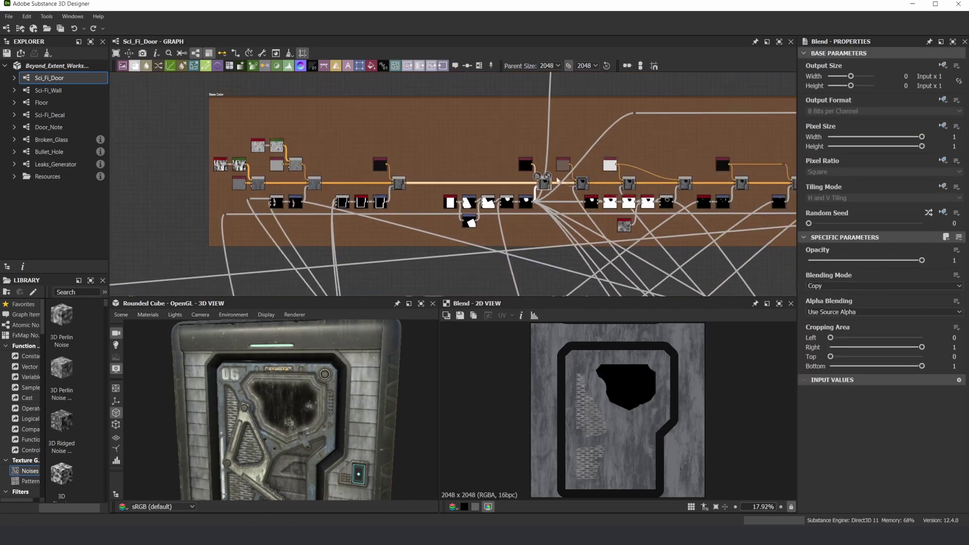
scroll(353, 175, "up", 2)
double_click(181, 187)
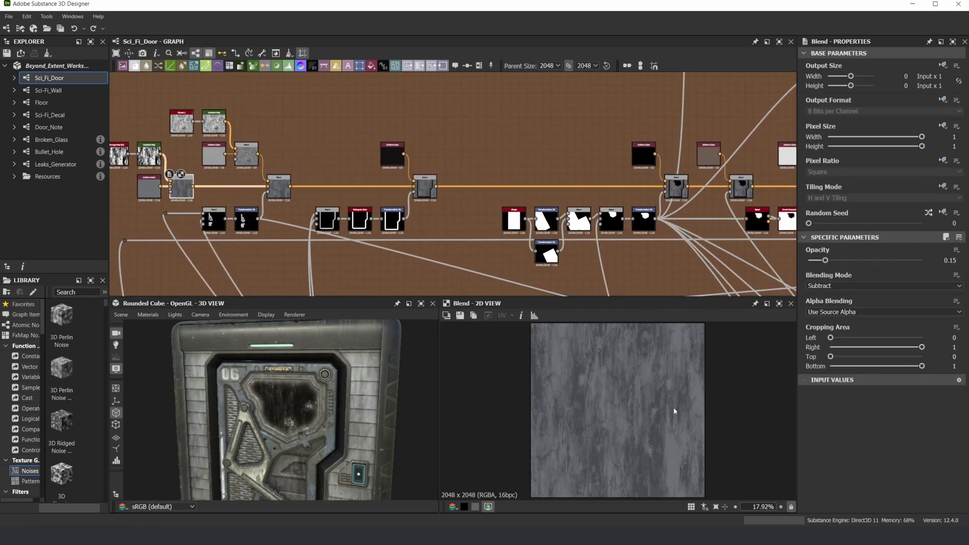
double_click(679, 180)
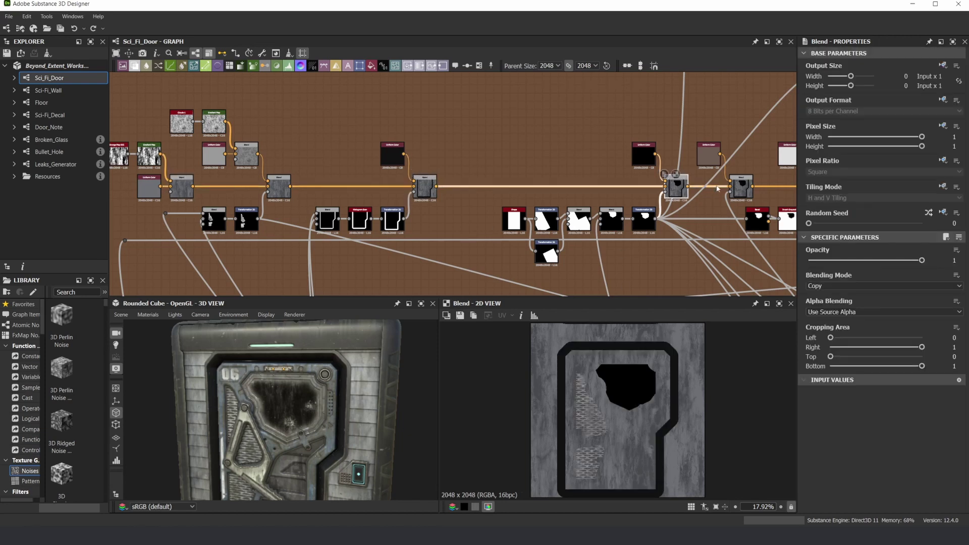
Step: Preview the Blend that adds the brownish color to the window and examine its subtle streaks close up
middle_click_drag(729, 206, 529, 214)
double_click(539, 194)
middle_click_drag(628, 206, 451, 212)
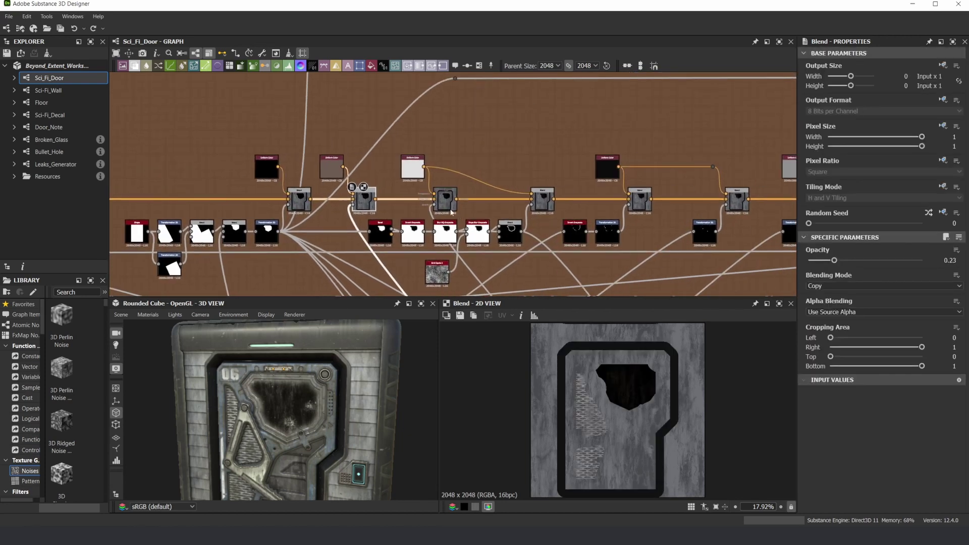
scroll(640, 376, "up", 7)
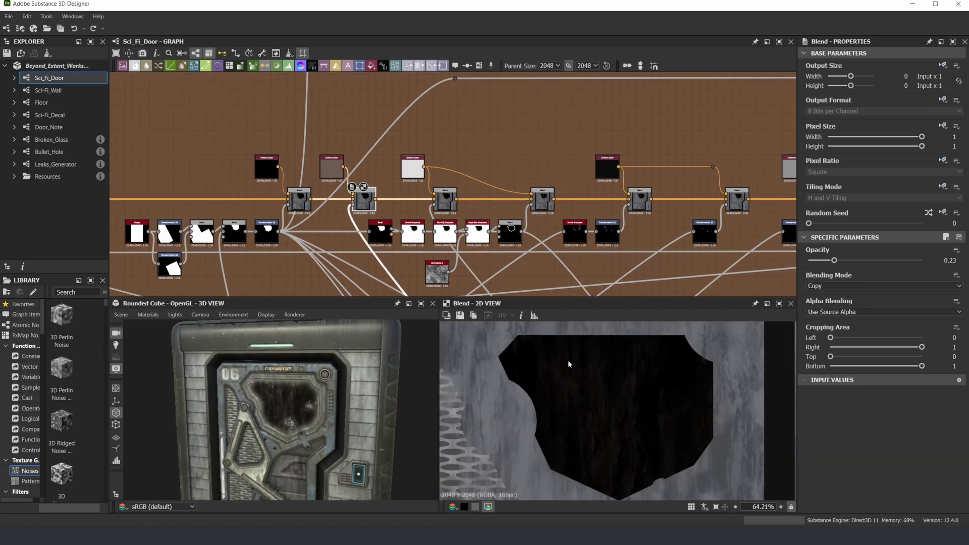
scroll(567, 361, "down", 3)
middle_click_drag(604, 357, 569, 353)
scroll(569, 353, "up", 2)
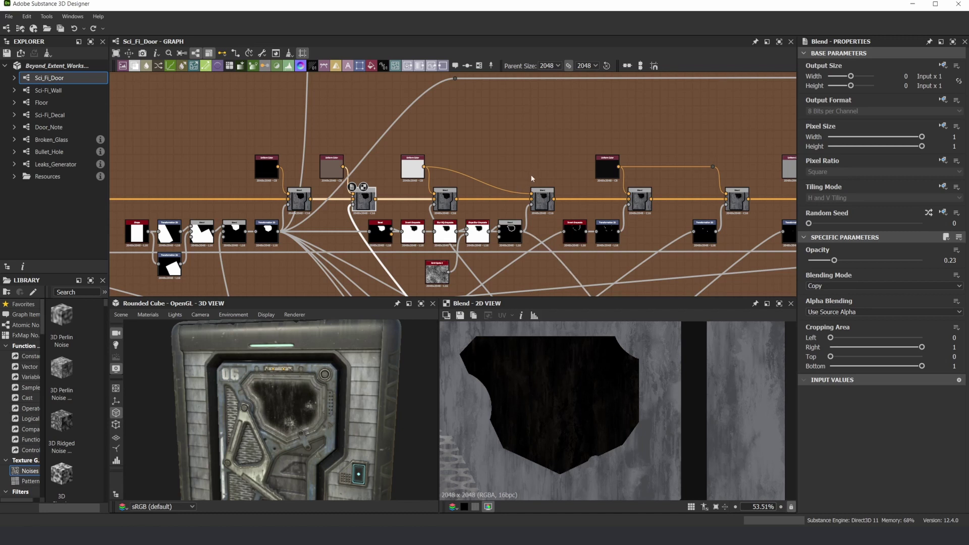
Step: Preview the successive base color Blends that add the window's soft edge, its dark outline and the bolts
double_click(542, 199)
middle_click_drag(640, 203, 496, 208)
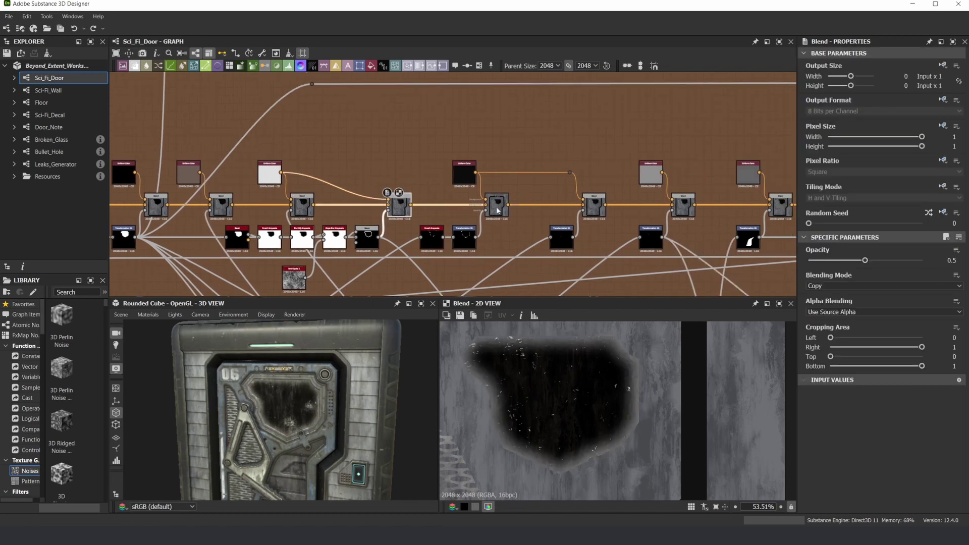
double_click(496, 207)
middle_click_drag(589, 206, 498, 209)
double_click(503, 211)
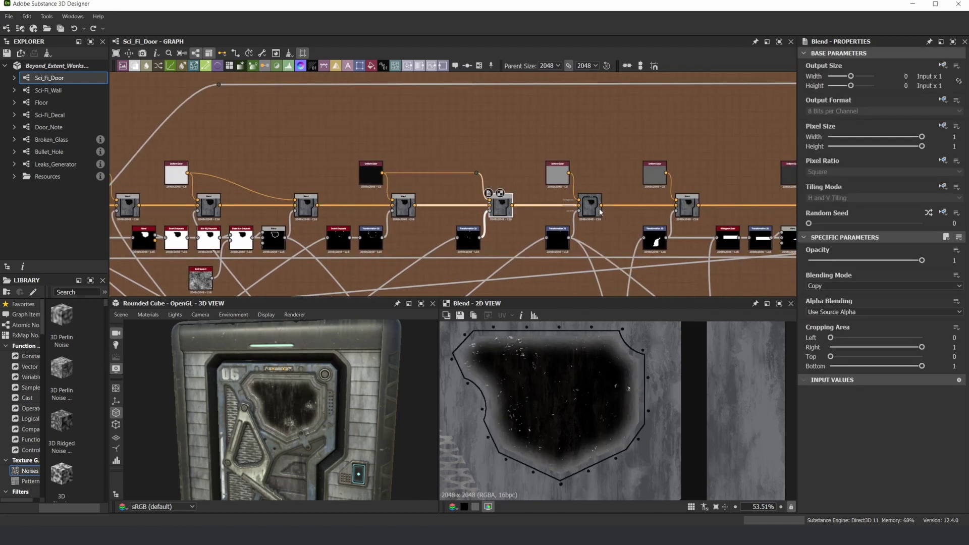
Step: Compare the two Blends fed by the light Uniform Color, covering the window's scattered specks and soft dusty edge
scroll(291, 201, "up", 3)
double_click(310, 212)
middle_click_drag(250, 204, 377, 190)
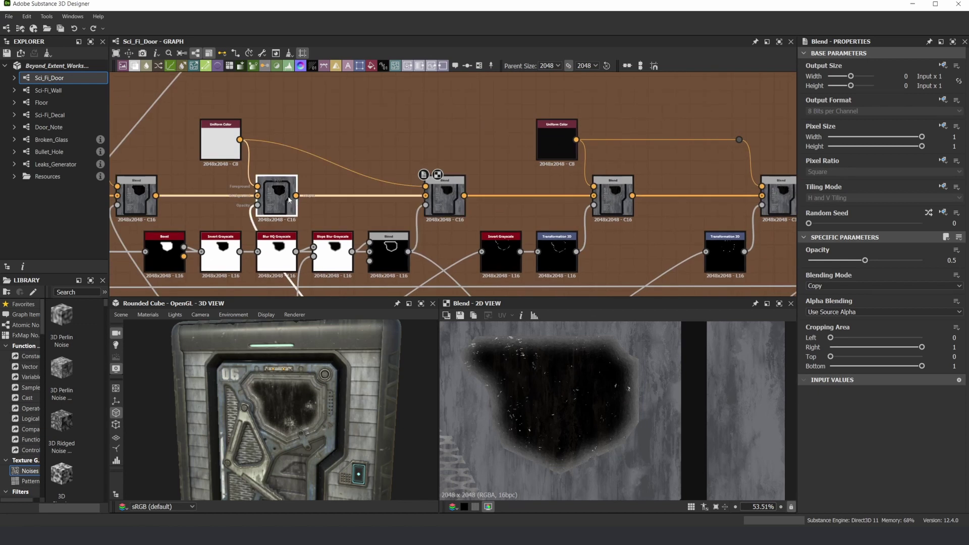
double_click(277, 197)
left_click(439, 197)
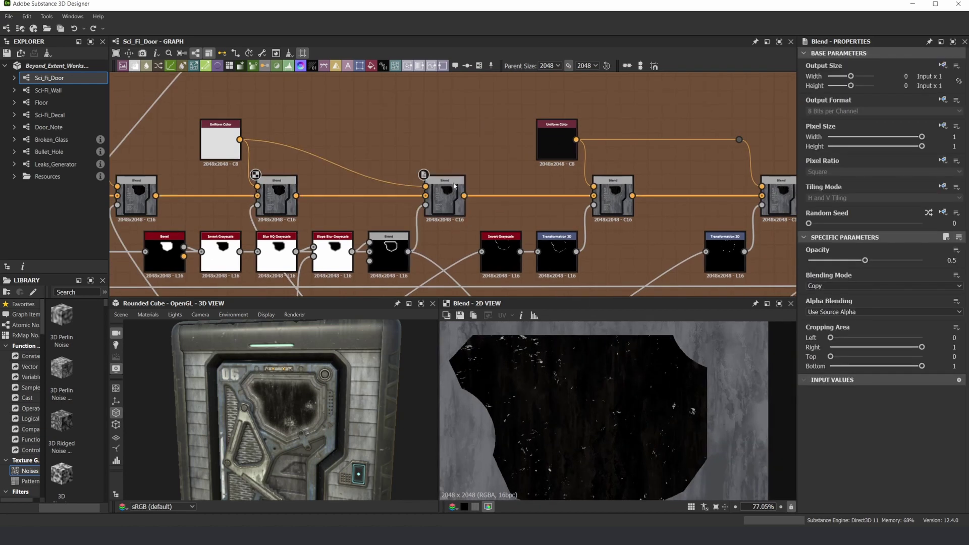
left_click(472, 154)
double_click(444, 197)
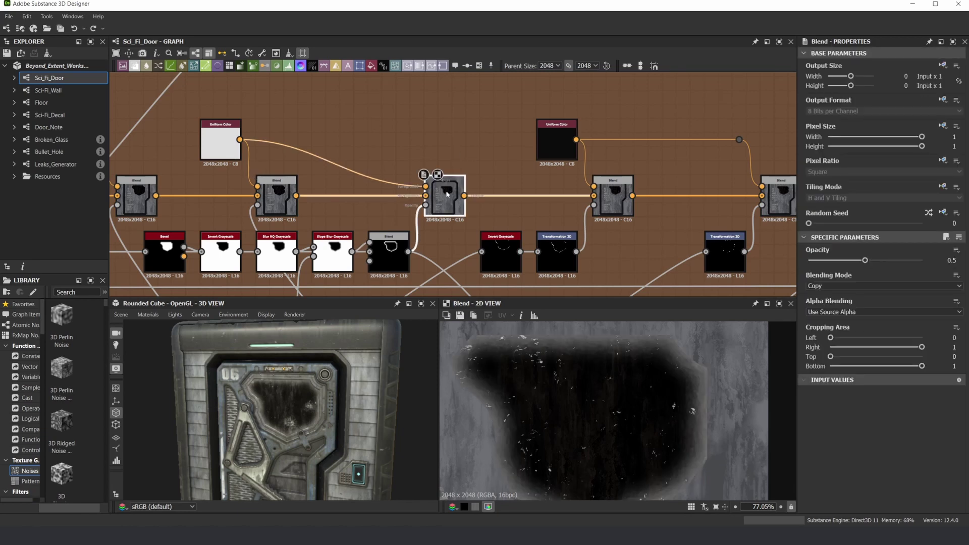
Step: Trace the window's soft edge mask back to its Bevel node and preview the source Transformation 2D shape
scroll(382, 210, "down", 1)
scroll(382, 210, "down", 1)
middle_click_drag(381, 210, 435, 188)
scroll(405, 214, "up", 5)
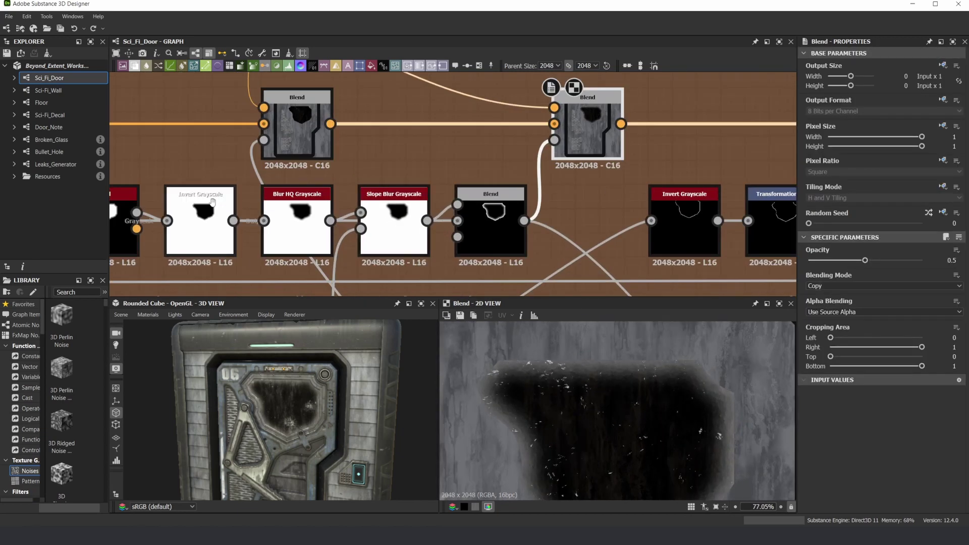
middle_click_drag(199, 215, 323, 197)
scroll(248, 200, "down", 2)
scroll(248, 201, "down", 2)
middle_click_drag(247, 200, 303, 200)
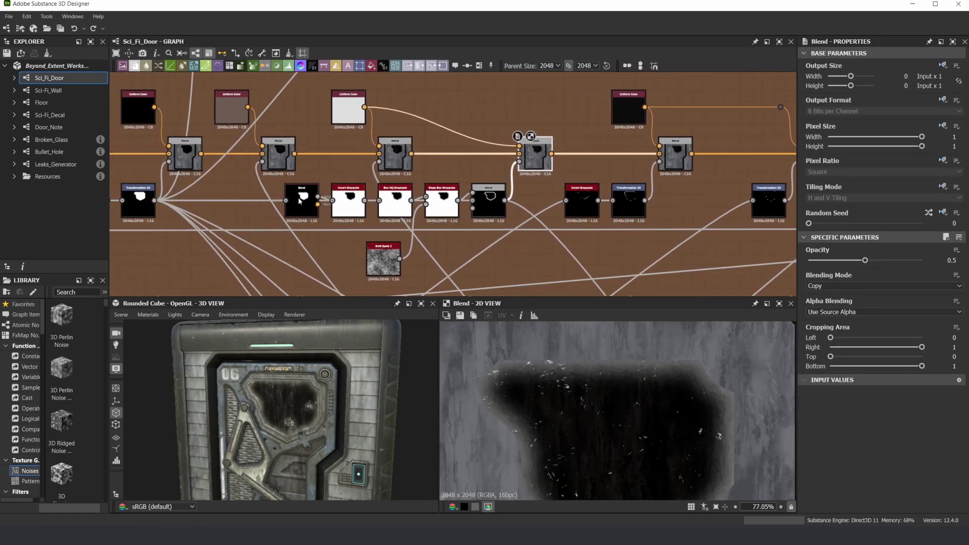
scroll(295, 201, "up", 3)
double_click(281, 201)
scroll(610, 460, "down", 3)
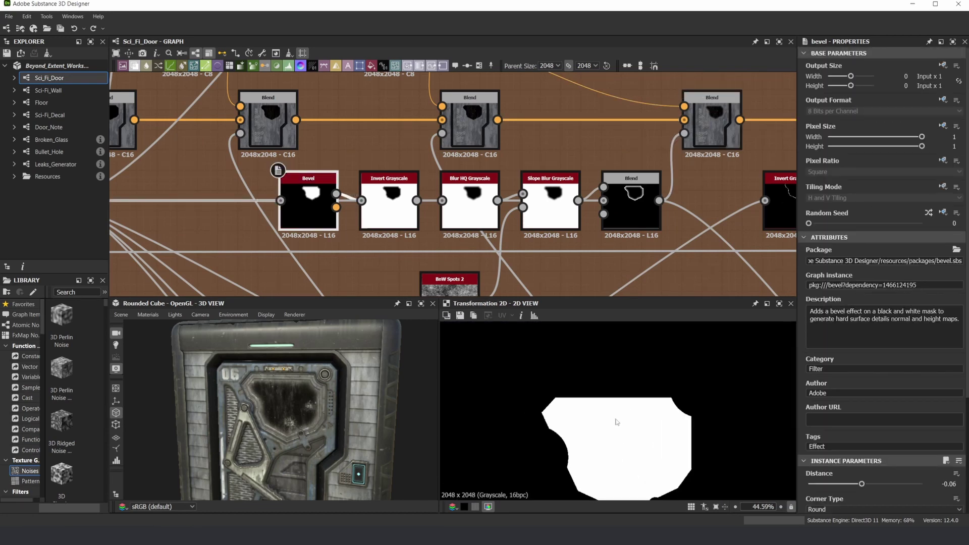
Step: Compare the Invert Grayscale output with its neighbouring Bevel and Blur HQ Grayscale nodes in the window's soft edge mask chain
double_click(384, 198)
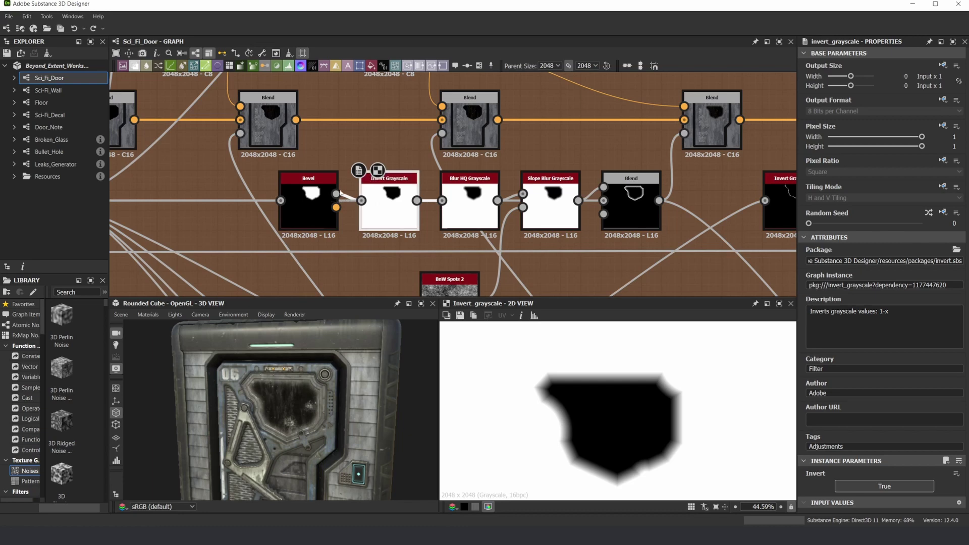
double_click(308, 202)
double_click(399, 201)
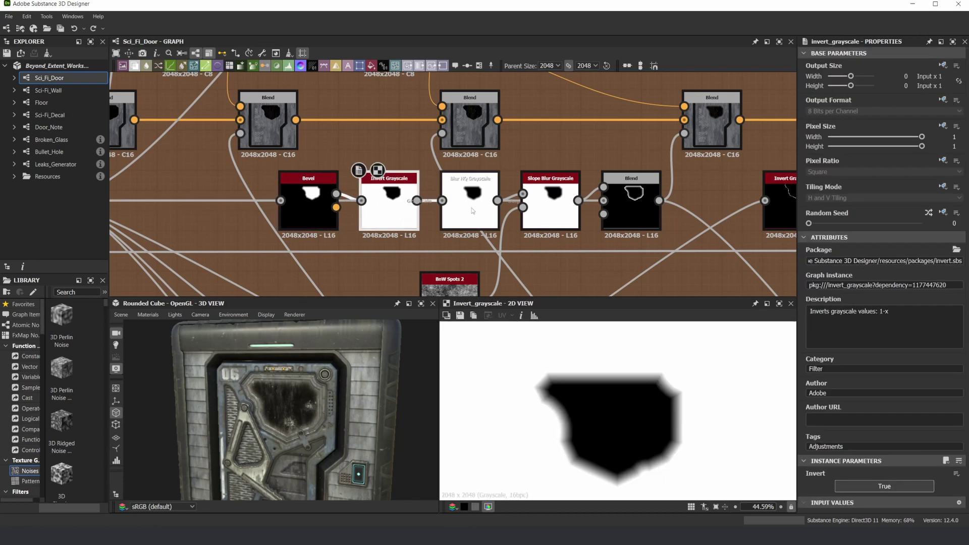
double_click(479, 222)
scroll(577, 379, "up", 1)
double_click(389, 218)
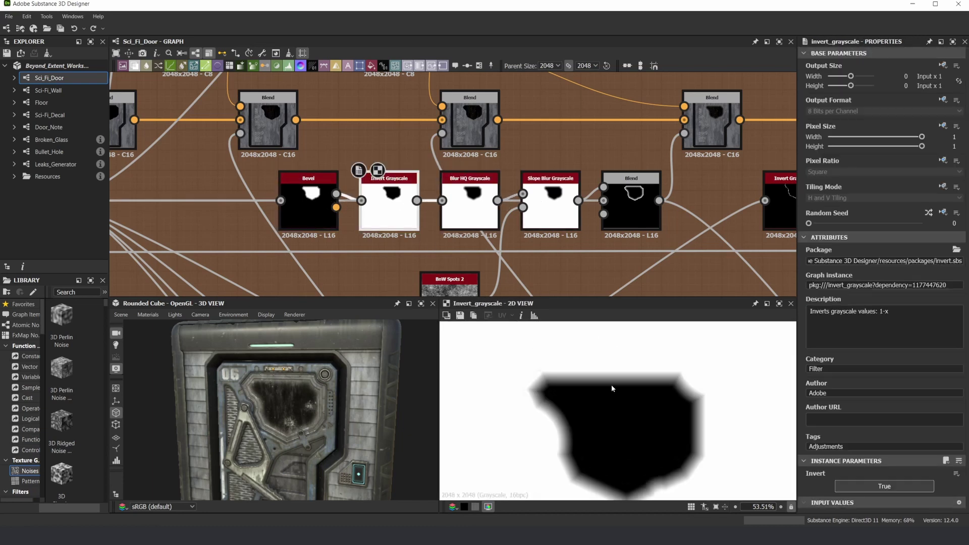
Step: Preview the Slope Blur Grayscale result close up, followed by the Multiply Blend that completes the window's edge mask
double_click(475, 217)
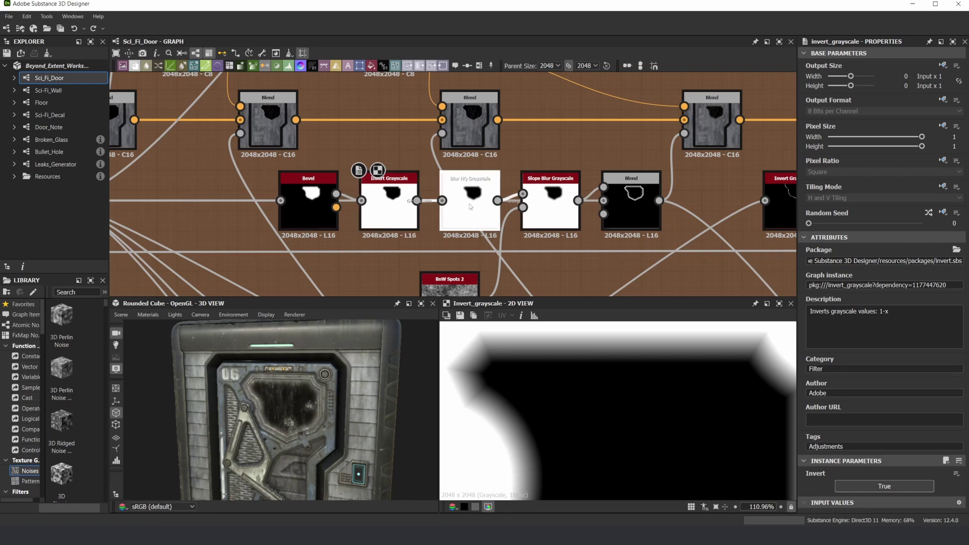
double_click(543, 224)
scroll(565, 364, "up", 4)
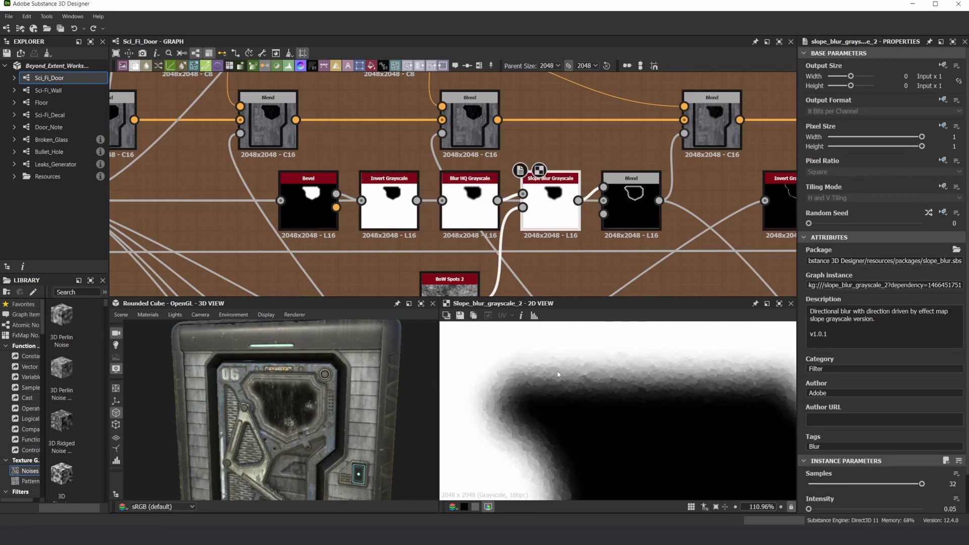
double_click(638, 203)
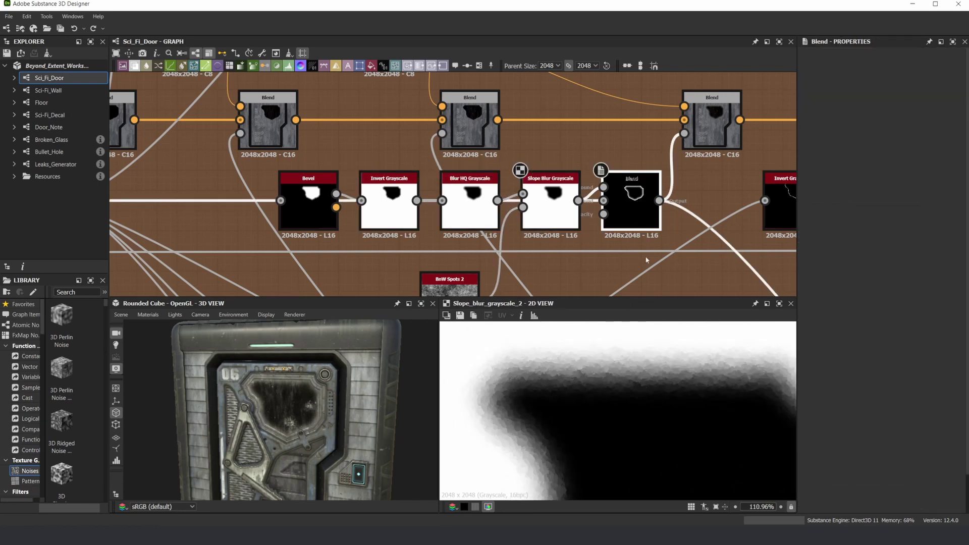
scroll(504, 195, "down", 3)
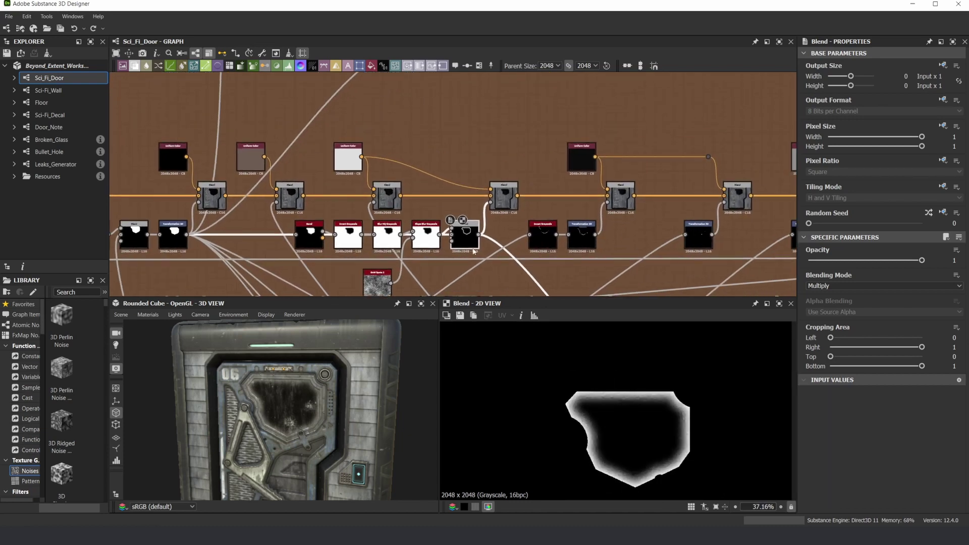
Step: Preview the base color Blend driven by the completed edge mask and examine the window's dusty rim close up
double_click(504, 197)
scroll(615, 403, "up", 6)
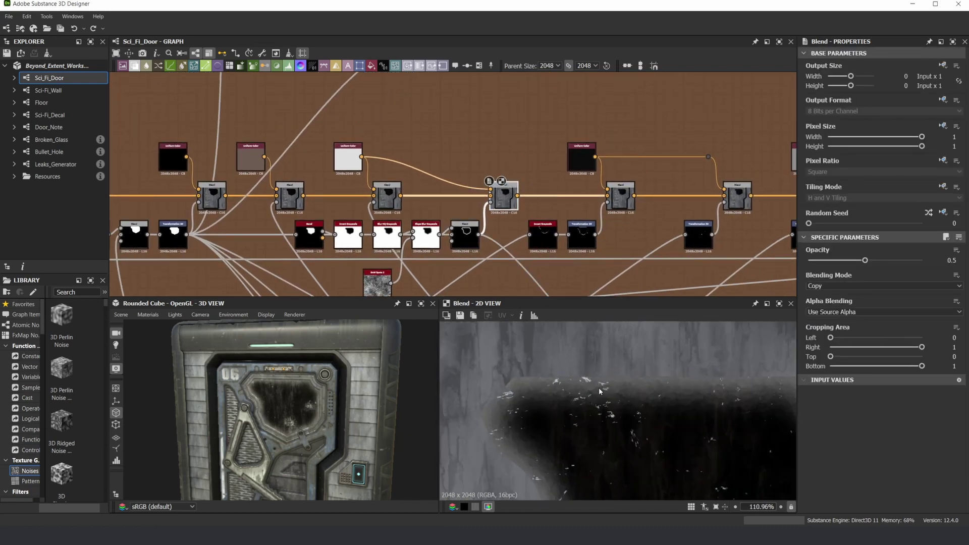
scroll(622, 232, "down", 3)
Step: Preview the following base color Blends that add the window's dark outline, the bolts and the perforated grille
middle_click_drag(675, 216, 550, 235)
scroll(559, 233, "up", 4)
double_click(571, 223)
scroll(570, 223, "down", 2)
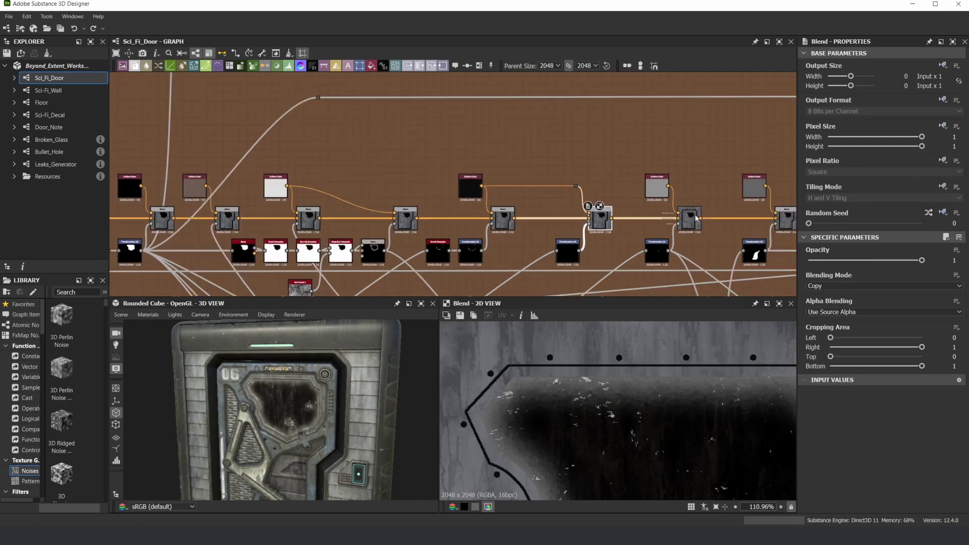
double_click(634, 220)
scroll(650, 398, "down", 8)
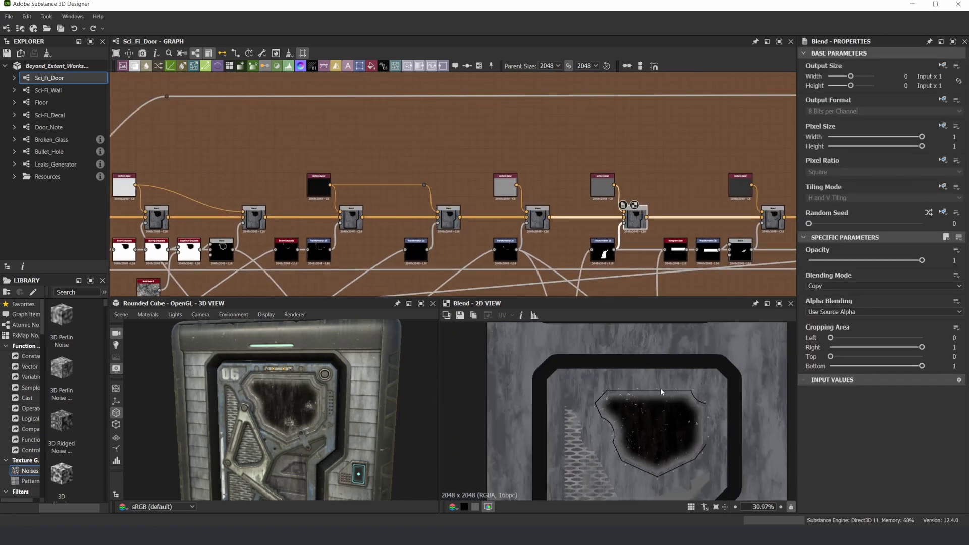
Step: Step through the following base color Blends up to the blue painted panel layer and view the whole texture
middle_click_drag(701, 196, 482, 176)
scroll(481, 176, "up", 2)
left_click(571, 201)
double_click(572, 202)
middle_click_drag(616, 218, 444, 199)
double_click(577, 196)
scroll(618, 208, "down", 3)
double_click(667, 202)
middle_click_drag(633, 201, 411, 191)
key("f")
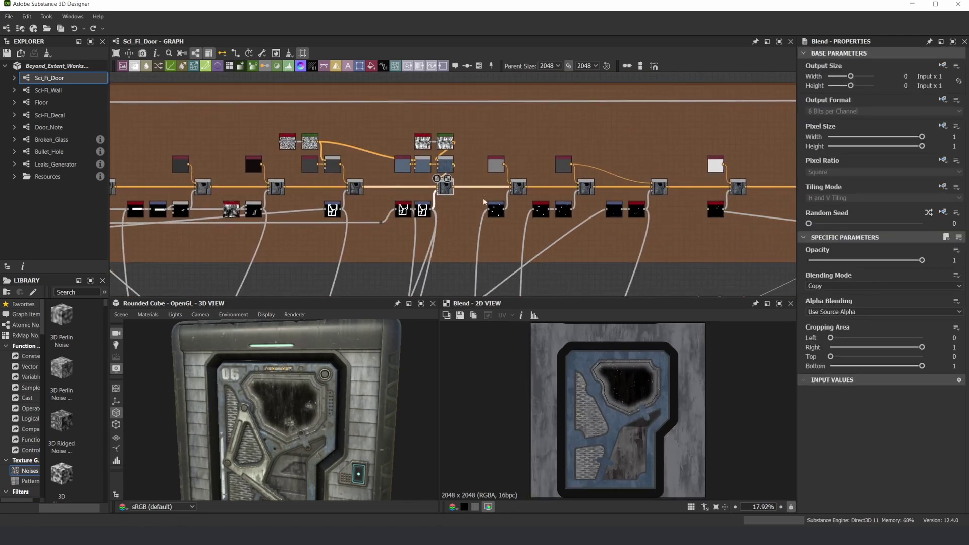
Step: Preview the Blends that add the round discs on the door and the white bullet cracks in the window
scroll(484, 201, "up", 2)
middle_click_drag(671, 207, 535, 212)
double_click(560, 209)
middle_click_drag(710, 217, 560, 218)
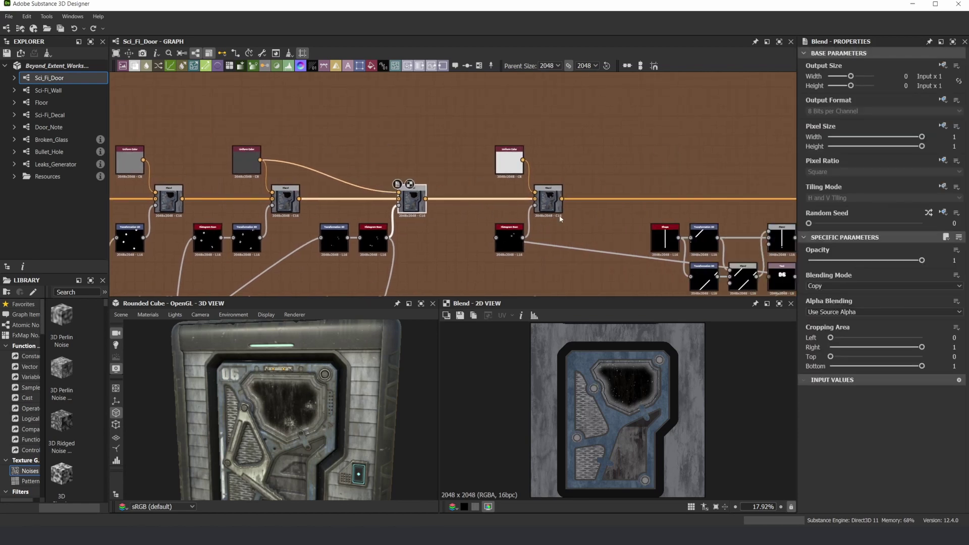
double_click(550, 205)
scroll(633, 208, "down", 2)
middle_click_drag(706, 216, 353, 224)
scroll(525, 224, "up", 2)
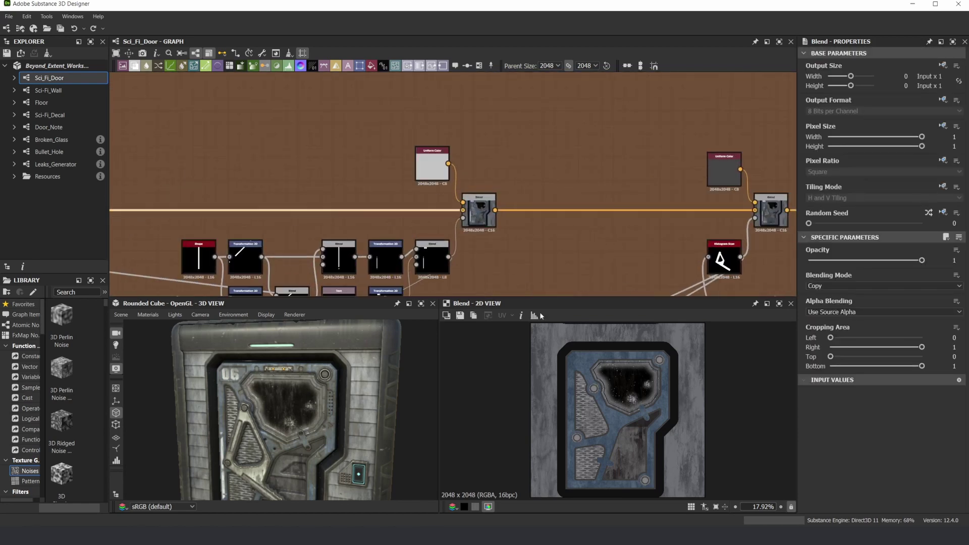
Step: Preview the Blend that adds the 06 number and white stripes, and inspect these markings on the 3D door
middle_click_drag(746, 223, 528, 219)
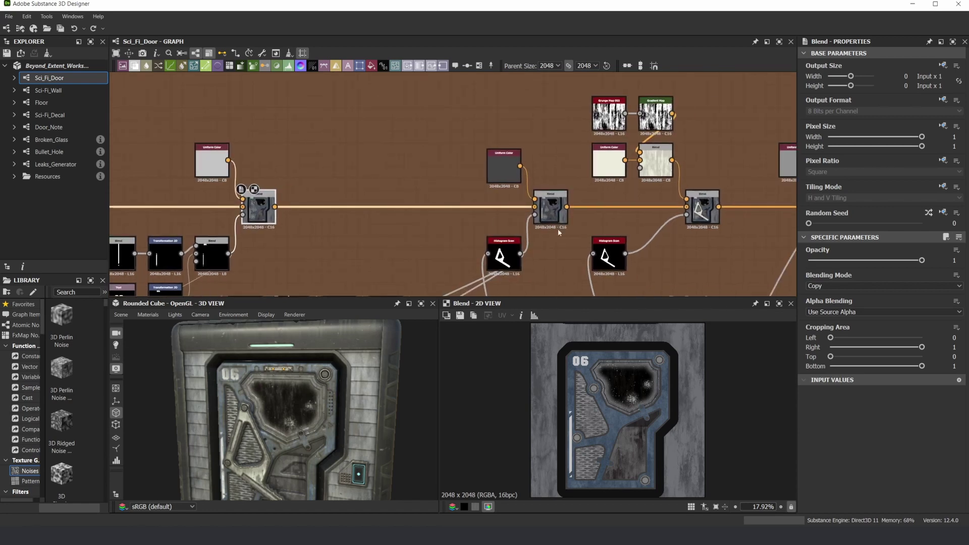
scroll(302, 215, "down", 3)
scroll(308, 215, "up", 2)
middle_click_drag(308, 215, 641, 185)
scroll(432, 214, "up", 1)
middle_click_drag(432, 214, 399, 186)
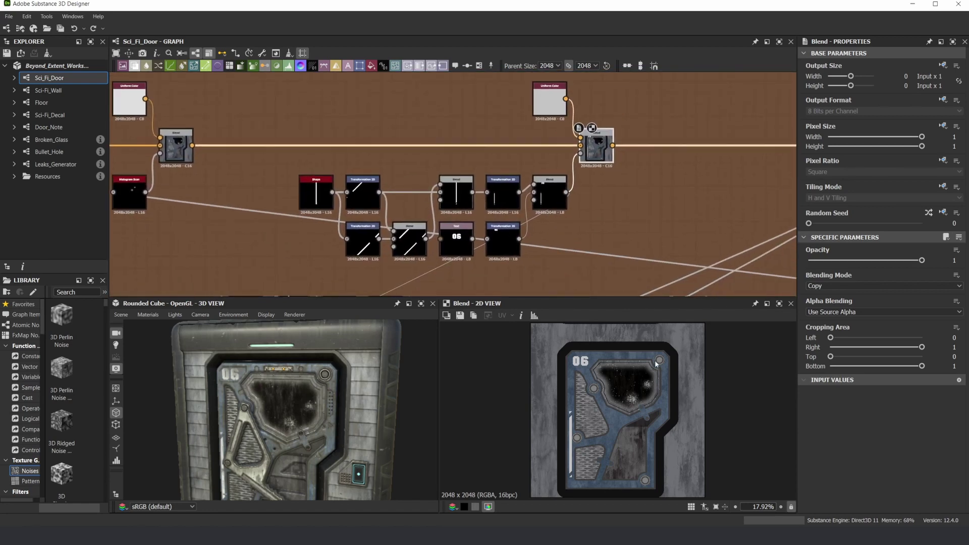
scroll(583, 362, "up", 8)
scroll(554, 366, "down", 7)
scroll(550, 419, "up", 1)
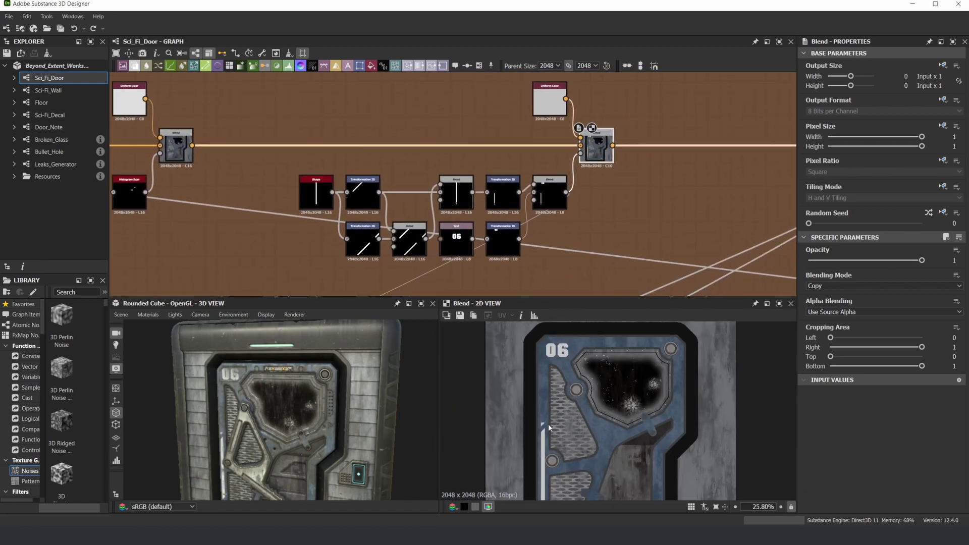
scroll(260, 356, "up", 4)
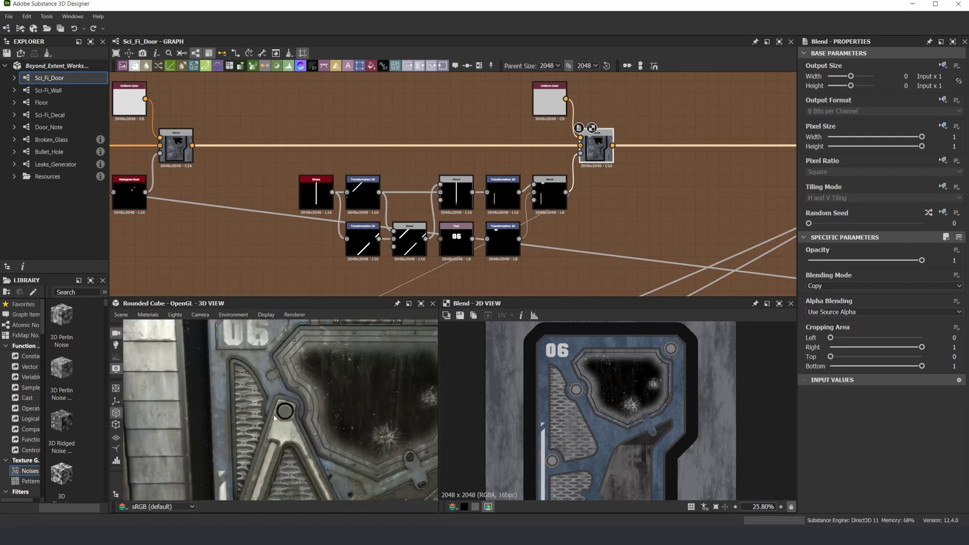
left_click_drag(274, 417, 310, 397)
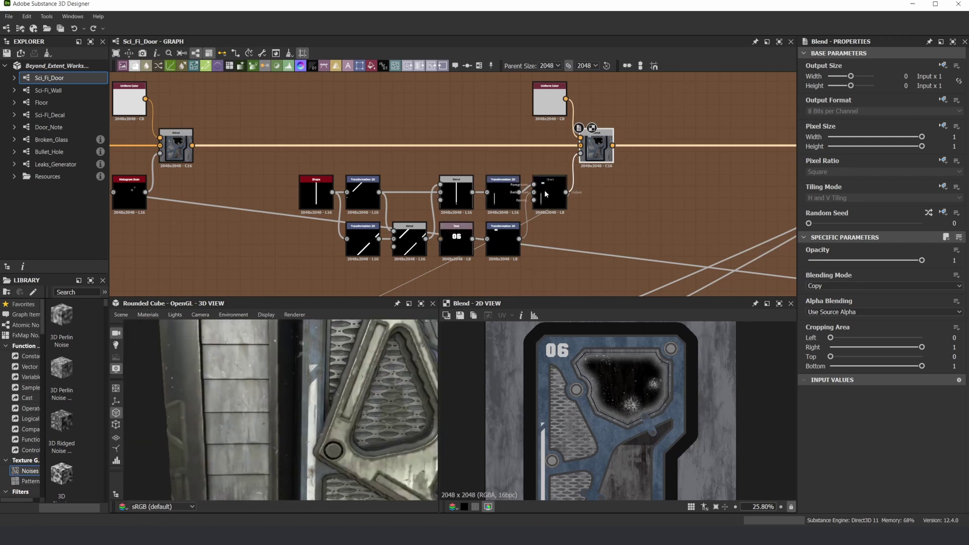
Step: Inspect the Text node that produces the 06, compare it with the resulting base color Blend and review its font parameters
scroll(545, 193, "up", 2)
double_click(441, 248)
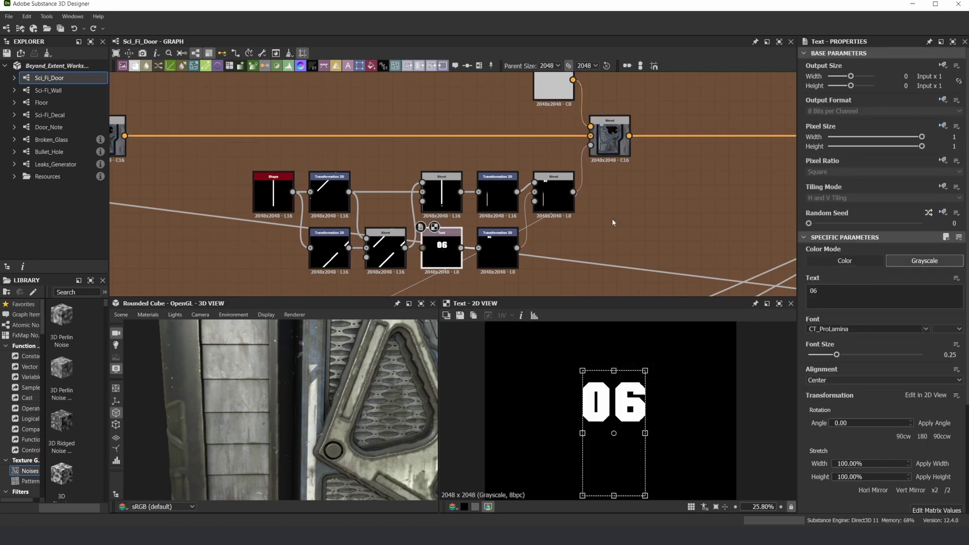
double_click(609, 137)
scroll(606, 358, "up", 5)
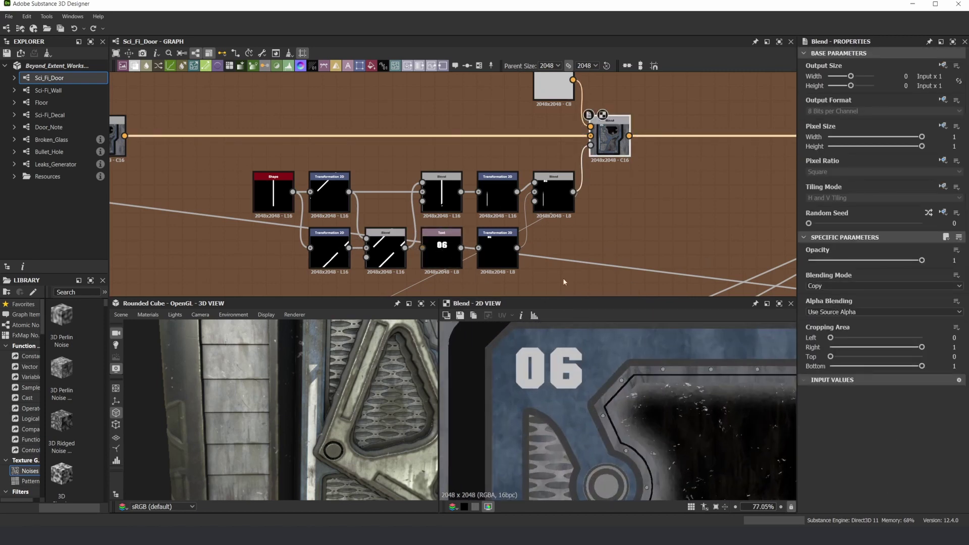
scroll(474, 207, "down", 2)
double_click(441, 248)
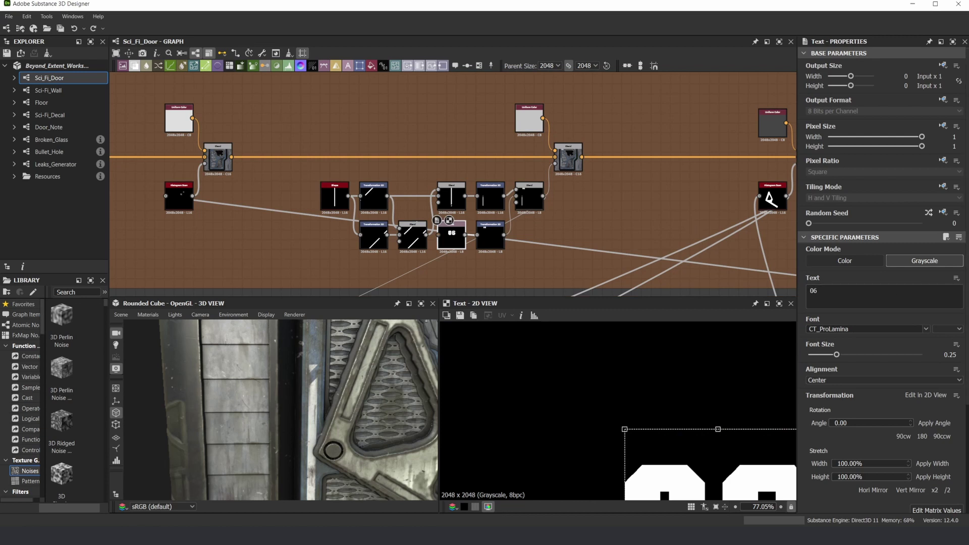
scroll(883, 280, "down", 3)
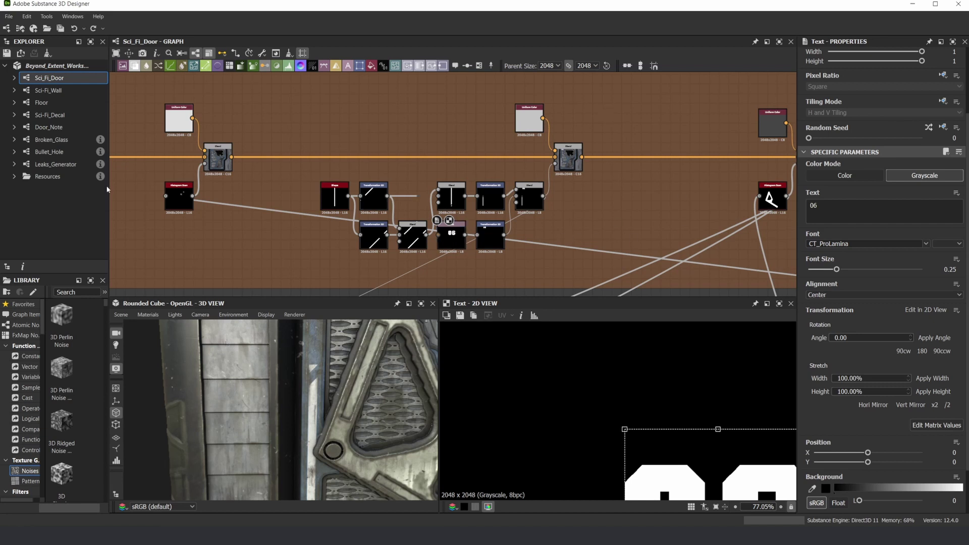
Step: Expand the package's Resources folder to view the imported fonts, and recheck the 06 Blend against its Text node
left_click(14, 177)
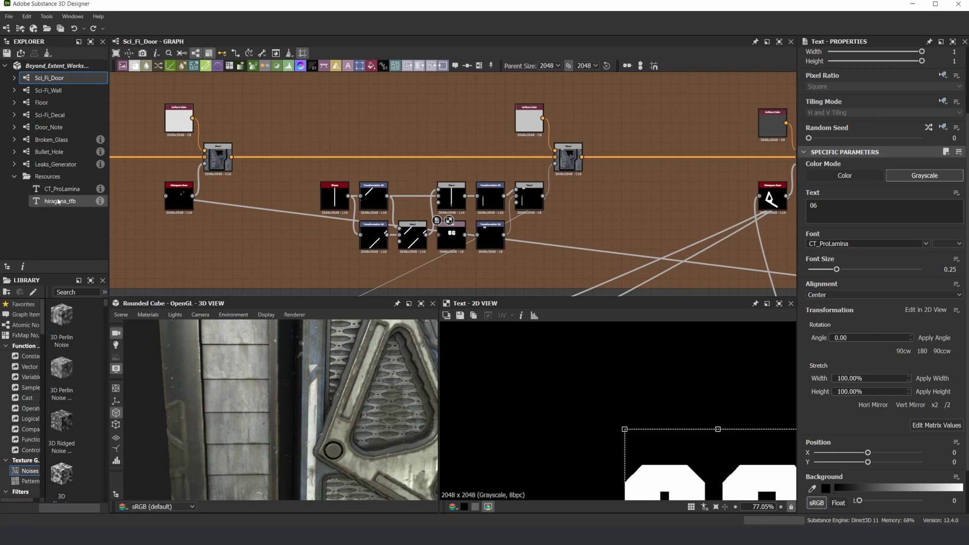
double_click(567, 161)
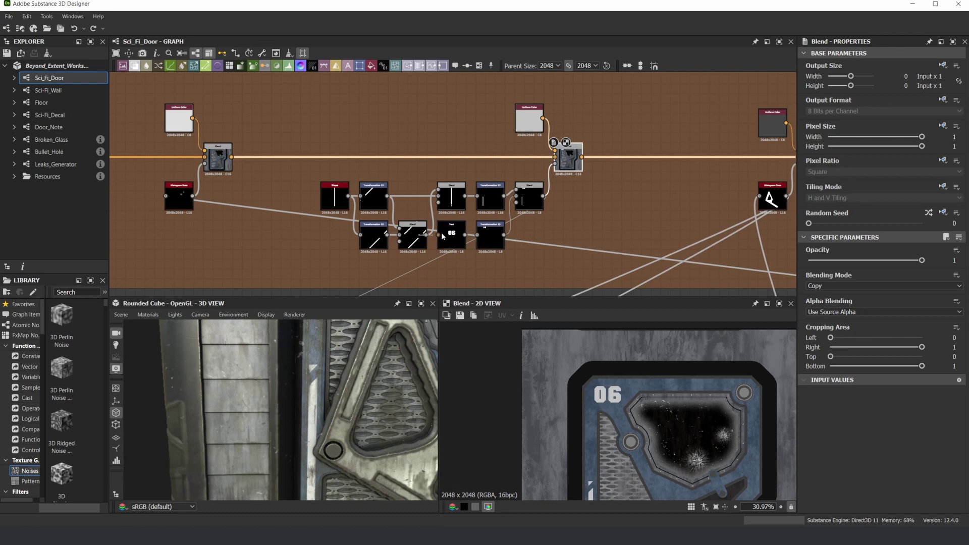
left_click(443, 236)
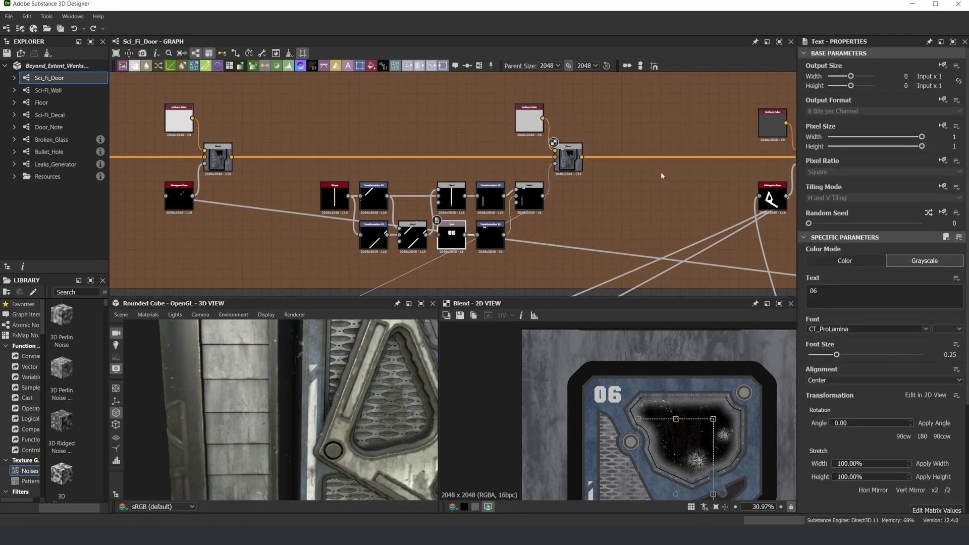
left_click(572, 161)
Step: Preview the Blends that build up the triangular metal arm, from its dark base to the light paint and pivot bolts
middle_click_drag(635, 168, 369, 182)
double_click(545, 171)
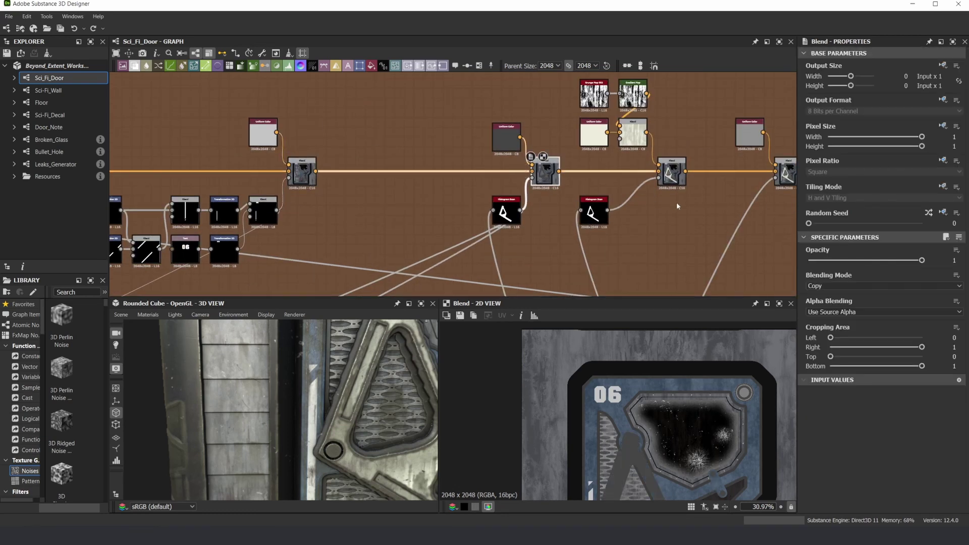
double_click(680, 181)
middle_click_drag(680, 181, 542, 205)
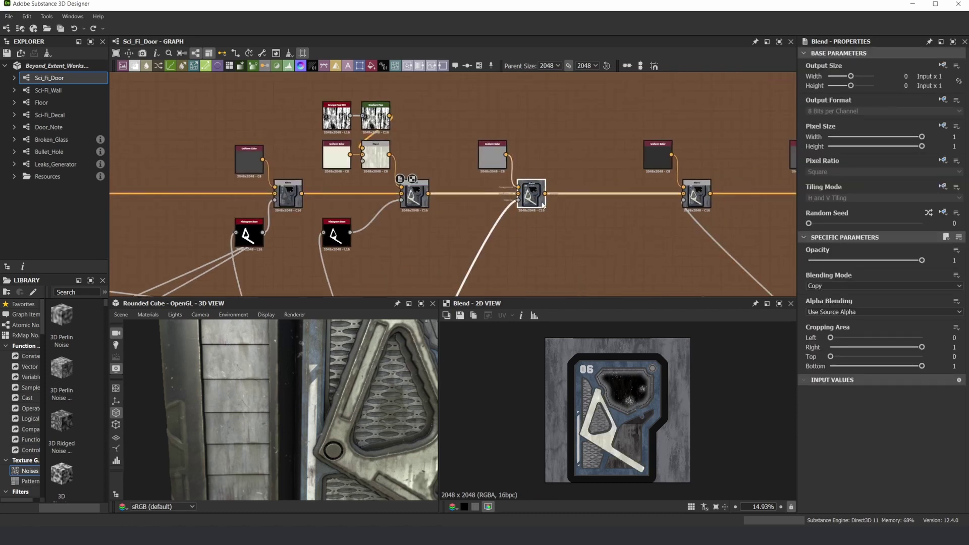
double_click(698, 194)
middle_click_drag(735, 202, 358, 219)
double_click(535, 210)
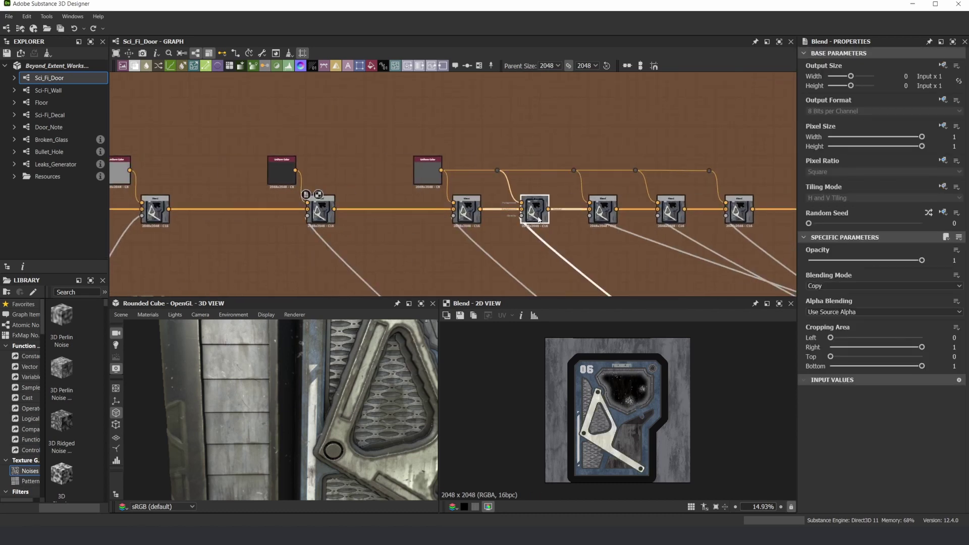
Step: Preview the last Blend fed by the shared grey Uniform Color and the following Blend with the darker color
middle_click_drag(775, 247, 565, 244)
left_click(539, 217)
scroll(629, 382, "up", 3)
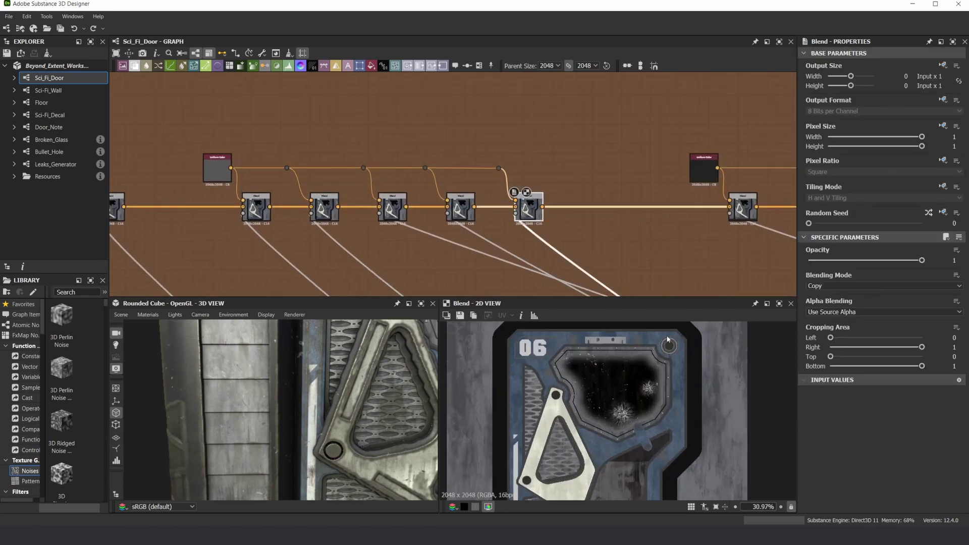
scroll(602, 214, "down", 3)
middle_click_drag(657, 214, 451, 209)
scroll(451, 209, "up", 2)
double_click(489, 205)
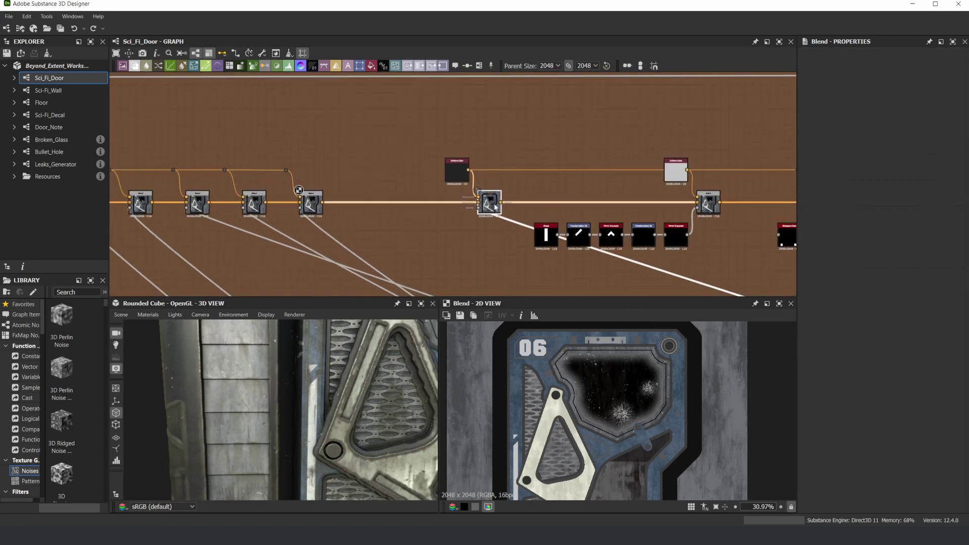
Step: Preview the successive Blends that add the small light arrows and dark details, and check them on the whole texture
middle_click_drag(613, 207, 460, 209)
left_click(564, 212)
middle_click_drag(610, 215, 394, 228)
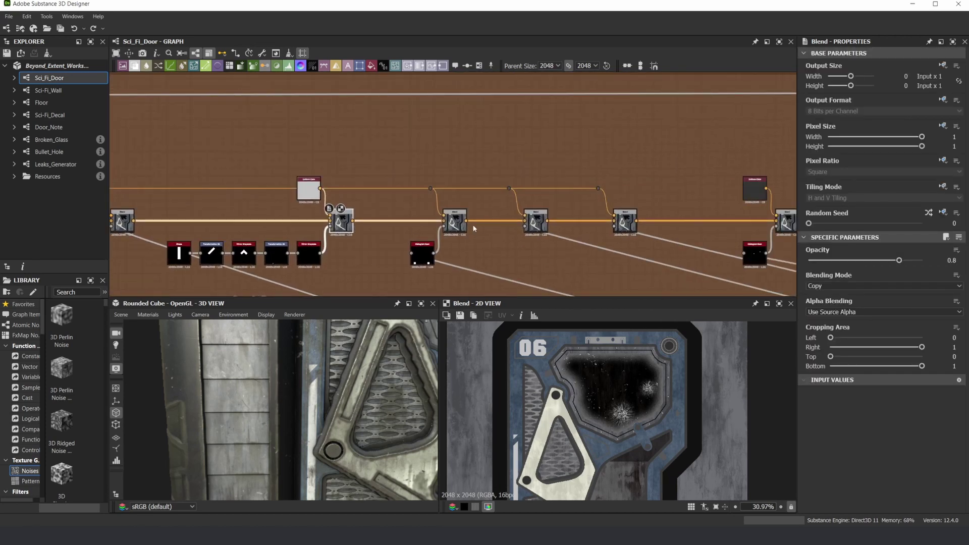
left_click(538, 221)
double_click(626, 221)
middle_click_drag(697, 222, 472, 222)
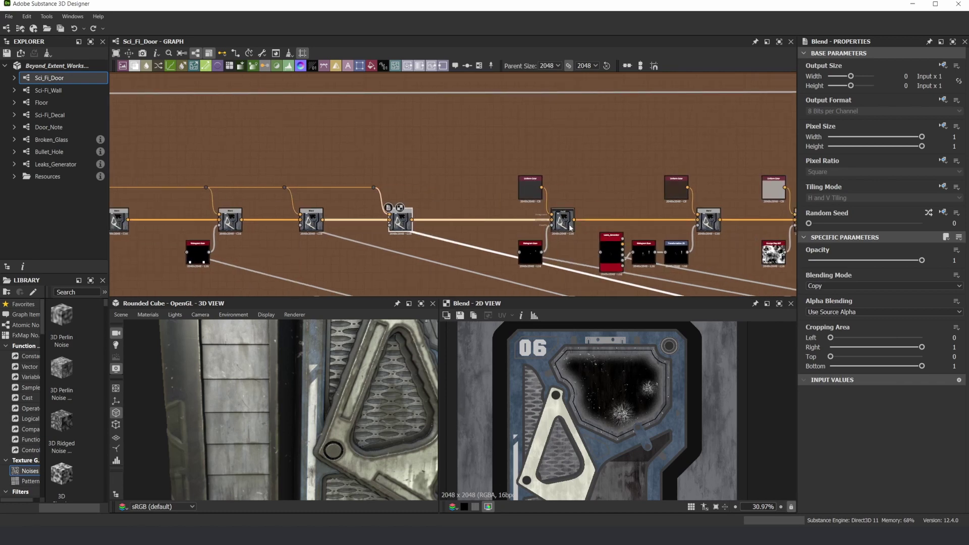
double_click(562, 220)
scroll(634, 390, "down", 5)
scroll(650, 385, "up", 2)
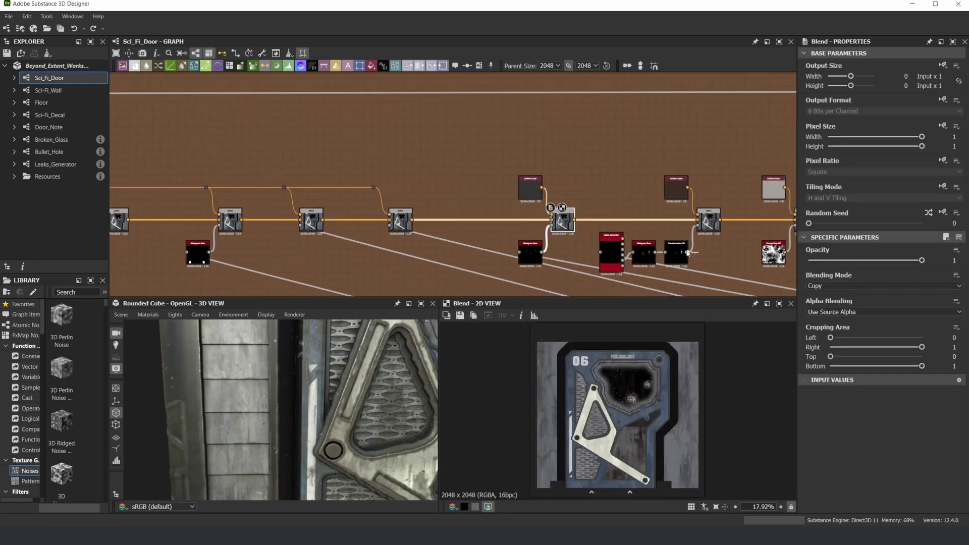
Step: Inspect the brown leak Blend driven by the Leaks_Generator mask, examining the streaks on the blue panel close up
middle_click_drag(719, 221, 574, 213)
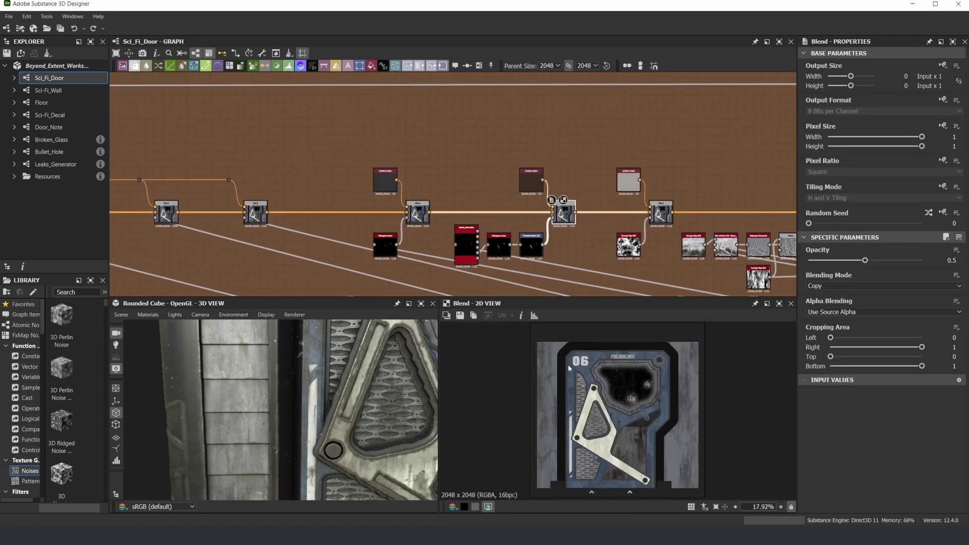
scroll(568, 369, "up", 10)
scroll(481, 246, "up", 3)
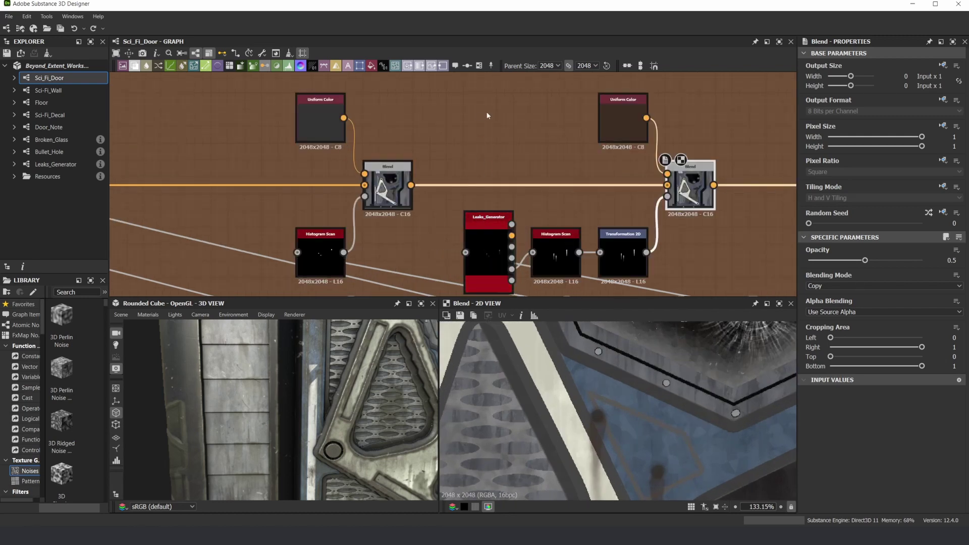
Step: Examine the brown leak Blend and its Leaks_Generator mask chain, comparing the streaks close up and on the whole texture
scroll(510, 237, "up", 2)
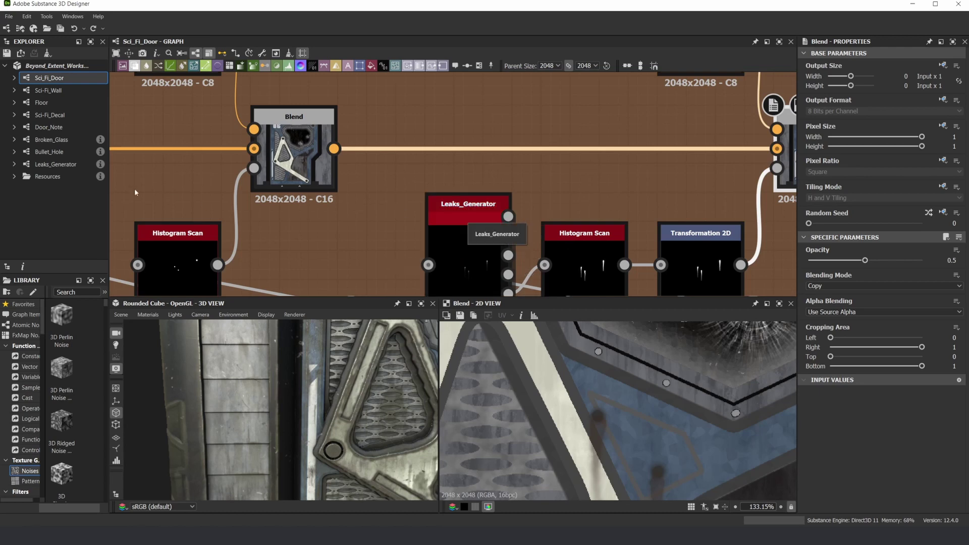
scroll(444, 184, "down", 3)
scroll(608, 392, "down", 3)
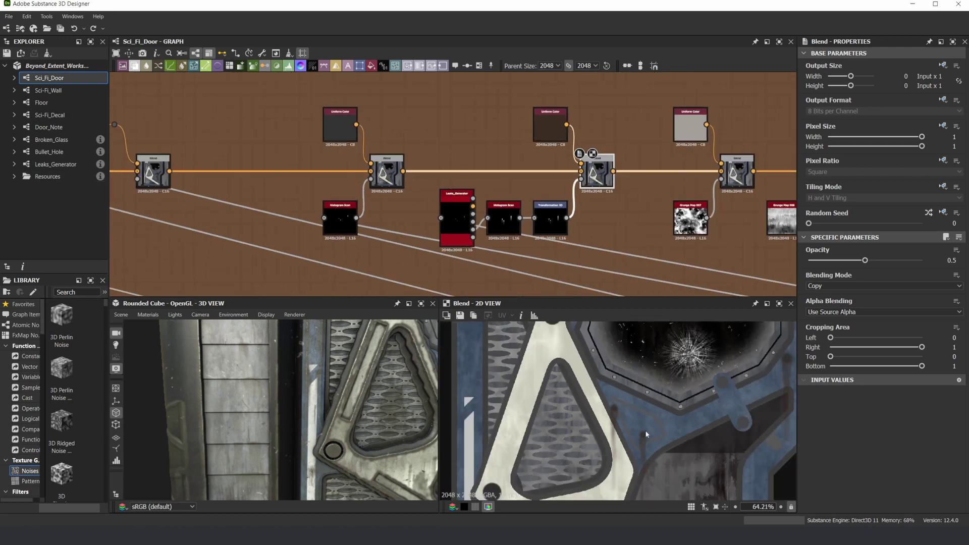
scroll(655, 438, "up", 3)
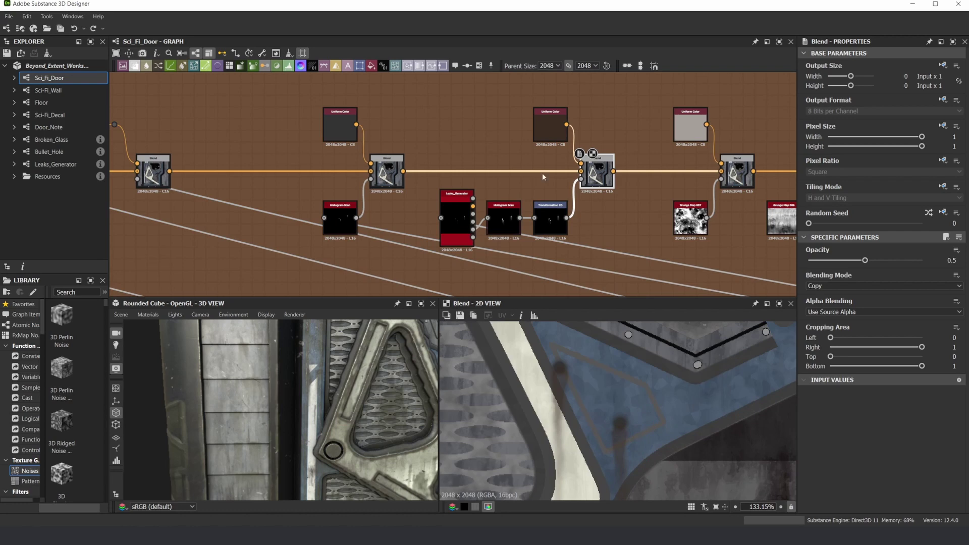
scroll(616, 174, "down", 2)
scroll(628, 429, "down", 9)
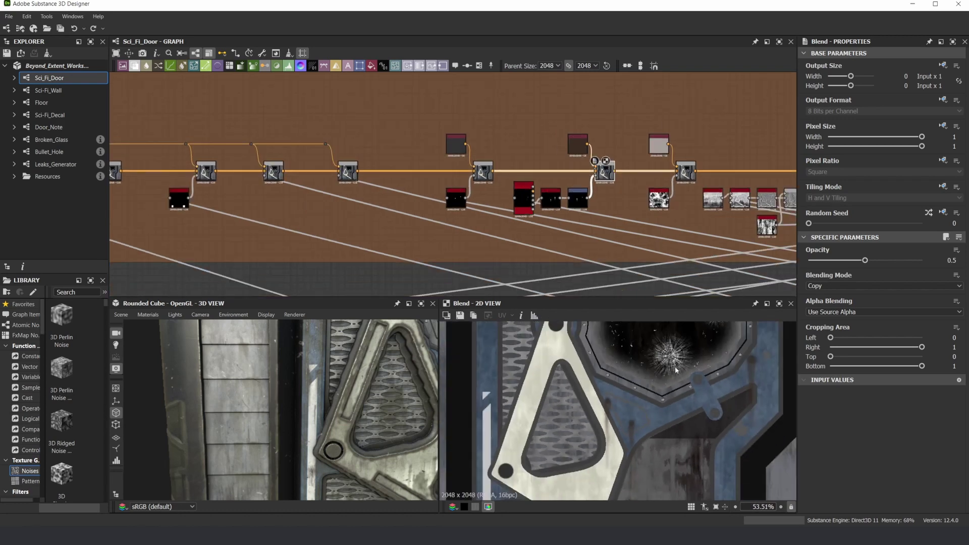
scroll(625, 367, "up", 1)
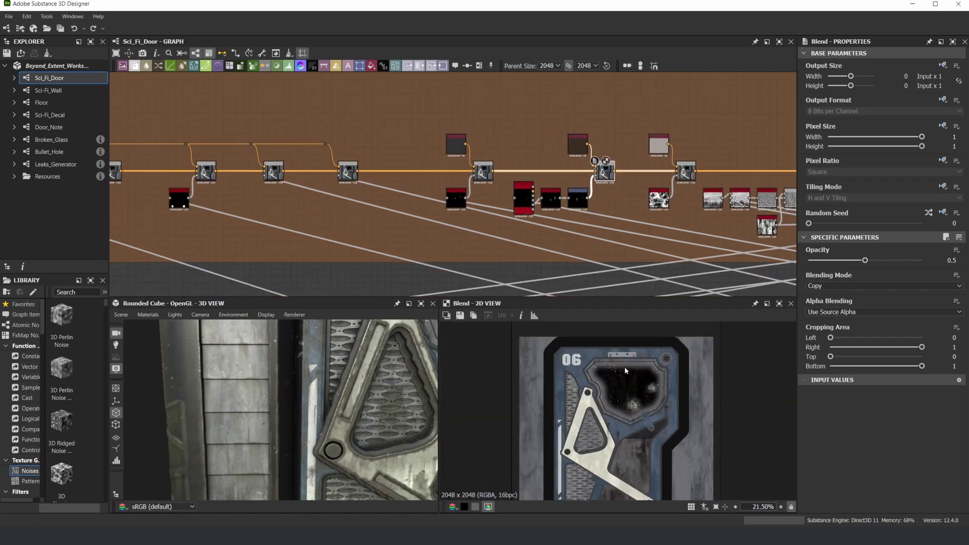
Step: Examine the upper part of the door with the 06 marking and dark window in the 3D preview
scroll(328, 399, "down", 4)
middle_click_drag(379, 358, 326, 400)
scroll(317, 409, "up", 5)
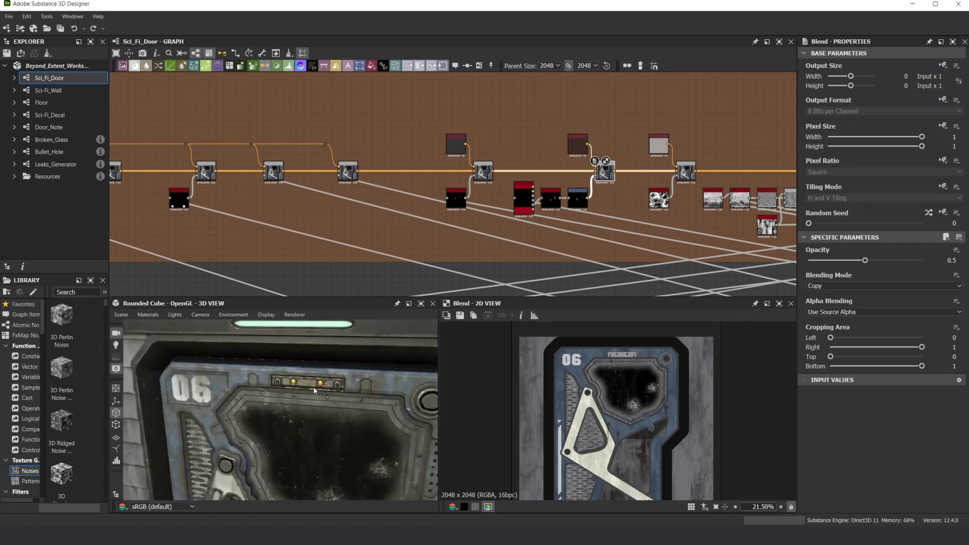
scroll(318, 399, "down", 3)
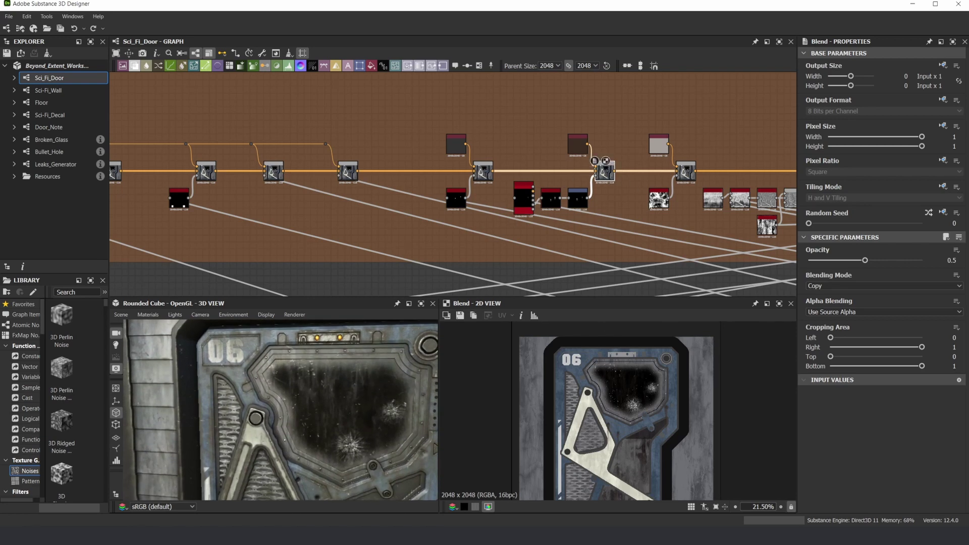
Step: Preview the Histogram Scan of the leak mask, then the leak Blend close up on the blue panel
scroll(531, 197, "up", 5)
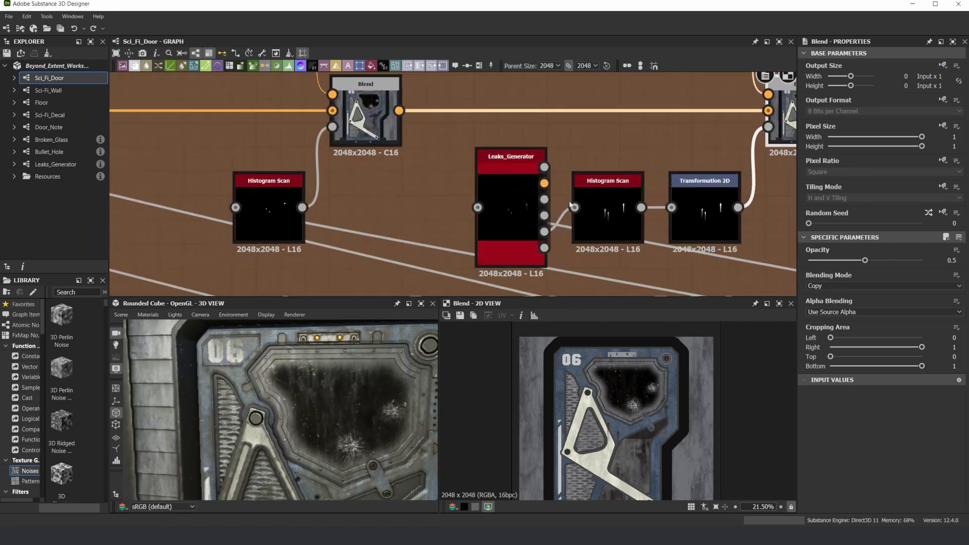
double_click(608, 219)
middle_click_drag(700, 252, 537, 236)
left_click(564, 206)
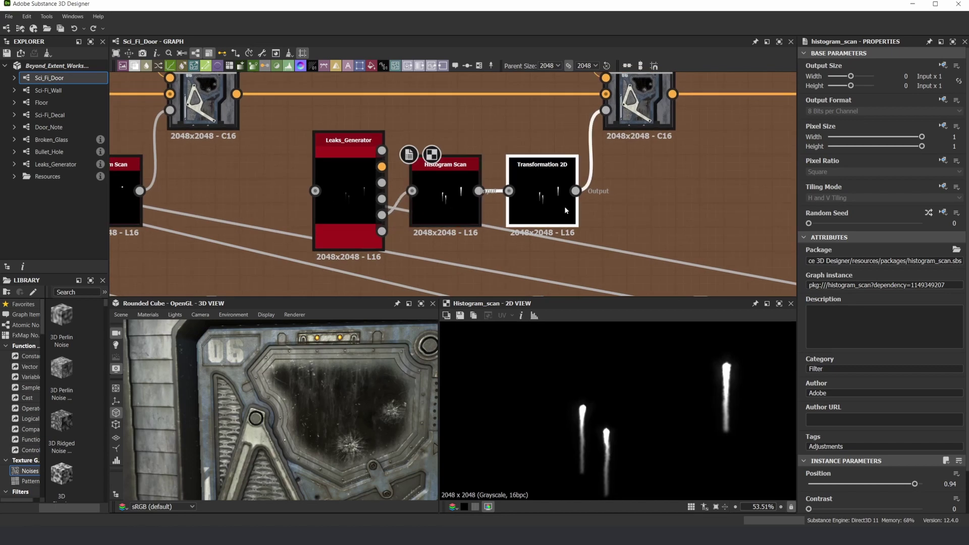
double_click(647, 114)
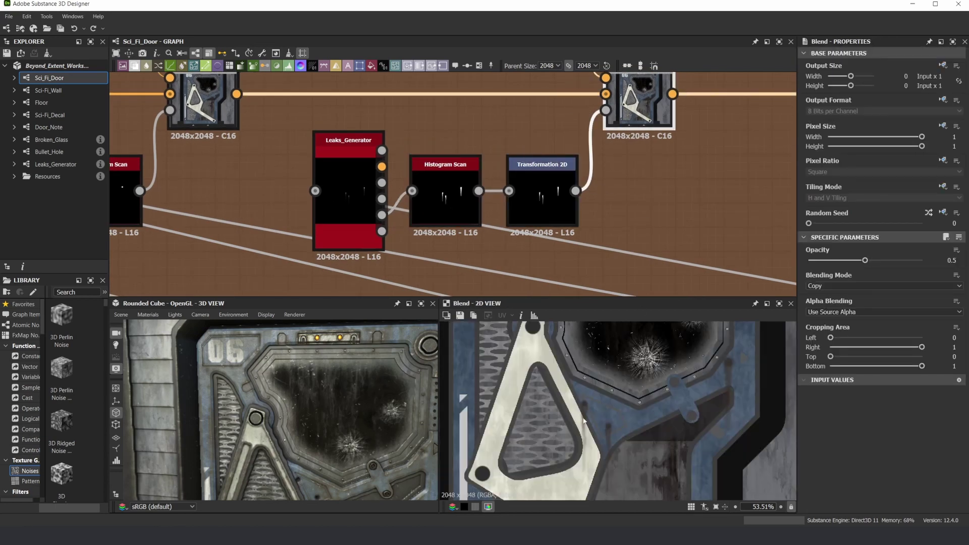
scroll(584, 419, "up", 7)
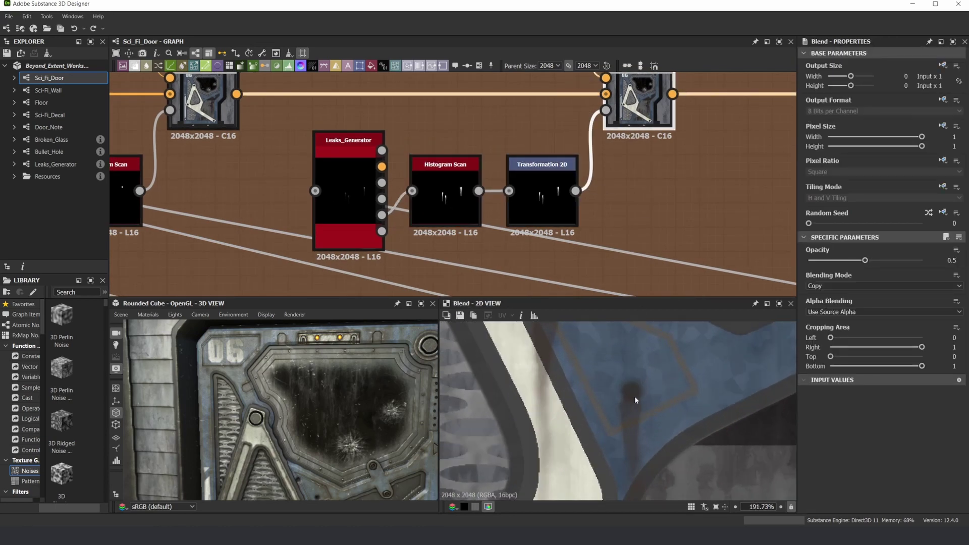
scroll(343, 439, "down", 2)
scroll(344, 439, "up", 5)
Step: Inspect the leak stain near the metal arm and the door's edge around the cracked window in the 3D preview
middle_click_drag(343, 439, 302, 398)
scroll(302, 398, "up", 2)
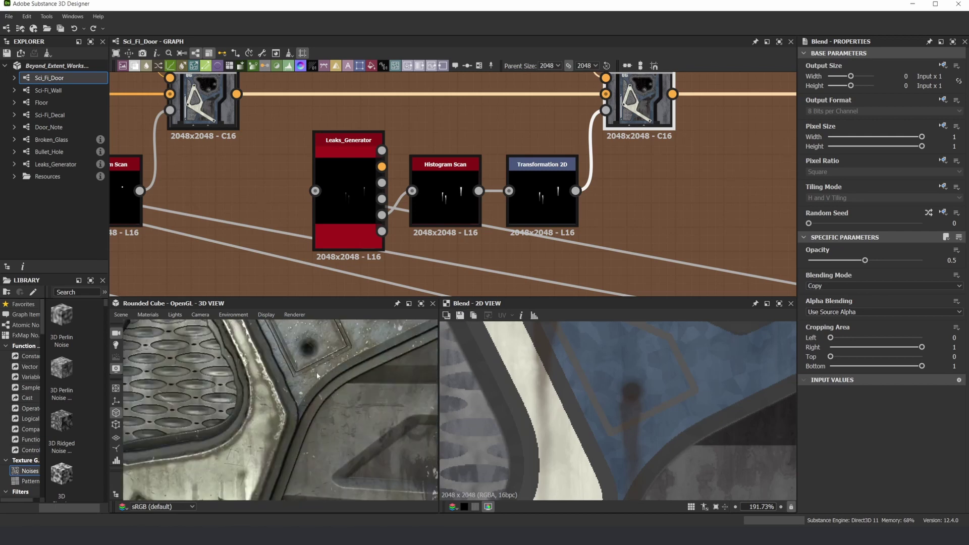
left_click_drag(308, 391, 323, 377)
scroll(323, 376, "down", 5)
middle_click_drag(383, 376, 329, 411)
scroll(361, 395, "up", 3)
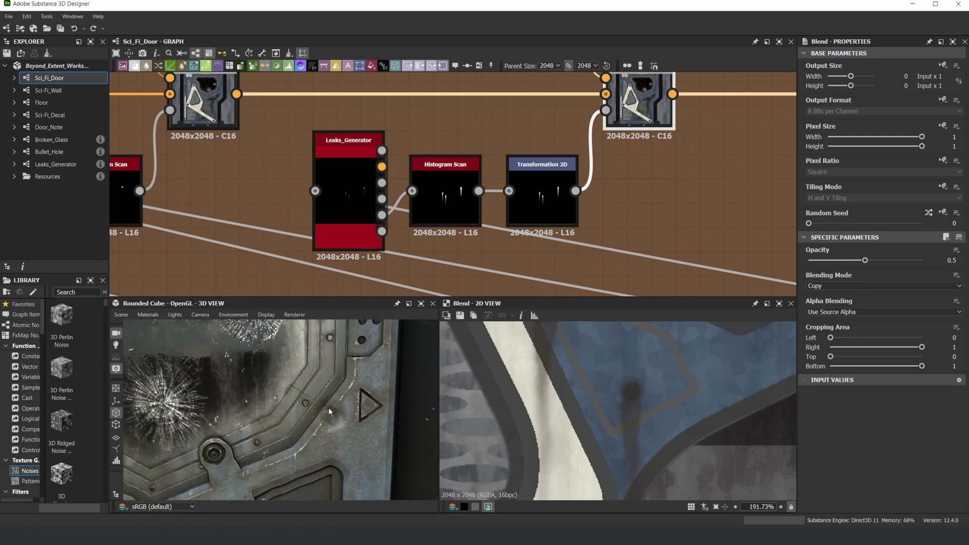
scroll(548, 203, "down", 1)
Step: Compare the Overlay Blend fed by the light grey Uniform Color with the leak Blend before it
scroll(590, 193, "down", 3)
middle_click_drag(694, 174, 477, 211)
double_click(531, 184)
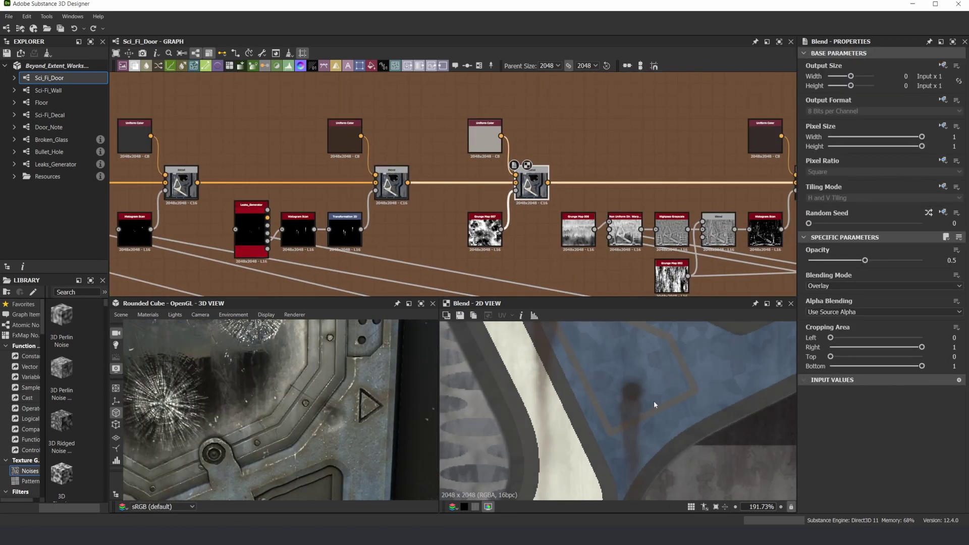
scroll(641, 397, "down", 9)
double_click(389, 182)
scroll(383, 166, "up", 3)
scroll(631, 365, "down", 4)
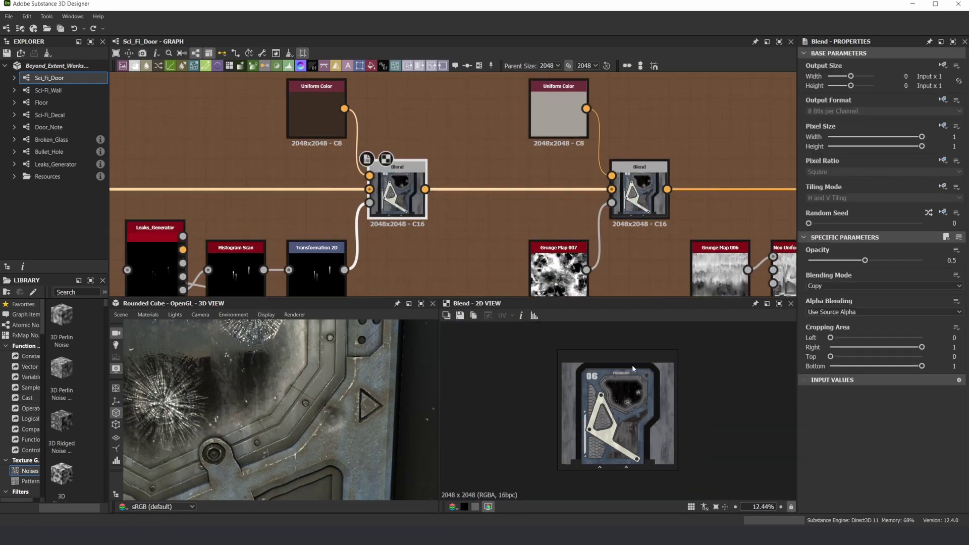
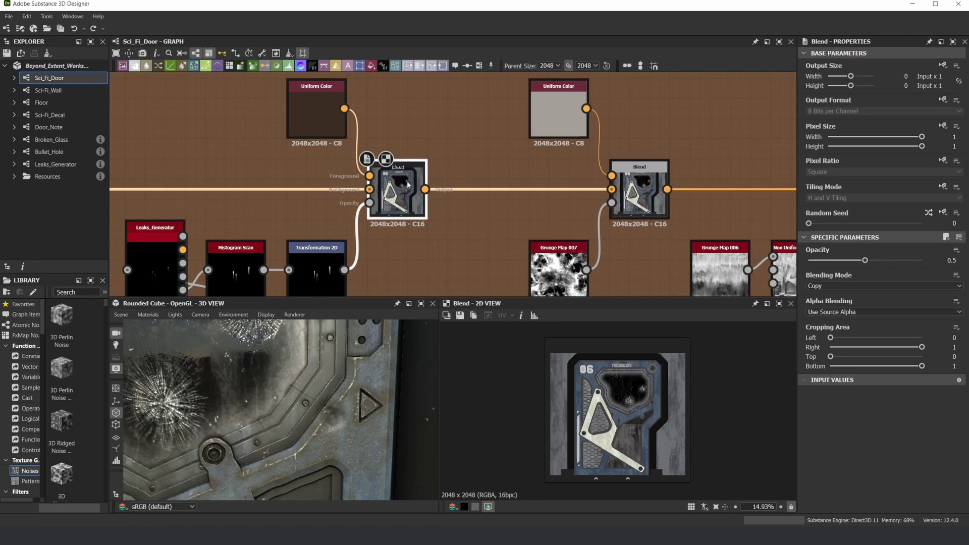
Step: Preview the light grey Overlay Blend and its Grunge Map 007 mask, checking the effect around the 06 marking
scroll(479, 174, "down", 4)
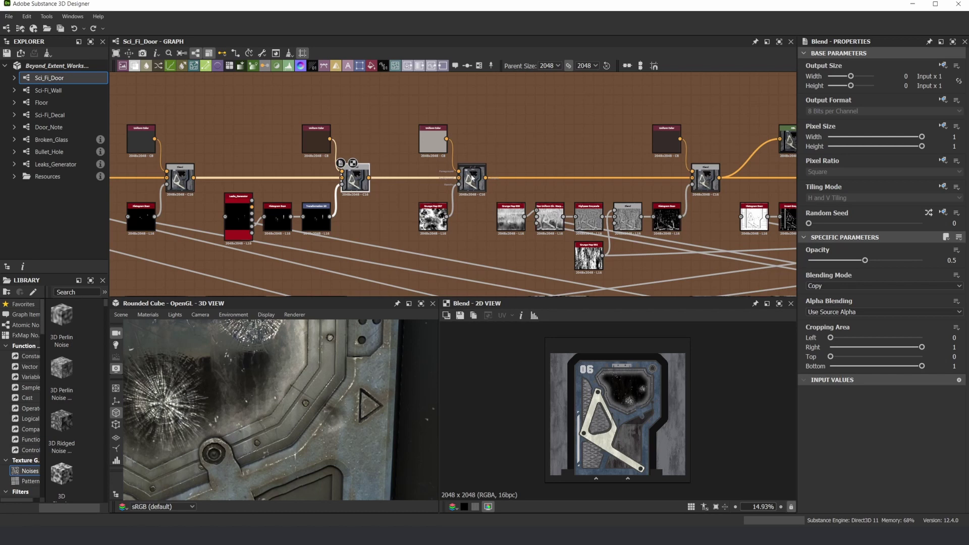
left_click(478, 177)
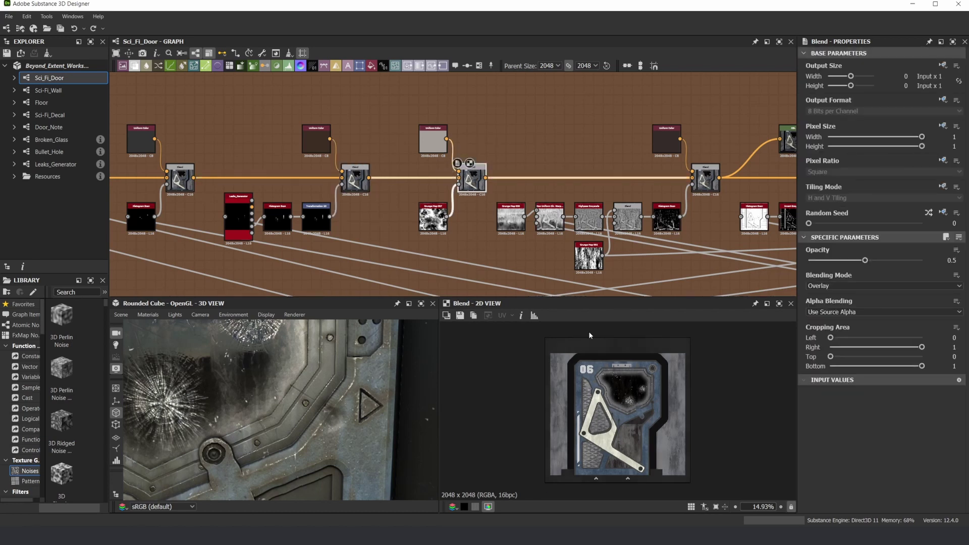
scroll(589, 331, "up", 5)
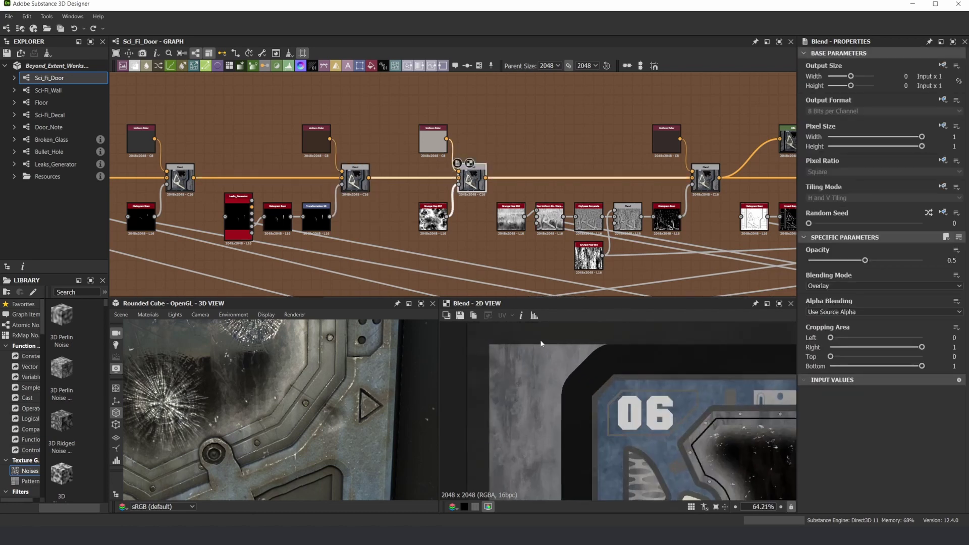
double_click(434, 217)
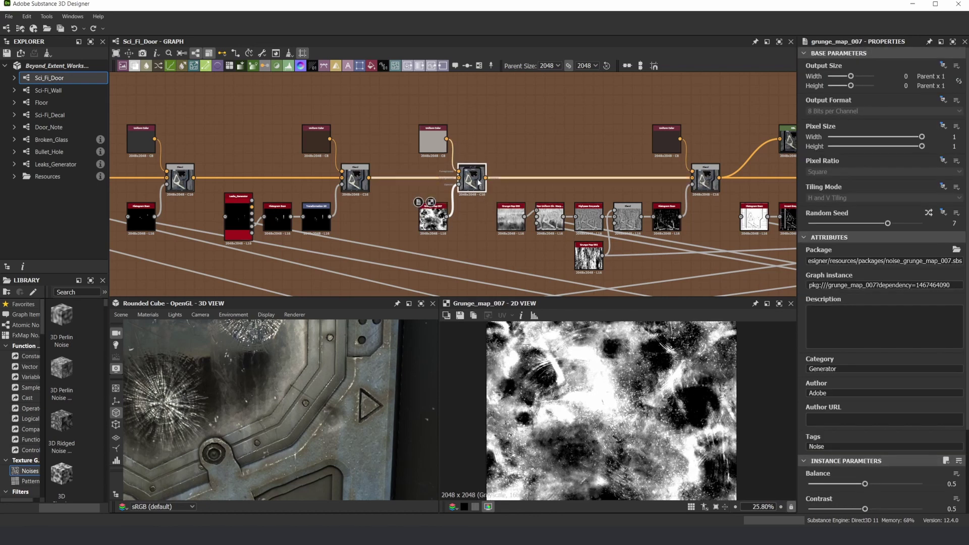
double_click(474, 179)
middle_click_drag(579, 348, 569, 385)
scroll(550, 364, "up", 6)
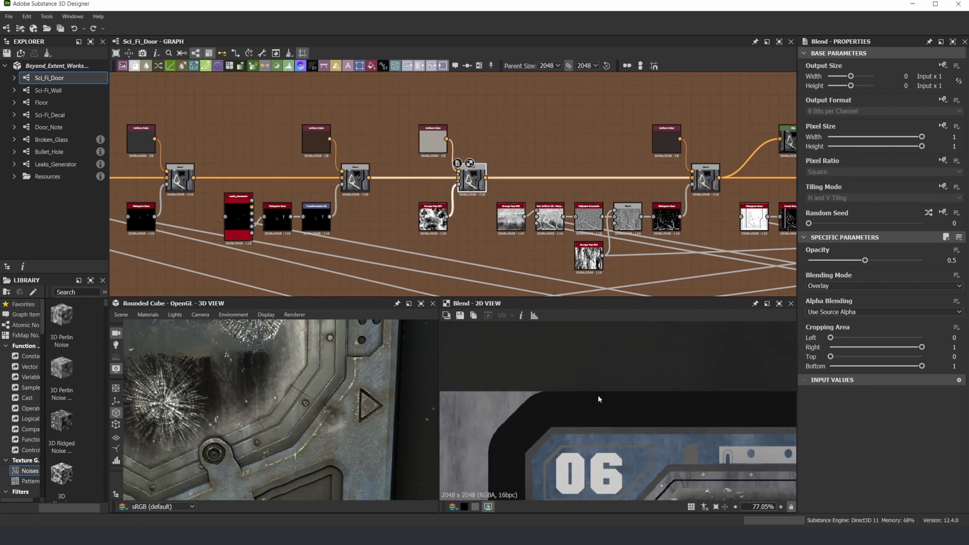
scroll(597, 395, "down", 2)
Step: Preview the following Blend with the dark brown Uniform Color and inspect its dirt around the 06 marking and window
middle_click_drag(709, 178, 616, 182)
scroll(618, 181, "up", 2)
double_click(611, 181)
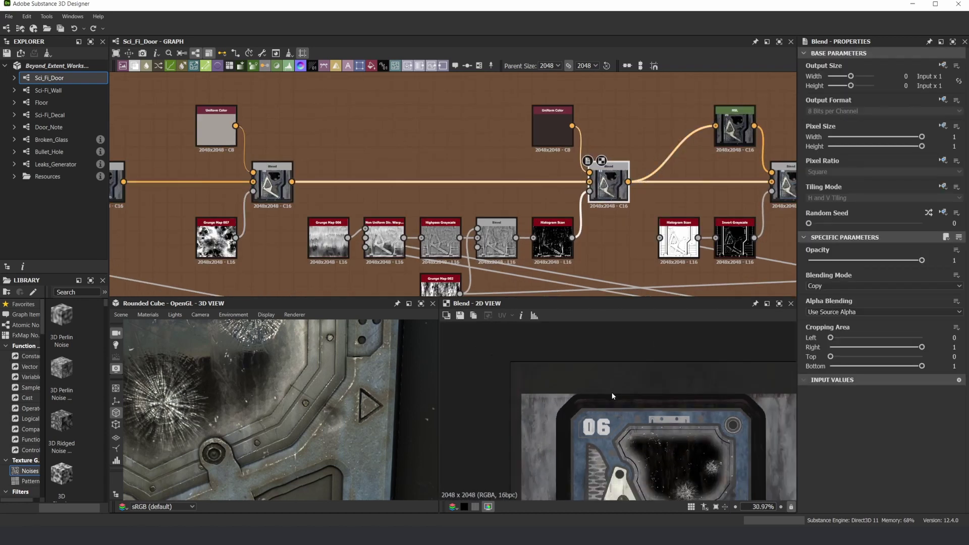
scroll(612, 393, "down", 3)
middle_click_drag(640, 405, 623, 373)
scroll(602, 355, "up", 7)
middle_click_drag(693, 387, 635, 358)
scroll(398, 253, "up", 2)
Step: Preview Grunge Map 006, the Non Uniform Directional Warp that distorts it, and the image feeding the warp's intensity input
middle_click_drag(399, 253, 384, 218)
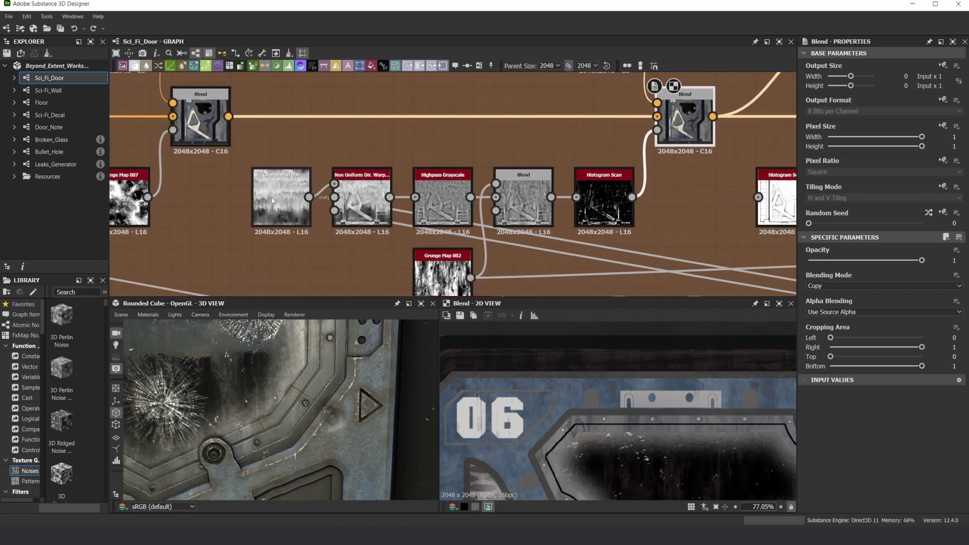
double_click(281, 202)
scroll(600, 391, "down", 3)
scroll(599, 392, "down", 2)
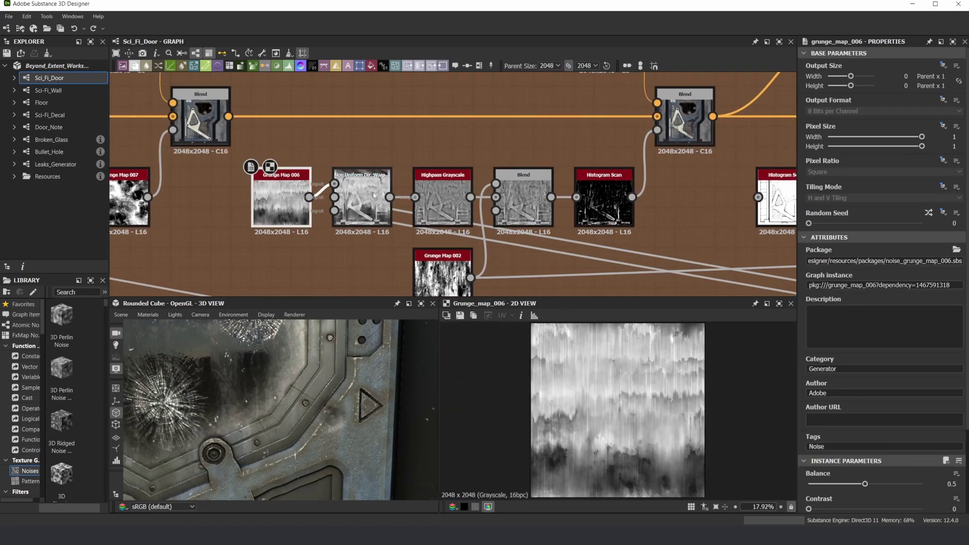
double_click(374, 195)
scroll(350, 192, "up", 2)
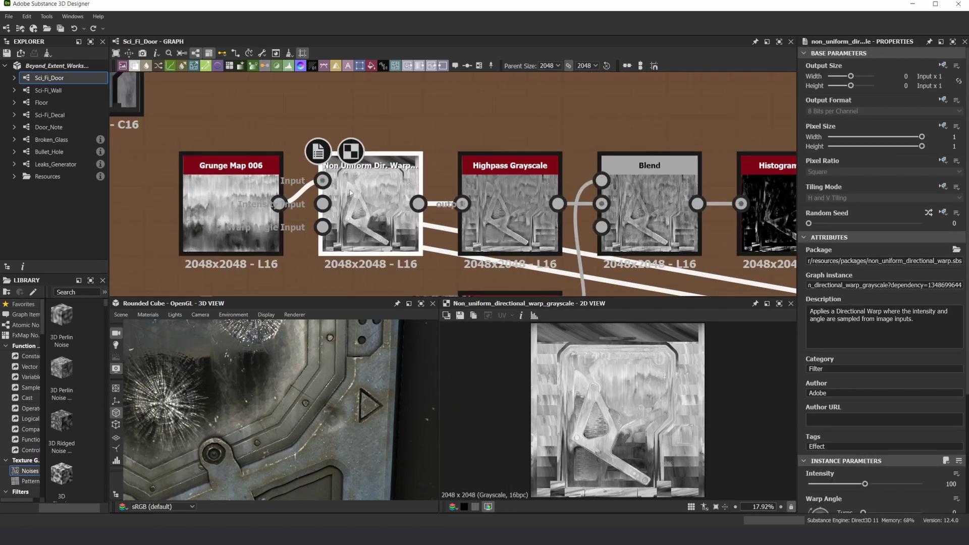
double_click(327, 204)
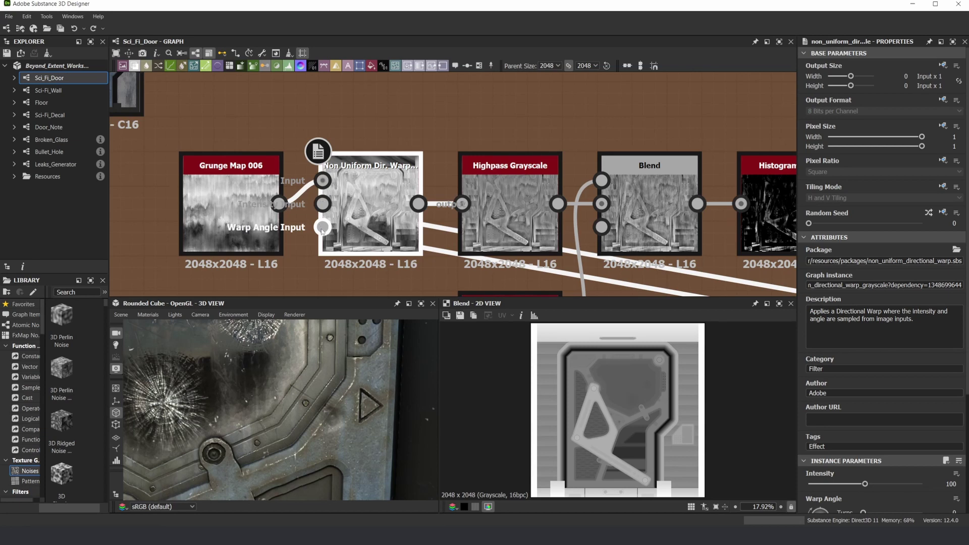
Step: Preview the Highpass Grayscale of the warped grunge and the Soft Light Blend that follows it
double_click(510, 212)
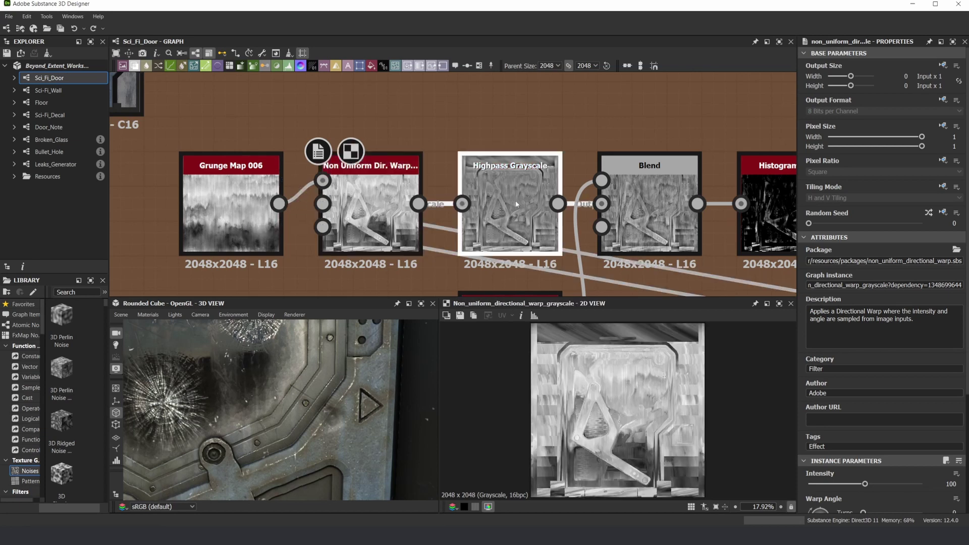
middle_click_drag(637, 236, 480, 196)
scroll(480, 196, "down", 1)
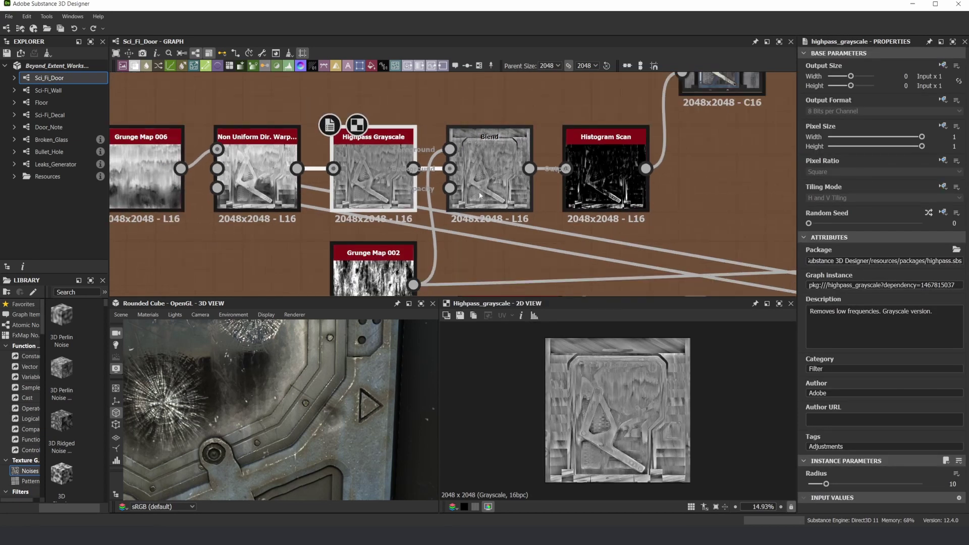
double_click(474, 174)
scroll(603, 356, "up", 5)
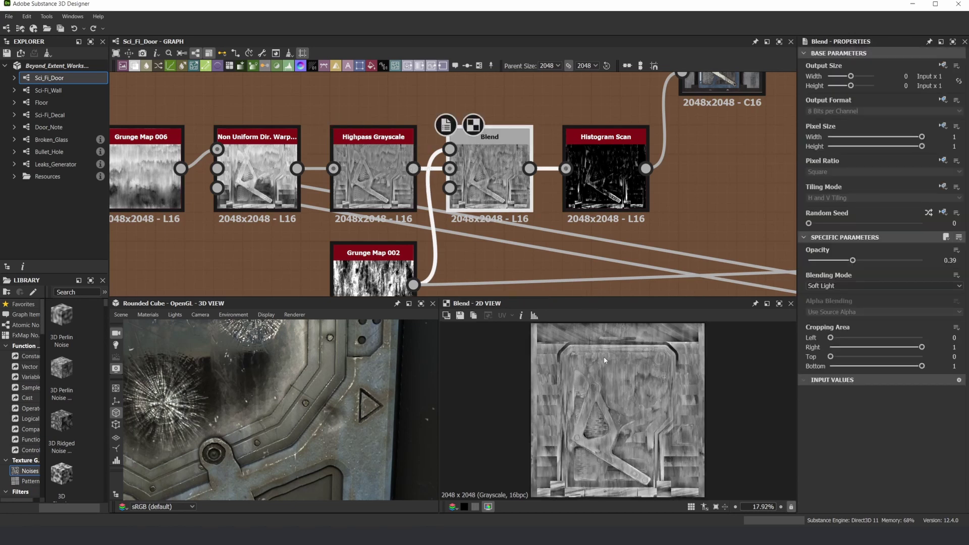
scroll(573, 359, "down", 2)
scroll(367, 231, "down", 2)
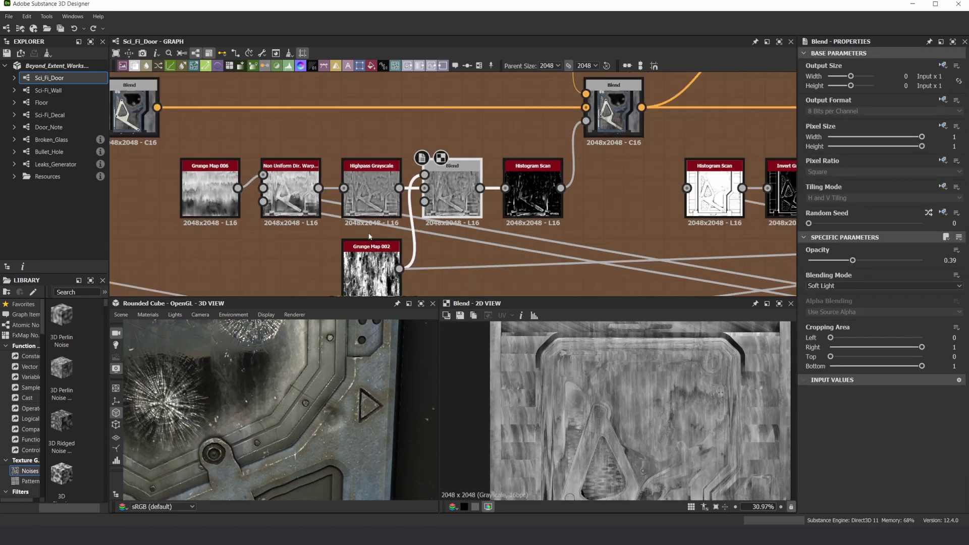
Step: Preview Grunge Map 002, the Soft Light Blend it feeds, and the Histogram Scan that turns the result into a dirt mask
double_click(374, 271)
scroll(600, 342, "down", 1)
double_click(450, 190)
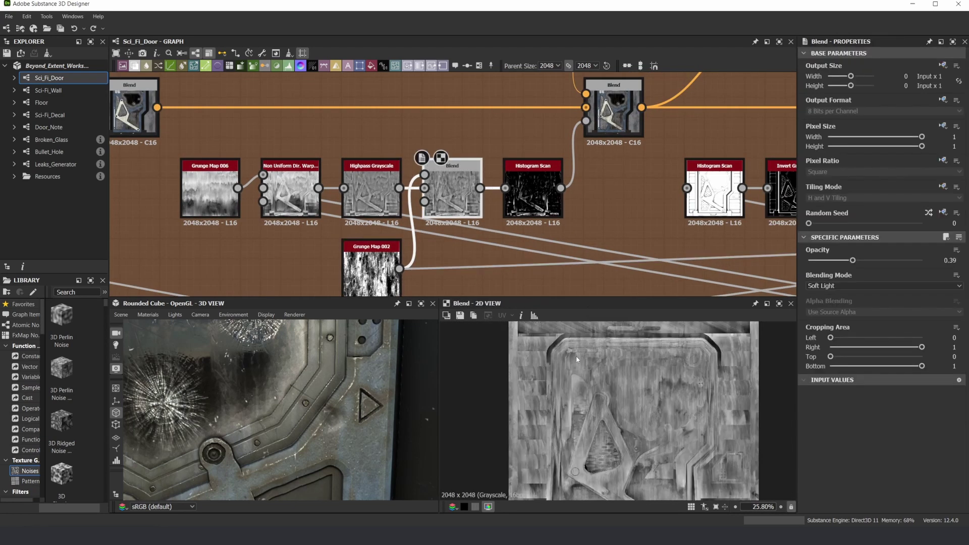
double_click(525, 172)
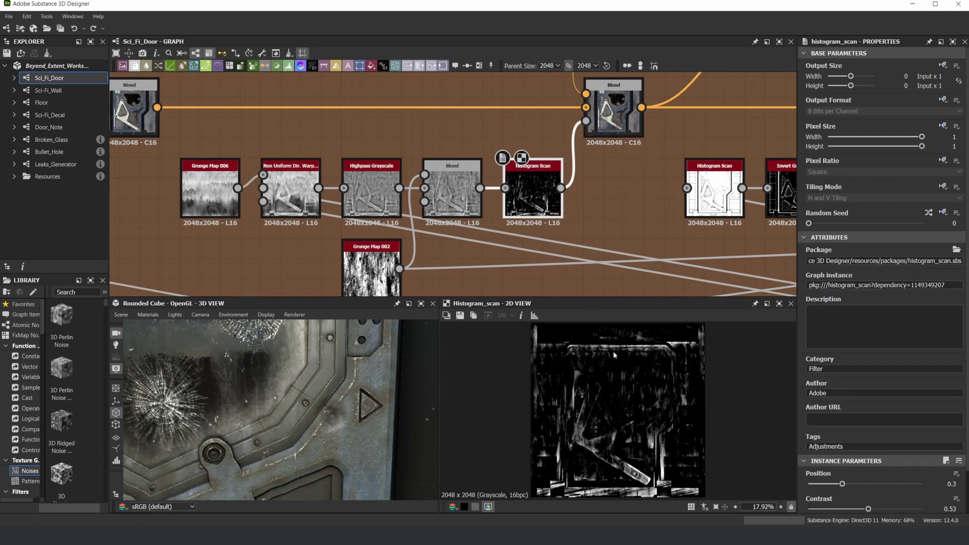
scroll(527, 197, "up", 2)
scroll(525, 172, "up", 1)
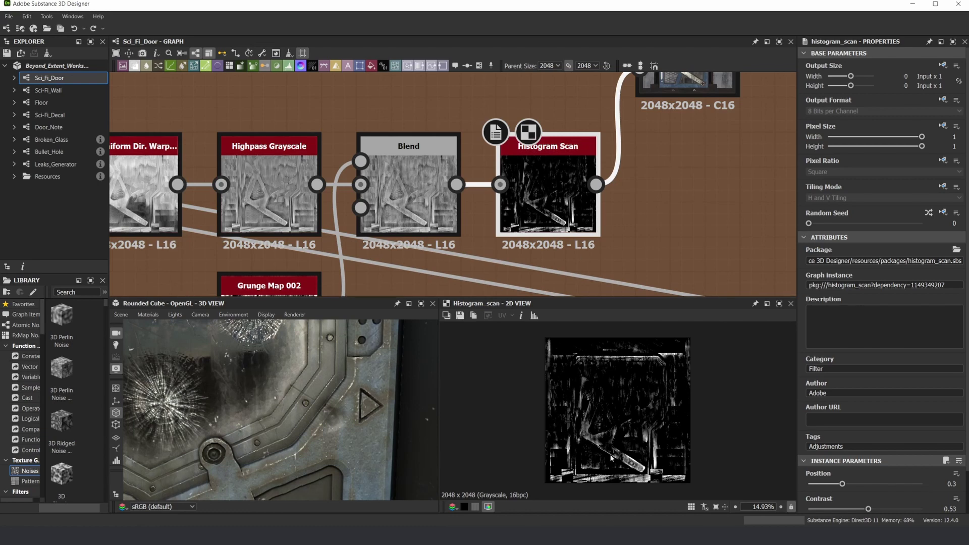
Step: Preview the dark brown dirt Blend driven by the Histogram Scan mask and check it across the upper door texture
scroll(631, 113, "down", 3)
middle_click_drag(631, 113, 554, 189)
double_click(581, 158)
scroll(585, 355, "up", 3)
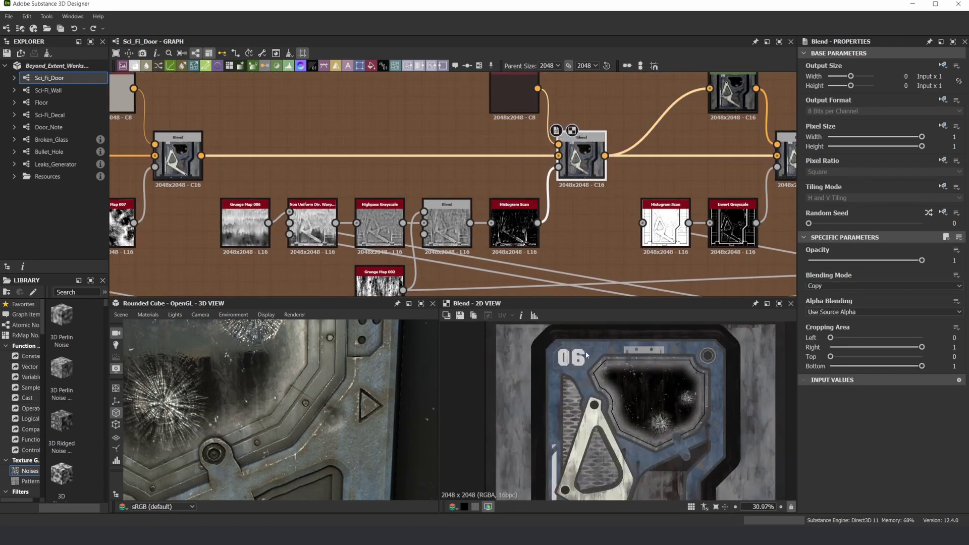
scroll(586, 354, "up", 3)
scroll(592, 365, "down", 5)
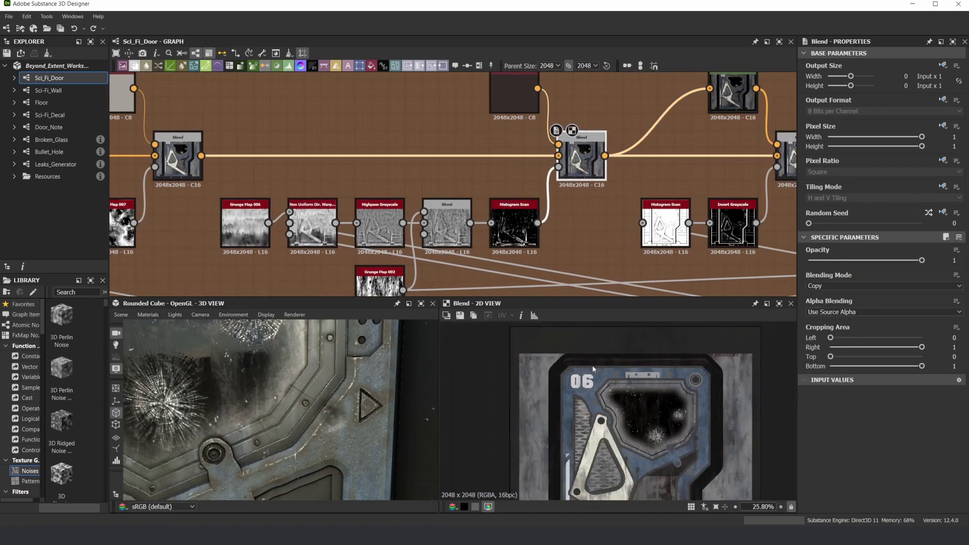
Step: Check the dark brown dirt Blend across the lower door texture and inspect the dirt on the 3D door
middle_click_drag(638, 473, 657, 346)
scroll(583, 433, "up", 3)
middle_click_drag(582, 432, 597, 386)
scroll(276, 391, "down", 3)
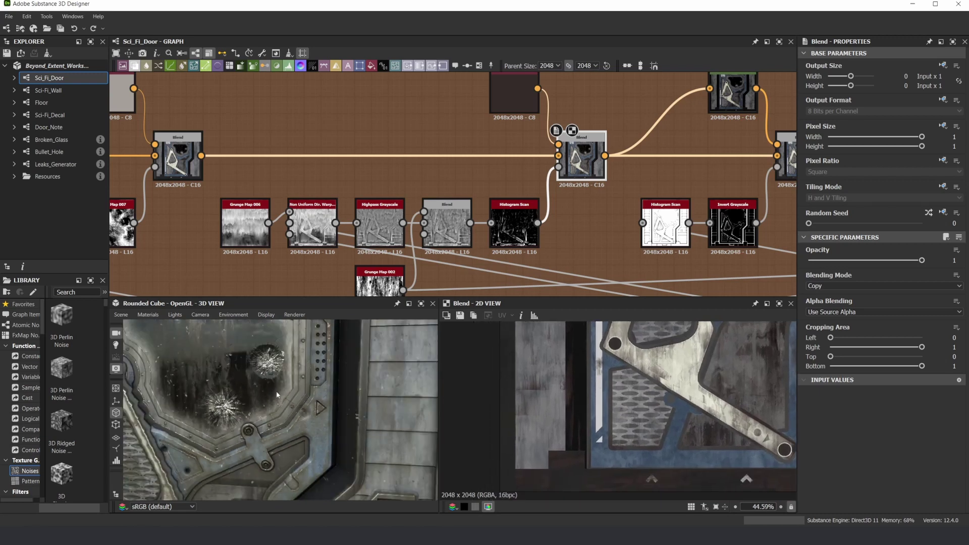
middle_click_drag(276, 391, 325, 404)
left_click_drag(230, 369, 249, 364)
middle_click_drag(249, 364, 210, 358)
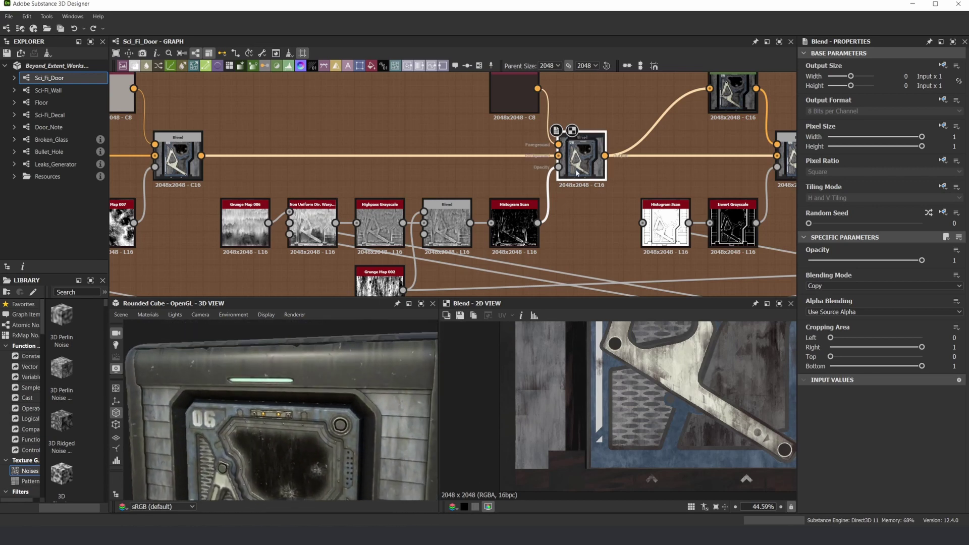
Step: Preview the following Blend, which layers the HSL-adjusted texture over the dirt result
scroll(659, 191, "down", 3)
middle_click_drag(659, 191, 523, 236)
scroll(606, 217, "up", 3)
left_click(608, 219)
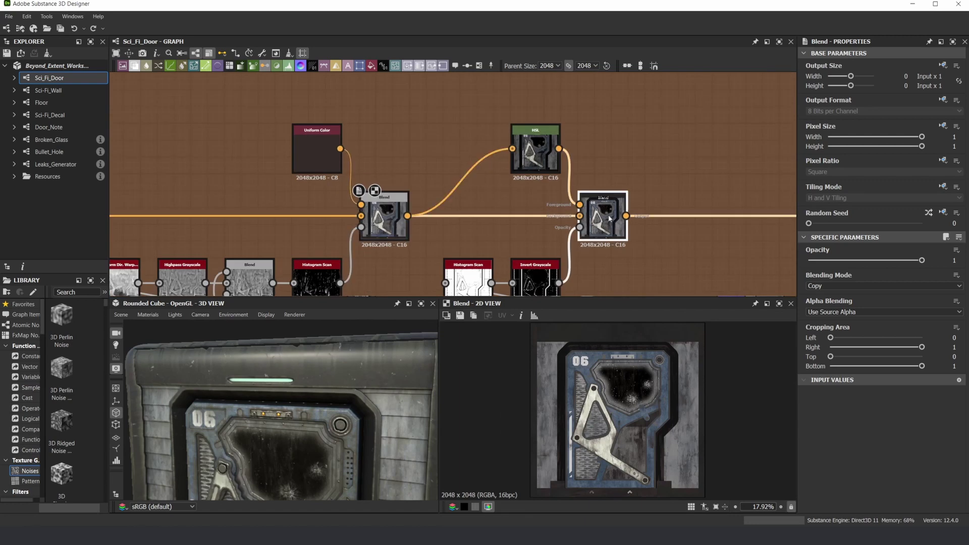
scroll(608, 352, "up", 1)
scroll(469, 272, "up", 2)
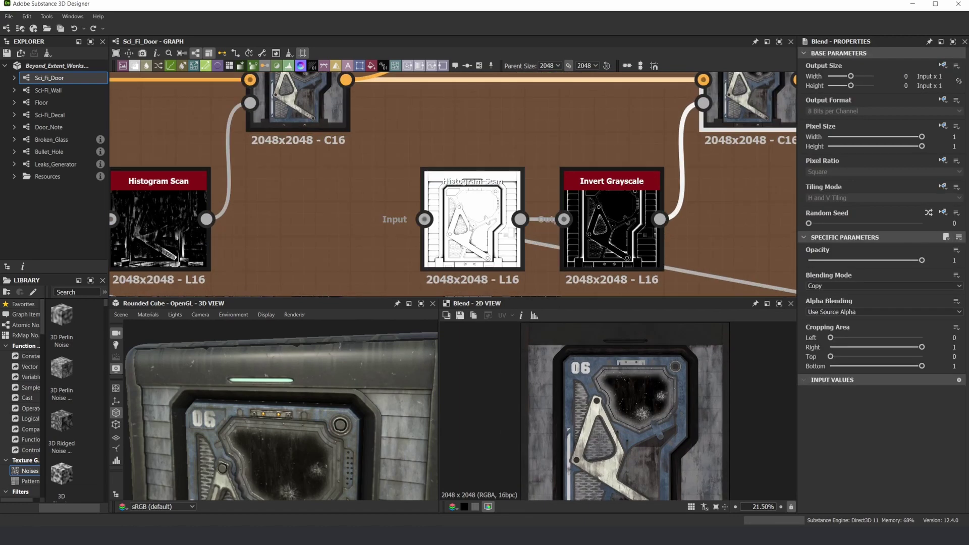
Step: Preview the Histogram Scan of the ambient occlusion and examine its lines around the upper door frame
double_click(443, 231)
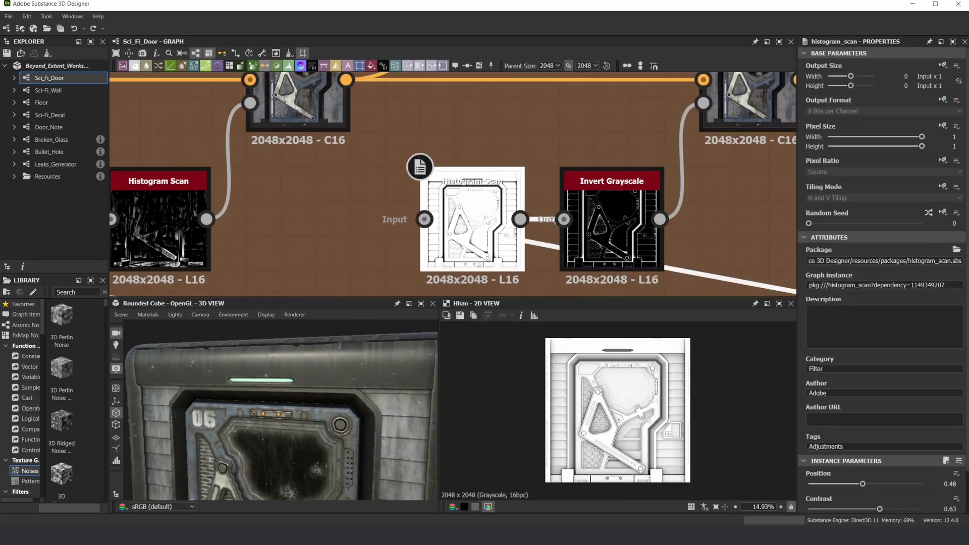
scroll(600, 361, "up", 5)
scroll(576, 328, "down", 4)
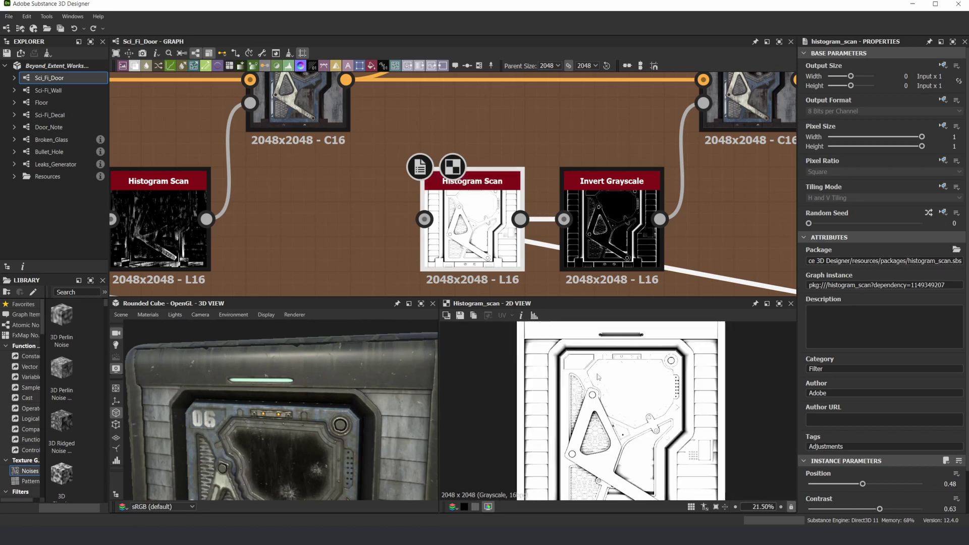
scroll(584, 338, "up", 4)
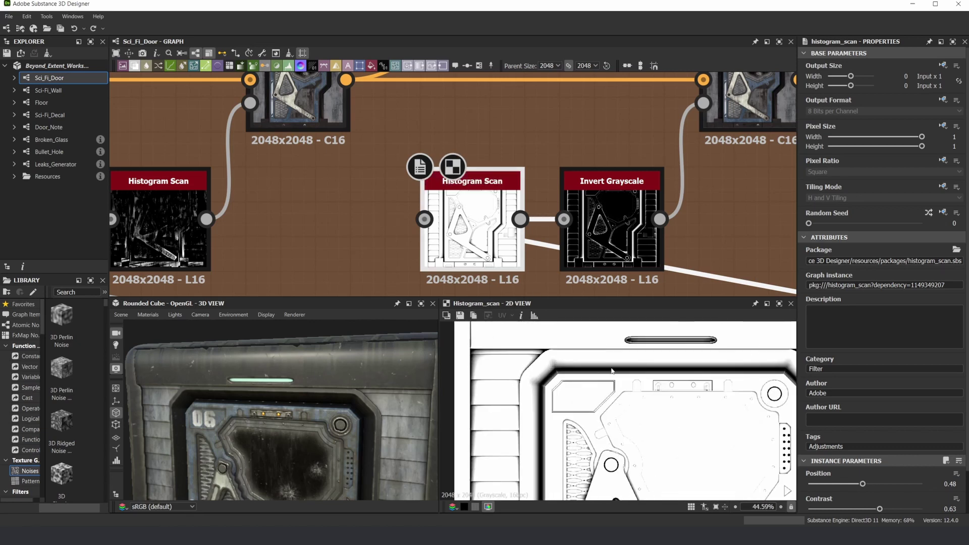
Step: Preview the Invert Grayscale mask and examine the door frame, side panels and mesh at close range
double_click(599, 235)
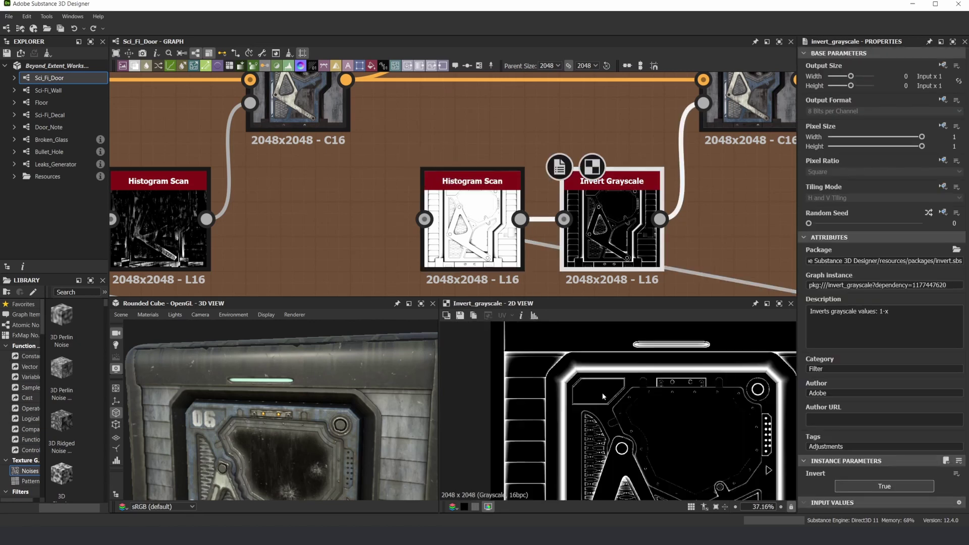
scroll(610, 389, "up", 5)
scroll(522, 376, "down", 4)
middle_click_drag(523, 376, 588, 342)
scroll(552, 373, "up", 5)
middle_click_drag(568, 402, 539, 378)
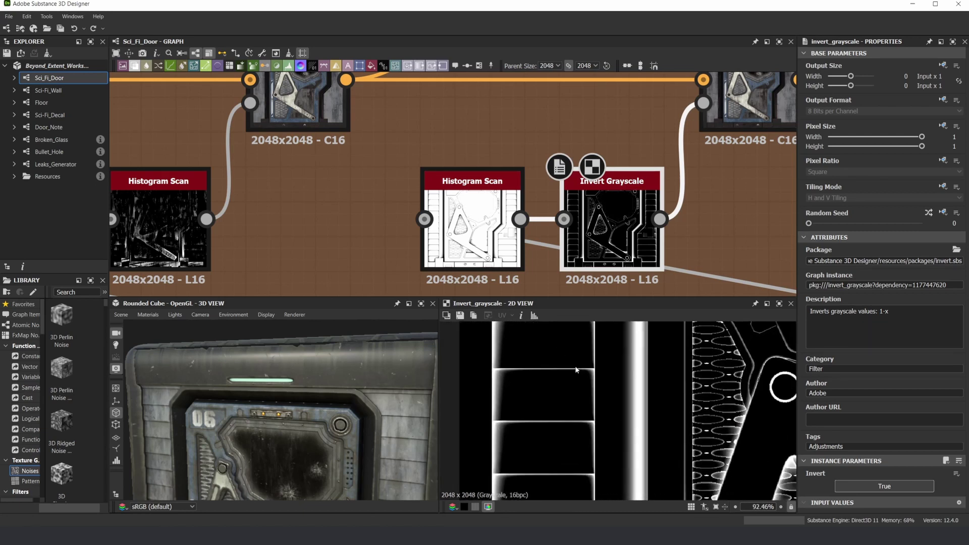
middle_click_drag(588, 449, 588, 348)
middle_click_drag(593, 419, 578, 373)
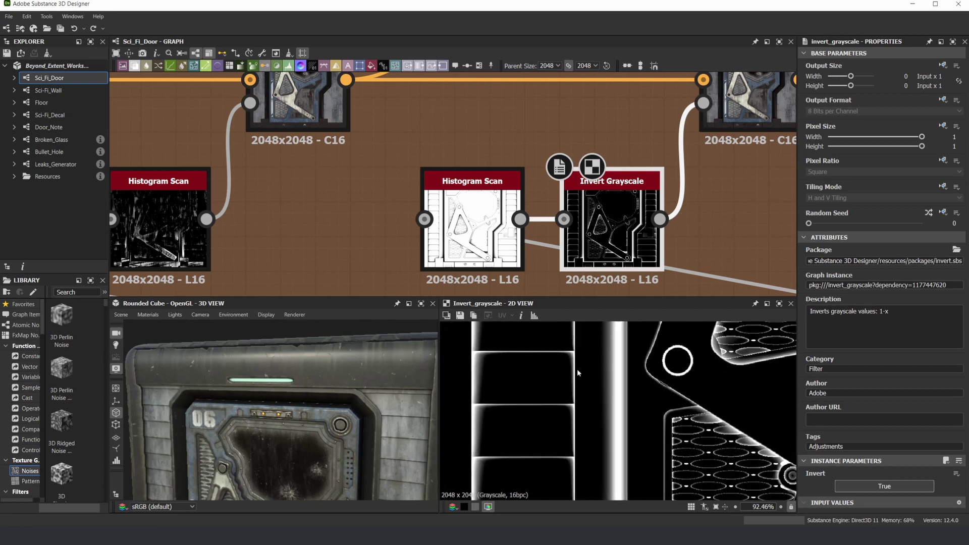
scroll(602, 242, "down", 3)
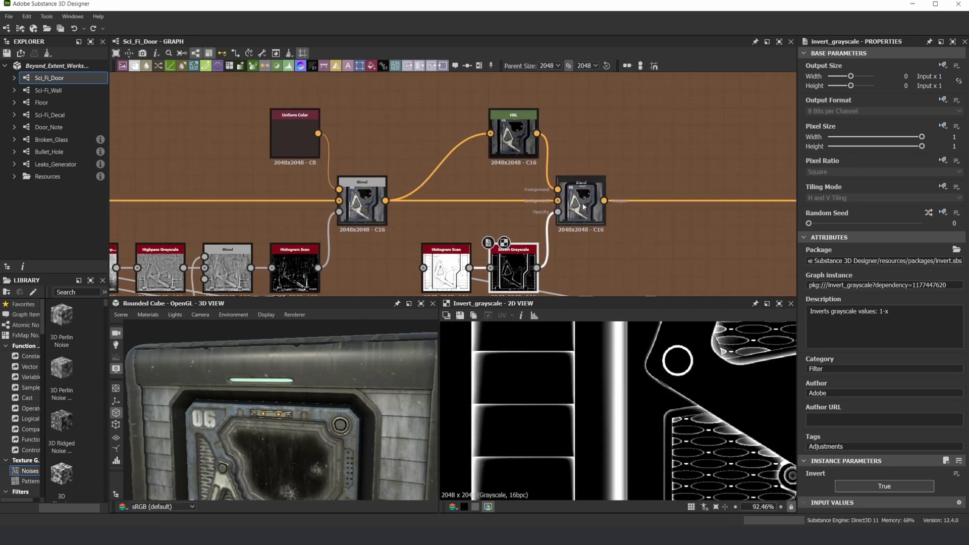
Step: Preview the HSL Blend driven by the inverted occlusion mask and check its shading across the door texture
double_click(582, 207)
scroll(654, 363, "down", 8)
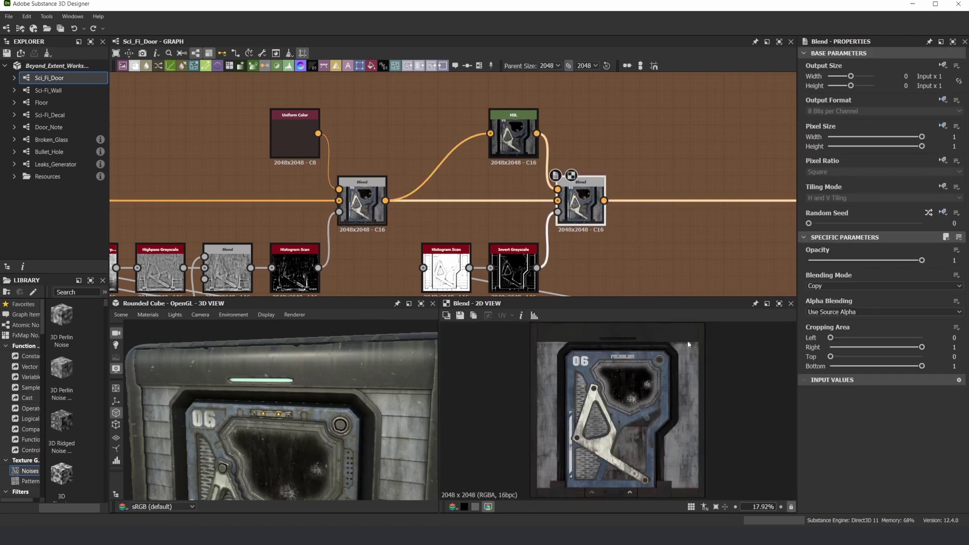
scroll(687, 344, "up", 7)
scroll(678, 356, "down", 3)
middle_click_drag(651, 416, 659, 380)
scroll(659, 381, "down", 5)
scroll(673, 203, "down", 3)
Step: Find the edge wear nodes further along the base color chain and preview their first Uniform Color Blend at close range
middle_click_drag(634, 178, 500, 197)
middle_click_drag(593, 212, 487, 172)
scroll(589, 191, "up", 2)
scroll(485, 172, "down", 4)
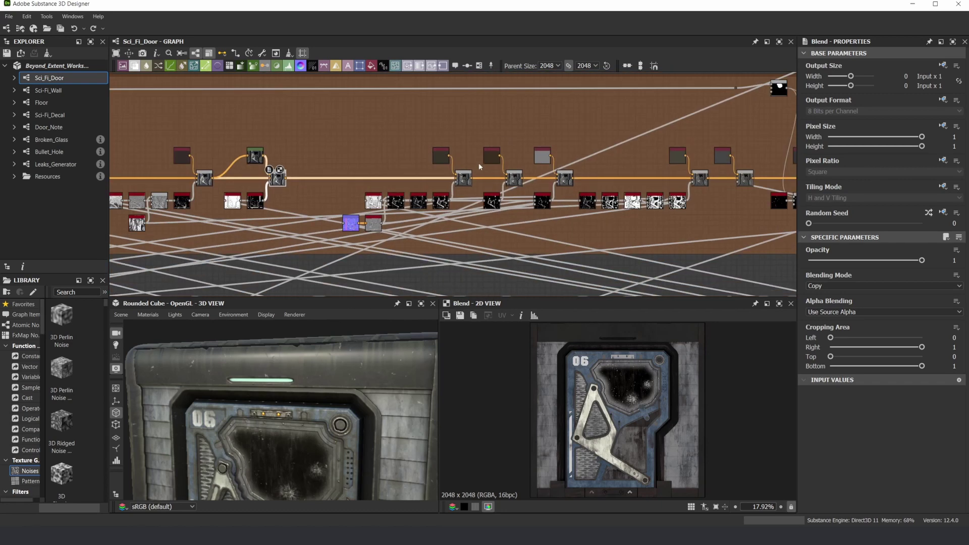
left_click_drag(428, 173, 702, 221)
left_click(702, 222)
scroll(444, 172, "up", 7)
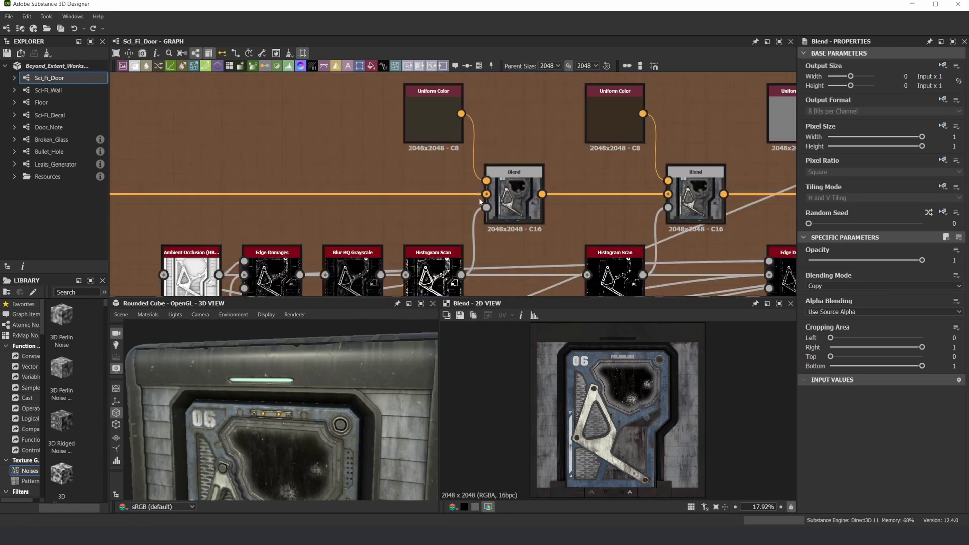
double_click(515, 195)
scroll(458, 196, "down", 3)
middle_click_drag(406, 179, 472, 144)
scroll(531, 340, "up", 11)
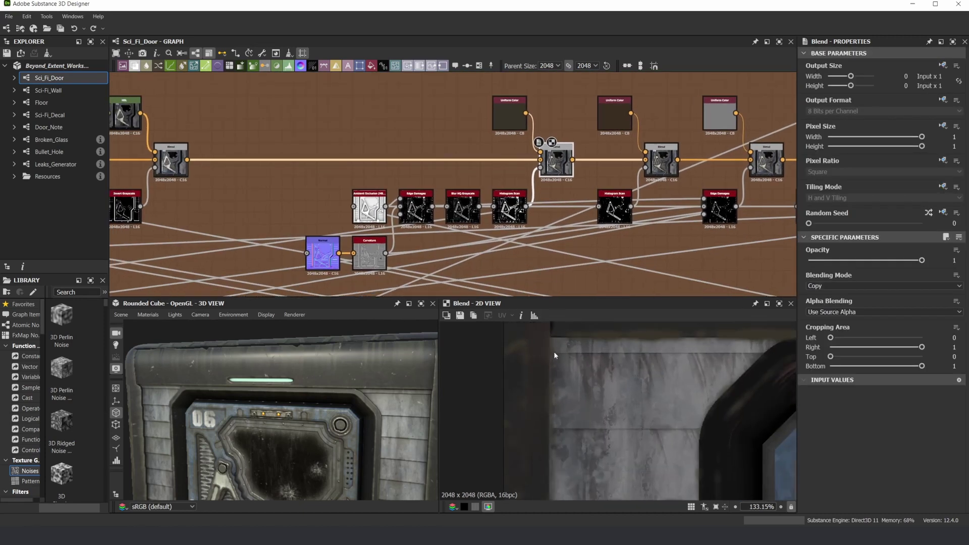
scroll(356, 241, "up", 3)
Step: Review the Normal and Curvature nodes and preview the Ambient Occlusion (HBAO) that feeds Edge Damages
double_click(314, 258)
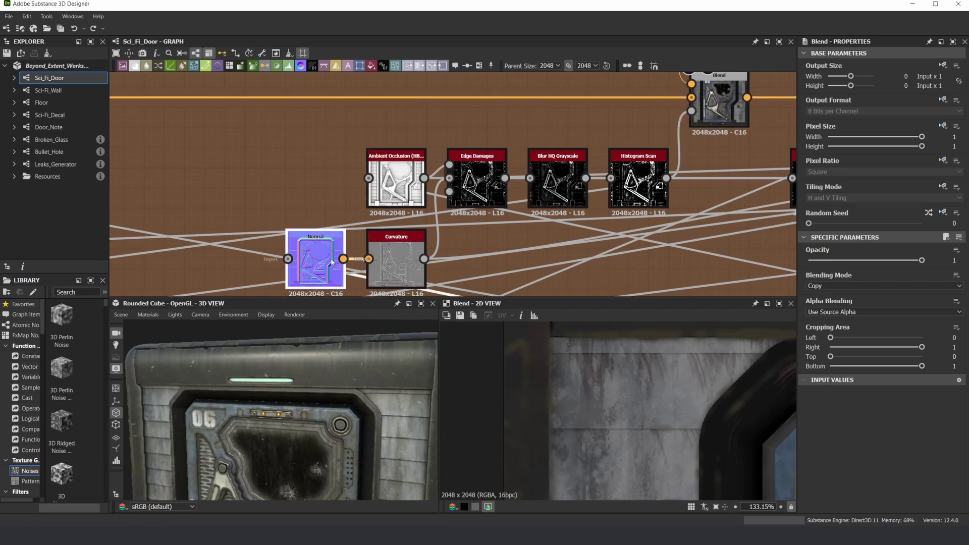
double_click(397, 260)
scroll(630, 388, "down", 6)
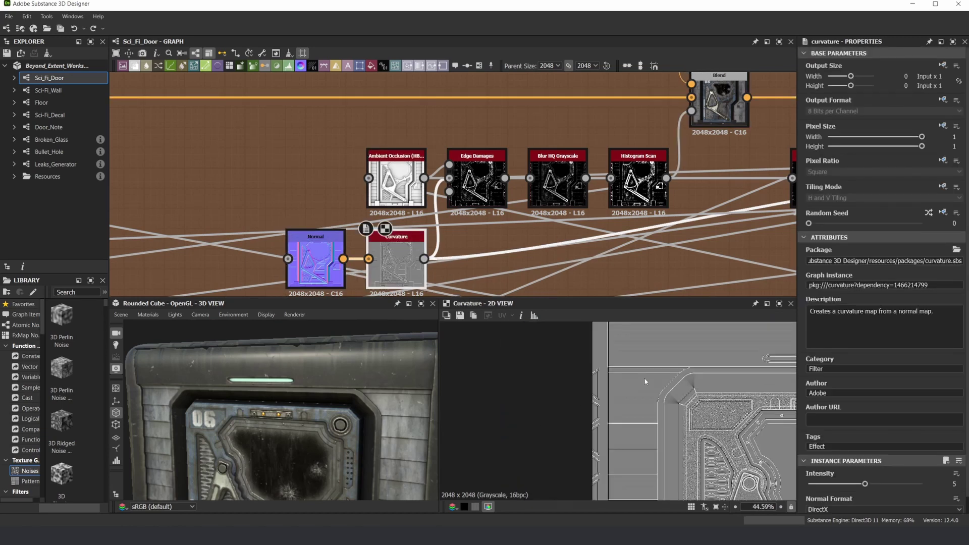
double_click(396, 184)
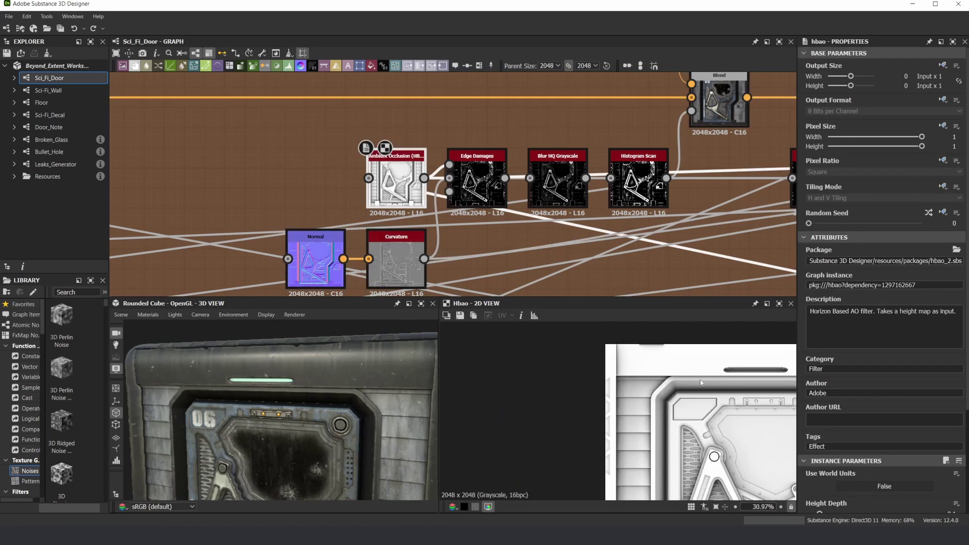
scroll(700, 382, "up", 3)
scroll(399, 151, "up", 2)
Step: Preview the Edge Damages mask and check it over the whole door
left_click(478, 223)
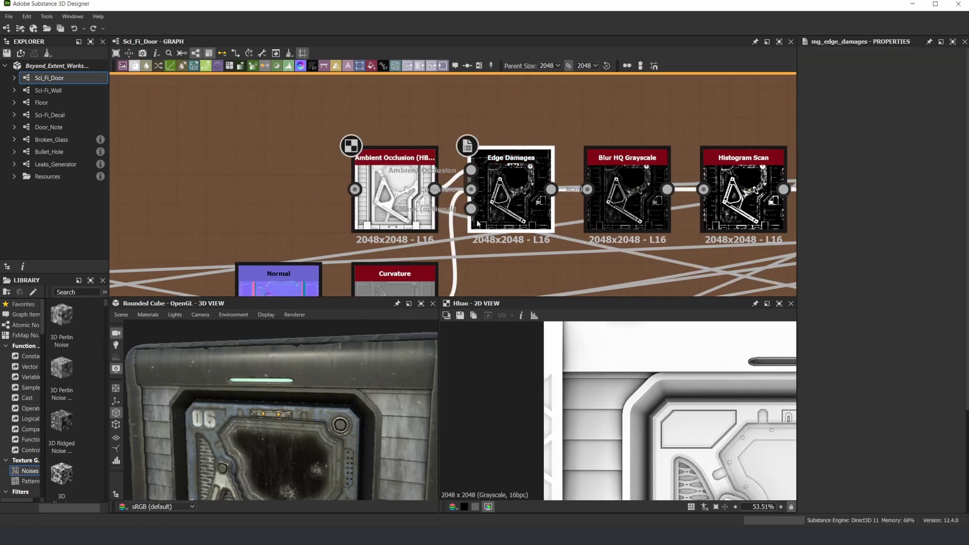
double_click(518, 180)
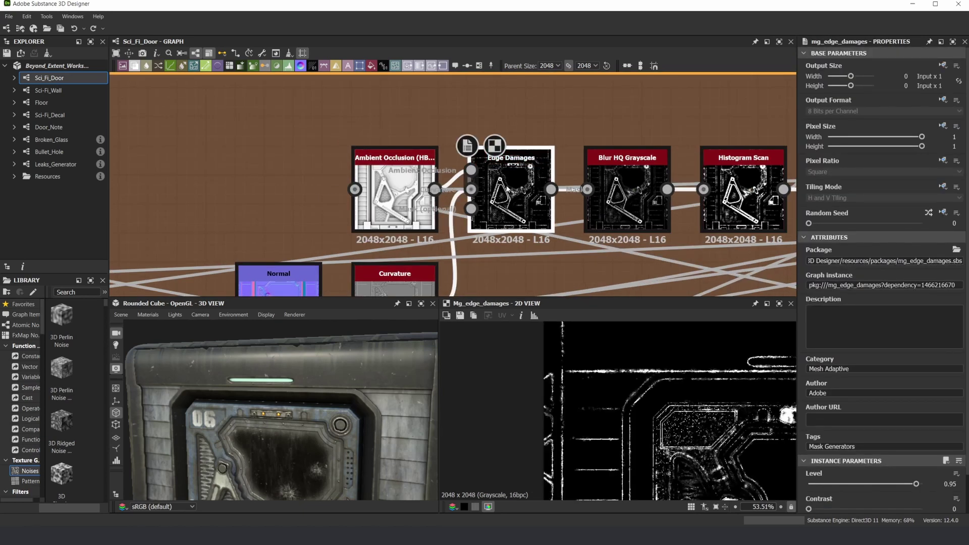
middle_click_drag(570, 374, 645, 396)
scroll(645, 396, "down", 6)
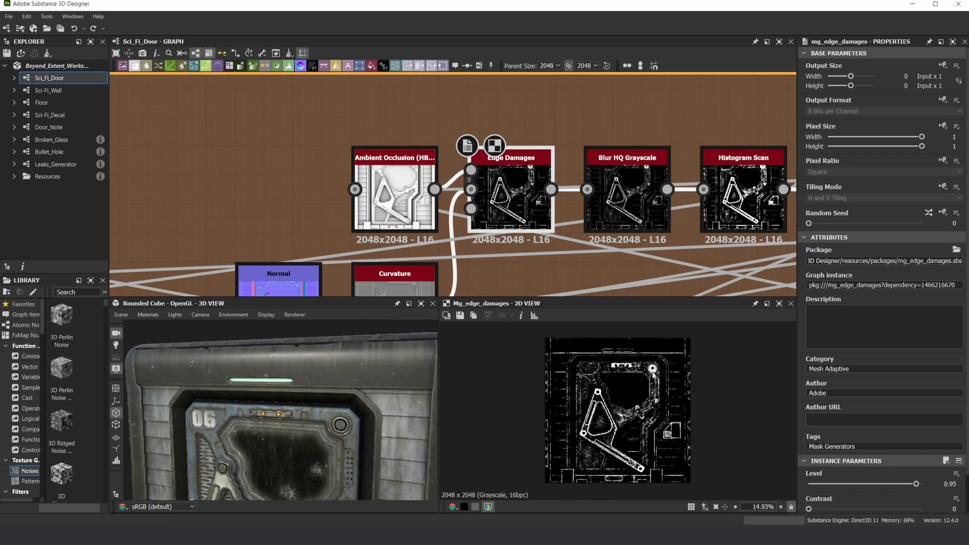
scroll(671, 412, "up", 2)
Step: Preview the Blur HQ Grayscale of the edge damage and the Histogram Scan that sharpens it
left_click(631, 202)
double_click(663, 240)
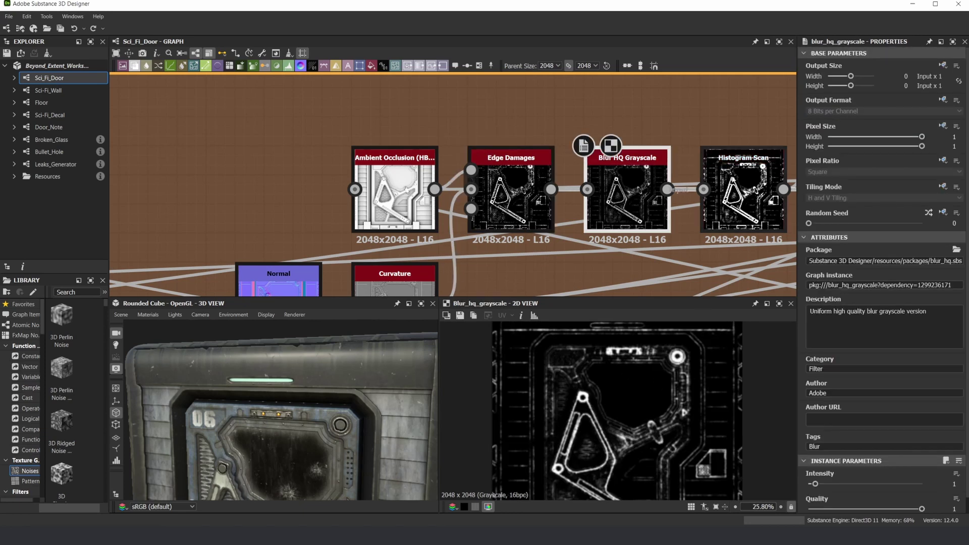
double_click(752, 189)
scroll(634, 356, "up", 5)
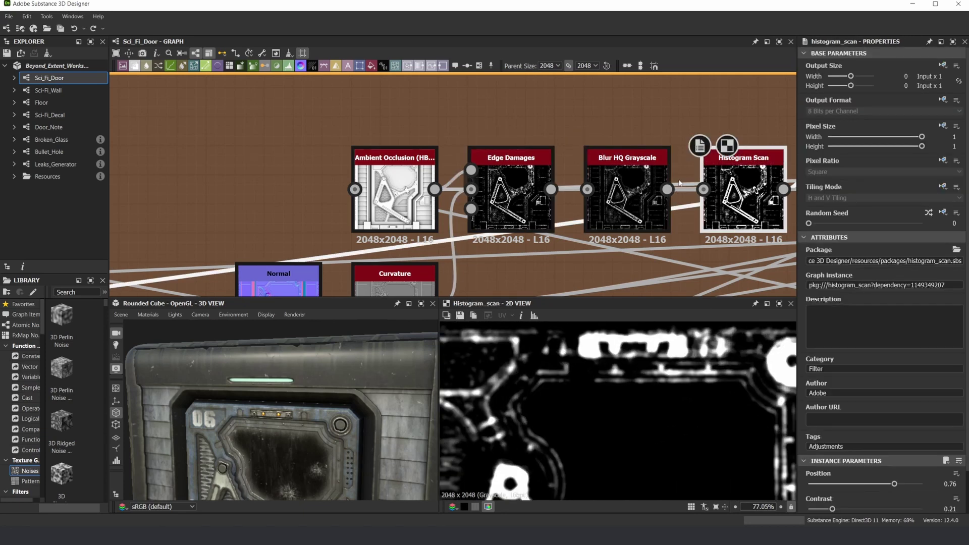
Step: Preview the first edge wear Blend and inspect its olive-brown patches around the round bolt on the blue panel
scroll(679, 183, "down", 3)
middle_click_drag(679, 182, 486, 244)
double_click(588, 183)
scroll(516, 348, "down", 3)
middle_click_drag(518, 352, 562, 370)
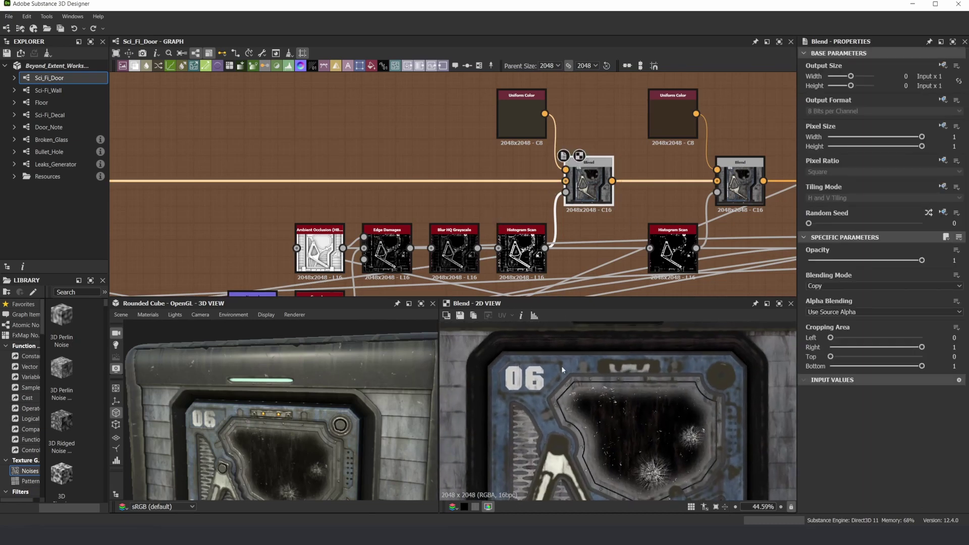
scroll(562, 370, "up", 7)
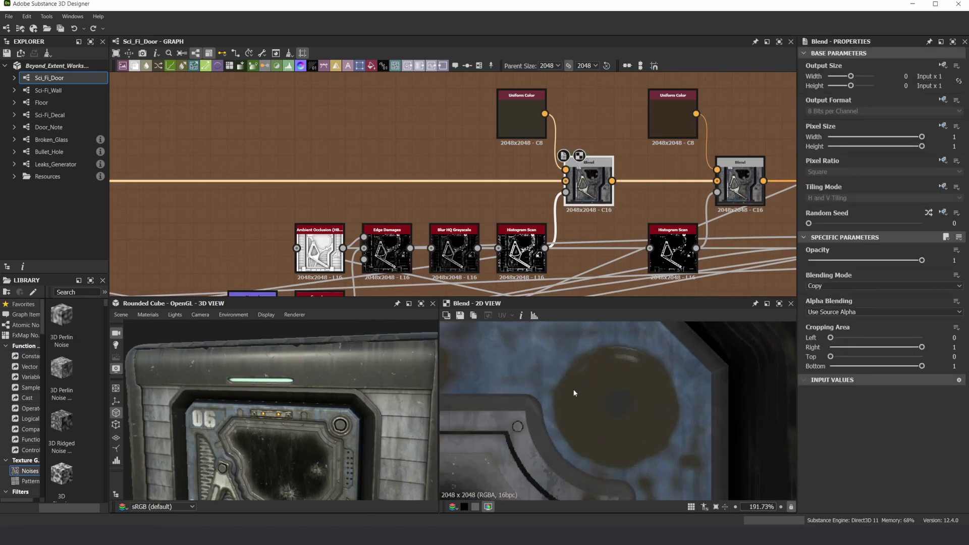
scroll(655, 415, "down", 4)
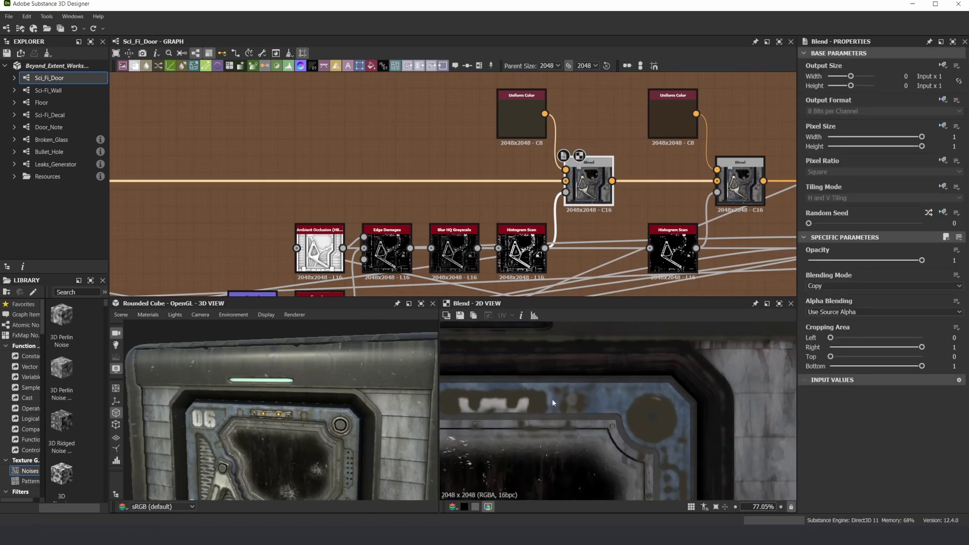
Step: Check the first edge wear Blend around the 06 marking, the side panels and the triangular handle
middle_click_drag(523, 402, 684, 409)
middle_click_drag(515, 358, 653, 378)
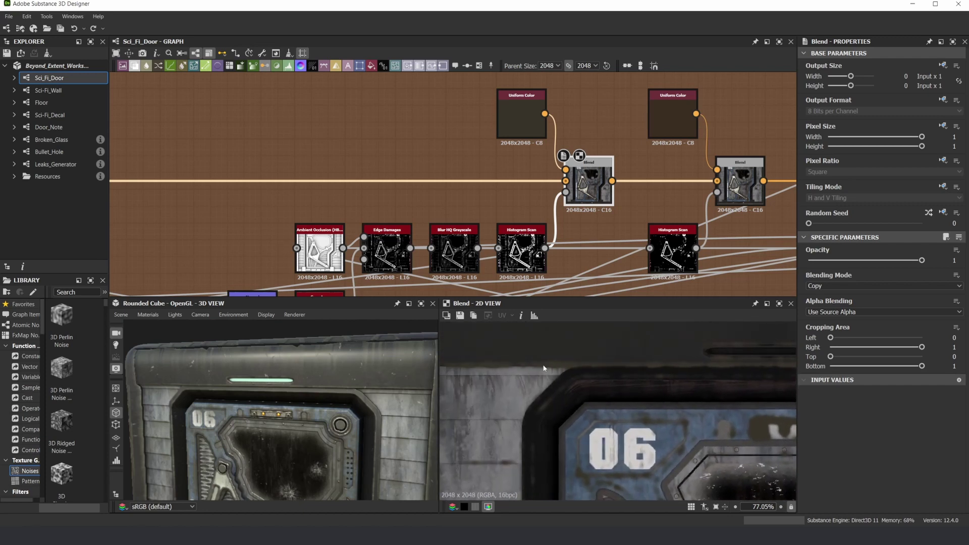
scroll(581, 383, "down", 4)
middle_click_drag(533, 420, 585, 331)
middle_click_drag(652, 438, 555, 397)
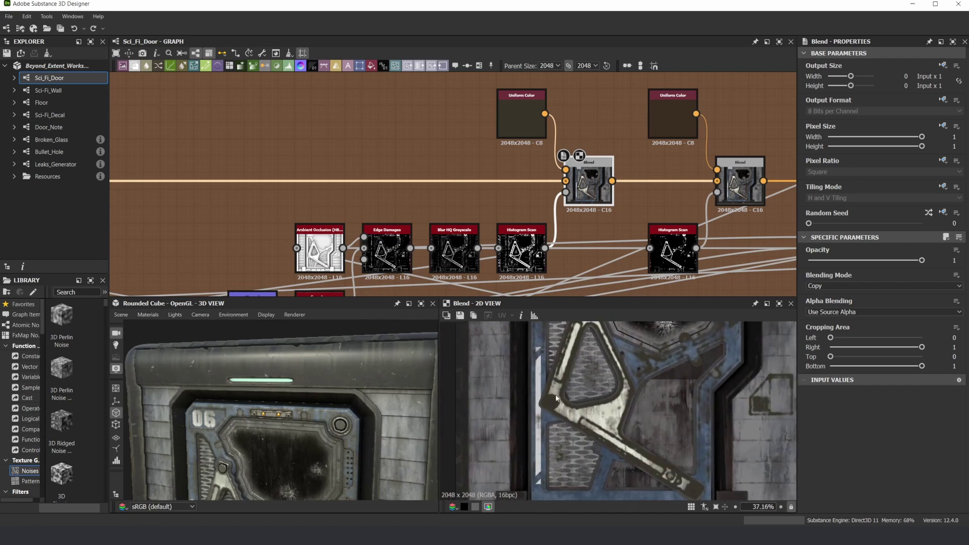
scroll(556, 398, "up", 3)
Step: Preview the second edge wear Blend with the darker brown color and inspect it on the triangular handle
middle_click_drag(693, 188, 602, 181)
left_click(645, 179)
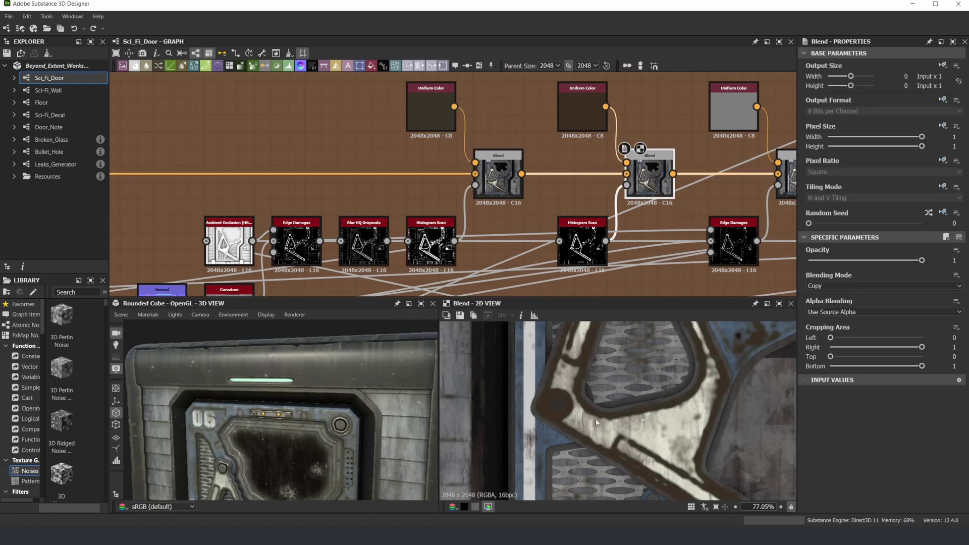
scroll(598, 373, "up", 3)
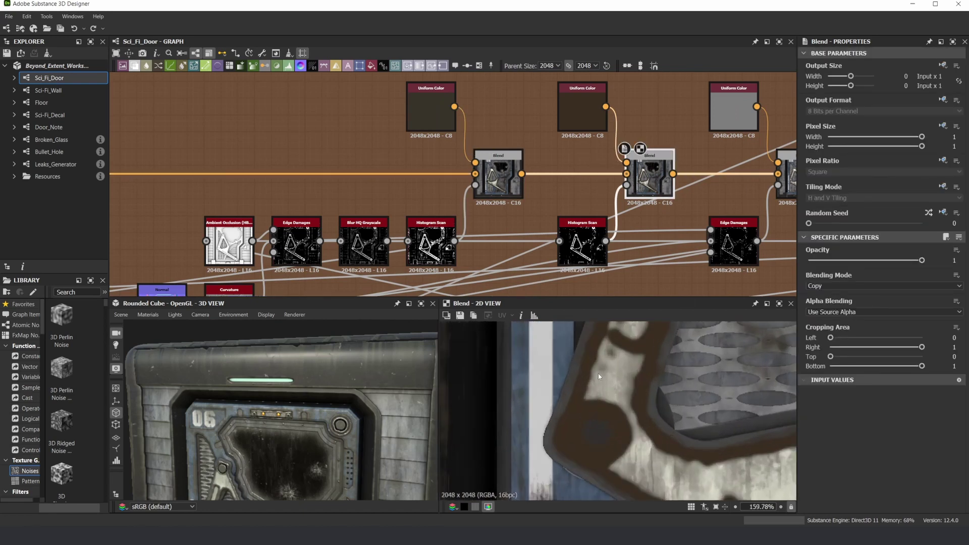
Step: Compare the Histogram Scan masks of the first and second edge wear layers around the handle's pivot
double_click(445, 244)
scroll(605, 384, "up", 1)
double_click(586, 247)
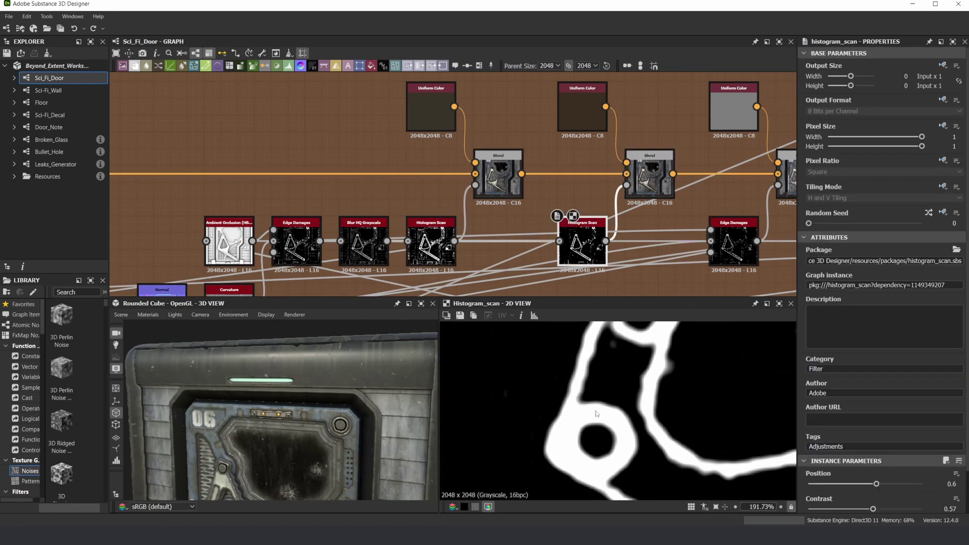
scroll(595, 413, "down", 6)
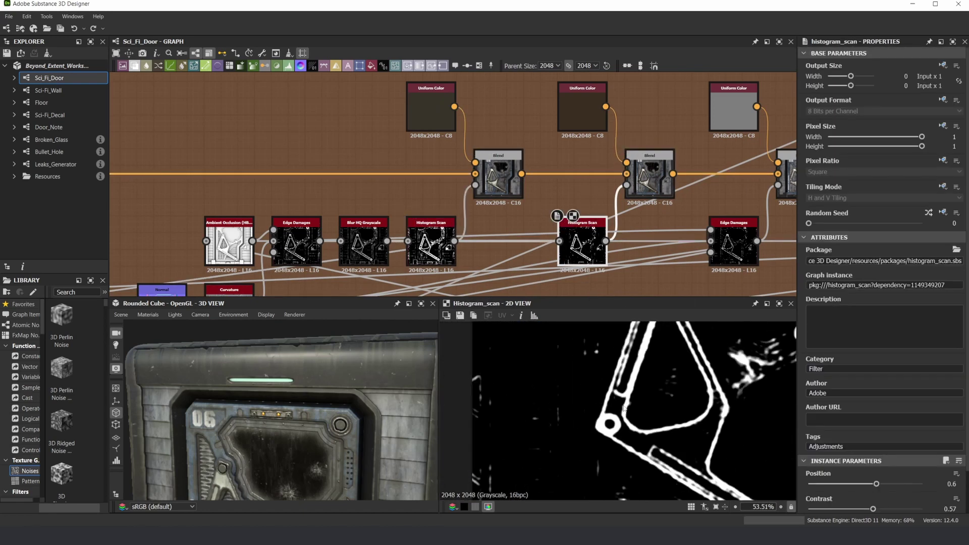
double_click(425, 252)
double_click(582, 244)
Step: Preview the second edge wear Blend again and inspect the brown wear on the upper blue panel
double_click(646, 180)
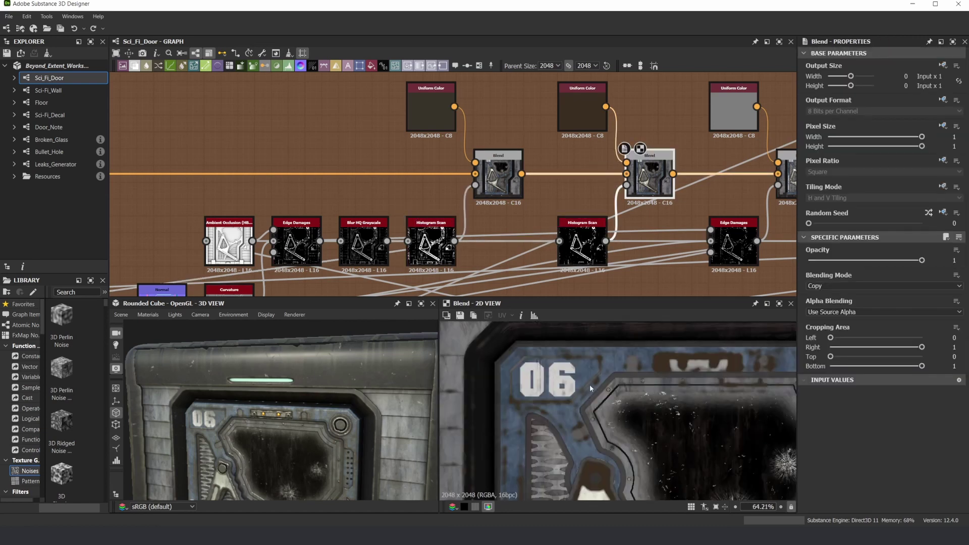
scroll(590, 383, "up", 7)
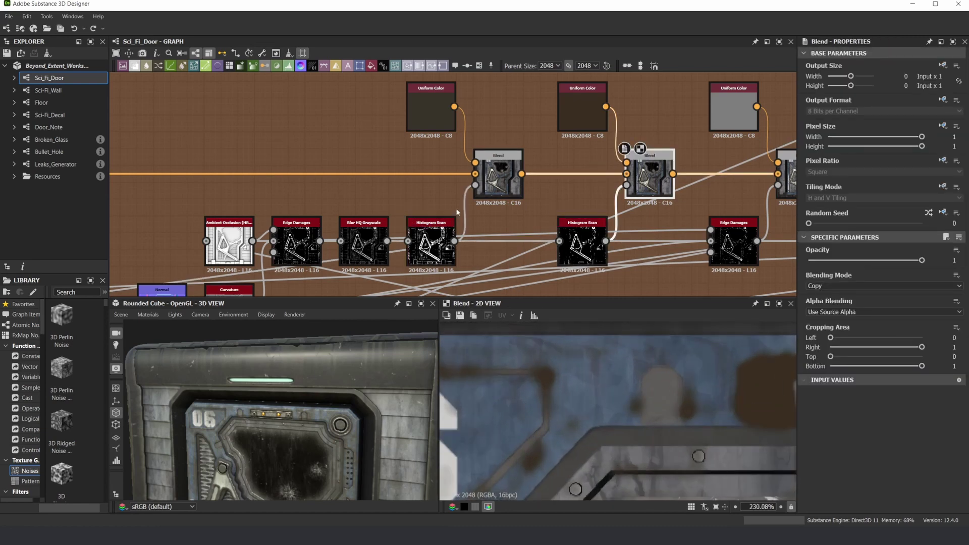
scroll(551, 184, "down", 4)
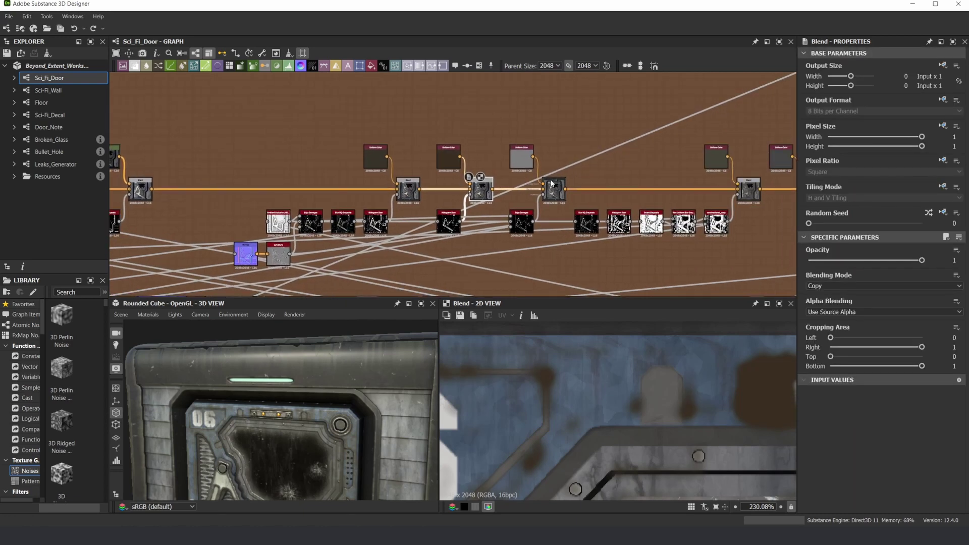
Step: Preview the third edge wear Blend with the light grey color and inspect it around the 06 marking and the triangular handle
scroll(551, 184, "up", 3)
double_click(556, 195)
scroll(713, 392, "down", 4)
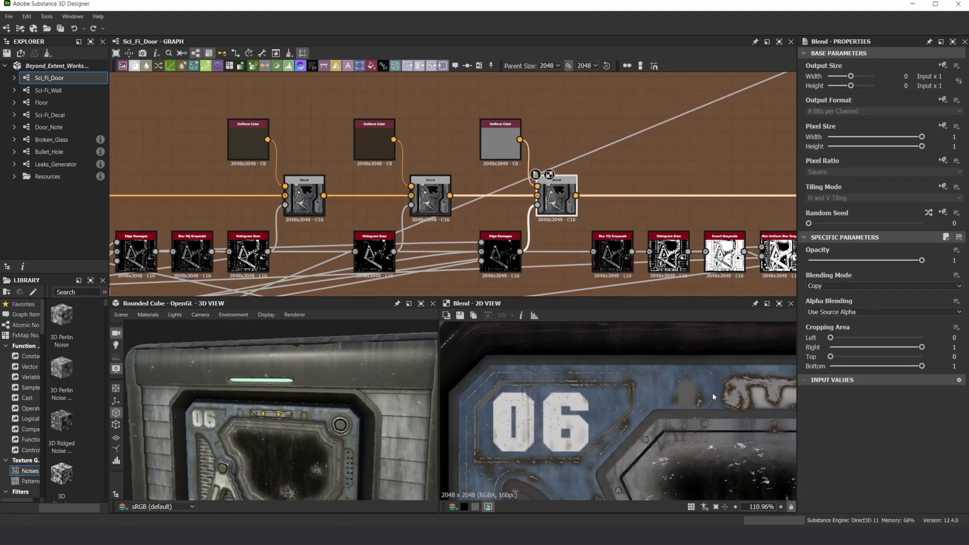
scroll(715, 395, "down", 9)
scroll(712, 449, "up", 5)
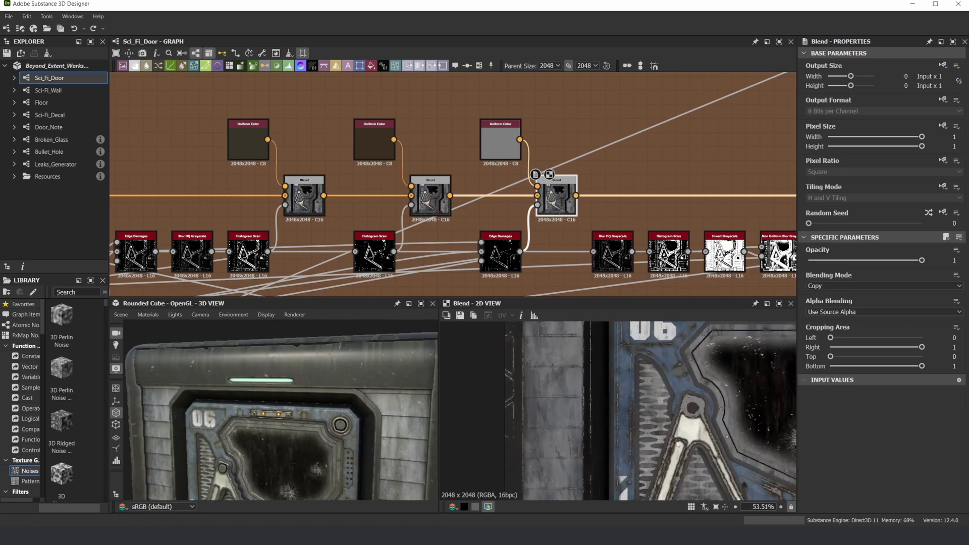
middle_click_drag(677, 443, 608, 388)
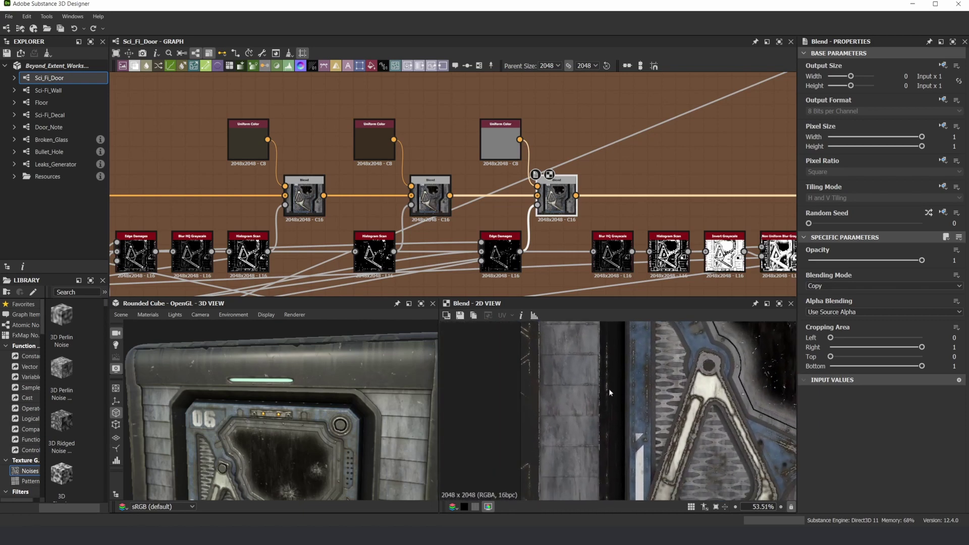
Step: Inspect the light grey wear along the side panel's vertical edges and compare it with the second edge wear Blend
scroll(605, 384, "up", 8)
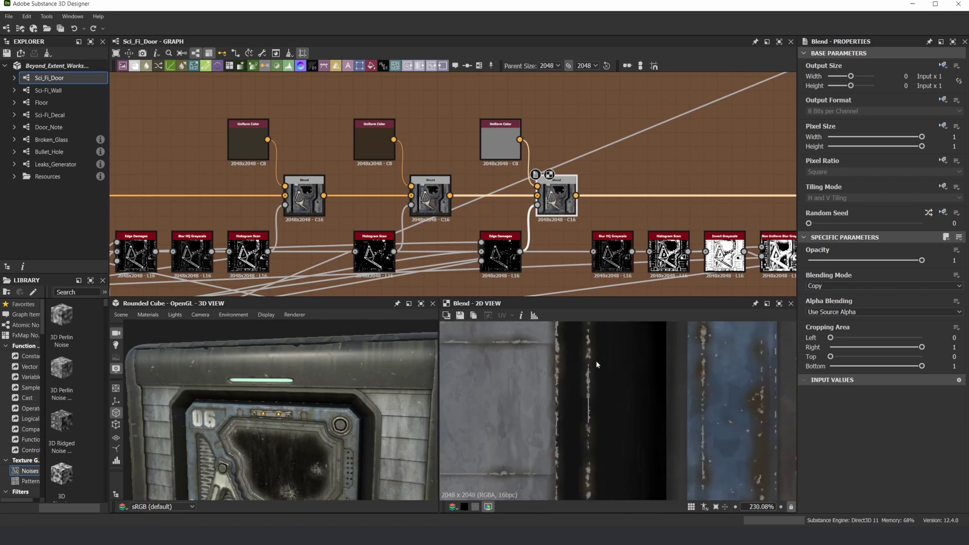
middle_click_drag(587, 338, 592, 397)
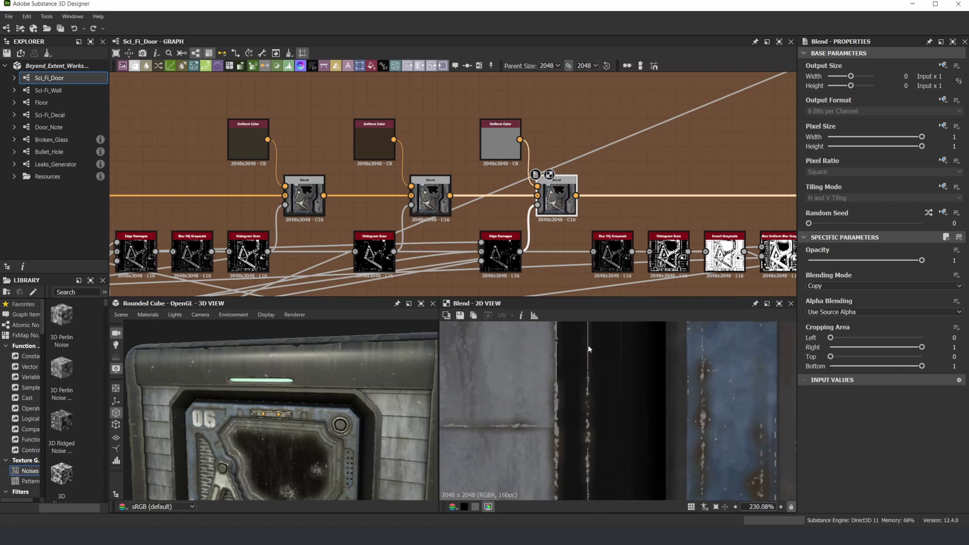
middle_click_drag(589, 349, 589, 319)
scroll(589, 347, "up", 1)
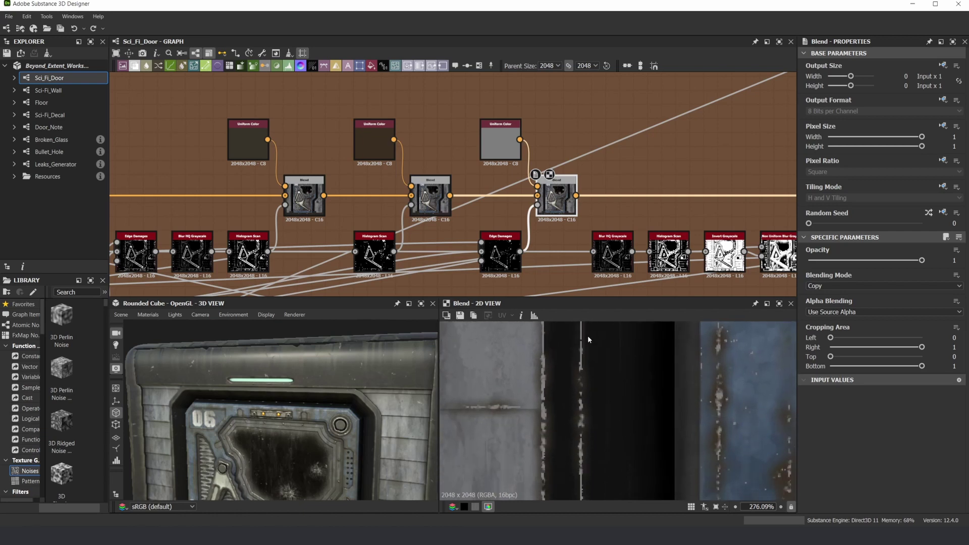
double_click(437, 201)
double_click(556, 198)
scroll(647, 403, "down", 6)
scroll(640, 168, "down", 4)
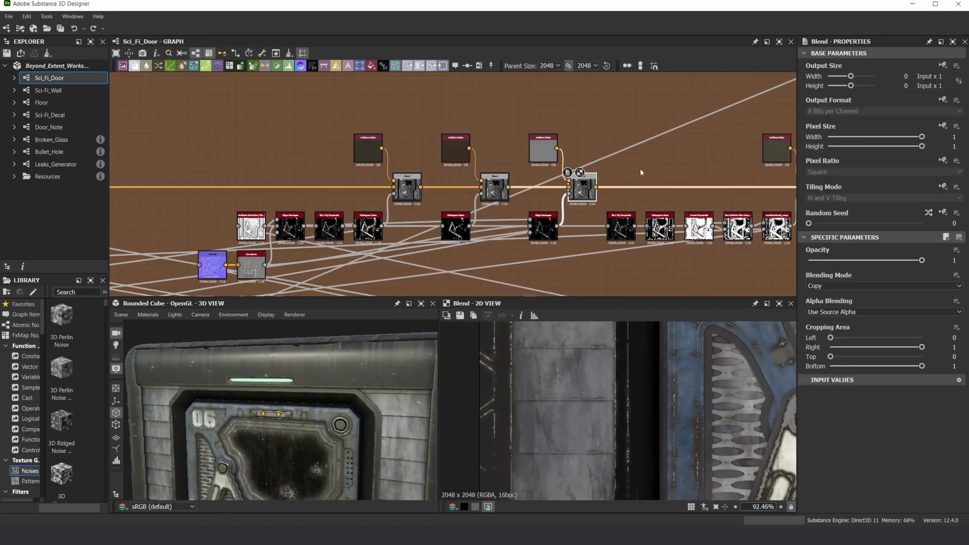
Step: Preview the Blend that follows the third edge wear layer, with its 0.5 opacity, on the whole door
middle_click_drag(715, 188, 521, 218)
scroll(560, 216, "up", 2)
double_click(572, 216)
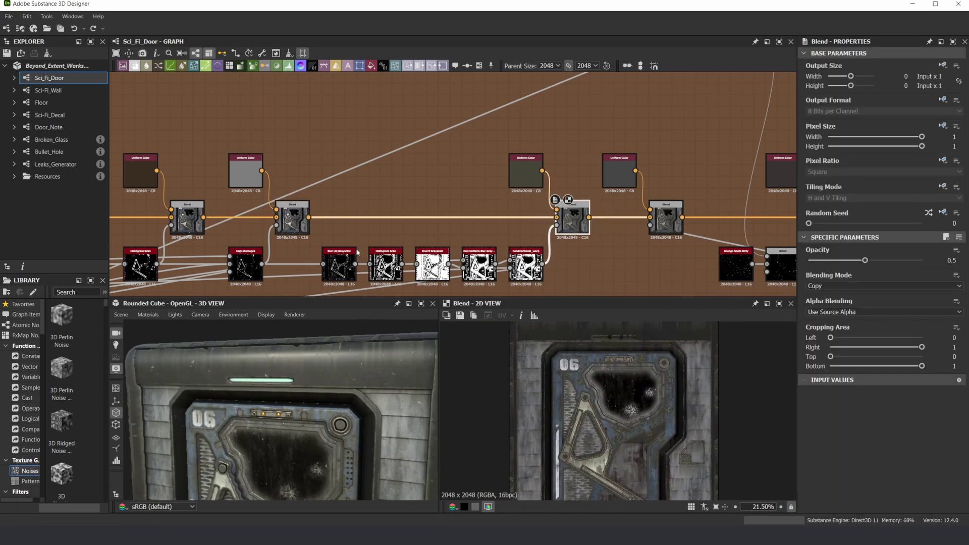
scroll(348, 237, "up", 3)
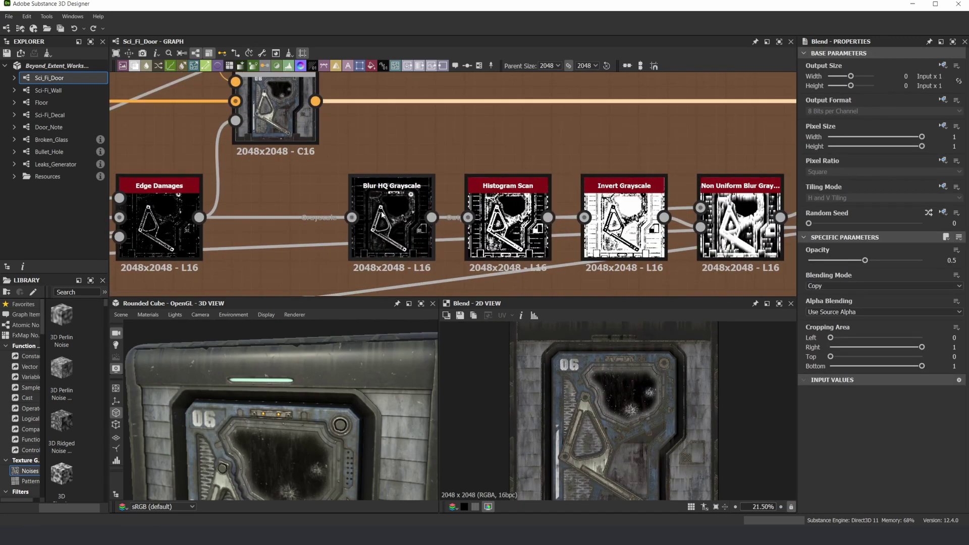
Step: Preview this layer's mask chain in order: Edge Damages, Blur HQ Grayscale, Histogram Scan and Invert Grayscale
double_click(159, 222)
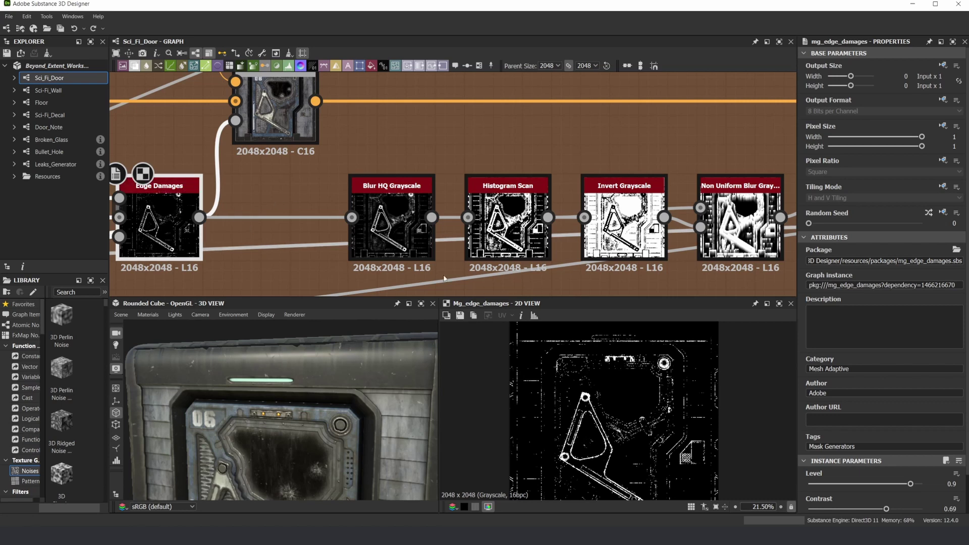
double_click(391, 222)
double_click(509, 222)
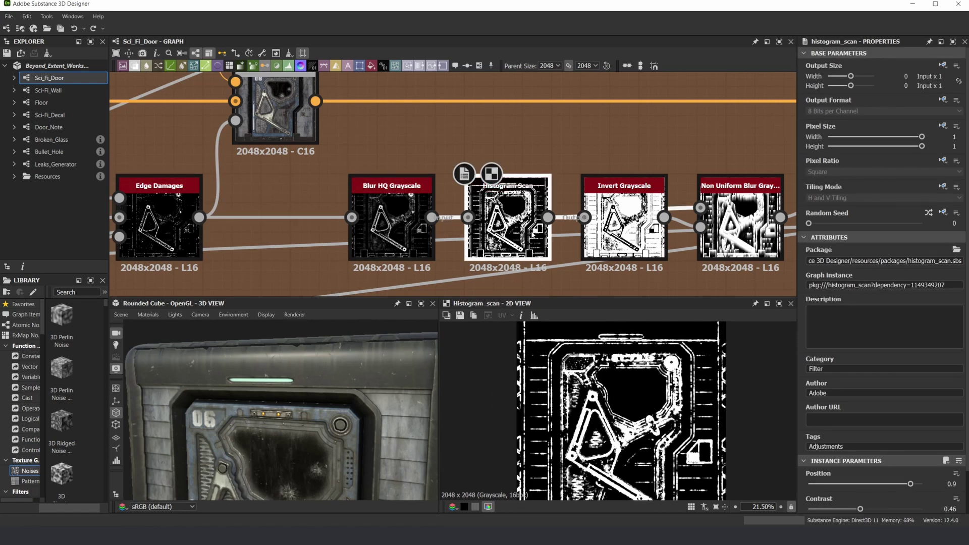
scroll(509, 207, "up", 2)
double_click(676, 227)
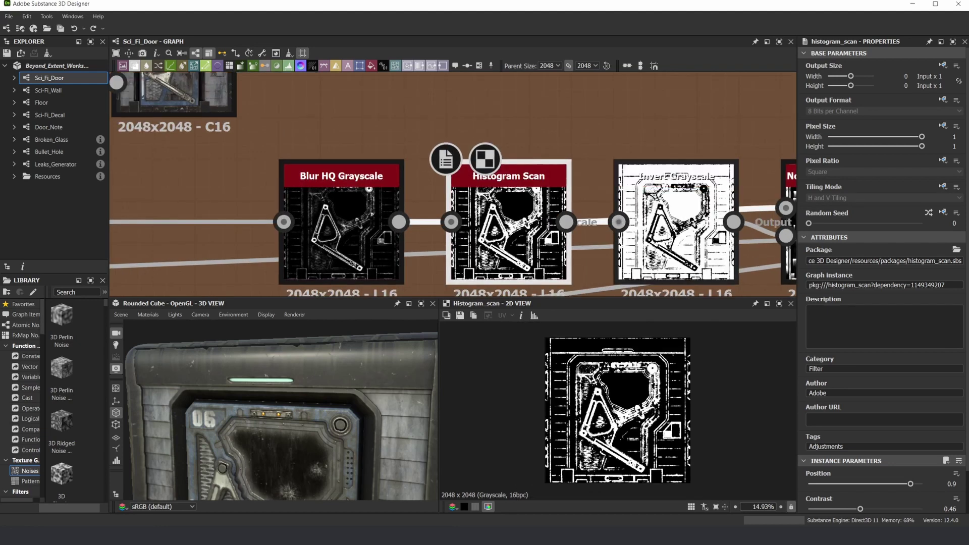
Step: Move the Invert Grayscale node below the mask chain, between Histogram Scan and Non Uniform Blur Grayscale
scroll(676, 344, "down", 2)
middle_click_drag(707, 222, 395, 217)
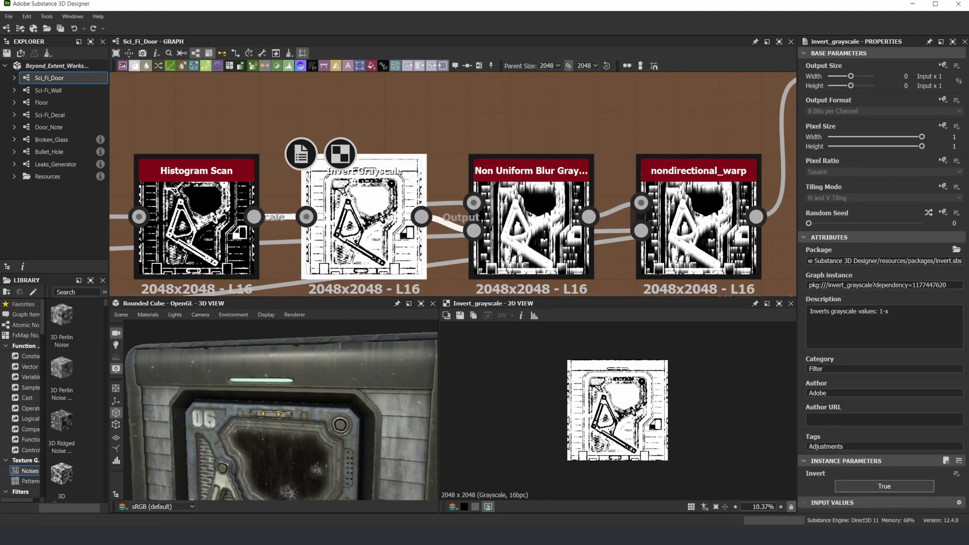
left_click_drag(387, 214, 372, 284)
scroll(372, 288, "down", 3)
middle_click_drag(371, 288, 376, 208)
left_click_drag(376, 217, 376, 245)
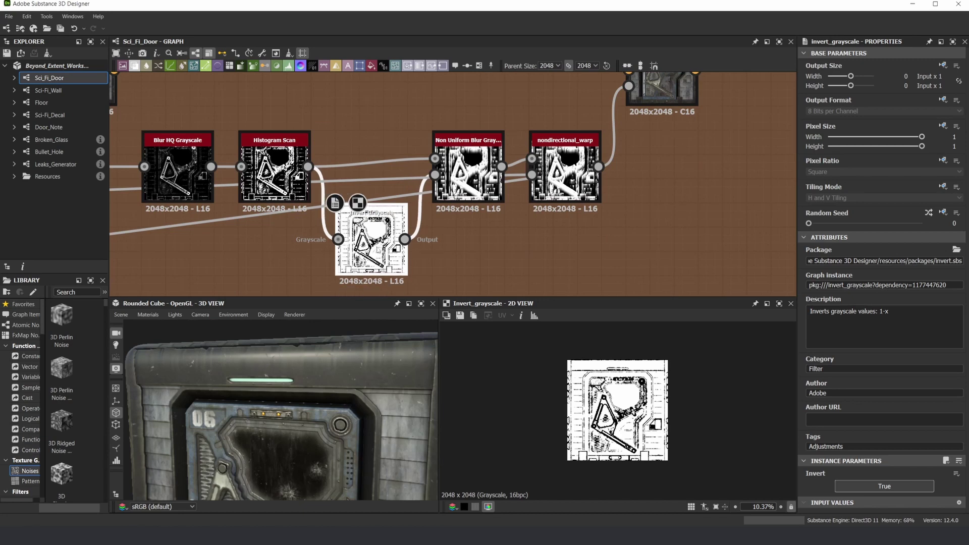
Step: Preview the Non Uniform Blur Grayscale and compare it with its Histogram Scan input and its inverted blur map
double_click(444, 143)
scroll(428, 146, "up", 2)
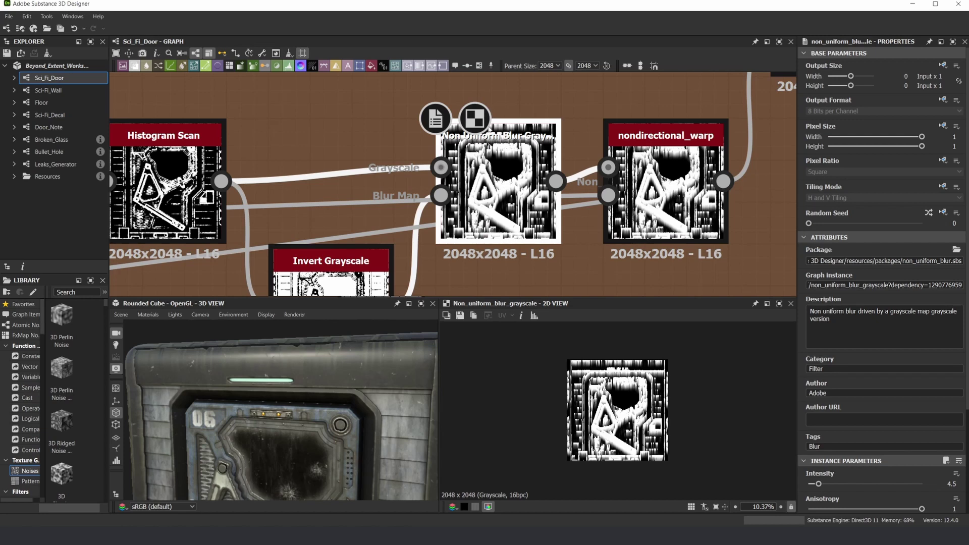
left_click(353, 140)
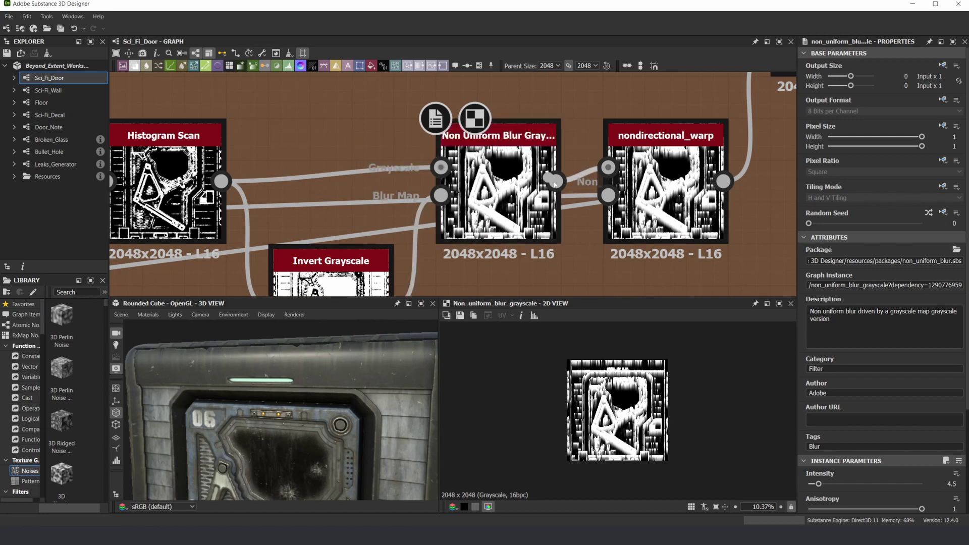
double_click(185, 158)
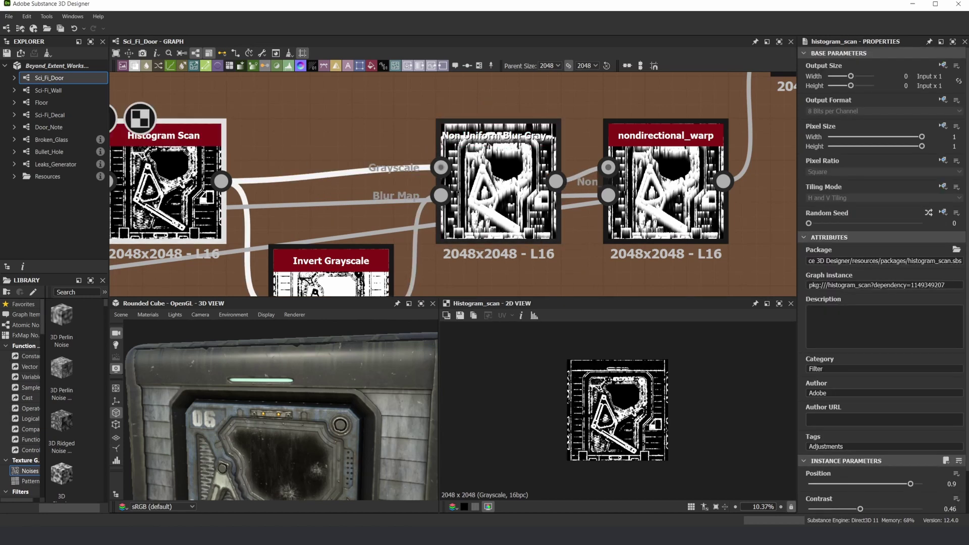
double_click(485, 174)
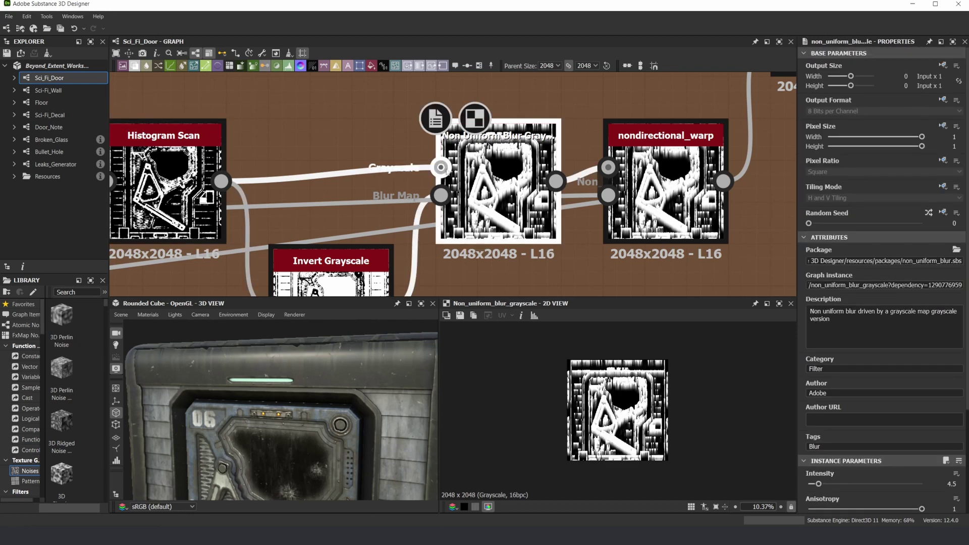
left_click(352, 281)
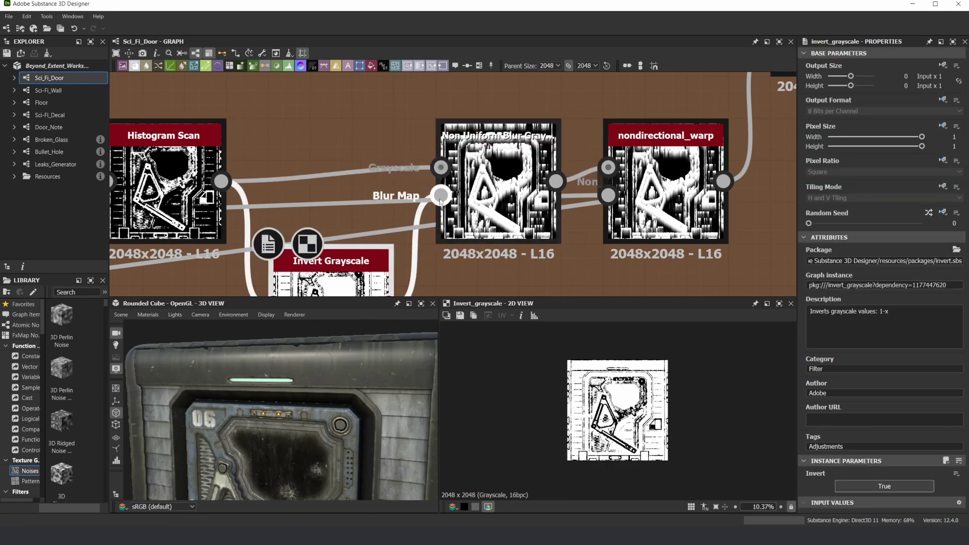
Step: Examine the Non Uniform Blur Grayscale's vertical streaks around the handle, with its Samples at 16
scroll(609, 375, "up", 3)
scroll(609, 376, "up", 2)
scroll(883, 302, "down", 3)
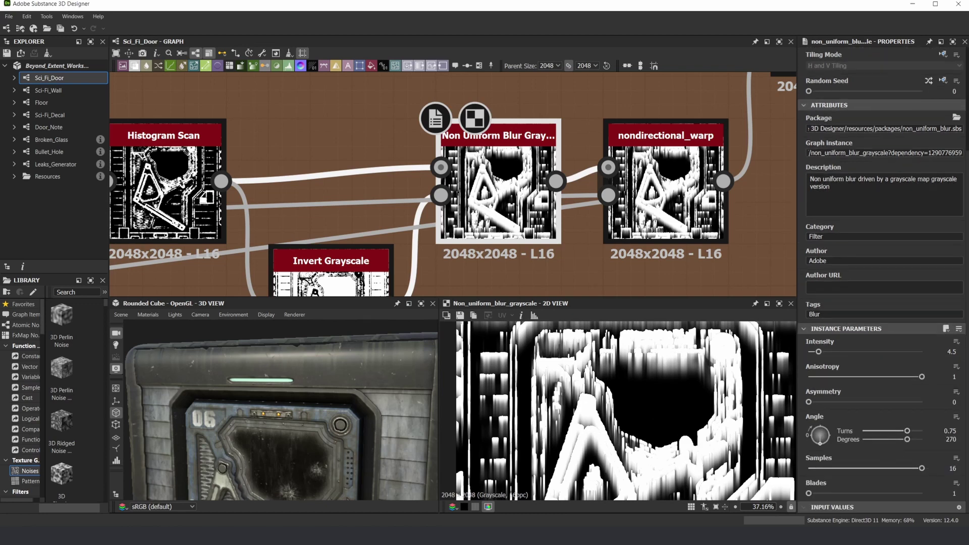
scroll(716, 360, "down", 3)
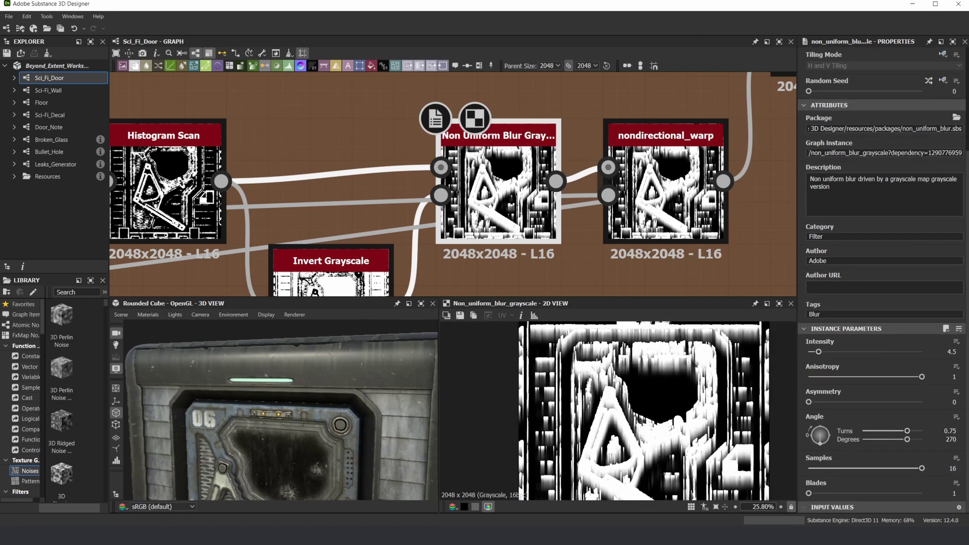
left_click(921, 469)
scroll(596, 417, "up", 4)
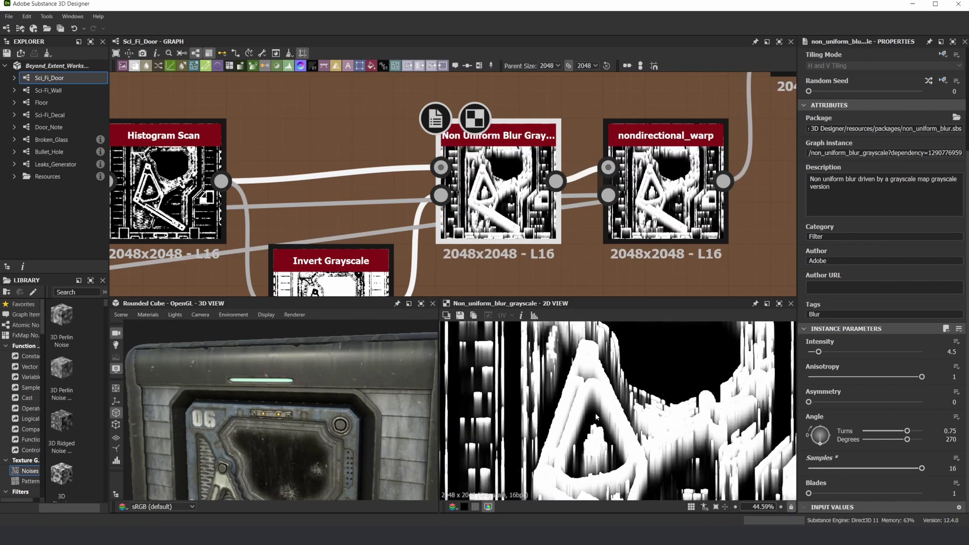
Step: Try 4 Blades on the Non Uniform Blur Grayscale, inspect the streaks, and return Blades to 1
left_click_drag(810, 494, 850, 494)
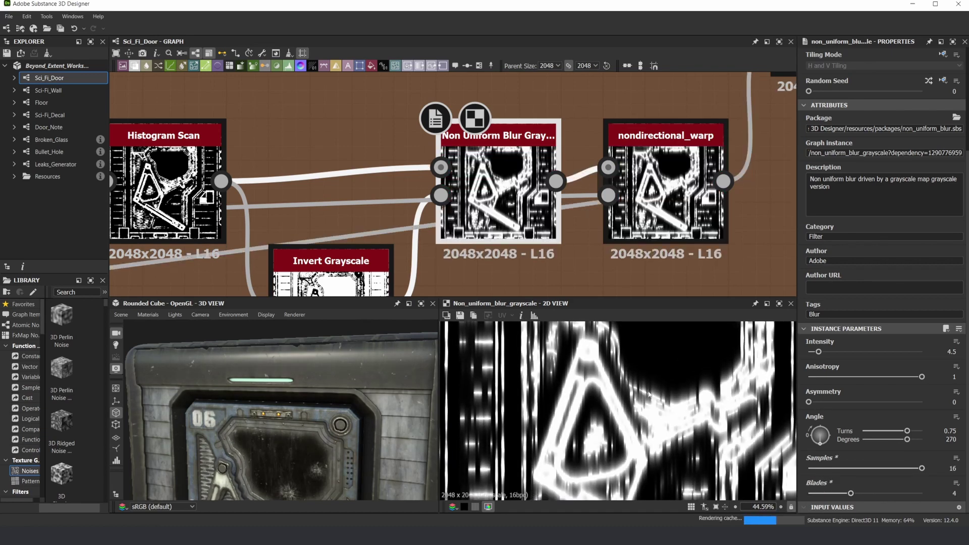
scroll(591, 387, "up", 1)
scroll(592, 386, "up", 1)
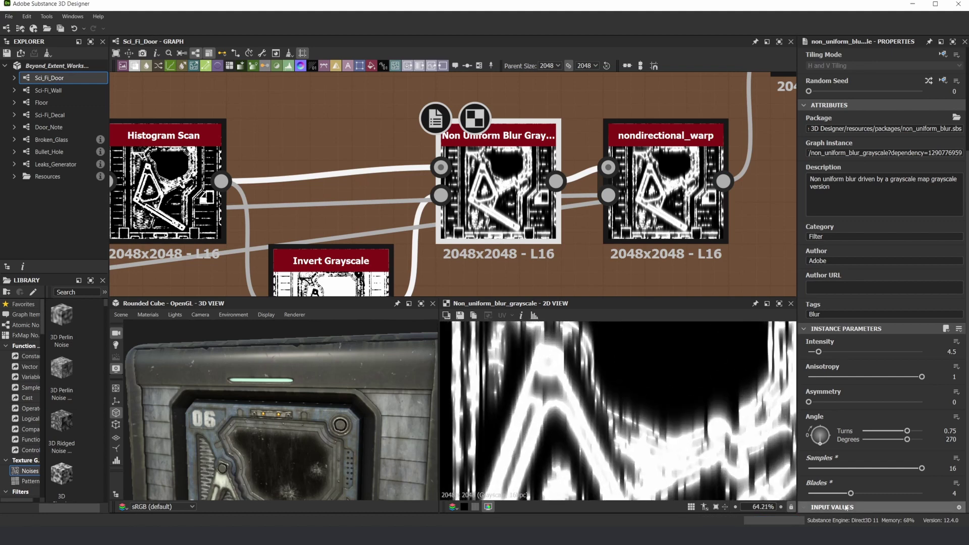
left_click_drag(850, 493, 809, 493)
scroll(718, 410, "down", 3)
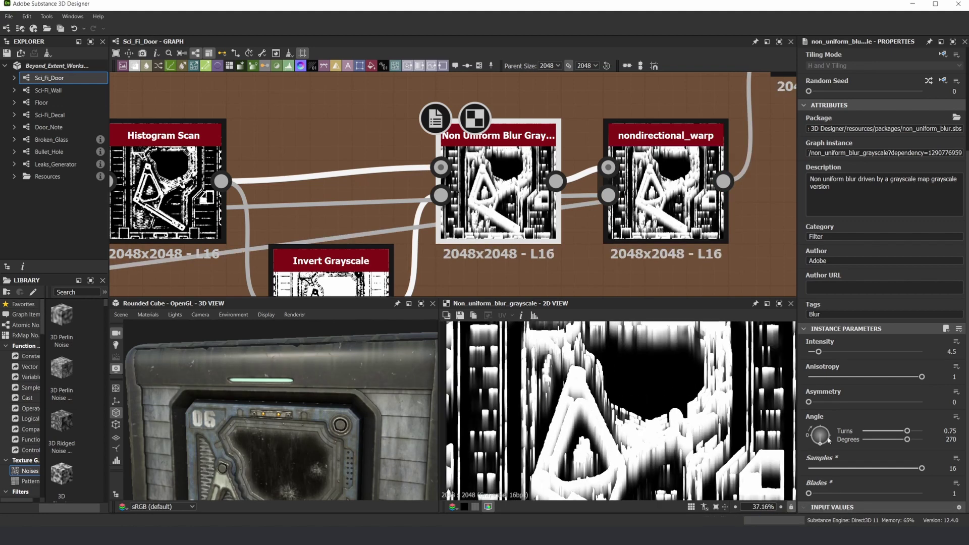
Step: Try a blur angle of 236.96 degrees on the Non Uniform Blur Grayscale and inspect the door's upper frame in 3D
scroll(614, 413, "up", 1)
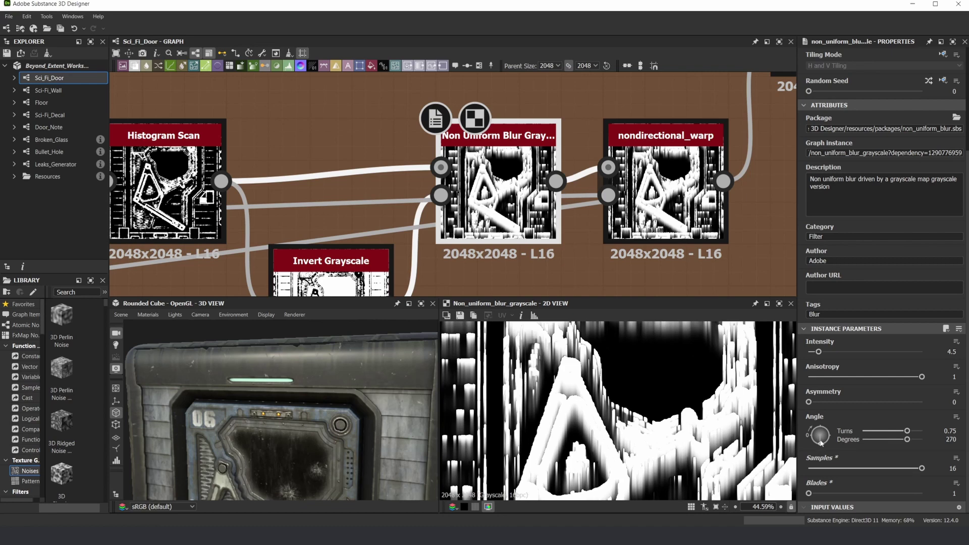
left_click_drag(821, 443, 826, 445)
scroll(314, 425, "down", 3)
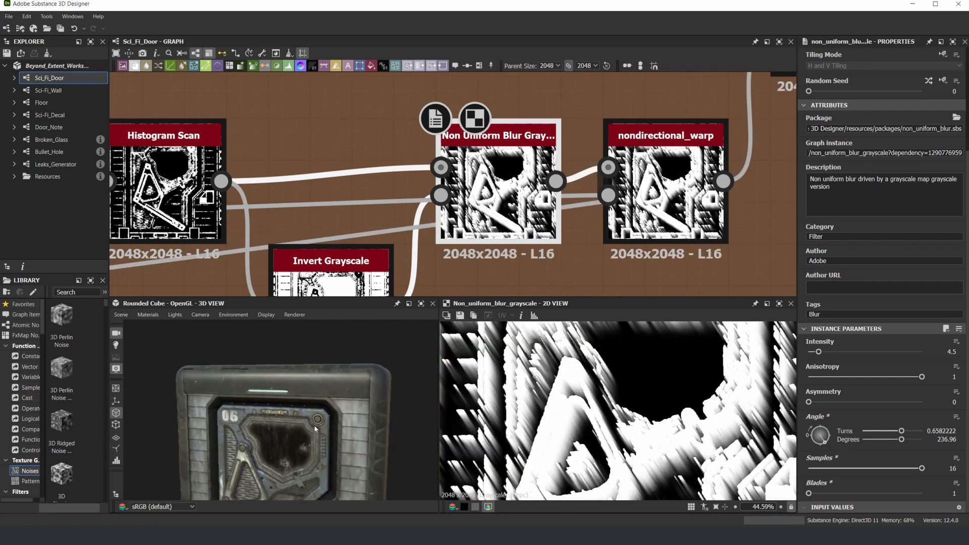
left_click_drag(313, 425, 252, 372)
scroll(263, 361, "up", 4)
middle_click_drag(262, 362, 312, 375)
scroll(312, 375, "up", 1)
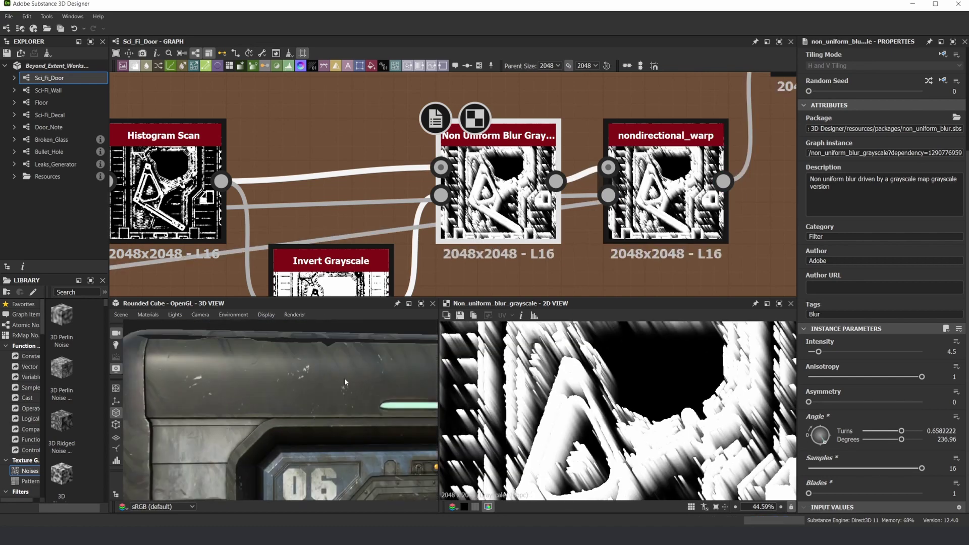
left_click_drag(398, 379, 371, 387)
Step: Undo the blur angle change and bring the full door panel back into the 3D view
key("ctrl+z")
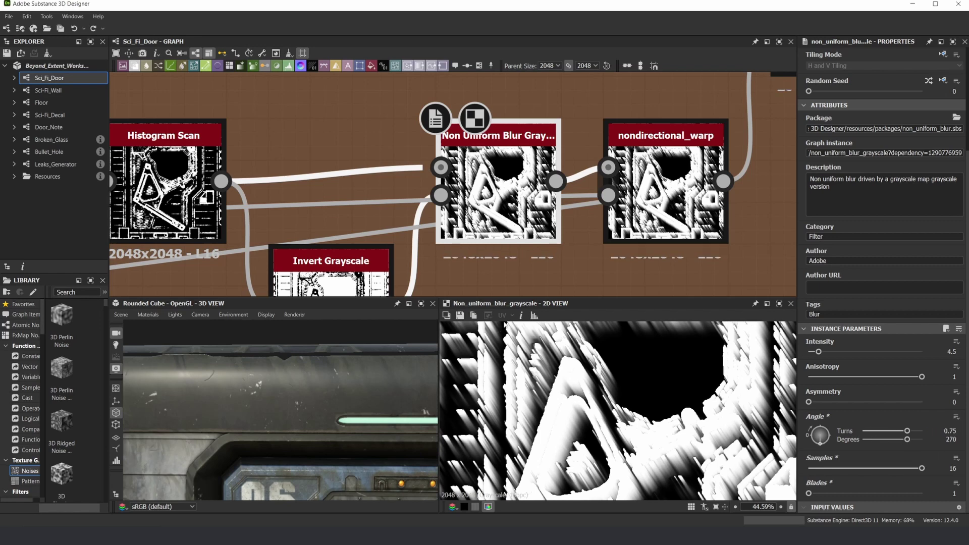
scroll(360, 399, "down", 4)
left_click_drag(360, 398, 352, 398)
middle_click_drag(352, 398, 346, 351)
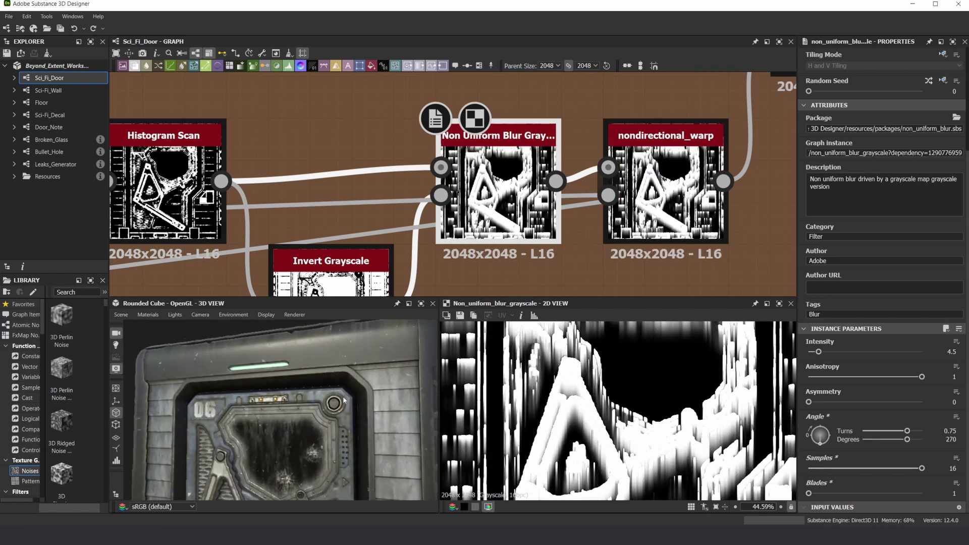
Step: Preview the nondirectional_warp node on the whole texture and examine its FG and Warp inputs
double_click(663, 192)
key("f")
scroll(616, 193, "down", 3)
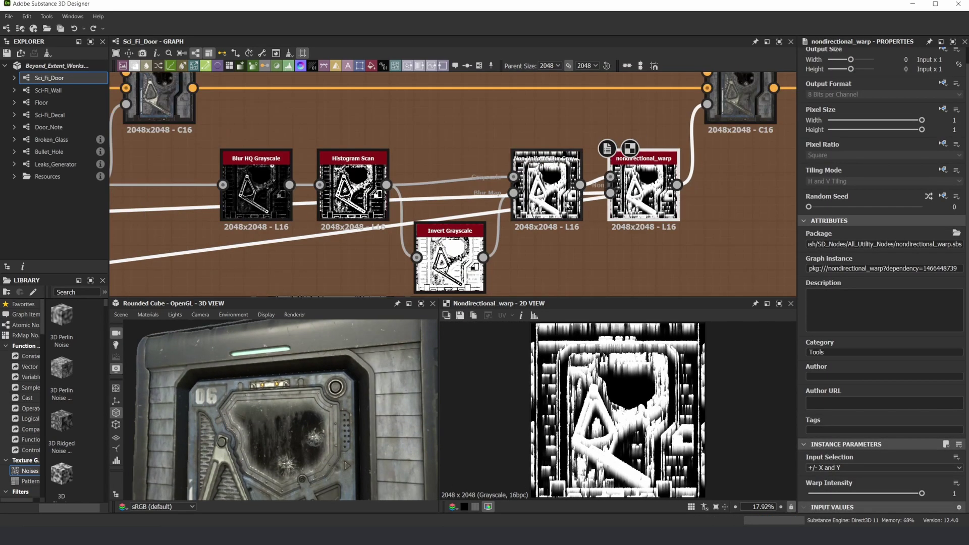
middle_click_drag(642, 254, 502, 208)
scroll(471, 146, "up", 3)
scroll(531, 119, "up", 1)
middle_click_drag(531, 120, 530, 162)
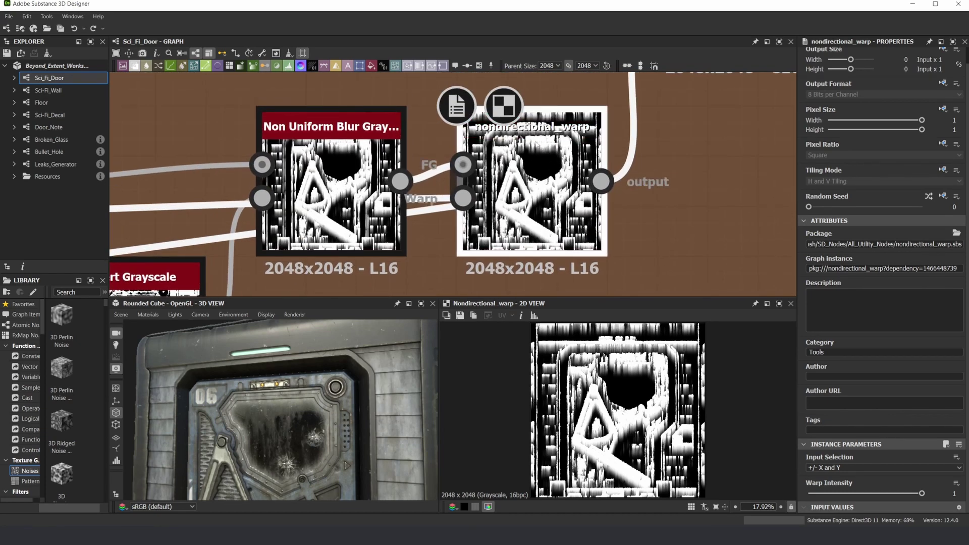
Step: Move the nondirectional_warp node lower than the Non Uniform Blur Grayscale to separate its incoming connections
scroll(526, 143, "down", 3)
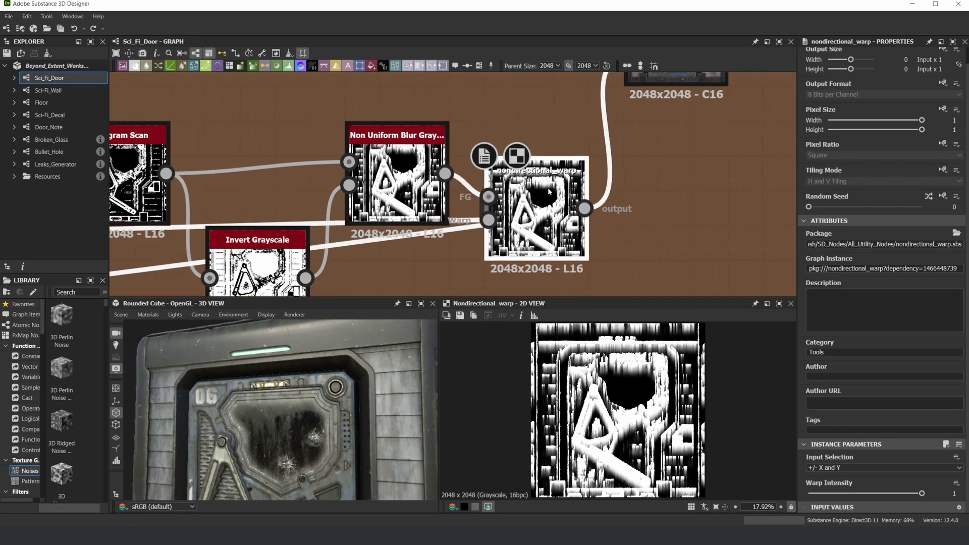
left_click_drag(549, 201, 549, 236)
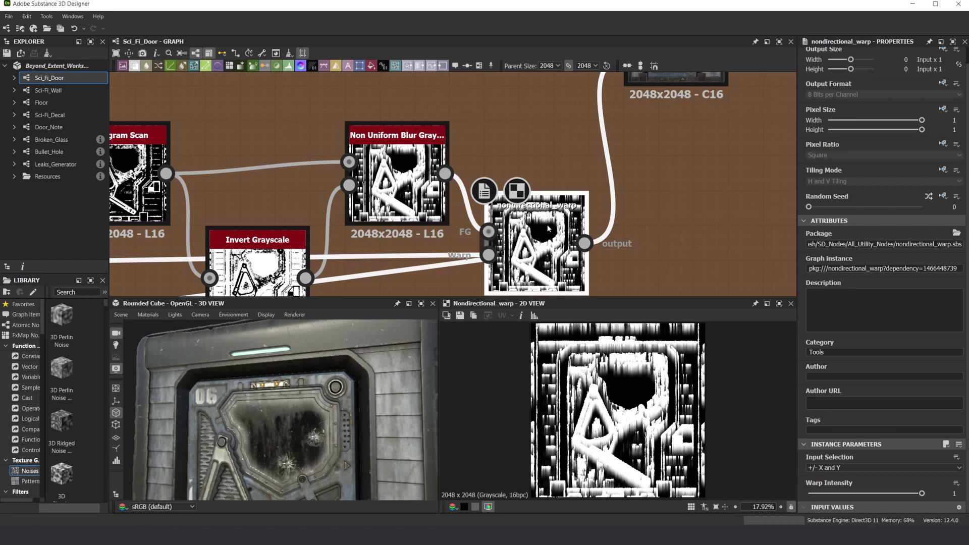
scroll(664, 194, "down", 4)
scroll(589, 200, "up", 2)
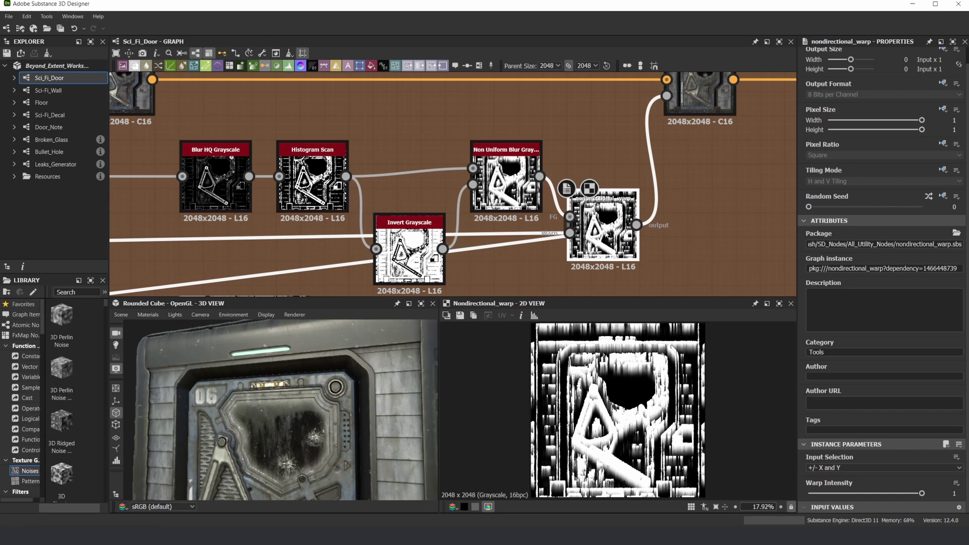
Step: Move the nondirectional_warp node back up in line with the Non Uniform Blur Grayscale node
left_click_drag(603, 225, 603, 177)
left_click(684, 201)
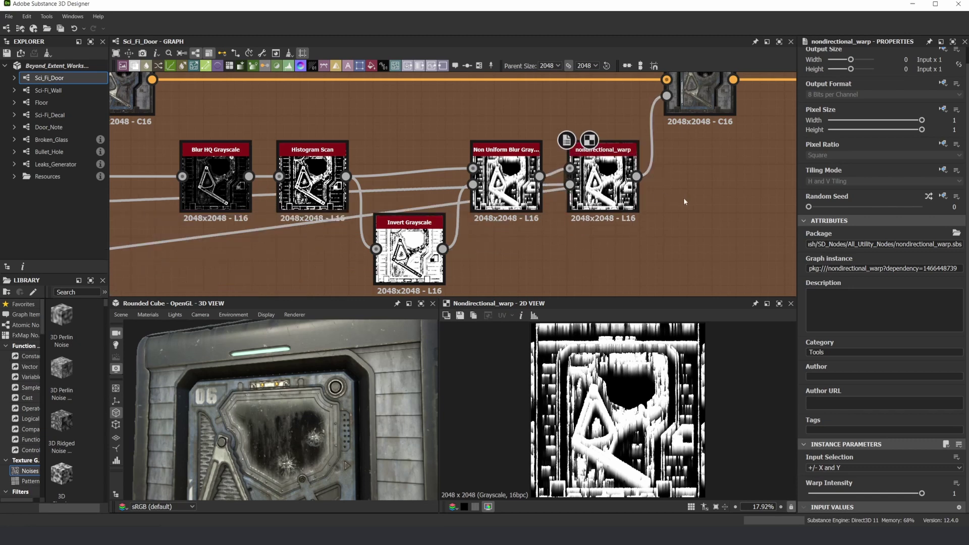
key("space")
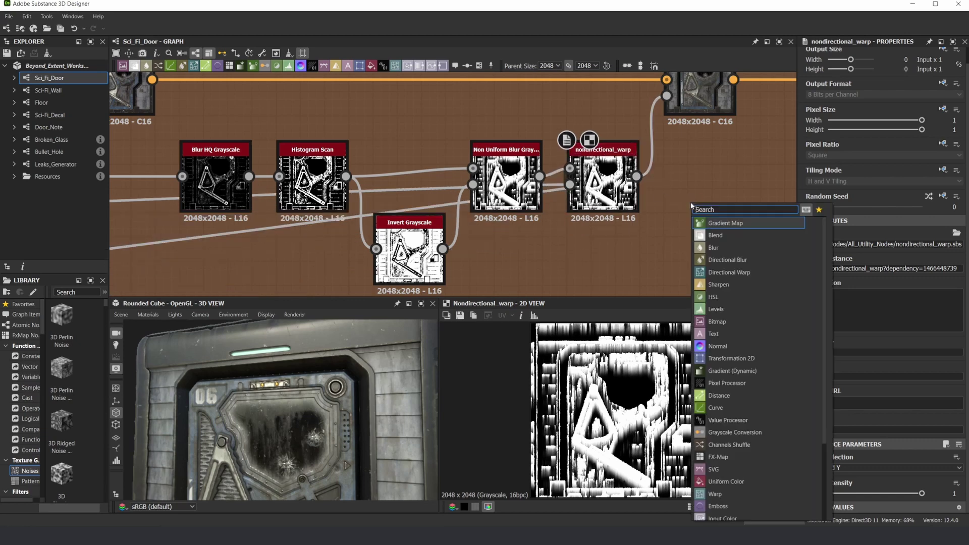
key("Escape")
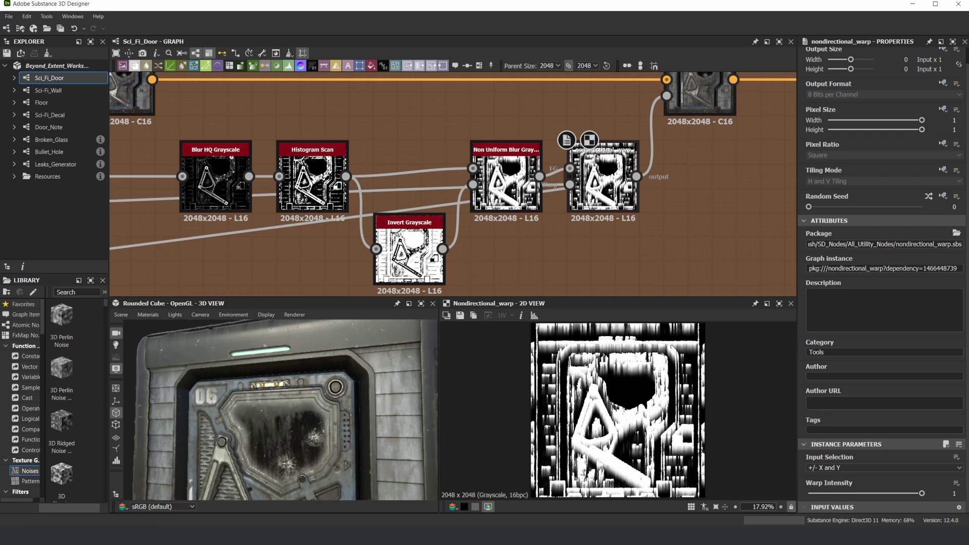
Step: Compare the grunge map feeding the nondirectional_warp with the node's streaked output at close range
left_click(598, 183)
scroll(649, 495, "up", 6)
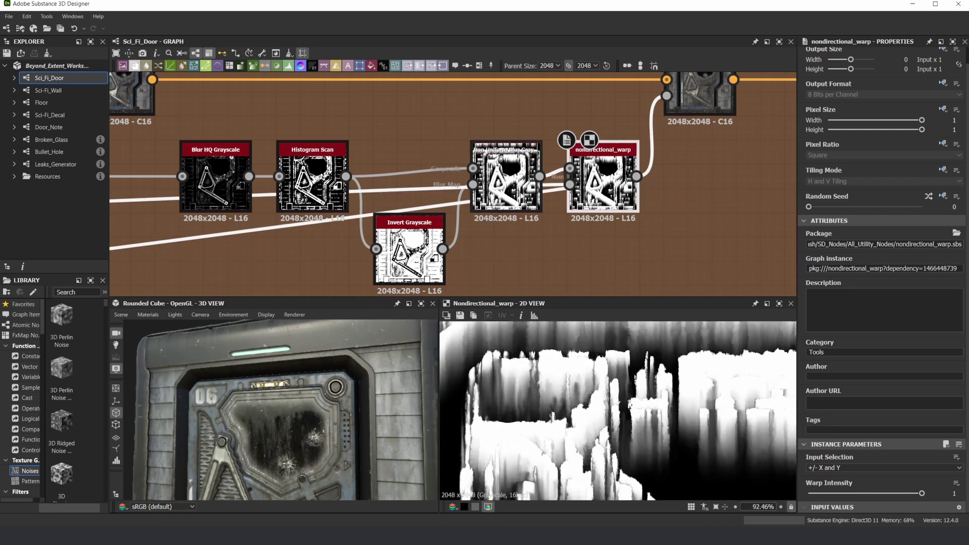
double_click(569, 184)
scroll(560, 403, "down", 6)
scroll(559, 404, "up", 2)
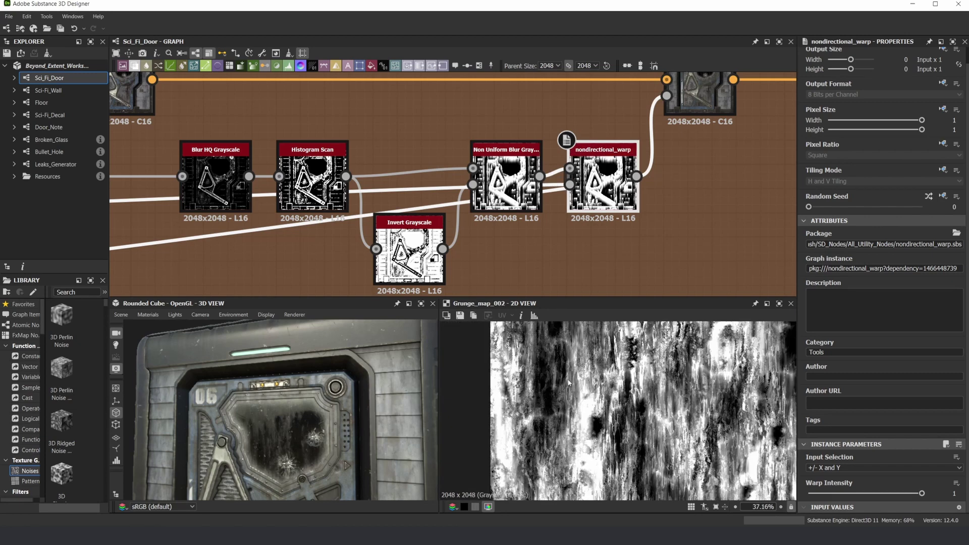
double_click(604, 190)
scroll(633, 344, "up", 4)
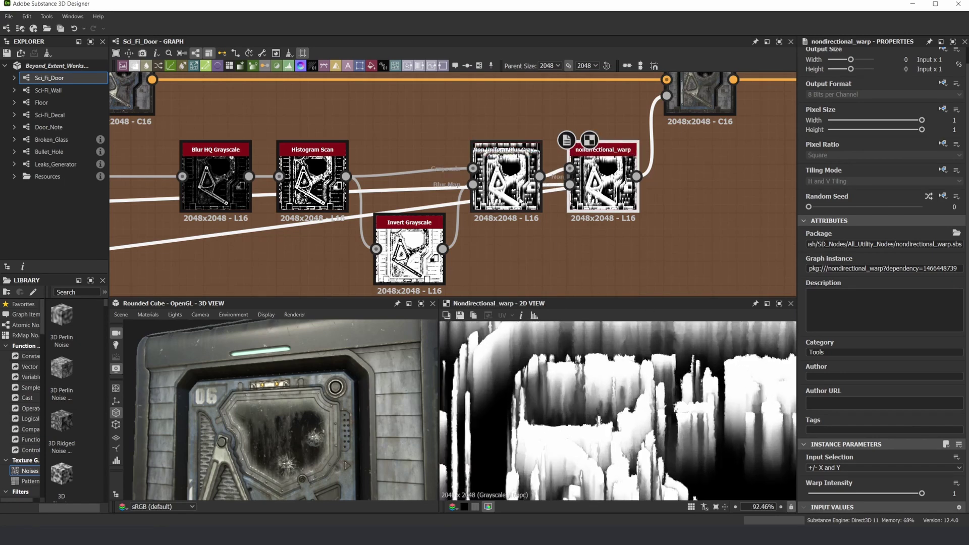
double_click(512, 188)
double_click(603, 177)
scroll(610, 154, "down", 3)
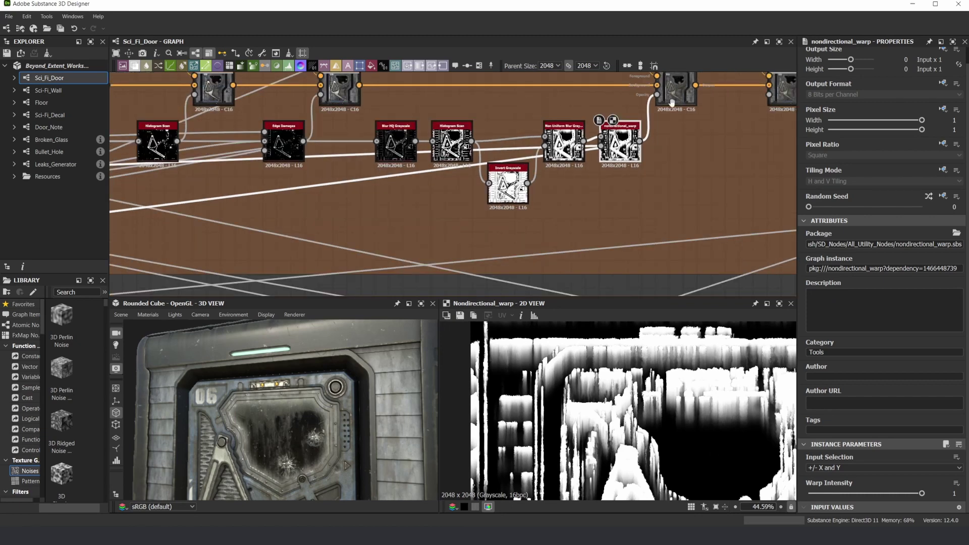
Step: Compare the base color before and after the Blend that applies the nondirectional_warp leak mask
double_click(610, 154)
scroll(674, 391, "down", 3)
scroll(643, 364, "up", 1)
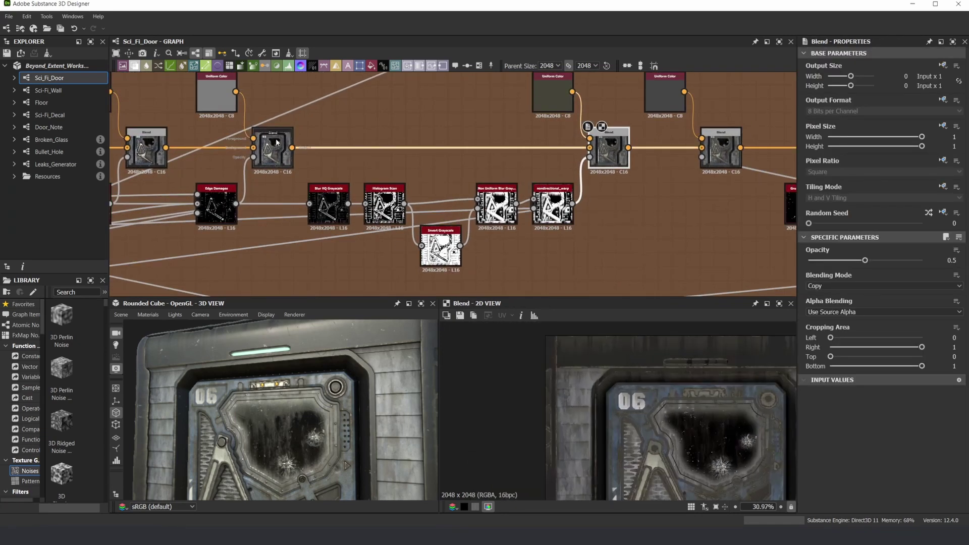
double_click(255, 139)
double_click(273, 141)
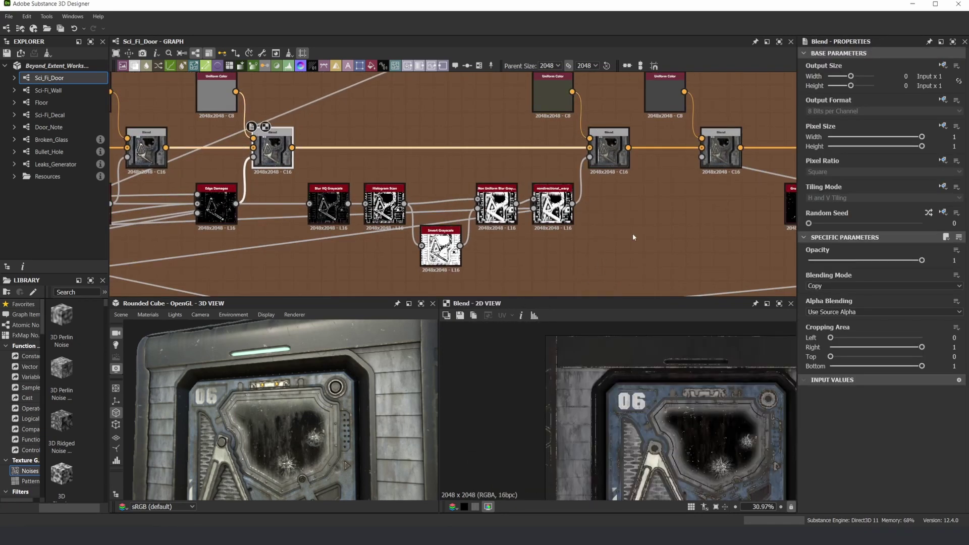
double_click(605, 149)
middle_click_drag(704, 409, 639, 427)
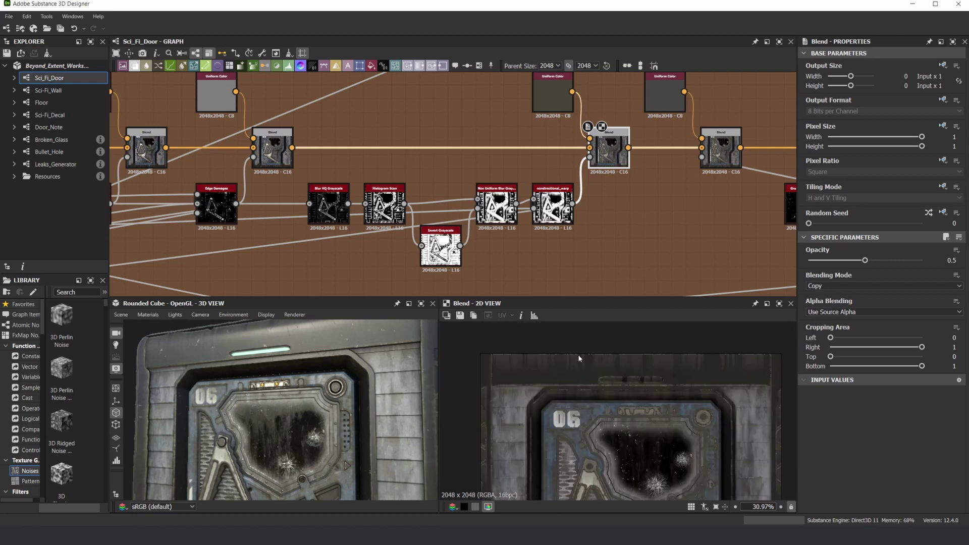
double_click(282, 150)
double_click(607, 150)
Step: Preview the next two base color Blends and the Grunge Spots Dirty mask, examining the 06 marking up close
scroll(627, 228, "down", 3)
middle_click_drag(696, 187, 503, 197)
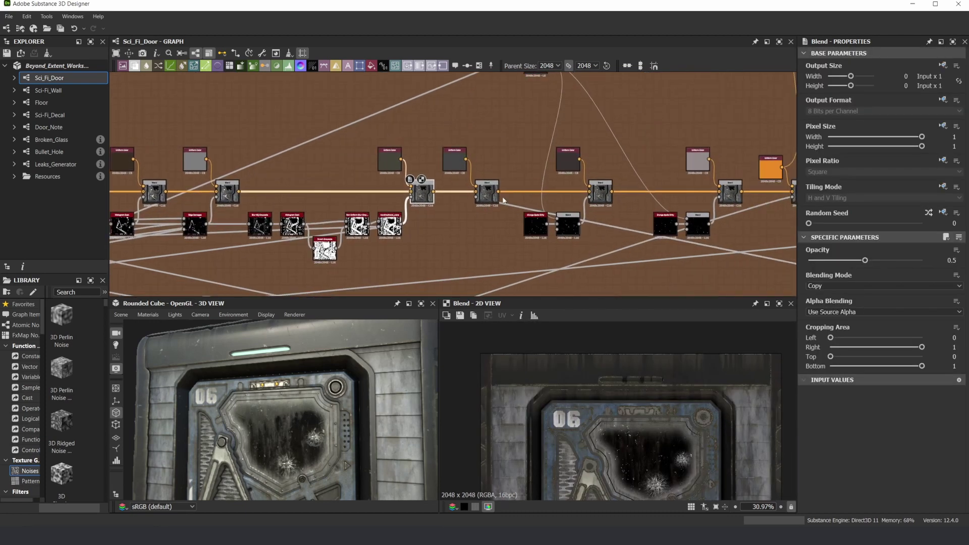
scroll(503, 200, "up", 3)
double_click(477, 194)
middle_click_drag(707, 194, 547, 178)
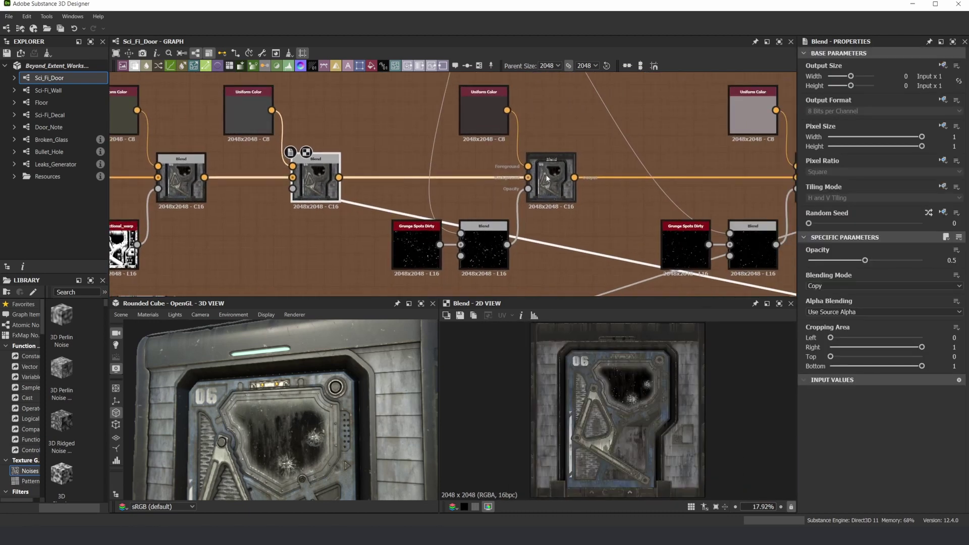
double_click(546, 178)
scroll(547, 357, "up", 8)
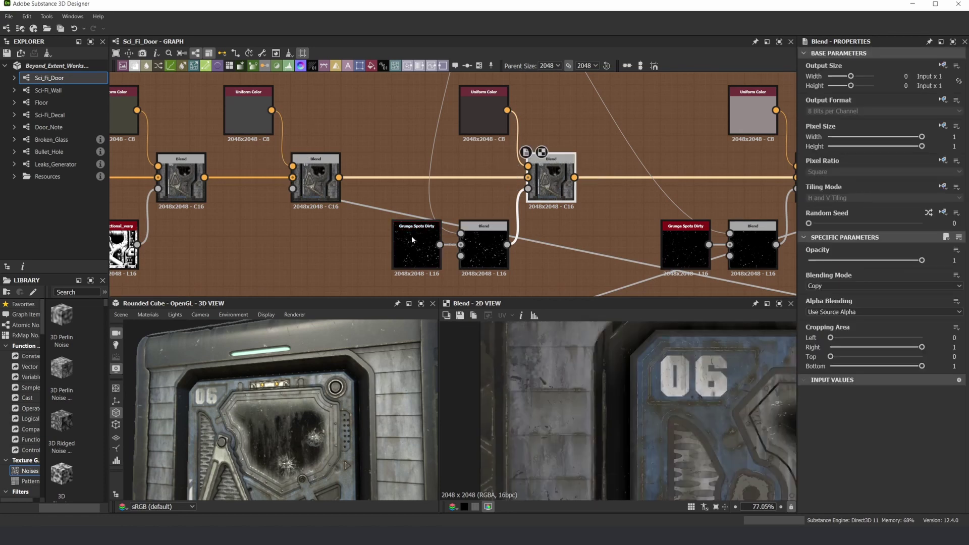
double_click(412, 239)
double_click(549, 178)
Step: Preview the base color Blends that add the orange and mint Uniform Colors for the door lights
middle_click_drag(780, 180, 555, 197)
left_click(591, 192)
middle_click_drag(649, 240, 436, 248)
double_click(535, 203)
scroll(639, 341, "down", 3)
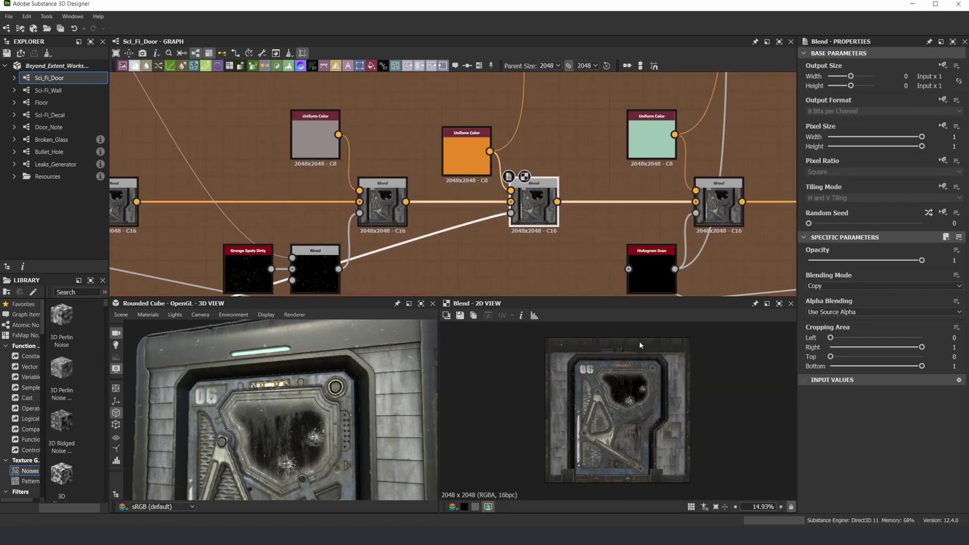
middle_click_drag(720, 210, 554, 237)
left_click(554, 237)
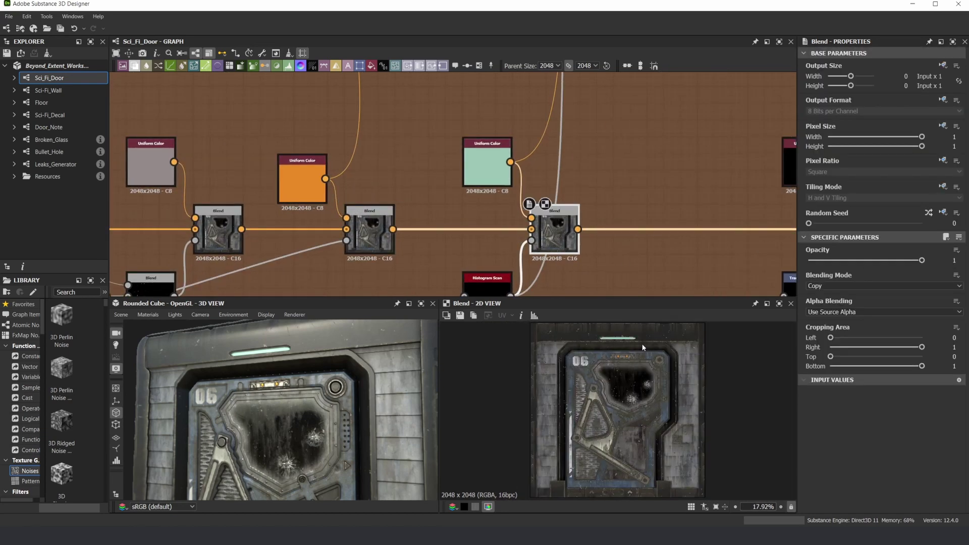
scroll(642, 347, "up", 4)
scroll(552, 157, "down", 6)
Step: Trace the mint light's color and mask connections up to the Emissive frame and preview its first Blends
middle_click_drag(564, 130, 552, 177)
scroll(549, 181, "up", 4)
middle_click_drag(589, 225, 512, 197)
scroll(500, 156, "down", 4)
middle_click_drag(494, 118, 482, 228)
scroll(385, 111, "up", 2)
double_click(415, 127)
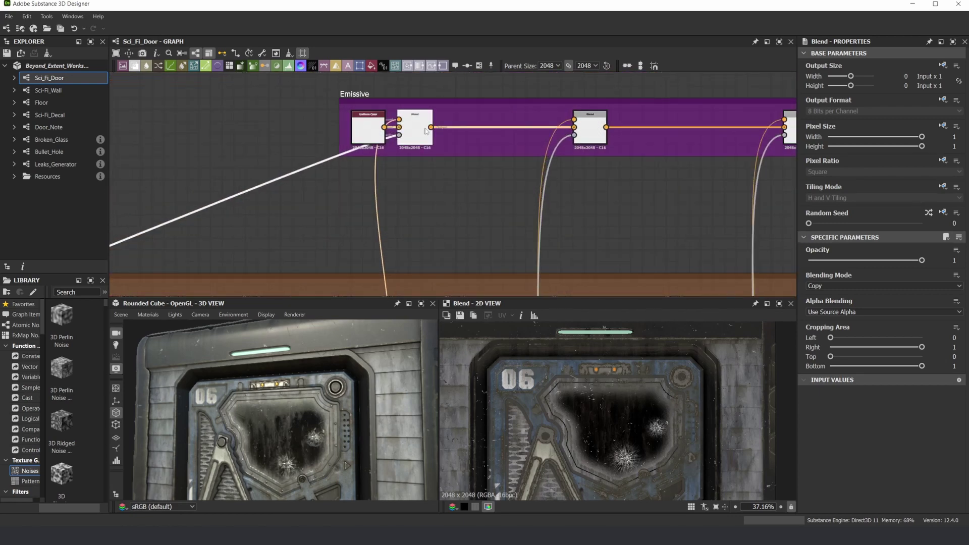
scroll(604, 359, "down", 4)
left_click(590, 126)
scroll(632, 142, "down", 3)
middle_click_drag(632, 142, 500, 155)
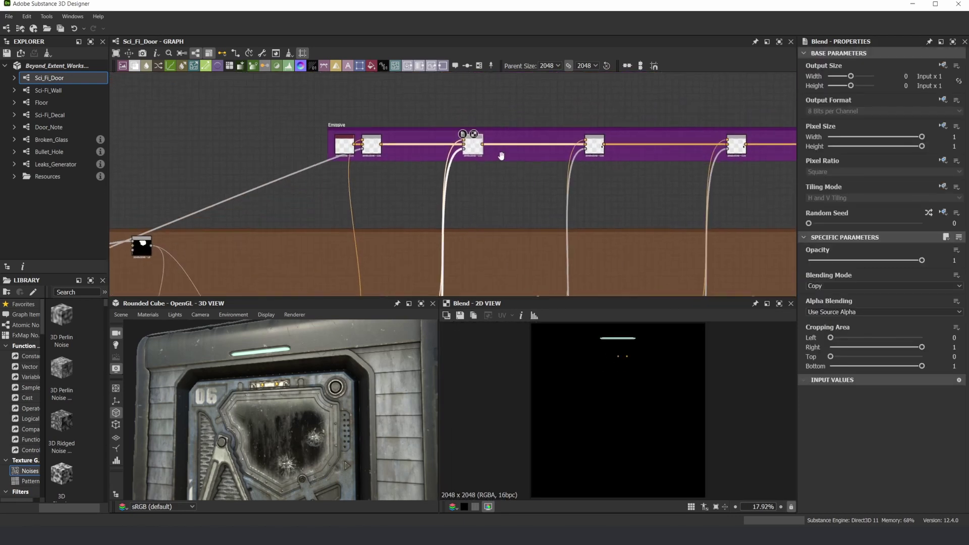
Step: Preview the middle Blends of the Emissive frame, up to the first ones for the wall screen
scroll(633, 149, "up", 3)
double_click(563, 143)
middle_click_drag(757, 176, 466, 190)
double_click(519, 160)
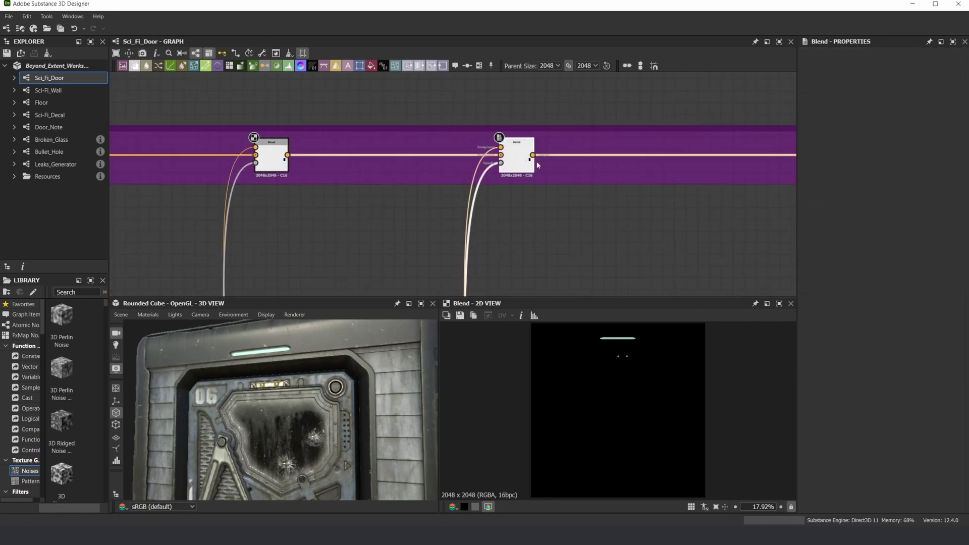
scroll(516, 187, "down", 3)
middle_click_drag(577, 190, 404, 190)
scroll(560, 170, "up", 3)
double_click(561, 172)
double_click(641, 181)
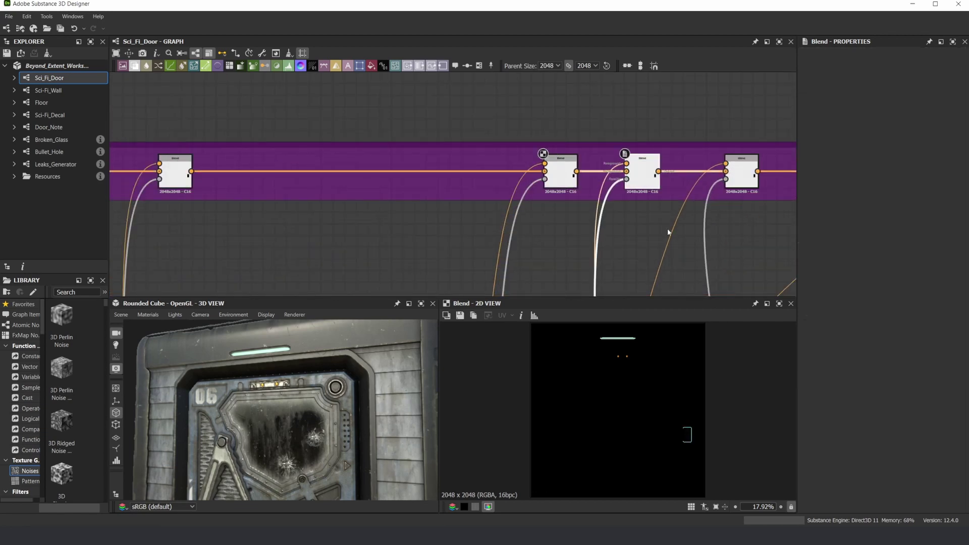
Step: Examine the wall screen's glow up close through the last Emissive Blends and the Emissive output
scroll(686, 436, "up", 8)
middle_click_drag(649, 190, 440, 187)
double_click(532, 171)
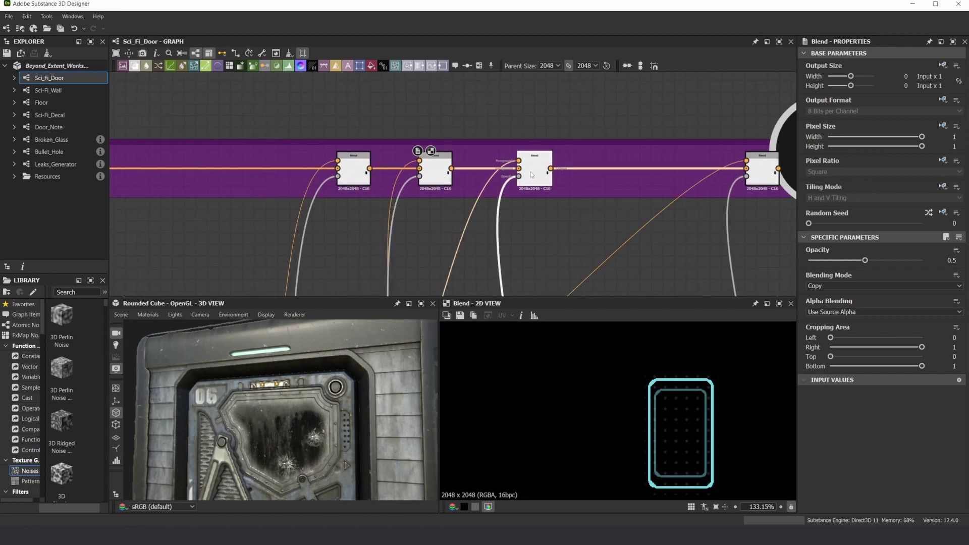
middle_click_drag(622, 200, 435, 206)
double_click(576, 181)
double_click(655, 178)
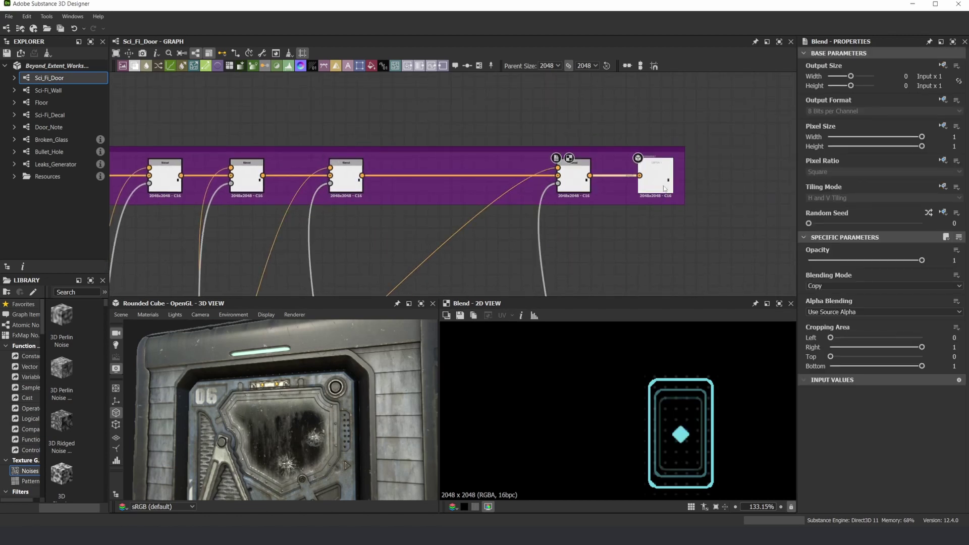
scroll(515, 218, "down", 6)
scroll(514, 218, "up", 6)
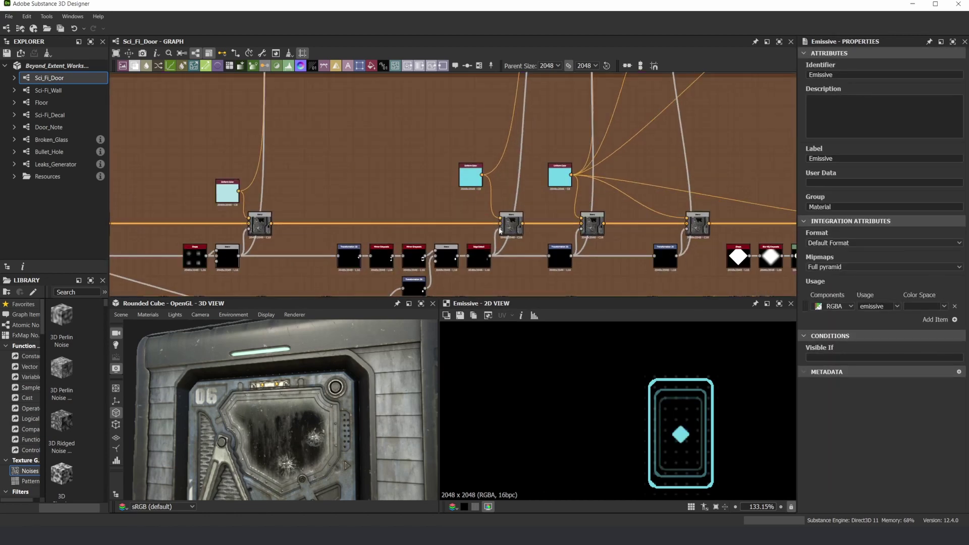
Step: Preview the successive base color Blends that add the dots, cyan outlines and diamond to the wall screen
double_click(511, 223)
double_click(265, 231)
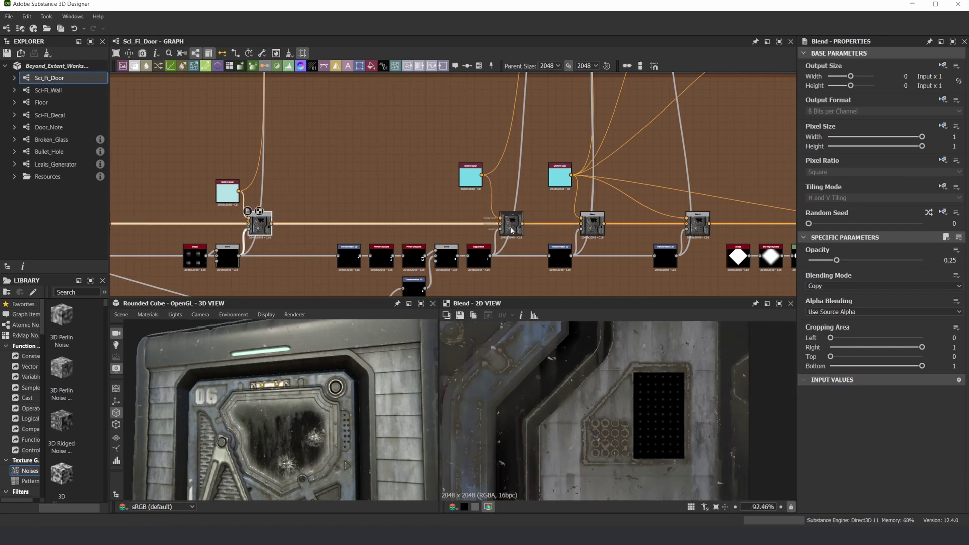
double_click(511, 228)
double_click(593, 228)
left_click(705, 230)
middle_click_drag(705, 229, 484, 228)
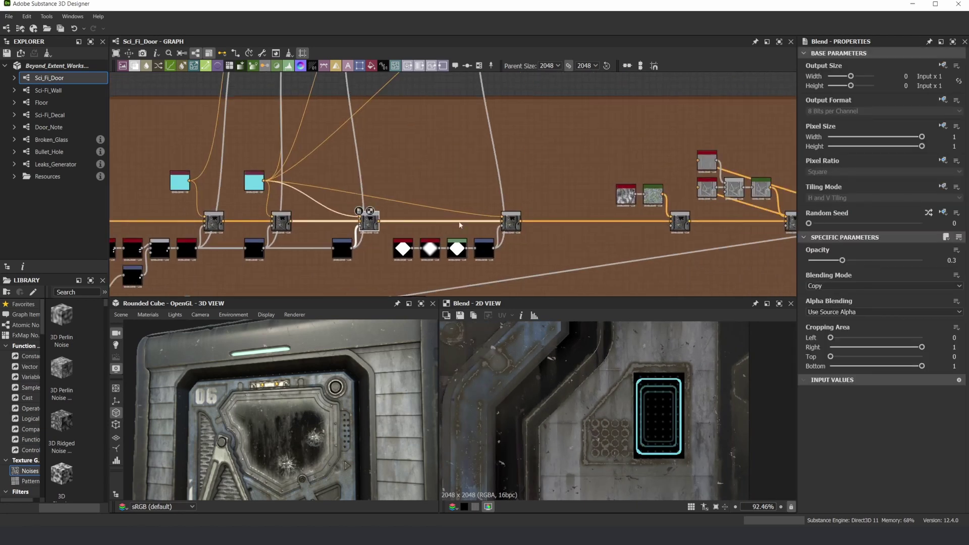
left_click(510, 224)
scroll(271, 238, "up", 5)
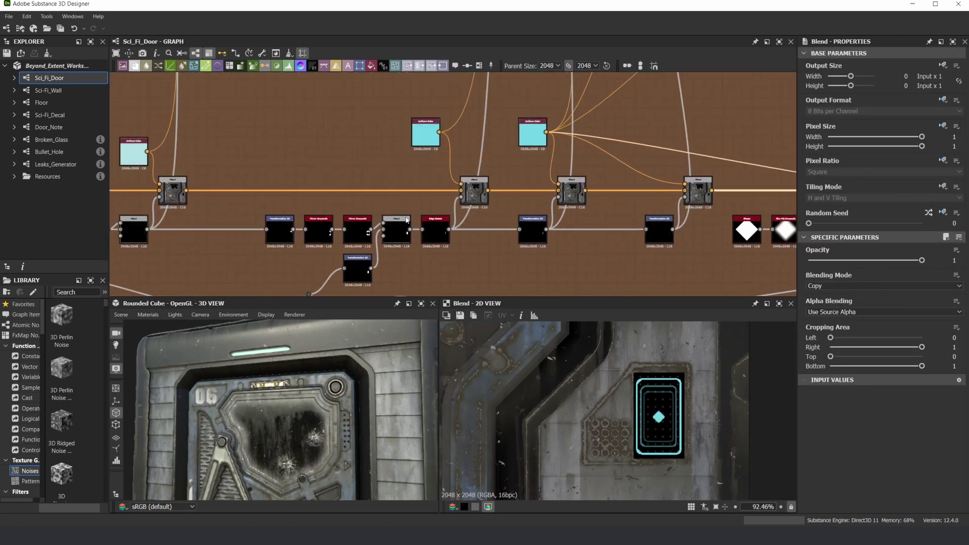
Step: Examine how the wall screen outline mask is built with the Mirror Grayscale, Subtract Blend and Edge Detect nodes
double_click(325, 241)
double_click(402, 237)
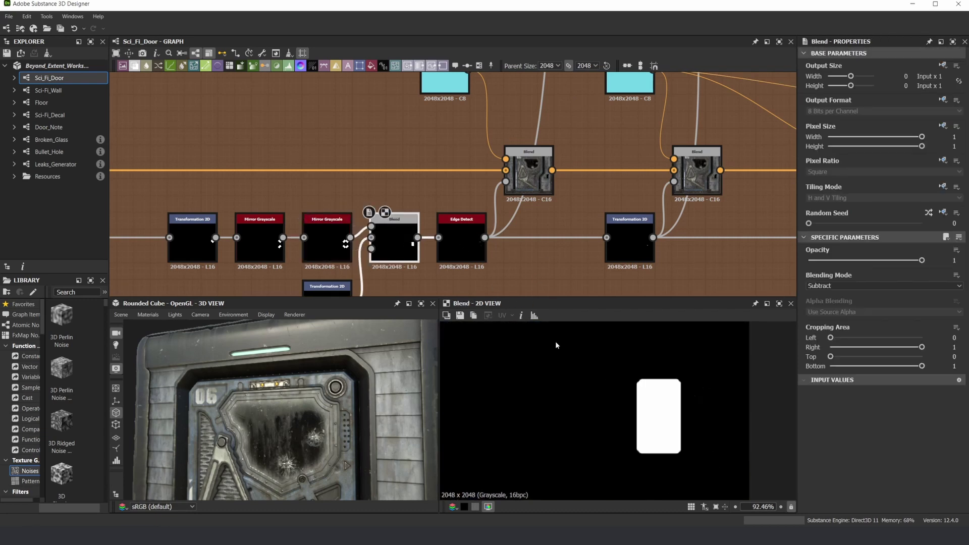
scroll(655, 385, "up", 1)
double_click(467, 252)
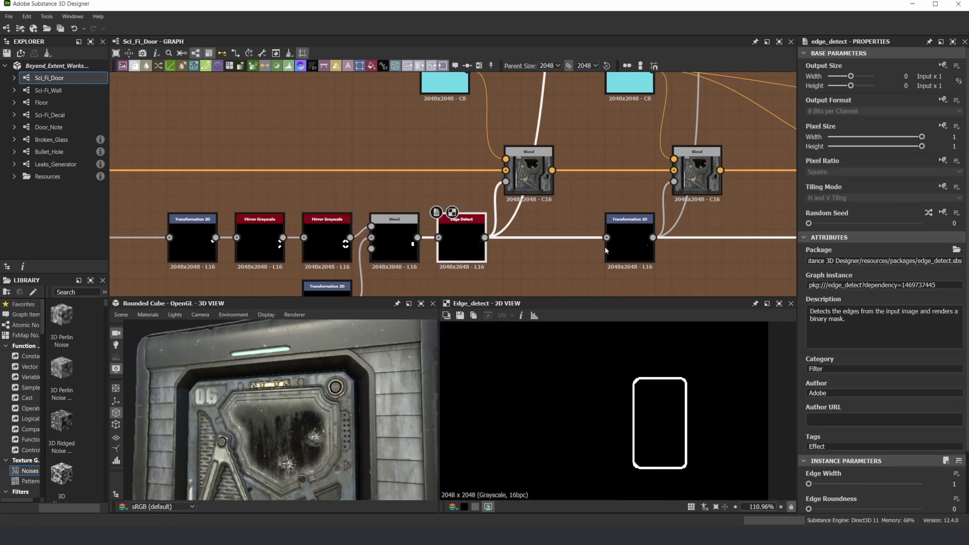
Step: Preview the inner cyan outline Blends and the diamond Blend of the wall screen in the base color again
scroll(604, 246, "down", 3)
middle_click_drag(662, 194, 576, 211)
double_click(576, 211)
double_click(699, 207)
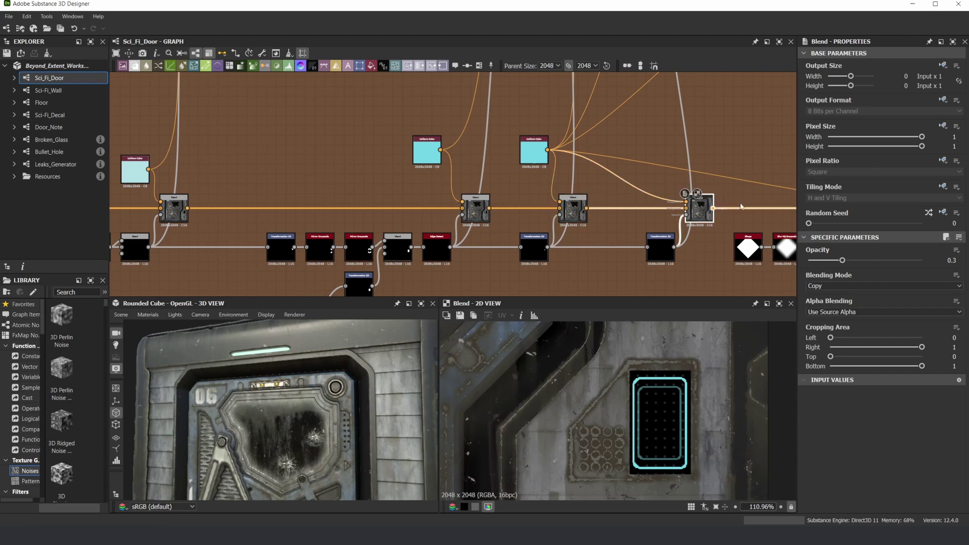
middle_click_drag(785, 184, 425, 190)
double_click(545, 216)
Step: View the whole door base color and examine the Grunge Galvanic Large and Gradient Map nodes feeding the next Blend
middle_click_drag(777, 215, 456, 216)
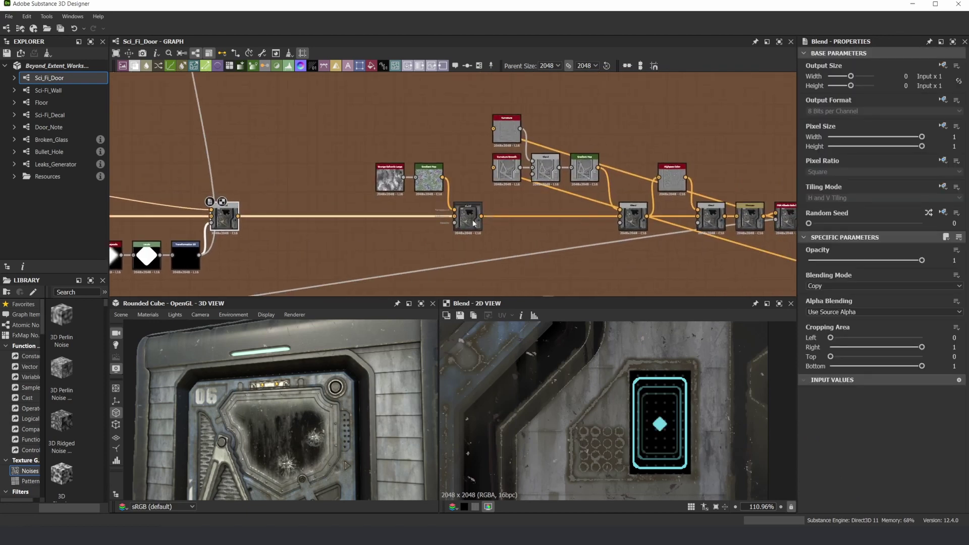
scroll(474, 224, "down", 2)
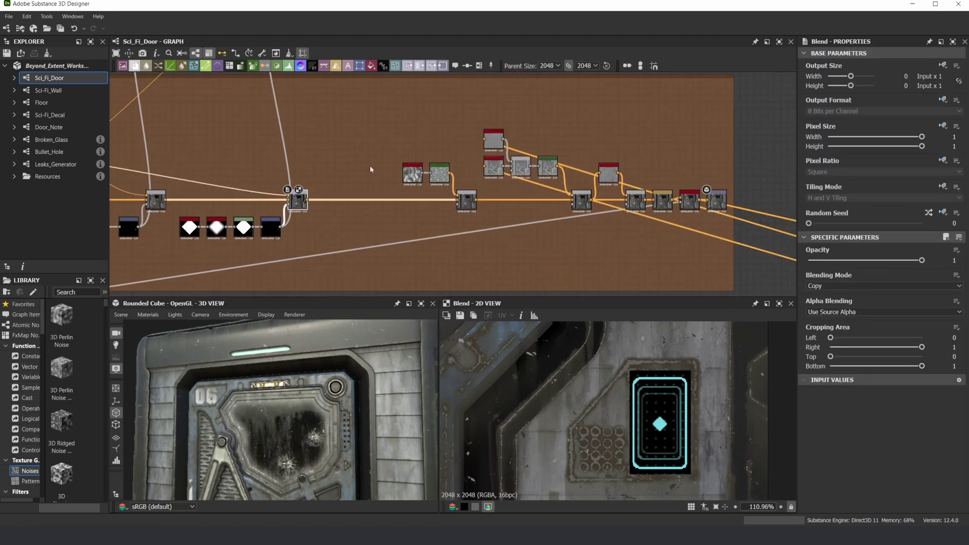
scroll(288, 207, "up", 1)
scroll(598, 380, "down", 8)
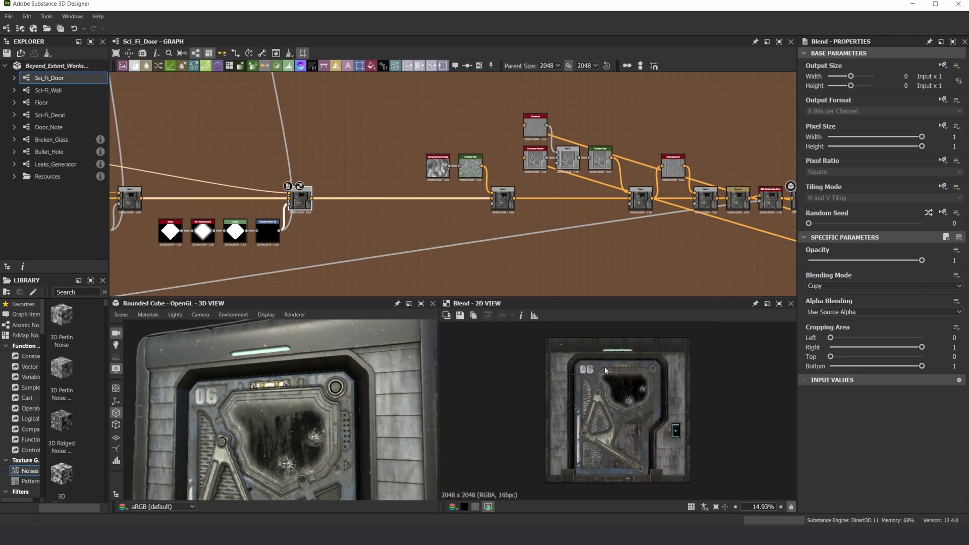
scroll(604, 366, "up", 1)
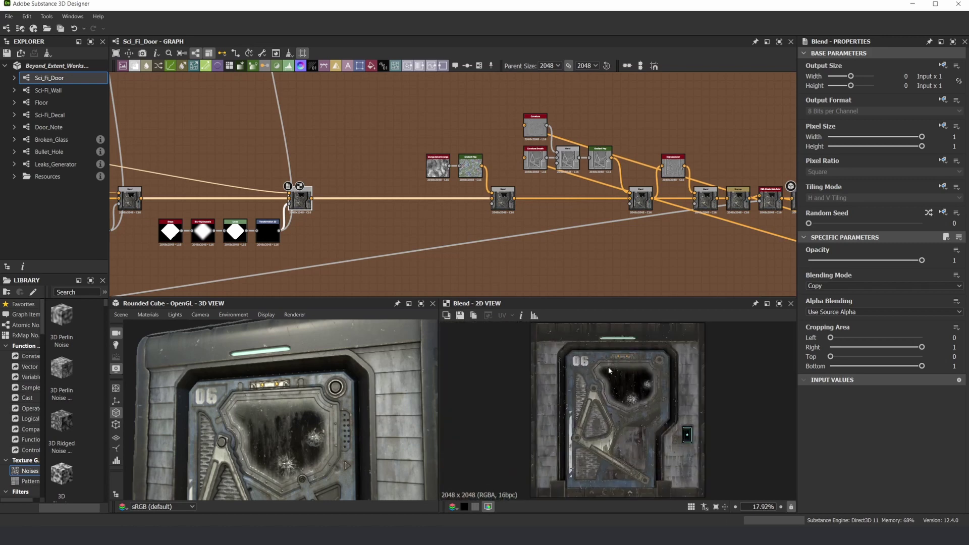
scroll(508, 203, "up", 3)
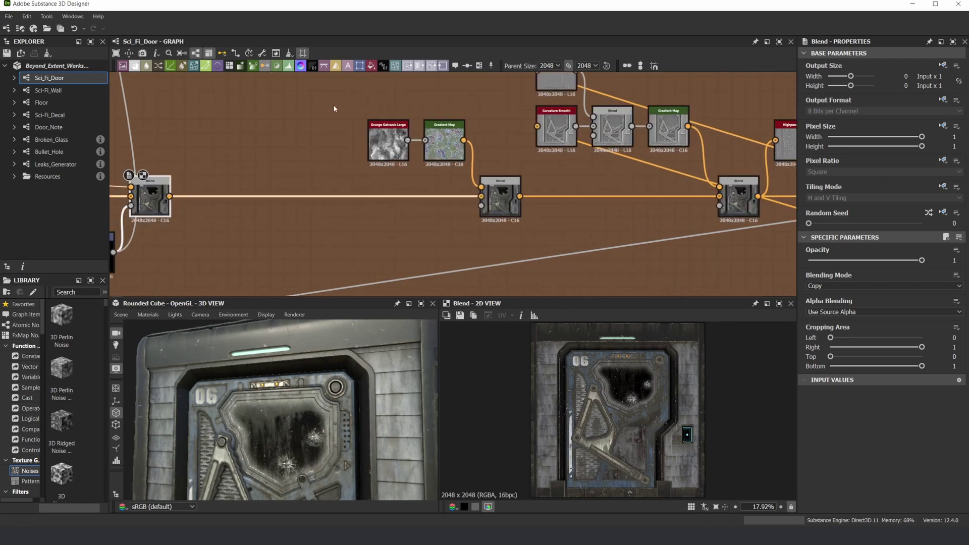
left_click_drag(294, 97, 445, 132)
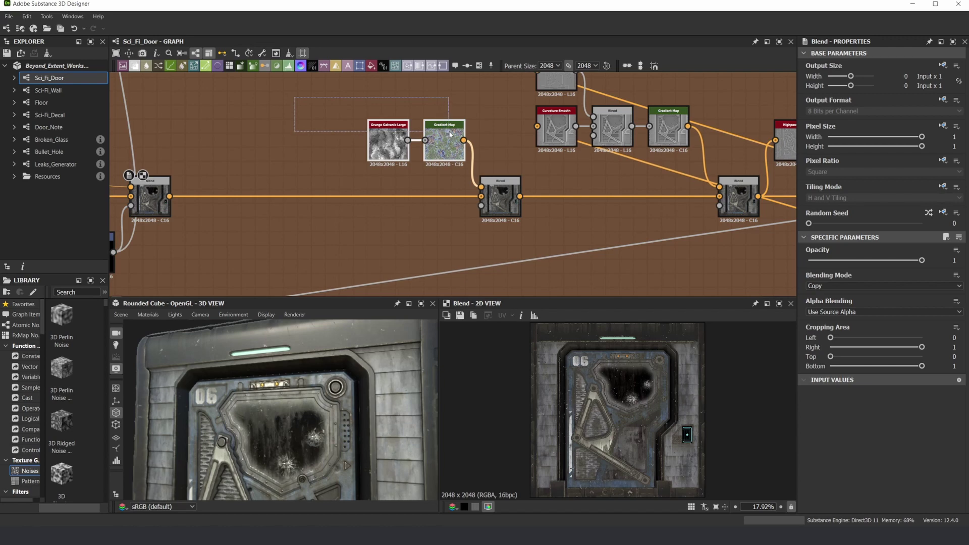
scroll(351, 79, "up", 4)
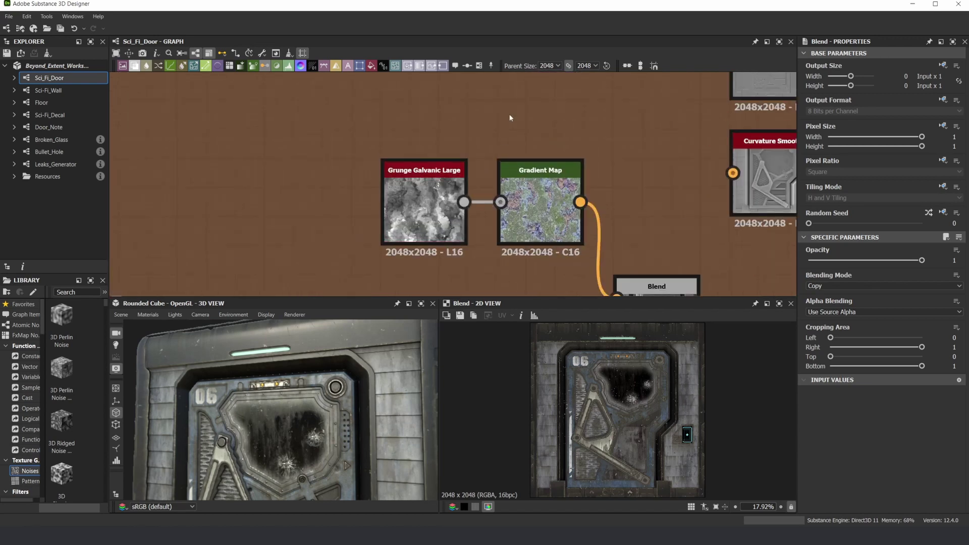
Step: Add a second Gradient Map above the existing one and feed it from the Grunge Galvanic Large node
key("space")
type("gr")
left_click(531, 135)
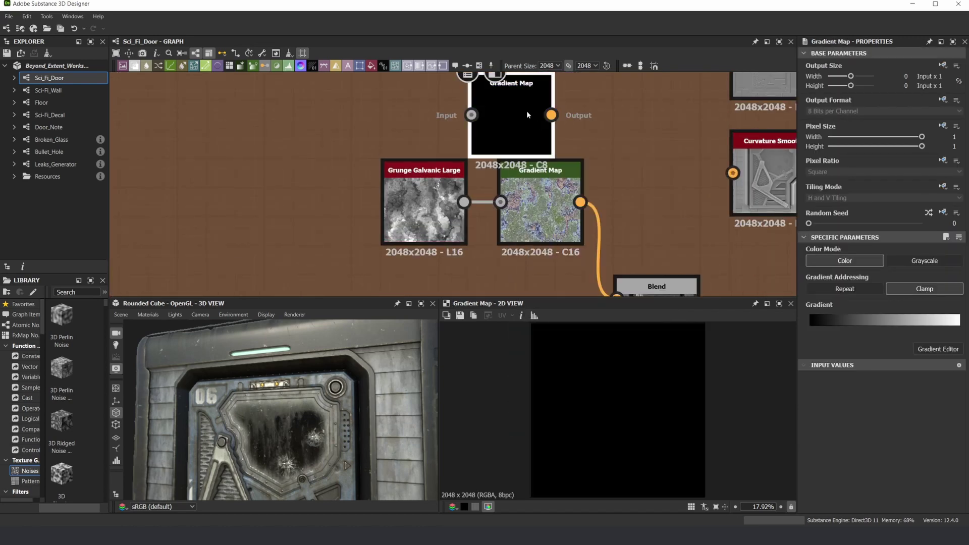
middle_click_drag(526, 112, 517, 152)
left_click_drag(516, 151, 540, 123)
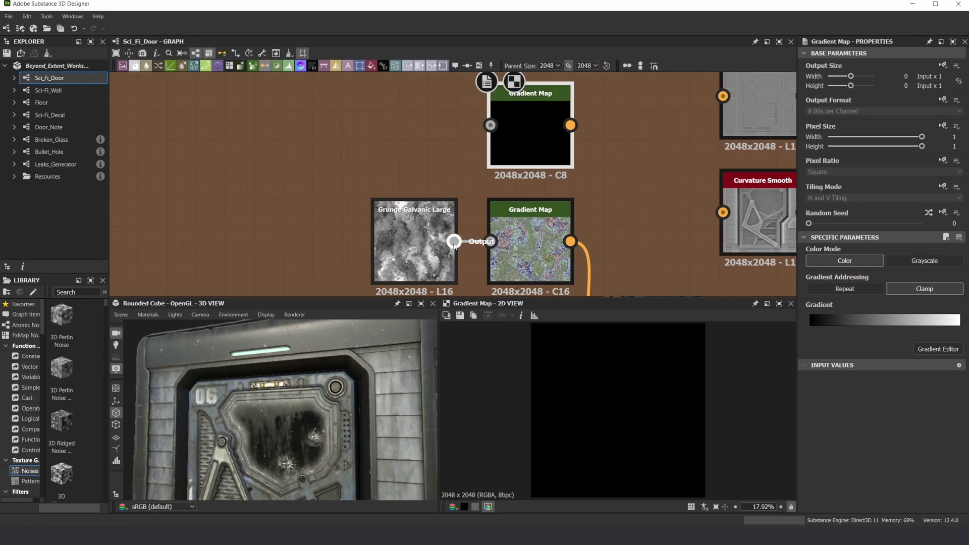
left_click_drag(434, 138, 530, 124)
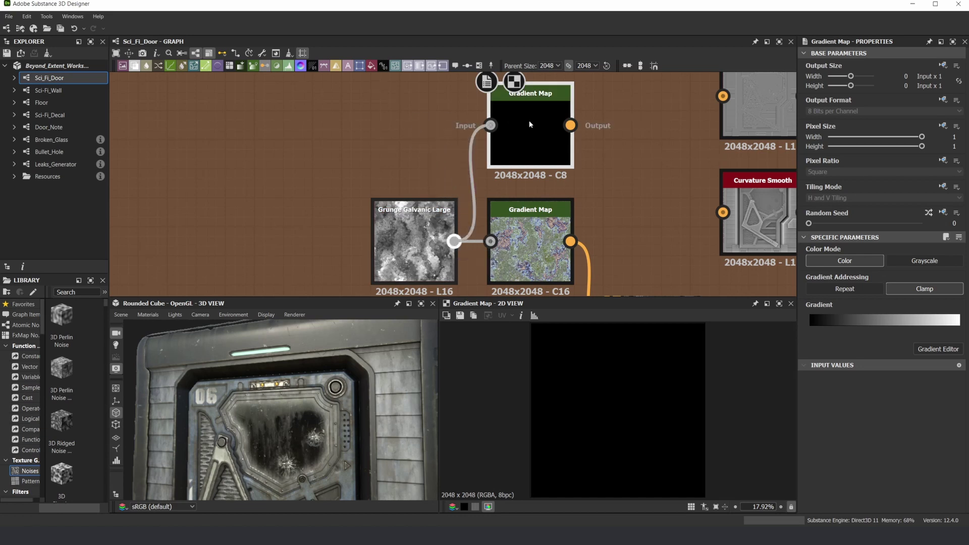
Step: Sample a multicolored gradient from the on-screen row of node icons into the new Gradient Map and inspect the result up close
middle_click_drag(469, 122, 424, 173)
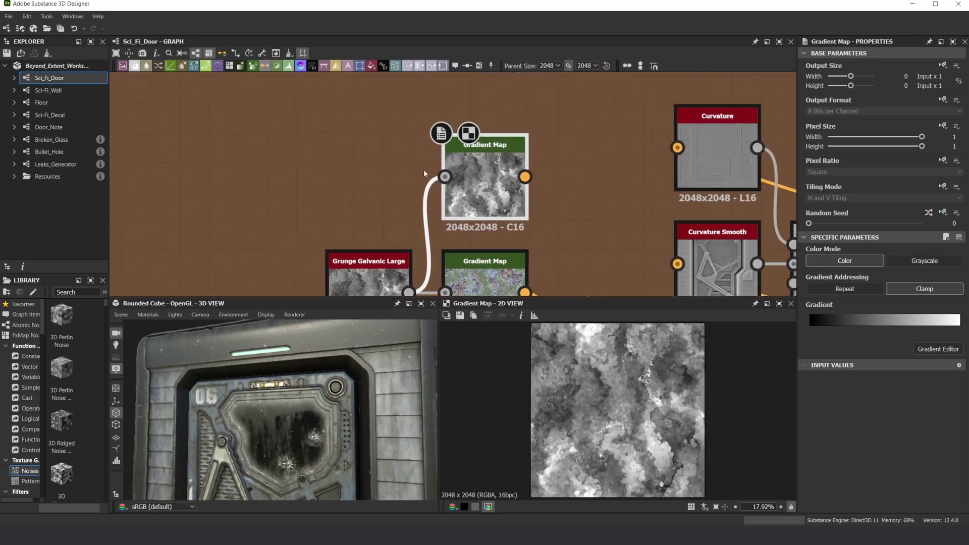
left_click(933, 348)
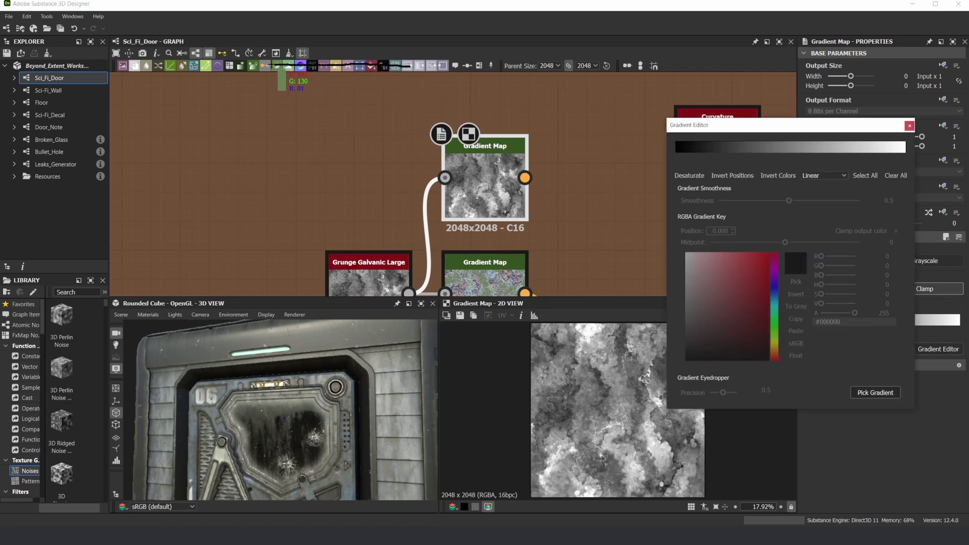
left_click_drag(130, 66, 128, 65)
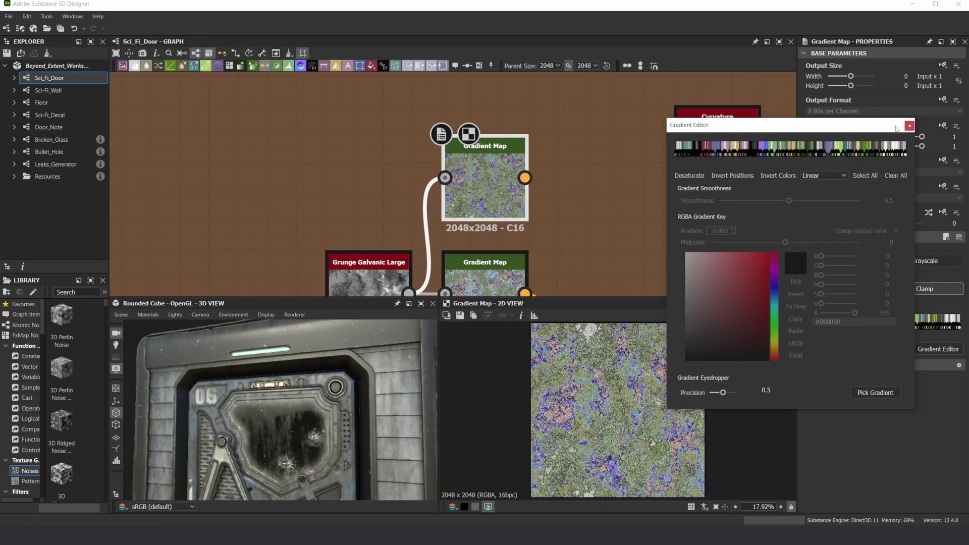
left_click(909, 125)
left_click(544, 198)
middle_click_drag(544, 199, 522, 161)
scroll(562, 399, "up", 8)
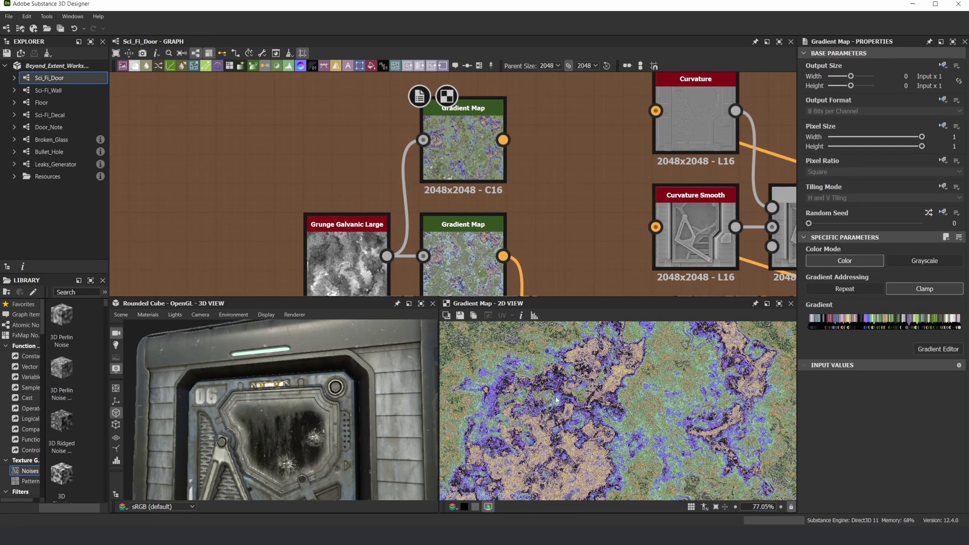
Step: Add a Grunge Galvanic Small node and connect it to the new Gradient Map as its input
key("space")
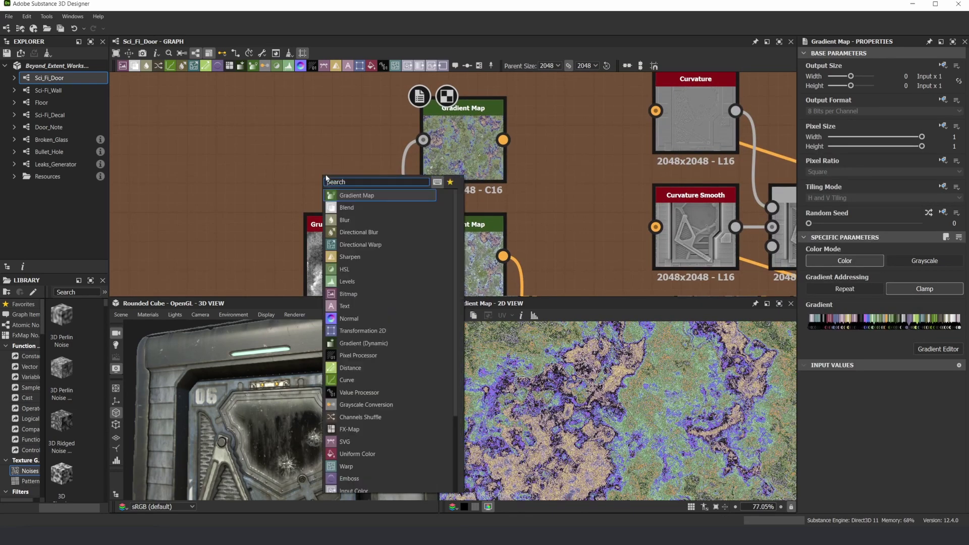
type("grun")
key("Down")
key("Down")
key("Down")
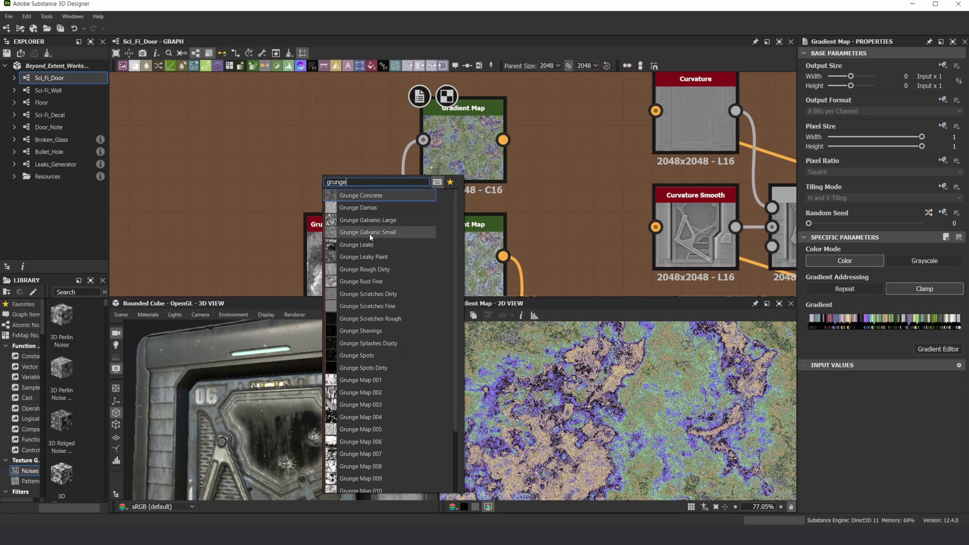
key("Return")
left_click_drag(338, 176, 423, 139)
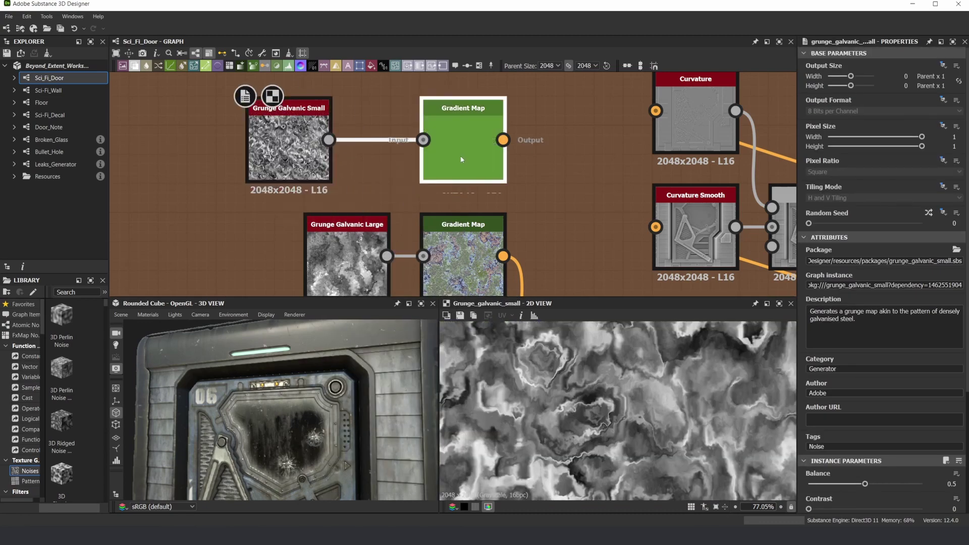
Step: Inspect the recolored Grunge Galvanic Small pattern up close and delete the two test nodes
double_click(462, 152)
scroll(686, 367, "down", 3)
scroll(686, 367, "up", 4)
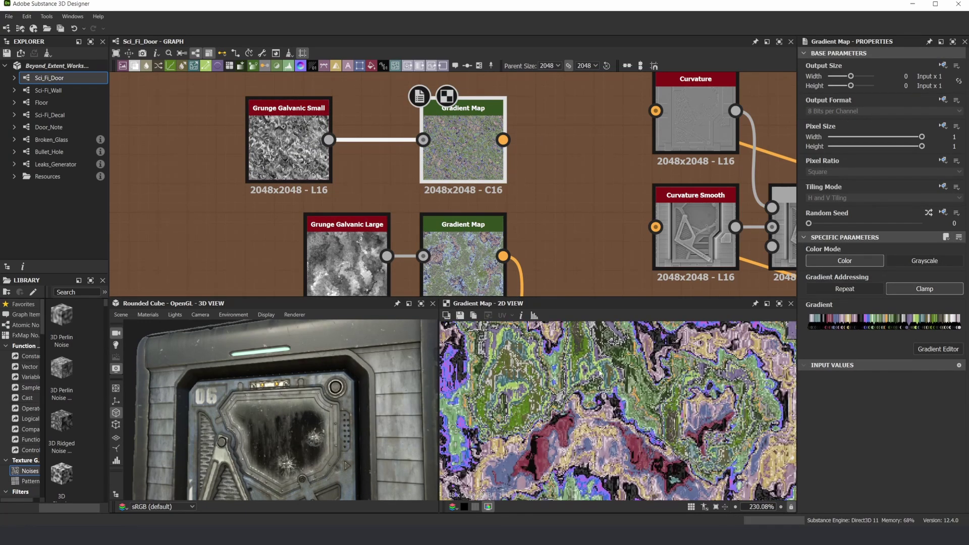
middle_click_drag(668, 377, 598, 261)
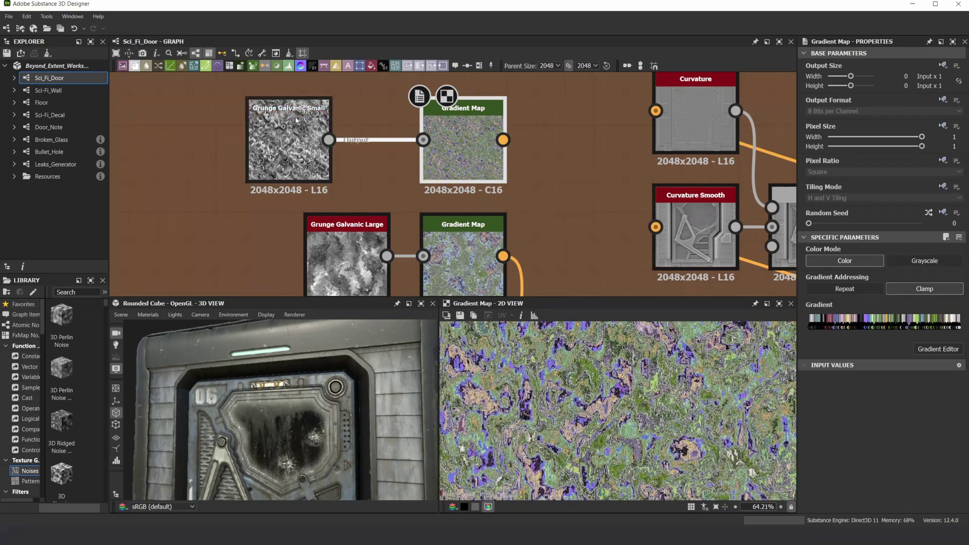
key("Delete")
Step: Preview the base color Blend fed by the original Gradient Map and zoom in on a wall panel
scroll(497, 180, "down", 6)
scroll(523, 248, "up", 5)
middle_click_drag(523, 249, 484, 161)
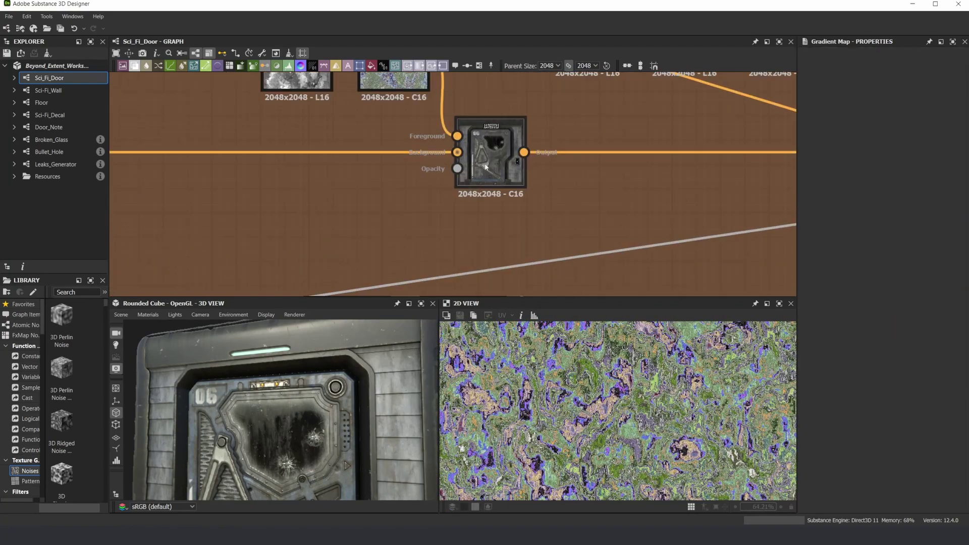
double_click(483, 161)
scroll(497, 414, "down", 4)
scroll(330, 194, "down", 3)
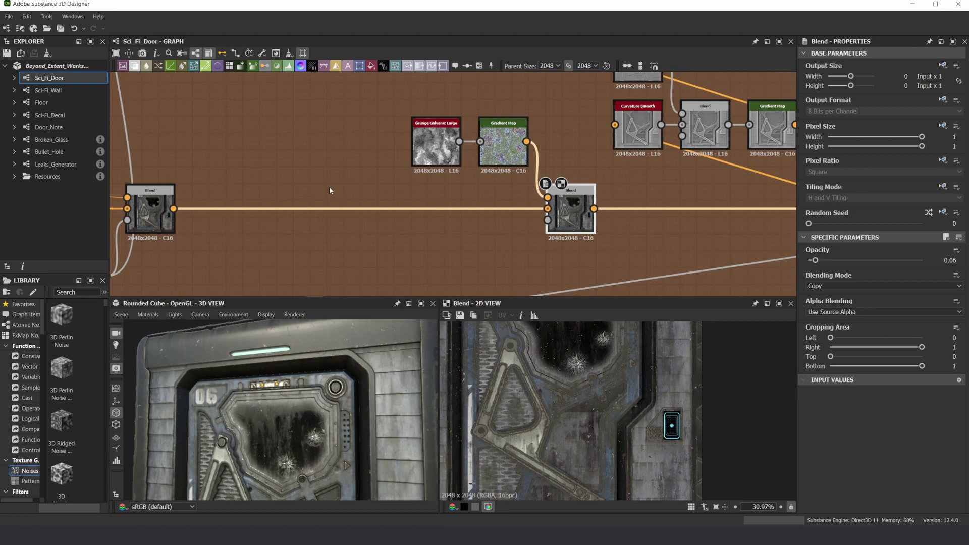
left_click(149, 212)
double_click(588, 211)
scroll(691, 348, "up", 6)
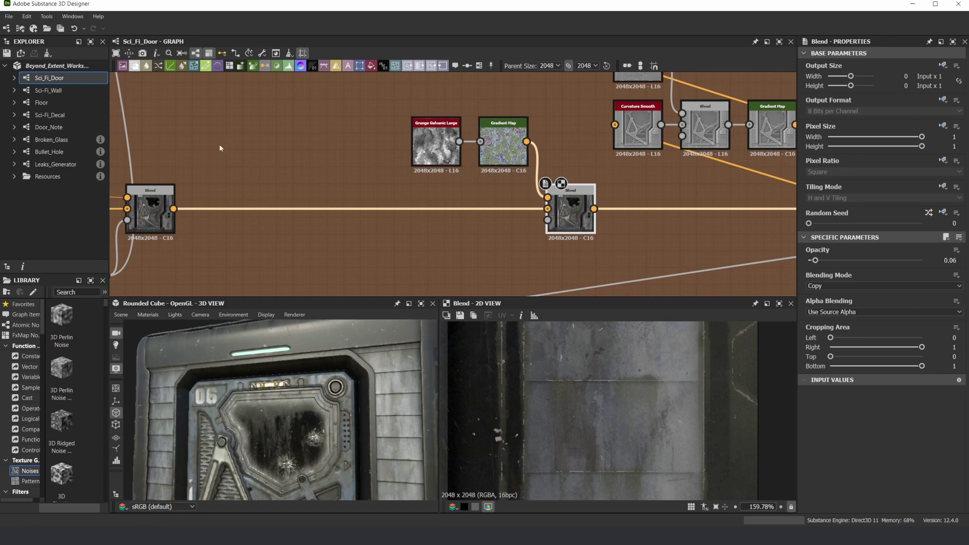
Step: Compare the wall panel up close before and after the Blend that adds the Gradient Map colors
double_click(149, 194)
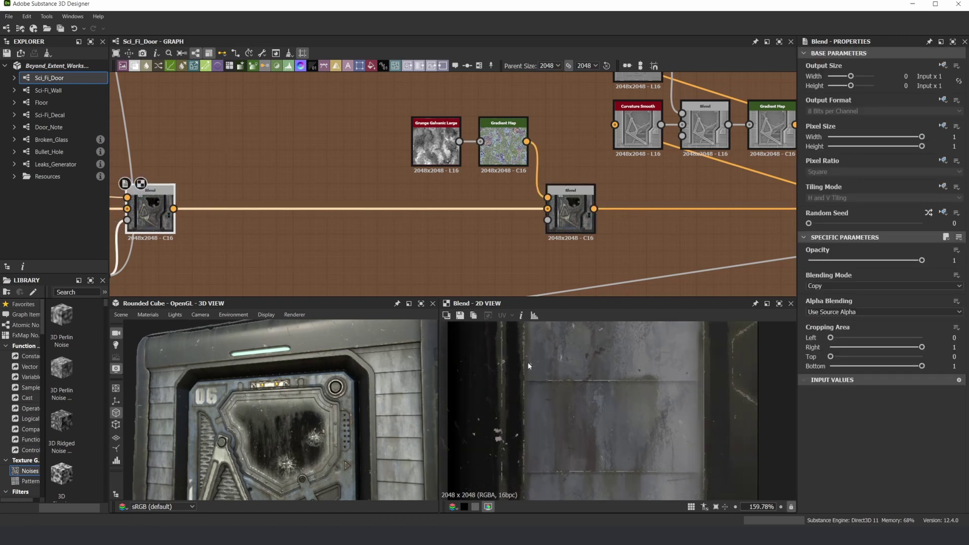
double_click(573, 230)
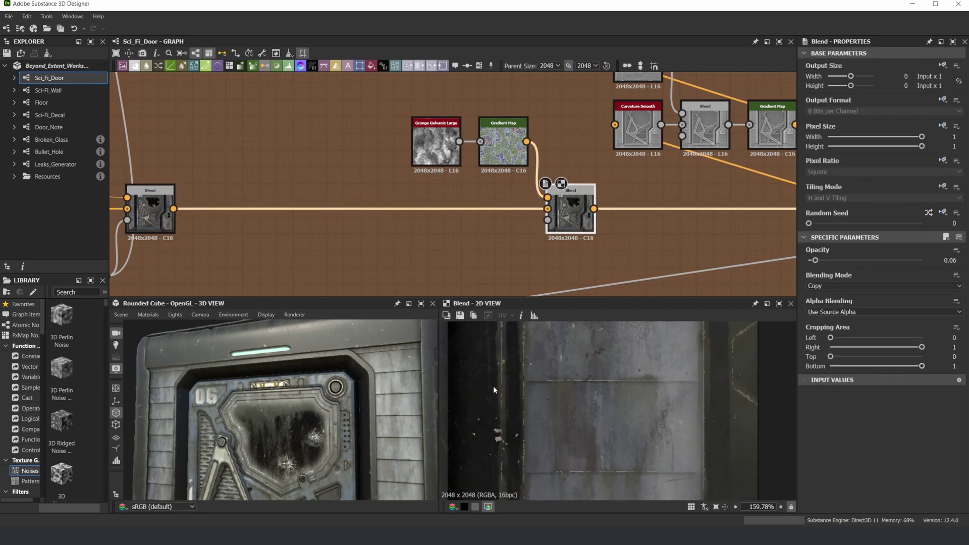
scroll(509, 388, "up", 2)
middle_click_drag(756, 397, 595, 392)
scroll(626, 425, "up", 1)
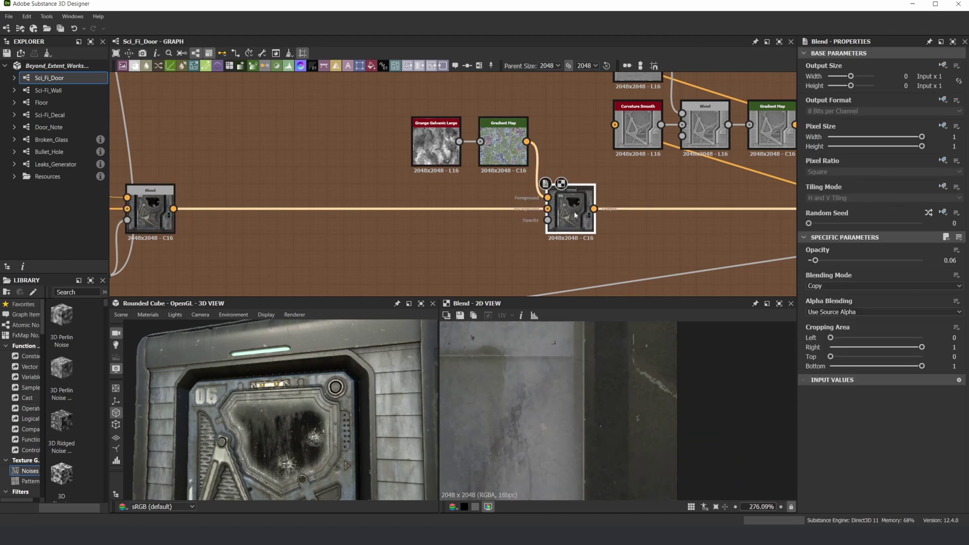
scroll(597, 424, "down", 12)
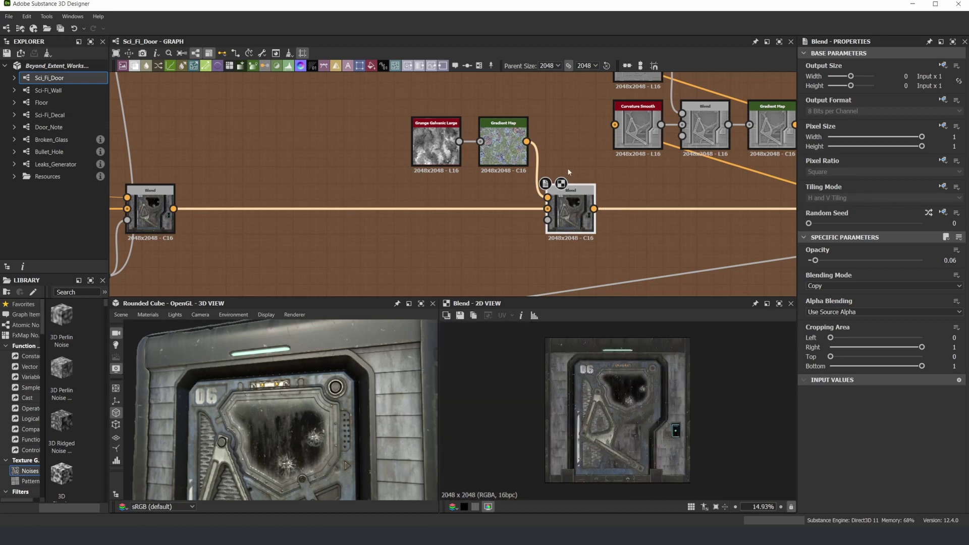
Step: Examine and compare the outputs of the Curvature and Curvature Smooth nodes
scroll(621, 159, "down", 4)
scroll(587, 210, "up", 4)
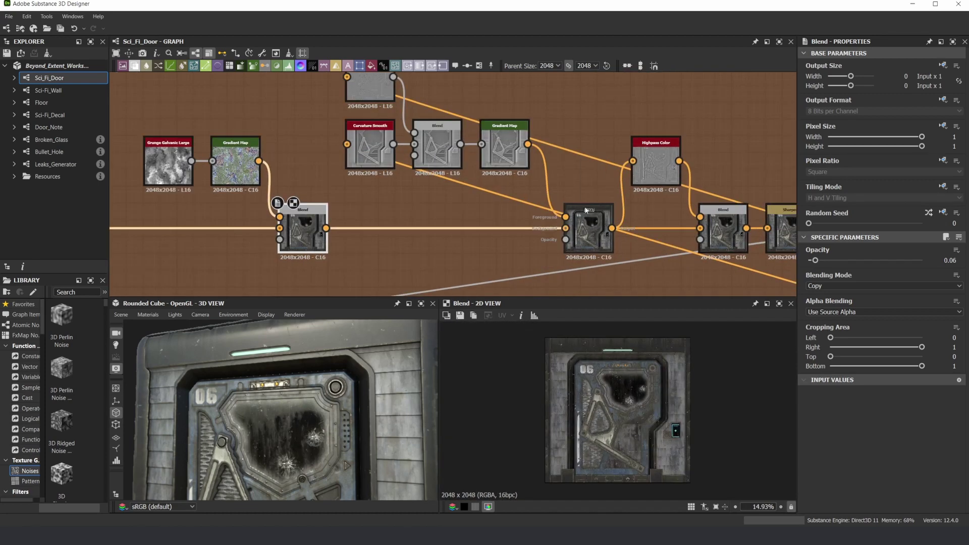
scroll(443, 116, "down", 3)
scroll(356, 146, "up", 5)
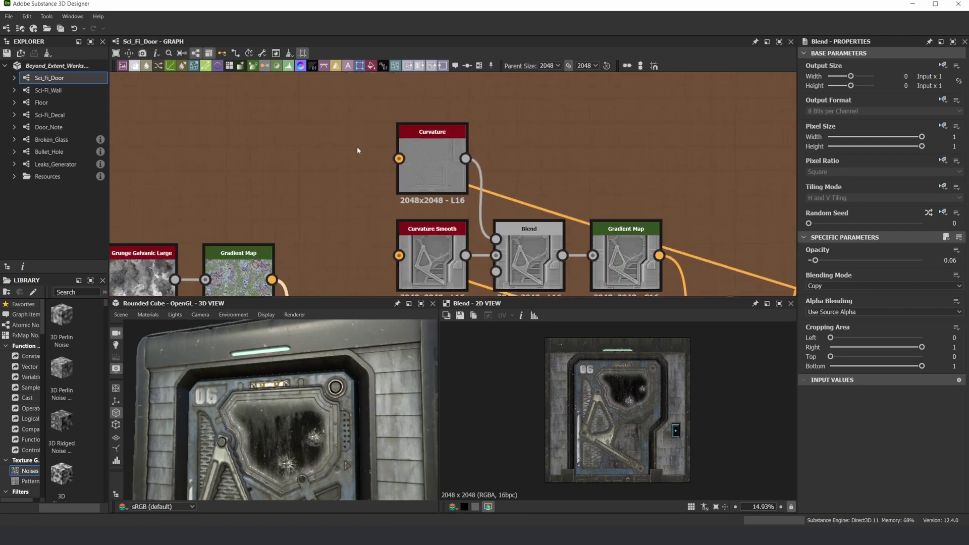
scroll(395, 139, "down", 3)
double_click(395, 132)
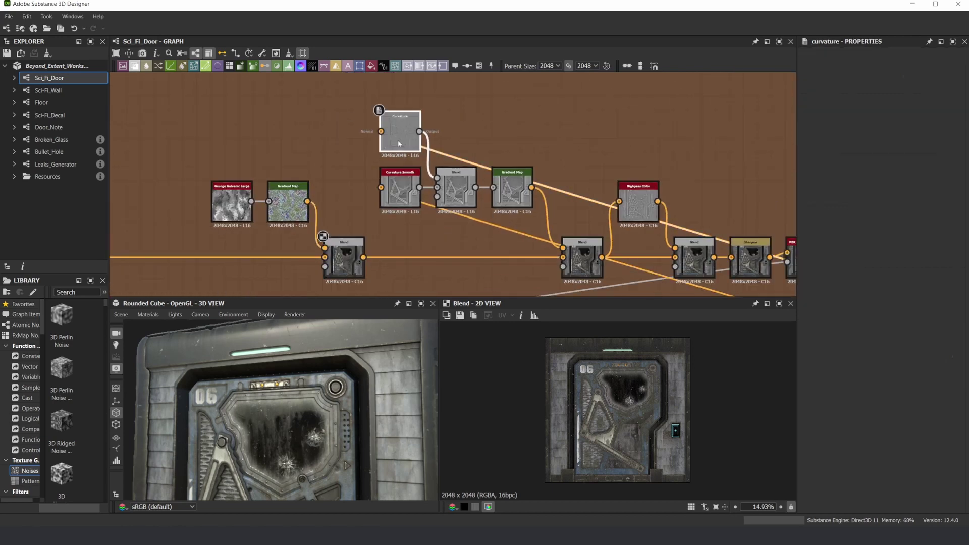
double_click(400, 188)
double_click(400, 133)
scroll(613, 370, "up", 4)
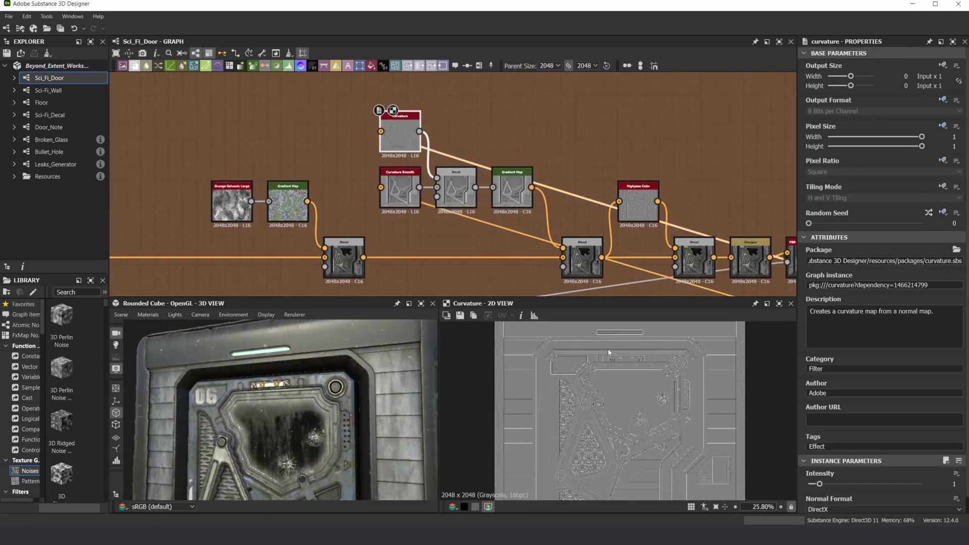
left_click(403, 192)
double_click(404, 193)
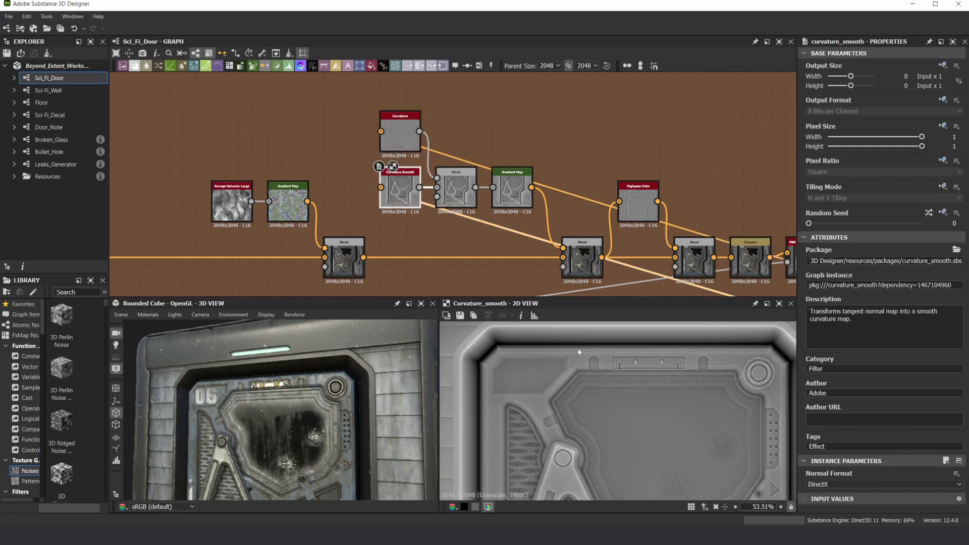
scroll(578, 349, "down", 1)
Step: Preview the Overlay Blend combining both curvature maps and the Gradient Map that follows it
double_click(456, 197)
scroll(592, 368, "up", 3)
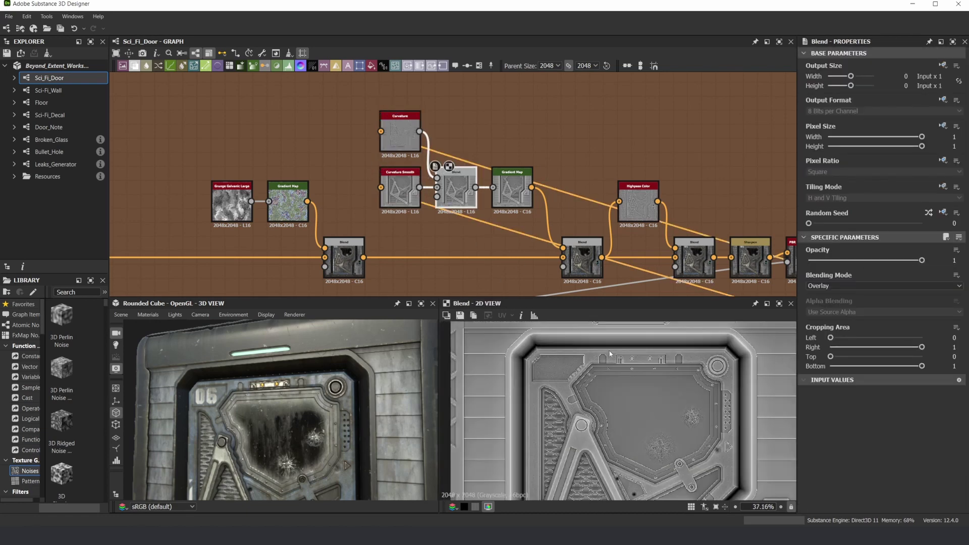
scroll(606, 390, "down", 3)
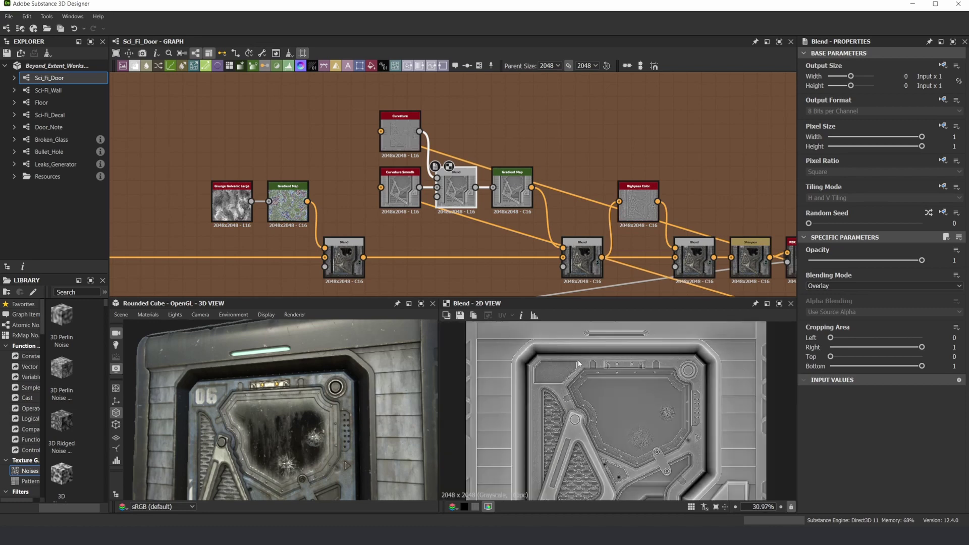
scroll(489, 171, "up", 3)
double_click(566, 164)
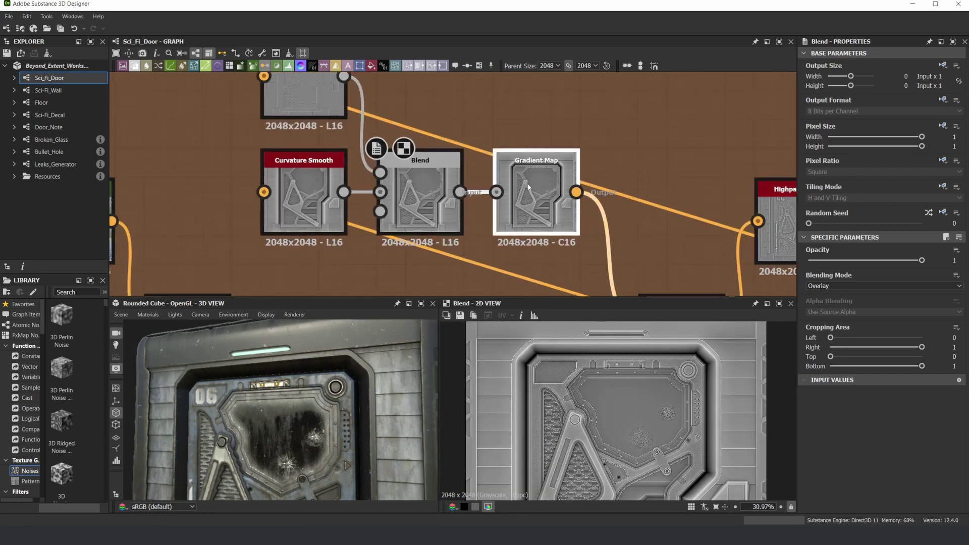
scroll(548, 161, "down", 3)
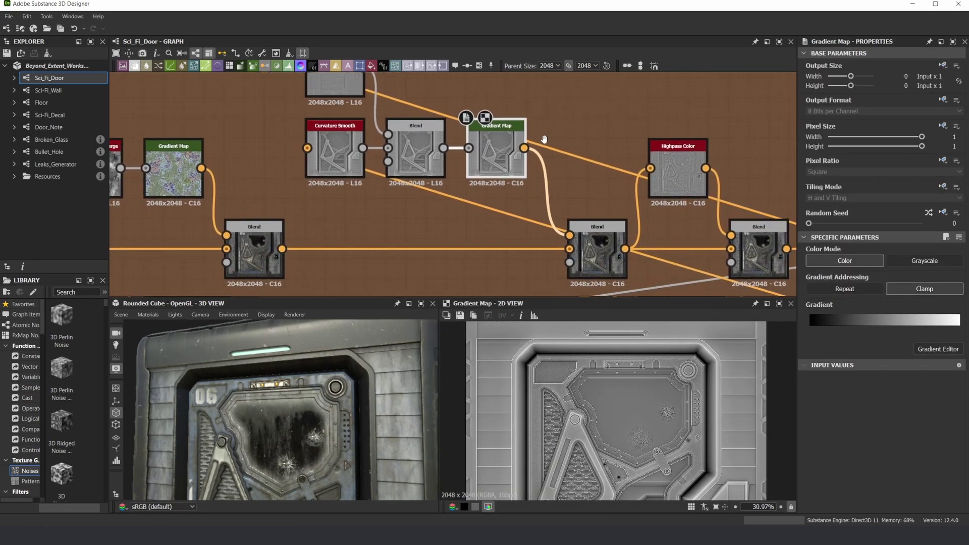
scroll(532, 149, "up", 1)
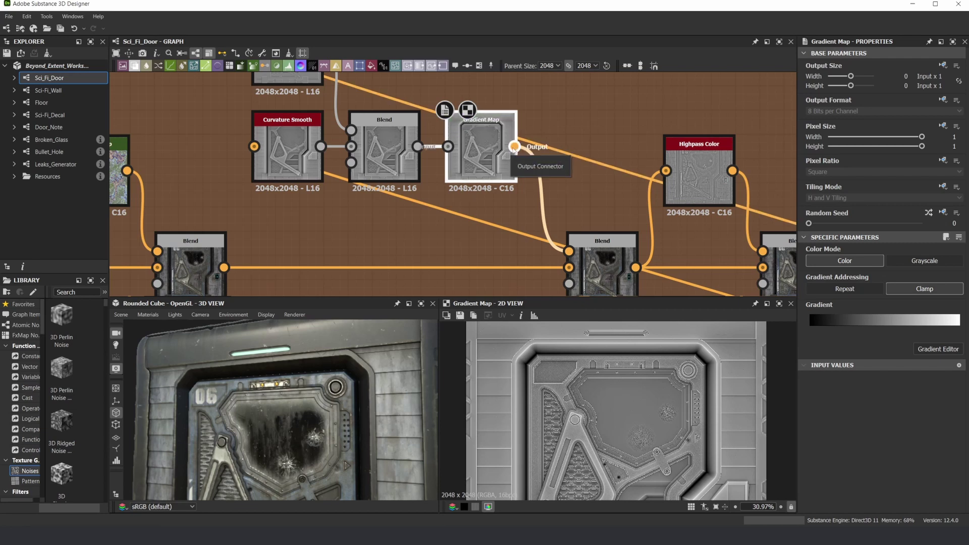
left_click_drag(514, 149, 583, 202)
left_click_drag(614, 114, 612, 113)
left_click(557, 128)
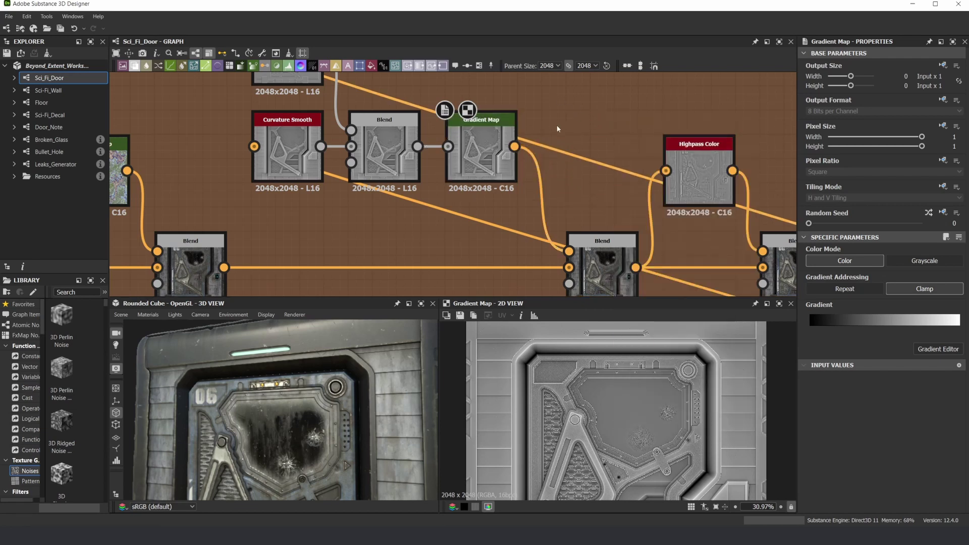
Step: Compare the door base color before and after the Blend that overlays the combined curvature
middle_click_drag(594, 119, 551, 70)
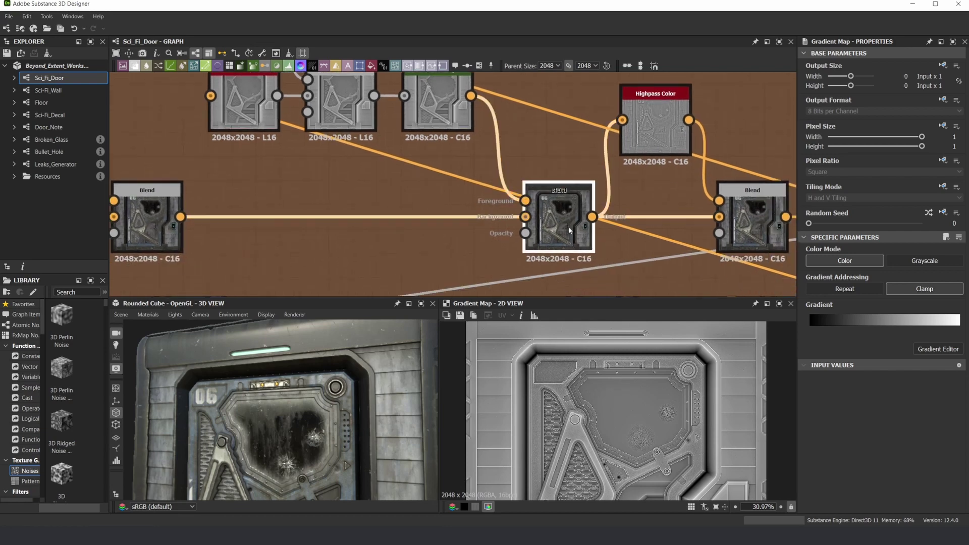
left_click(559, 222)
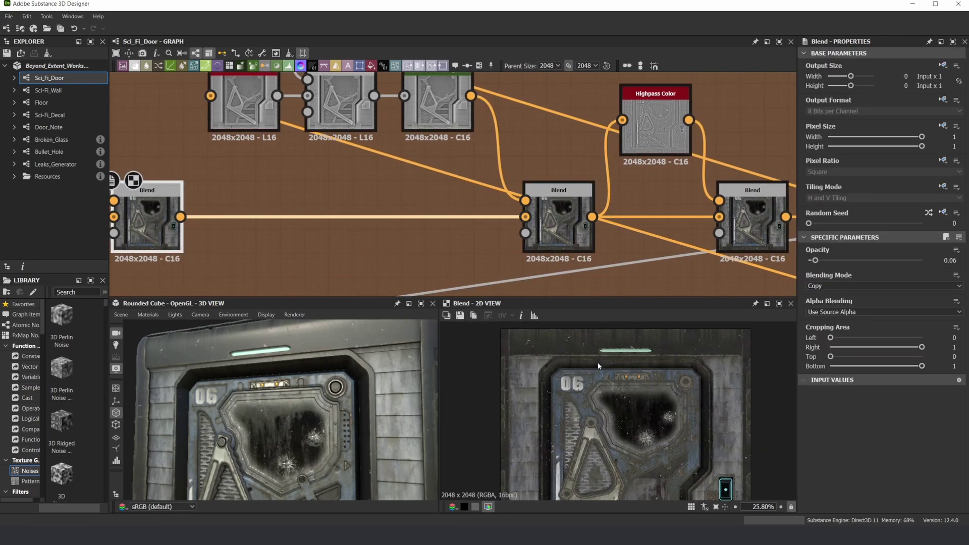
scroll(569, 372, "up", 4)
scroll(565, 371, "down", 4)
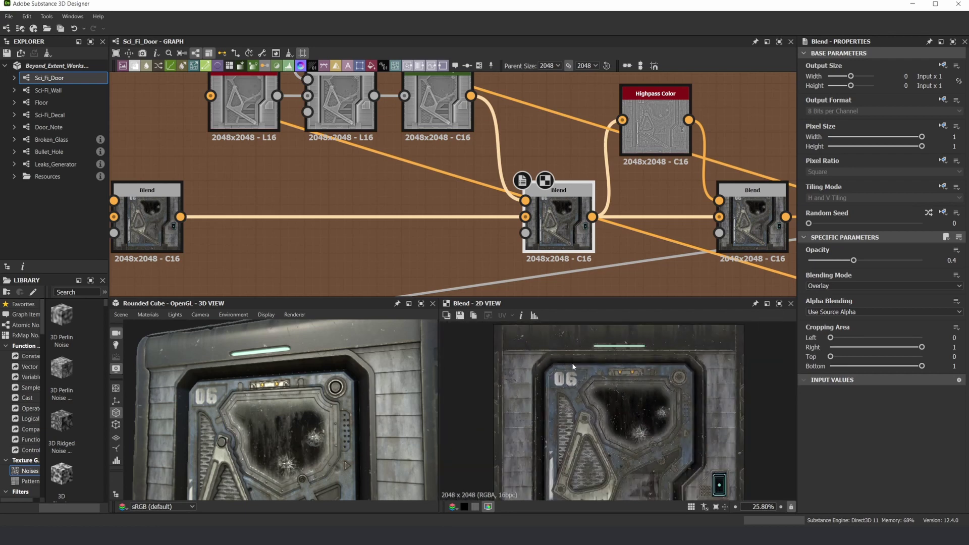
scroll(556, 343, "down", 2)
scroll(530, 362, "up", 8)
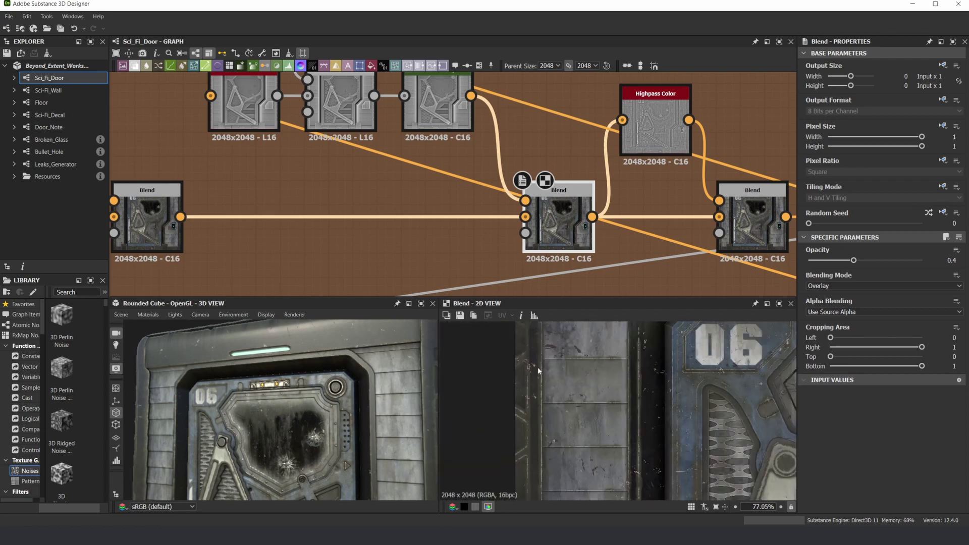
scroll(537, 367, "down", 6)
left_click(161, 225)
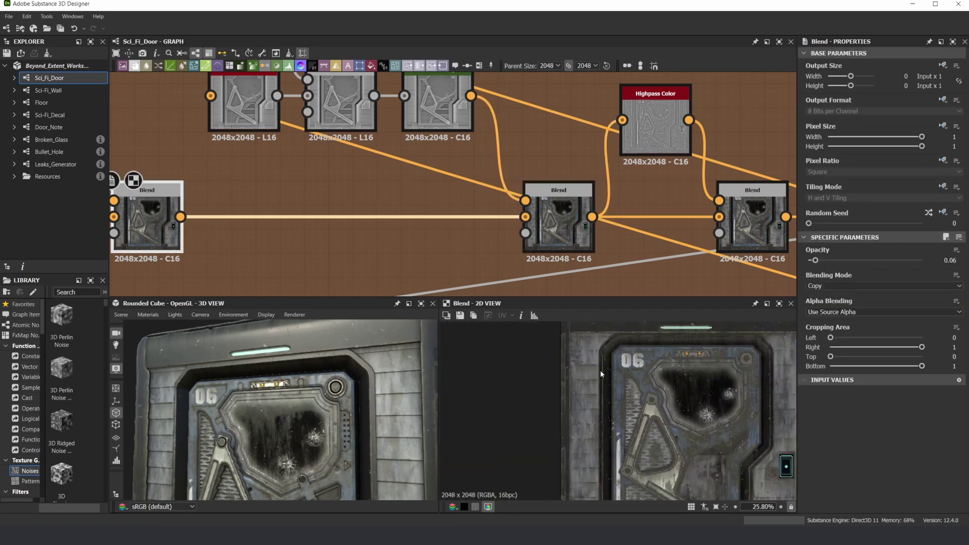
Step: Compare the full door texture once more with and without the 0.4 Overlay Blend of the curvature maps
double_click(558, 230)
scroll(664, 378, "down", 2)
double_click(161, 224)
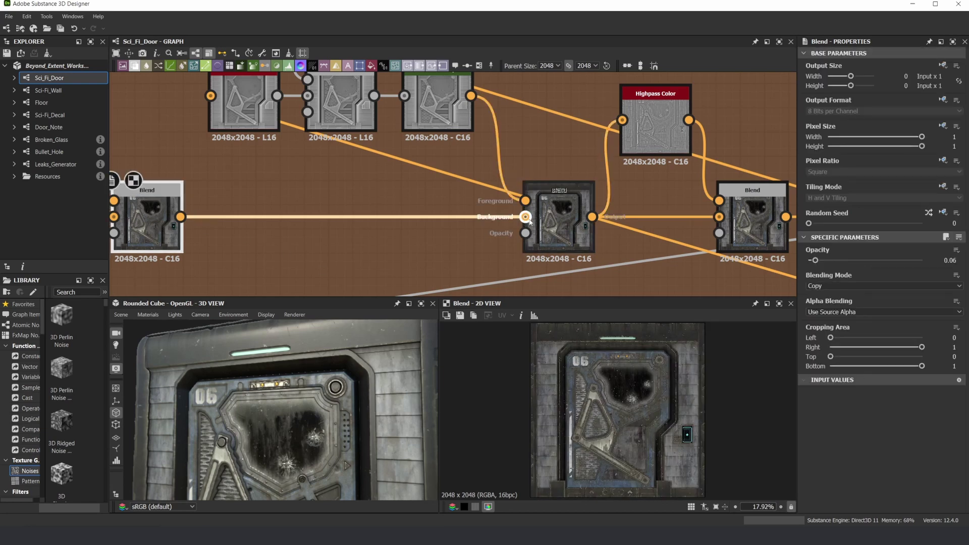
left_click(530, 221)
left_click(571, 228)
middle_click_drag(689, 149, 563, 170)
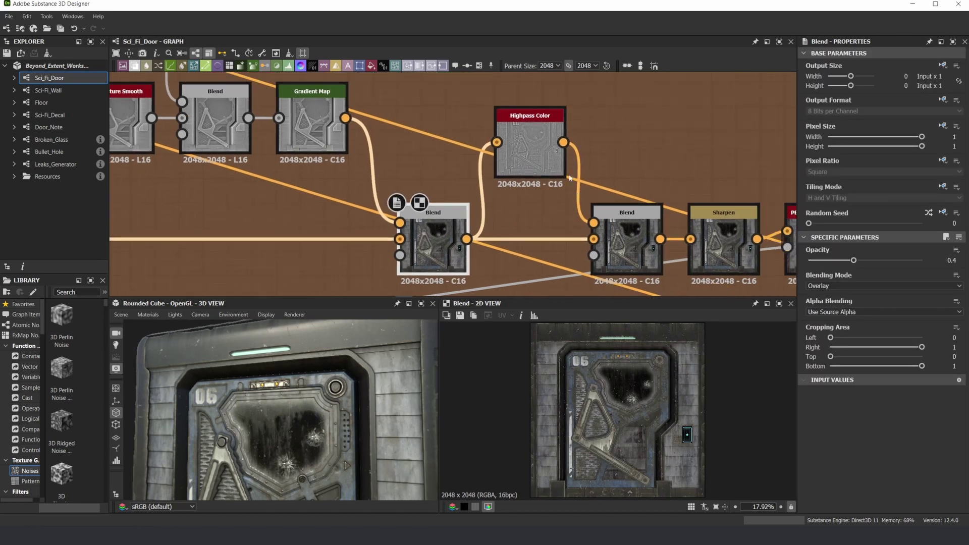
Step: Preview the Highpass Color output and compare the door texture before and after the Overlay Blend that applies it
scroll(560, 166, "up", 1)
double_click(530, 131)
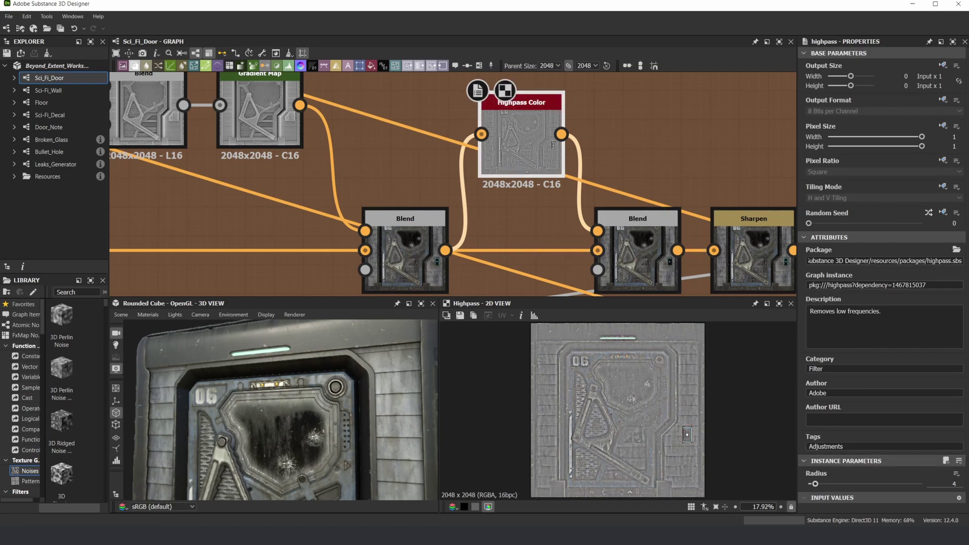
double_click(631, 248)
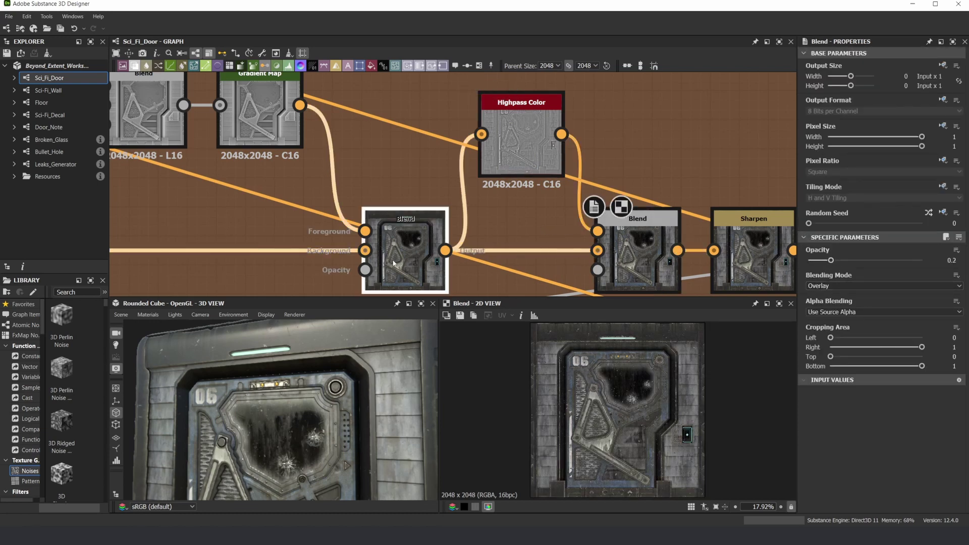
scroll(581, 357, "up", 5)
scroll(583, 358, "up", 3)
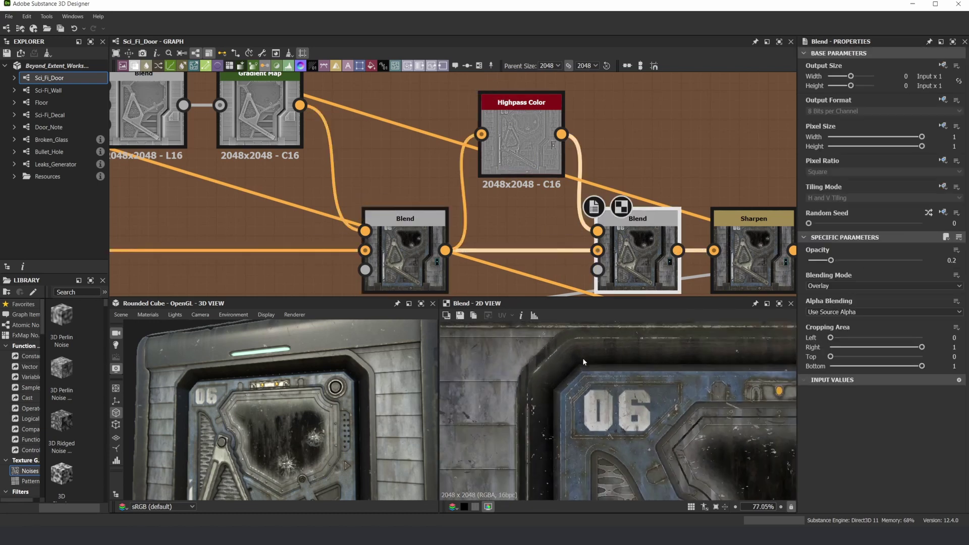
scroll(583, 359, "down", 2)
double_click(409, 252)
double_click(644, 251)
double_click(648, 279)
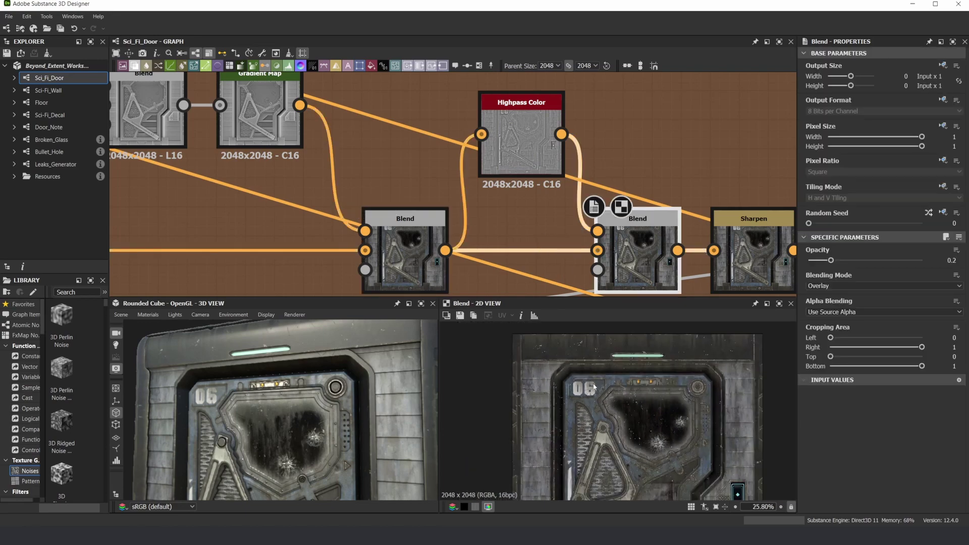
scroll(573, 167, "down", 4)
scroll(594, 266, "up", 3)
Step: Preview the Sharpen and PBR Albedo Safe Color outputs and examine the sharpened texture up close around the 06 marking
double_click(594, 266)
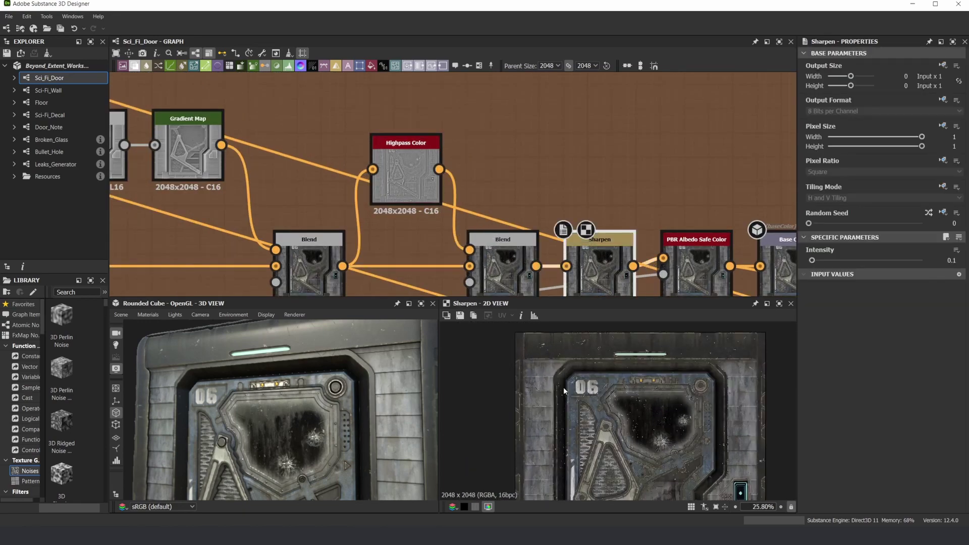
middle_click_drag(696, 265, 558, 217)
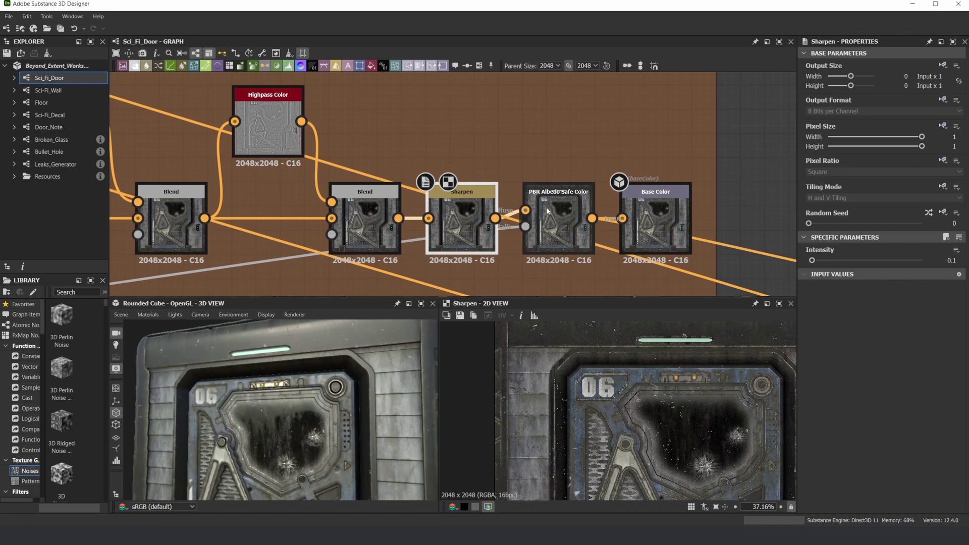
double_click(548, 211)
scroll(577, 174, "up", 1)
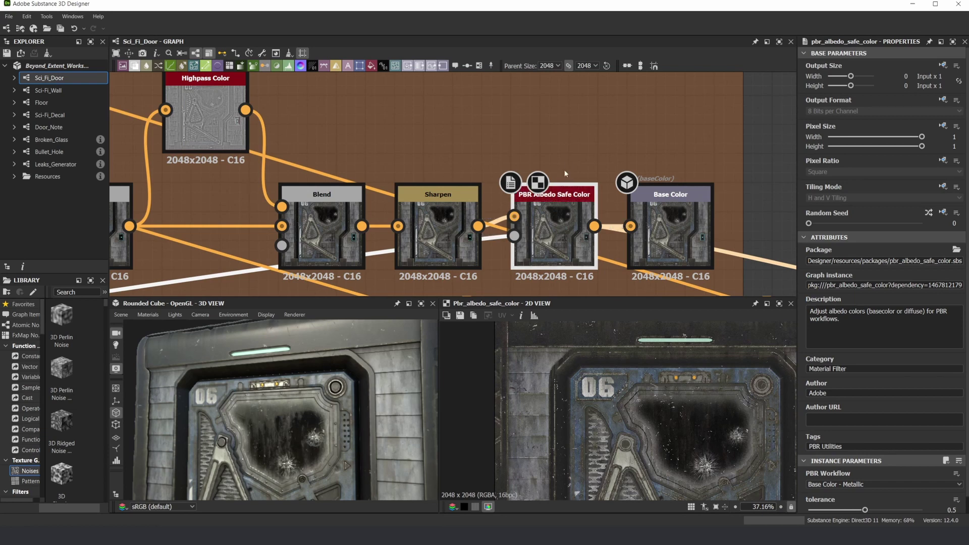
scroll(586, 173, "up", 2)
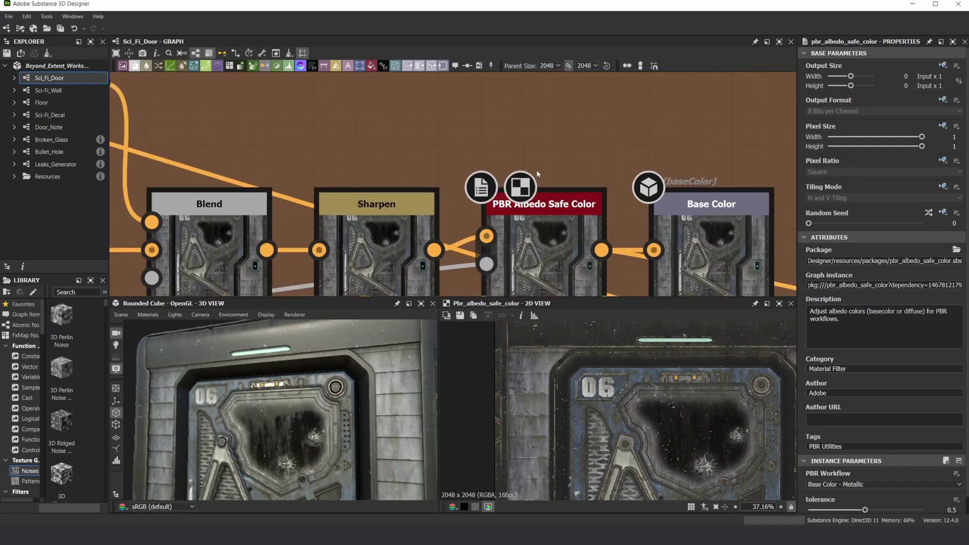
scroll(537, 170, "down", 2)
double_click(472, 217)
scroll(618, 368, "up", 9)
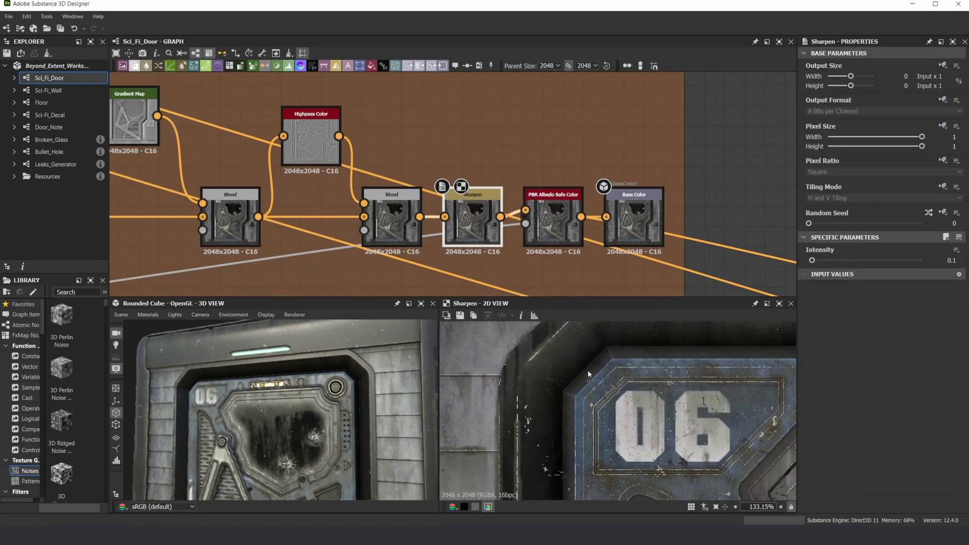
scroll(550, 428, "up", 2)
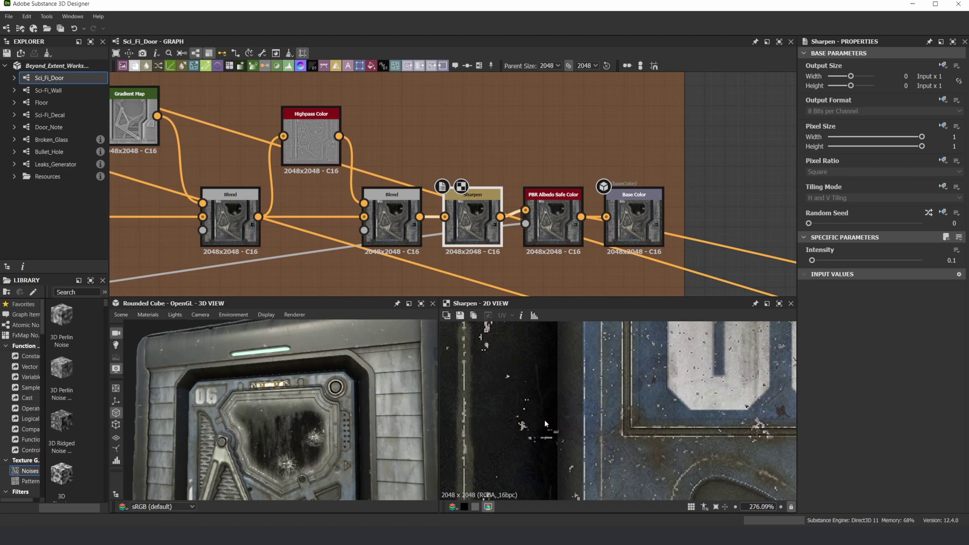
Step: Examine the PBR Albedo Safe Color output across the whole door and its connections to neighbouring nodes
double_click(547, 214)
scroll(527, 407, "down", 5)
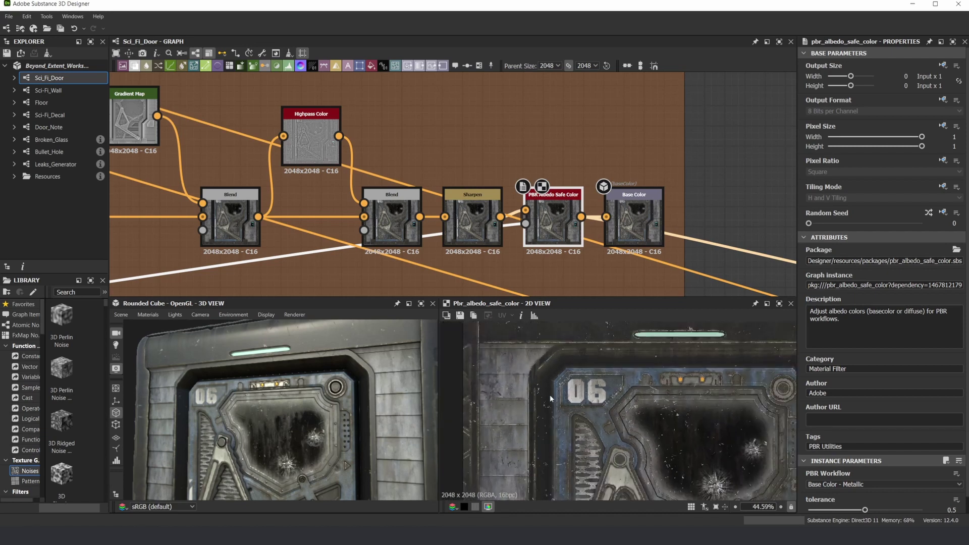
scroll(552, 398, "down", 2)
scroll(577, 387, "up", 5)
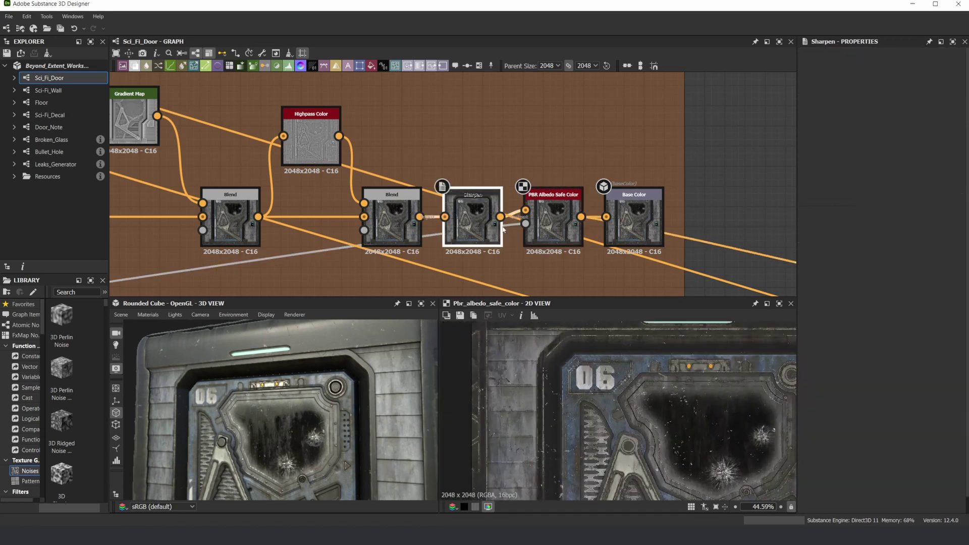
scroll(535, 403, "down", 6)
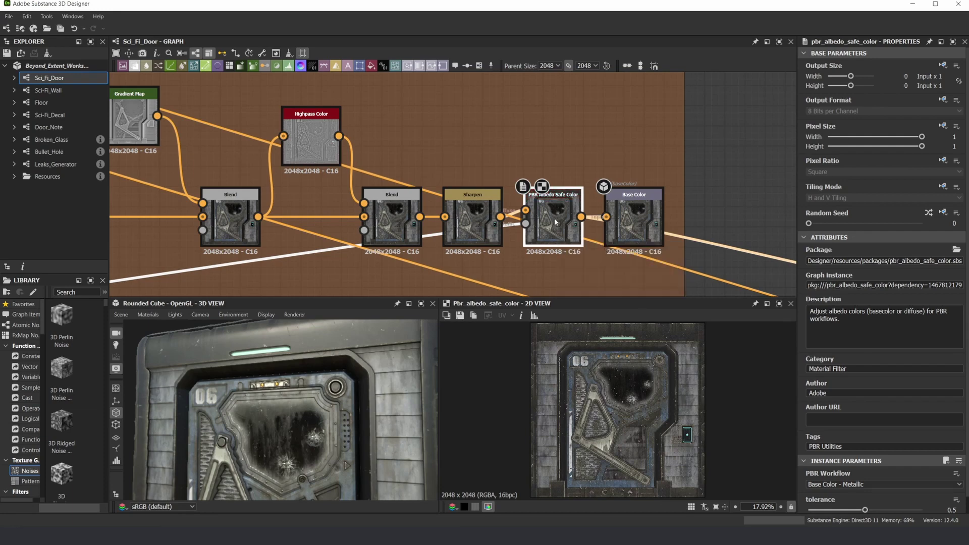
scroll(522, 221, "up", 2)
scroll(522, 221, "down", 3)
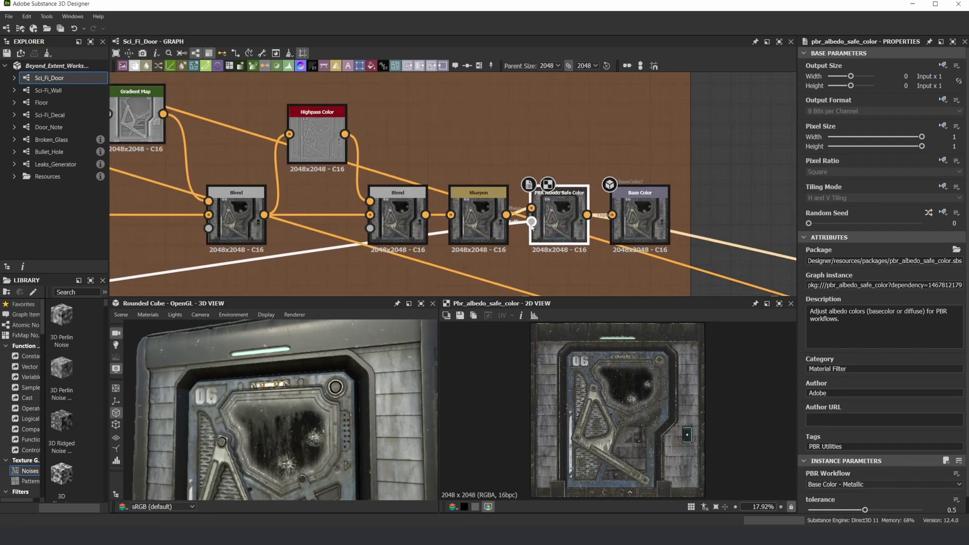
scroll(530, 222, "up", 3)
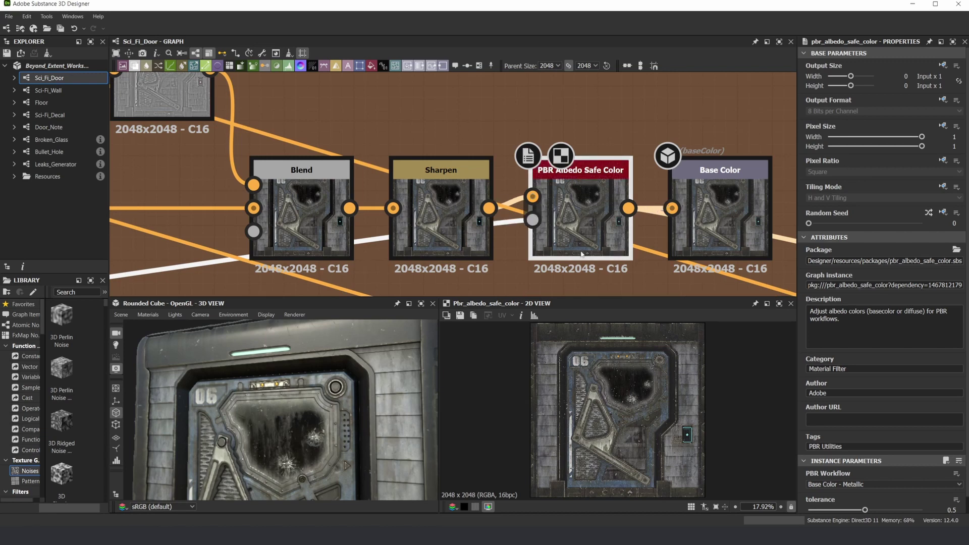
Step: Preview the final Base Color output and find the start of the grayscale node chain in the green frame
left_click(712, 196)
scroll(597, 162, "down", 2)
scroll(598, 162, "down", 5)
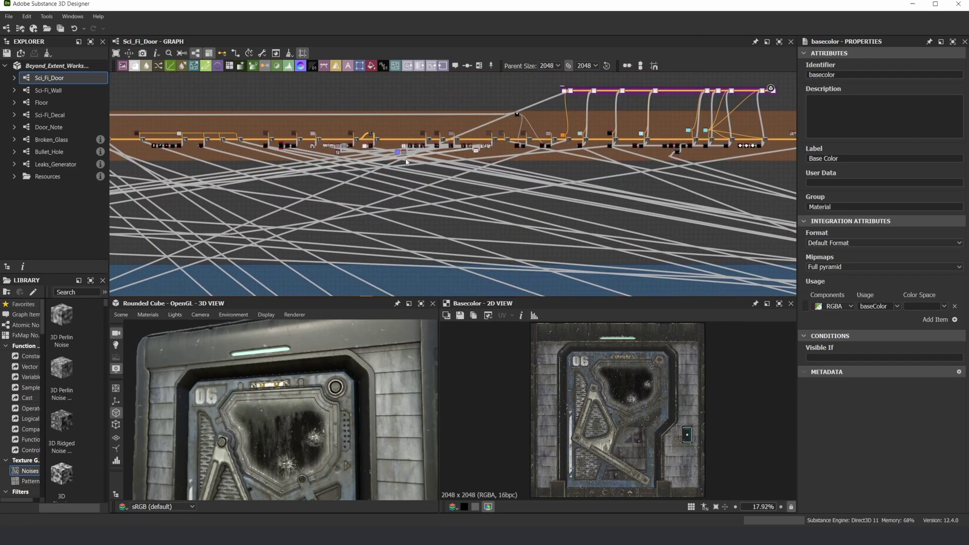
scroll(406, 162, "up", 5)
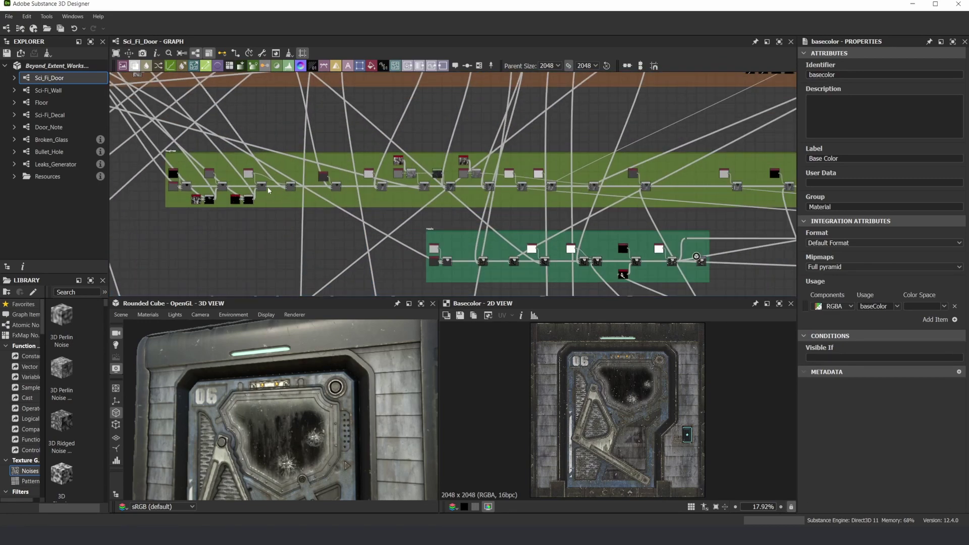
scroll(218, 180, "up", 4)
Step: Preview the first Blends of the green frame, which layer the door window's base value, grunge streaks and dirty spots
left_click(178, 205)
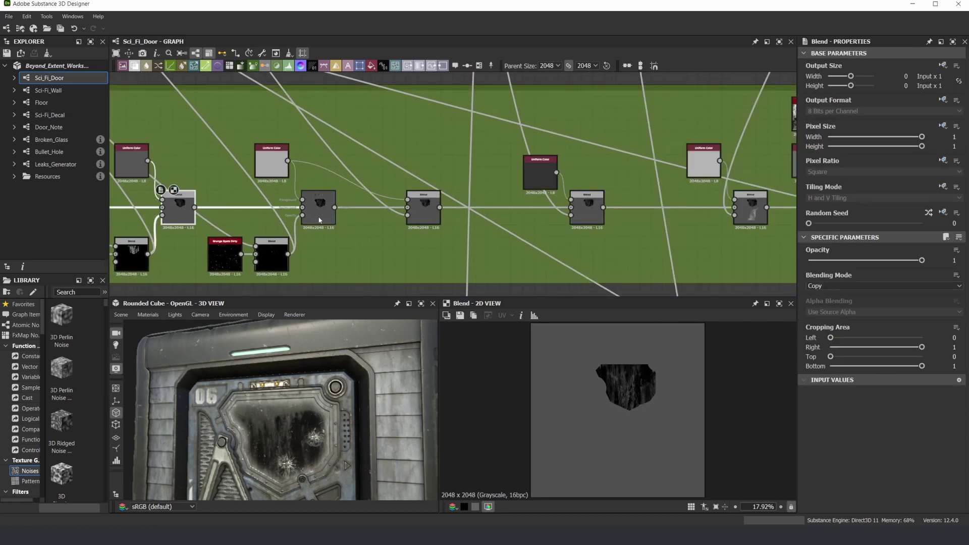
middle_click_drag(319, 210, 425, 199)
scroll(201, 197, "up", 2)
middle_click_drag(197, 195, 330, 187)
left_click(229, 211)
left_click(413, 212)
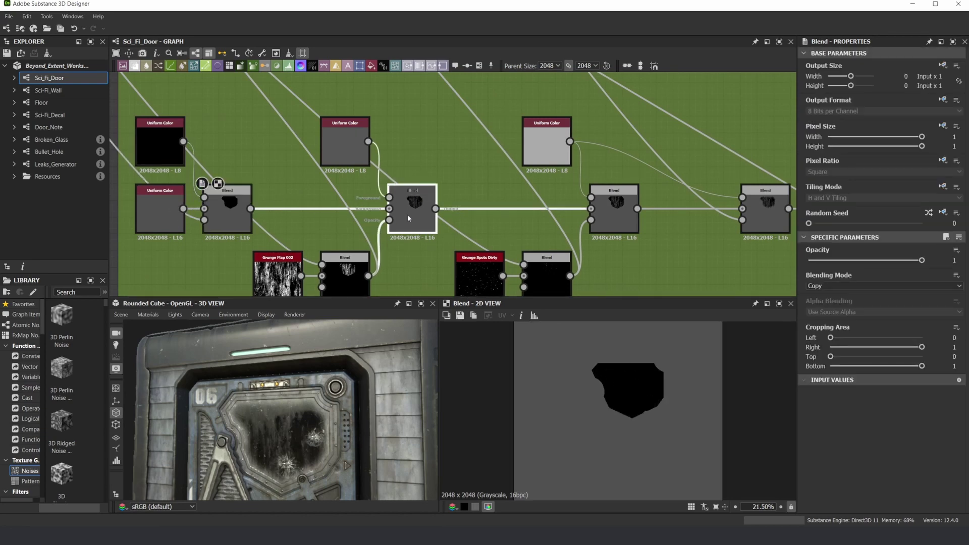
double_click(616, 218)
middle_click_drag(720, 189, 536, 199)
double_click(581, 220)
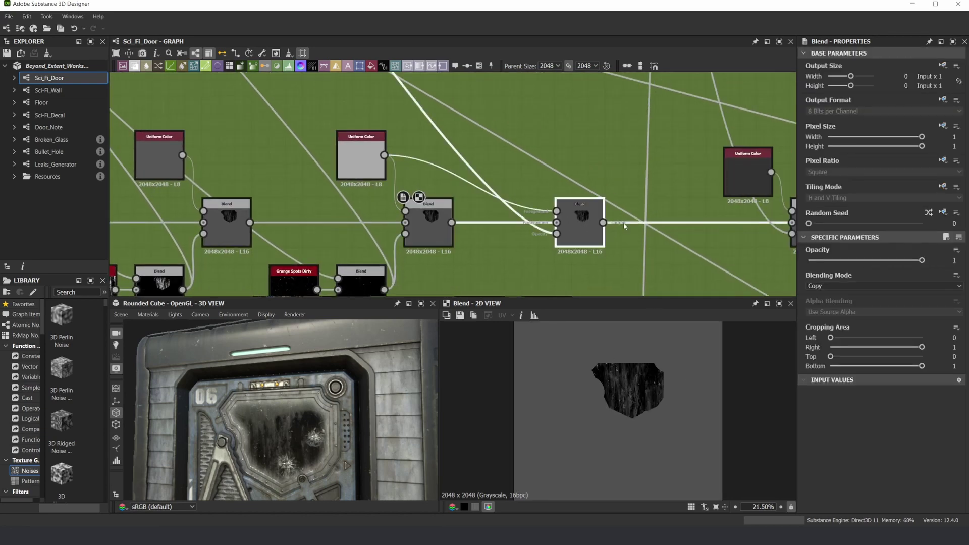
Step: Preview the Blend with the dark Uniform Color around the window and the one adding the lower door panel
middle_click_drag(787, 244, 543, 235)
left_click(578, 227)
middle_click_drag(470, 226, 456, 225)
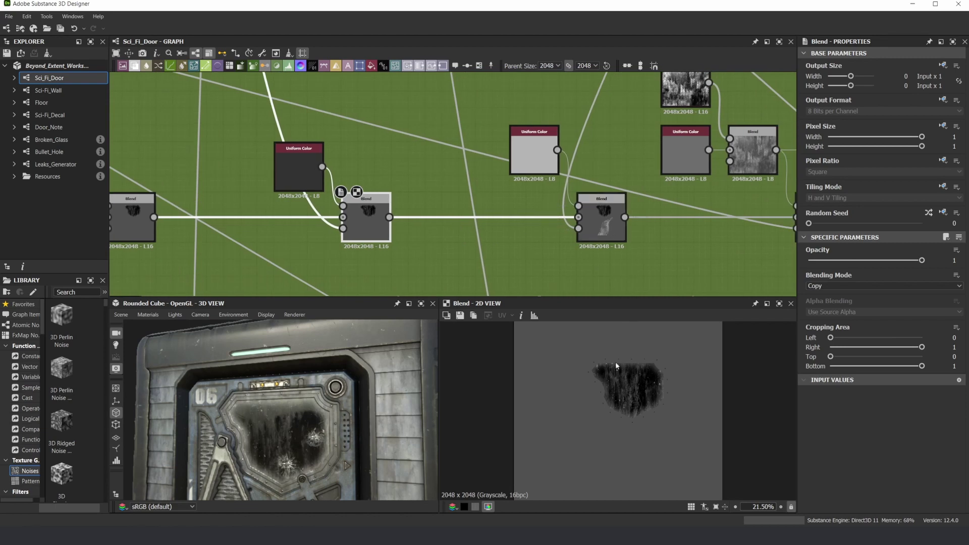
scroll(615, 361, "up", 3)
double_click(601, 217)
middle_click_drag(709, 214, 498, 202)
scroll(627, 442, "down", 4)
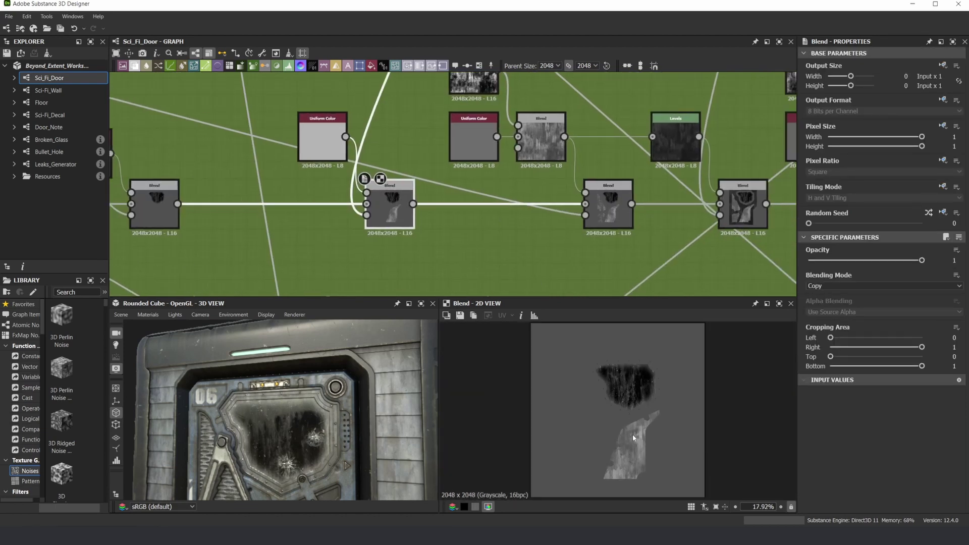
Step: Examine the Blend that adds the door grilles and the Grunge Leaks and Uniform Color mix feeding it
left_click(618, 215)
scroll(610, 401, "up", 1)
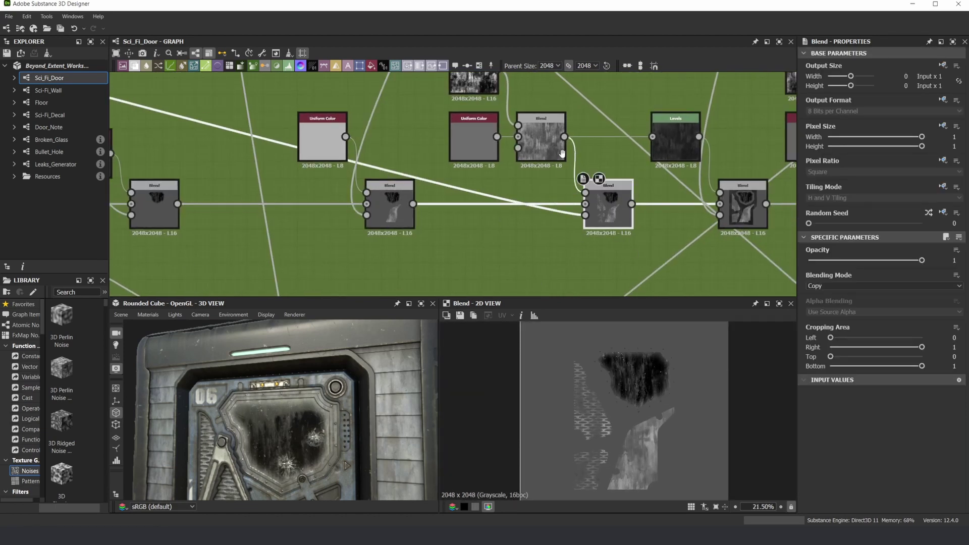
middle_click_drag(562, 153, 499, 199)
scroll(415, 170, "up", 2)
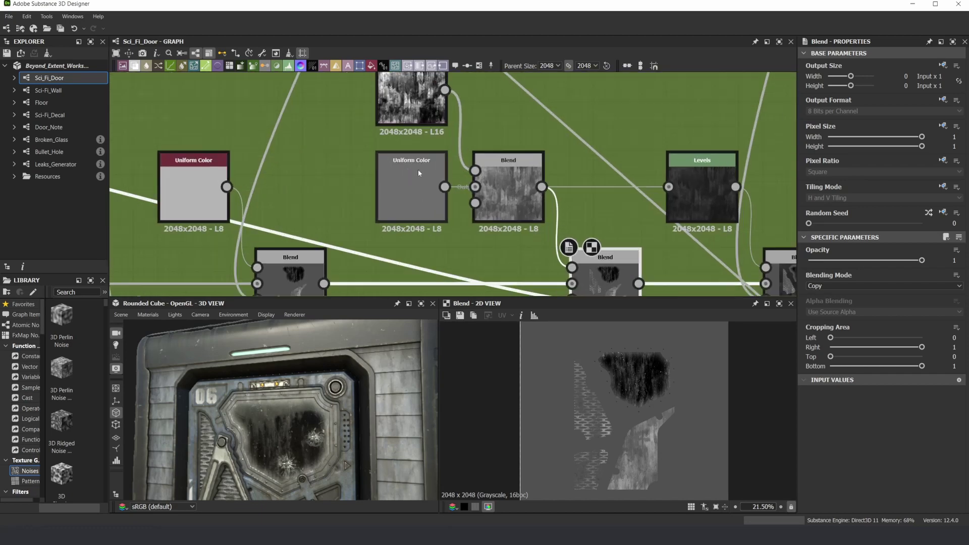
left_click_drag(333, 148, 344, 145)
left_click(404, 106)
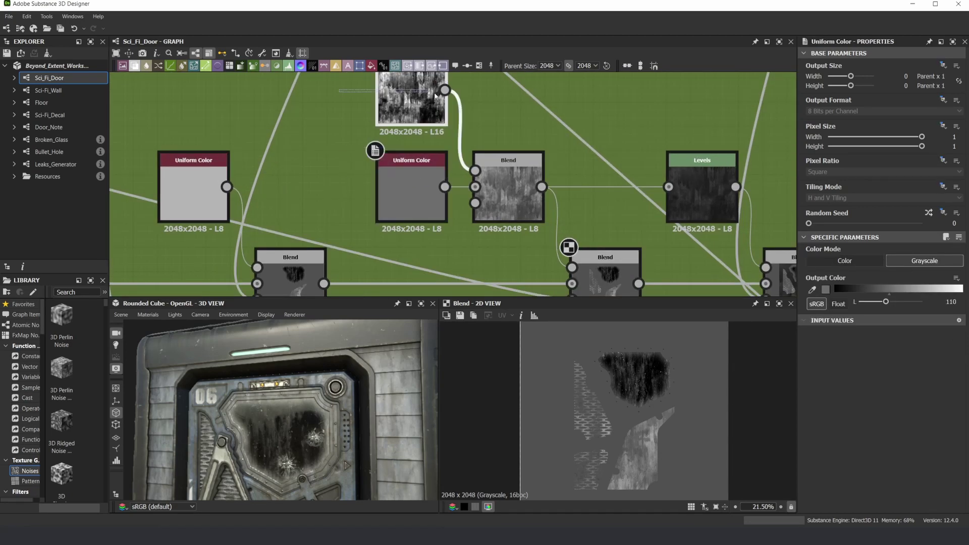
double_click(518, 187)
scroll(622, 383, "down", 1)
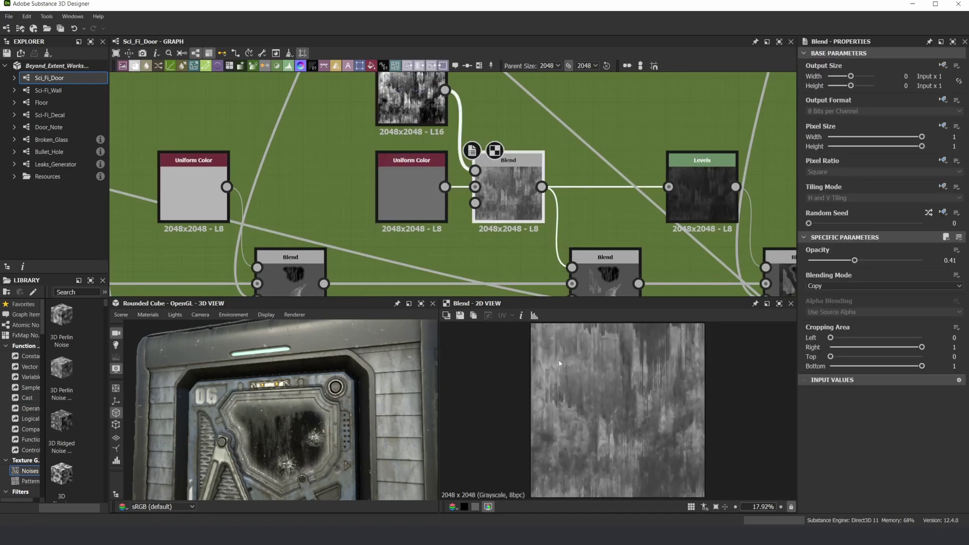
scroll(603, 216, "down", 2)
Step: Preview the successive Blends that add the door's dark borders, streaked panel surface and 06 marking
double_click(605, 260)
middle_click_drag(606, 260, 404, 238)
left_click(521, 241)
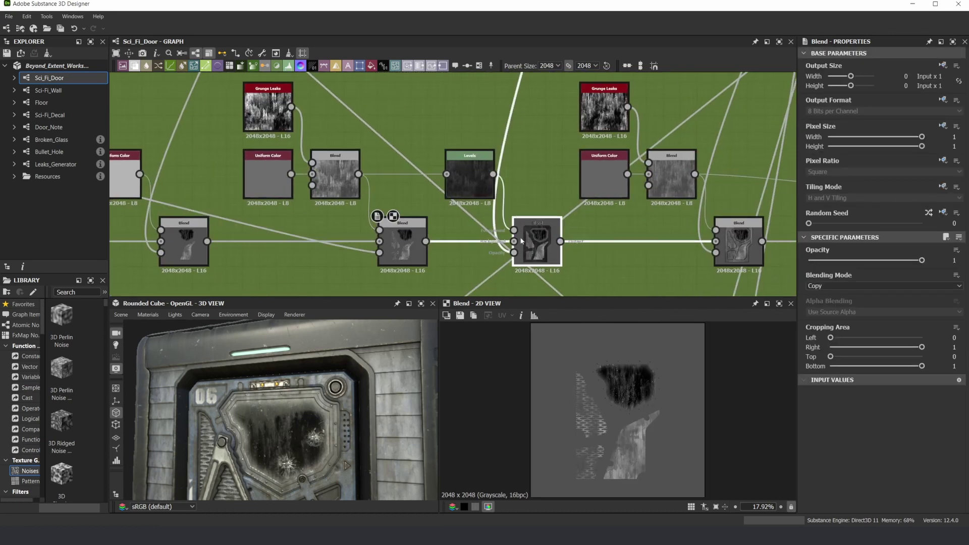
double_click(738, 242)
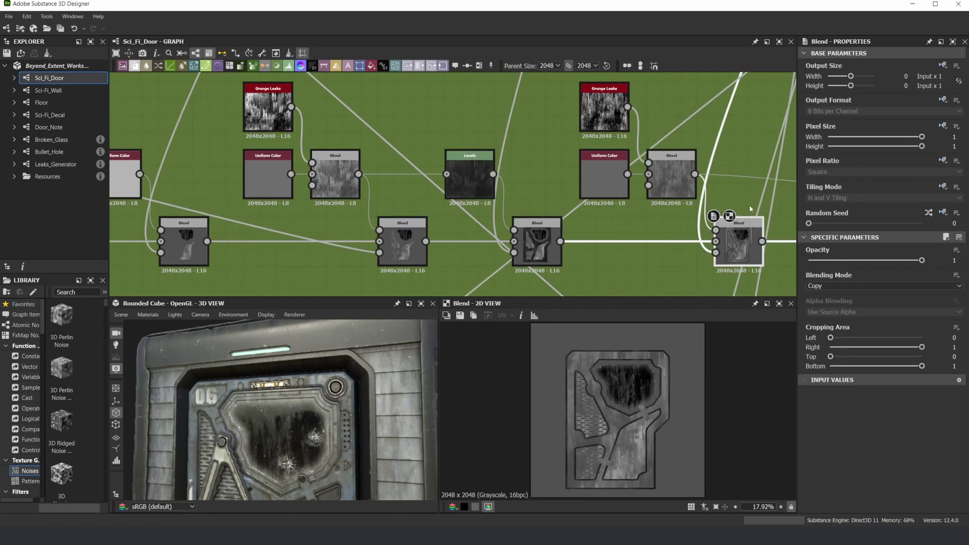
middle_click_drag(737, 242, 583, 247)
double_click(598, 247)
middle_click_drag(772, 261, 606, 258)
double_click(595, 252)
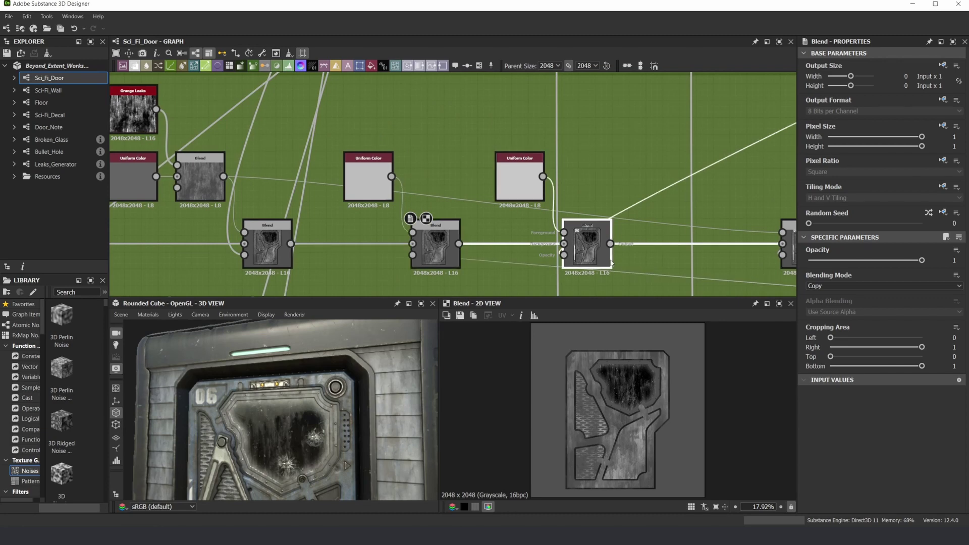
Step: Preview the following Blends in the green frame, from the 06 marking to the one using a light gray Uniform Color
middle_click_drag(708, 229, 413, 224)
double_click(510, 241)
middle_click_drag(569, 235, 383, 232)
left_click(588, 252)
double_click(588, 252)
middle_click_drag(587, 252, 302, 248)
scroll(303, 249, "down", 2)
double_click(633, 242)
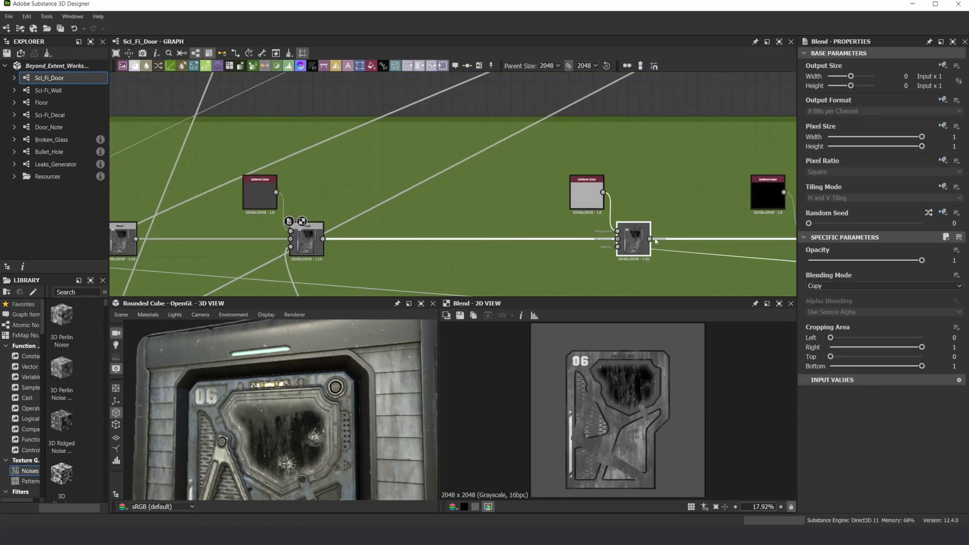
Step: Examine the scratched door map and preview the Blends using black, near-black and light Uniform Colors, including the Add Sub Blend
middle_click_drag(769, 235, 482, 243)
scroll(510, 245, "up", 1)
scroll(549, 339, "up", 3)
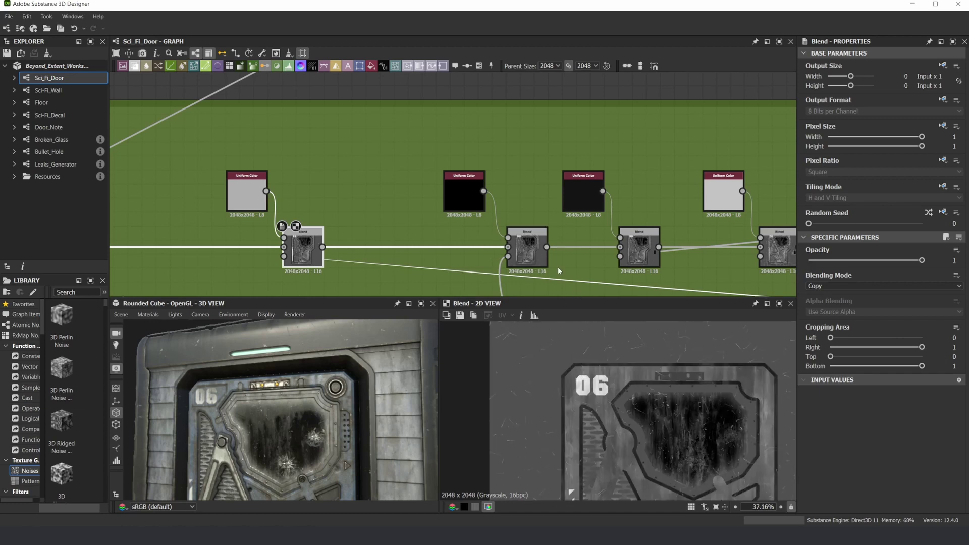
double_click(545, 247)
scroll(614, 225, "down", 1)
left_click_drag(613, 225, 637, 212)
double_click(632, 247)
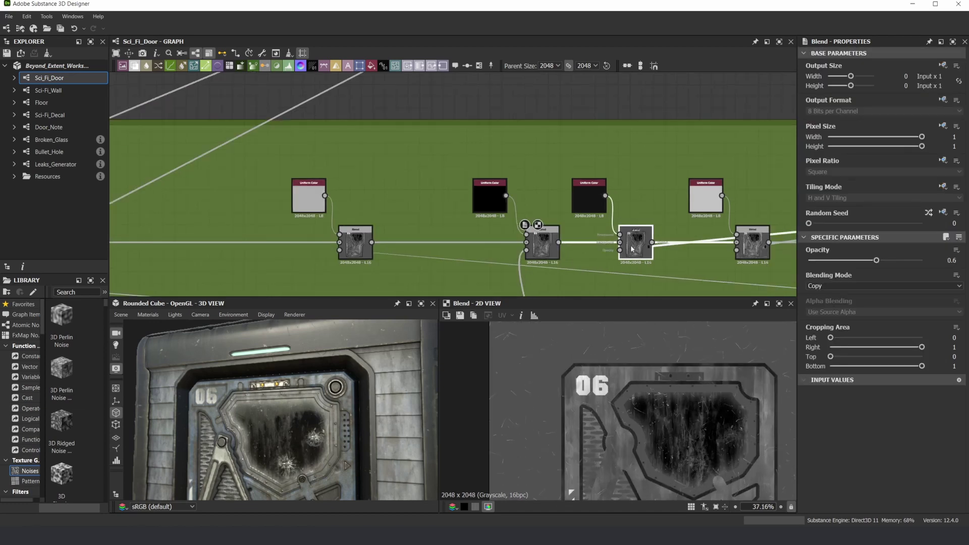
middle_click_drag(671, 221, 420, 221)
double_click(675, 243)
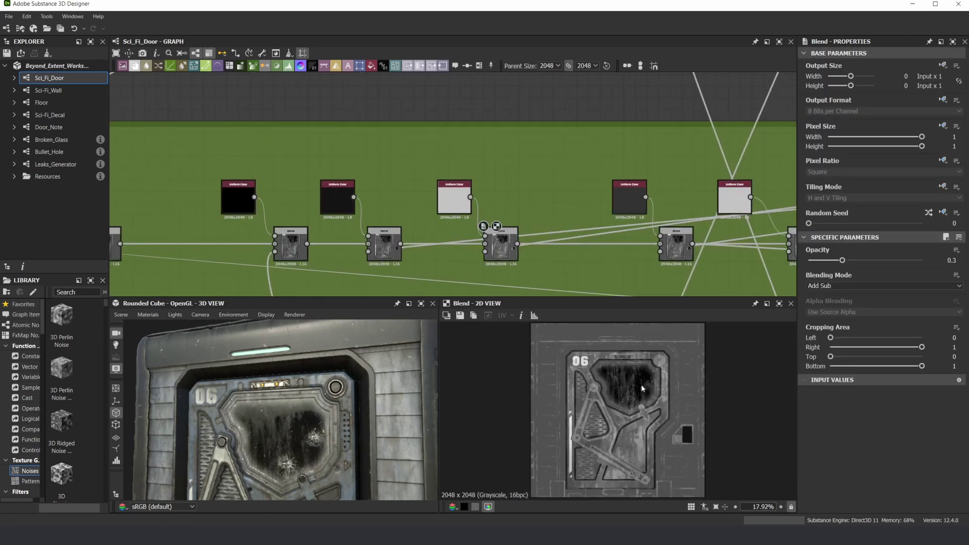
Step: Preview the green frame's last two Blends, fed by dark and light gray Uniform Colors, and examine the door's scratches up close
middle_click_drag(790, 244, 600, 241)
scroll(600, 241, "up", 3)
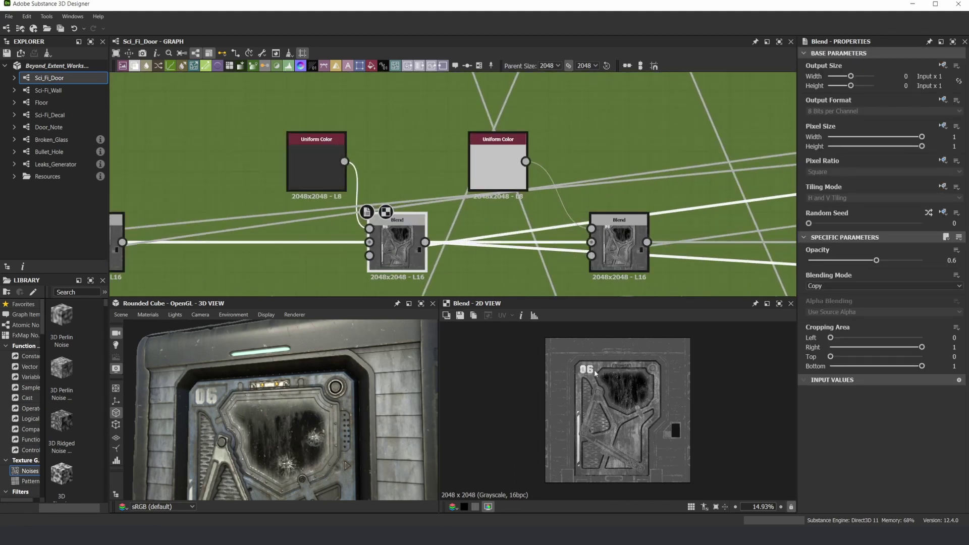
scroll(595, 373, "up", 8)
double_click(627, 250)
scroll(659, 232, "down", 3)
middle_click_drag(786, 225, 552, 211)
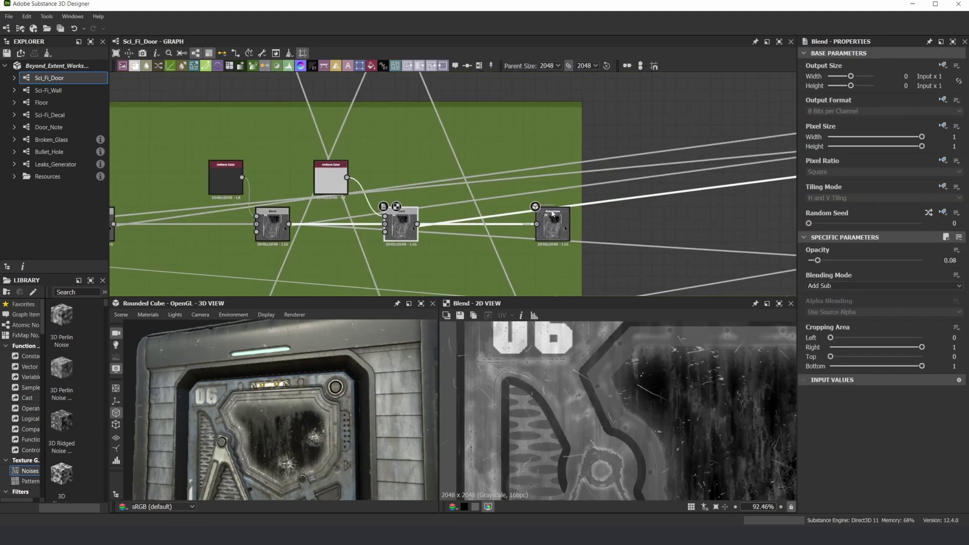
scroll(575, 334, "down", 5)
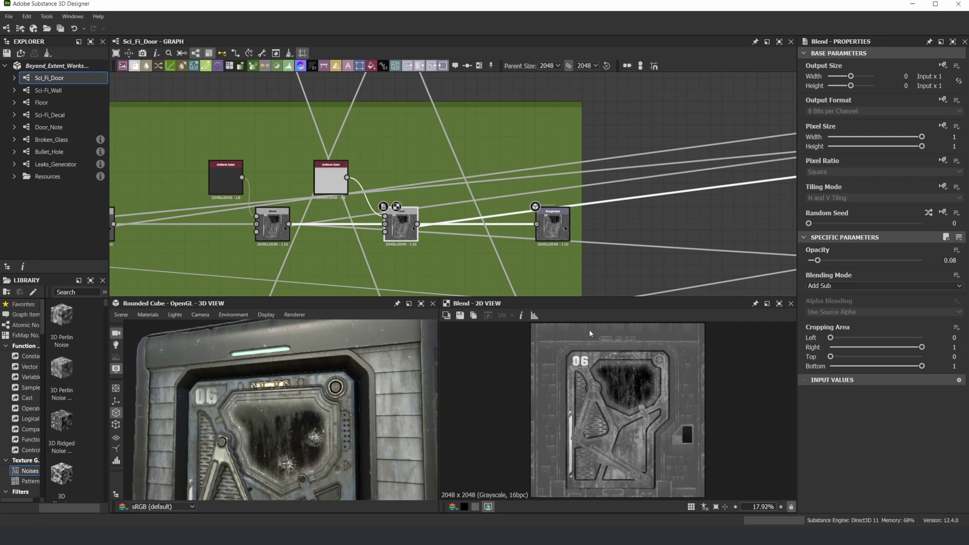
Step: Preview the successive Blends in the Metallic frame, from the early door mask layers through to the metallic output
scroll(428, 208, "down", 5)
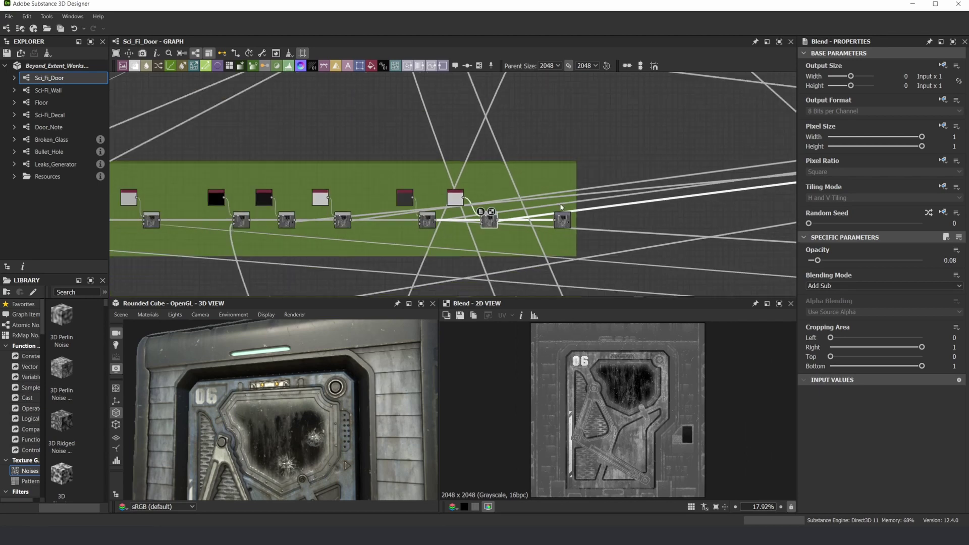
scroll(352, 209, "up", 3)
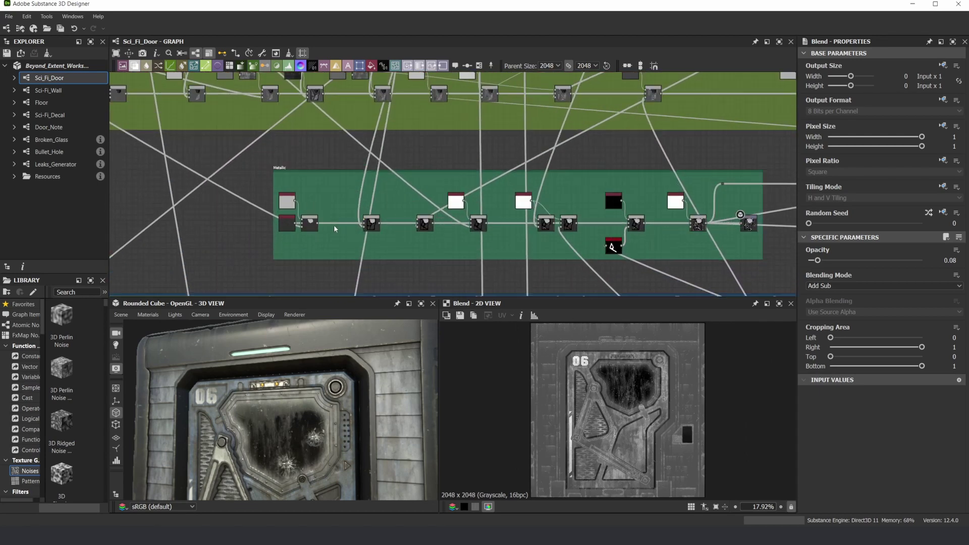
double_click(371, 222)
double_click(478, 222)
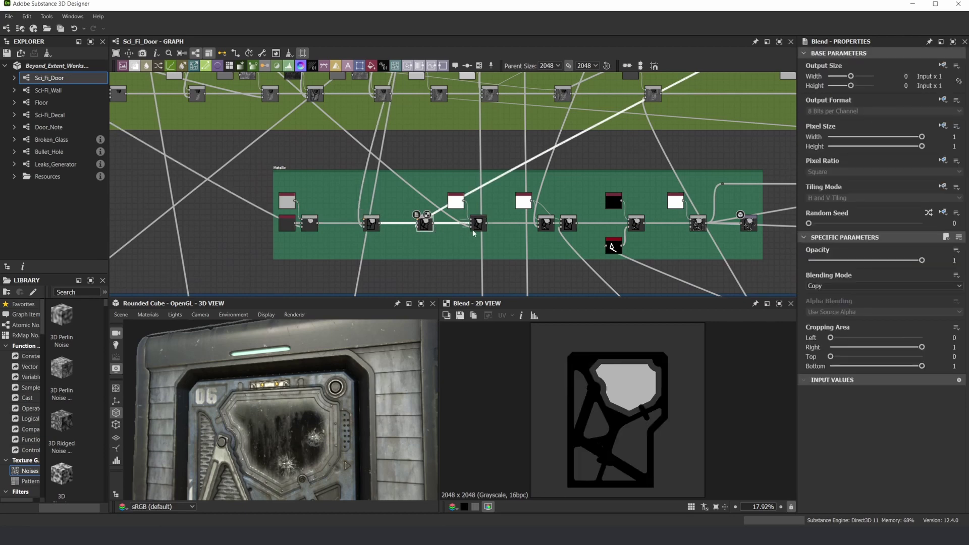
double_click(545, 225)
double_click(568, 225)
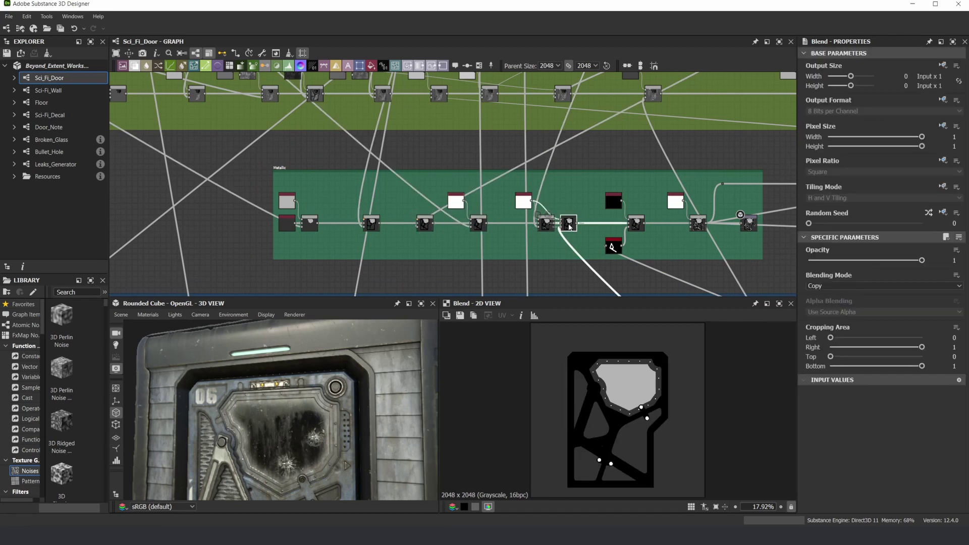
double_click(697, 223)
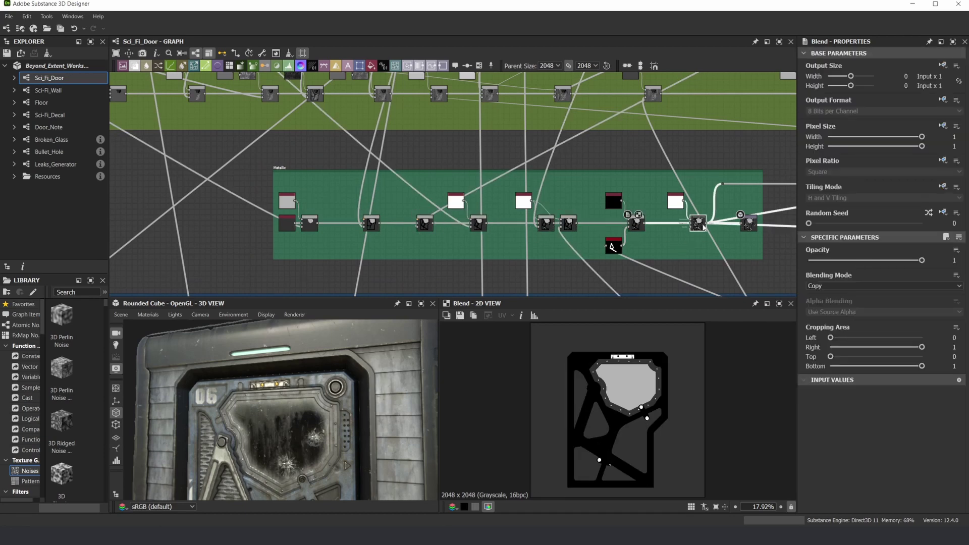
double_click(748, 223)
Step: Survey the Sci_Fi_Door graph across its orange, green, Metallic and blue frames to the normal, height and AO outputs
scroll(457, 201, "down", 10)
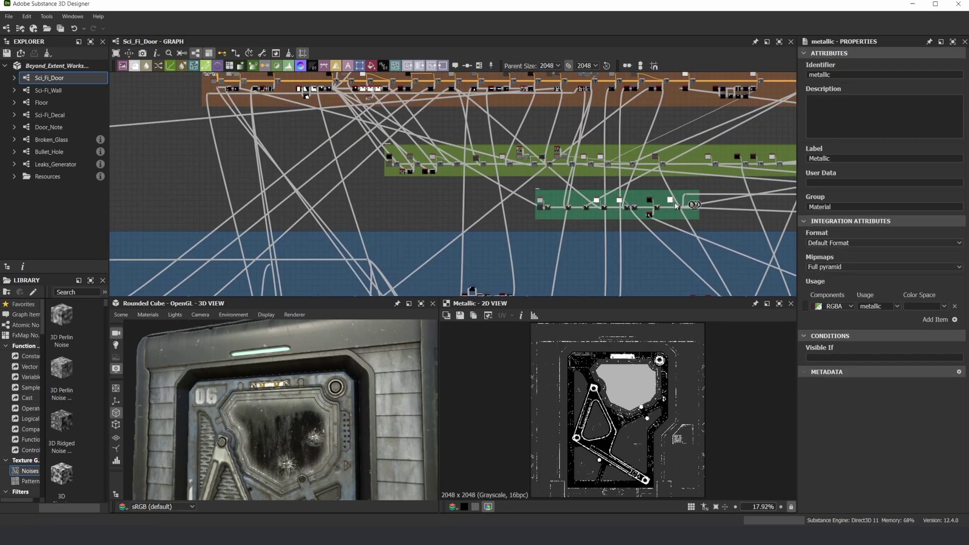
middle_click_drag(458, 200, 578, 215)
scroll(314, 135, "up", 3)
middle_click_drag(314, 135, 363, 157)
scroll(489, 221, "down", 3)
middle_click_drag(580, 204, 378, 165)
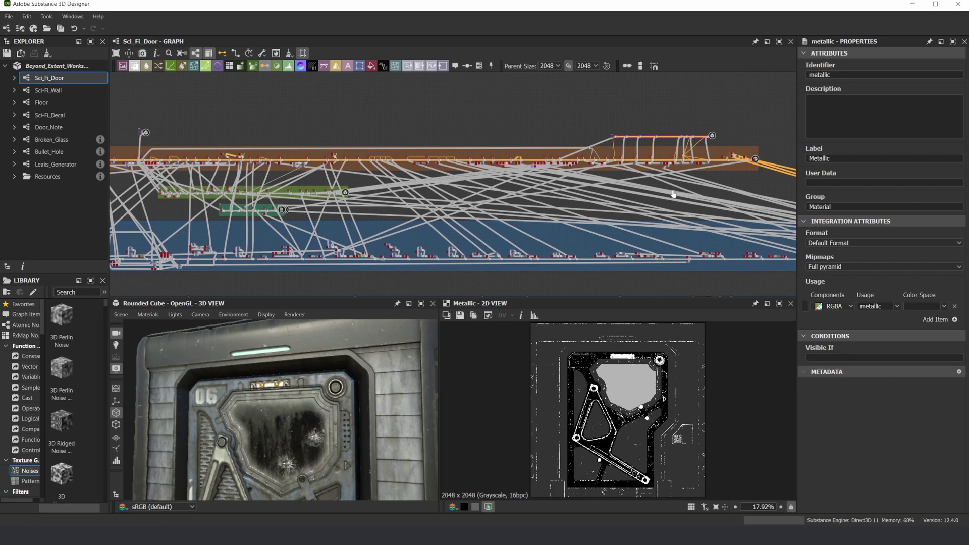
middle_click_drag(676, 197, 391, 171)
scroll(771, 221, "up", 5)
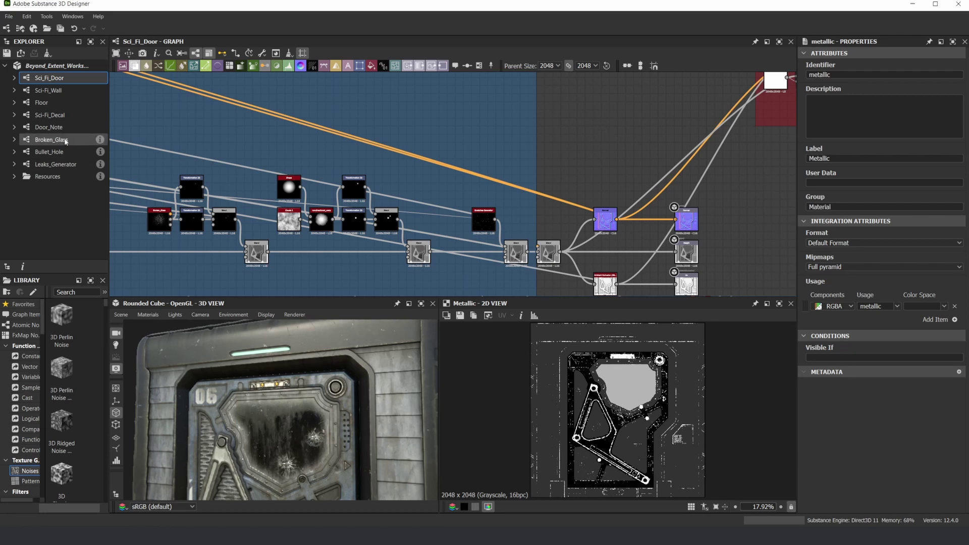
Step: Look back over the door graph from the blue frame to the orange frame and view the whole door in 3D
key("f")
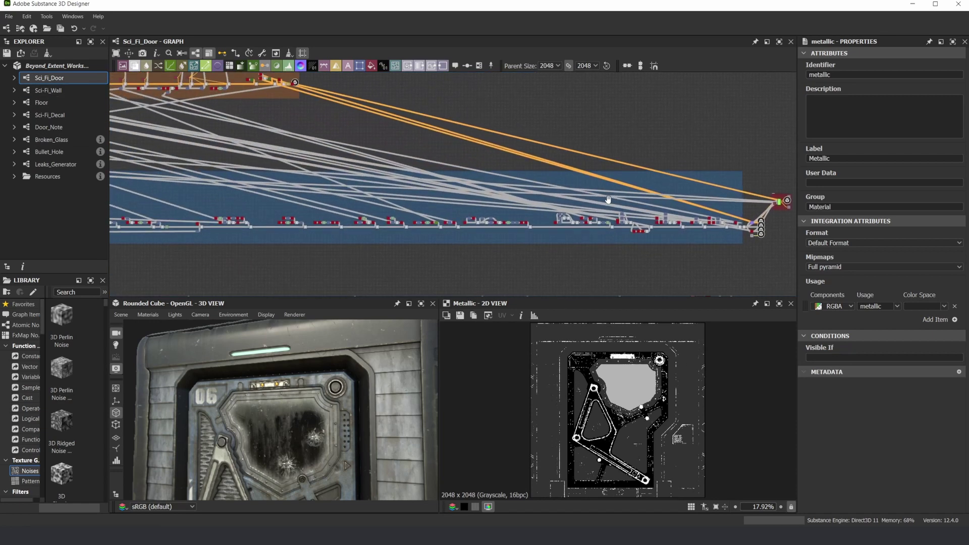
middle_click_drag(608, 199, 655, 203)
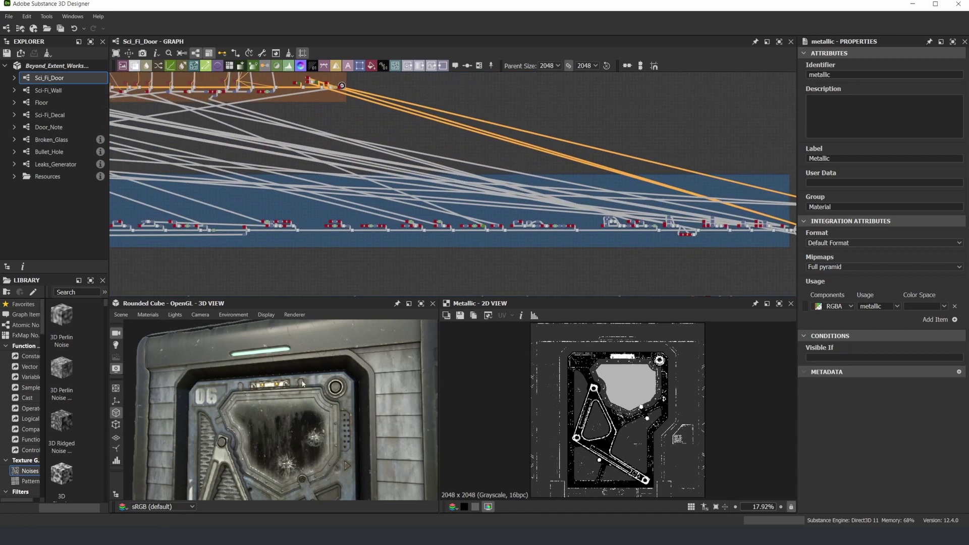
scroll(303, 383, "down", 3)
left_click_drag(328, 374, 374, 372)
scroll(318, 129, "down", 2)
middle_click_drag(238, 123, 530, 165)
scroll(261, 139, "up", 3)
middle_click_drag(227, 143, 349, 142)
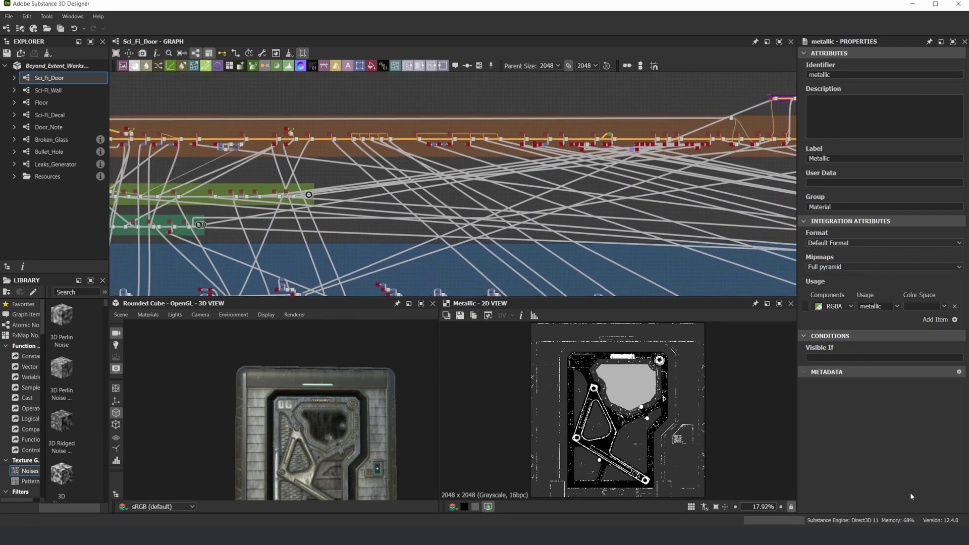
Step: Open the Sci-Fi_Wall graph, frame the wall cube in the 3D view, and locate the Packing frame
left_click(59, 91)
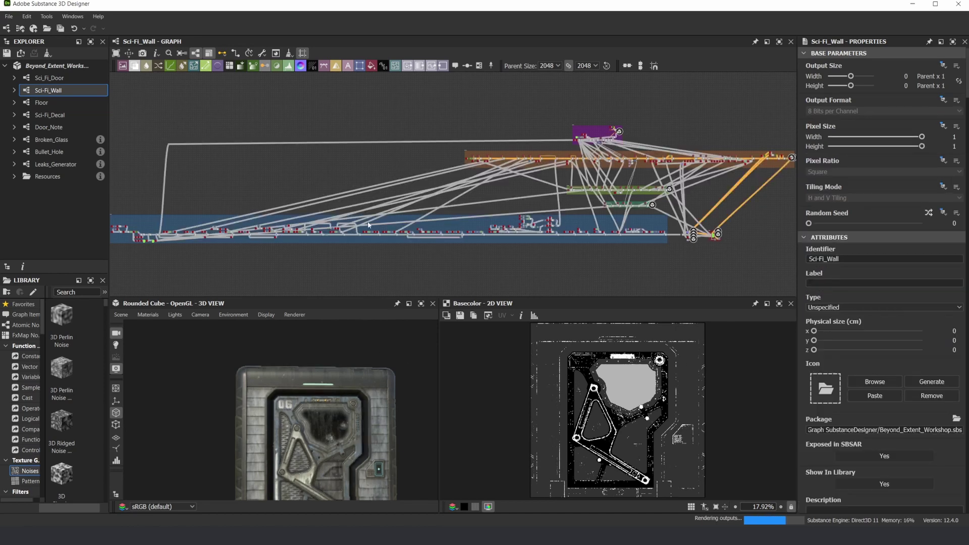
left_click_drag(345, 395, 311, 399)
middle_click_drag(310, 399, 336, 348)
scroll(665, 231, "up", 3)
middle_click_drag(665, 231, 596, 223)
scroll(595, 222, "up", 8)
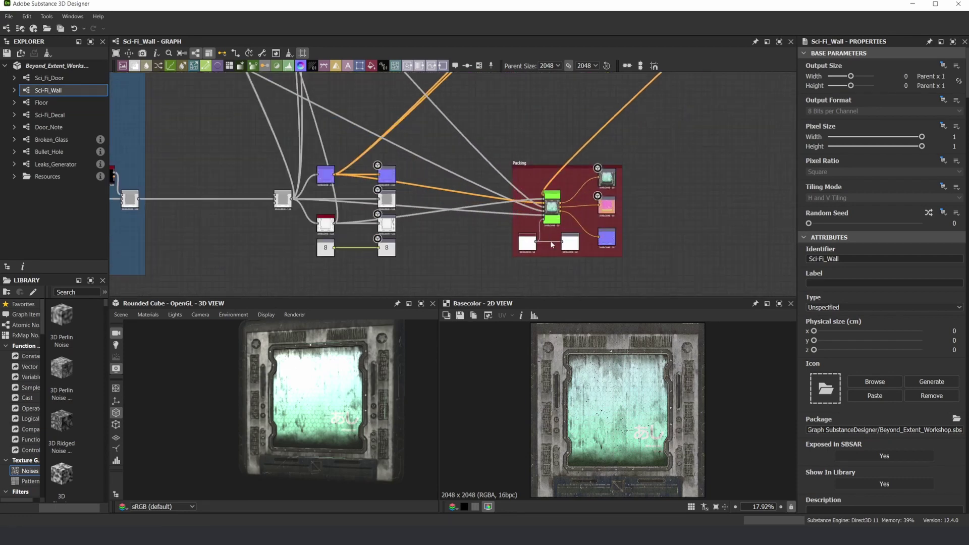
Step: Assign the opacity output to the 3D view's Opacity channel and inspect the wall cube from several angles
left_click(631, 232)
right_click(632, 233)
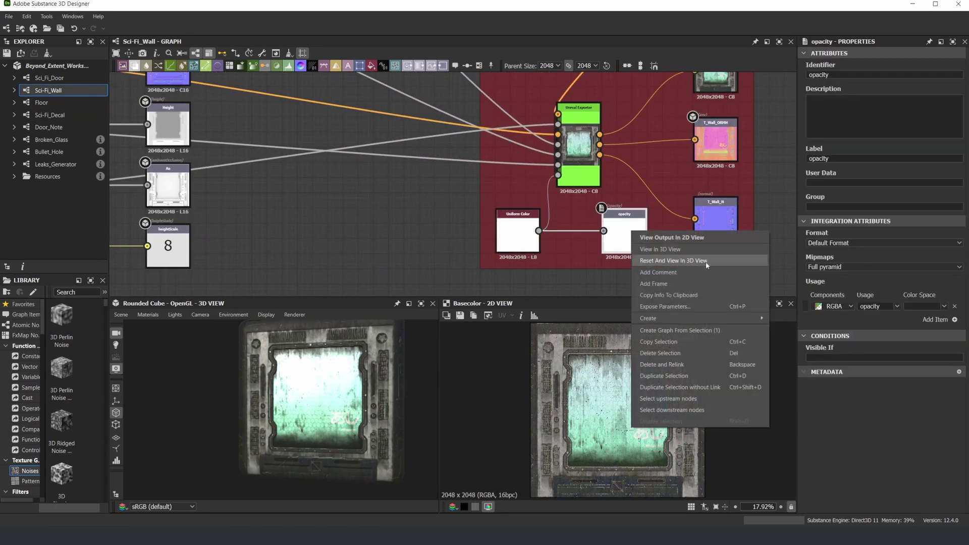
left_click(658, 249)
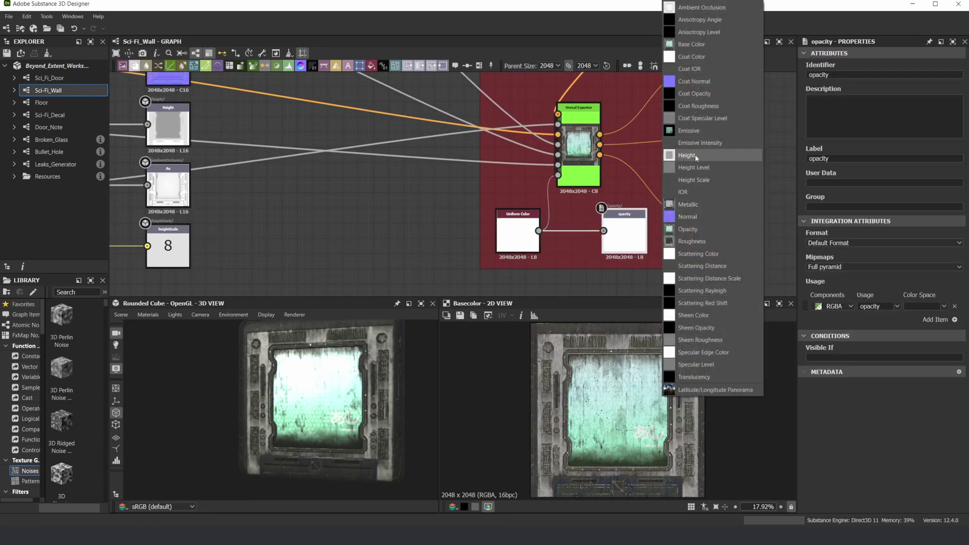
left_click(687, 229)
left_click_drag(303, 408, 273, 419)
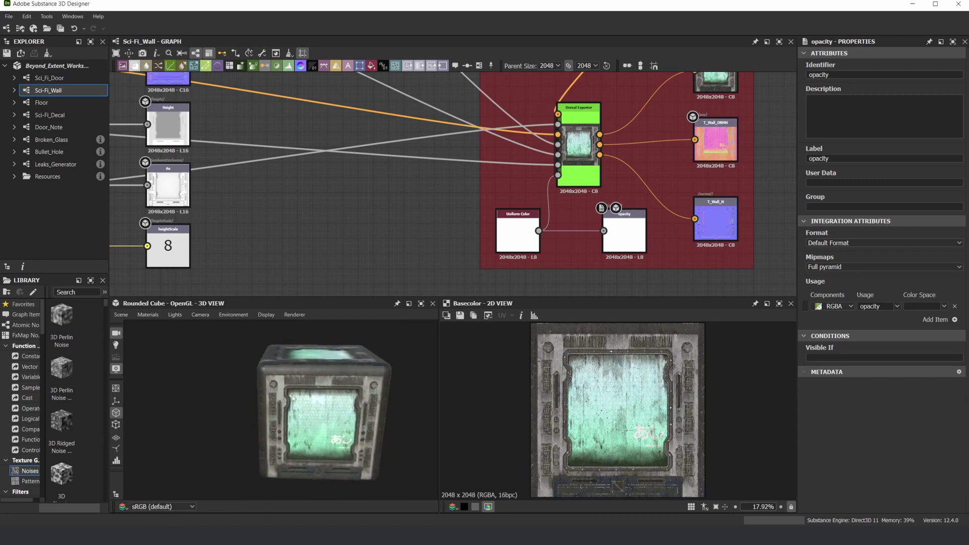
scroll(272, 414, "up", 5)
scroll(339, 384, "down", 4)
left_click_drag(399, 383, 357, 372)
scroll(358, 372, "down", 4)
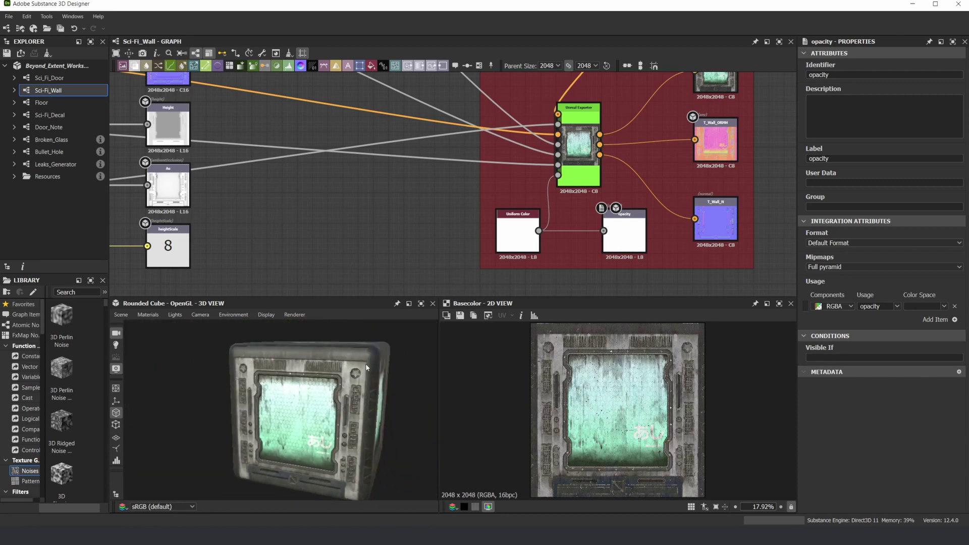
Step: Locate the blue frame's node clusters in the Sci-Fi_Wall graph
scroll(413, 180, "down", 5)
scroll(389, 215, "down", 1)
middle_click_drag(116, 197, 499, 225)
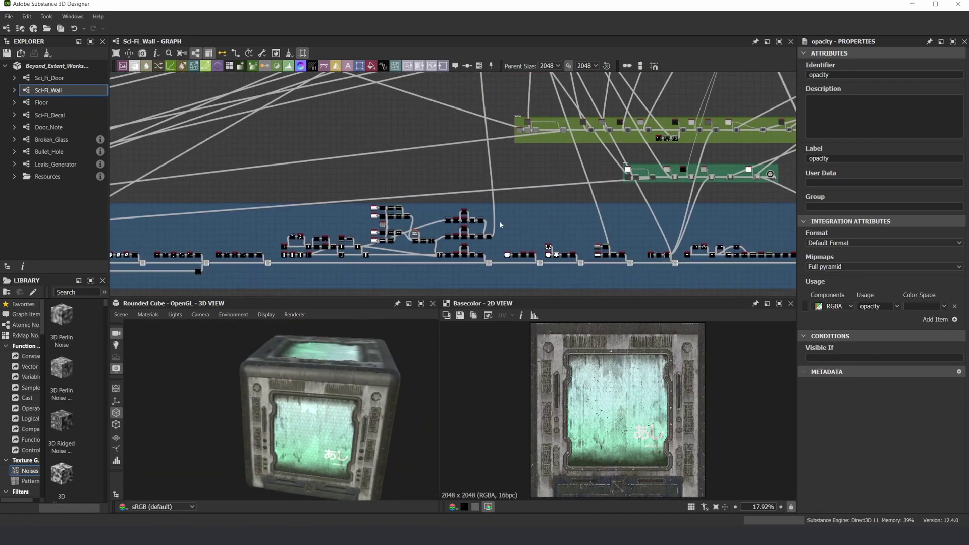
Step: Examine the overall layout of the Sci-Fi_Wall graph and its coloured frames
scroll(391, 220, "down", 3)
middle_click_drag(378, 222, 706, 206)
scroll(205, 221, "up", 5)
middle_click_drag(205, 221, 427, 218)
middle_click_drag(558, 201, 310, 217)
scroll(469, 202, "down", 3)
middle_click_drag(606, 158, 315, 237)
scroll(621, 169, "down", 2)
middle_click_drag(595, 176, 518, 186)
scroll(517, 186, "up", 8)
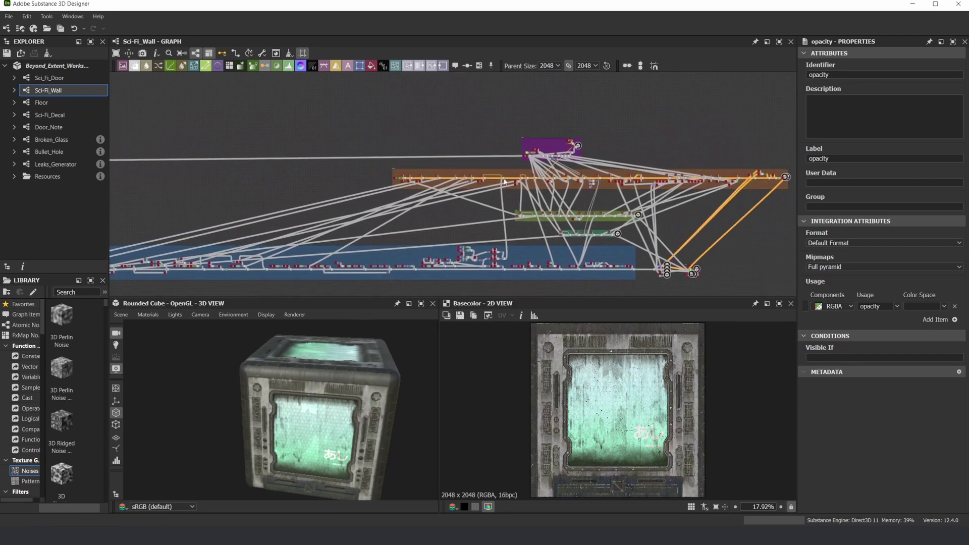
Step: Preview successive Blend nodes along the orange frame's main chain, starting with the Overlay blend before the dark uniform colour
double_click(505, 199)
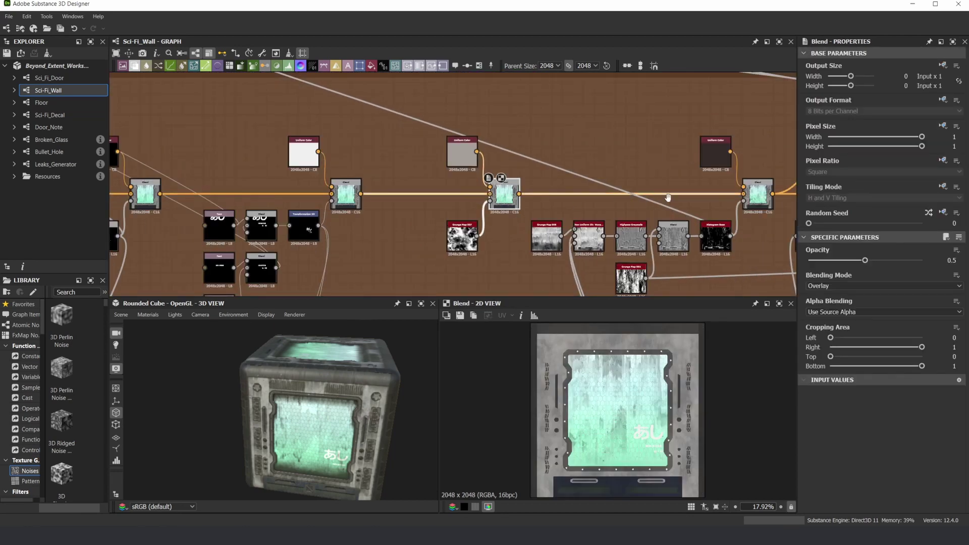
middle_click_drag(668, 199, 476, 205)
double_click(562, 201)
left_click(696, 204)
double_click(702, 199)
middle_click_drag(771, 187, 461, 197)
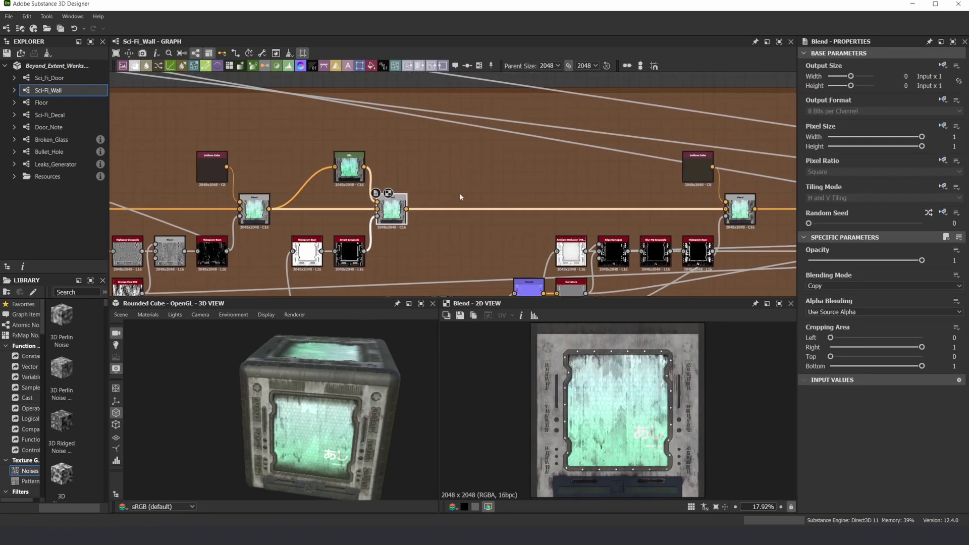
double_click(732, 213)
middle_click_drag(732, 213, 470, 236)
double_click(594, 233)
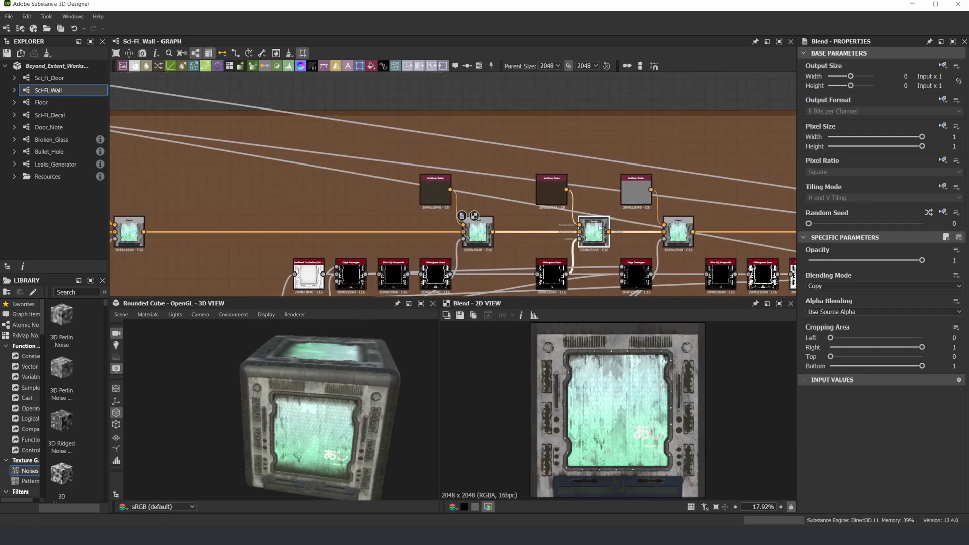
Step: Preview the remaining Blend nodes along the orange frame's chain through the one fed by the dark green uniform colour
left_click(682, 232)
middle_click_drag(682, 232, 407, 223)
double_click(656, 224)
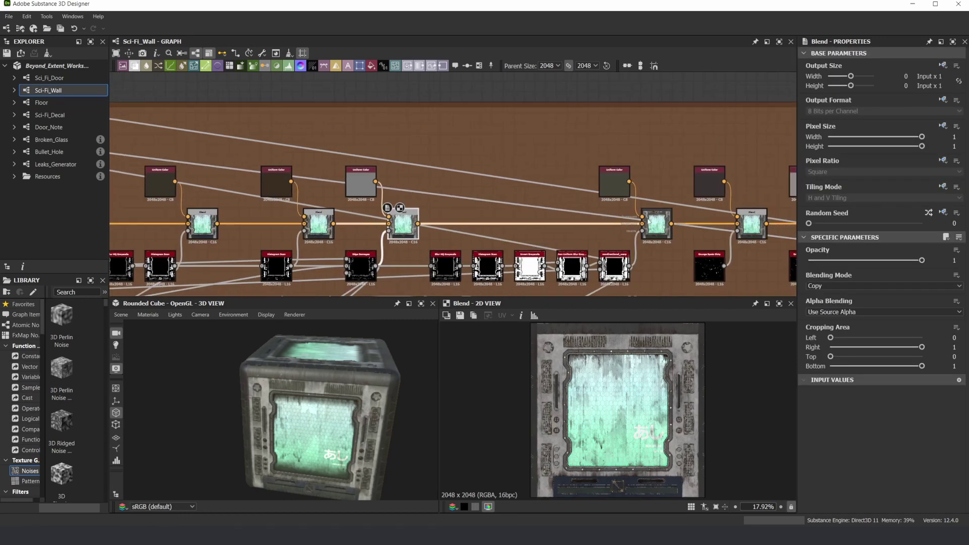
left_click(752, 227)
double_click(751, 226)
middle_click_drag(716, 214, 420, 205)
double_click(552, 216)
middle_click_drag(552, 216, 429, 218)
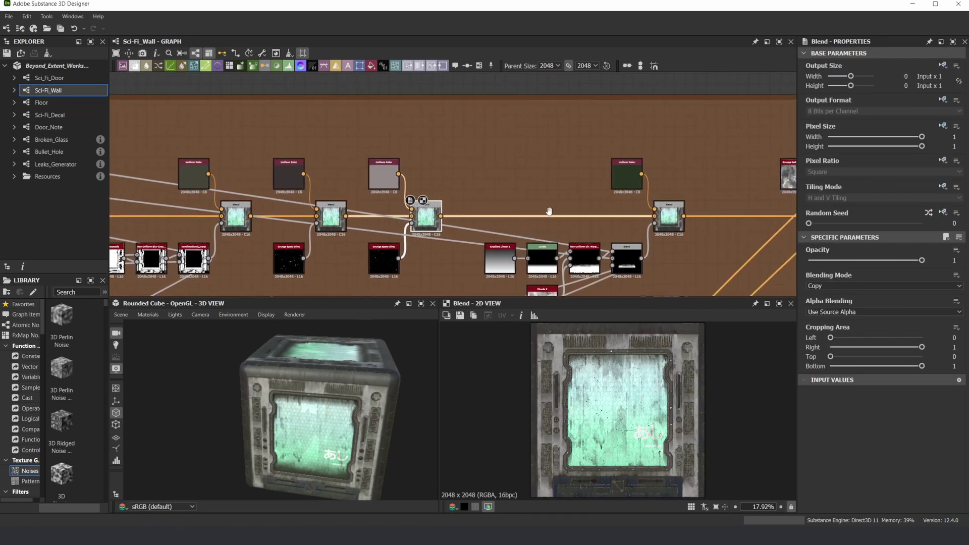
left_click(666, 214)
double_click(666, 214)
Step: Preview the final Blend node feeding the output at the end of the purple frame
scroll(666, 213, "down", 6)
middle_click_drag(666, 214, 658, 139)
scroll(492, 195, "down", 4)
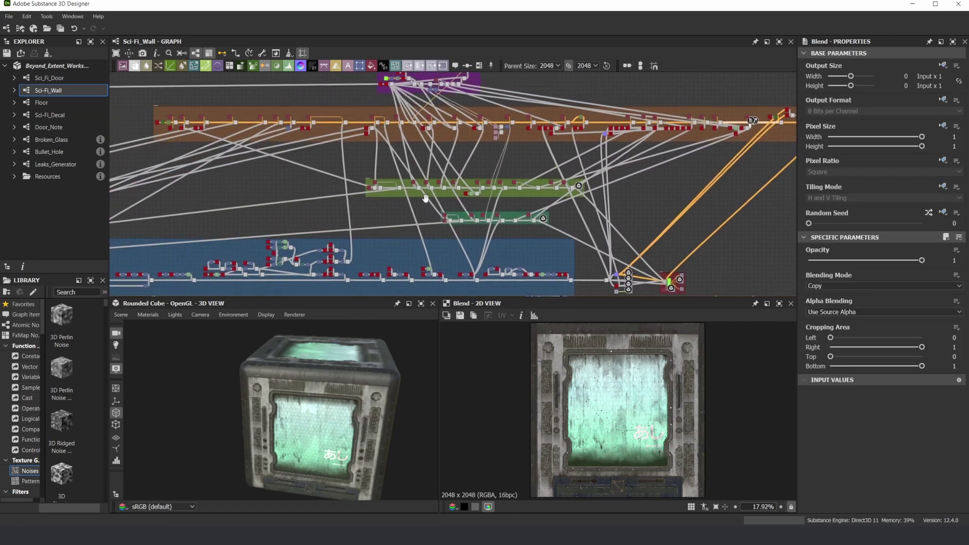
middle_click_drag(426, 199, 434, 302)
scroll(412, 190, "up", 4)
scroll(413, 192, "up", 5)
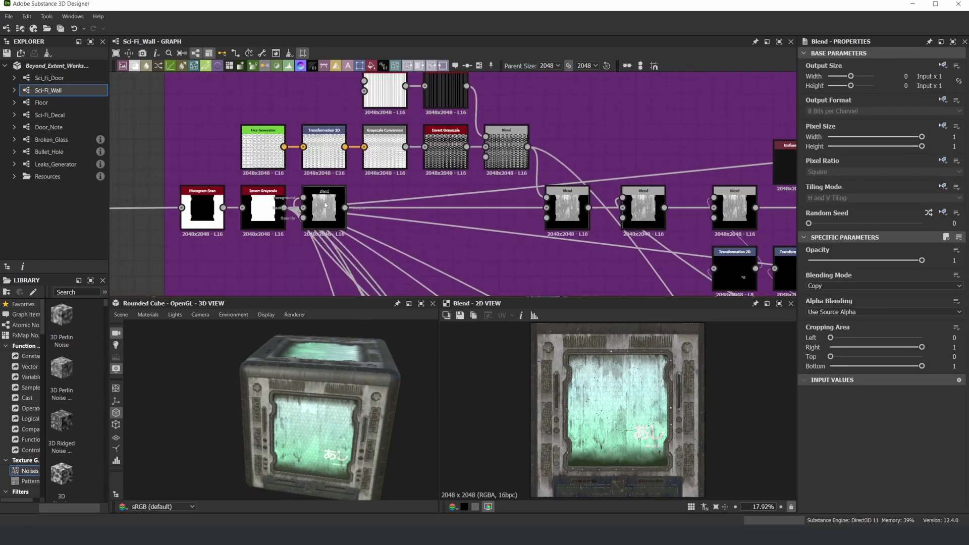
scroll(622, 203, "down", 5)
scroll(549, 168, "up", 5)
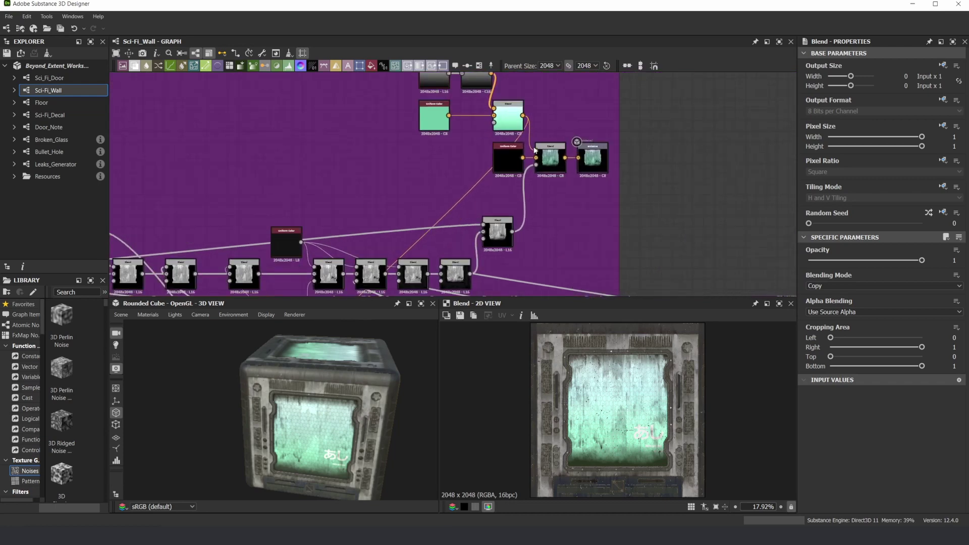
left_click(549, 167)
double_click(549, 168)
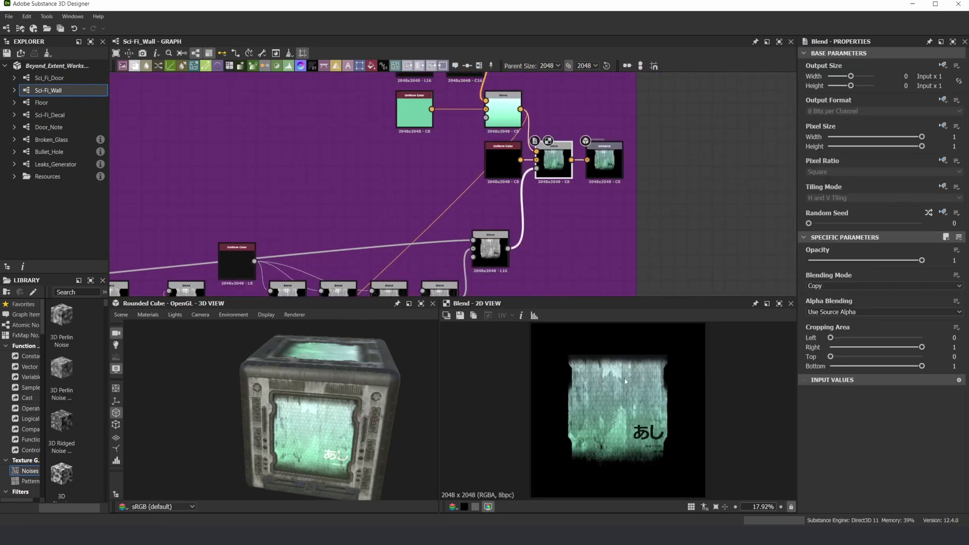
Step: Examine the glowing hexagon panel texture and its lettering up close in the 2D view
scroll(614, 392, "up", 2)
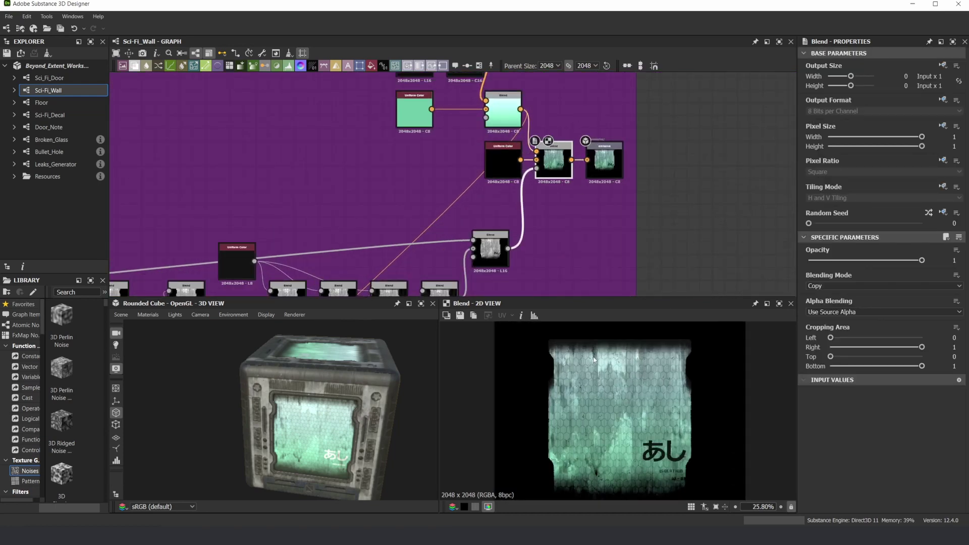
scroll(590, 358, "up", 2)
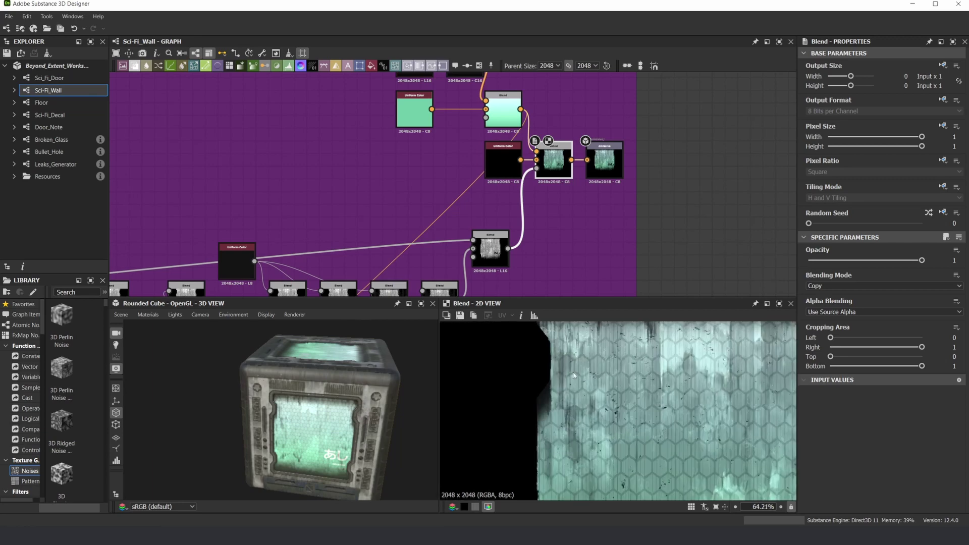
scroll(641, 433, "down", 4)
scroll(641, 433, "up", 10)
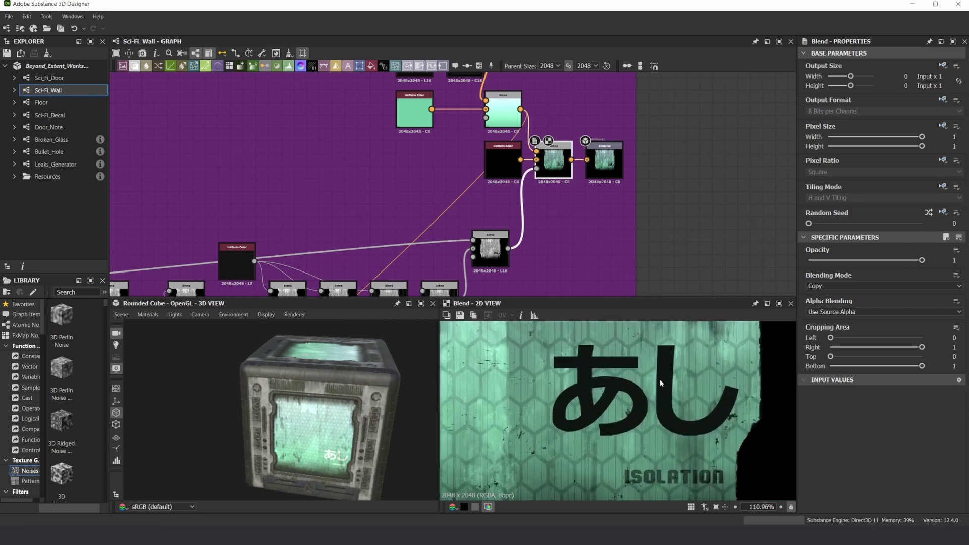
scroll(645, 359, "down", 8)
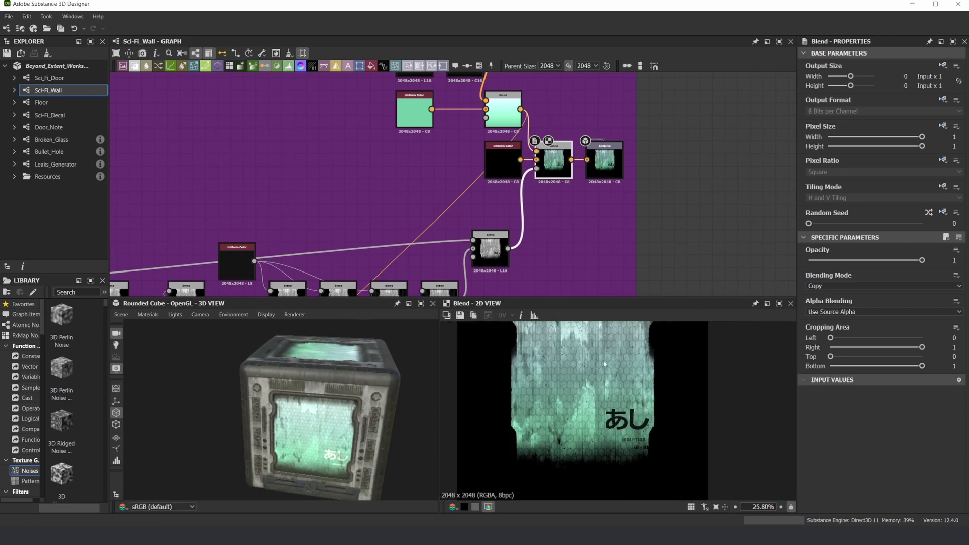
Step: Examine the glowing wall panel on the 3D cube and review the full Sci-Fi_Wall graph
scroll(389, 192, "down", 5)
middle_click_drag(459, 205, 449, 176)
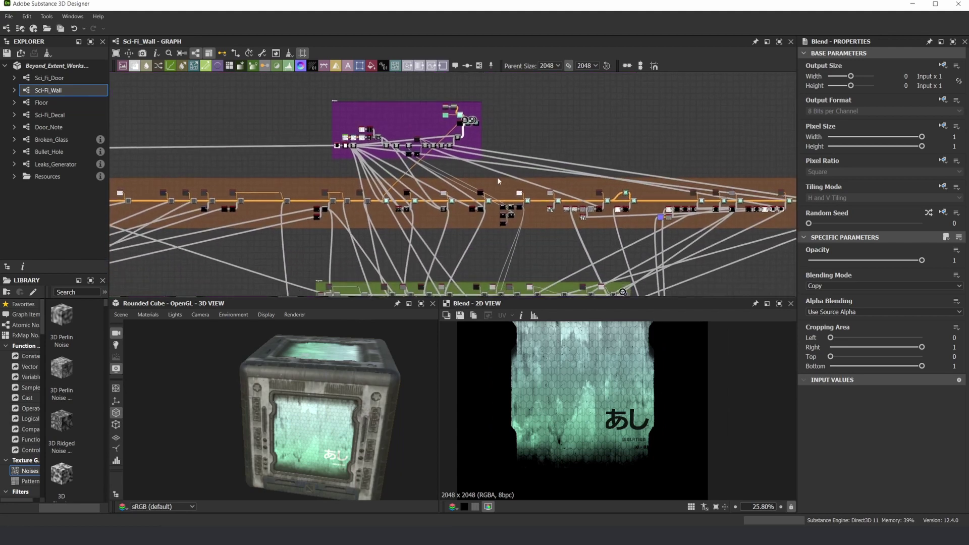
left_click_drag(342, 423, 365, 387)
scroll(365, 388, "up", 5)
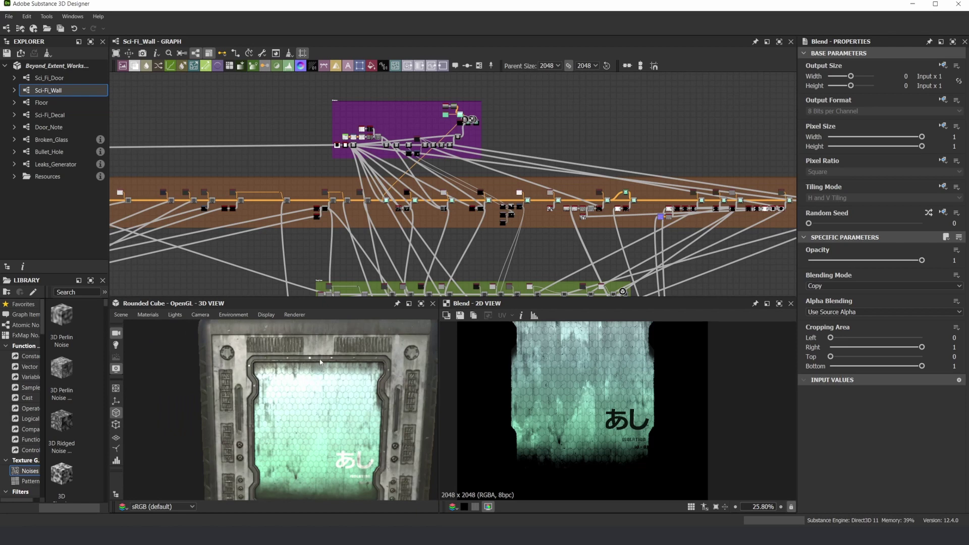
scroll(308, 358, "down", 2)
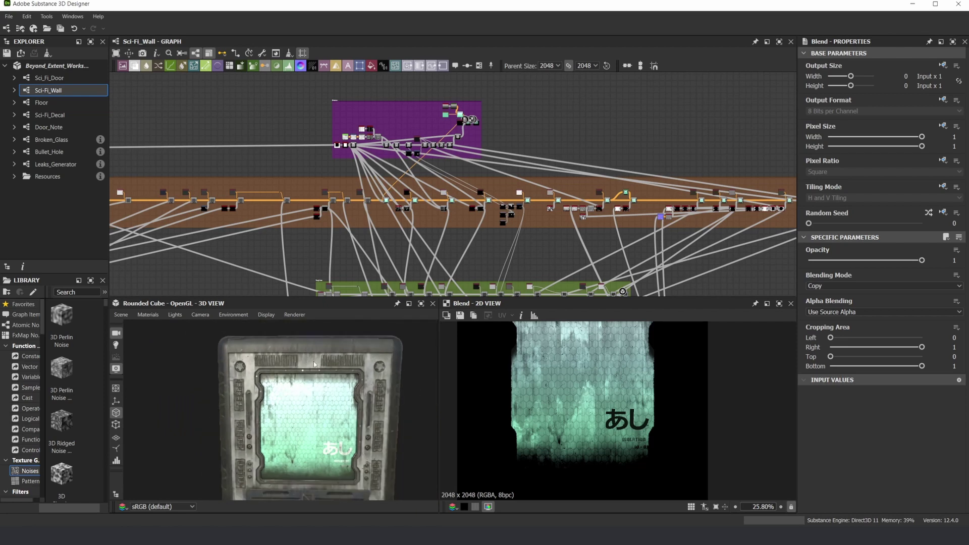
scroll(267, 156, "down", 4)
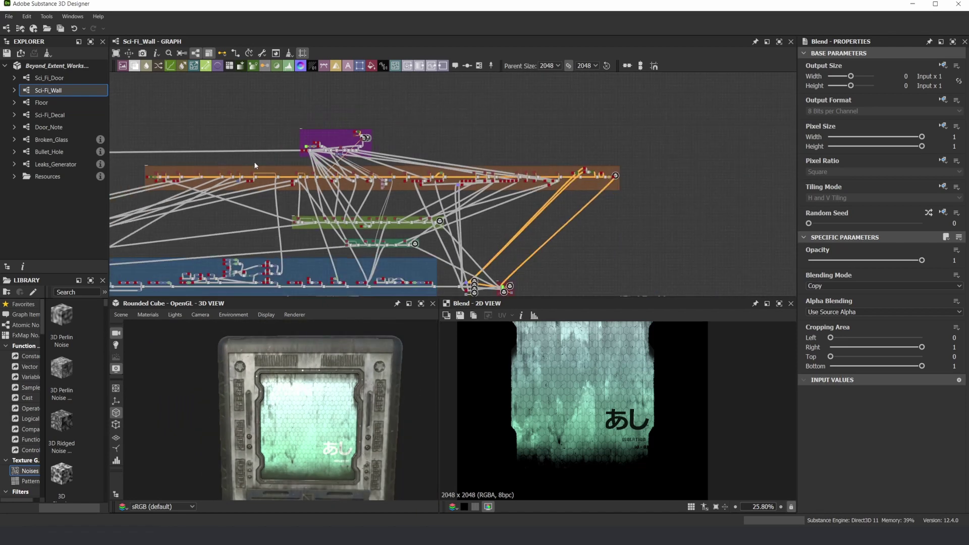
middle_click_drag(218, 146, 297, 114)
Step: Open the Floor graph and bring its export output nodes into focus
left_click(54, 105)
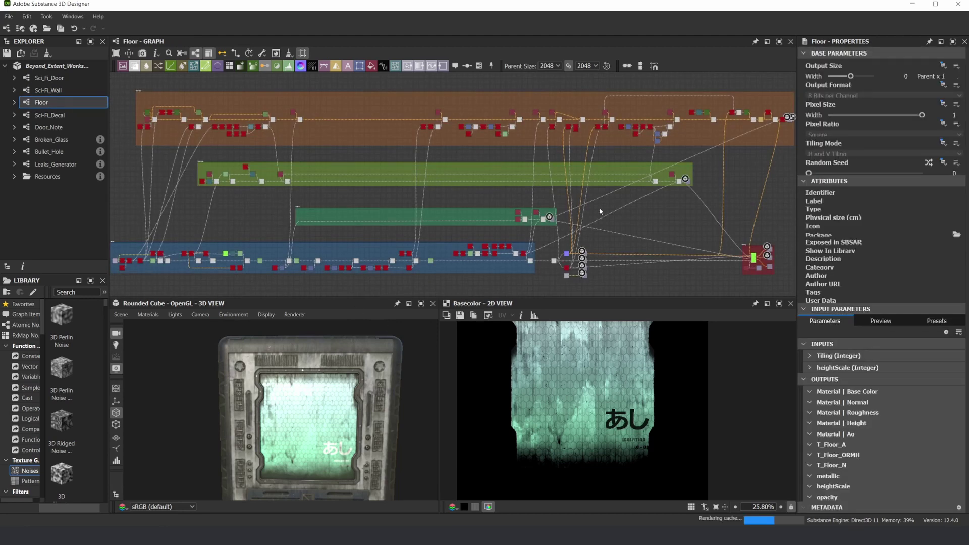
scroll(598, 207, "up", 4)
scroll(634, 257, "up", 3)
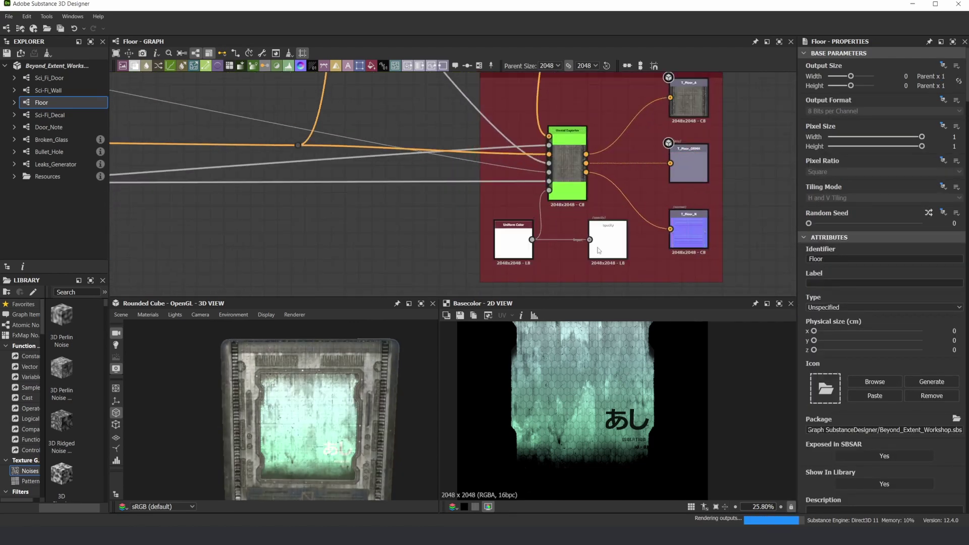
Step: Assign the Floor graph's opacity output node to the 3D view's Opacity channel
left_click(607, 249)
left_click_drag(386, 365, 327, 356)
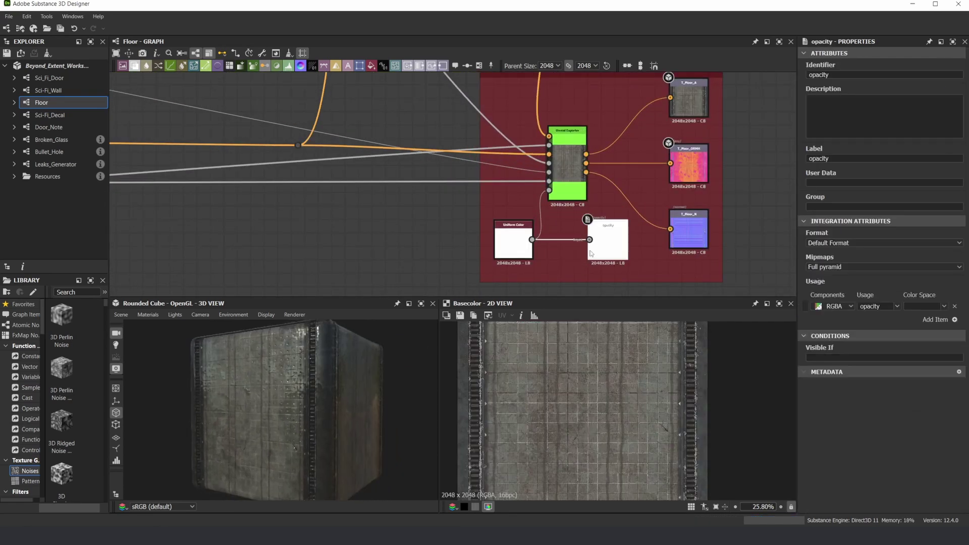
right_click(606, 236)
left_click(660, 256)
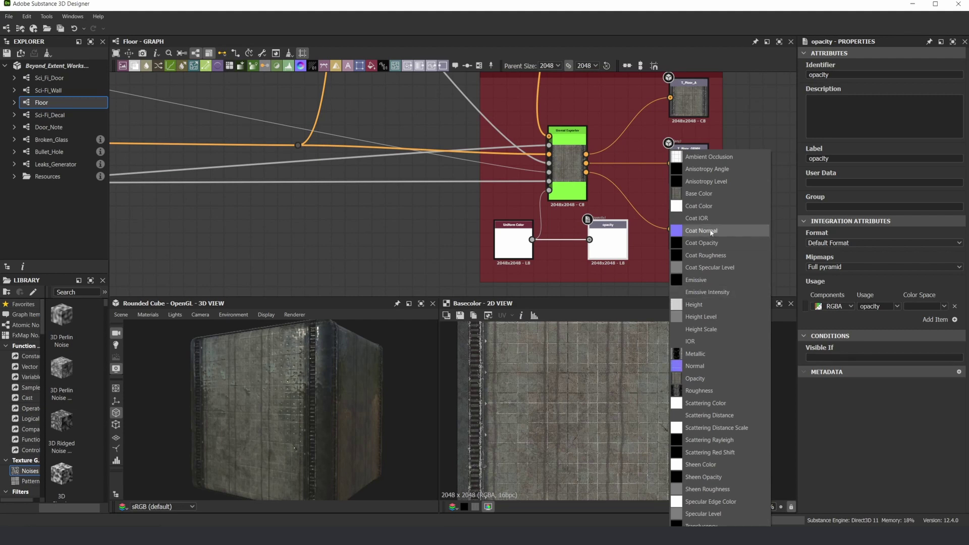
left_click(710, 380)
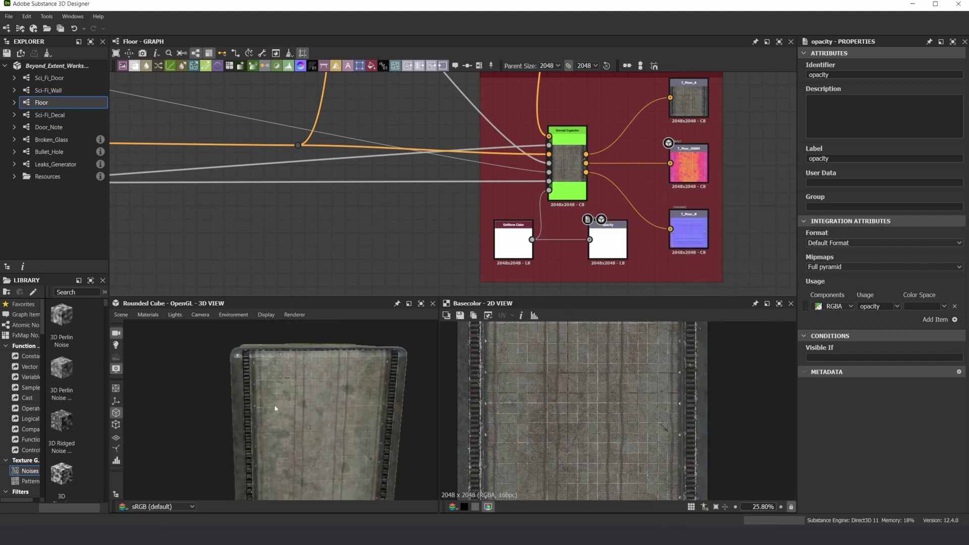
Step: Examine the floor material on the 3D rounded cube from different angles and distances
left_click_drag(275, 405, 273, 399)
scroll(305, 189, "down", 7)
middle_click_drag(227, 179, 554, 197)
scroll(326, 417, "up", 3)
left_click_drag(326, 417, 373, 379)
scroll(328, 202, "down", 6)
Step: Inspect the properties of the Tiling integer node at the start of the Height frame
middle_click_drag(335, 218, 656, 261)
scroll(397, 248, "up", 10)
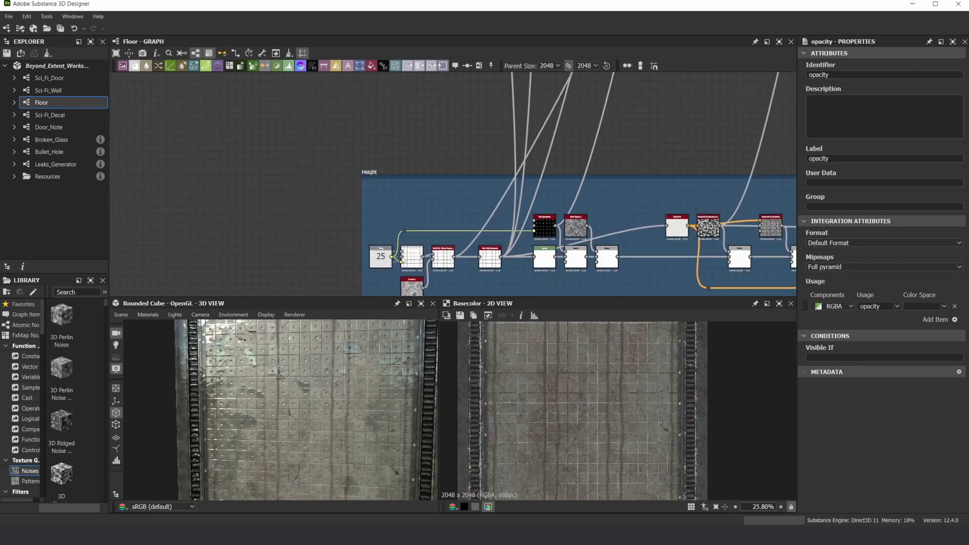
scroll(332, 379, "down", 3)
scroll(424, 191, "up", 3)
middle_click_drag(424, 190, 372, 142)
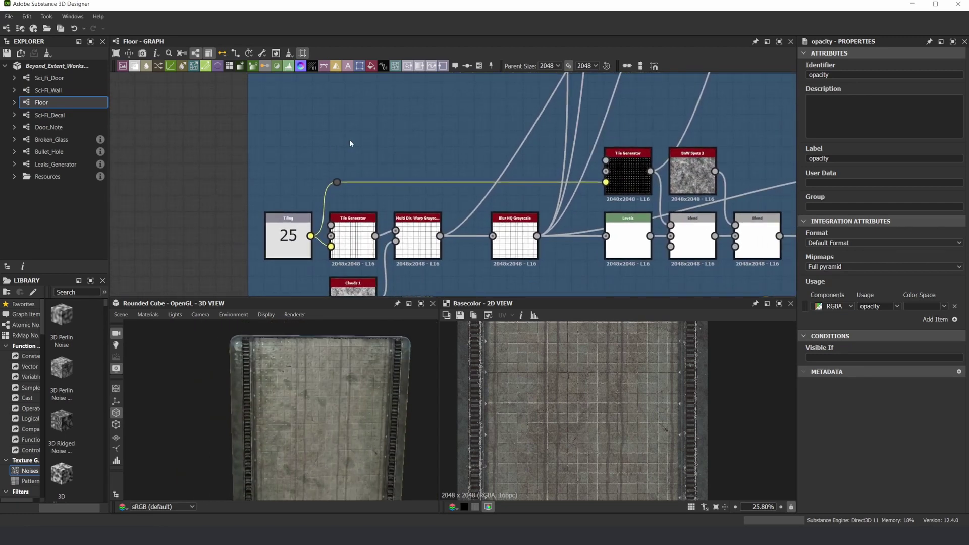
left_click(288, 245)
scroll(353, 139, "down", 4)
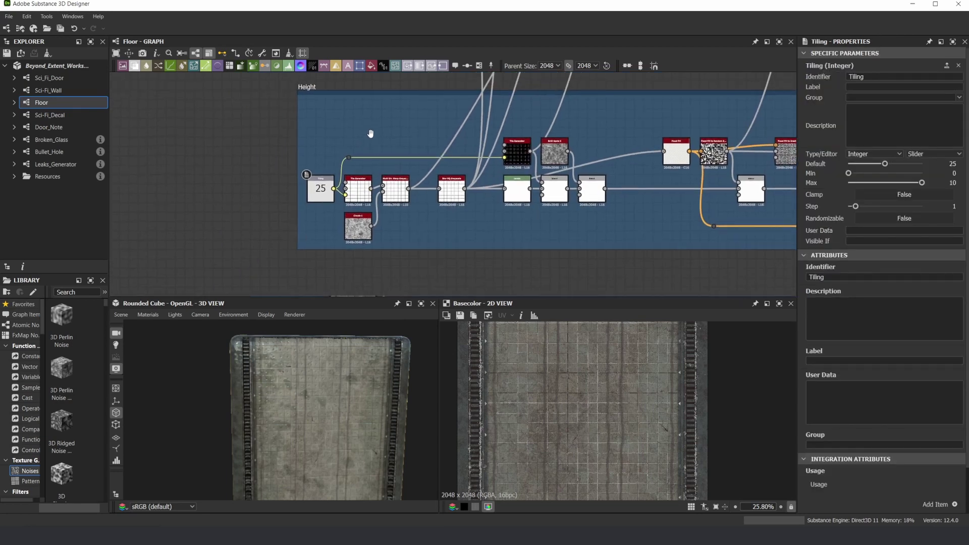
Step: Add a Shape node in the empty area below the Height frame and place a duplicate directly beneath it
middle_click_drag(370, 134, 376, 117)
key("space")
type("shape")
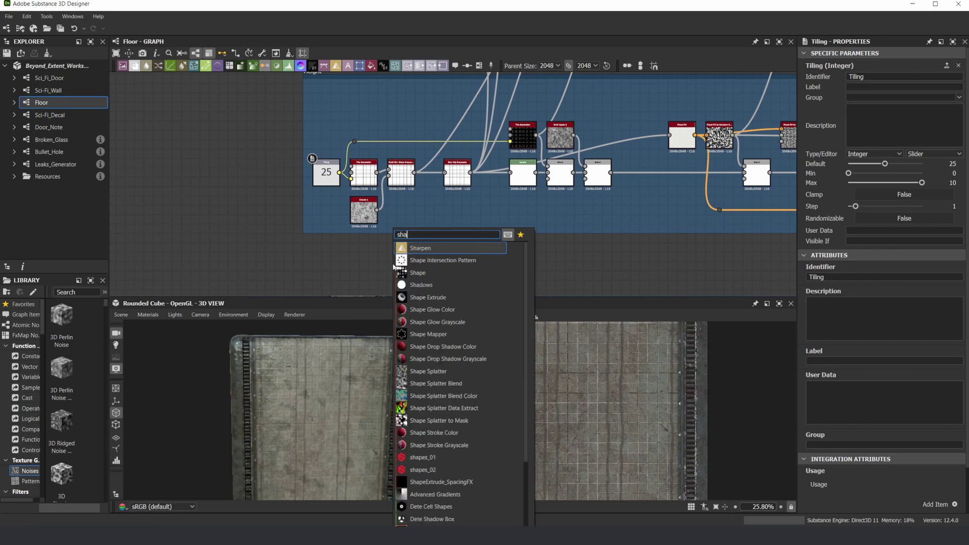
key("Return")
scroll(403, 263, "up", 3)
middle_click_drag(421, 242, 428, 172)
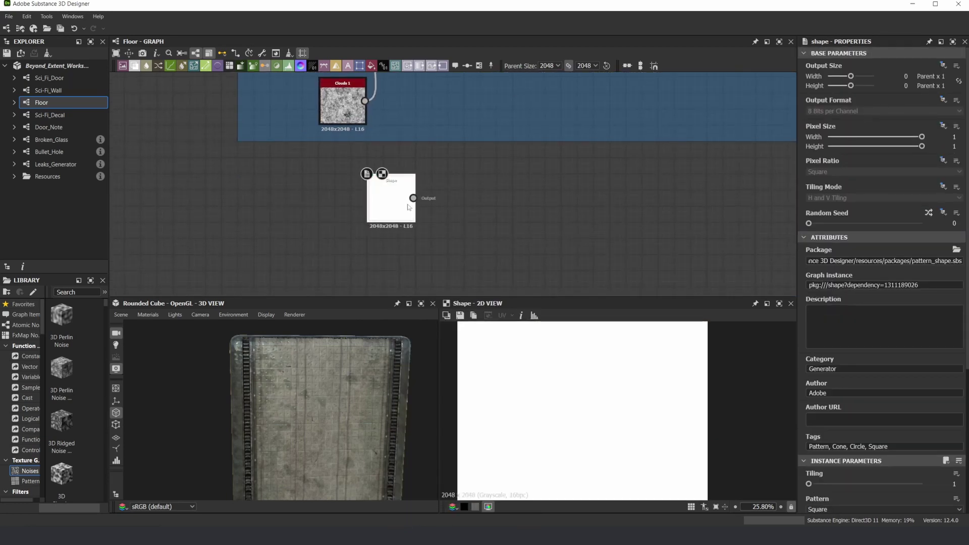
key("ctrl+d")
left_click_drag(453, 189, 395, 264)
Step: Set the upper Shape node's Scale to 0.42
left_click(398, 203)
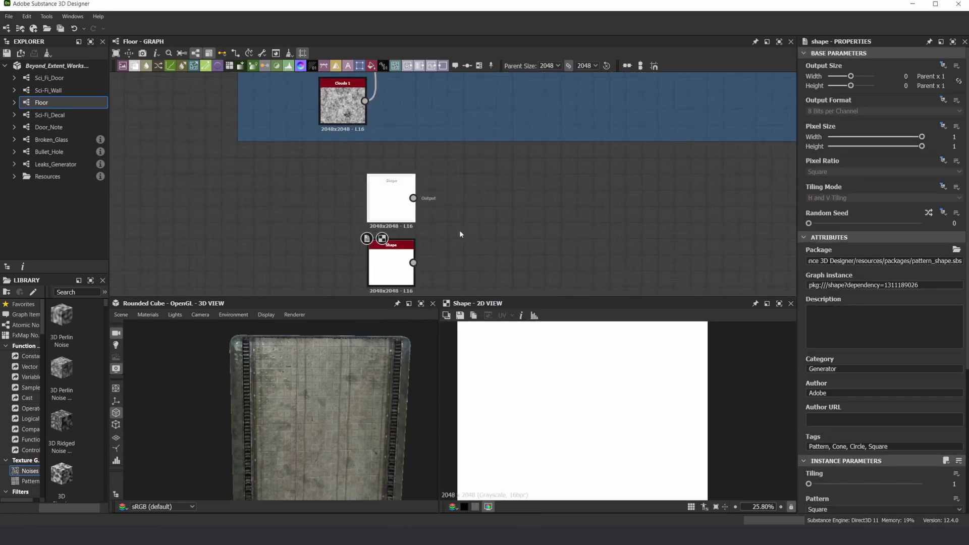
scroll(907, 346, "down", 3)
scroll(906, 346, "down", 1)
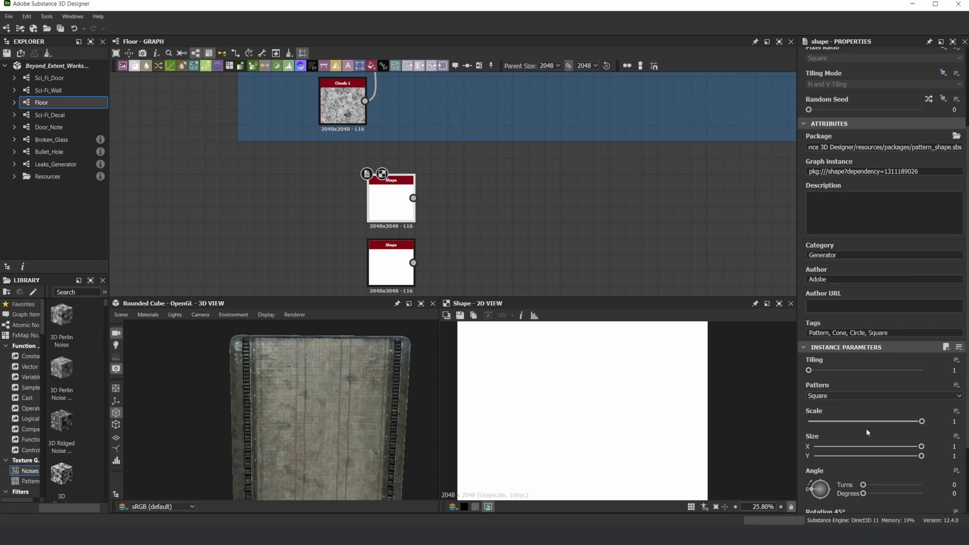
left_click_drag(887, 422, 855, 422)
middle_click_drag(503, 214, 519, 175)
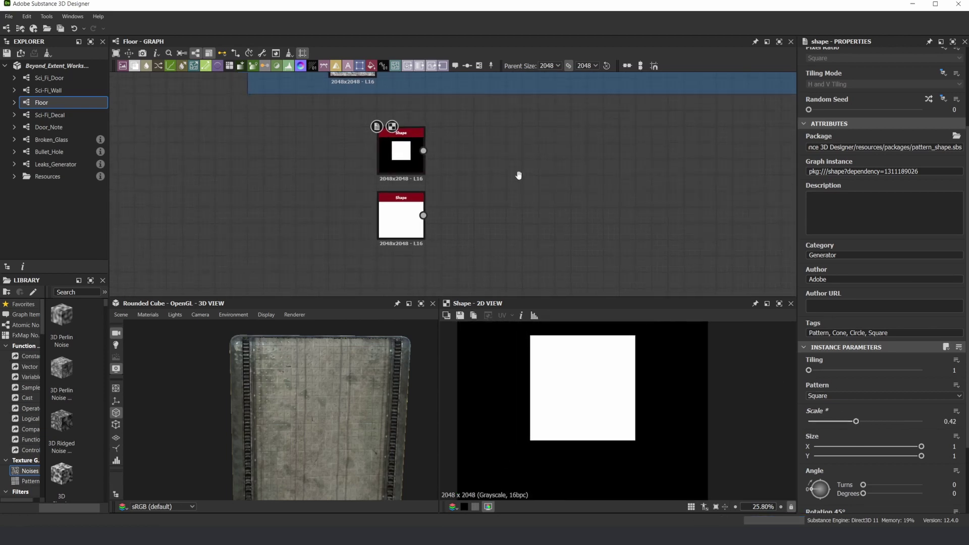
Step: Change the lower Shape node's Pattern to Disc and set its Scale to 0.45
left_click(852, 395)
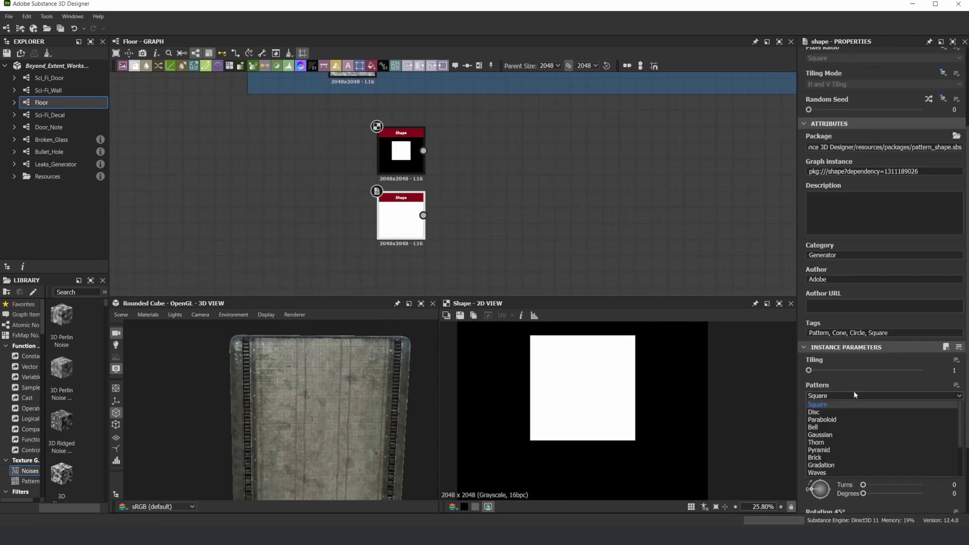
left_click(836, 413)
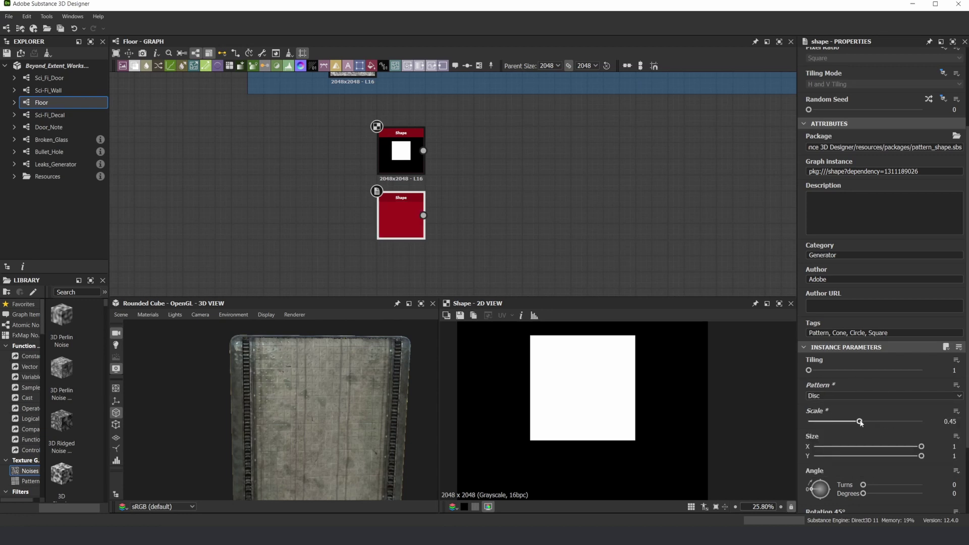
scroll(444, 172, "down", 3)
middle_click_drag(444, 171, 465, 166)
scroll(435, 194, "up", 4)
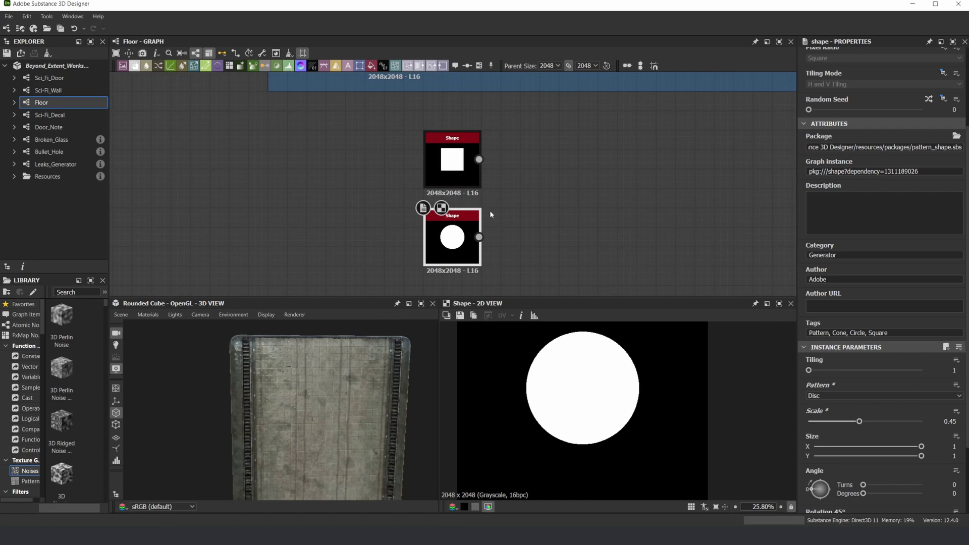
Step: Add a Float input value to the square Shape node
left_click(464, 172)
left_click(460, 232)
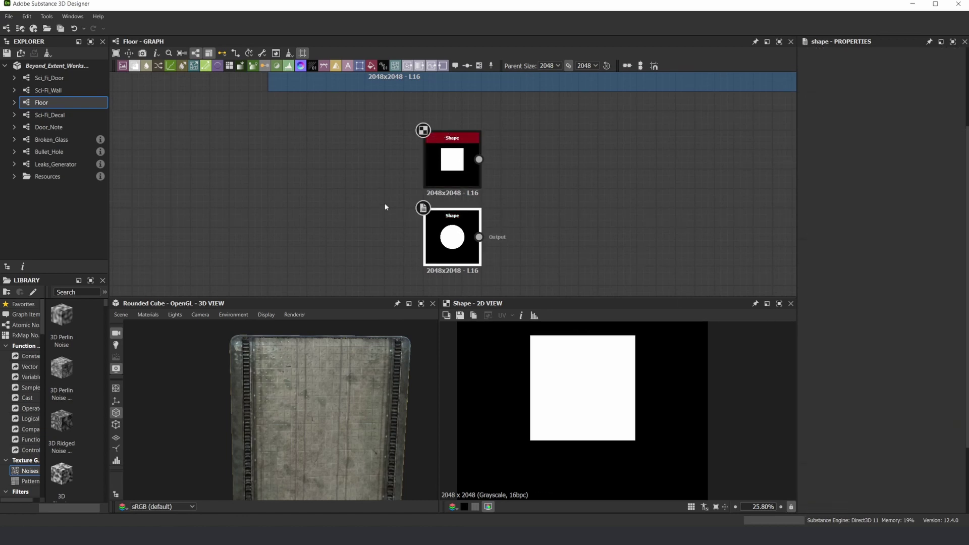
middle_click_drag(384, 203, 405, 199)
left_click(473, 161)
scroll(964, 285, "down", 3)
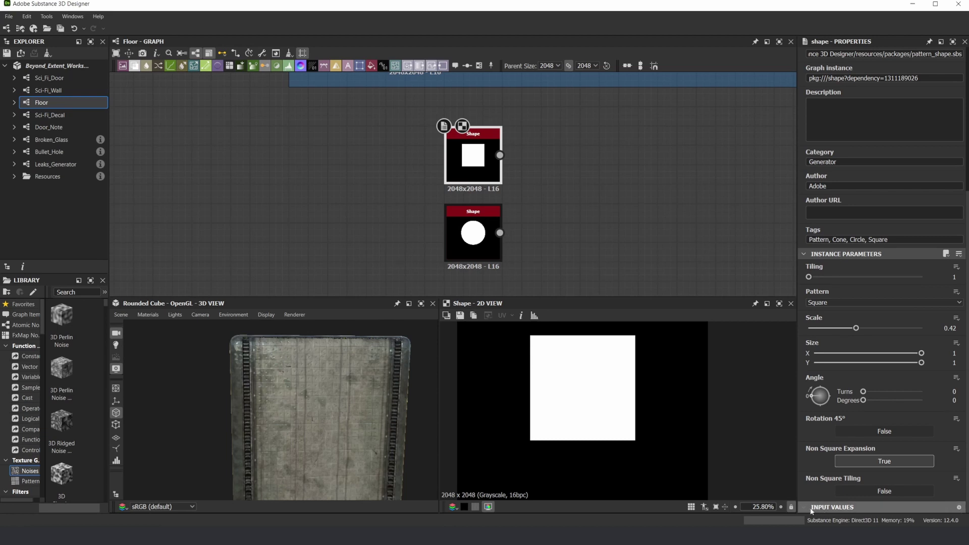
left_click(959, 506)
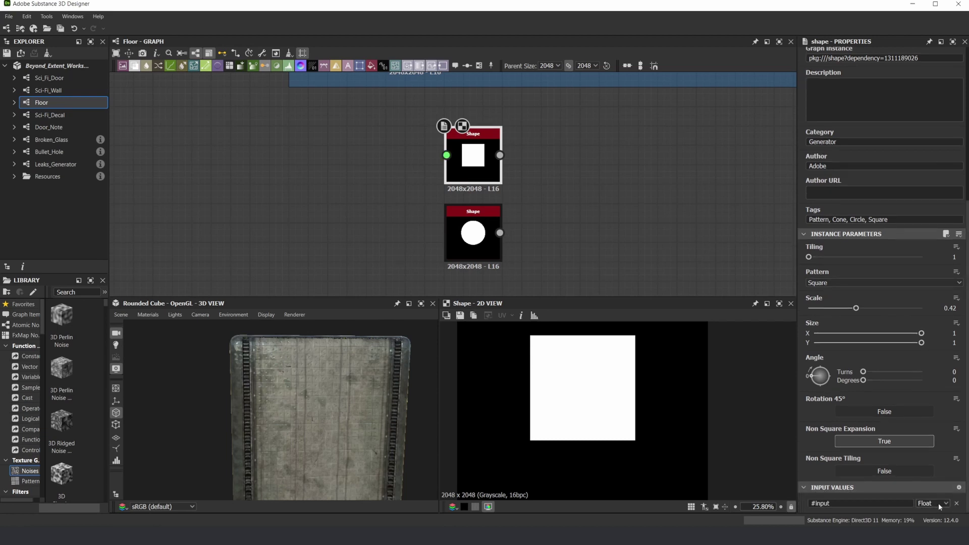
Step: Add a Float input value to the disc Shape node and rename it #Scale
left_click(482, 245)
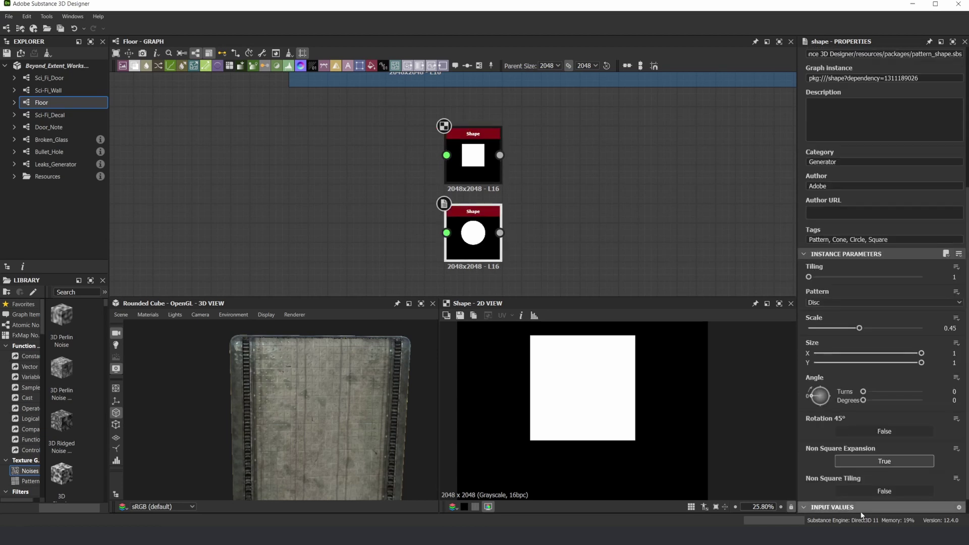
scroll(895, 263, "down", 1)
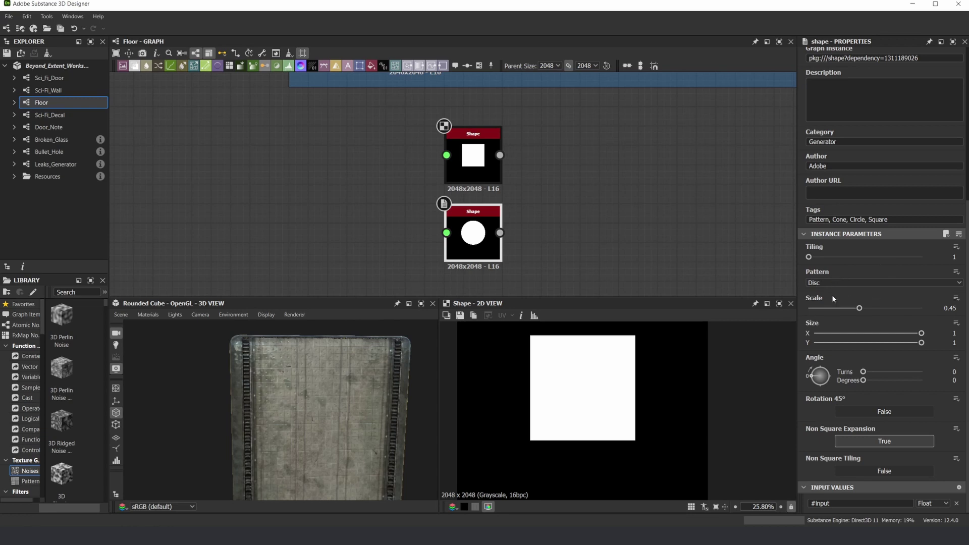
left_click(957, 299)
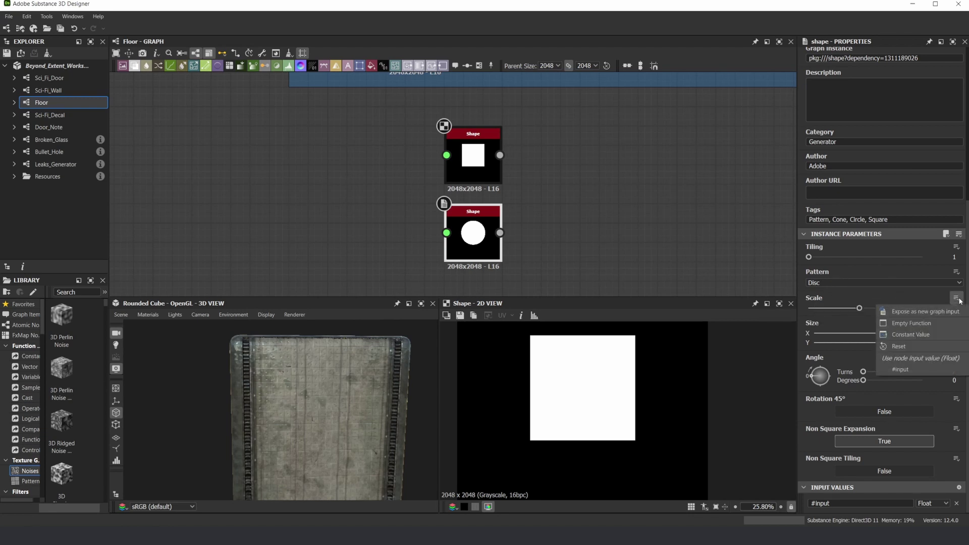
left_click(901, 369)
left_click(836, 503)
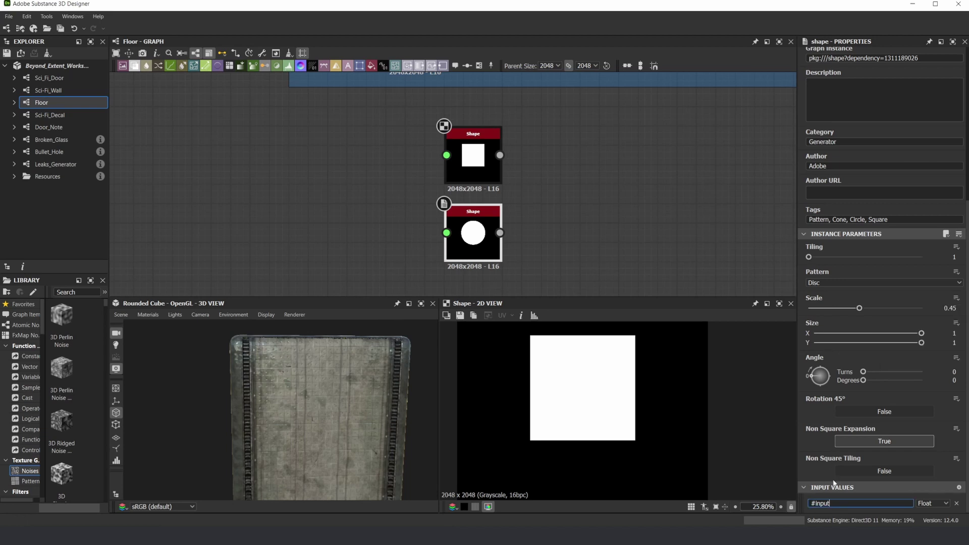
key("BackSpace")
key("BackSpace")
key("BackSpace")
key("BackSpace")
type("Scake")
key("Return")
Step: Drive the disc Shape node's Scale parameter with its #Scale input value
left_click(955, 298)
left_click(900, 370)
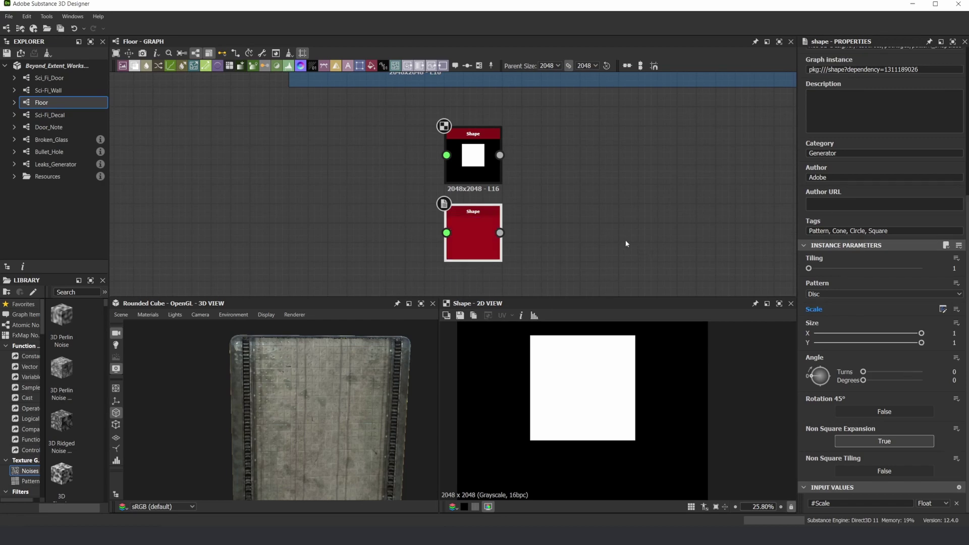
scroll(460, 232, "up", 1)
left_click(461, 229)
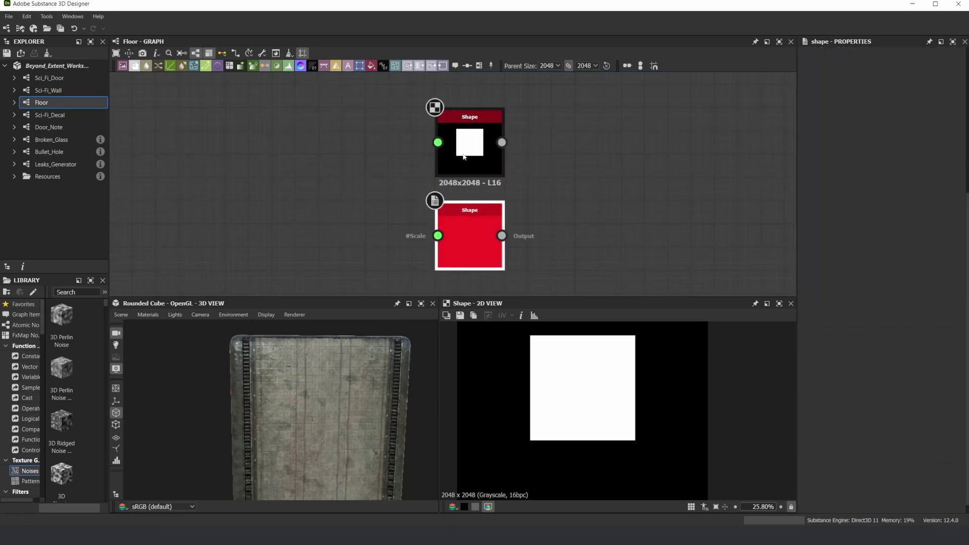
Step: Rename the square Shape node's input value to #Scale and use it to drive the Scale parameter
left_click(463, 156)
left_click_drag(964, 247, 963, 397)
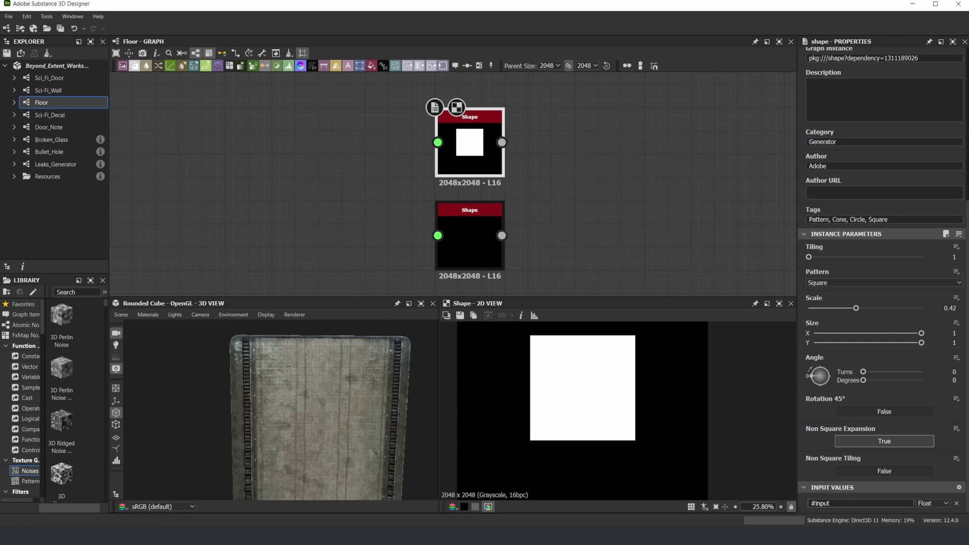
left_click(833, 502)
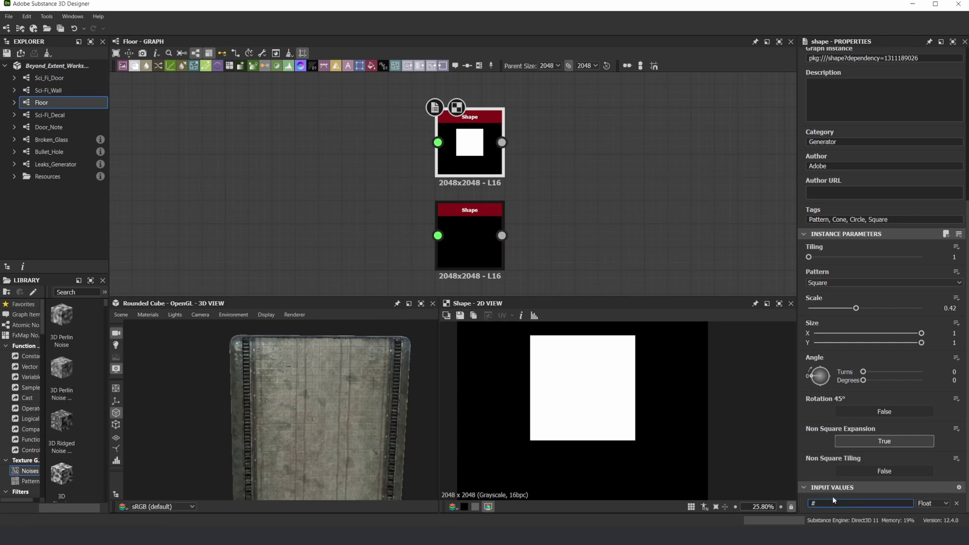
type("Scale")
key("Return")
left_click(956, 298)
left_click(900, 370)
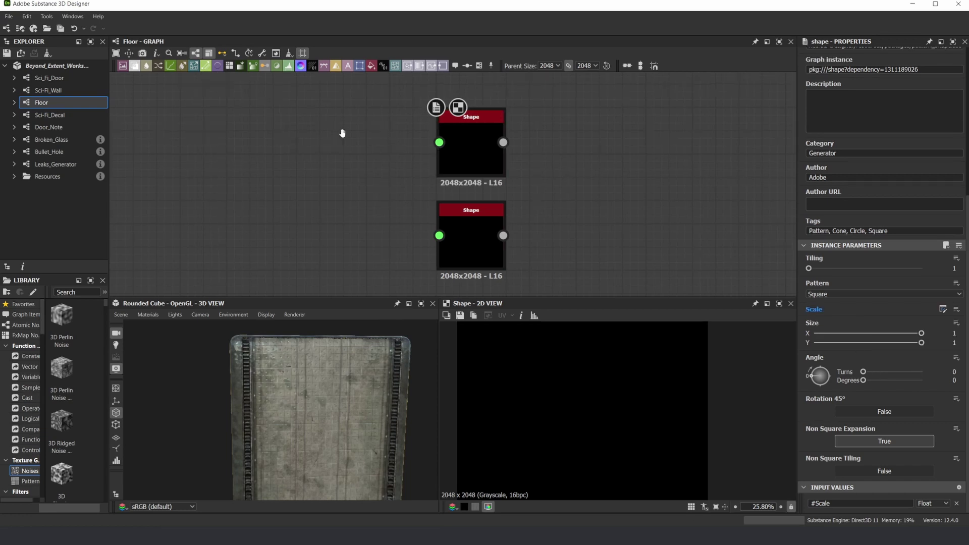
Step: Add a float Input node beside the two Shape nodes, connect it to both #Scale inputs, and preview the disc
middle_click_drag(342, 134, 414, 124)
left_click_drag(432, 67, 528, 126)
scroll(423, 167, "up", 1)
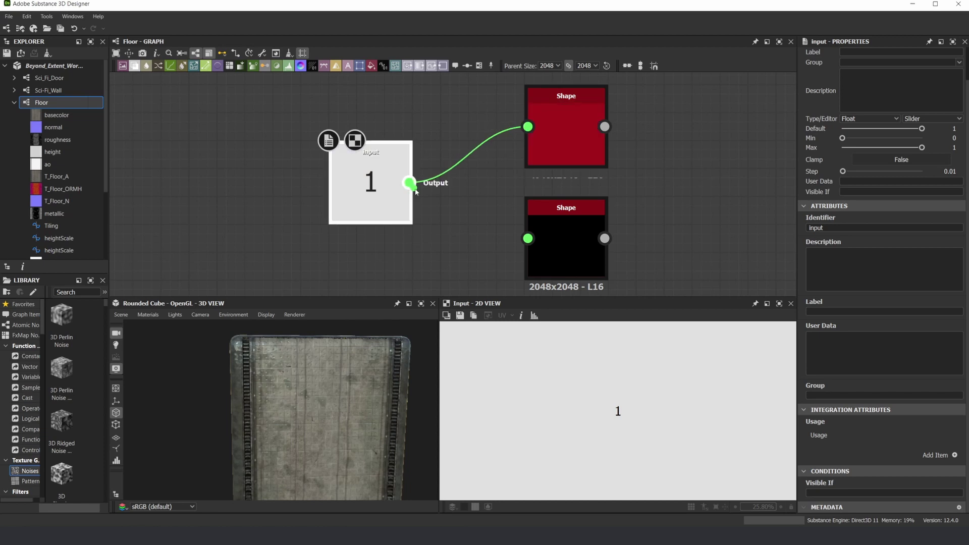
left_click_drag(409, 182, 528, 238)
left_click(559, 125)
double_click(561, 238)
scroll(595, 361, "down", 4)
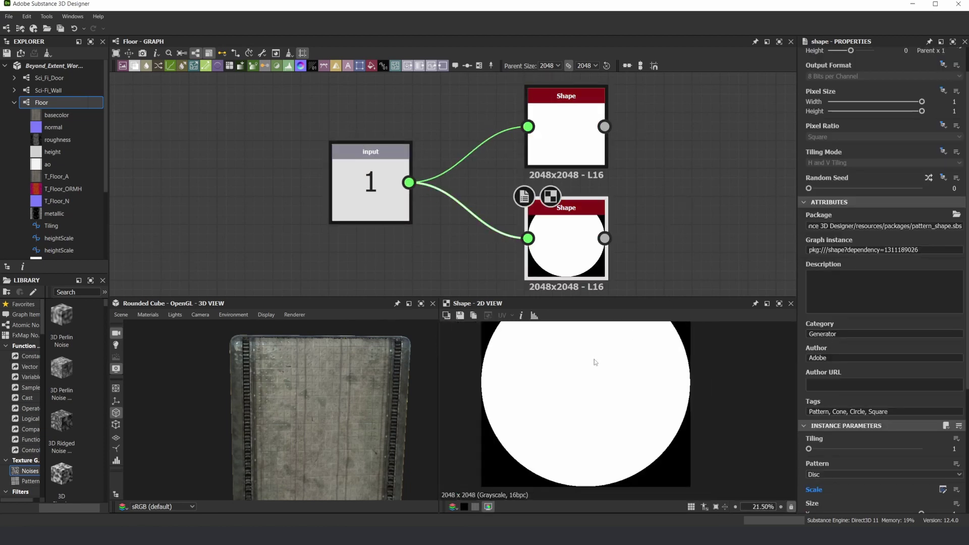
Step: Set the Input node's Default value to 0.2 and preview the square Shape node
left_click(384, 185)
left_click(953, 129)
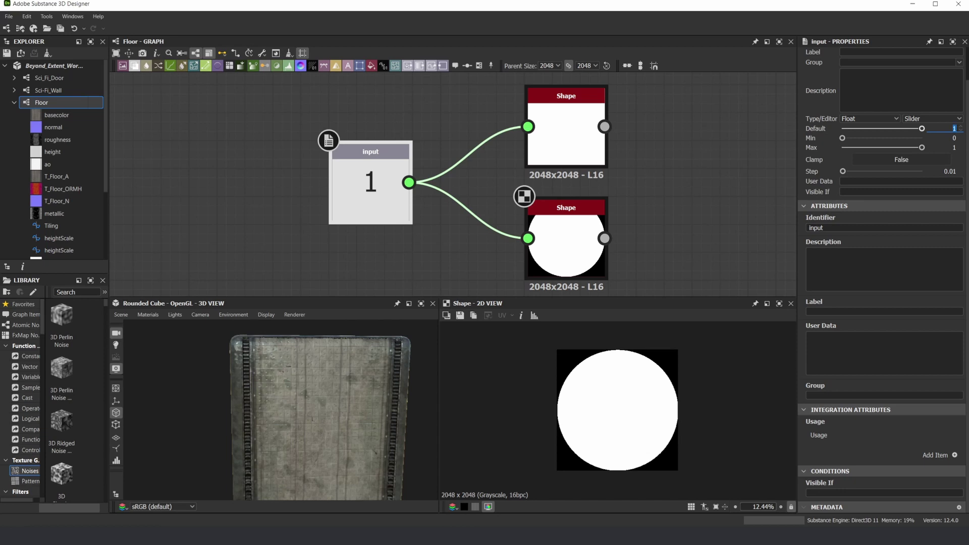
type("0.2")
key("Return")
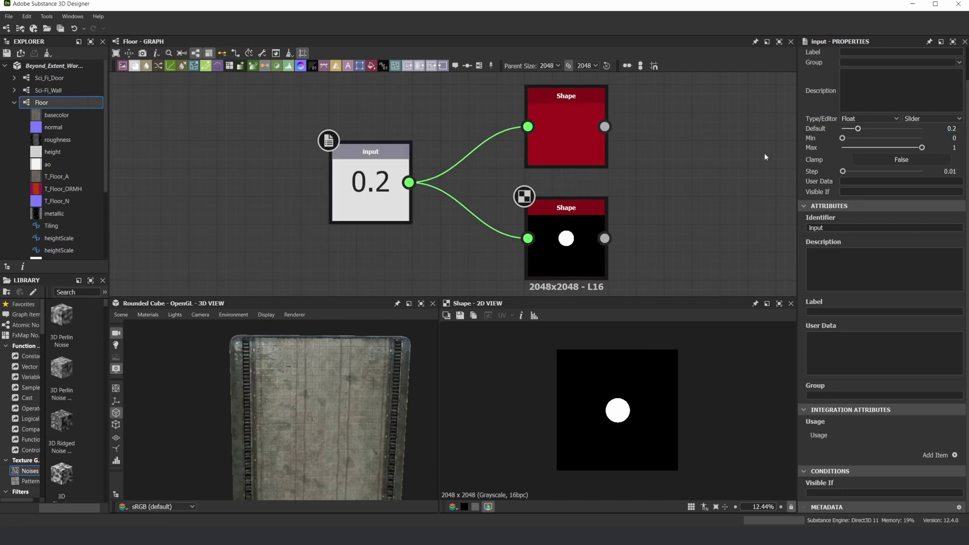
double_click(574, 126)
scroll(569, 140, "down", 2)
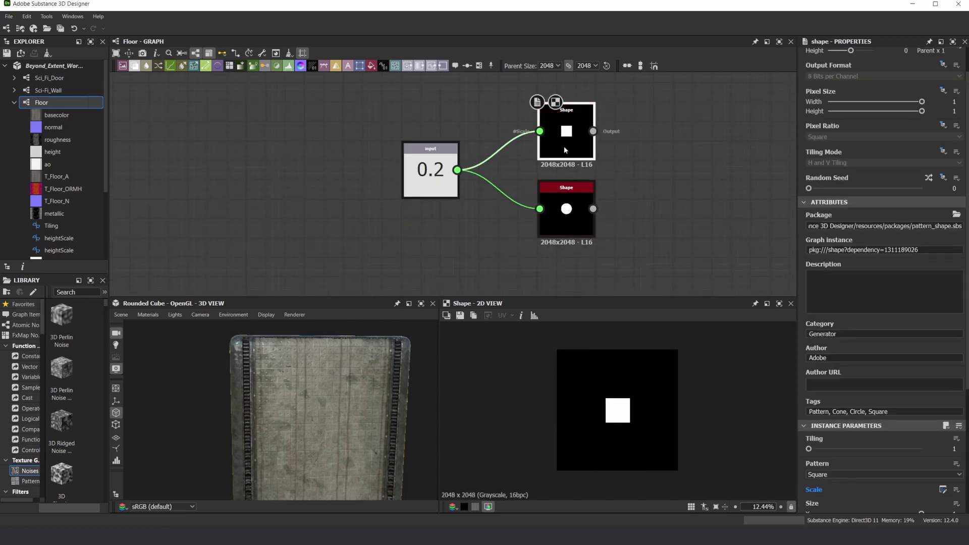
Step: Move both Shape nodes closer to the Input node
left_click_drag(675, 211, 575, 132)
left_click_drag(576, 130, 517, 126)
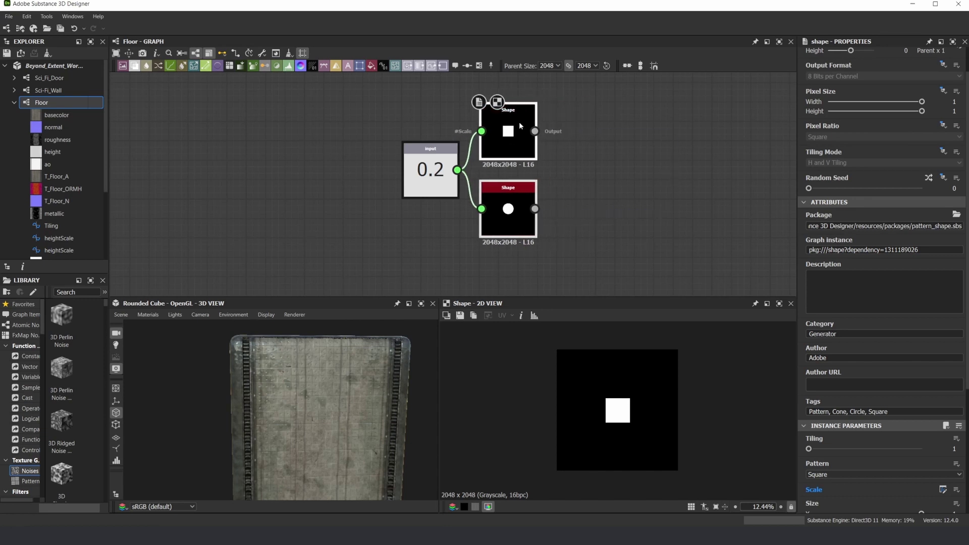
left_click(581, 135)
scroll(454, 164, "down", 2)
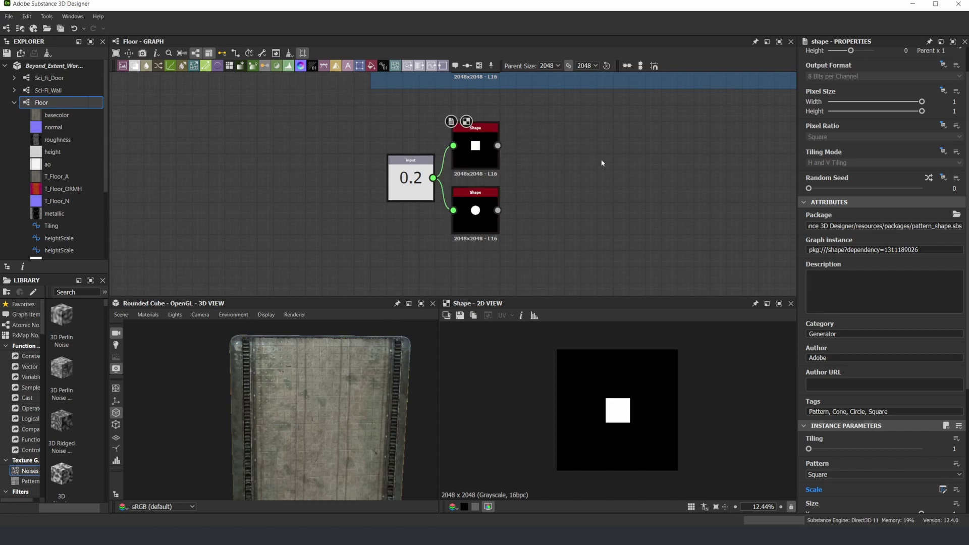
left_click_drag(541, 210, 497, 122)
left_click(551, 168)
scroll(456, 159, "up", 2)
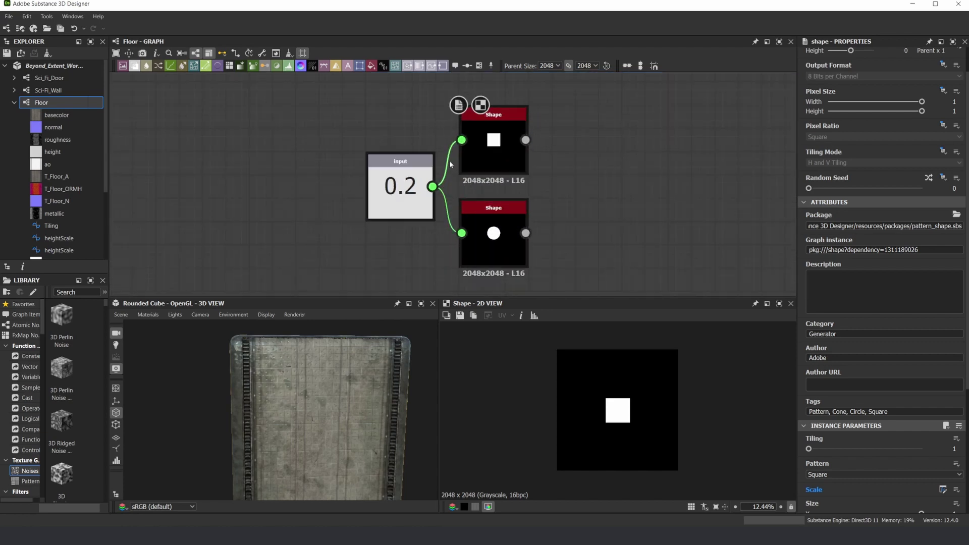
Step: Delete the example Input node together with both Shape nodes
scroll(459, 160, "down", 2)
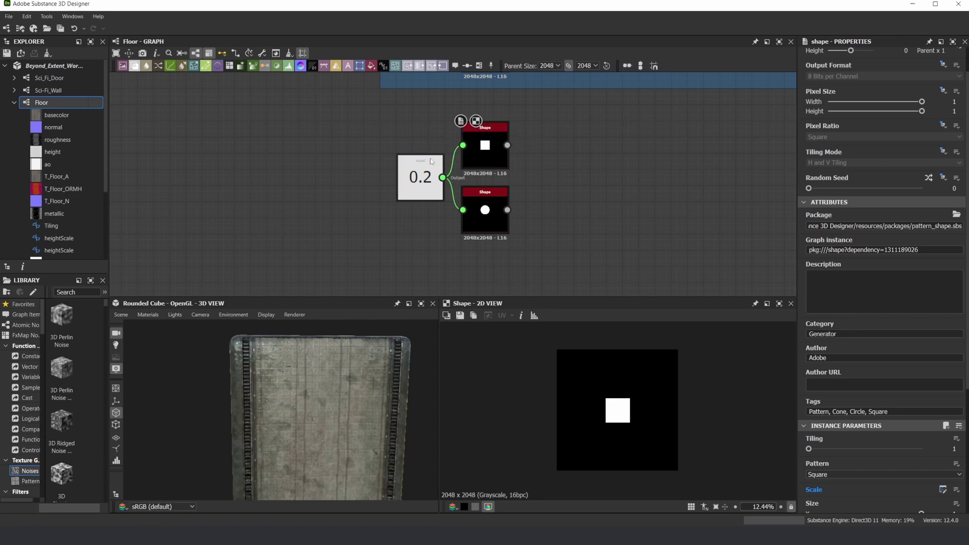
left_click_drag(391, 127, 510, 261)
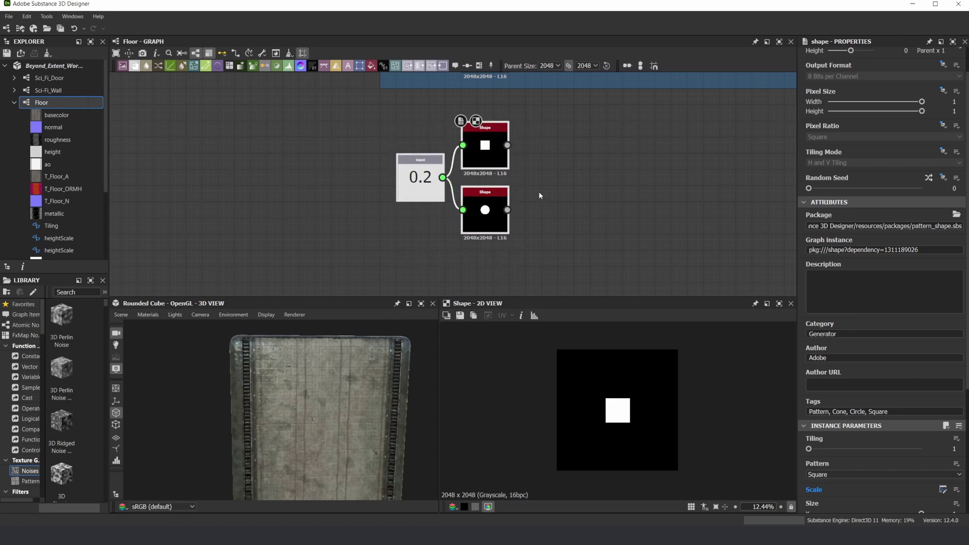
key("Delete")
Step: Examine the parameters of the two Tile Generator nodes driven by the Tiling node in the Height frame
middle_click_drag(506, 148, 473, 221)
scroll(464, 173, "up", 3)
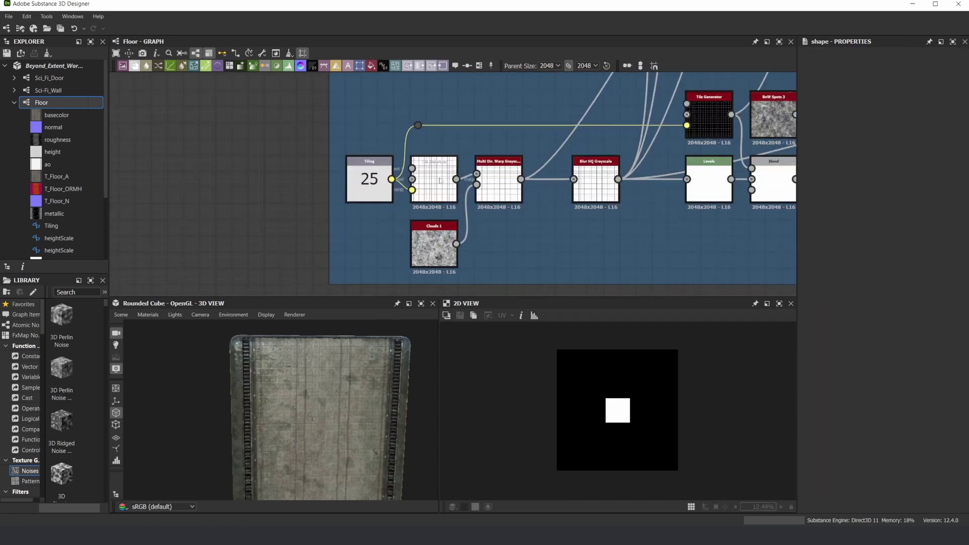
left_click(430, 182)
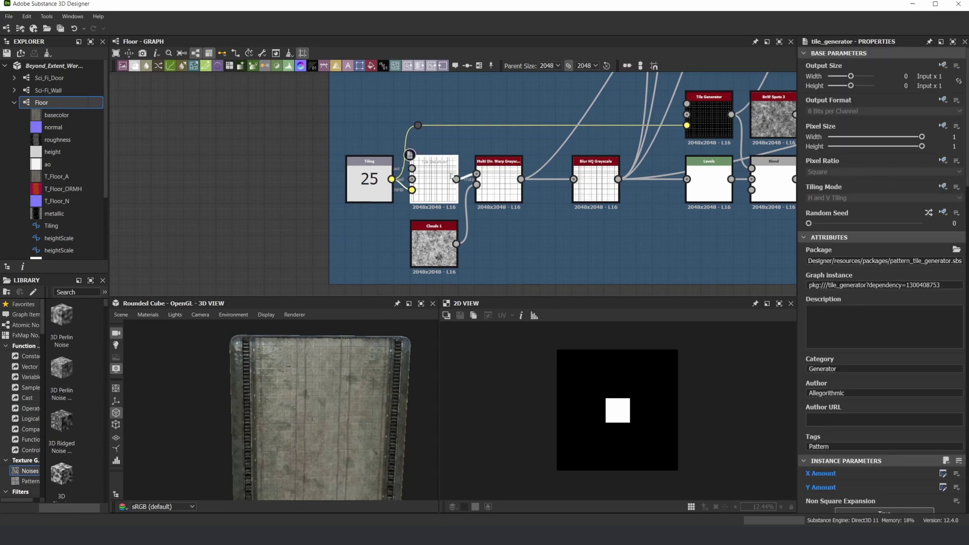
scroll(443, 178, "up", 3)
double_click(443, 178)
scroll(537, 185, "down", 3)
middle_click_drag(590, 168, 509, 171)
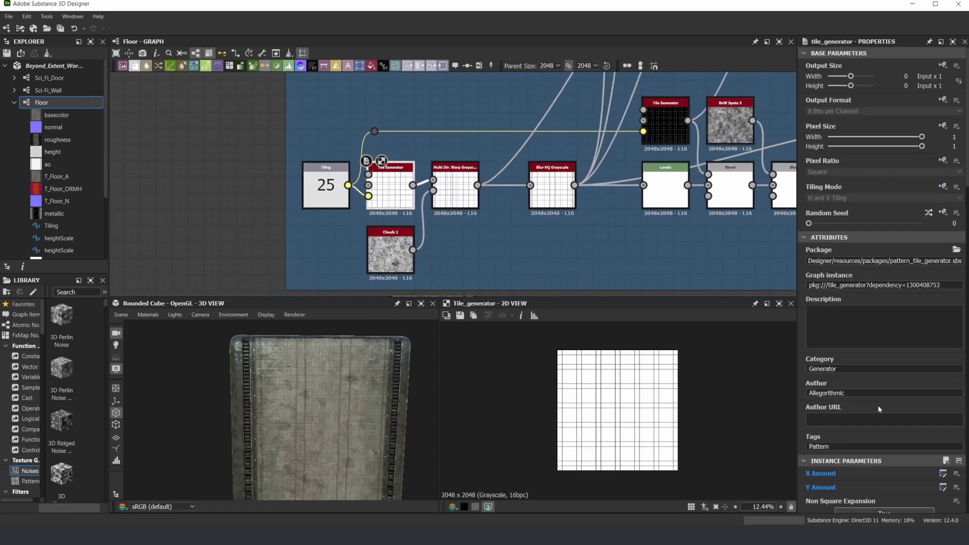
scroll(878, 328, "down", 2)
left_click(666, 131)
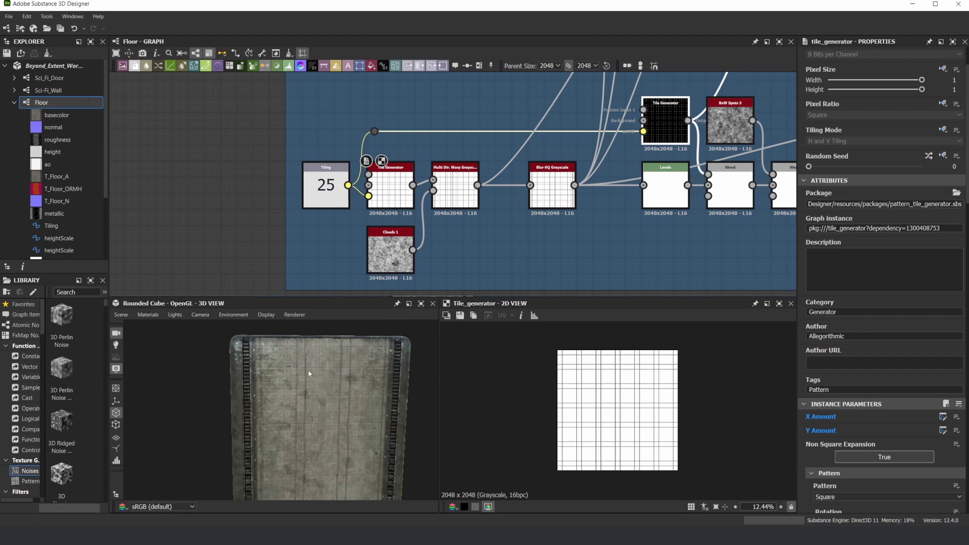
Step: Review the Floor material on the 3D cube and follow the Height frame's node chain through to the graph outputs
mouse_move(309, 373)
left_mouse_down()
mouse_move(307, 352)
mouse_move(320, 379)
mouse_move(314, 374)
left_mouse_up()
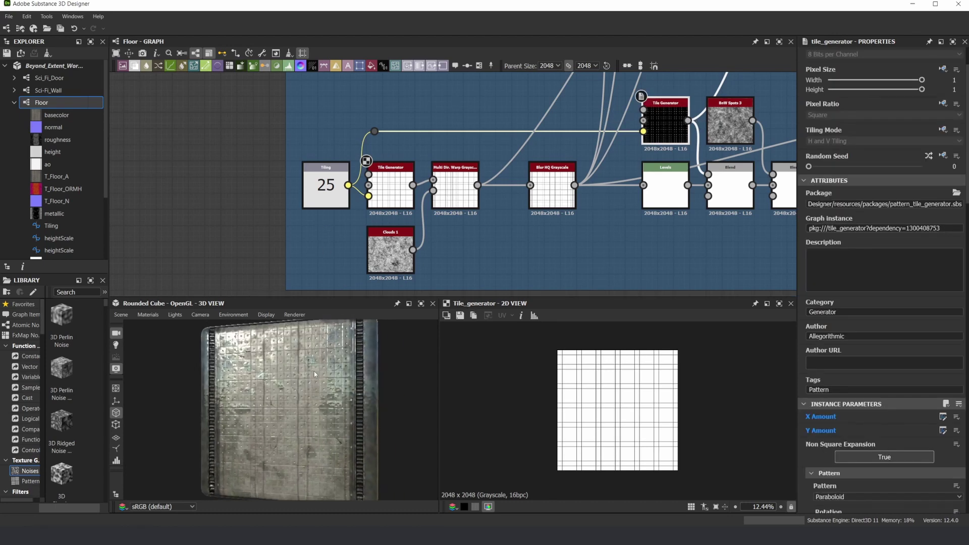
scroll(601, 134, "down", 3)
middle_click_drag(601, 134, 292, 201)
scroll(714, 139, "down", 2)
middle_click_drag(713, 139, 513, 169)
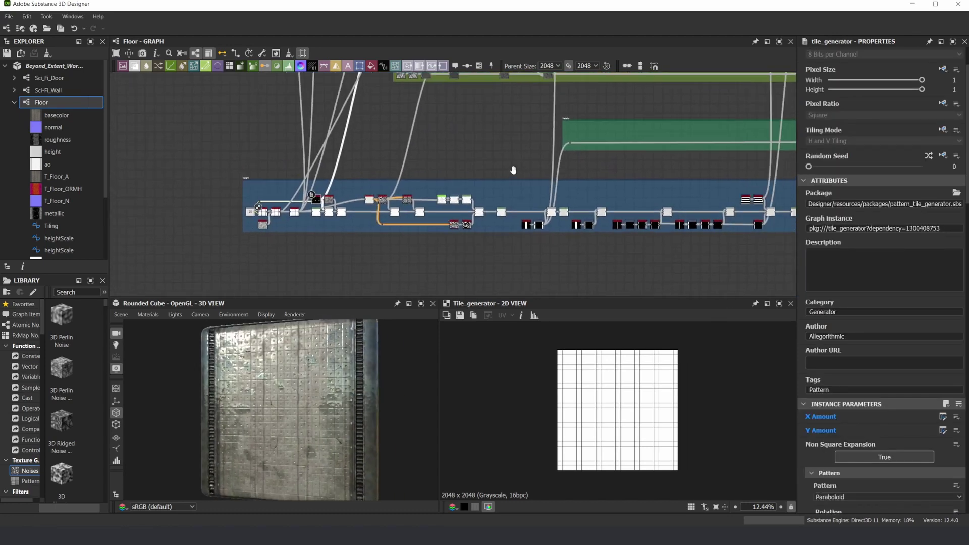
scroll(513, 170, "up", 5)
left_click_drag(302, 384, 291, 376)
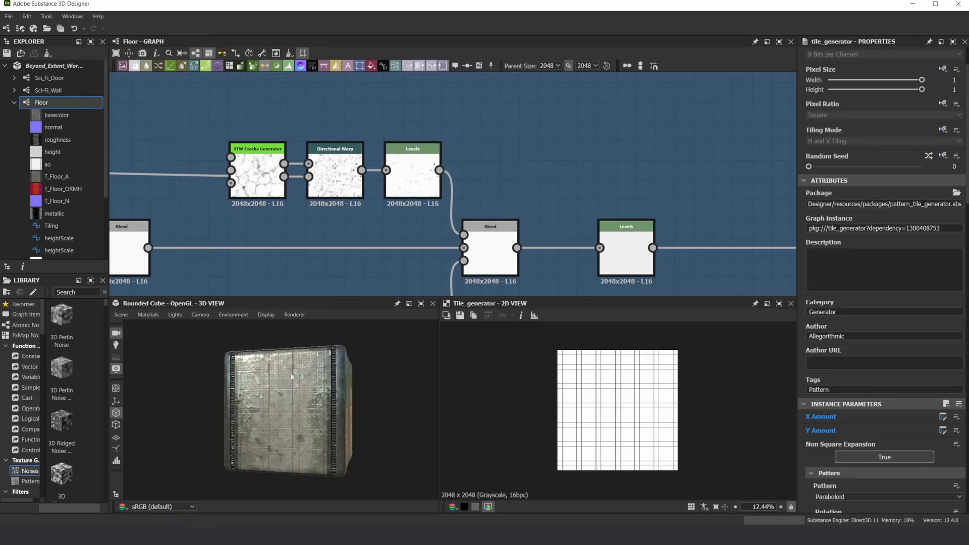
scroll(604, 178, "down", 6)
middle_click_drag(666, 179, 422, 251)
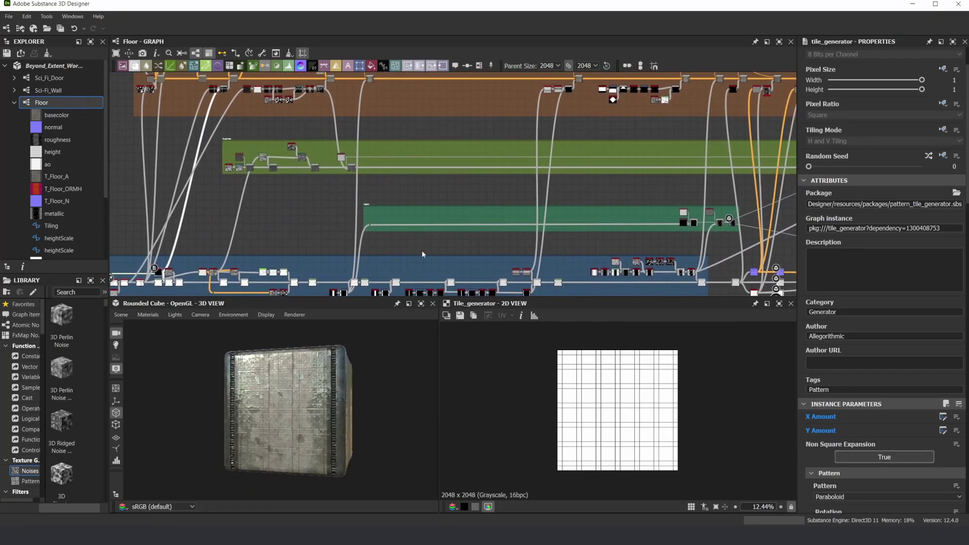
scroll(422, 254, "down", 2)
scroll(446, 222, "up", 8)
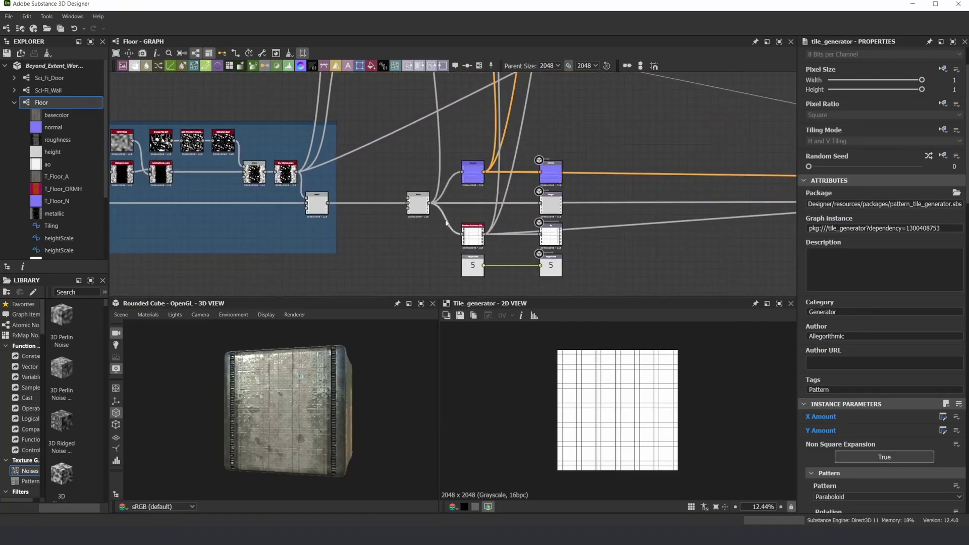
scroll(446, 222, "down", 6)
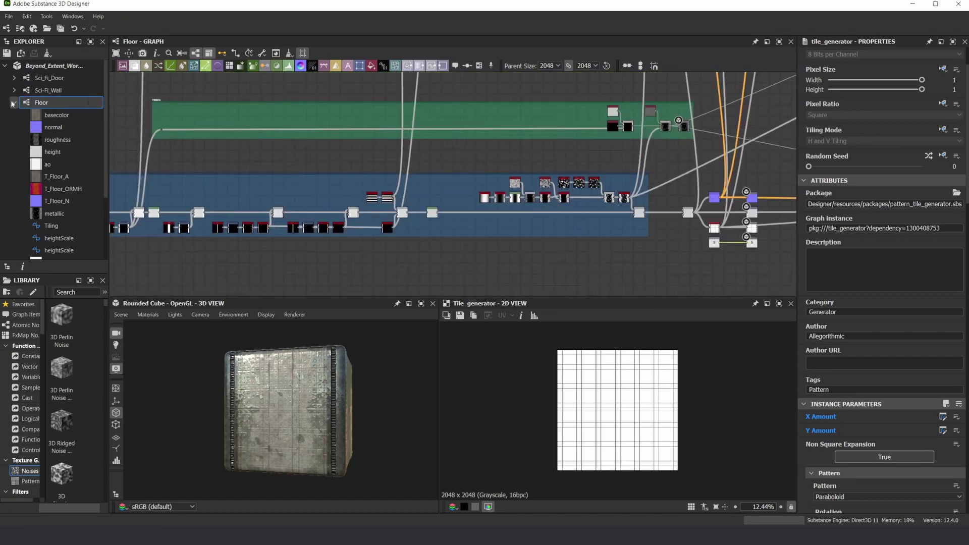
Step: Collapse the Floor outputs, open the Sci-Fi_Decal graph, and view its material on the 3D cube
left_click(13, 104)
left_click(50, 115)
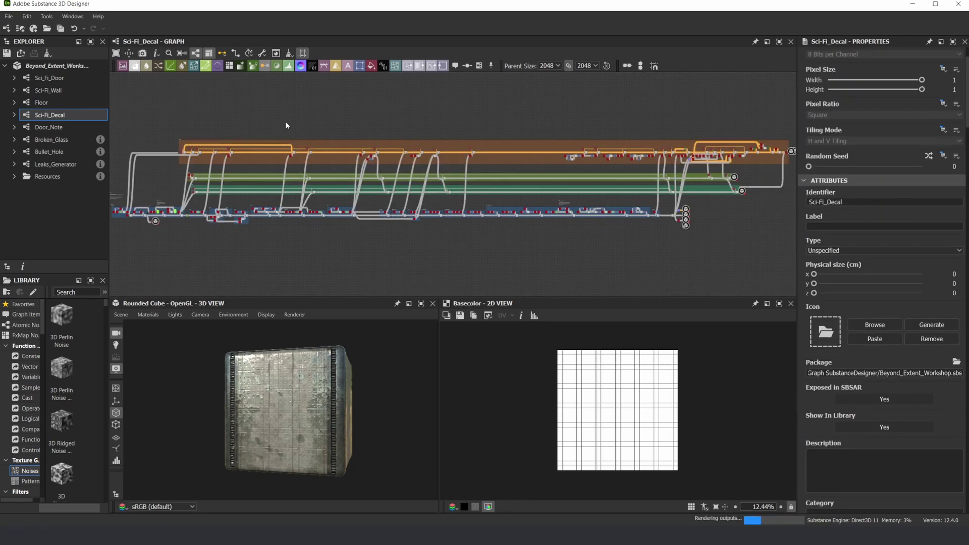
middle_click_drag(286, 122, 333, 120)
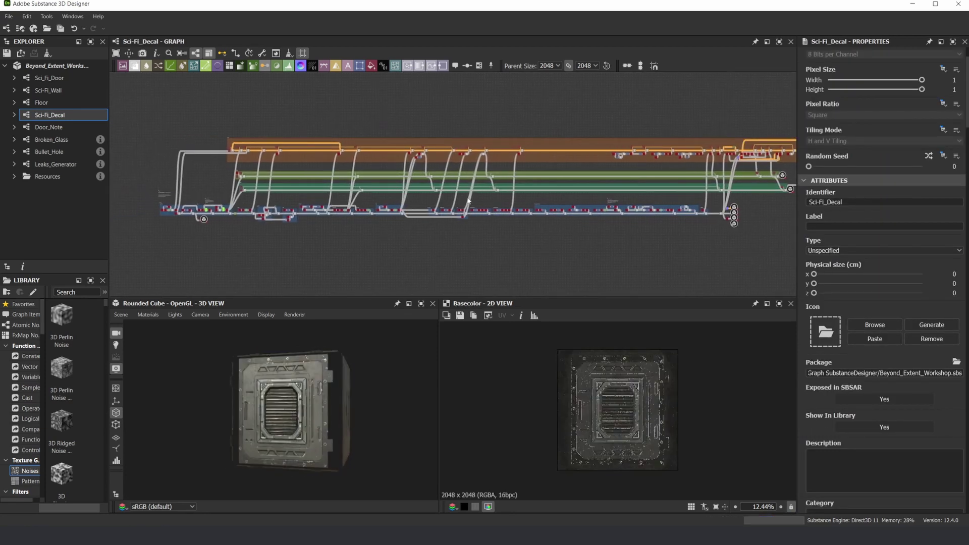
left_click_drag(319, 386, 335, 395)
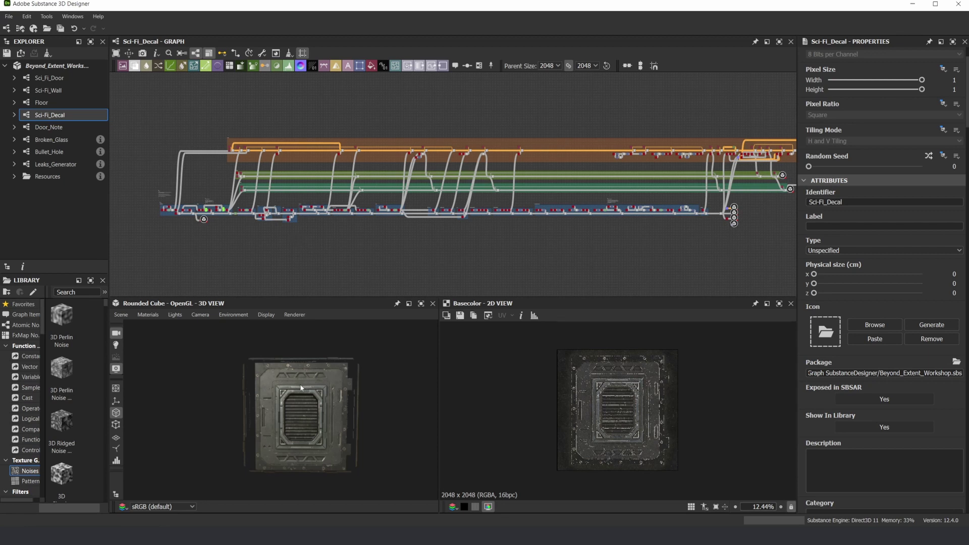
Step: Examine the Sci-Fi_Decal material up close on the 3D cube alongside the start of its height node chain
mouse_move(301, 388)
left_mouse_down()
mouse_move(320, 387)
mouse_move(279, 386)
mouse_move(301, 383)
left_mouse_up()
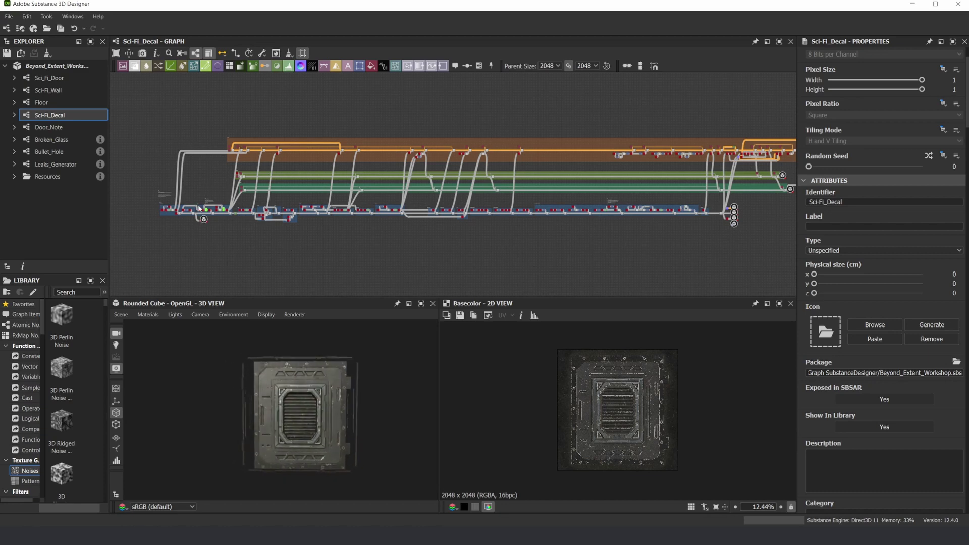
scroll(199, 208, "up", 6)
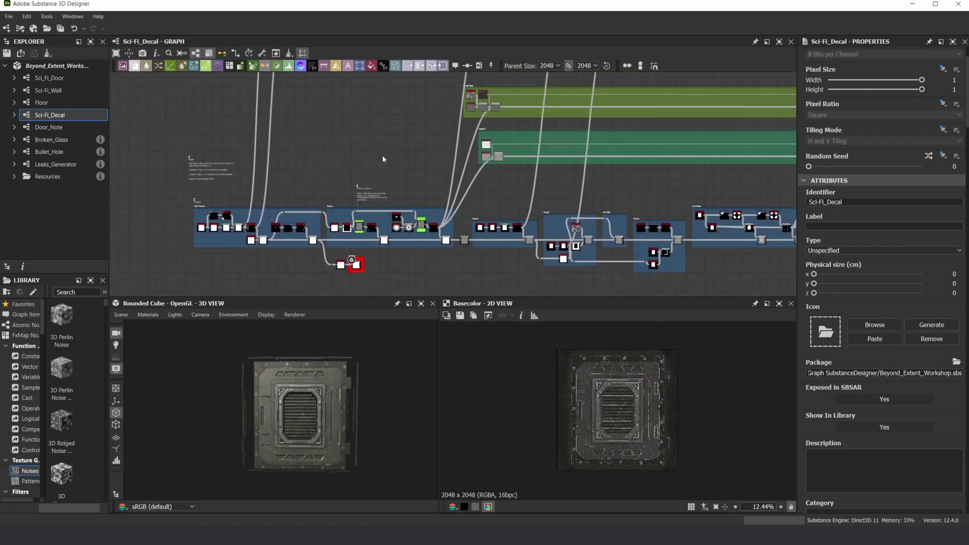
scroll(382, 156, "down", 1)
middle_click_drag(550, 150, 425, 175)
mouse_move(254, 404)
left_mouse_down()
mouse_move(264, 406)
mouse_move(237, 402)
mouse_move(283, 401)
mouse_move(248, 413)
left_mouse_up()
scroll(314, 399, "up", 5)
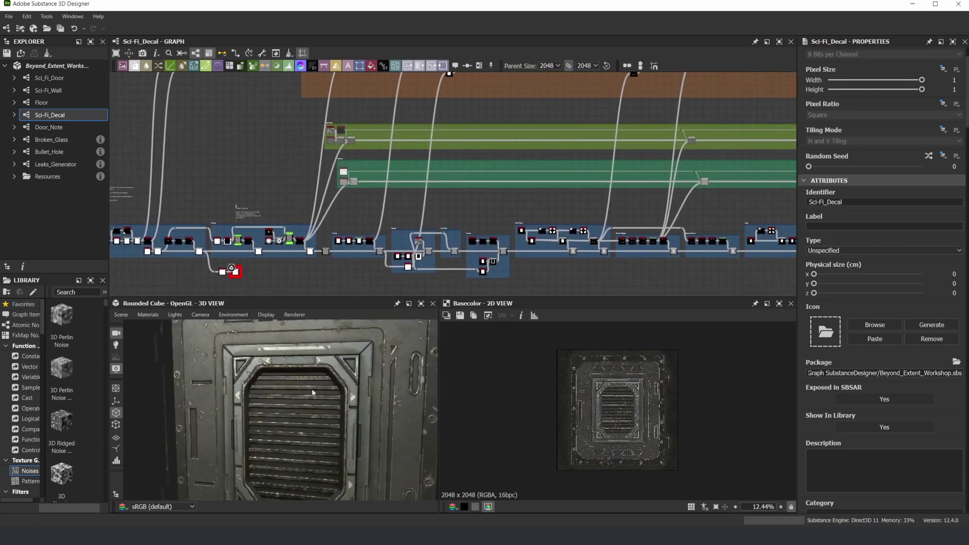
scroll(313, 392, "down", 5)
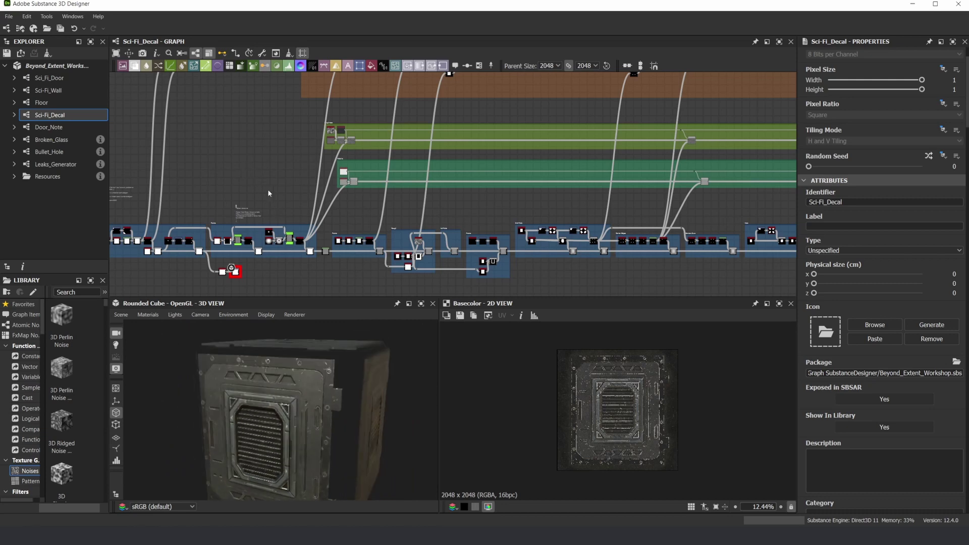
scroll(244, 171, "down", 2)
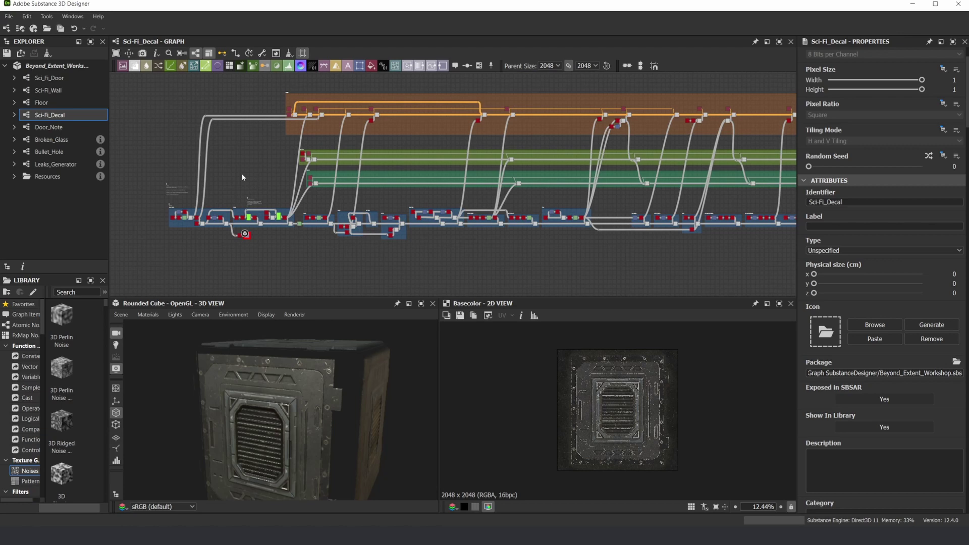
Step: Inspect the Follow Shape node's properties in the height chain and view the rivets around the decal's edge on the 3D cube
scroll(242, 239, "up", 5)
scroll(264, 234, "down", 6)
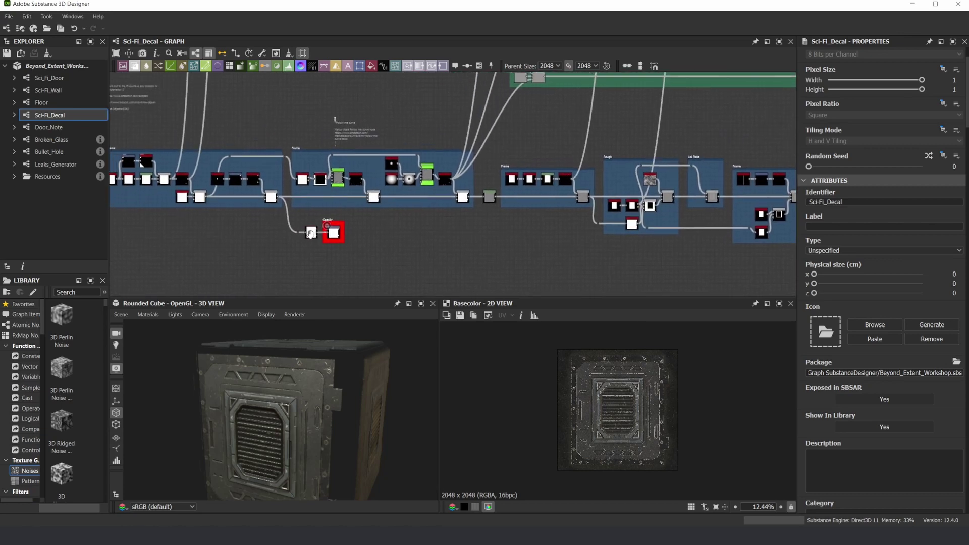
middle_click_drag(473, 164, 392, 179)
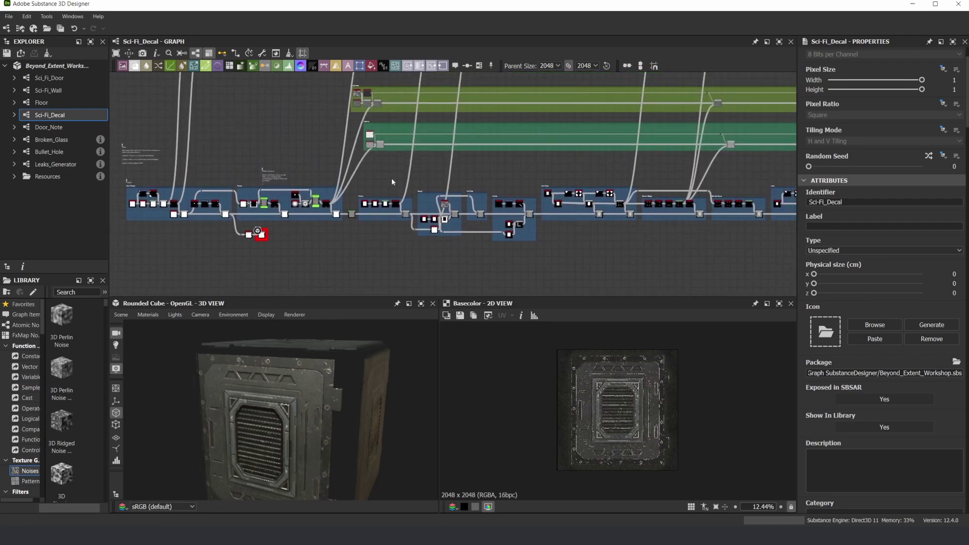
scroll(438, 179, "down", 2)
middle_click_drag(460, 175, 355, 166)
middle_click_drag(203, 185, 297, 184)
scroll(297, 184, "up", 6)
scroll(298, 184, "up", 3)
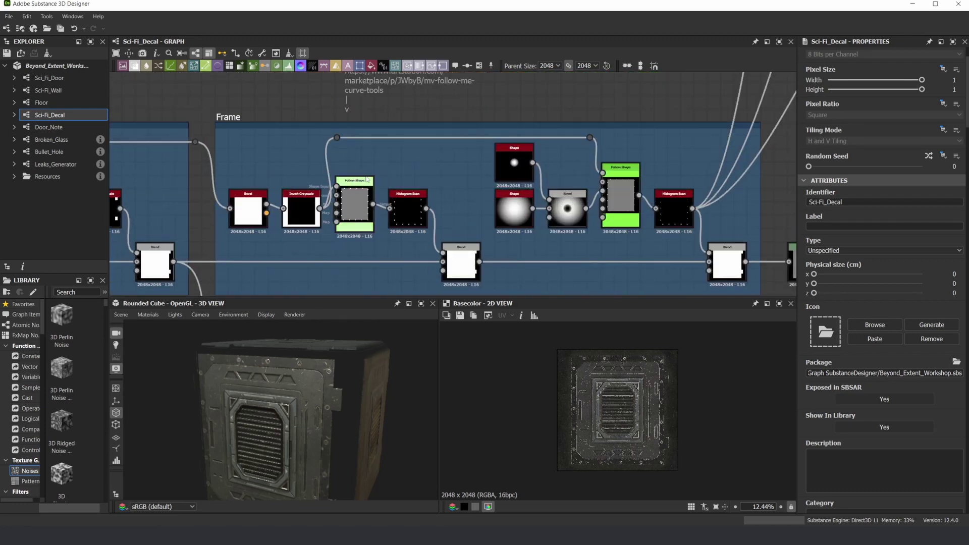
scroll(383, 159, "up", 1)
mouse_move(383, 159)
left_mouse_down()
mouse_move(339, 184)
mouse_move(388, 160)
left_mouse_up()
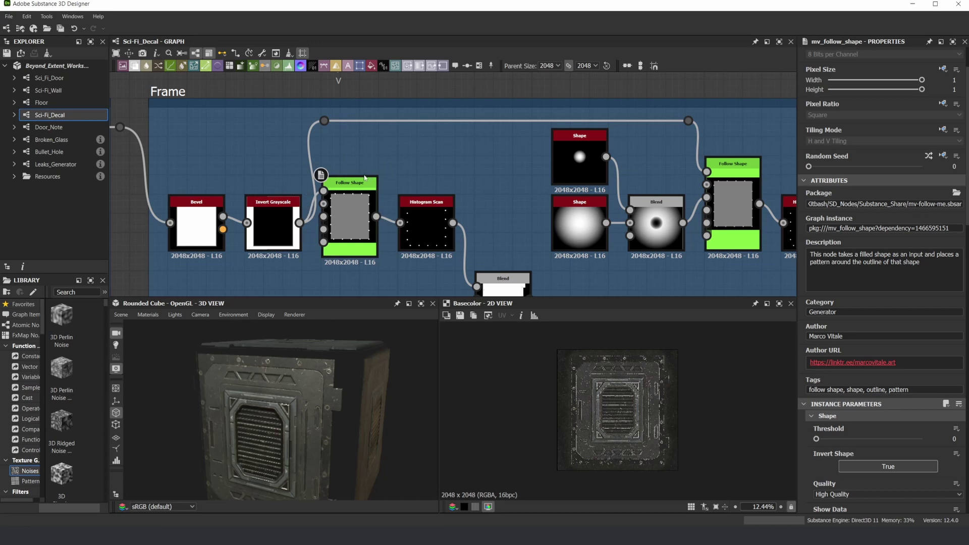
scroll(342, 211, "down", 3)
scroll(299, 377, "up", 5)
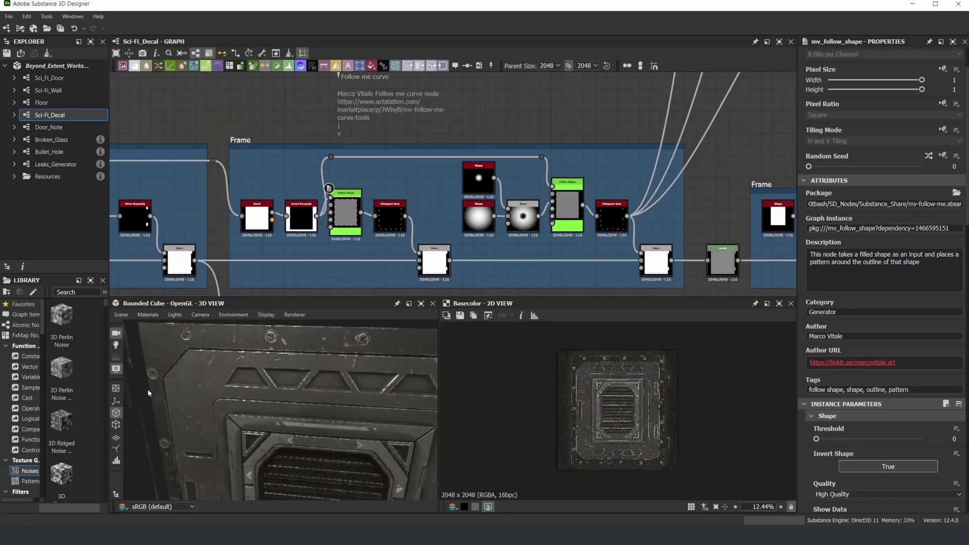
scroll(252, 407, "down", 3)
scroll(251, 407, "up", 1)
scroll(576, 151, "down", 5)
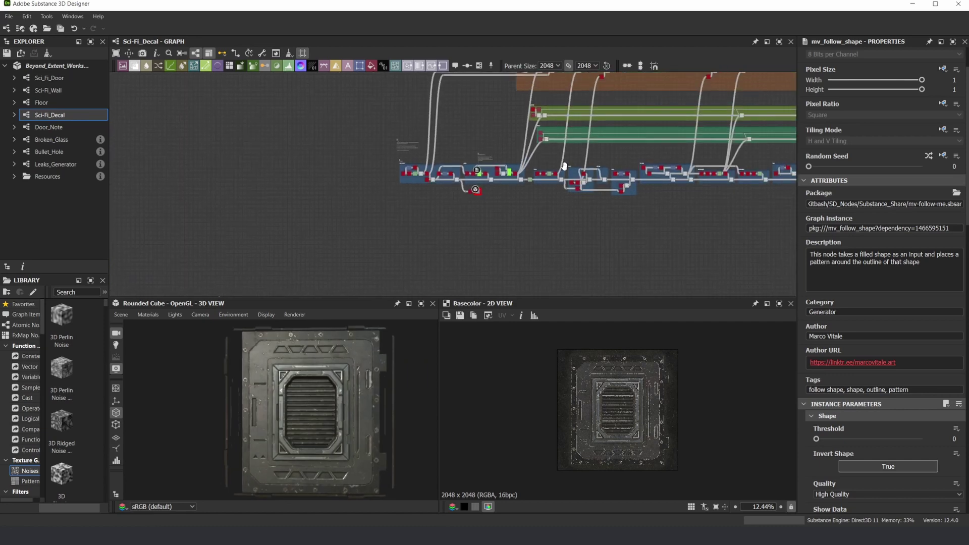
Step: Follow the orange color frame's node chain through to the graph outputs and survey the whole Sci-Fi_Decal graph
middle_click_drag(564, 166, 502, 177)
scroll(426, 124, "up", 4)
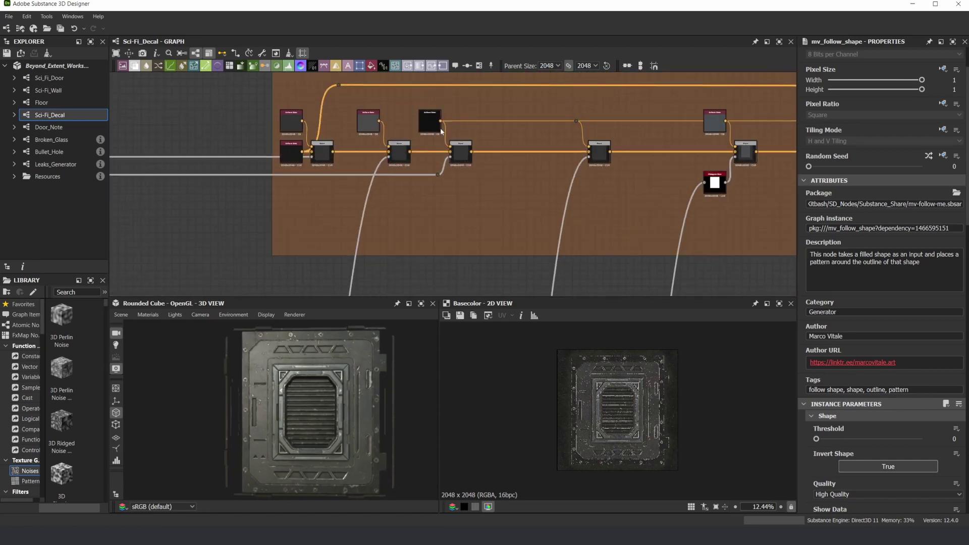
scroll(510, 155, "down", 2)
scroll(507, 162, "up", 3)
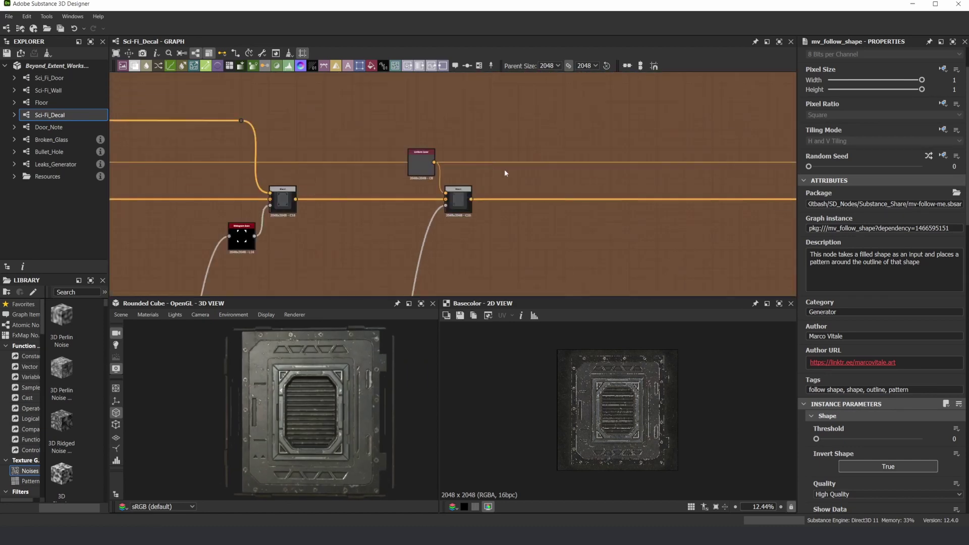
scroll(504, 169, "down", 2)
scroll(422, 176, "up", 1)
scroll(421, 174, "down", 3)
middle_click_drag(757, 177, 585, 167)
scroll(585, 166, "up", 4)
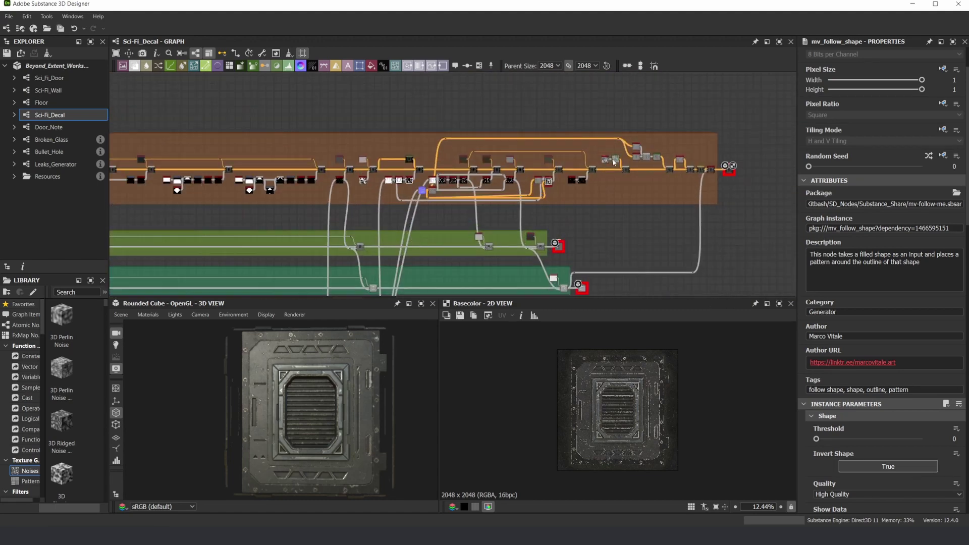
scroll(406, 182, "down", 3)
middle_click_drag(531, 223, 555, 187)
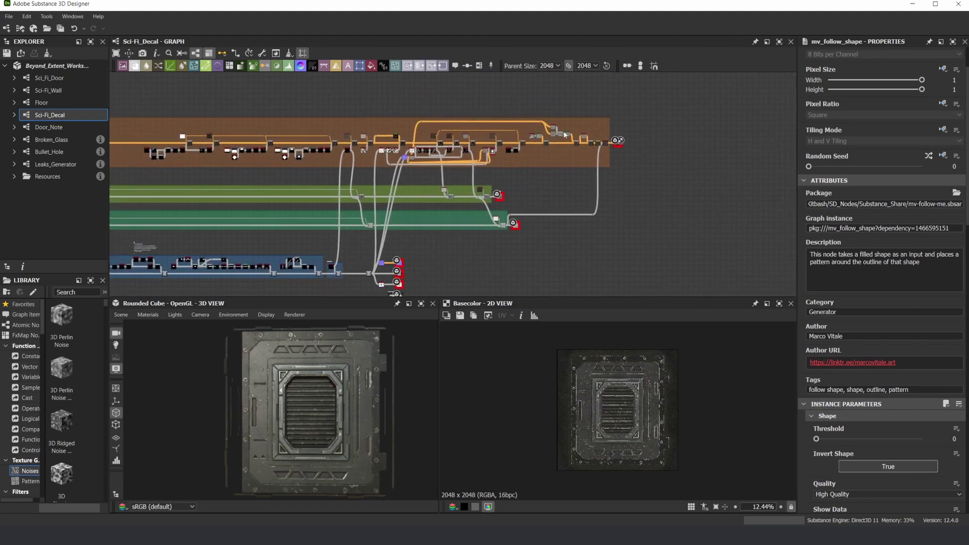
scroll(591, 132, "up", 3)
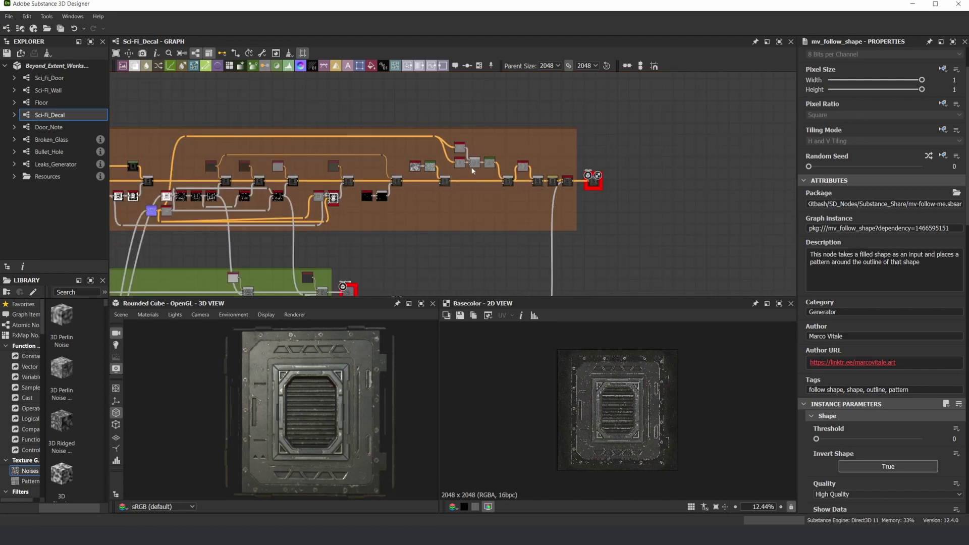
scroll(404, 188, "down", 4)
middle_click_drag(289, 200, 508, 164)
scroll(411, 195, "down", 3)
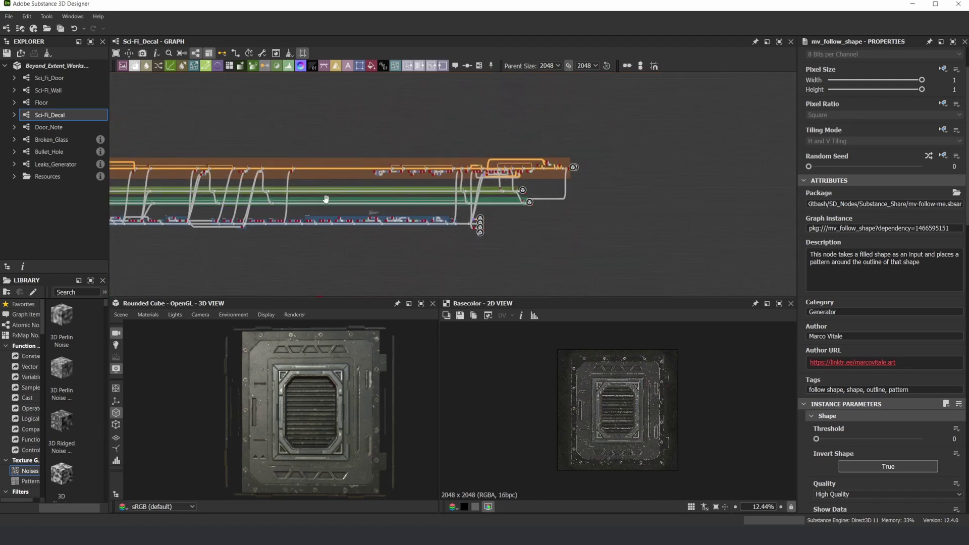
scroll(224, 214, "up", 2)
middle_click_drag(223, 214, 352, 200)
scroll(353, 202, "up", 2)
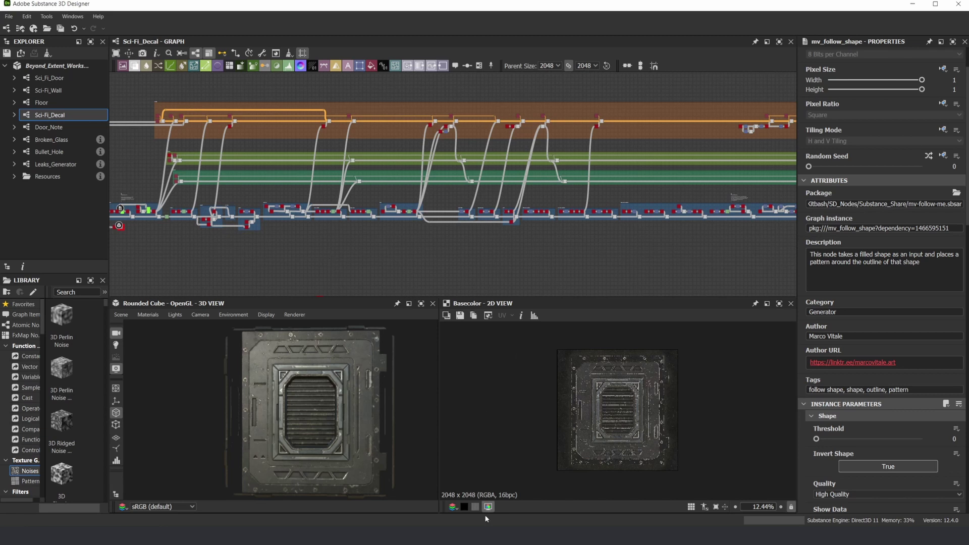
Step: Switch to Marmoset Toolbag and try to open the recent Beyond_Extent_Sci_Fi_Door.tbscene without saving the current scene's changes
mouse_move(476, 525)
left_click(476, 495)
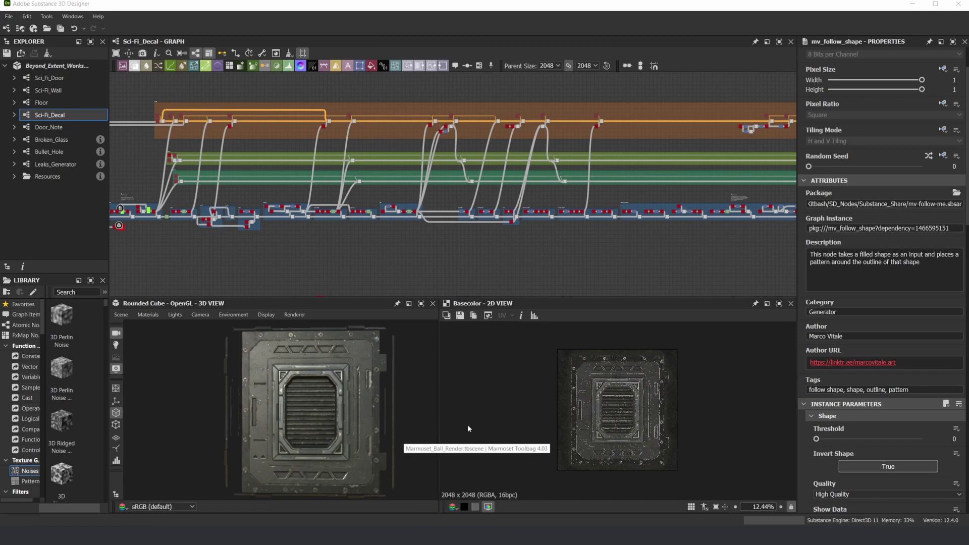
left_click(21, 7)
mouse_move(51, 35)
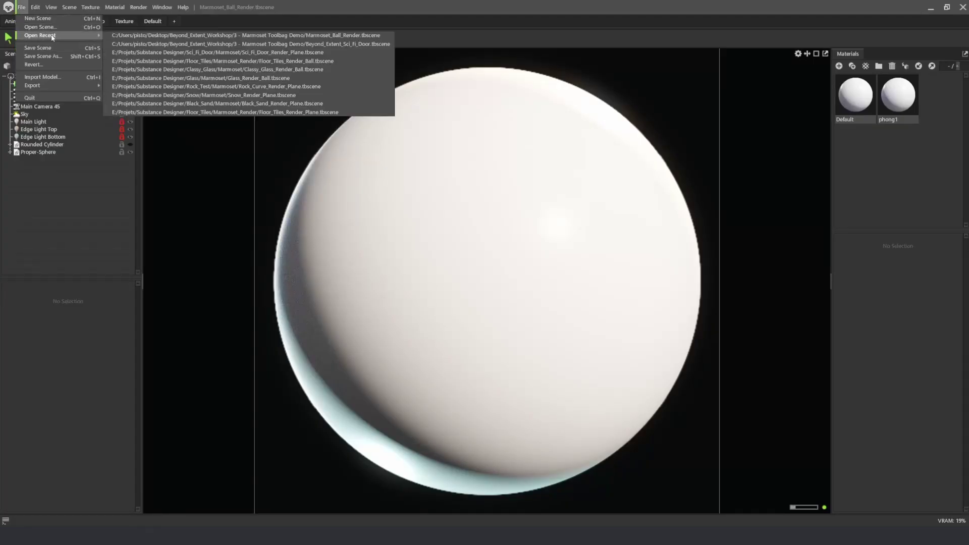
left_click(300, 44)
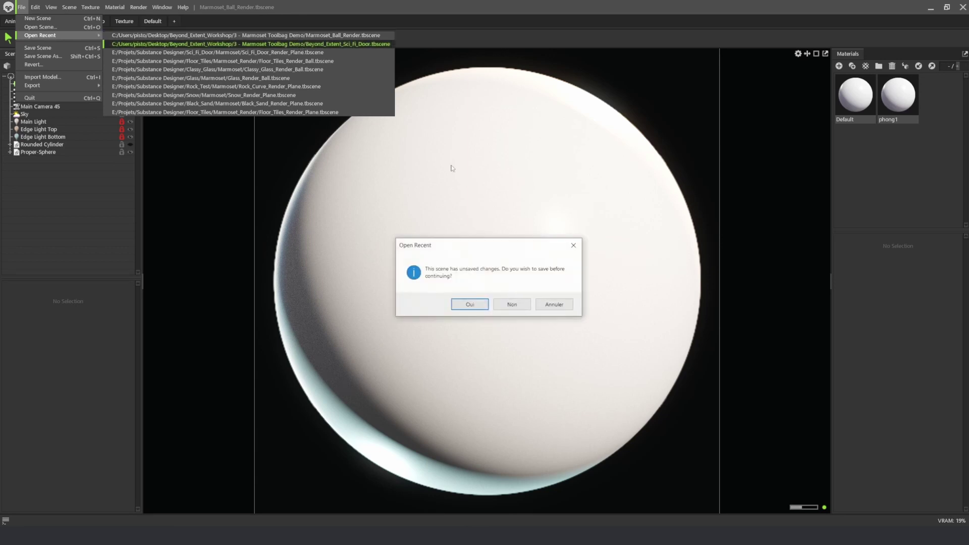
left_click(511, 304)
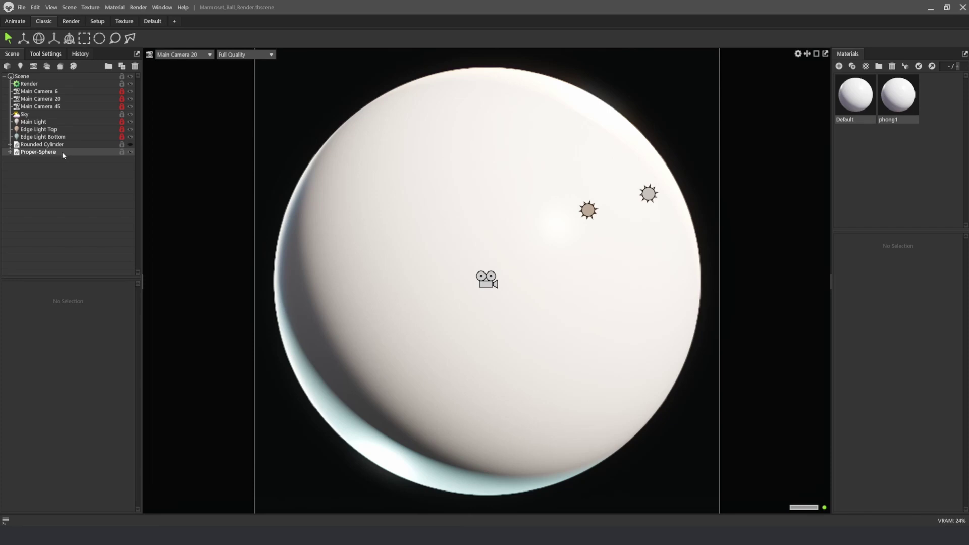
Step: Inspect the mesh and subdivision settings of the Proper-Sphere's mesh, and collapse the object again
left_click(63, 153)
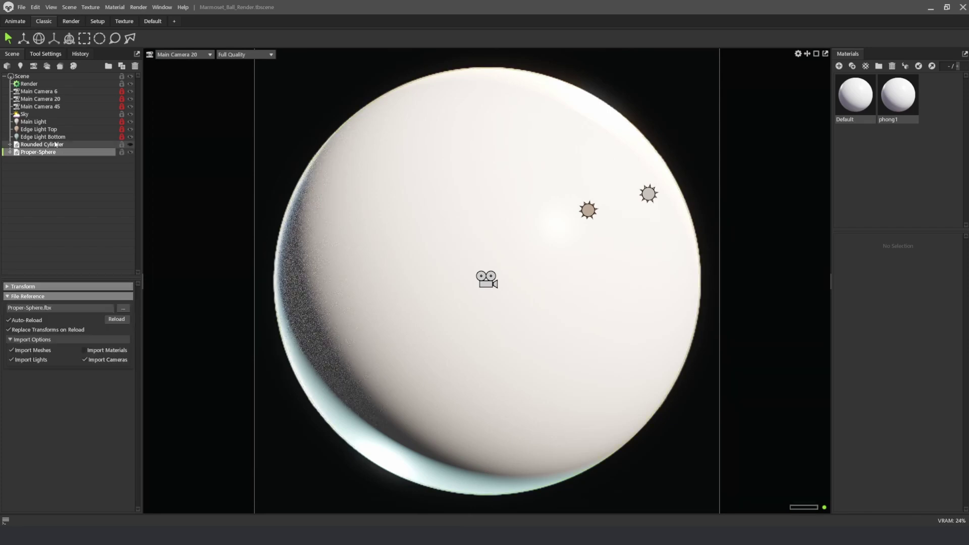
left_click(10, 152)
left_click(32, 160)
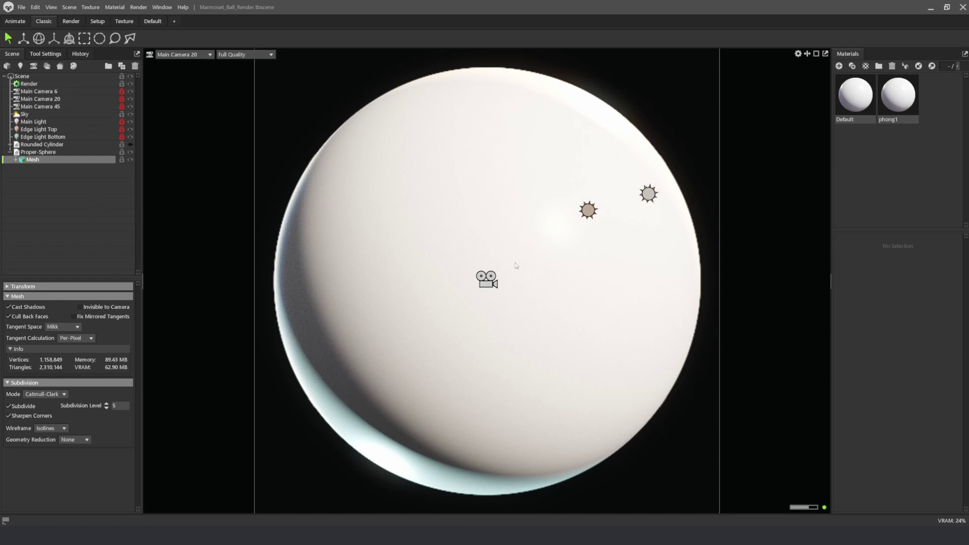
left_click(10, 152)
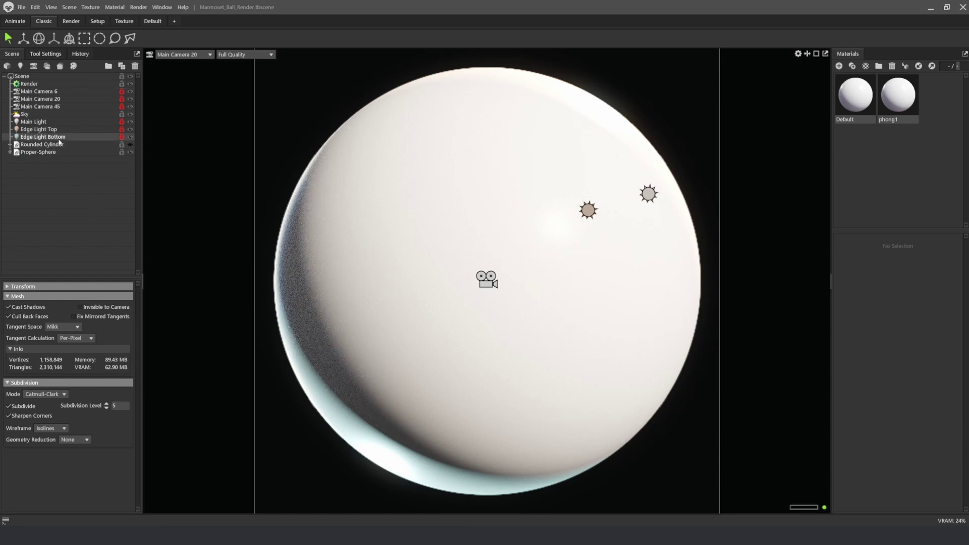
Step: Preview the Rounded Cylinder in place of the Proper-Sphere and bring the sphere back
left_click(131, 152)
left_click(130, 145)
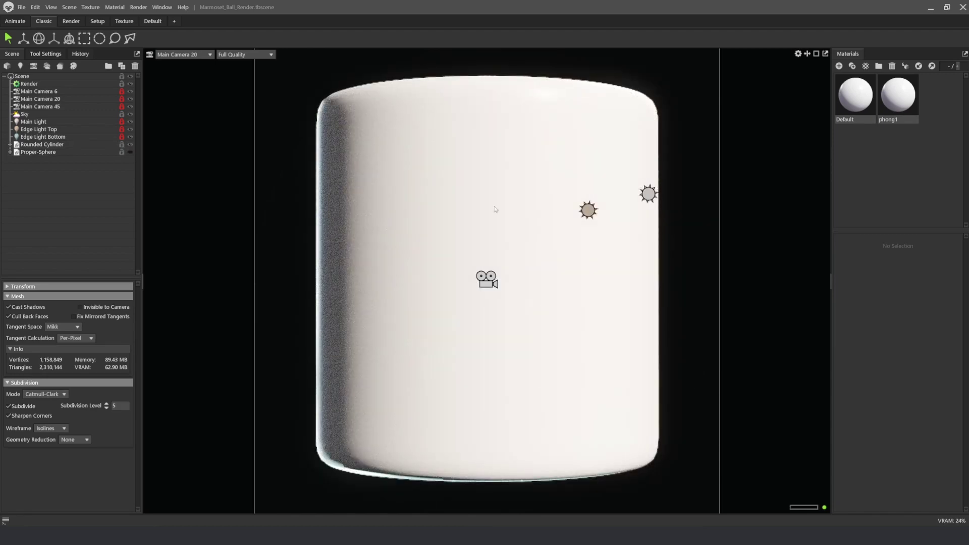
left_click(130, 144)
left_click(130, 152)
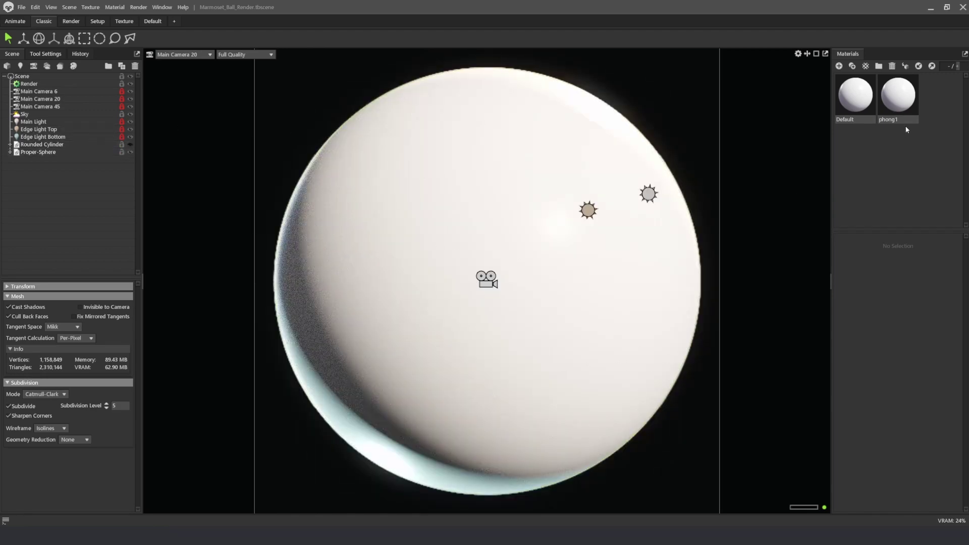
Step: Add a new material to the scene and rename the phong1 material as Door
left_click(888, 109)
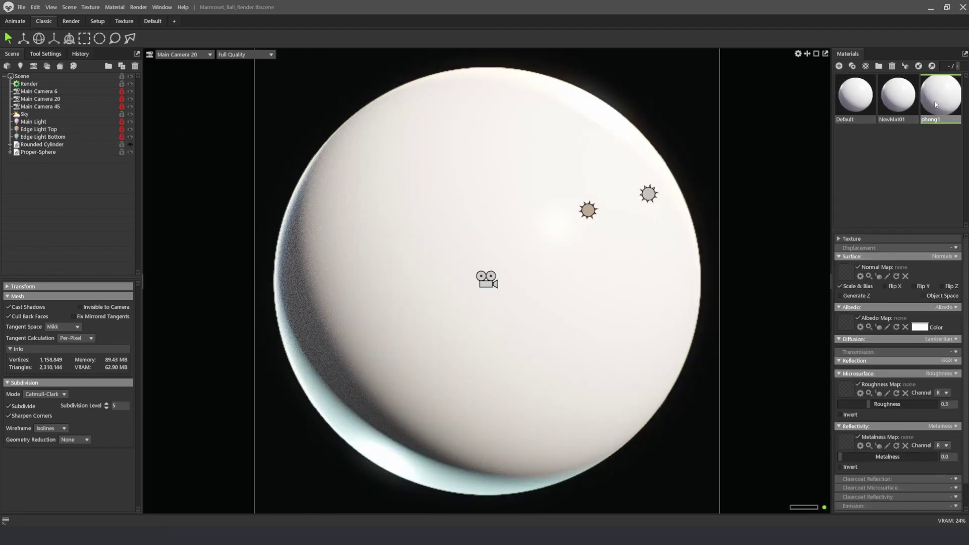
double_click(933, 120)
type("Door")
key("Return")
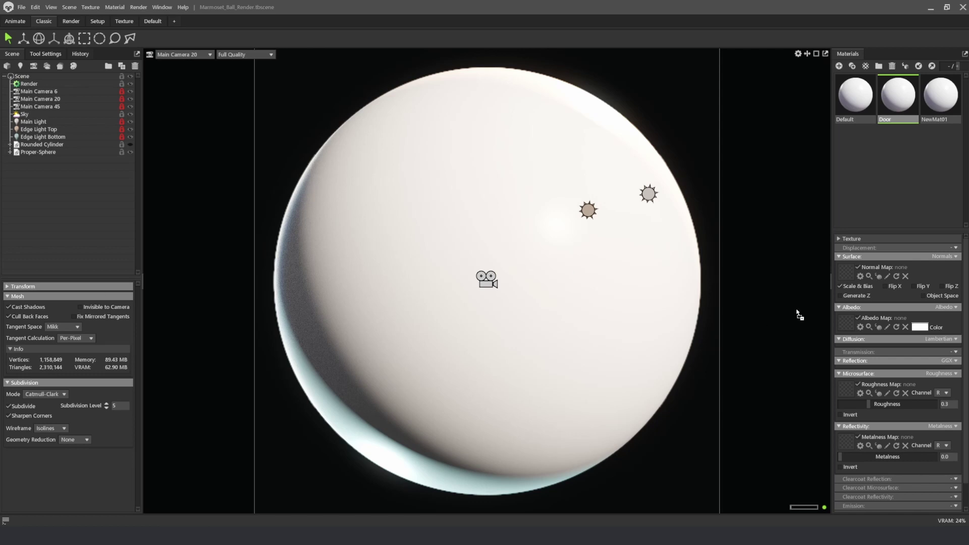
Step: Load Sci_Fi_Door_T_Door_A.tga as the Door material's albedo map and Sci_Fi_Door_T_Door_N.tga as its normal map with Flip Y enabled
left_click(844, 322)
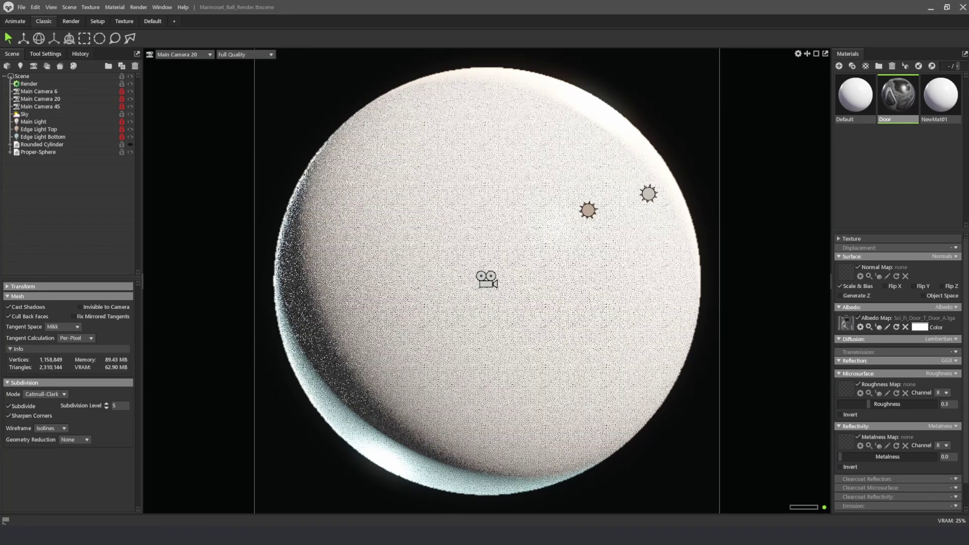
left_click_drag(931, 401, 841, 272)
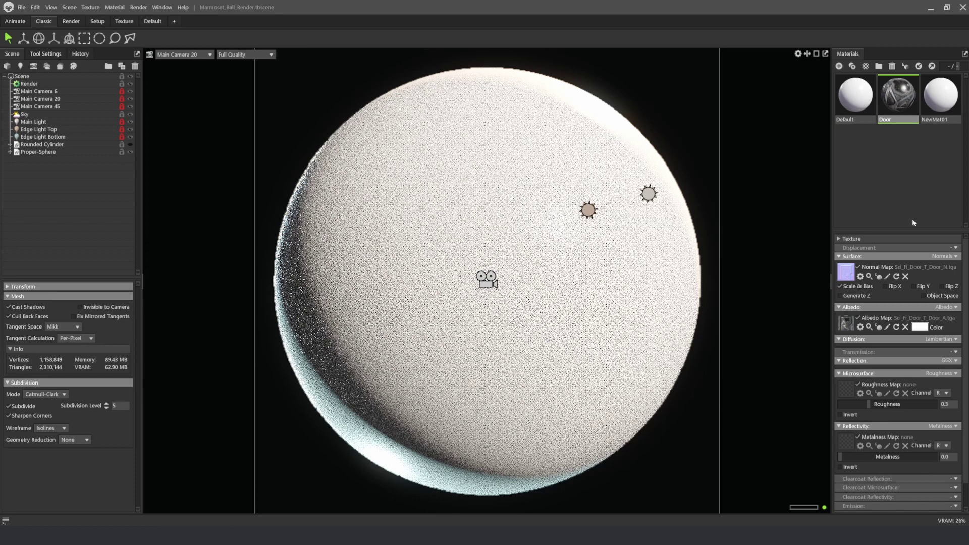
left_click(913, 286)
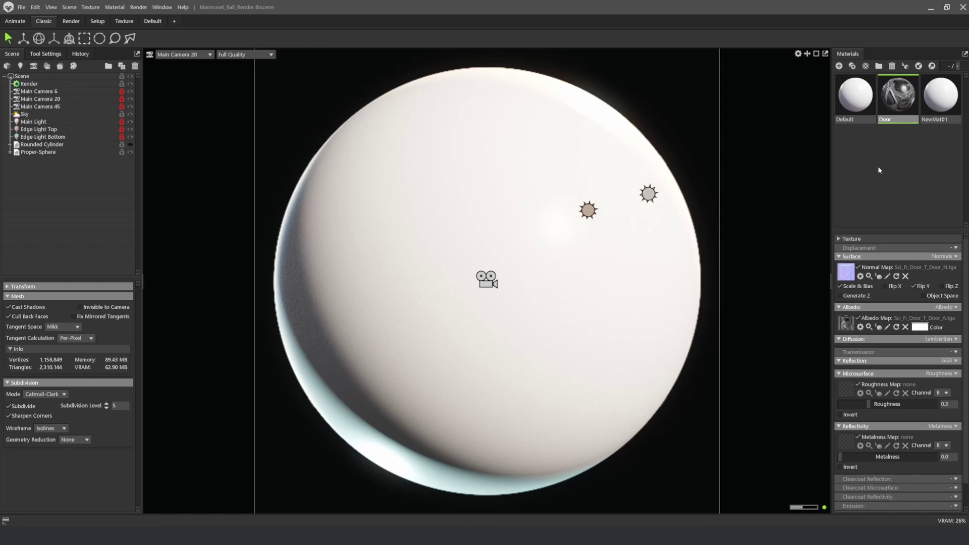
Step: Apply the Door material to the sphere and compare its normal map without and with Flip Y, keeping Flip Y enabled
left_click_drag(897, 96, 547, 282)
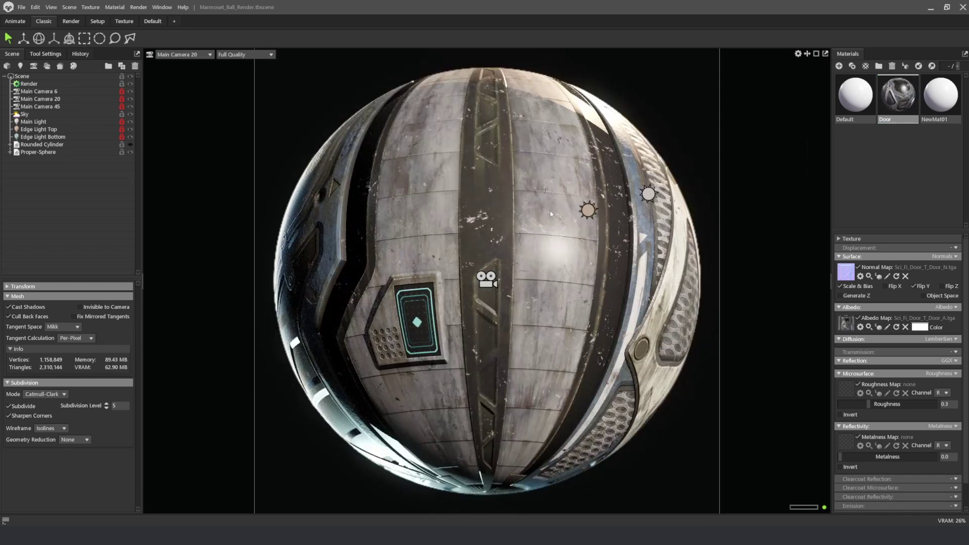
left_click(915, 287)
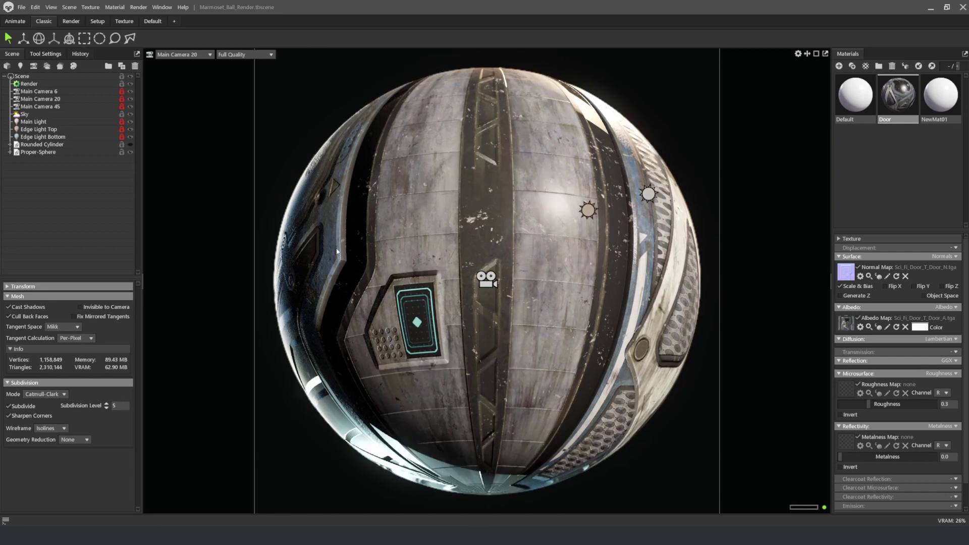
left_click(914, 286)
Step: Set the Door material's texture tiling to 2, with a U offset of 0.5 and a V offset of 0.583
left_click(838, 240)
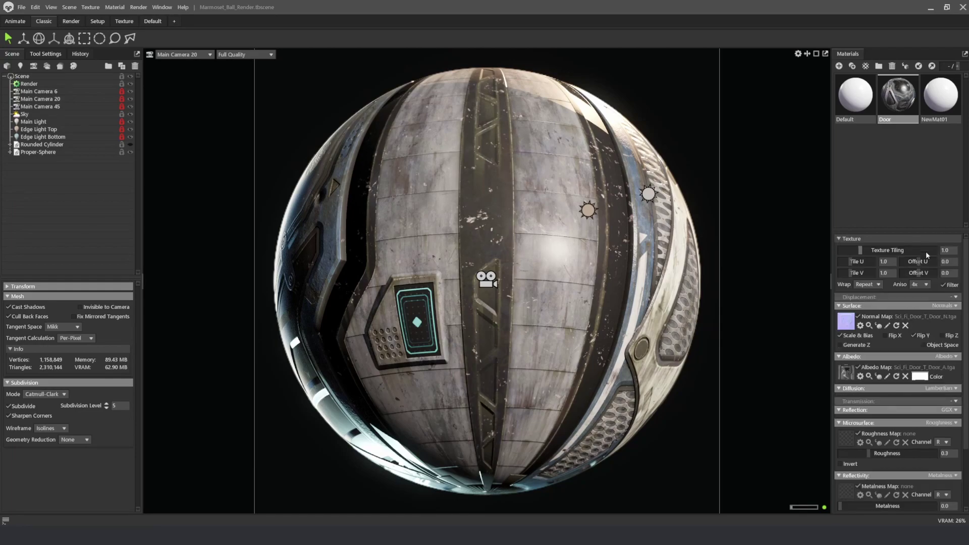
type("2")
key("Return")
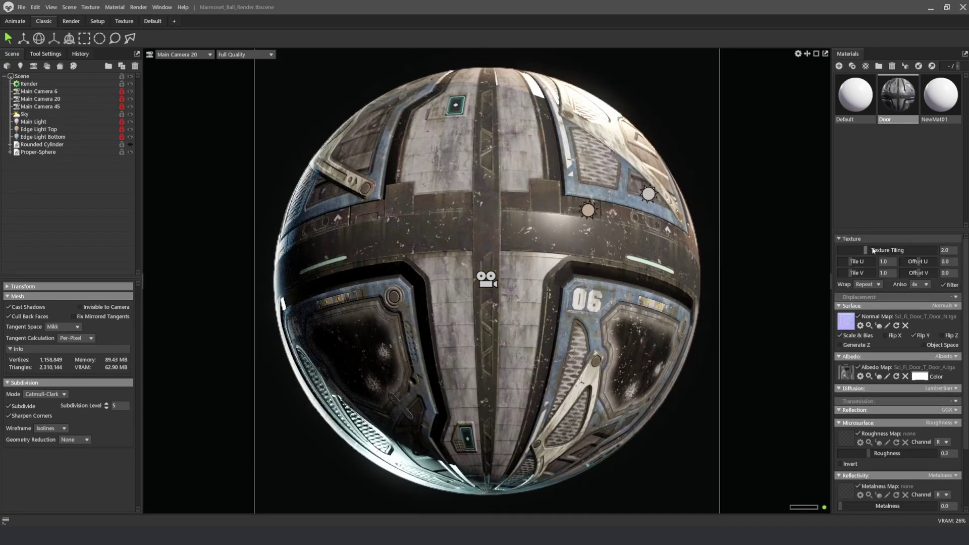
mouse_move(917, 262)
left_mouse_down()
mouse_move(927, 261)
mouse_move(921, 273)
mouse_move(924, 263)
left_mouse_up()
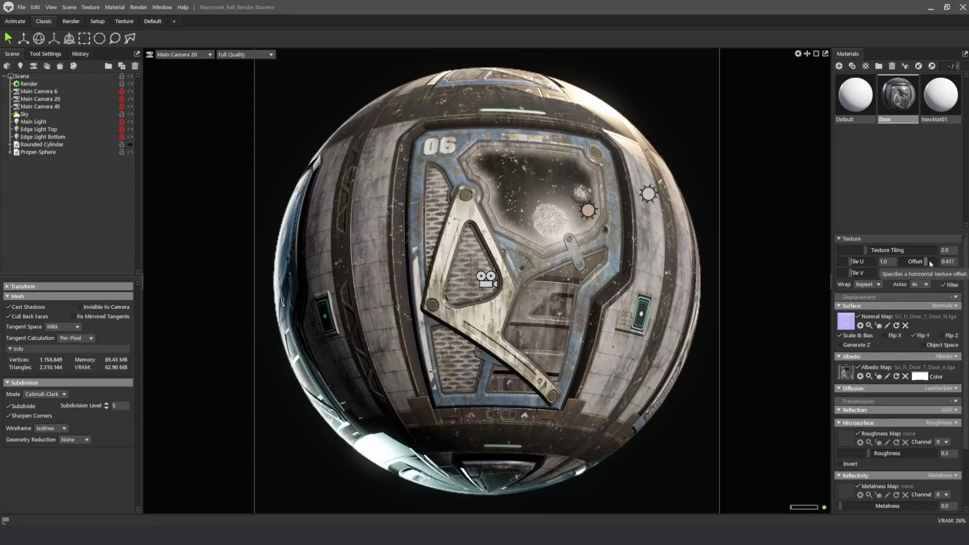
left_click_drag(925, 261, 928, 261)
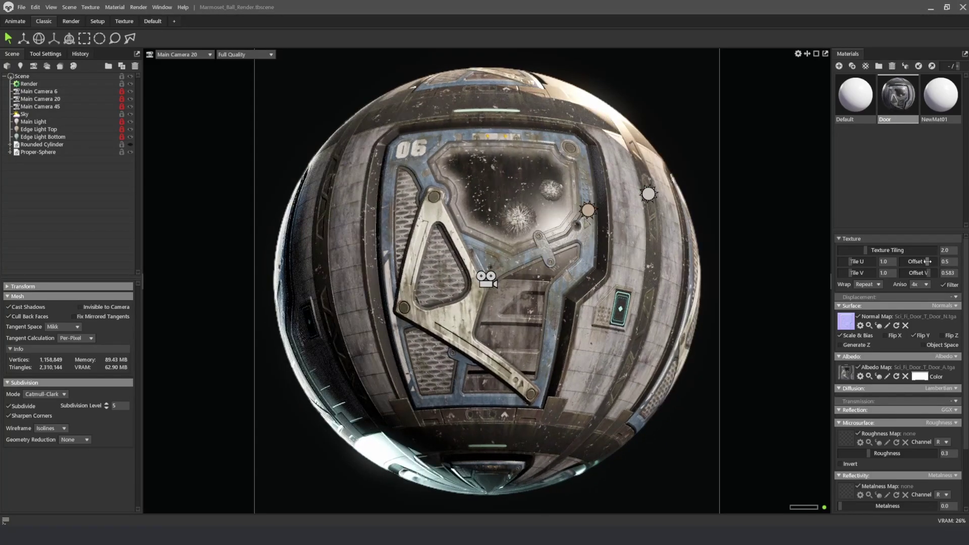
left_click(900, 175)
left_click(890, 99)
Step: Load Sci_Fi_Door_T_Door_C.tga as the Door material's roughness map on channel G and its metalness map on channel B
scroll(958, 353, "down", 3)
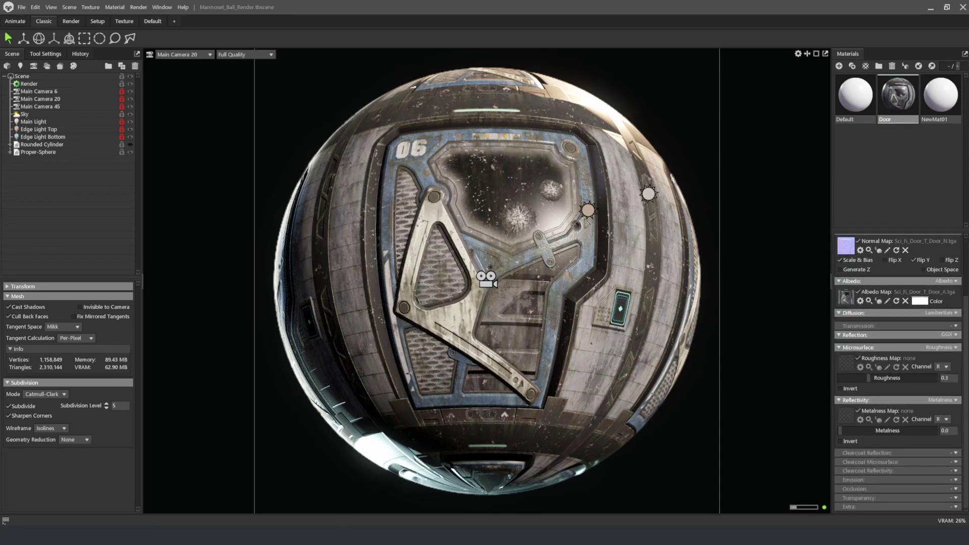
left_click_drag(968, 409, 850, 363)
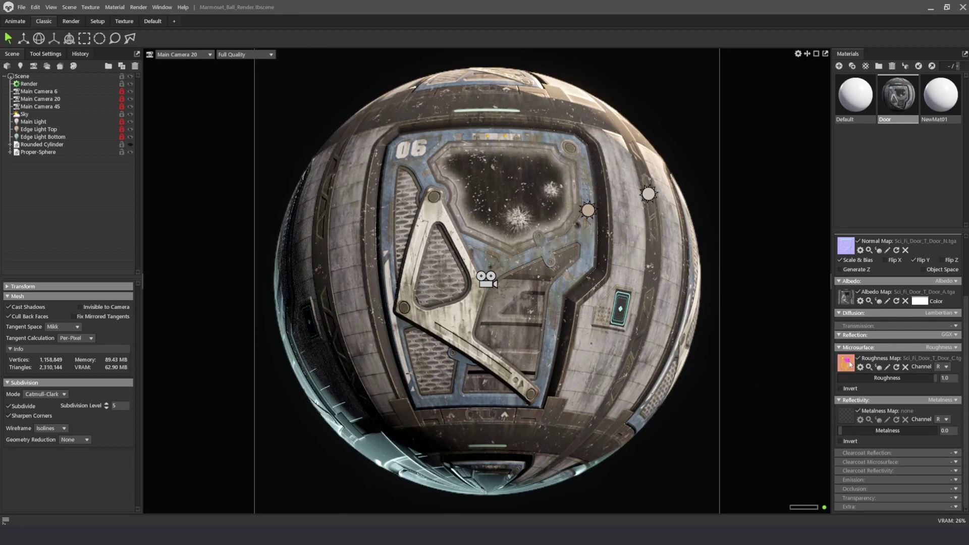
left_click_drag(392, 329, 849, 416)
left_click(944, 365)
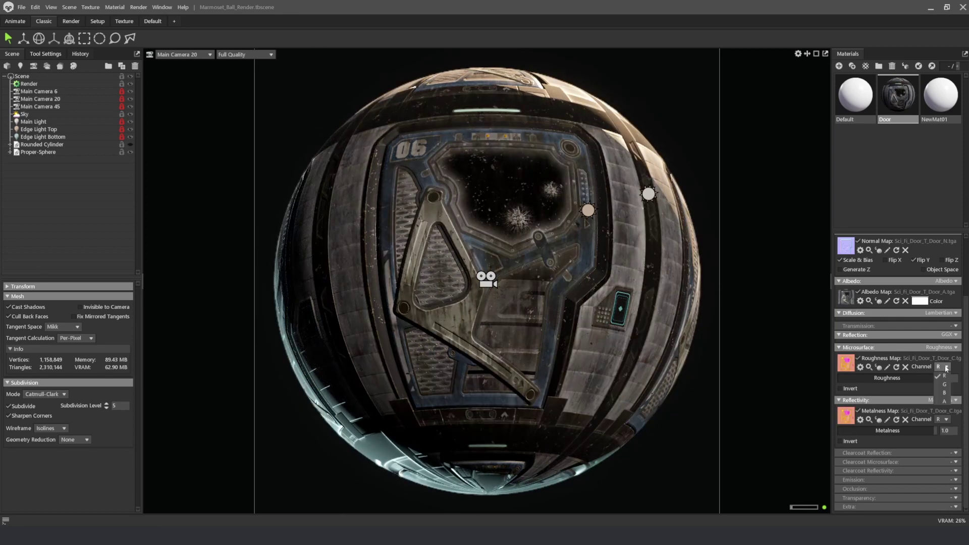
left_click(944, 384)
left_click(943, 420)
left_click(945, 444)
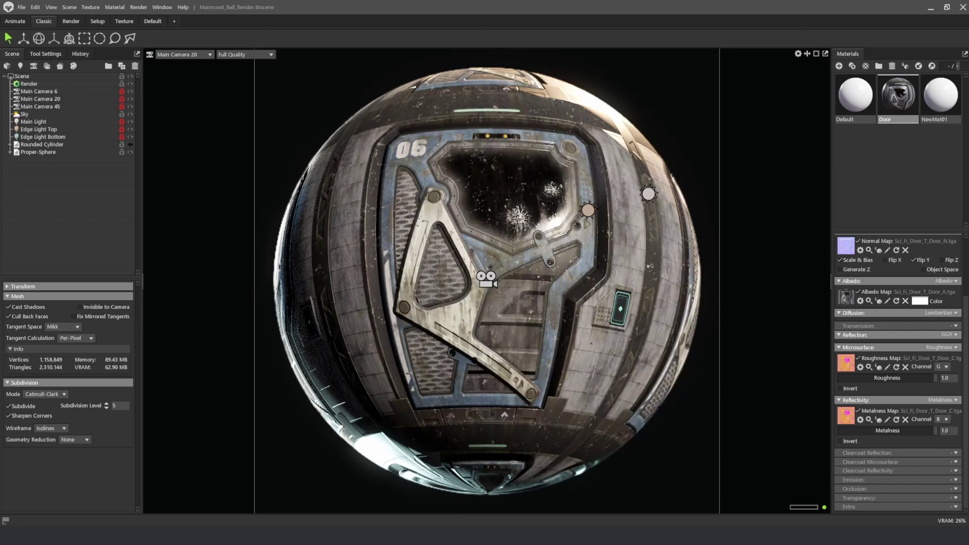
Step: Enable Occlusion on the Door material and load Sci_Fi_Door_T_Door_C.tga as both its occlusion map and cavity map
left_click(955, 489)
left_click(933, 508)
scroll(963, 471, "down", 3)
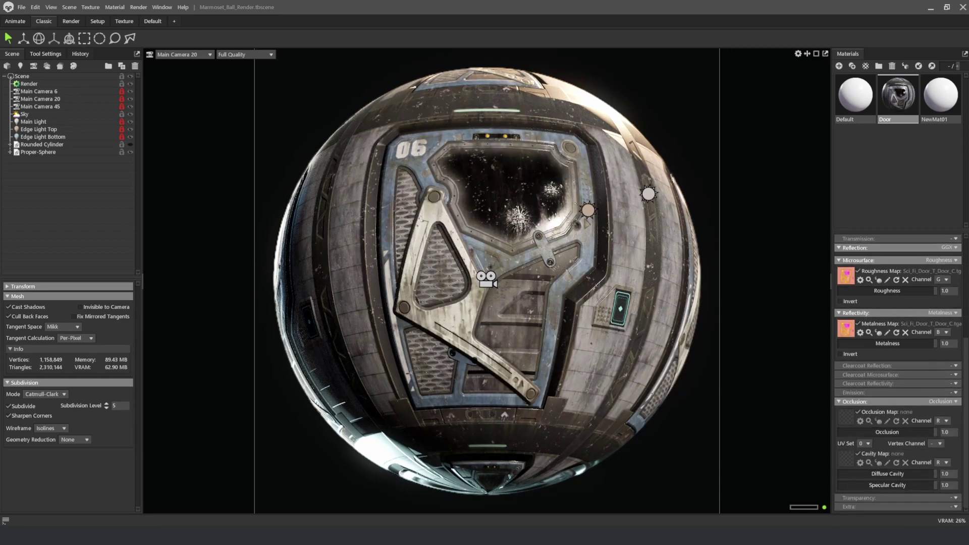
left_click_drag(598, 443, 848, 462)
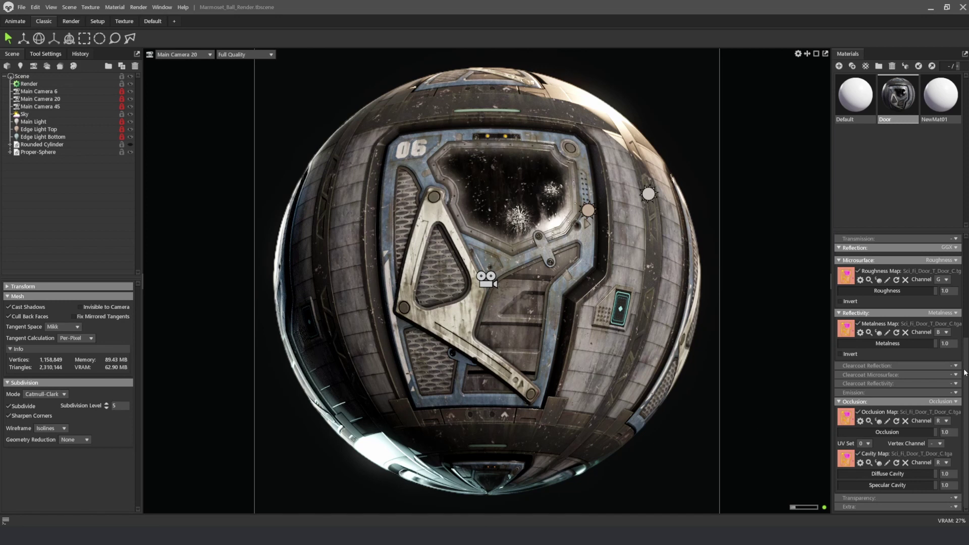
Step: Try the occlusion map with sRGB Color Space enabled and check the cavity map's texture settings
left_click(860, 421)
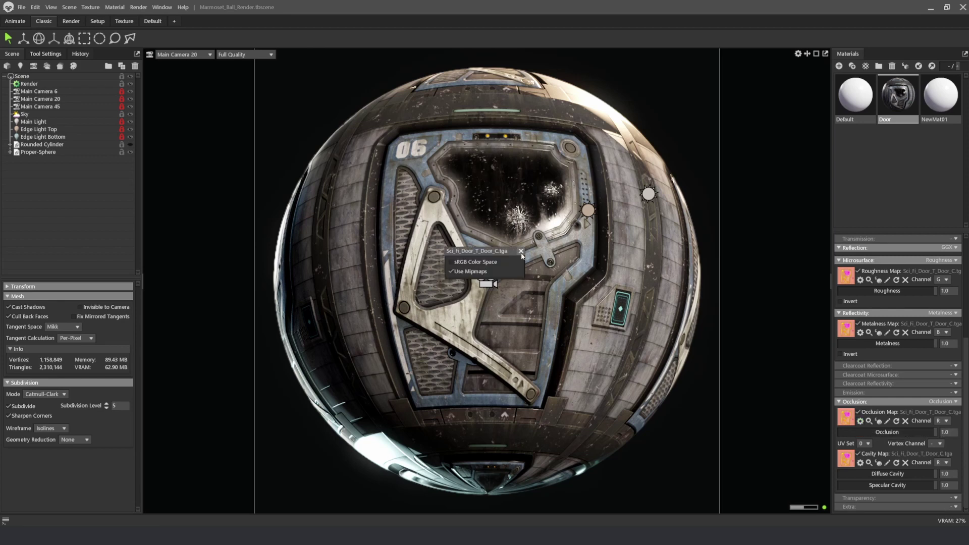
left_click(452, 262)
left_click(520, 252)
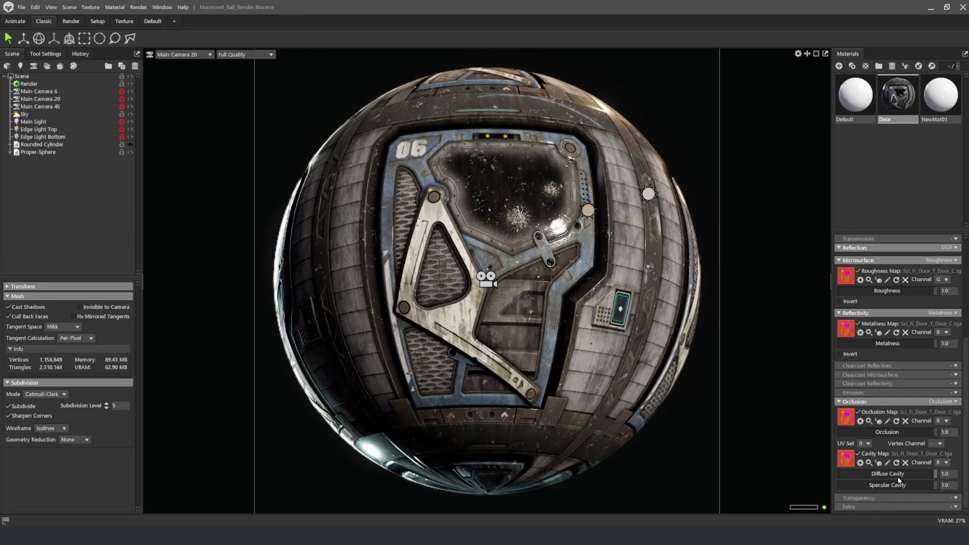
left_click(859, 462)
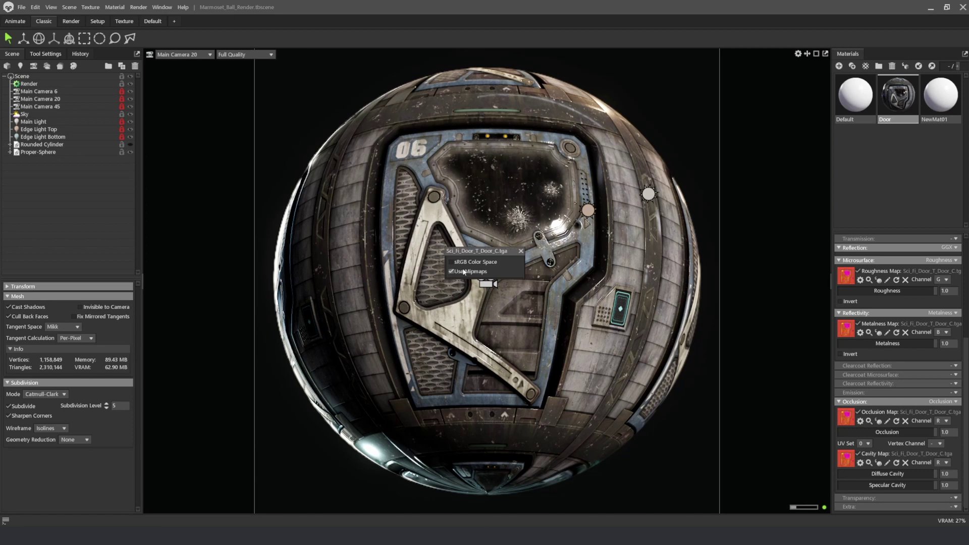
left_click(521, 251)
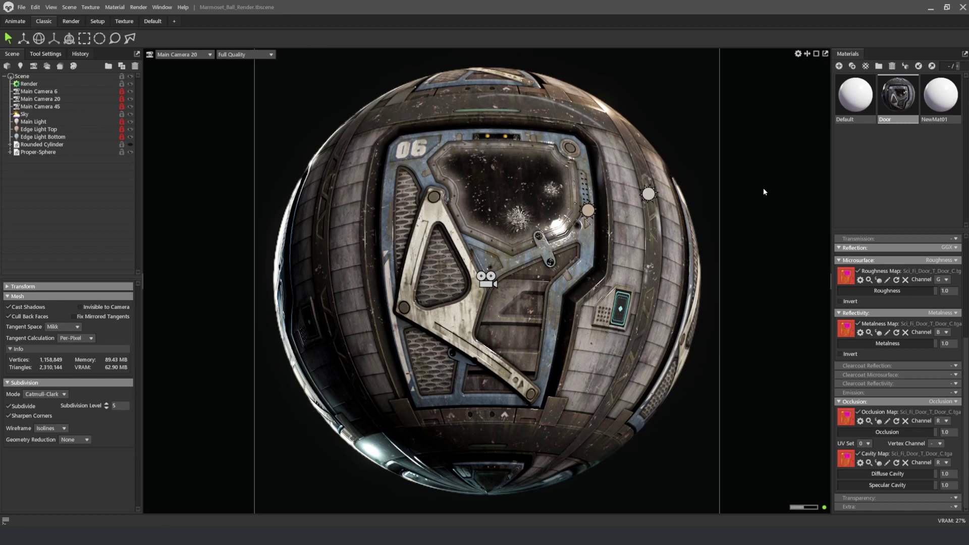
Step: Compare the occlusion map with and without sRGB Color Space, leaving sRGB off for both the occlusion and cavity maps
left_click(861, 422)
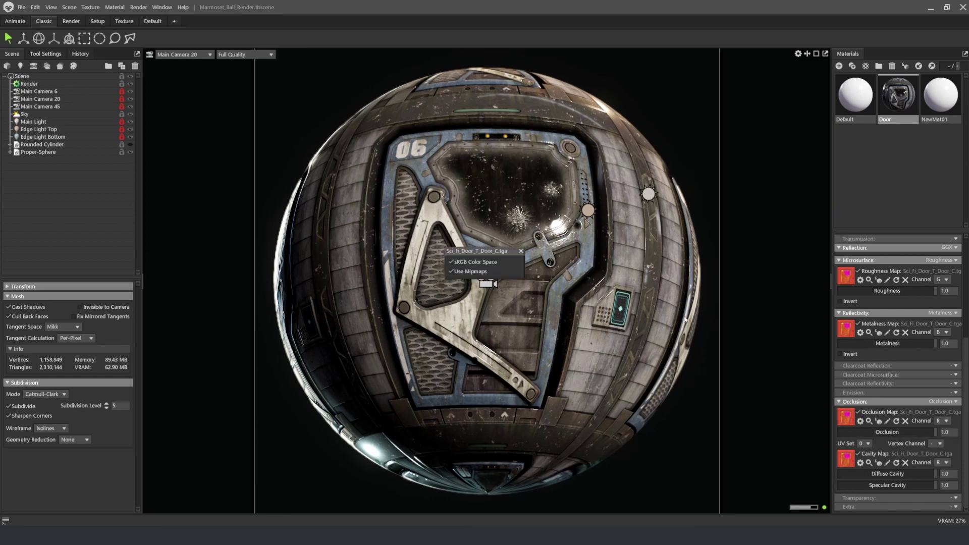
left_click(452, 262)
left_click(451, 262)
left_click(451, 262)
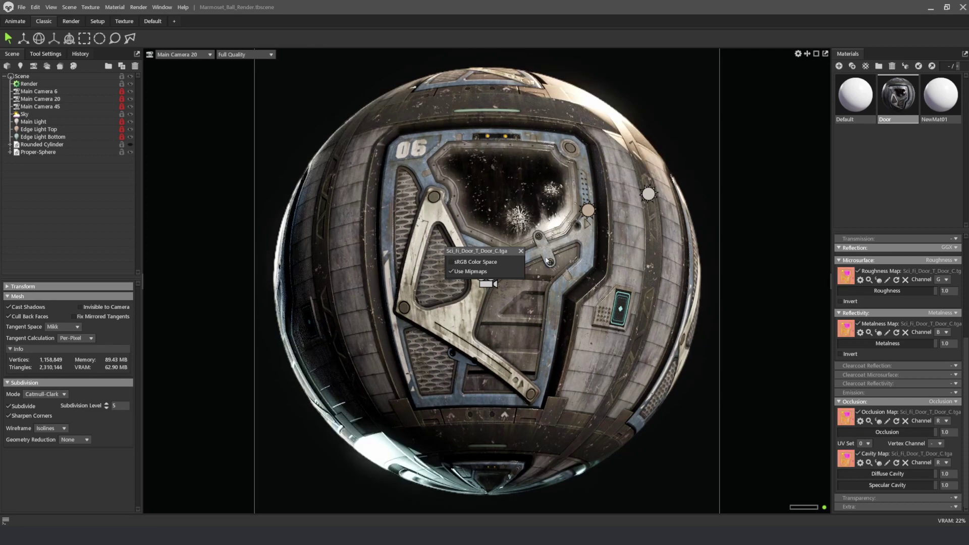
left_click(521, 251)
left_click(860, 462)
left_click(452, 262)
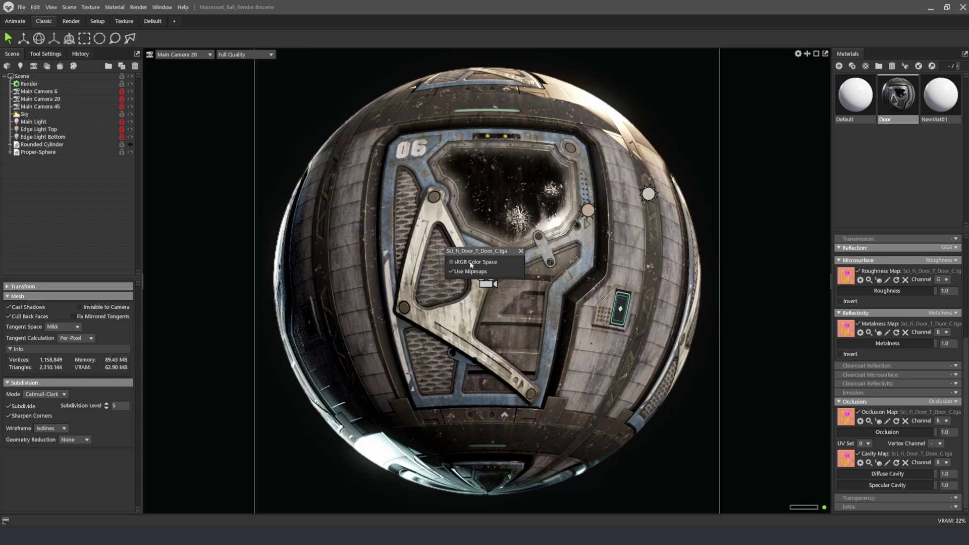
left_click(520, 252)
Step: Enable Height displacement on the Door material using channel A of Sci_Fi_Door_T_Door_C.tga, with a scale of 0.1
scroll(899, 374, "up", 5)
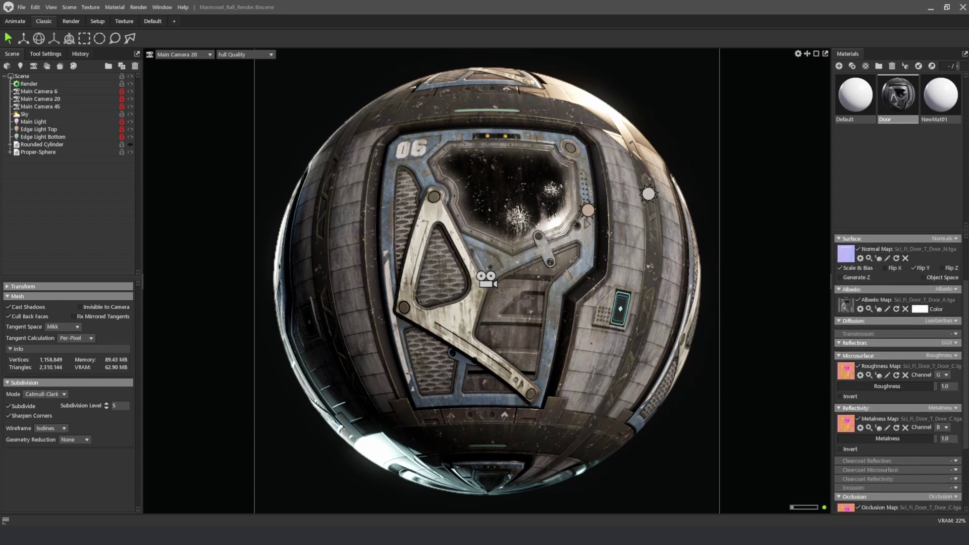
left_click(953, 297)
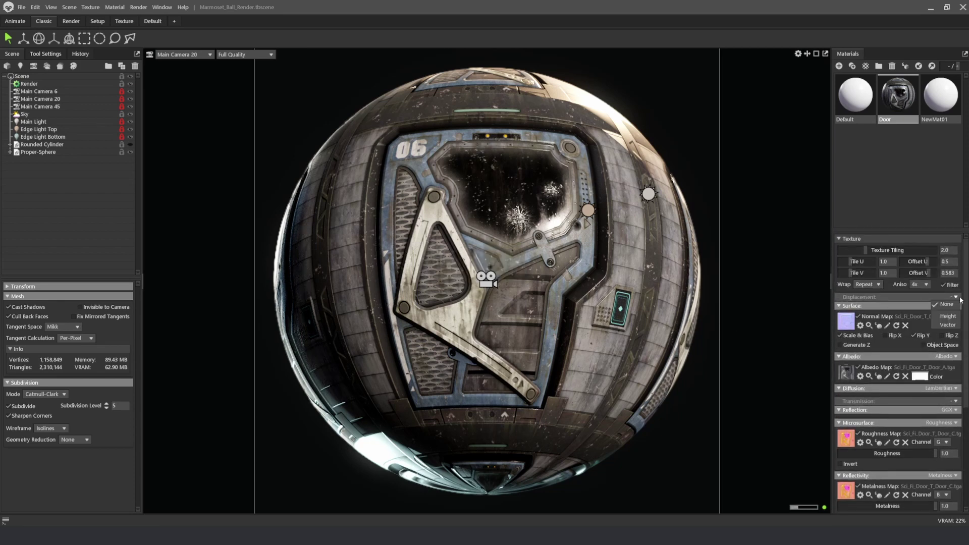
left_click(944, 316)
left_click_drag(967, 284, 968, 302)
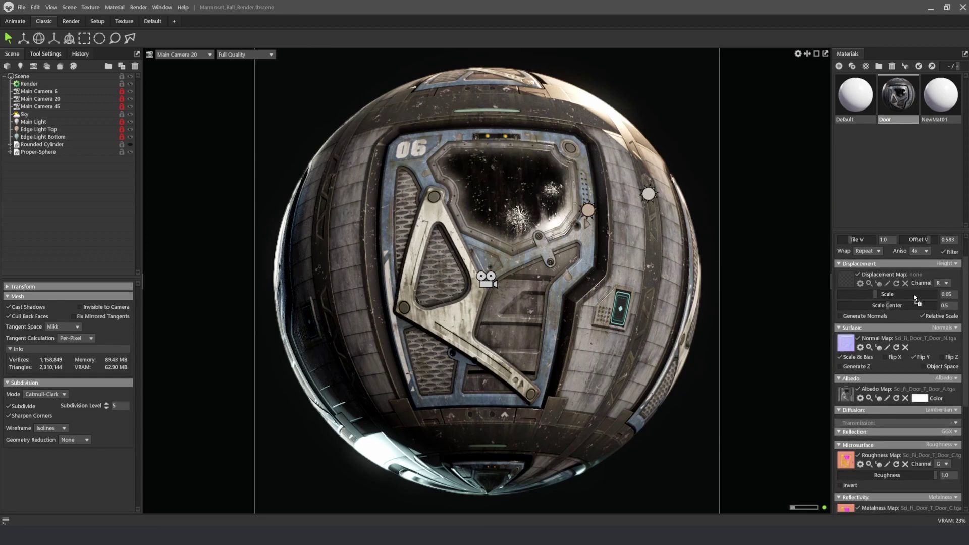
left_click(844, 278)
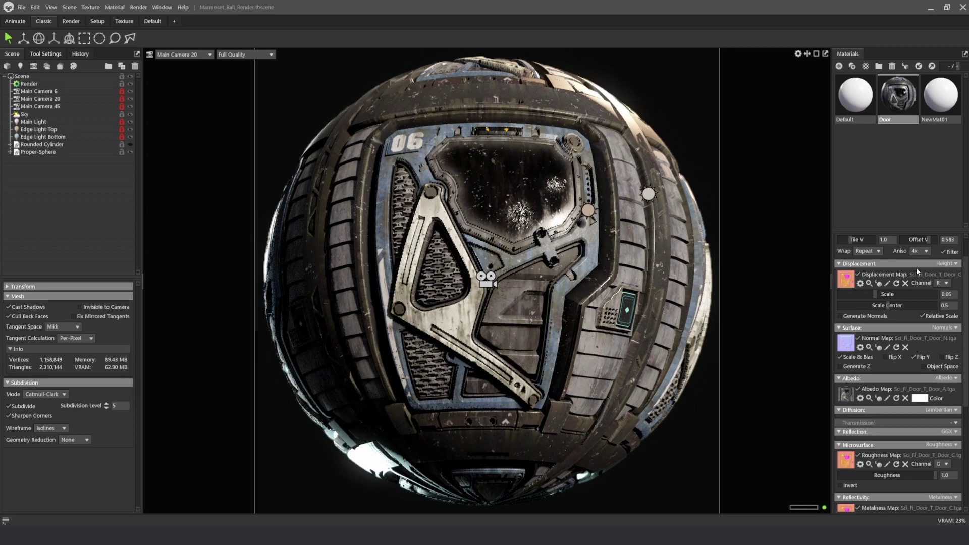
left_click(941, 283)
left_click(941, 317)
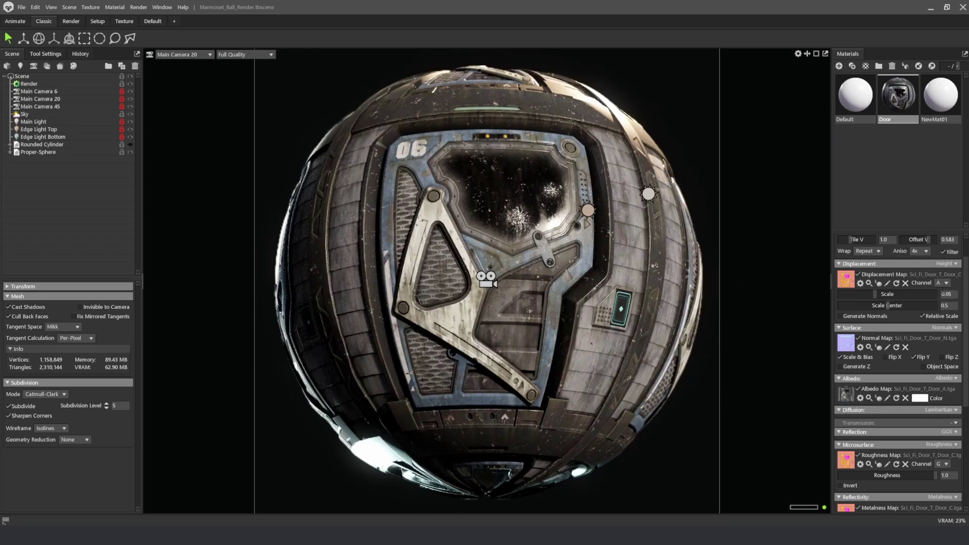
left_click(943, 294)
type("0.1")
key("Return")
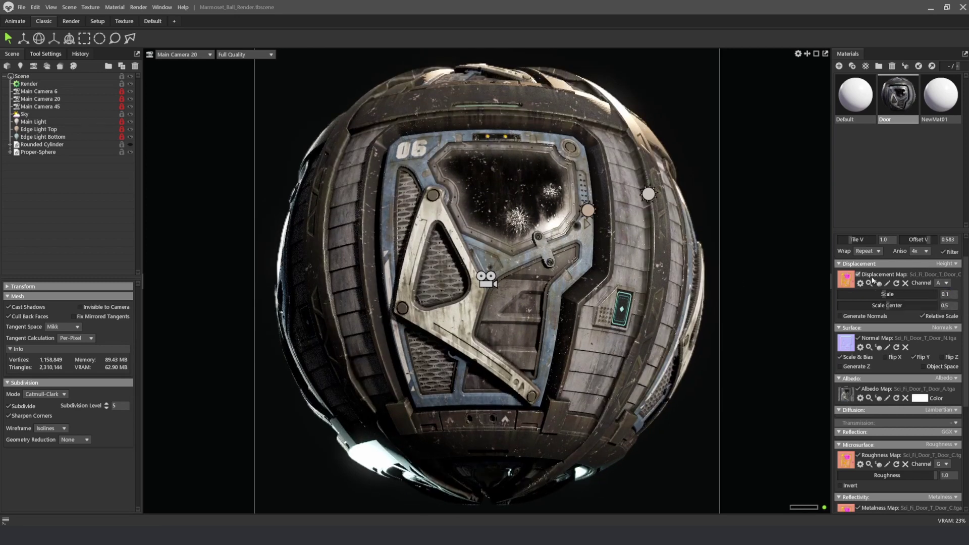
Step: Deselect the sphere and review the settings of the Main Light and the Sky
left_click(716, 223)
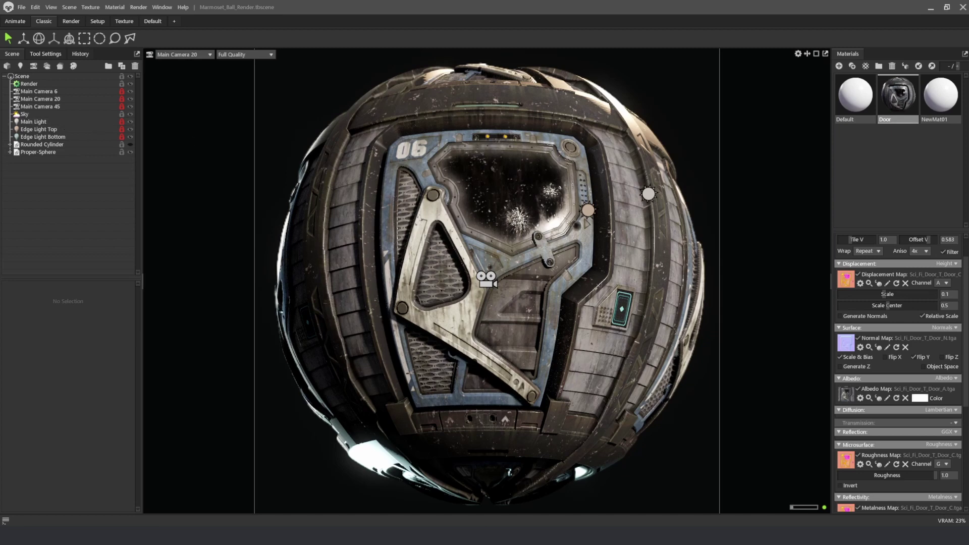
left_click(66, 121)
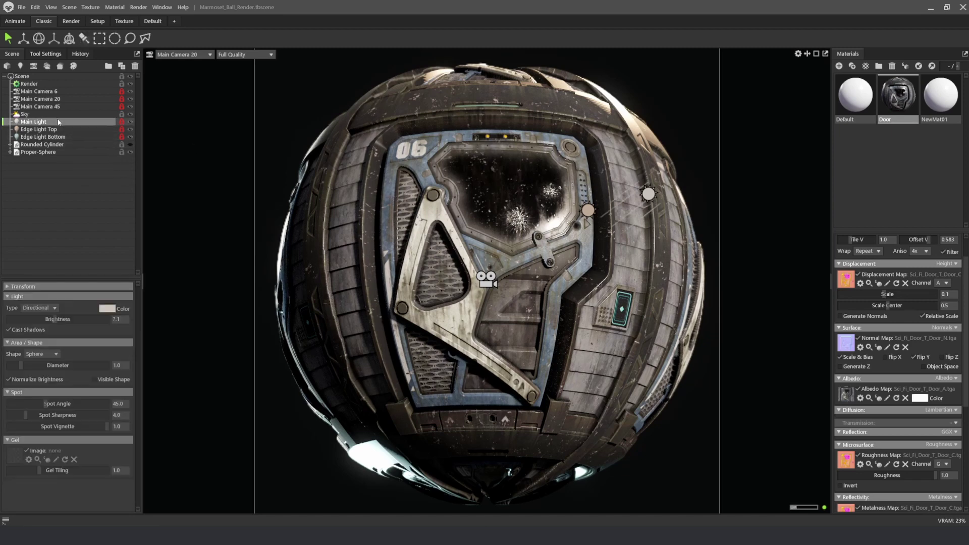
left_click(60, 114)
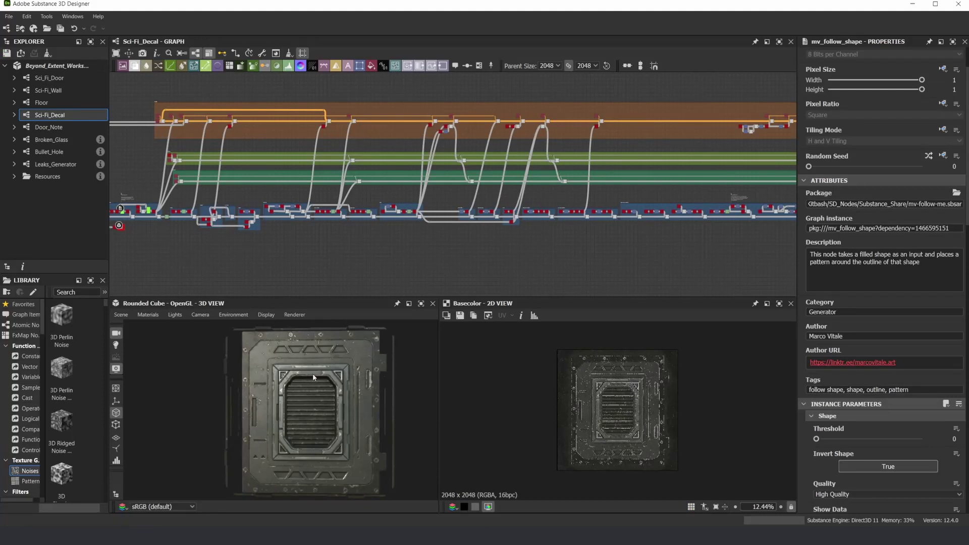
Step: In Substance 3D Designer, apply the tomoco HDRI environment from the library to the 3D view and rotate the Sci-Fi_Decal cube preview
left_click_drag(313, 376, 42, 373)
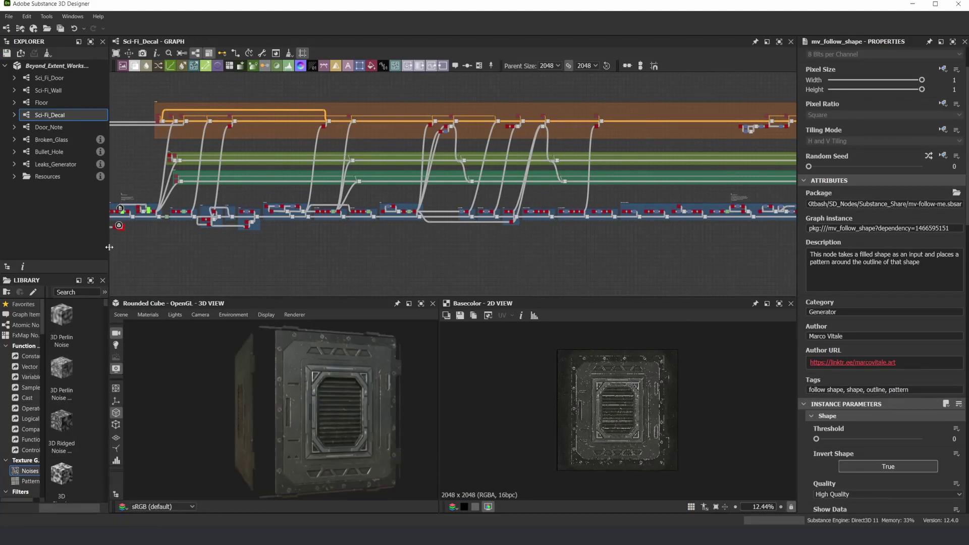
left_click_drag(109, 248, 146, 247)
scroll(91, 378, "down", 3)
scroll(27, 408, "down", 3)
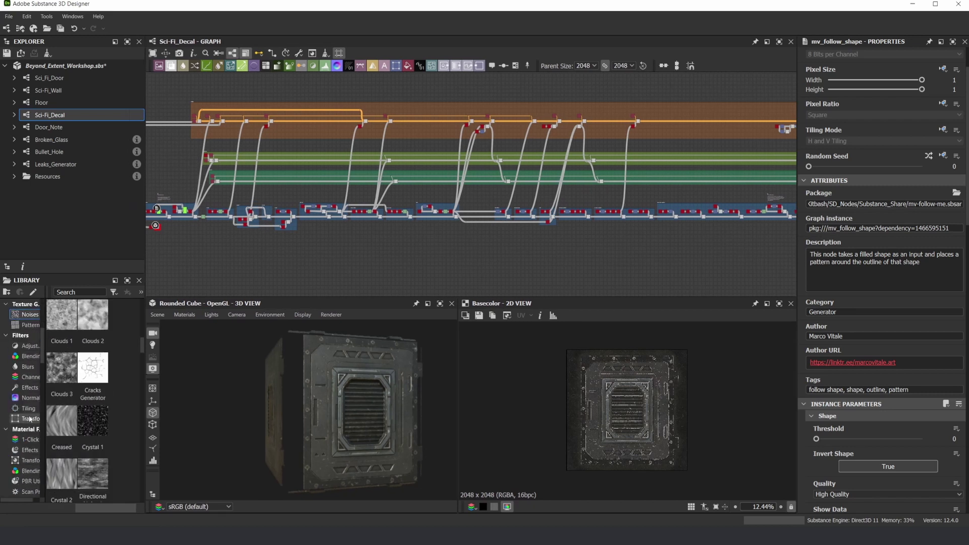
scroll(28, 420, "down", 8)
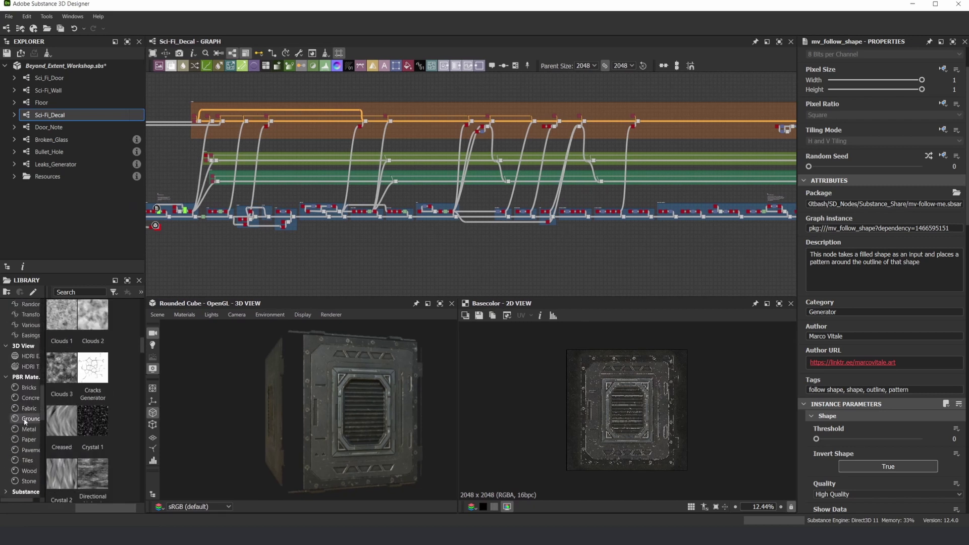
left_click(25, 356)
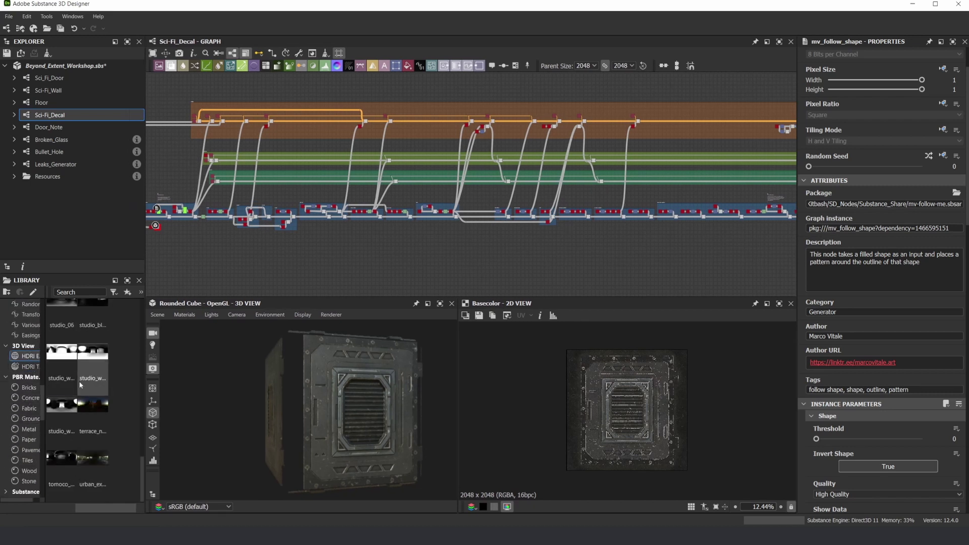
left_click_drag(60, 463, 314, 416)
mouse_move(349, 387)
left_mouse_down()
mouse_move(333, 389)
mouse_move(364, 382)
mouse_move(343, 384)
mouse_move(353, 376)
left_mouse_up()
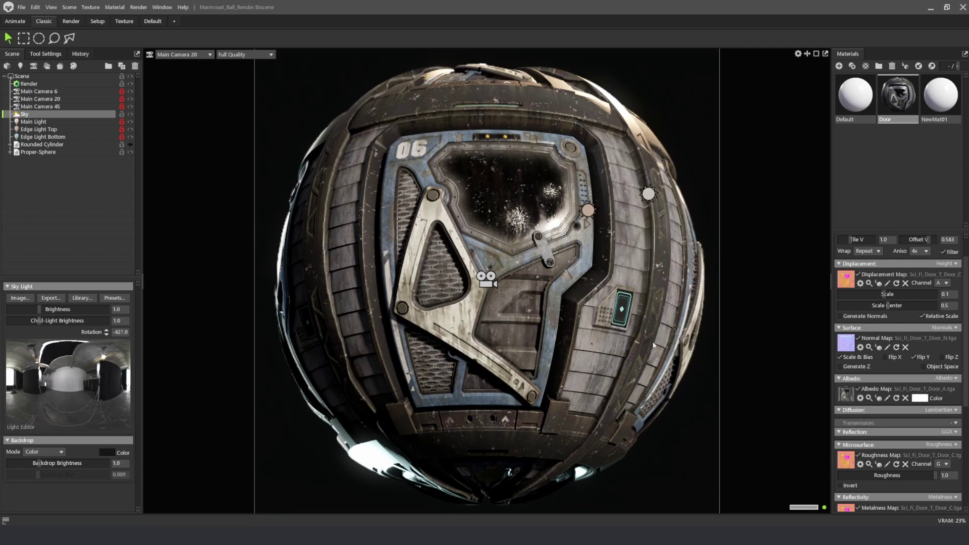
Step: Back in Marmoset Toolbag, enable Emission on the Door material with Sci_Fi_Door_Emissive.tga as its emissive map and an intensity of 5
scroll(917, 457, "down", 5)
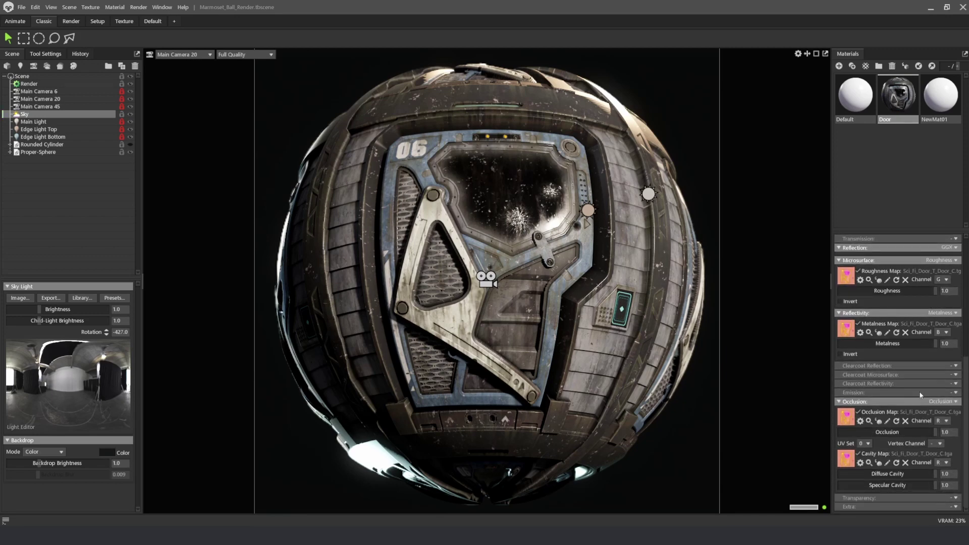
left_click(955, 393)
left_click(939, 411)
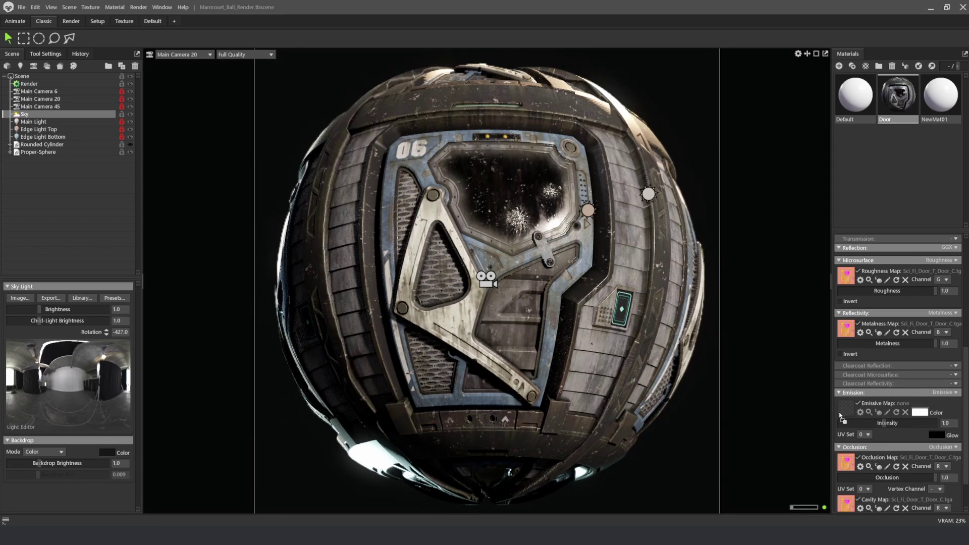
left_click(845, 406)
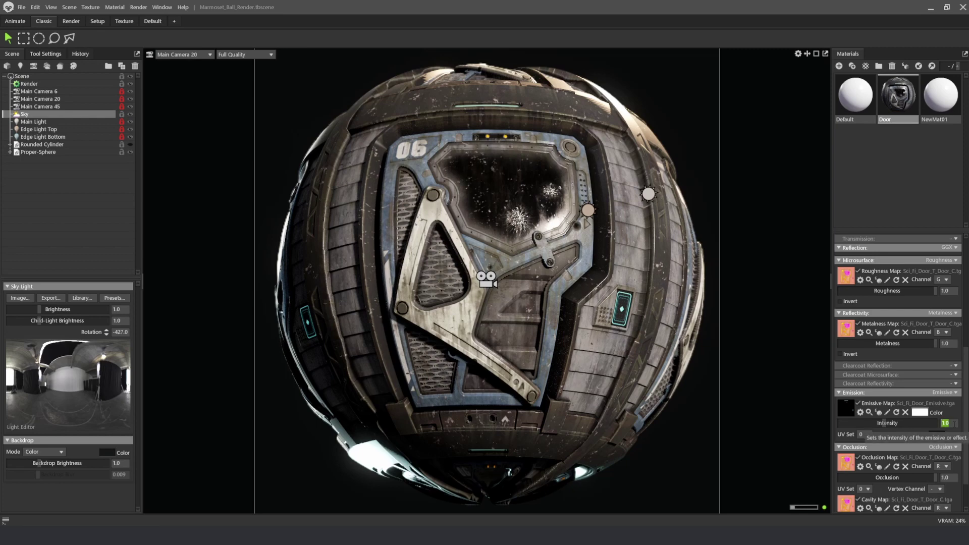
type("5")
key("Return")
left_click(211, 129)
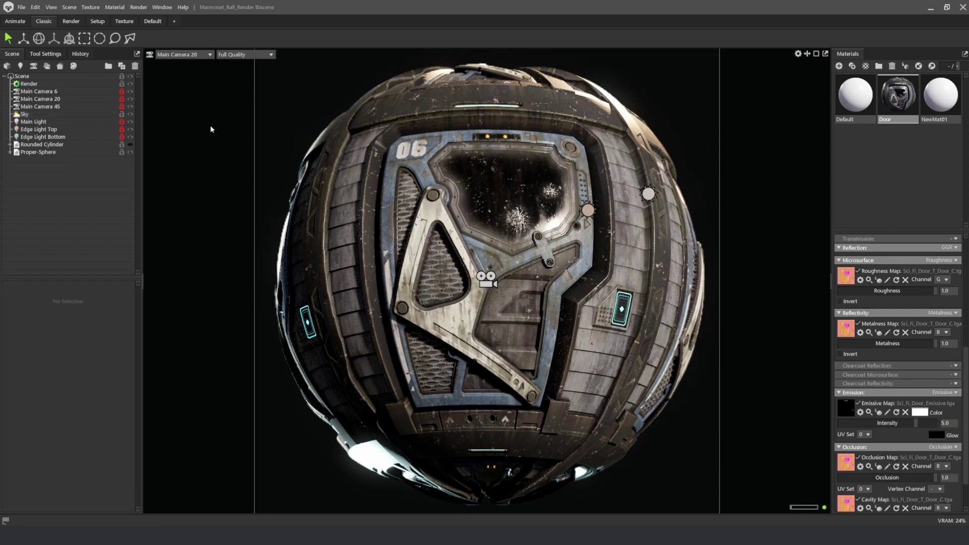
Step: Compare the sphere's lighting by hiding and re-showing the Main Light, Edge Light Top and Edge Light Bottom
left_click(39, 91)
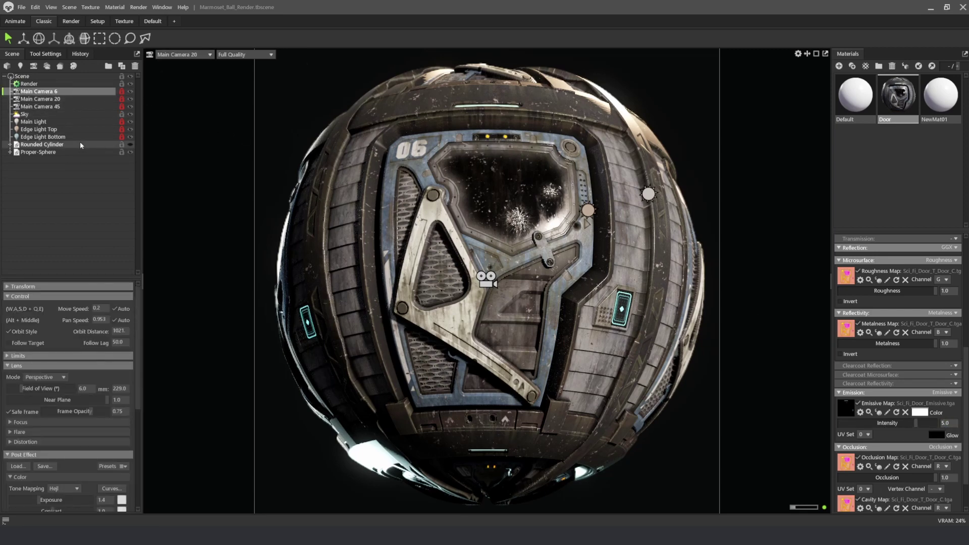
left_click(76, 114)
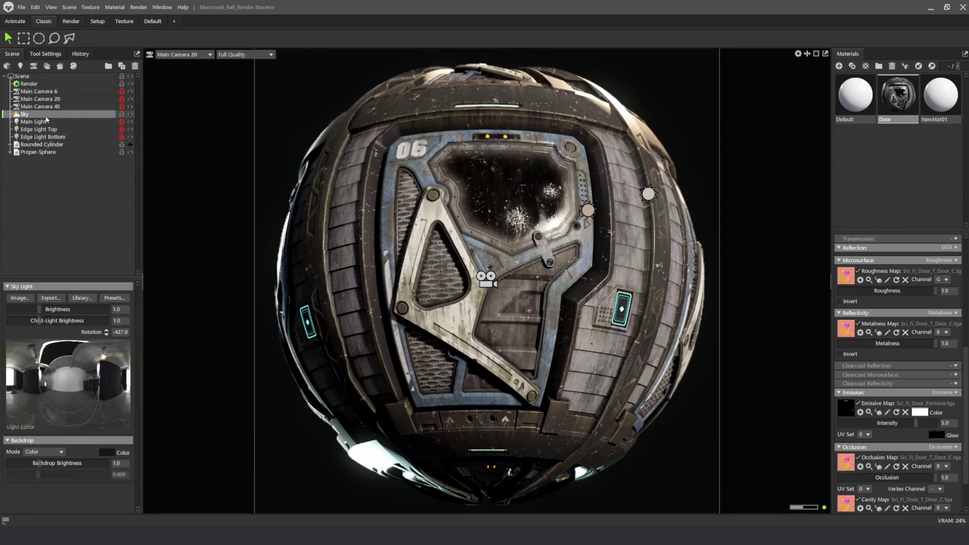
left_click(46, 123)
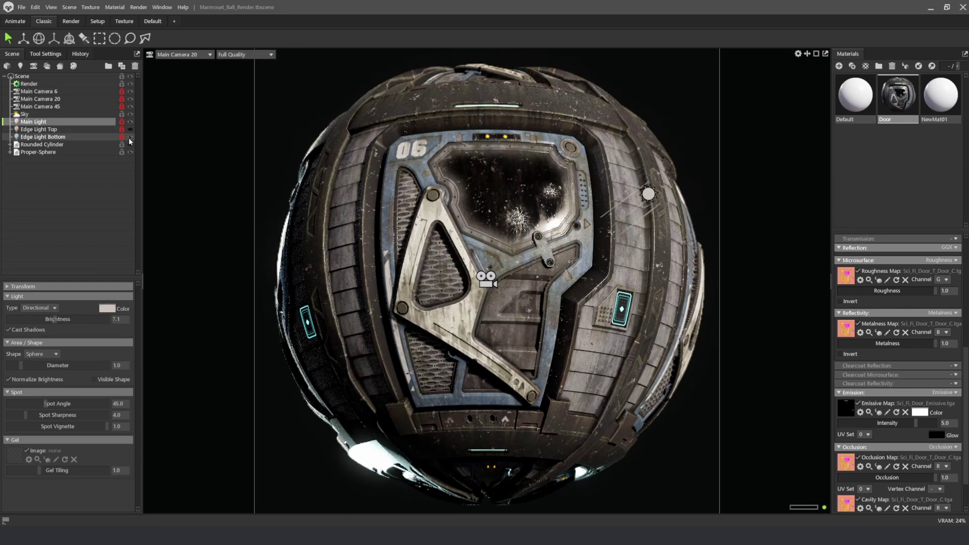
left_click(131, 123)
left_click(130, 123)
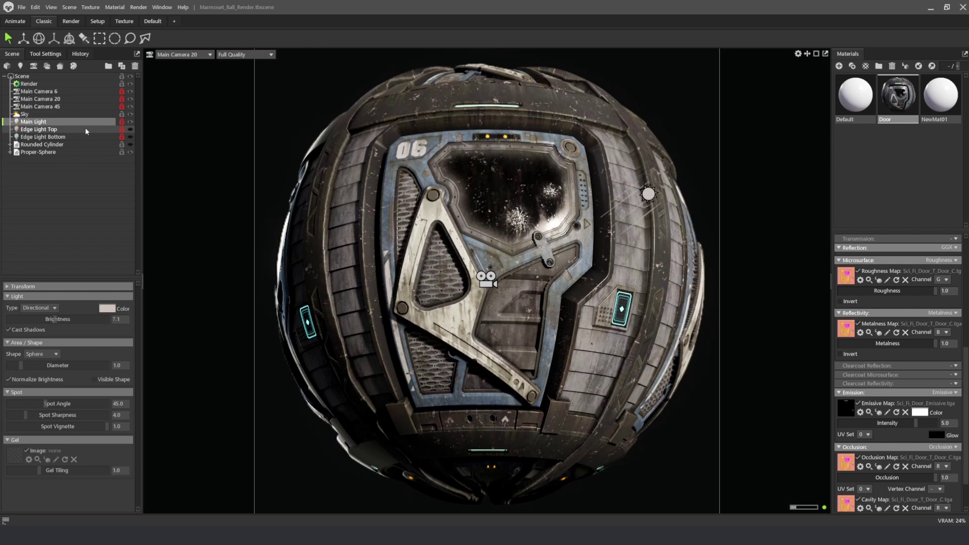
left_click(130, 130)
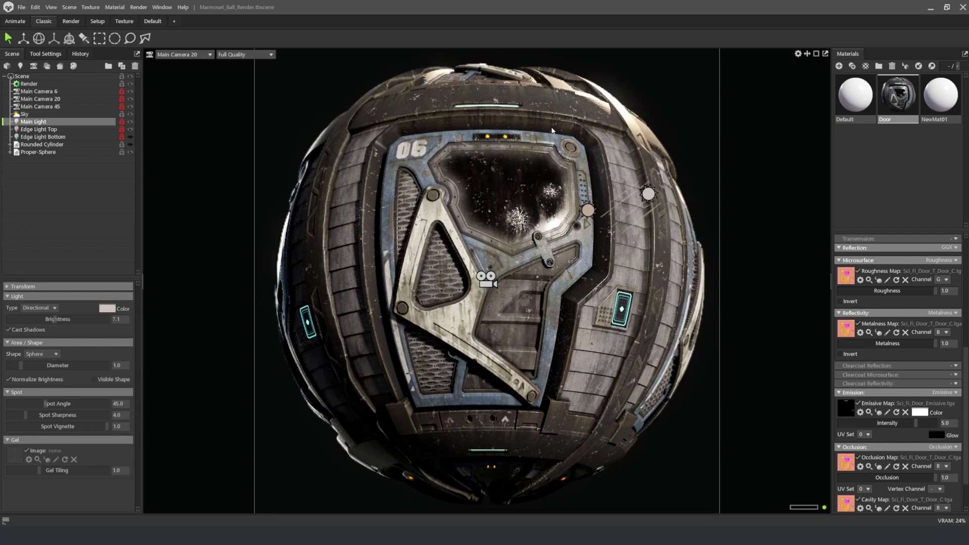
left_click(130, 136)
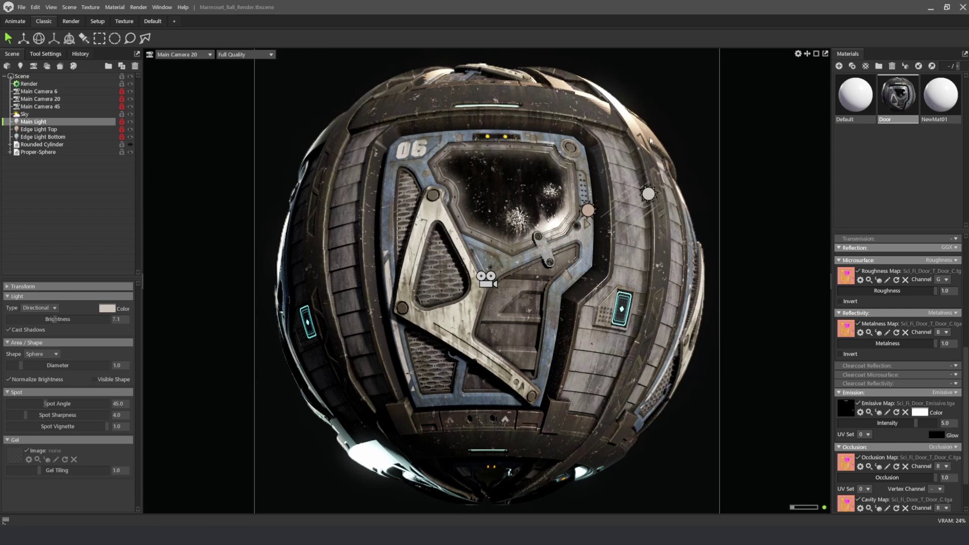
left_click(679, 112)
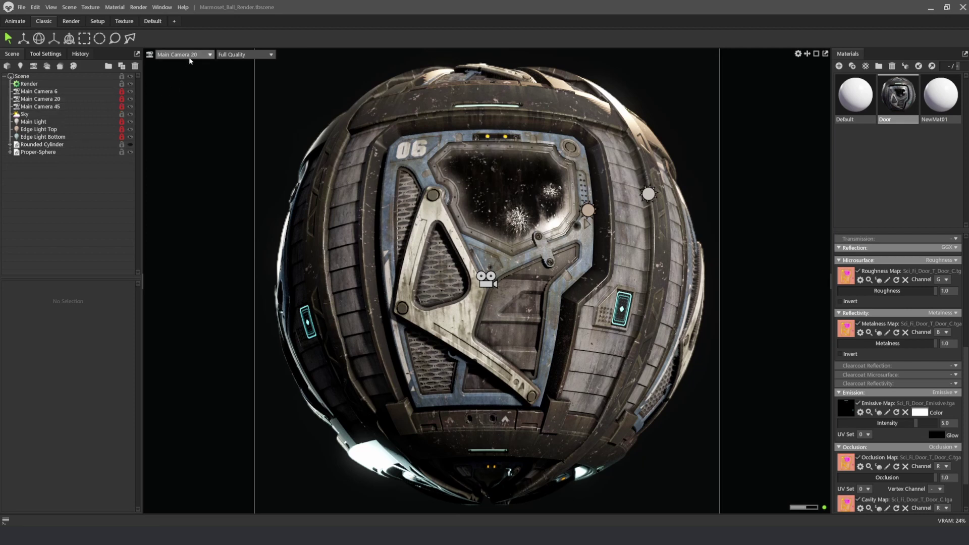
Step: Compare the sphere's perspective through Main Camera 6, Main Camera 20 and Main Camera 45, ending on Main Camera 6
left_click(51, 99)
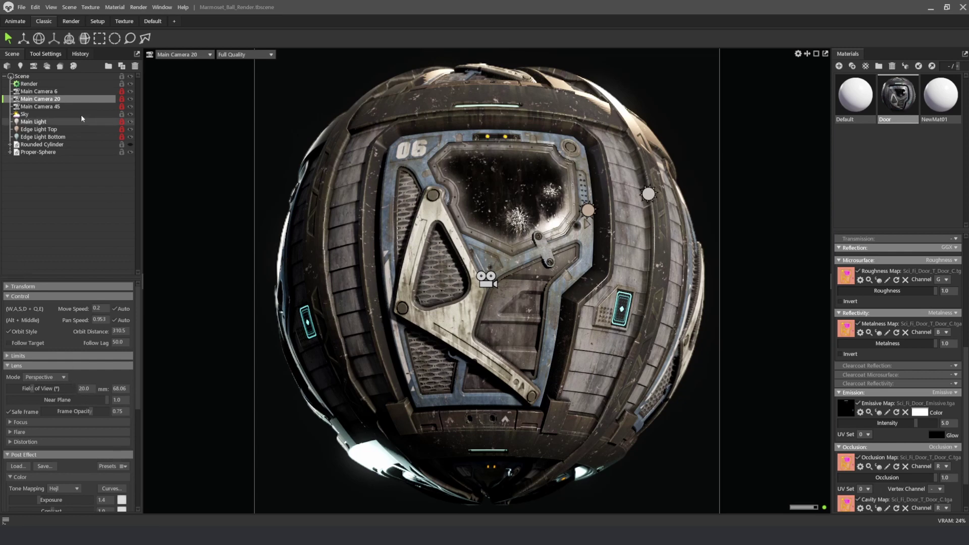
left_click(188, 55)
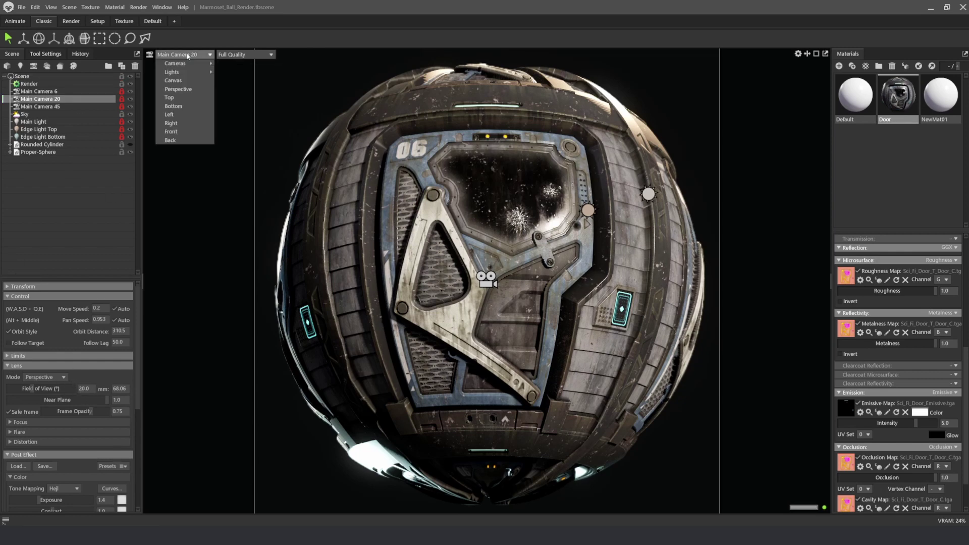
mouse_move(201, 63)
left_click(248, 64)
left_click(199, 56)
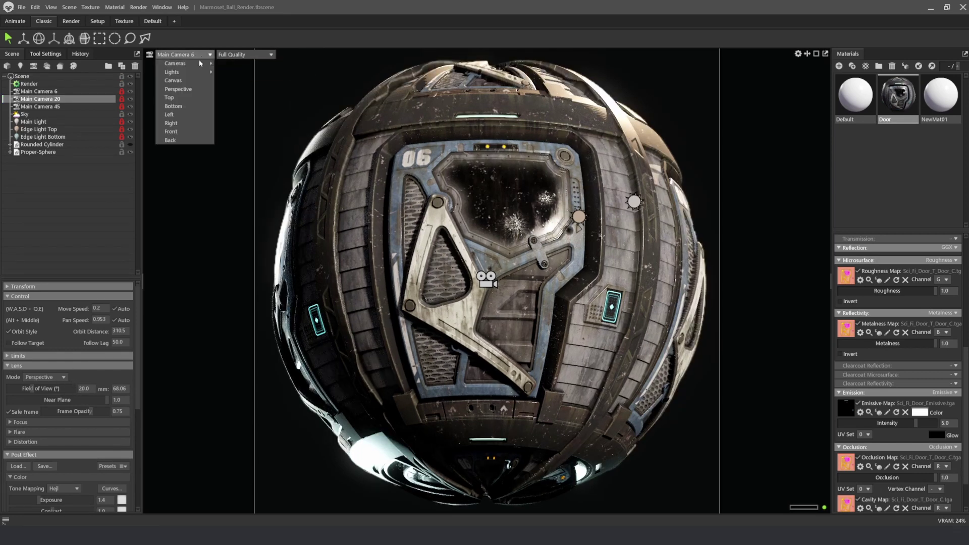
left_click(251, 81)
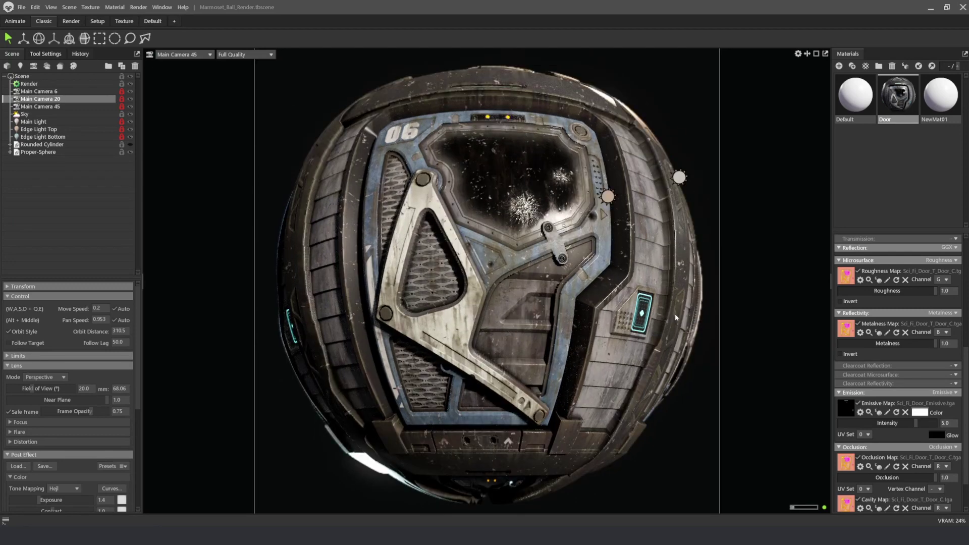
left_click(183, 55)
mouse_move(202, 63)
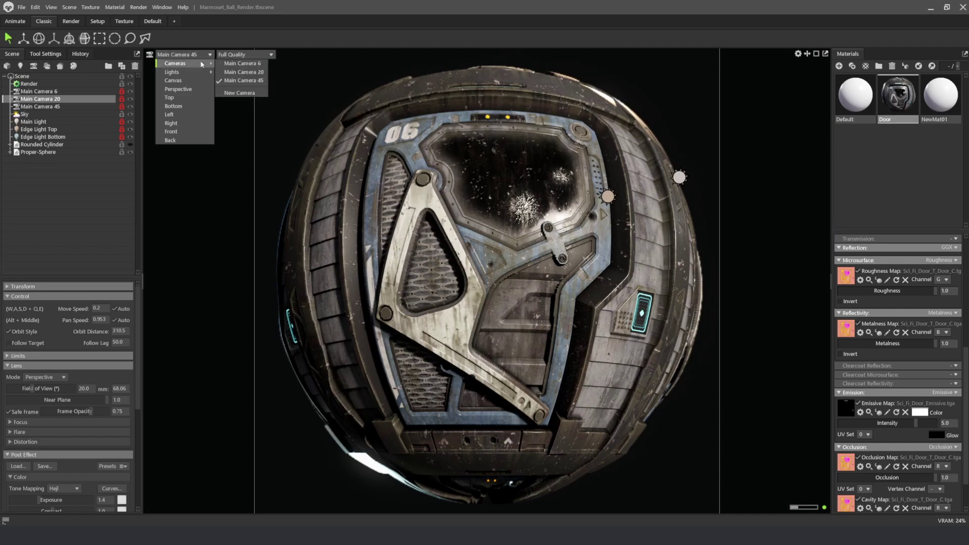
left_click(260, 63)
left_click(201, 55)
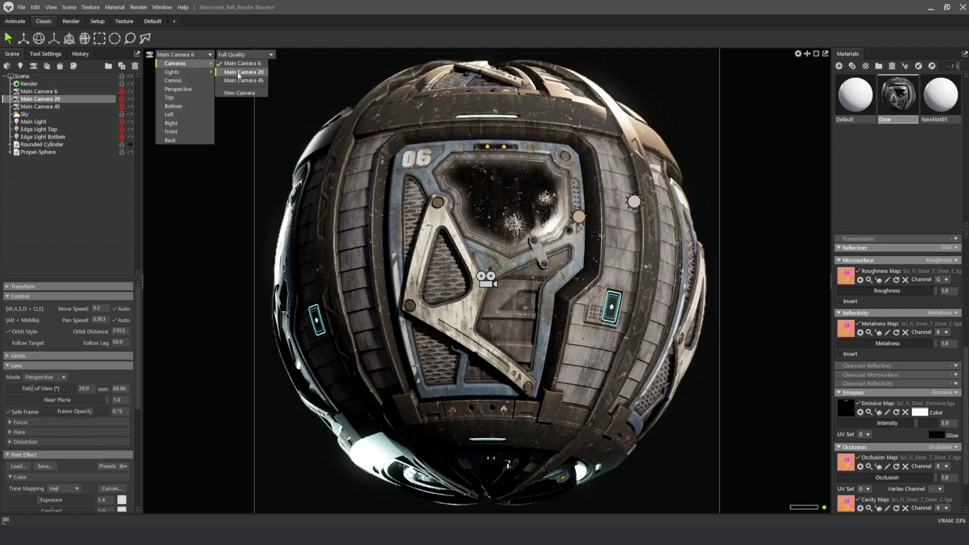
left_click(243, 71)
left_click(209, 54)
left_click(244, 80)
left_click(208, 54)
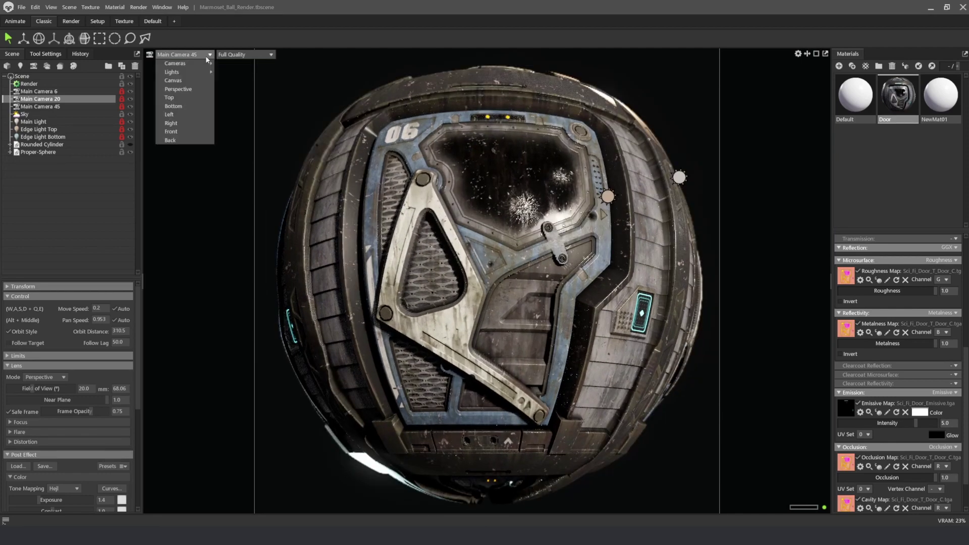
left_click(250, 64)
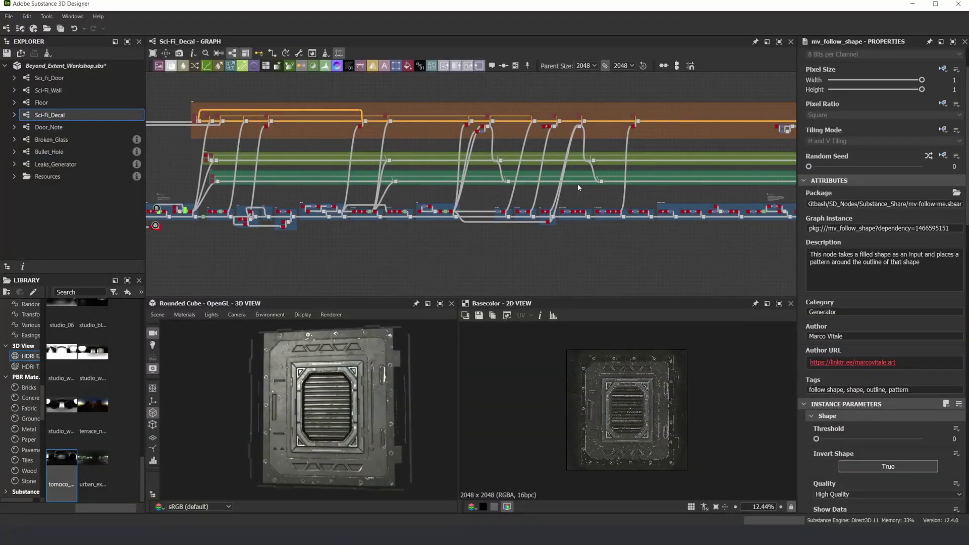
Step: In Substance 3D Designer, examine the Sci-Fi_Decal albedo with and without the Overlay Blend of the curvature Gradient Map
scroll(510, 185, "up", 6)
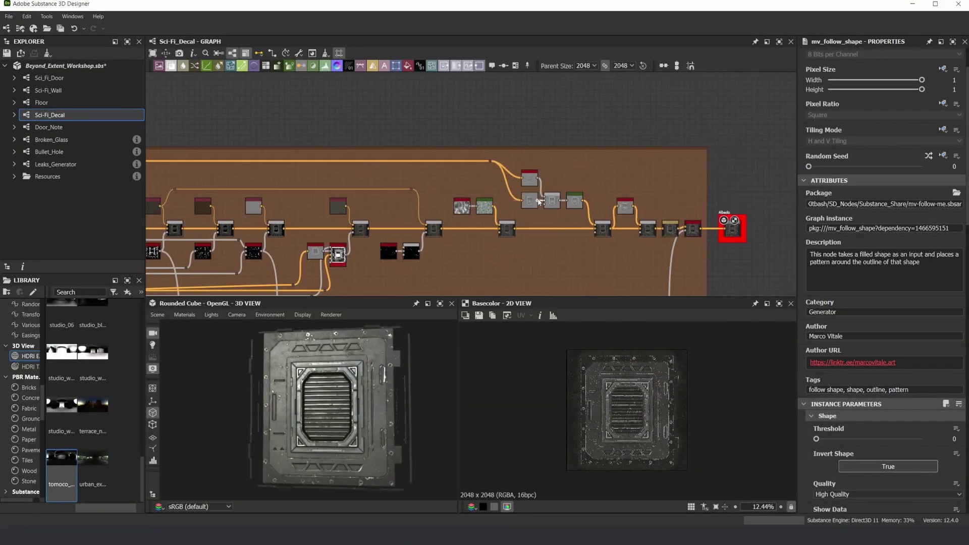
scroll(490, 184, "up", 2)
double_click(637, 271)
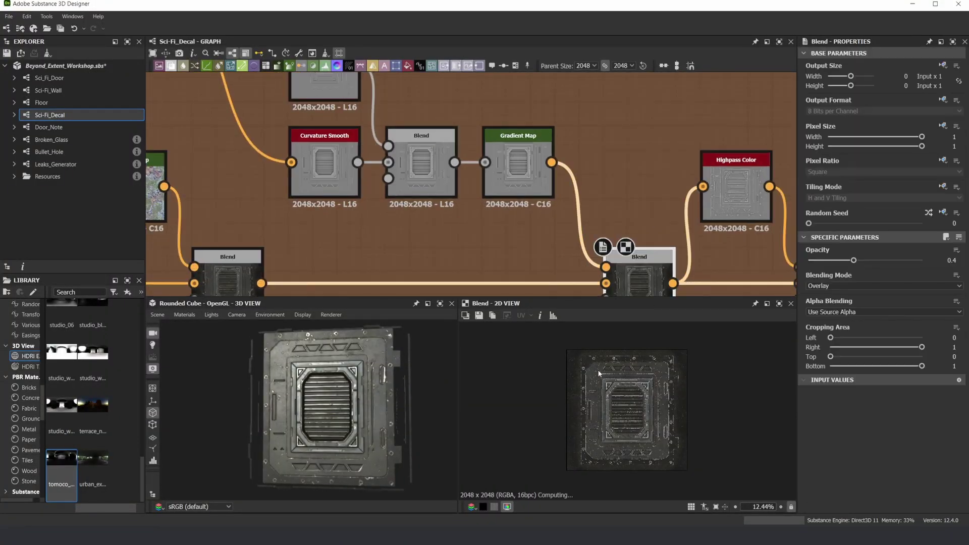
scroll(585, 371, "up", 5)
double_click(228, 278)
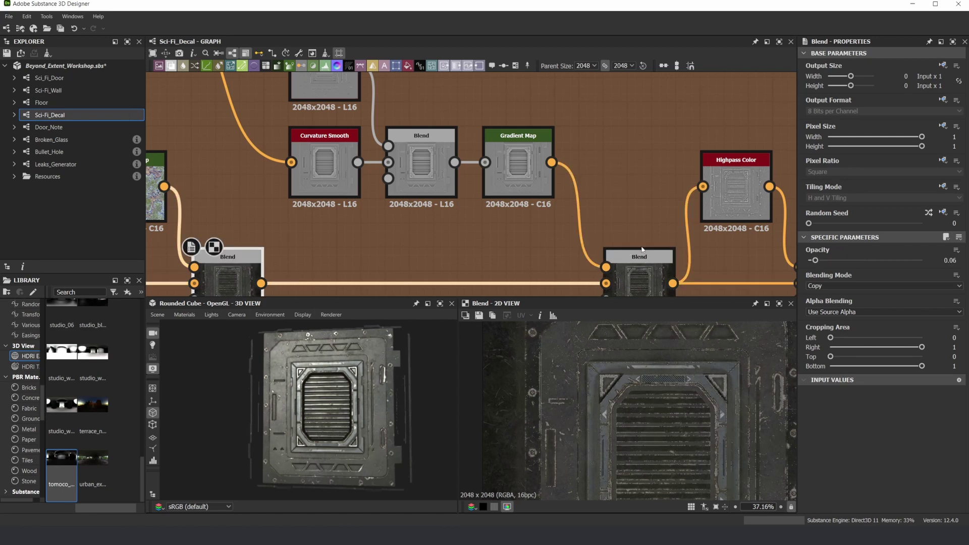
double_click(650, 267)
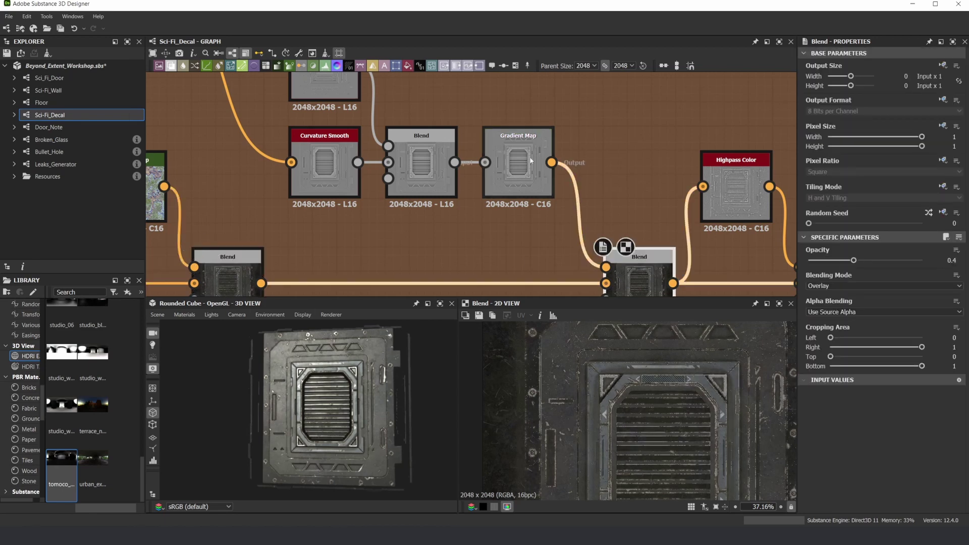
scroll(531, 160, "down", 4)
scroll(404, 167, "up", 4)
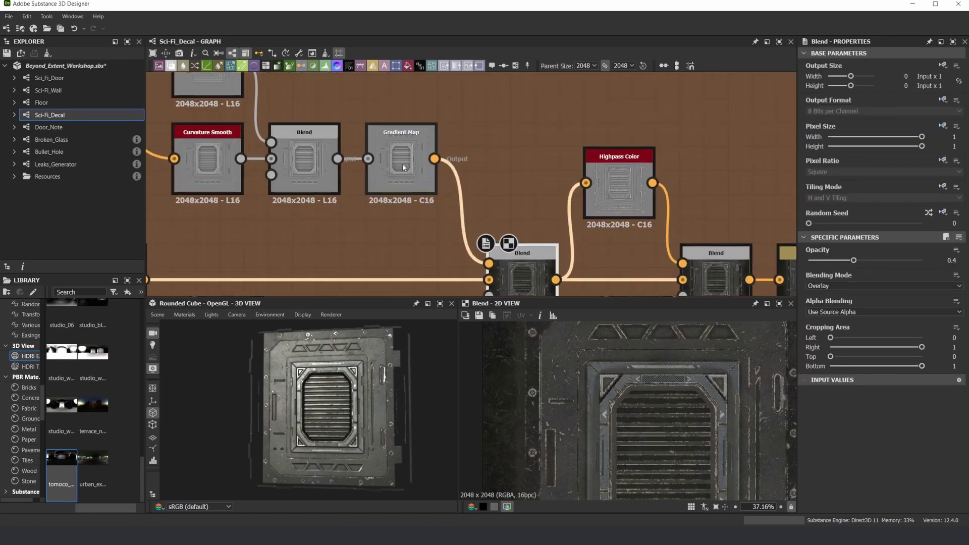
scroll(404, 167, "down", 3)
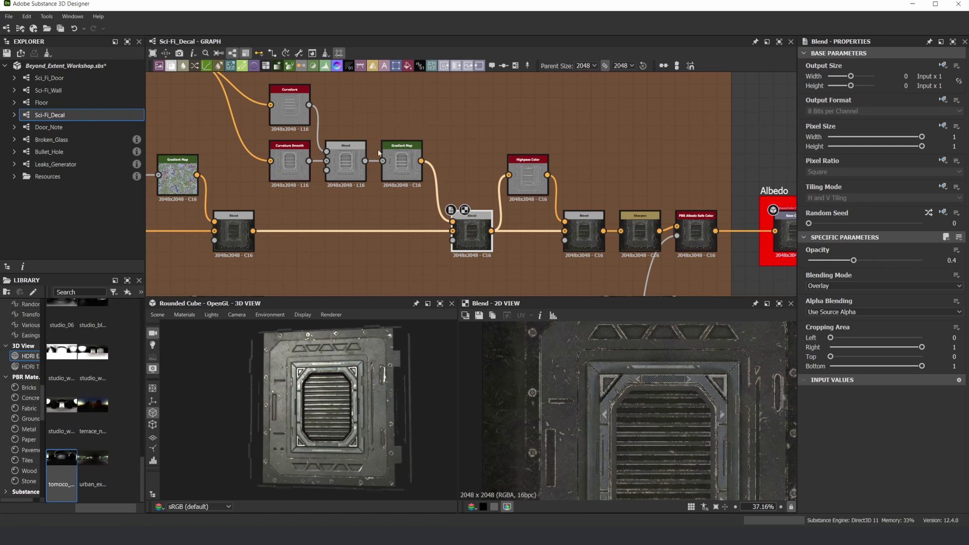
Step: Back in Marmoset Toolbag, review the lens and post effect settings of Main Camera 6
left_click(913, 3)
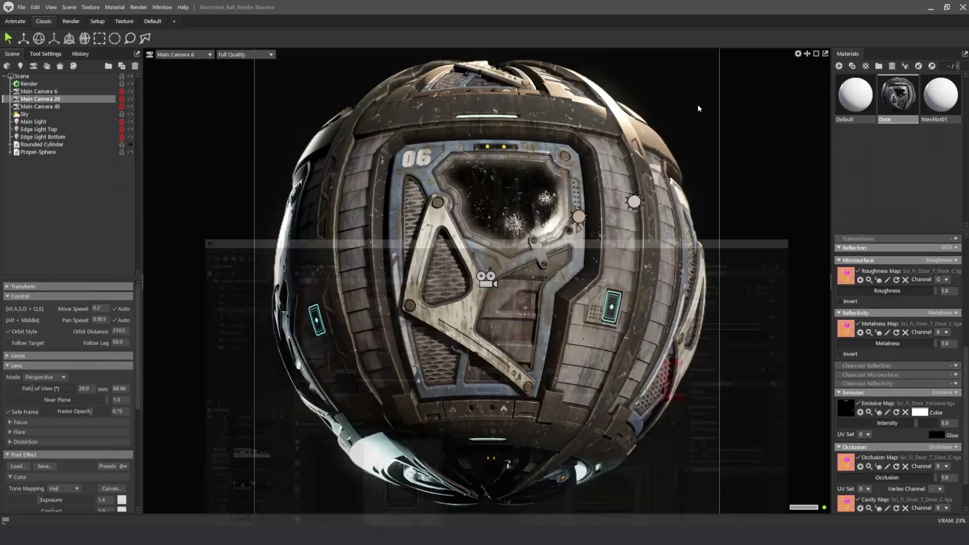
left_click(293, 127)
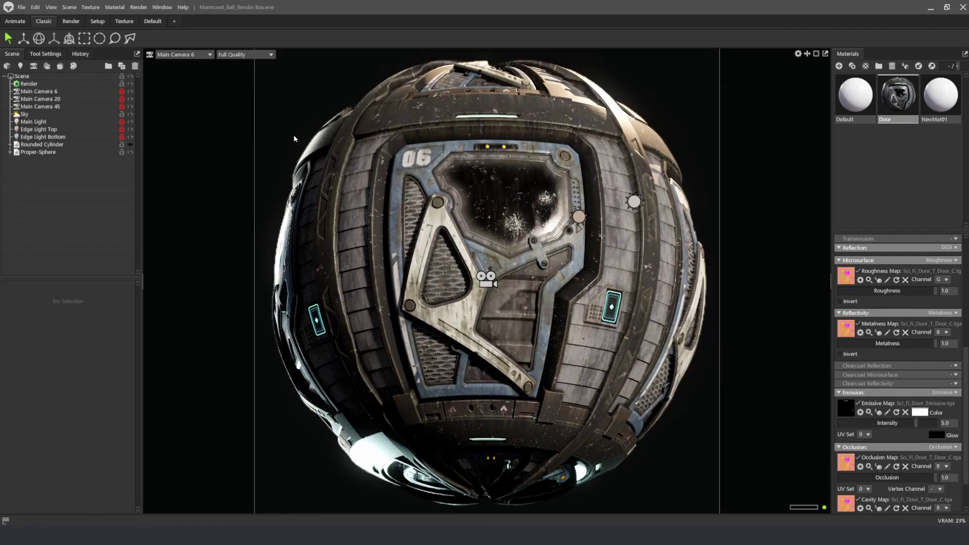
left_click(49, 92)
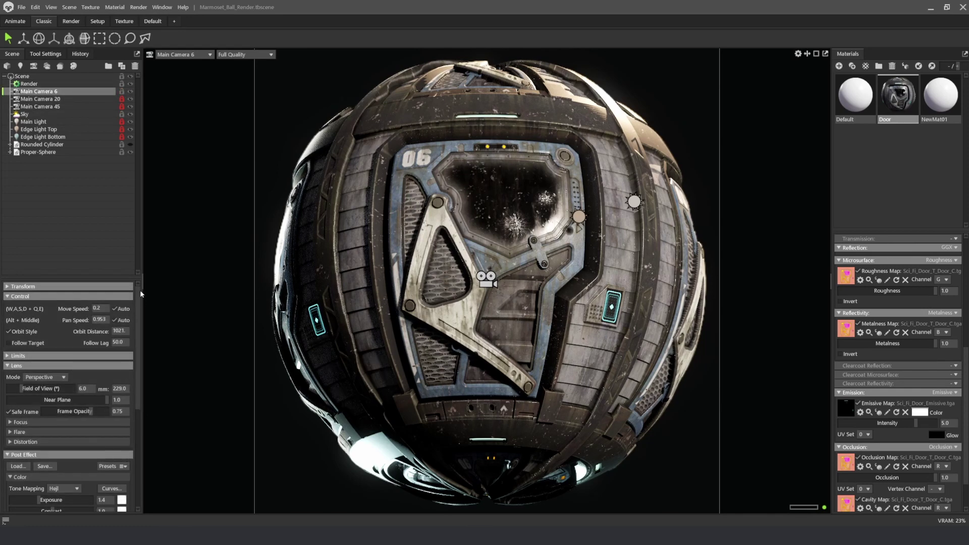
scroll(139, 304, "down", 4)
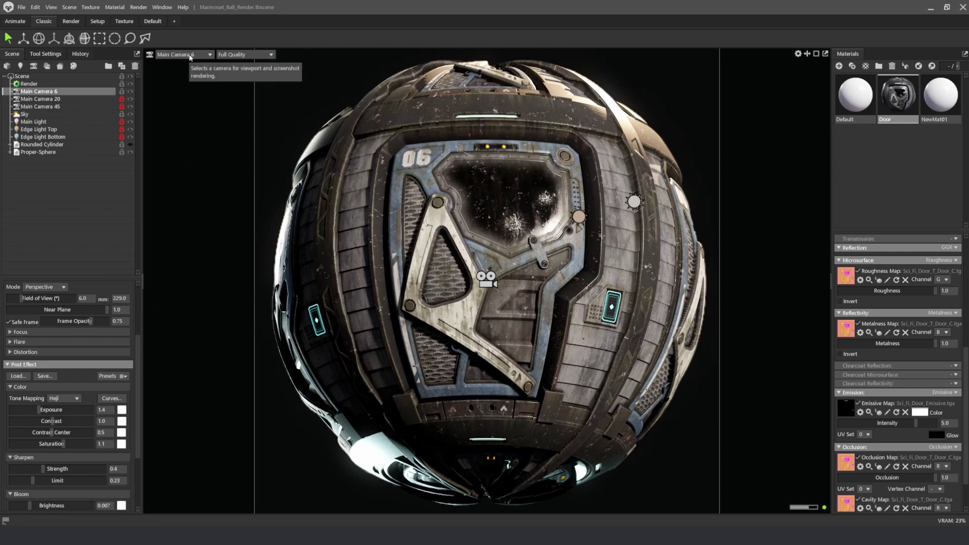
Step: Review the settings of Main Camera 45 and view the sphere through Main Camera 45, Main Camera 20 and Main Camera 6 in turn
left_click(189, 57)
mouse_move(174, 63)
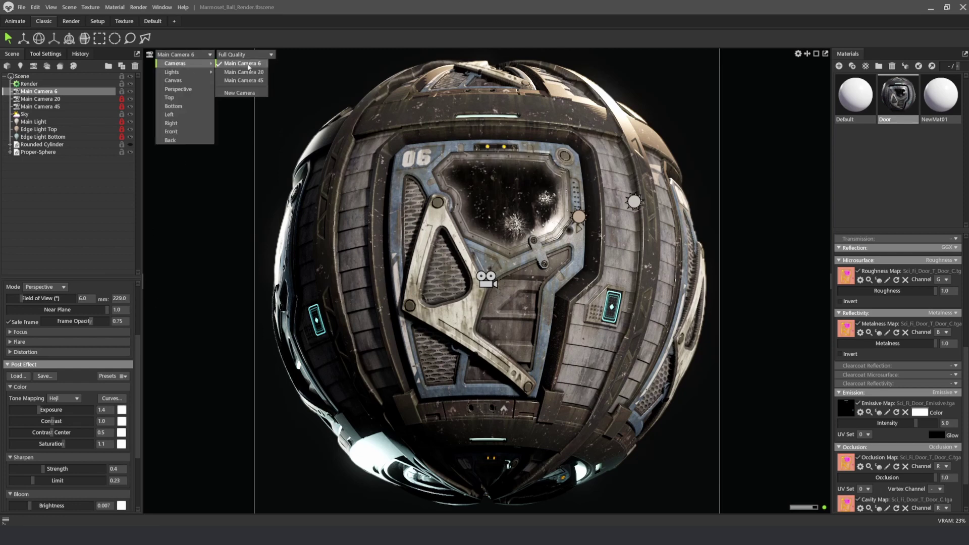
left_click(255, 81)
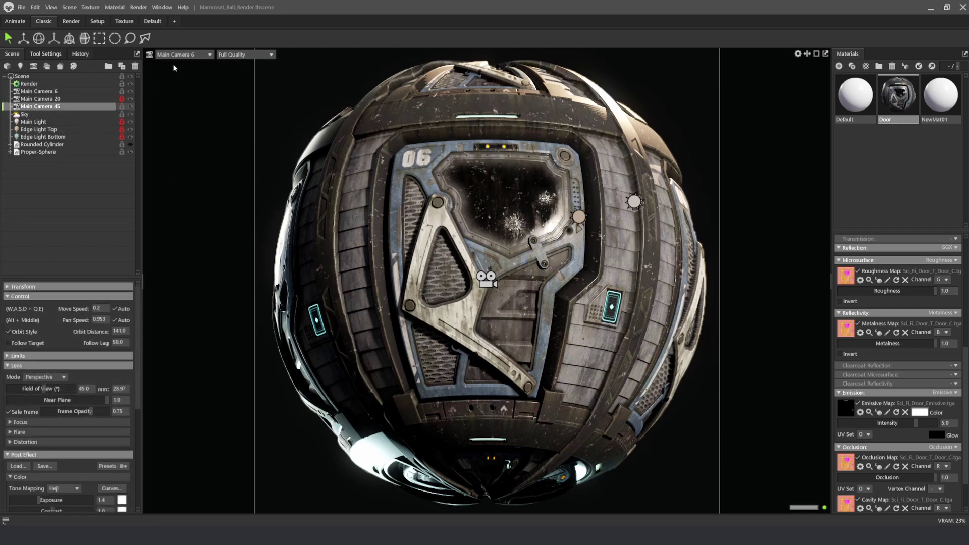
left_click(183, 60)
mouse_move(175, 64)
left_click(255, 80)
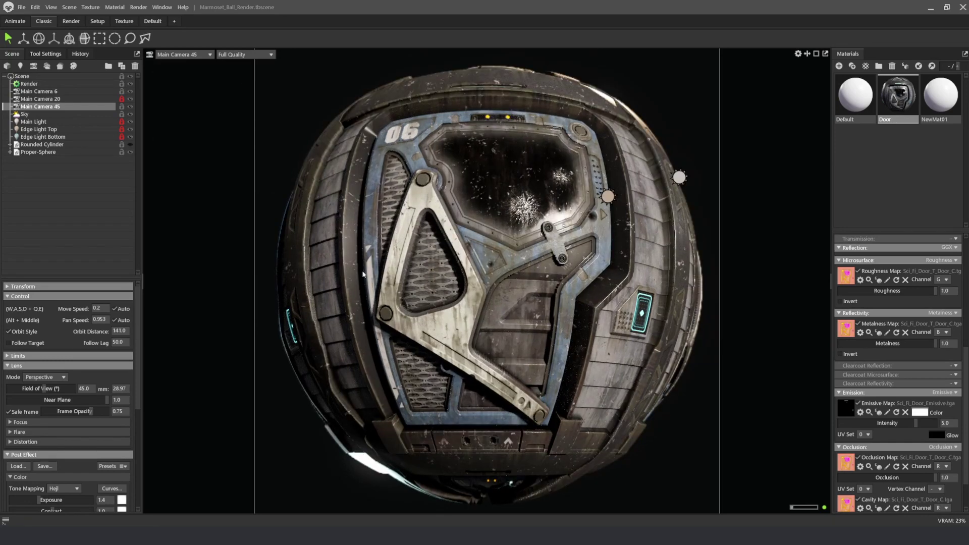
left_click(183, 54)
mouse_move(175, 63)
left_click(241, 72)
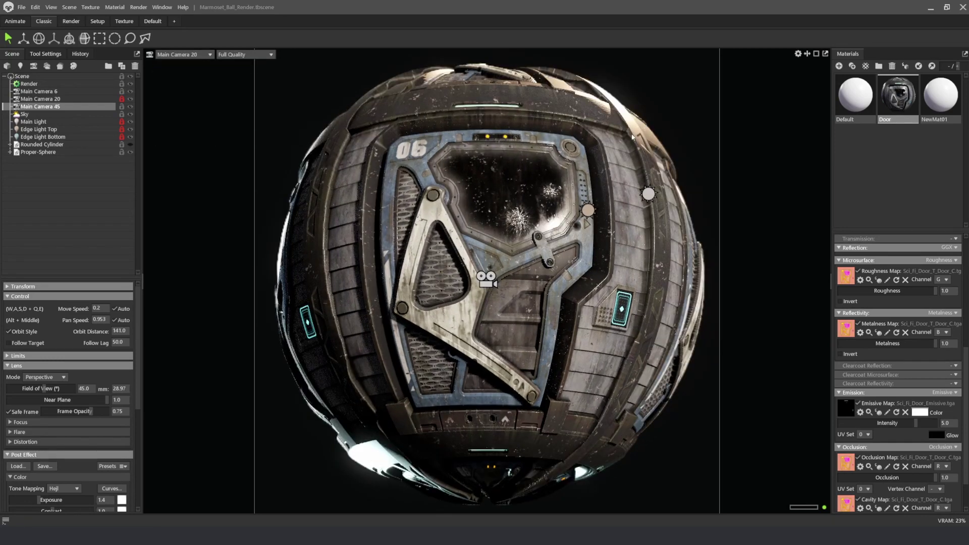
left_click(184, 54)
mouse_move(175, 63)
left_click(242, 64)
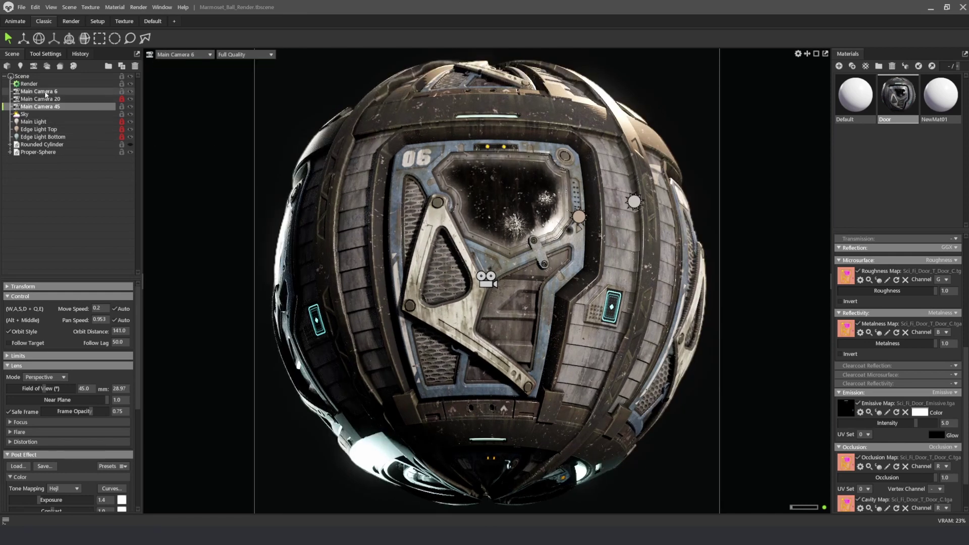
Step: With Main Camera 6 selected, show the Rounded Cylinder in place of the Proper-Sphere and apply the Door material to it
left_click(44, 91)
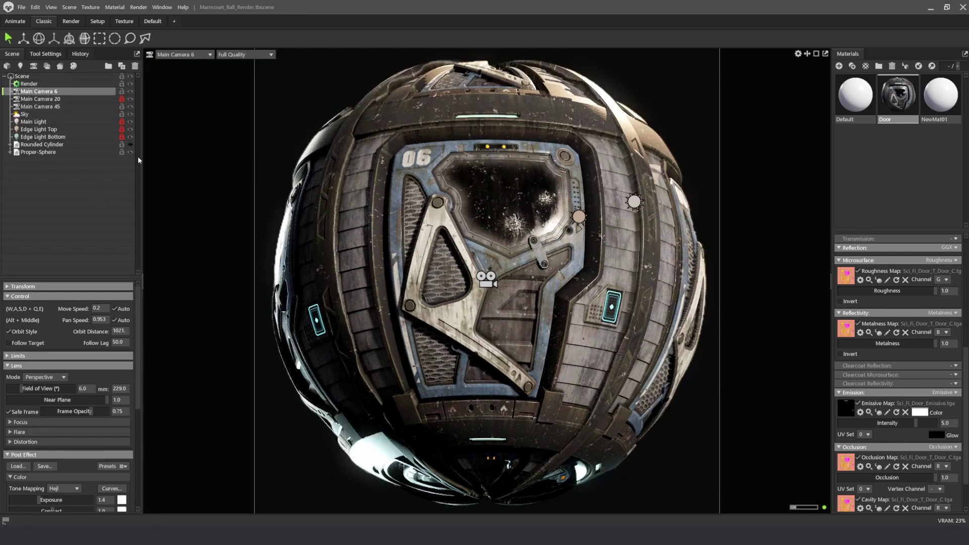
left_click(132, 145)
left_click(132, 145)
left_click_drag(897, 101, 502, 230)
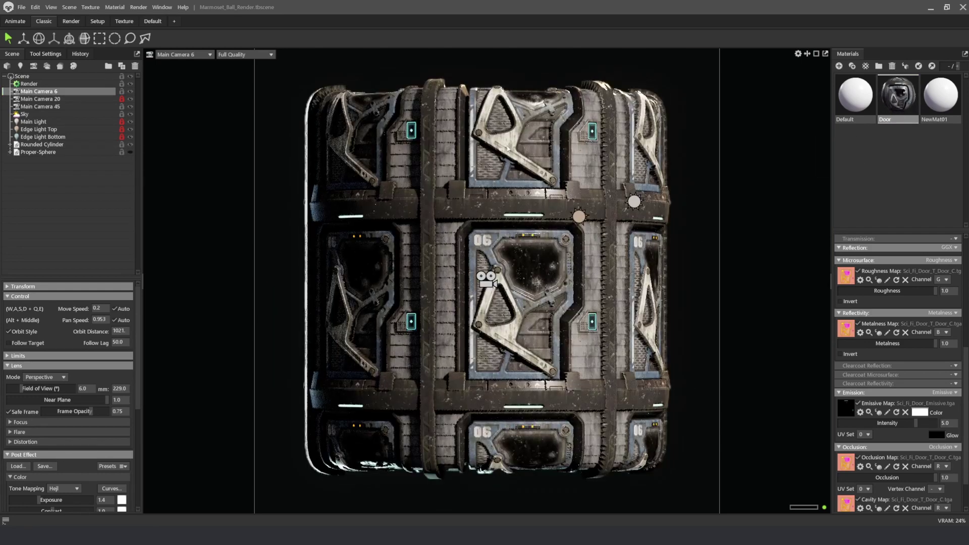
Step: Duplicate the Door material and select the copy, bringing its texture and displacement settings into view
right_click(892, 101)
right_click(898, 104)
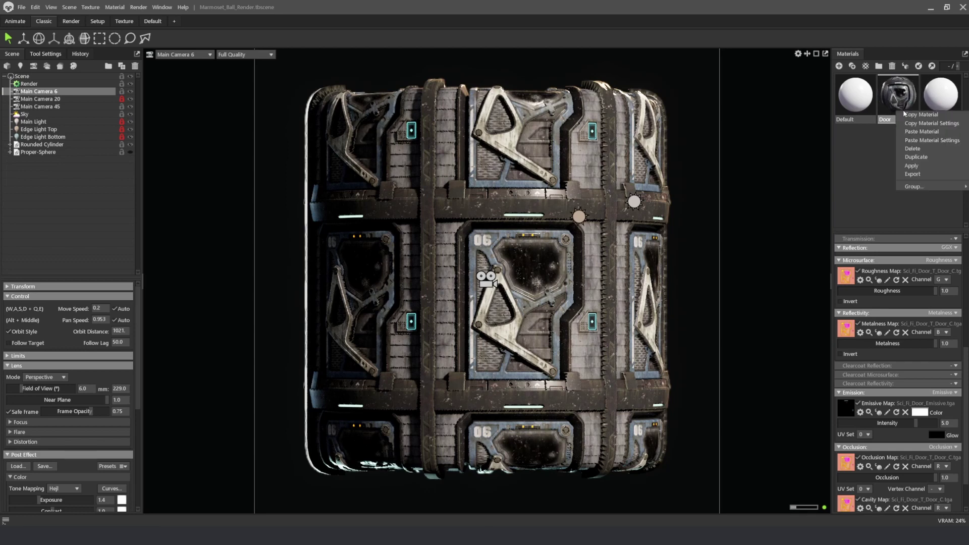
left_click(908, 153)
left_click(942, 99)
scroll(926, 257, "down", 2)
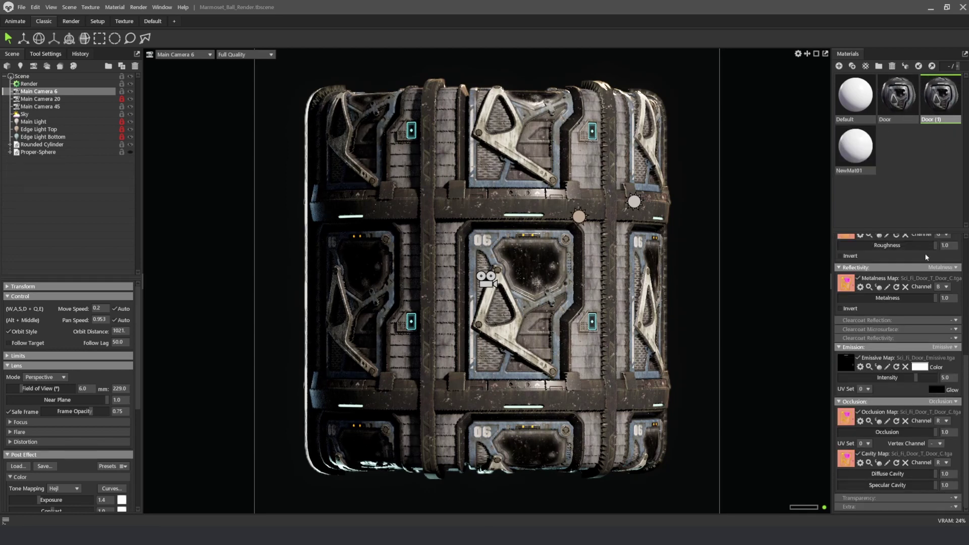
scroll(927, 364, "up", 9)
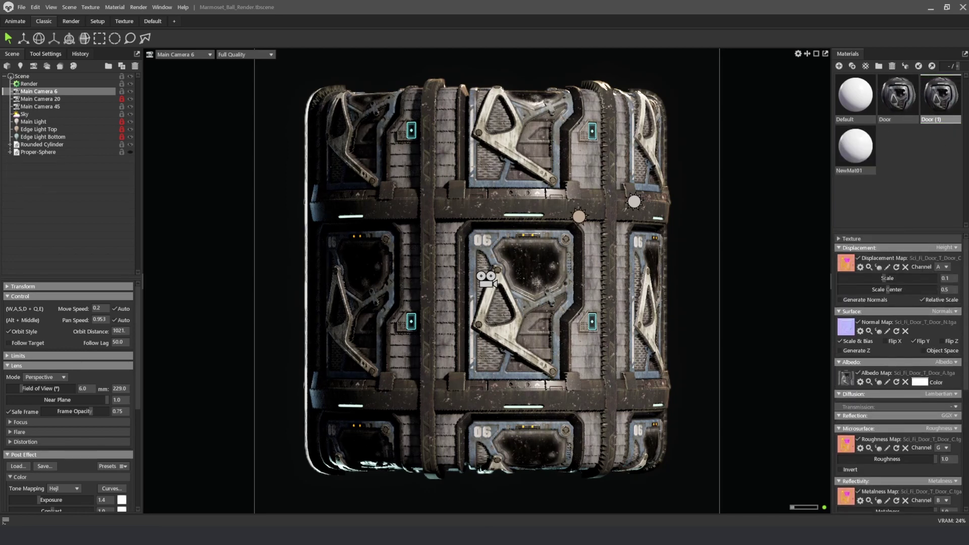
Step: Set the Door (1) material's texture tiling to 1 and apply the material to the Rounded Cylinder
left_click(837, 238)
left_click(945, 249)
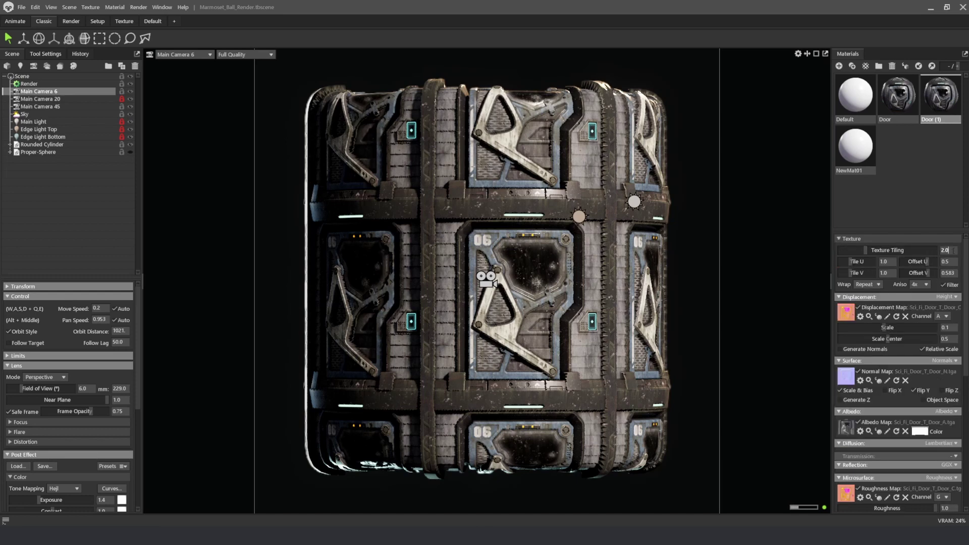
double_click(953, 250)
type("1")
key("Return")
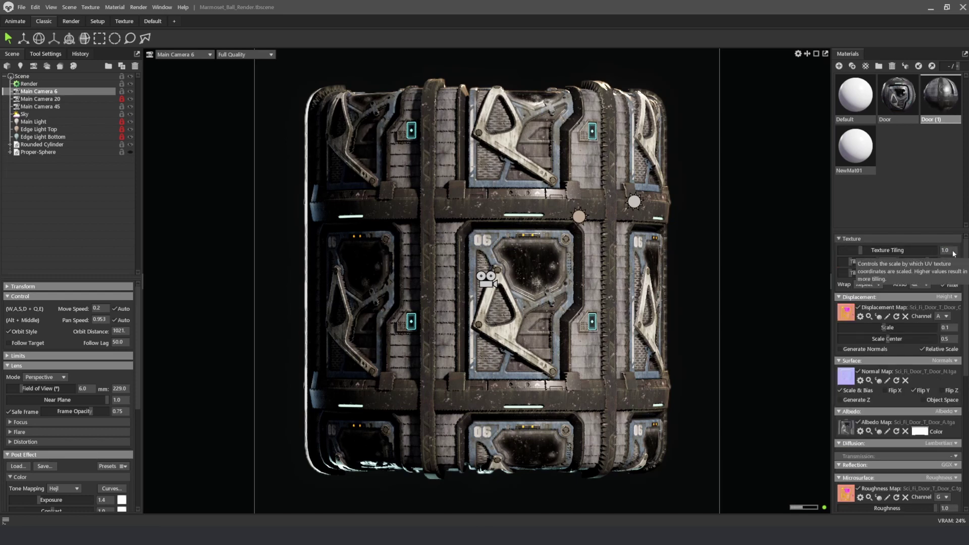
left_click_drag(929, 91, 516, 271)
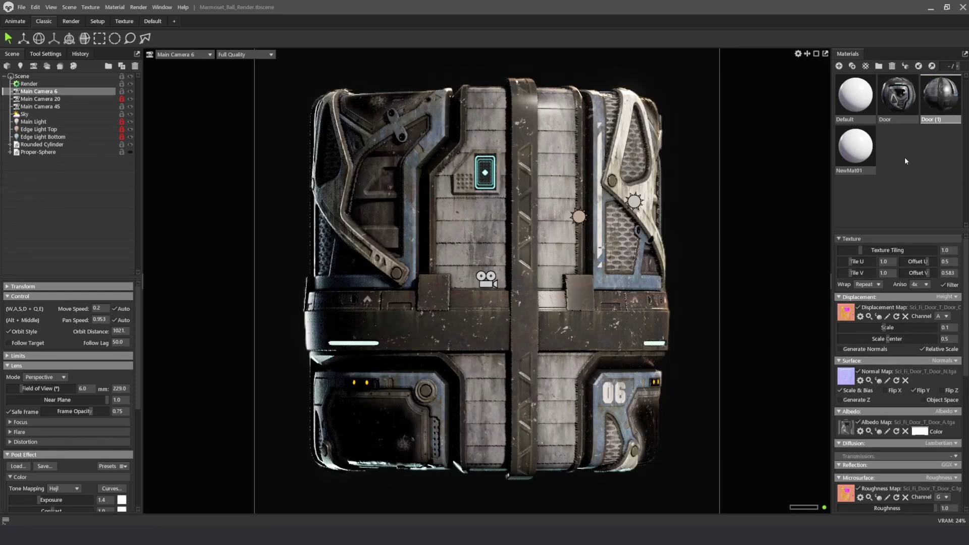
Step: Set the horizontal and vertical texture offsets of the Door (1) material to 0
double_click(944, 262)
type("0")
key("BackSpace")
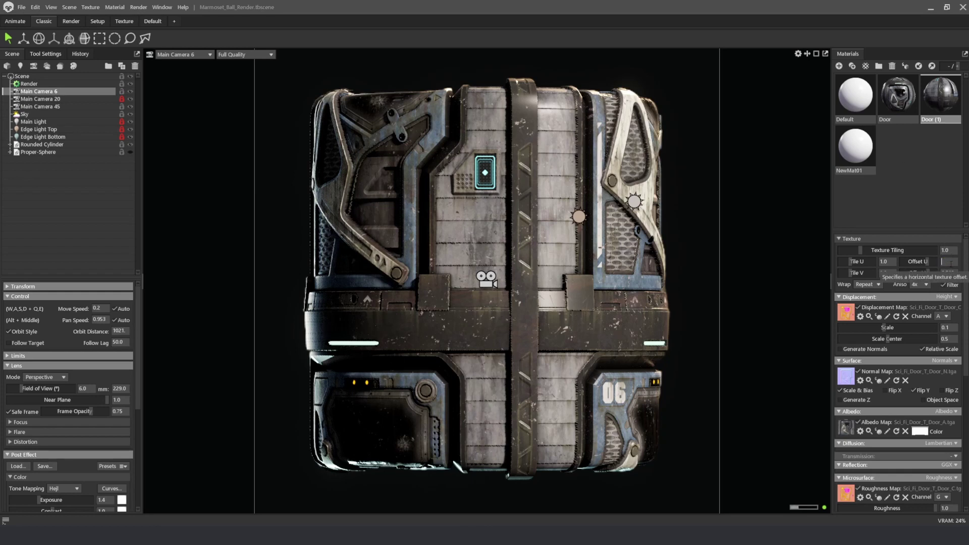
type("1")
left_click(947, 273)
type("0")
key("Return")
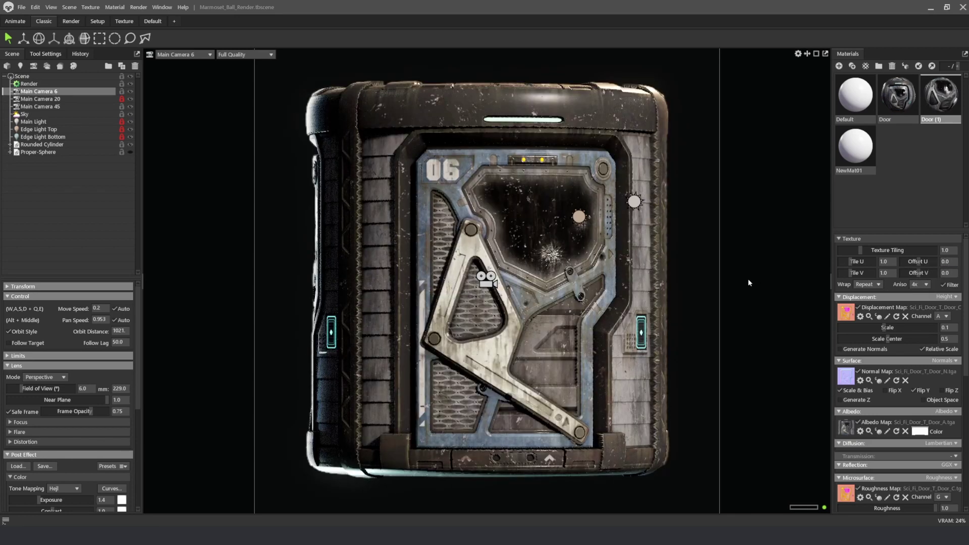
Step: Collapse and hide the Rounded Cylinder, show the Proper-Sphere again and select Main Camera 6
left_click(749, 282)
left_click(507, 119)
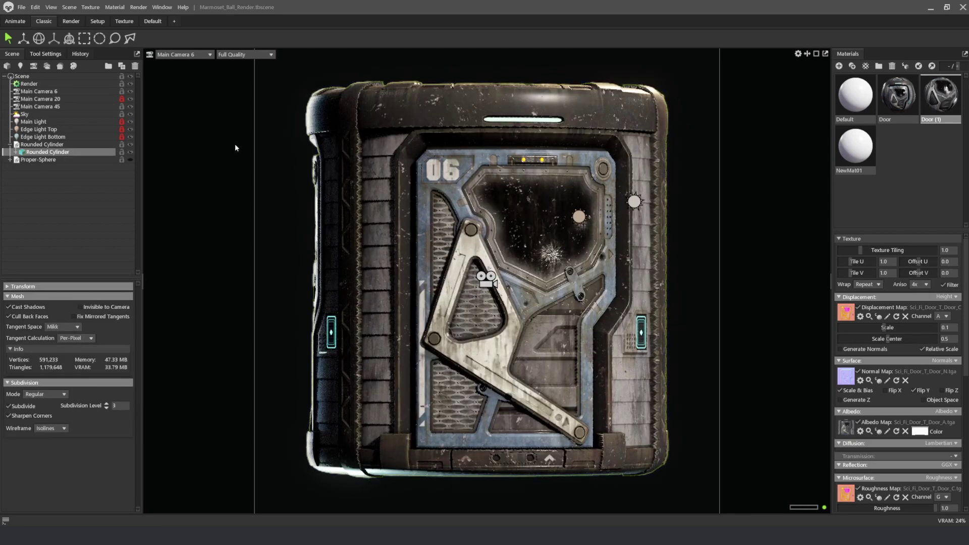
left_click(66, 144)
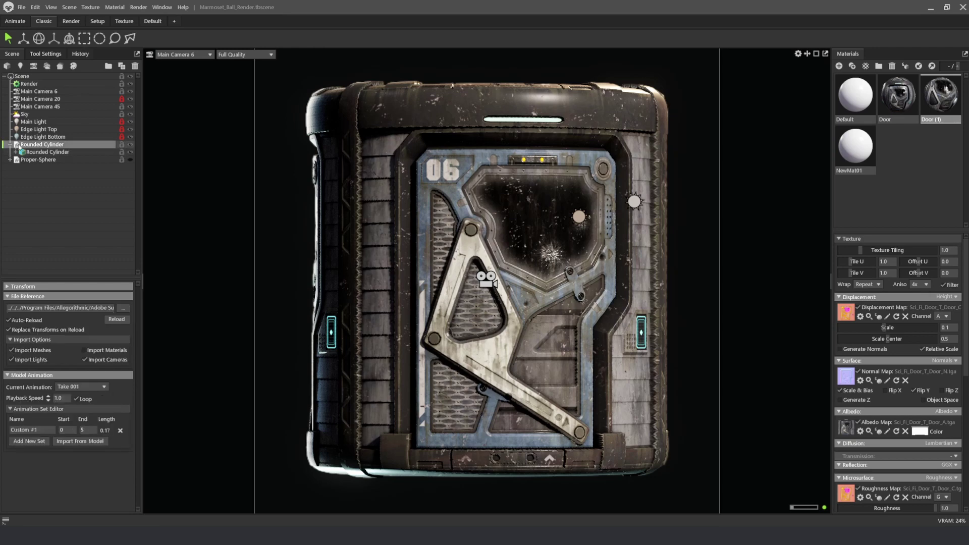
key("Left")
left_click(131, 144)
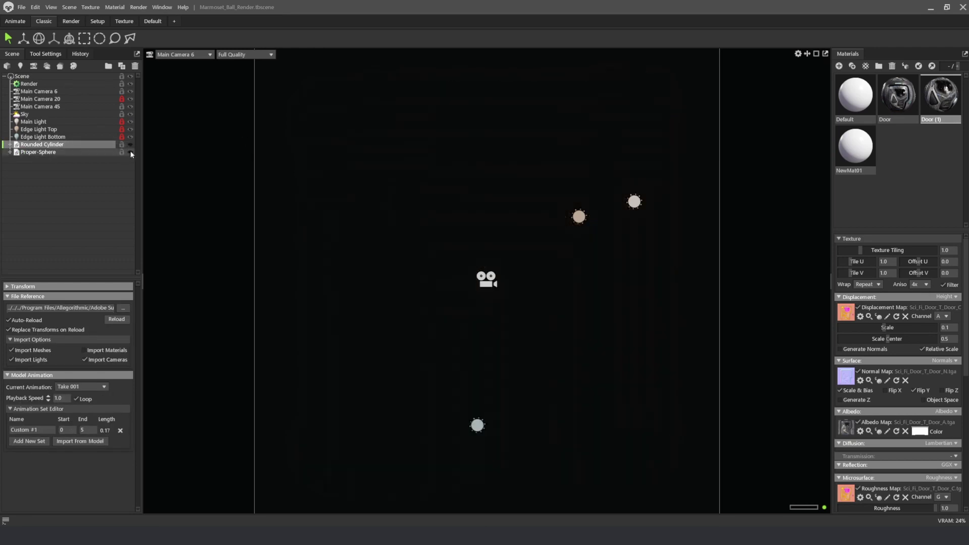
left_click(130, 152)
left_click(105, 92)
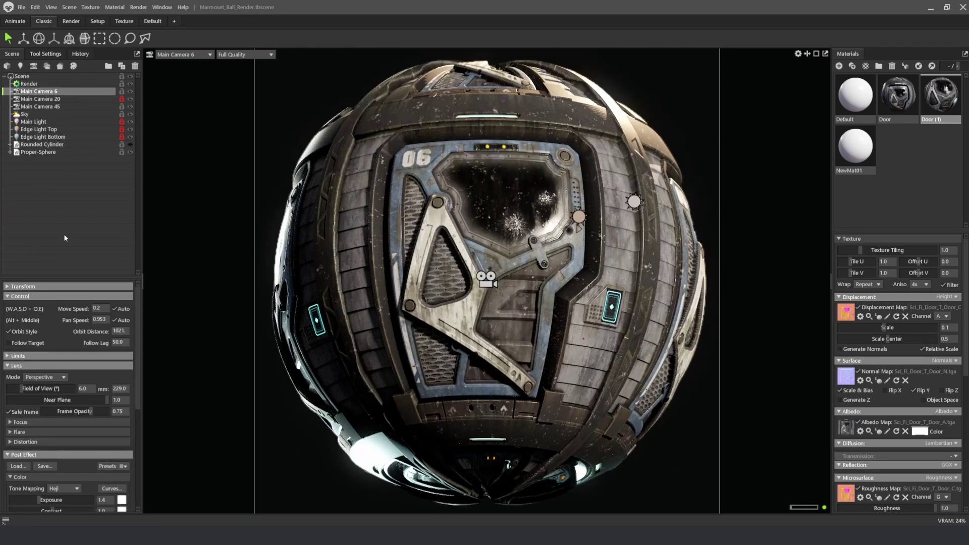
Step: Make more room for Main Camera 6's settings, switch its safe frame off and on, and set the frame opacity to 1.0
left_click_drag(136, 295, 136, 320)
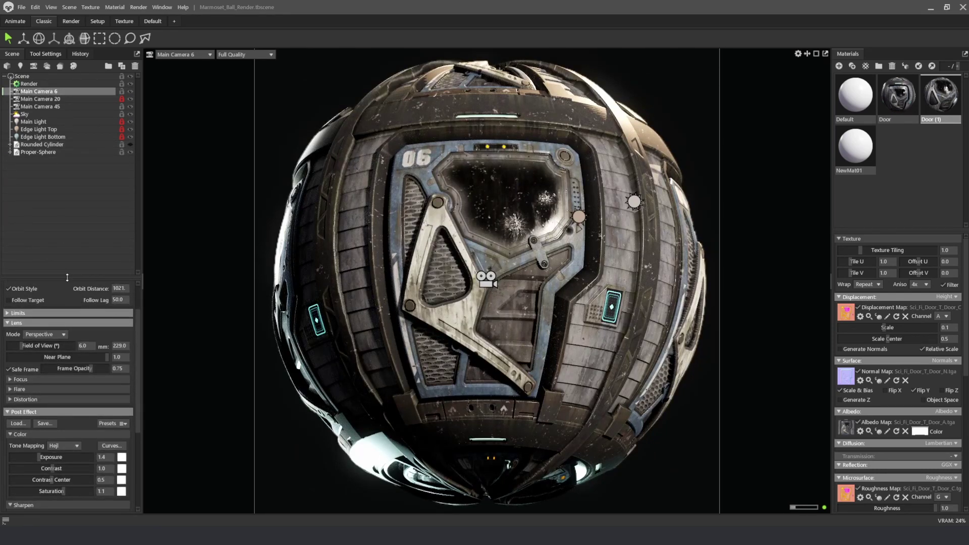
left_click_drag(68, 276, 78, 171)
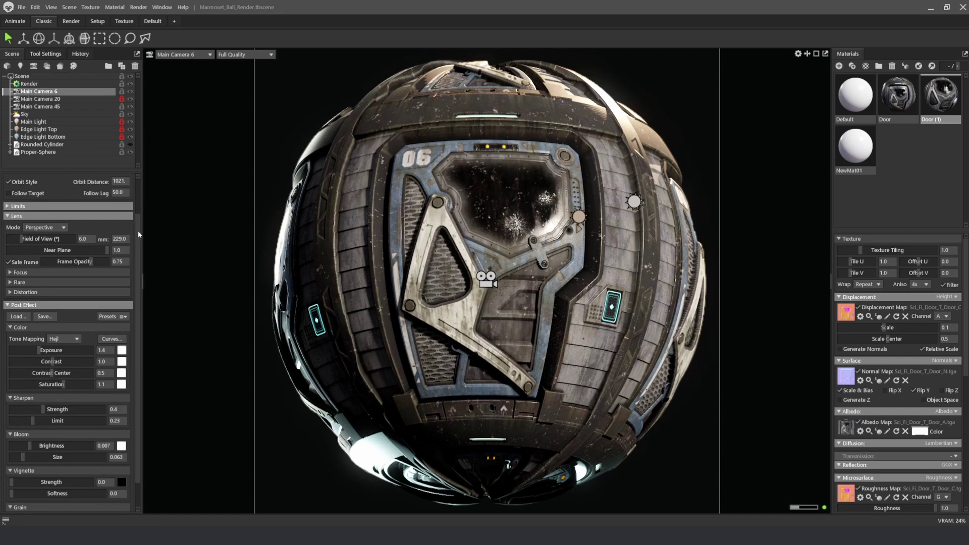
left_click_drag(138, 232, 134, 228)
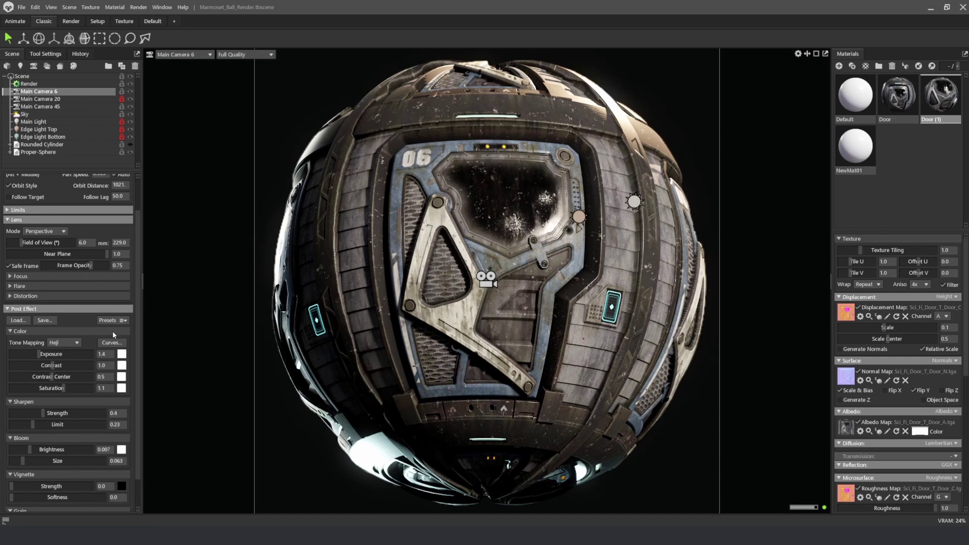
left_click(8, 265)
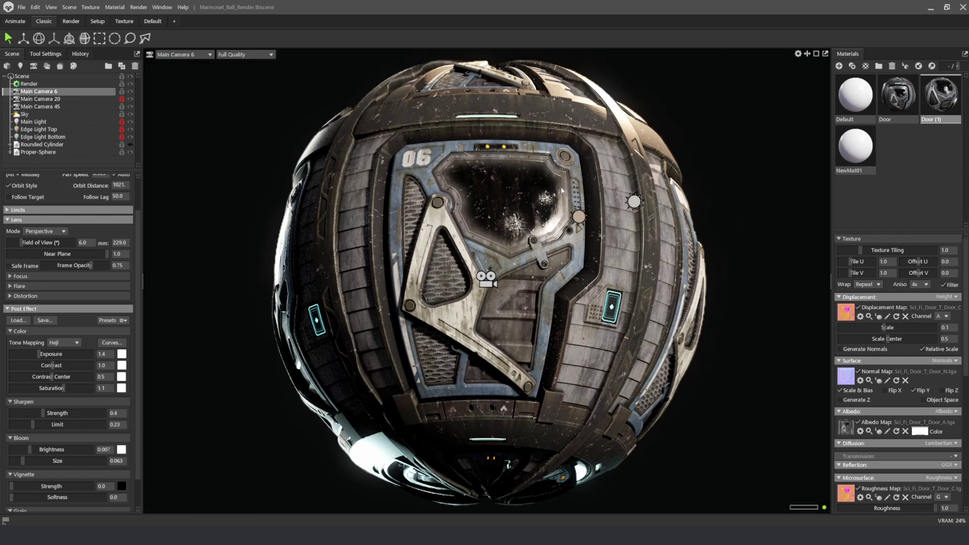
left_click(8, 265)
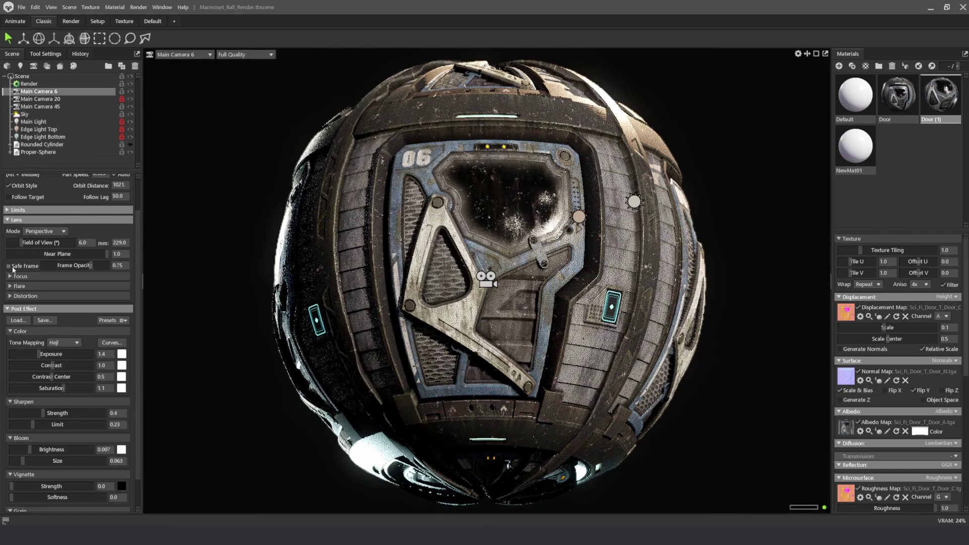
left_click_drag(89, 266, 113, 265)
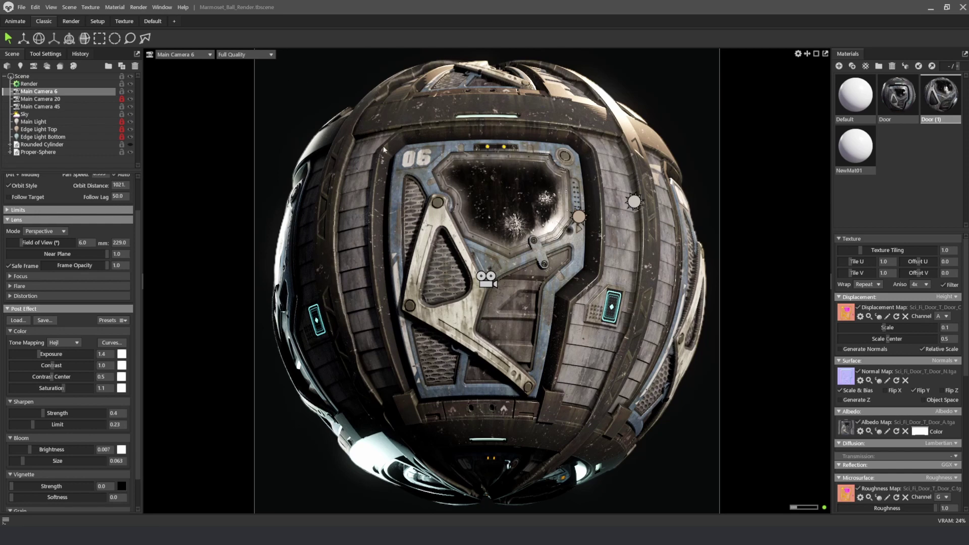
Step: Review the Focus, Flare and Distortion settings of Main Camera 6 one after another
left_click(10, 276)
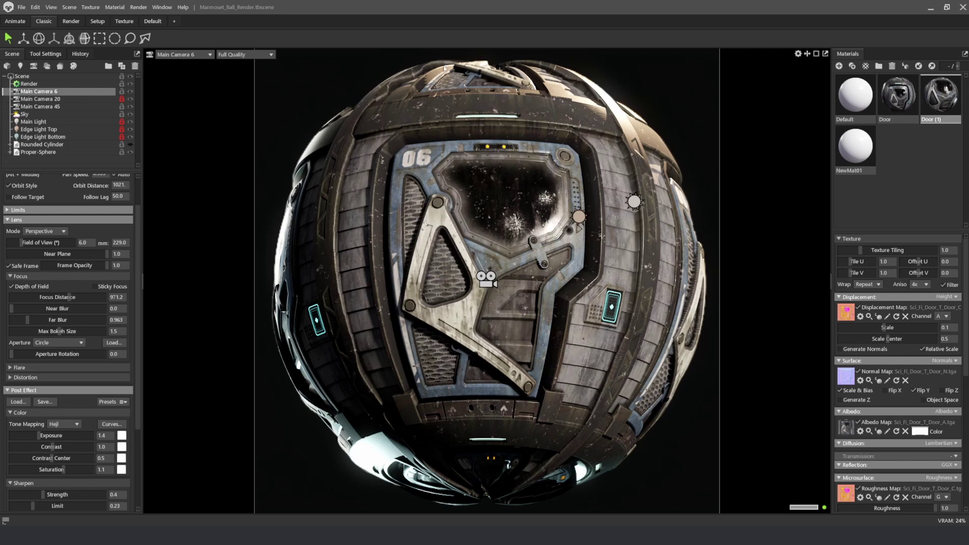
left_click(10, 277)
left_click(11, 286)
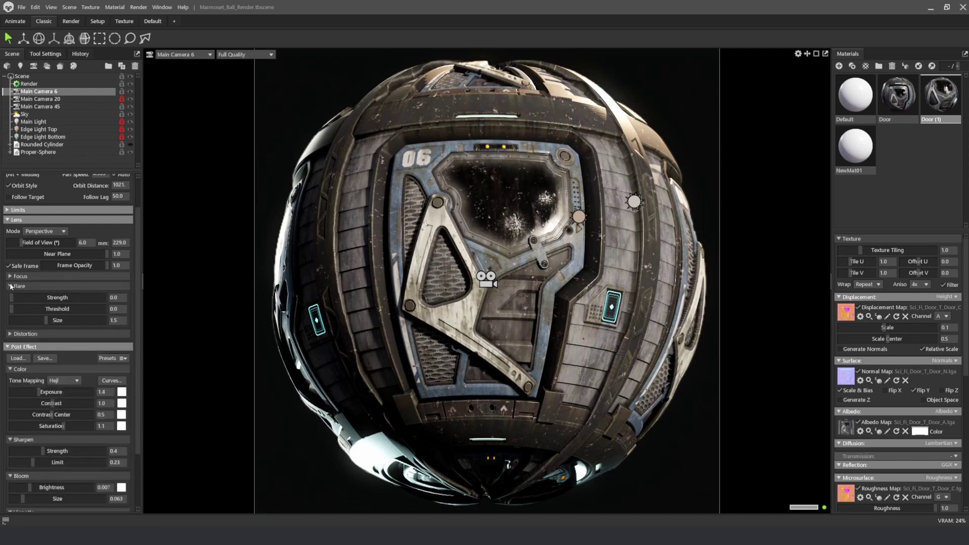
left_click(11, 286)
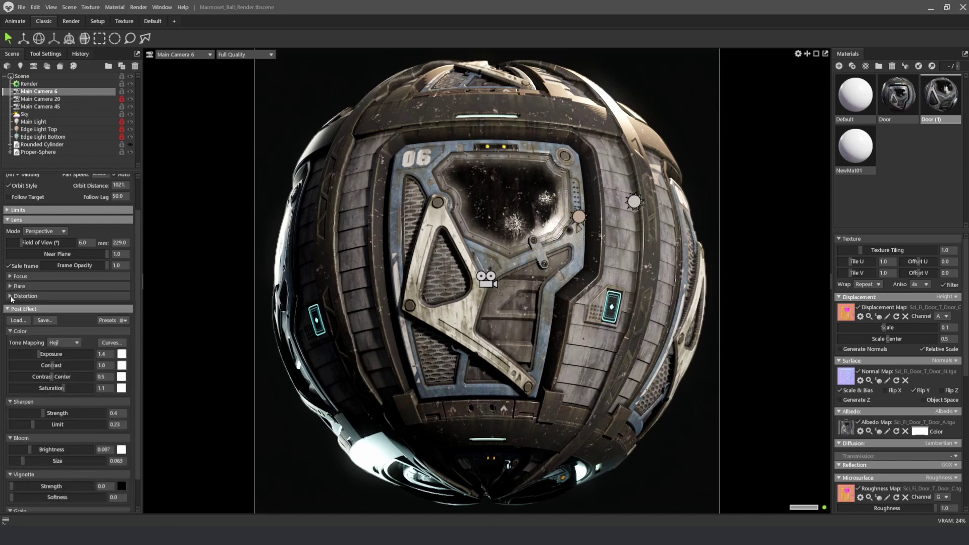
left_click(10, 297)
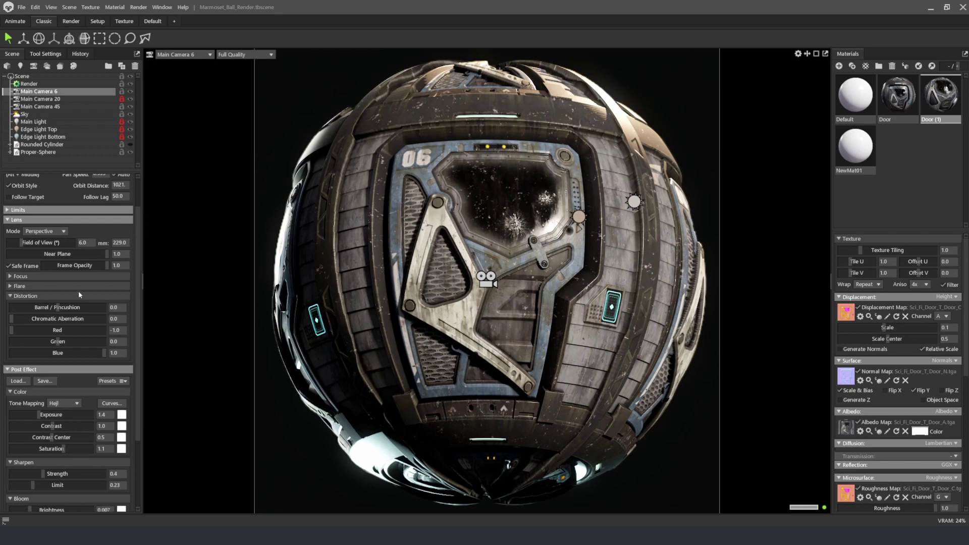
left_click(10, 296)
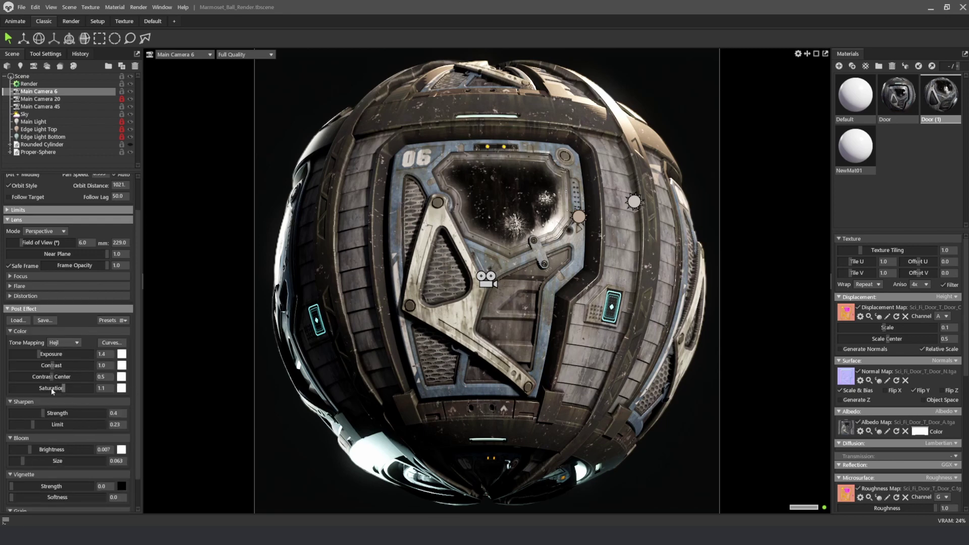
Step: Try Linear and ACES tone mapping on Main Camera 6, compare ACES with Hejl, and return to Hejl
scroll(51, 388, "down", 2)
scroll(84, 395, "down", 1)
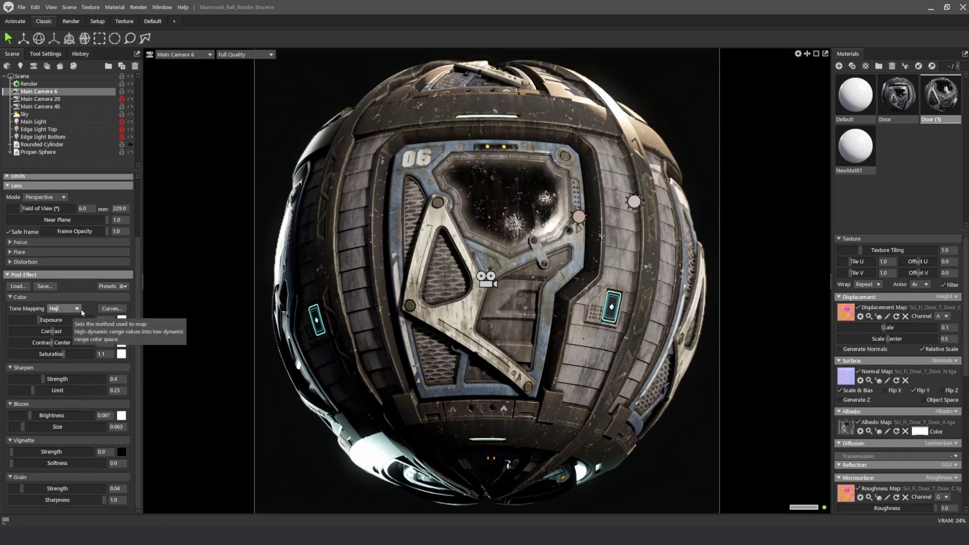
left_click(73, 310)
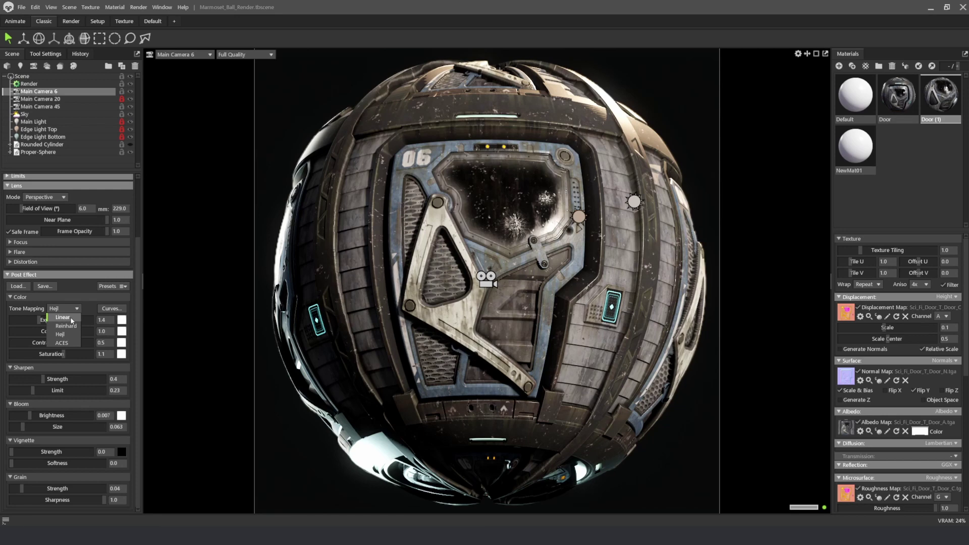
left_click(71, 317)
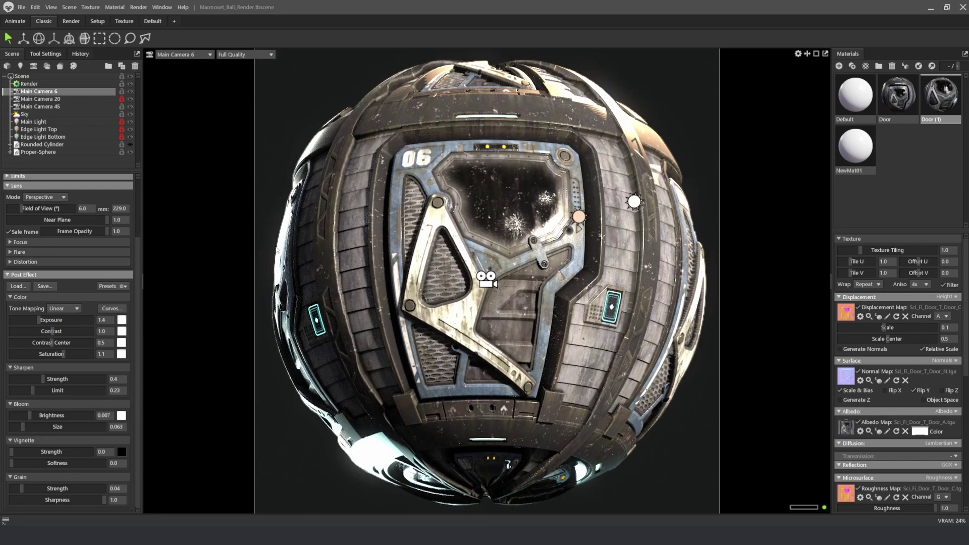
left_click(74, 309)
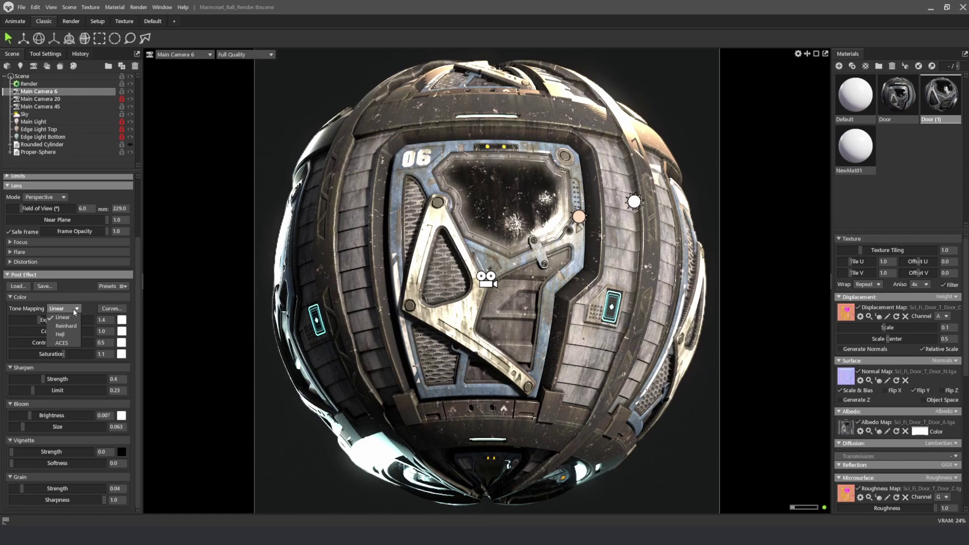
left_click(63, 342)
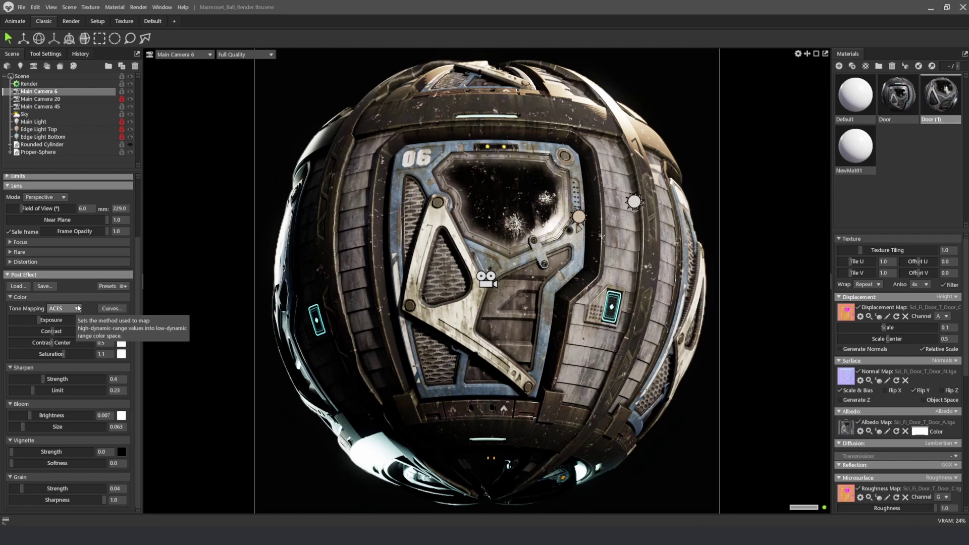
left_click(80, 309)
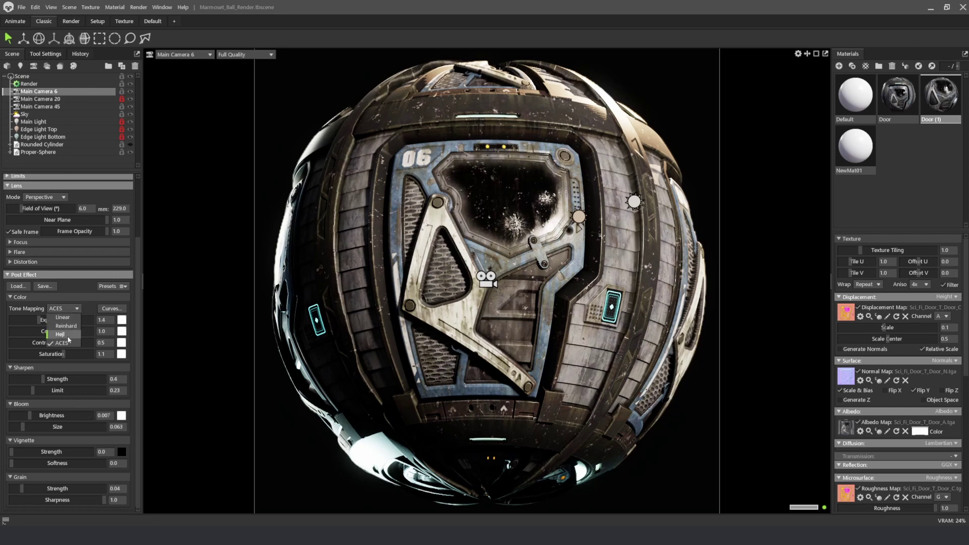
left_click(67, 335)
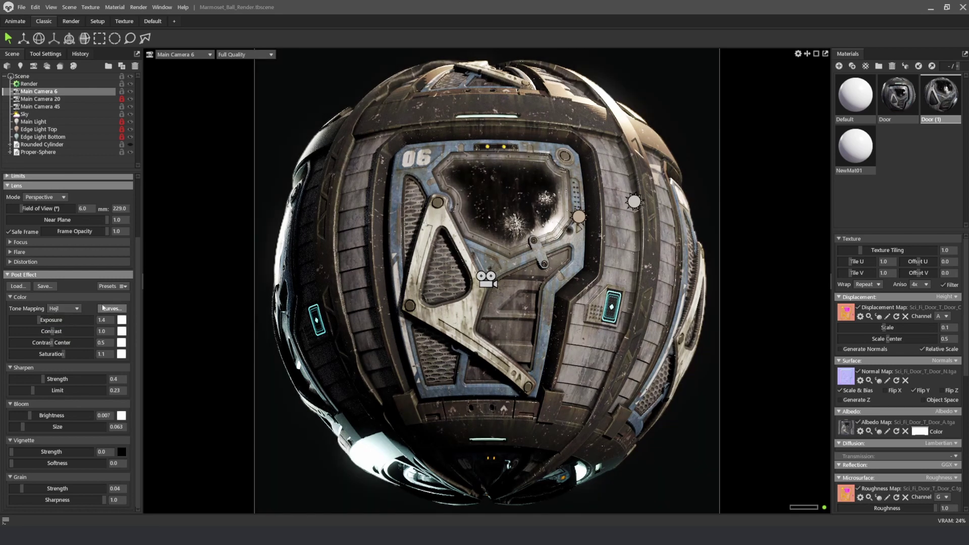
left_click(73, 309)
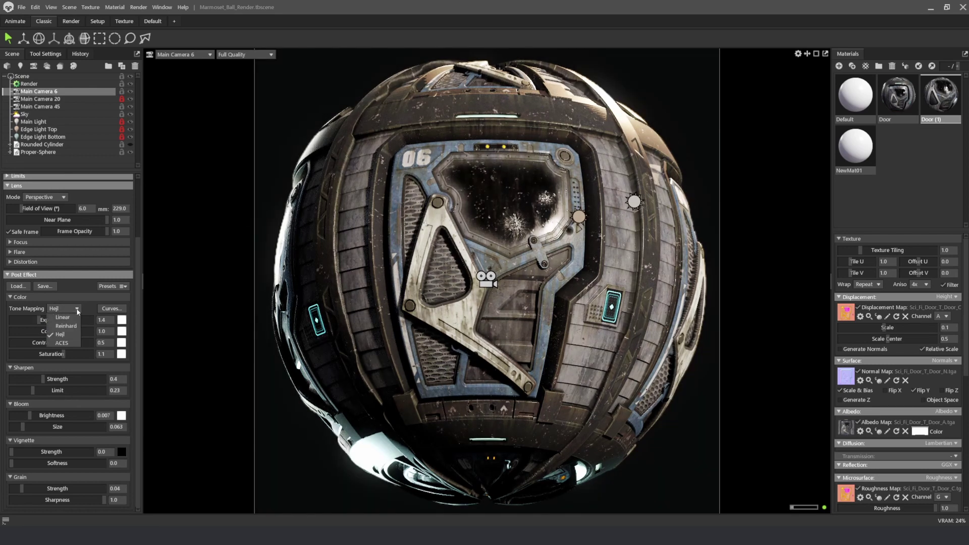
left_click(66, 343)
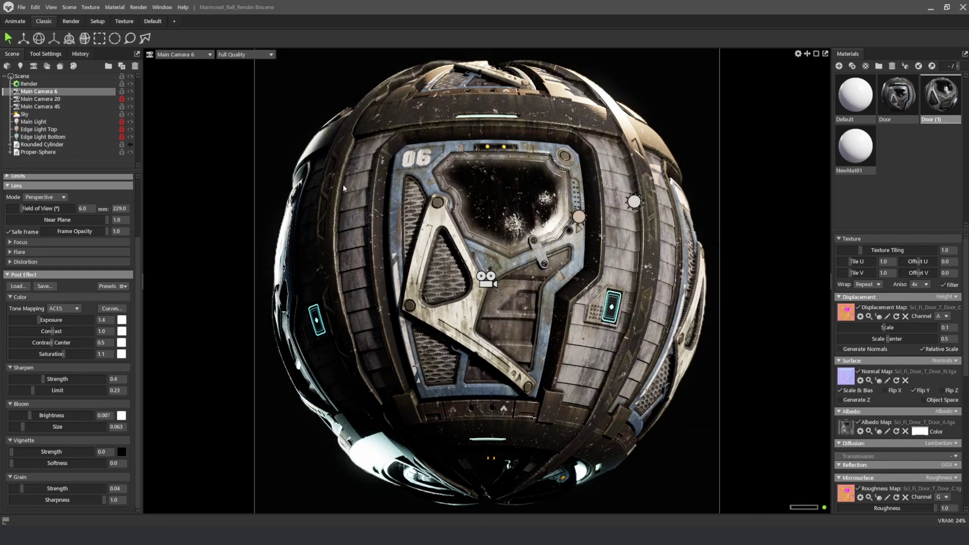
left_click(73, 309)
left_click(67, 335)
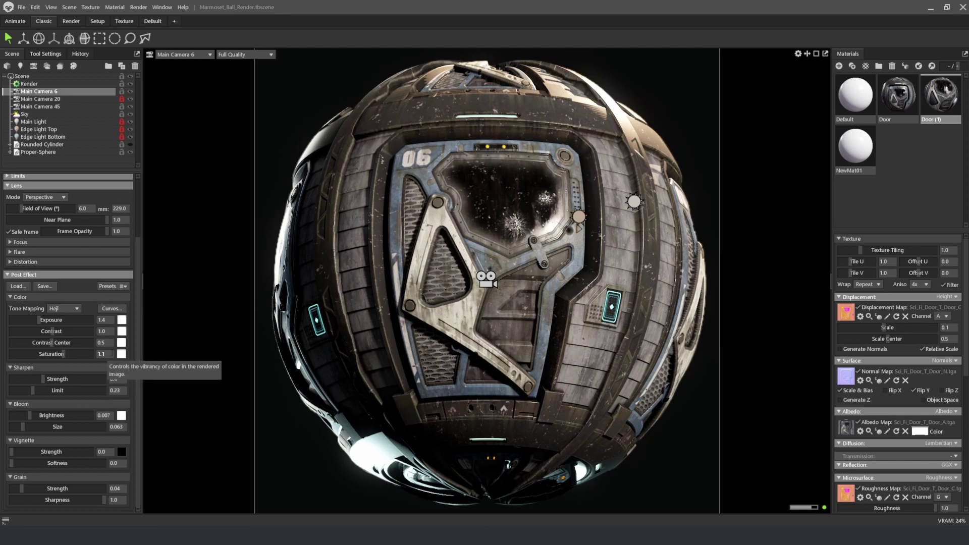
Step: Set the color saturation in Main Camera 6's post effects to 1.0
key("BackSpace")
type("0")
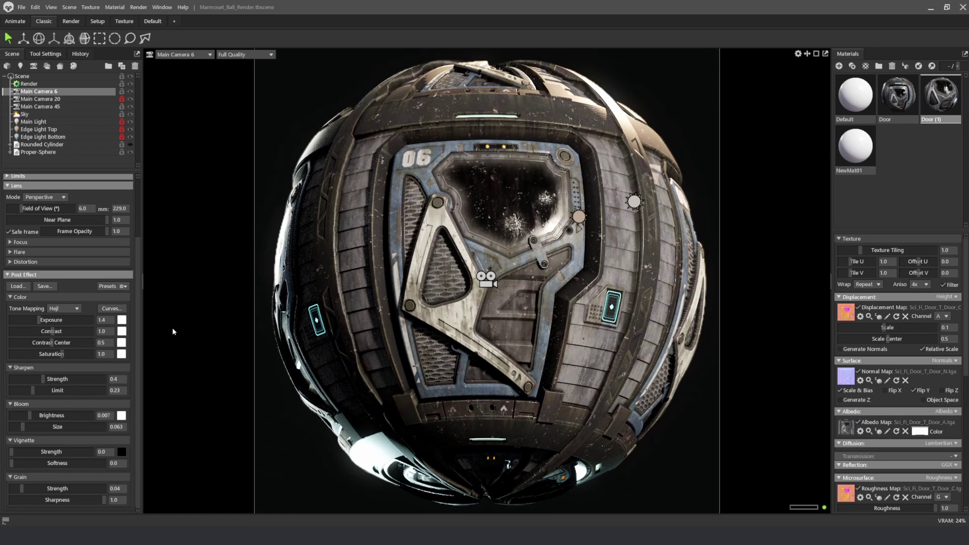
left_click(112, 355)
key("Return")
Step: Select the scene's Render object and review its ray tracing, raster, image output and video output settings
left_click_drag(135, 262, 138, 199)
left_click(29, 84)
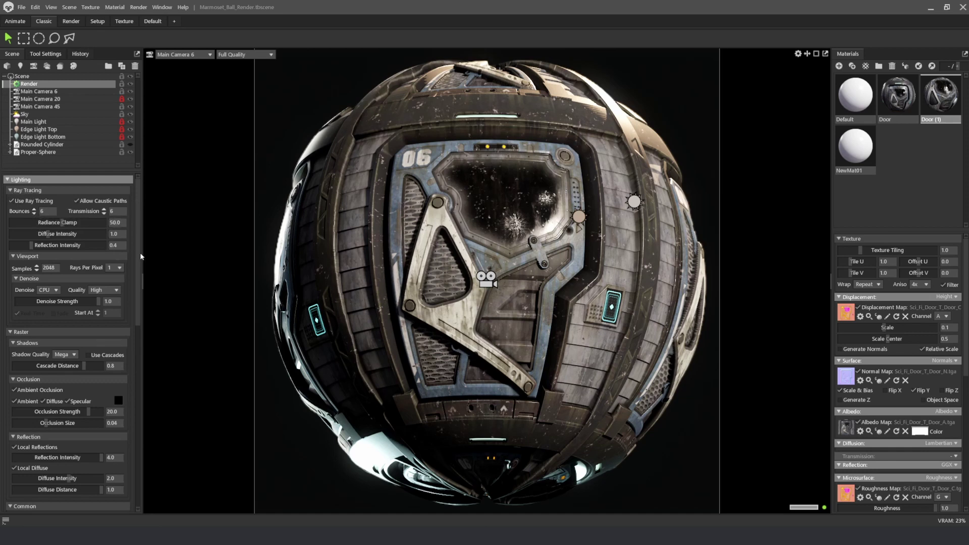
scroll(137, 219, "down", 3)
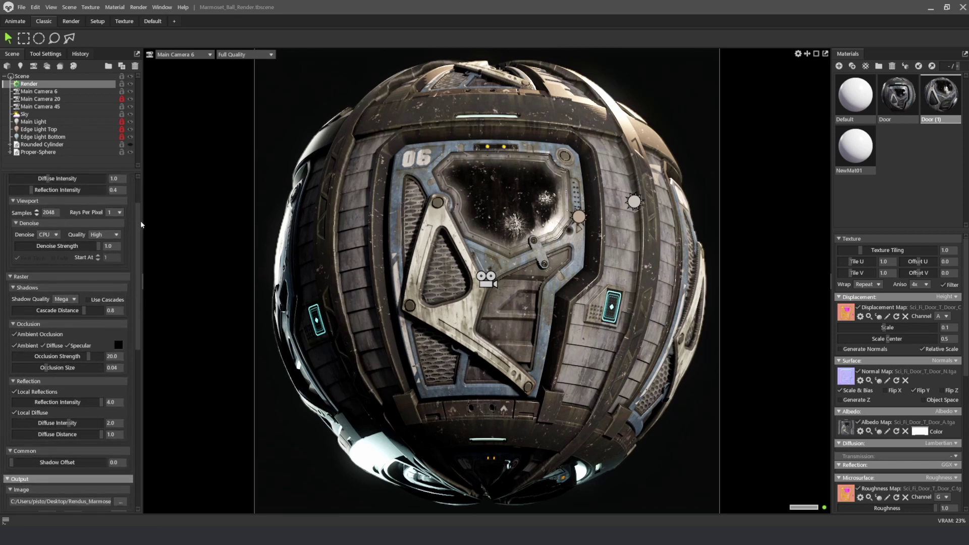
scroll(138, 227, "down", 6)
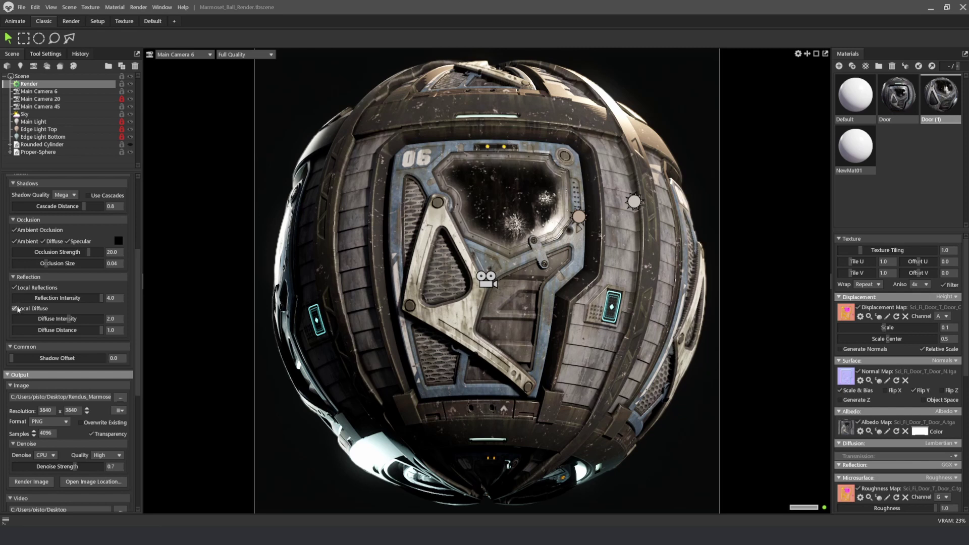
scroll(133, 320, "down", 3)
scroll(124, 346, "down", 1)
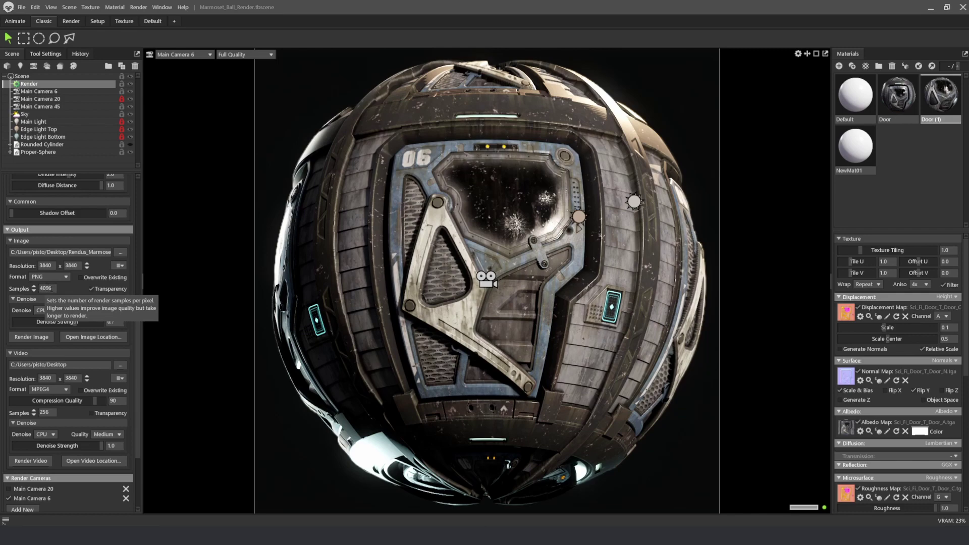
Step: Lower the image output samples to 512 and raise them back up to 4096
left_click(48, 289)
type("512")
key("Return")
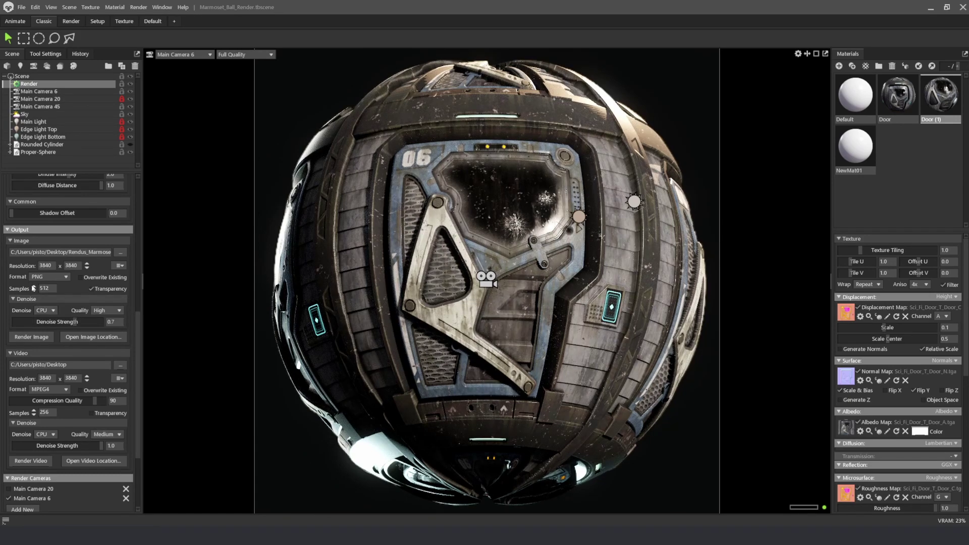
left_click(32, 286)
left_click(32, 286)
left_click(32, 287)
Step: Try the Blurred Sky and Ambient Sky backdrop modes on the Sky object and return the backdrop to Color
left_click(50, 113)
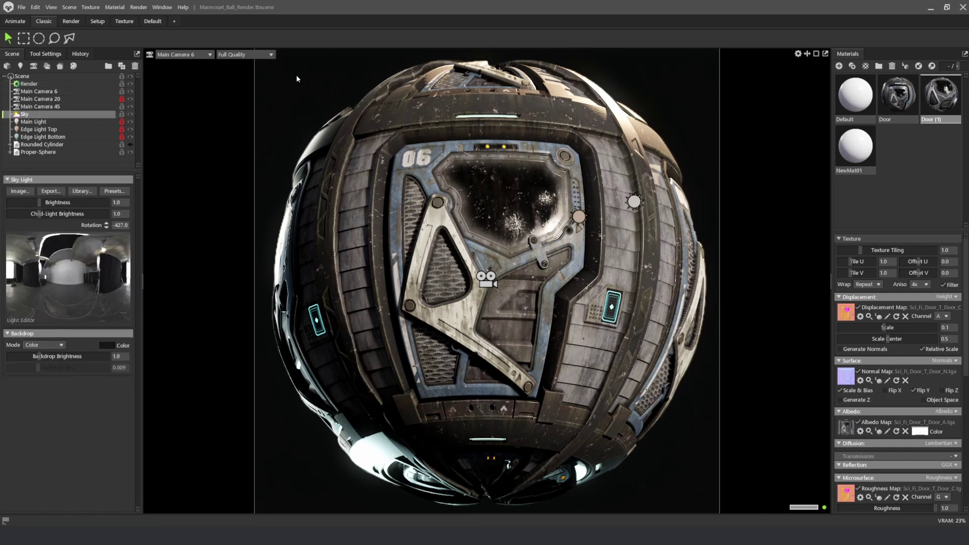
left_click(64, 344)
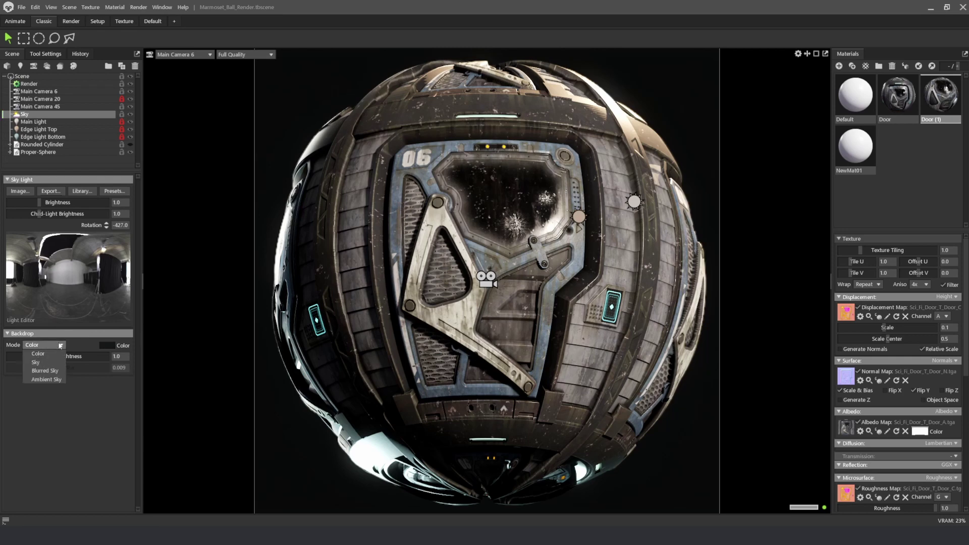
left_click(53, 353)
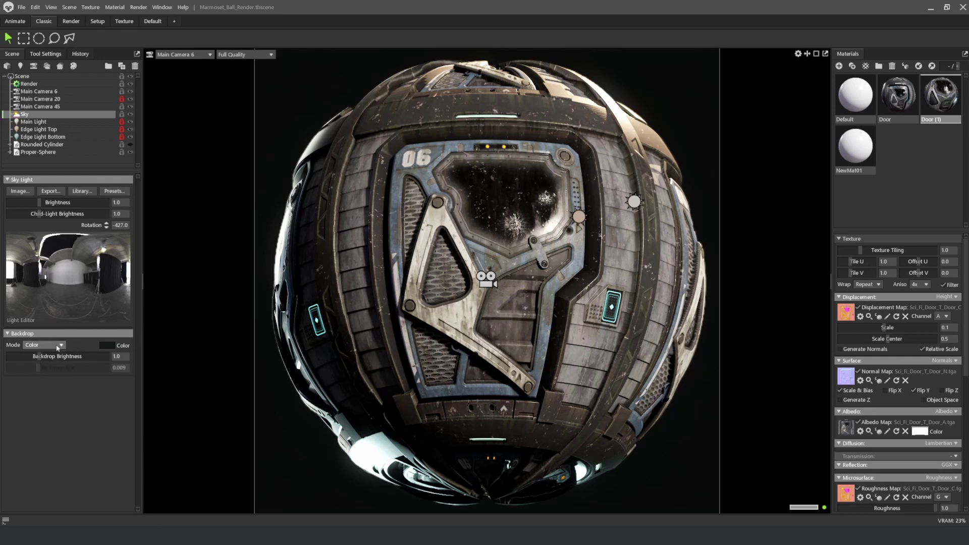
left_click(56, 346)
left_click(56, 346)
left_click(56, 346)
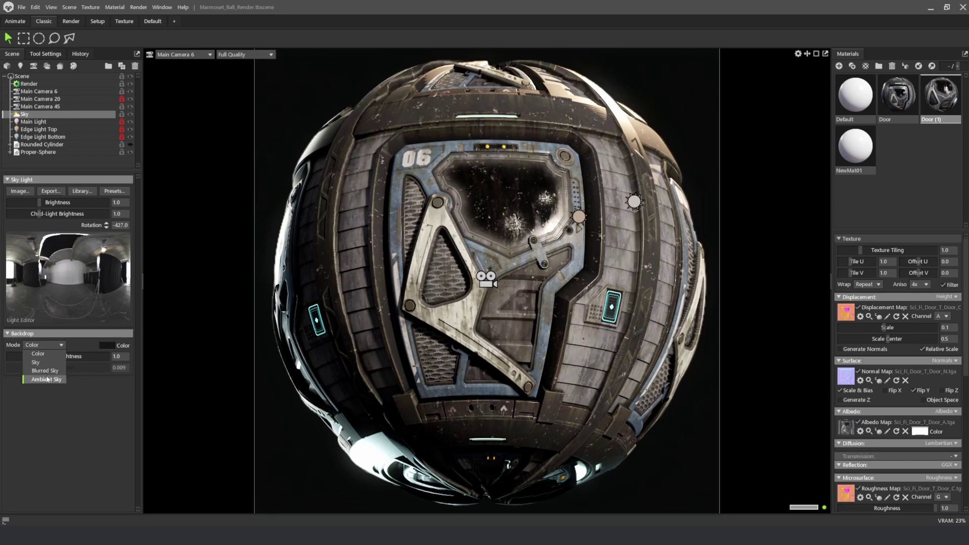
left_click(47, 371)
left_click(45, 344)
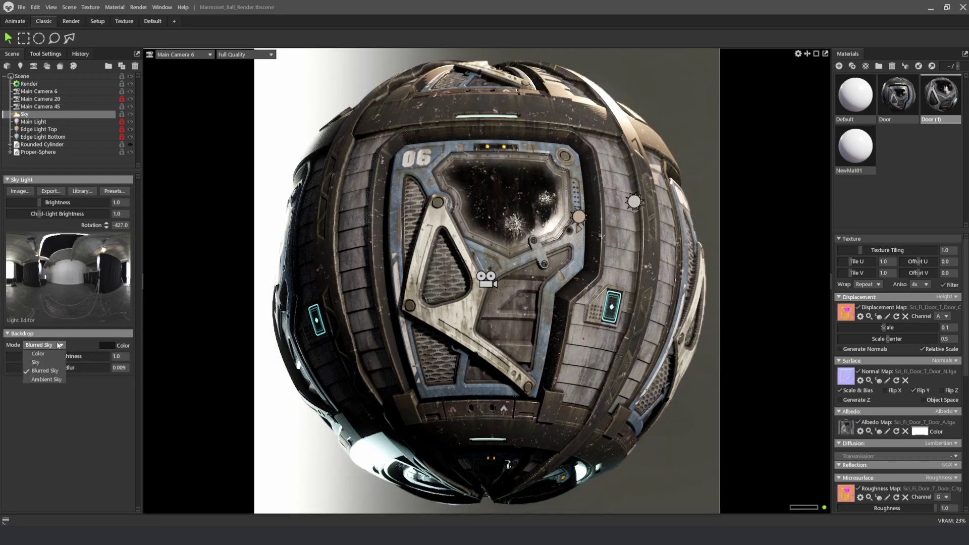
left_click(47, 379)
left_click(55, 346)
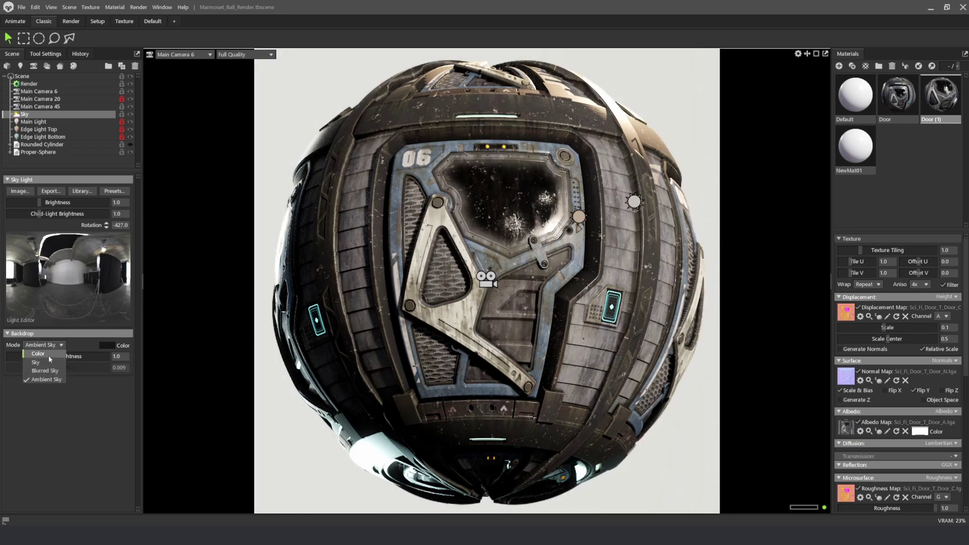
left_click(49, 355)
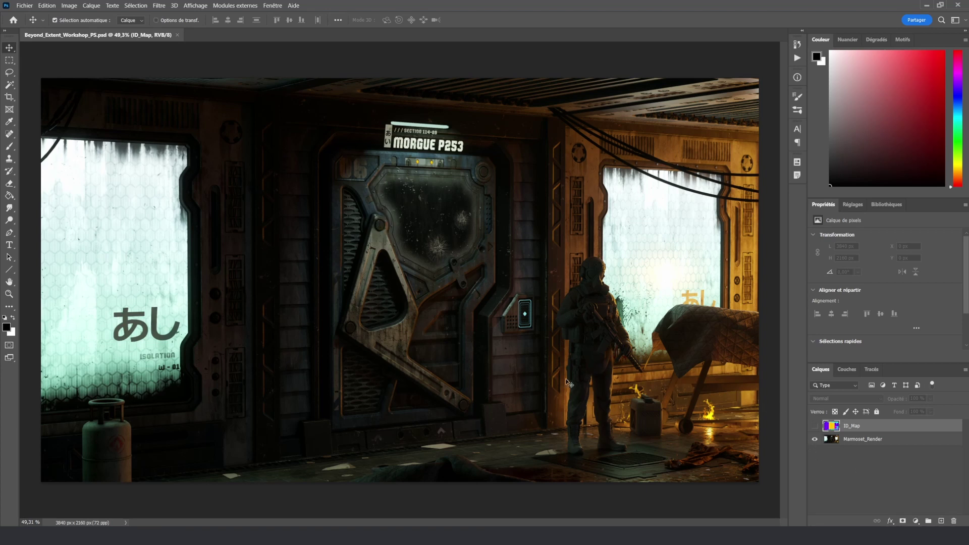
Step: In Photoshop, select the Marmoset_Render layer and make the ID_Map layer visible
left_click(863, 438)
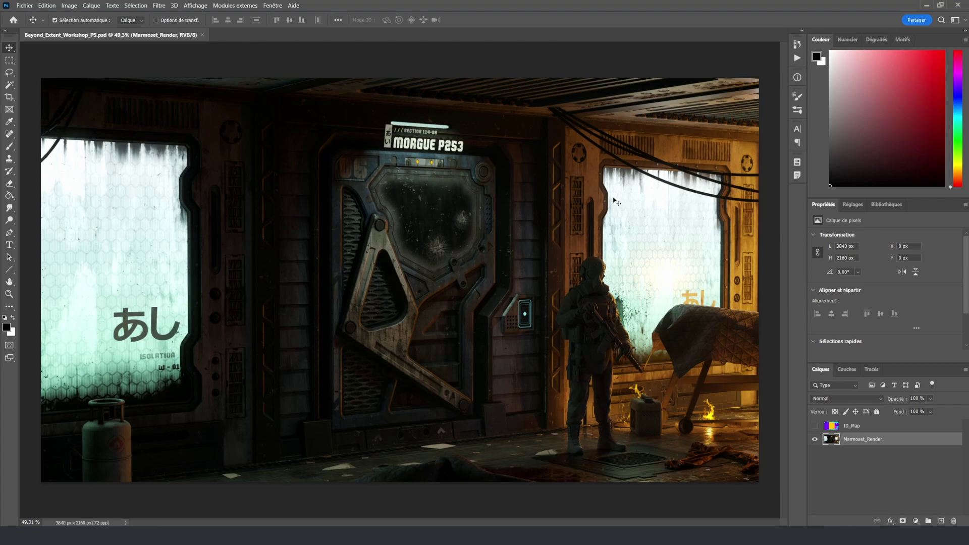
left_click(814, 426)
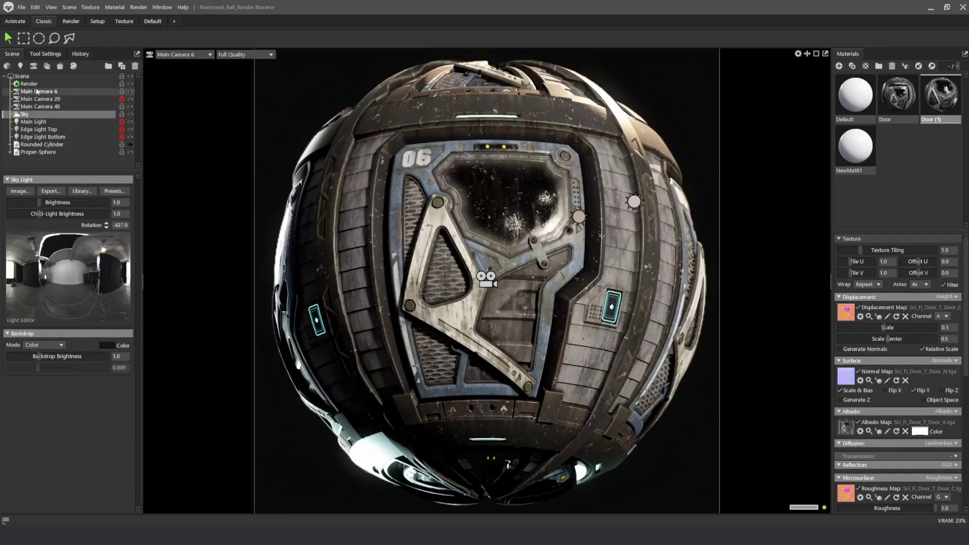
Step: In Marmoset Toolbag, add a Material ID render pass to the scene's Render object
left_click(29, 84)
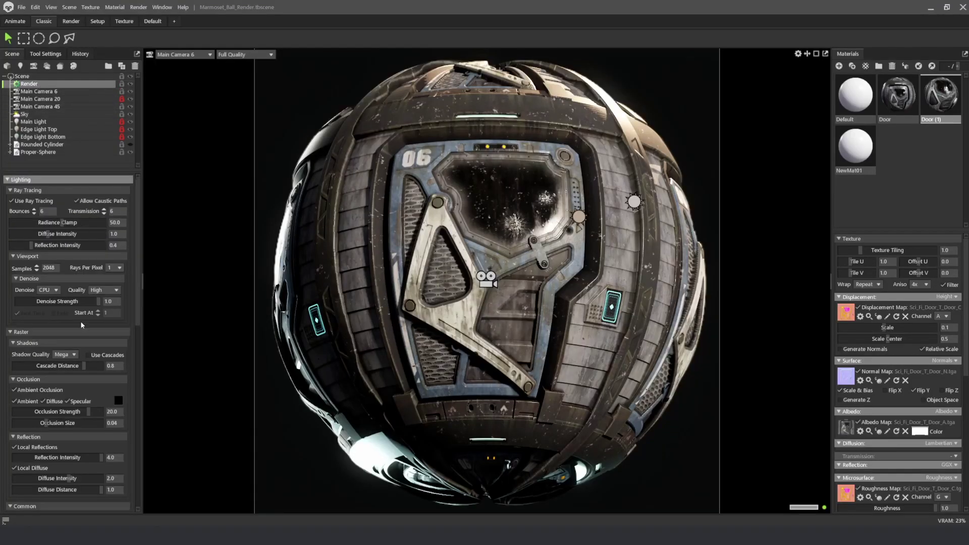
left_click_drag(138, 258, 132, 401)
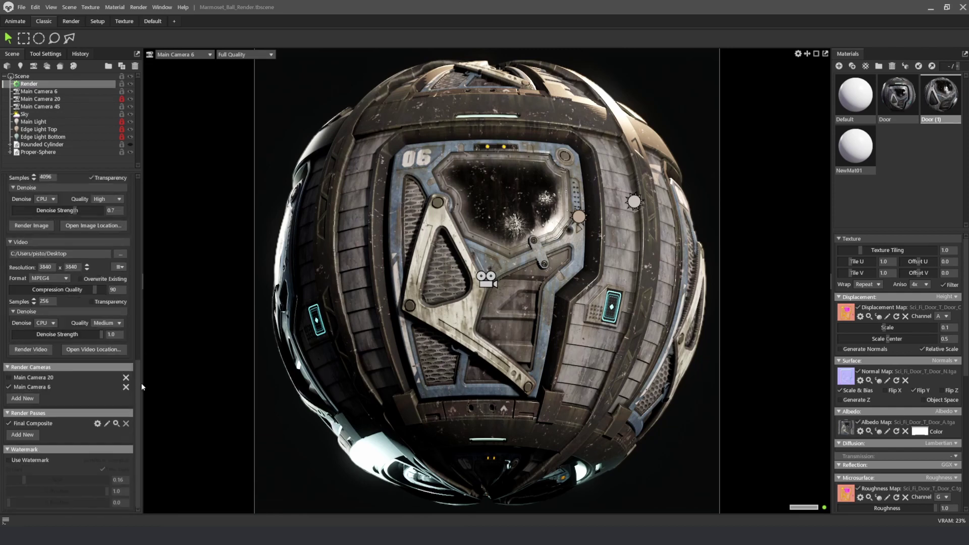
scroll(44, 416, "down", 2)
left_click(22, 434)
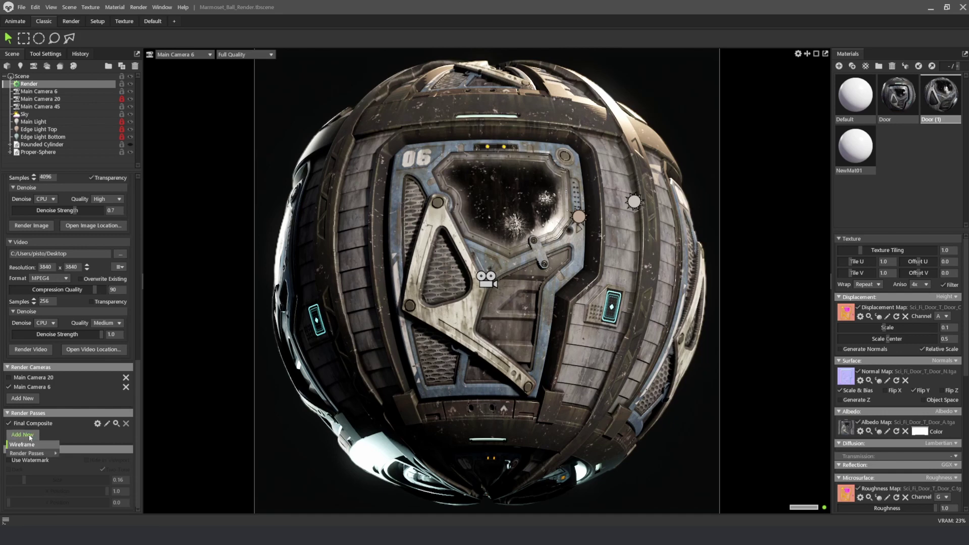
mouse_move(35, 452)
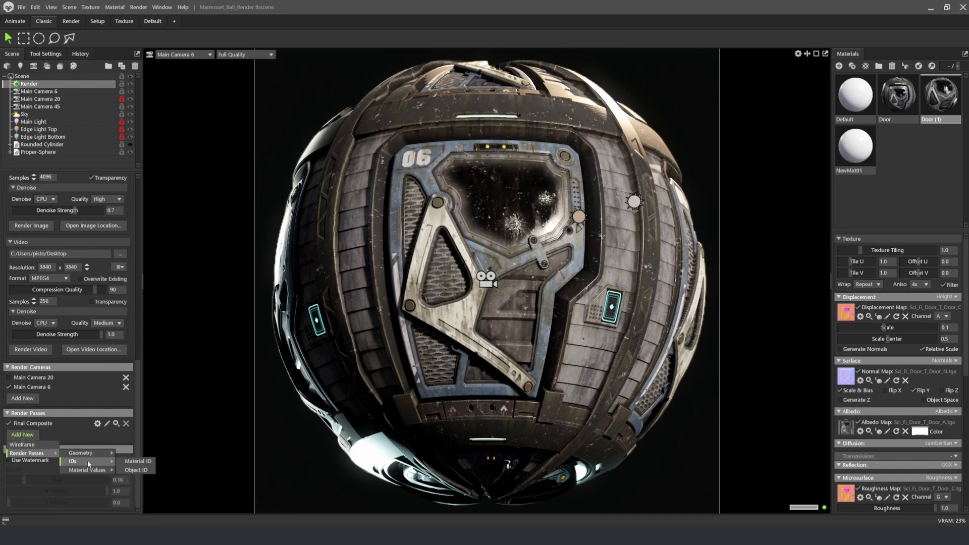
mouse_move(87, 460)
left_click(139, 465)
scroll(127, 466, "up", 1)
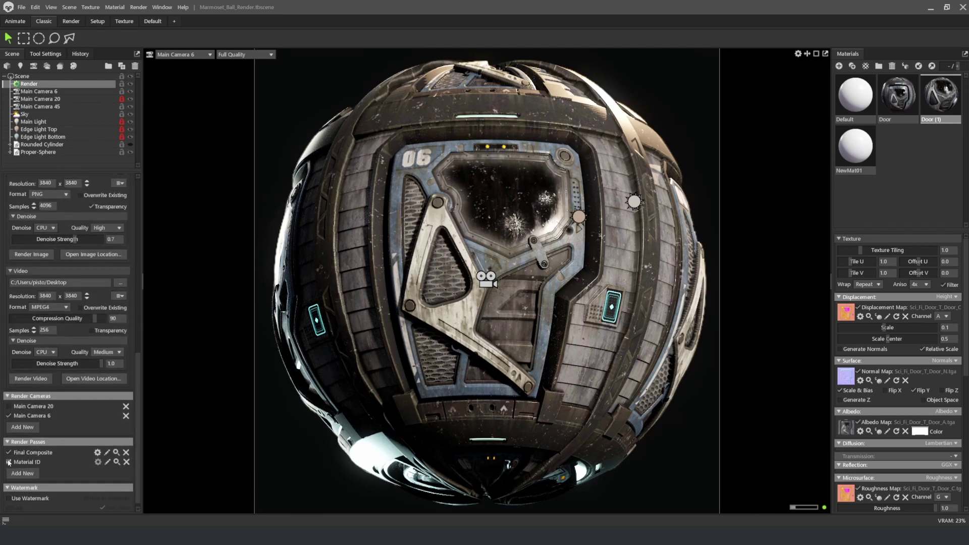
Step: Switch to Photoshop and toggle the ID_Map layer's visibility to compare it with the render beneath
mouse_move(501, 525)
left_click(501, 490)
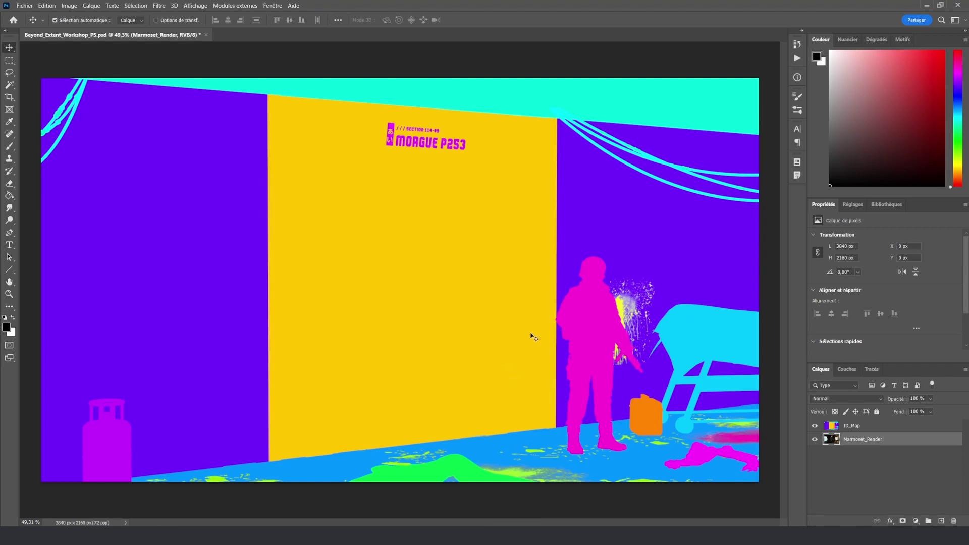
left_click(815, 427)
left_click(818, 428)
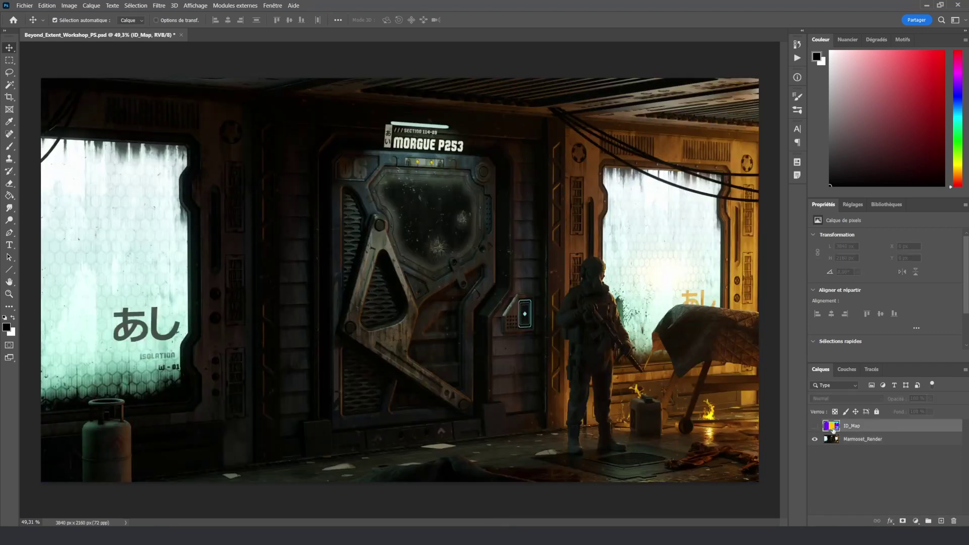
left_click(814, 426)
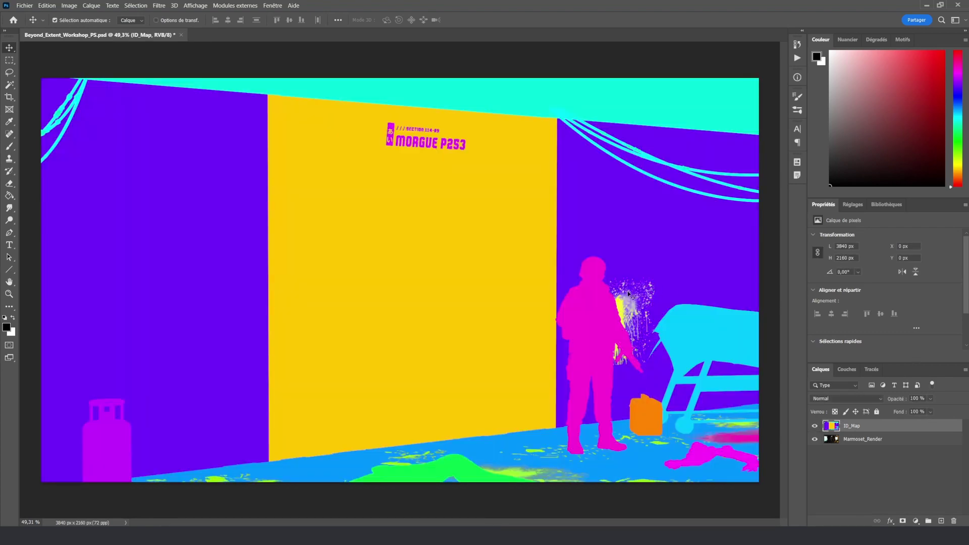
Step: Select the magenta soldier silhouette on the ID_Map layer with the Magic Wand
scroll(578, 278, "up", 5, "alt")
key("w")
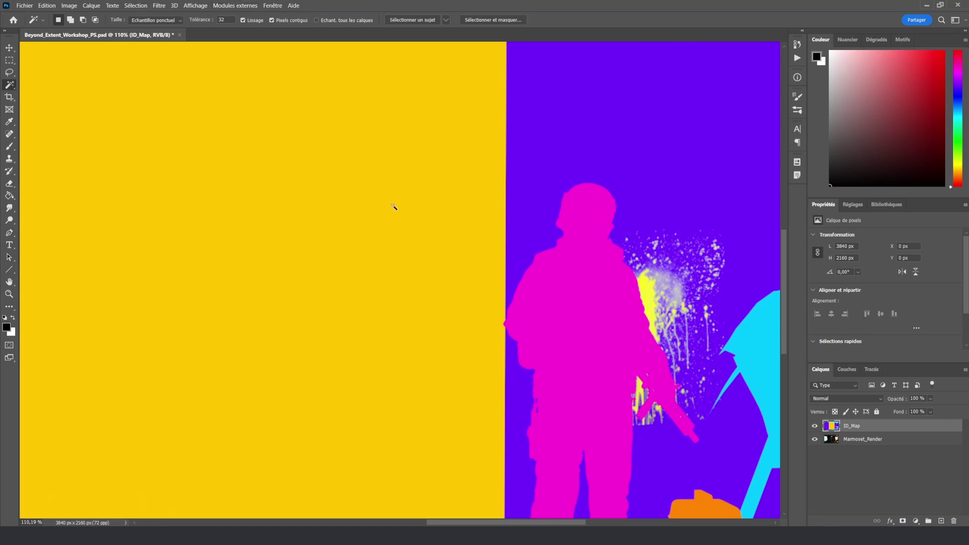
key("ctrl+0")
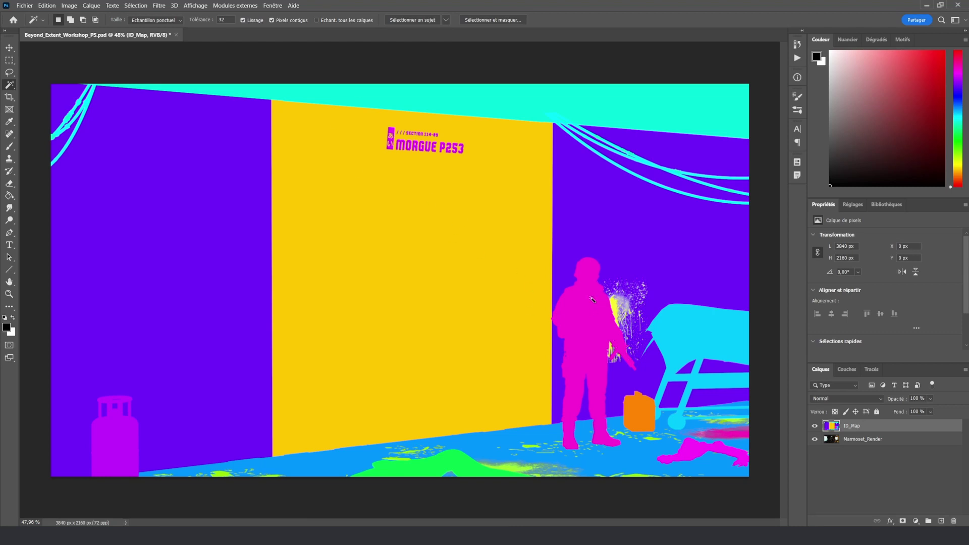
scroll(612, 339, "up", 2, "alt")
left_click(576, 306)
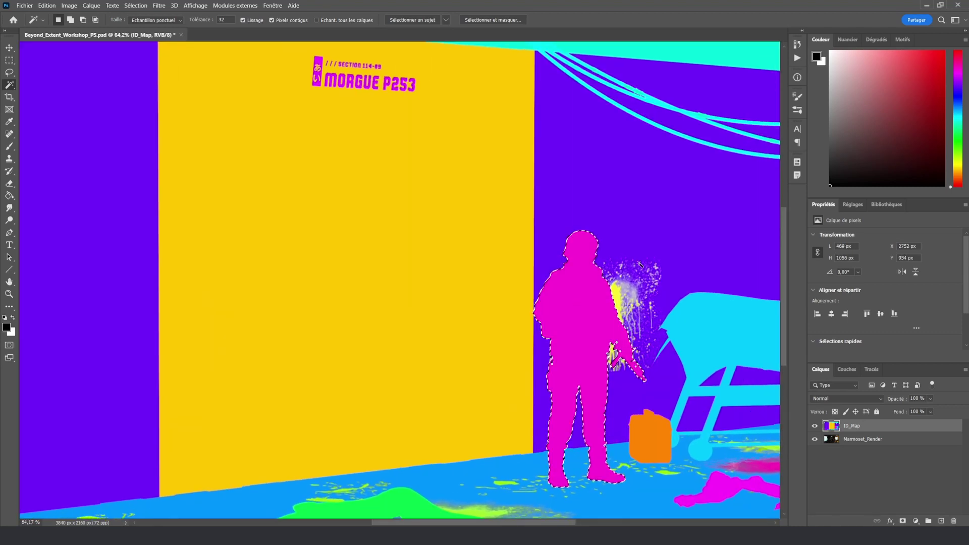
scroll(599, 334, "down", 2, "alt")
scroll(406, 280, "up", 1, "alt")
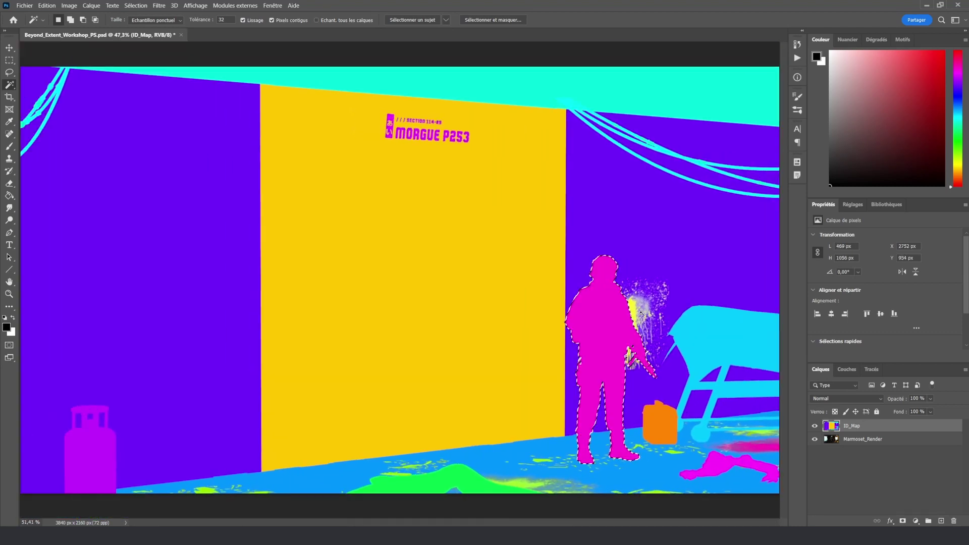
scroll(630, 359, "up", 3, "alt")
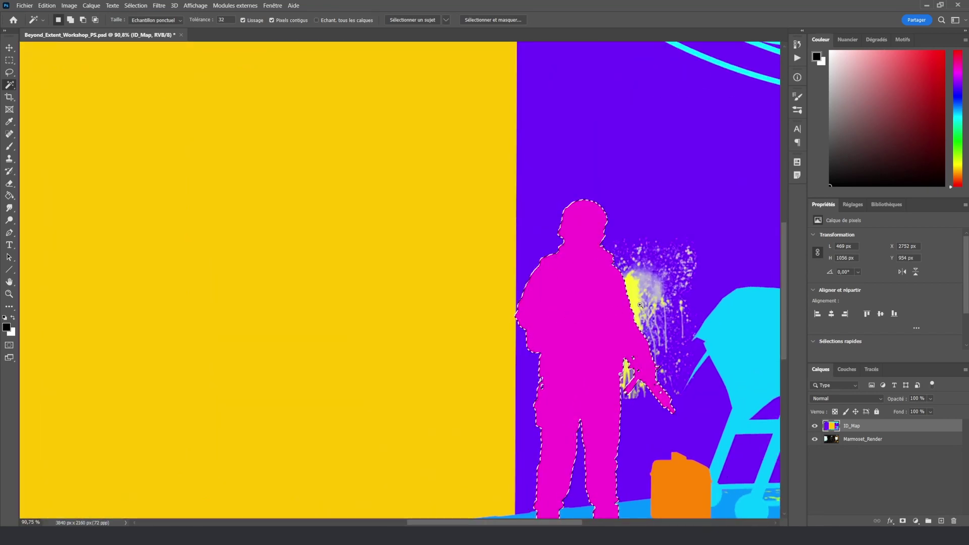
scroll(626, 343, "down", 4, "alt")
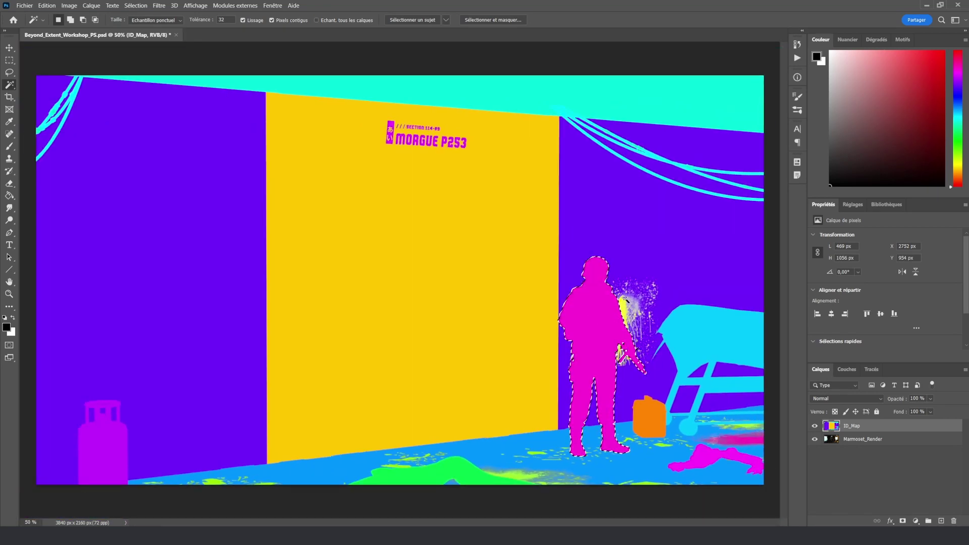
Step: Hide the ID_Map layer, fill the soldier selection with mid grey on a new layer, and deselect
left_click(815, 426)
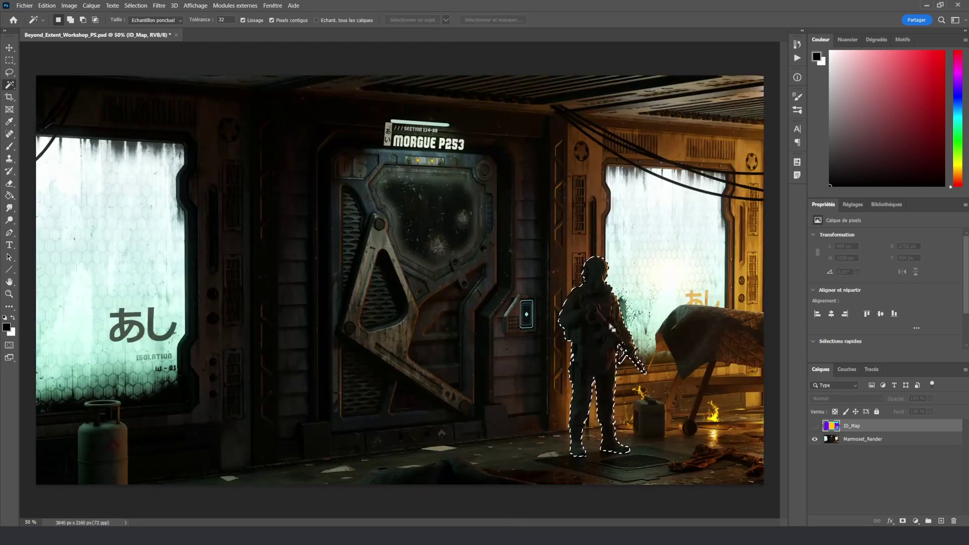
left_click(940, 521)
mouse_move(857, 95)
left_mouse_down()
mouse_move(842, 132)
mouse_move(806, 129)
mouse_move(815, 113)
left_mouse_up()
key("g")
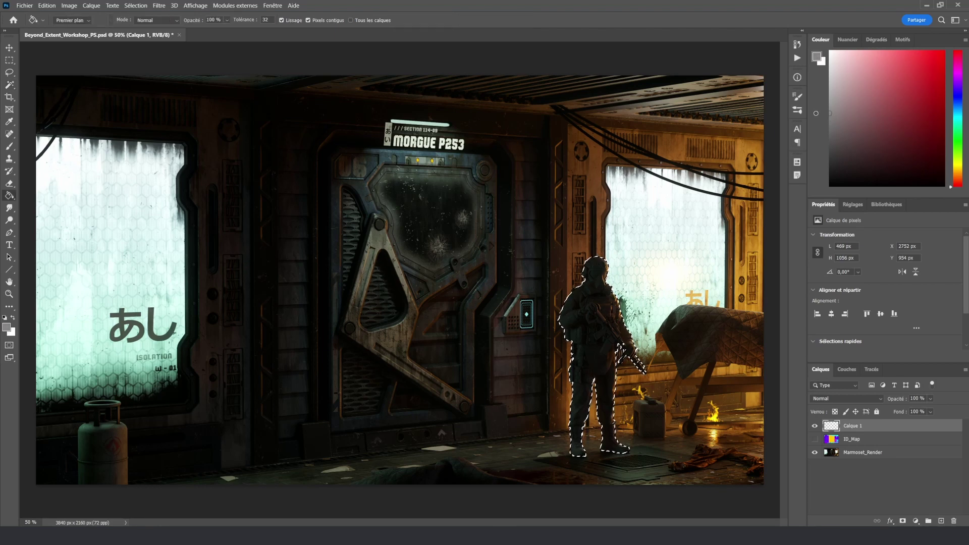
left_click(590, 300)
key("ctrl+d")
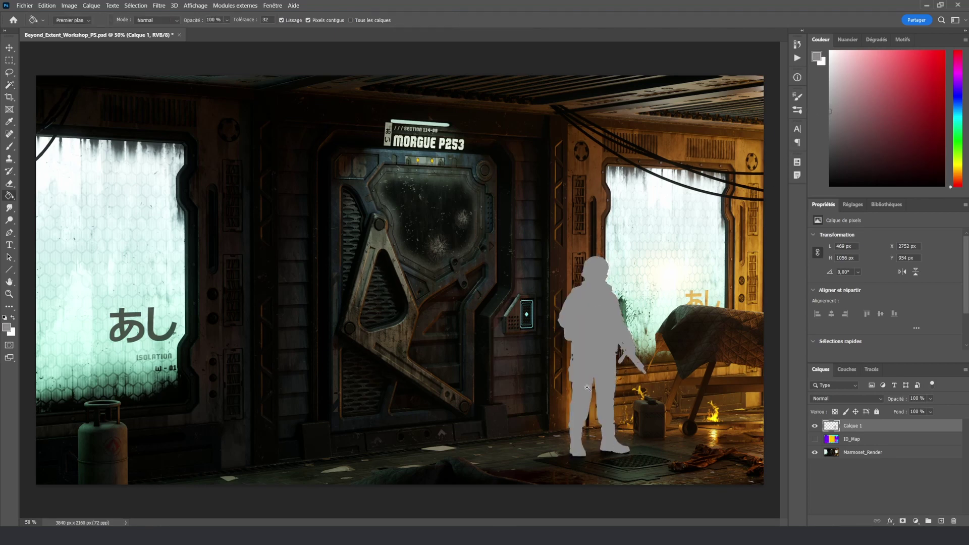
Step: Add a grey stroke layer style positioned outside the soldier silhouette to cover the gaps along its edges
left_click_drag(579, 374, 619, 372, "ctrl")
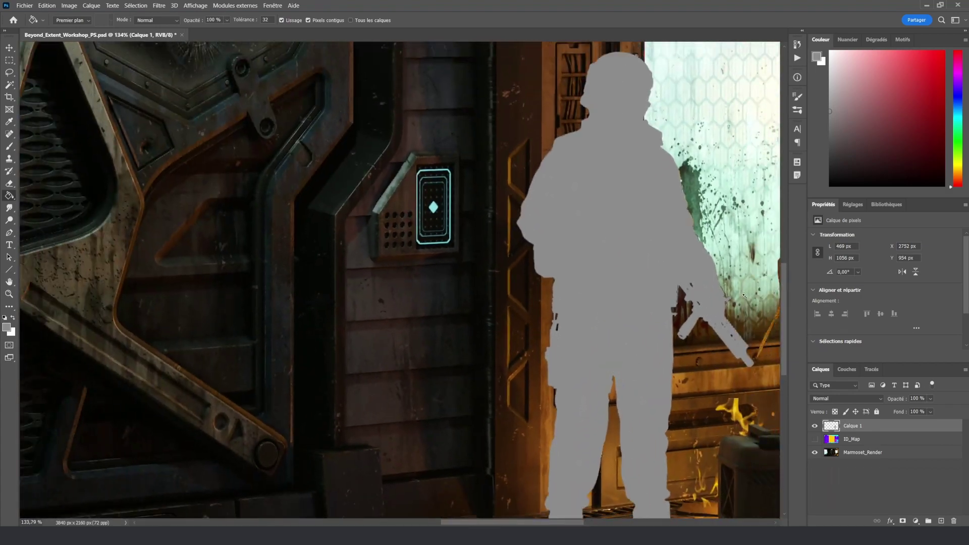
left_click_drag(738, 307, 784, 309, "ctrl")
left_click_drag(652, 265, 620, 265, "ctrl")
left_click_drag(631, 134, 688, 133, "ctrl")
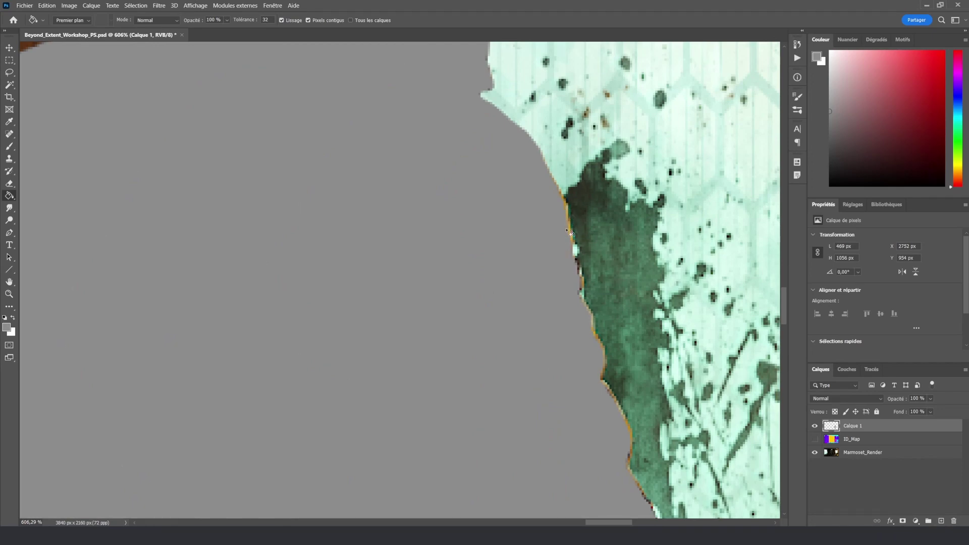
key("v")
left_click_drag(638, 249, 583, 250, "ctrl")
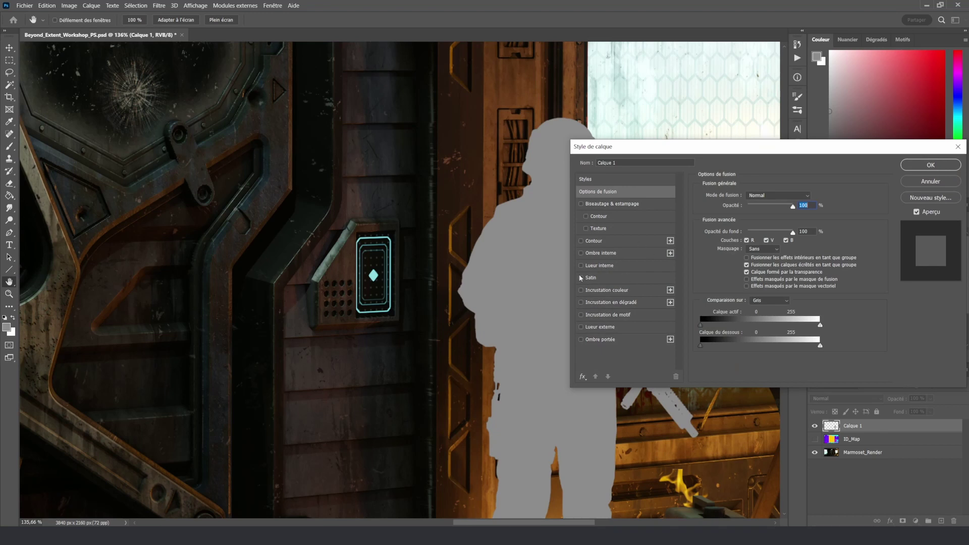
left_click_drag(654, 150, 666, 141)
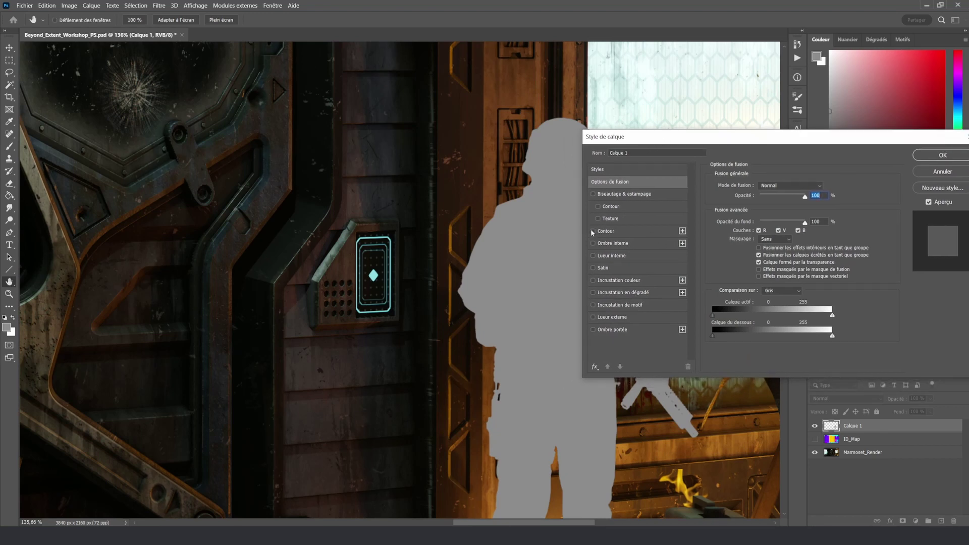
left_click(605, 230)
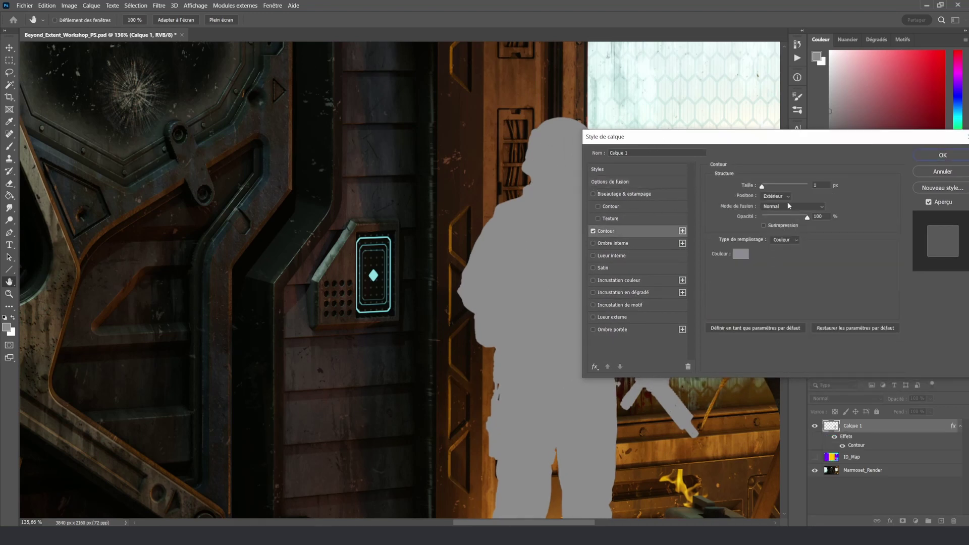
left_click(822, 185)
key("Return")
Step: Toggle the silhouette layer's effects to compare its edges with and without the stroke
left_click_drag(660, 263, 634, 264, "ctrl")
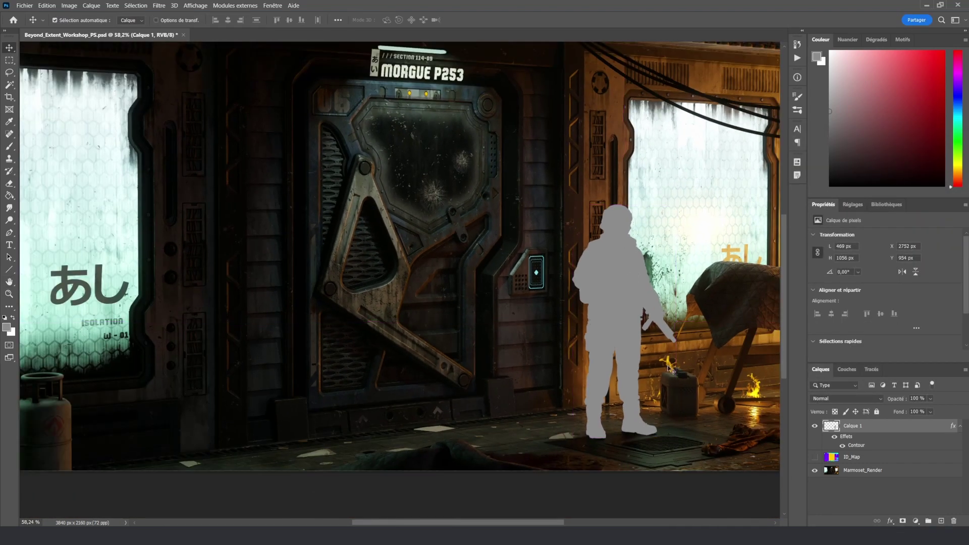
left_click_drag(655, 306, 702, 306, "ctrl")
scroll(702, 306, "down", 4, "ctrl")
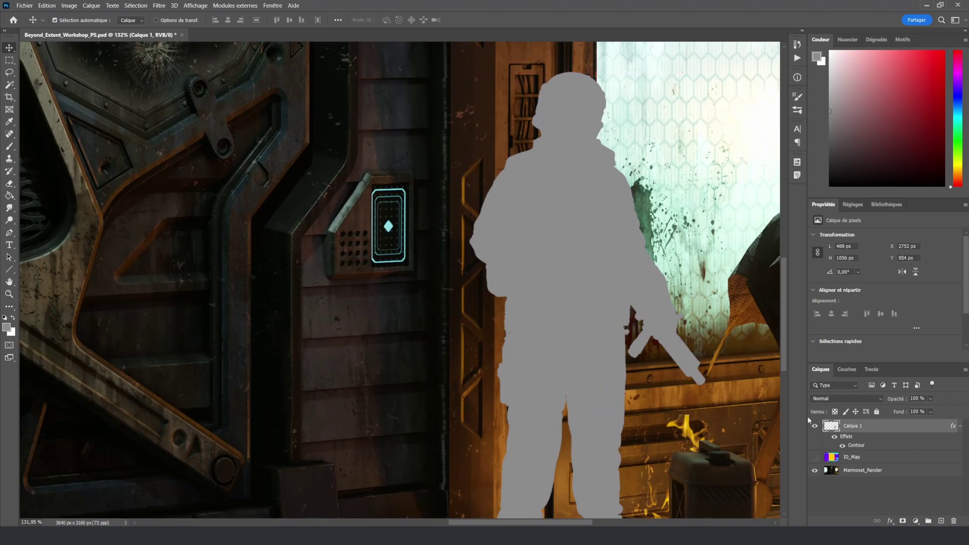
left_click(834, 437)
left_click(834, 437)
left_click(834, 437)
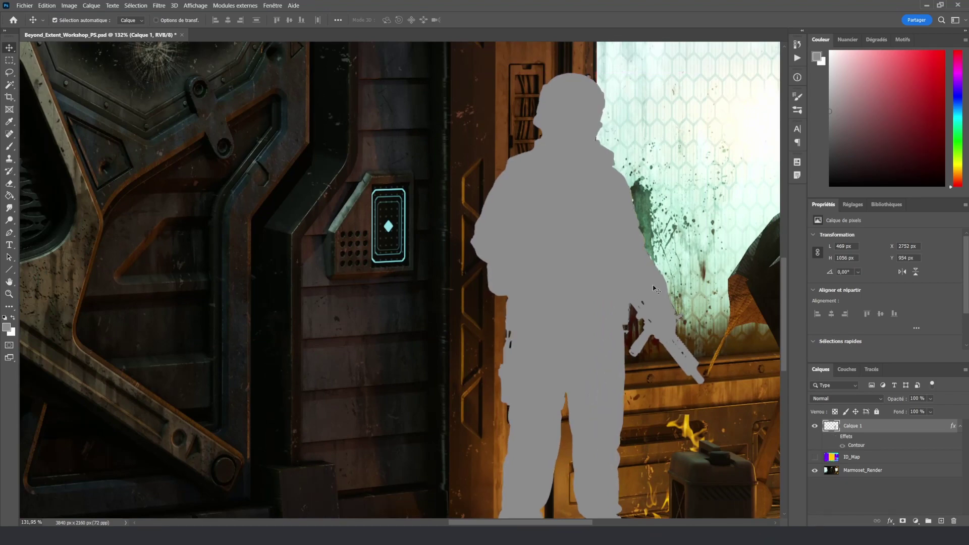
Step: Delete the ID_Map layer from the document
scroll(583, 382, "down", 5, "ctrl")
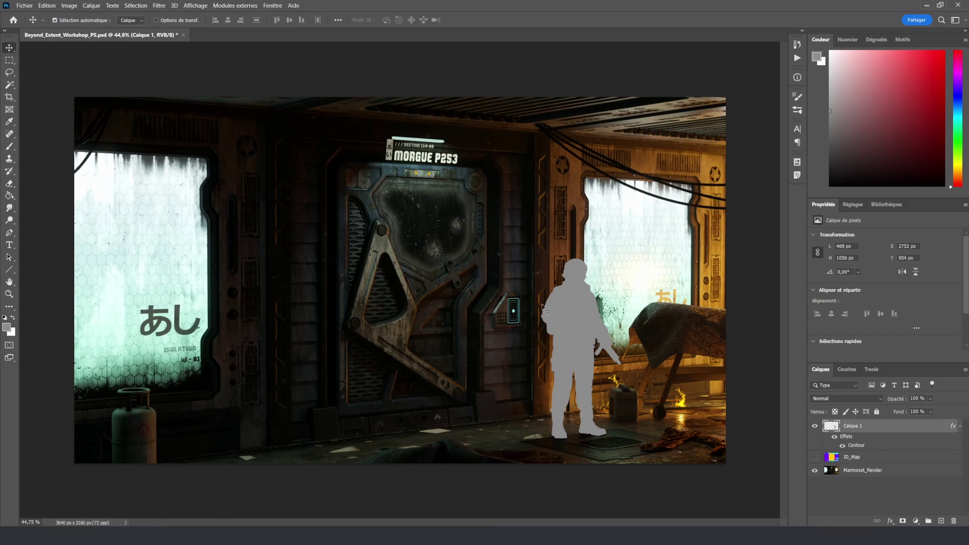
scroll(688, 299, "up", 2, "ctrl")
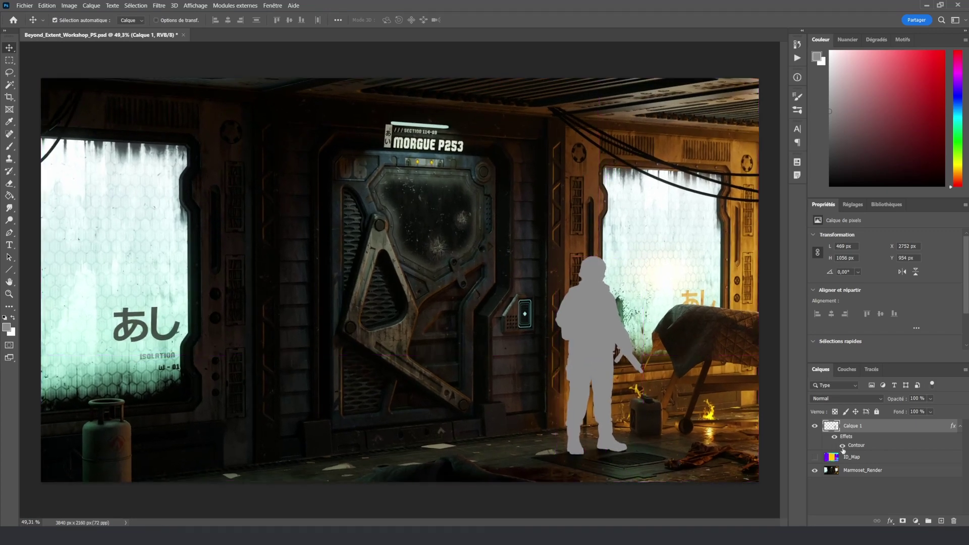
left_click(871, 460)
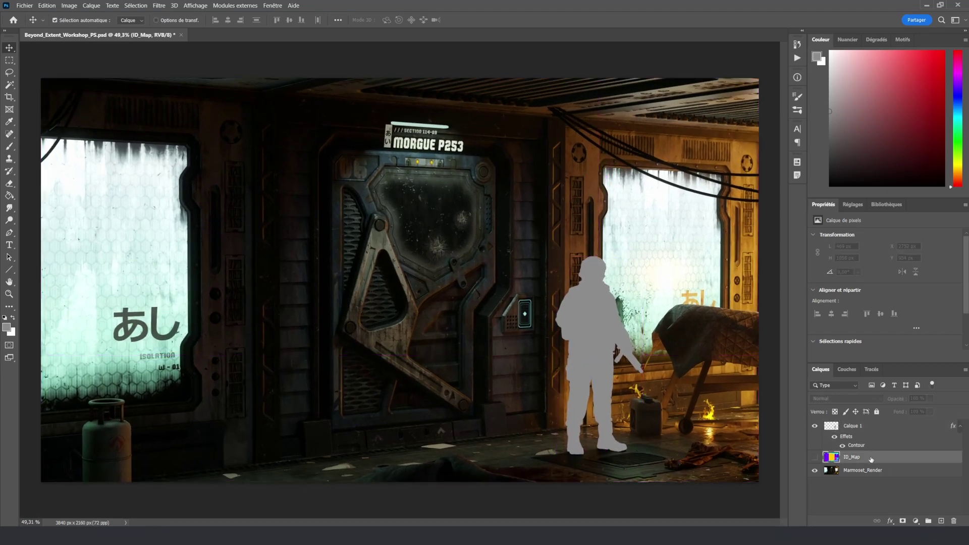
key("Delete")
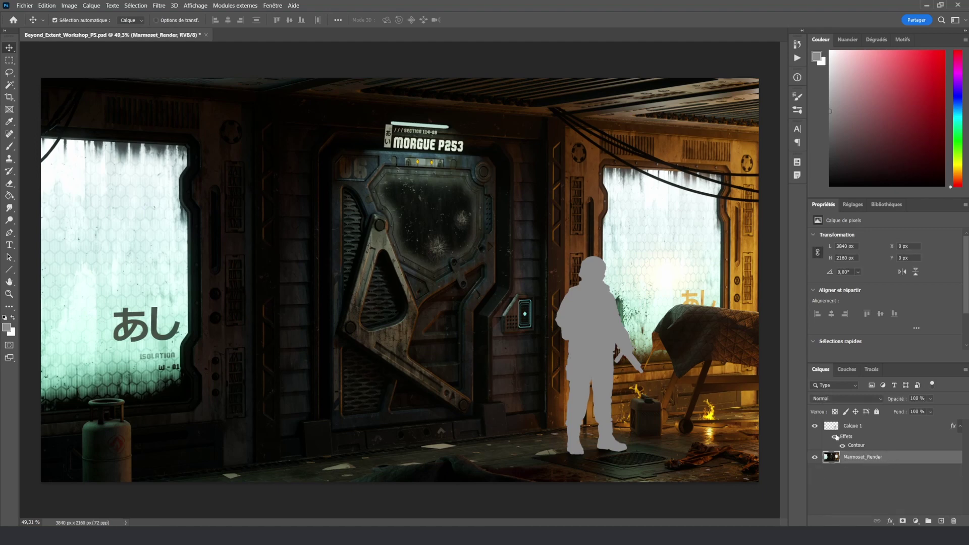
Step: Duplicate the Marmoset_Render layer within the same document as Marmoset_Render copie
right_click(903, 460)
left_click(848, 97)
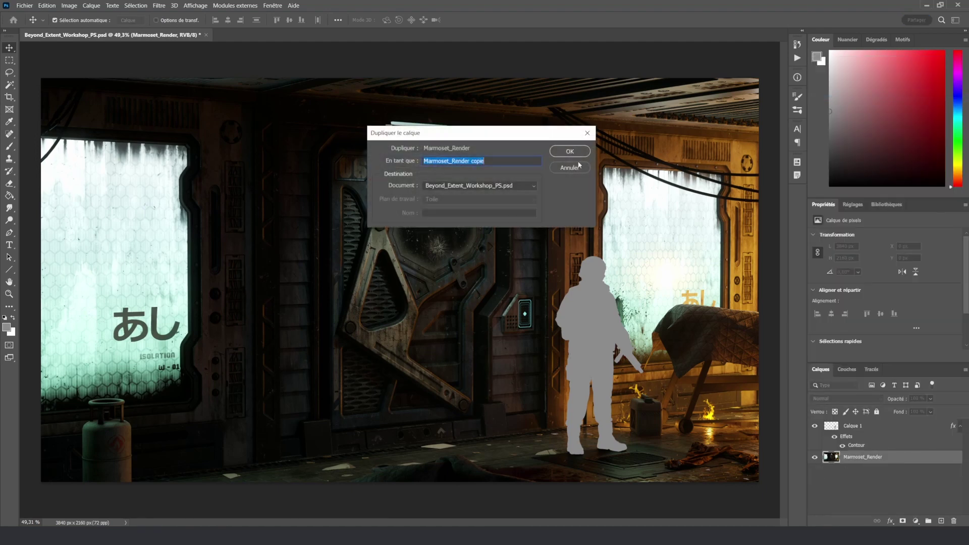
key("Return")
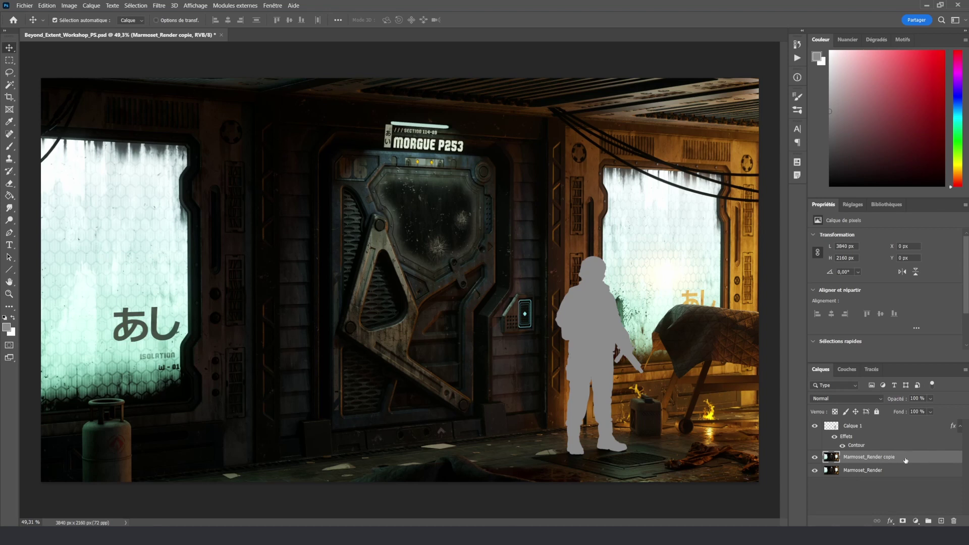
Step: Apply a High Pass filter with a 4.0-pixel radius to the render copy and set its blend mode to Incrustation (Overlay)
left_click(159, 5)
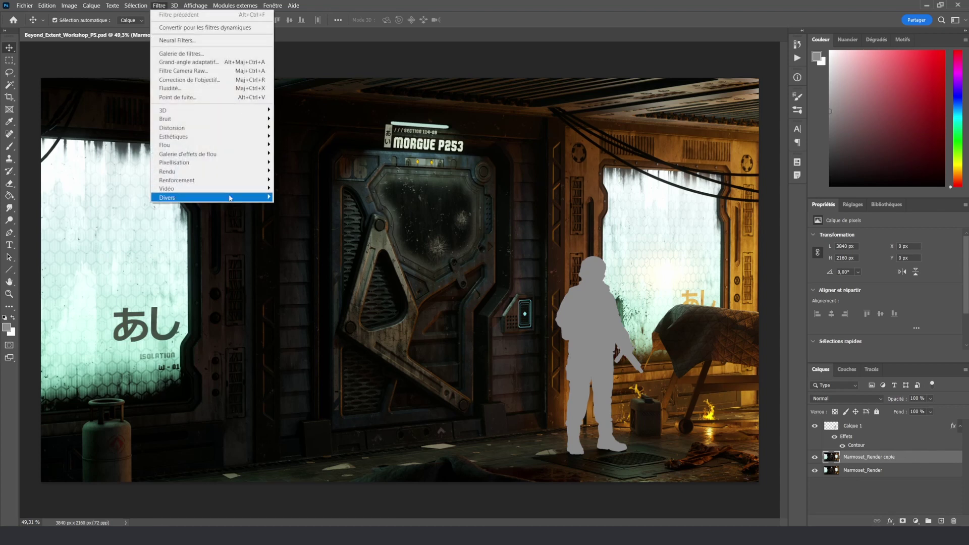
mouse_move(221, 186)
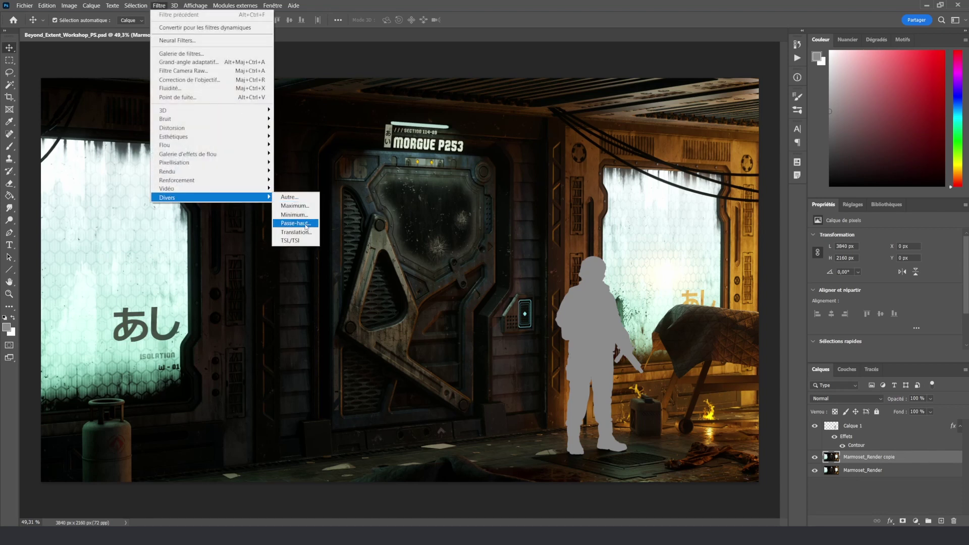
left_click(295, 223)
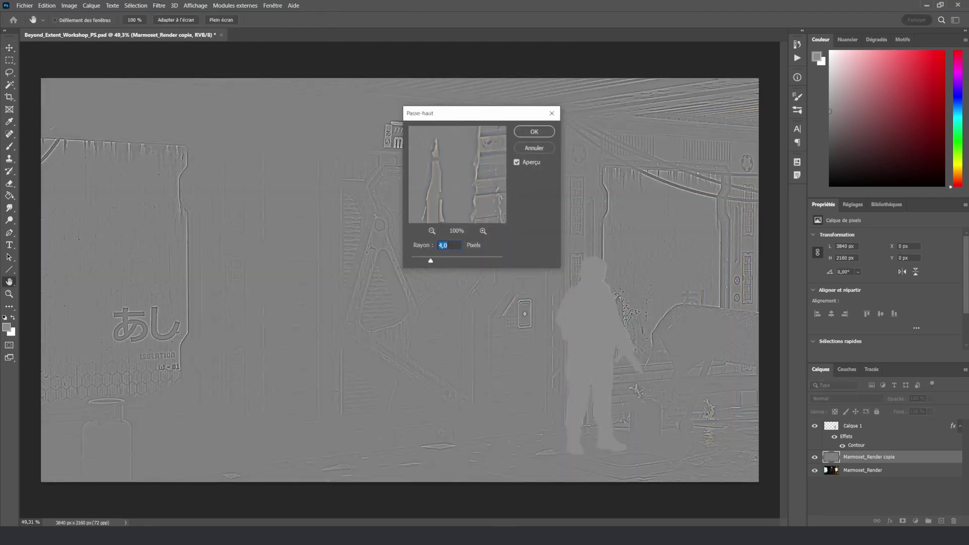
left_click(533, 132)
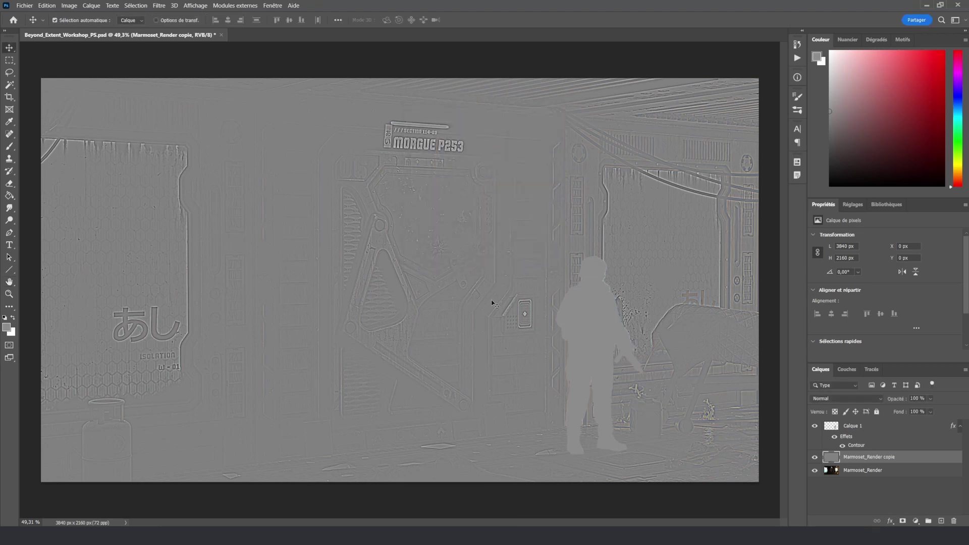
left_click(846, 398)
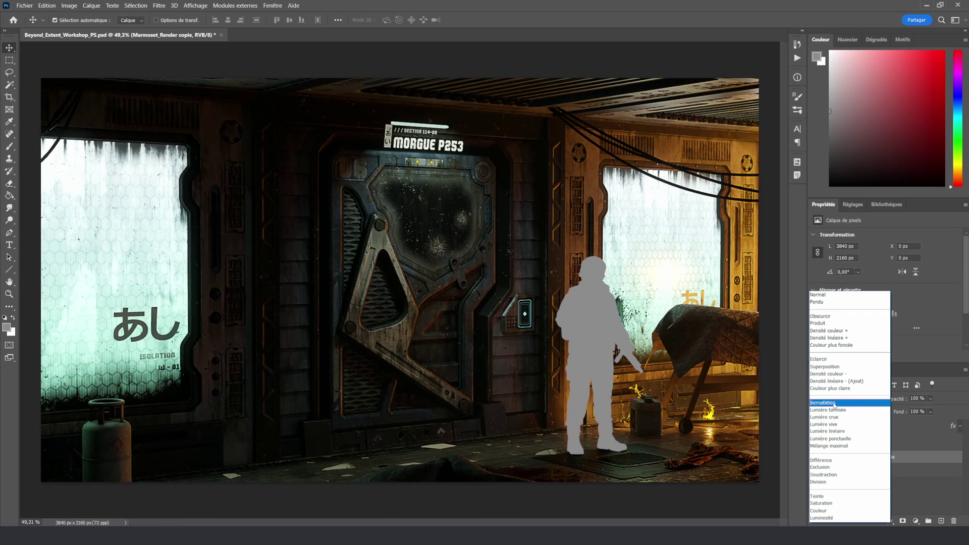
left_click(832, 402)
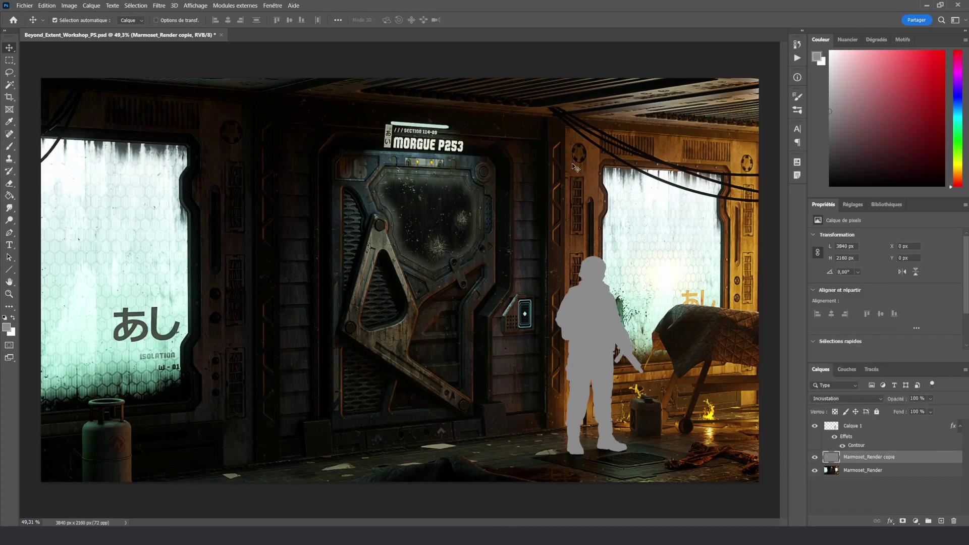
Step: Toggle the High Pass layer's visibility to compare the sharpening close up on the door's top frame
left_click_drag(444, 160, 555, 172, "ctrl")
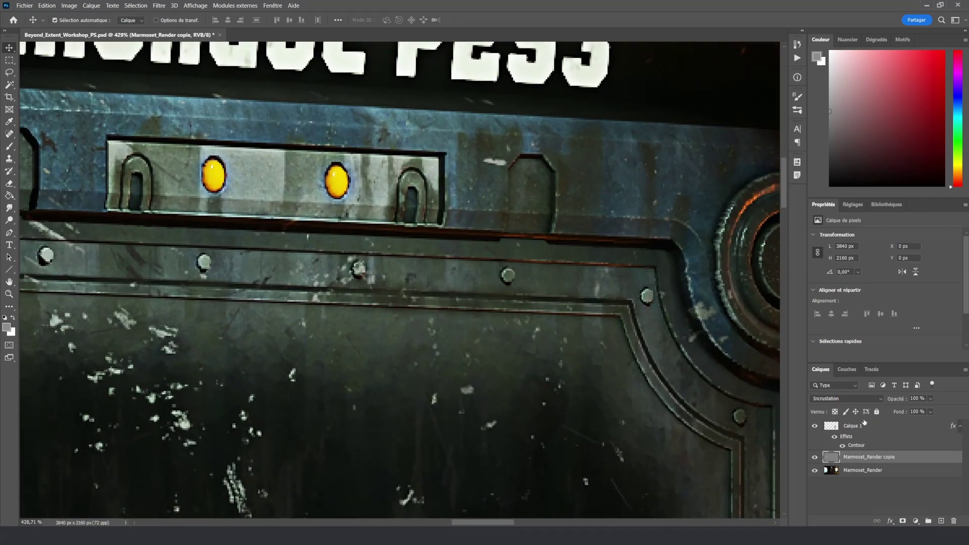
left_click(815, 457)
left_click(815, 458)
left_click(816, 457)
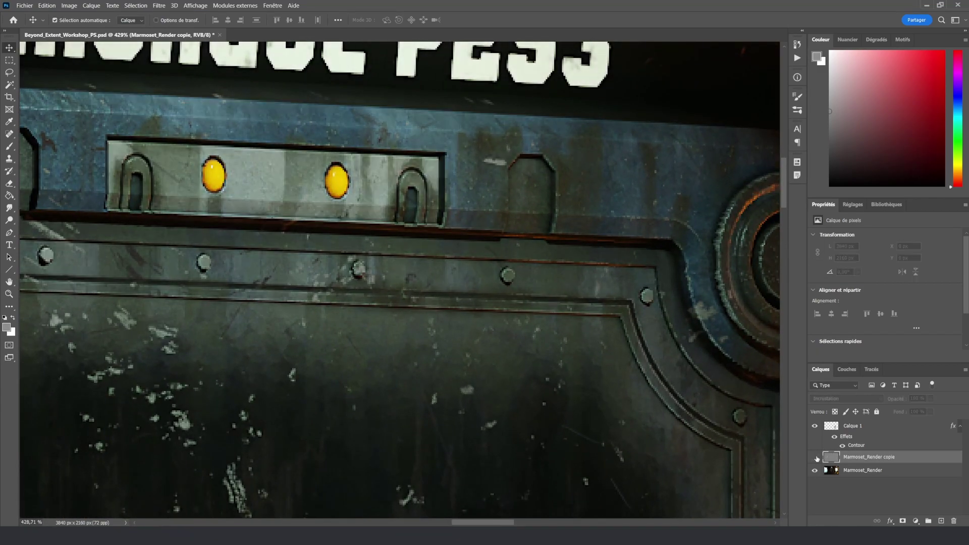
left_click(815, 457)
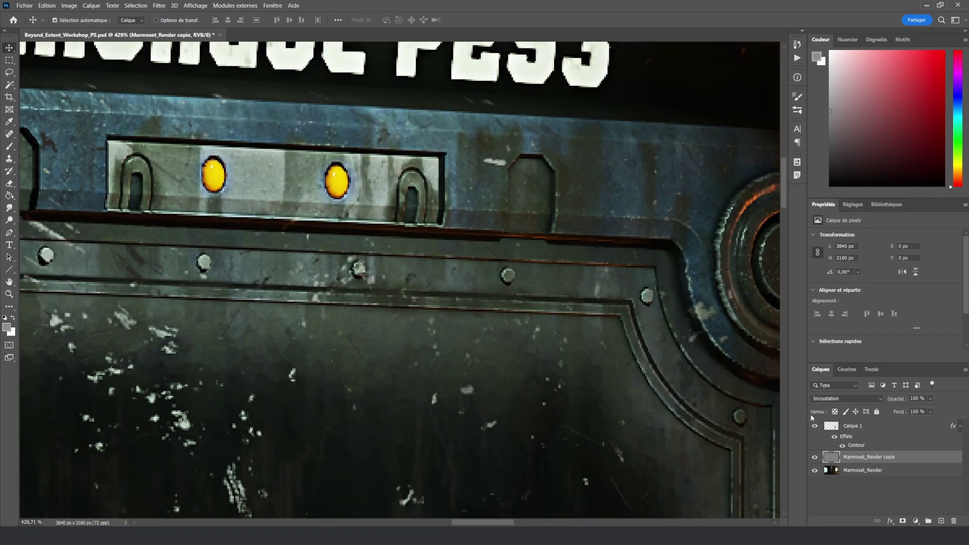
left_click(815, 457)
left_click(816, 458)
left_click_drag(676, 312, 610, 313, "ctrl")
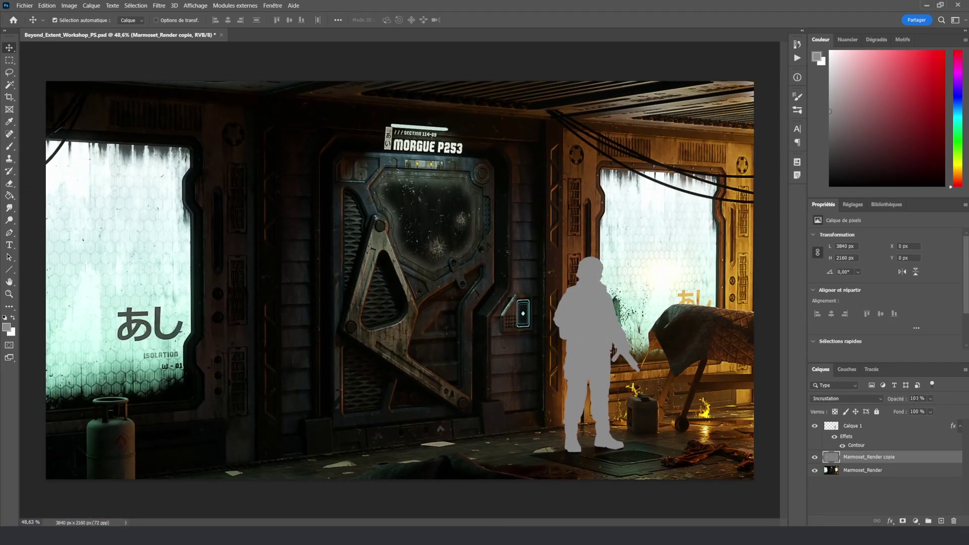
Step: Set the High Pass layer's opacity to 70% and compare the sharpening with it on and off around the jerrycan and flames
left_click(915, 399)
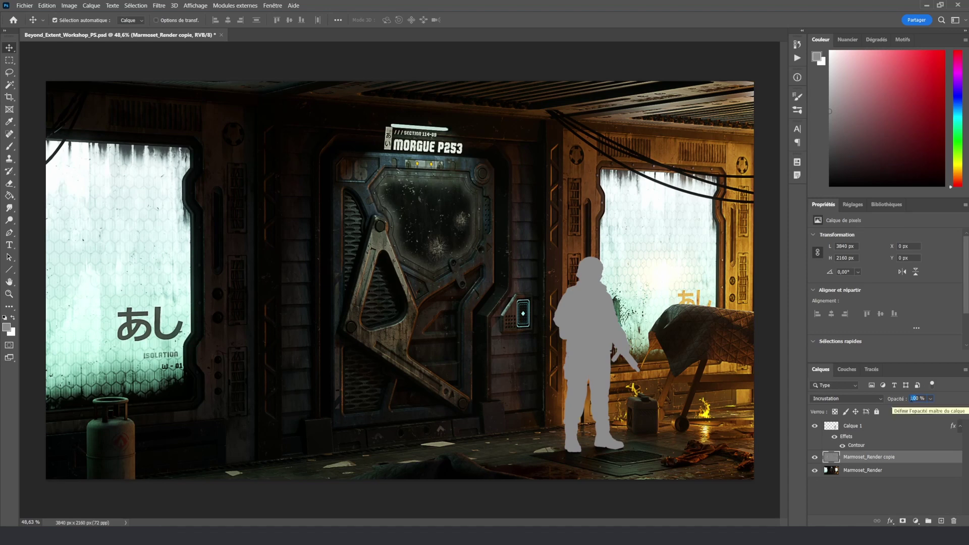
type("70")
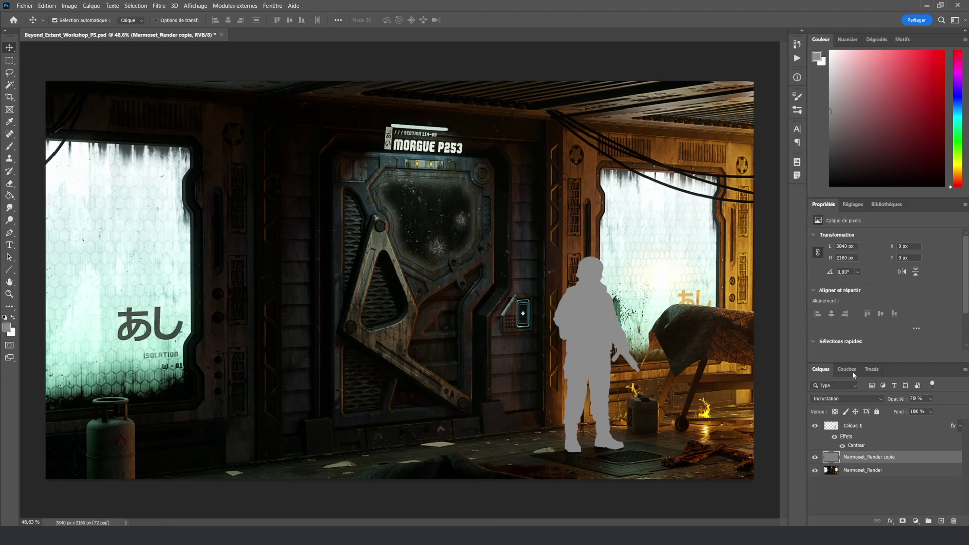
left_click(814, 458)
left_click(814, 458)
left_click_drag(725, 441, 770, 439, "ctrl")
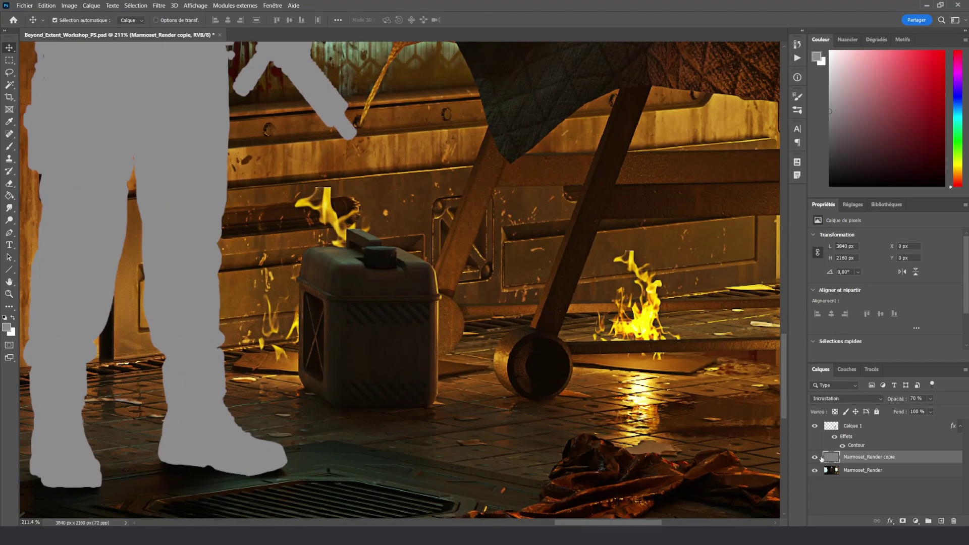
left_click(814, 458)
left_click(814, 458)
left_click_drag(523, 306, 482, 309, "ctrl")
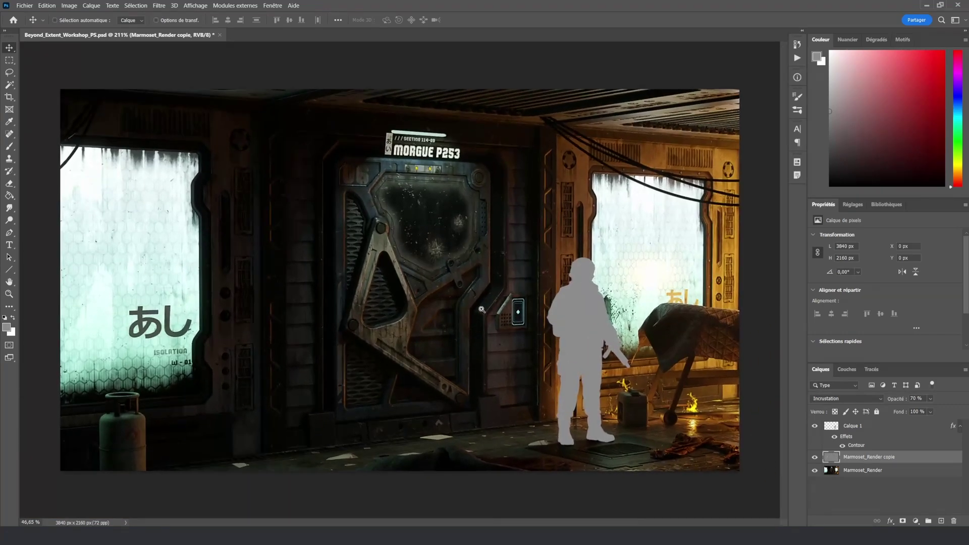
Step: Add a Curves adjustment above the High Pass layer and shape a subtle S-curve with darker shadows and brighter highlights
left_click(883, 430)
left_click(898, 457)
left_click(916, 521)
left_click(883, 405)
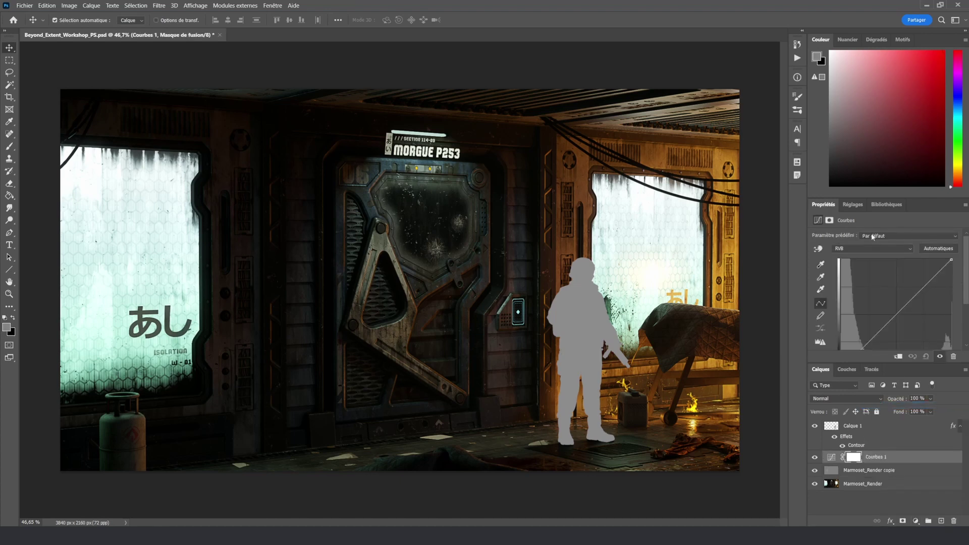
scroll(873, 287, "down", 2)
left_click_drag(868, 313, 868, 316)
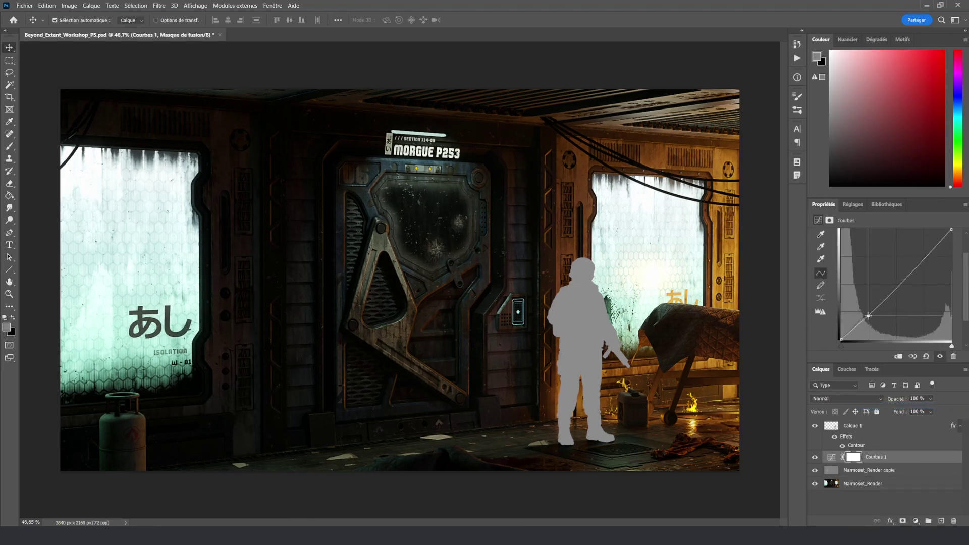
left_click_drag(916, 267, 915, 260)
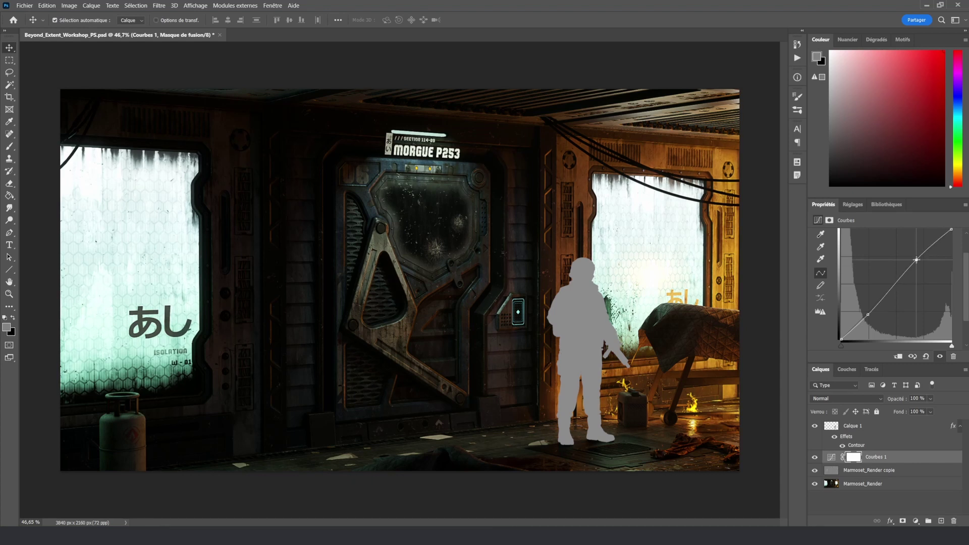
left_click(868, 315)
Step: Toggle the Curves adjustment to compare the whole image's contrast with and without it
left_click(814, 457)
left_click(813, 458)
left_click(812, 459)
scroll(437, 234, "down", 5, "alt")
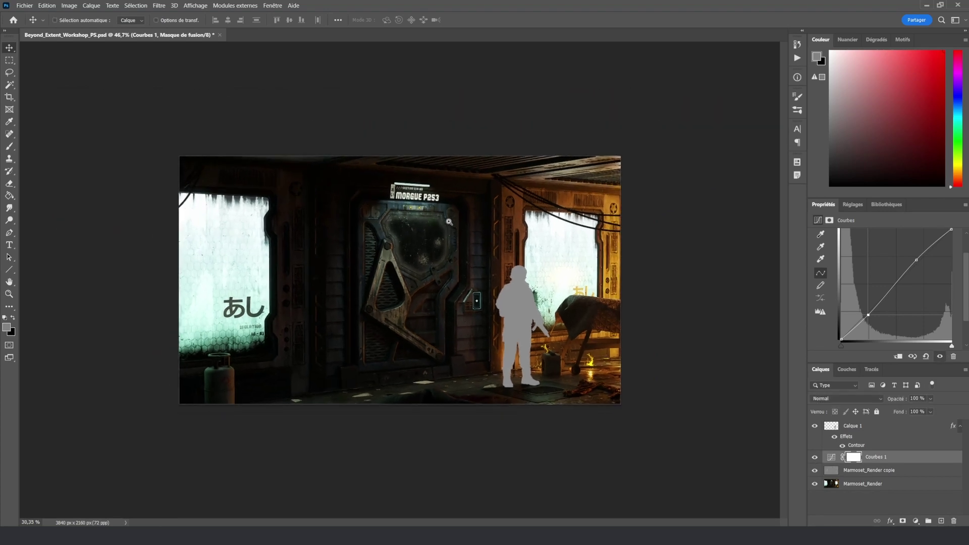
scroll(461, 223, "up", 5, "alt")
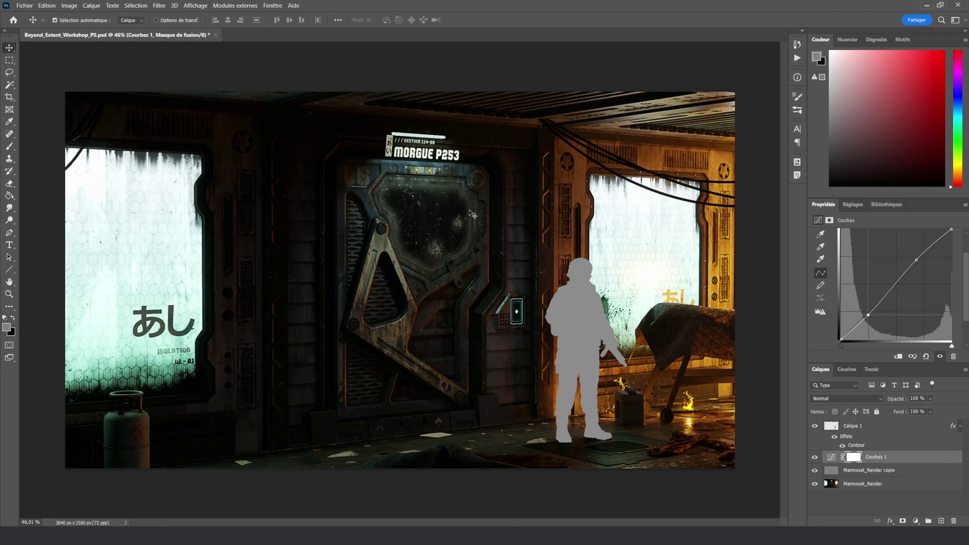
left_click(816, 457)
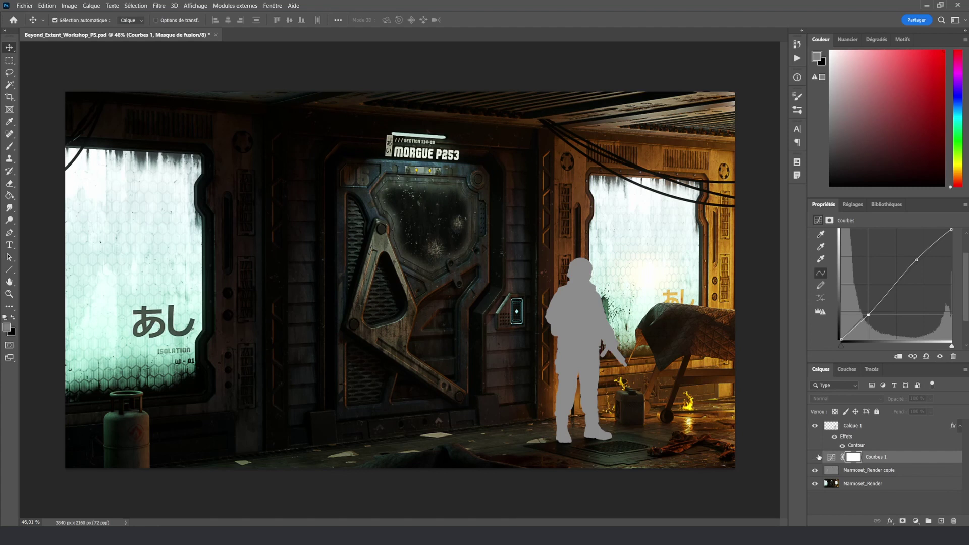
left_click(814, 457)
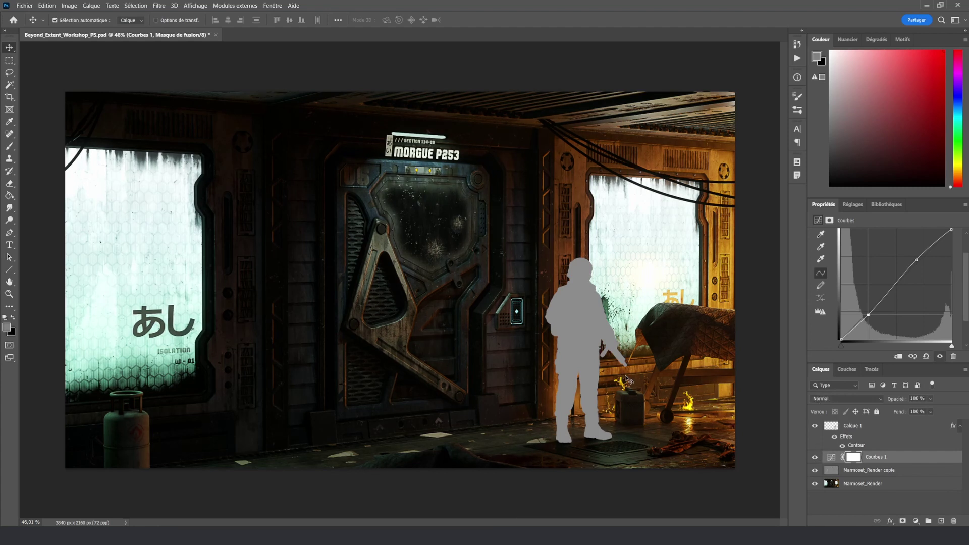
Step: Add a Brightness/Contrast adjustment above the Curves layer with brightness 20 and contrast 10, comparing the image with the adjustments on and off
left_click(898, 470)
left_click(900, 459)
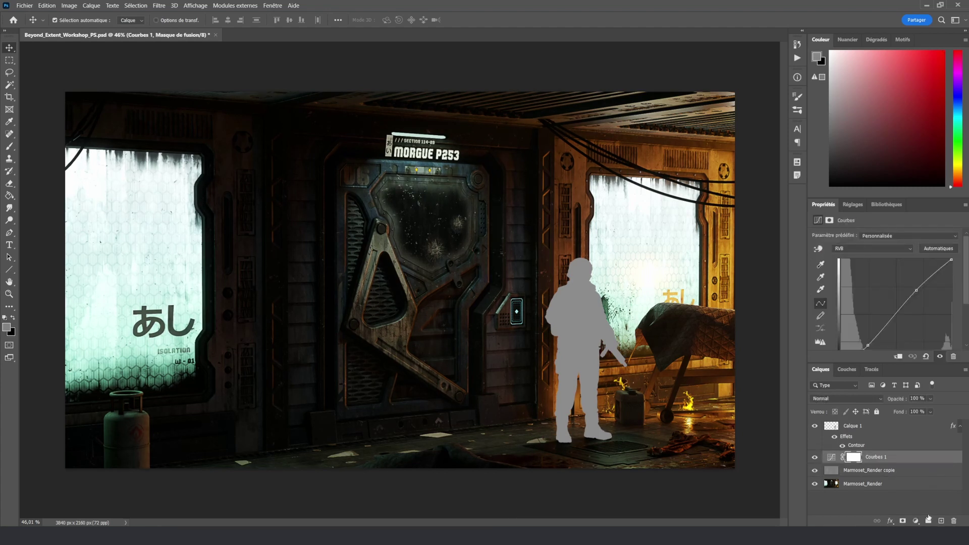
left_click(916, 520)
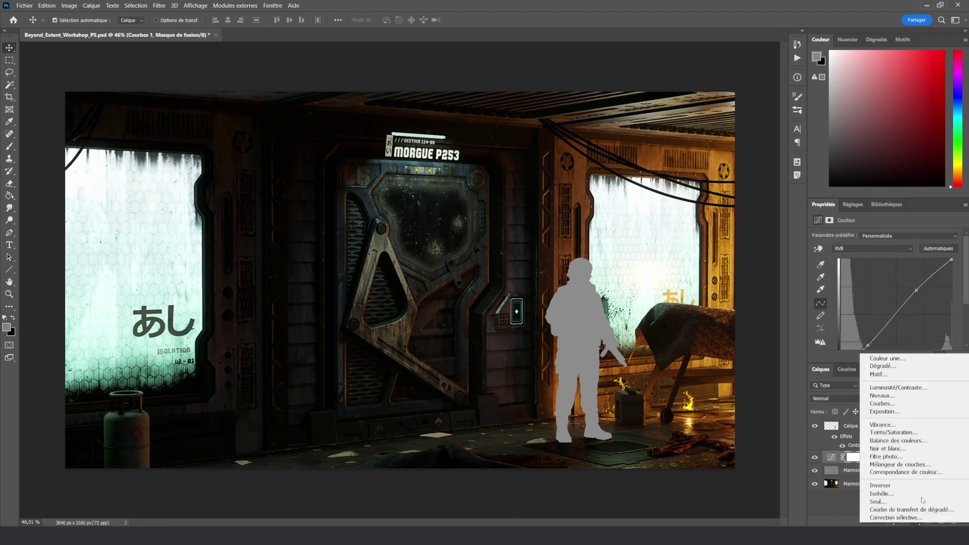
left_click(924, 387)
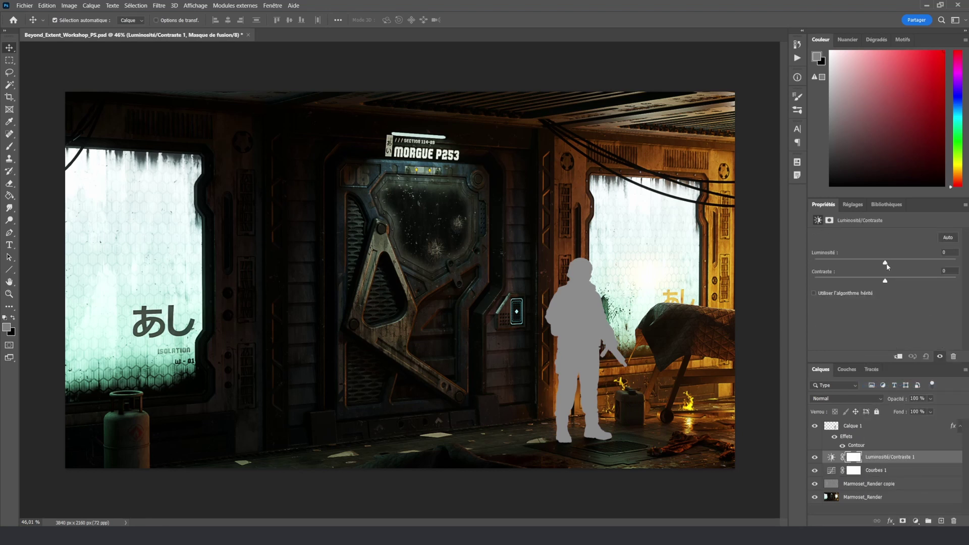
left_click_drag(887, 264, 892, 283)
left_click_drag(815, 457, 815, 470)
left_click(814, 470)
left_click(814, 470)
left_click(815, 470)
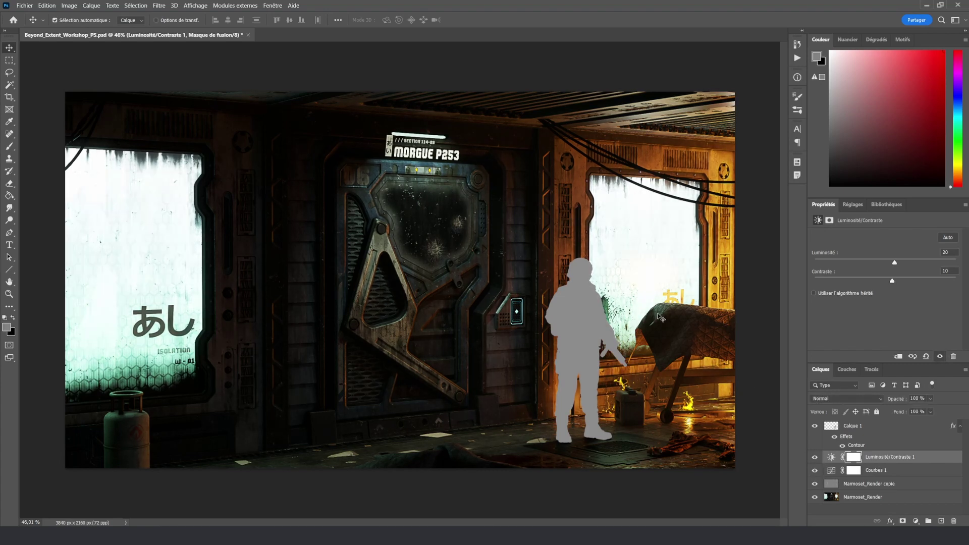
left_click(815, 458)
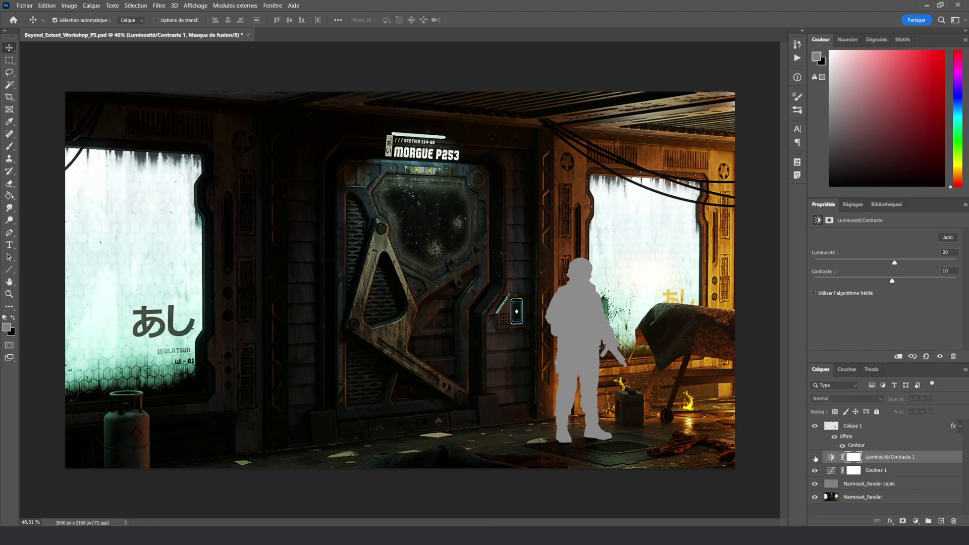
left_click(815, 458)
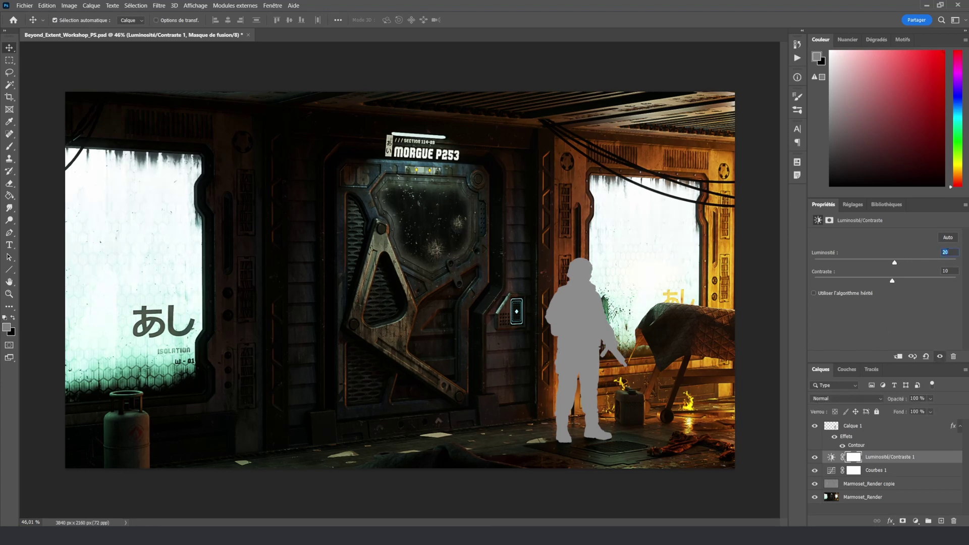
Step: Set the Brightness/Contrast adjustment to brightness 5 and contrast 5 and compare the image with and without it
type("10")
key("Return")
type("5")
key("Return")
type("5")
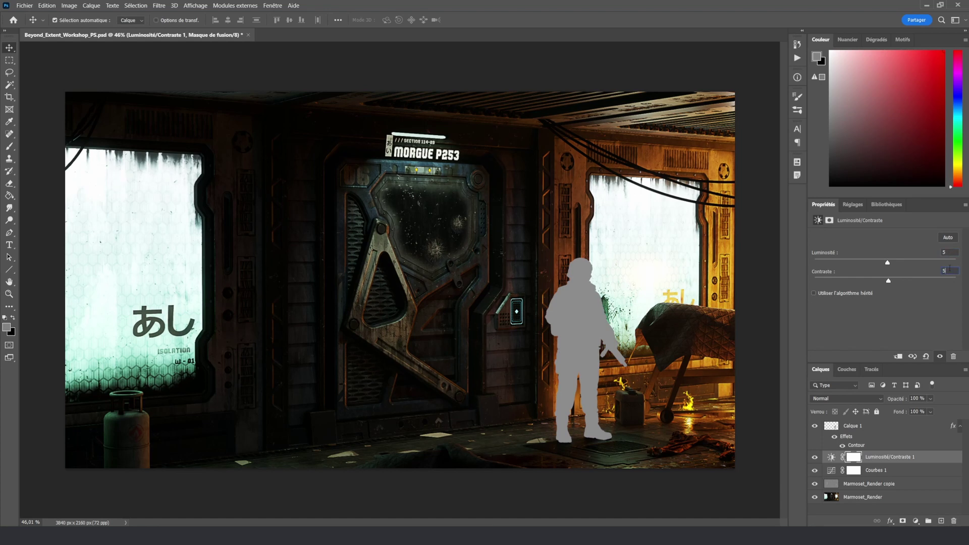
left_click(815, 456)
left_click(815, 457)
left_click(815, 456)
left_click(814, 456)
Step: Lower the Curves adjustment's shadow point slightly, compare the image with and without Brightness/Contrast, and select that adjustment layer
left_click(887, 474)
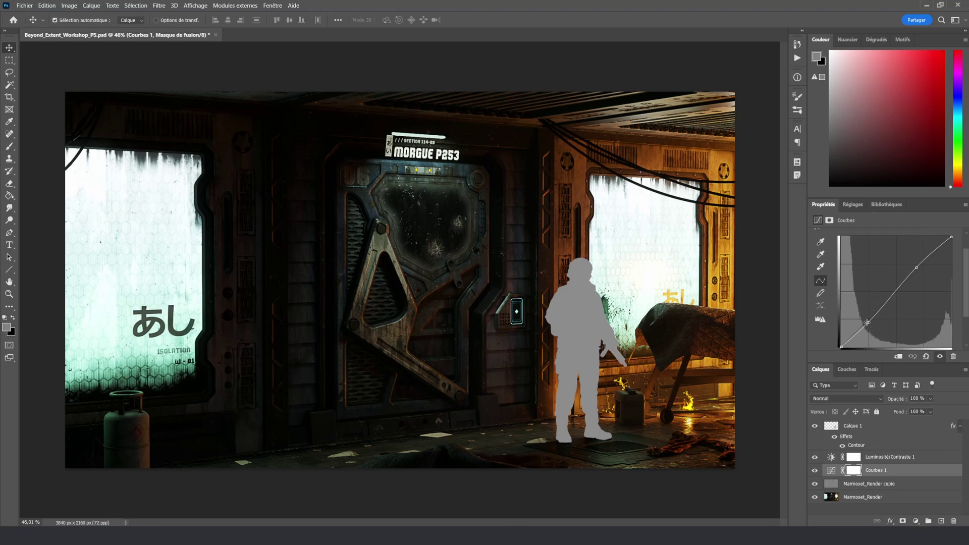
left_click_drag(868, 321, 868, 323)
mouse_move(540, 249)
left_mouse_down("ctrl")
mouse_move(520, 249)
mouse_move(542, 249)
left_mouse_up("ctrl")
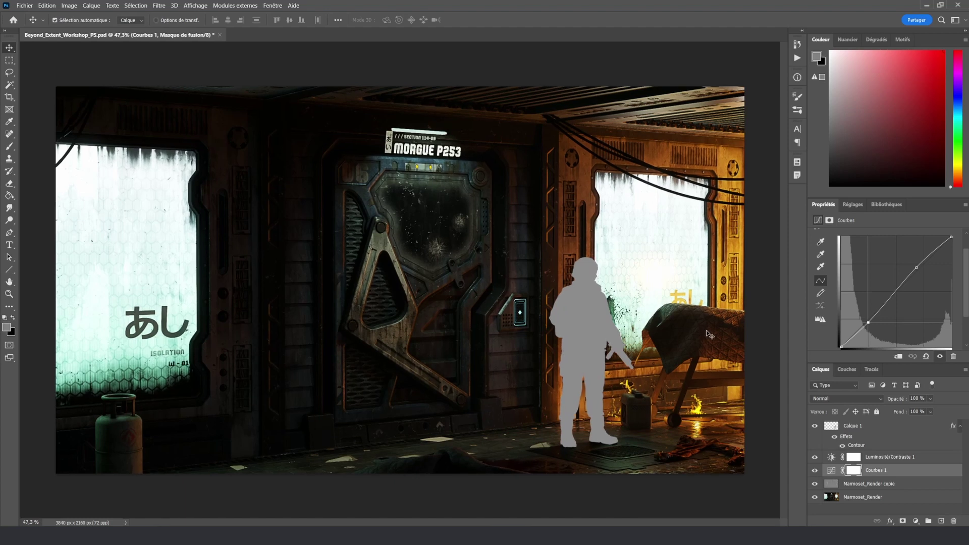
left_click(815, 457)
left_click(815, 457)
left_click(925, 457)
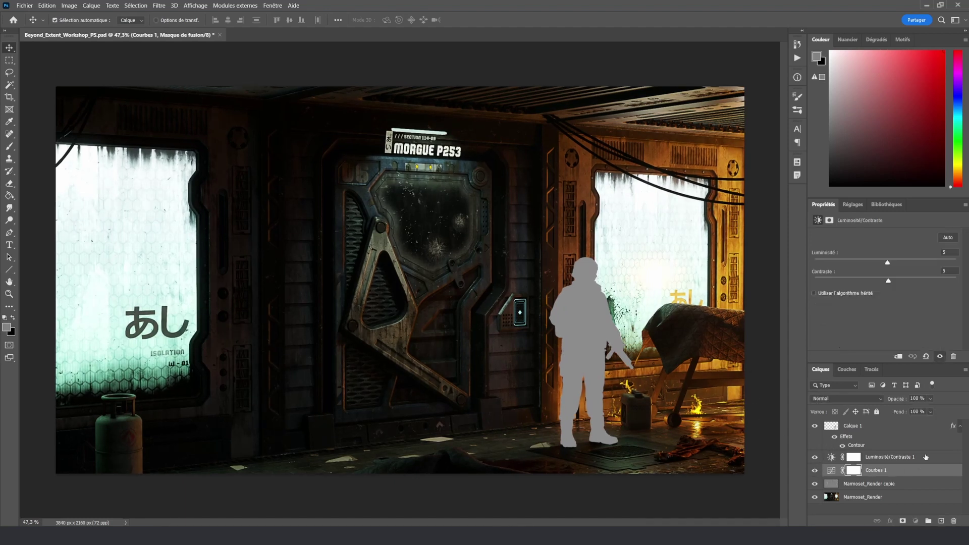
left_click(919, 520)
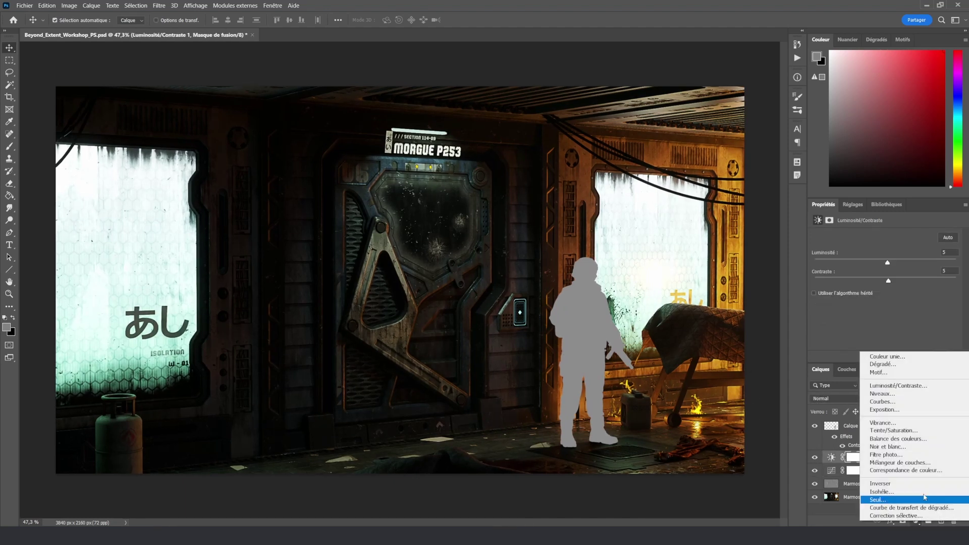
left_click(901, 363)
left_click(845, 213)
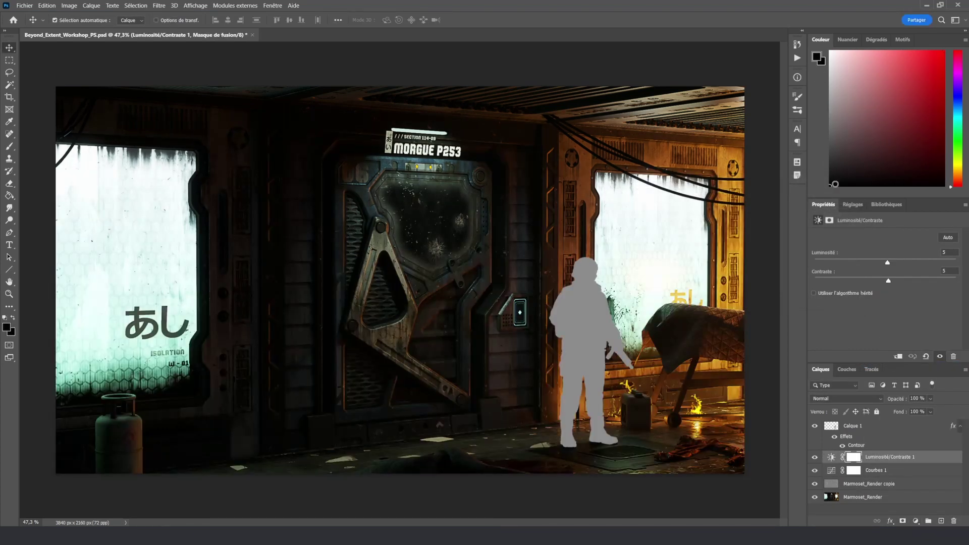
left_click(915, 520)
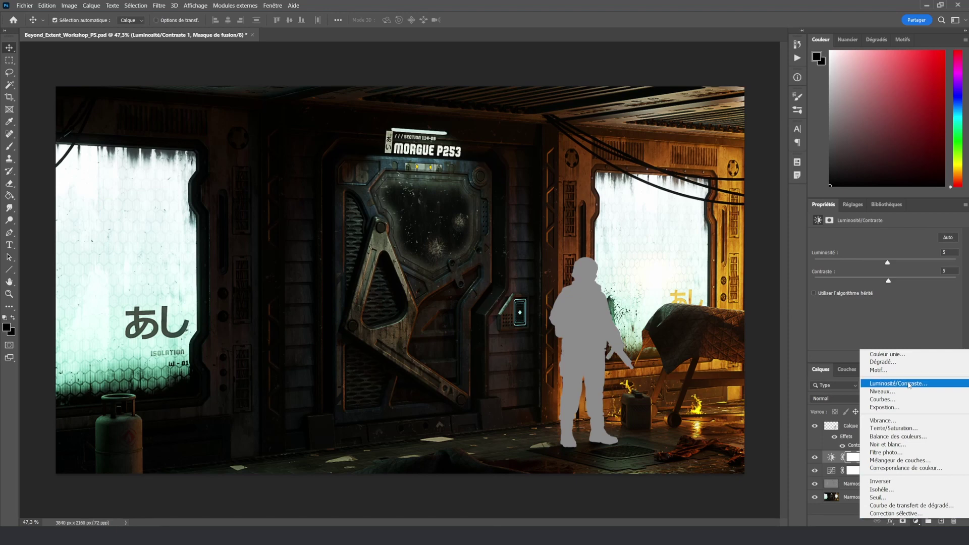
left_click(903, 362)
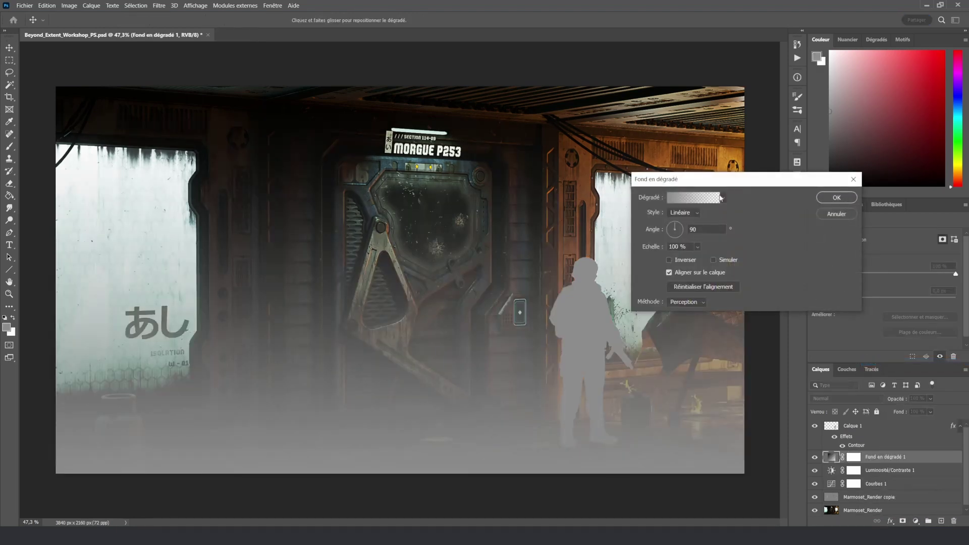
left_click(838, 215)
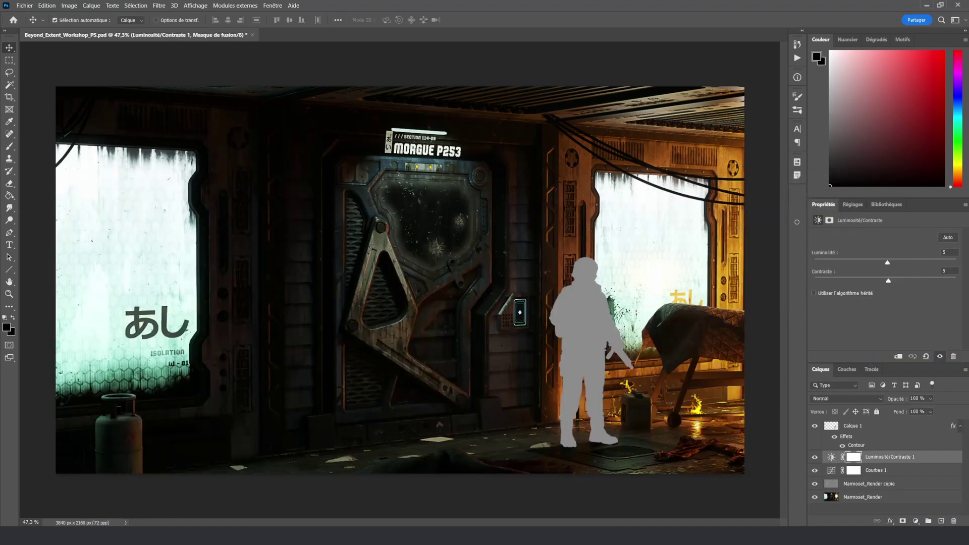
Step: Add a gradient fill layer above the Brightness/Contrast adjustment and make its gradient fade from black to transparent
left_click(914, 521)
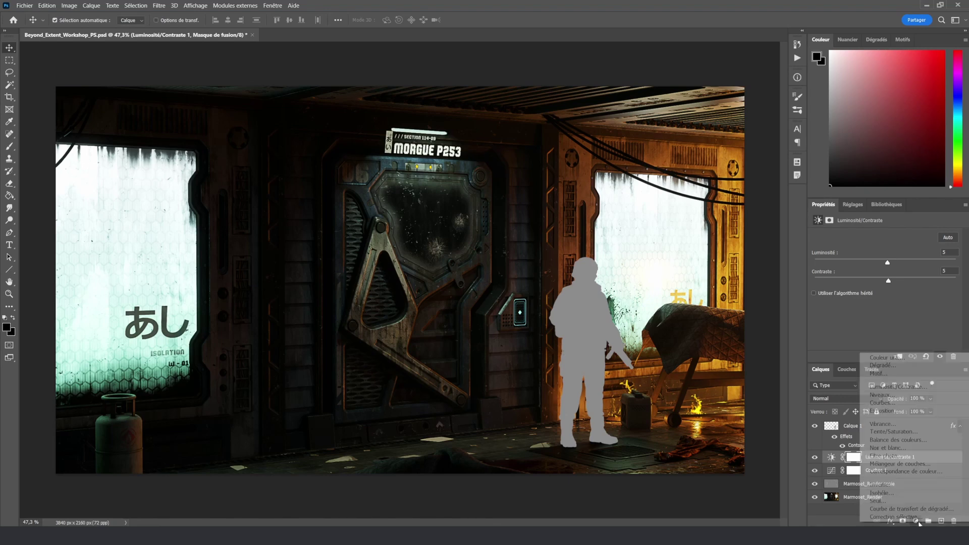
left_click(888, 366)
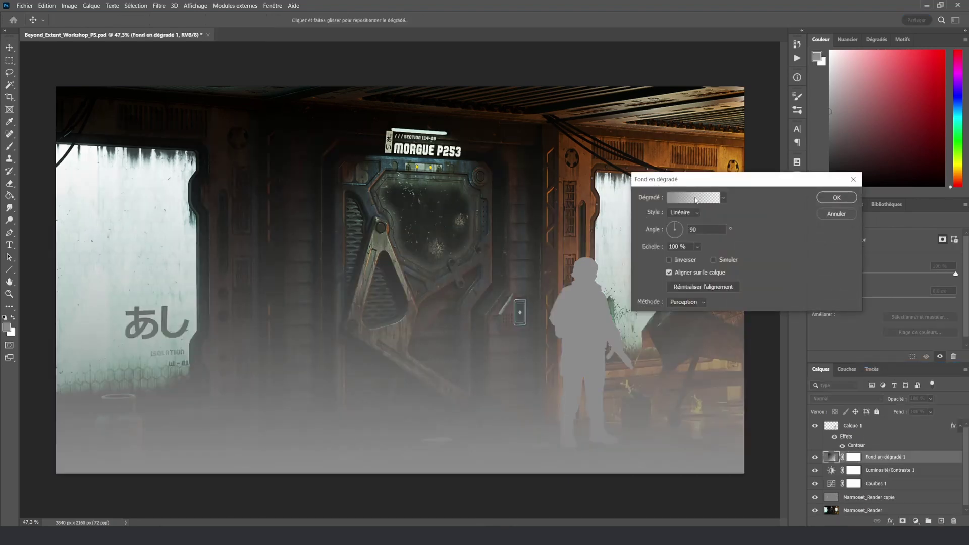
left_click(673, 198)
left_click(603, 274)
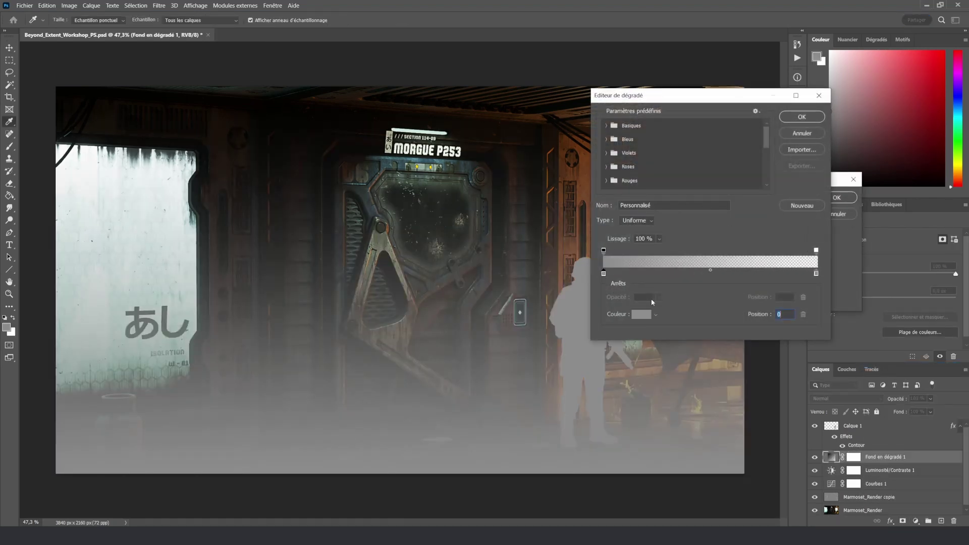
left_click(641, 314)
left_click(667, 418)
key("Return")
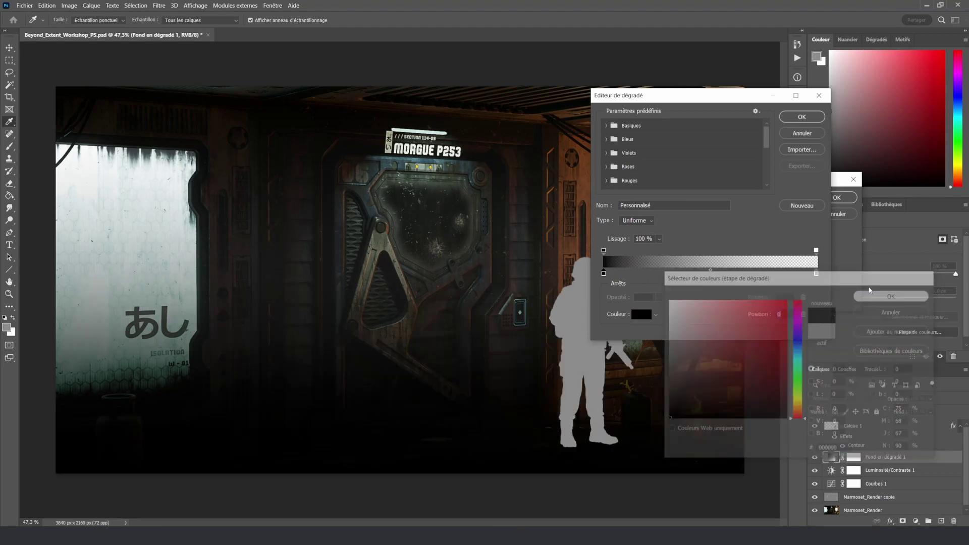
left_click(798, 118)
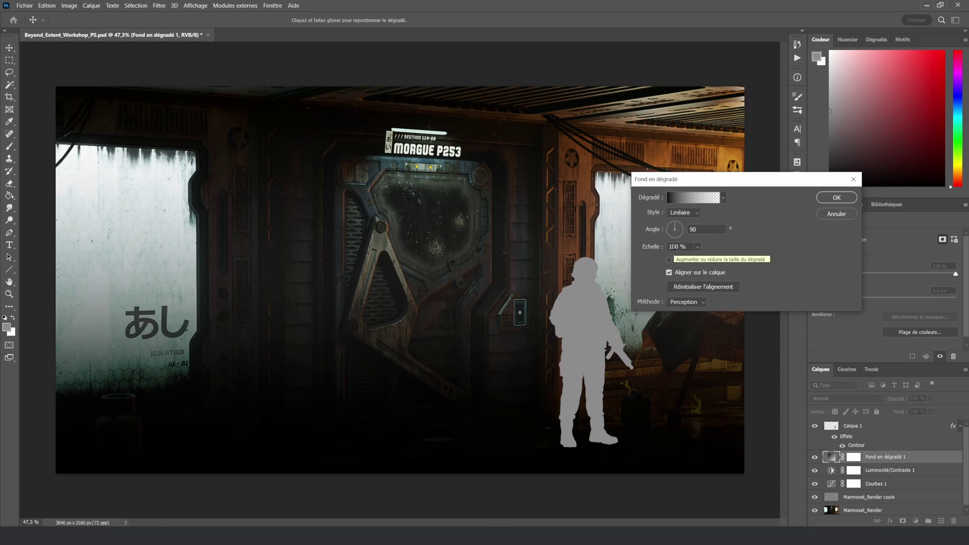
Step: Try scales of 20% and 80% for the linear gradient fill, and apply it at 30%
double_click(674, 247)
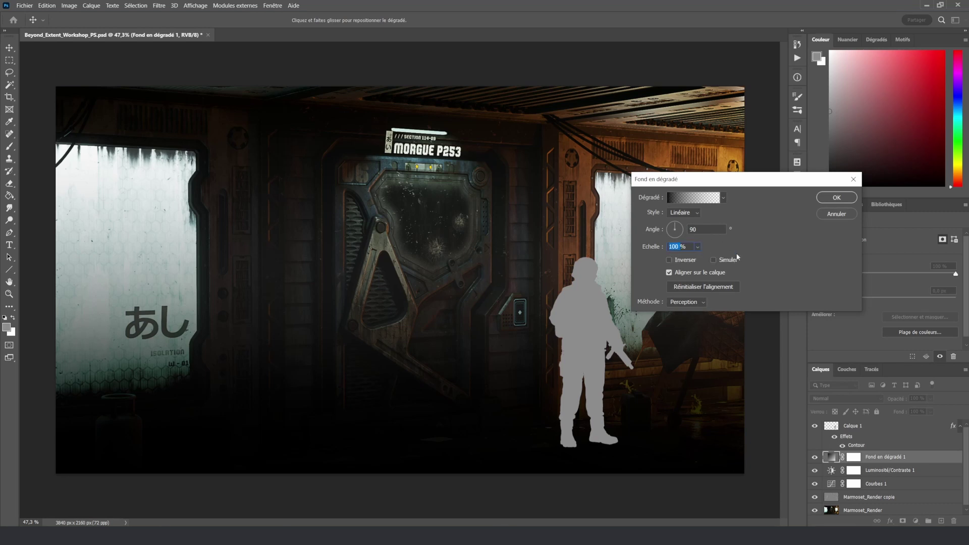
type("20")
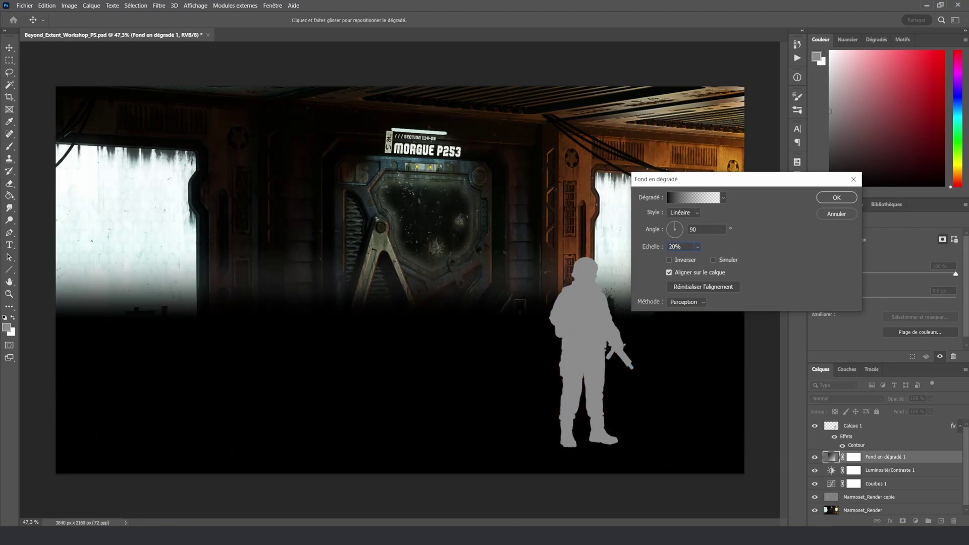
double_click(671, 246)
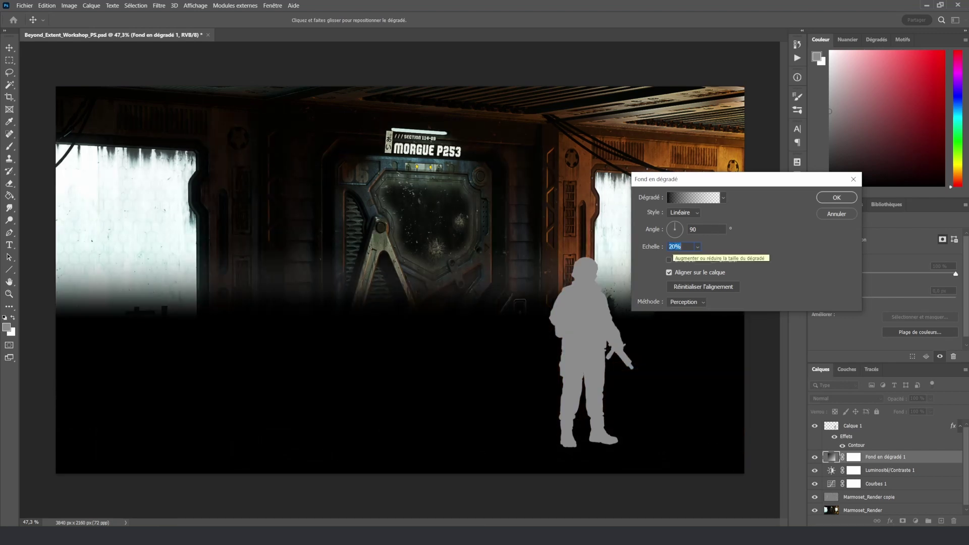
type("80")
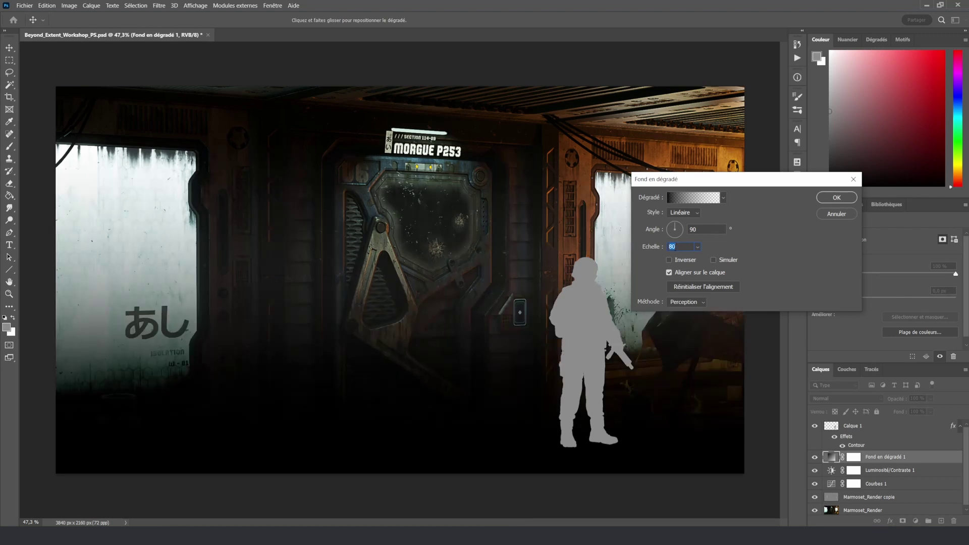
type("30")
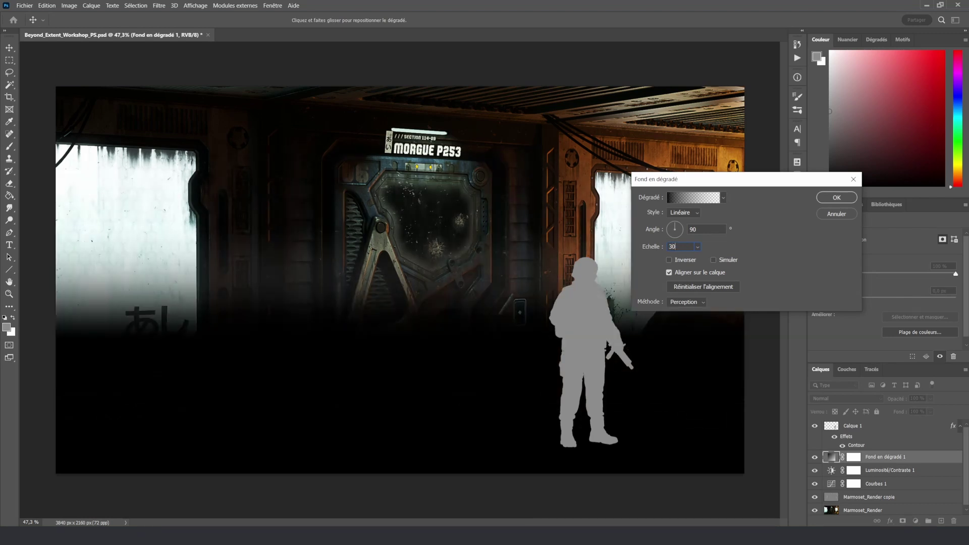
left_click(826, 199)
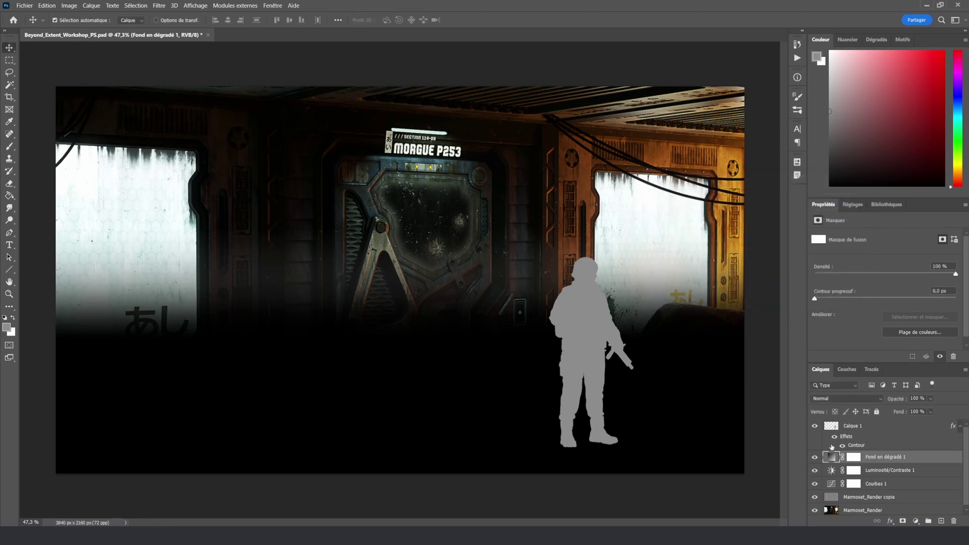
Step: Rasterize the gradient fill layer and move it straight down about 830 px so the black fade covers only the floor area
left_click(832, 446, "alt")
left_click(497, 259)
right_click(915, 462)
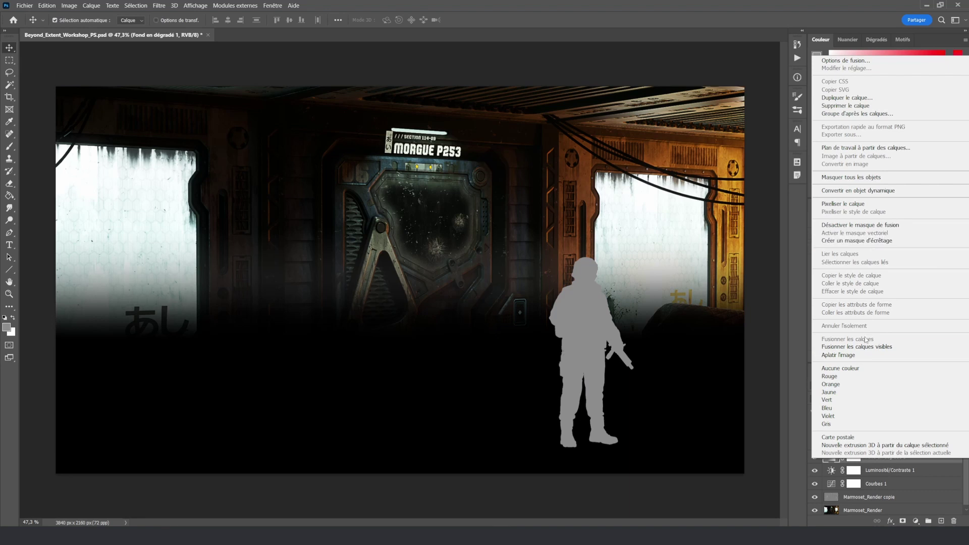
left_click(852, 190)
key("ctrl+t")
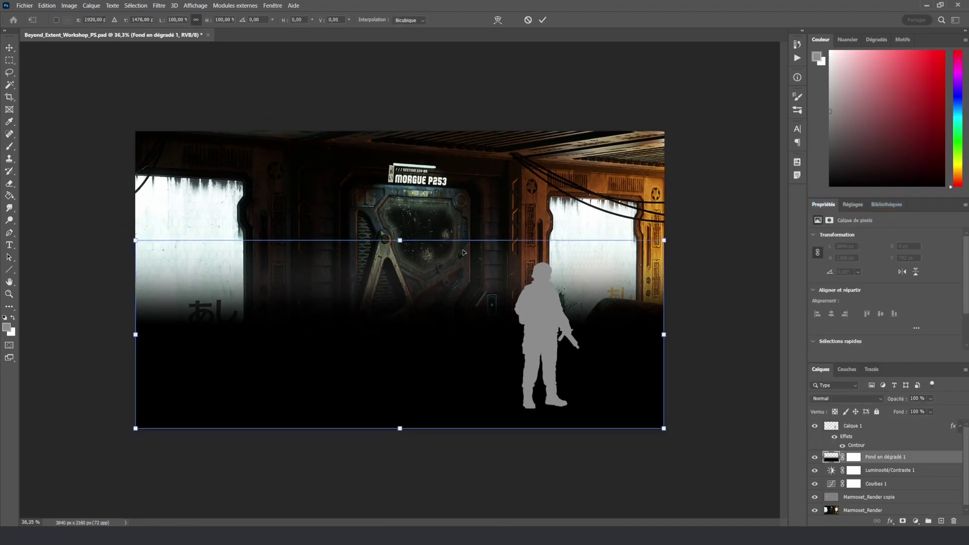
left_click_drag(463, 252, 465, 367)
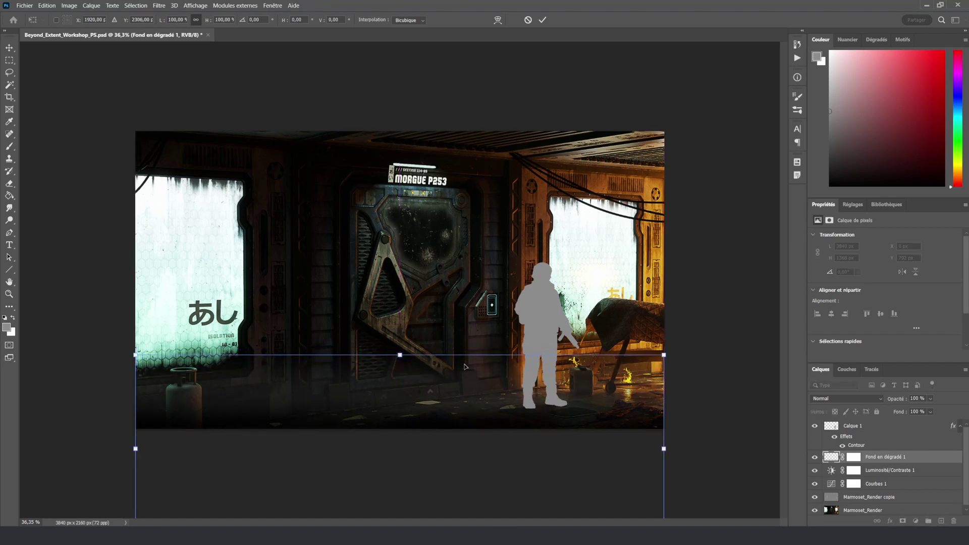
key("Return")
Step: Toggle the gradient layer to judge the floor darkening and reduce its opacity to 49%
scroll(407, 396, "up", 2, "alt")
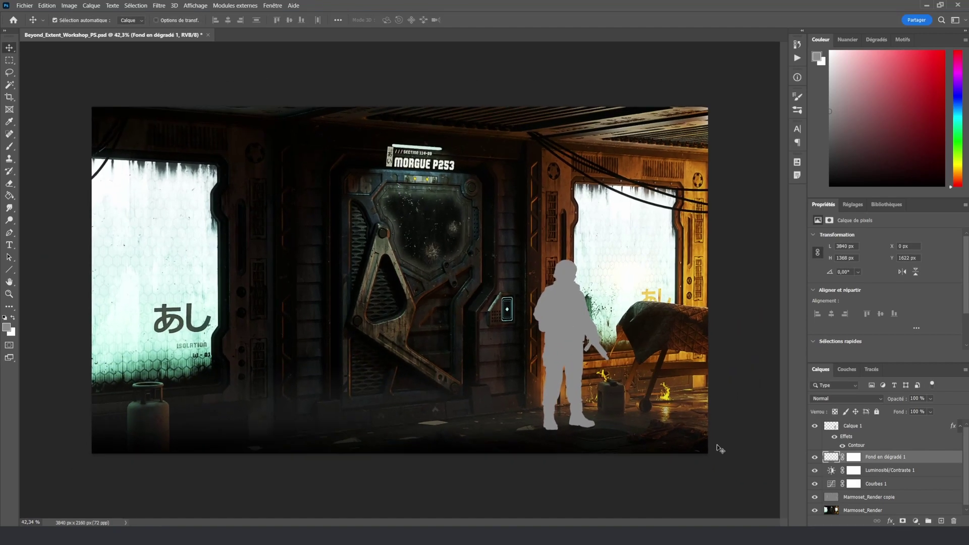
left_click(814, 457)
left_click(814, 457)
left_click_drag(931, 398, 918, 411)
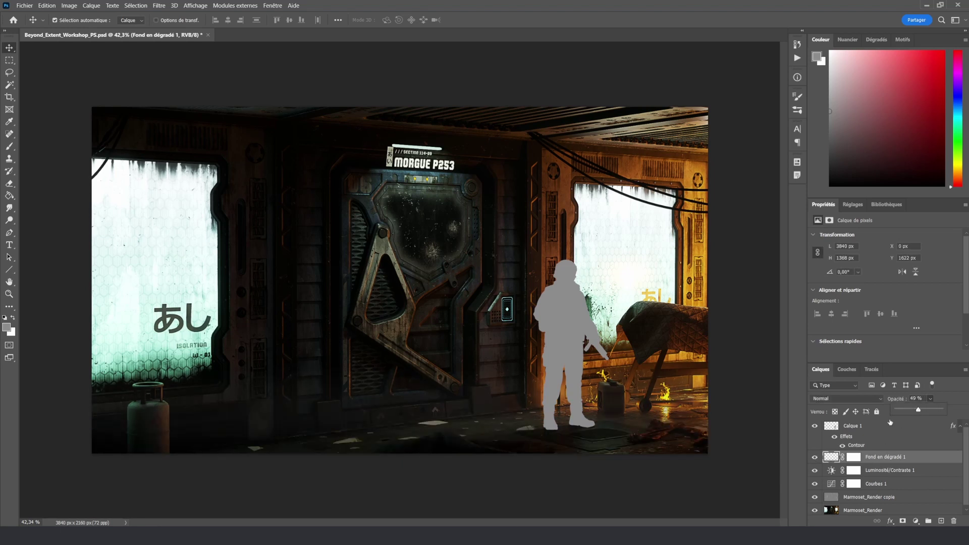
Step: Compare the floor area with and without the softened gradient layer at different zoom levels
left_click(814, 458)
left_click(814, 458)
left_click(814, 458)
left_click(814, 457)
left_click_drag(374, 358, 806, 439, "ctrl")
left_click(812, 458)
left_click(812, 458)
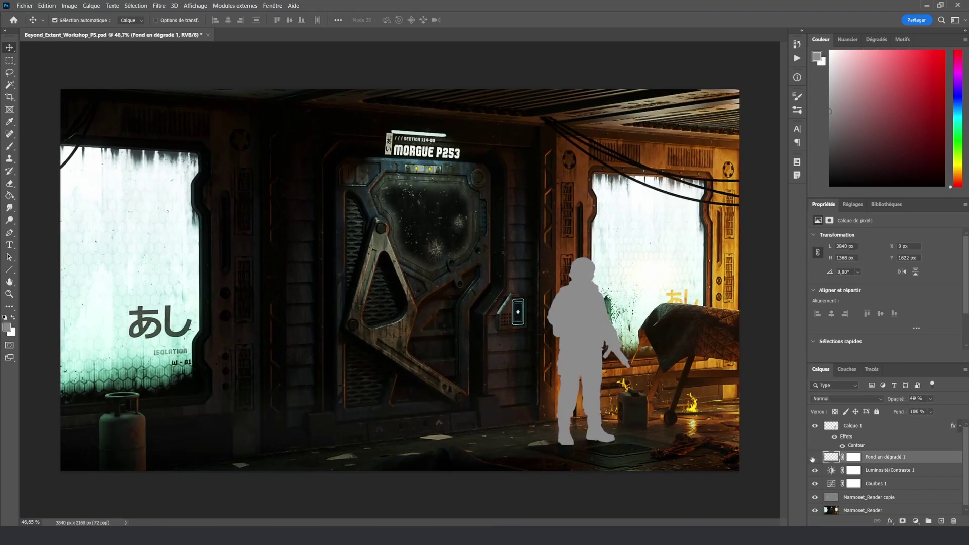
left_click(812, 457)
left_click(811, 458)
Step: Move the gradient layer further down to Y 1767 px and compare the image with and without it
left_click_drag(601, 414, 586, 414, "ctrl")
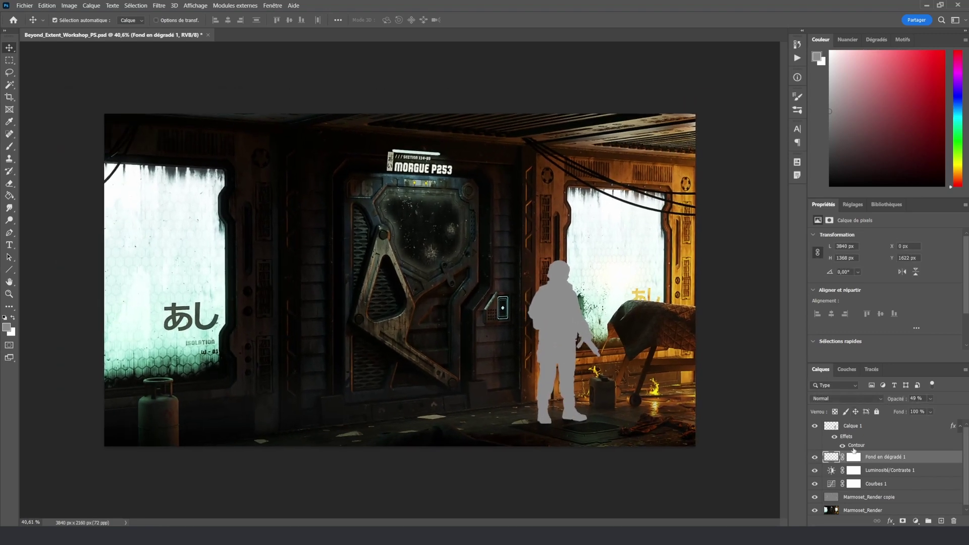
key("ctrl+t")
left_click_drag(475, 404, 478, 430)
key("Return")
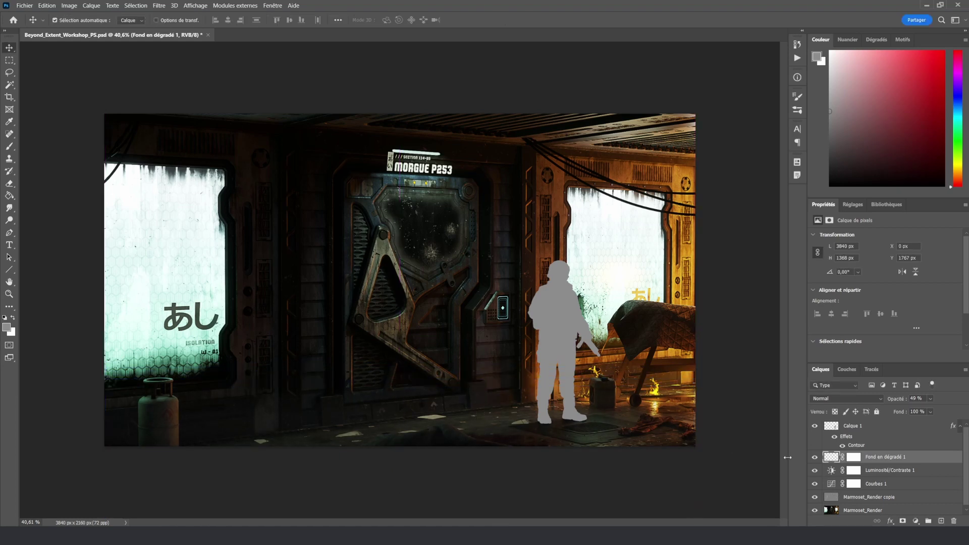
left_click(815, 457)
left_click(815, 457)
left_click(815, 457)
left_click(814, 457)
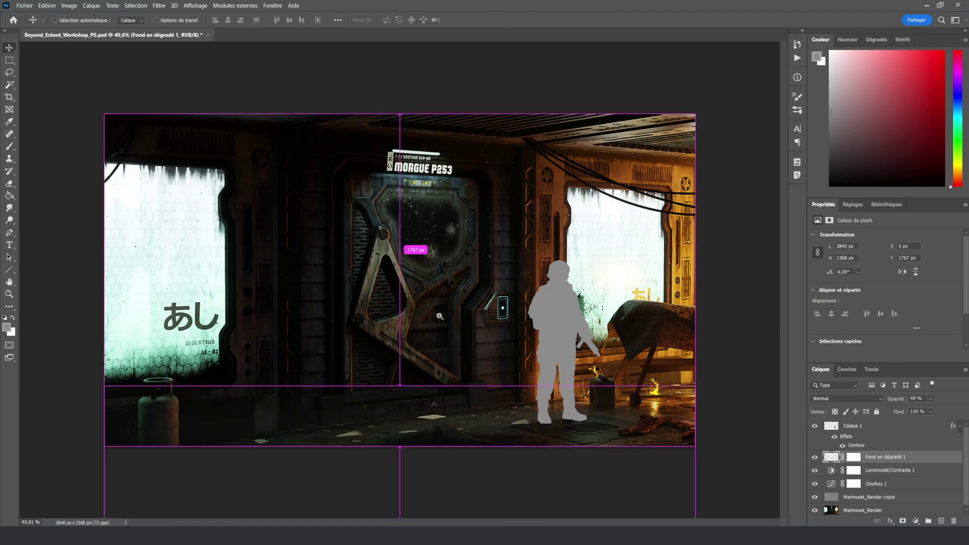
left_click_drag(440, 318, 444, 318, "ctrl")
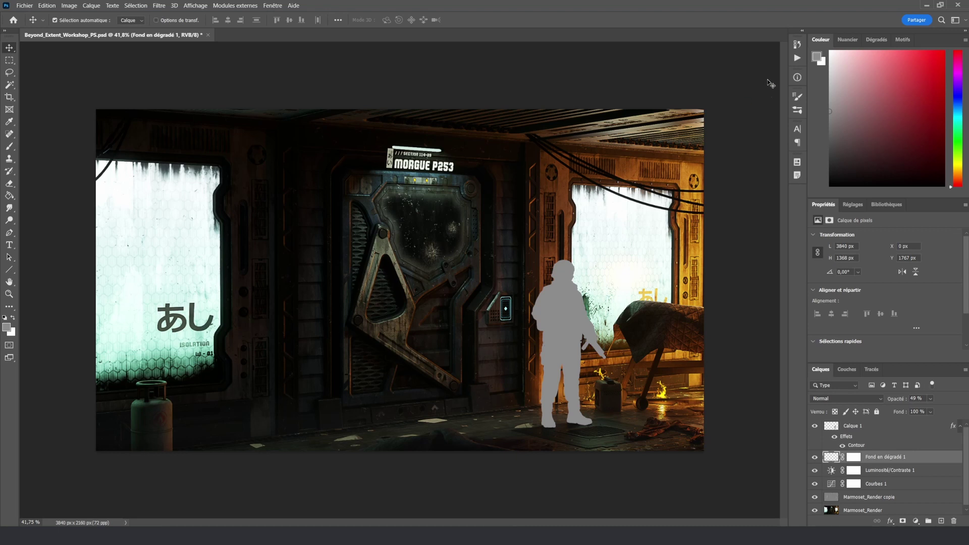
Step: Run the RED/CYAN - 100.1% action from the CHROMATIC ABERRATIONS set above the gradient layer
left_click(798, 60)
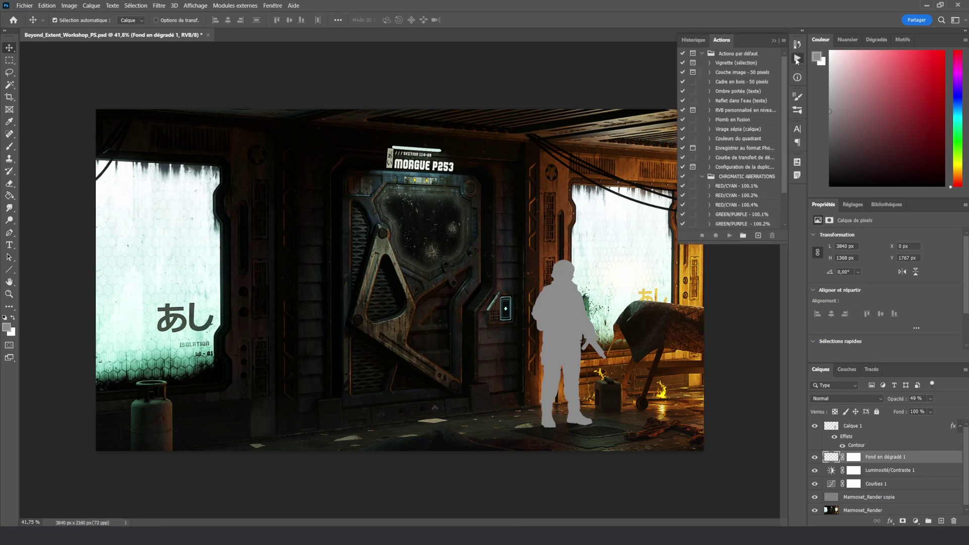
left_click(737, 187)
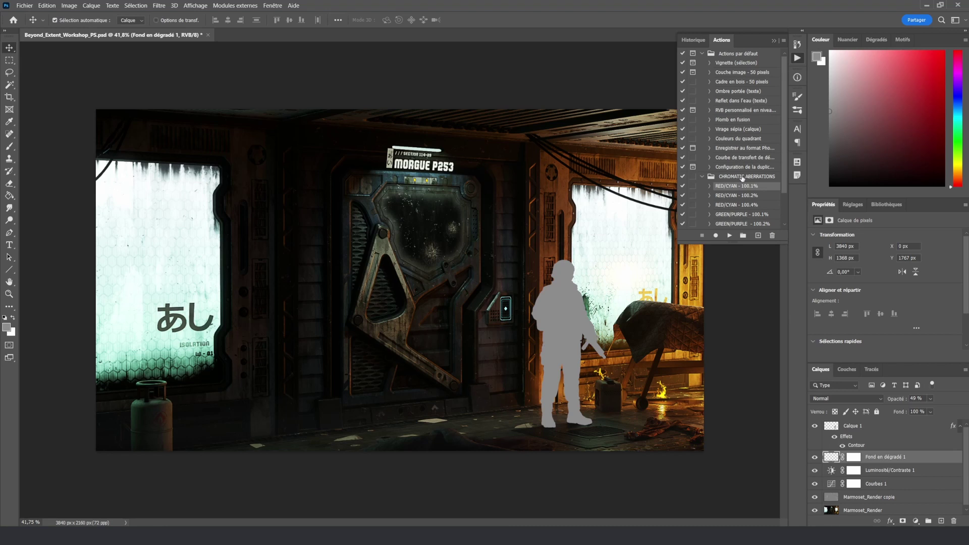
left_click(730, 235)
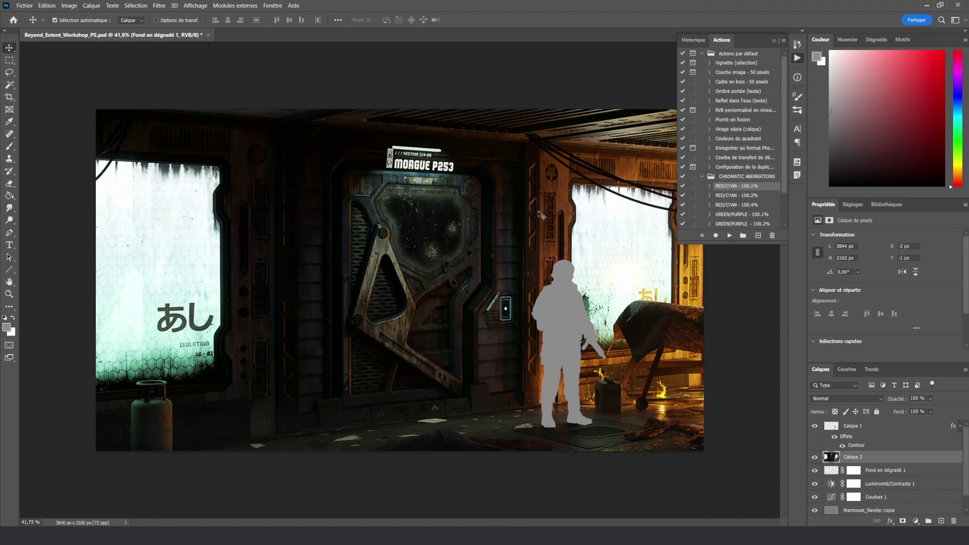
left_click(798, 57)
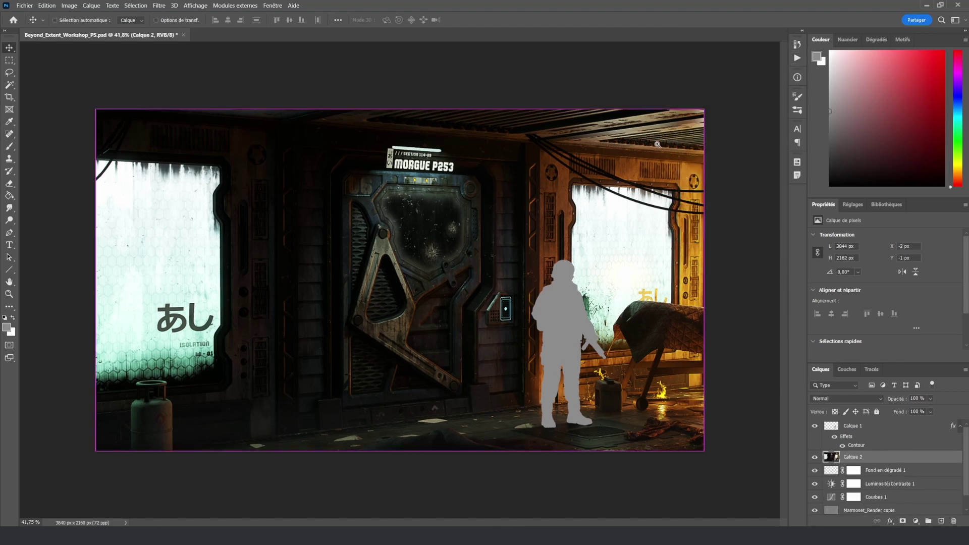
Step: Compare the ceiling and wall vent detail up close with and without the chromatic aberration layer
left_click_drag(654, 144, 701, 140, "ctrl+space")
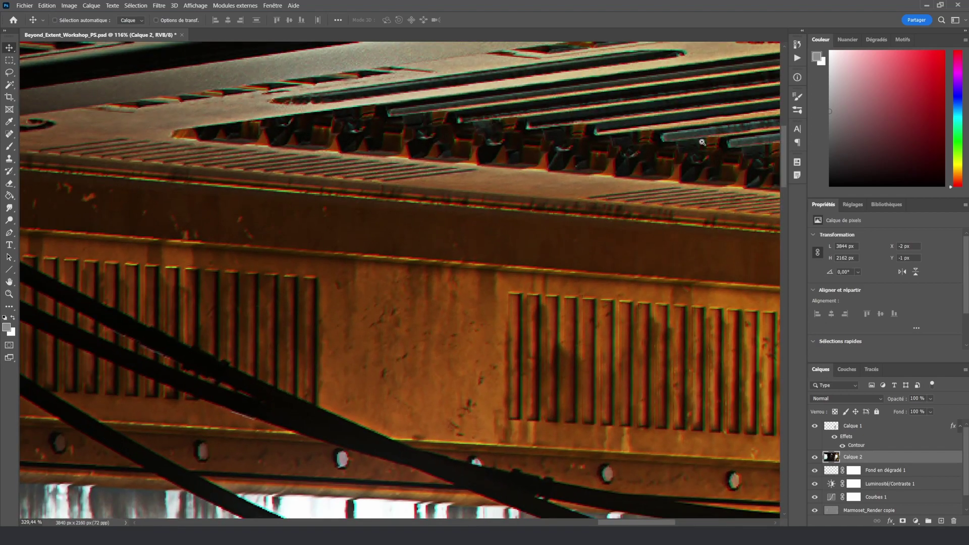
left_click(814, 457)
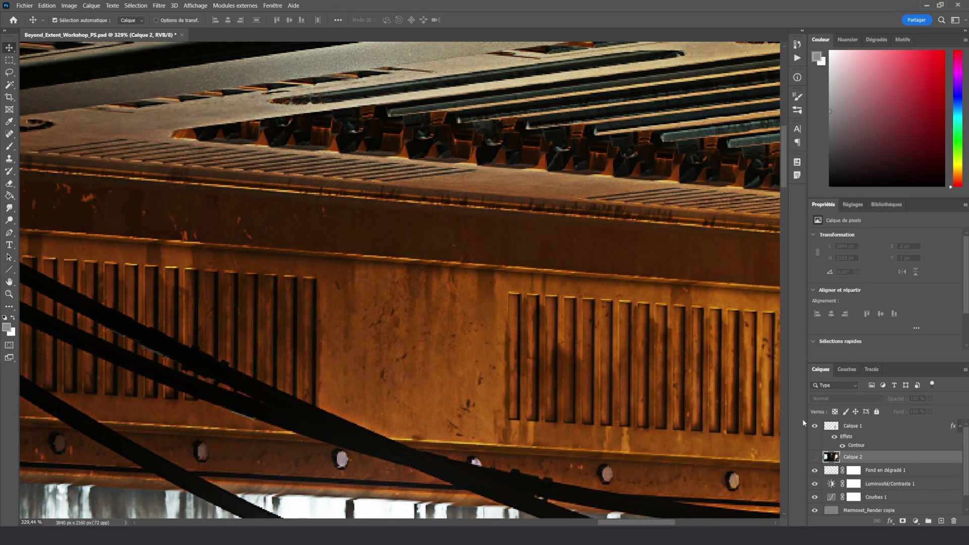
left_click(814, 459)
left_click(813, 459)
left_click(813, 459)
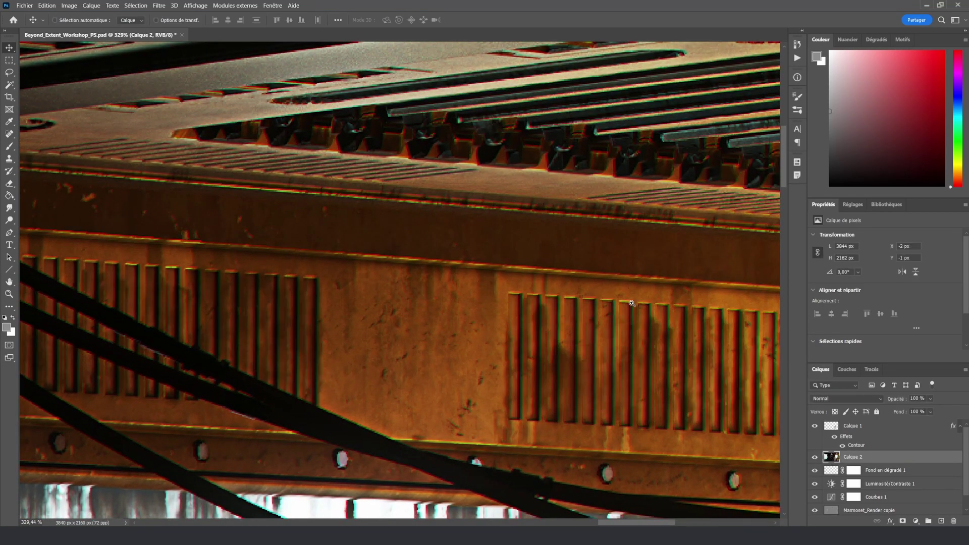
left_click_drag(632, 297, 563, 288, "ctrl+space")
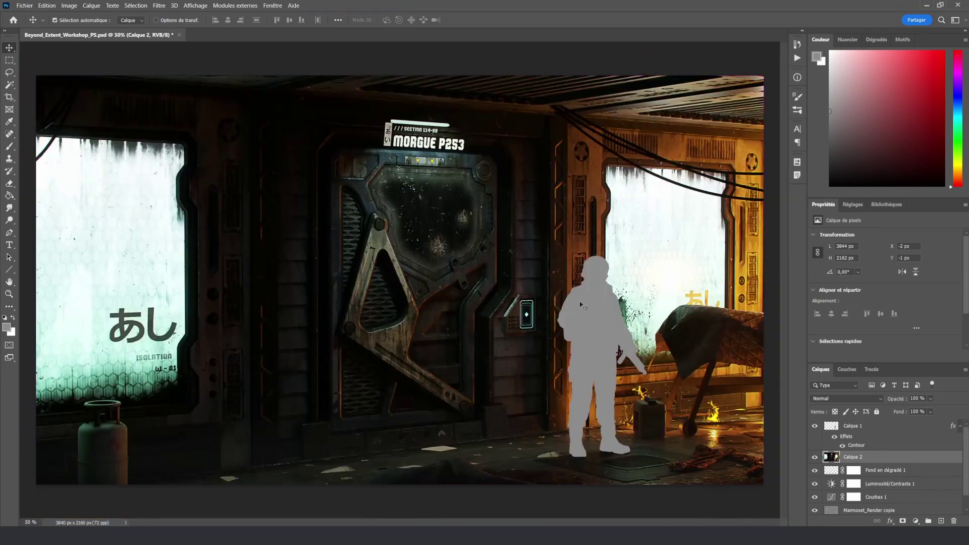
Step: Check the other actions in the CHROMATIC ABERRATIONS set and compare the image again with and without the Calque 2 layer
left_click(797, 58)
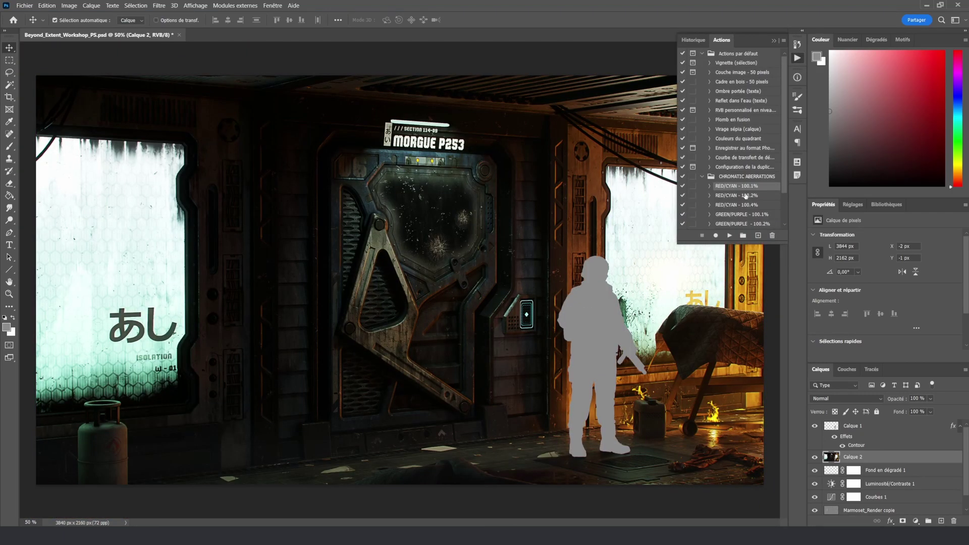
scroll(751, 194, "down", 1)
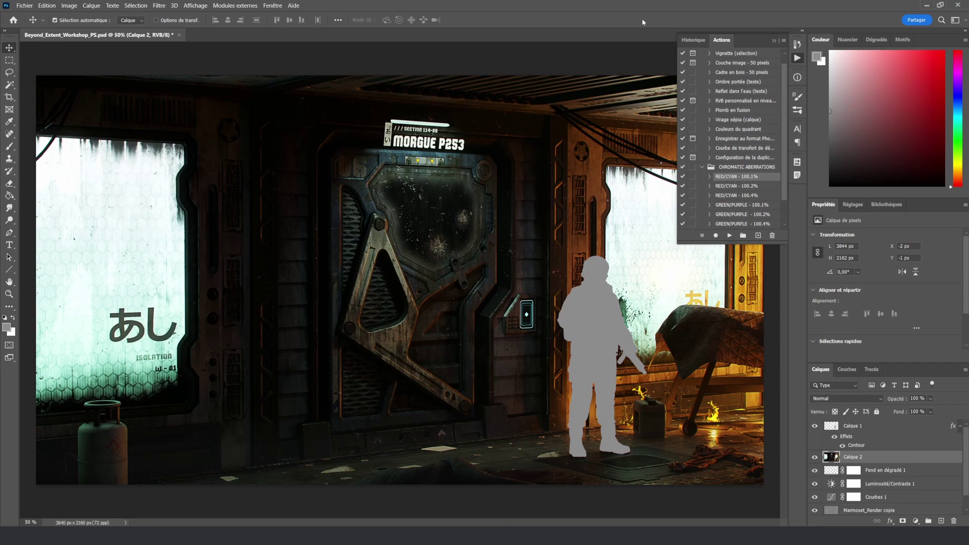
left_click(795, 58)
left_click_drag(651, 156, 853, 440, "ctrl+space")
left_click(815, 458)
left_click(815, 459)
left_click_drag(631, 308, 469, 305, "ctrl")
scroll(469, 306, "down", 3, "alt")
scroll(469, 306, "up", 3, "alt")
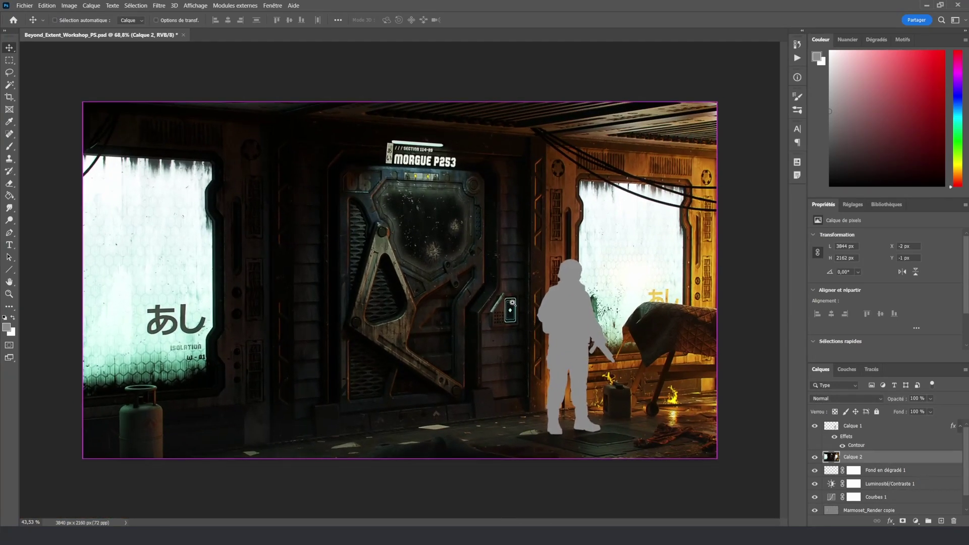
Step: Apply a 15 px iris blur to Calque 2, widening the ellipse past the image's side edges so only the outskirts blur
left_click(160, 6)
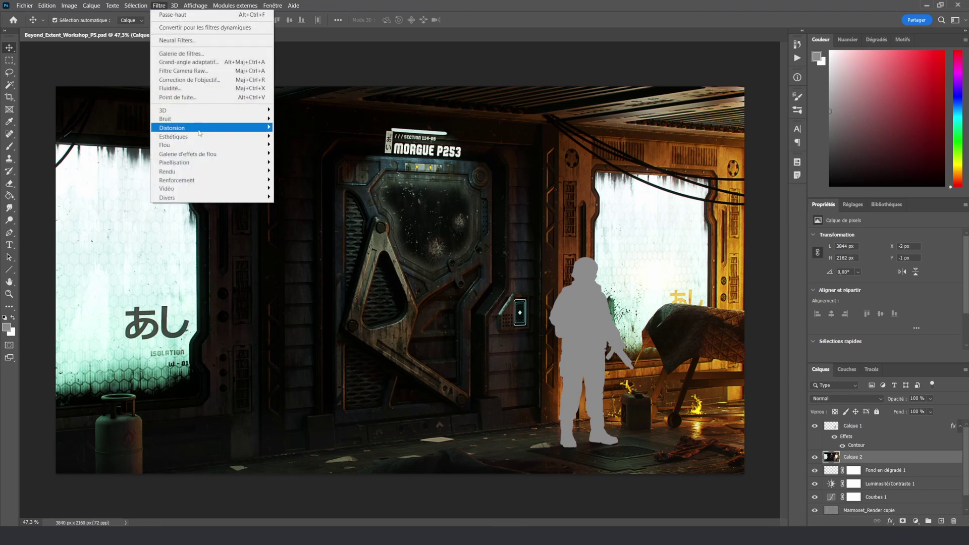
mouse_move(207, 158)
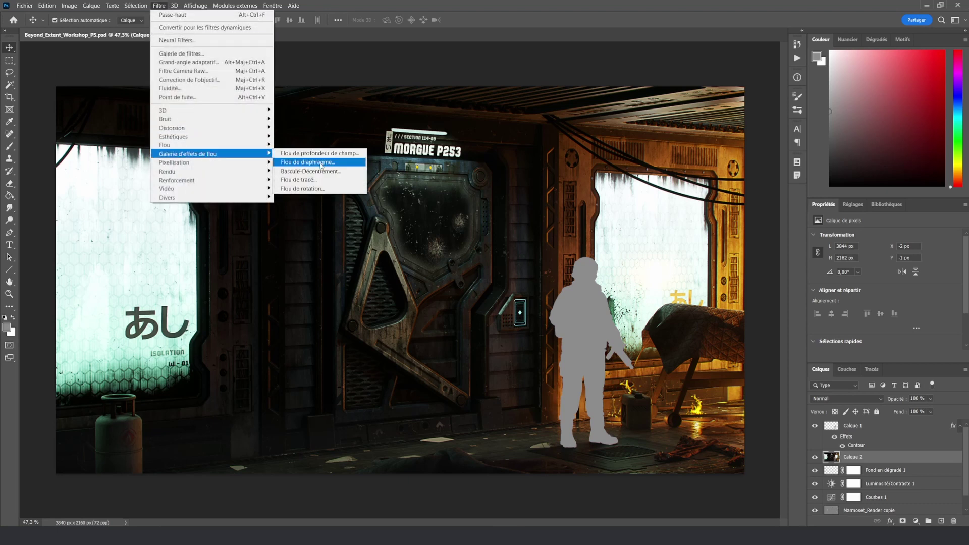
left_click(321, 166)
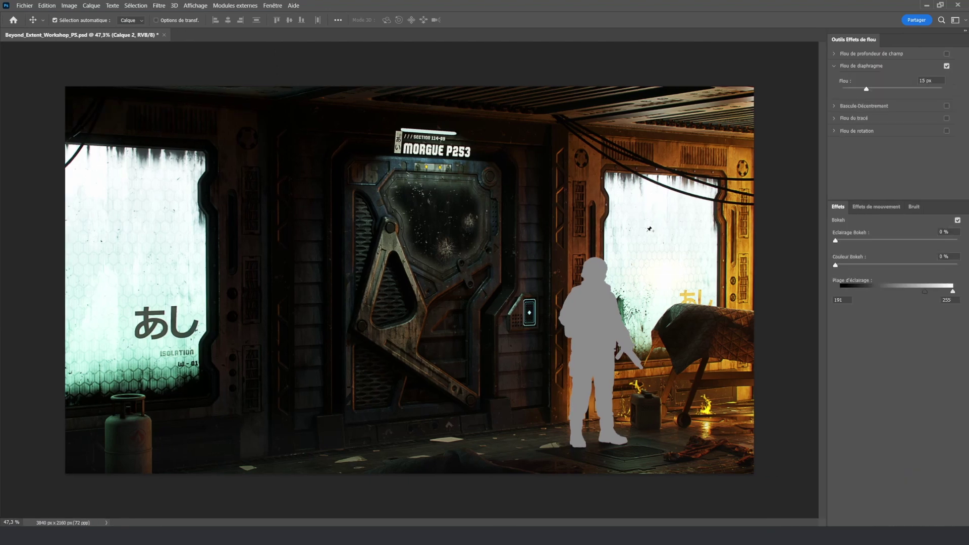
left_click_drag(743, 240, 776, 249)
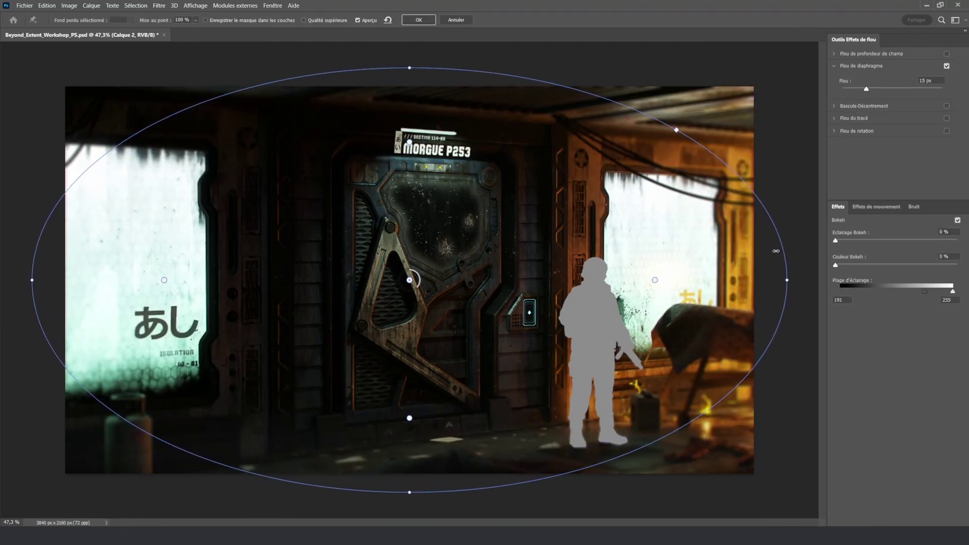
left_click_drag(424, 292, 421, 272)
key("Return")
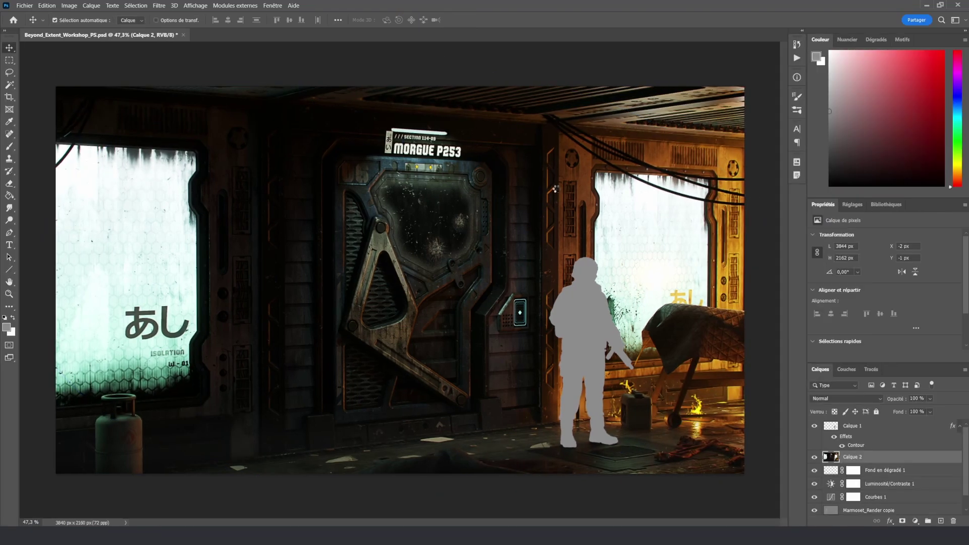
Step: Examine the edge blur around the gas cylinder by toggling the visibility of Calque 2
left_click_drag(96, 437, 138, 439, "ctrl")
left_click_drag(132, 379, 223, 314)
left_click(814, 457)
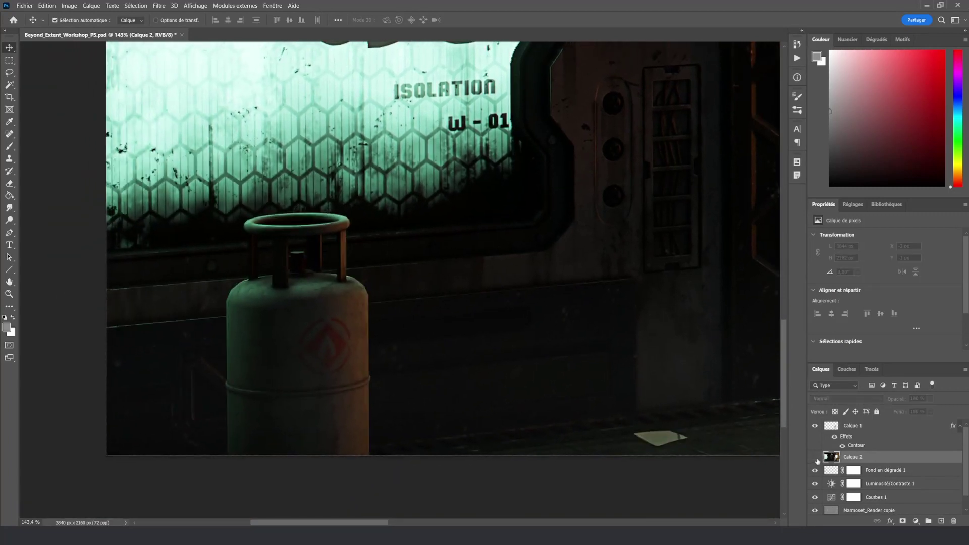
left_click(816, 459)
left_click(816, 458)
left_click(816, 458)
left_click(816, 459)
left_click(815, 459)
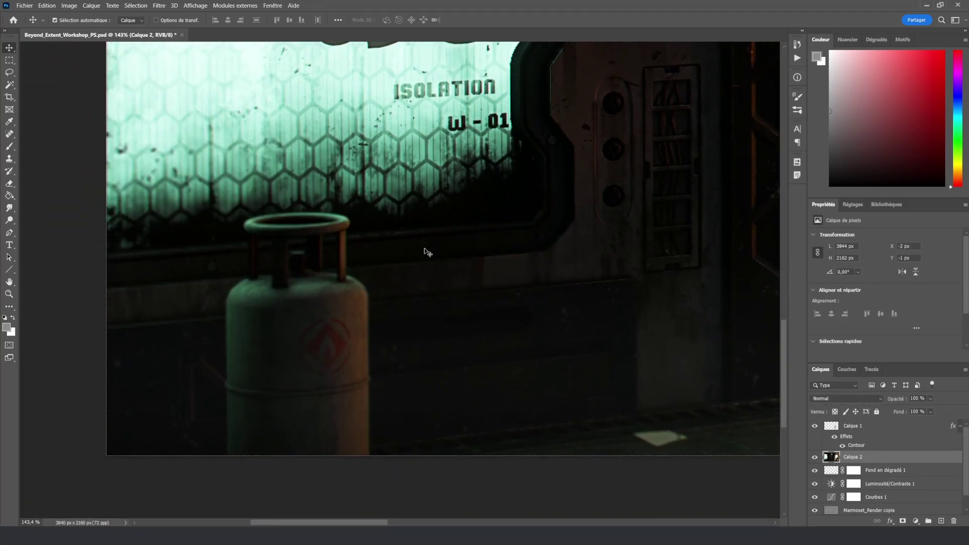
mouse_move(427, 252)
left_mouse_down("ctrl")
mouse_move(373, 250)
mouse_move(423, 247)
left_mouse_up("ctrl")
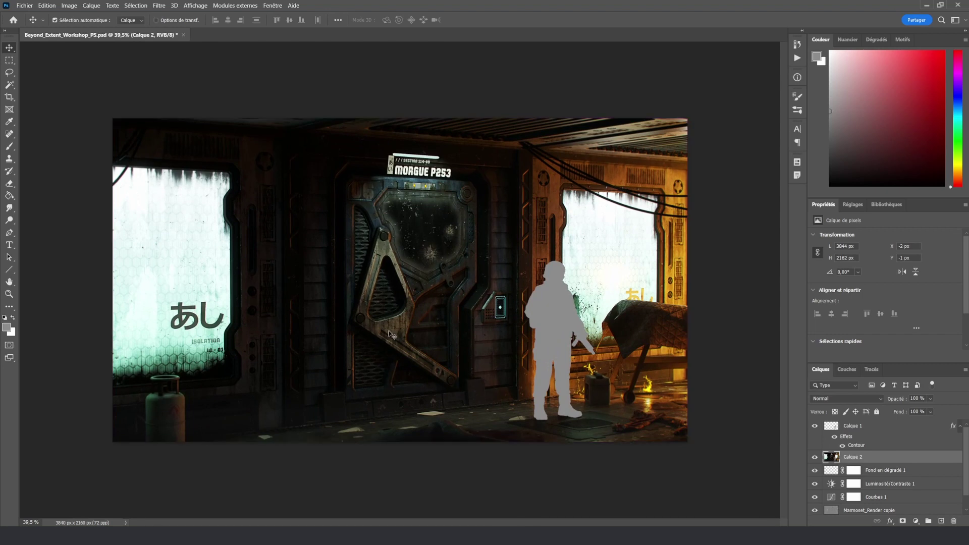
Step: Add 2% uniform noise to Calque 2 and inspect the grain around the door's glowing control panel
left_click(158, 5)
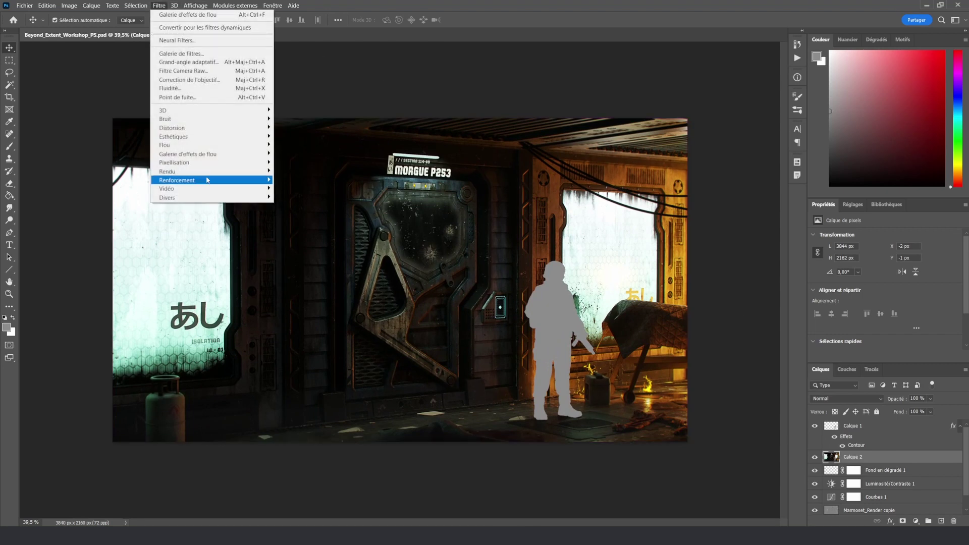
mouse_move(262, 118)
left_click(314, 120)
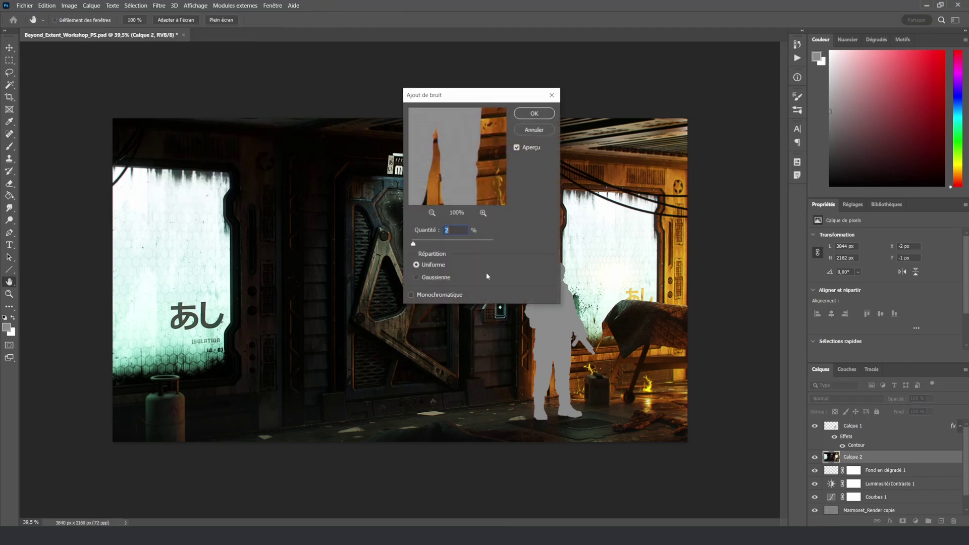
left_click(533, 113)
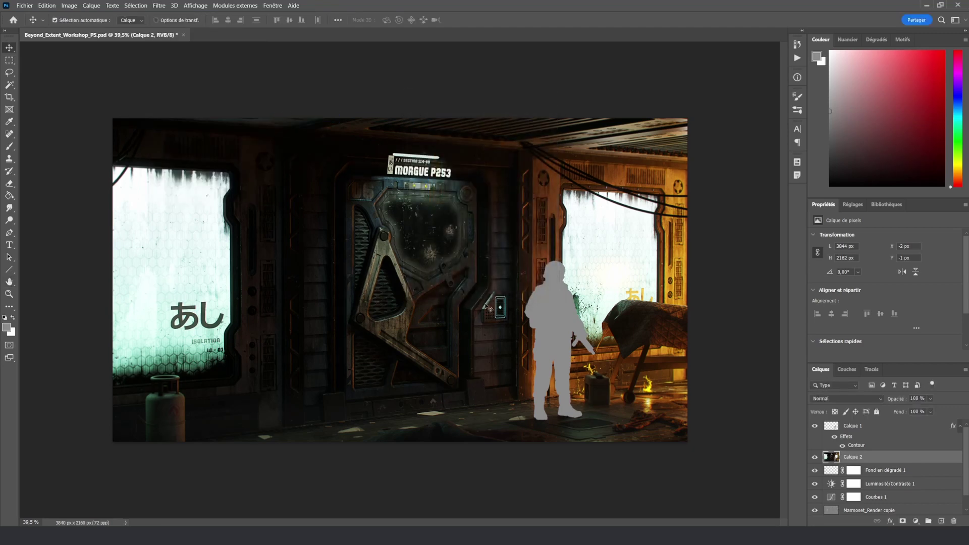
left_click_drag(511, 328, 542, 322, "ctrl")
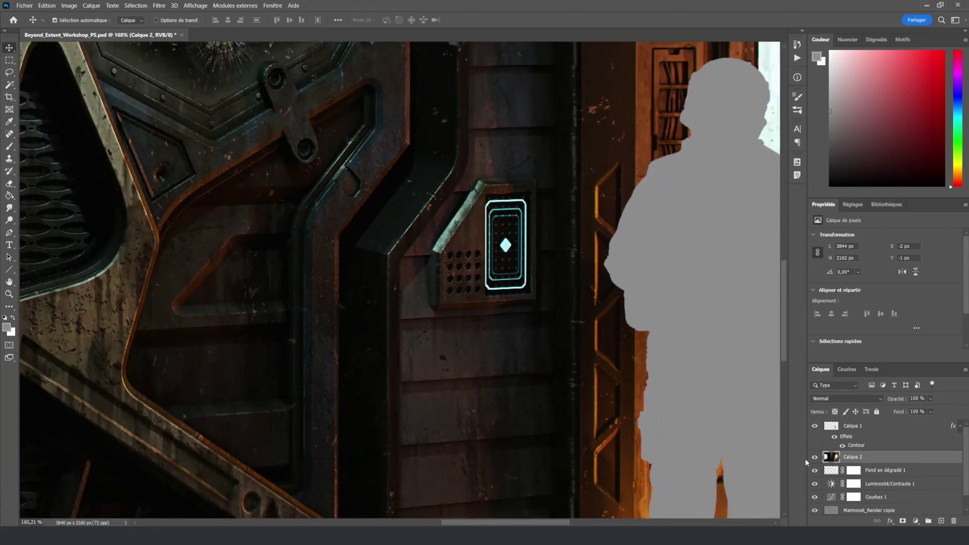
left_click_drag(389, 260, 400, 263, "ctrl")
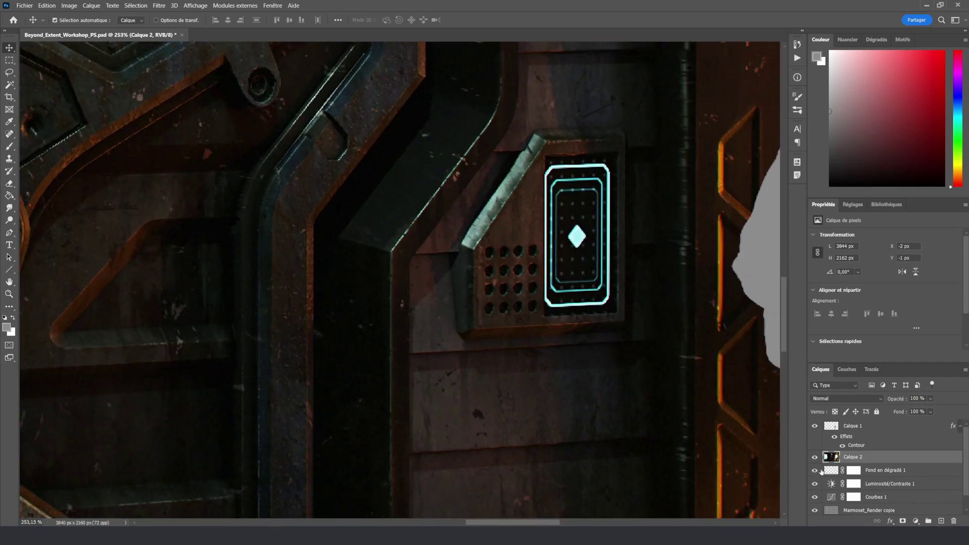
key("ctrl+0")
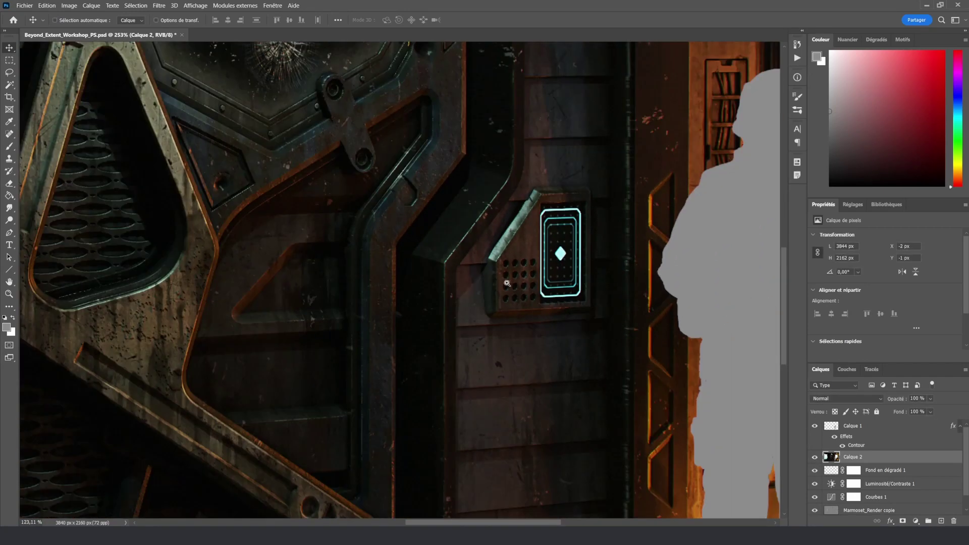
Step: Hide every layer between the silhouette and Marmoset_Render, and show Calque 2 again to compare the processed image with the original render
scroll(818, 456, "down", 1)
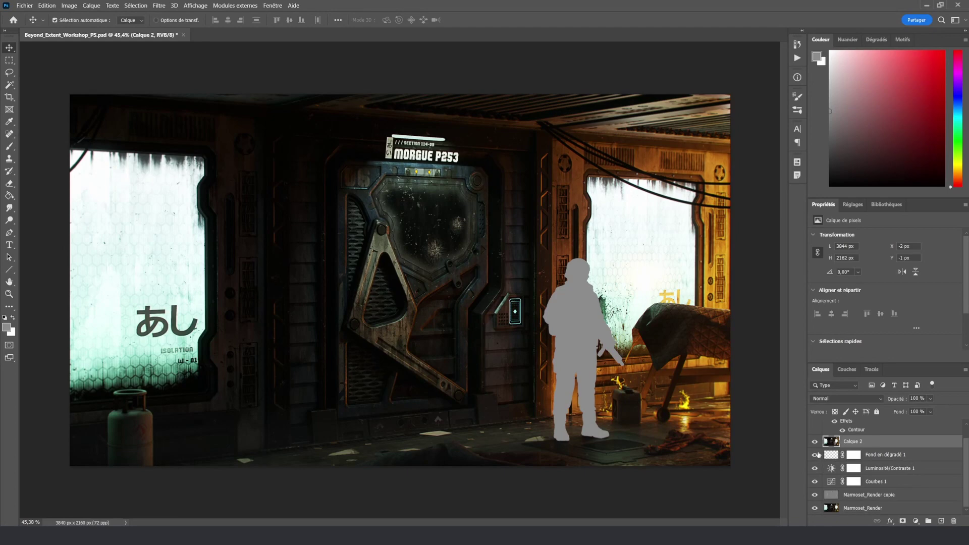
left_click_drag(814, 454, 834, 484)
key("ctrl+minus")
key("ctrl+plus")
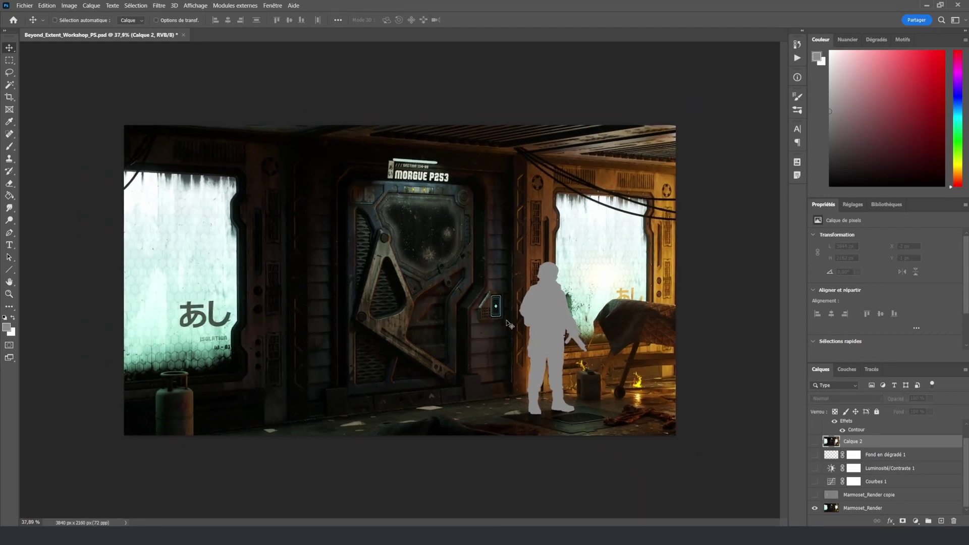
key("ctrl")
left_click(814, 442)
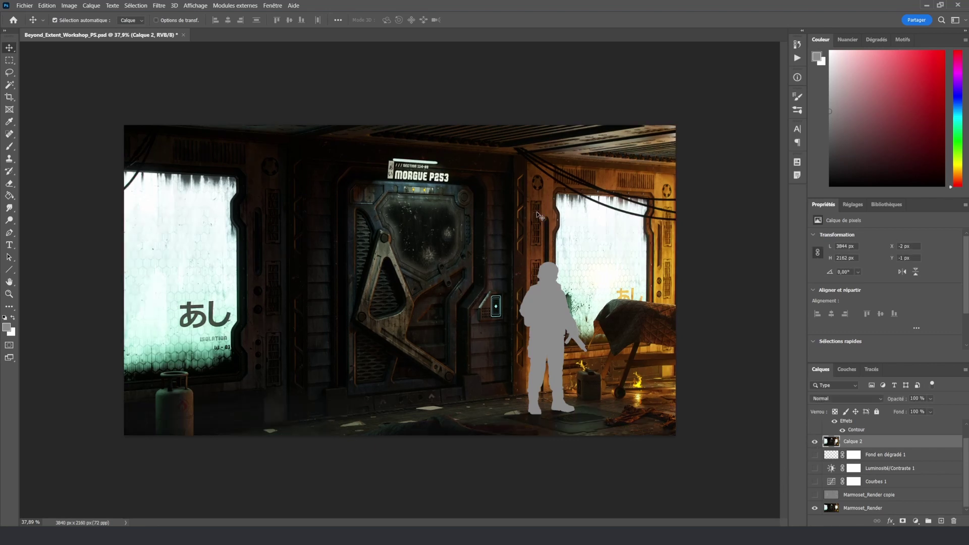
scroll(887, 443, "up", 1)
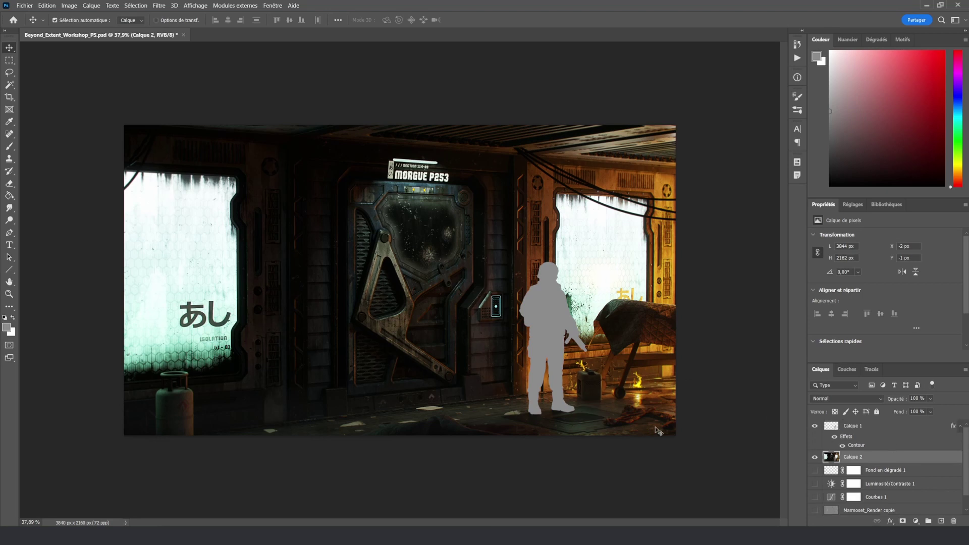